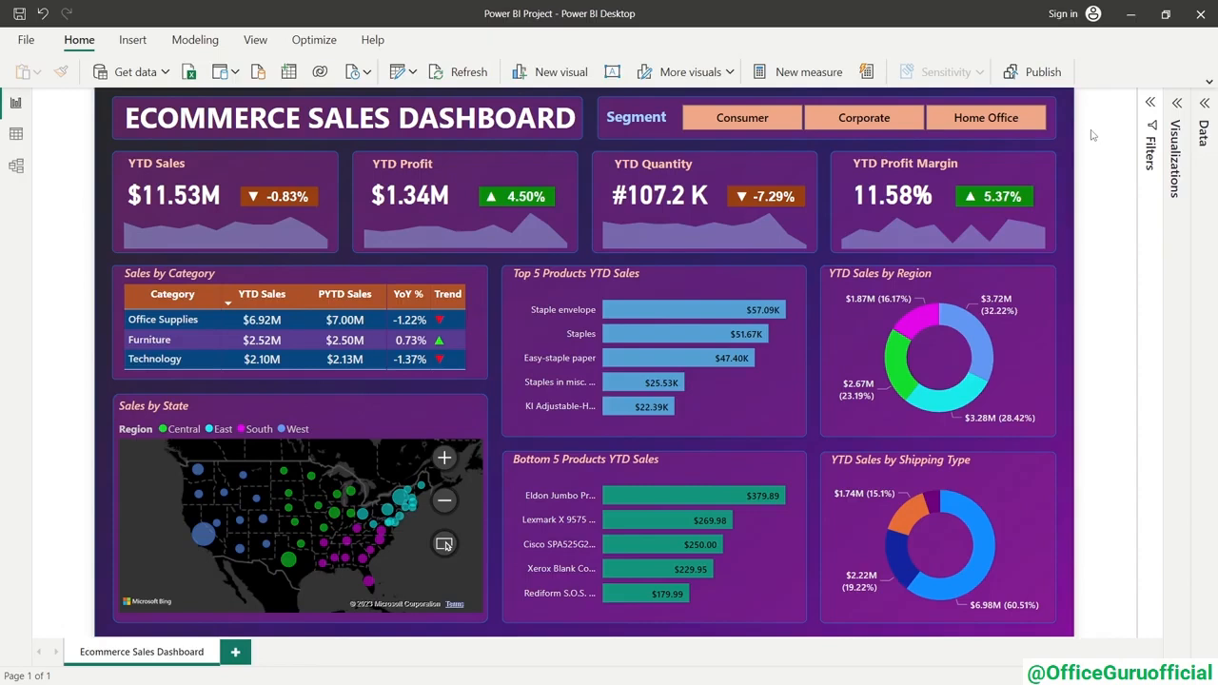
- Filter the dashboard by the Consumer, Corporate and Home Office segments in turn to compare the KPIs, ending with no segment selected
click(758, 119)
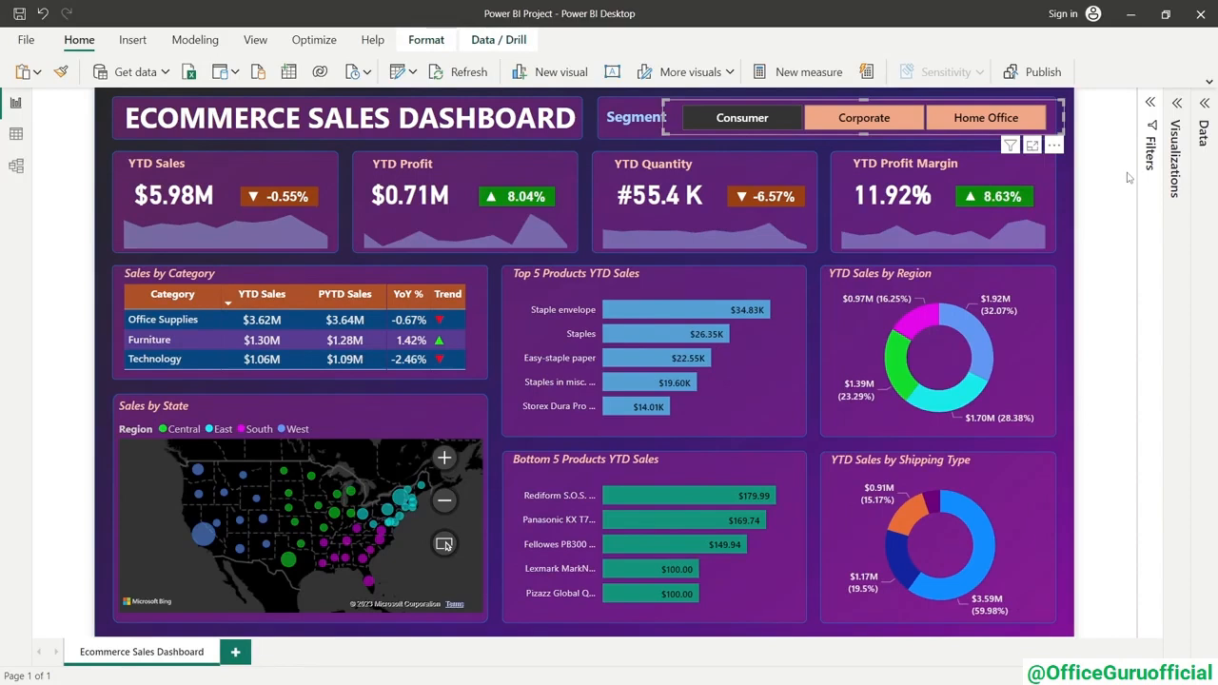
click(905, 126)
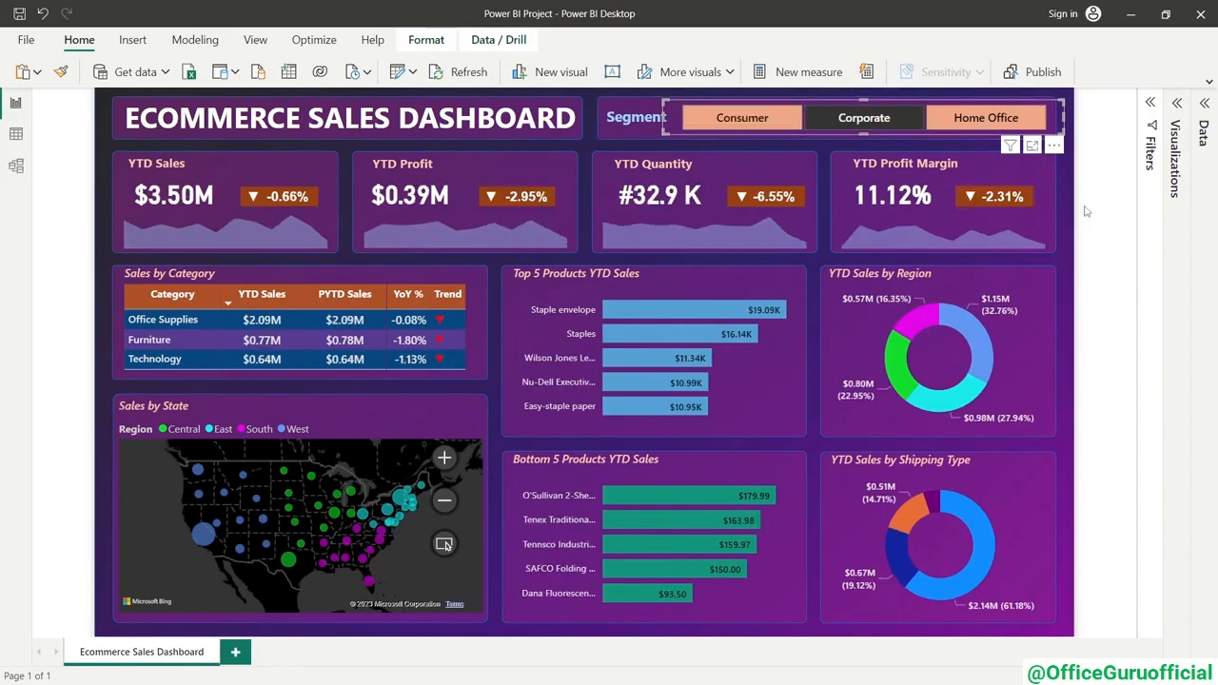
click(981, 119)
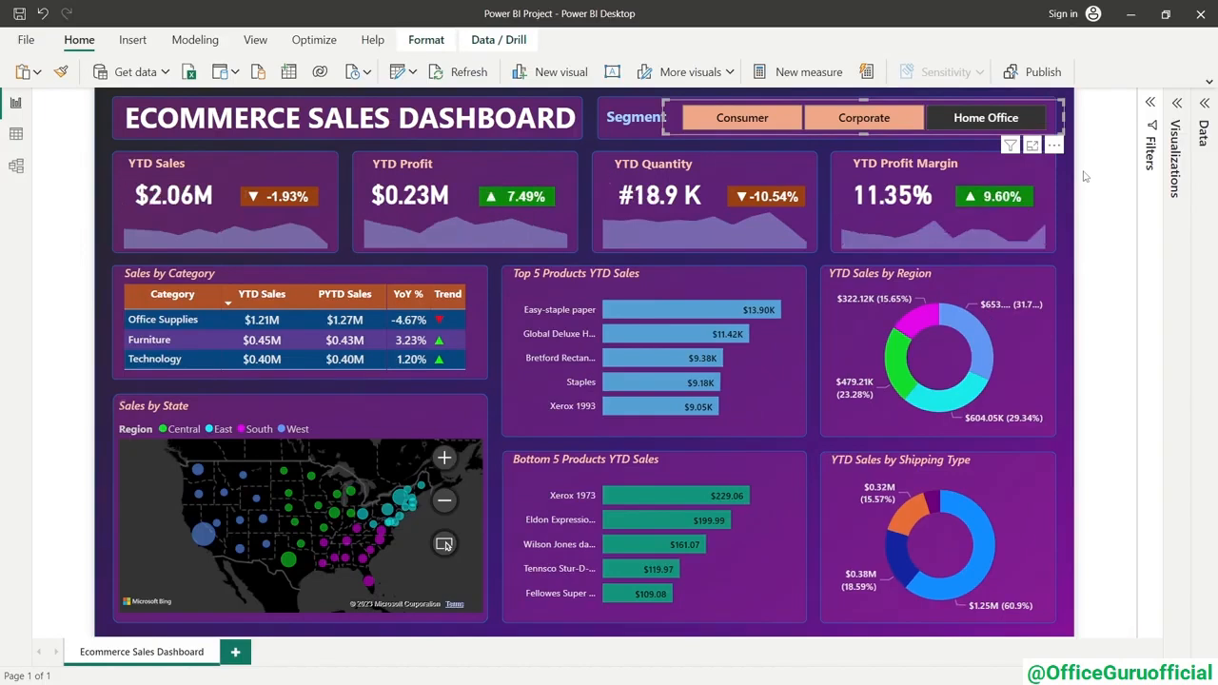
click(864, 119)
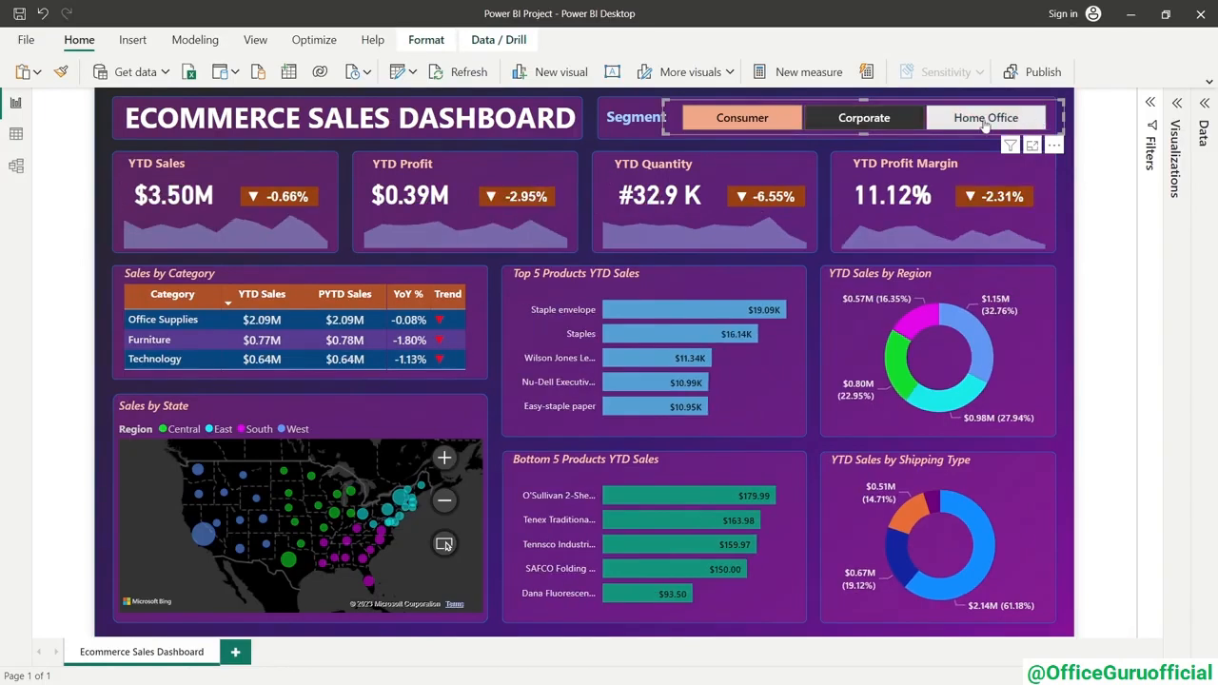
click(1107, 192)
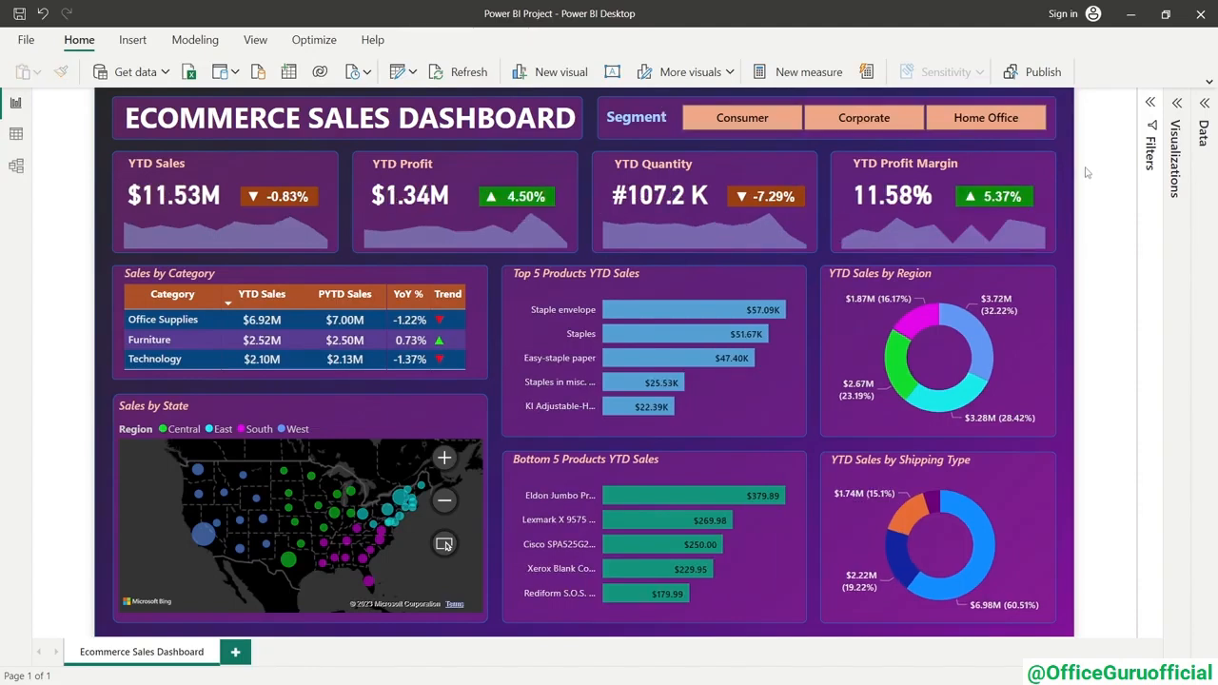
- Filter the dashboard by the Consumer segment to examine the Sales by Category table, and clear the filter
click(726, 118)
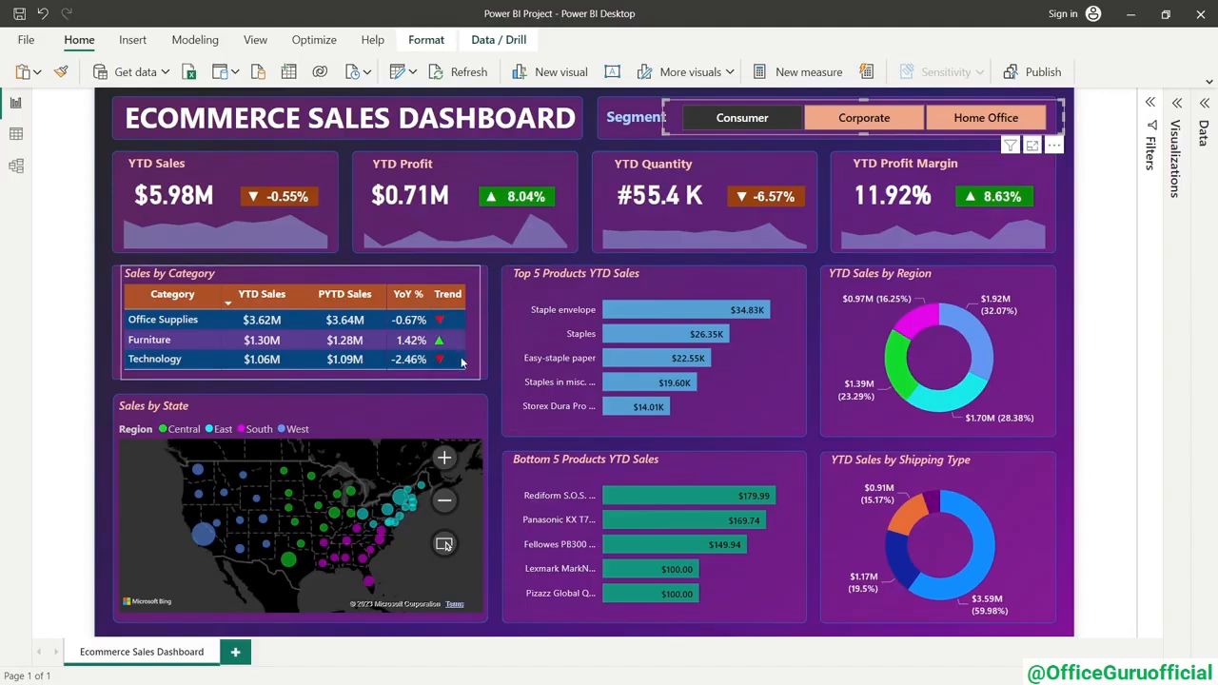
click(481, 324)
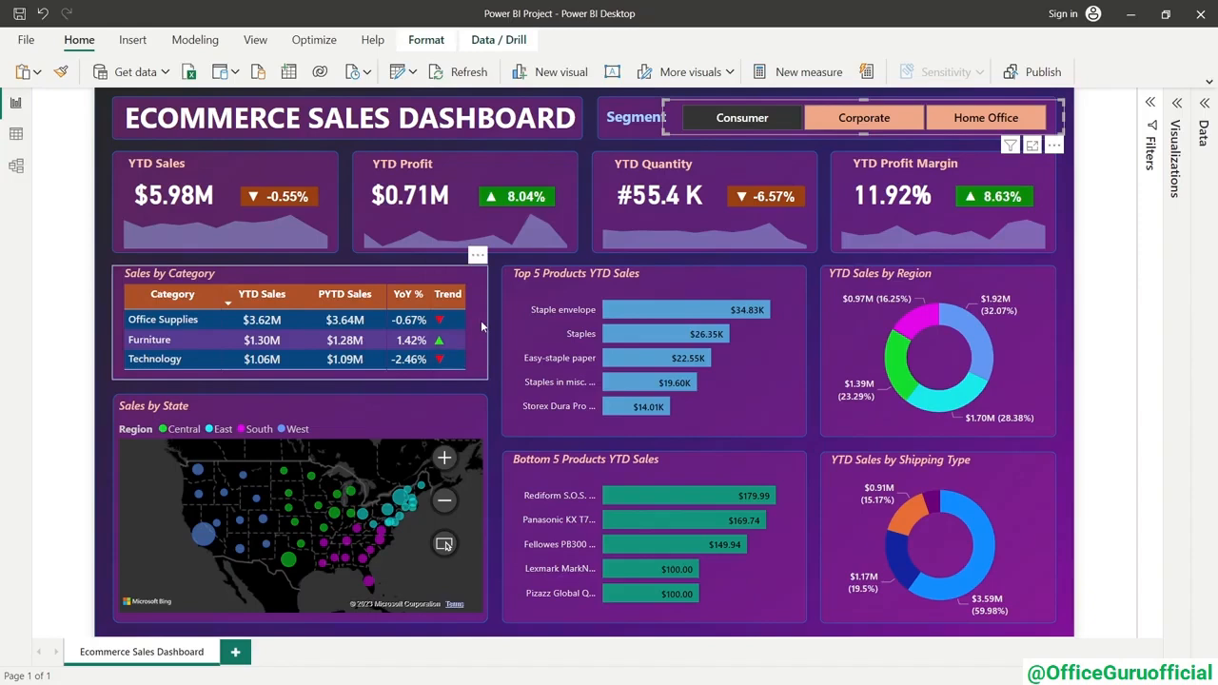
click(724, 119)
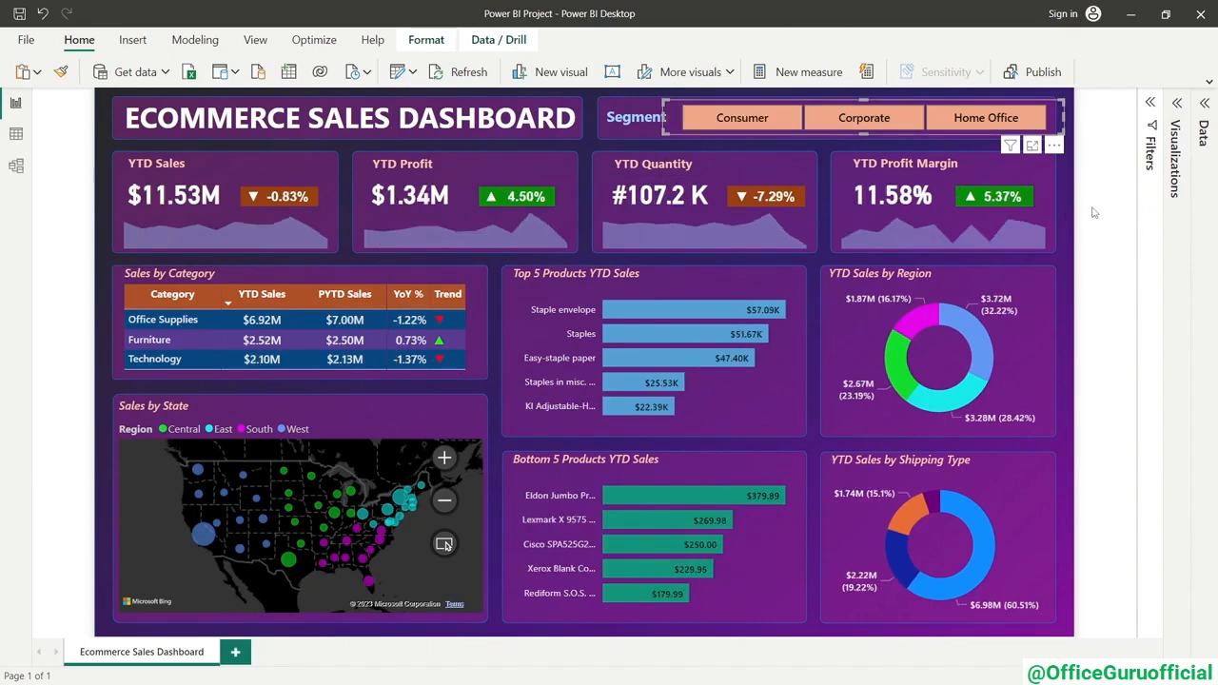
click(1094, 213)
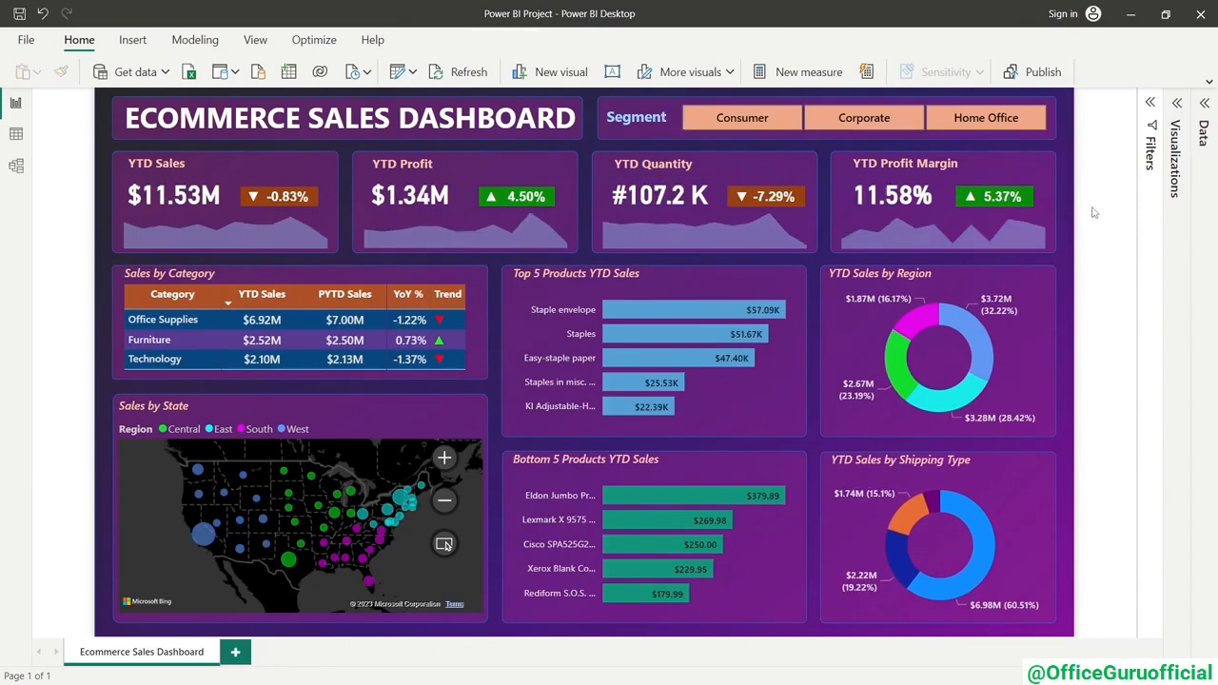
- Cross-filter the dashboard by Office Supplies, Furniture and Technology in the Sales by Category table, and clear the selection
click(170, 324)
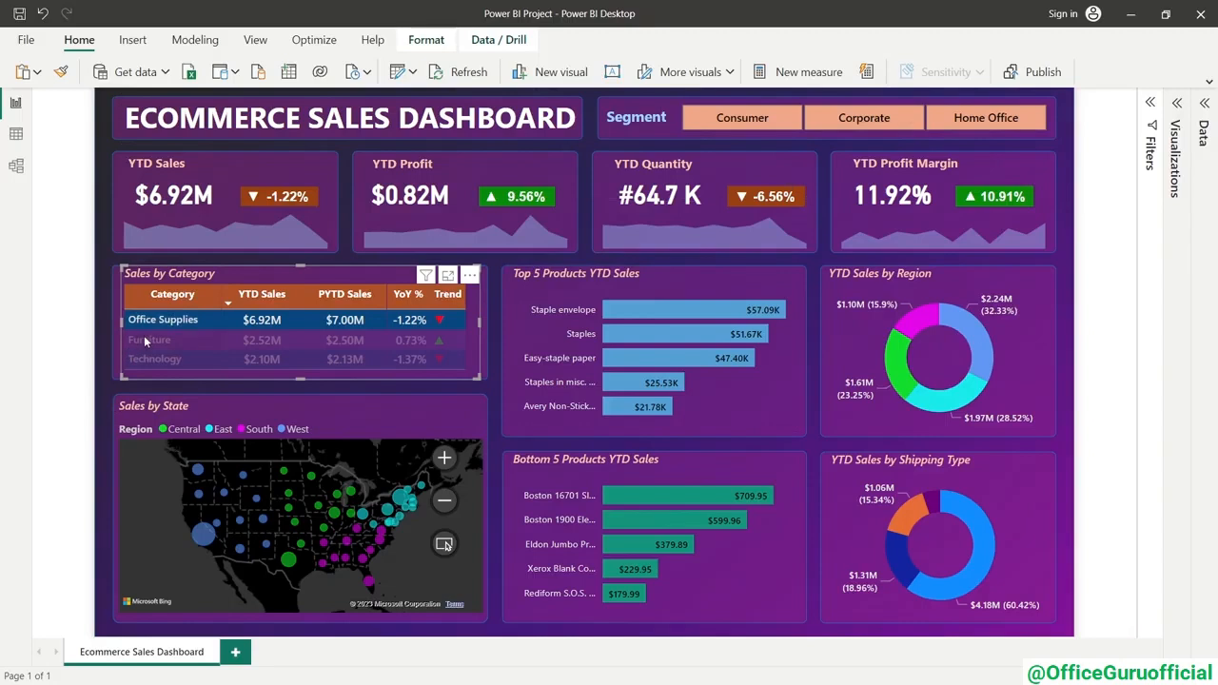
click(146, 340)
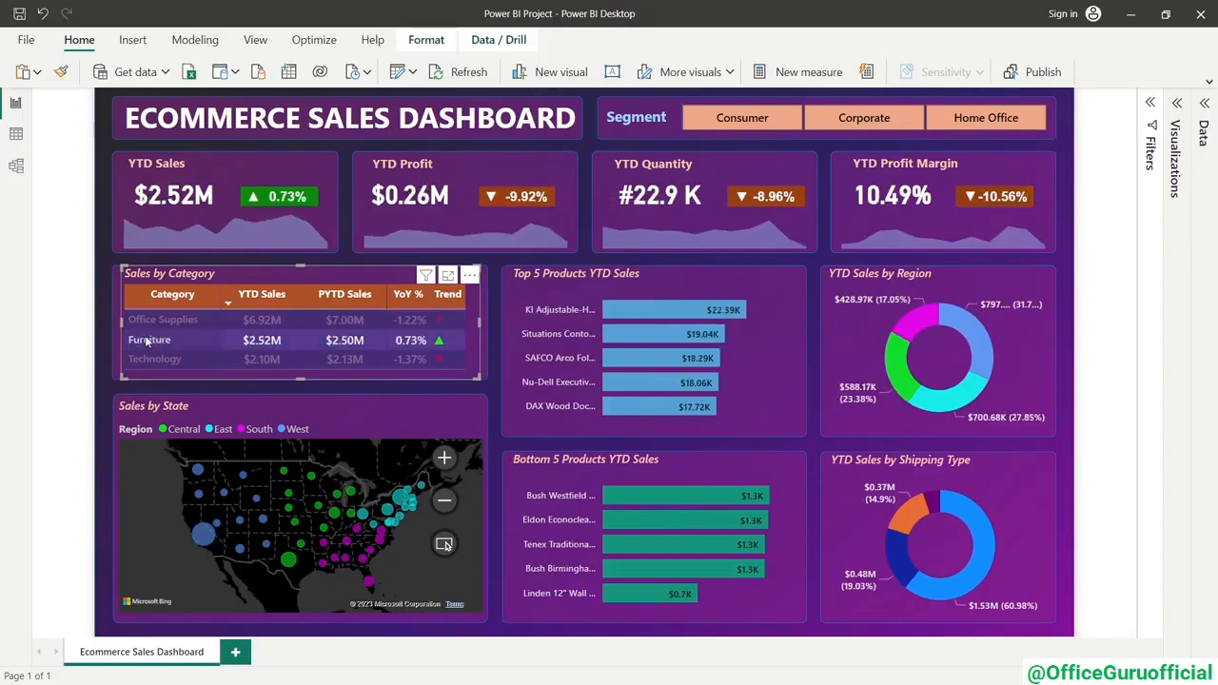
click(156, 358)
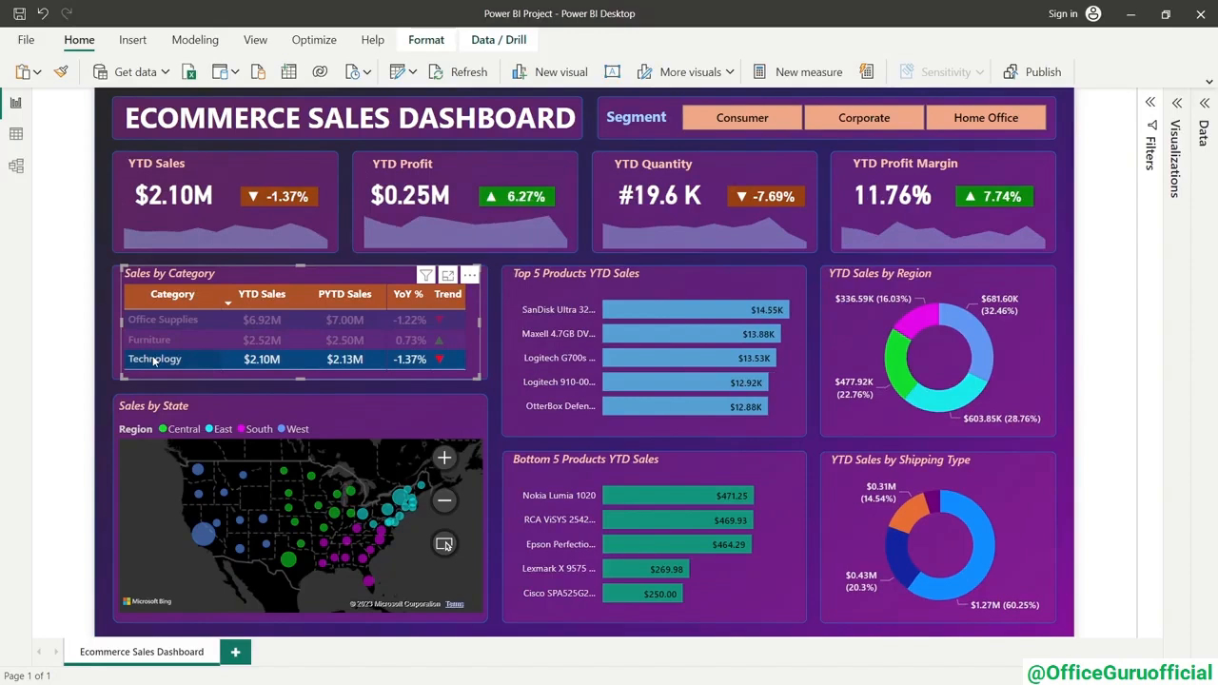
click(154, 359)
click(1099, 313)
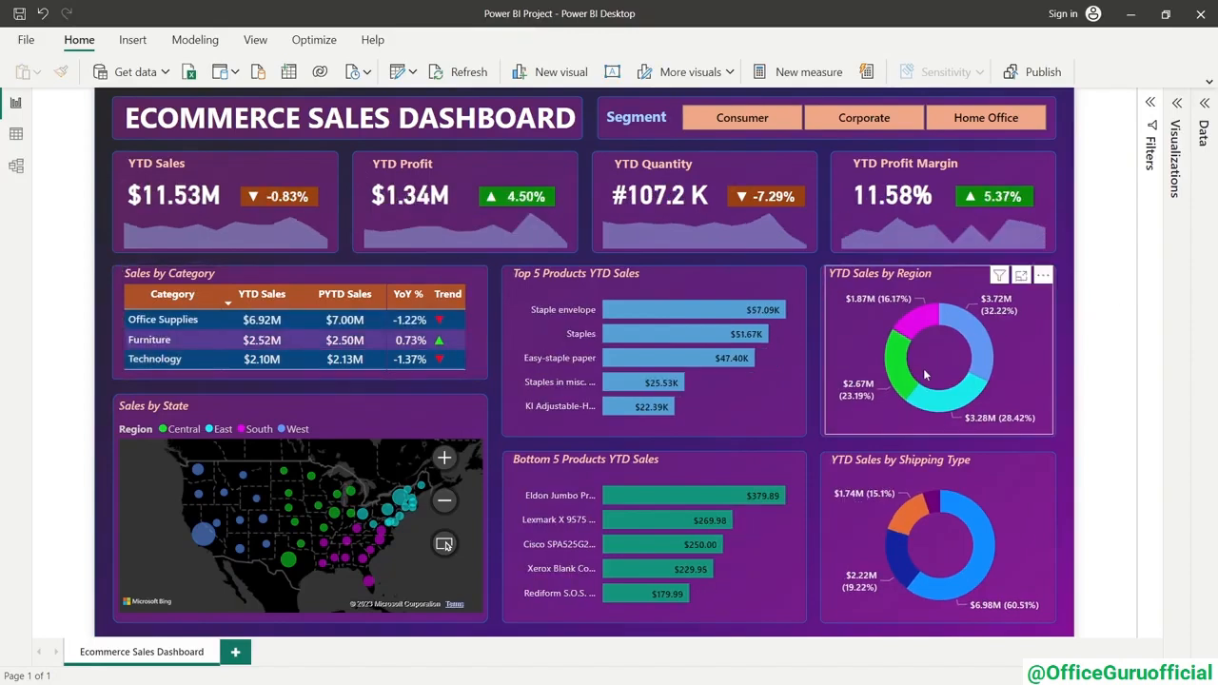
- Cross-filter the dashboard by the Central and East slices of the YTD Sales by Region donut chart, and clear the selection
click(901, 377)
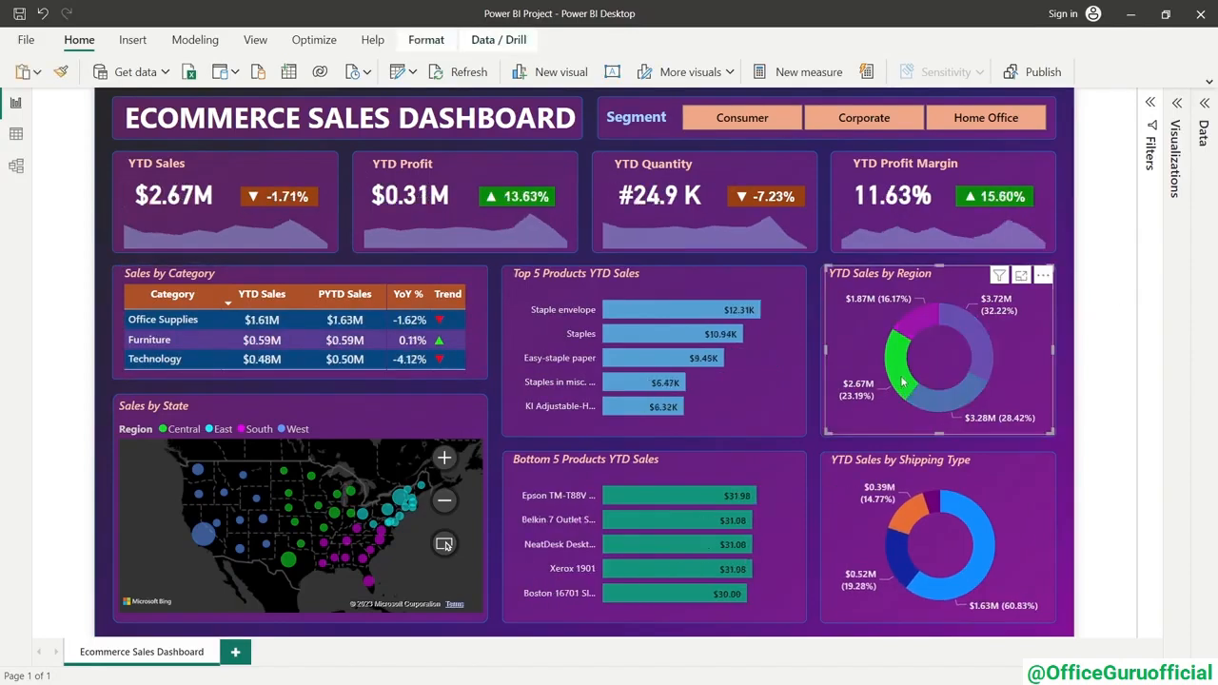
mouse_move(901, 367)
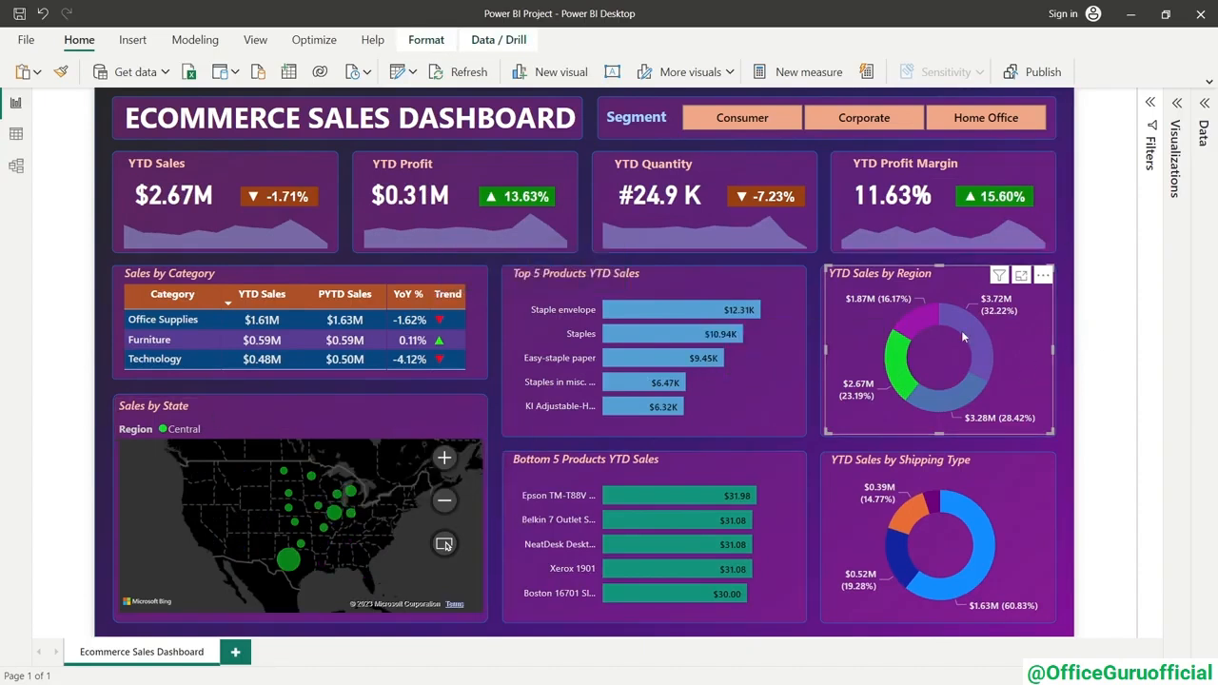
click(939, 386)
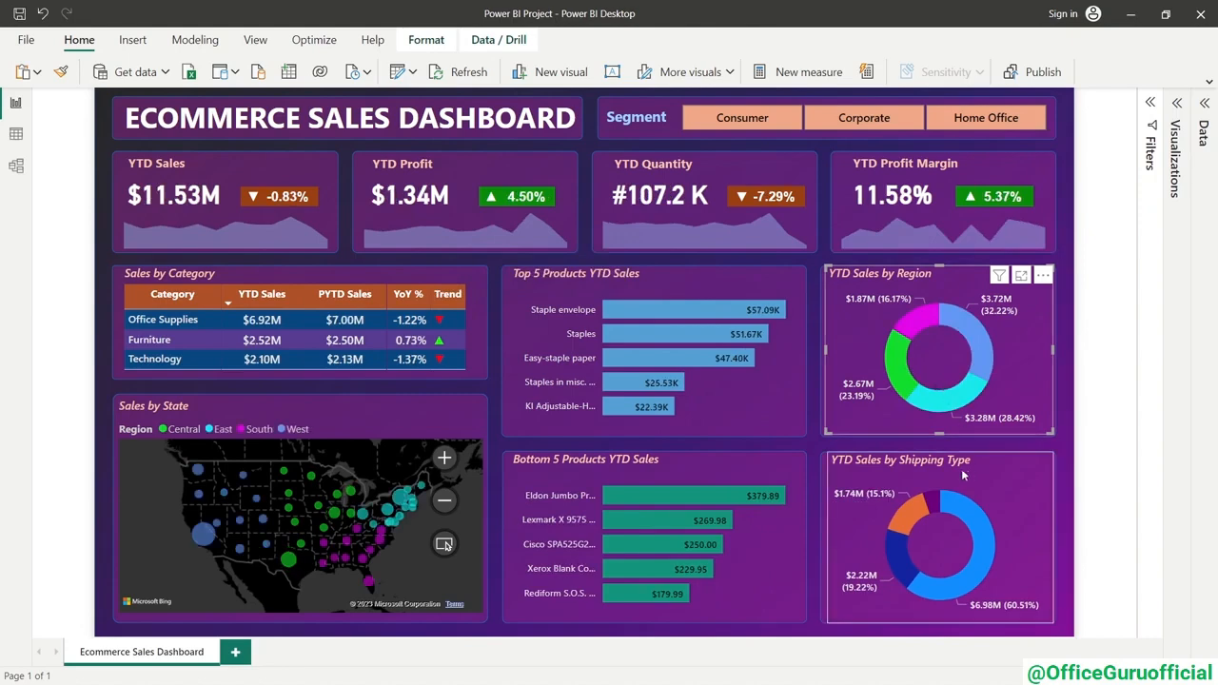
click(964, 393)
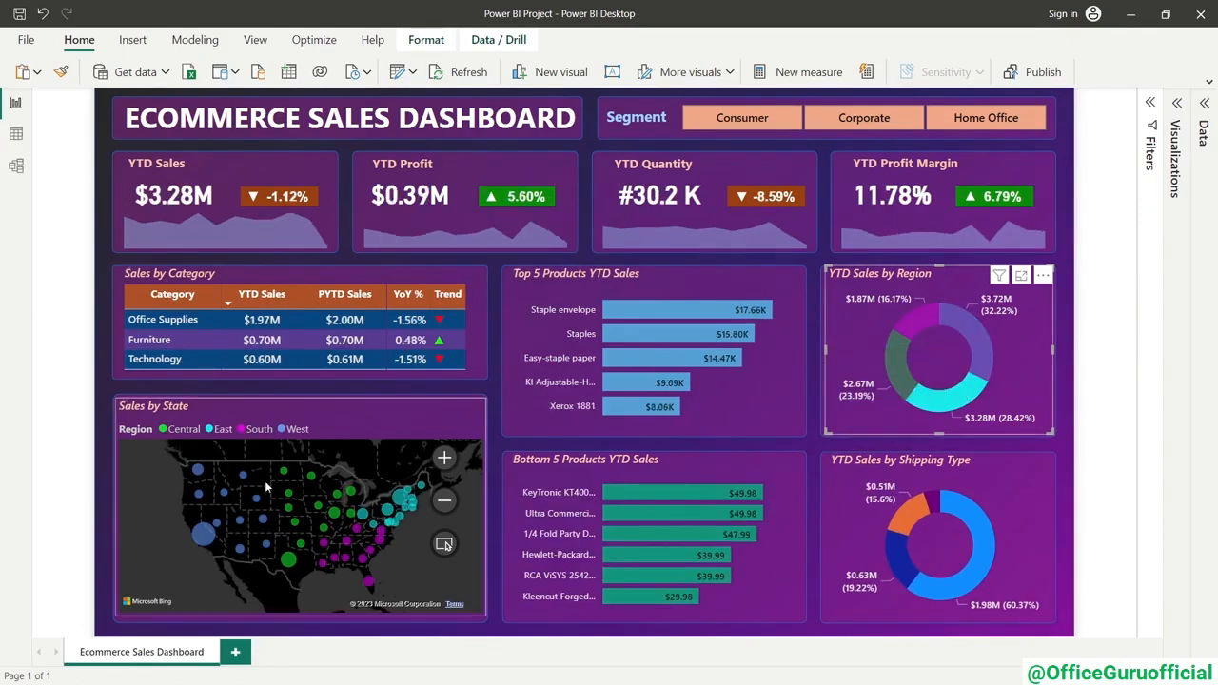
click(973, 398)
click(1099, 303)
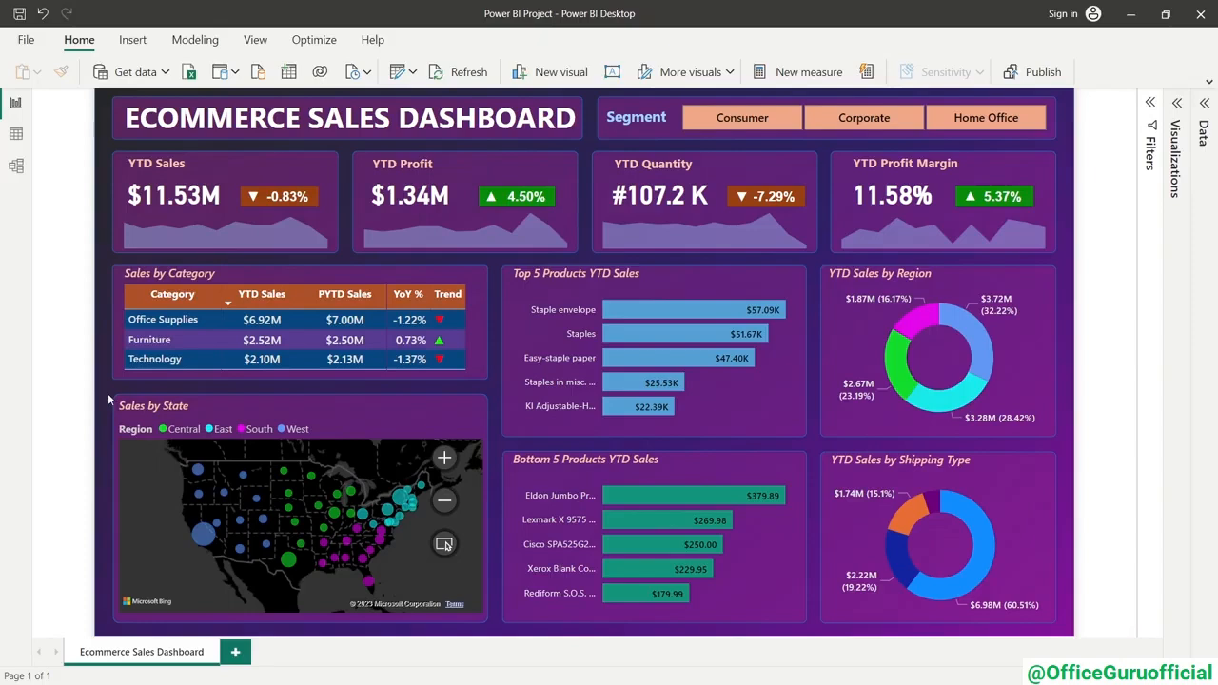
- Cross-filter the dashboard by the largest West-region bubble on the Sales by State map, and clear the selection
click(204, 537)
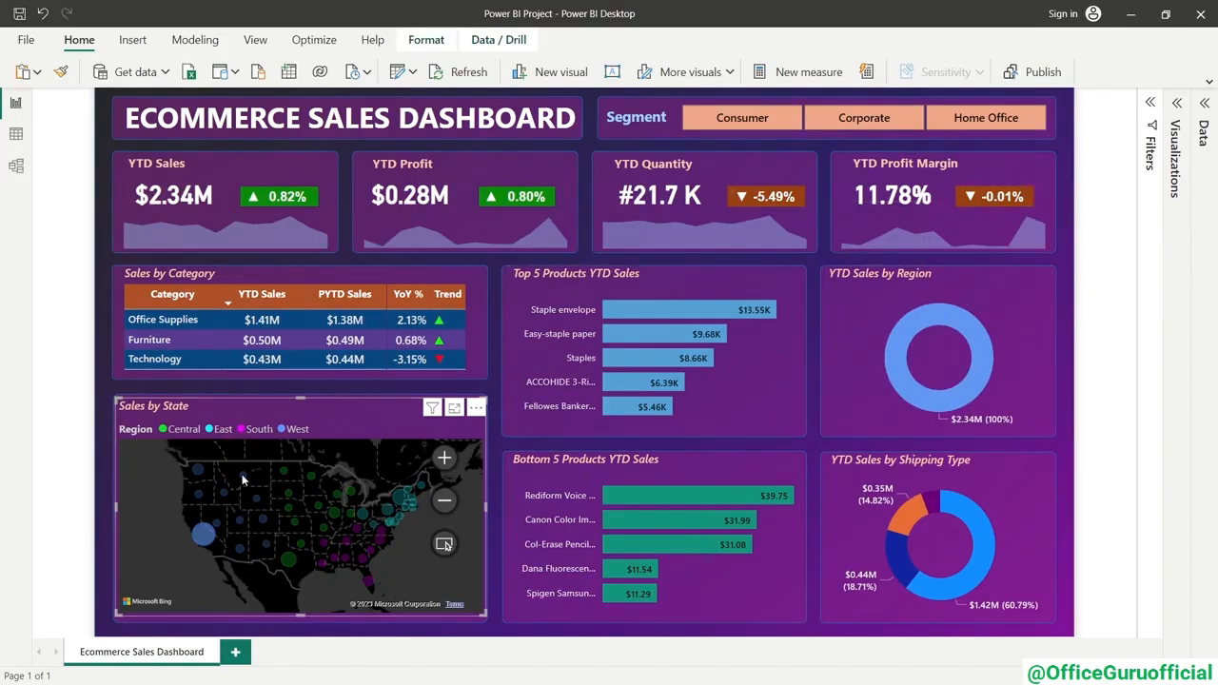
click(211, 539)
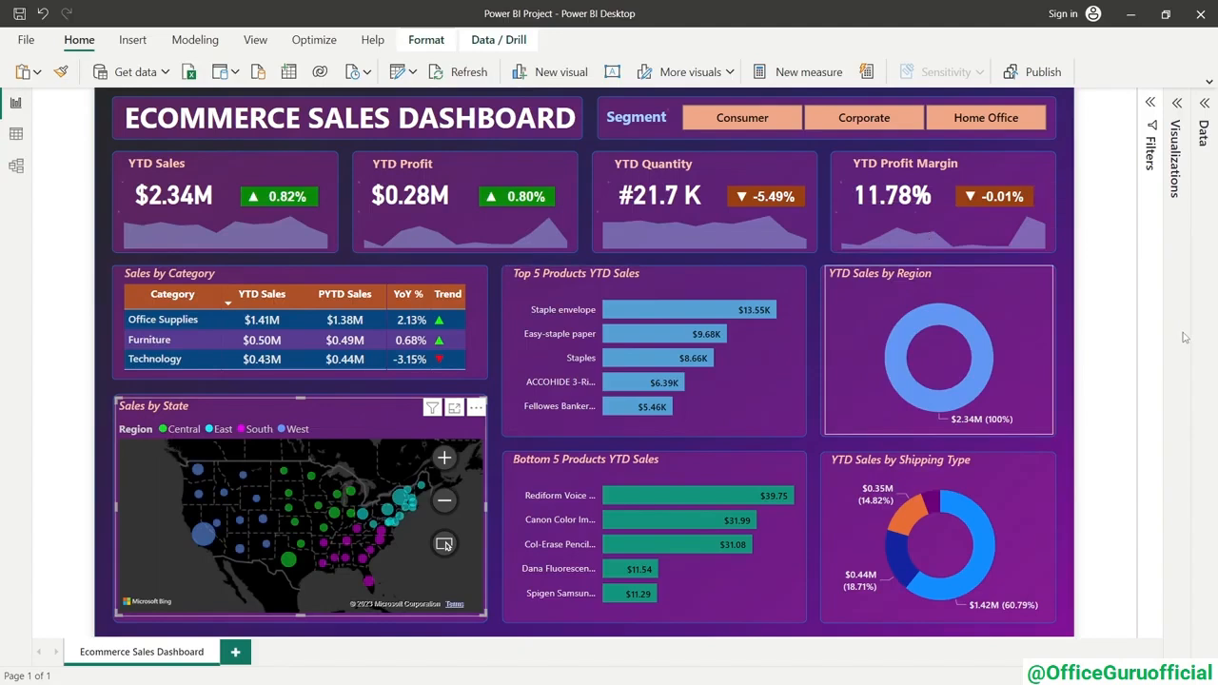
click(1115, 283)
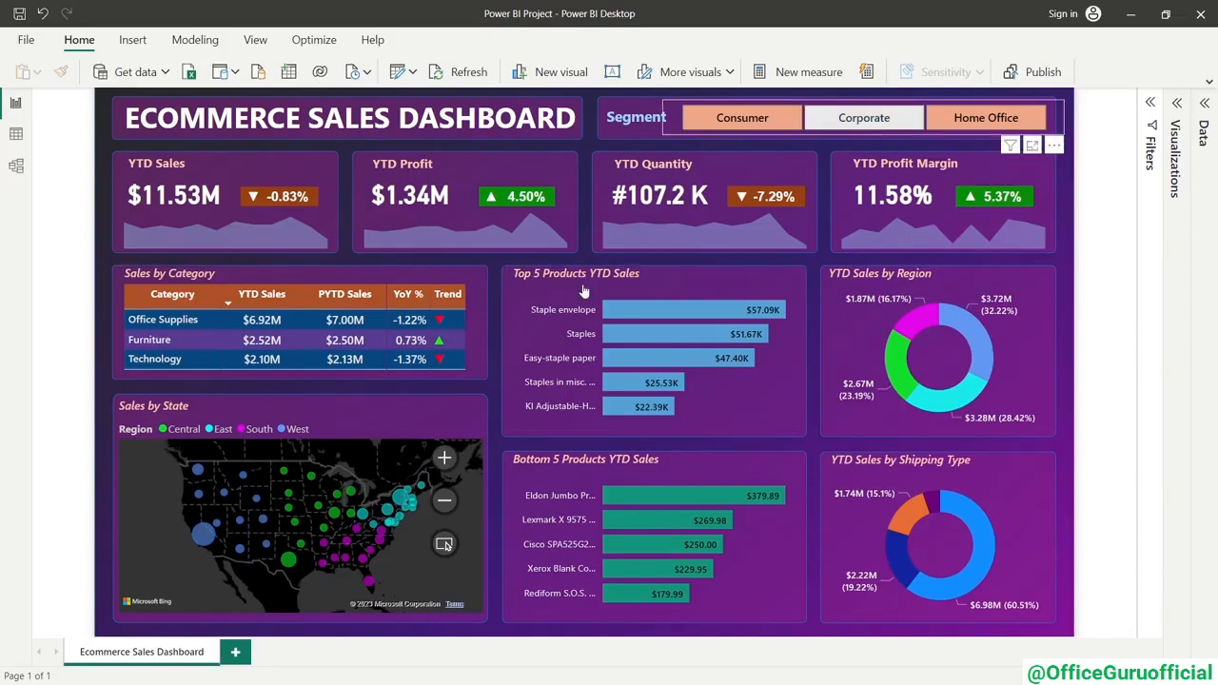
- Check the KPI cards and sparklines for the Corporate and Home Office segments, and clear the segment filter
click(878, 127)
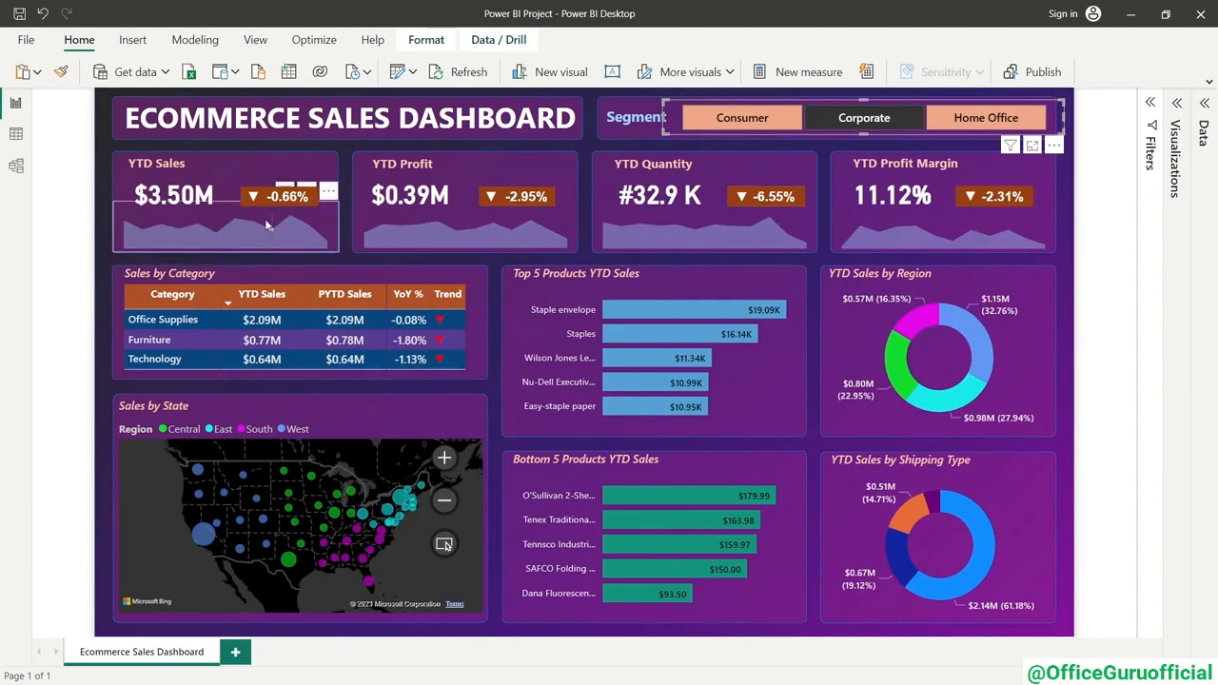
click(883, 122)
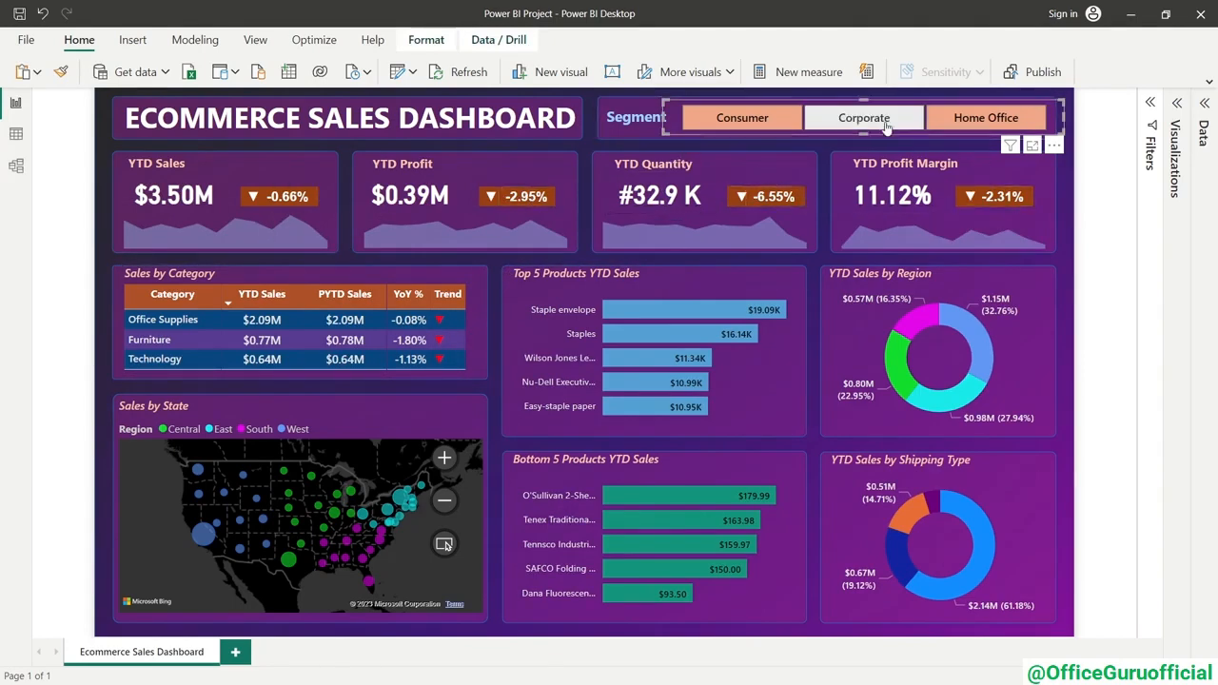
click(900, 119)
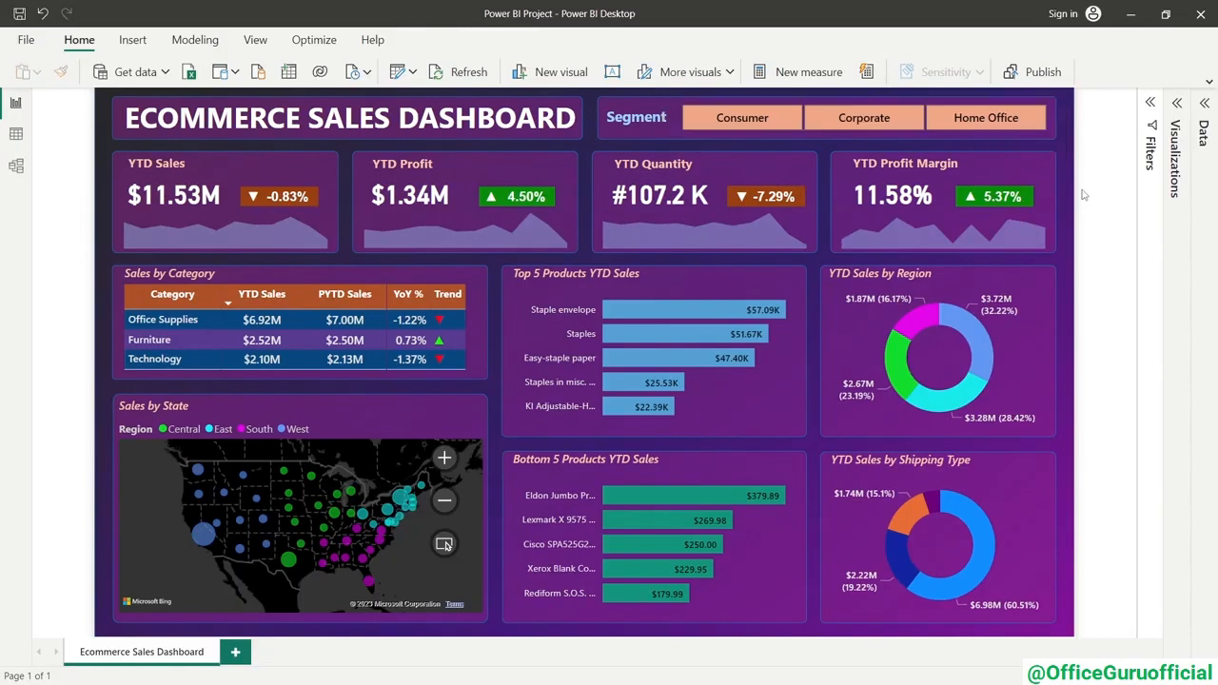
click(997, 124)
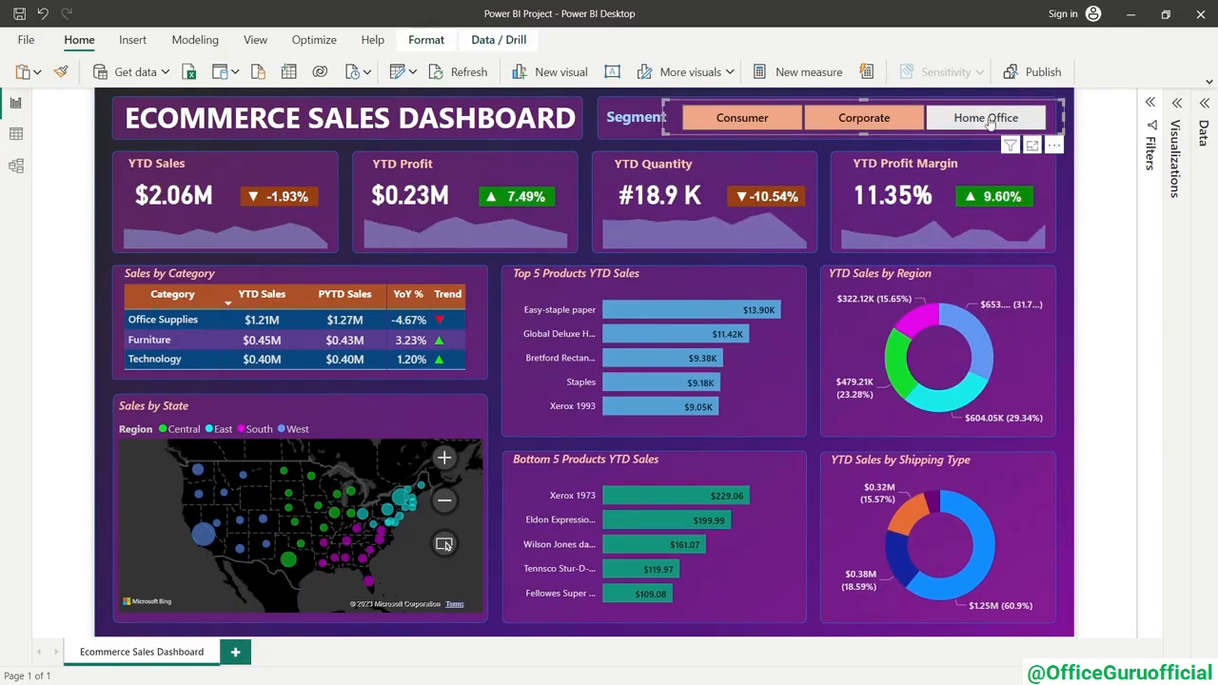
click(1017, 129)
click(1095, 193)
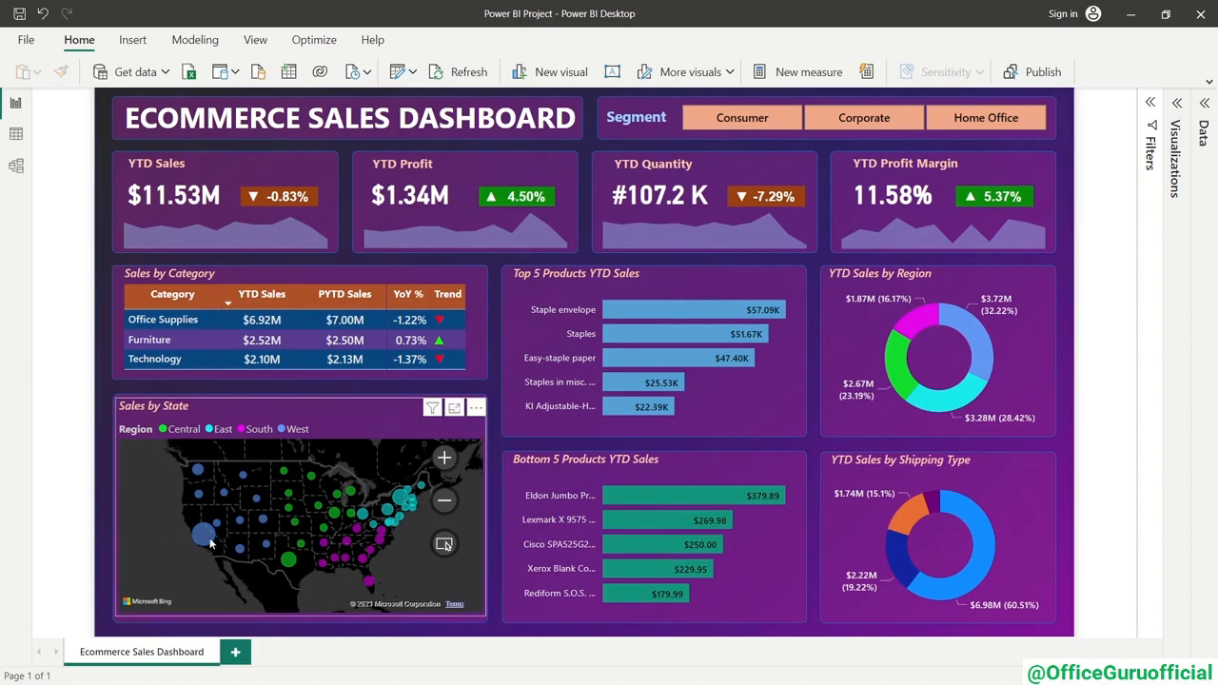
- Highlight the Central and South regions through the Sales by State map legend, and clear the highlighting
mouse_move(210, 540)
click(182, 431)
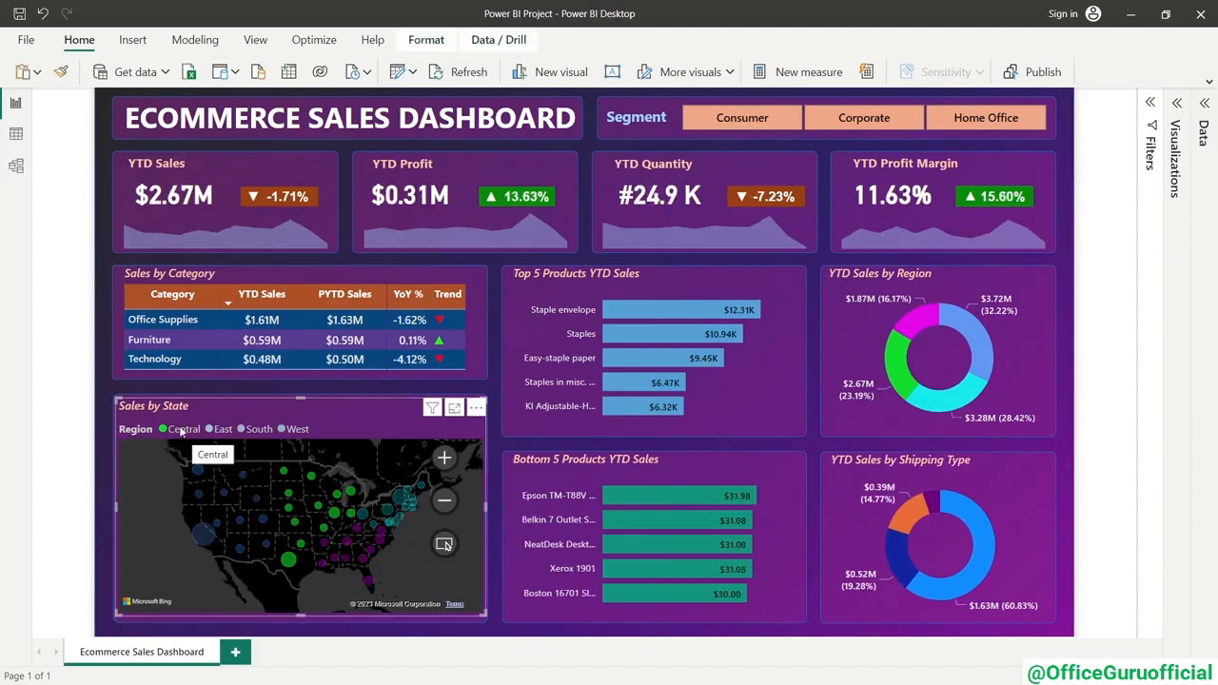
click(181, 430)
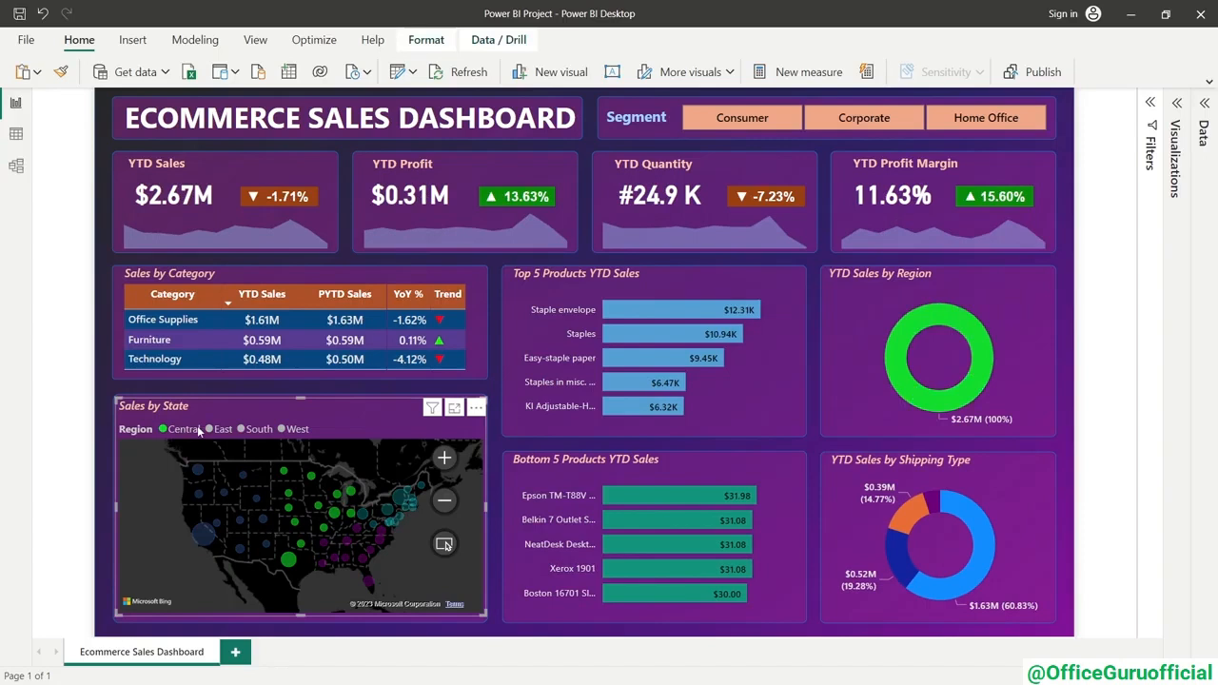
click(258, 430)
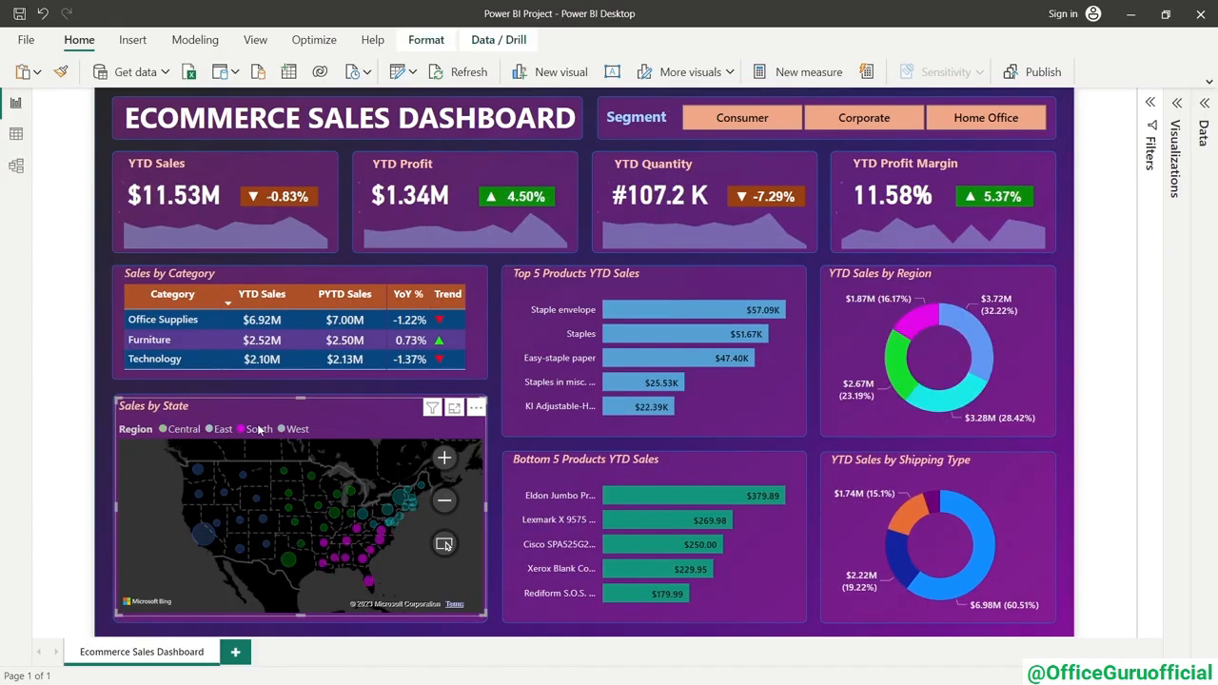
click(396, 423)
click(1094, 294)
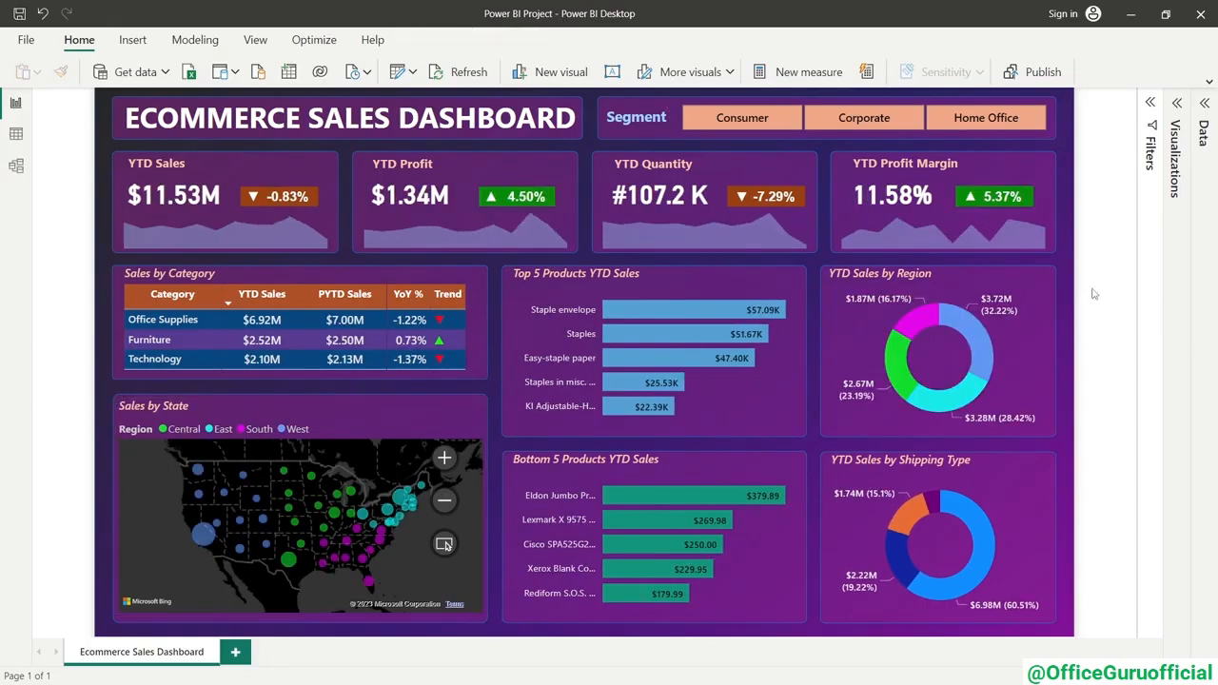
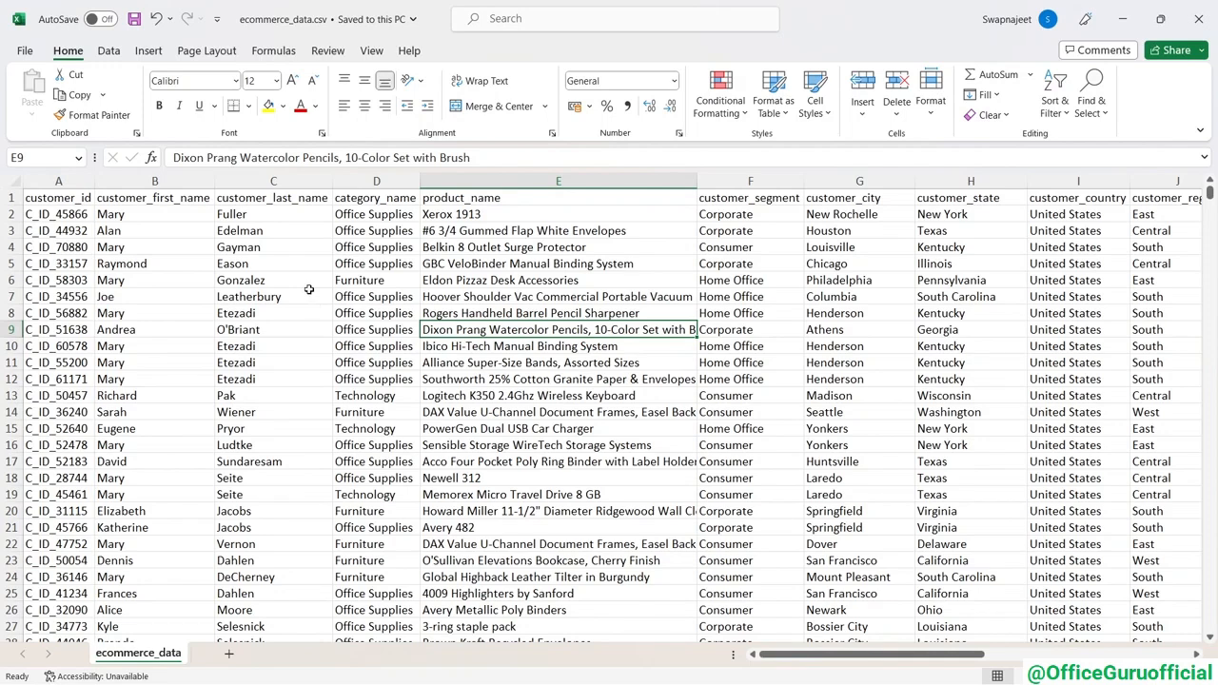
- Switch to ecommerce_data.csv in Excel and examine the header row and the customer_id column
click(12, 198)
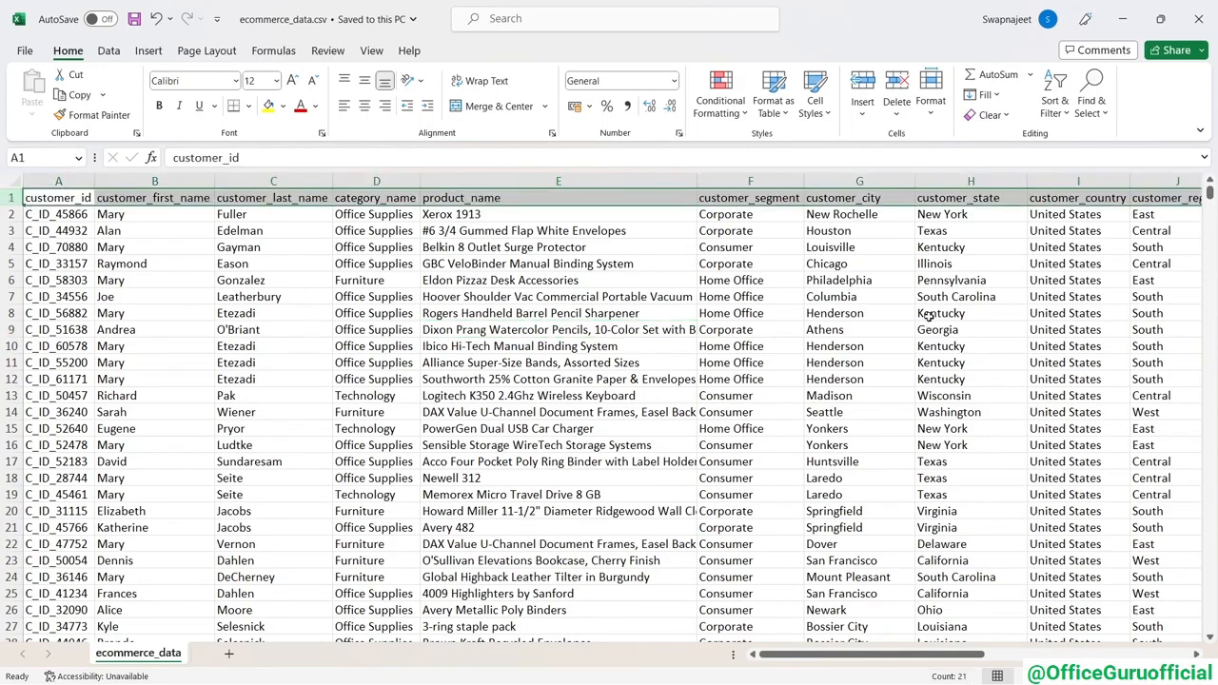
click(55, 180)
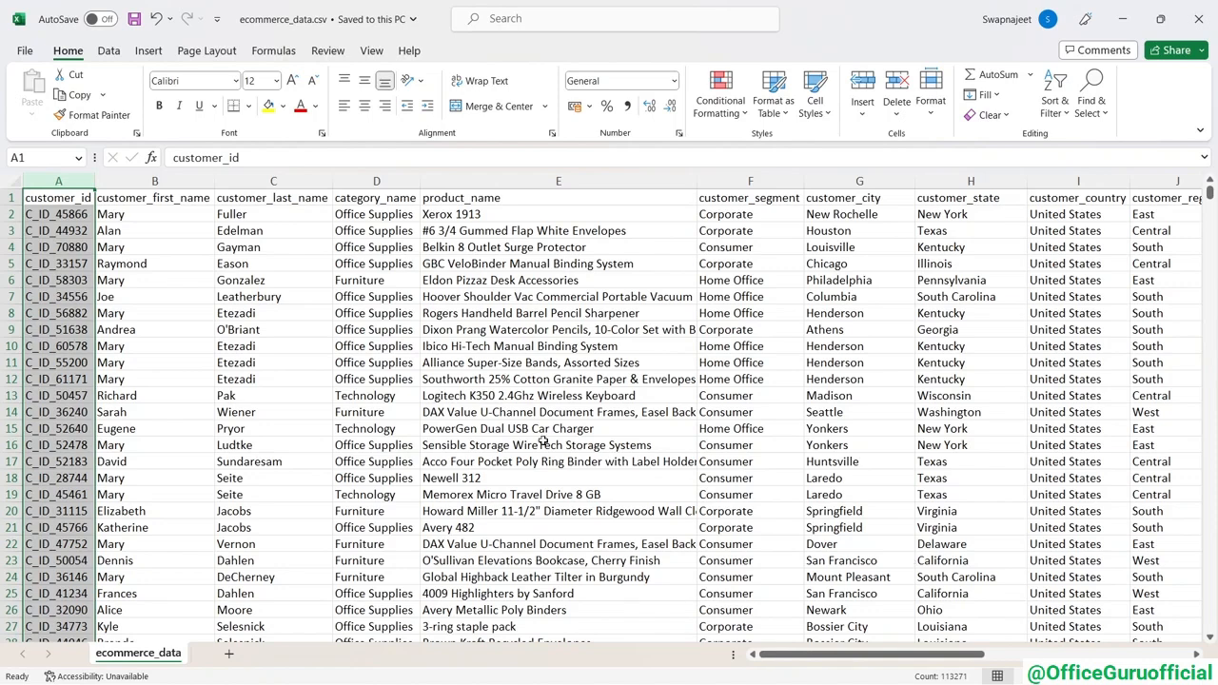
click(319, 327)
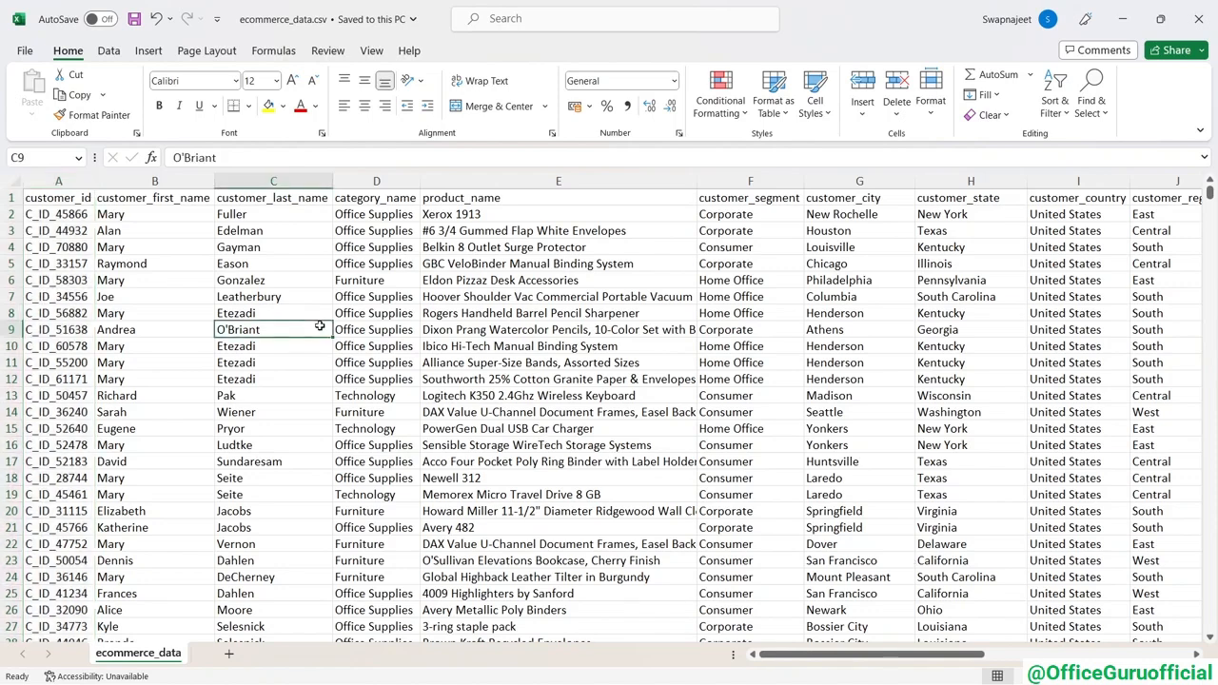
click(73, 203)
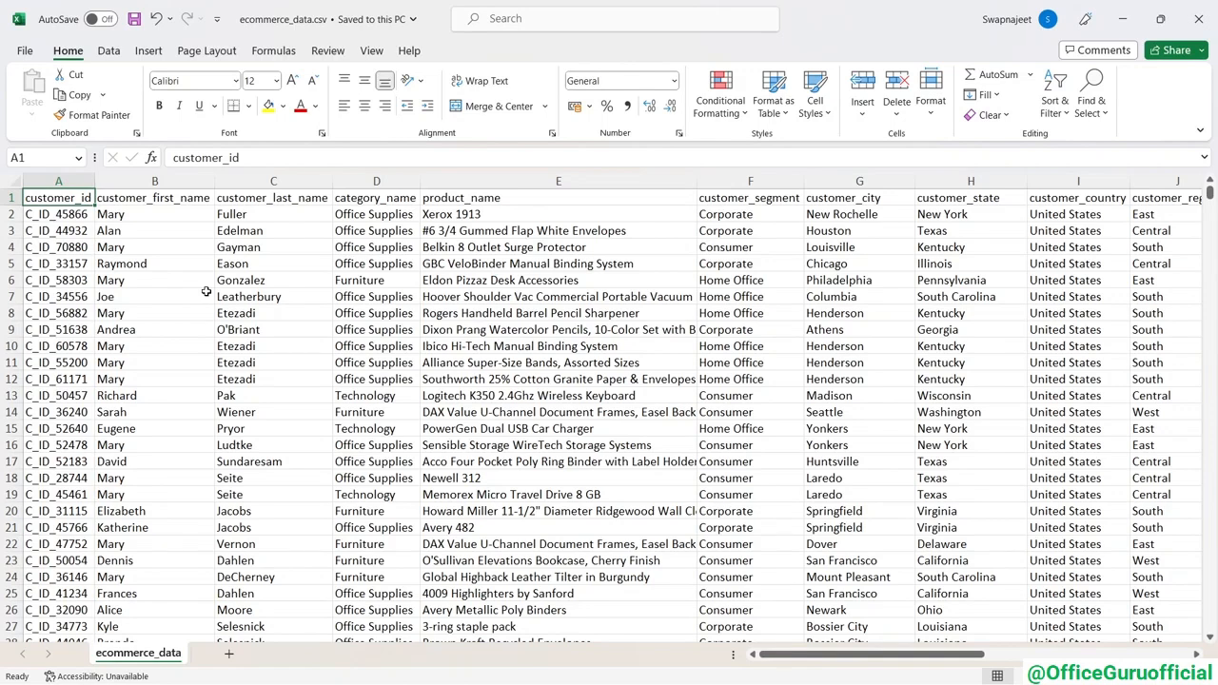
- Examine the customer_first_name, customer_last_name, category_name and product_name columns in ecommerce_data.csv
key(Right)
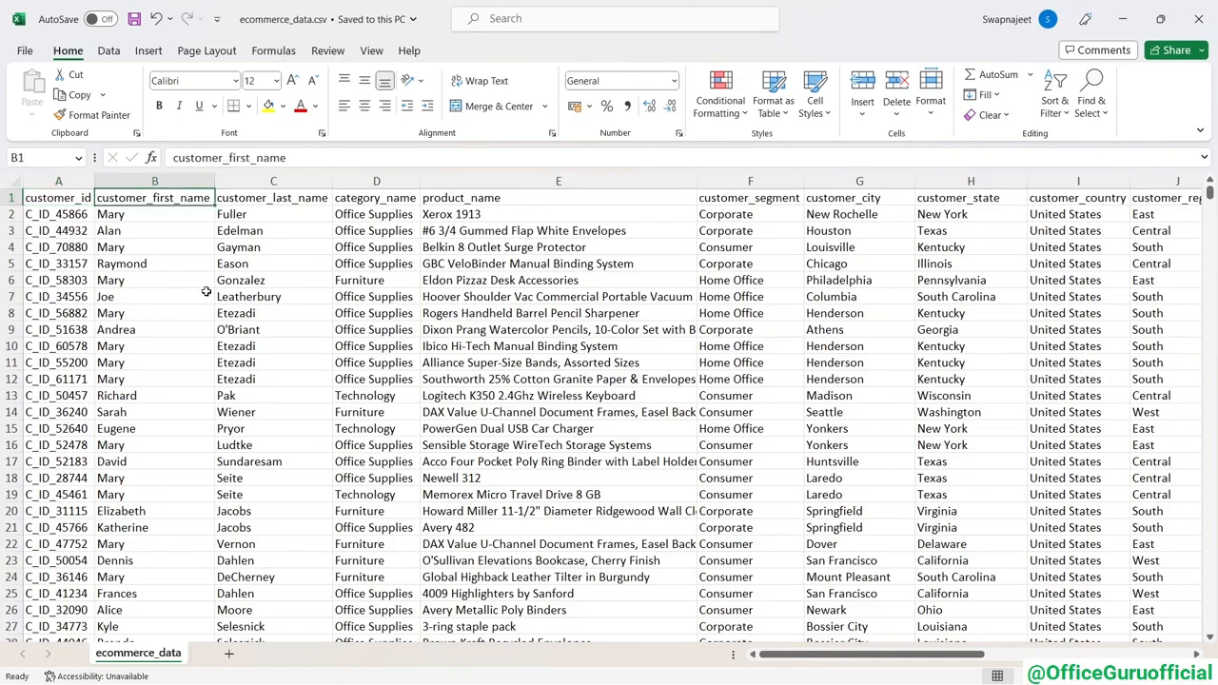
click(203, 260)
click(185, 202)
click(236, 210)
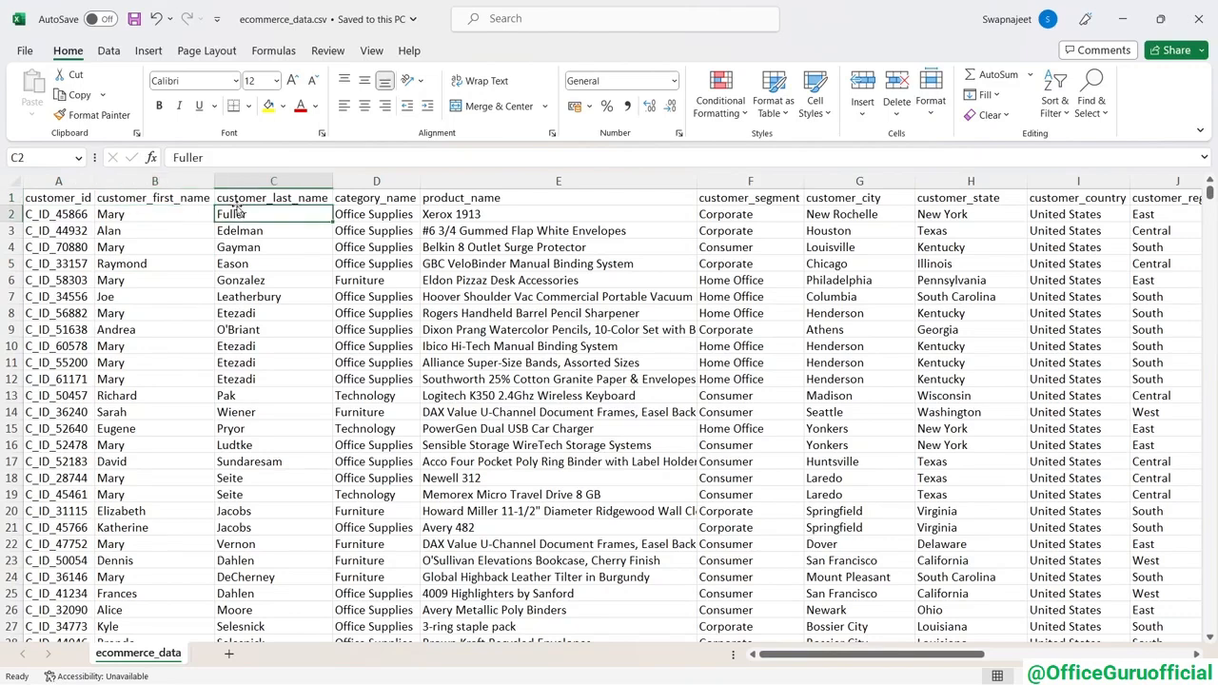
click(383, 193)
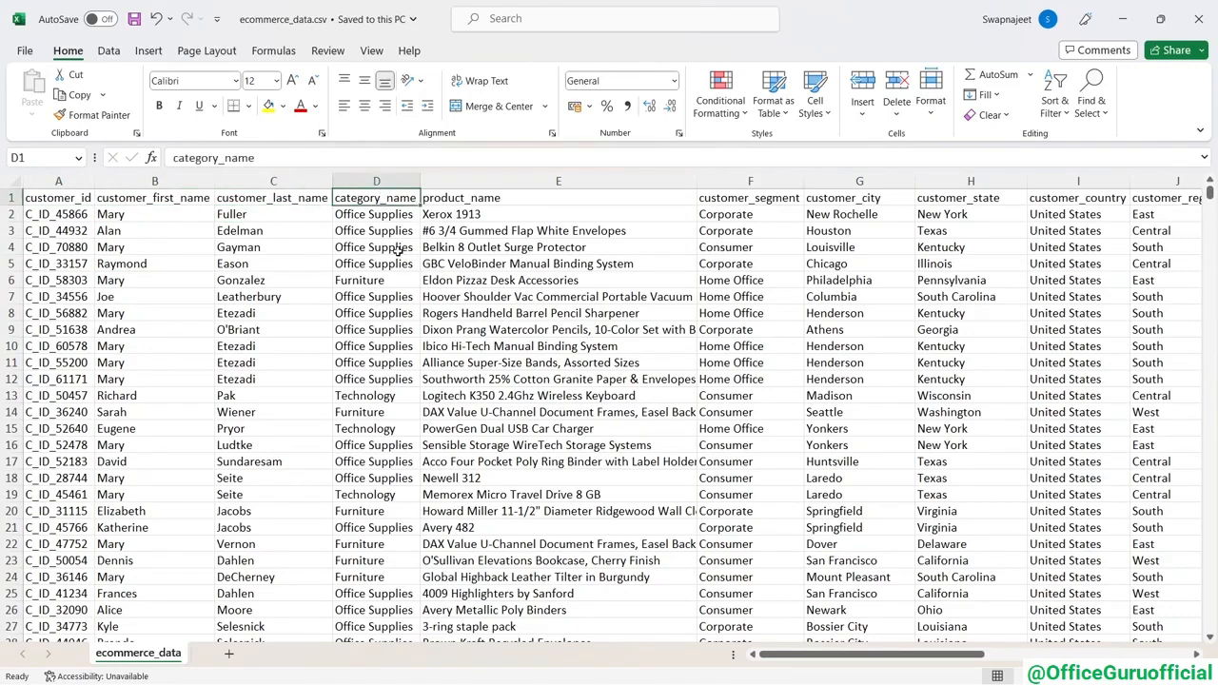
click(537, 199)
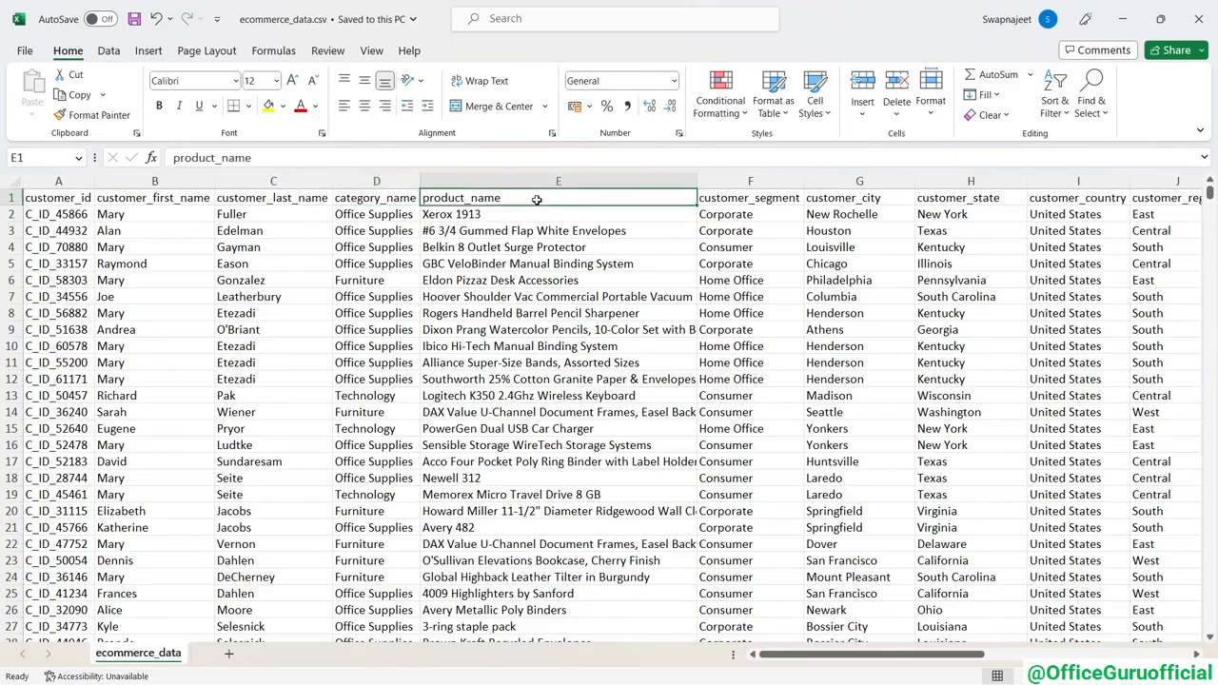
- Examine the customer_segment, customer_city, customer_state and customer_country columns of the order data
click(788, 194)
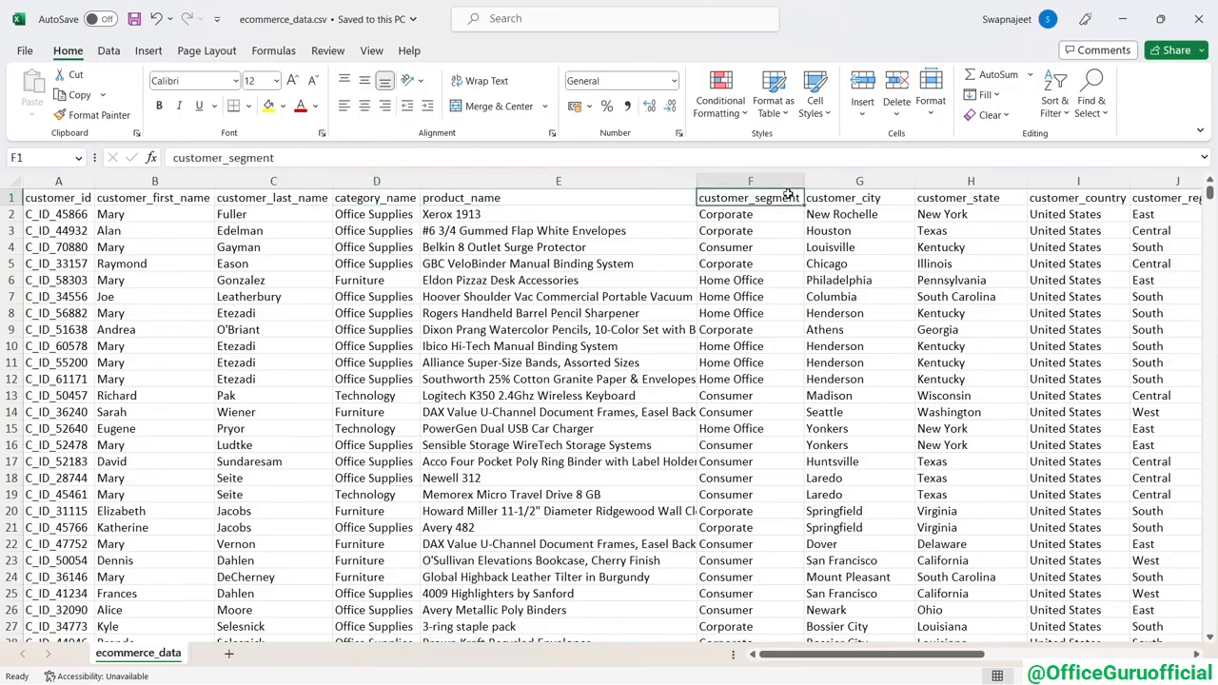
click(842, 198)
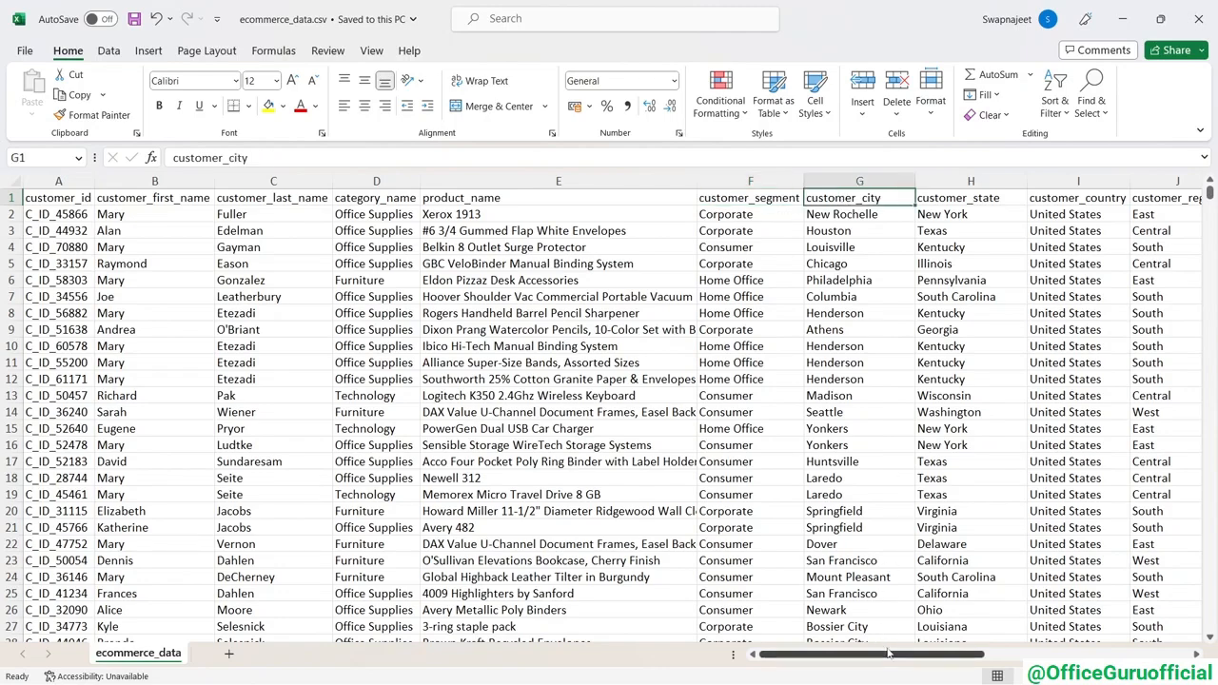
drag(896, 655, 957, 656)
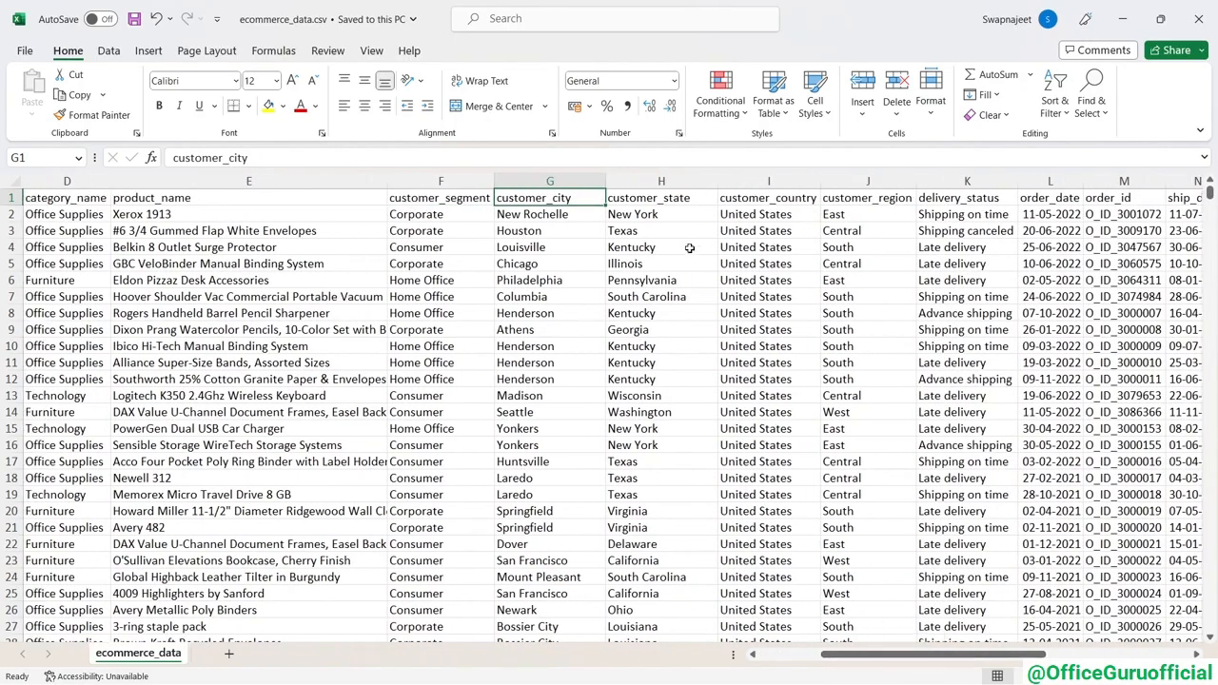
click(664, 198)
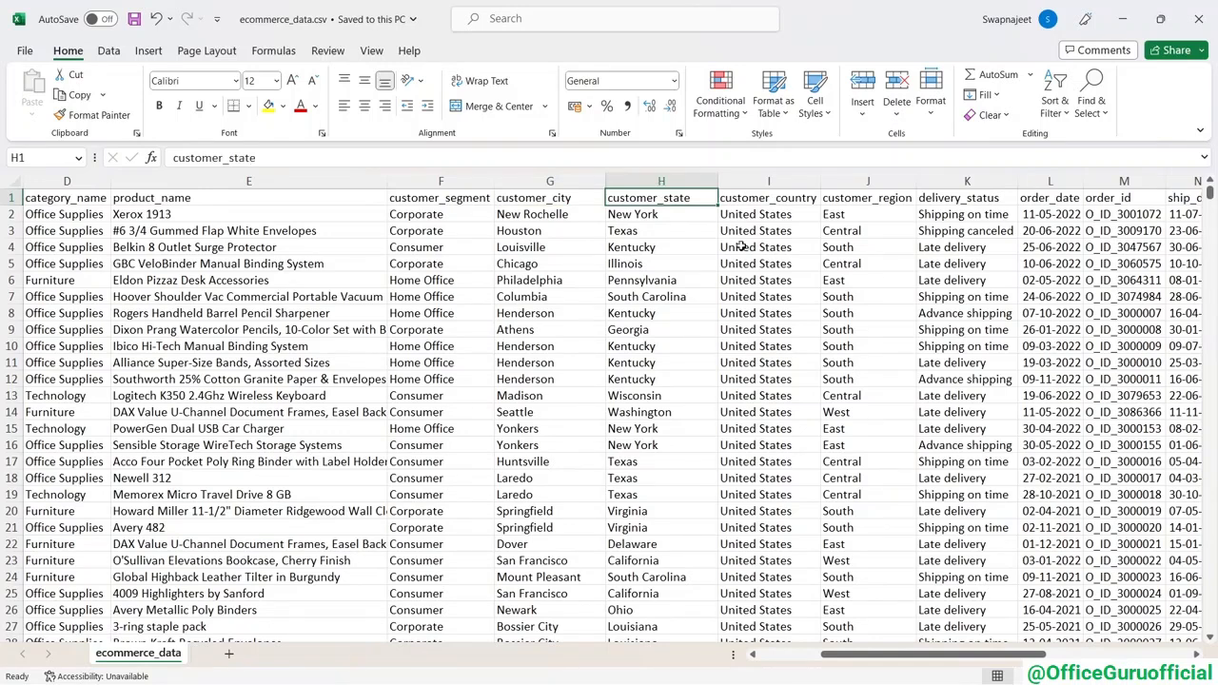
click(767, 200)
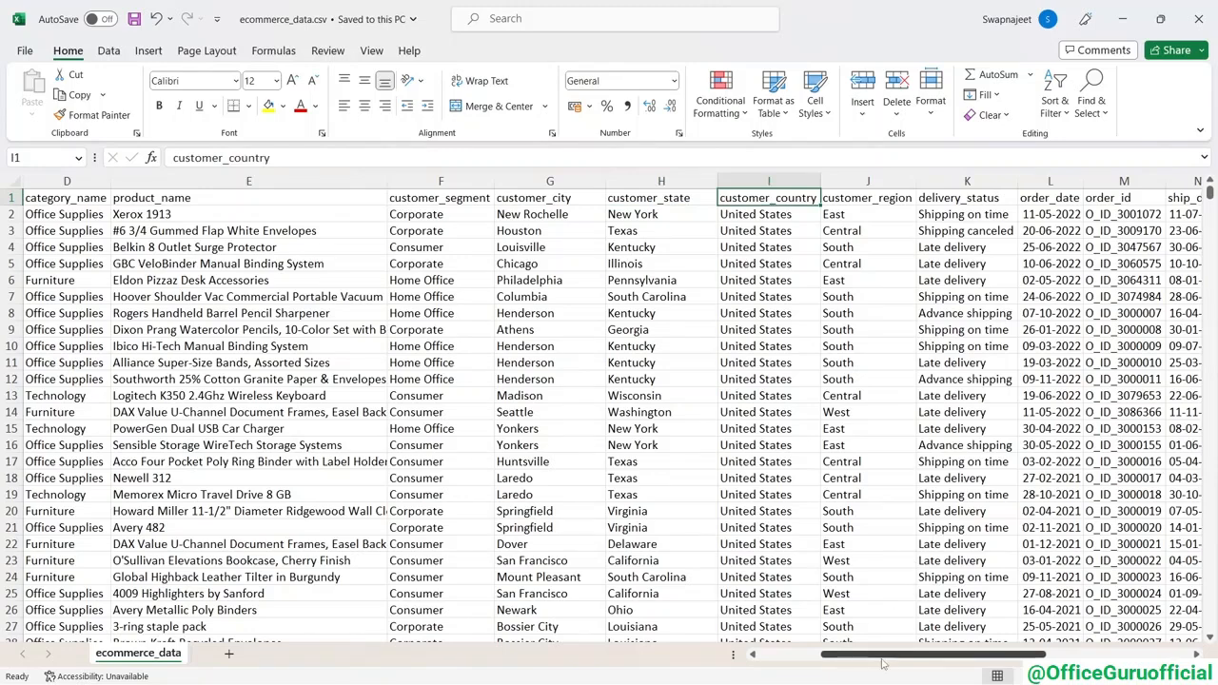
- Examine the customer_region and delivery_status columns and the order_date, order_id and ship_date fields
drag(884, 658, 923, 660)
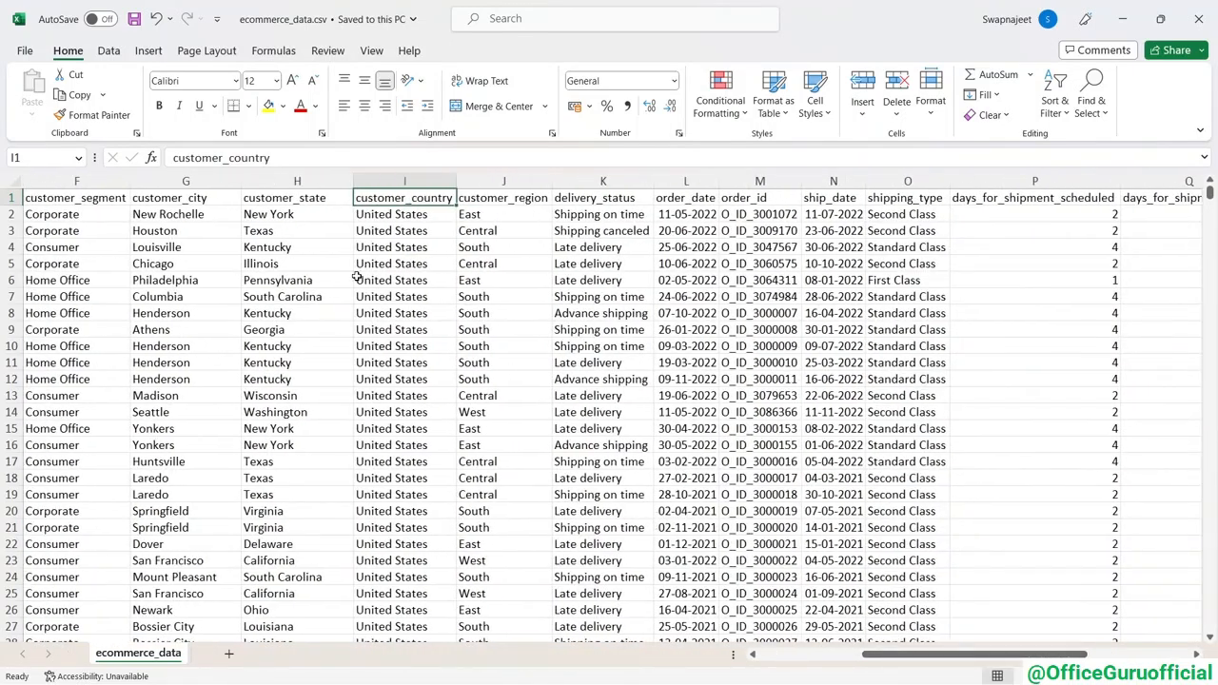
click(518, 198)
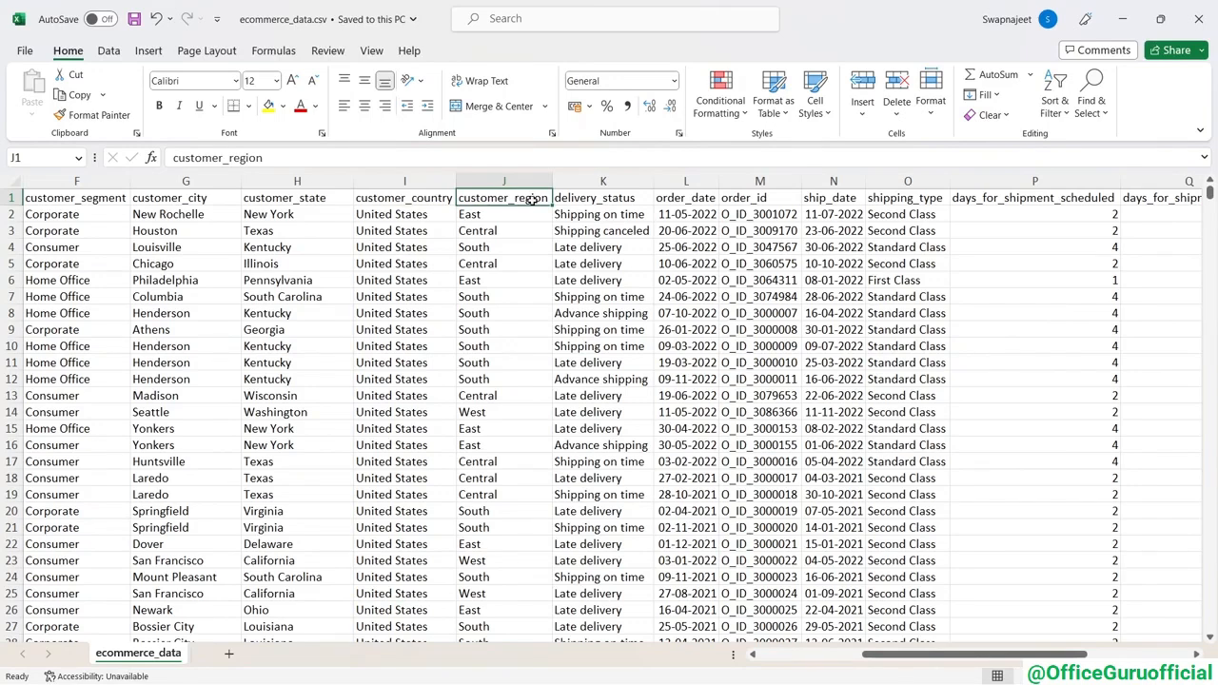
click(596, 198)
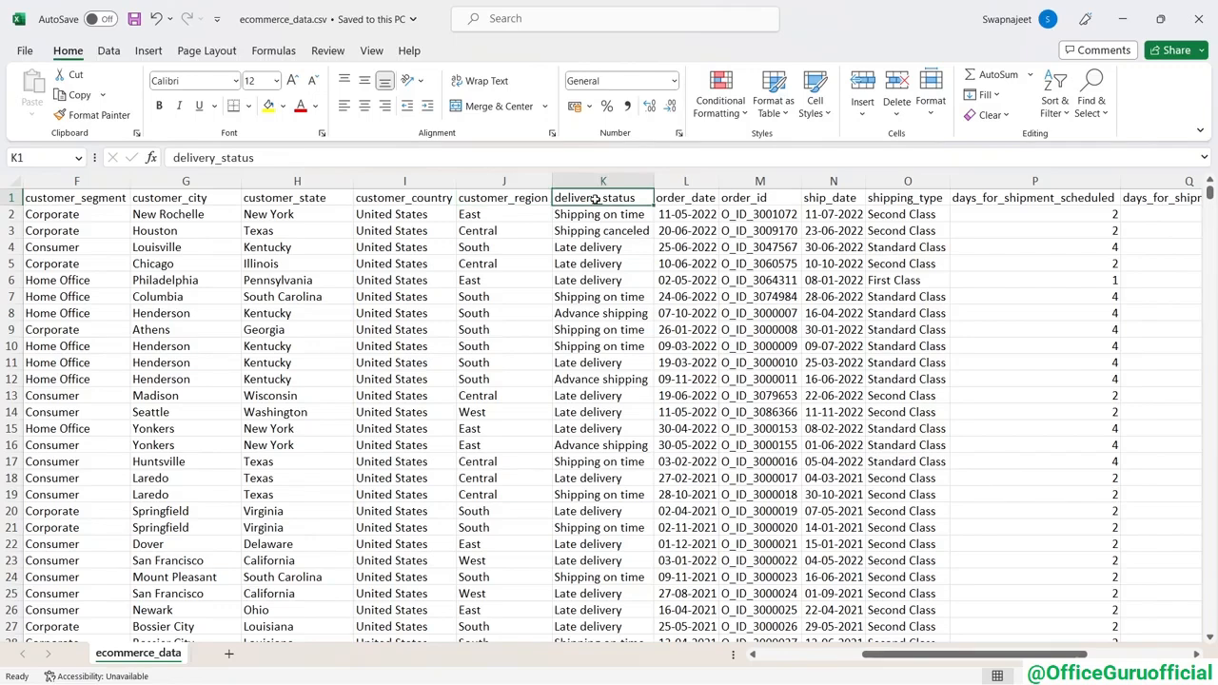
click(681, 198)
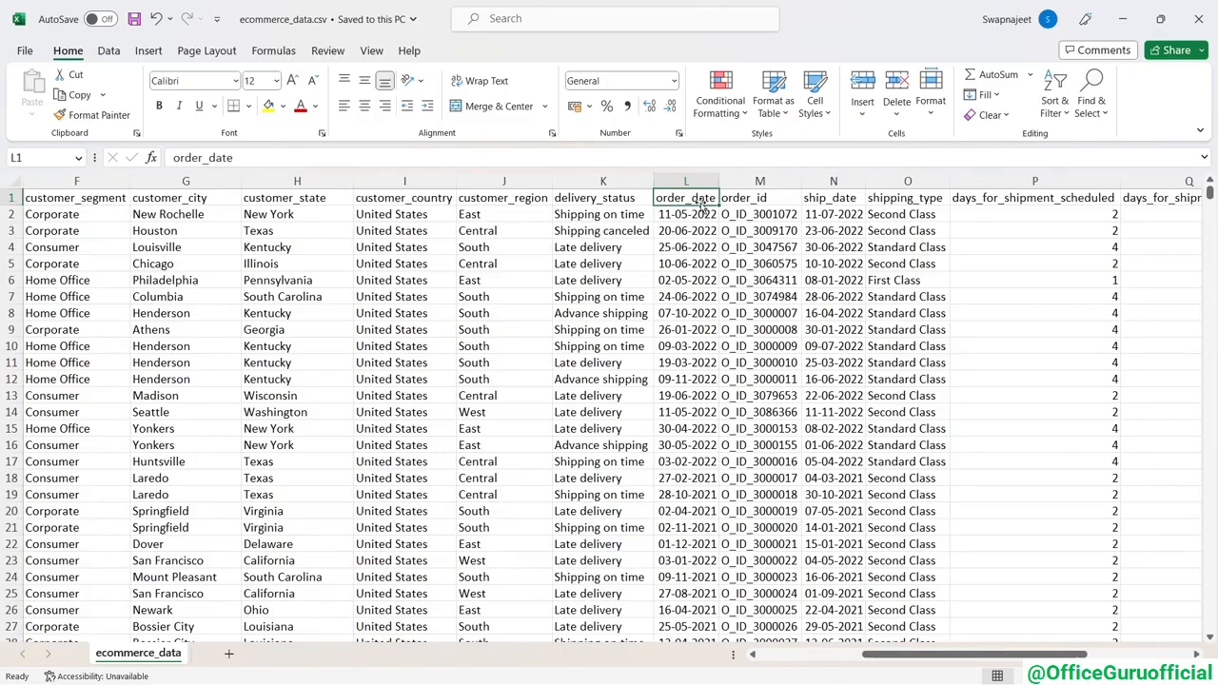
click(776, 198)
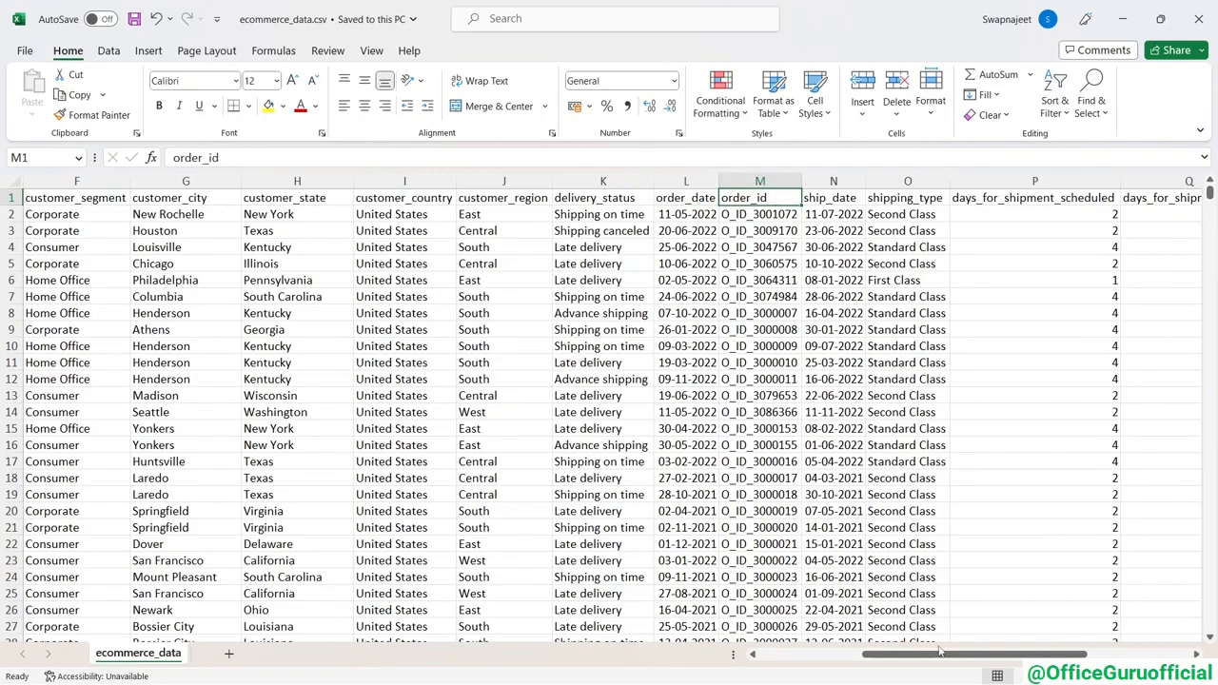
drag(940, 653, 981, 653)
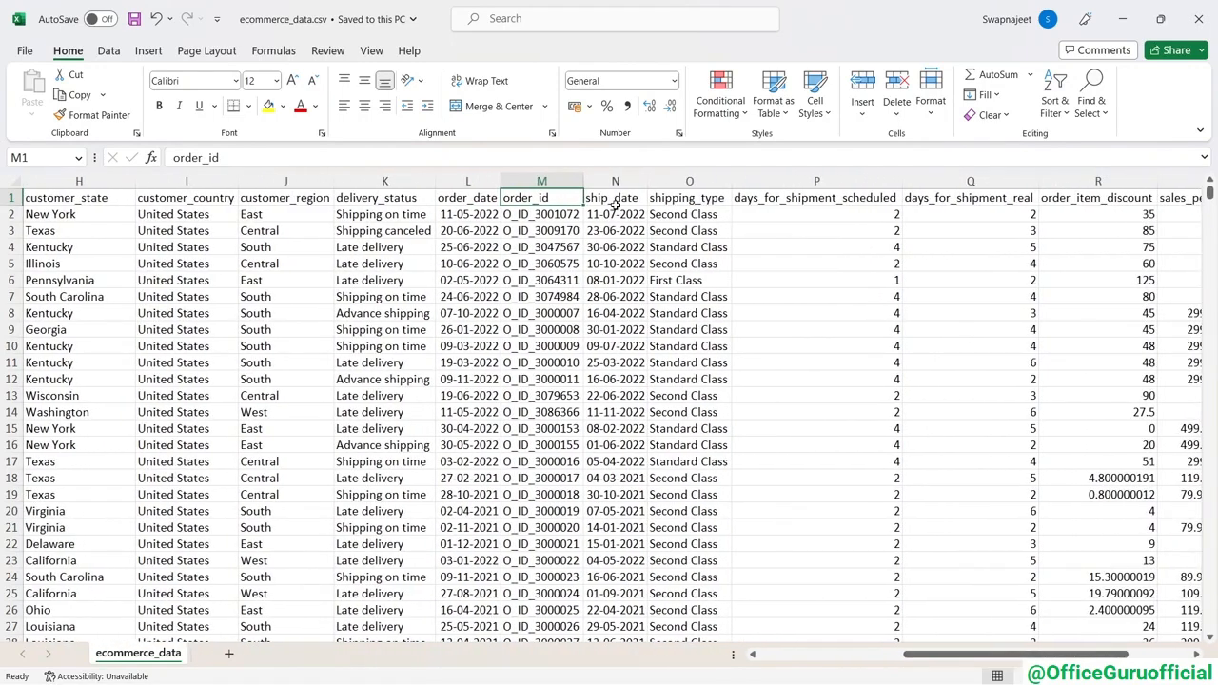
click(617, 205)
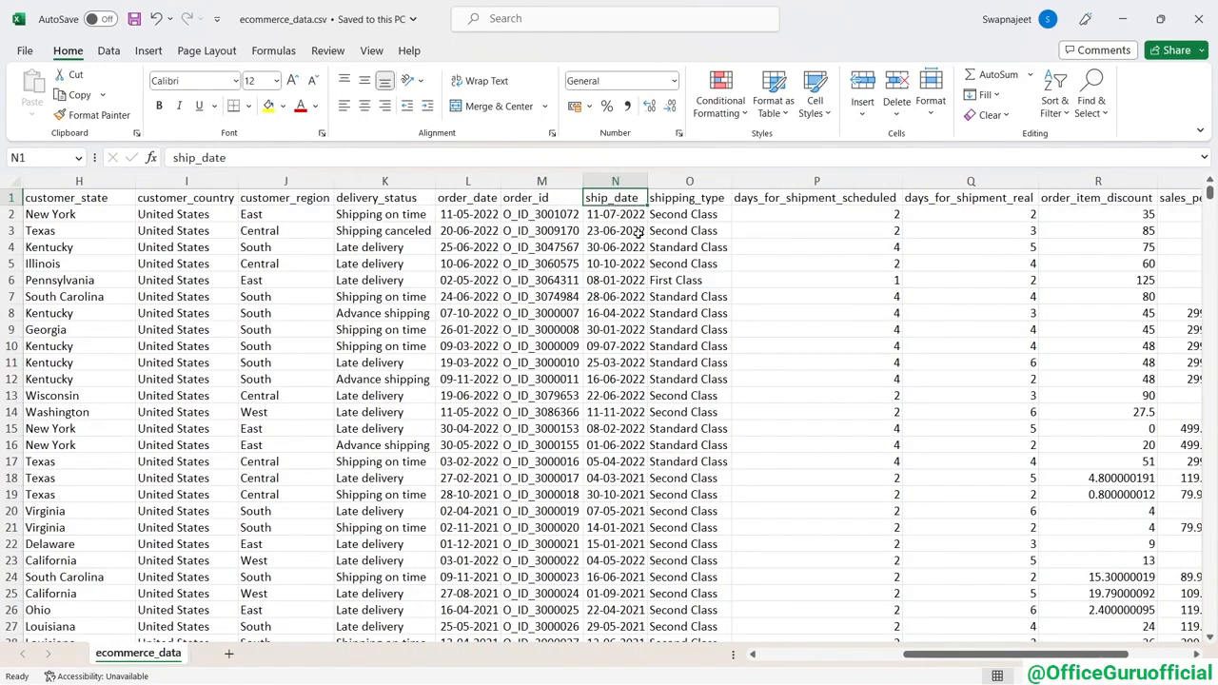
click(639, 232)
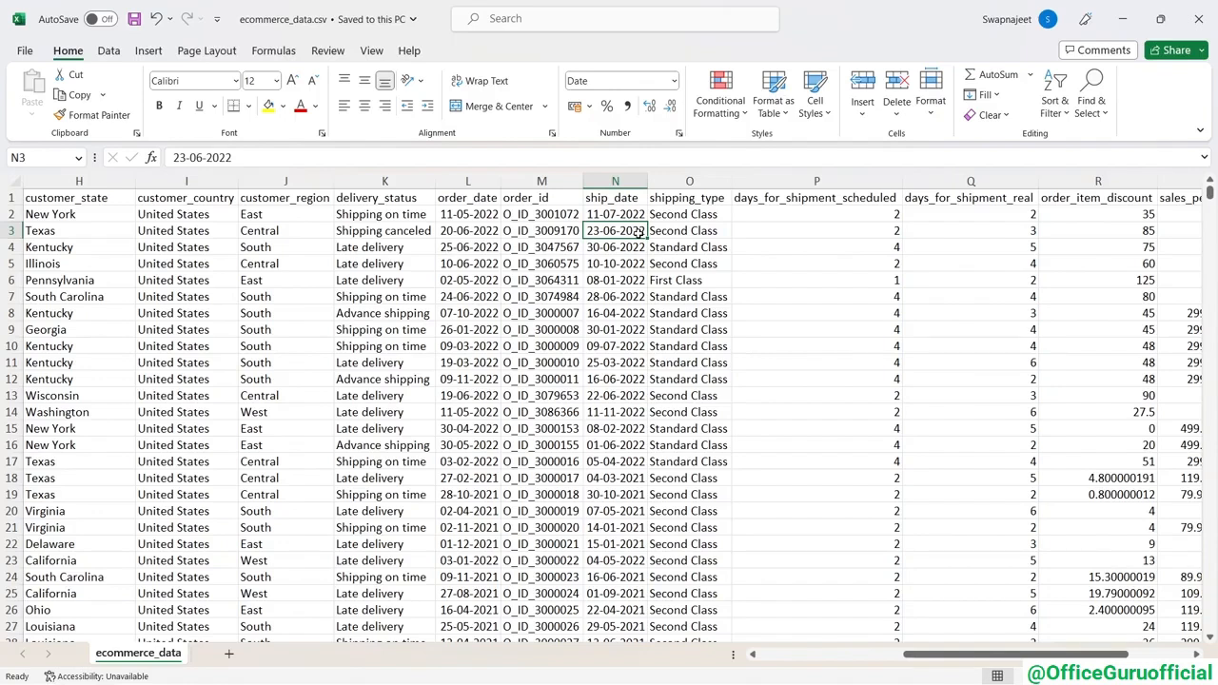
- Examine the days_for_shipment_real, order_item_discount, sales_per_order, order_quantity and profit_per_order columns, and return to the sheet's first column
drag(990, 657, 1047, 656)
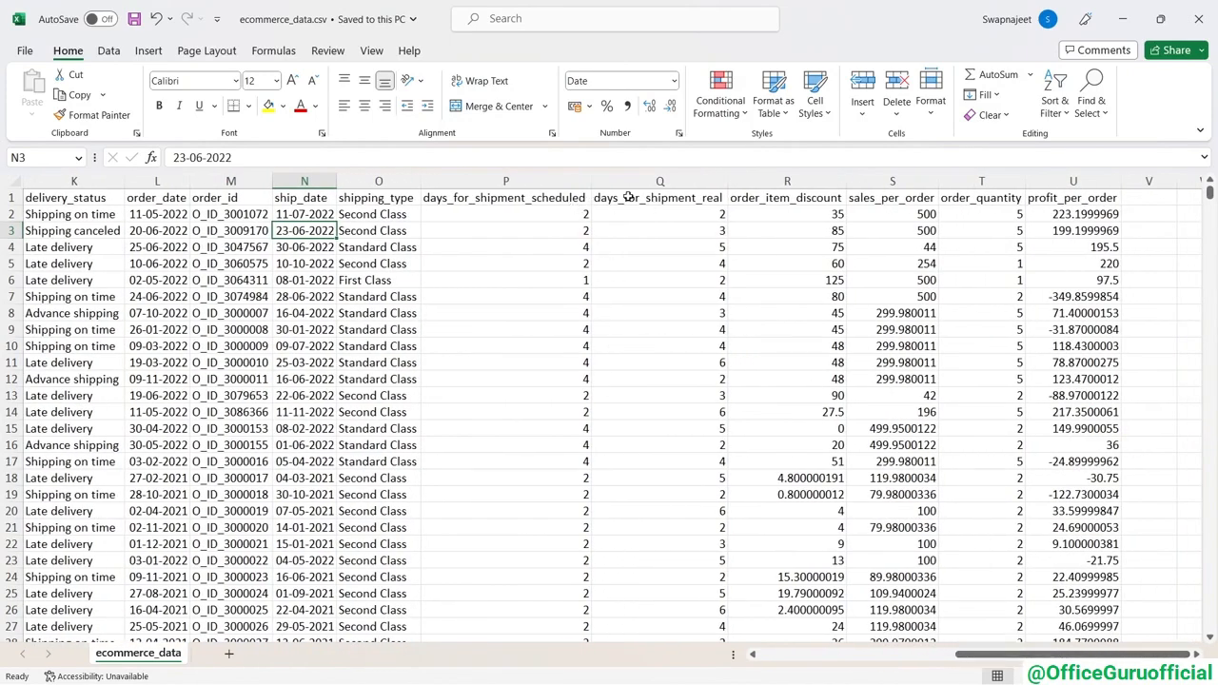
click(678, 198)
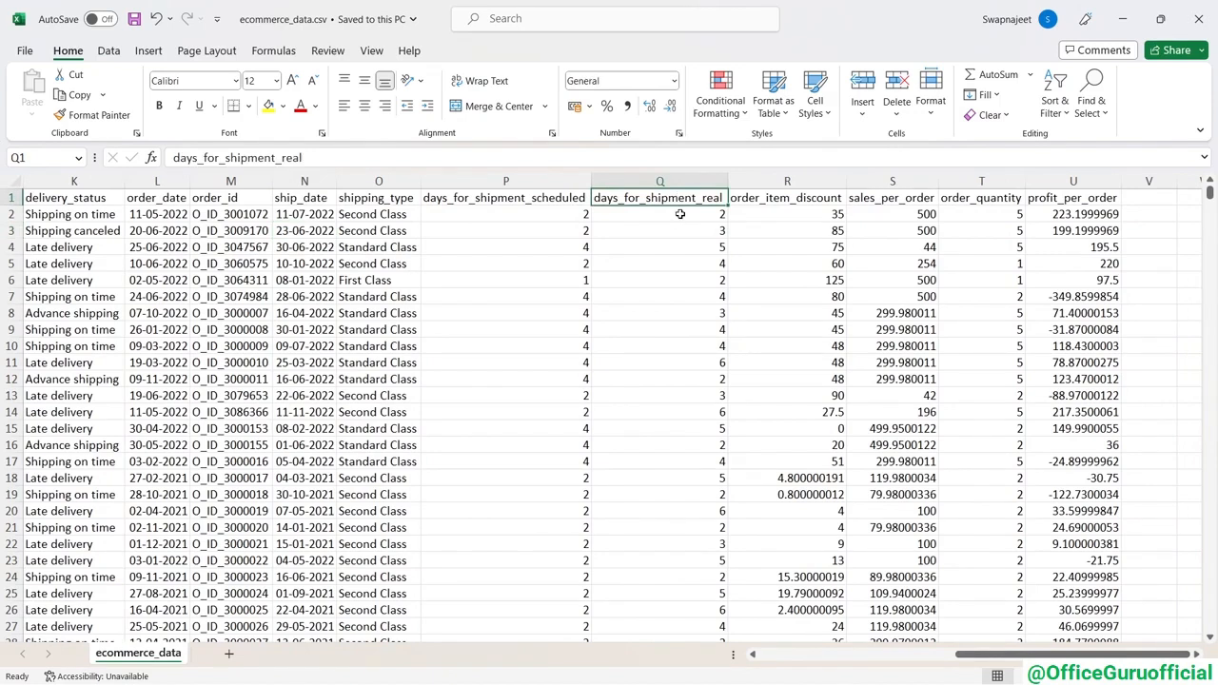
click(779, 197)
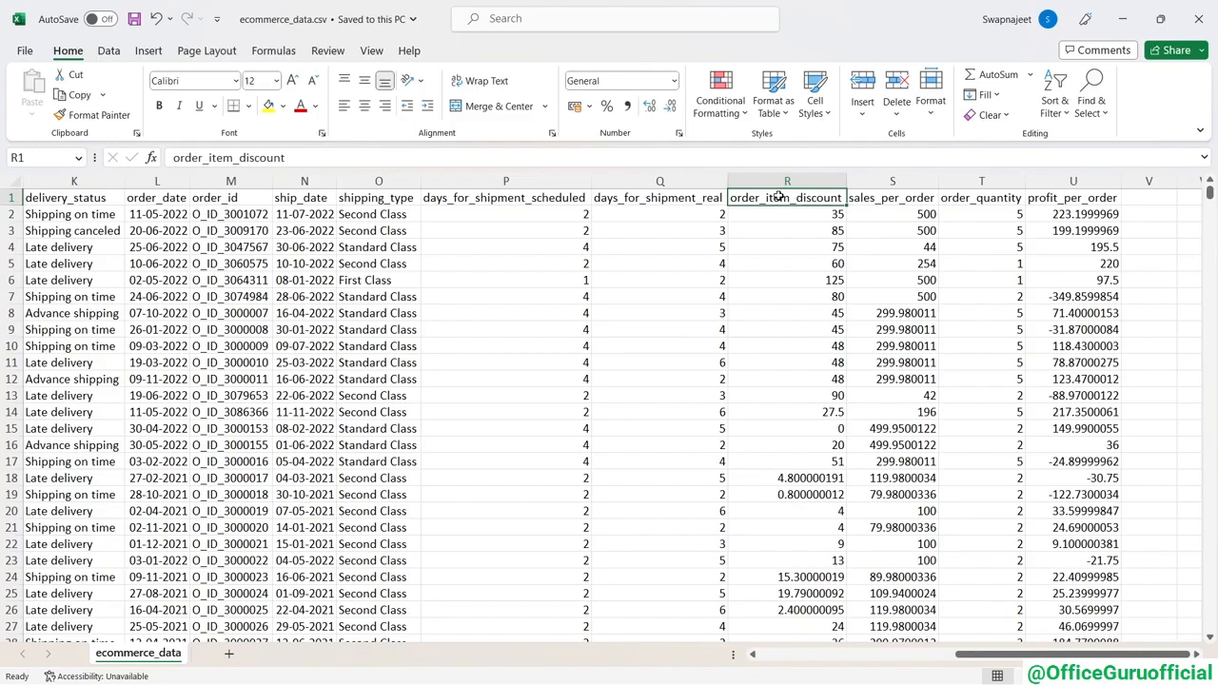
click(873, 196)
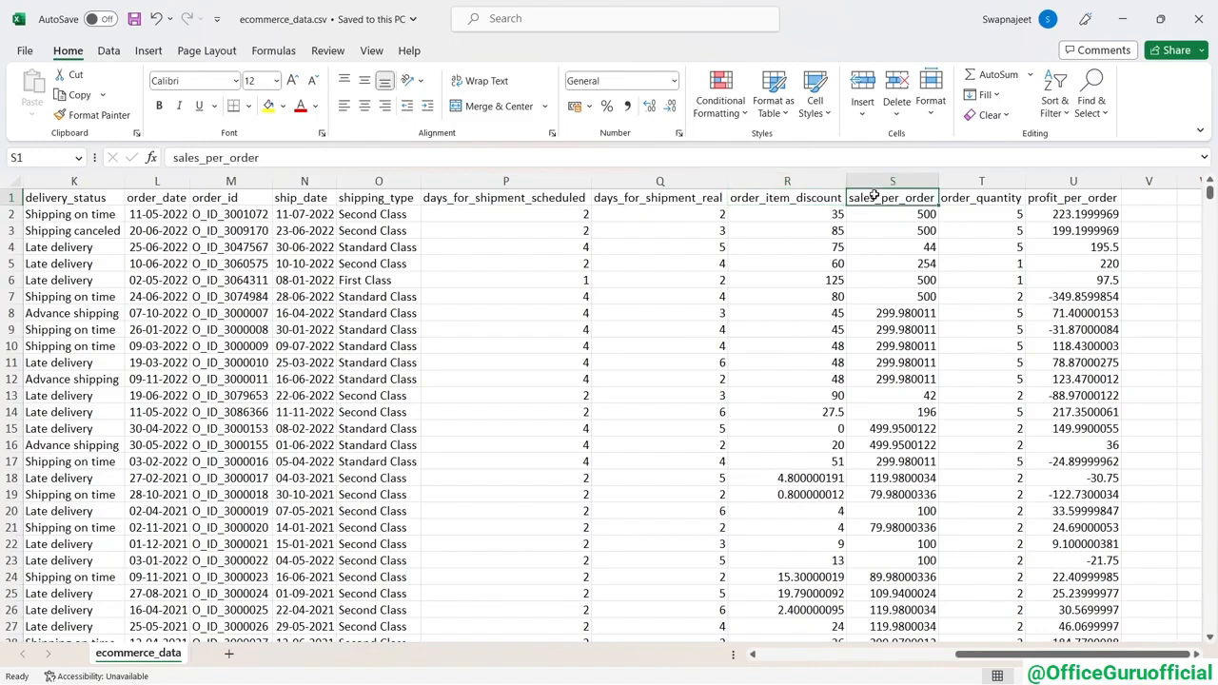
click(984, 200)
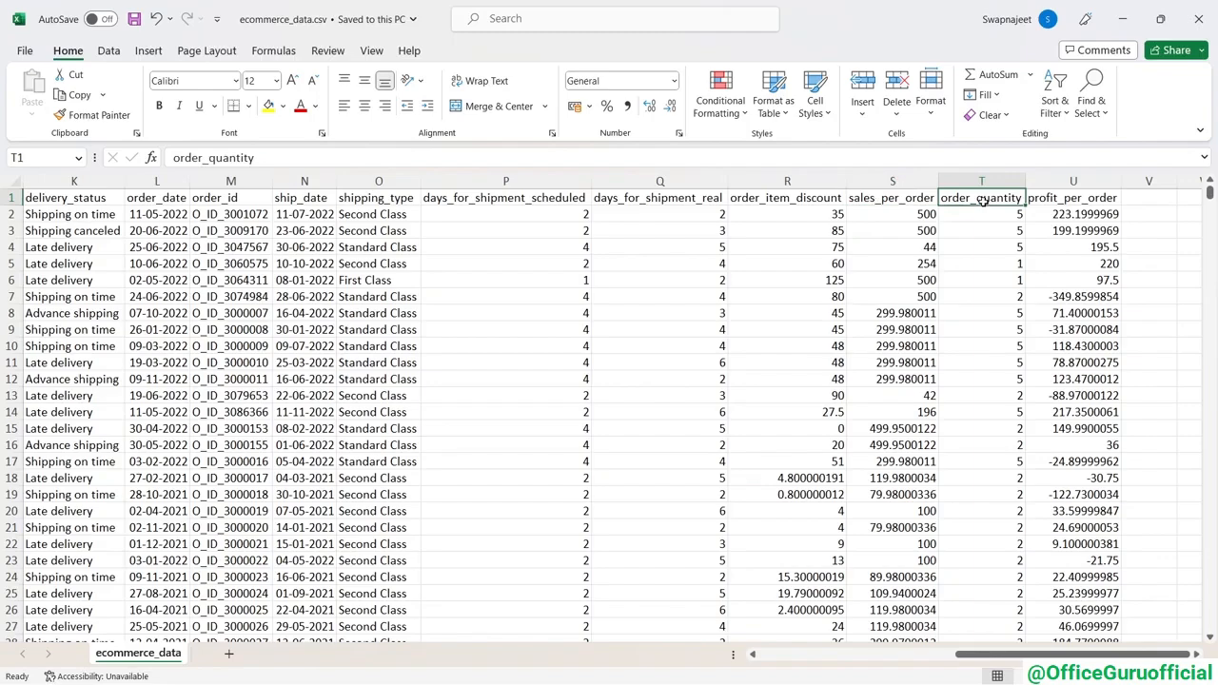
click(1064, 199)
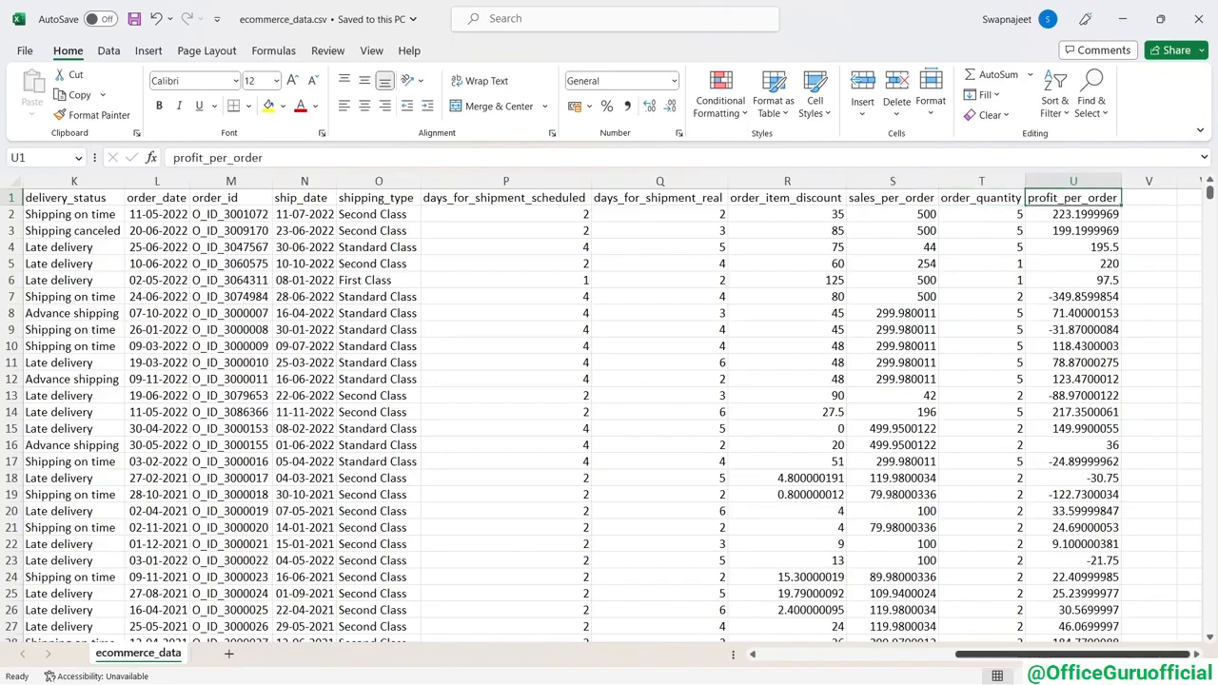
drag(1043, 653, 289, 581)
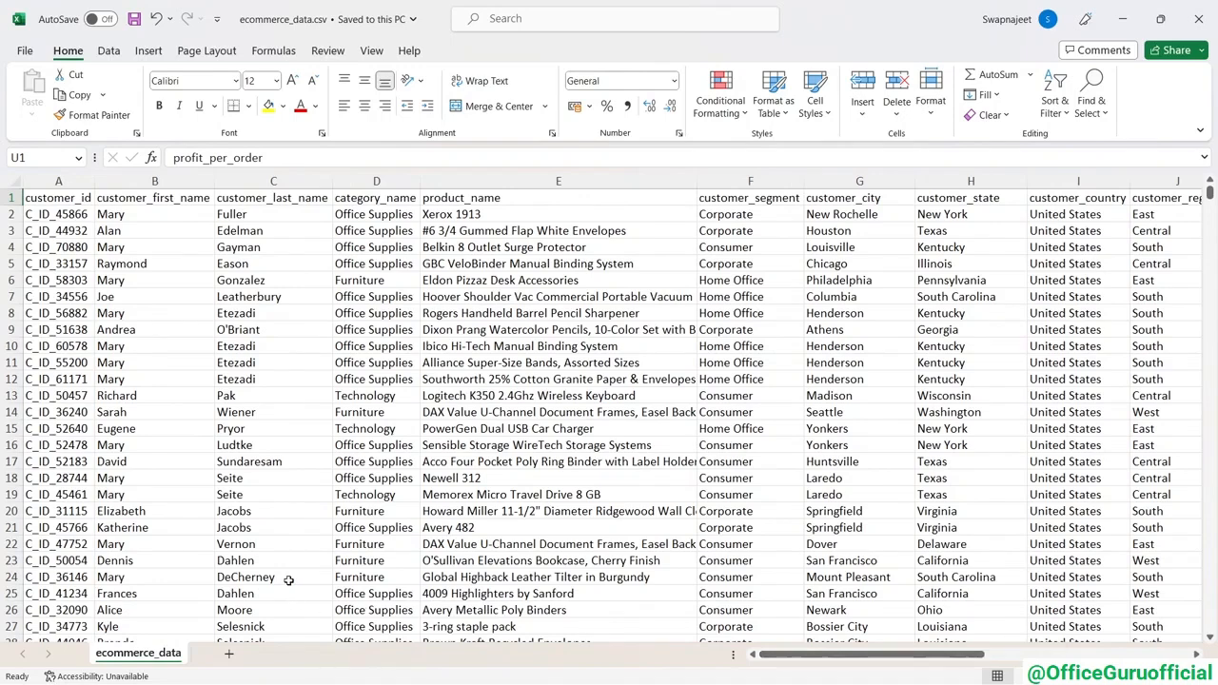
- Take a brief look at the us_state_long_lat_codes.csv workbook and return to the product rows in ecommerce_data.csv
click(476, 248)
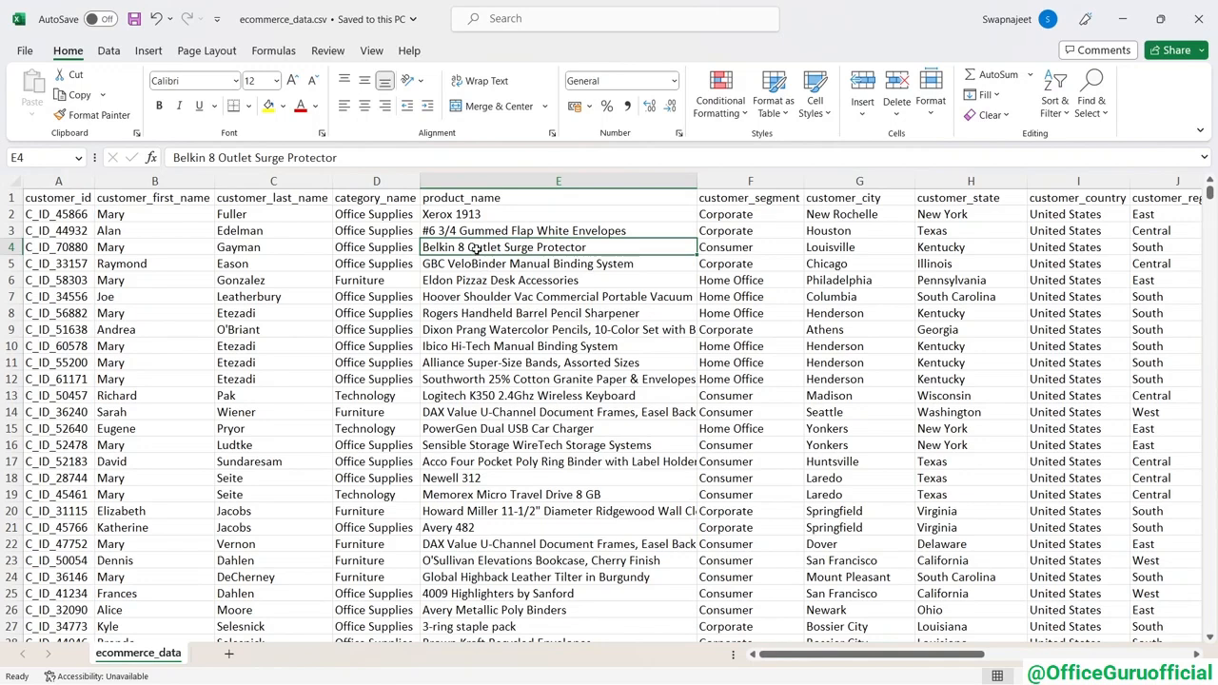
click(200, 310)
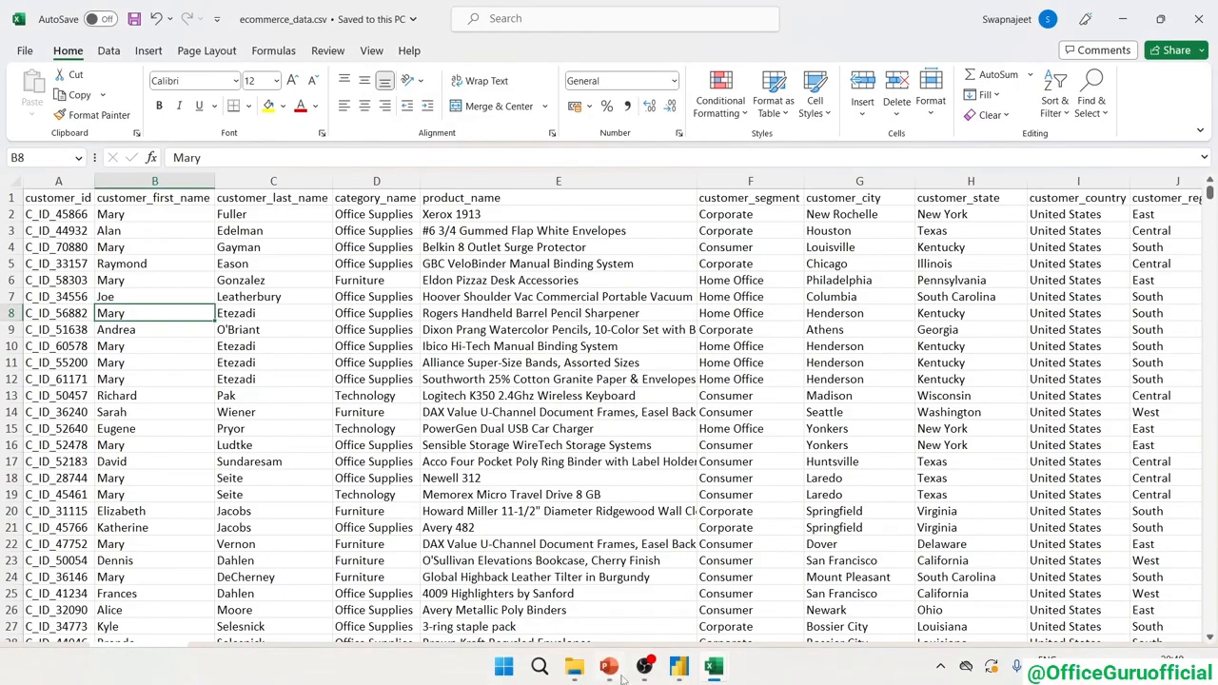
mouse_move(715, 672)
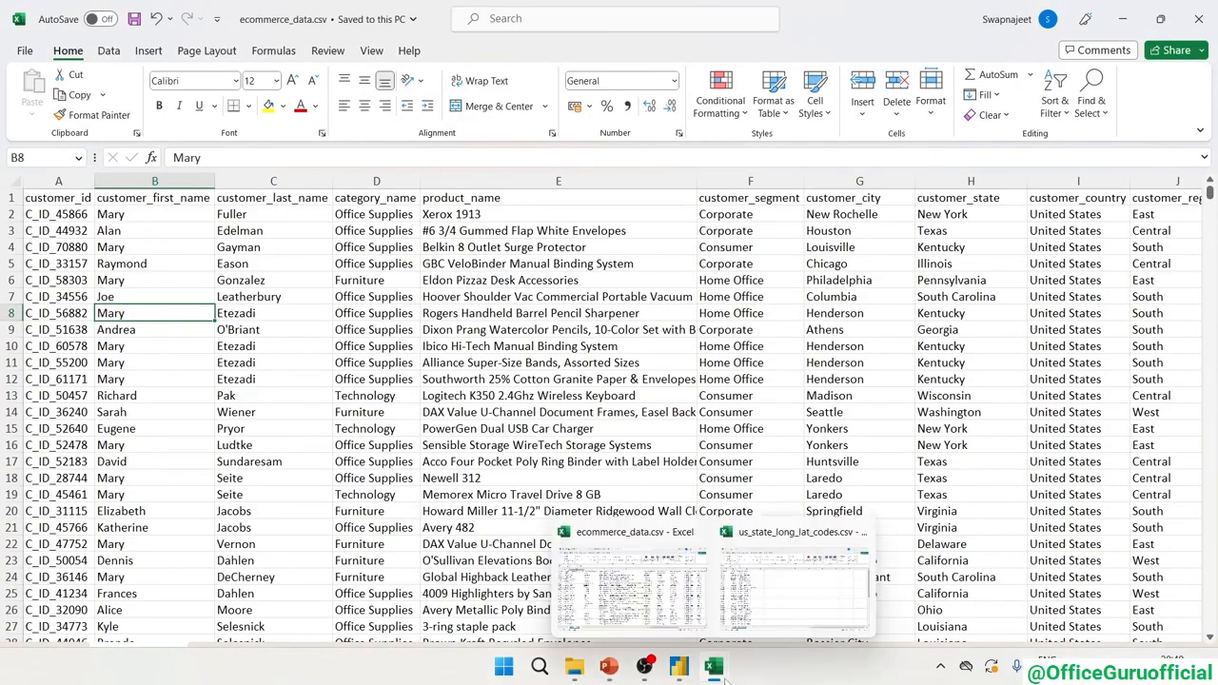
click(766, 609)
click(647, 392)
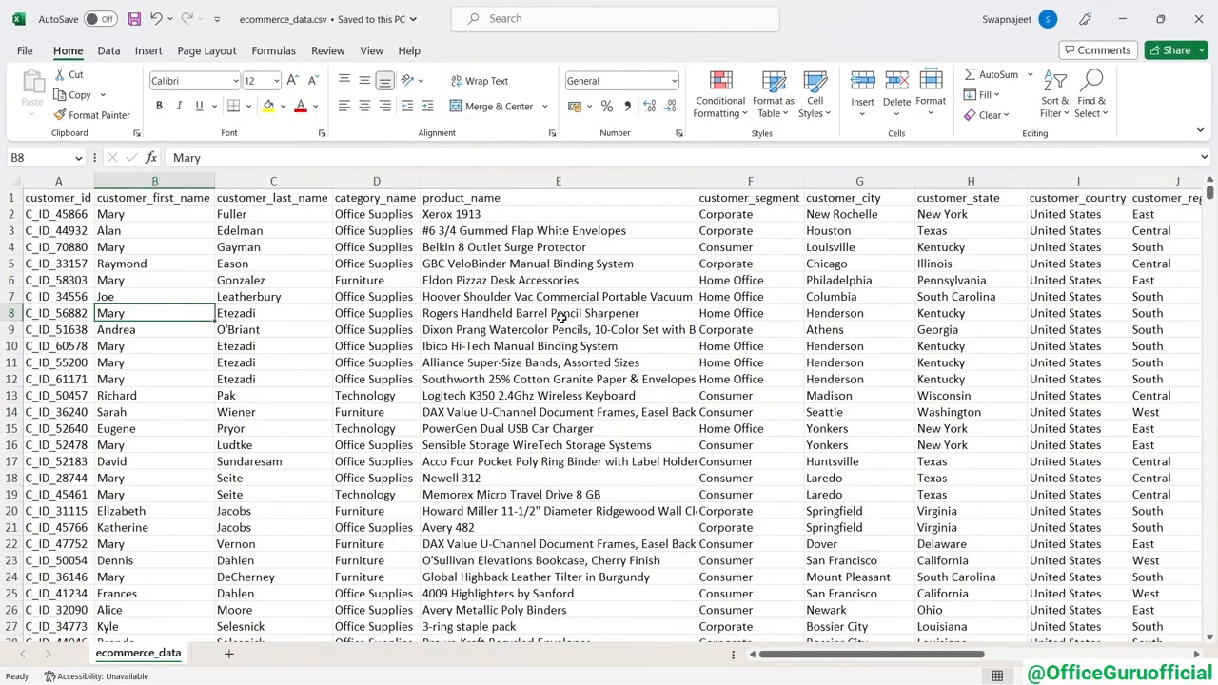
click(455, 296)
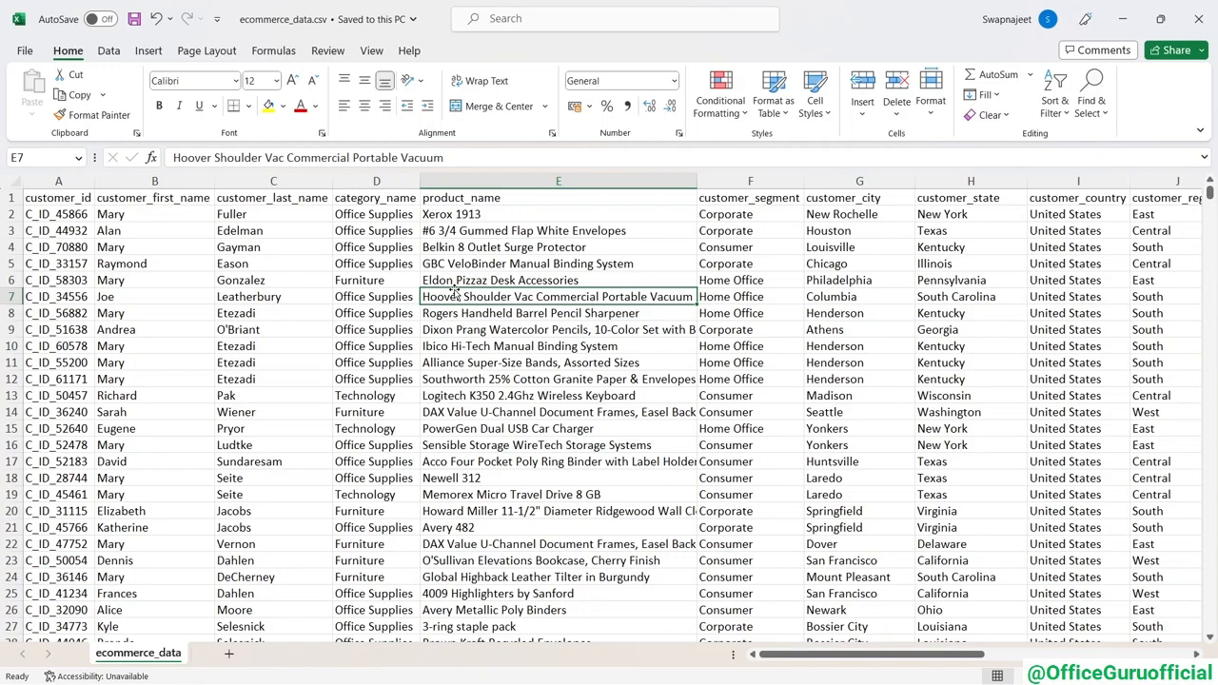
- Examine the state, latitude, longitude and name columns in us_state_long_lat_codes.csv, and return to ecommerce_data.csv
key(ctrl+Tab)
click(251, 326)
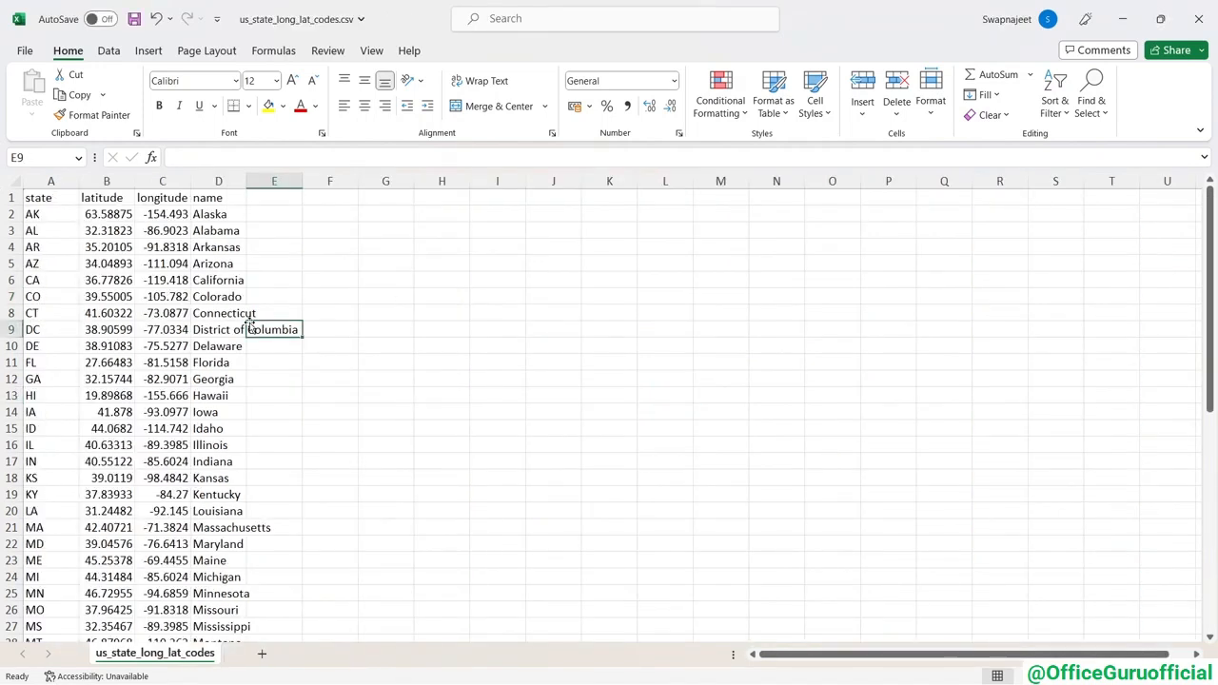
click(55, 227)
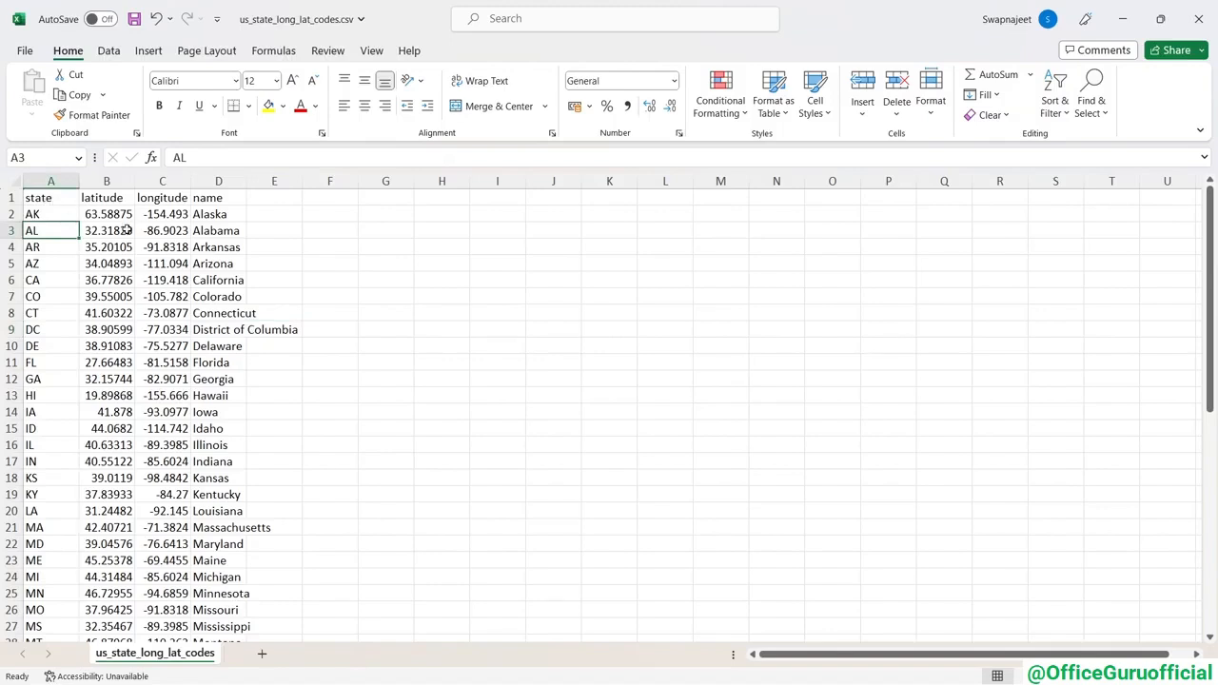
click(116, 197)
click(158, 200)
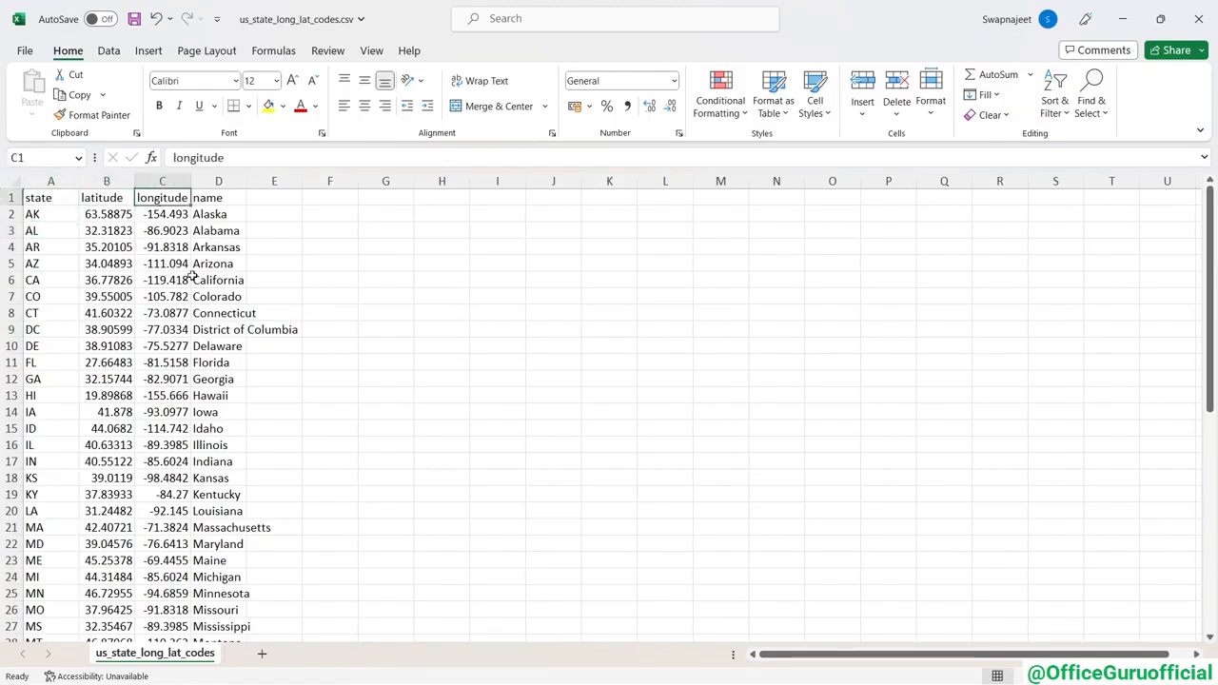
click(152, 276)
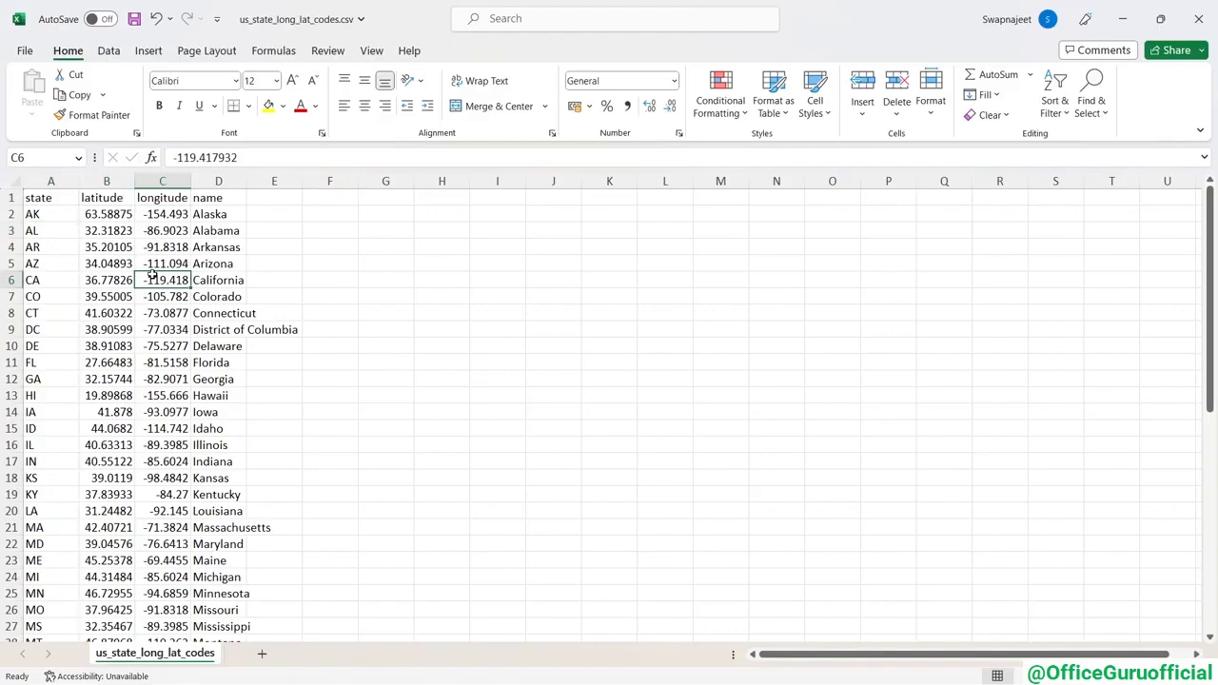
click(234, 225)
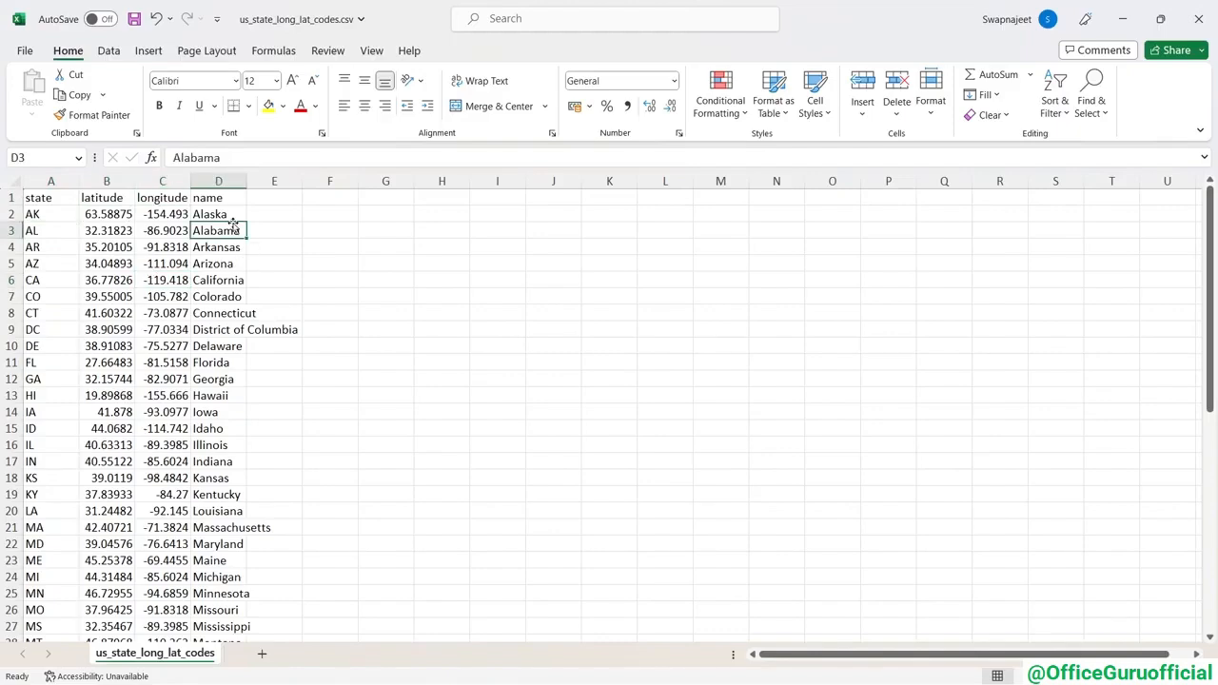
click(275, 237)
key(alt+Tab)
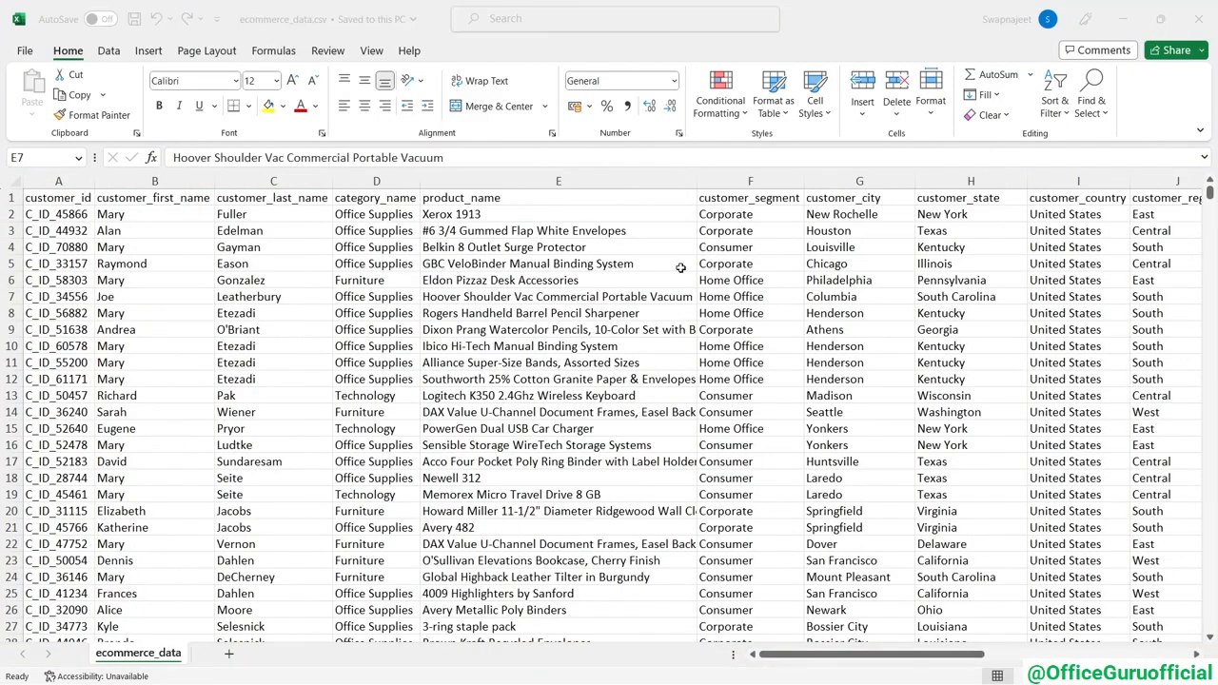
- Take another look at the latitude values in us_state_long_lat_codes.csv, and return to the product_name column of ecommerce_data.csv
click(552, 362)
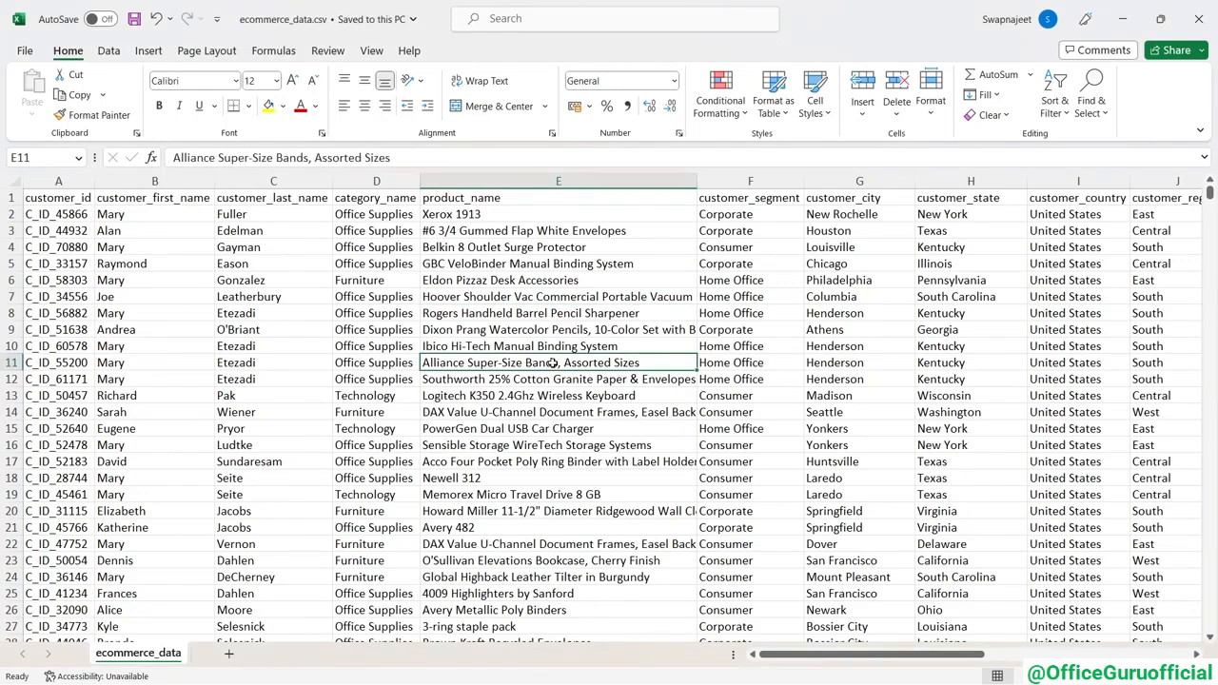
key(alt+Tab)
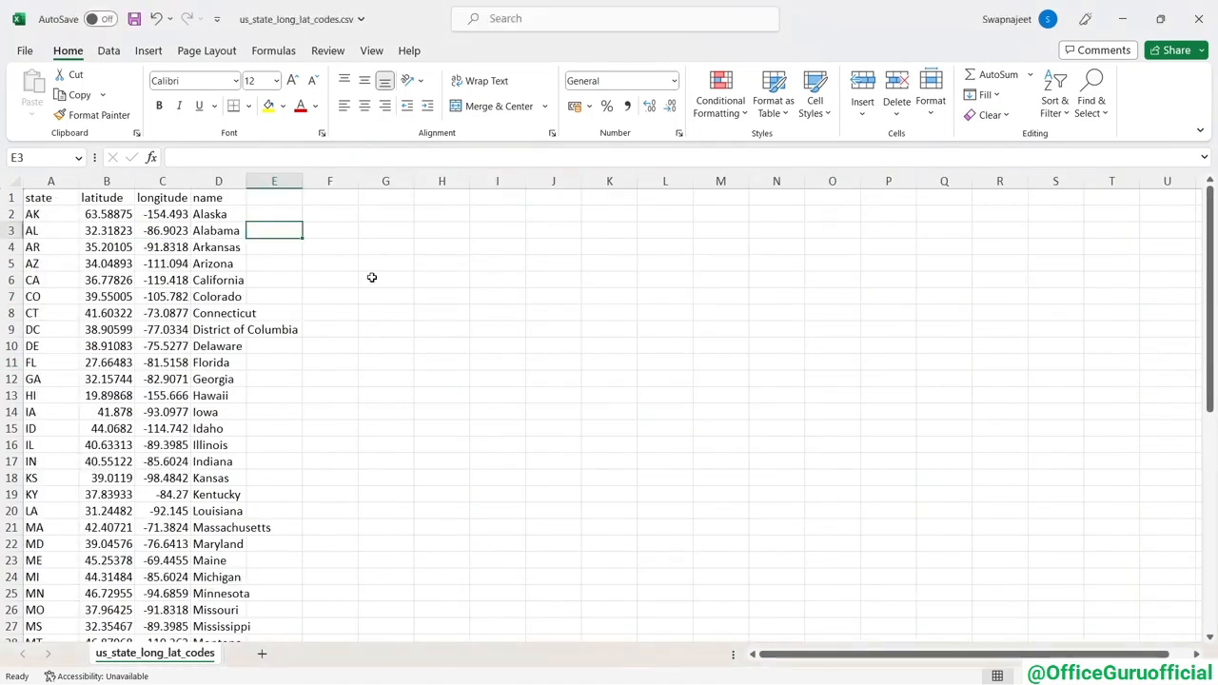
click(123, 282)
key(alt+Tab)
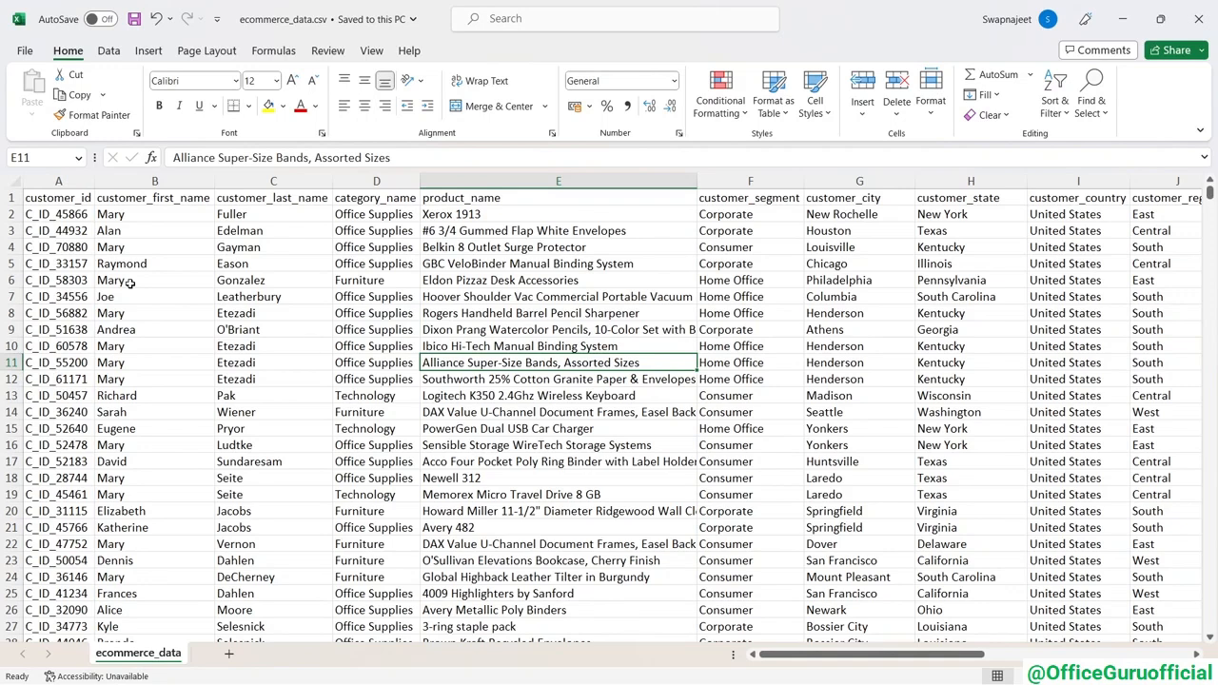
click(423, 252)
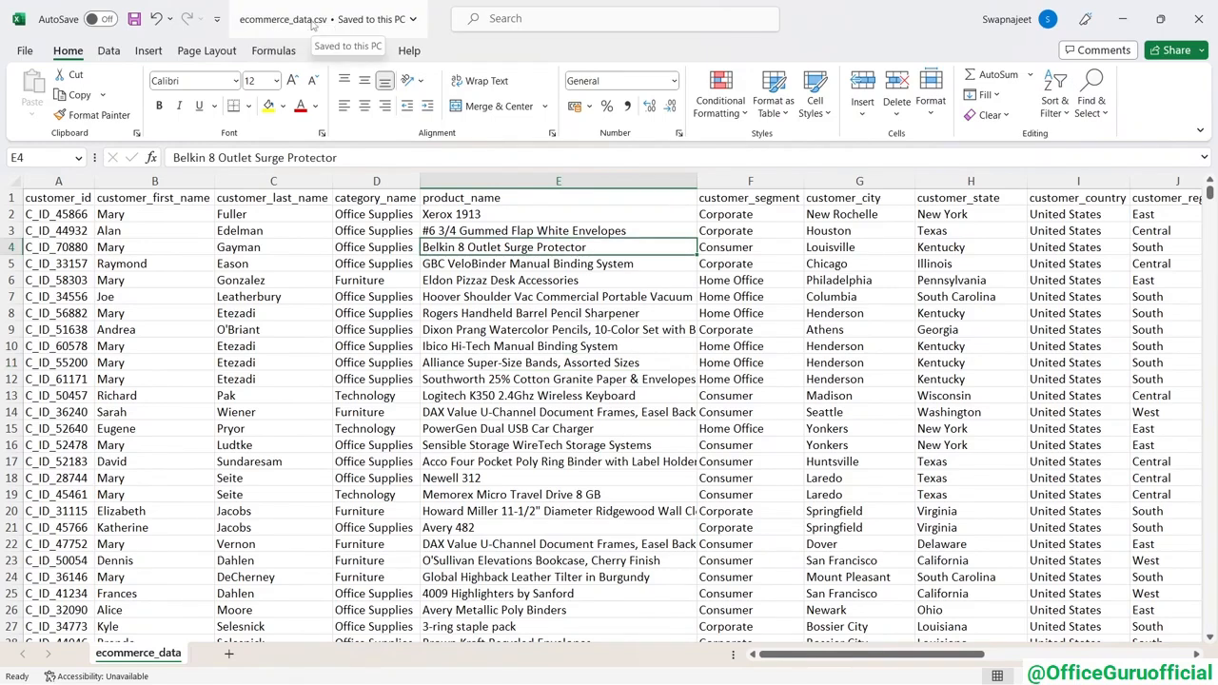
click(504, 356)
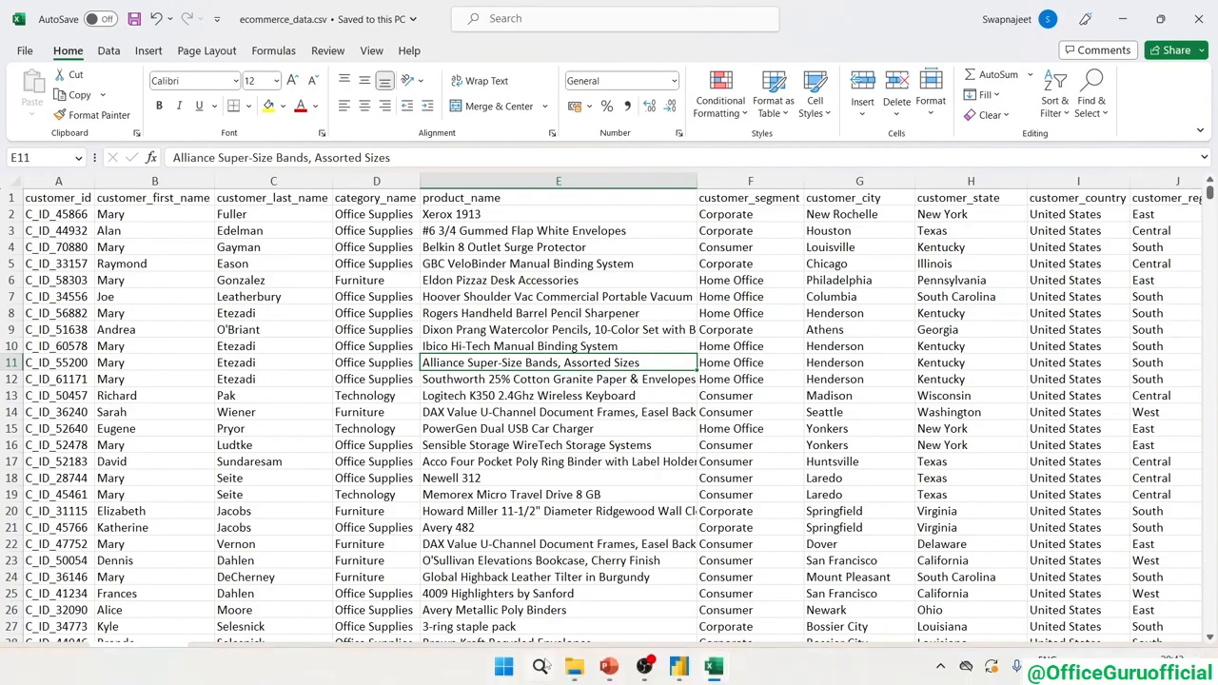
- Launch SQL Server Management Studio and connect to the SQL2022 Database Engine instance with Windows Authentication
click(540, 666)
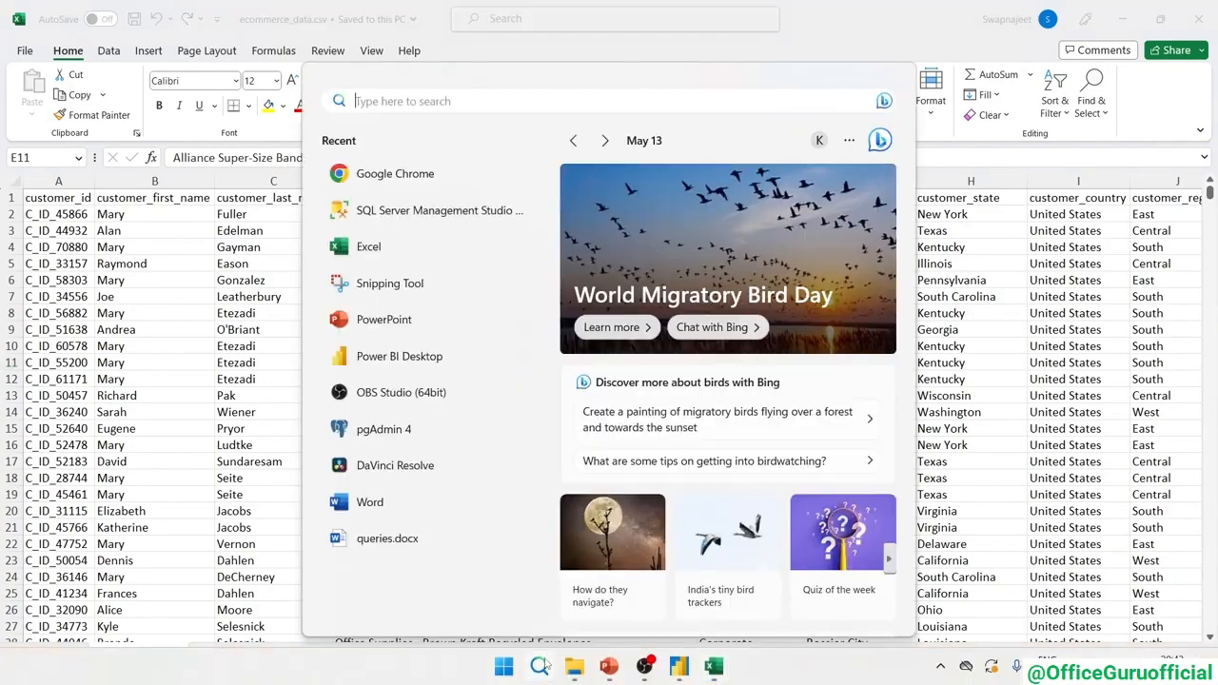
click(441, 212)
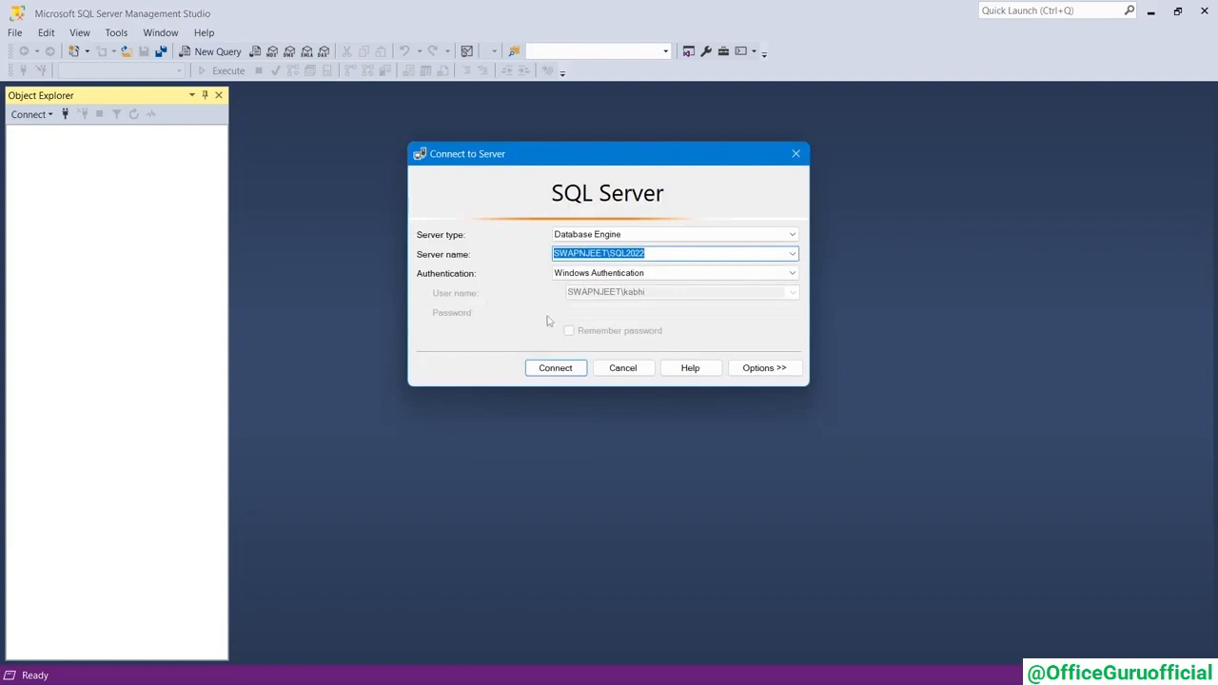
click(666, 250)
drag(666, 250, 550, 252)
click(653, 253)
drag(653, 253, 549, 251)
click(557, 369)
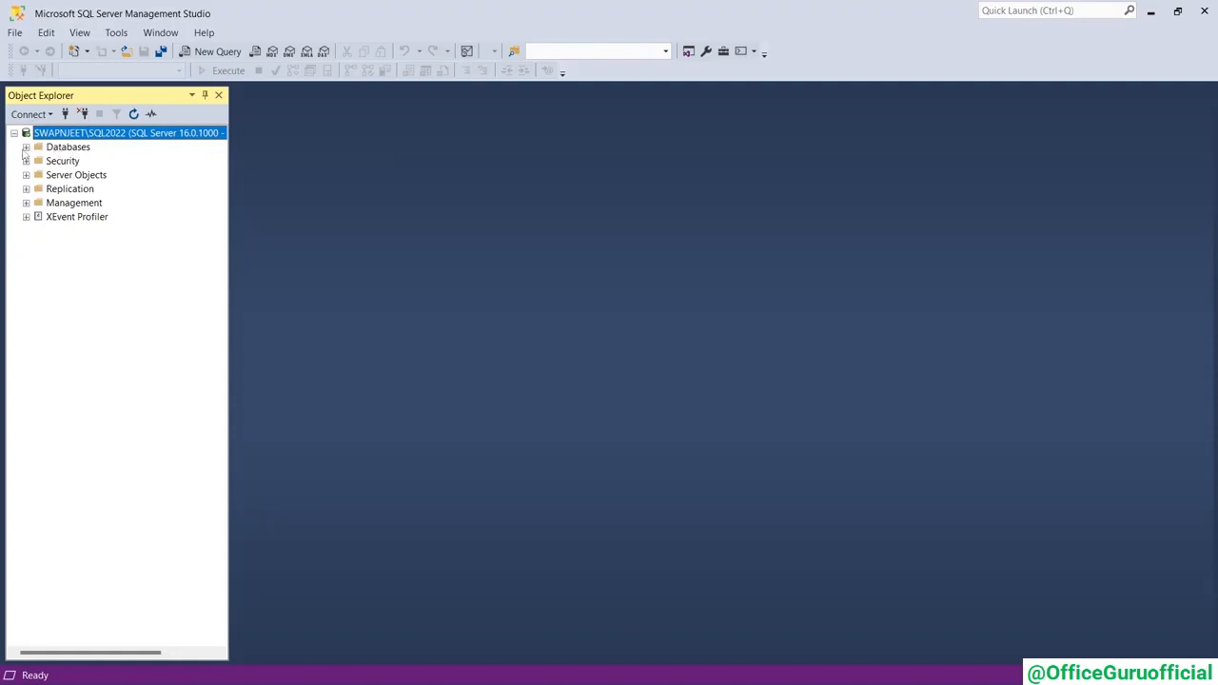
- Expand the server's Databases folder and start creating a new database in it
click(26, 148)
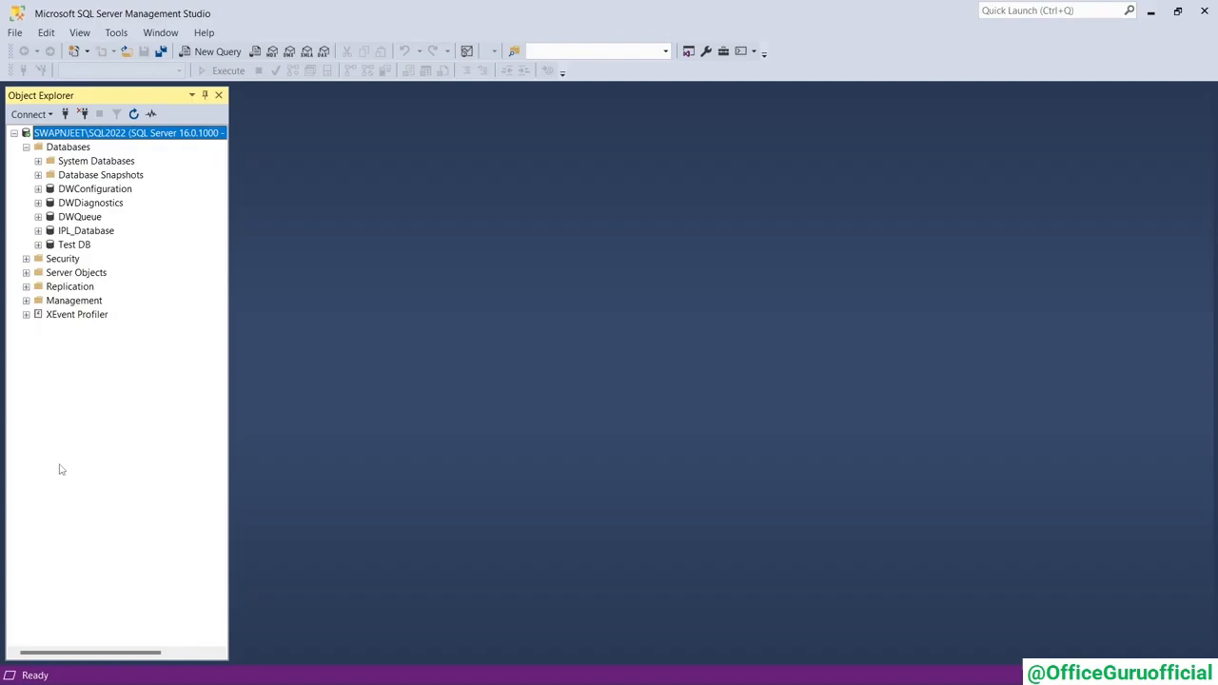
click(69, 149)
right_click(69, 150)
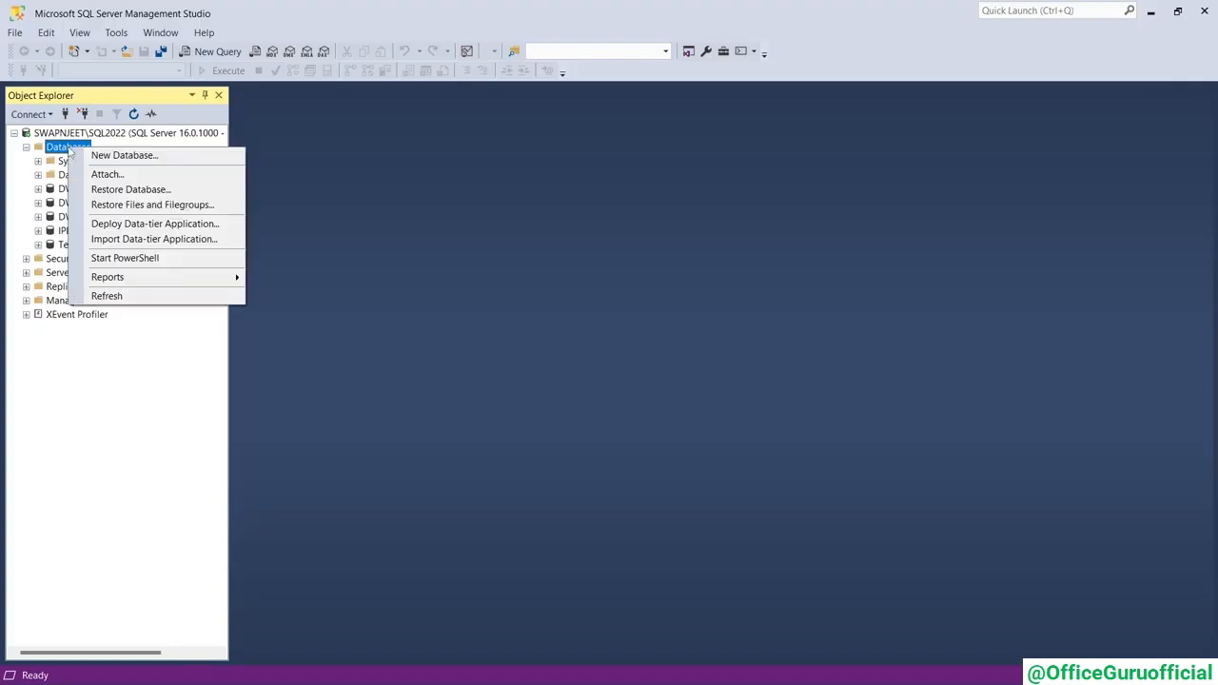
click(176, 160)
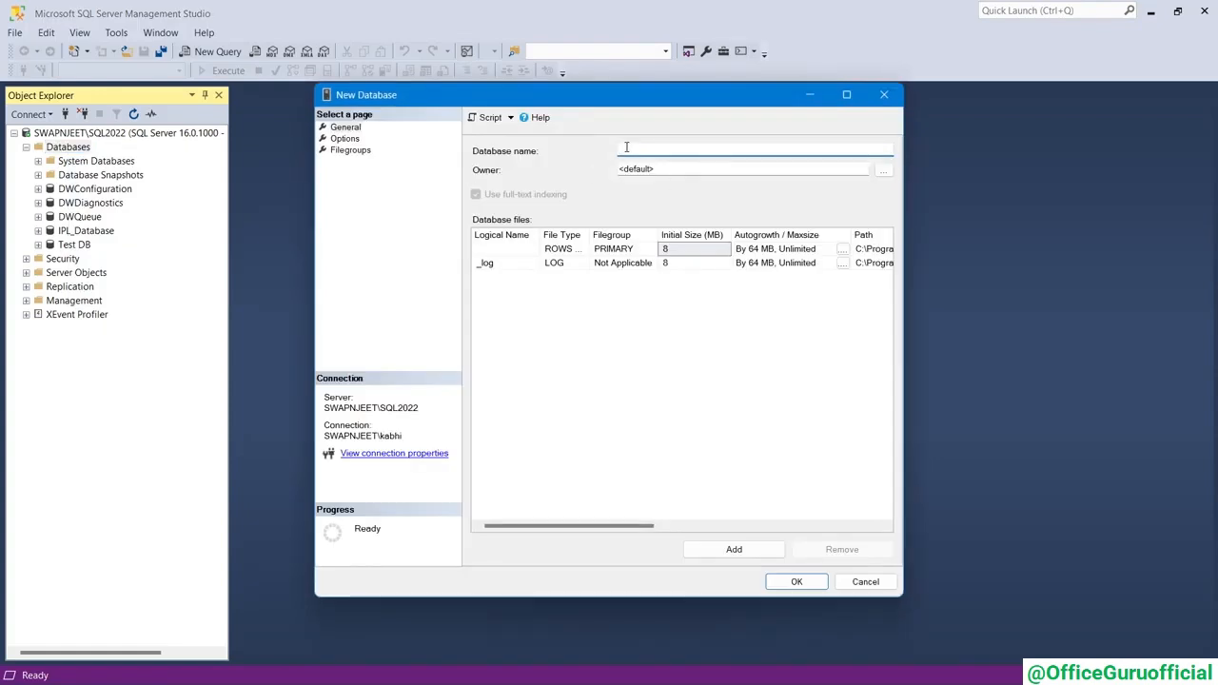
text(eCOMMERCE)
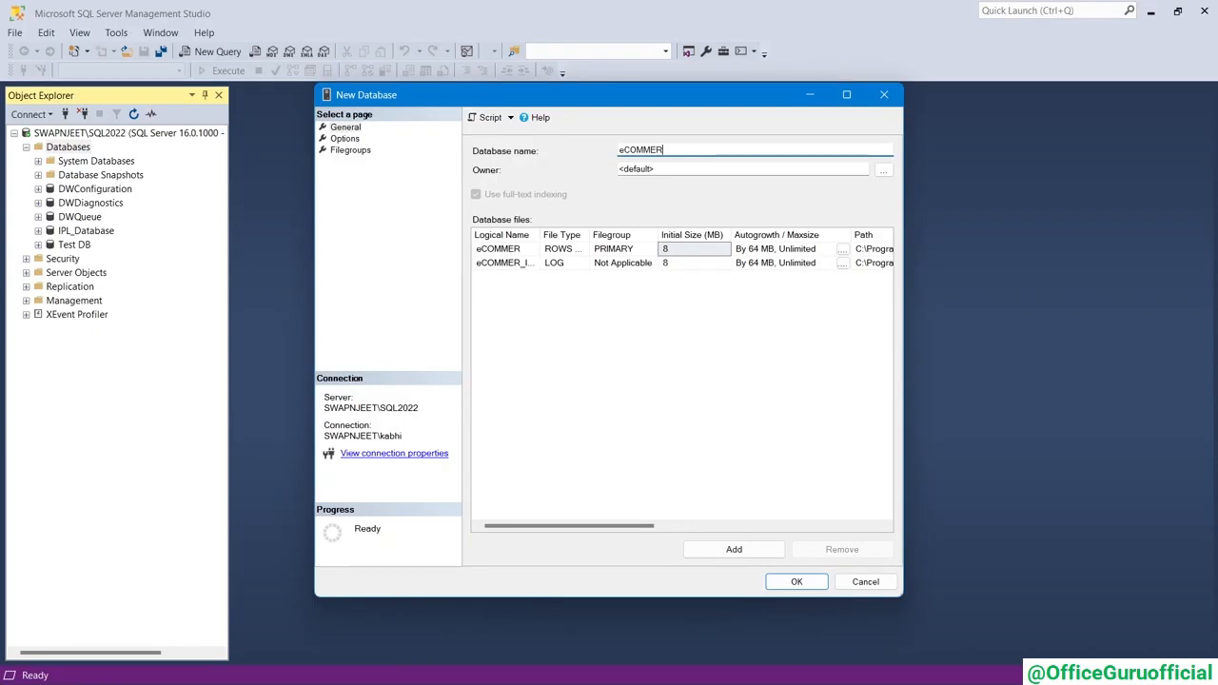
key(BackSpace)
key(BackSpace)
key(BackSpace)
key(BackSpace)
key(BackSpace)
key(BackSpace)
key(BackSpace)
key(BackSpace)
key(BackSpace)
- Name the new database Ecommerce_Database and create it with the default settings
text(Ecom)
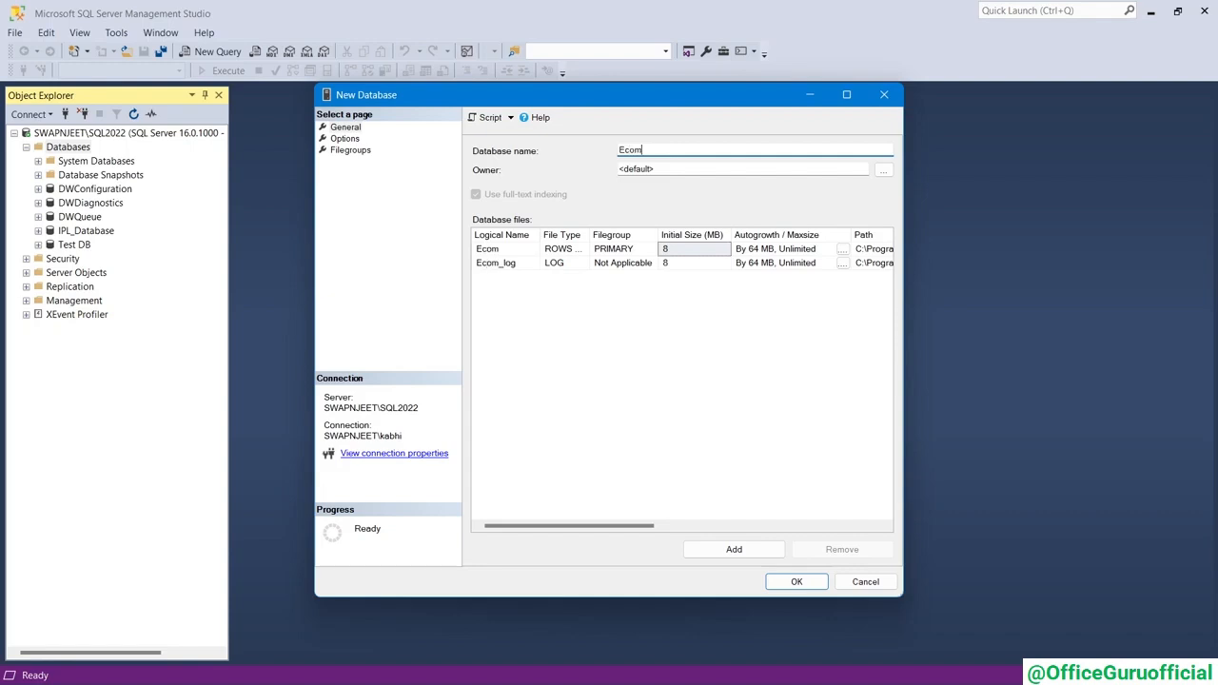
text(merce_Database)
click(782, 581)
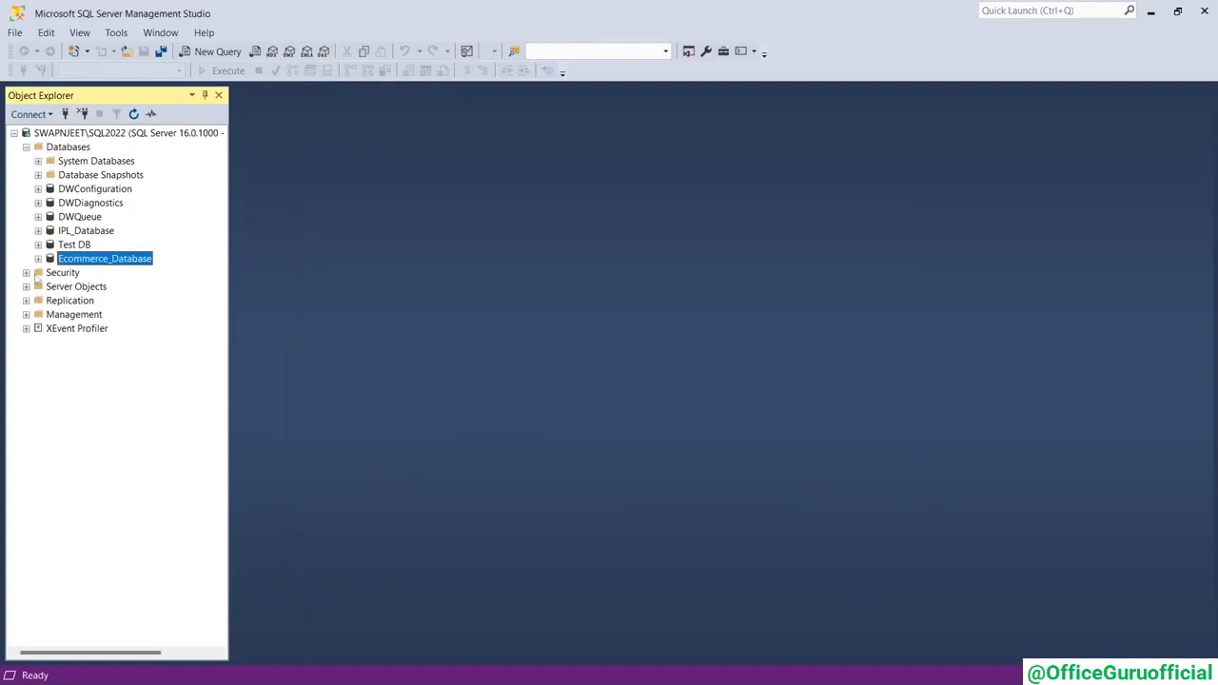
- Expand Ecommerce_Database and its Tables folder to check which tables it contains
click(38, 258)
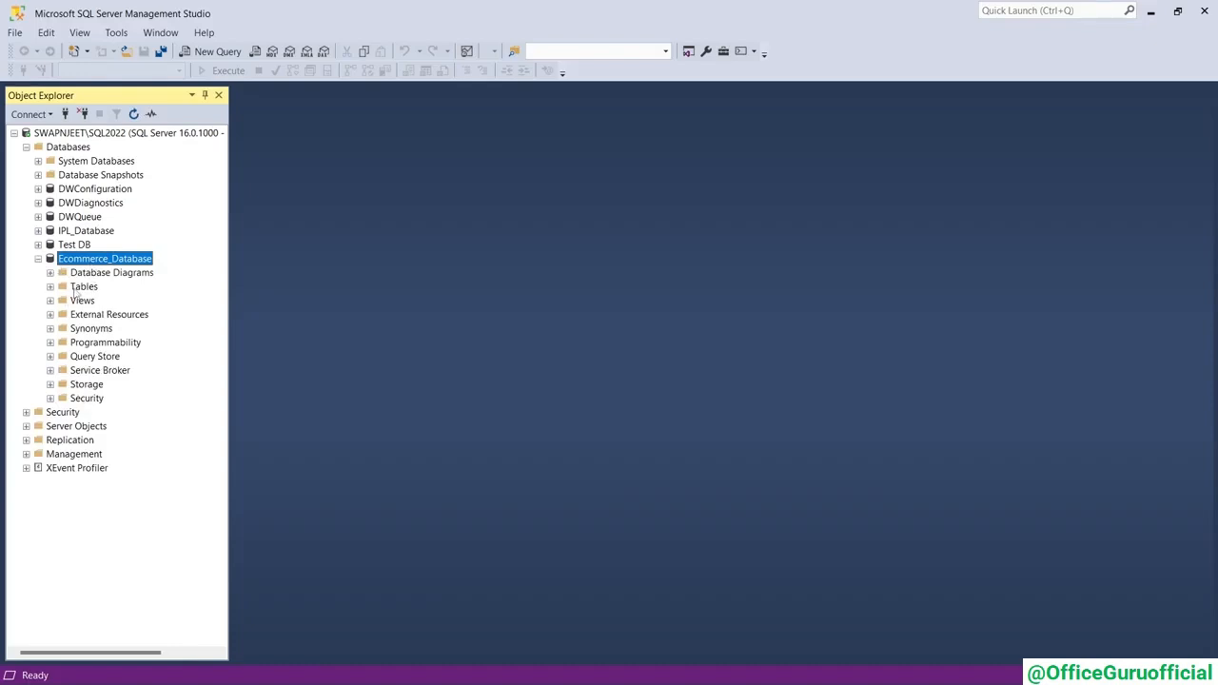
click(78, 289)
click(52, 287)
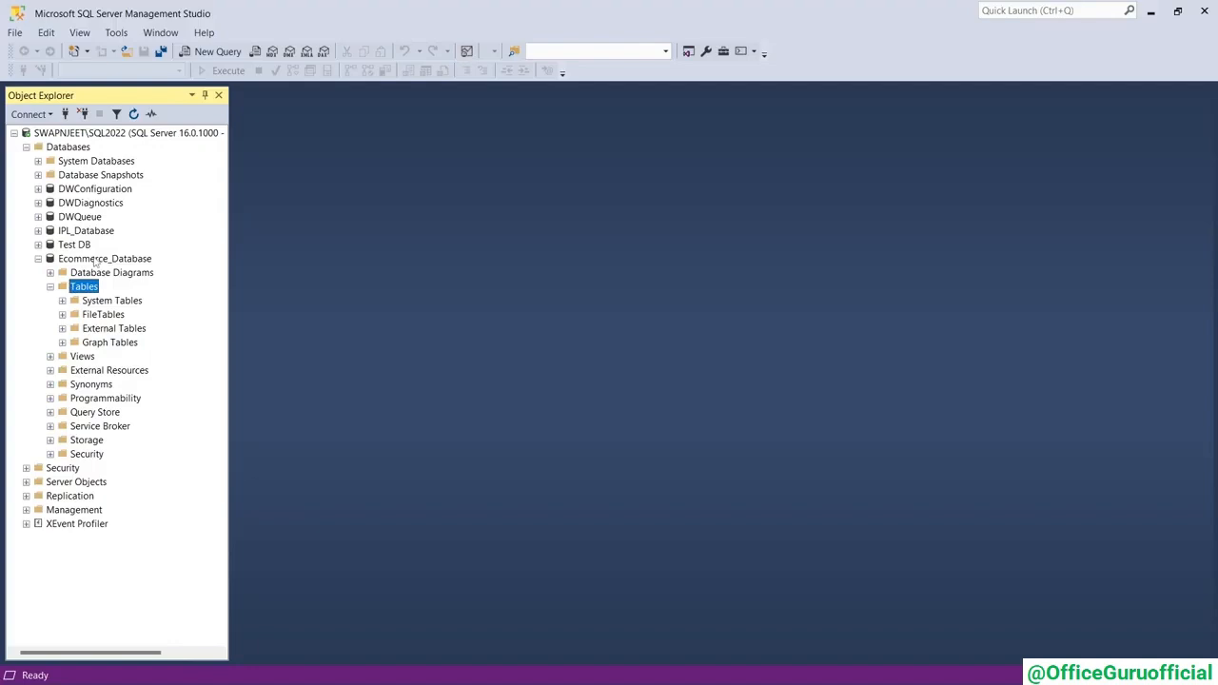
- Start the Import Flat File task for Ecommerce_Database and proceed past the introduction to the input file settings
click(94, 260)
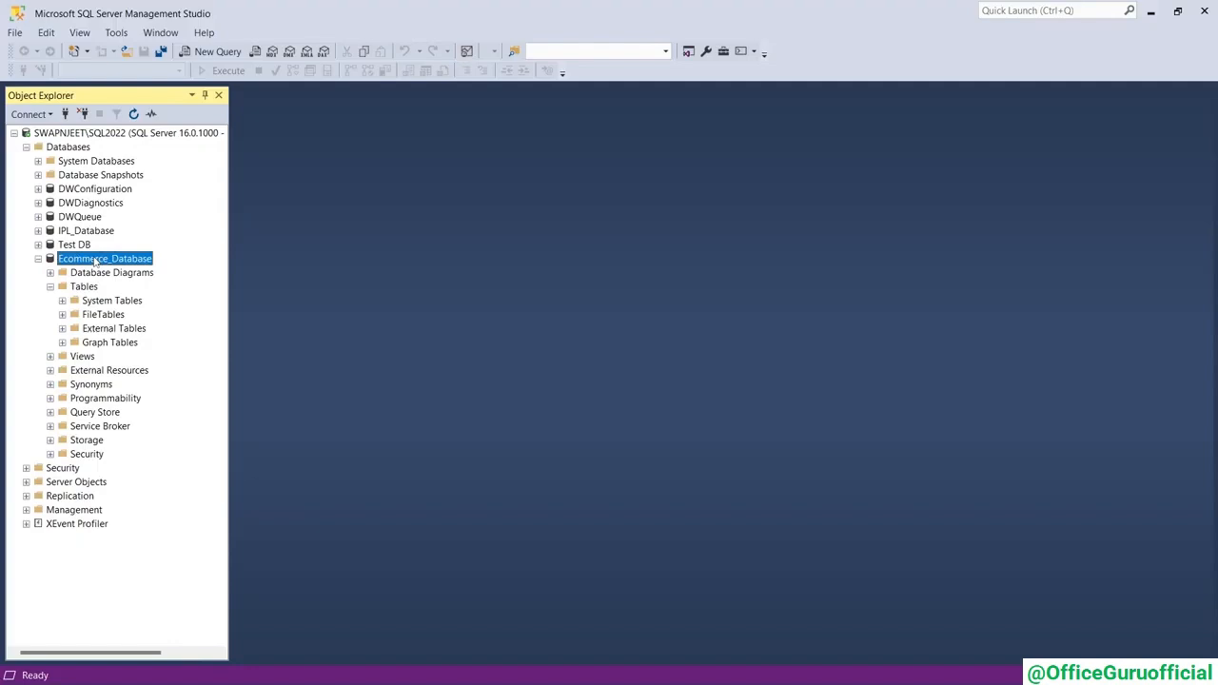
right_click(95, 261)
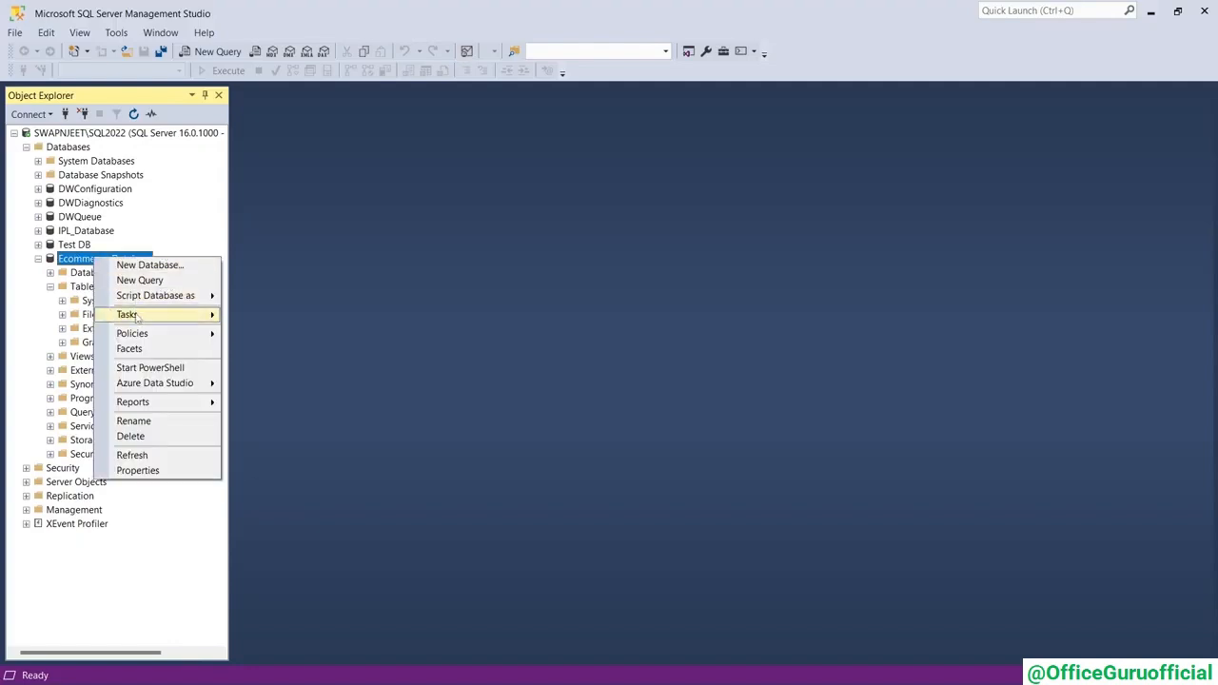
mouse_move(138, 315)
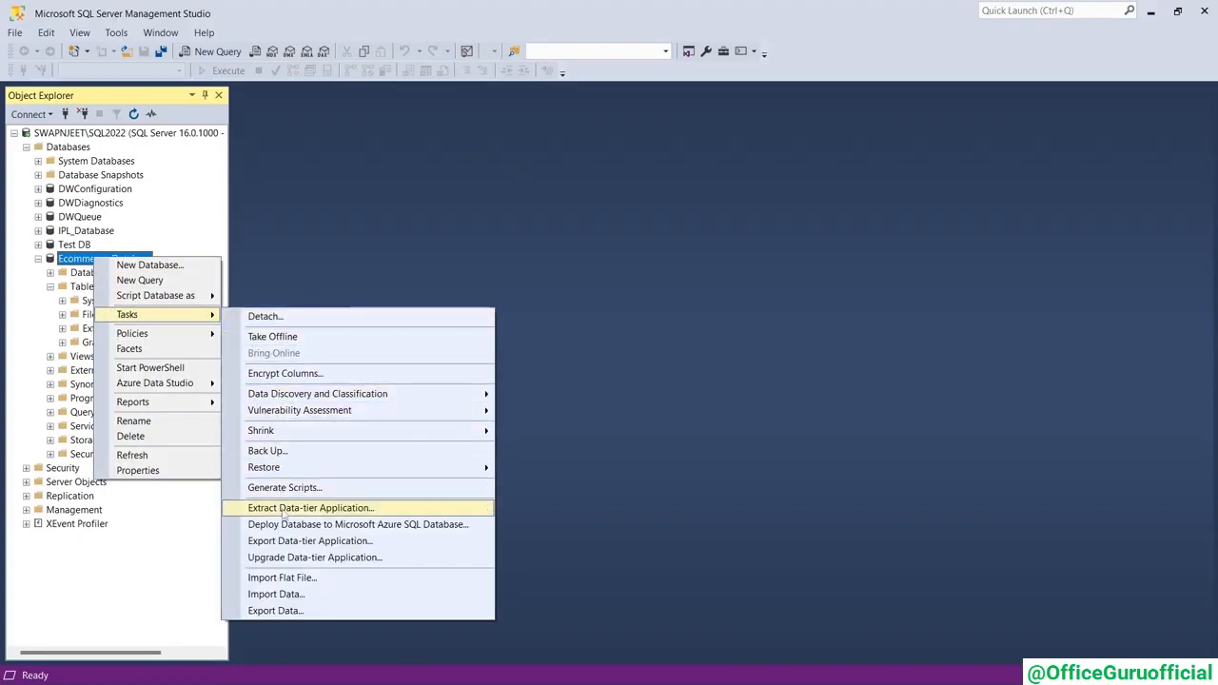
click(314, 579)
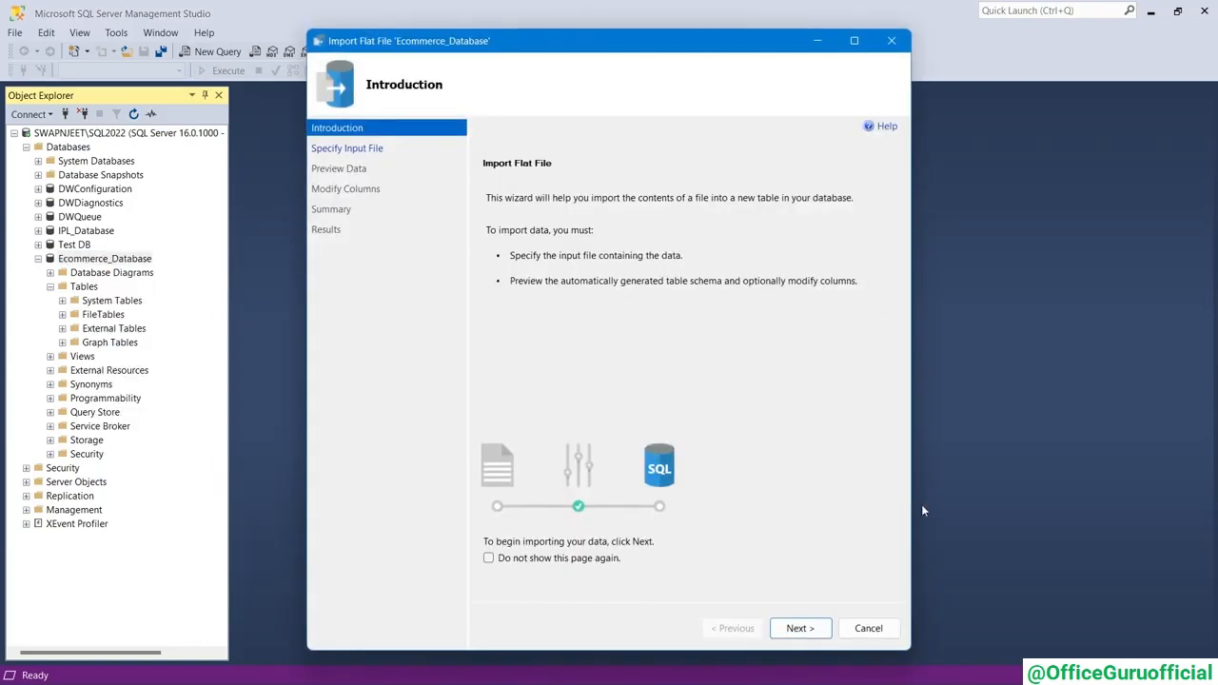
click(797, 629)
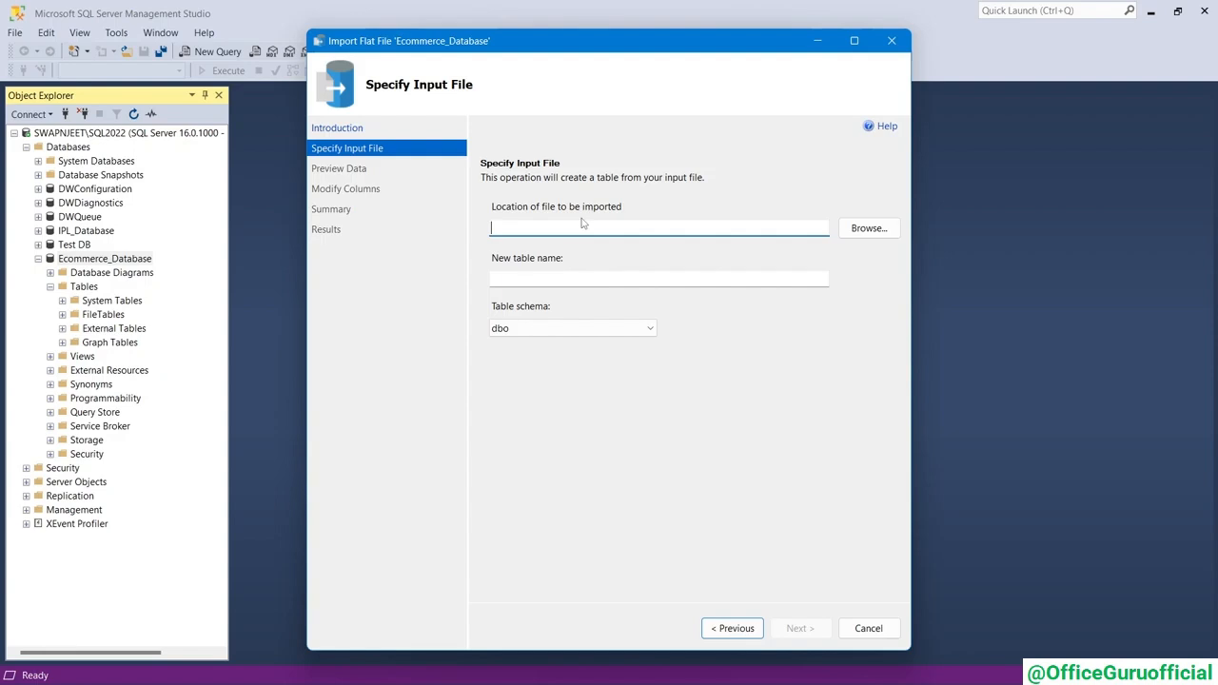
- Choose ecommerce_data.csv from the Data folder in Ecommerce Power BI as the import file, and try to continue to the preview
click(854, 231)
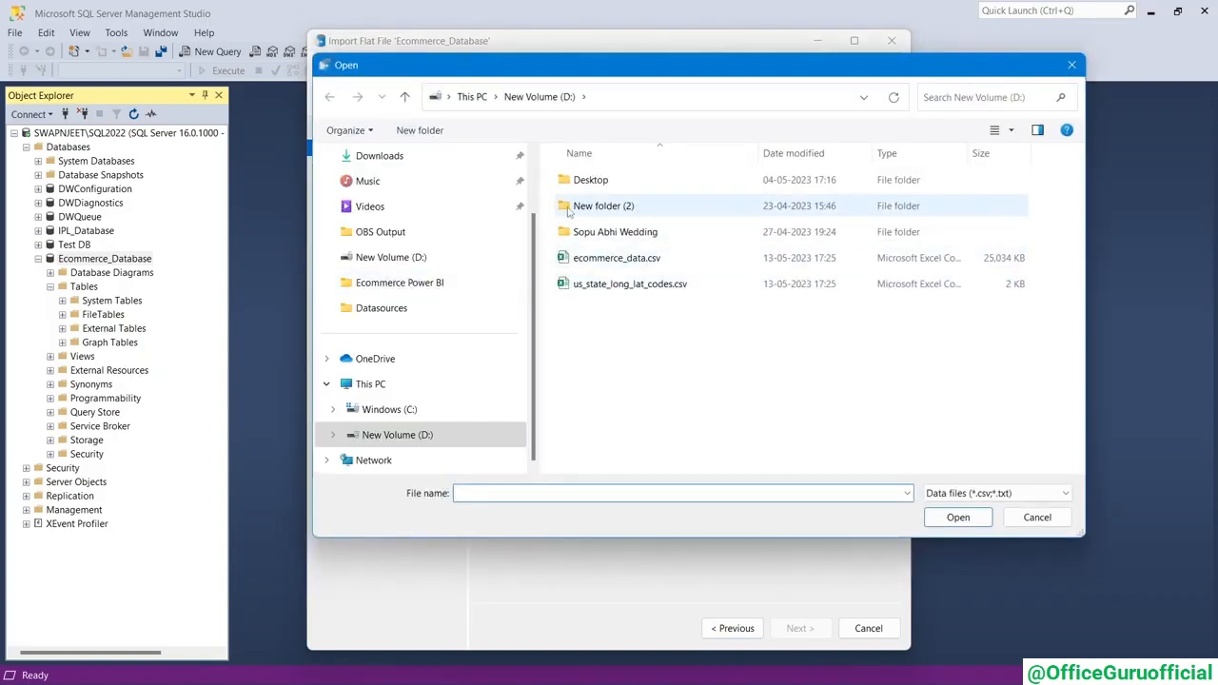
click(429, 284)
double_click(596, 190)
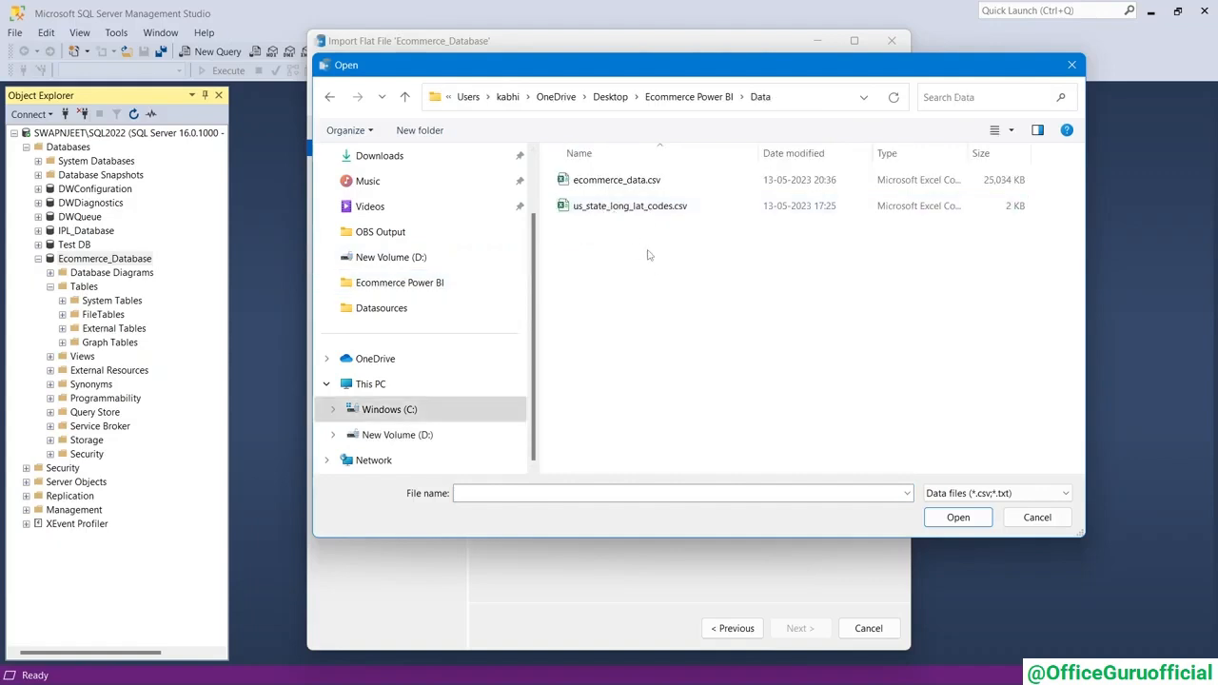
click(594, 183)
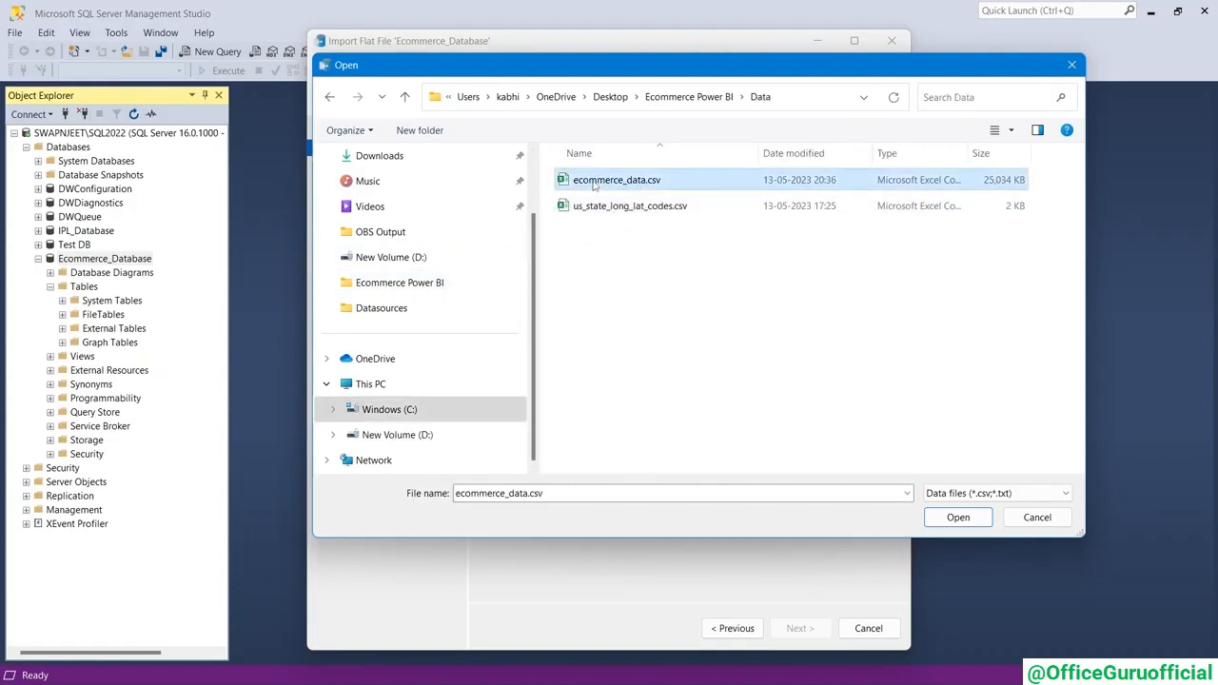
click(963, 517)
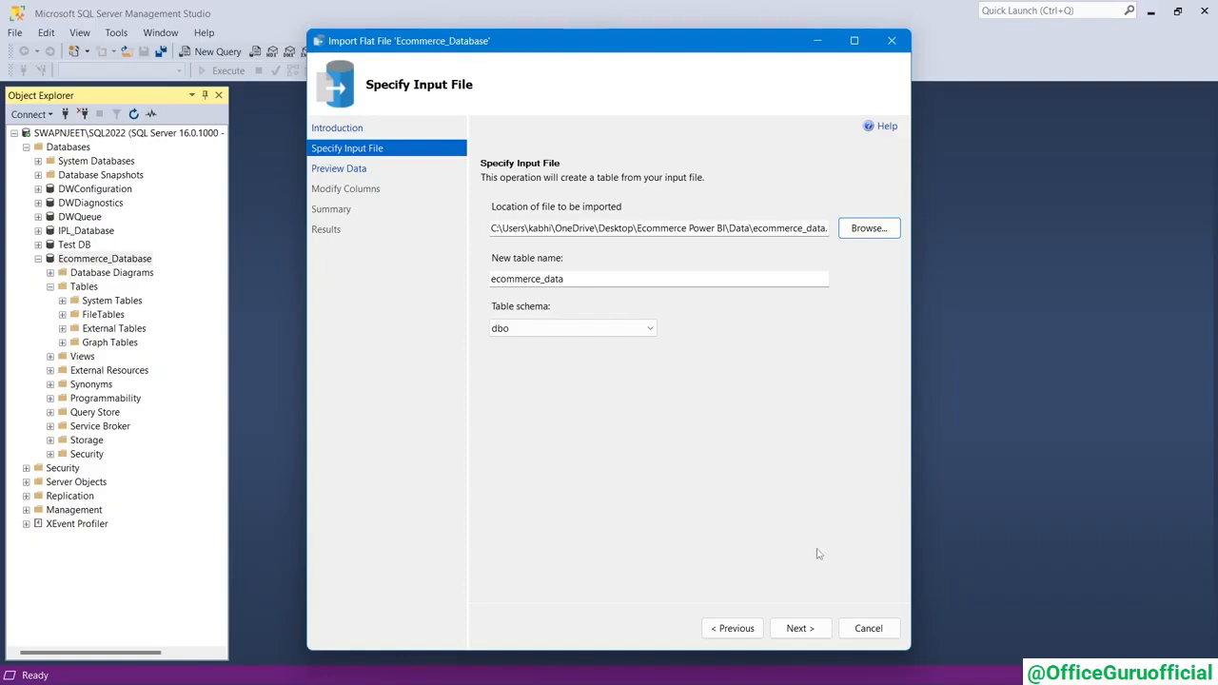
click(799, 629)
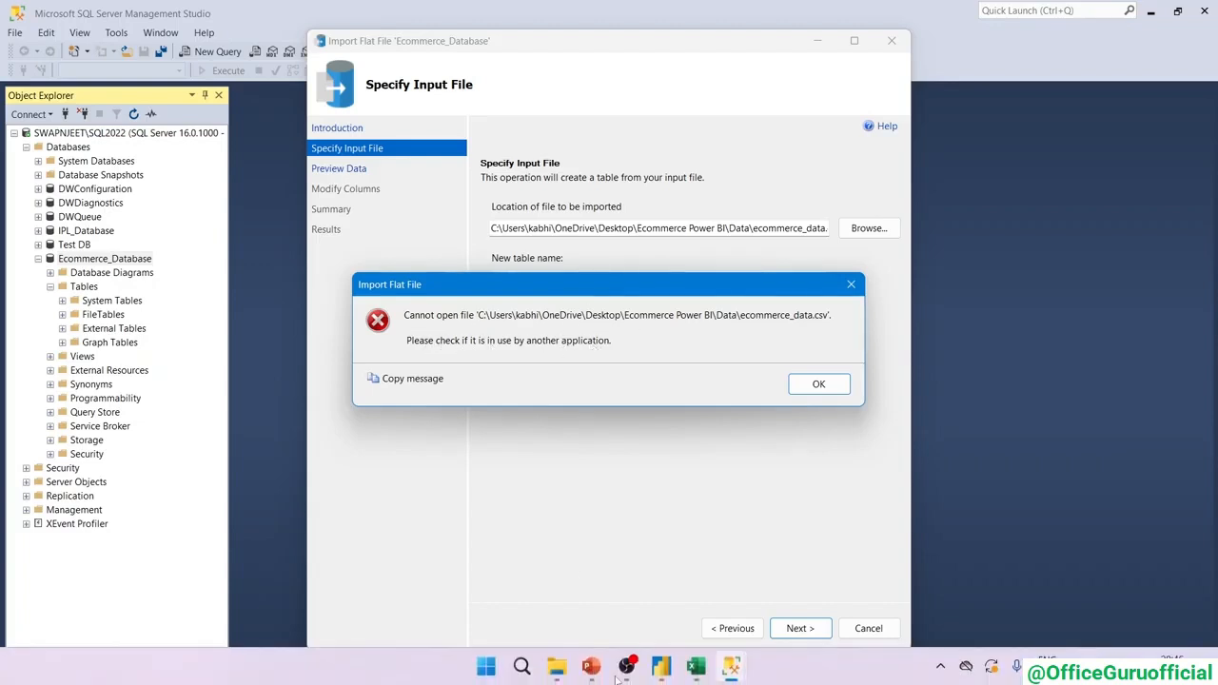
- Switch to Excel, close ecommerce_data.csv and us_state_long_lat_codes.csv, and dismiss the import error in SQL Server Management Studio
click(697, 668)
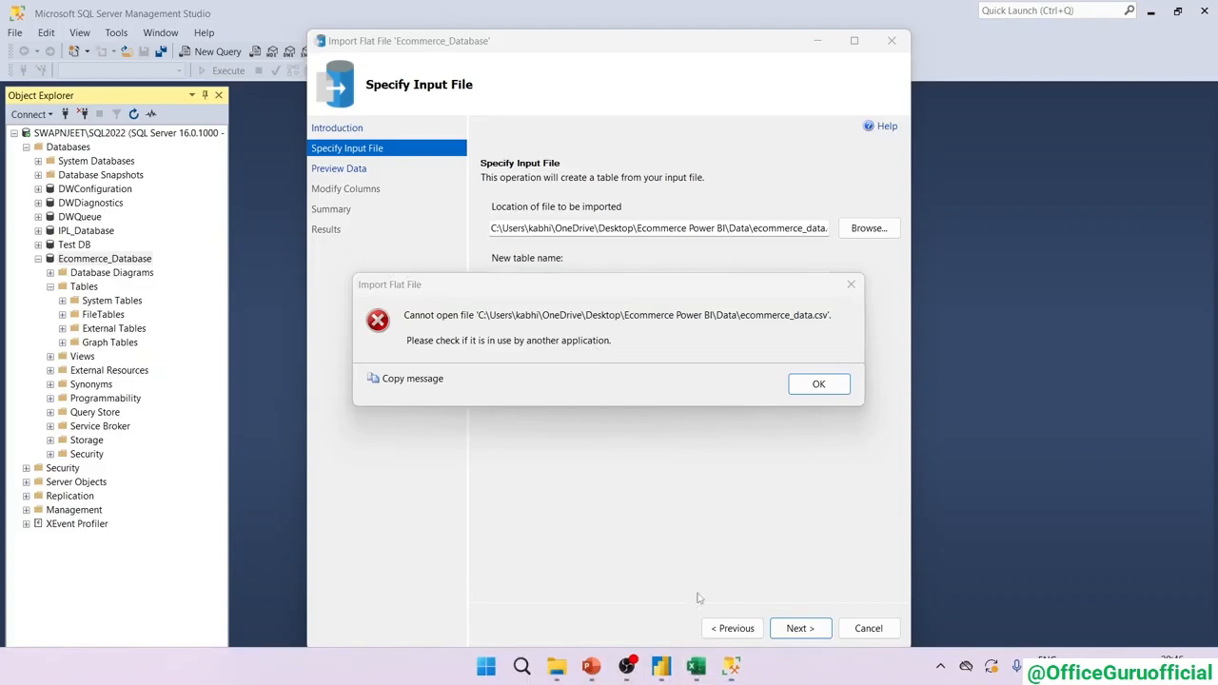
click(645, 562)
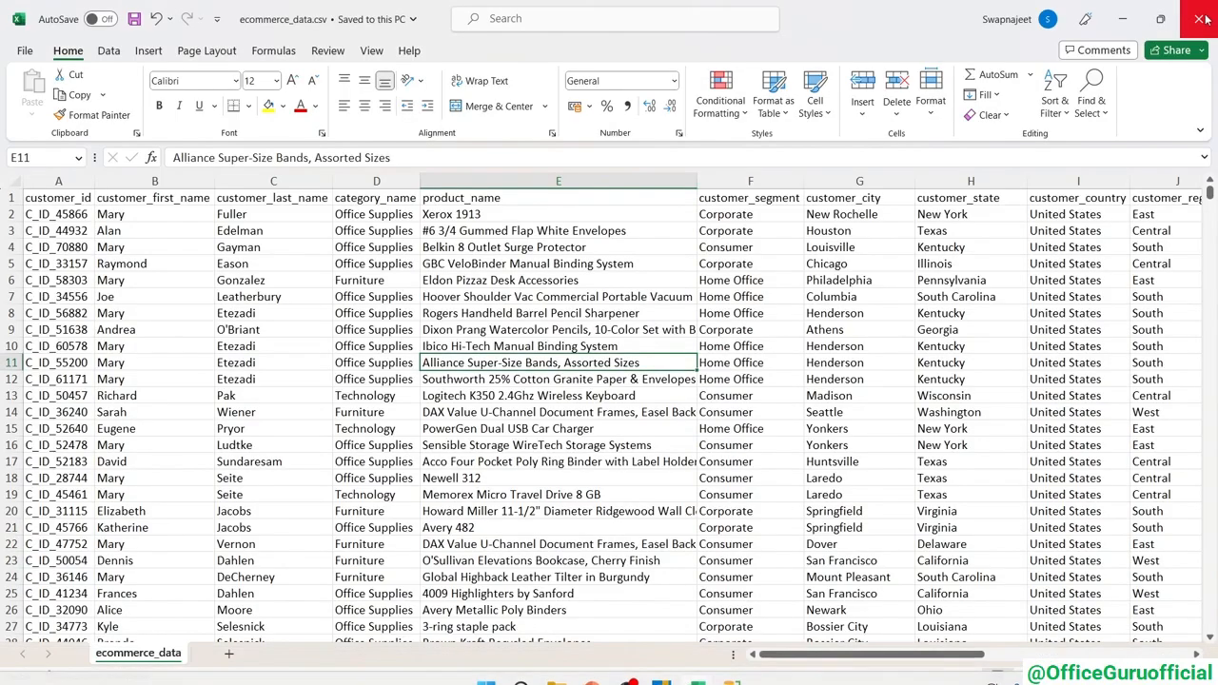
click(1201, 17)
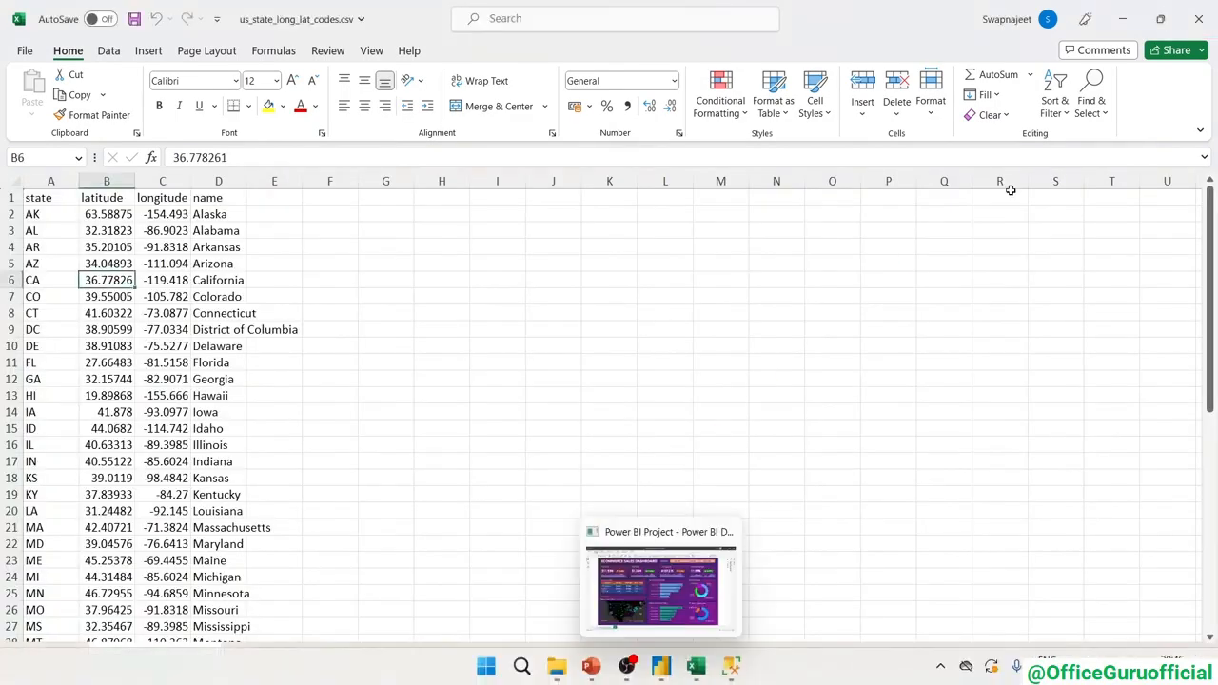
click(1201, 18)
click(807, 390)
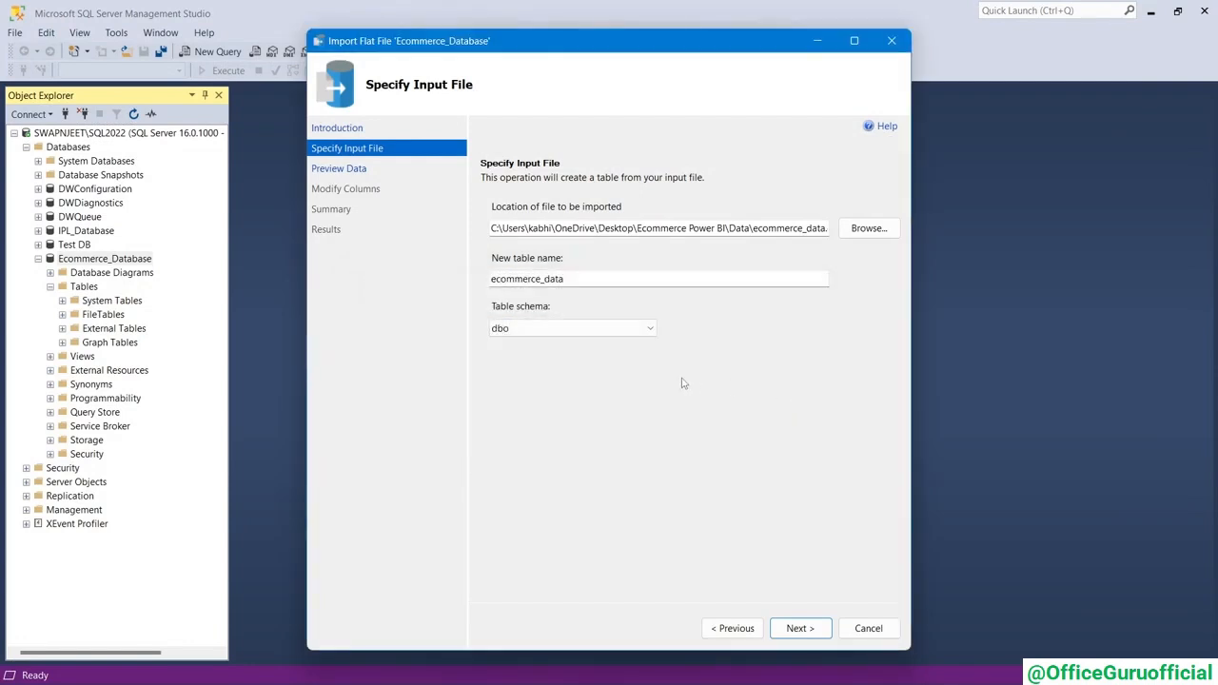
- Continue the import of ecommerce_data.csv to the data preview and look through its rows and columns
click(801, 628)
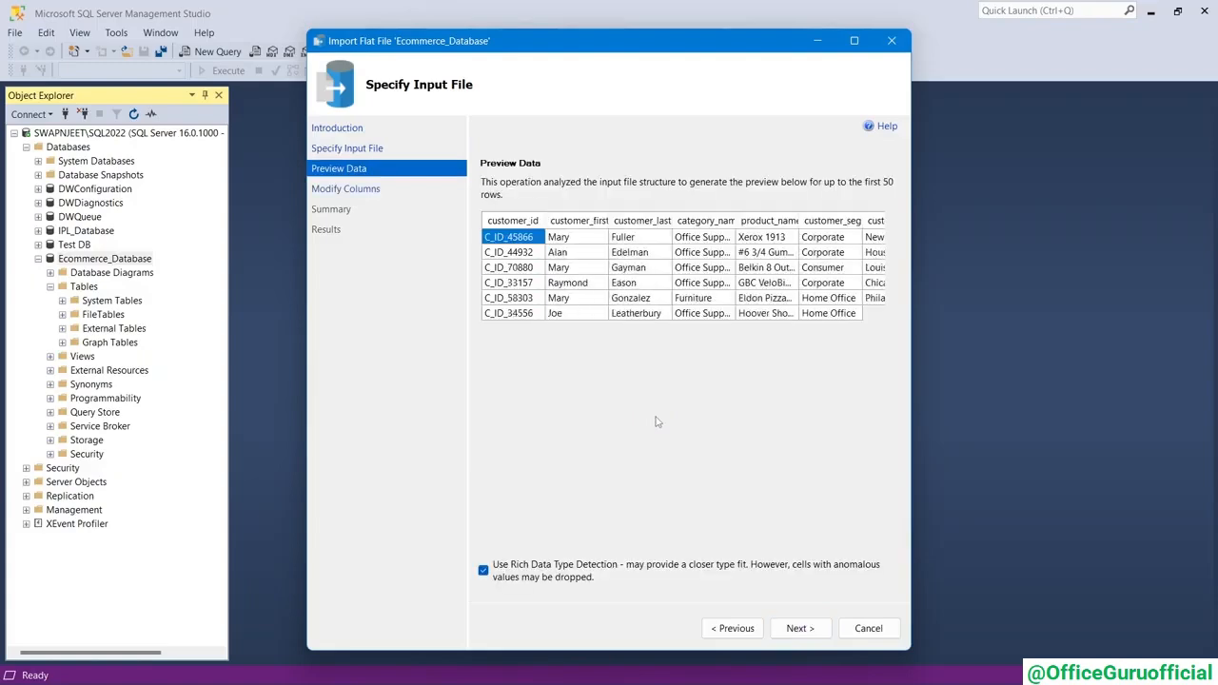
drag(591, 540, 412, 536)
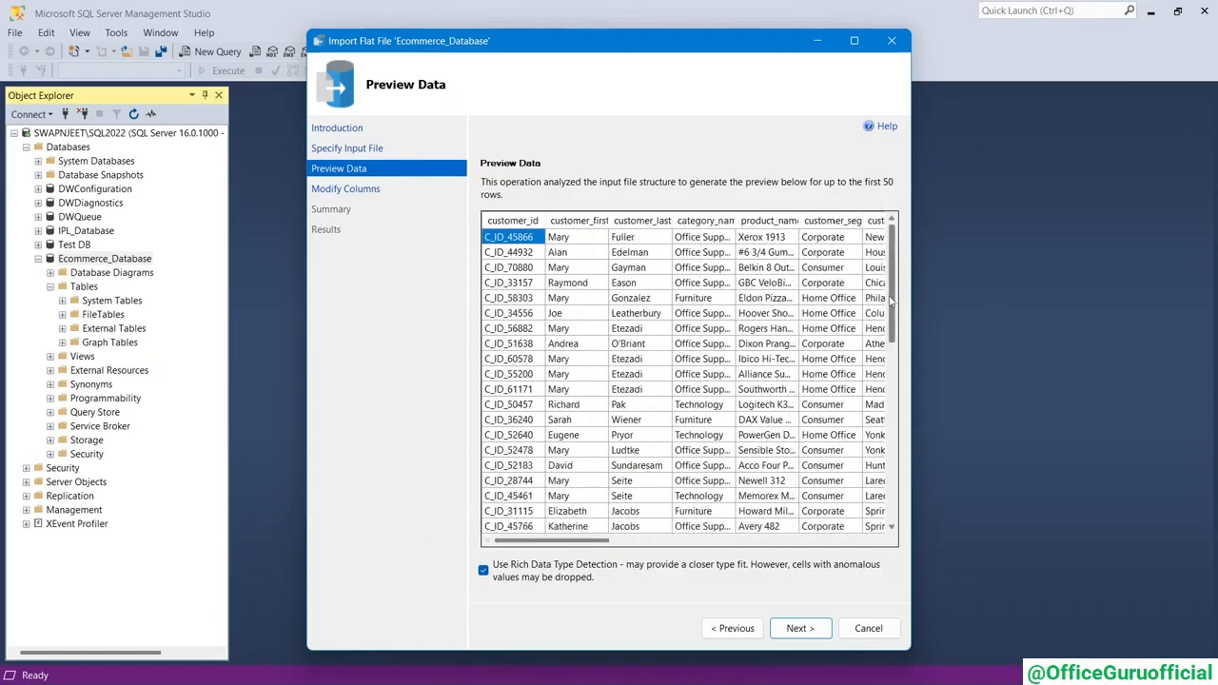
drag(893, 328, 920, 252)
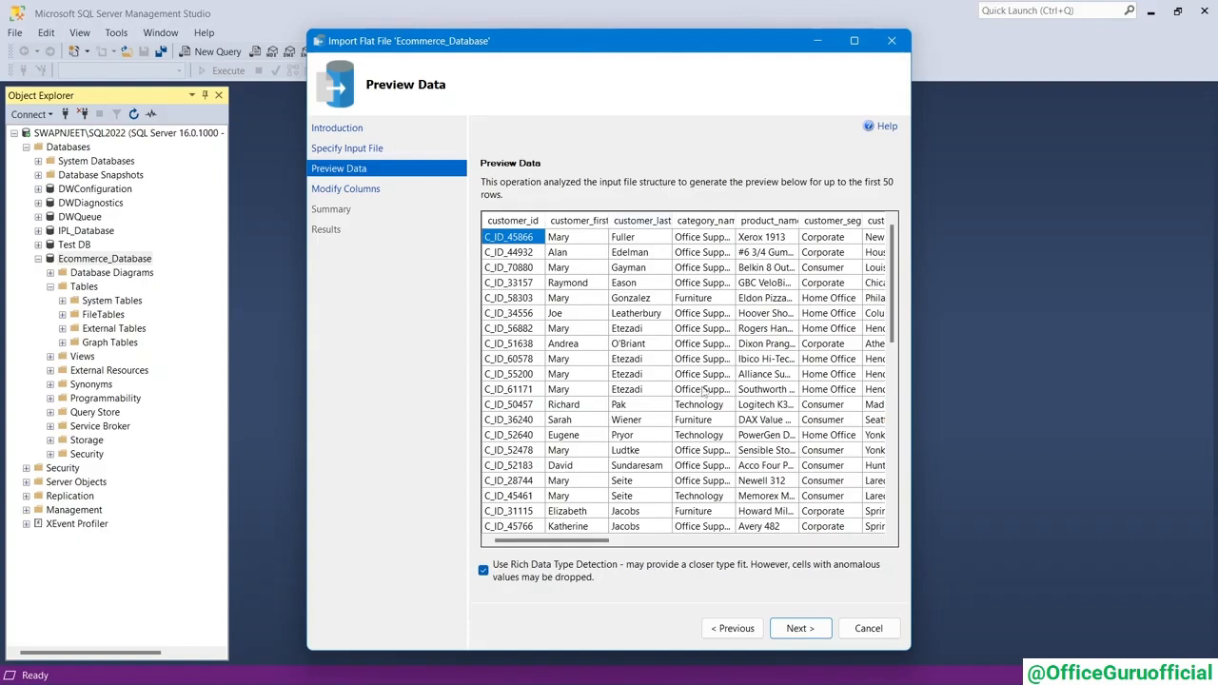
- Continue past the data preview to the column settings and set the customer_id data type to varchar(50)
click(799, 628)
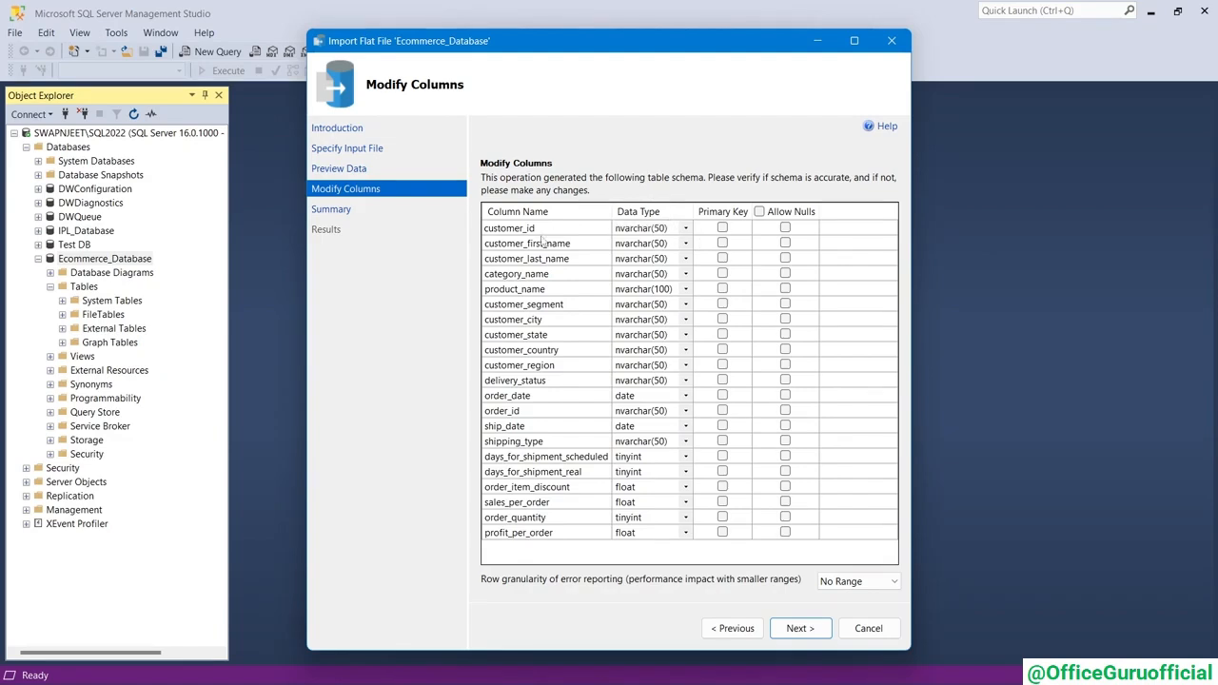
click(686, 230)
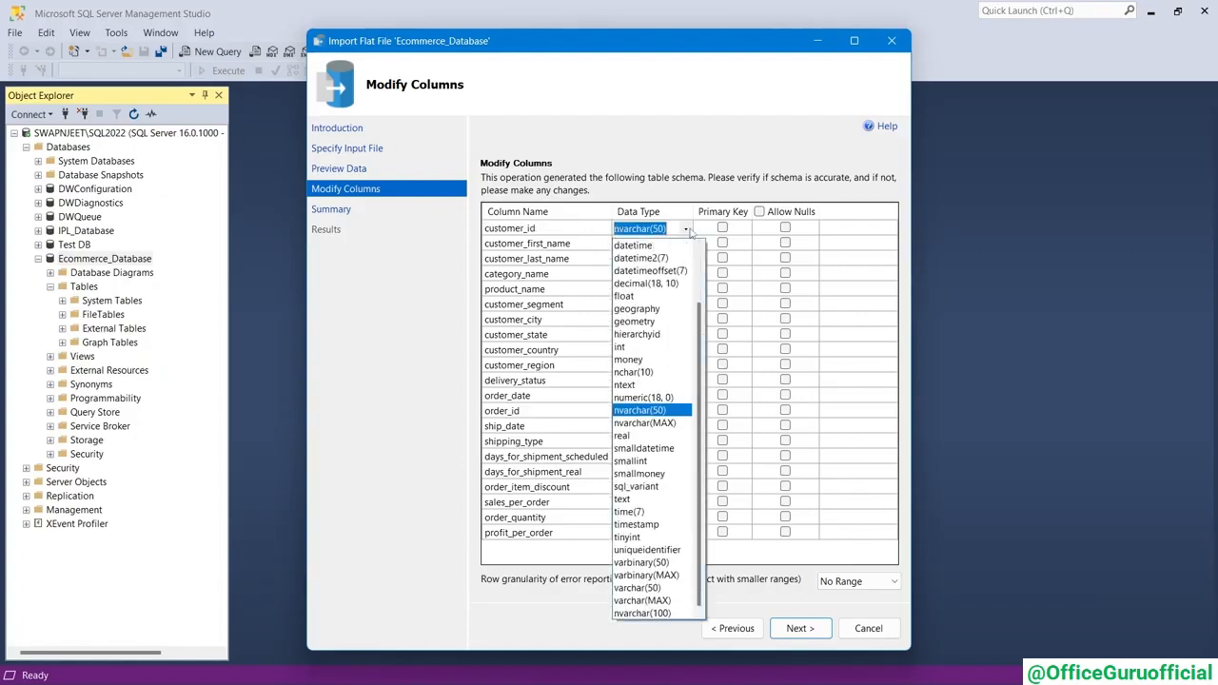
click(648, 588)
click(562, 304)
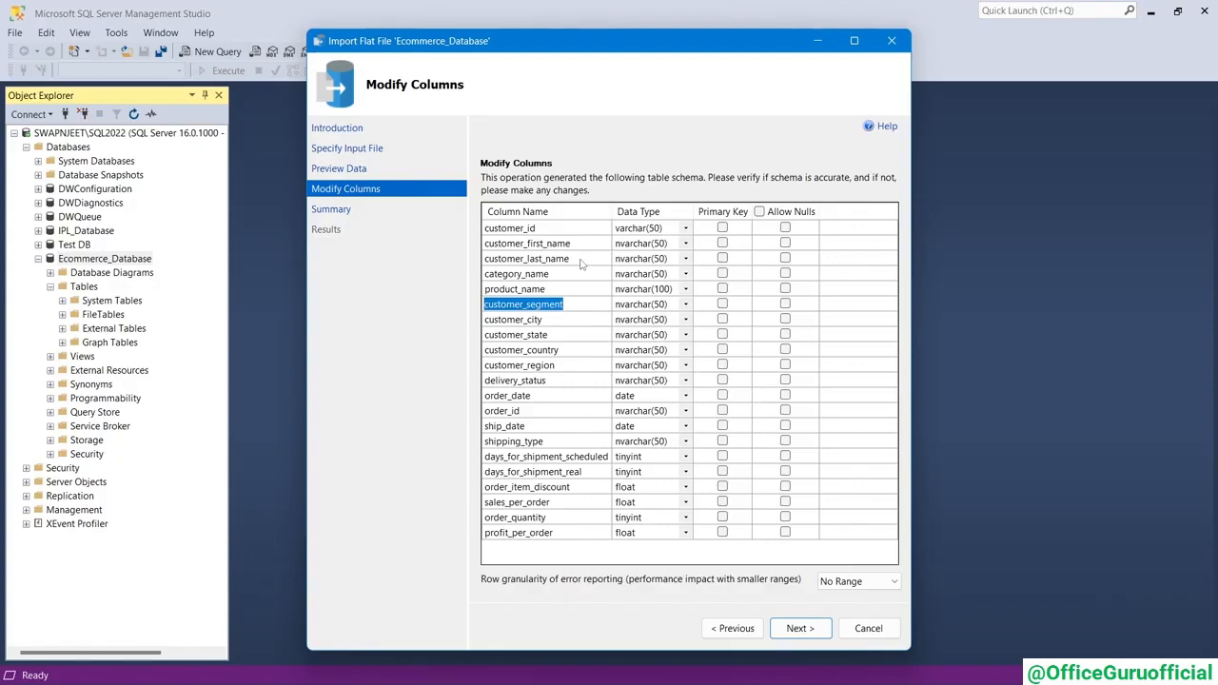
- Review the column names and detected data types, comparing customer_id, the customer name columns, product_name and the order columns
click(571, 234)
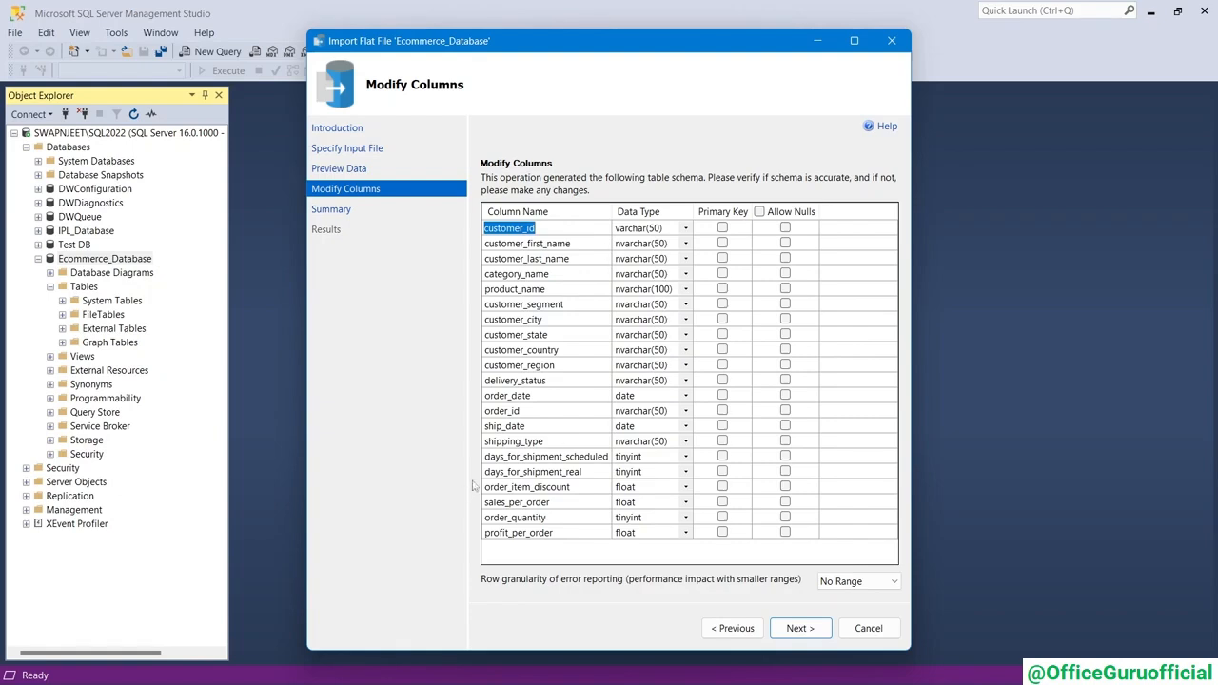
click(505, 503)
click(506, 520)
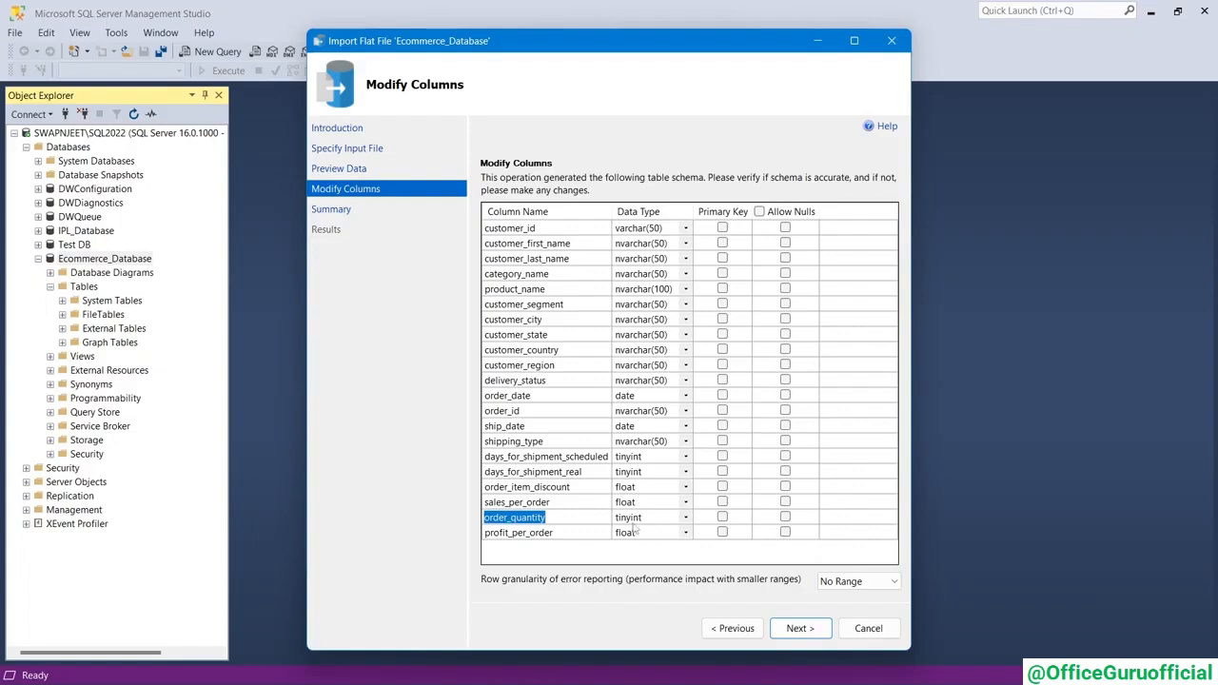
click(519, 229)
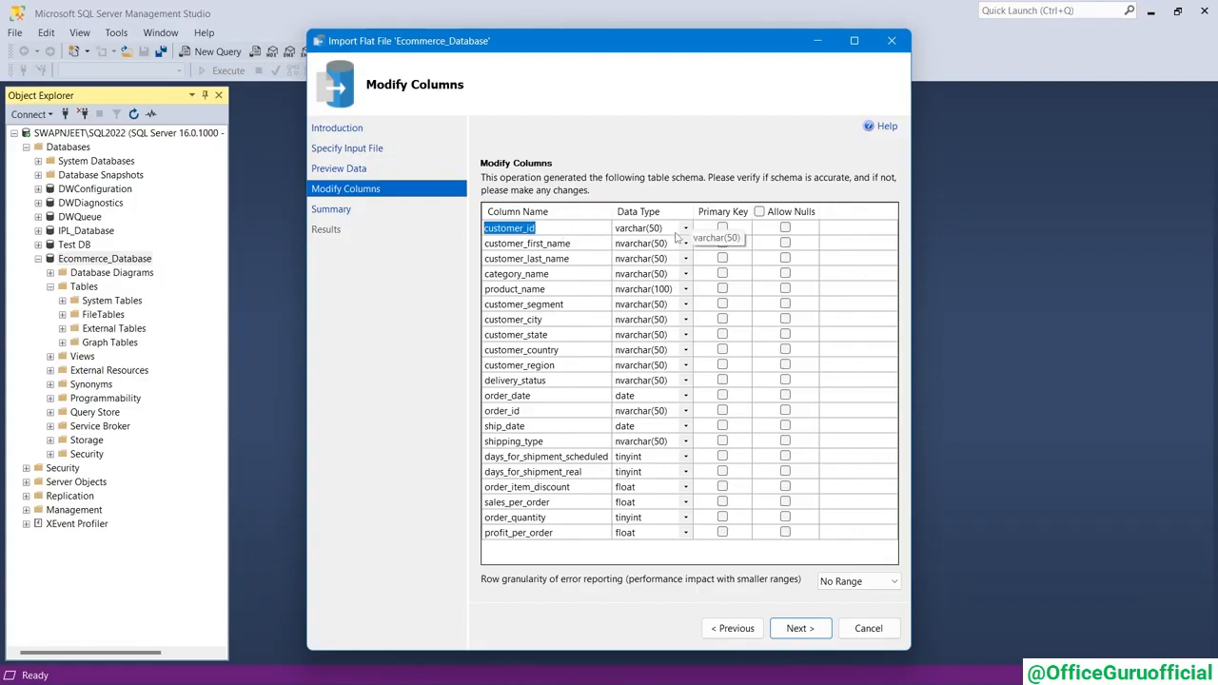
click(533, 290)
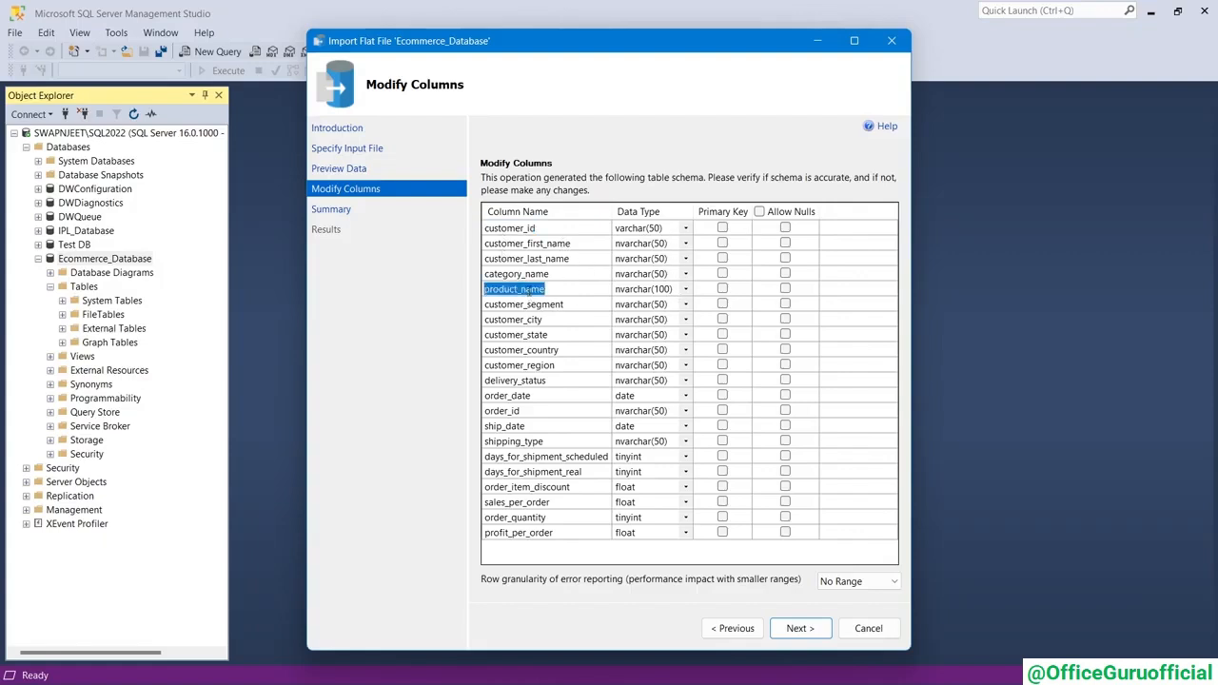
click(569, 305)
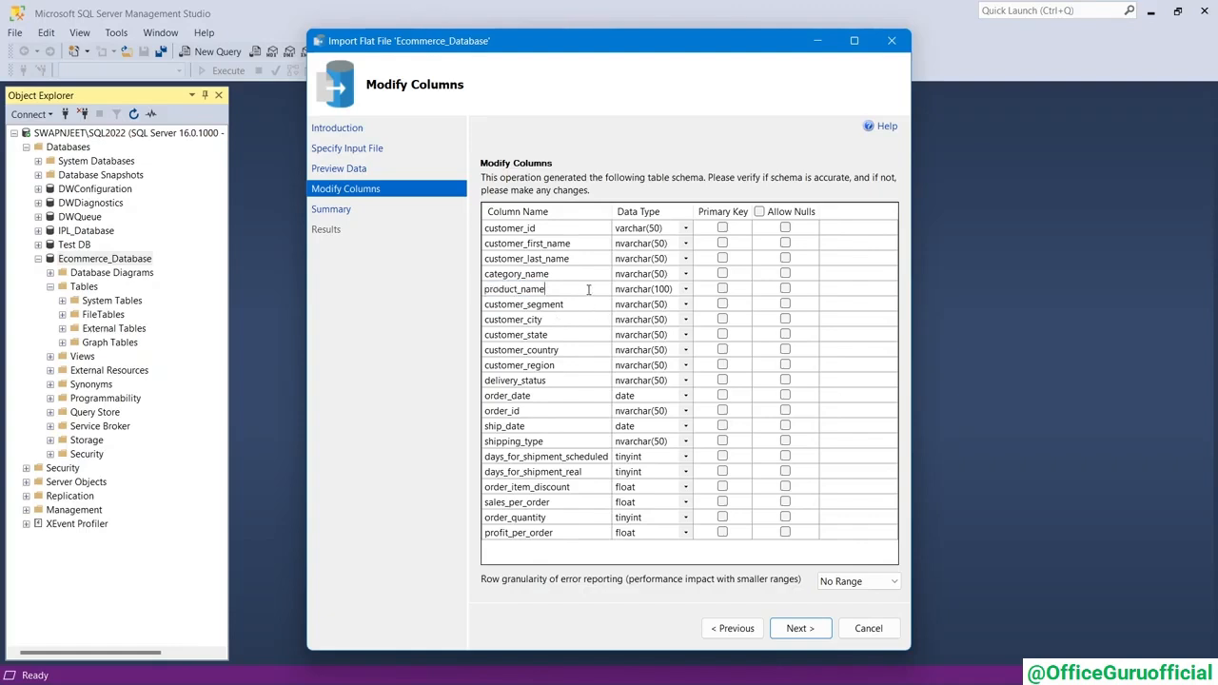
click(556, 291)
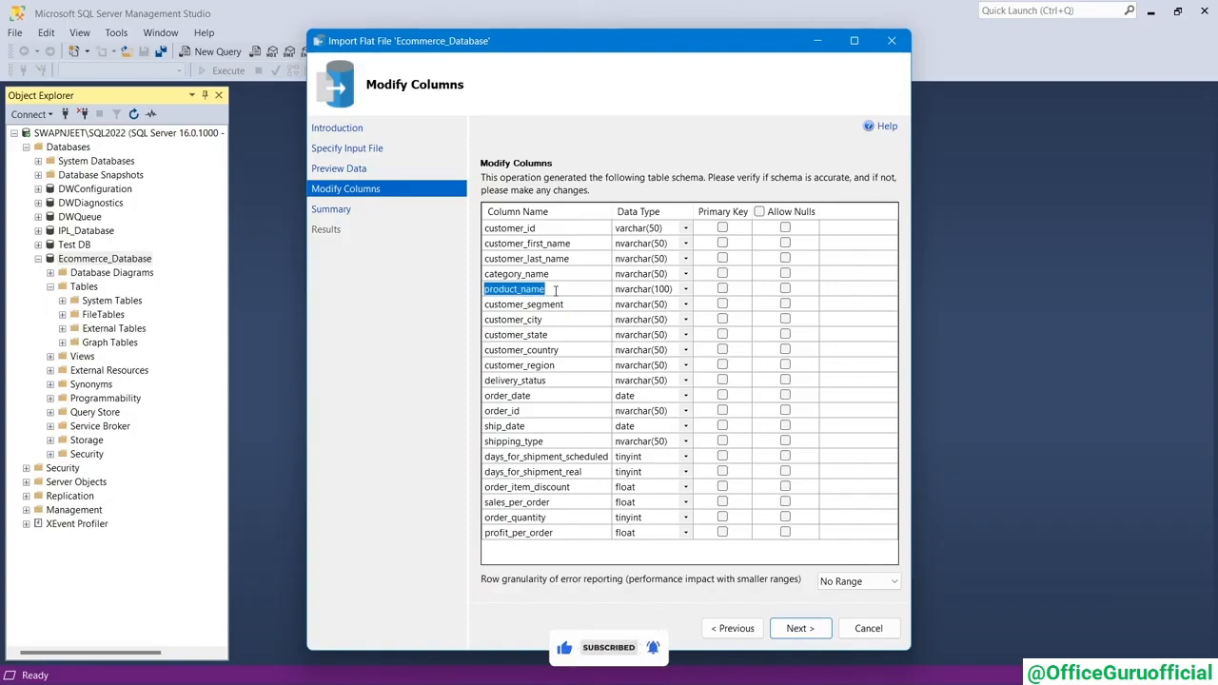
click(686, 289)
click(685, 289)
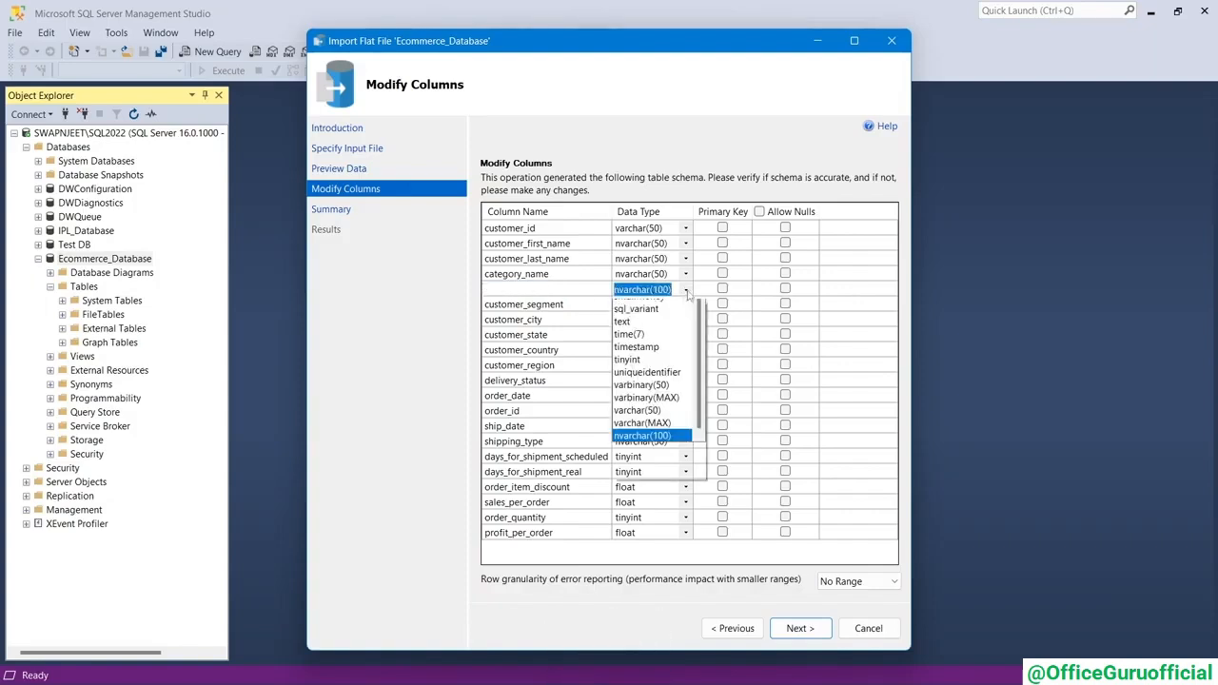
click(672, 226)
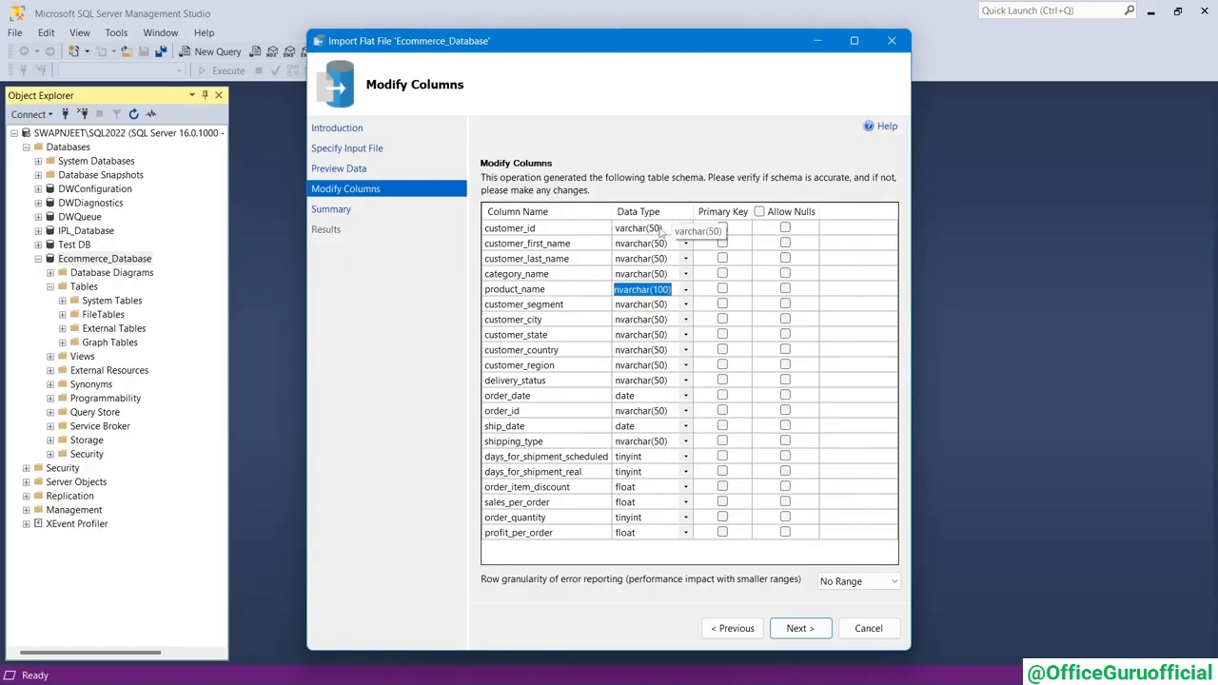
click(559, 258)
click(548, 239)
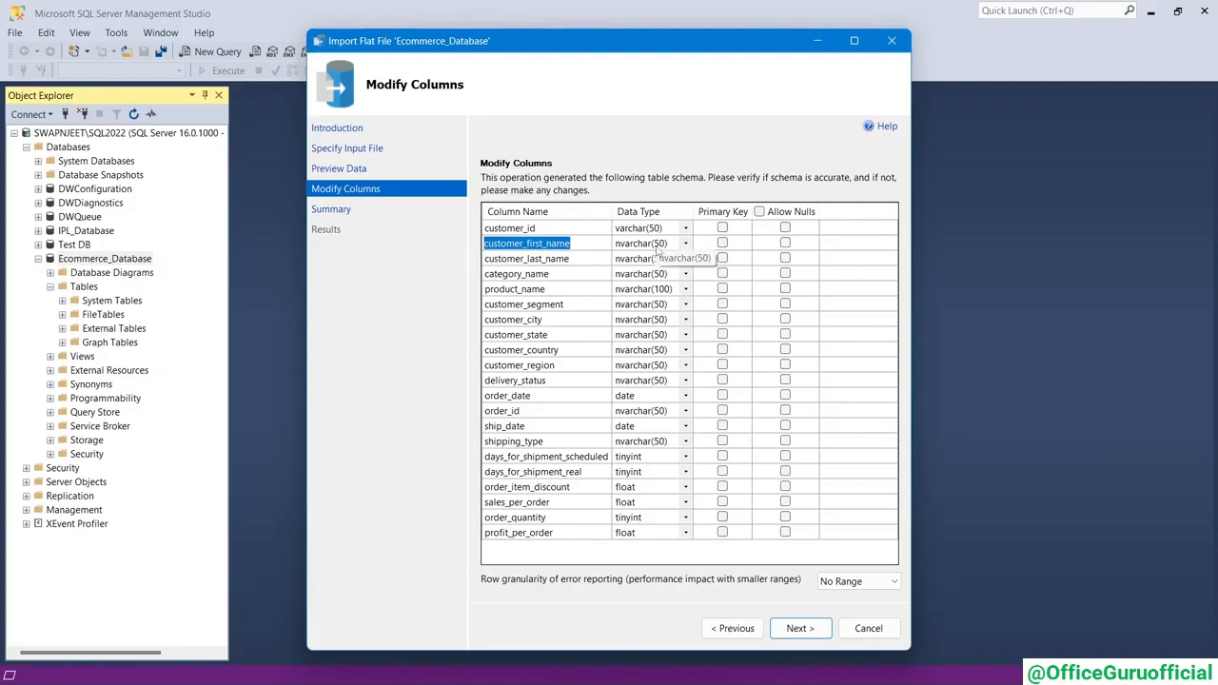
- Try to change the product_name data type to varchar with a length of 100
click(686, 289)
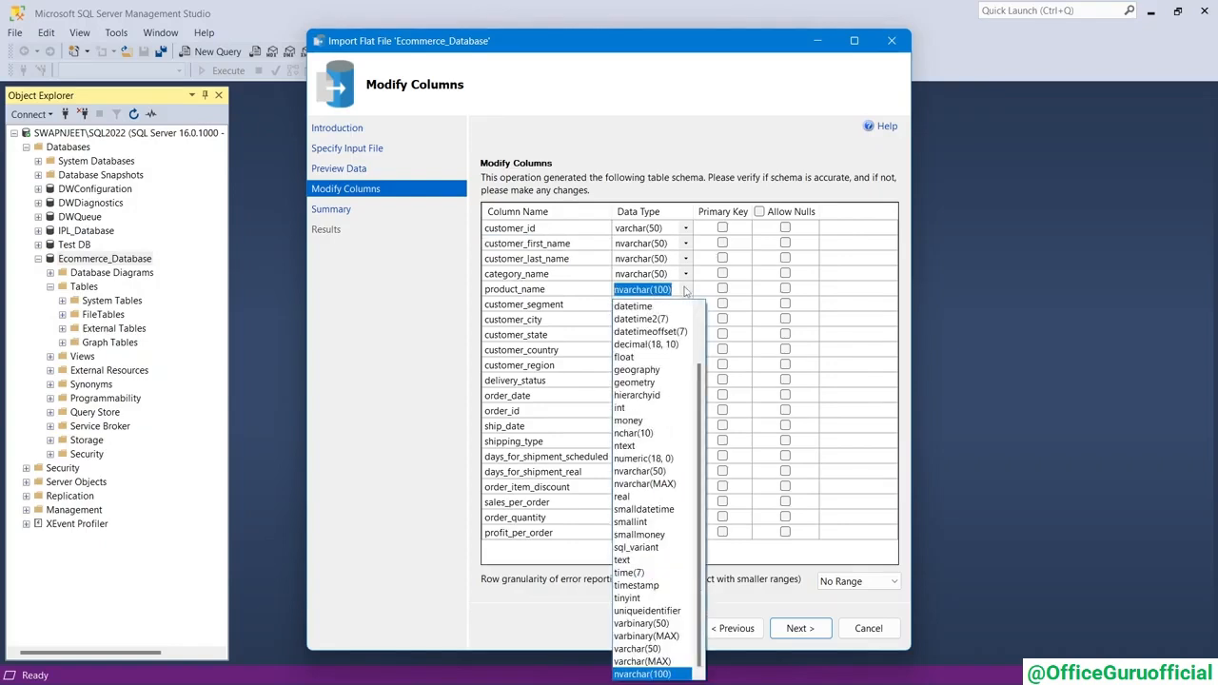
click(638, 649)
double_click(653, 290)
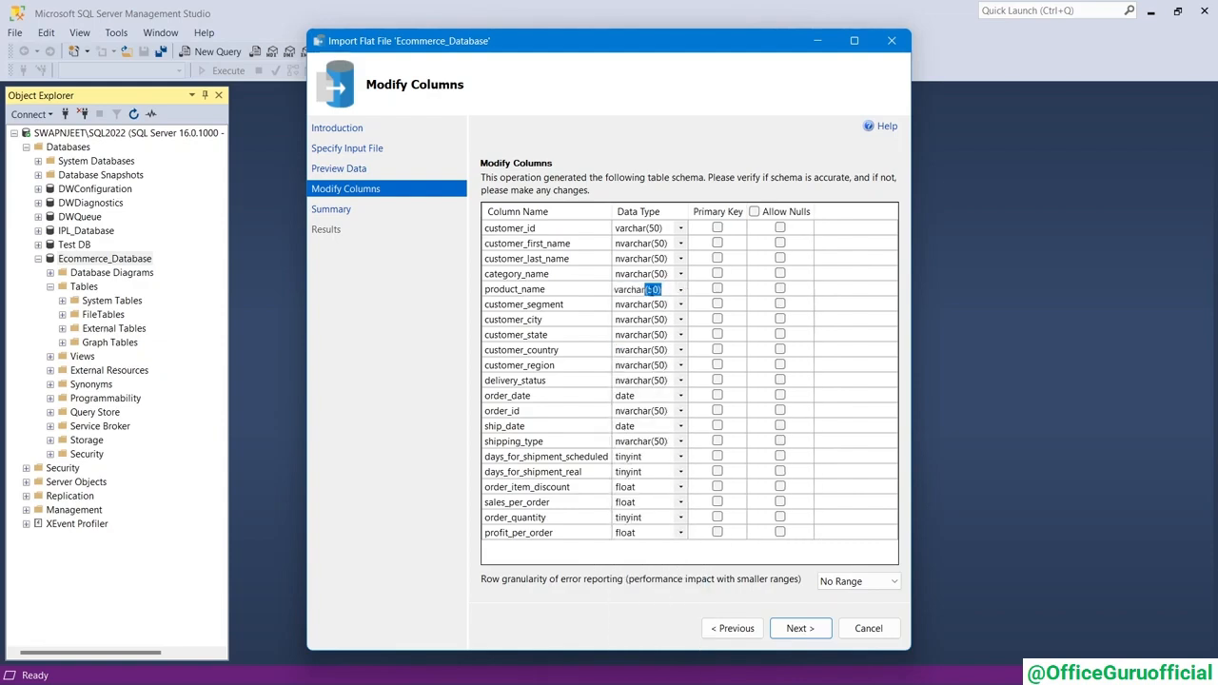
click(653, 290)
text(100)
click(646, 290)
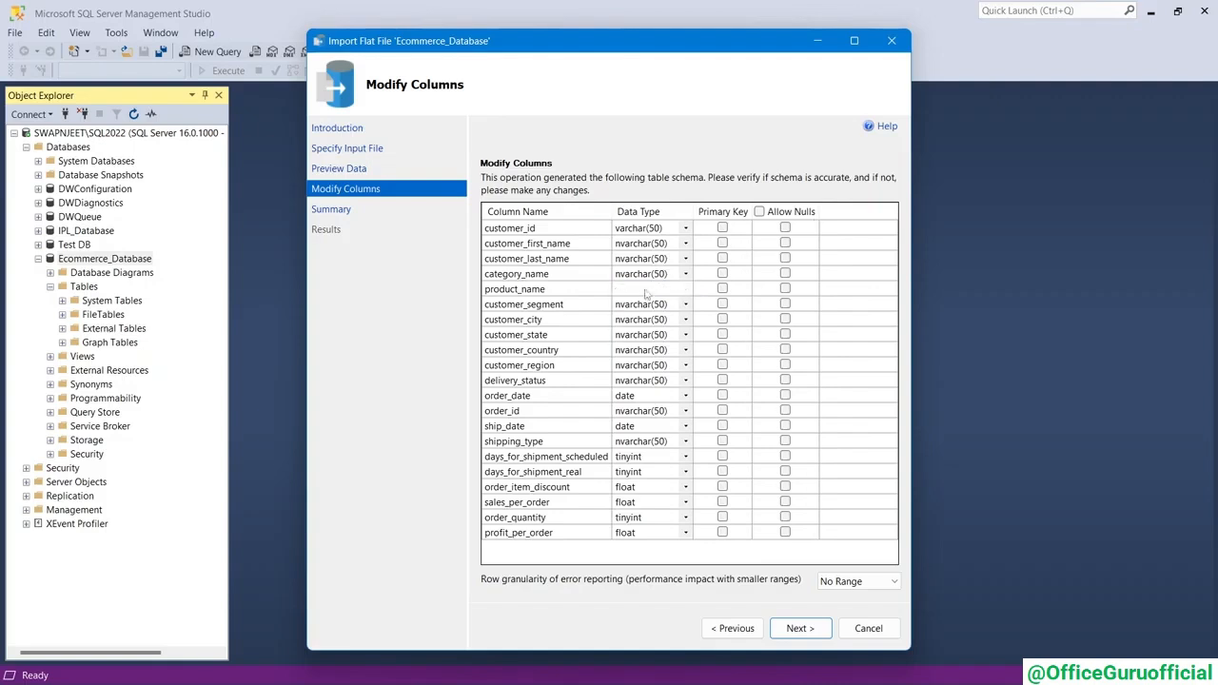
- Choose varchar(50) for the product_name column and change its length to make the data type varchar(200)
click(685, 290)
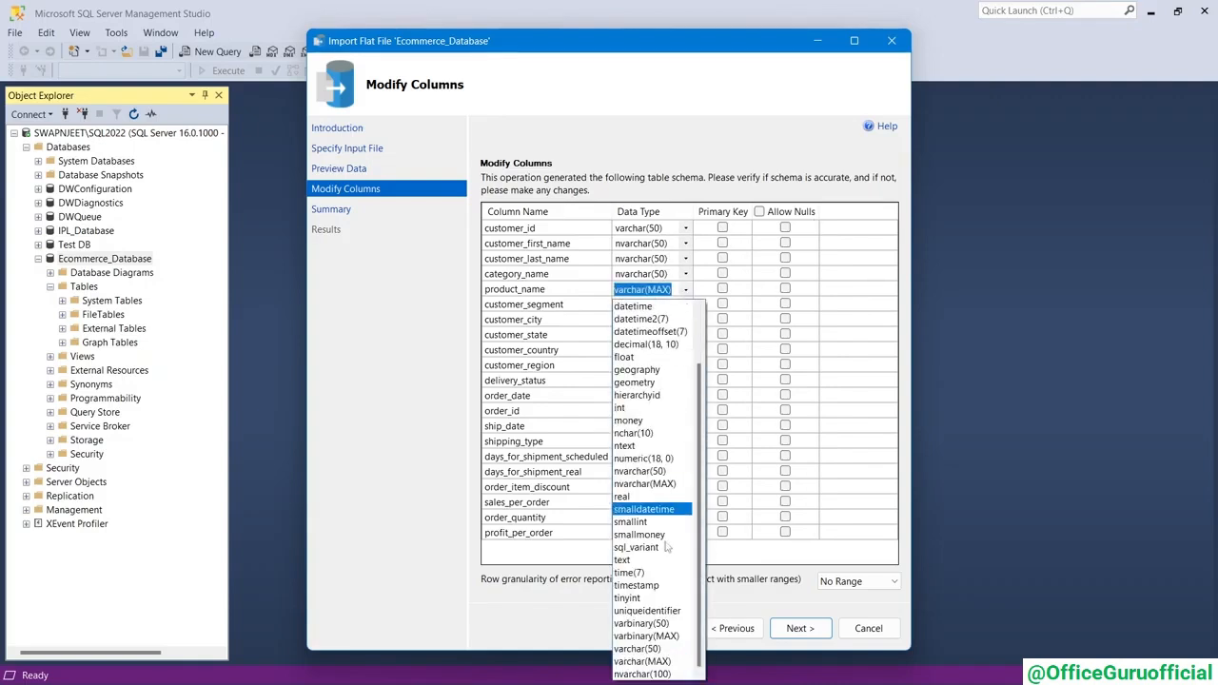
click(653, 610)
click(695, 289)
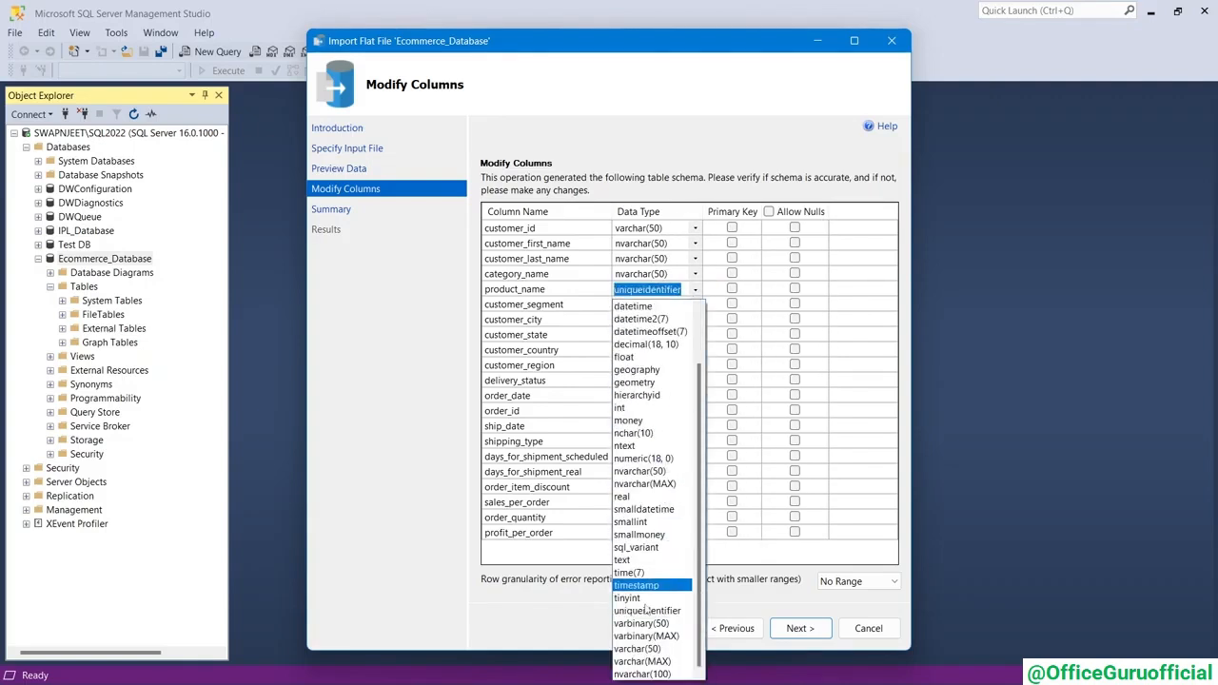
click(637, 649)
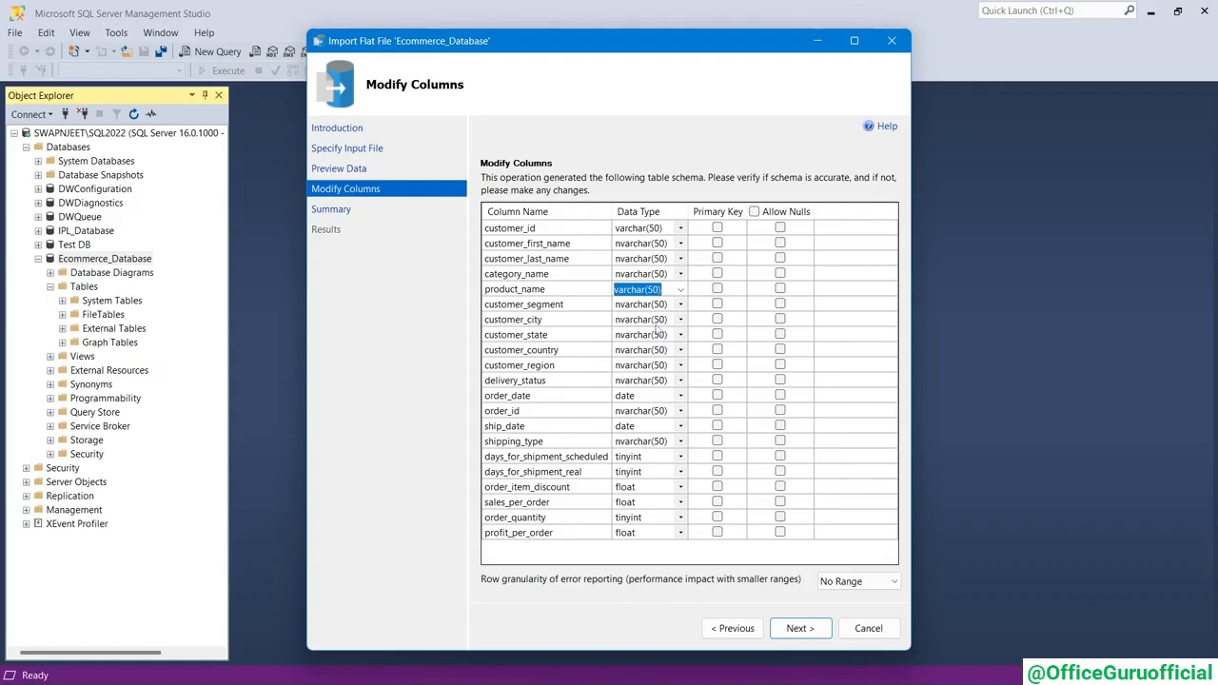
drag(663, 289, 645, 289)
key(Tab)
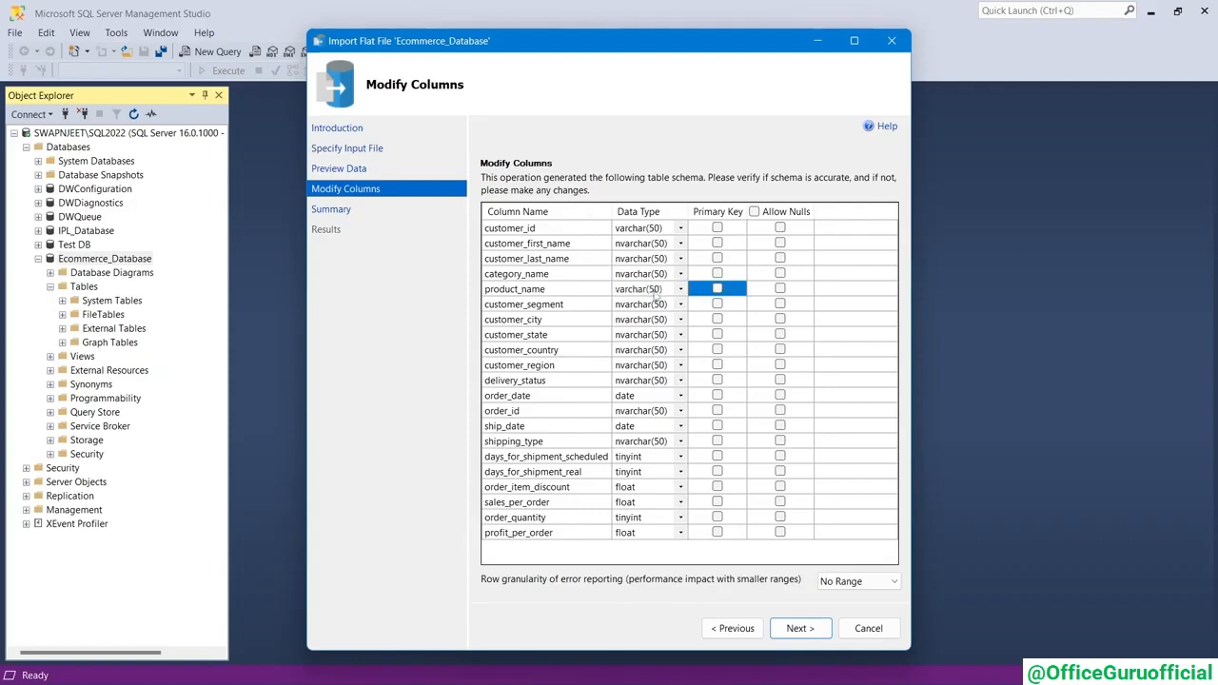
click(650, 289)
drag(651, 290, 658, 289)
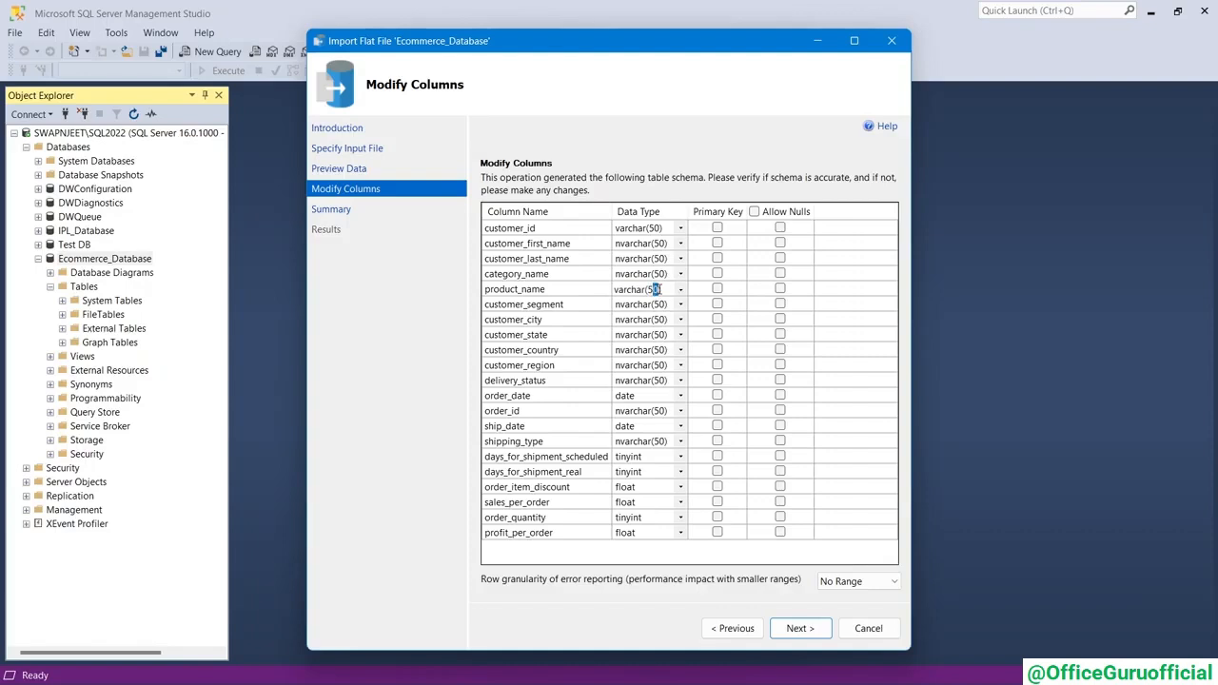
text(200)
- Set the data types of customer_first_name, customer_last_name and category_name to varchar(50)
click(636, 245)
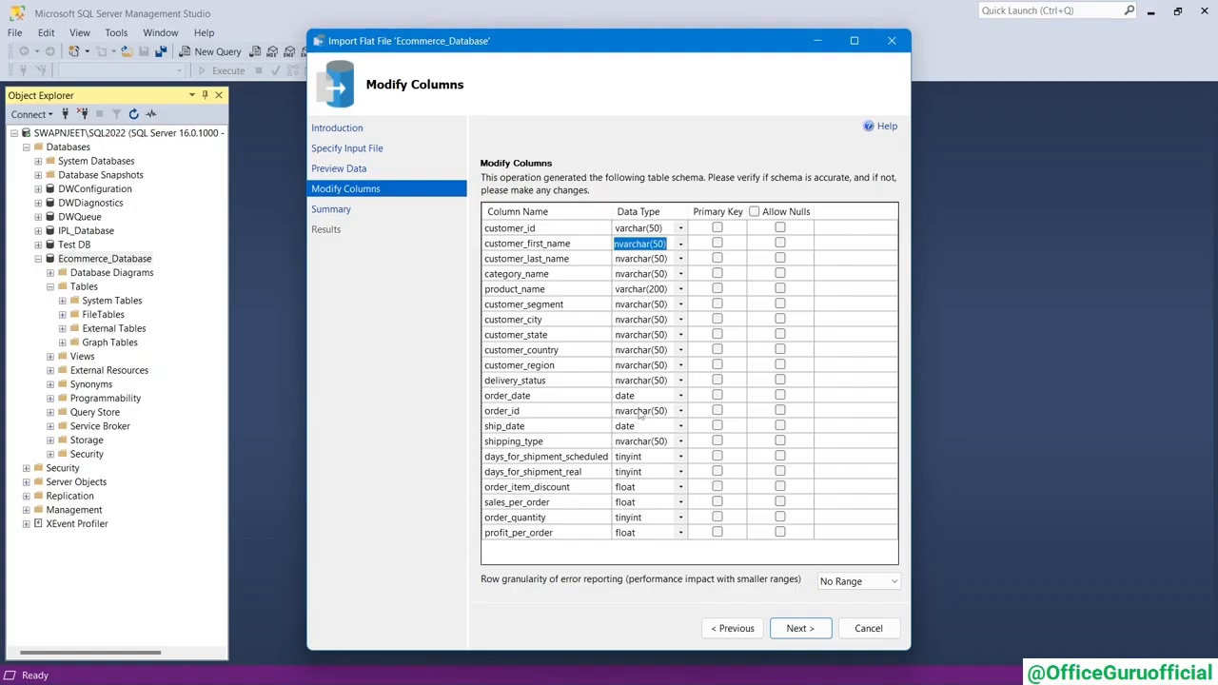
click(682, 245)
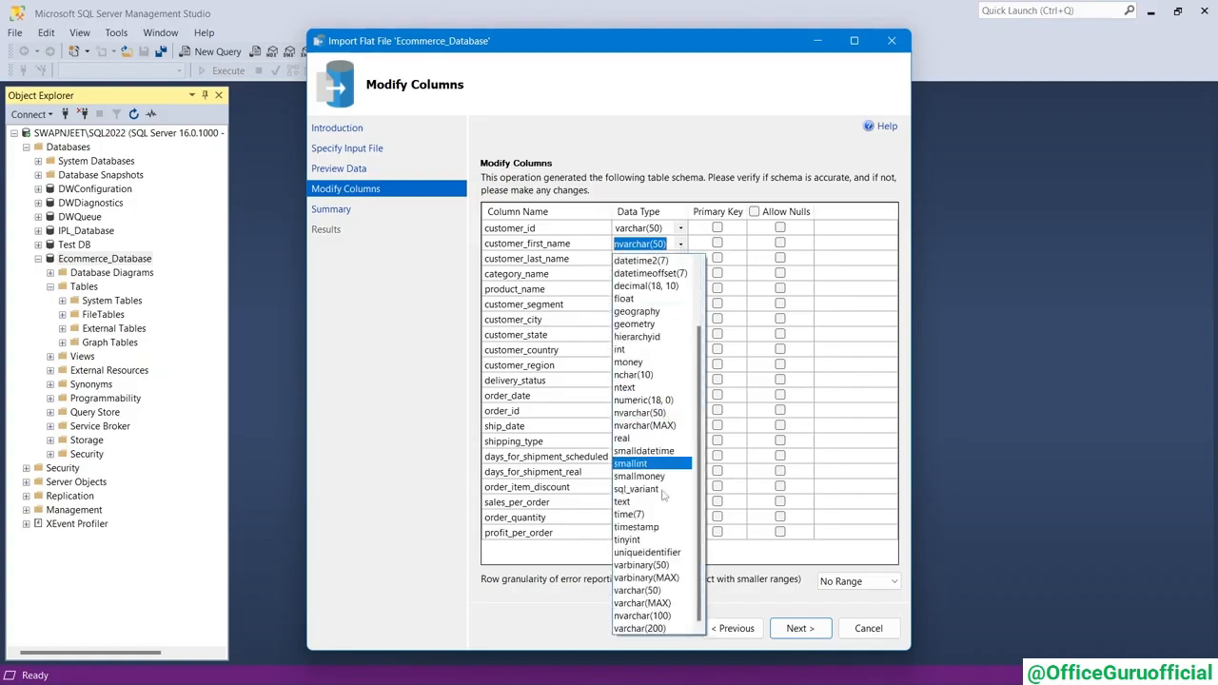
click(637, 591)
click(636, 259)
click(681, 259)
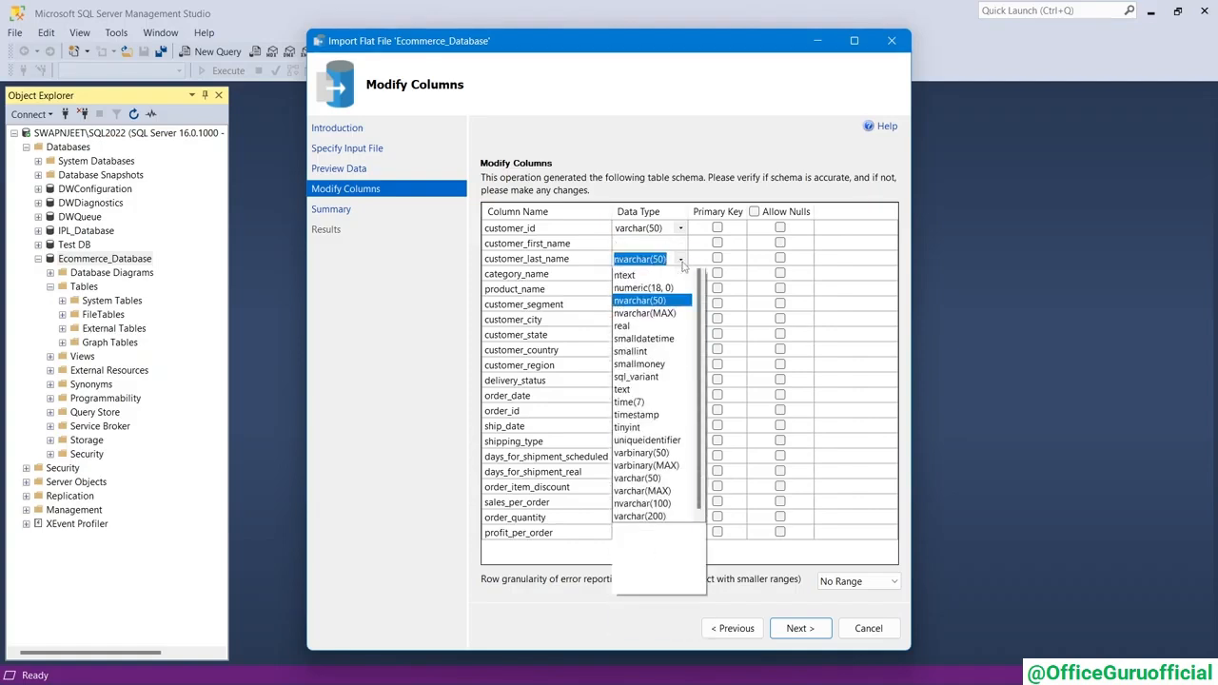
click(655, 606)
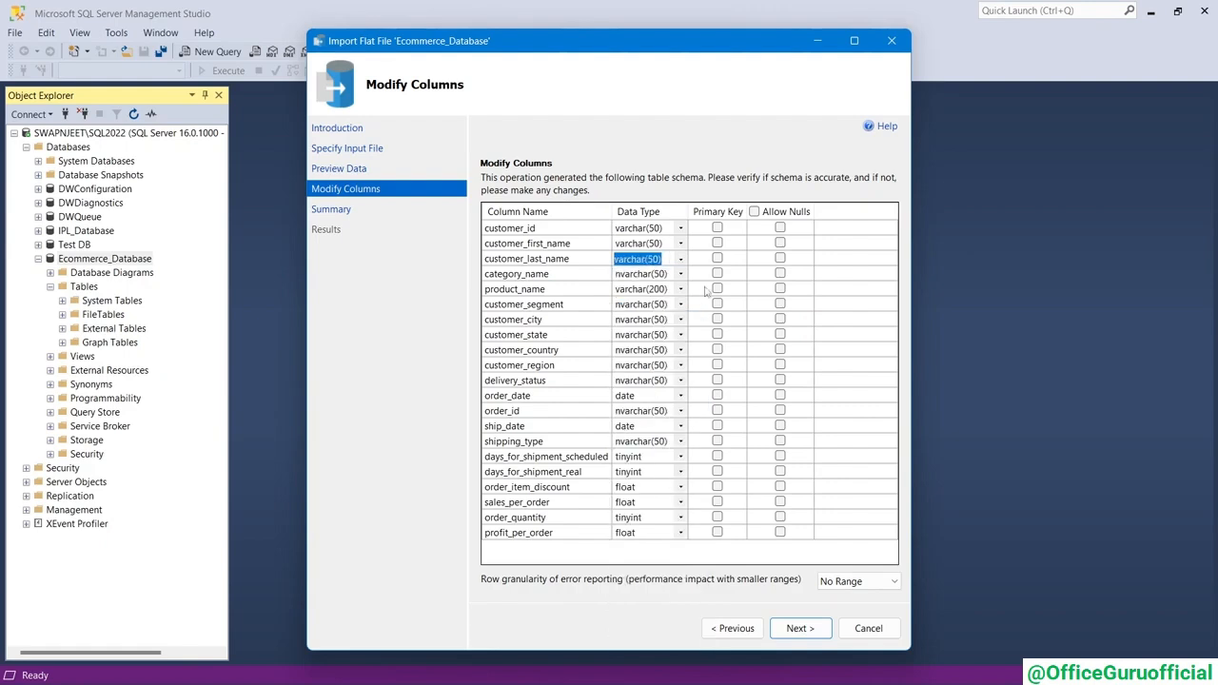
click(682, 275)
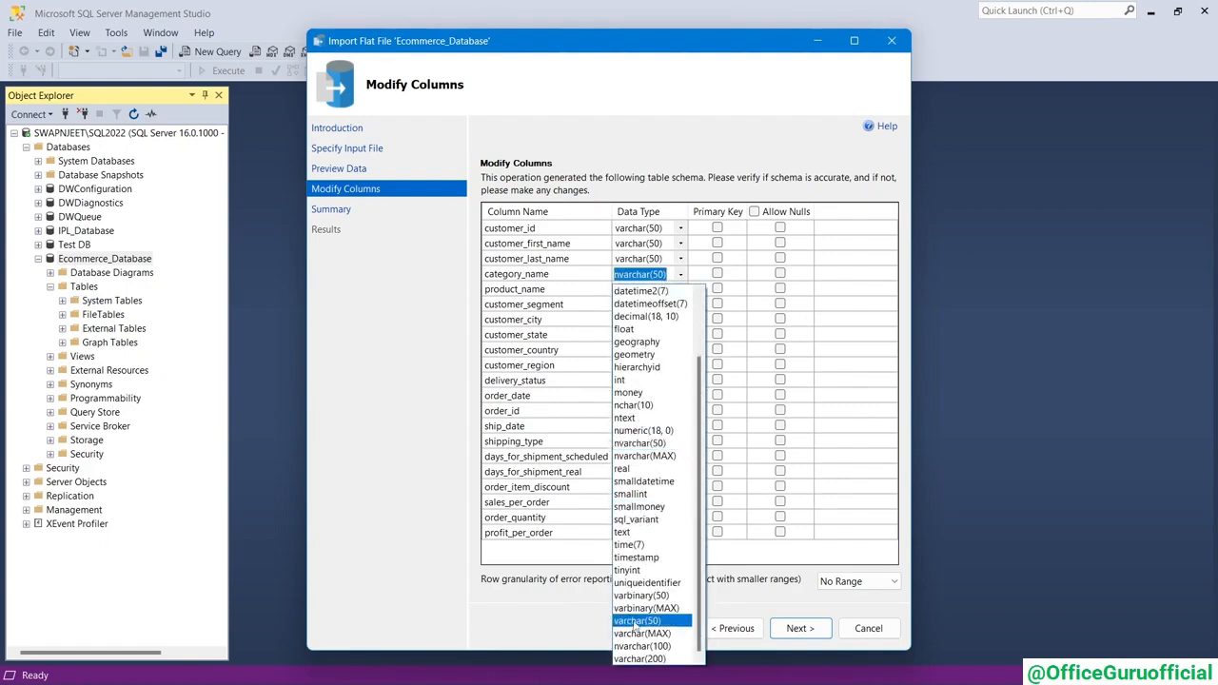
click(636, 621)
- Set the data types of product_name and customer_segment to varchar(50)
click(682, 290)
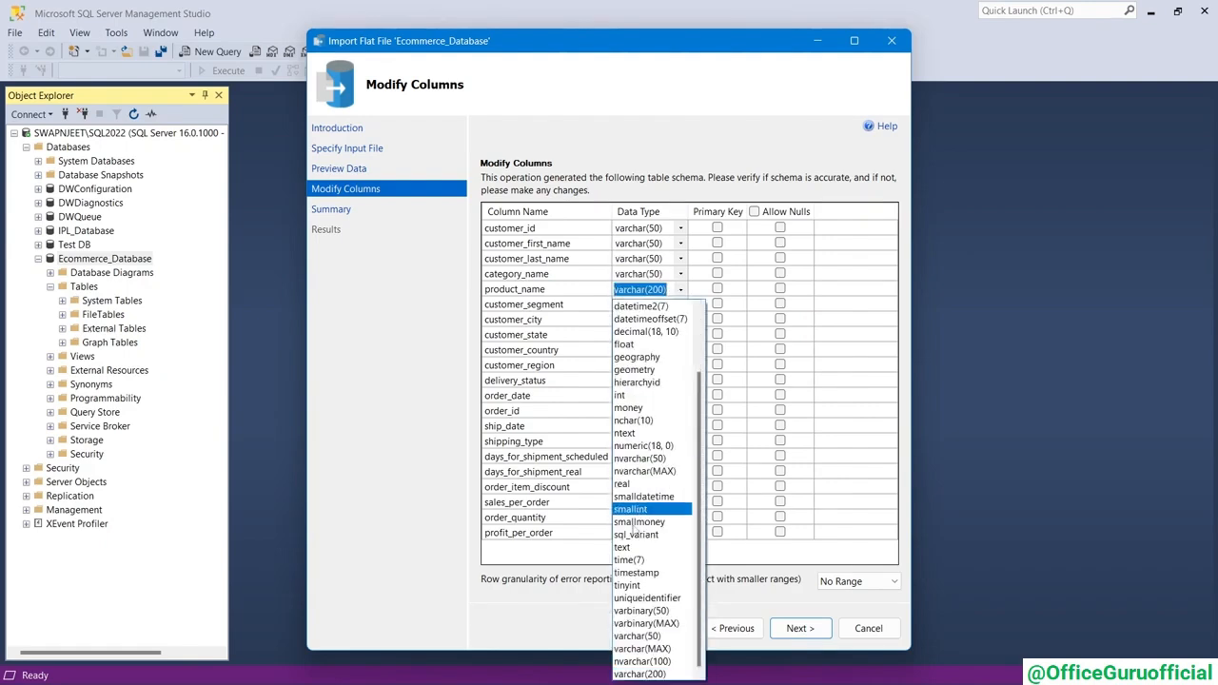
click(632, 636)
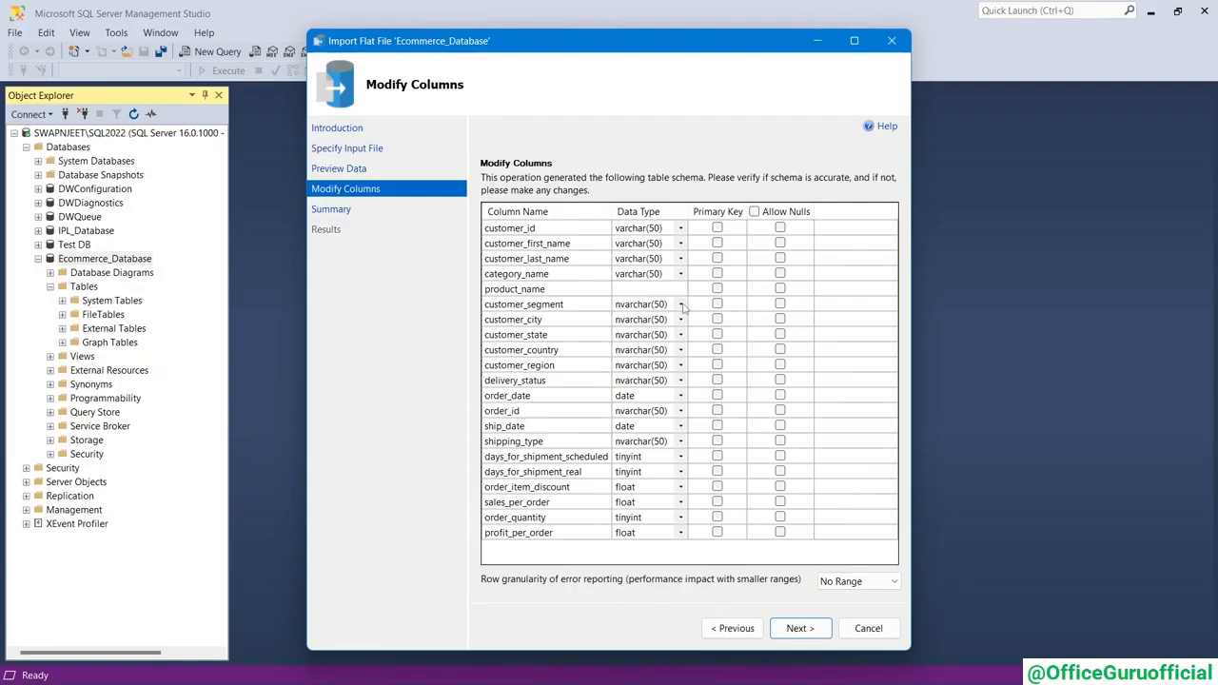
click(683, 304)
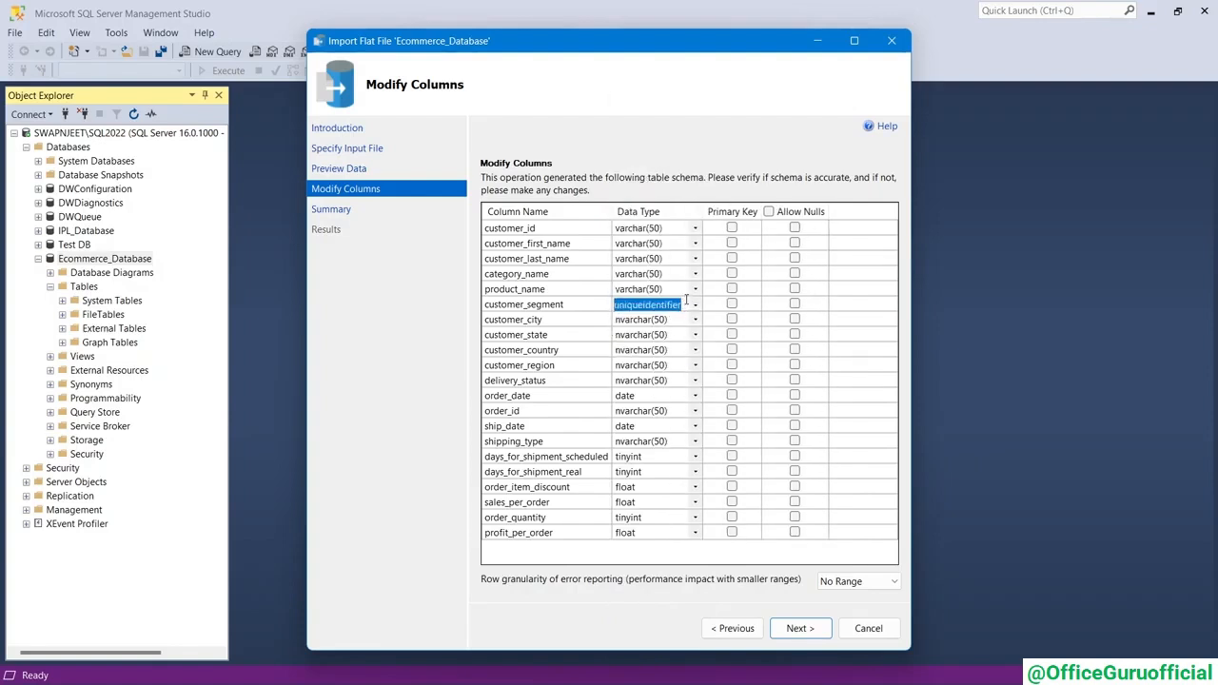
click(695, 305)
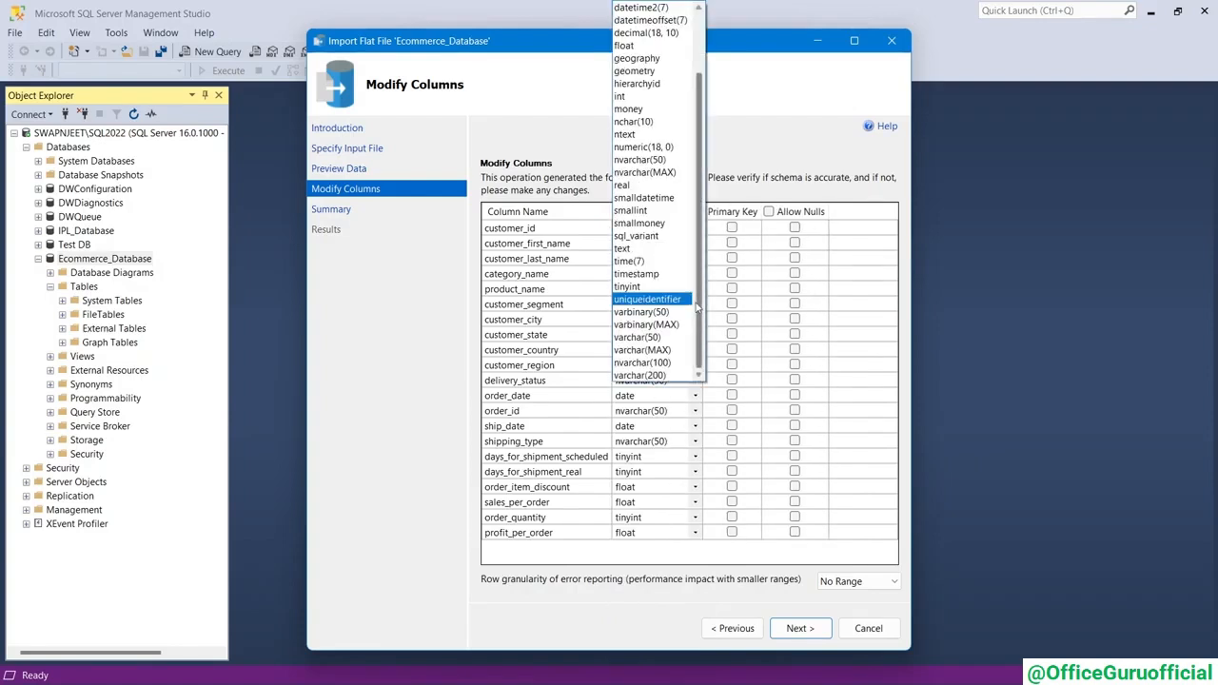
click(664, 339)
- Set the data types of customer_city and customer_state to varchar(50)
click(683, 319)
click(682, 320)
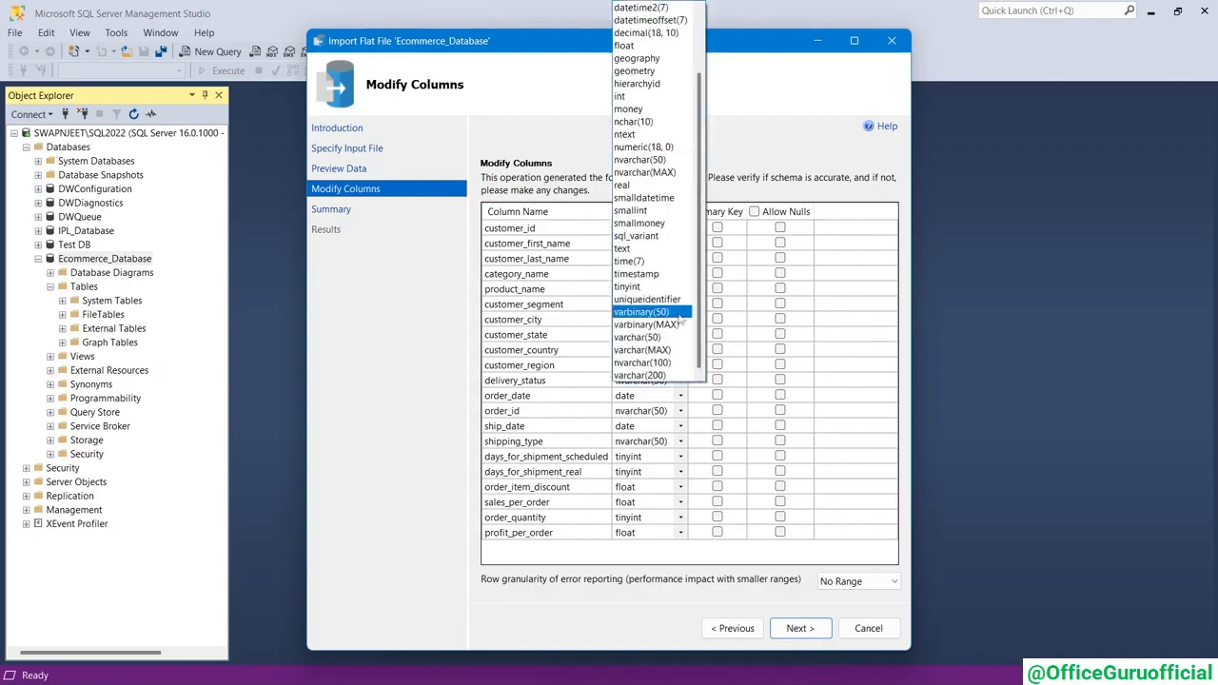
click(664, 334)
click(664, 335)
click(681, 335)
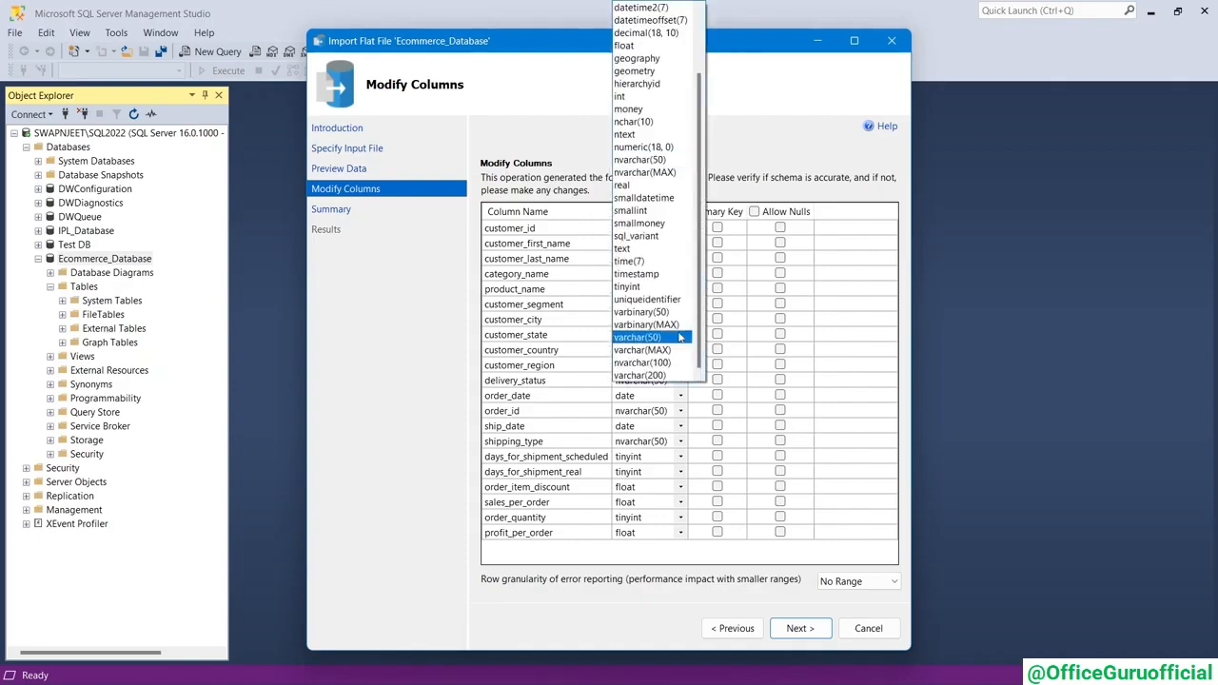
click(666, 332)
- Set the data types of customer_country and customer_region to varchar(50)
click(670, 351)
click(681, 351)
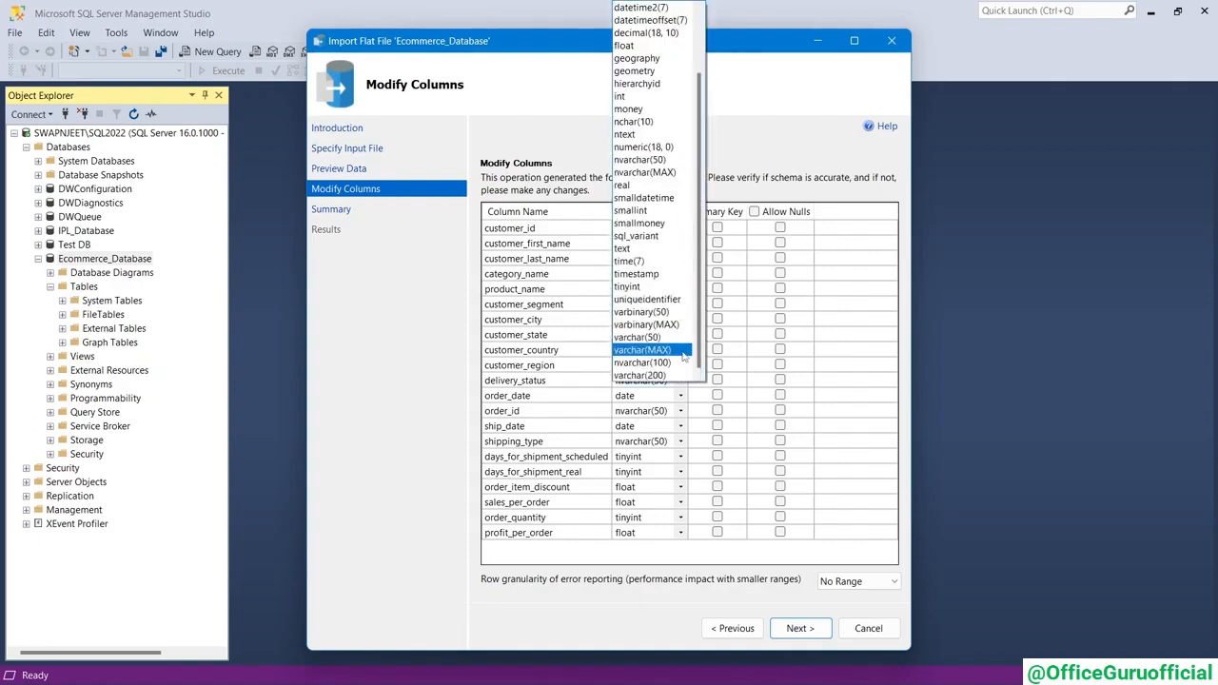
click(665, 348)
click(681, 367)
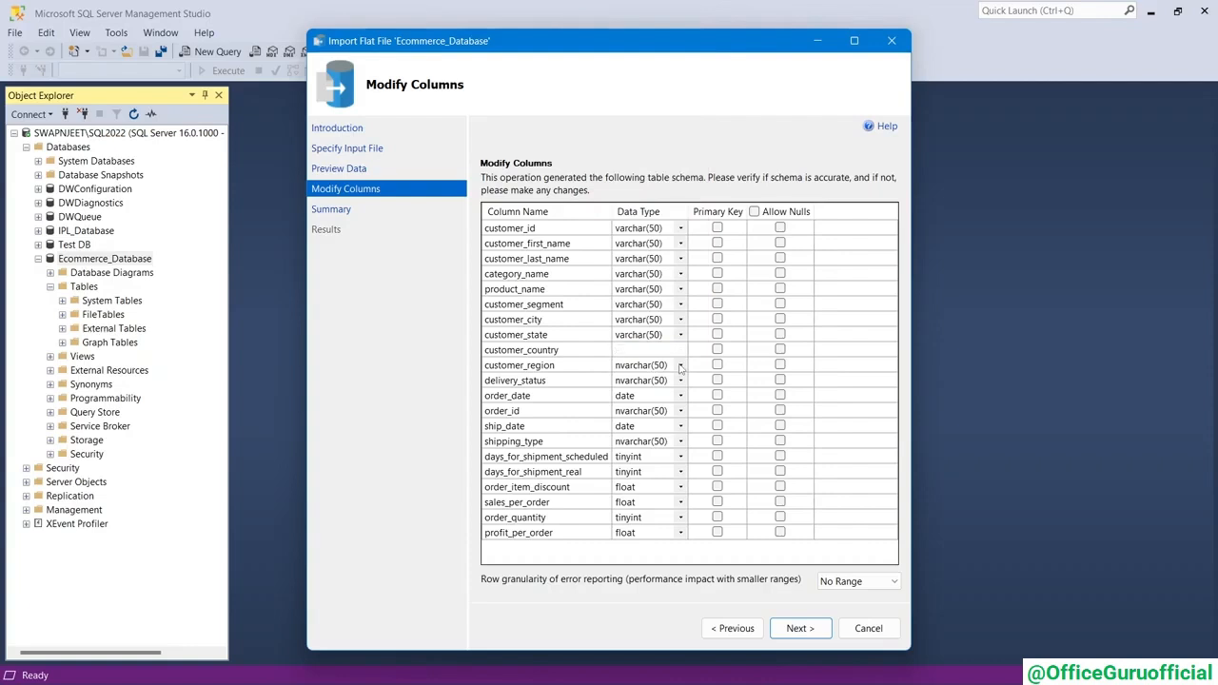
click(680, 367)
click(666, 346)
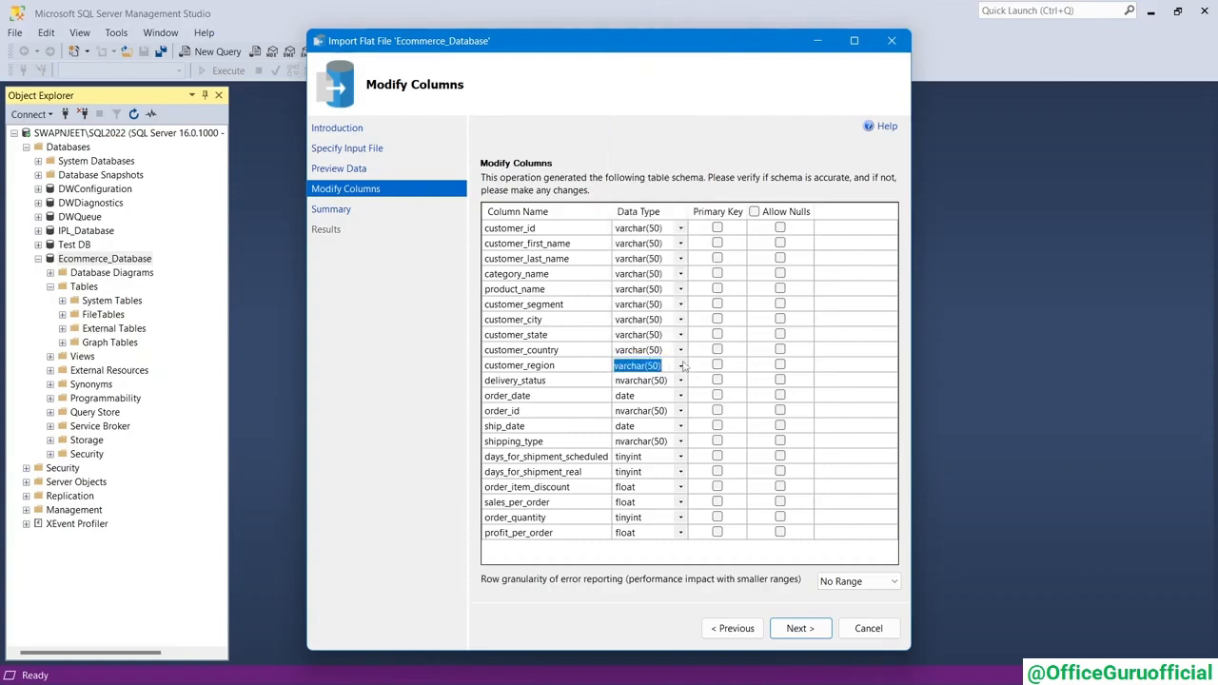
- Set the data types of delivery_status, order_id and shipping_type to varchar(50)
click(681, 384)
click(681, 384)
click(682, 385)
click(682, 386)
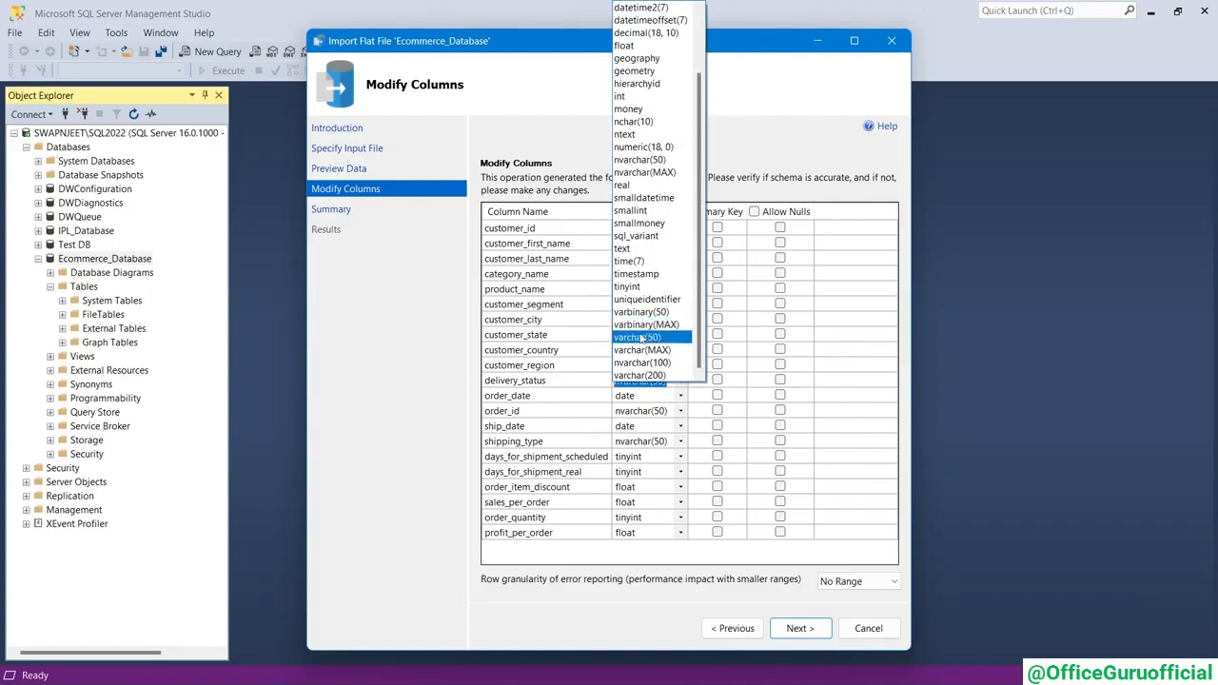
click(666, 339)
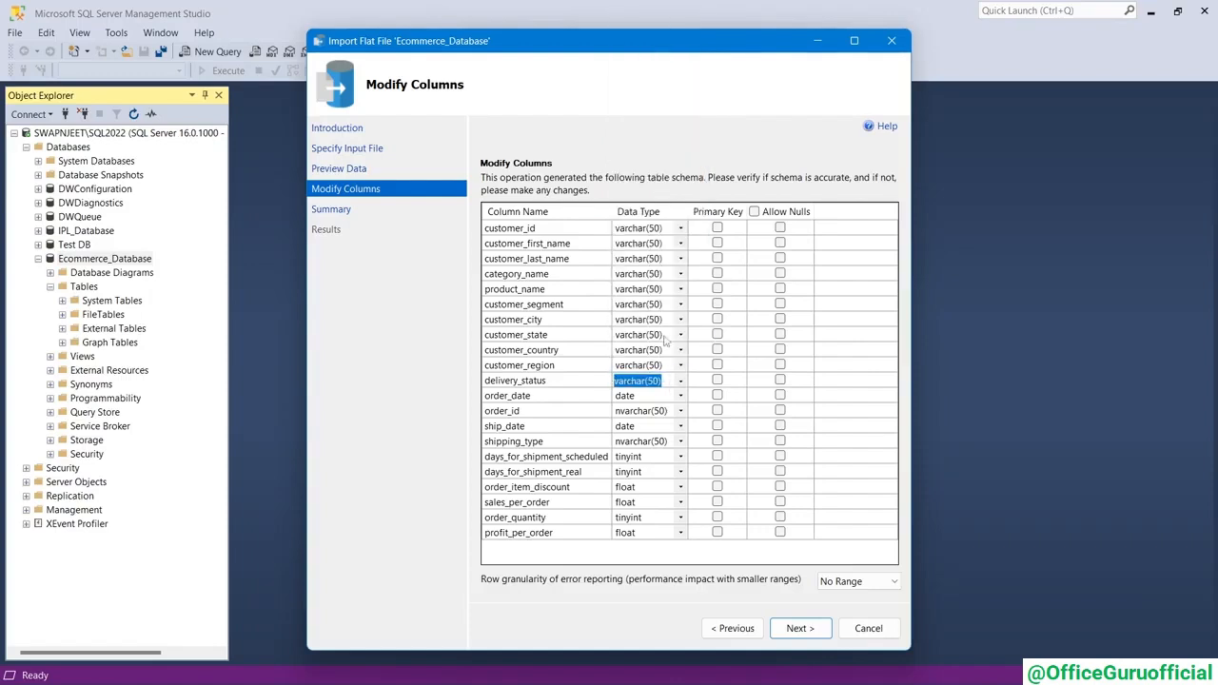
click(680, 411)
click(667, 358)
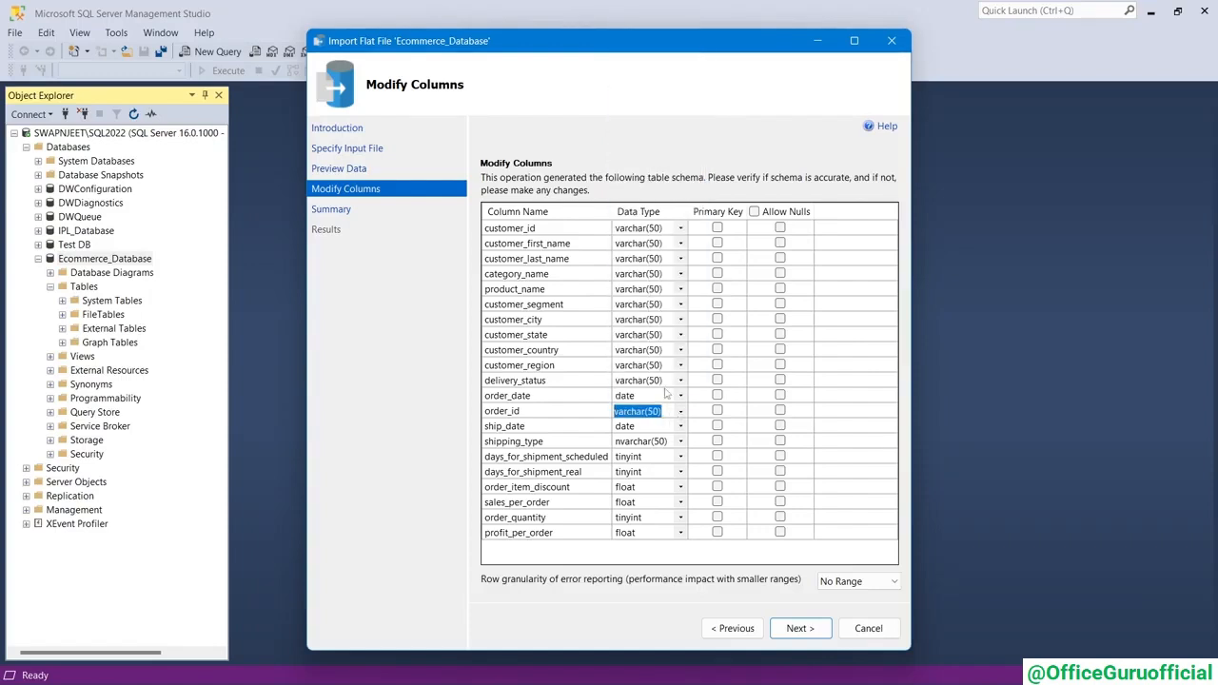
click(680, 441)
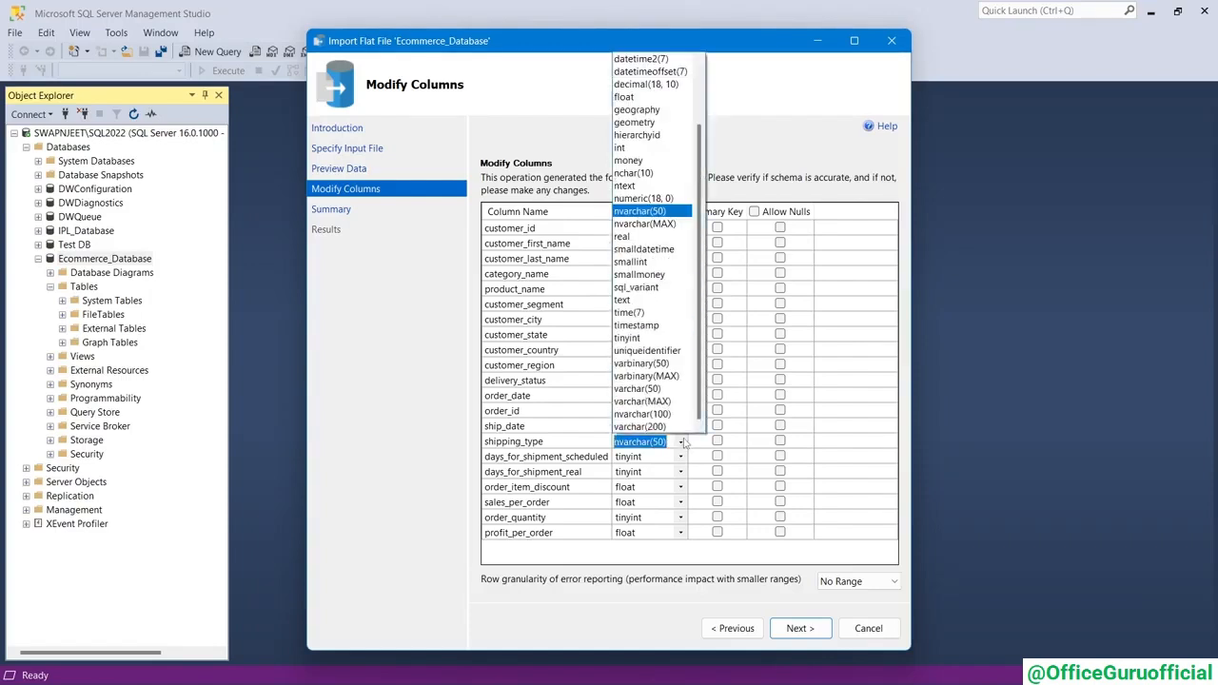
click(638, 389)
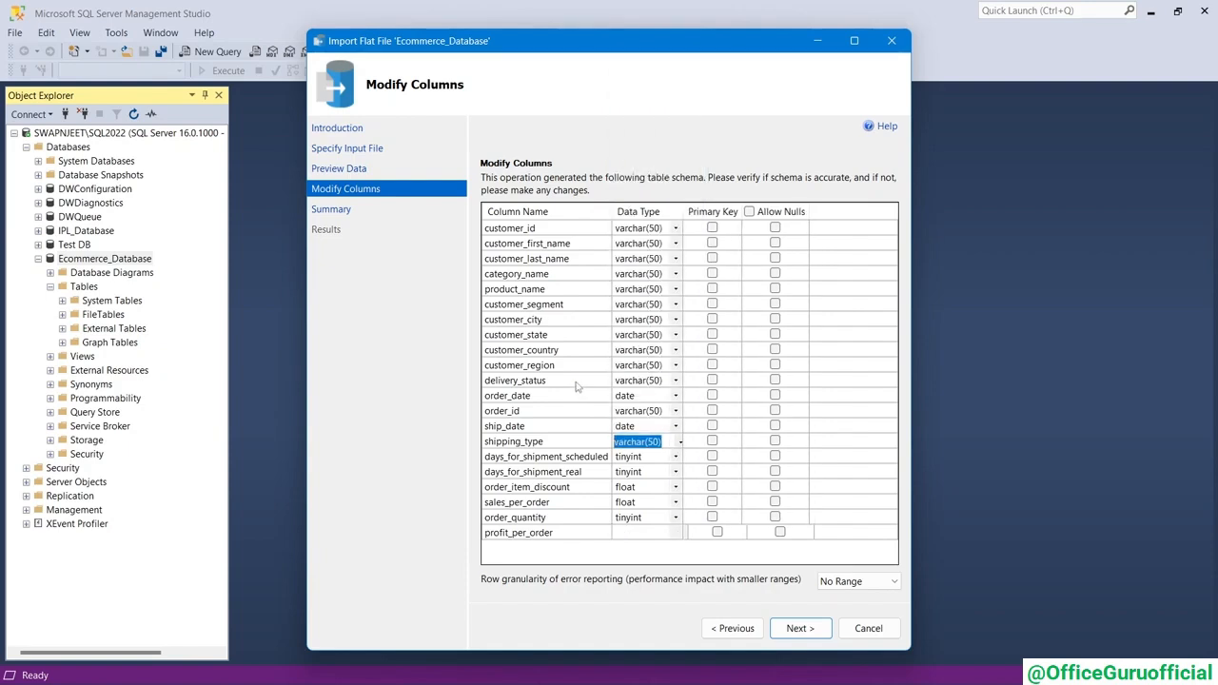
click(577, 382)
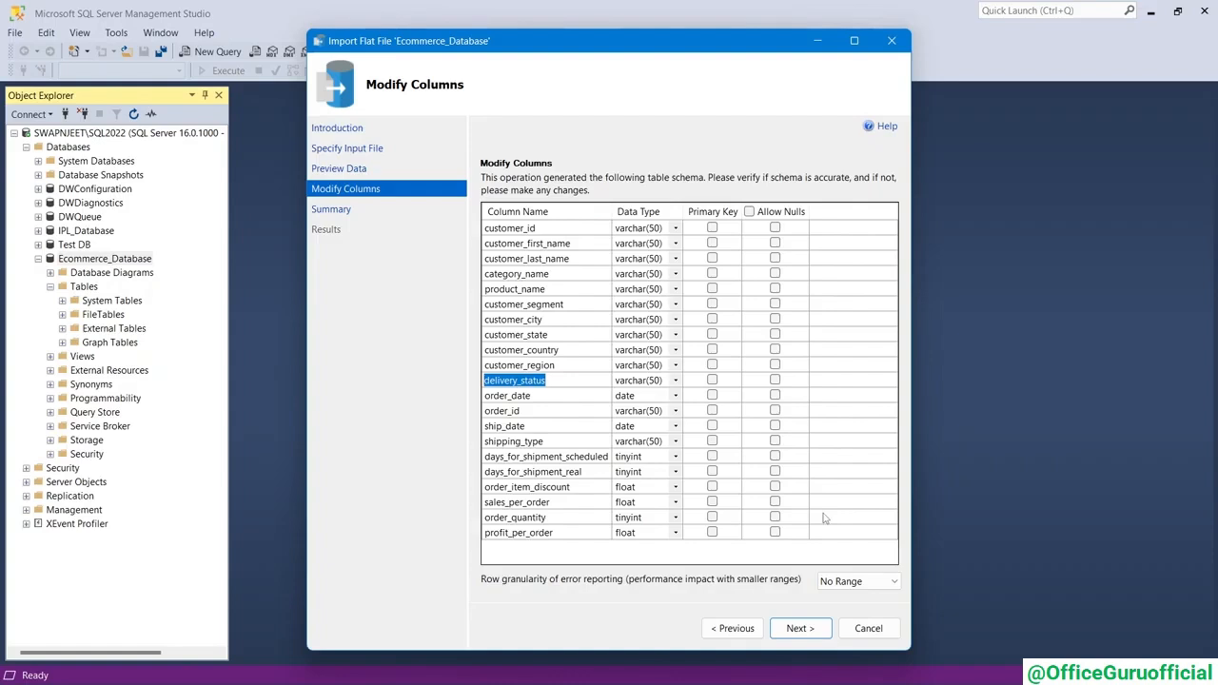
- Try to import the ecommerce_data file with these column types and read the details of the Insert Data result
click(807, 626)
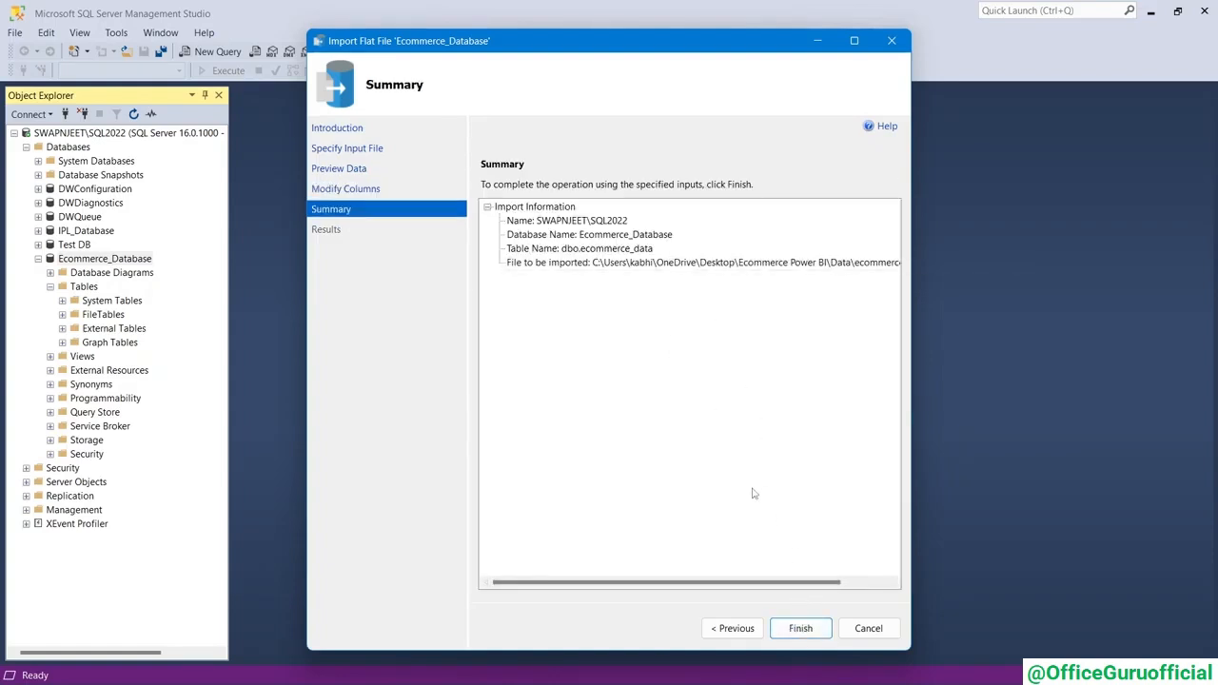
click(790, 623)
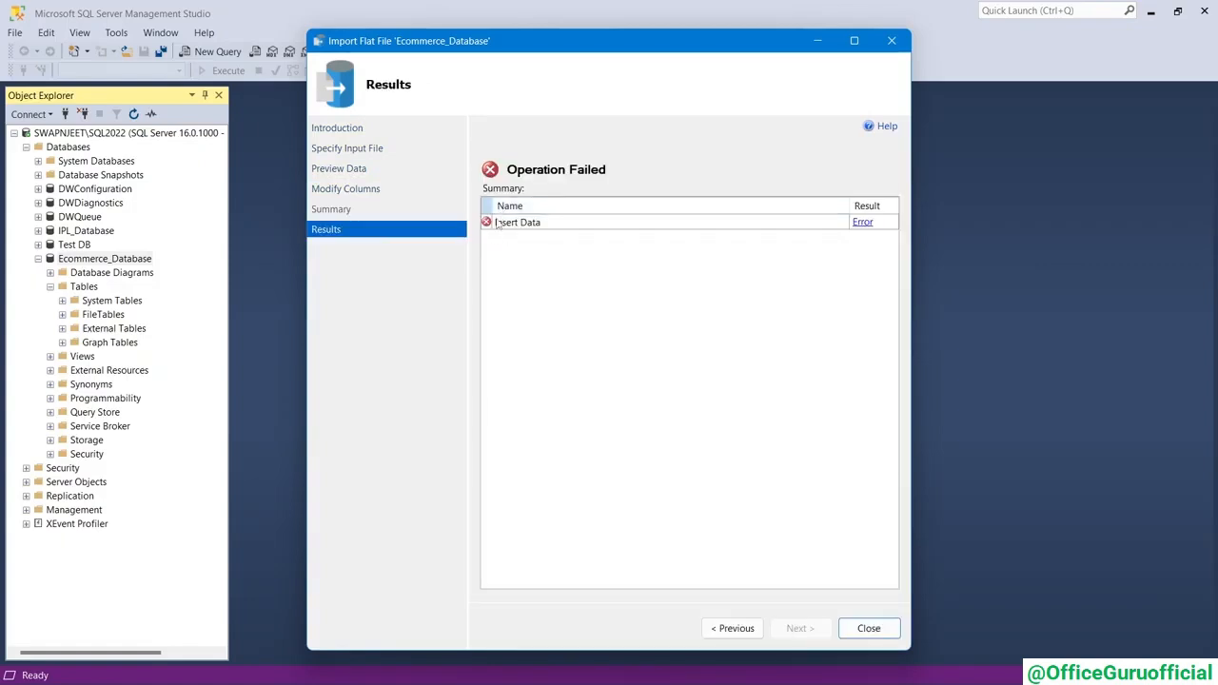
click(863, 223)
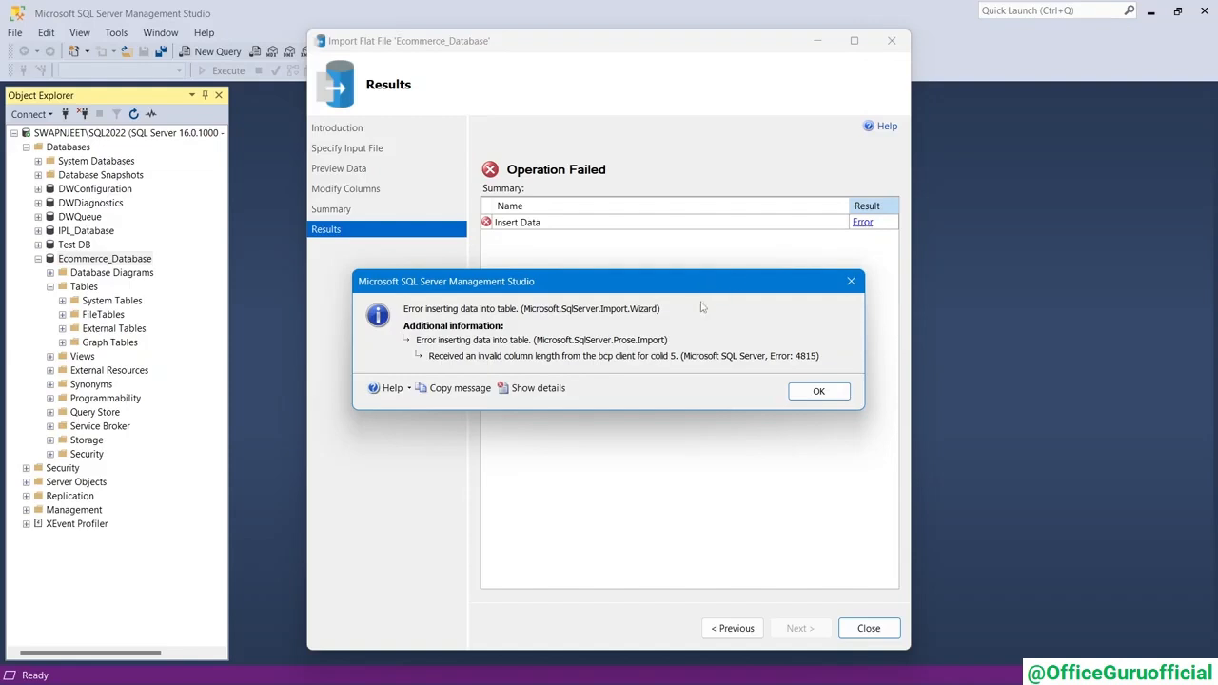
drag(668, 281, 678, 261)
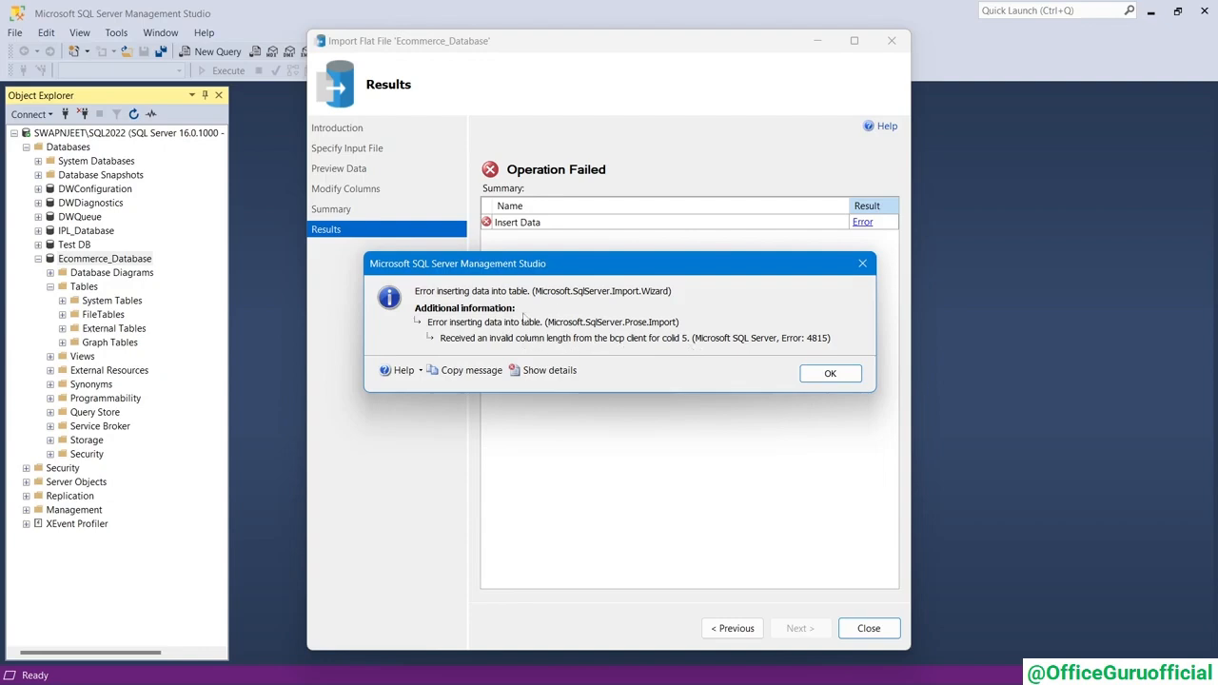
click(817, 376)
- Return to the column definitions and set the data type of product_name to varchar(200)
click(737, 628)
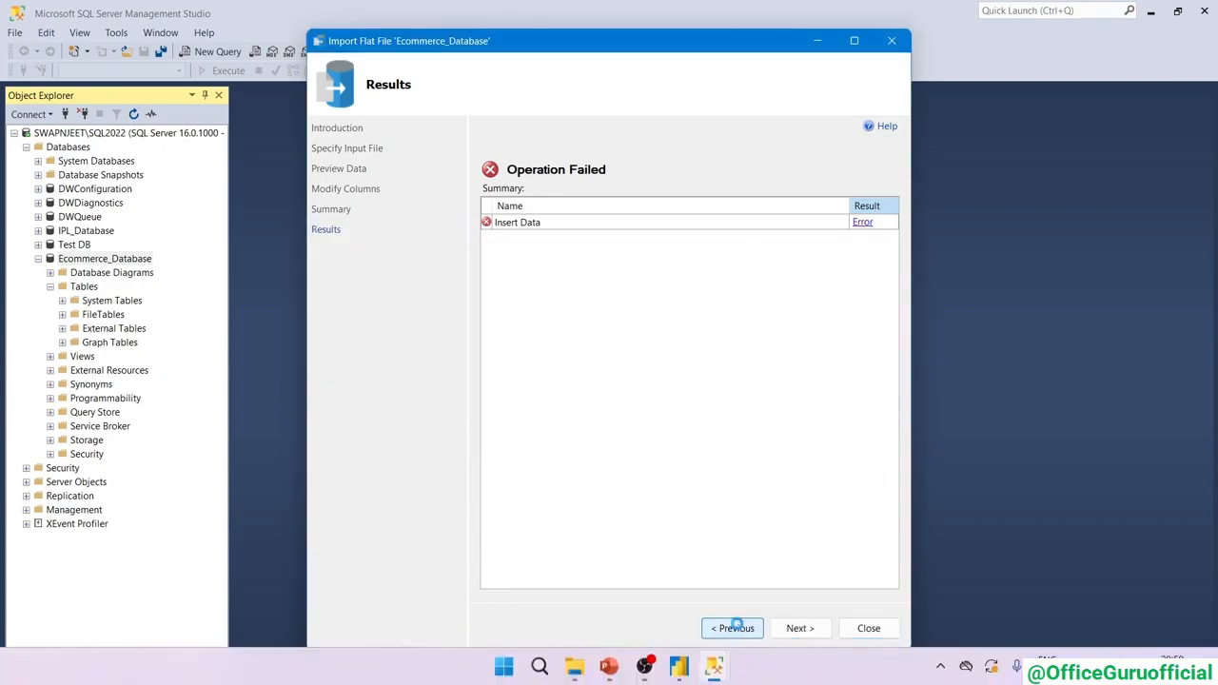
click(736, 629)
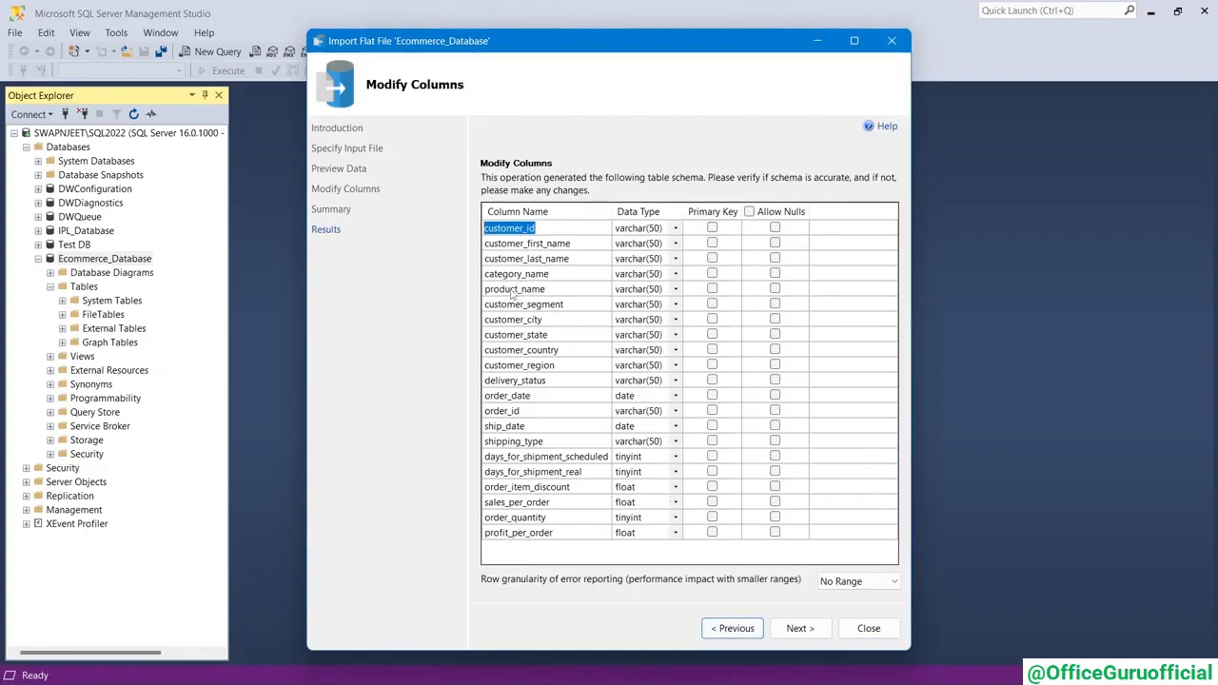
click(514, 290)
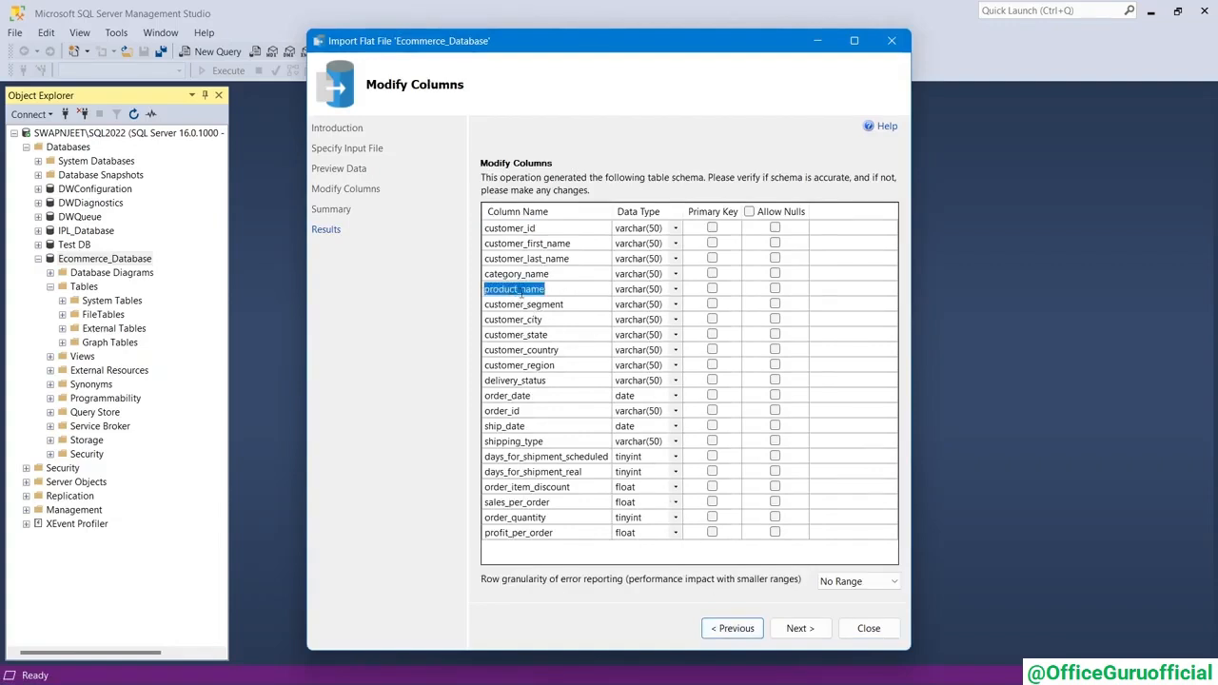
click(651, 289)
click(656, 290)
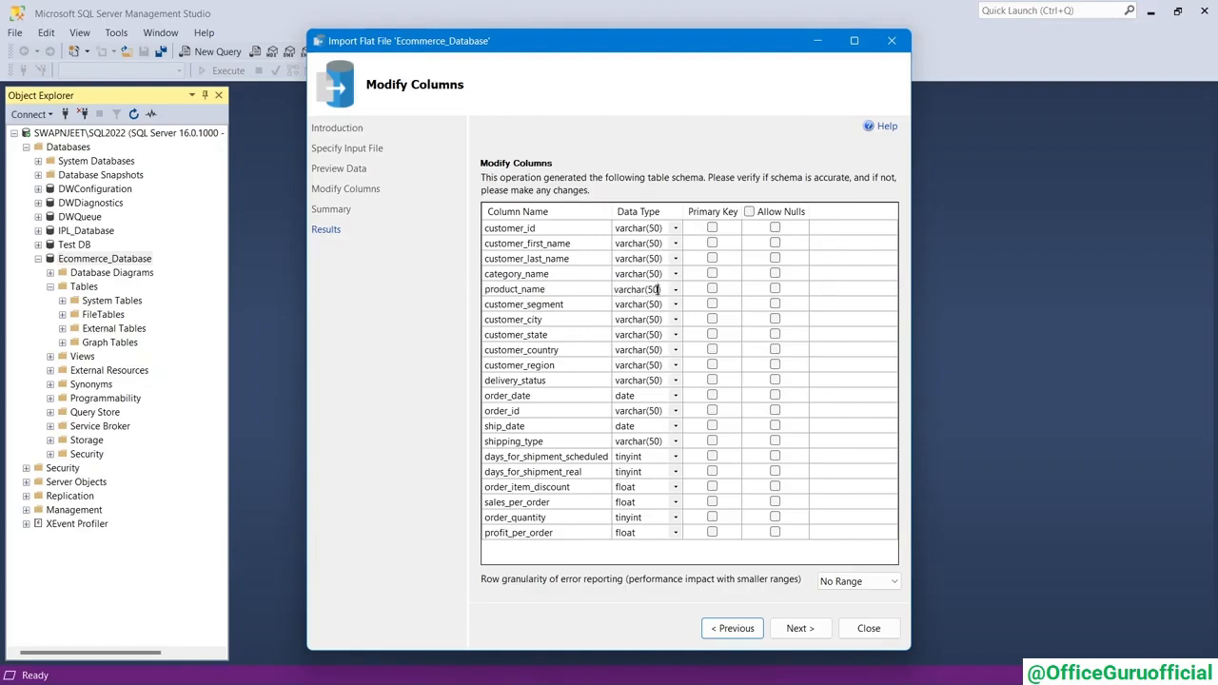
text(200)
click(826, 277)
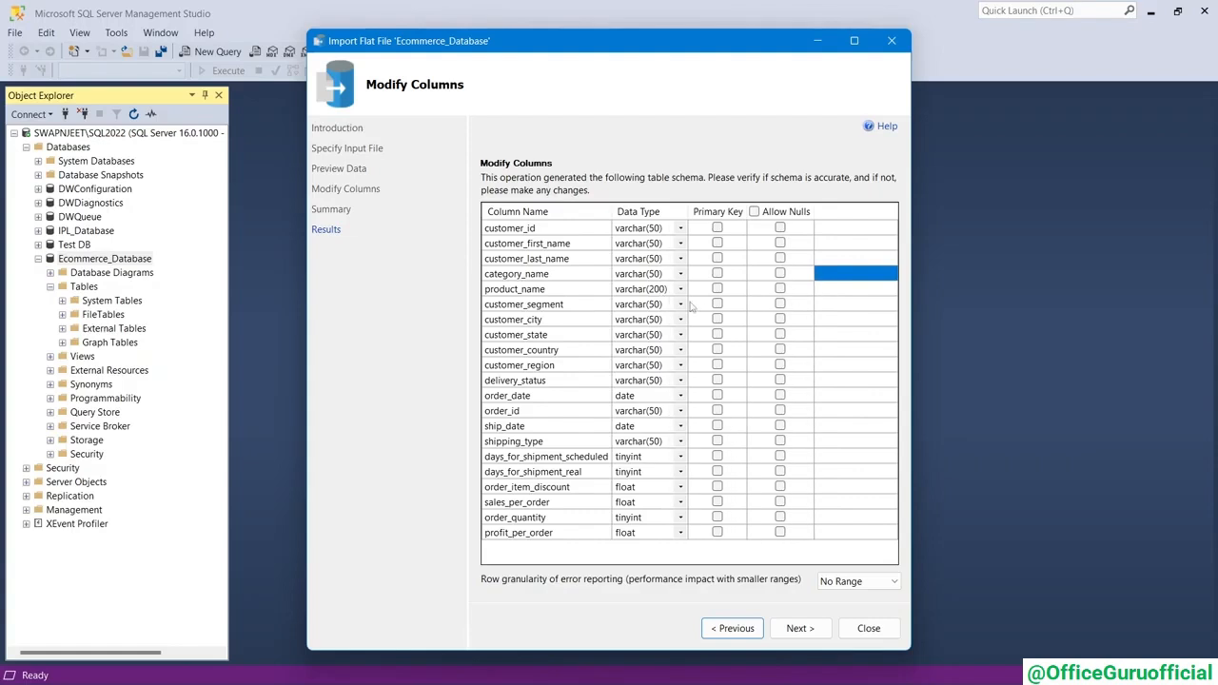
click(652, 289)
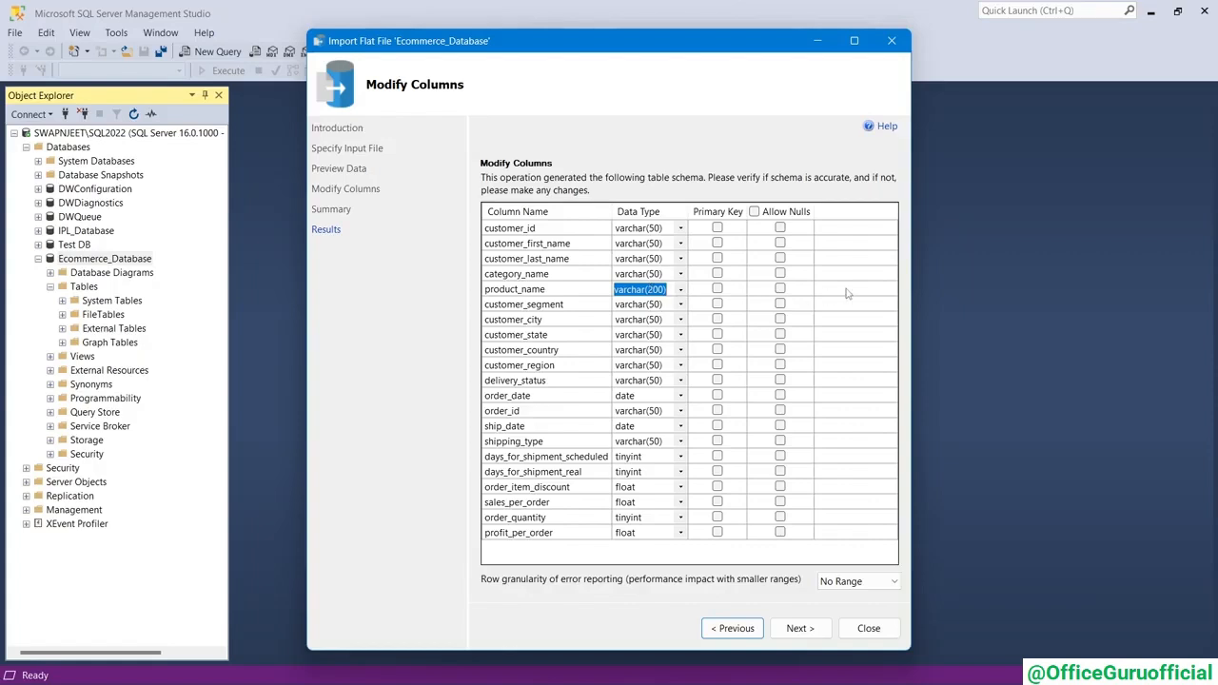
key(Return)
- Run the ecommerce_data import again and close the import wizard
click(798, 628)
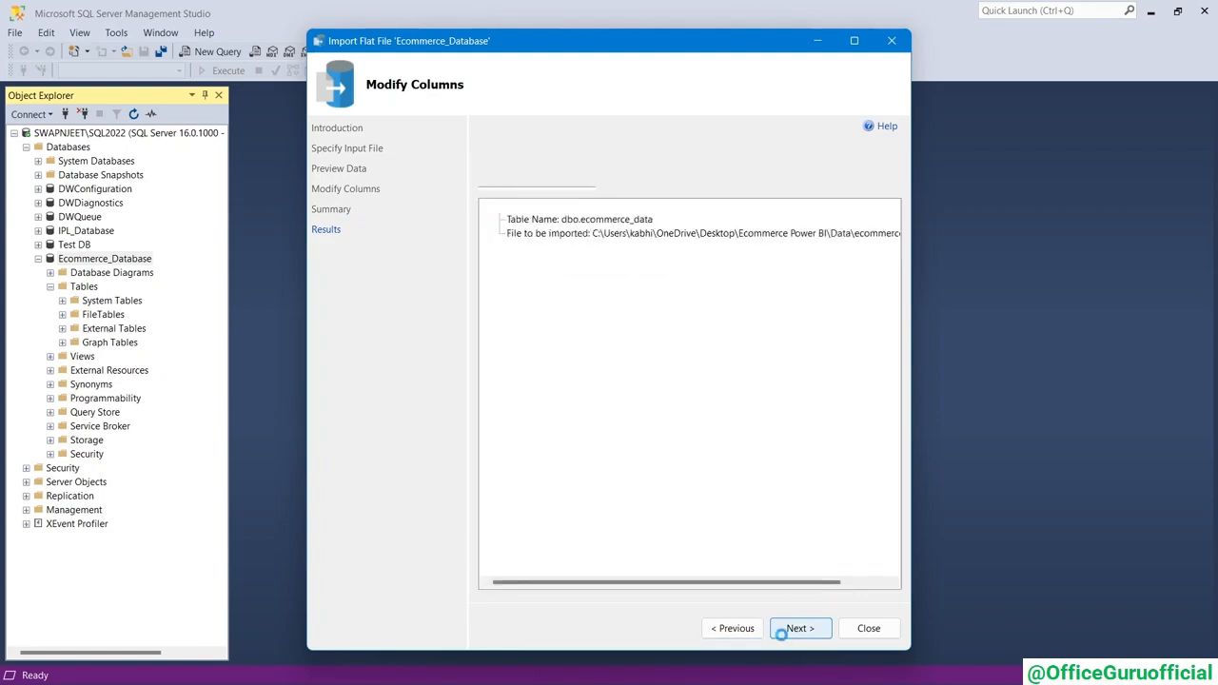
click(799, 627)
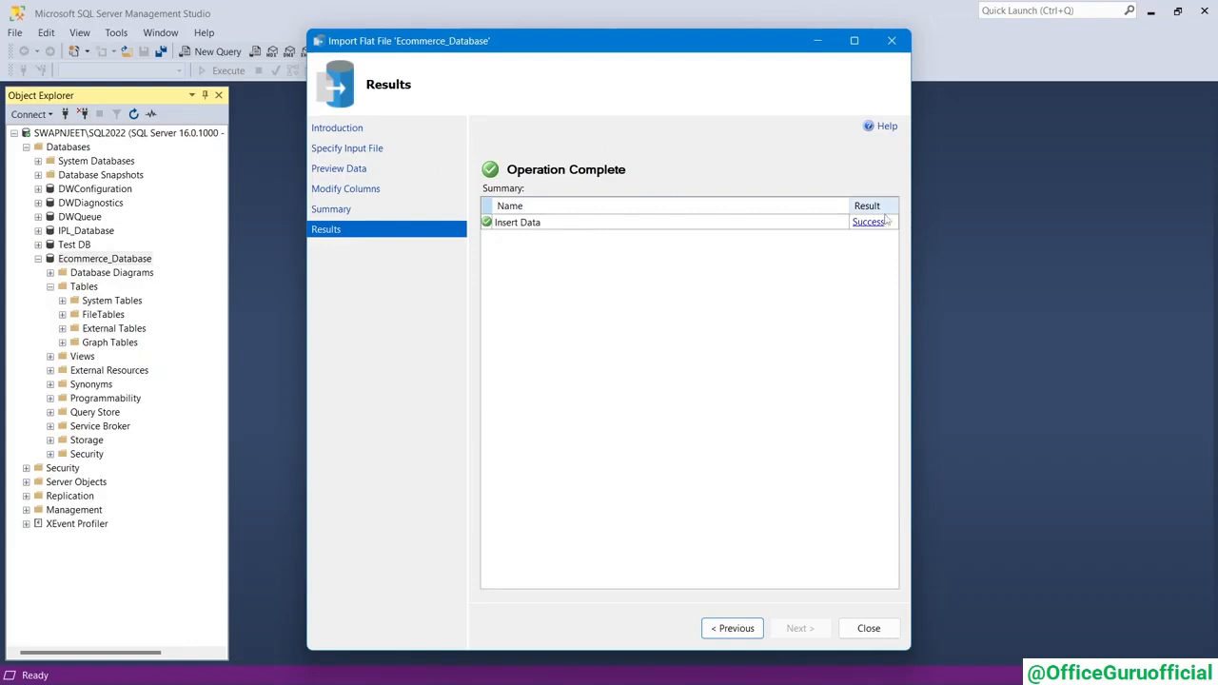
click(870, 628)
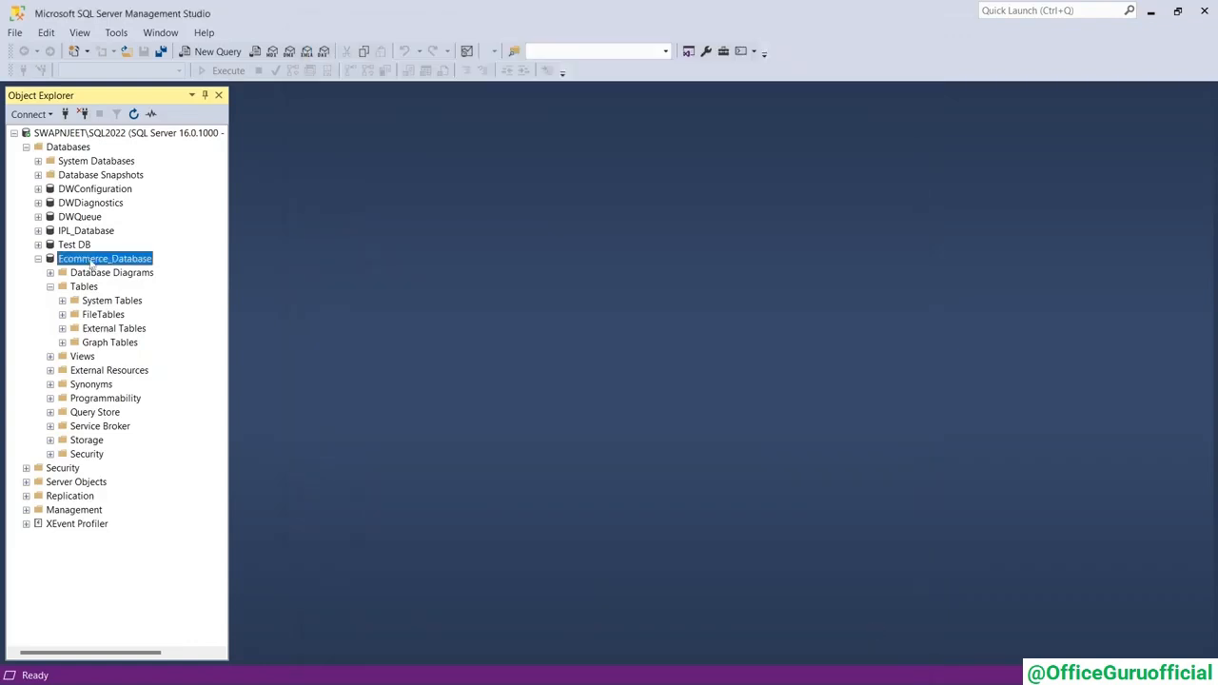
- Refresh Ecommerce_Database and expand its tables to select dbo.ecommerce_data
right_click(92, 266)
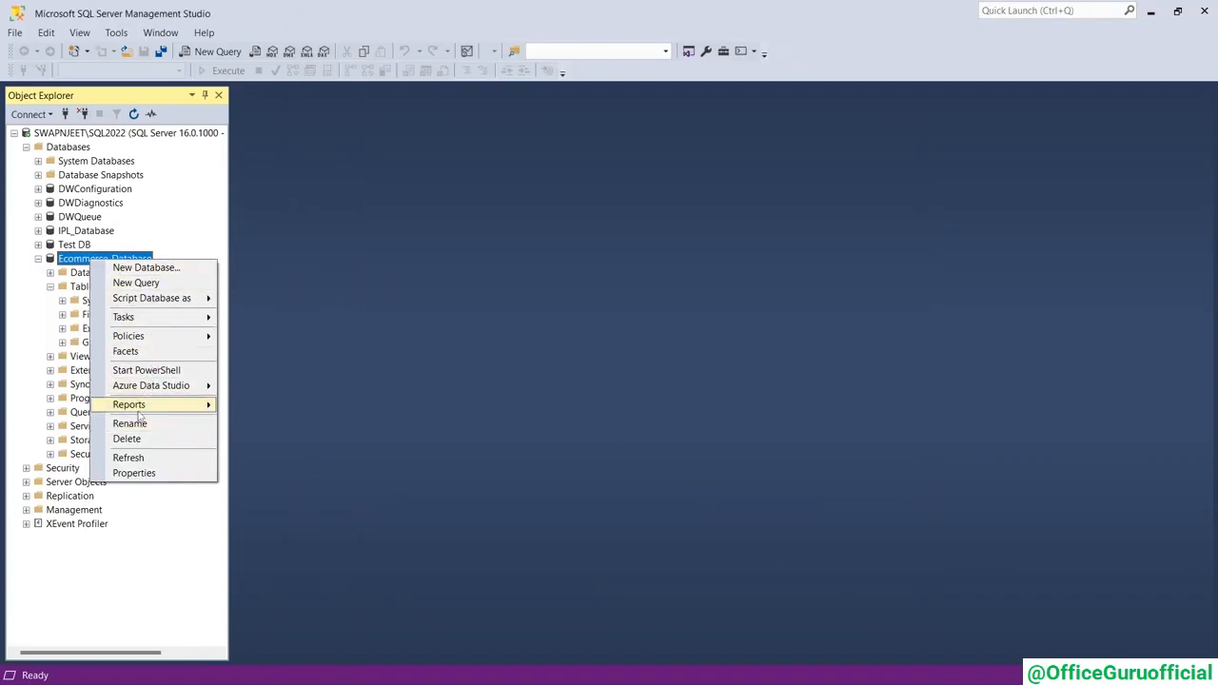
click(143, 458)
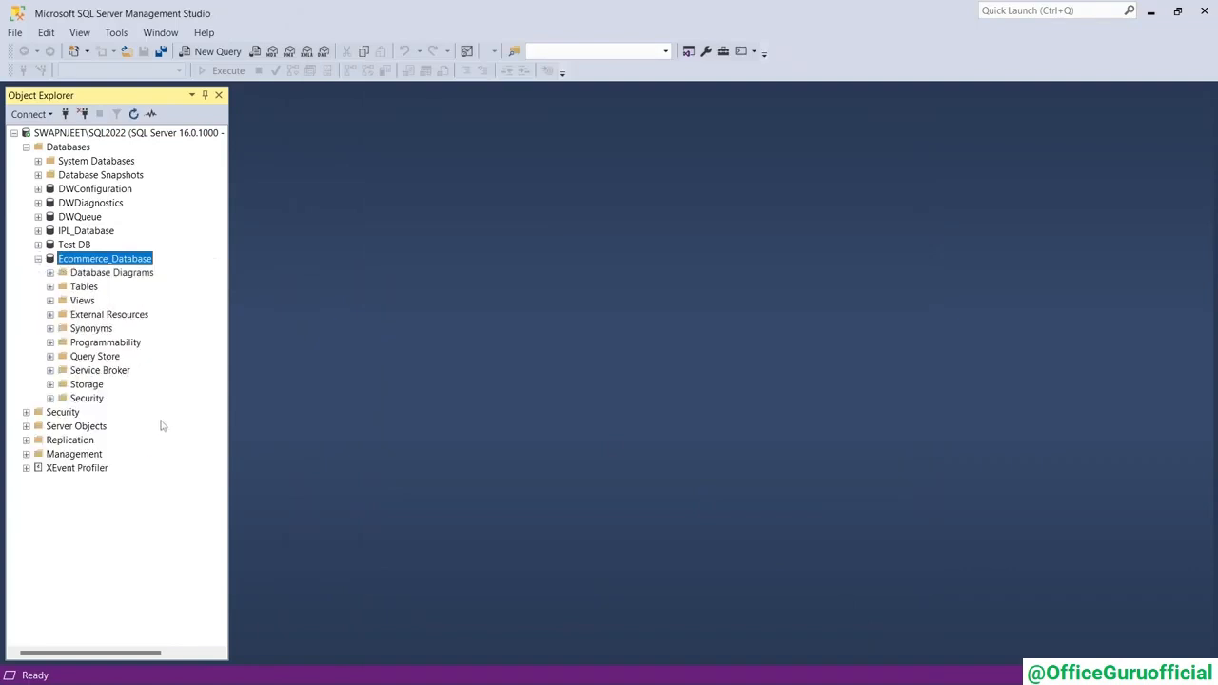
click(51, 287)
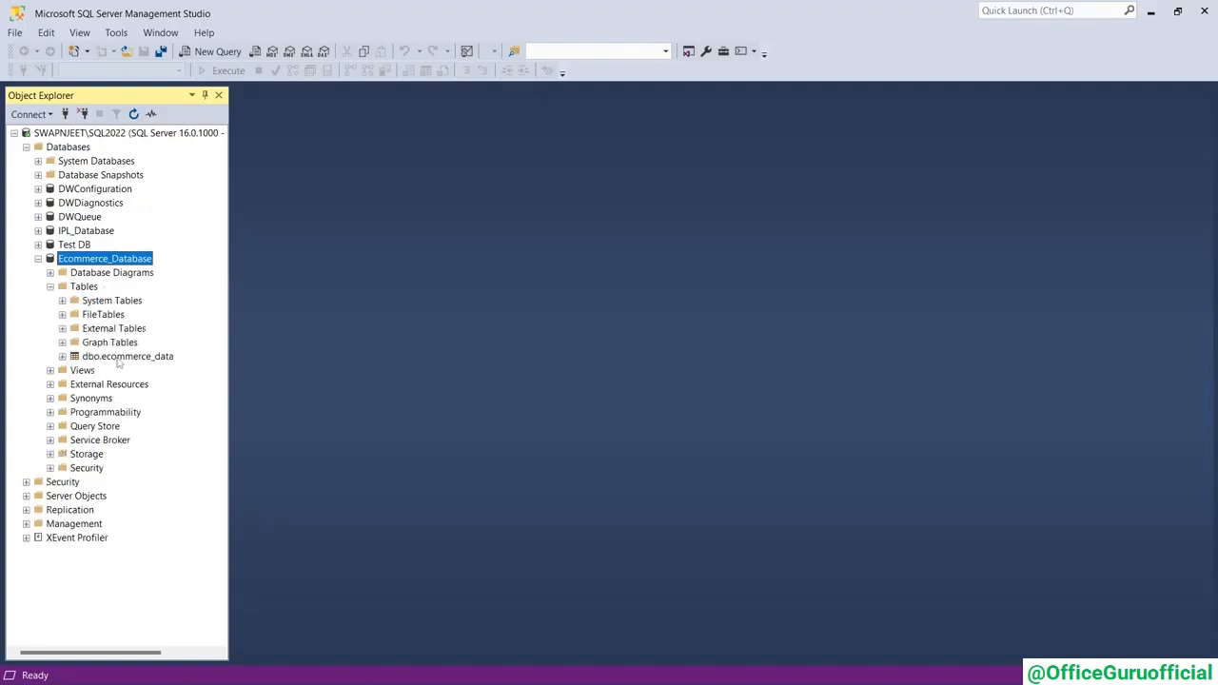
click(118, 360)
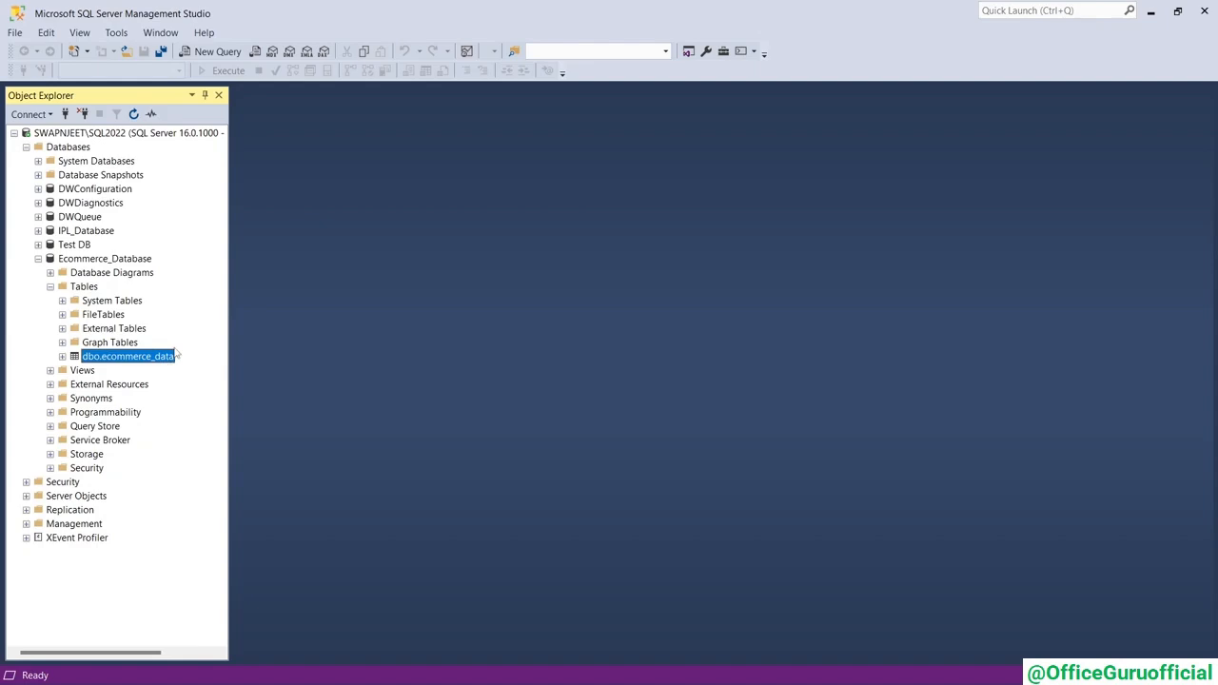
- Start a flat file import into Ecommerce_Database from us_state_long_lat_codes.csv and proceed to its column definitions
right_click(76, 260)
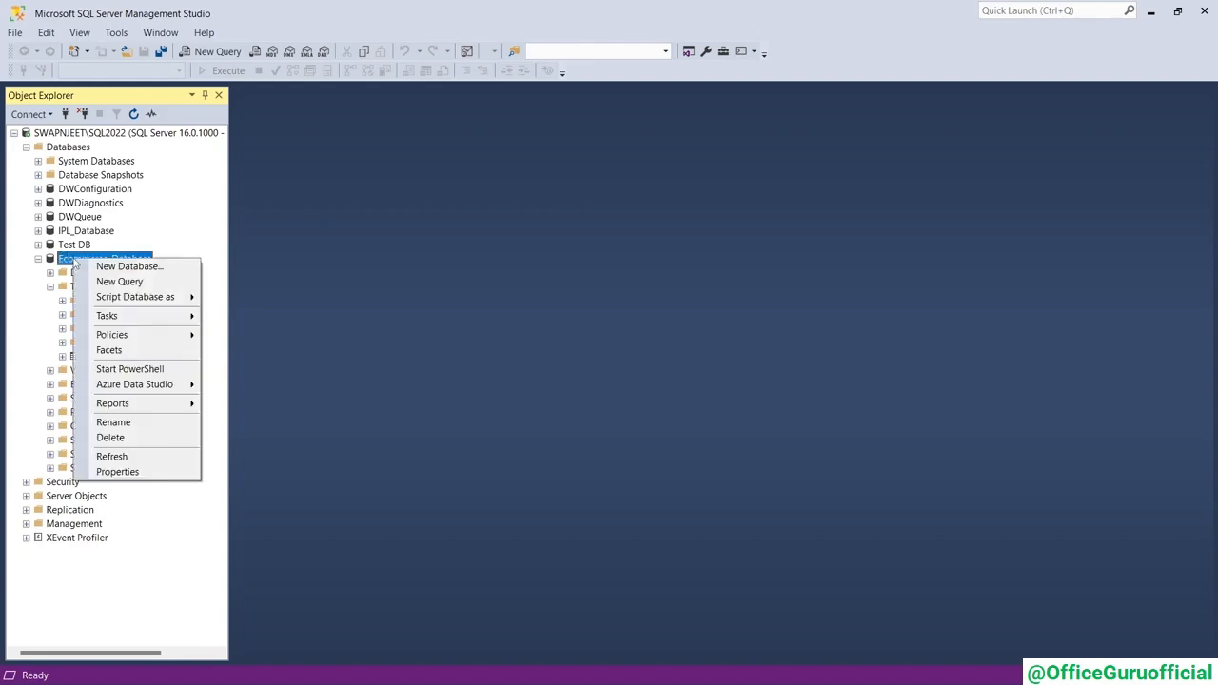
mouse_move(139, 319)
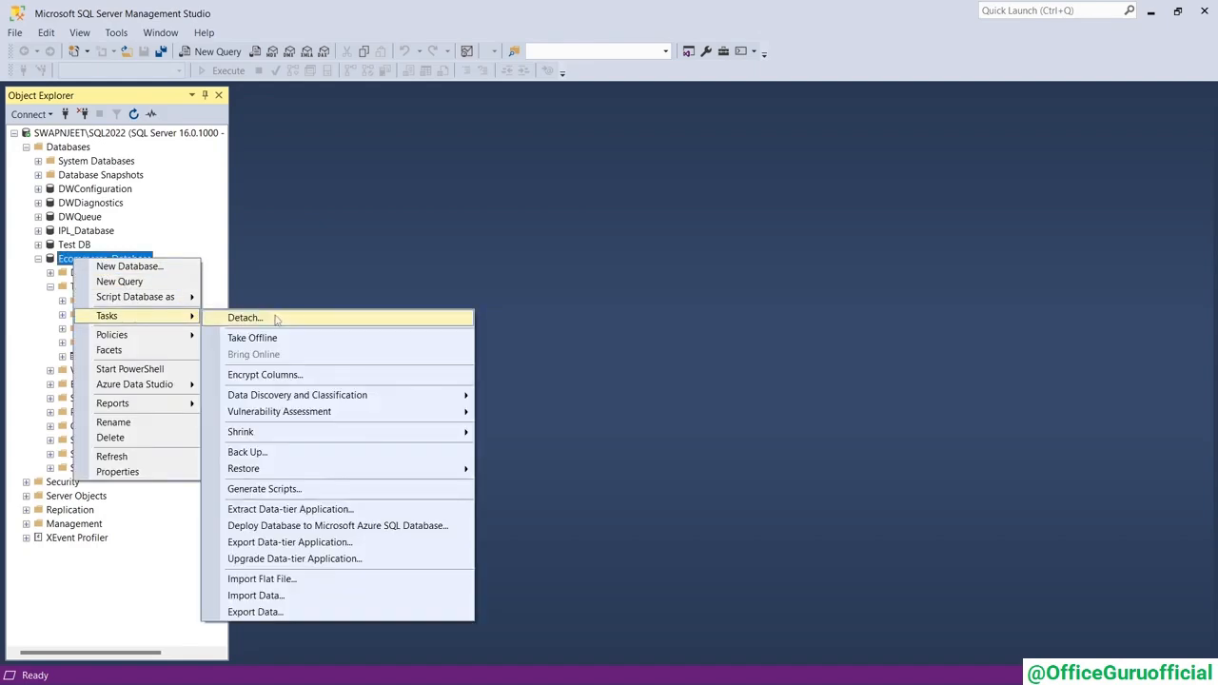
click(248, 580)
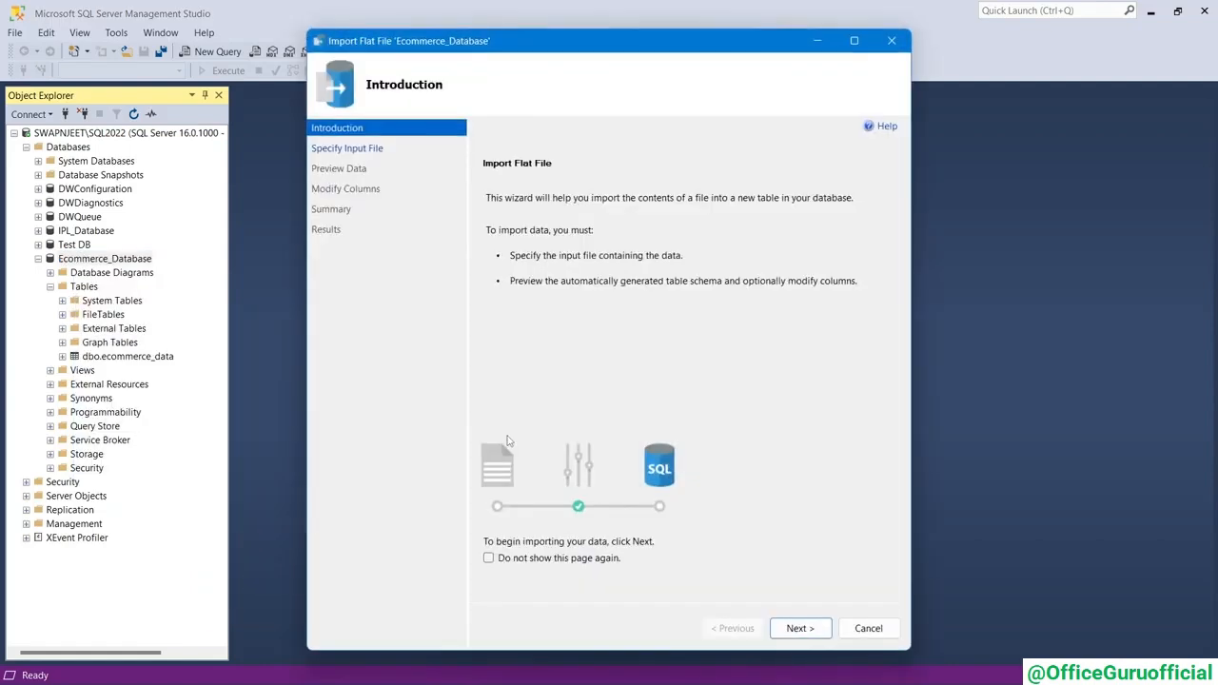
click(798, 629)
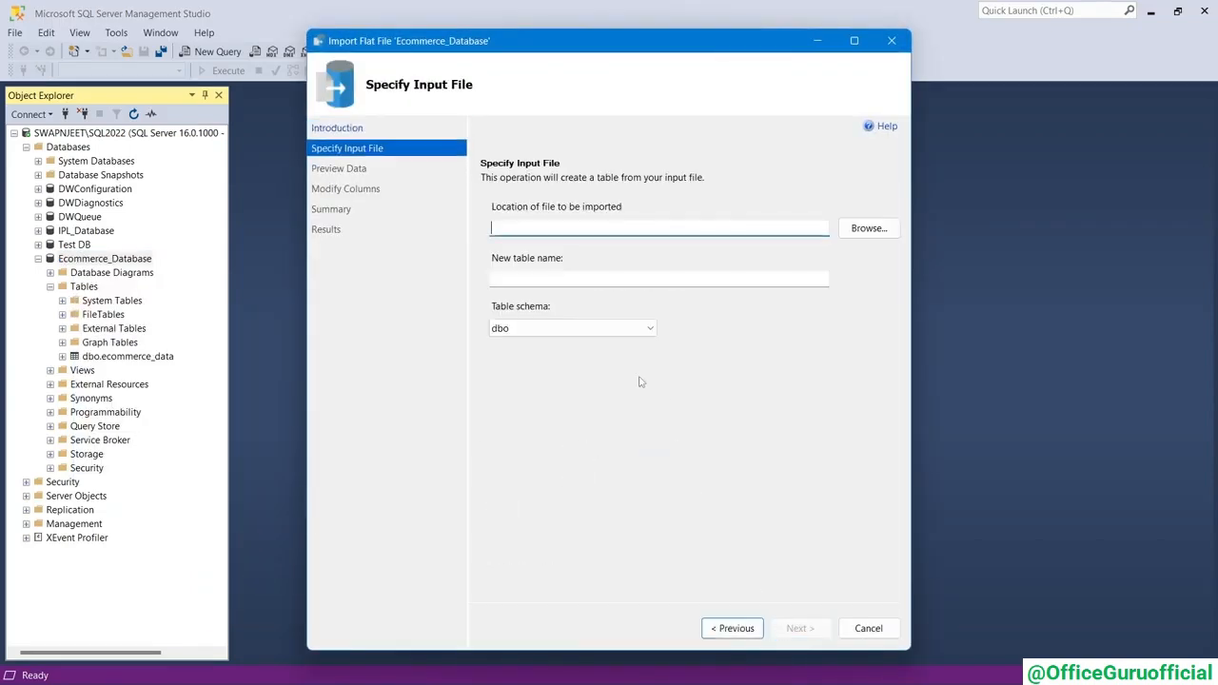
click(868, 229)
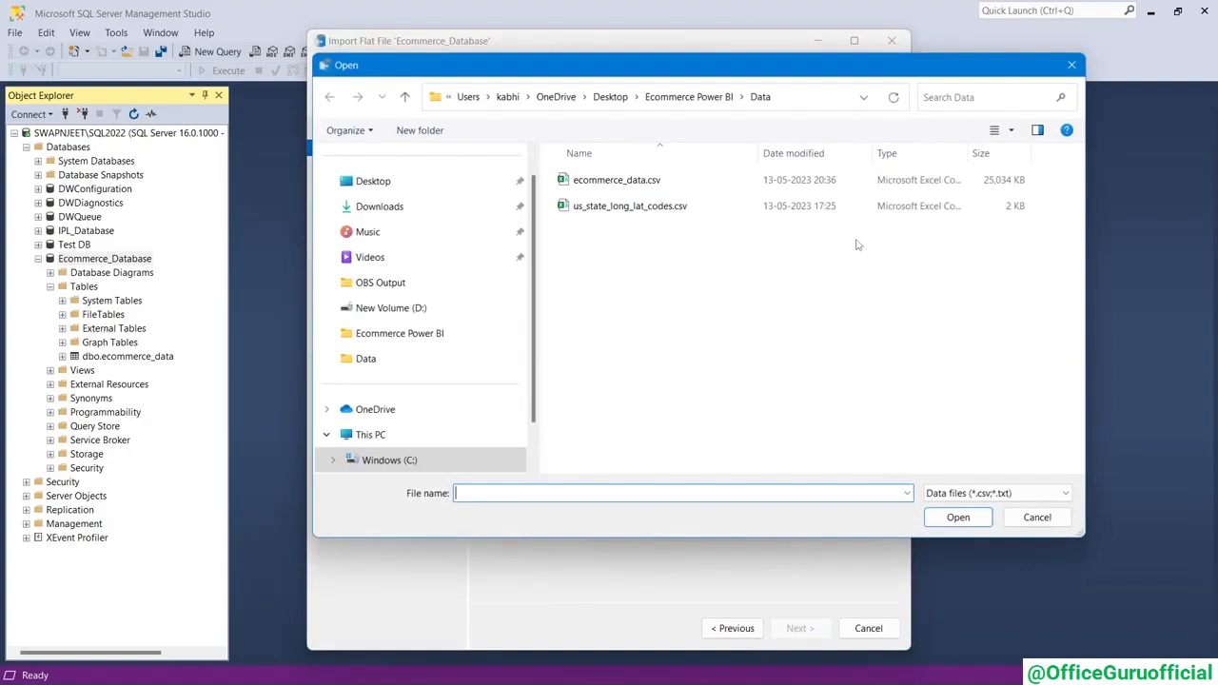
click(586, 211)
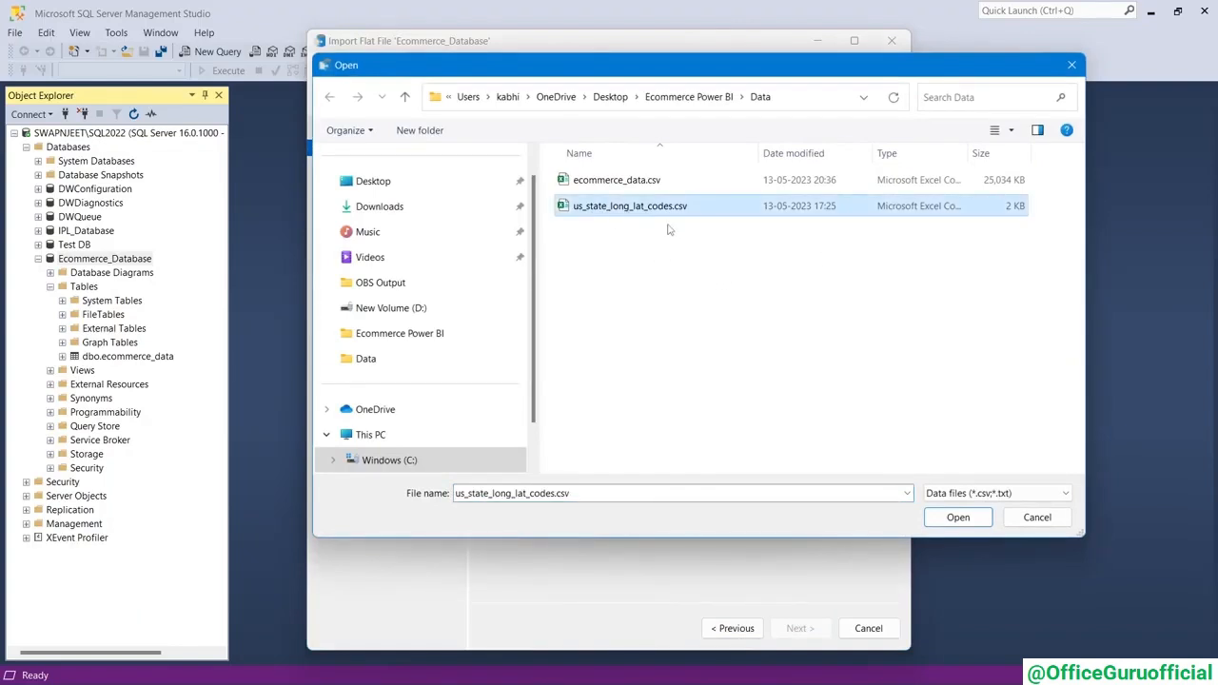
click(969, 517)
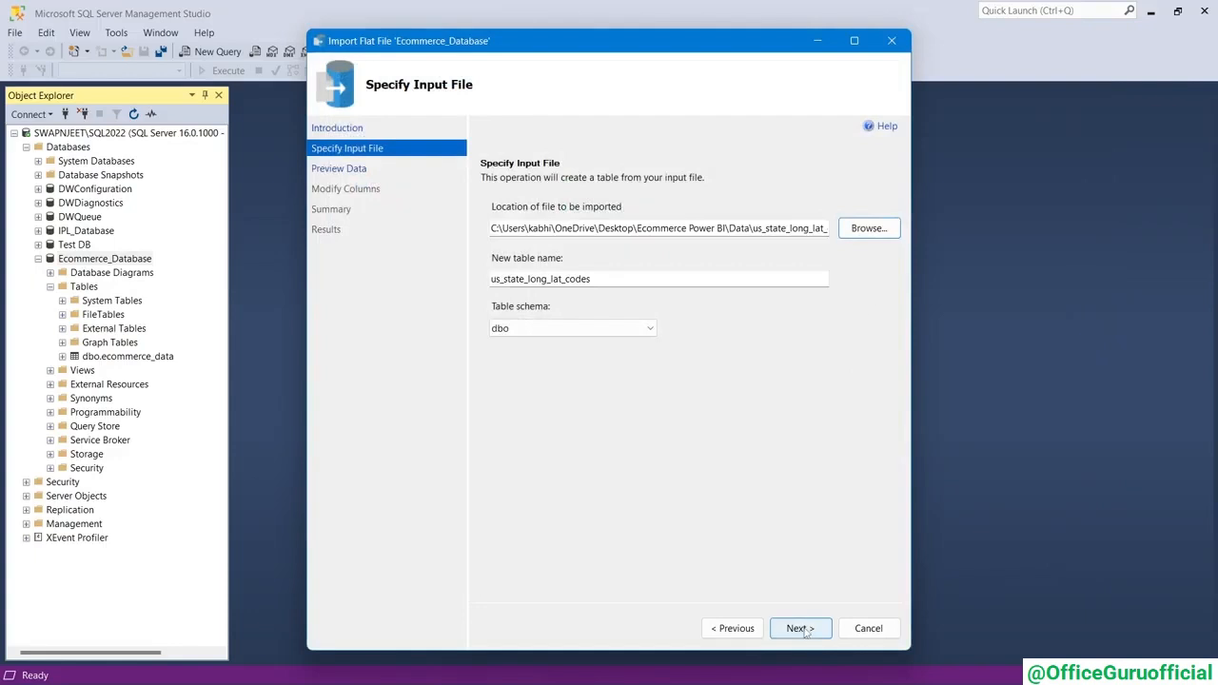
click(806, 629)
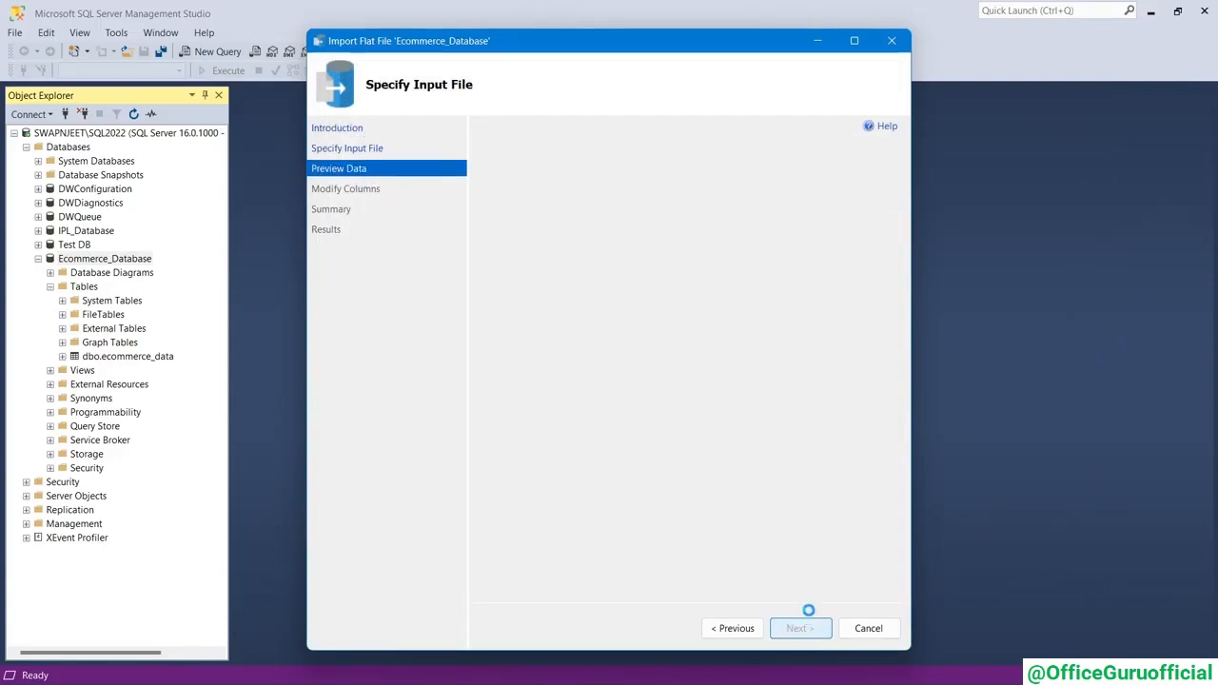
click(796, 630)
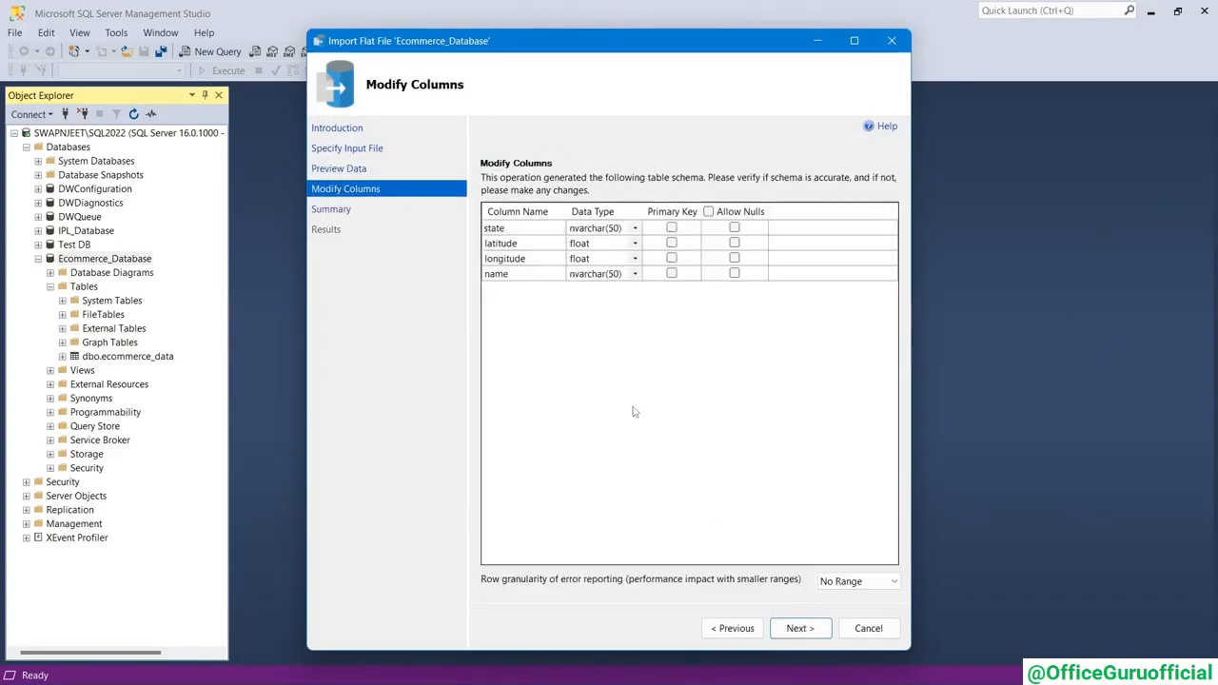
- Set the data type of the state column to varchar(50)
click(635, 229)
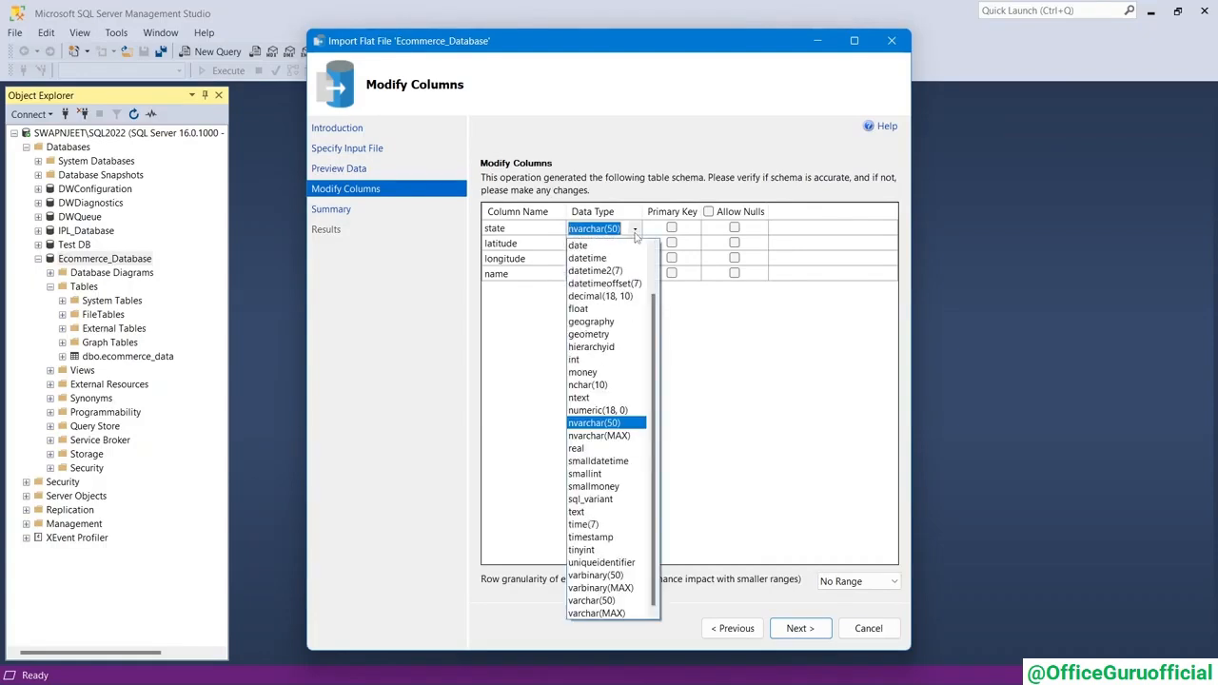
click(617, 577)
click(635, 228)
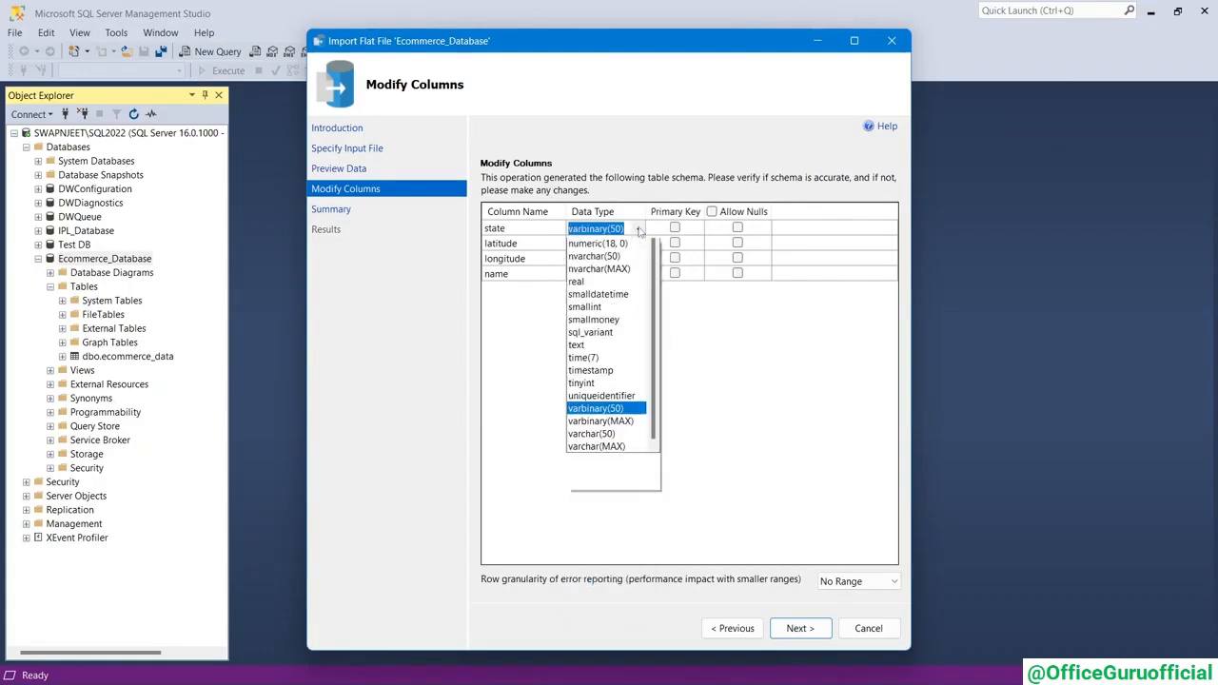
click(594, 601)
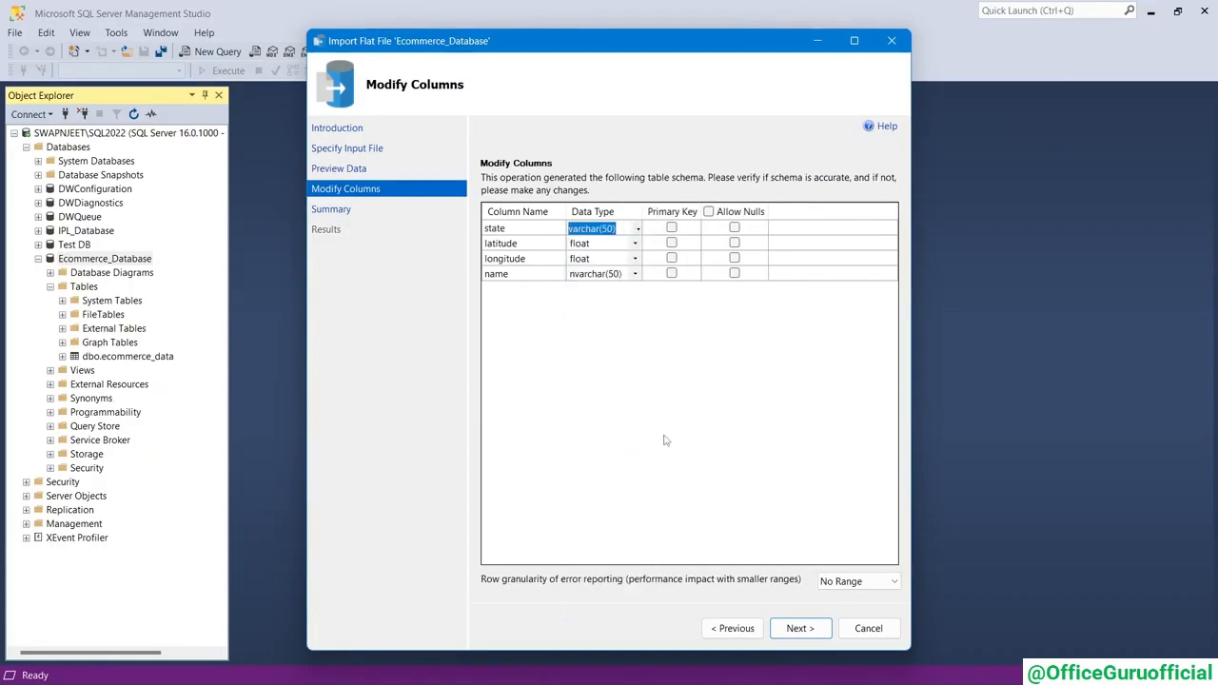
- Set the data type of the name column to varchar(50), run the us_state_long_lat_codes import and close the wizard
click(634, 274)
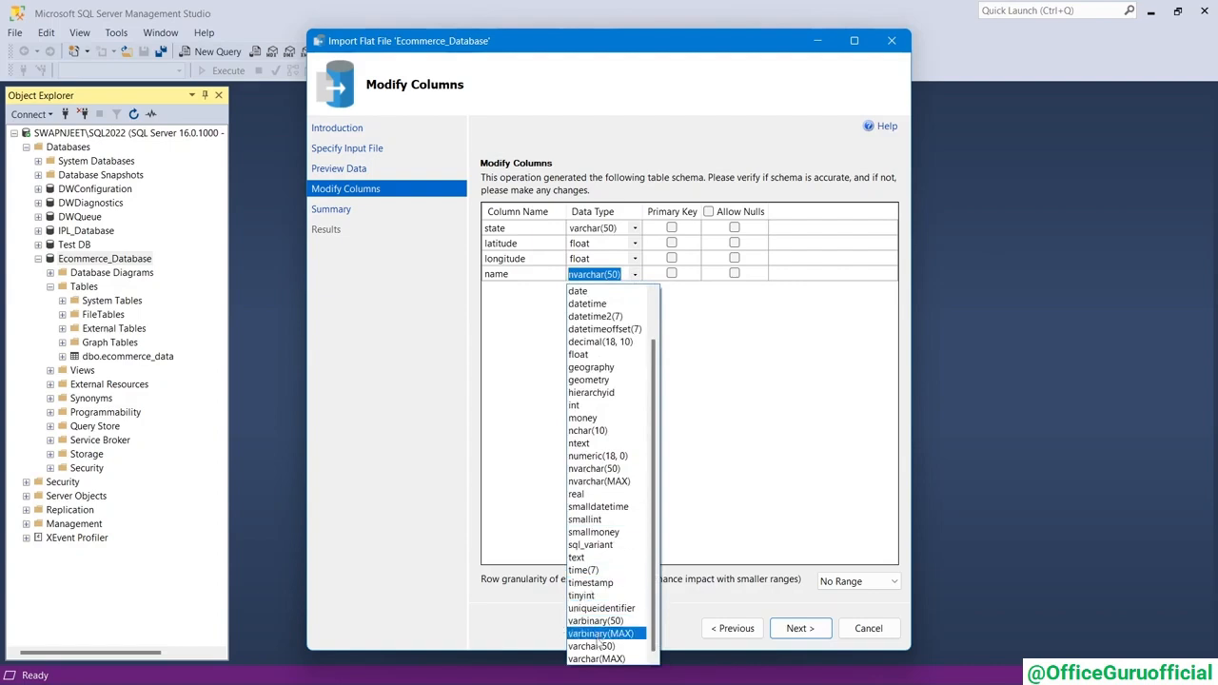
click(595, 626)
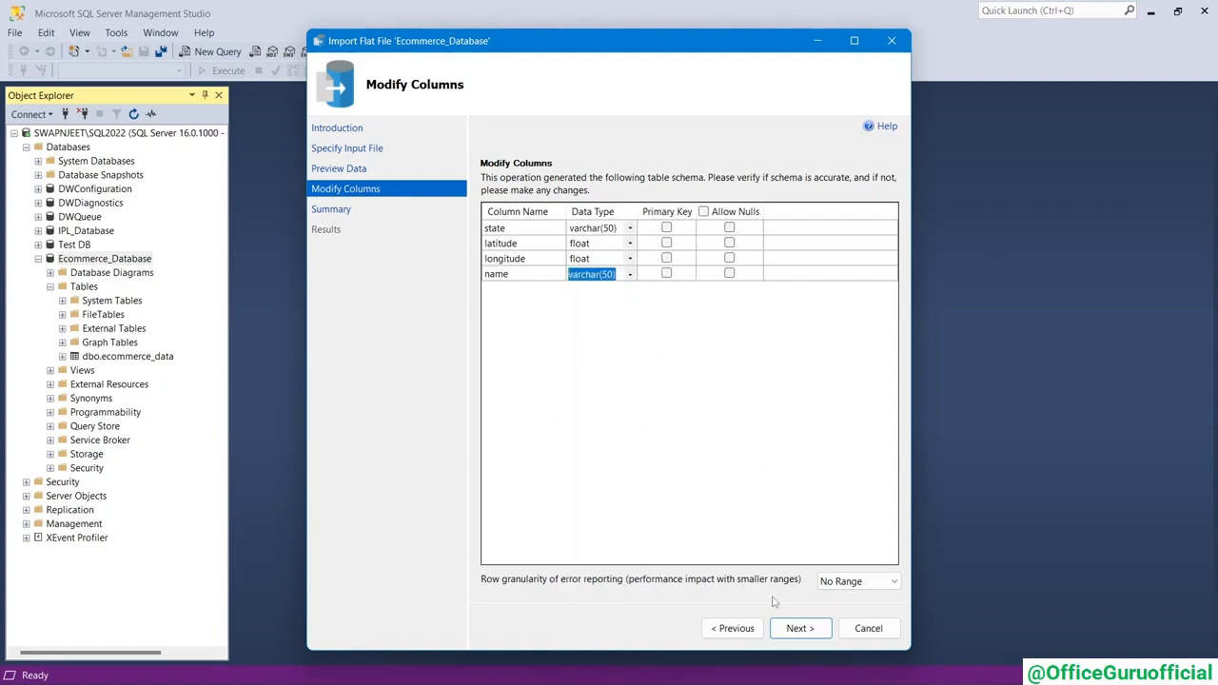
click(797, 630)
click(802, 636)
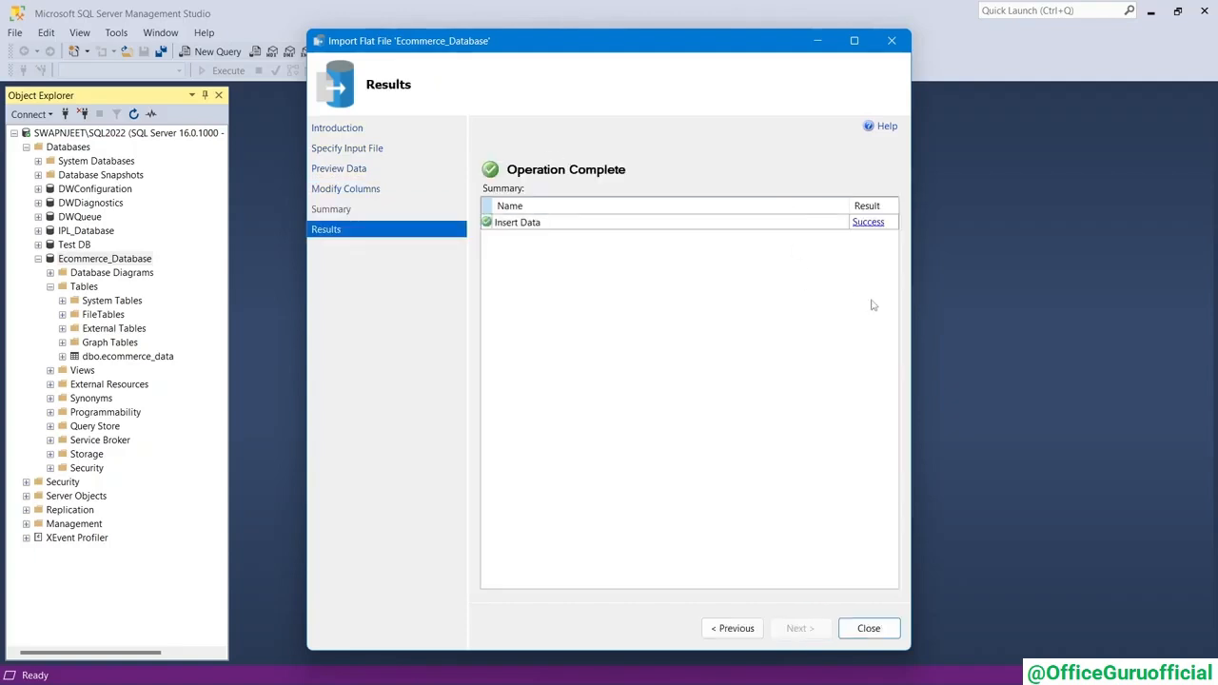
click(847, 634)
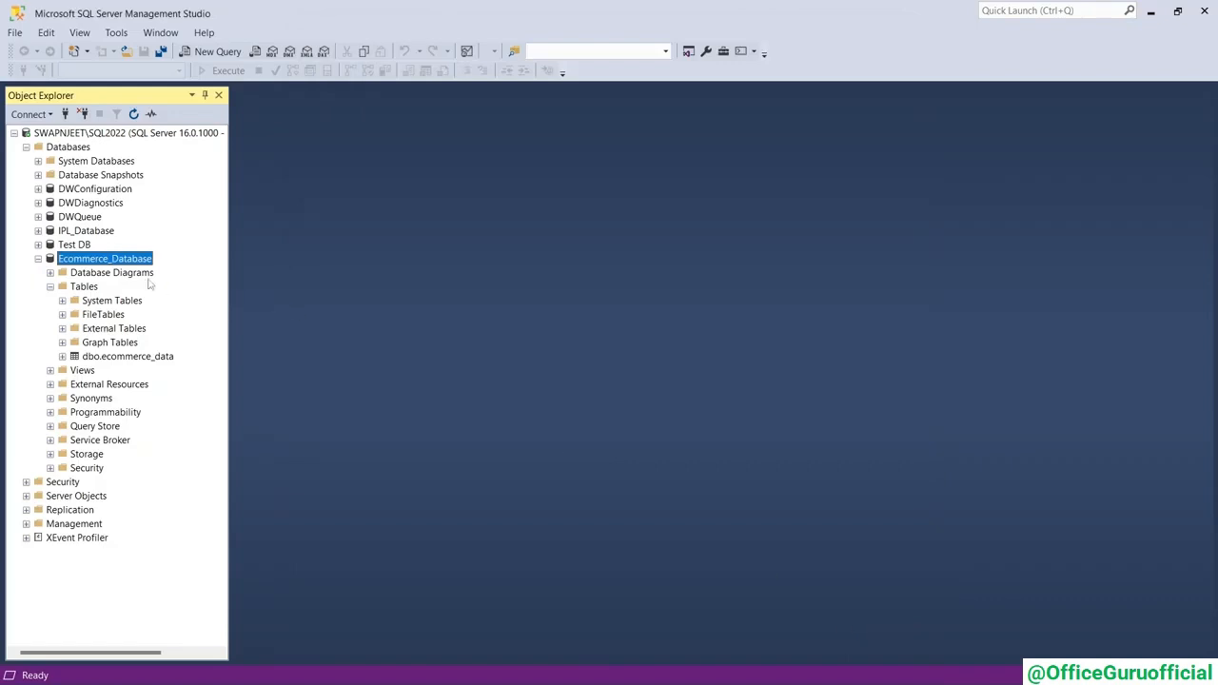
- Refresh Ecommerce_Database and expand its tables to select dbo.us_state_long_lat_codes
right_click(112, 262)
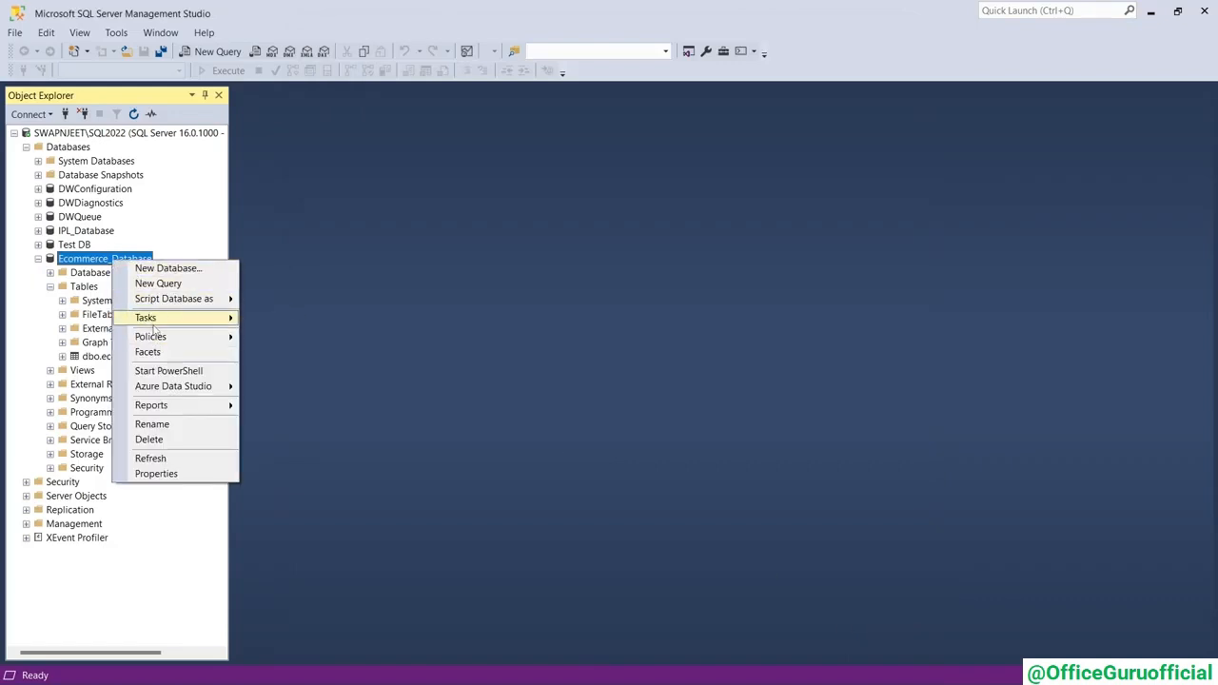
click(151, 458)
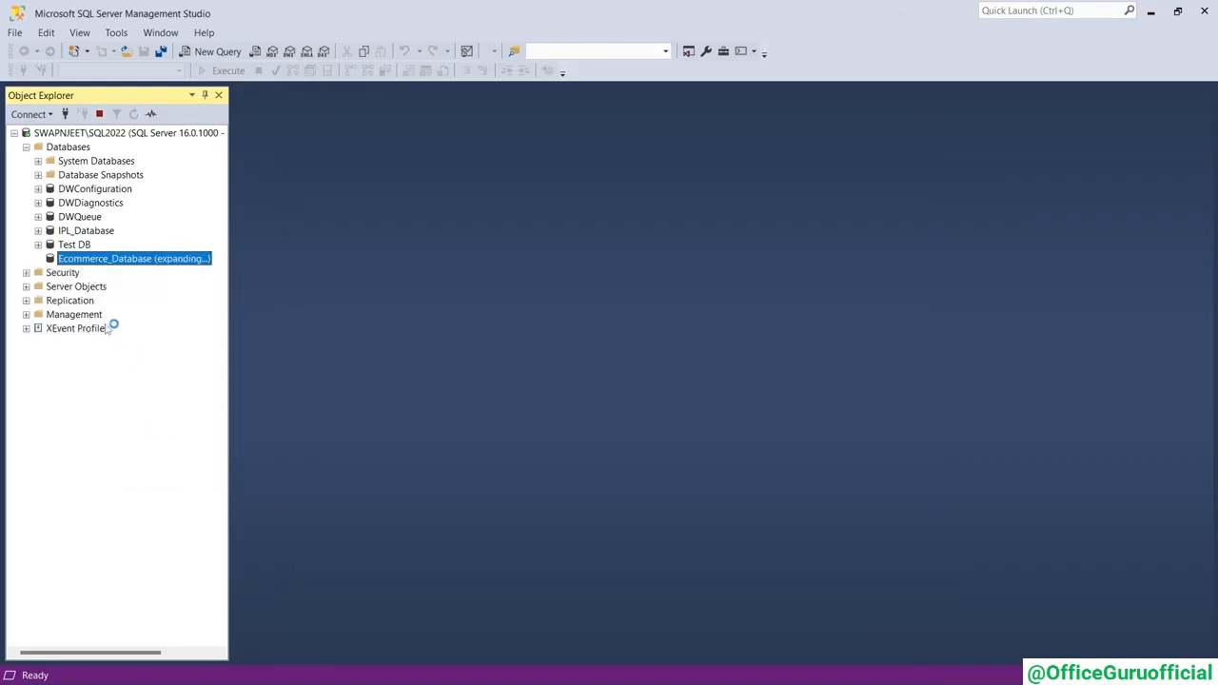
click(50, 288)
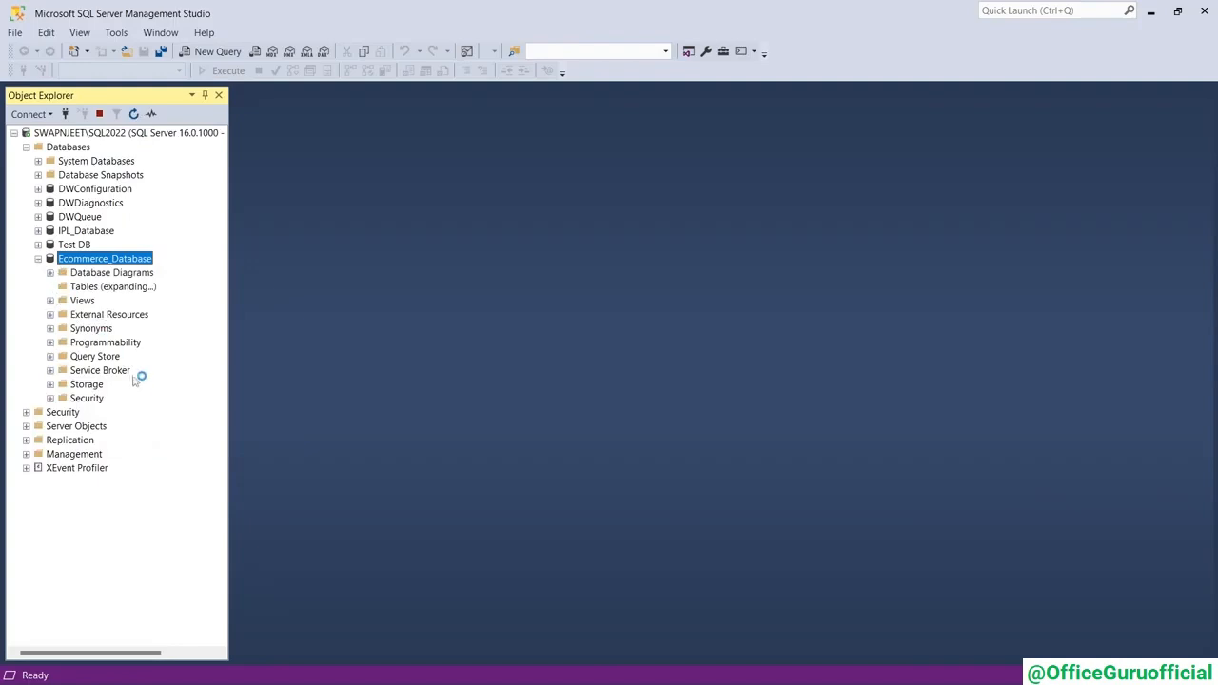
click(95, 358)
click(106, 372)
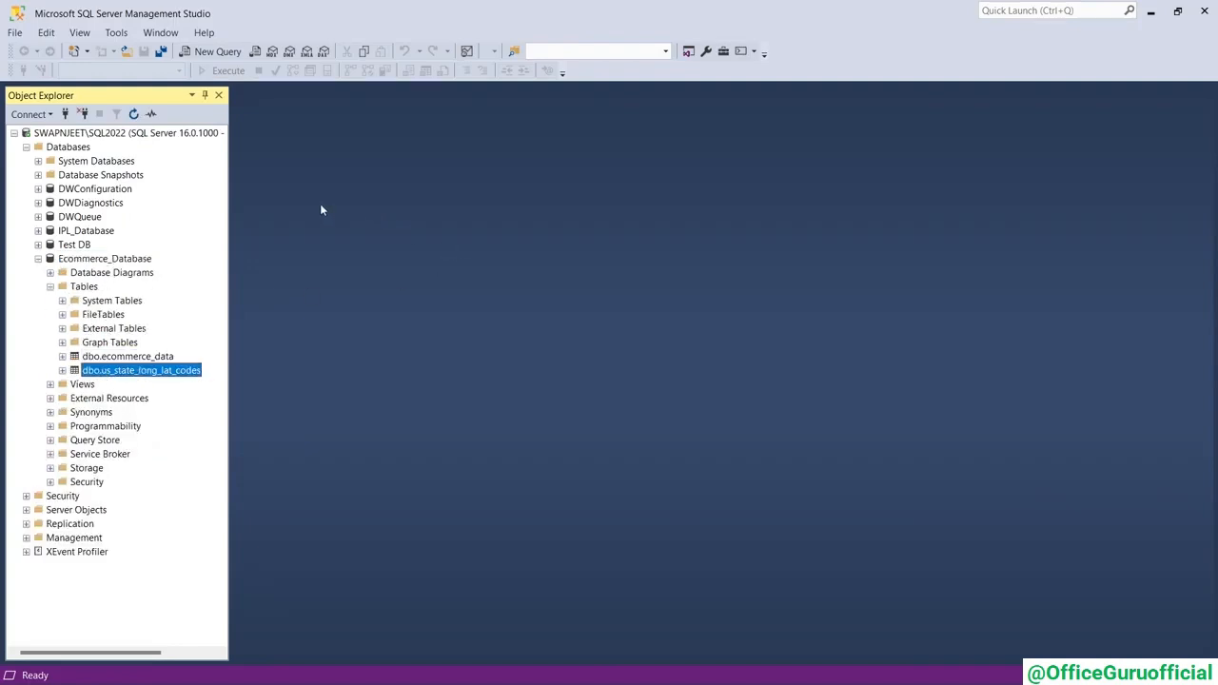
- Open a new query on Ecommerce_Database, run "select * from ecommerce_data" and review the returned rows
click(114, 261)
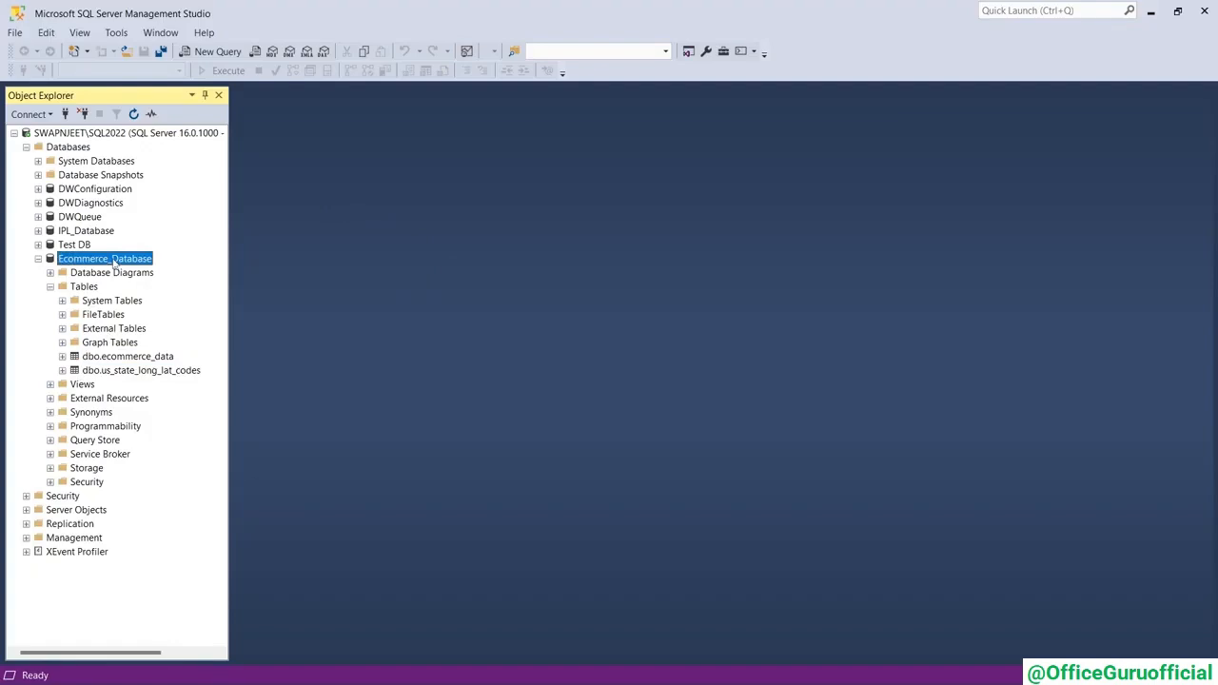
right_click(106, 264)
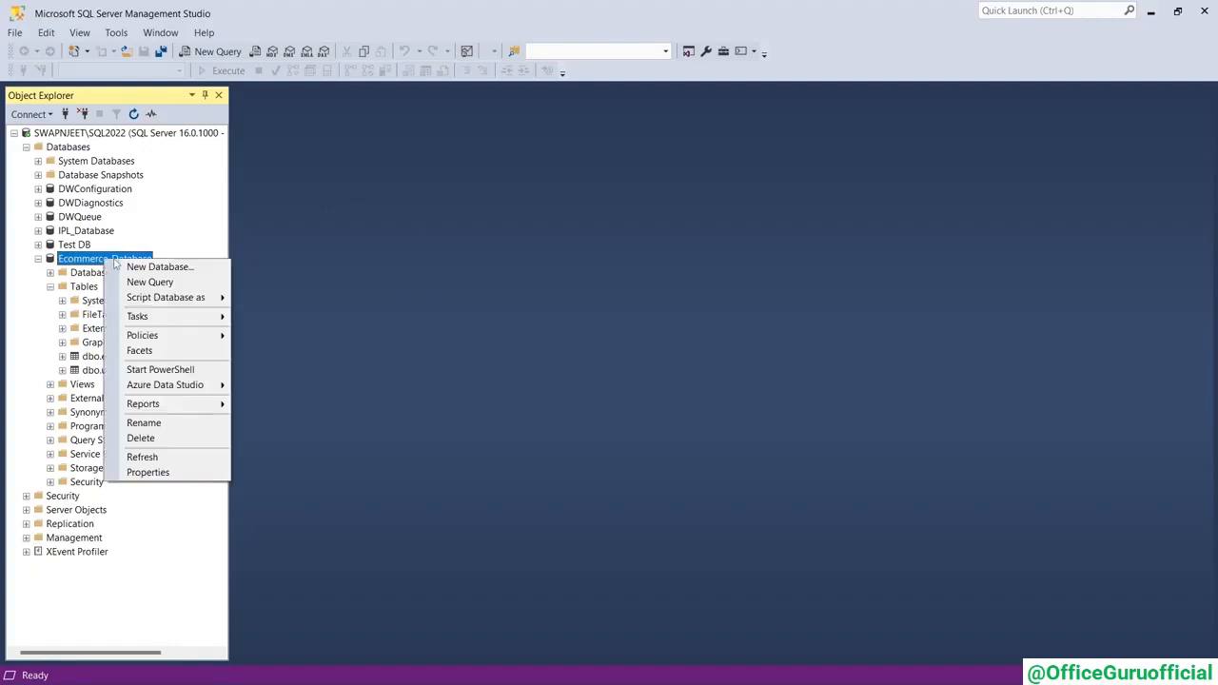
click(145, 283)
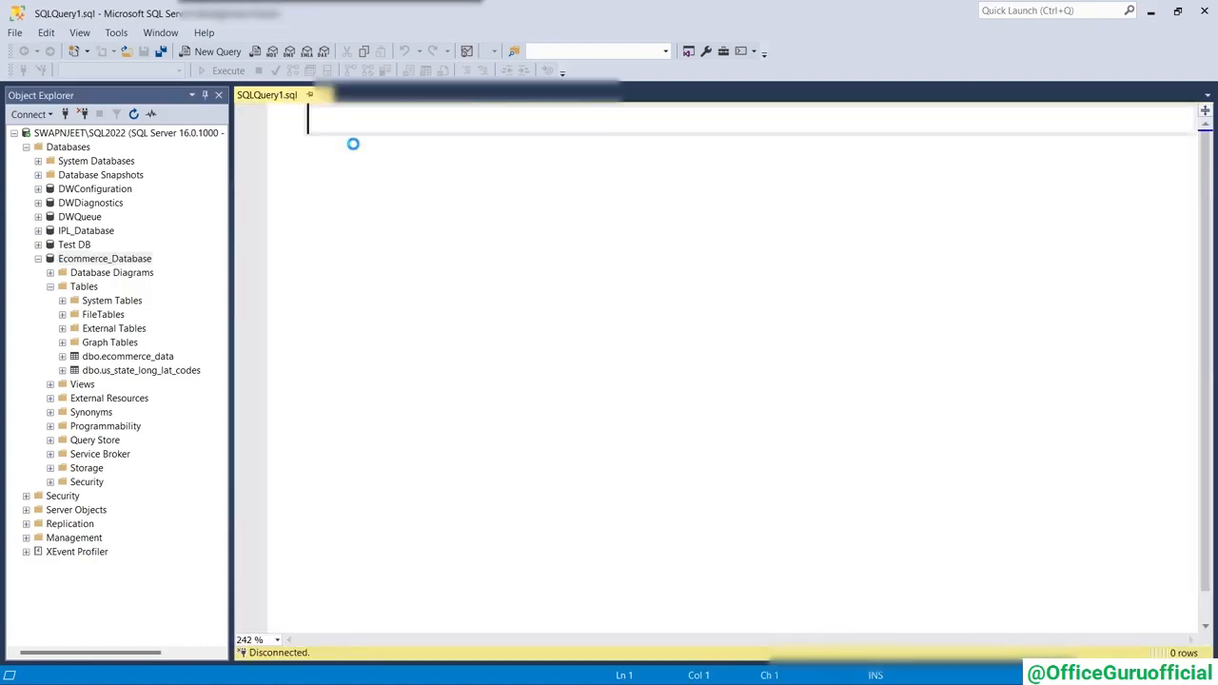
key(Return)
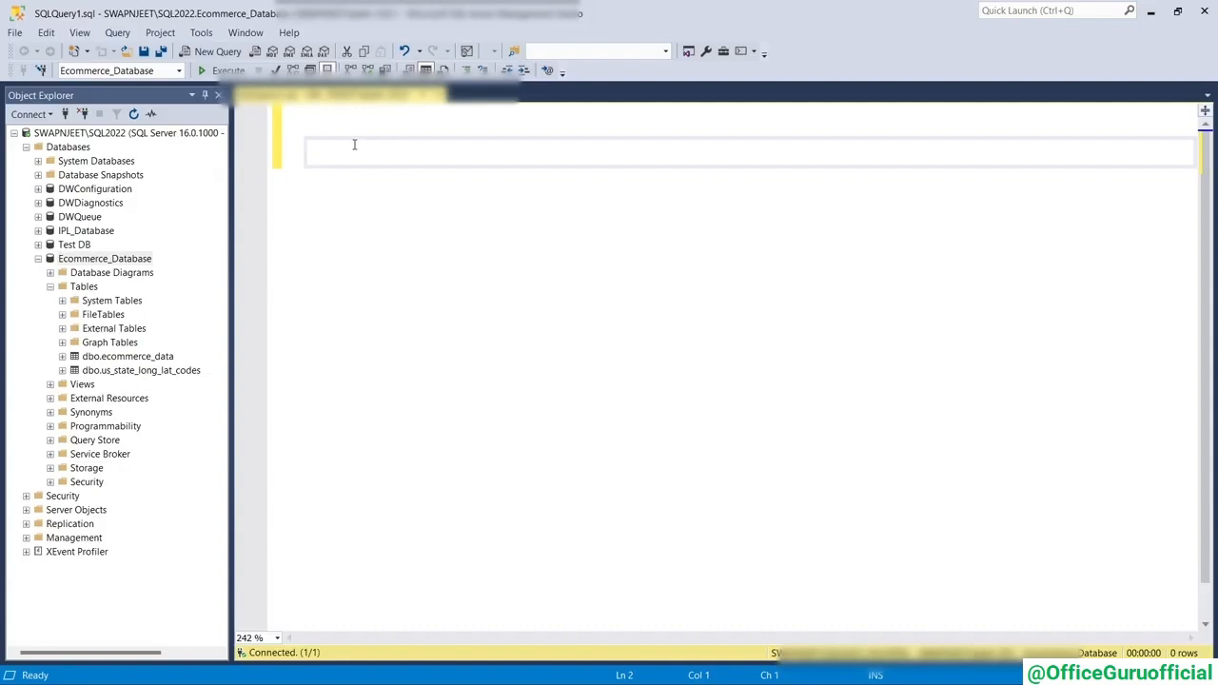
text(select * from ec)
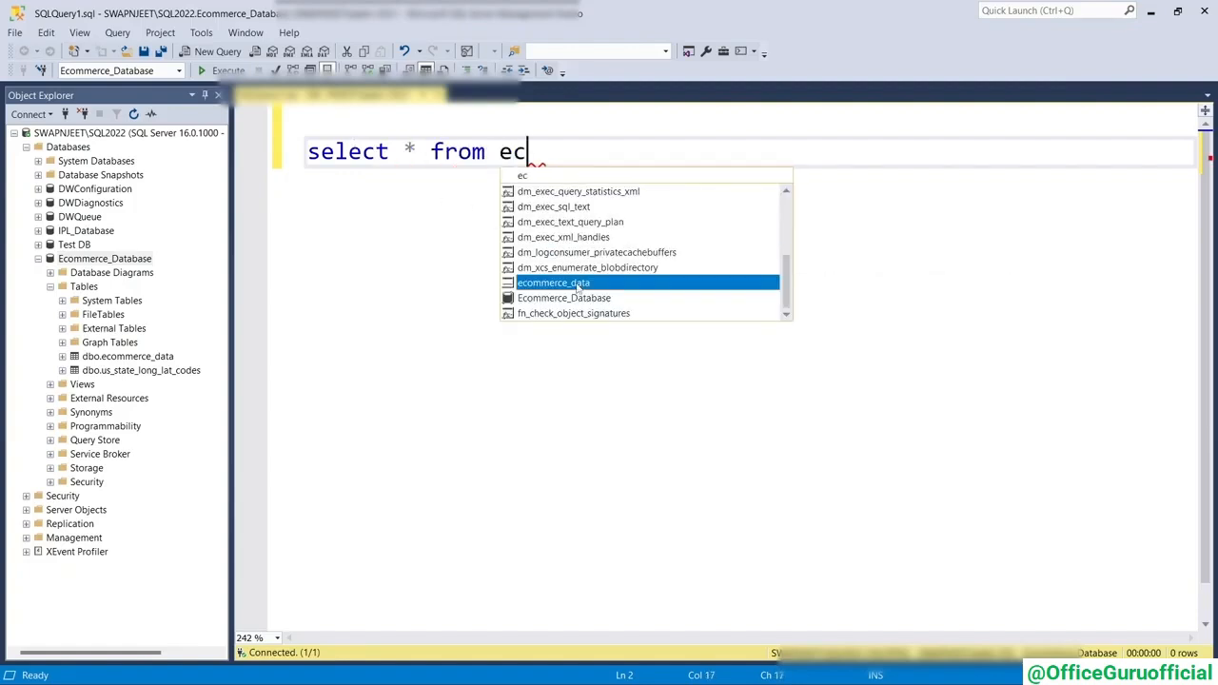
double_click(581, 284)
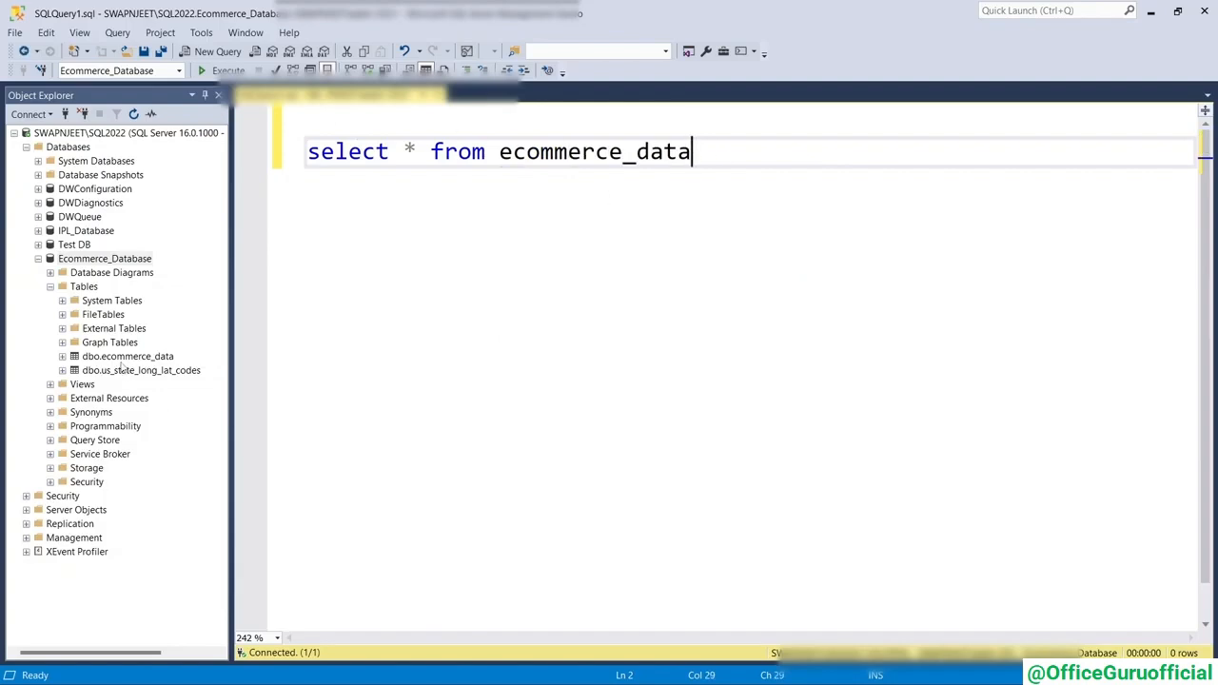
drag(723, 154, 297, 142)
click(601, 252)
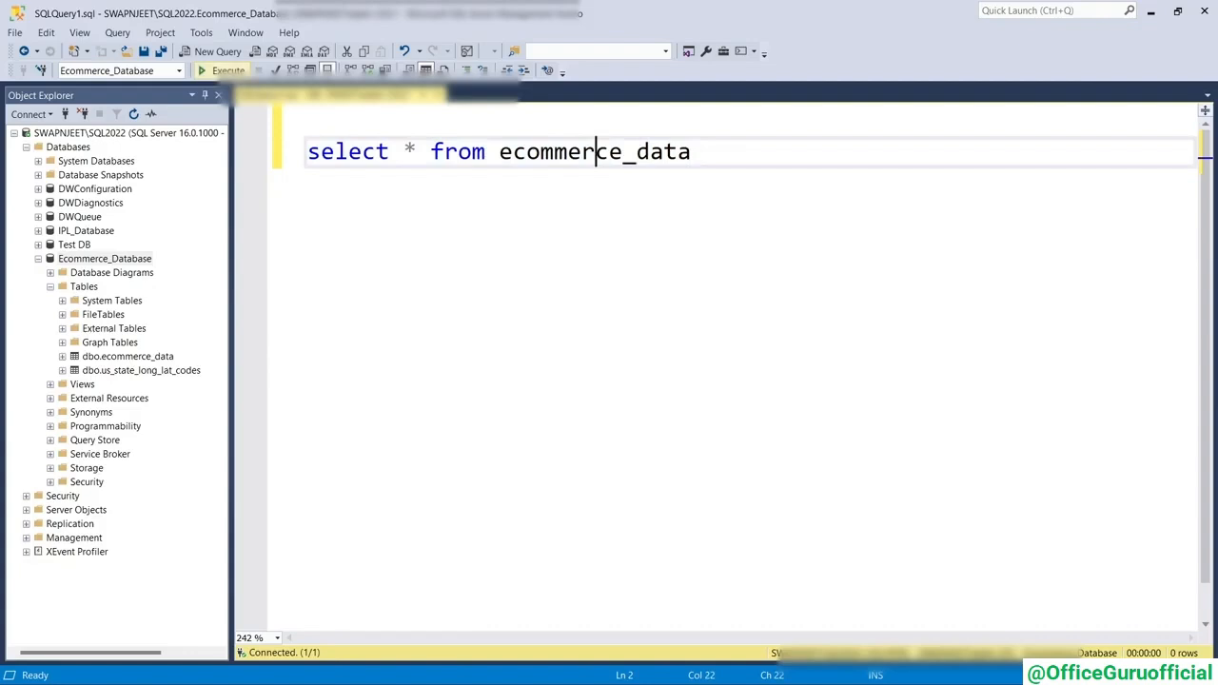
click(225, 71)
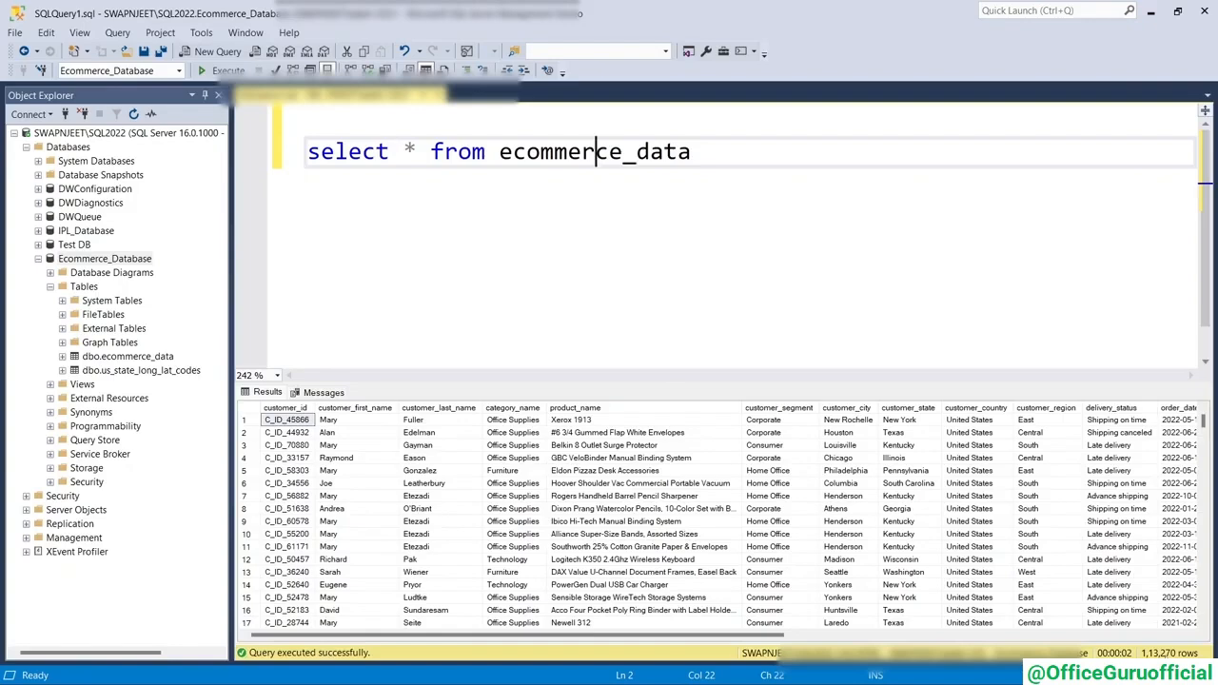
click(478, 234)
drag(480, 635, 346, 559)
- Change the query to "select * from us_state_long_lat_codes", run it and review the state codes and coordinates
drag(497, 152, 776, 189)
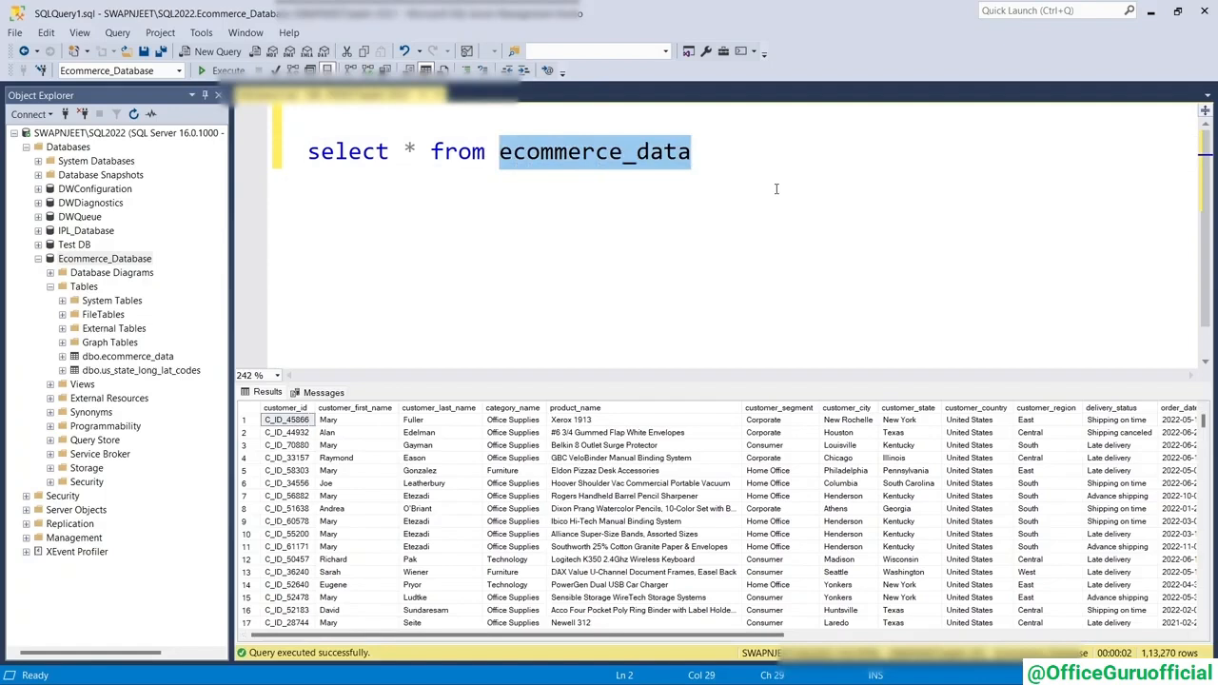
key(BackSpace)
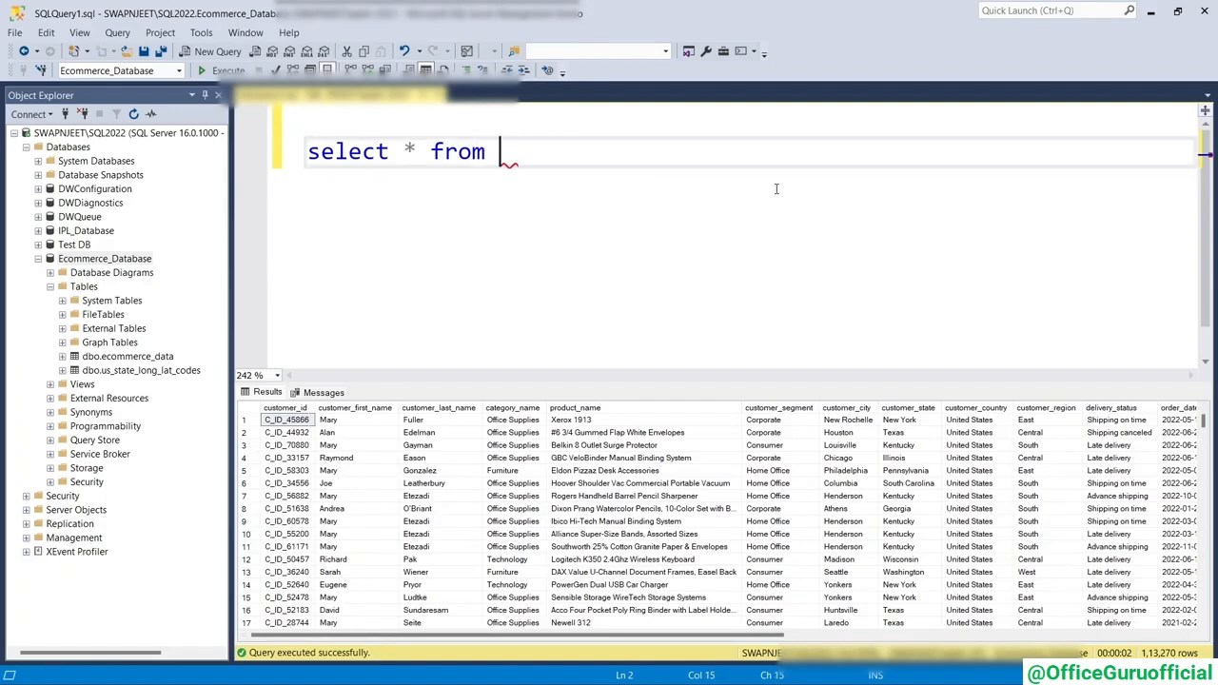
text(us_)
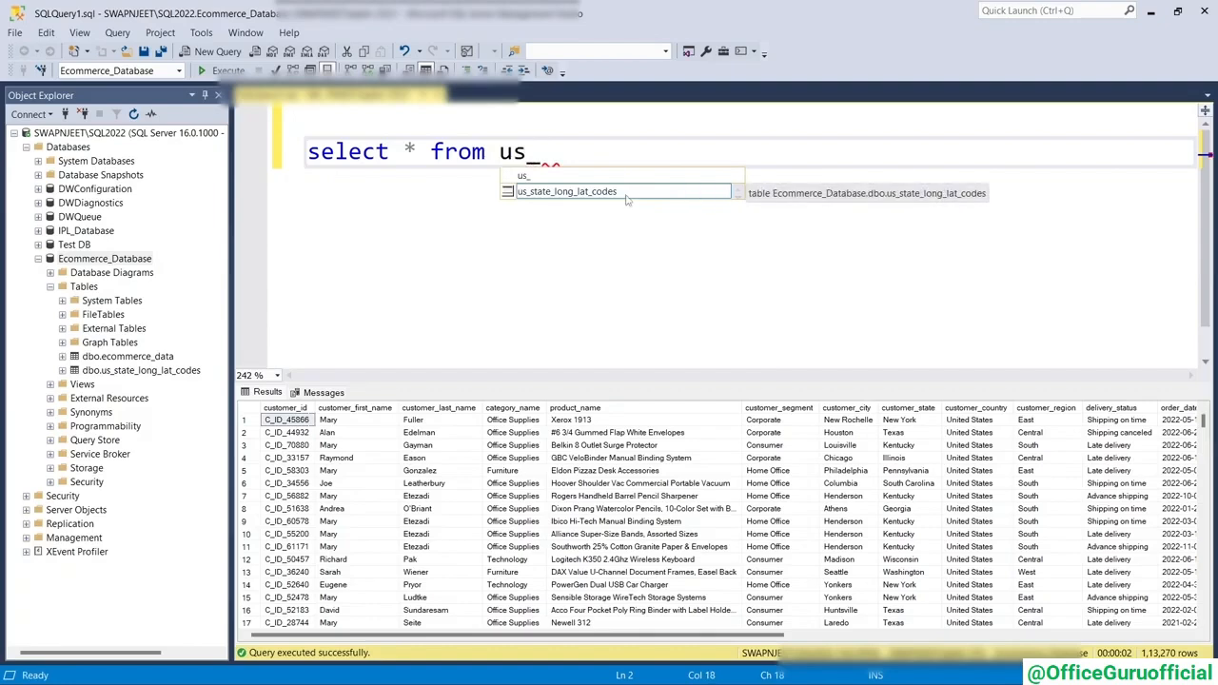
double_click(601, 192)
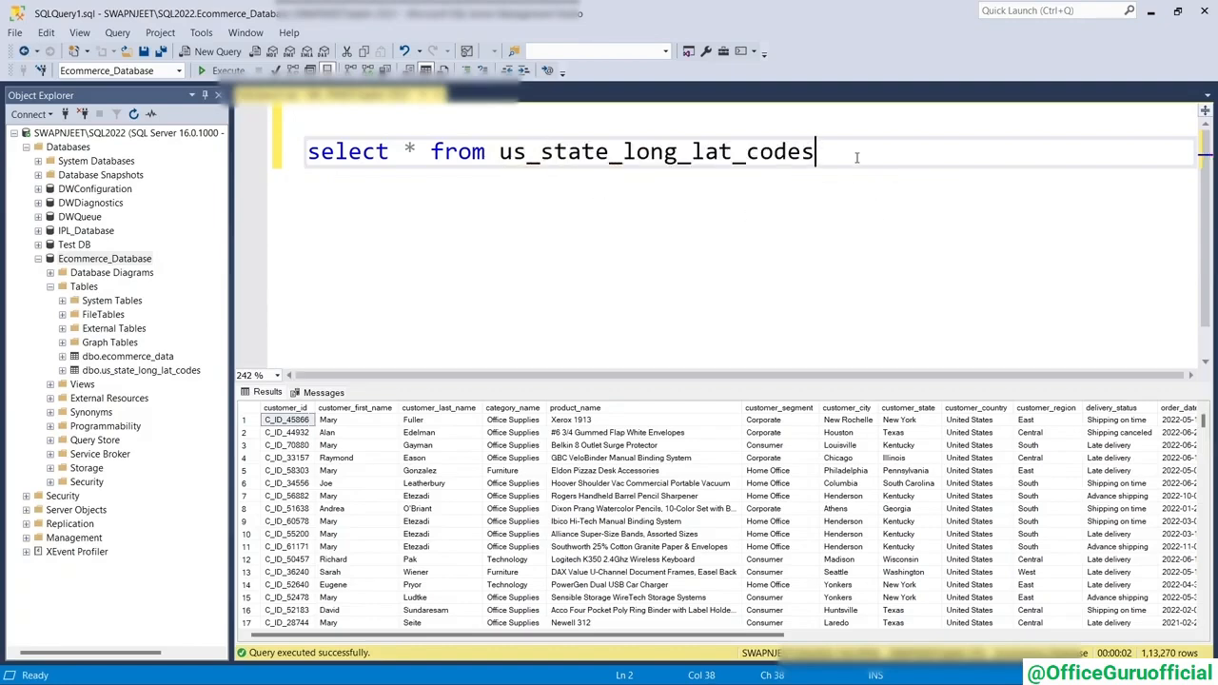
click(224, 71)
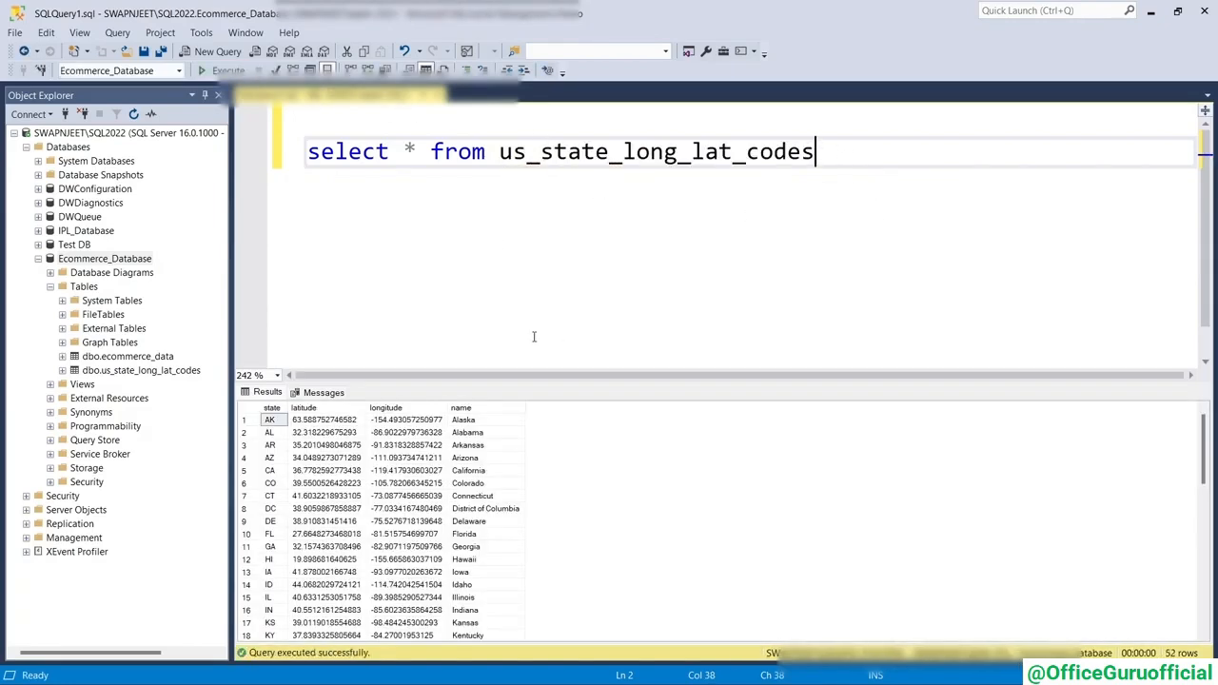
scroll(664, 504, down, 2)
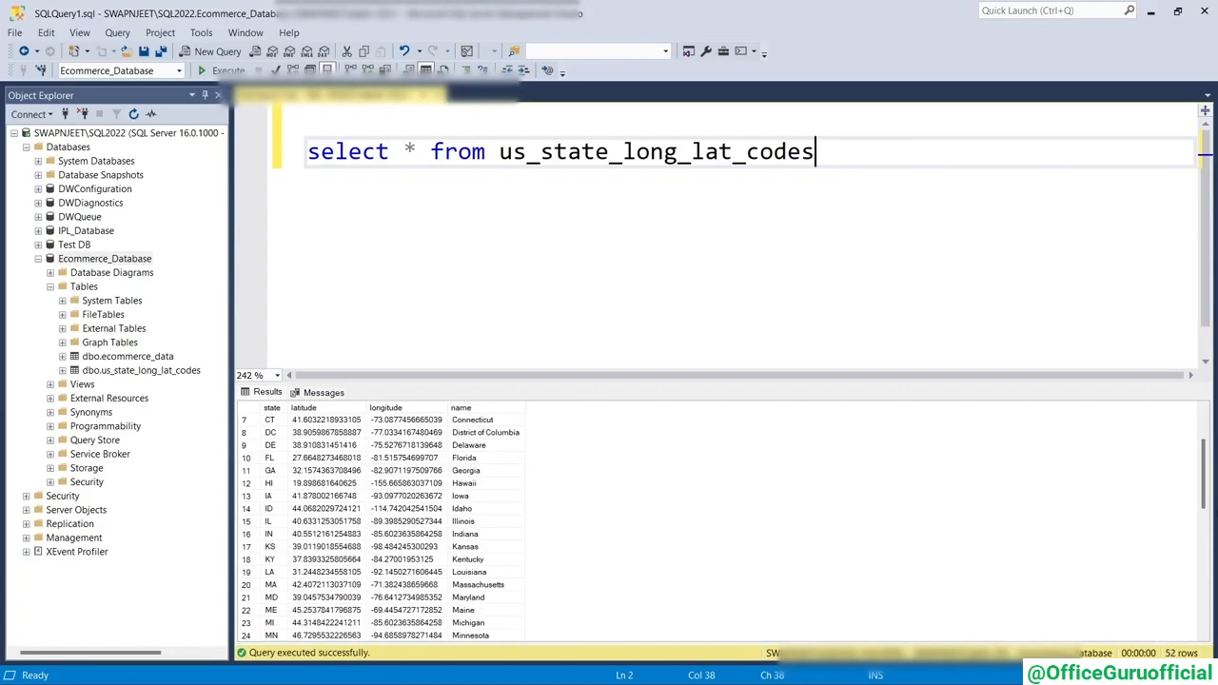
drag(1204, 473, 1199, 413)
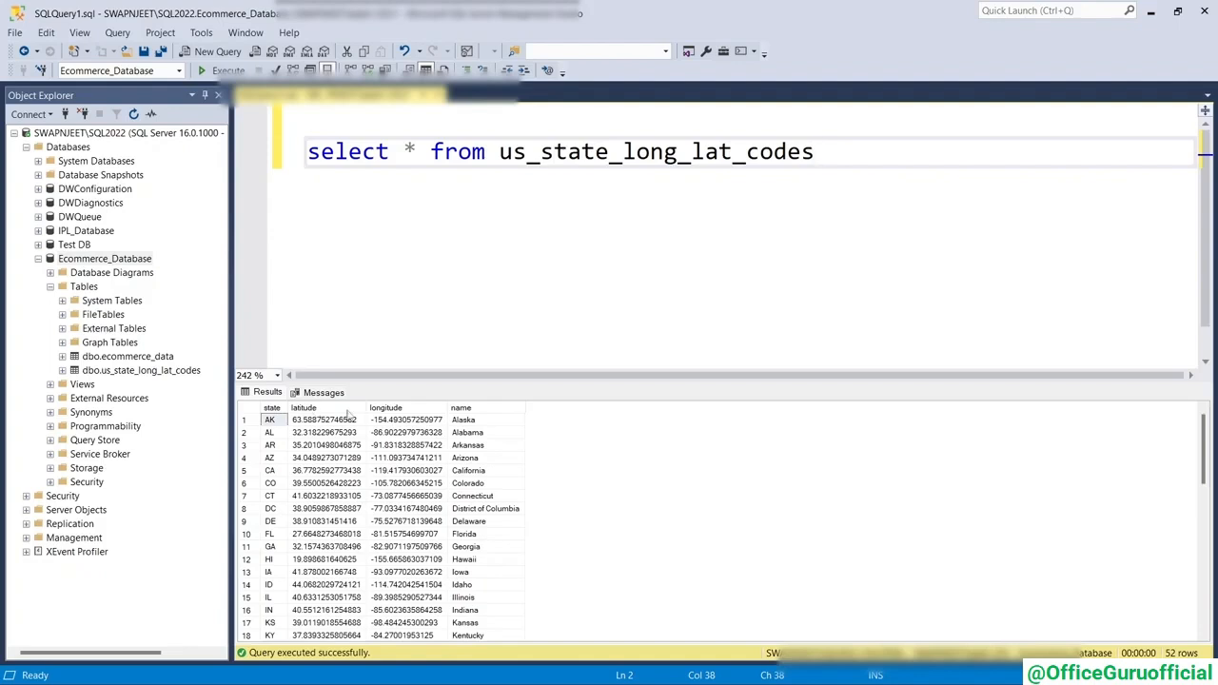
click(635, 456)
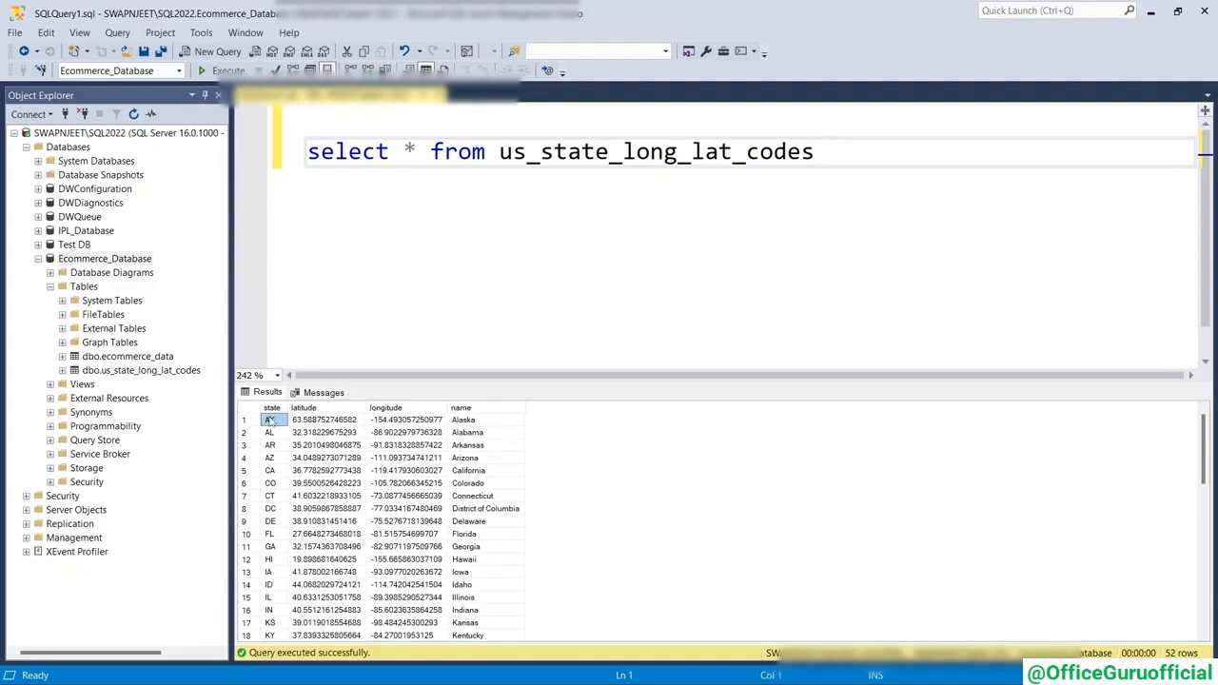
click(273, 448)
click(275, 423)
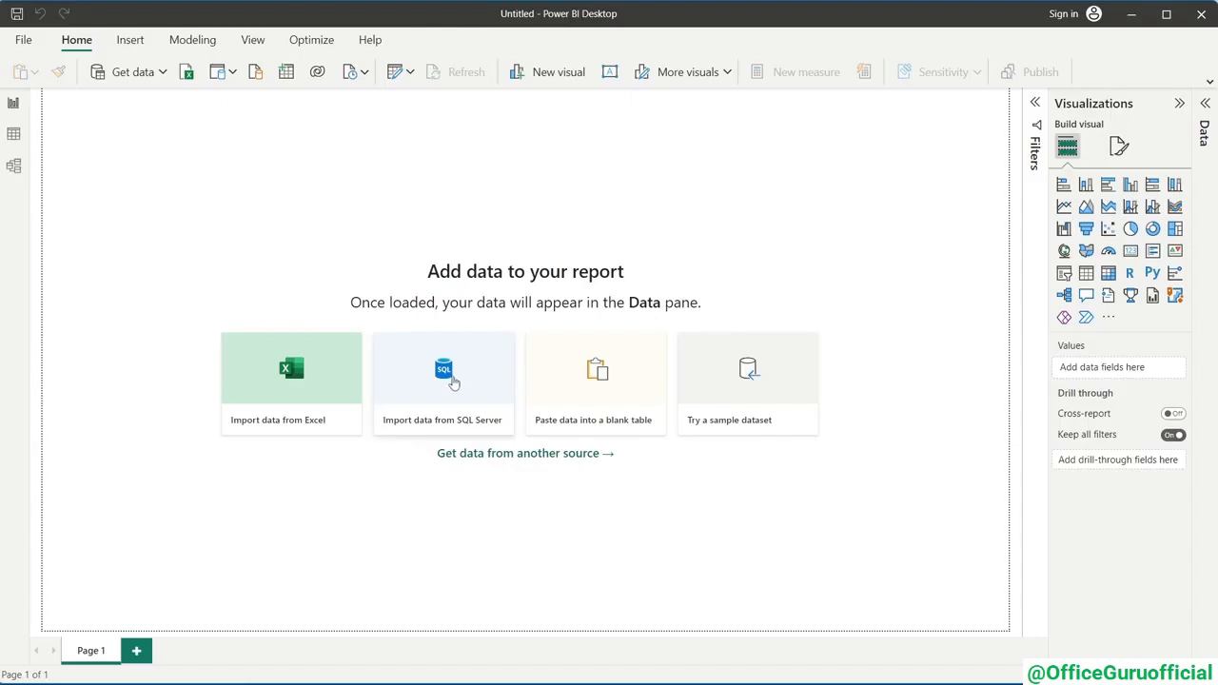
- Switch to Power BI Desktop and start importing report data from a SQL Server database in Import mode
click(411, 426)
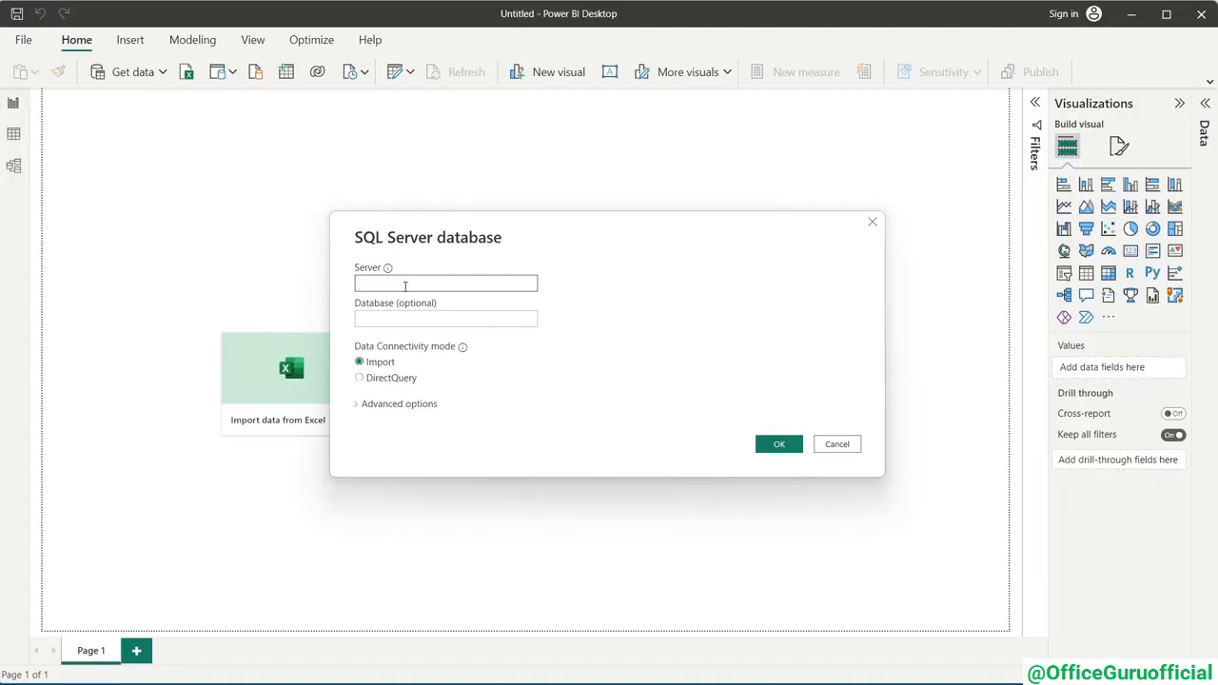
click(390, 318)
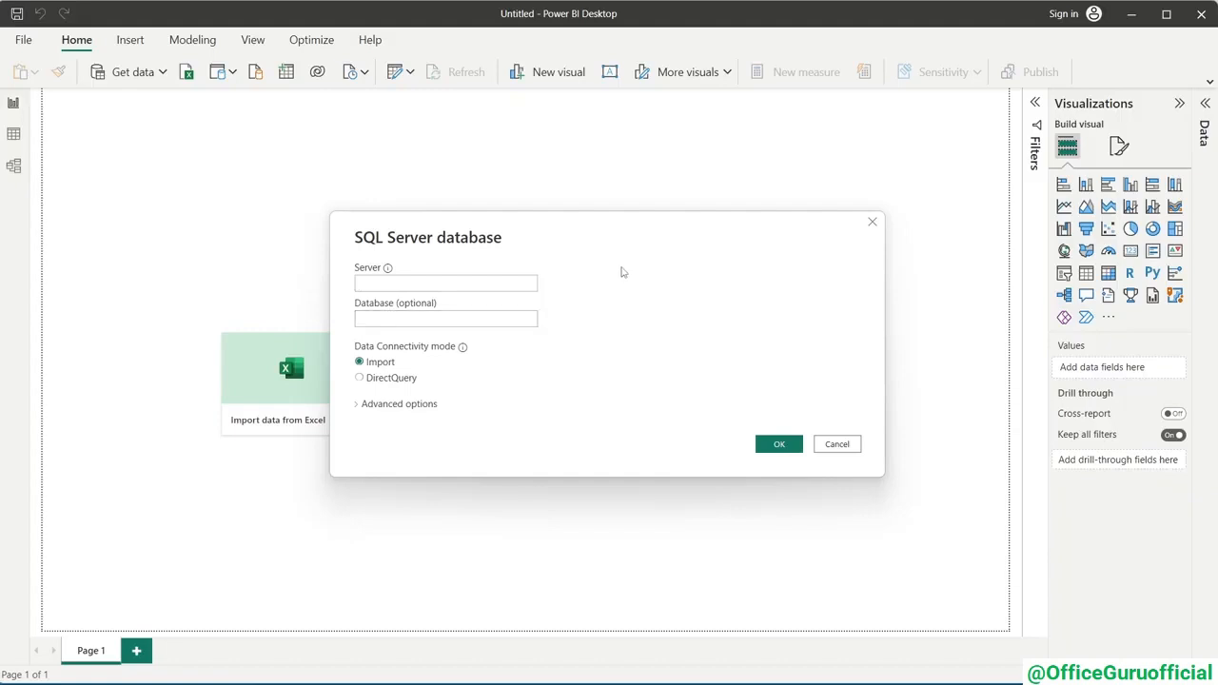
click(659, 334)
click(466, 322)
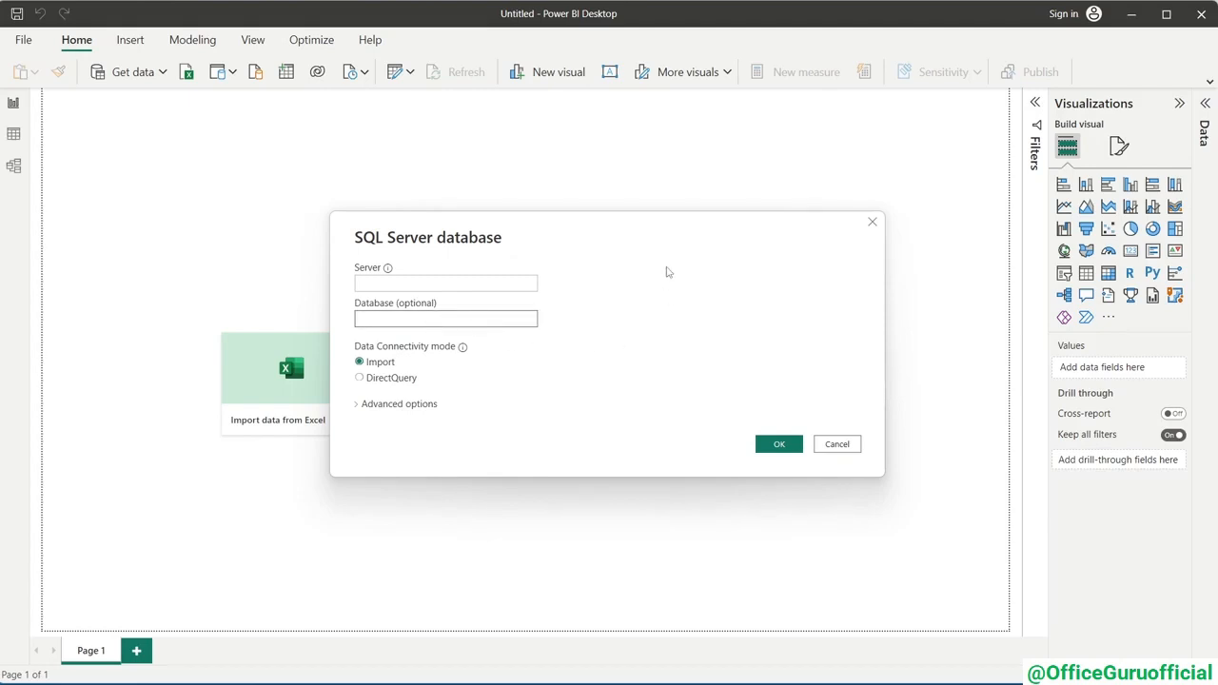
click(471, 283)
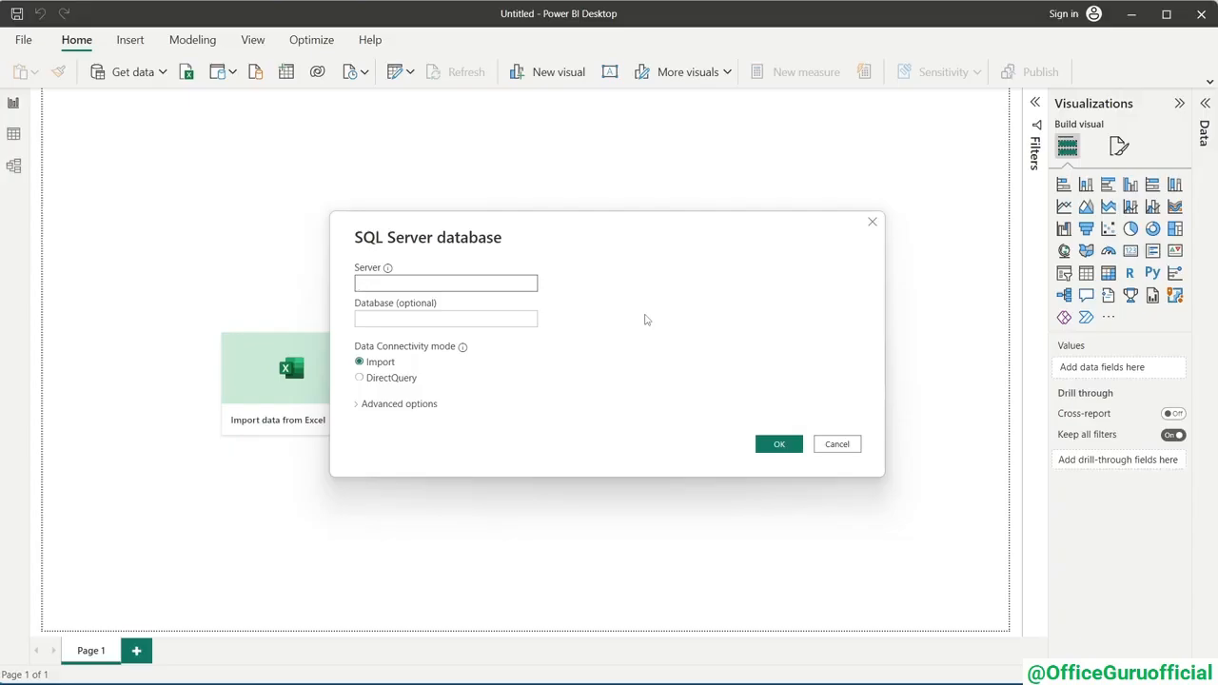
- Look up the server name in SQL Server Management Studio and enter that SQL2022 instance as the connection's server
key(alt+Tab)
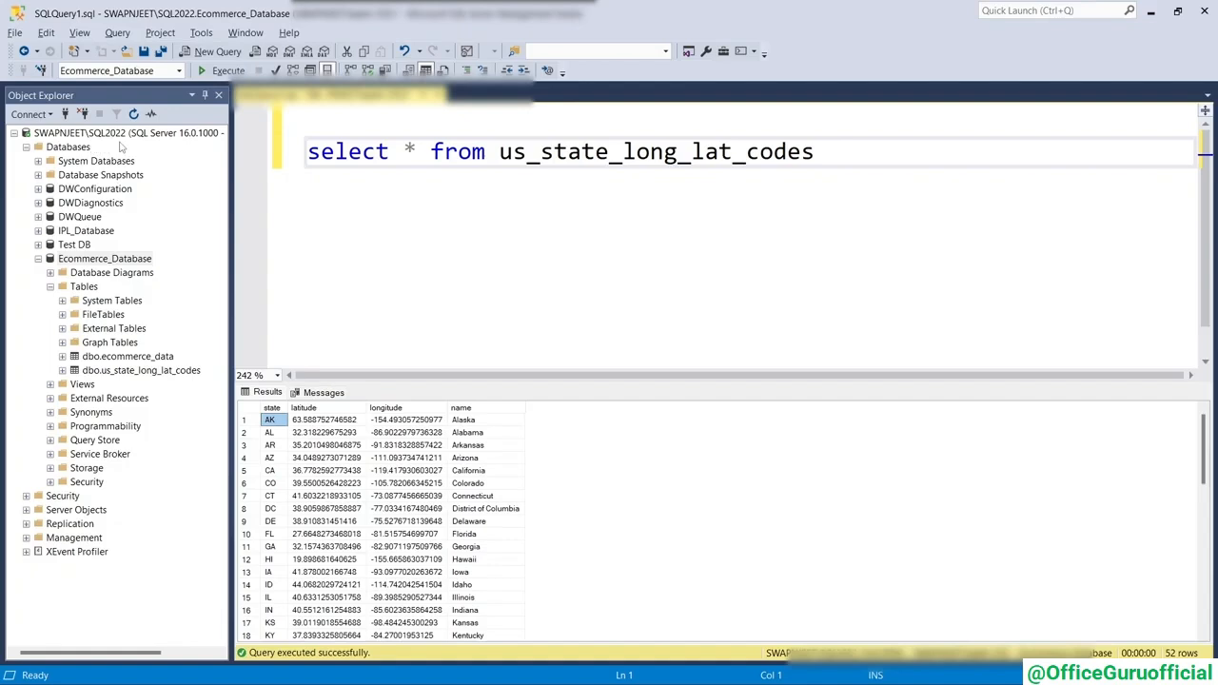
key(alt+Tab)
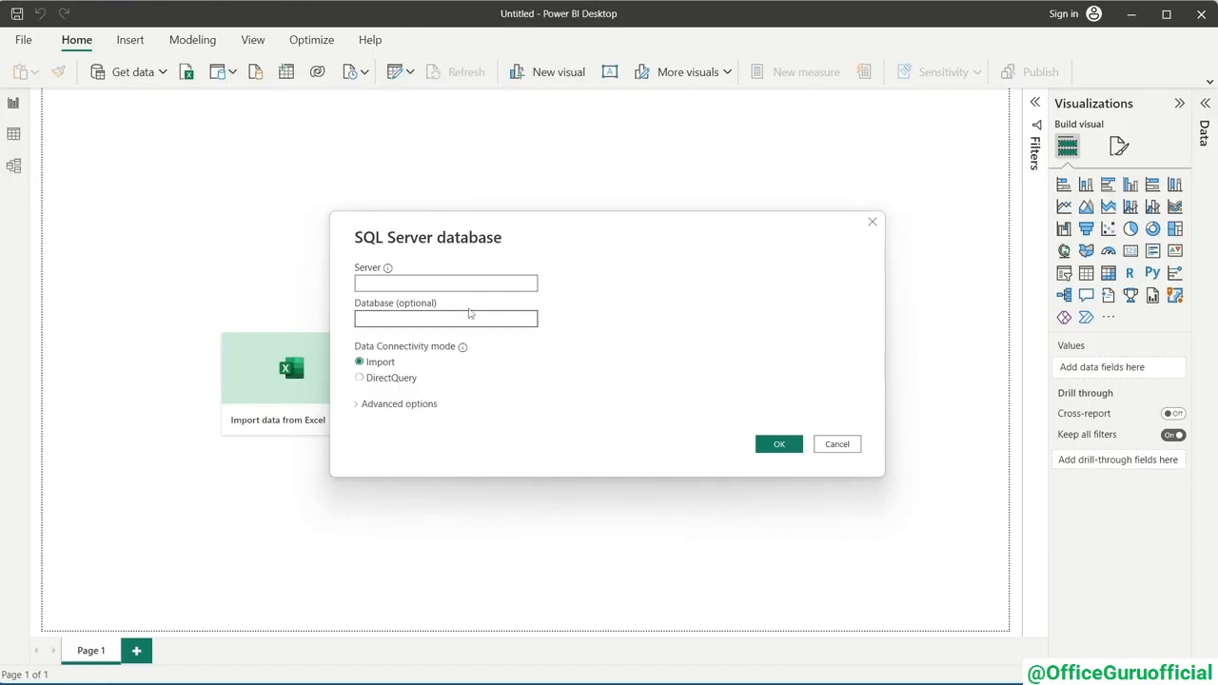
click(482, 286)
text(SWAPNJEET)
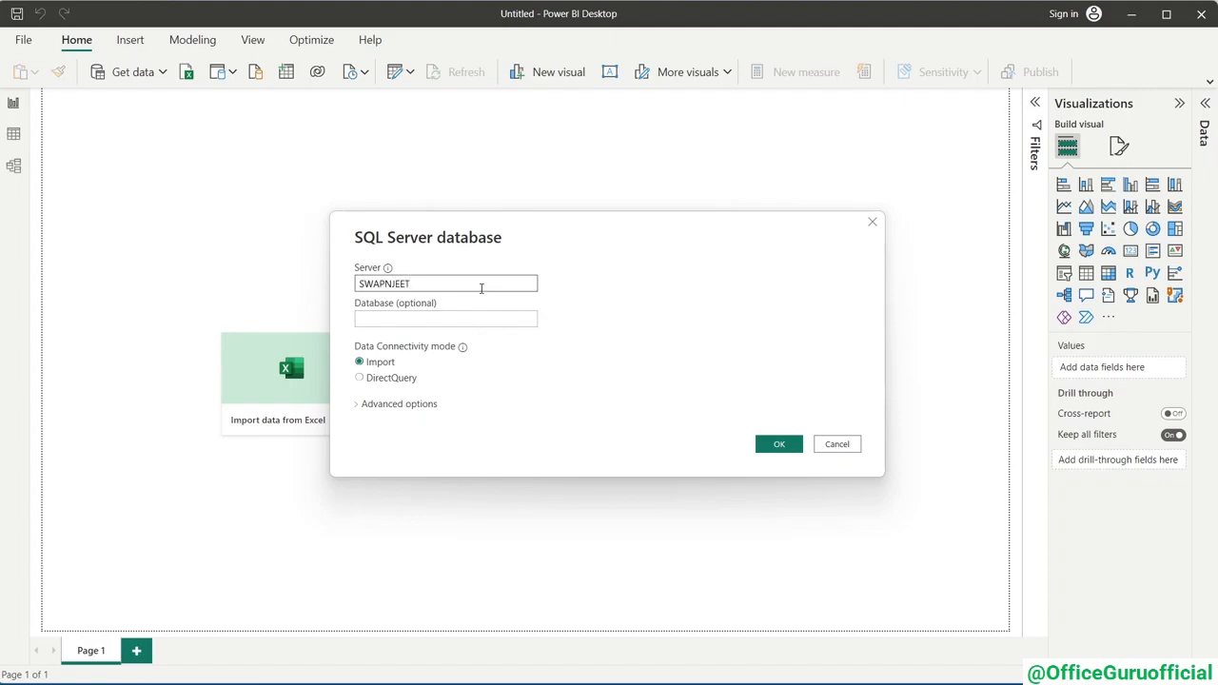
text(\)
text(2)
text(SQL2022)
- Look up the database name in SQL Server Management Studio, enter Ecommerce_Database in the Power BI Desktop connection and connect to it
click(410, 319)
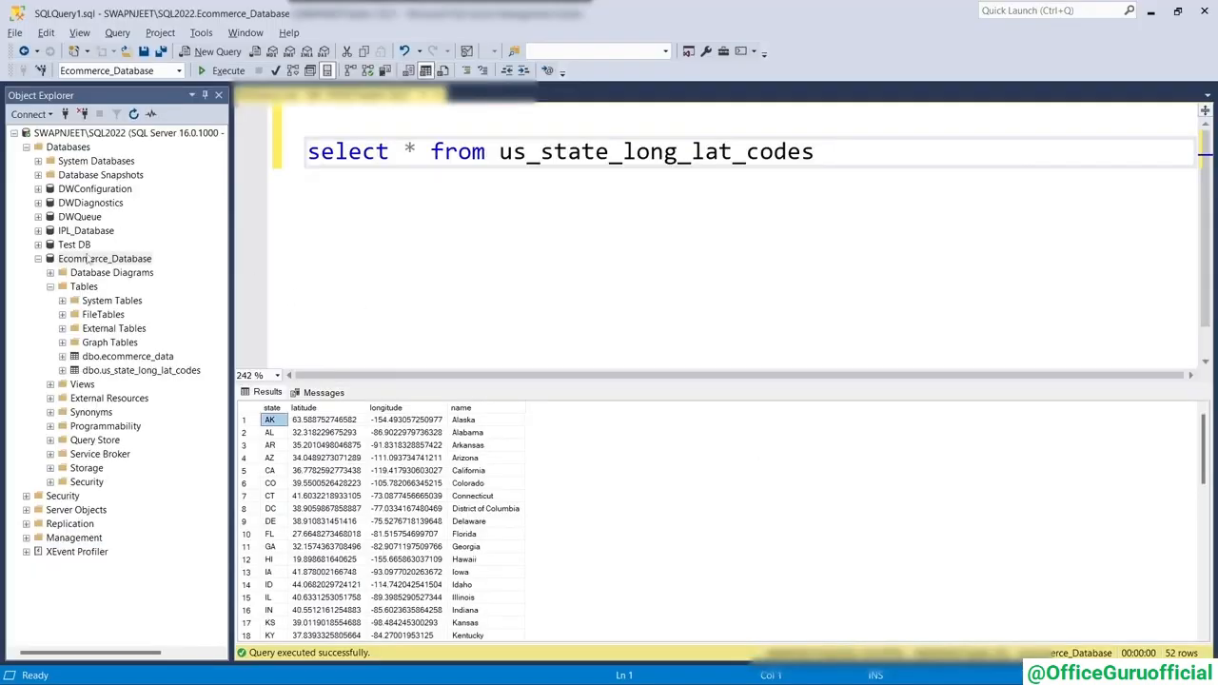
click(96, 259)
key(F2)
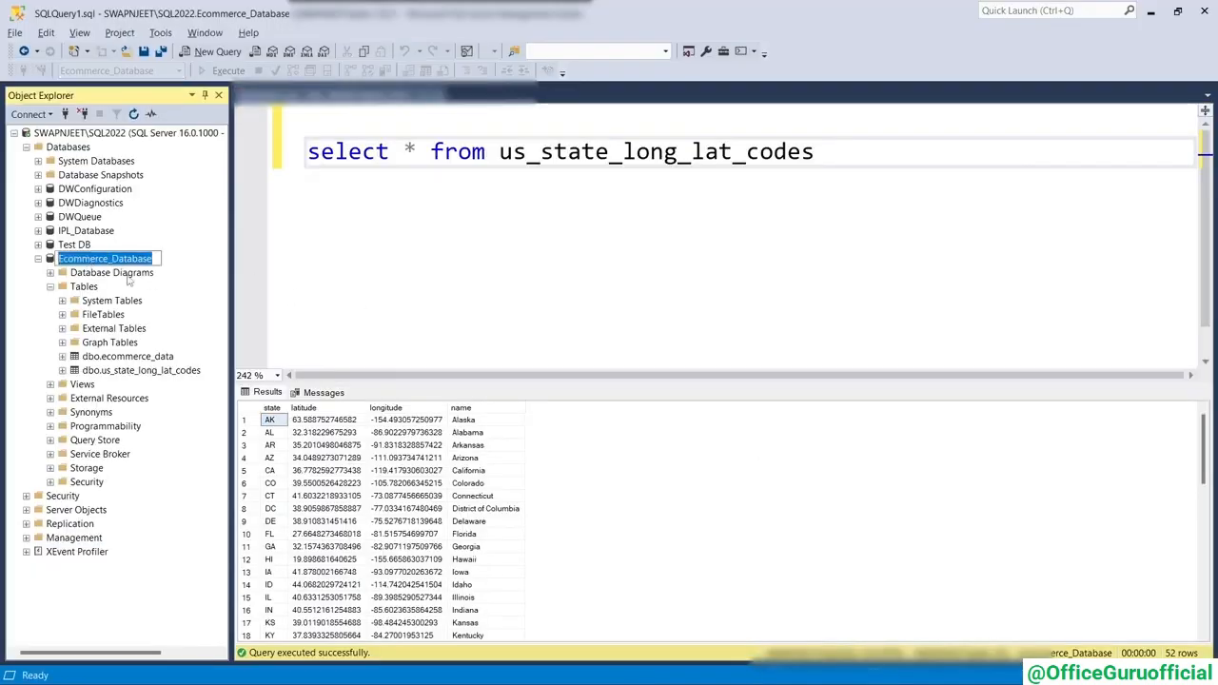
click(181, 268)
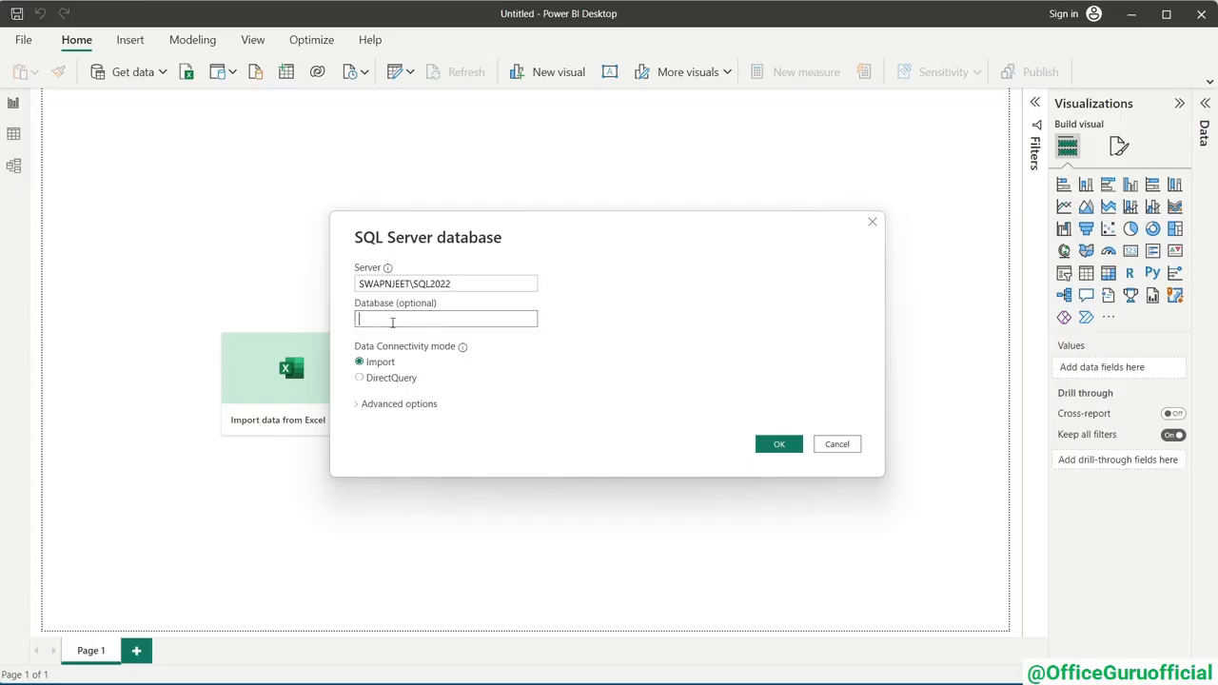
text(Ecommerce_database)
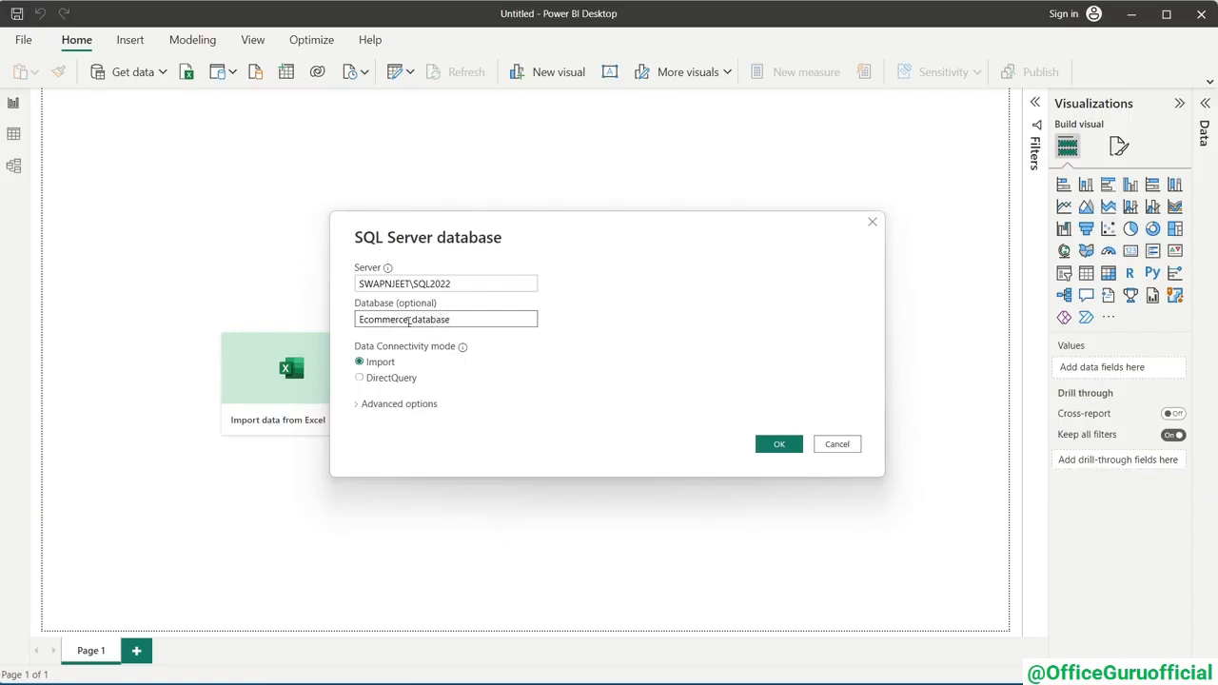
click(418, 320)
key(BackSpace)
text(D)
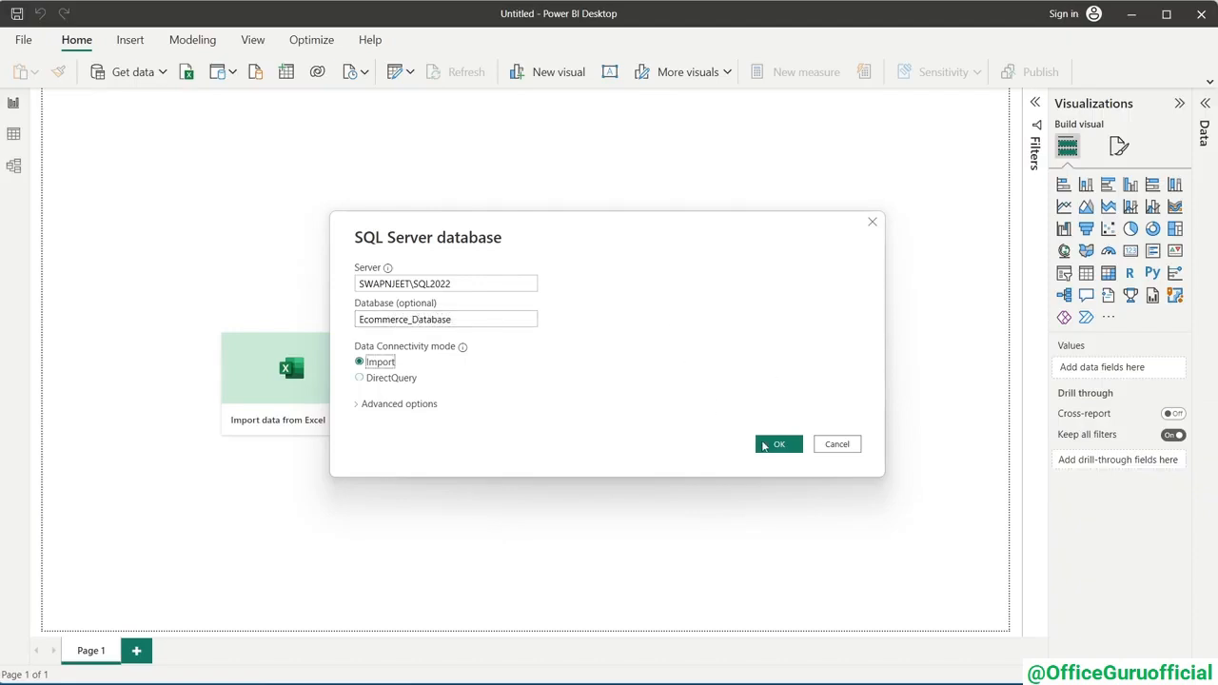
click(771, 444)
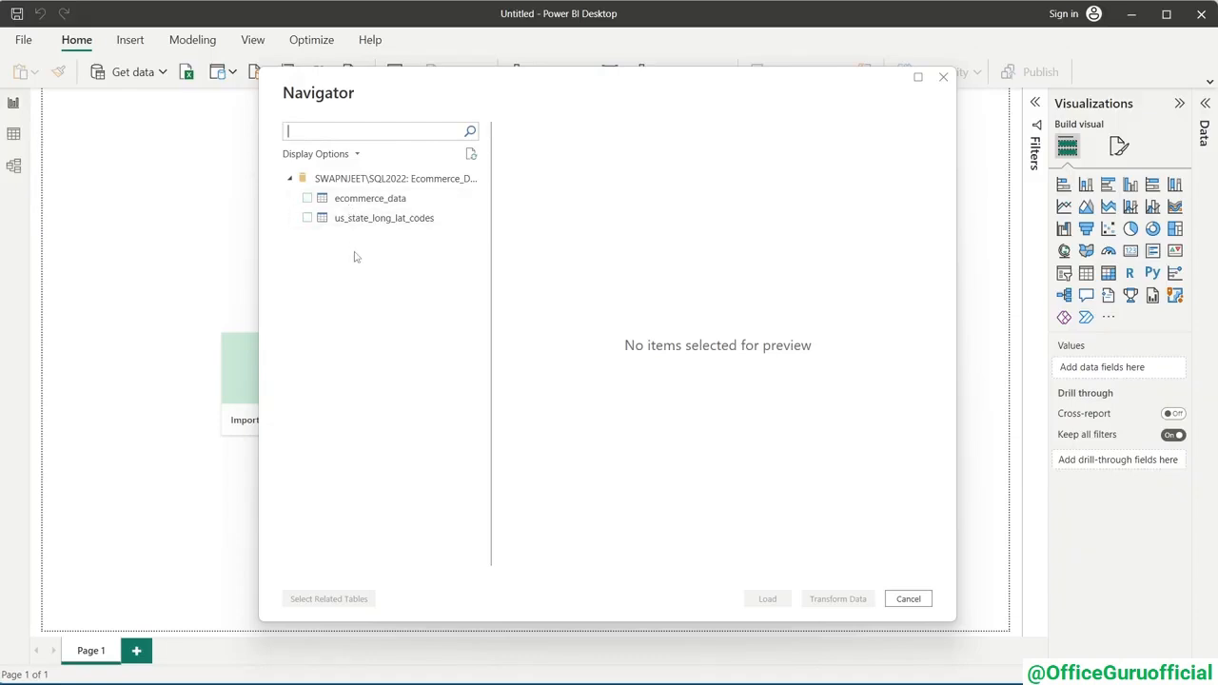
- Select the ecommerce_data and us_state_long_lat_codes tables, preview their contents and load both into the report
click(307, 198)
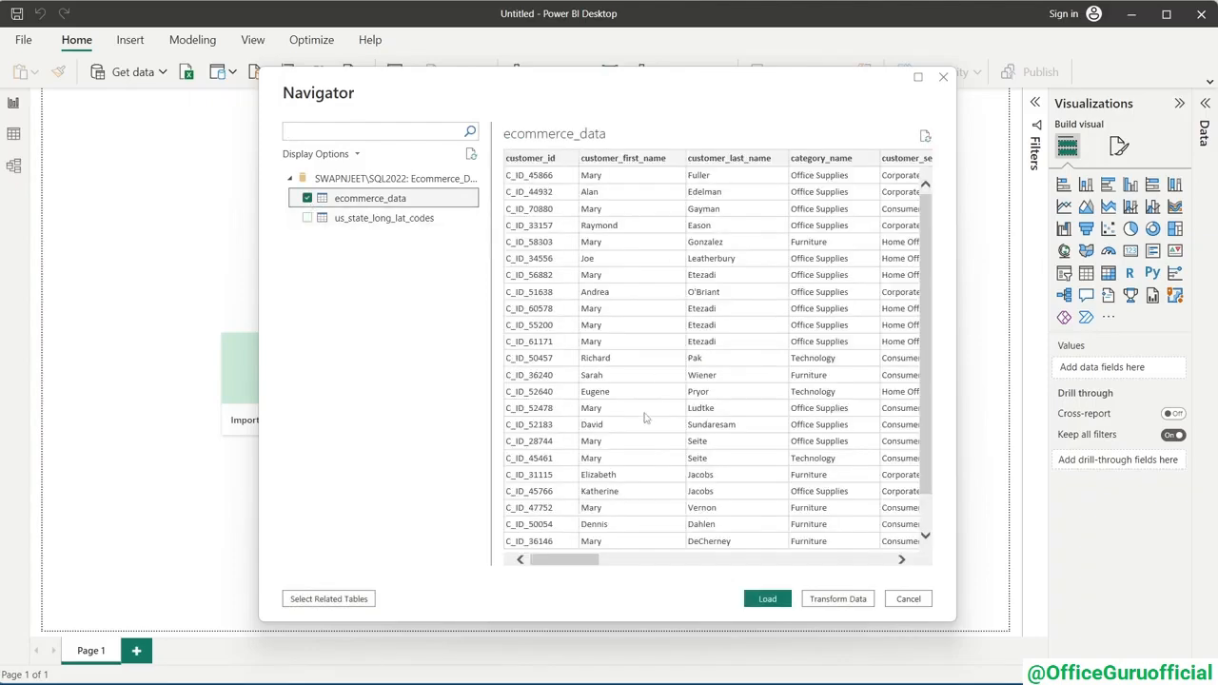
mouse_move(575, 561)
mouse_down()
mouse_move(838, 561)
mouse_move(571, 561)
mouse_up()
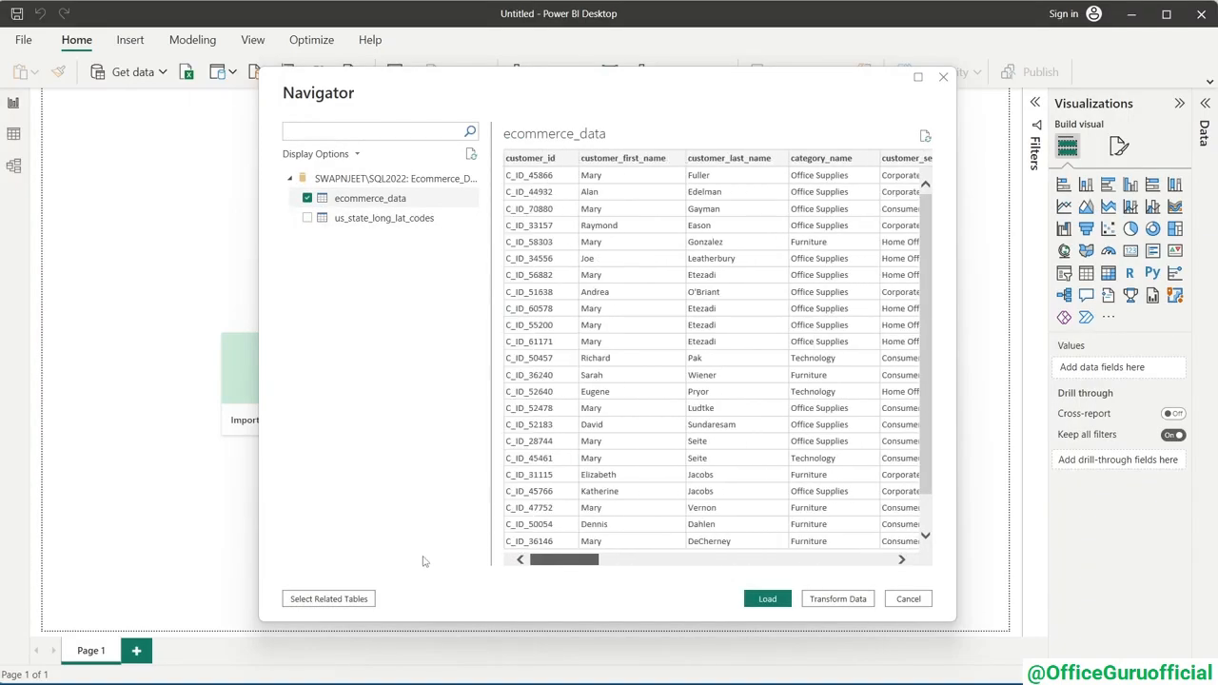
click(307, 218)
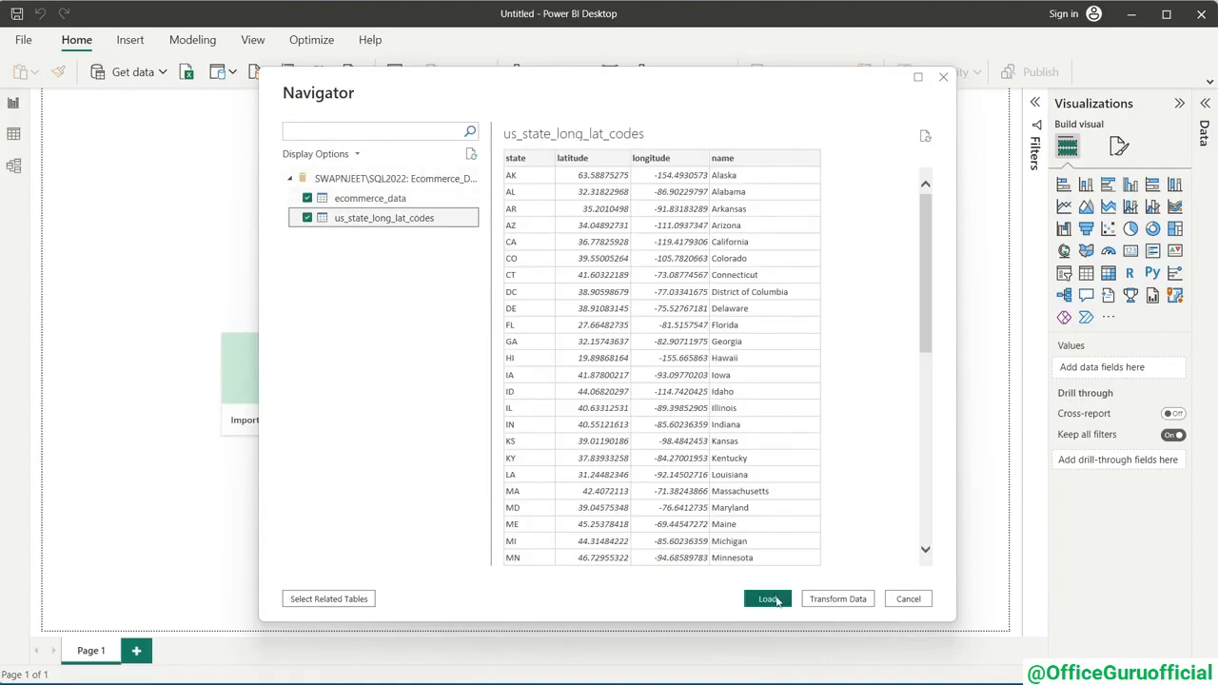
click(767, 599)
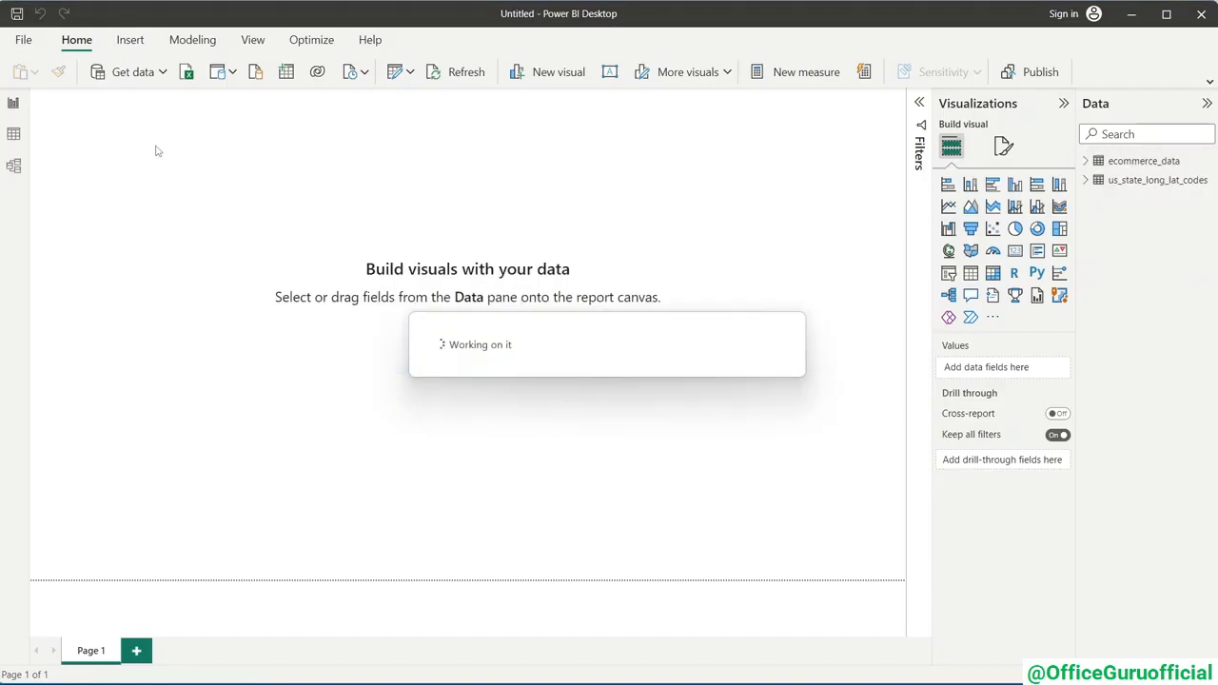
- Review the loaded rows of ecommerce_data and us_state_long_lat_codes, and check the data model for a link between the tables
click(14, 135)
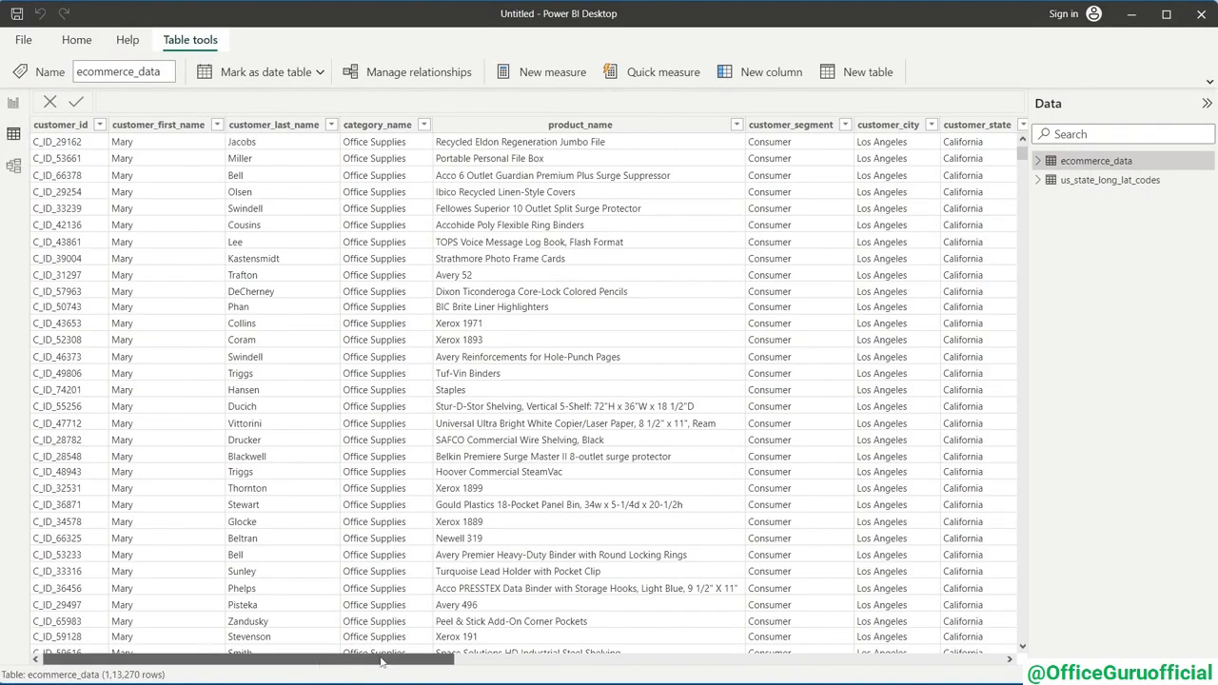
mouse_move(321, 664)
mouse_down()
mouse_move(857, 669)
mouse_move(298, 666)
mouse_up()
click(1135, 189)
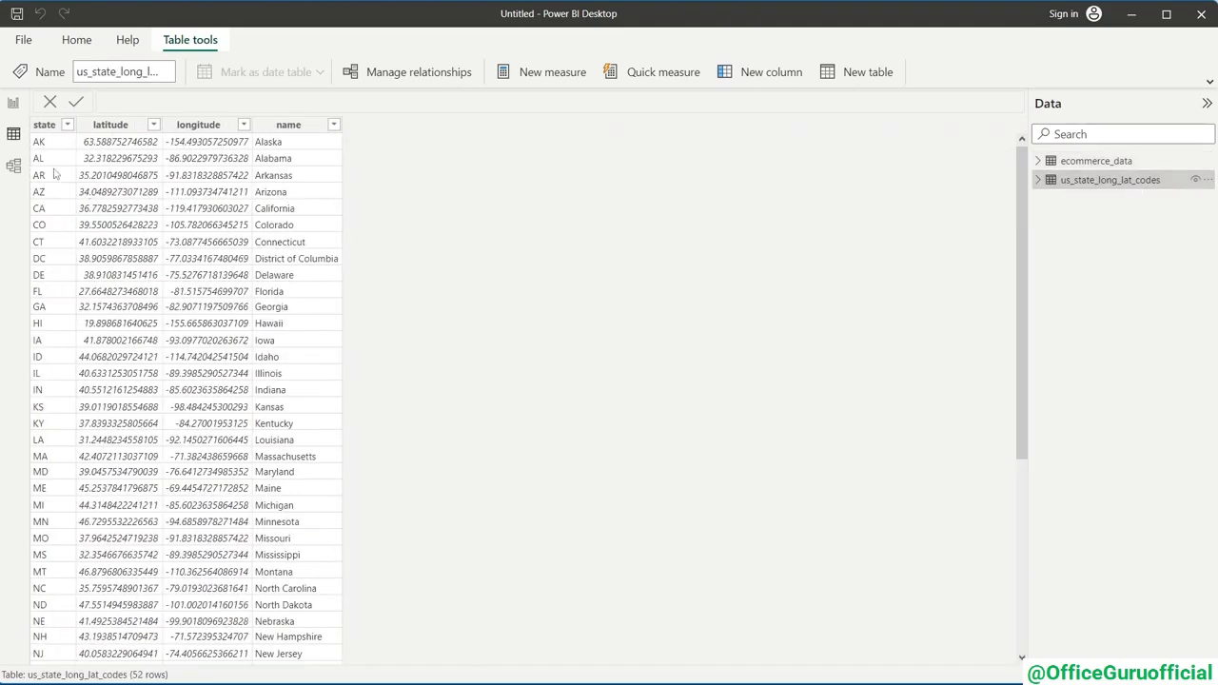
click(1071, 162)
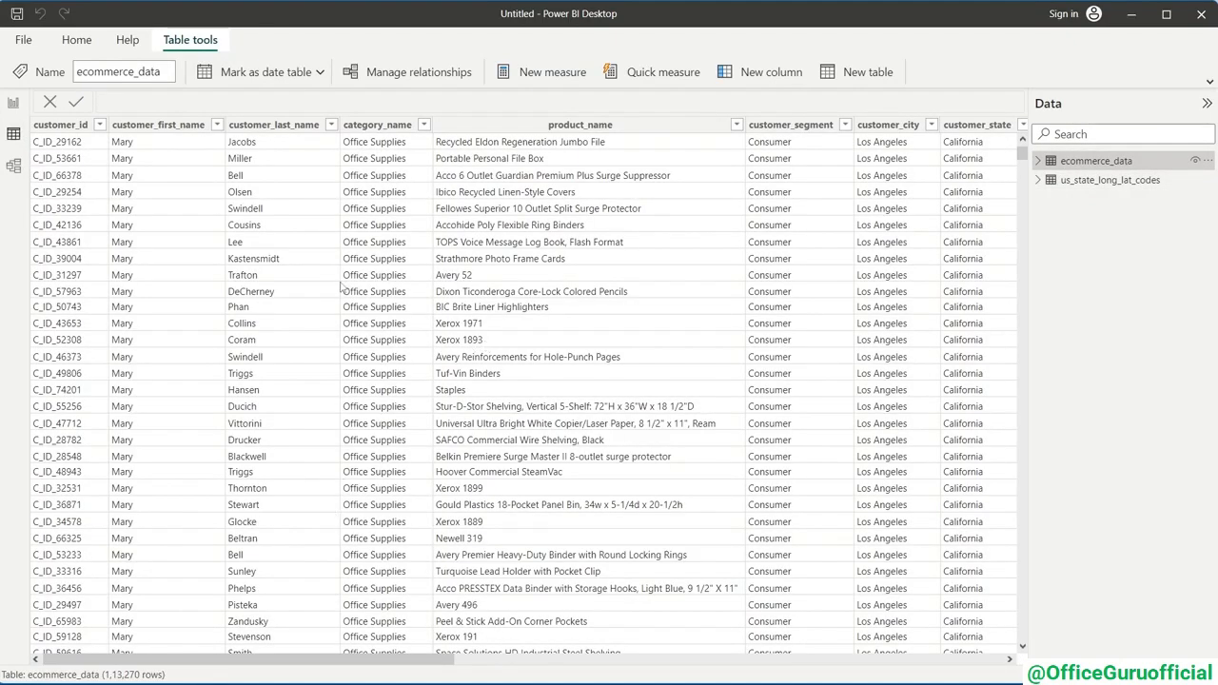
click(17, 174)
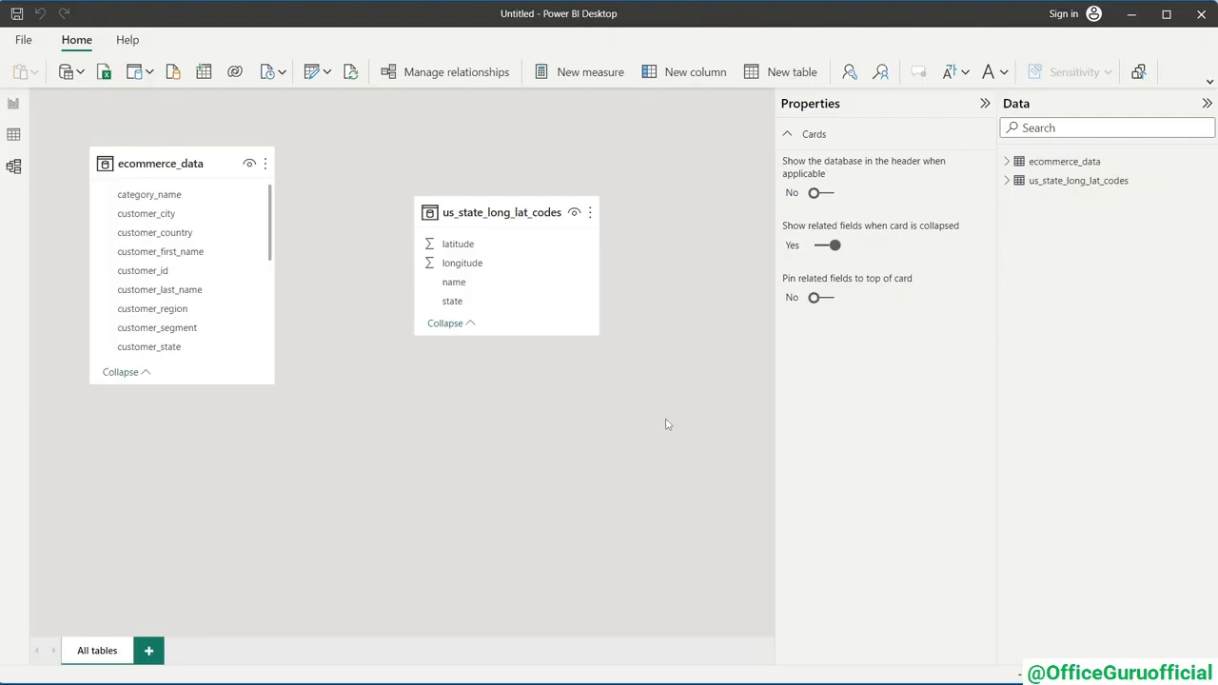
- Compare the customer_state column of ecommerce_data with the name column of us_state_long_lat_codes to find the field they share
click(14, 134)
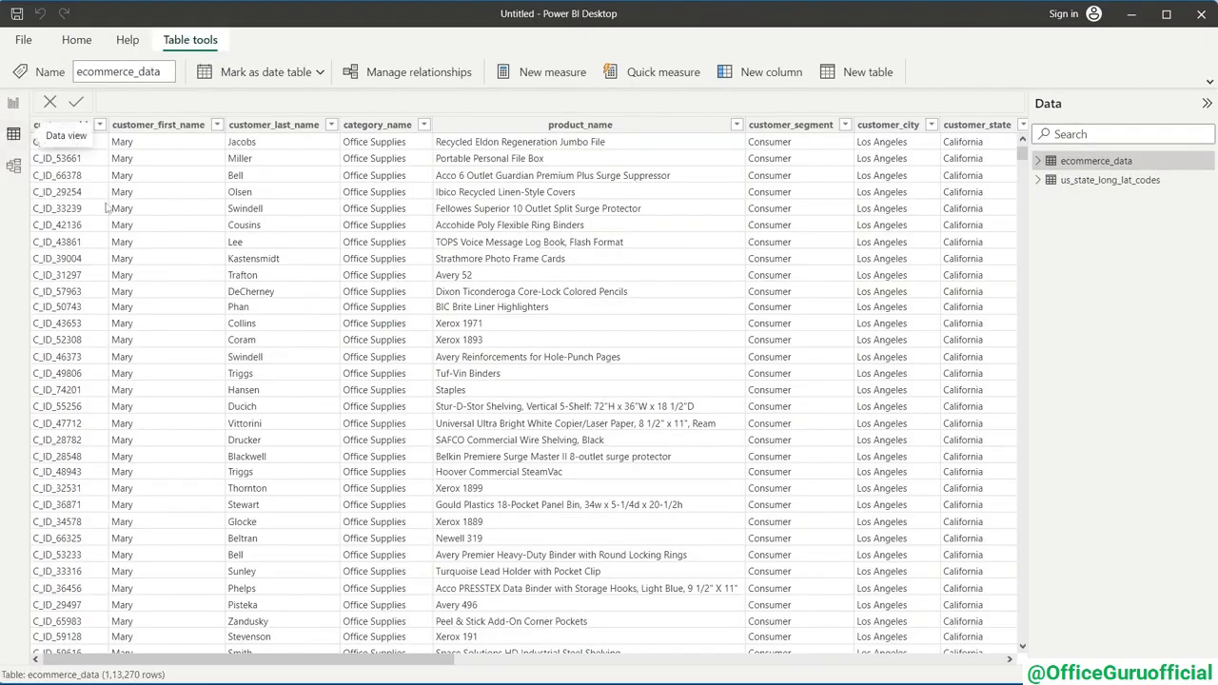
drag(165, 662, 252, 666)
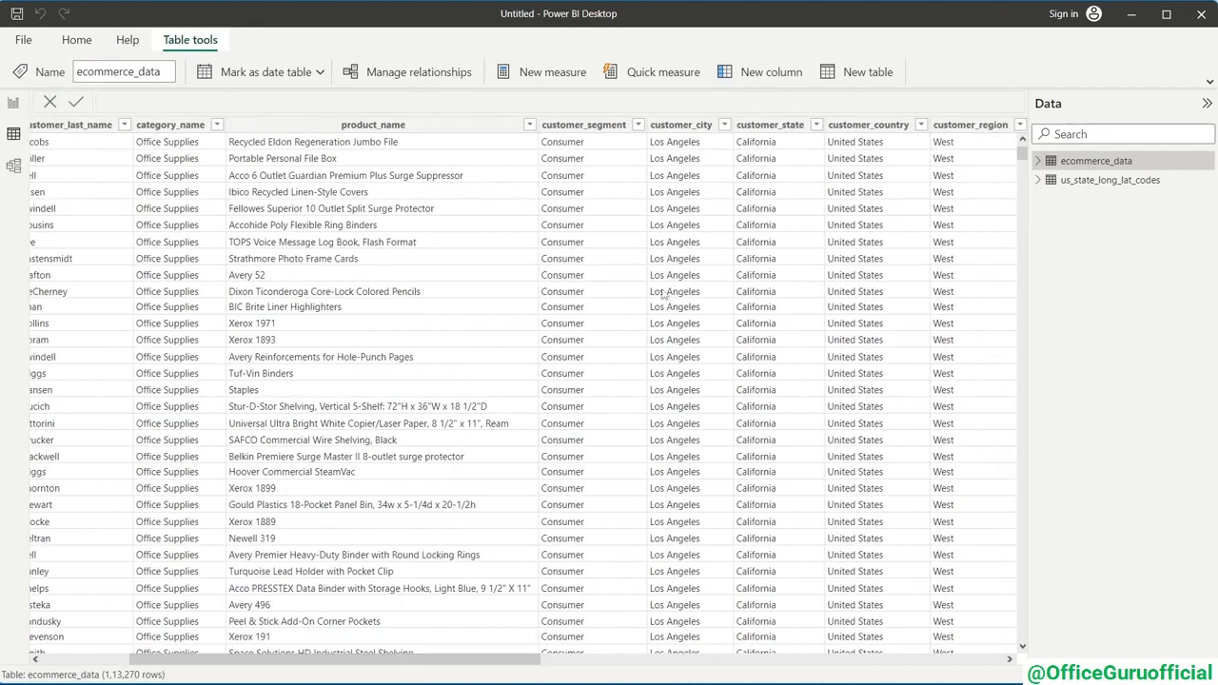
click(761, 134)
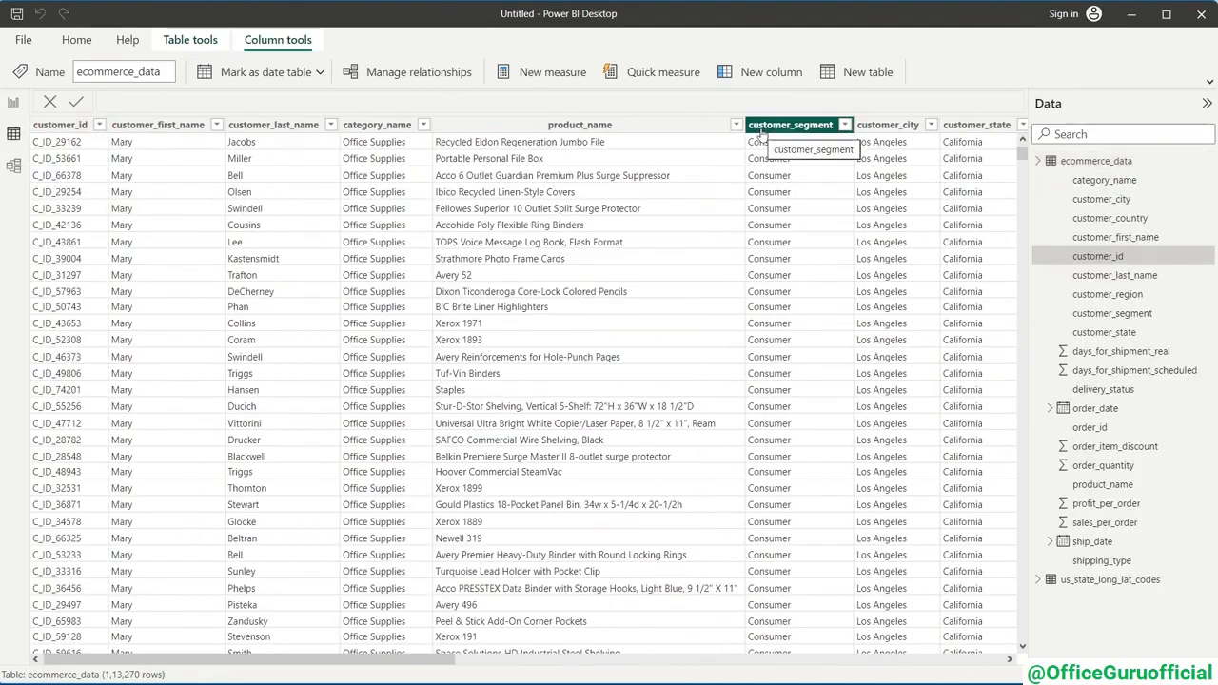
click(767, 131)
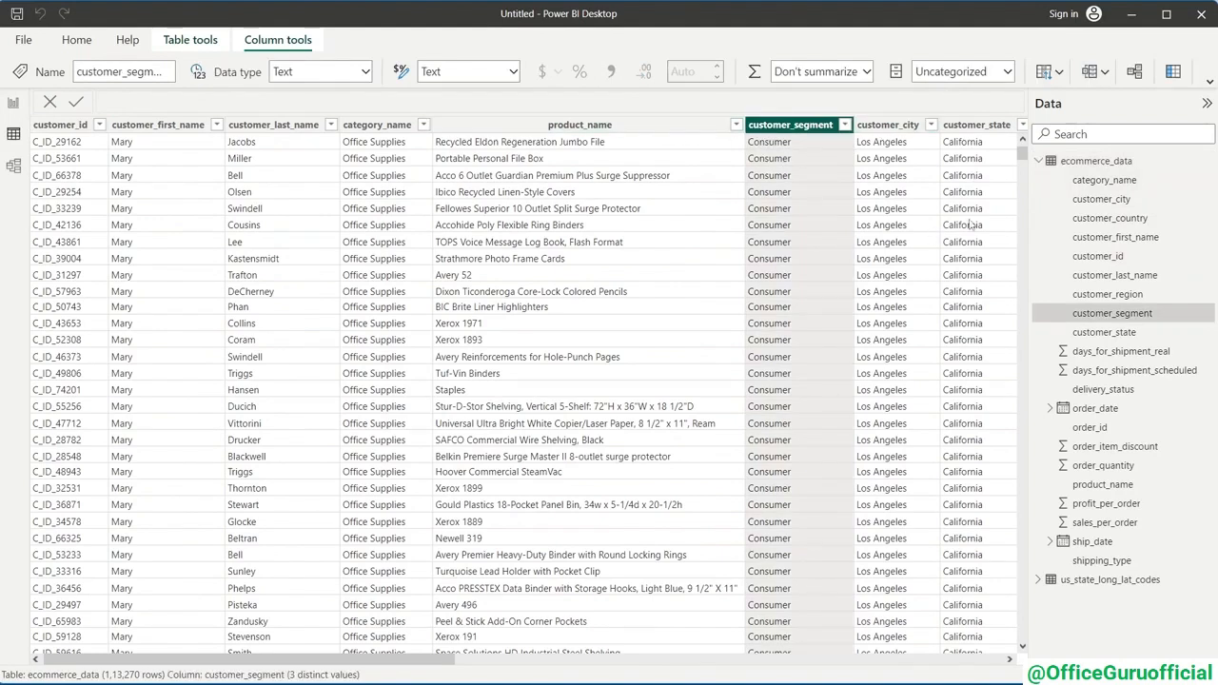
click(969, 134)
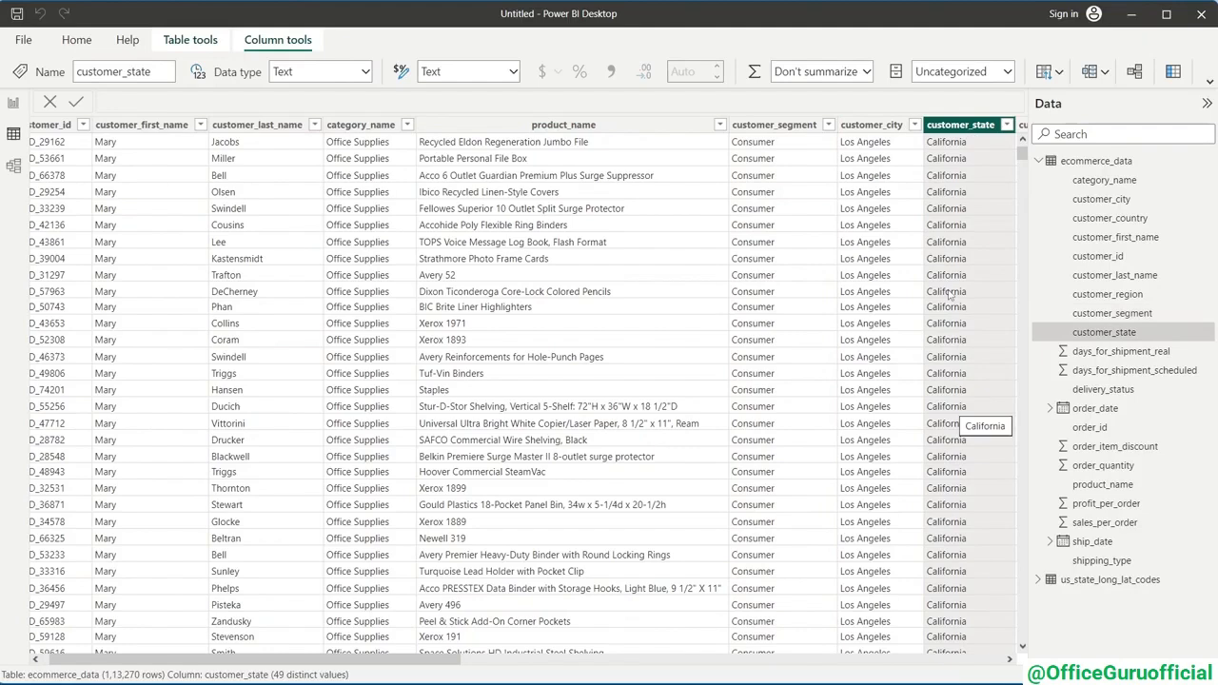
scroll(952, 300, down, 8)
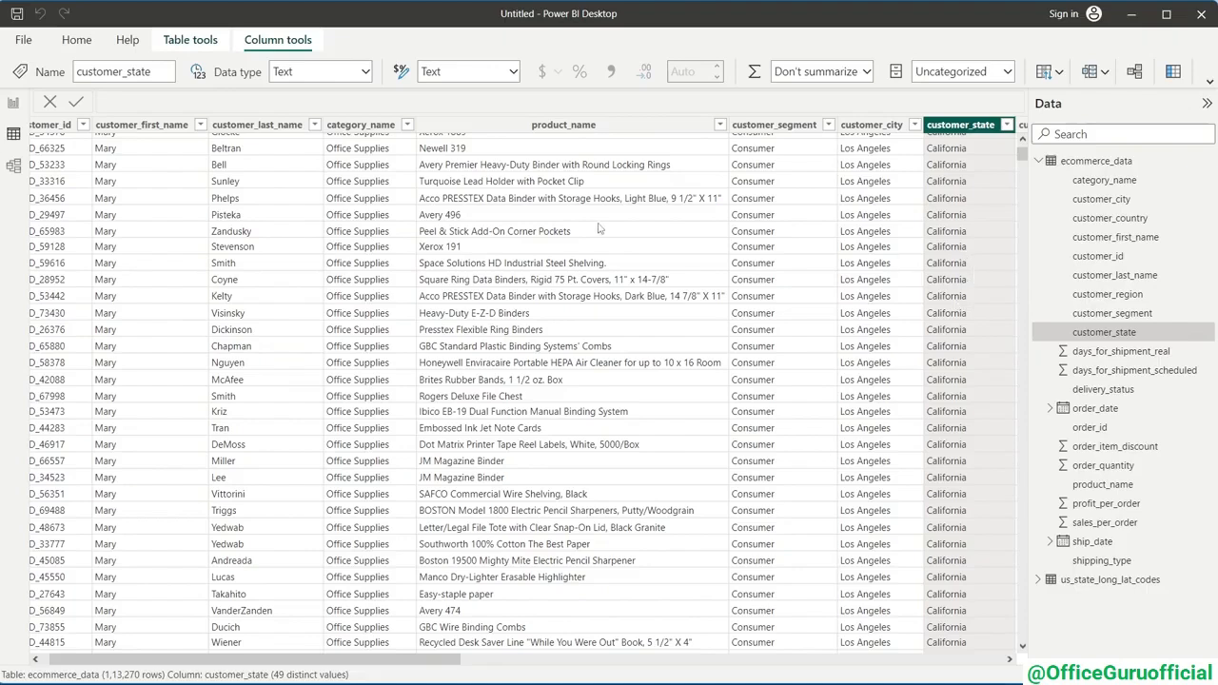
click(1085, 580)
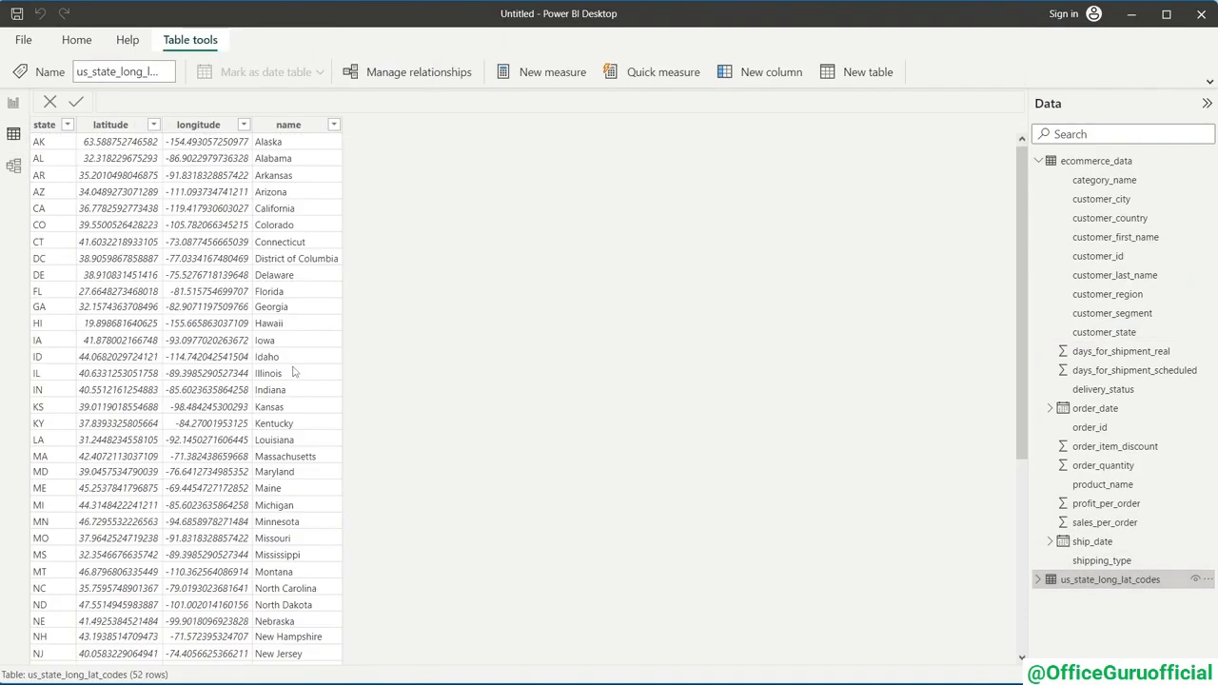
click(297, 126)
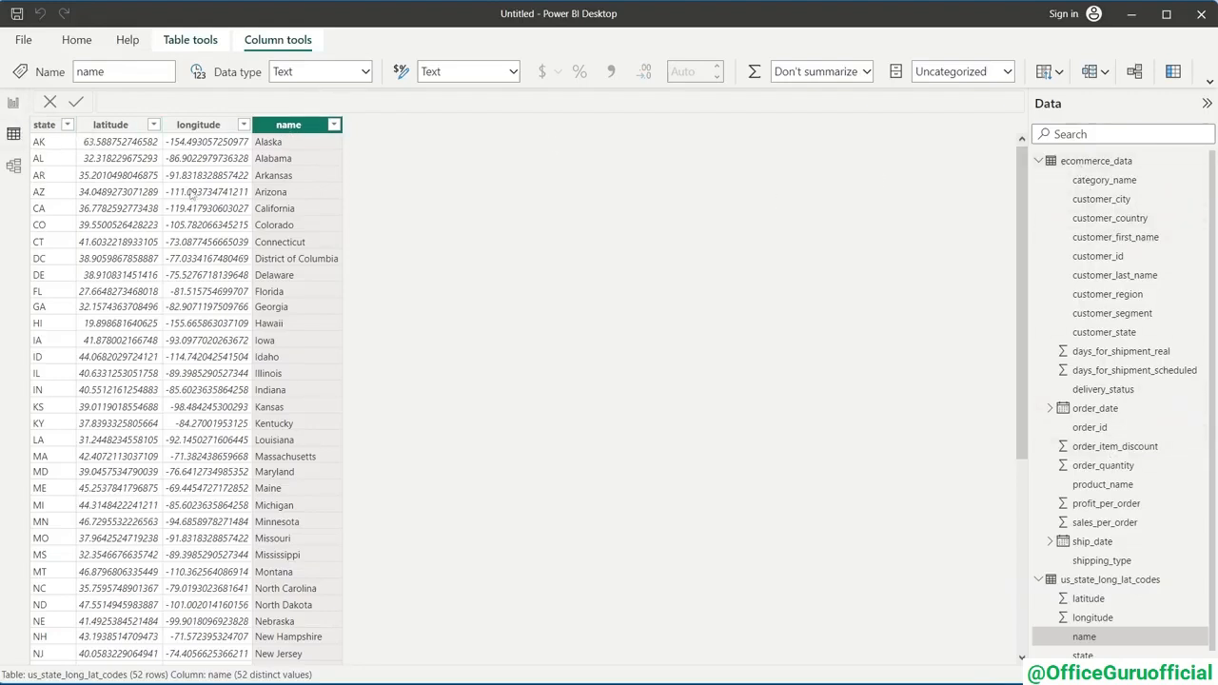
click(1101, 163)
click(980, 124)
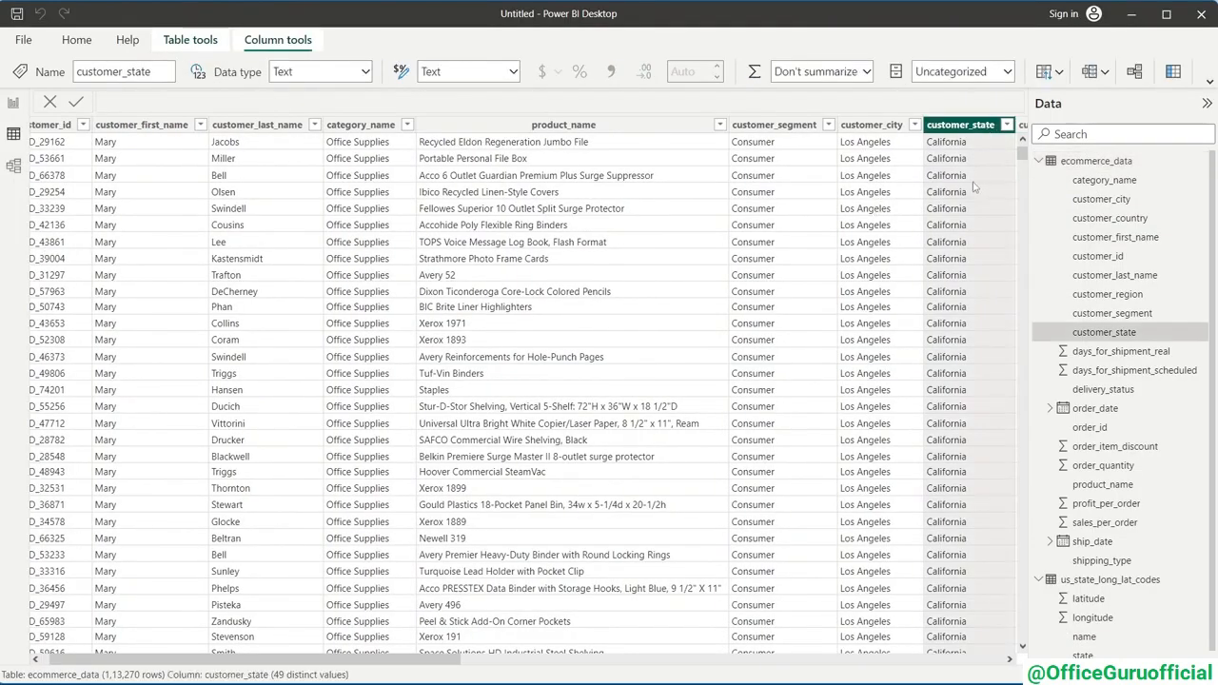
- Create a relationship in the data model between customer_state in ecommerce_data and name in us_state_long_lat_codes
click(13, 167)
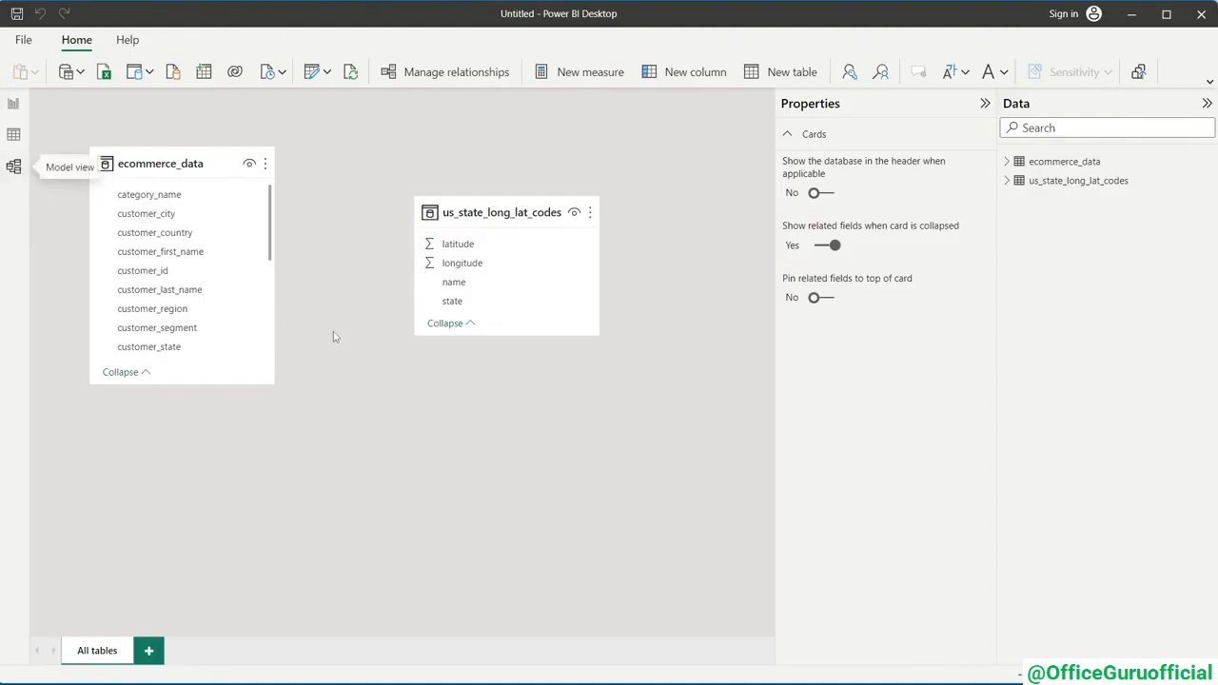
click(163, 348)
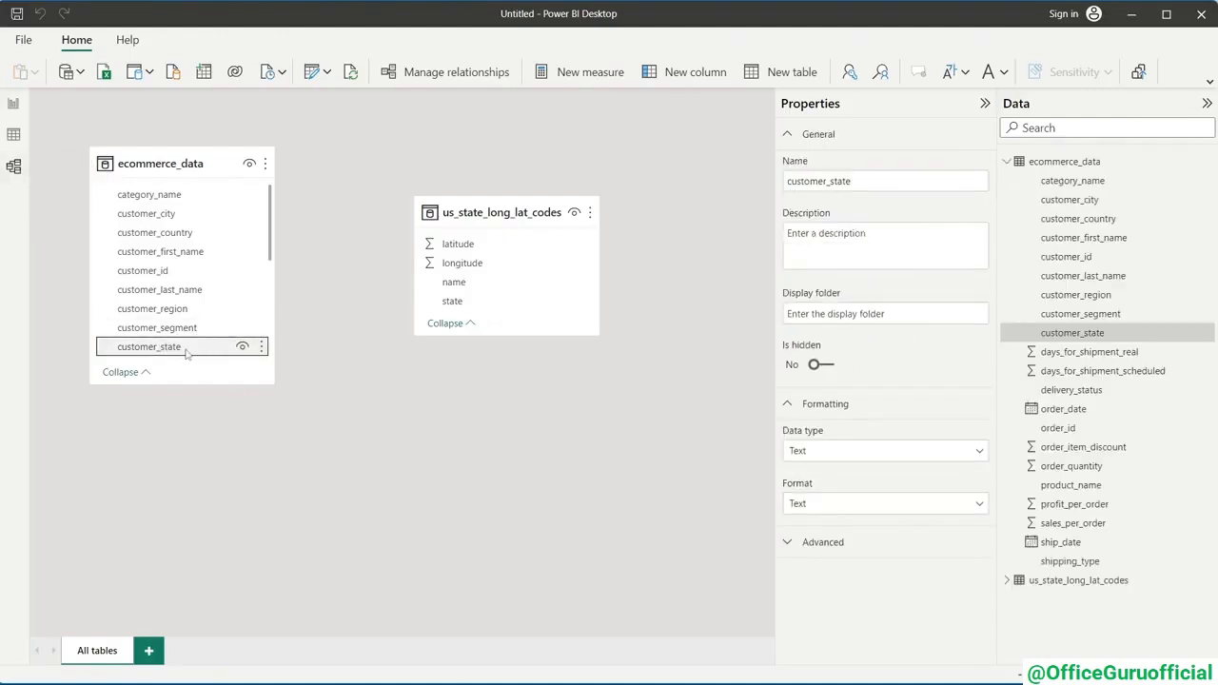
drag(168, 353, 474, 284)
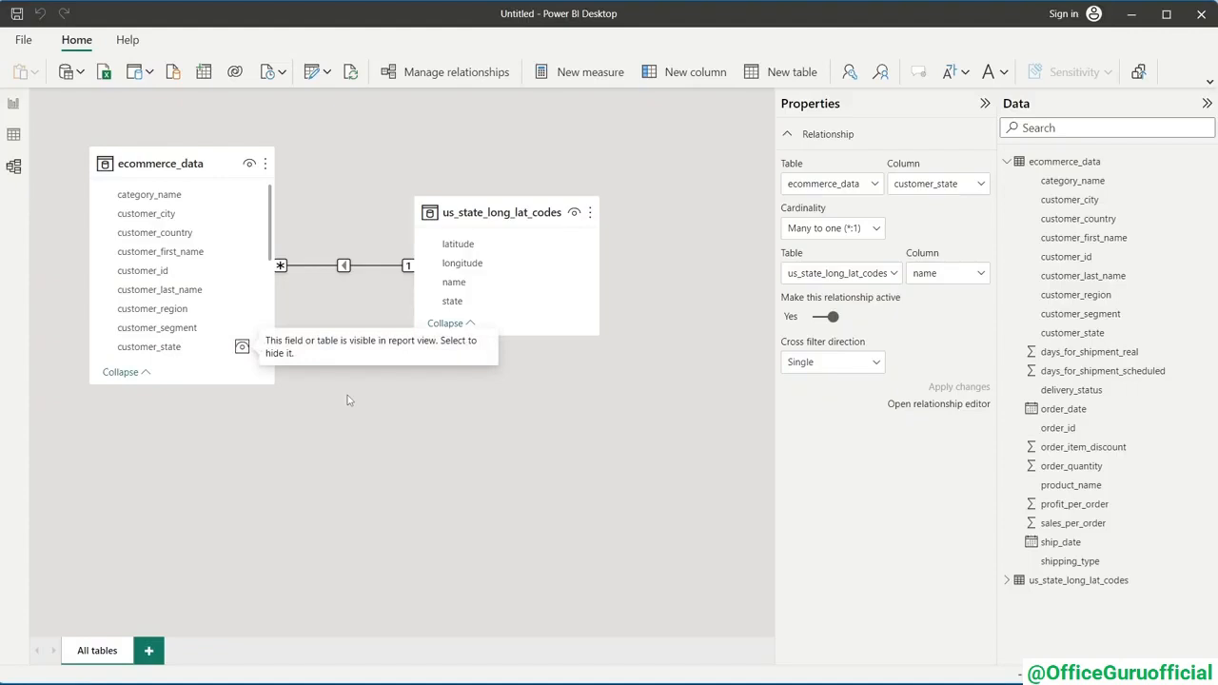
click(374, 295)
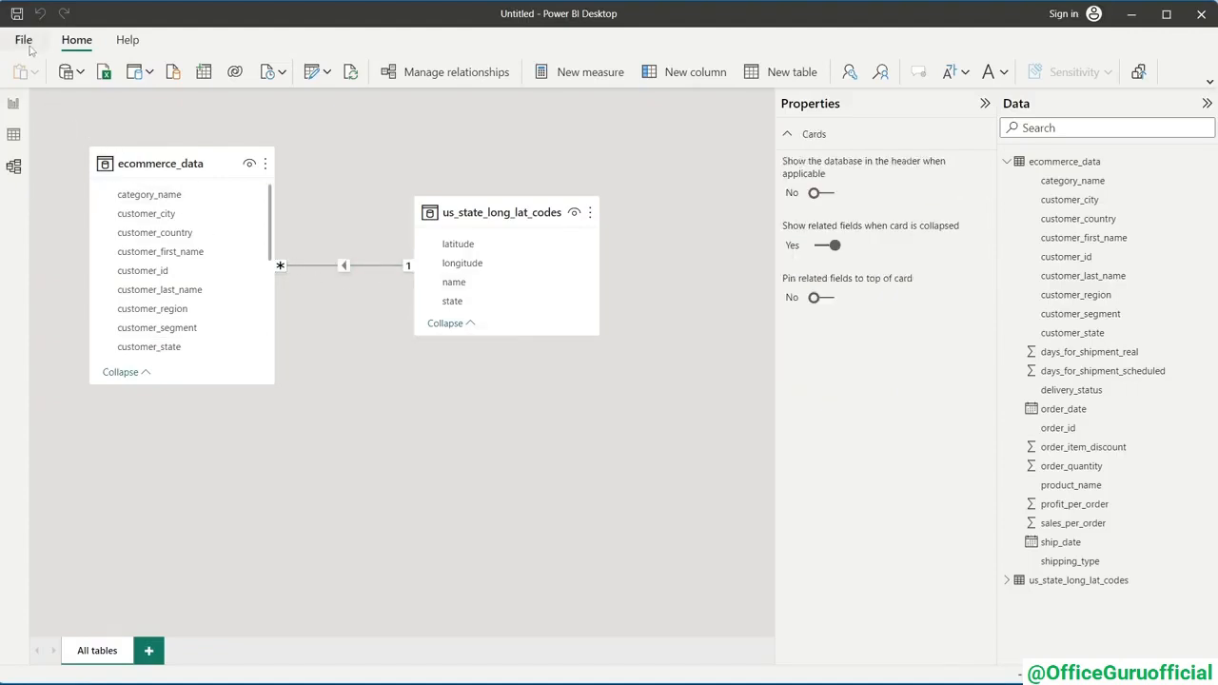
click(16, 102)
click(23, 42)
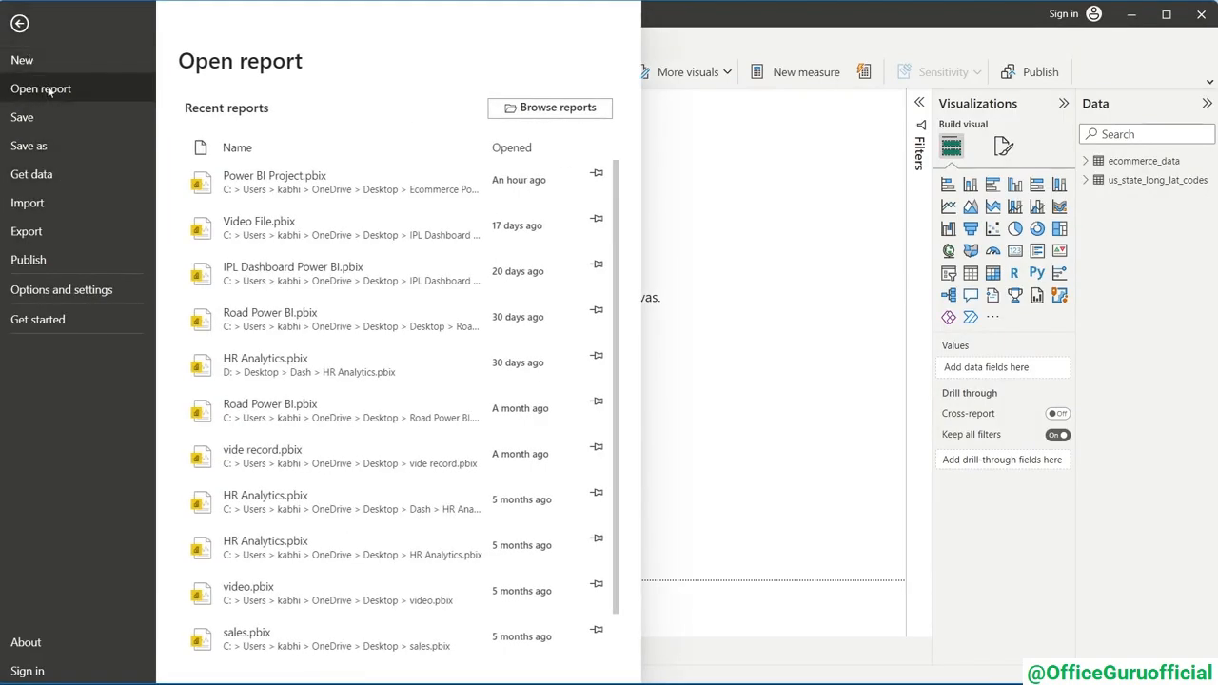
key(Escape)
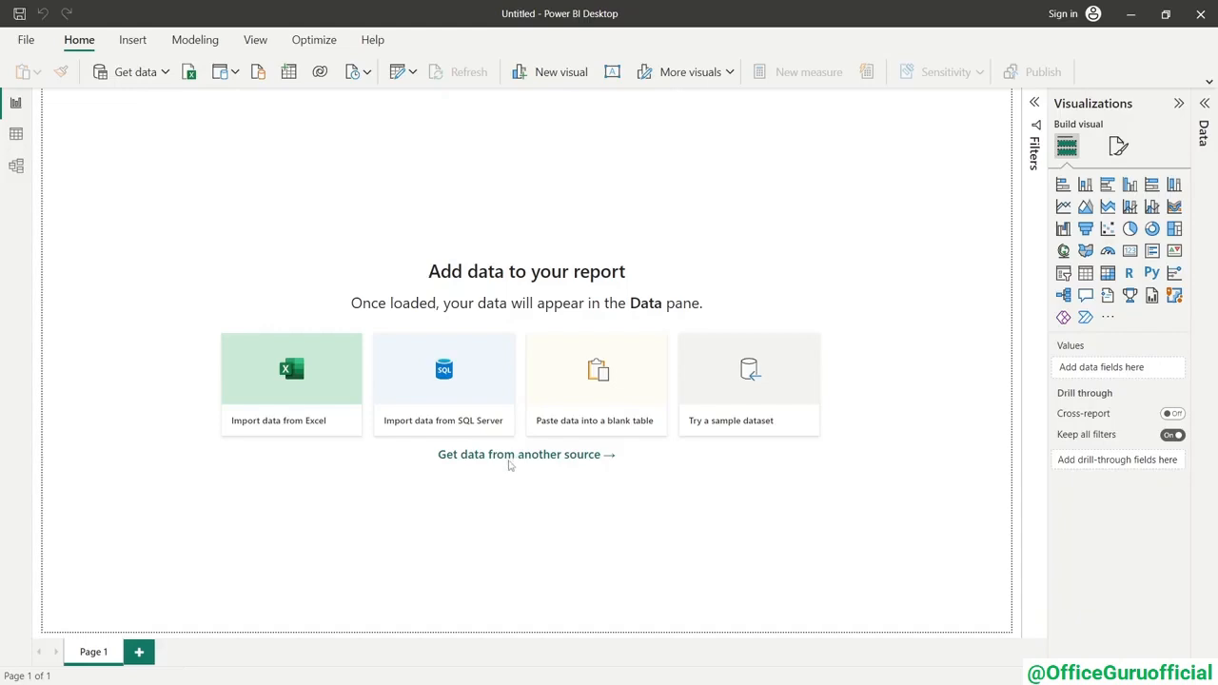
- Start a Text/CSV file import and browse to the Data folder inside Ecommerce Power BI
click(508, 459)
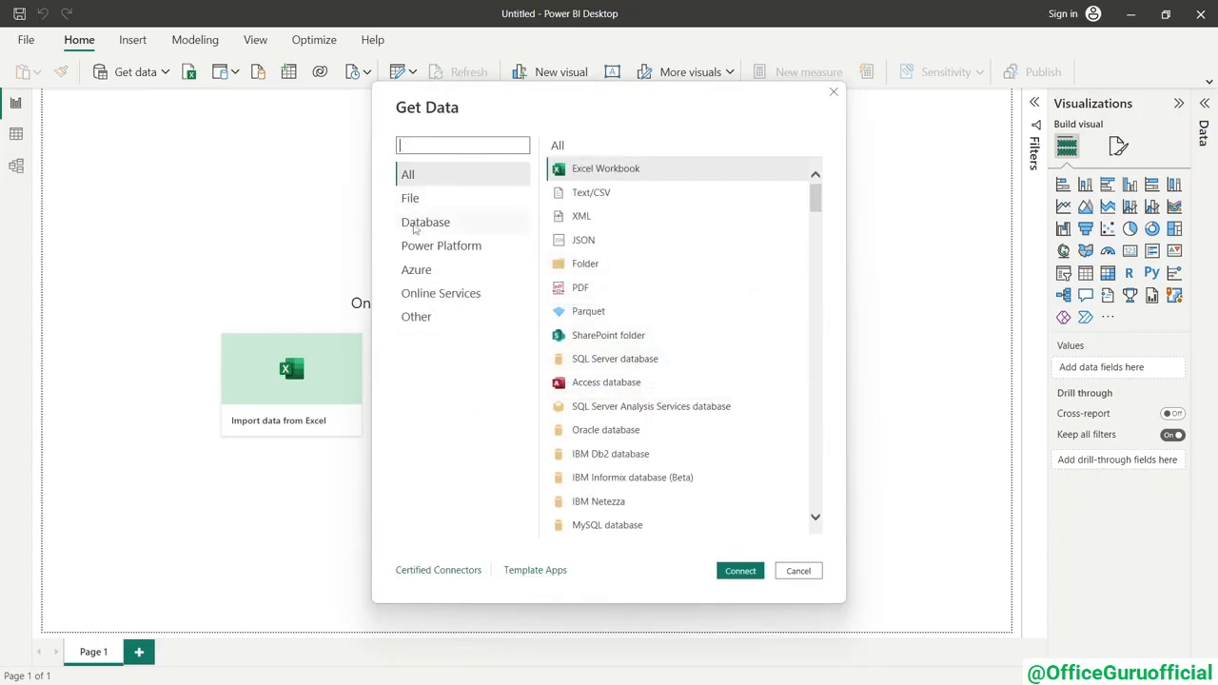
click(423, 200)
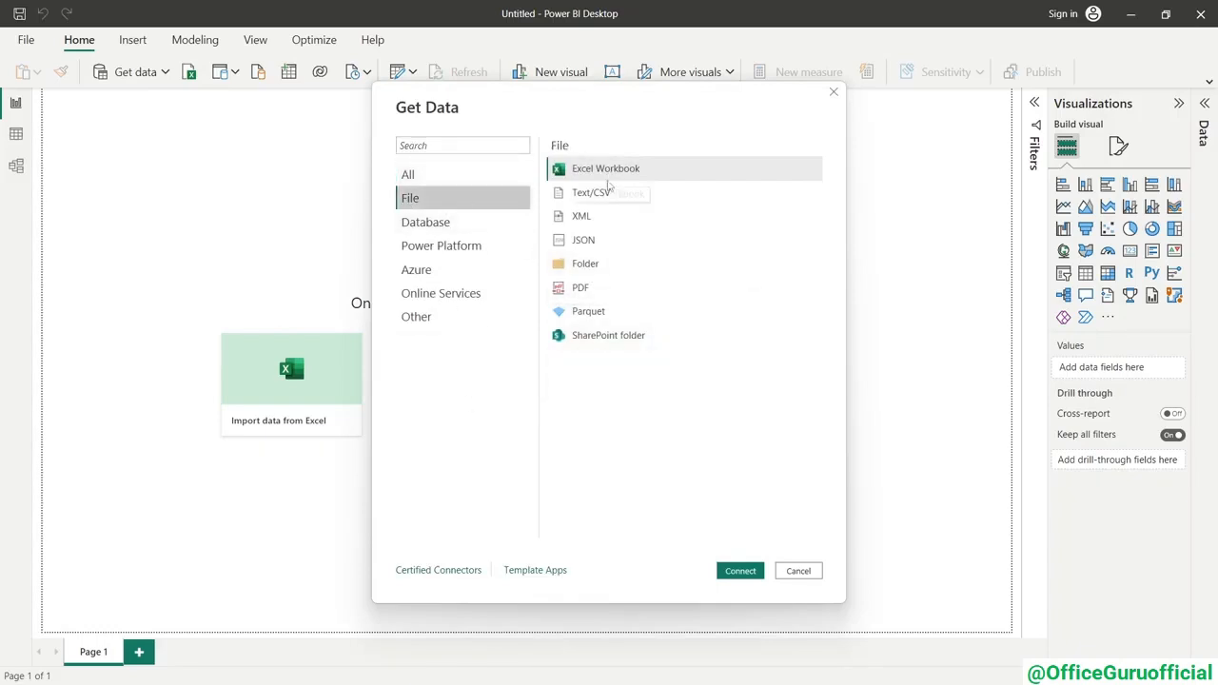
click(592, 195)
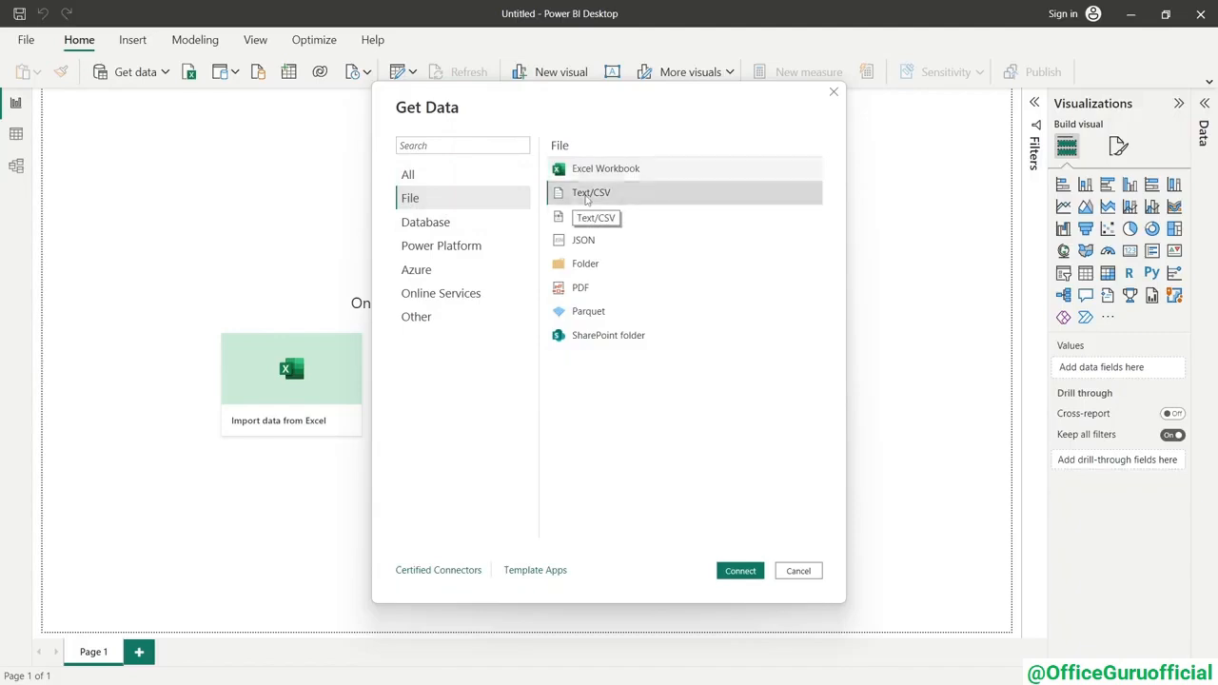
click(741, 572)
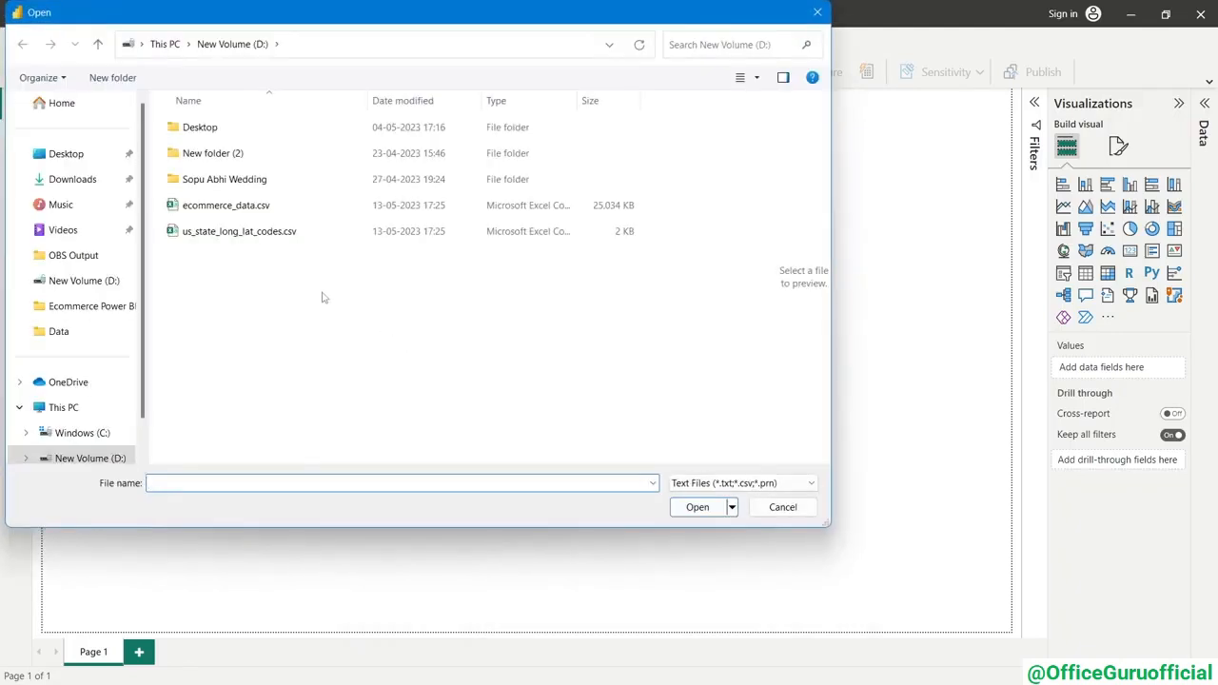
click(80, 309)
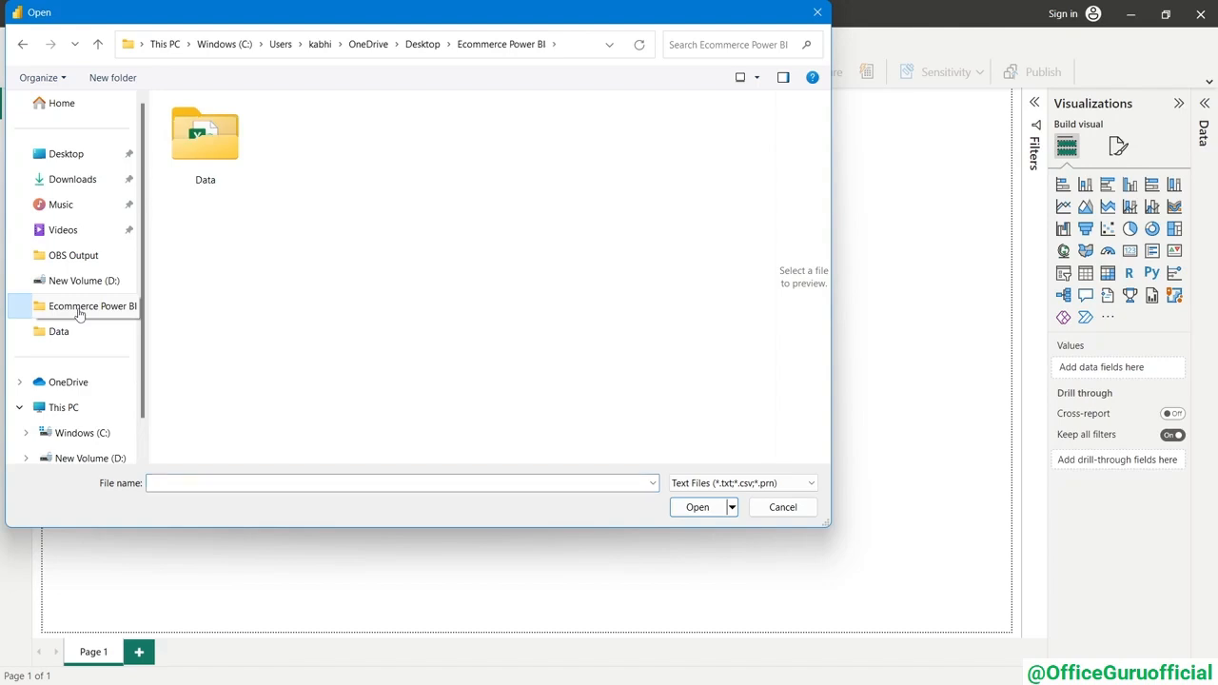
click(233, 159)
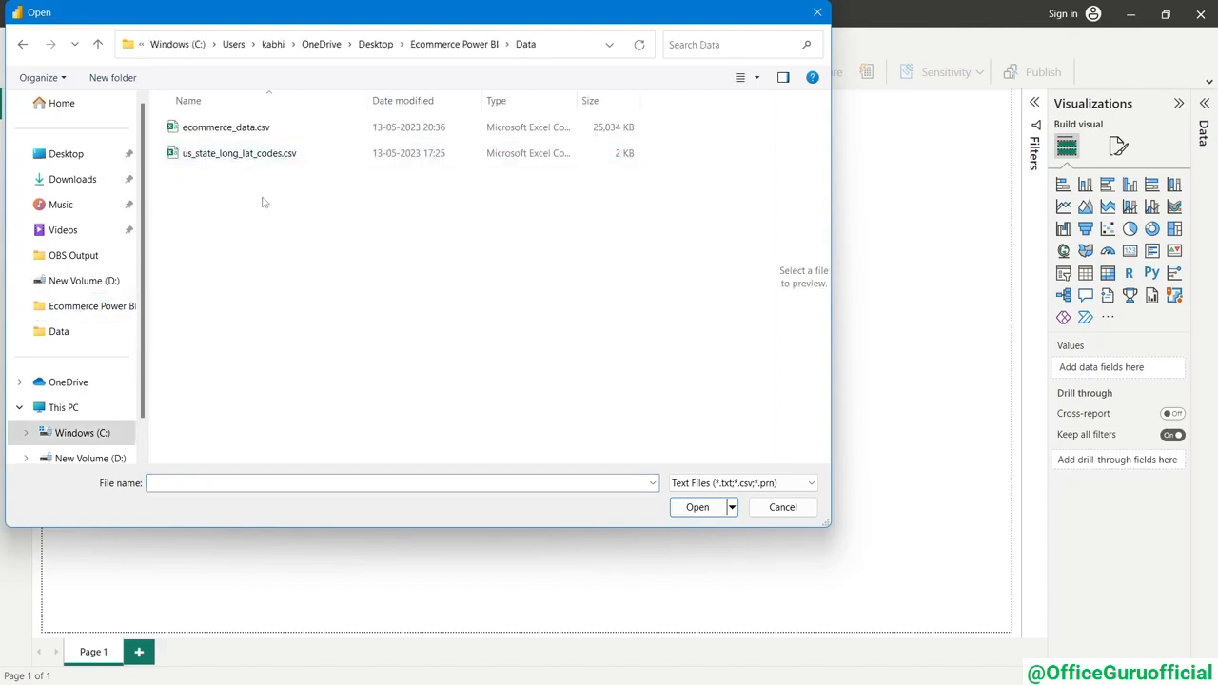
- Open ecommerce_data.csv, preview it with the comma delimiter and load it into the report
click(225, 126)
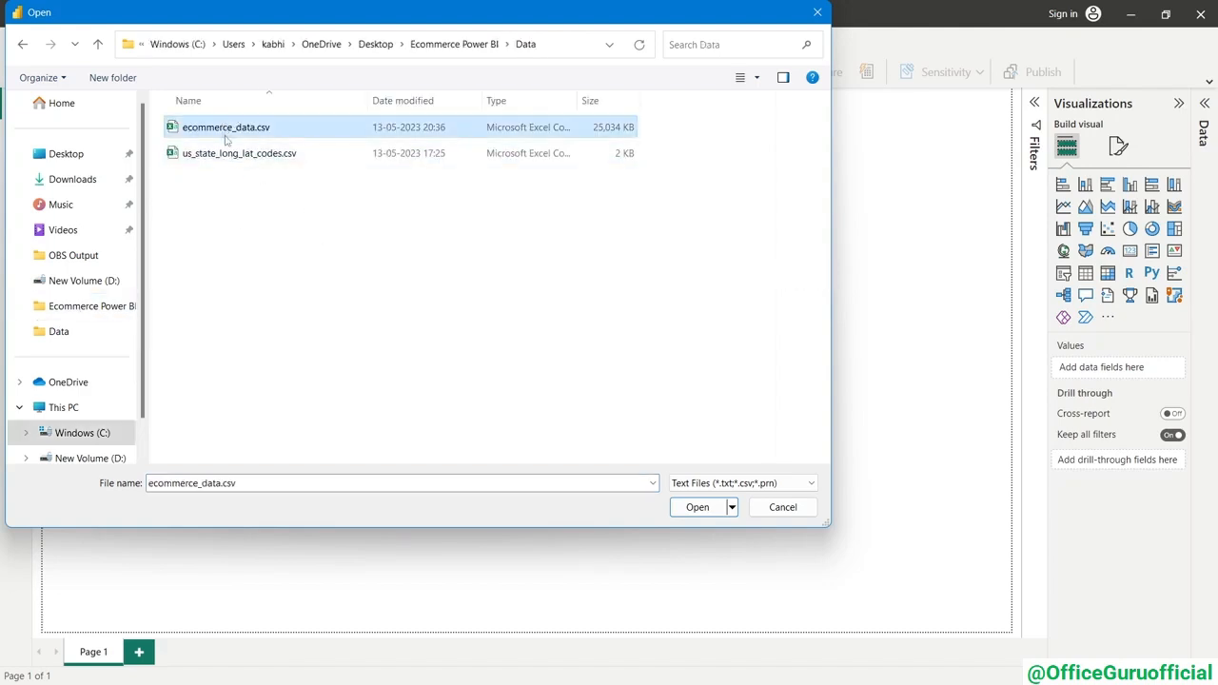
click(233, 154)
click(229, 131)
click(230, 155)
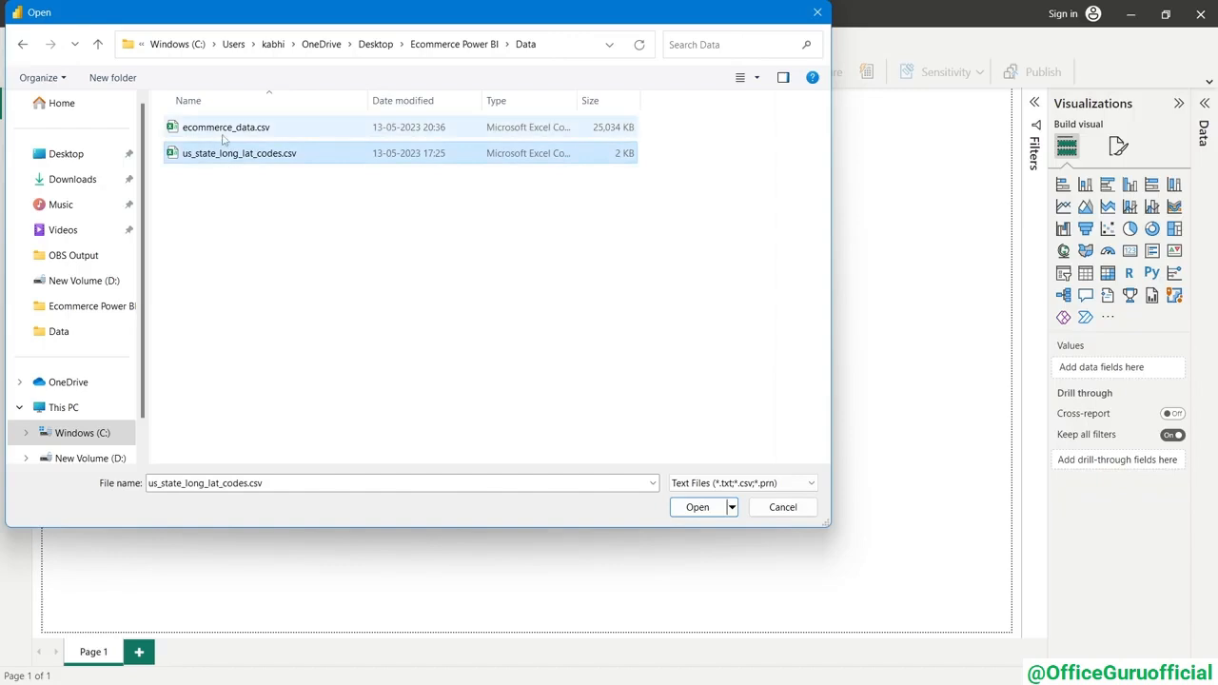
click(222, 135)
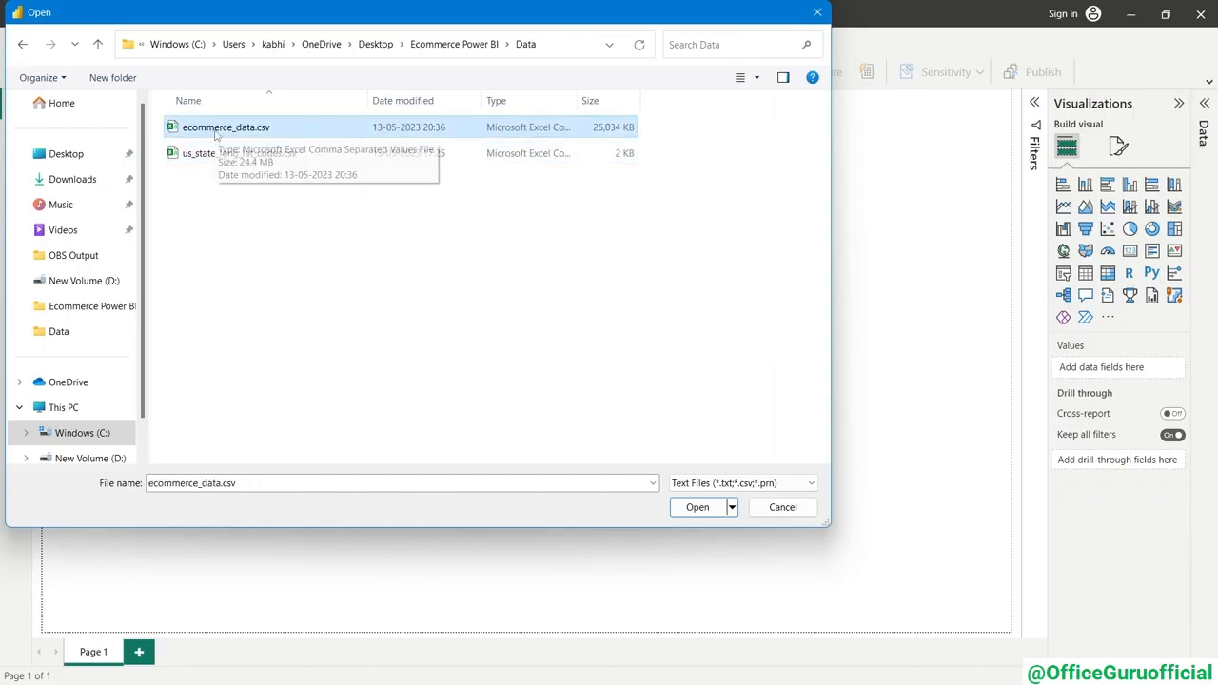
click(700, 508)
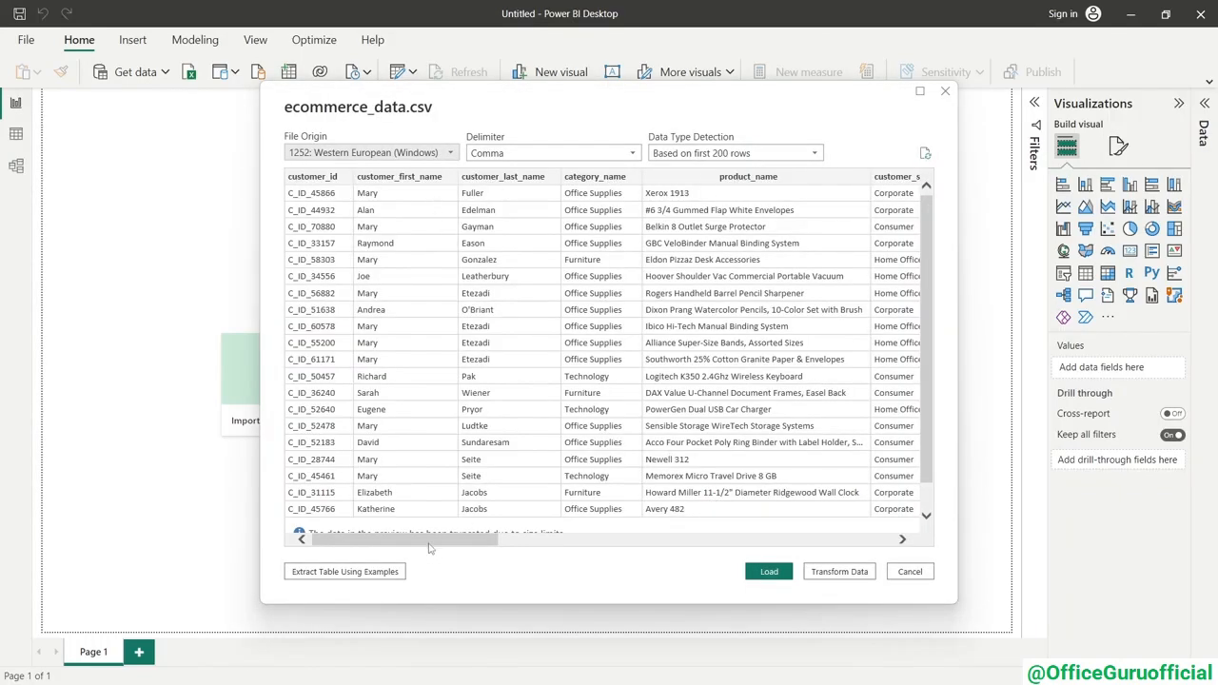
mouse_move(429, 540)
mouse_down()
mouse_move(824, 539)
mouse_move(428, 540)
mouse_up()
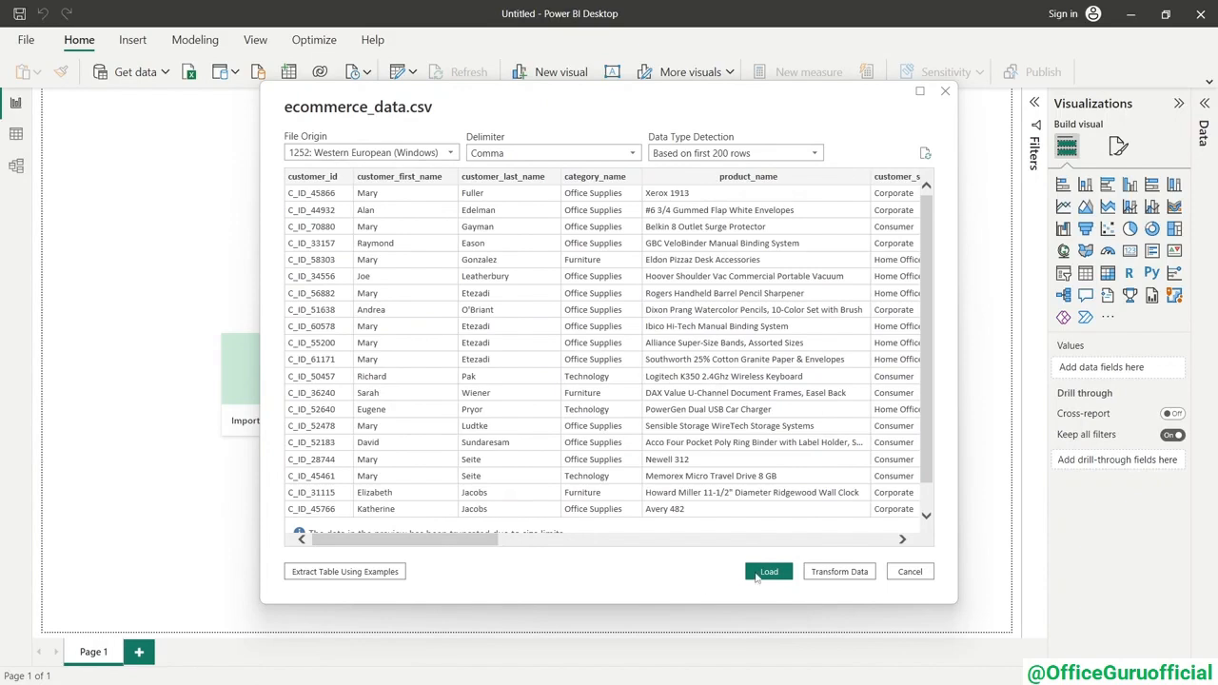
click(768, 572)
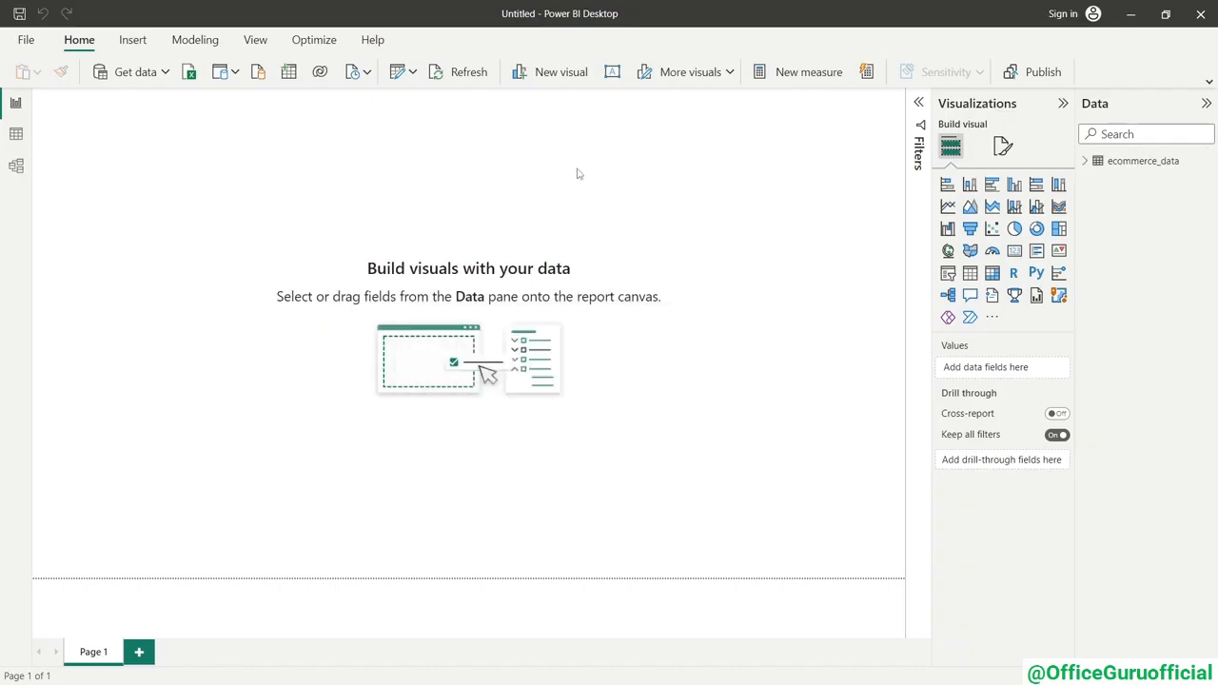
- Check ecommerce_data in the data and model views, shifting its card slightly in the model diagram
click(21, 138)
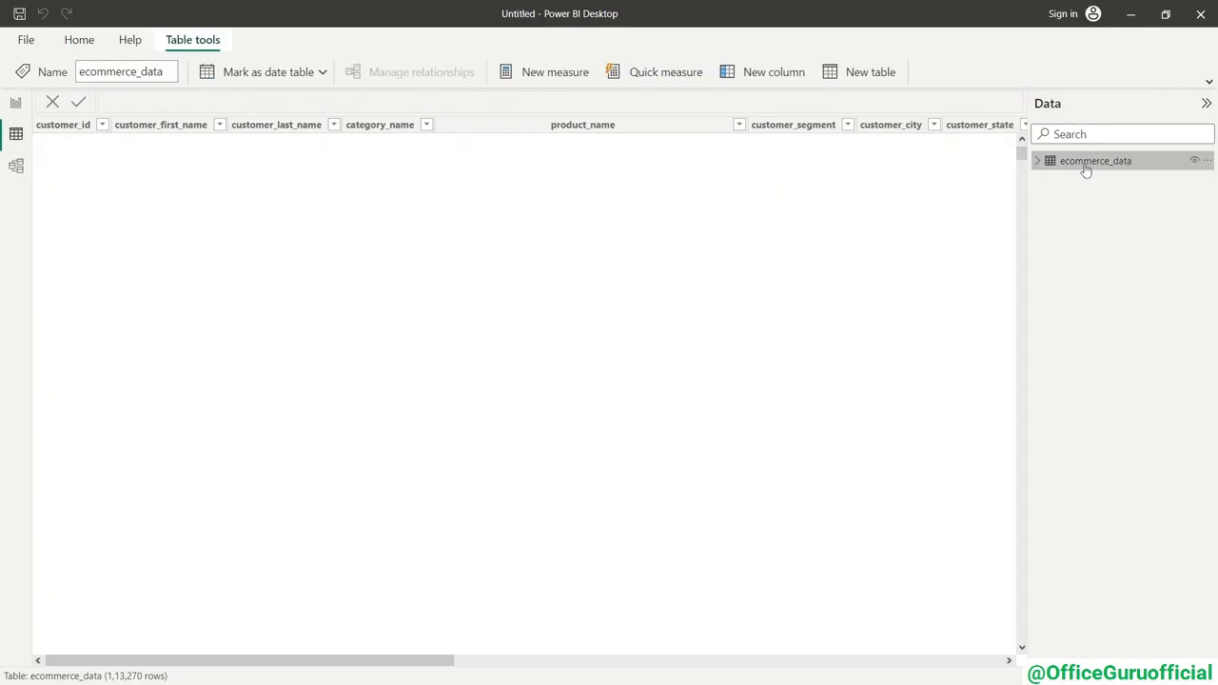
click(16, 168)
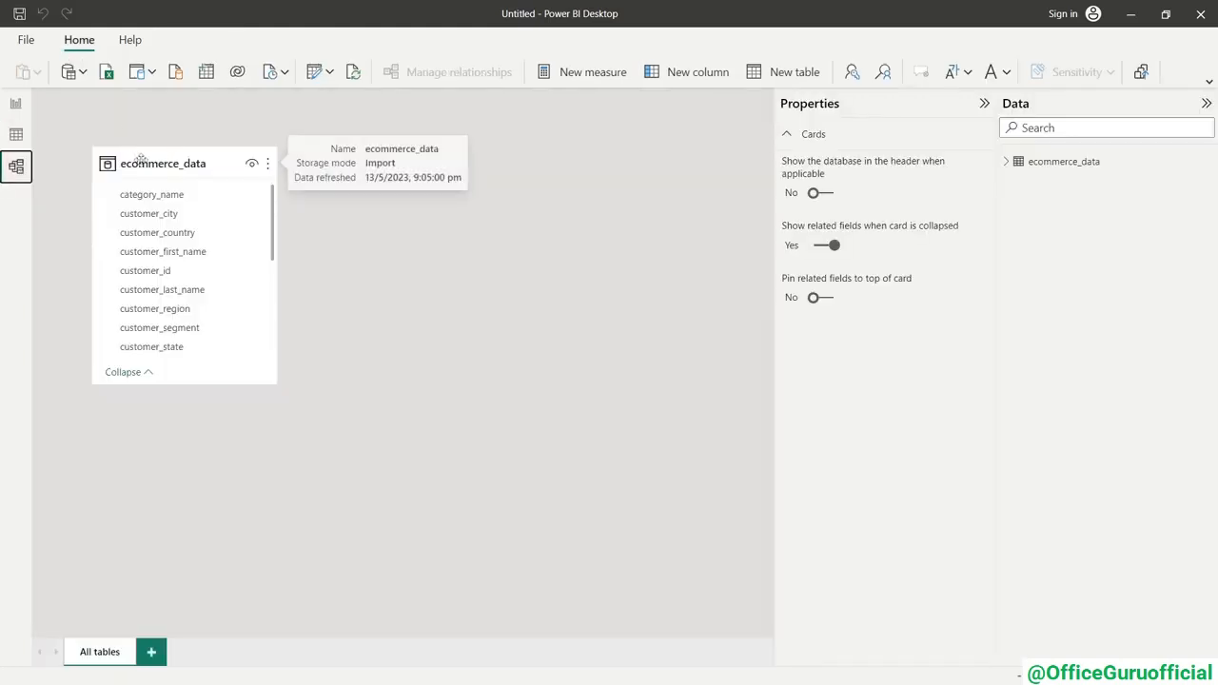
drag(142, 162, 157, 186)
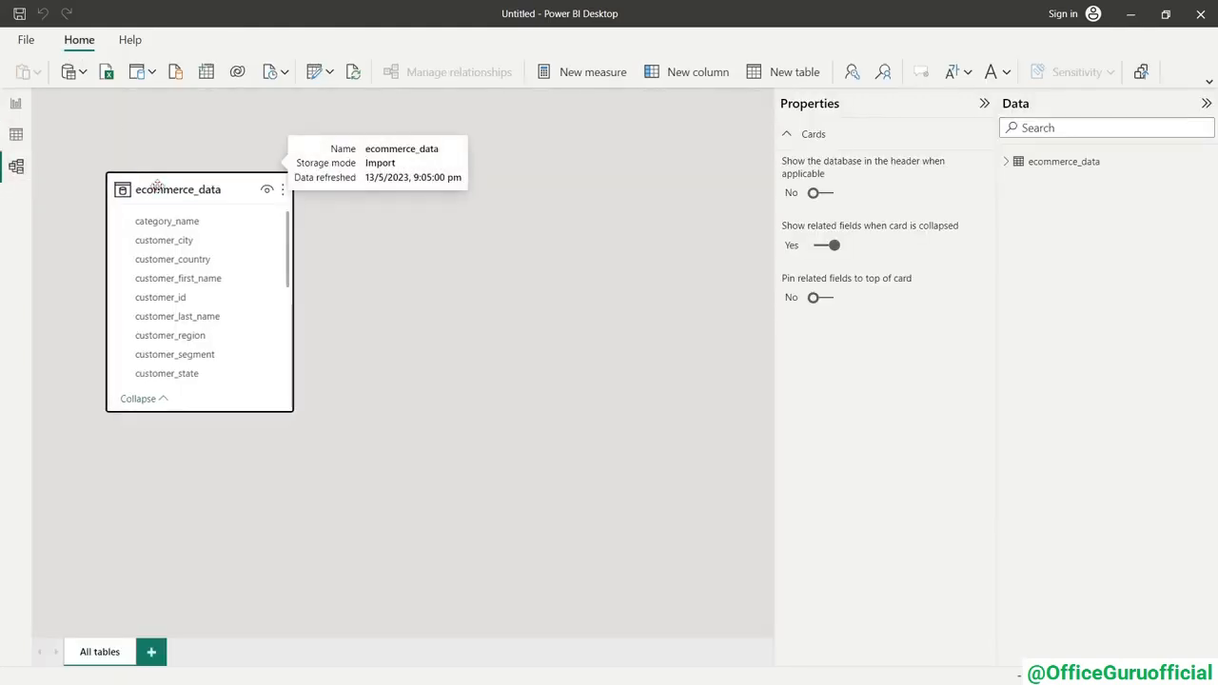
click(463, 282)
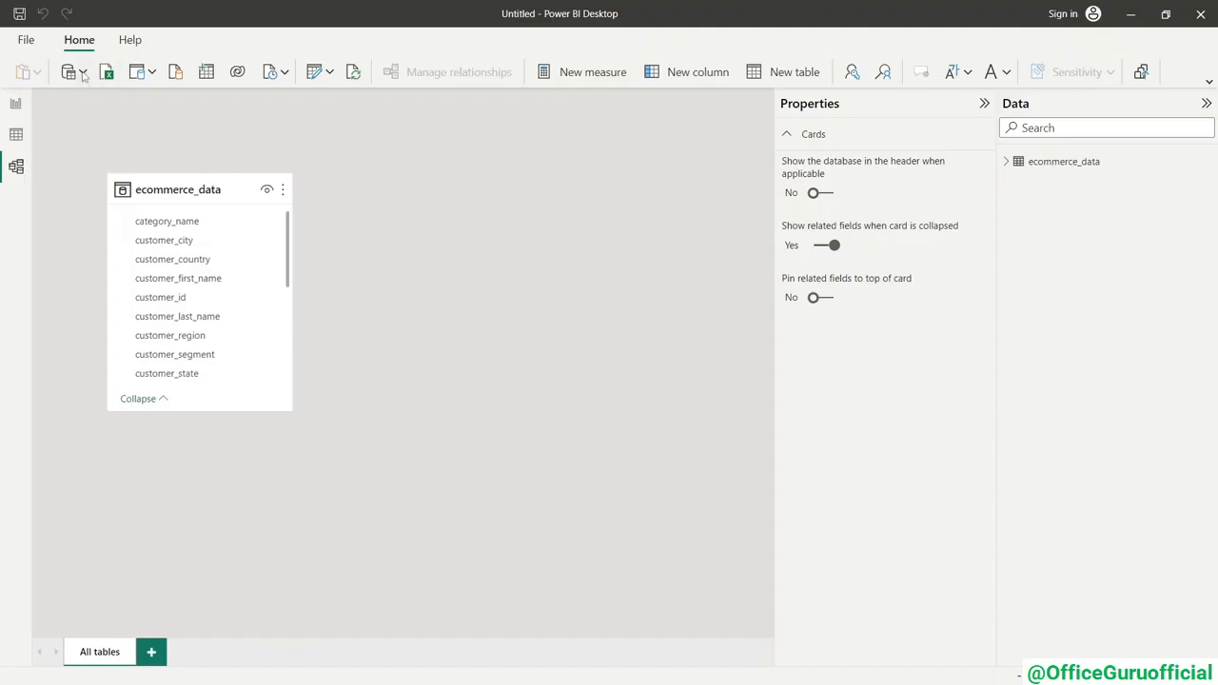
- Import us_state_long_lat_codes.csv from the Data folder as a second Text/CSV source and load it
click(1210, 84)
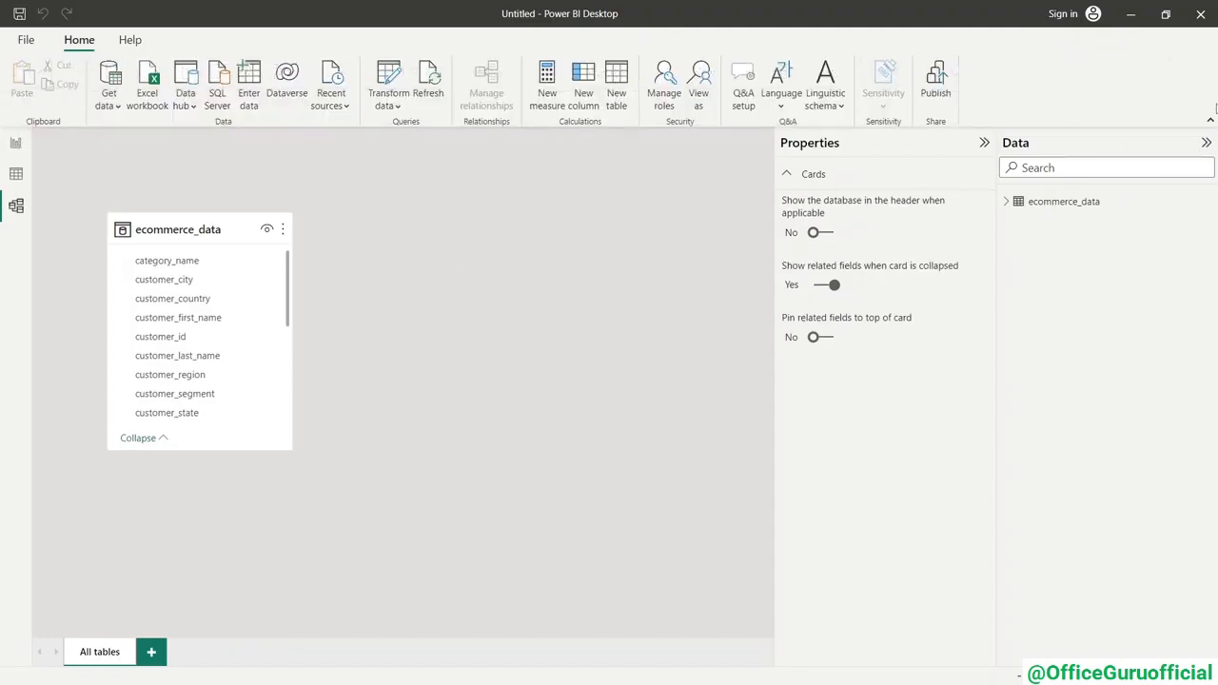
click(118, 111)
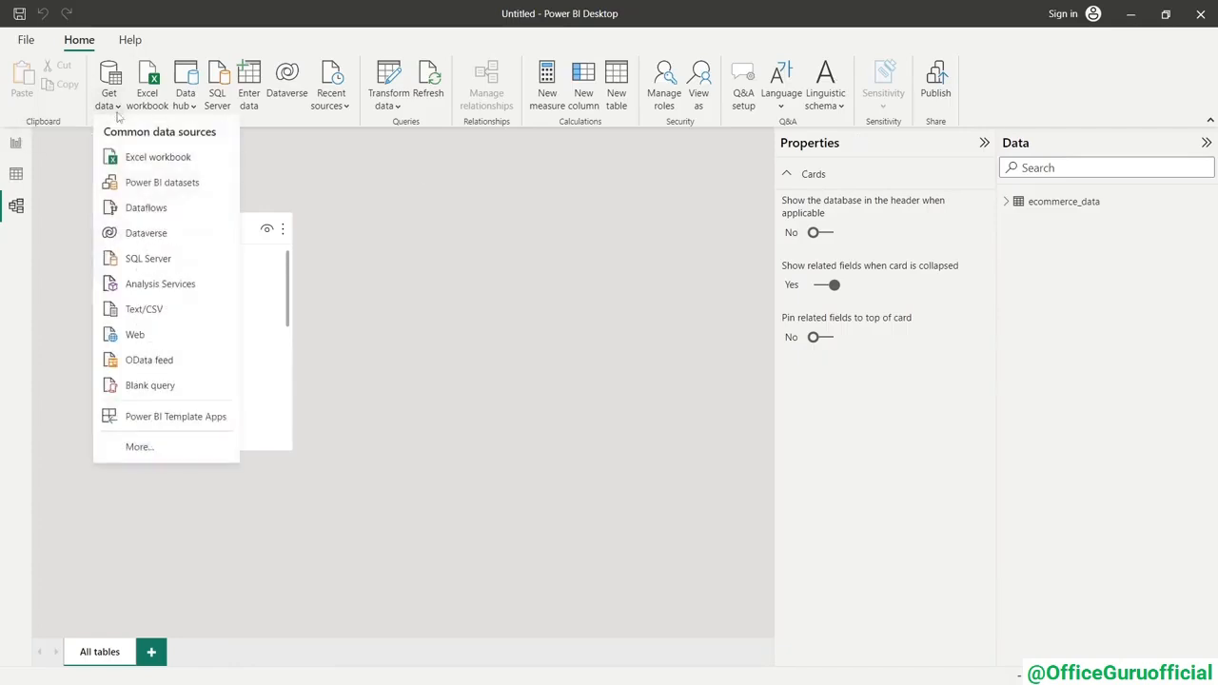
click(145, 311)
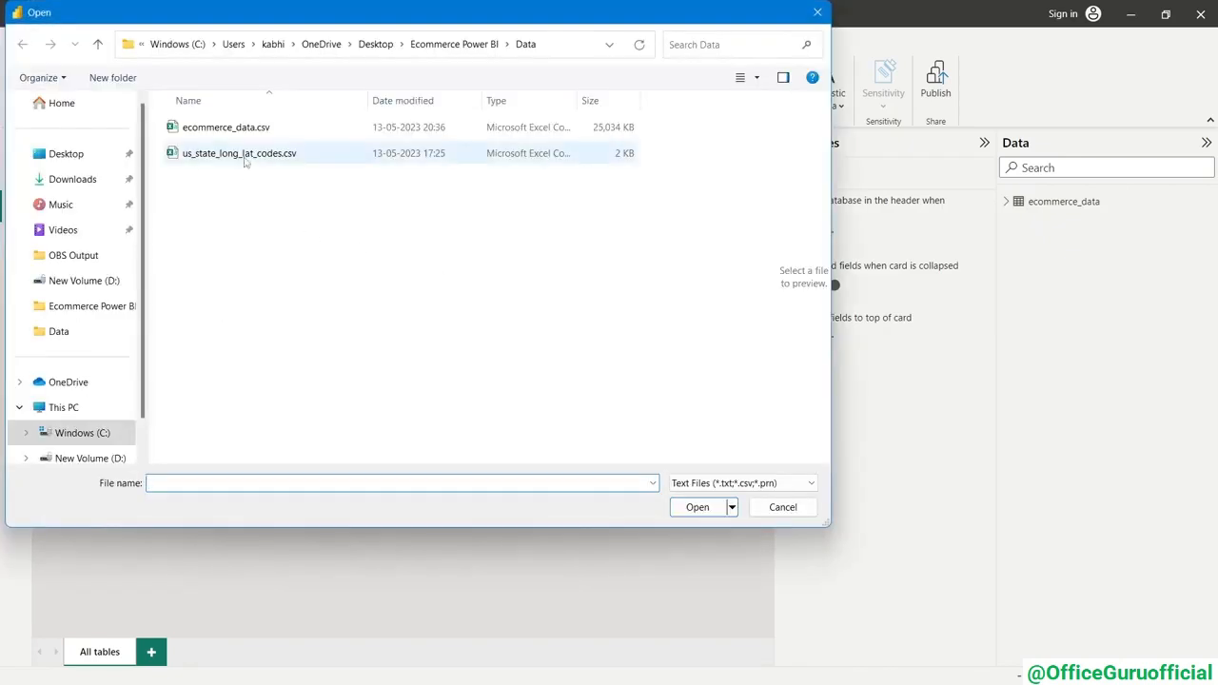
click(243, 156)
click(702, 507)
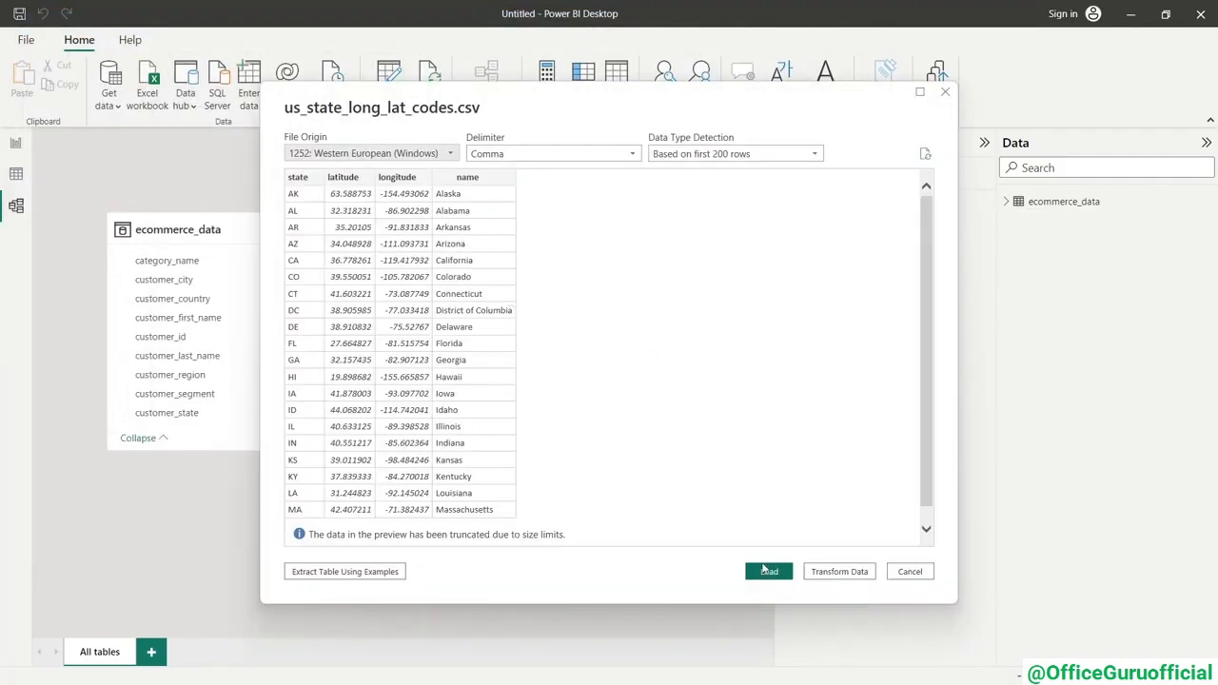
click(766, 571)
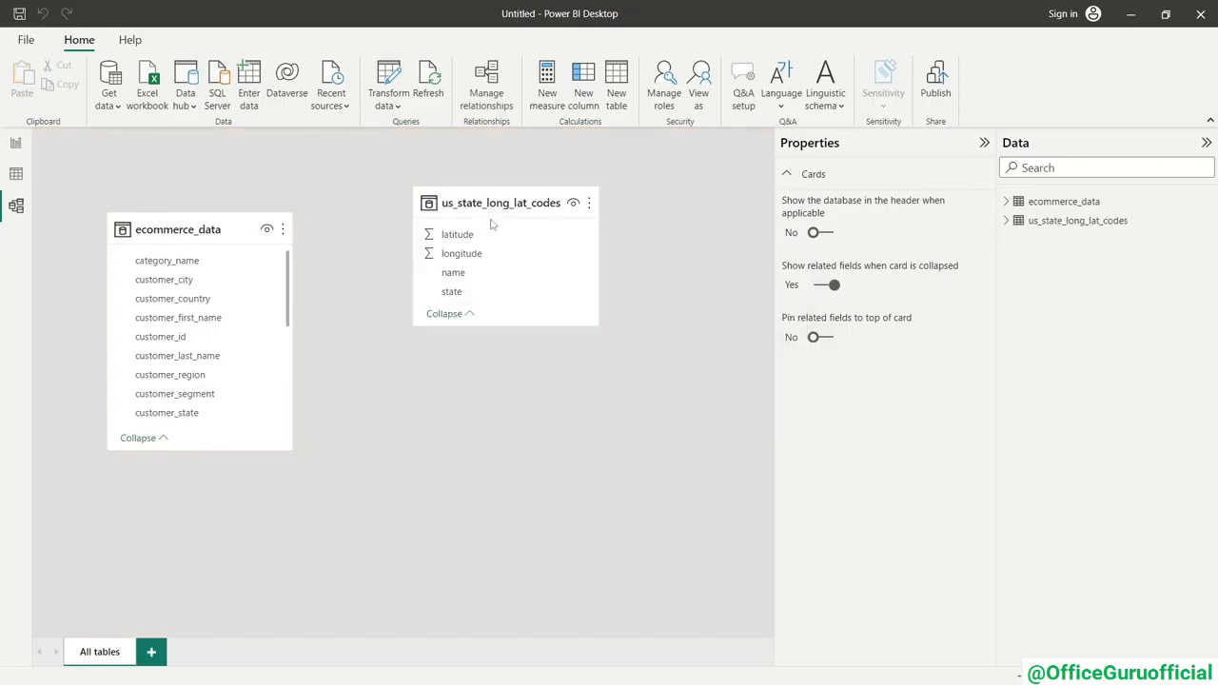
- Place the us_state_long_lat_codes card beside ecommerce_data and relate customer_state to its name column
drag(495, 203, 488, 285)
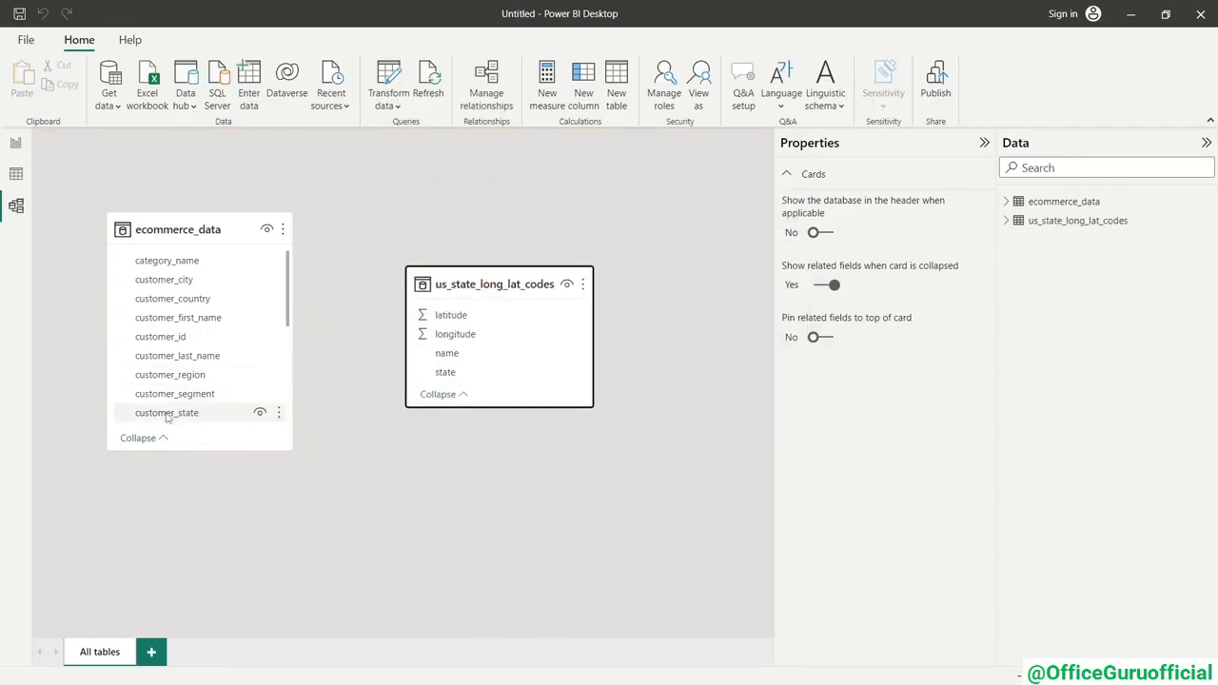
drag(168, 418, 462, 354)
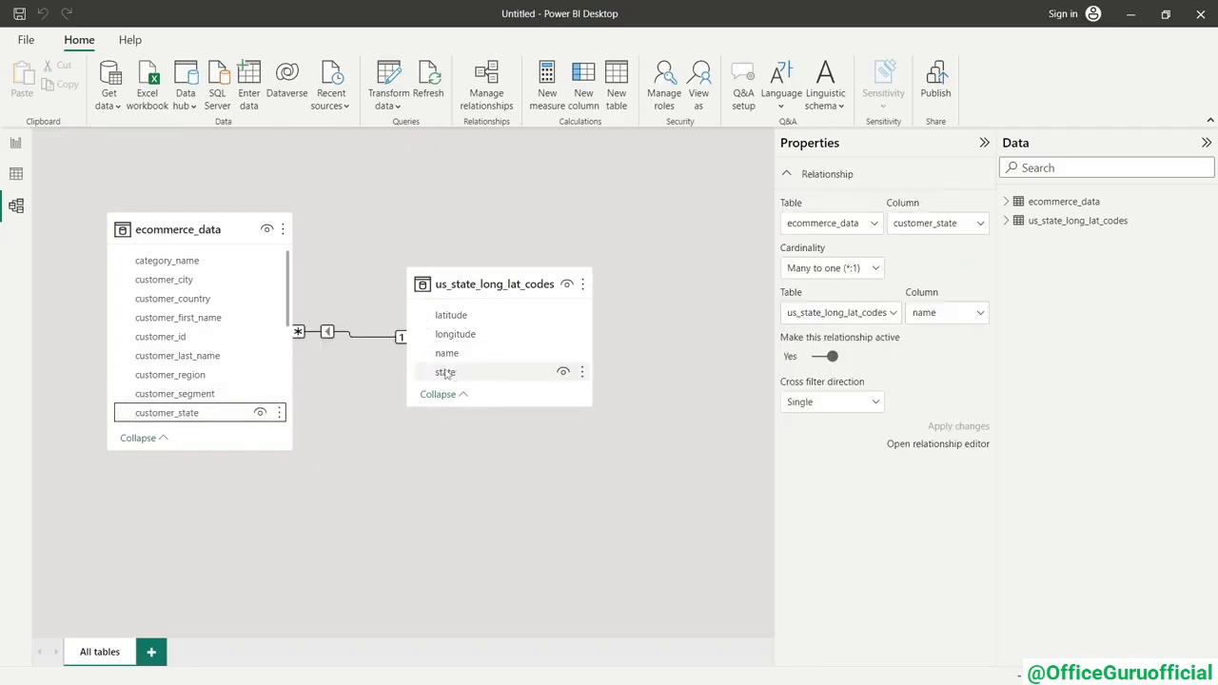
click(456, 356)
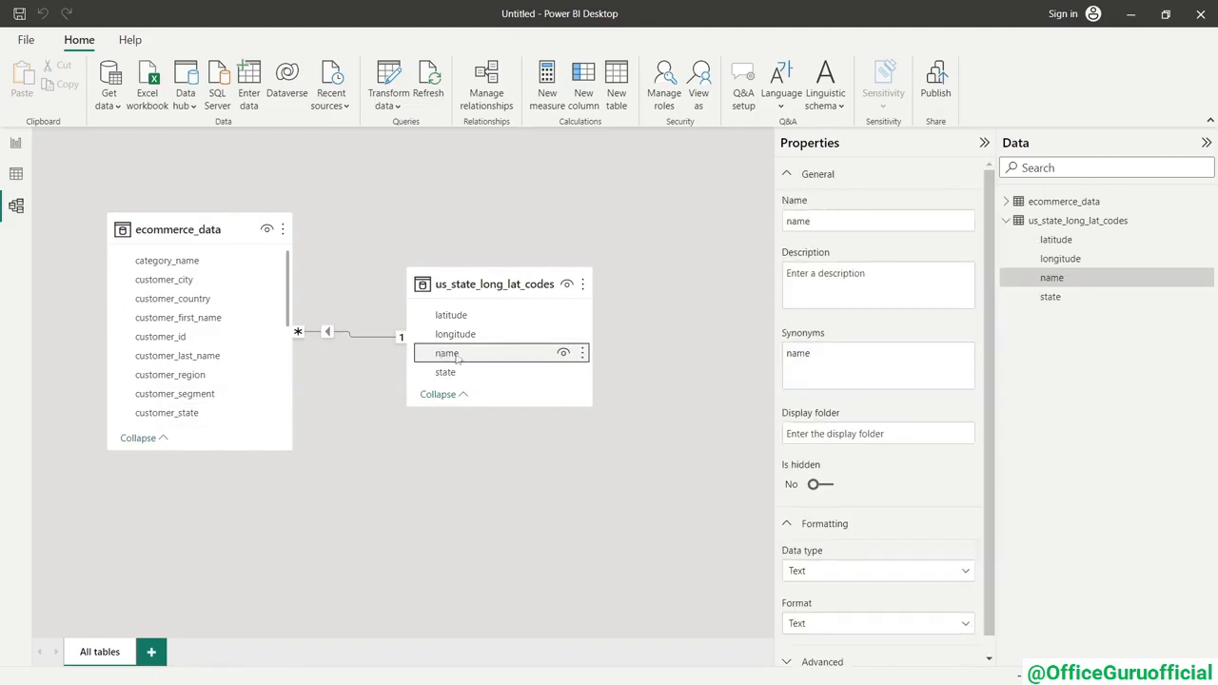
click(645, 232)
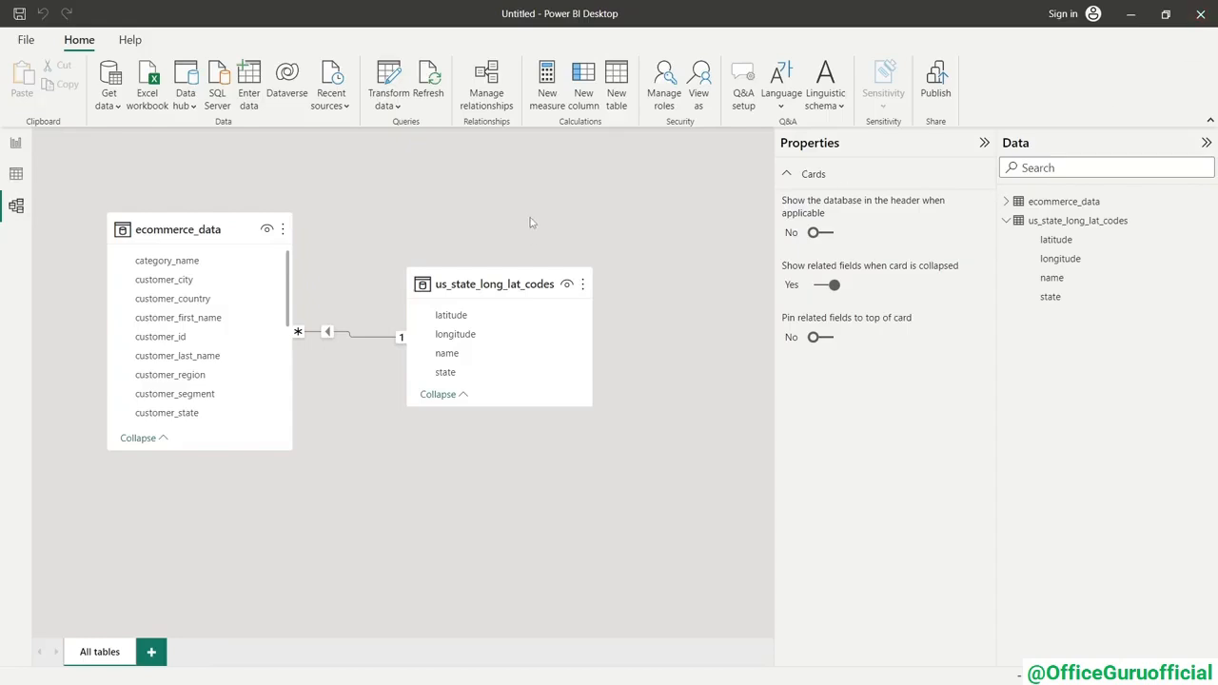
- Close the report built from the CSV files and check the table relationship in the other open report
click(1201, 14)
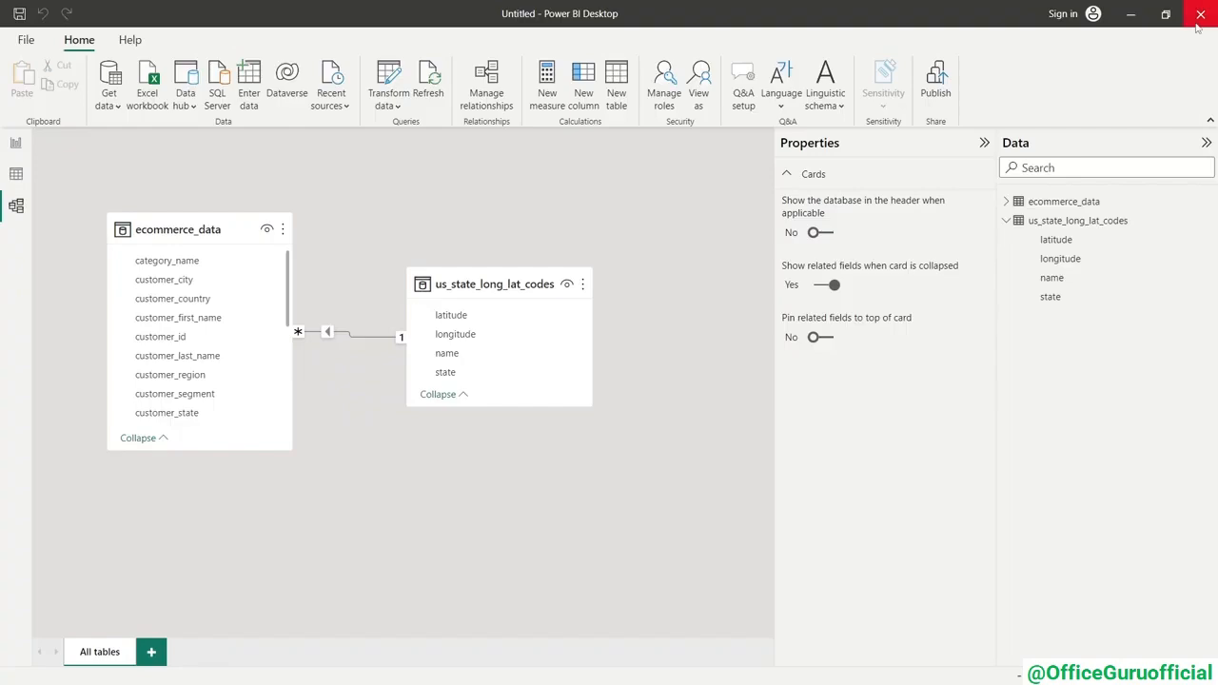
click(686, 380)
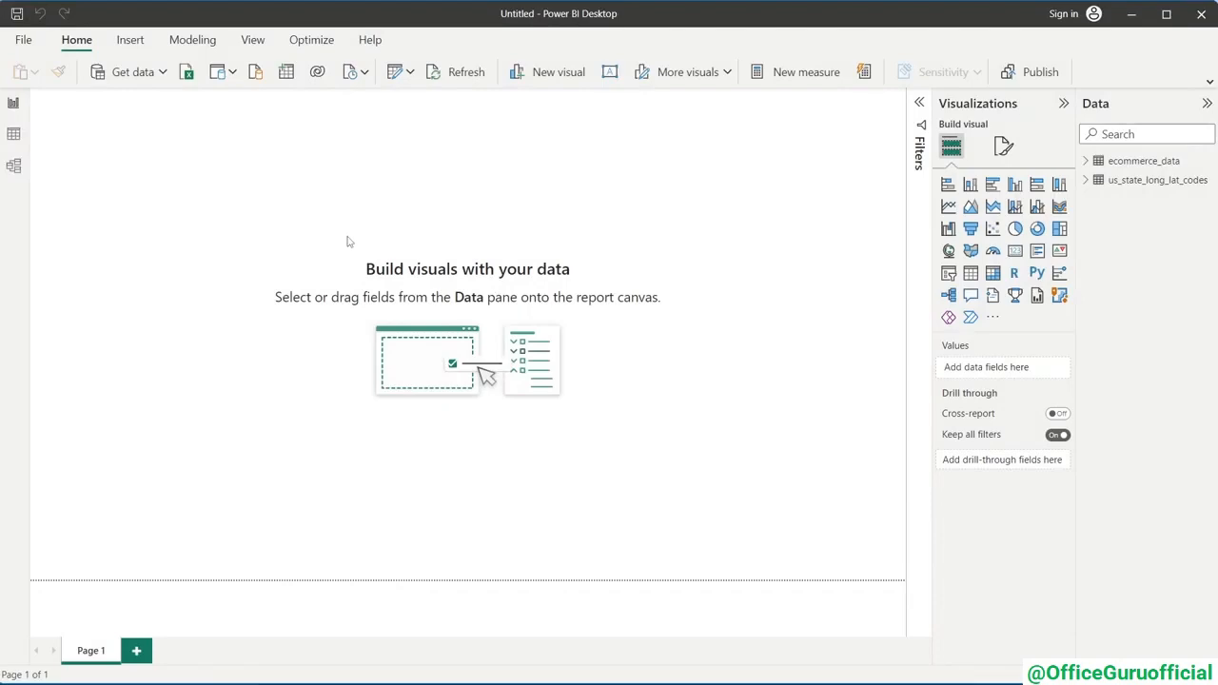
click(15, 167)
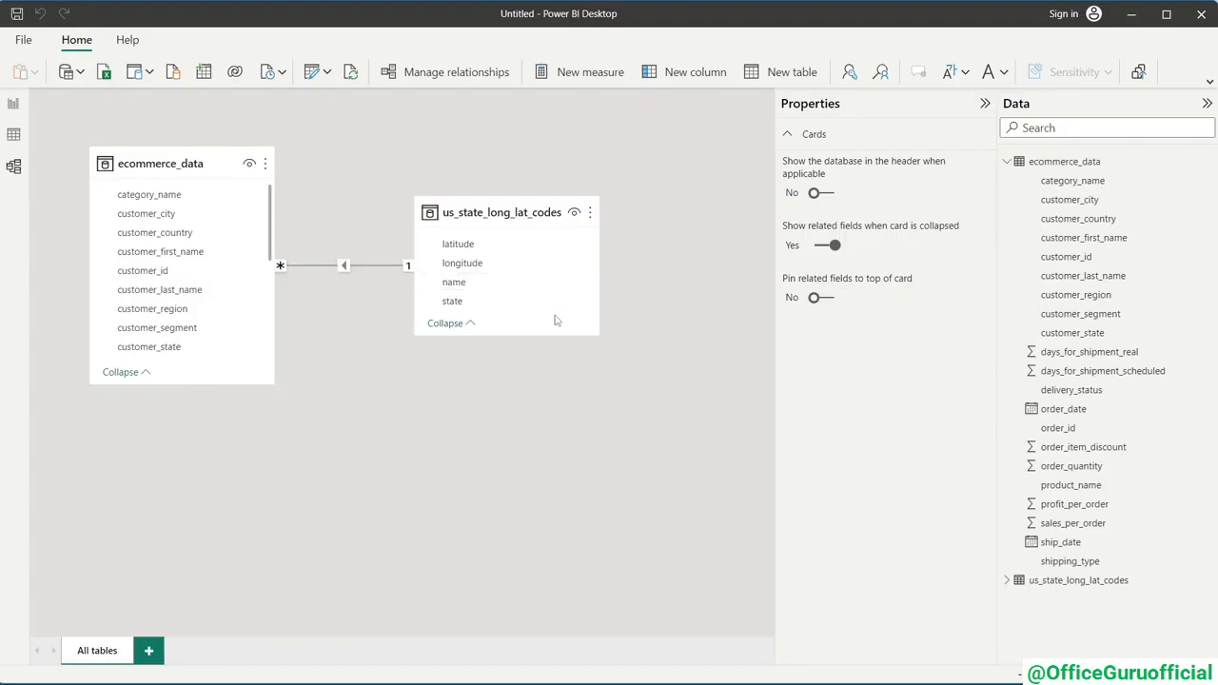
- Review the columns of the ecommerce_data table, from customer_id across to the order and shipping fields
click(5, 138)
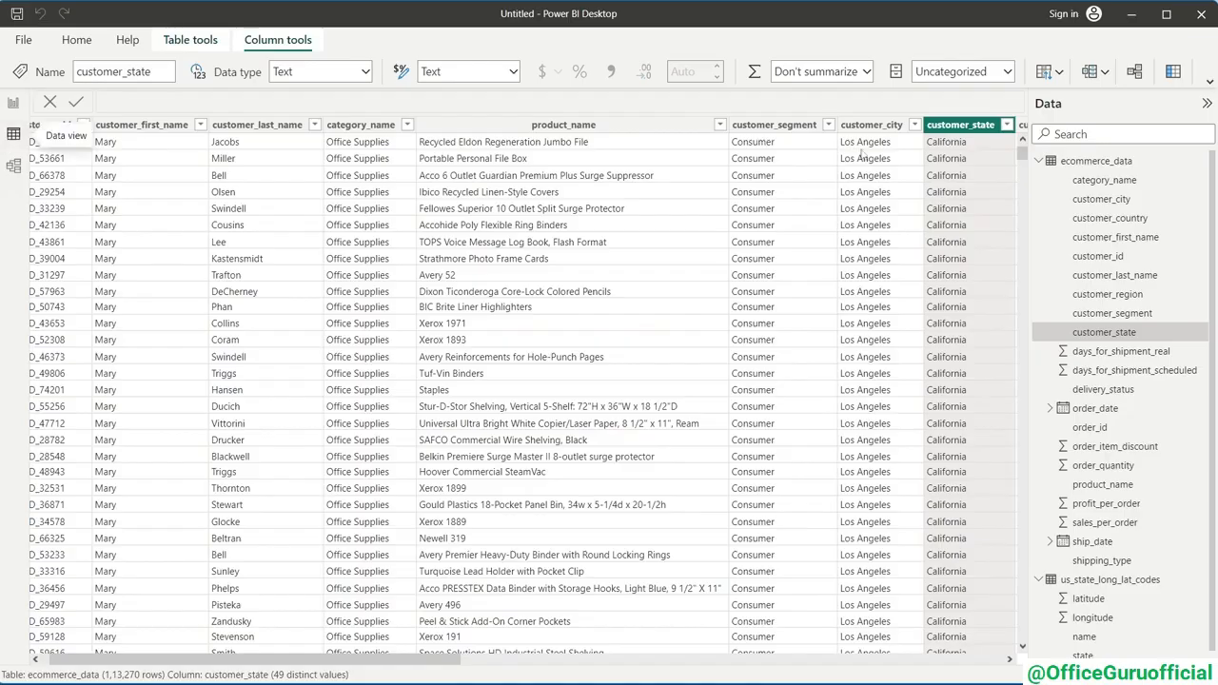
click(1085, 163)
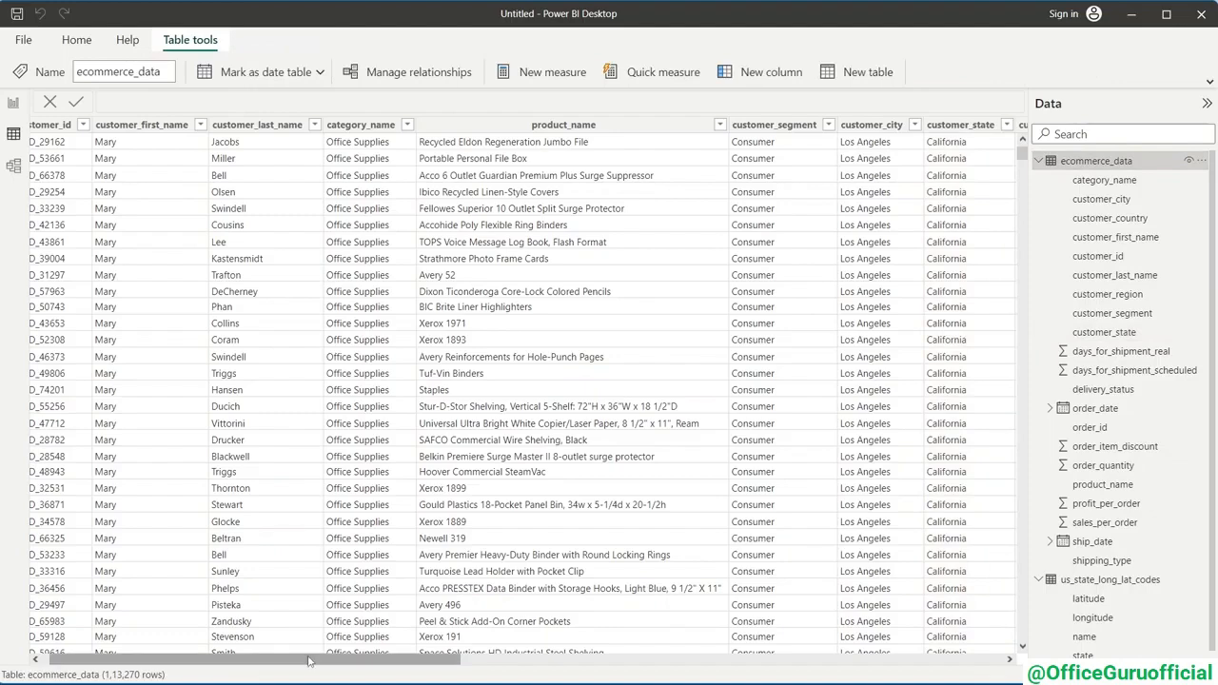
drag(308, 659, 268, 660)
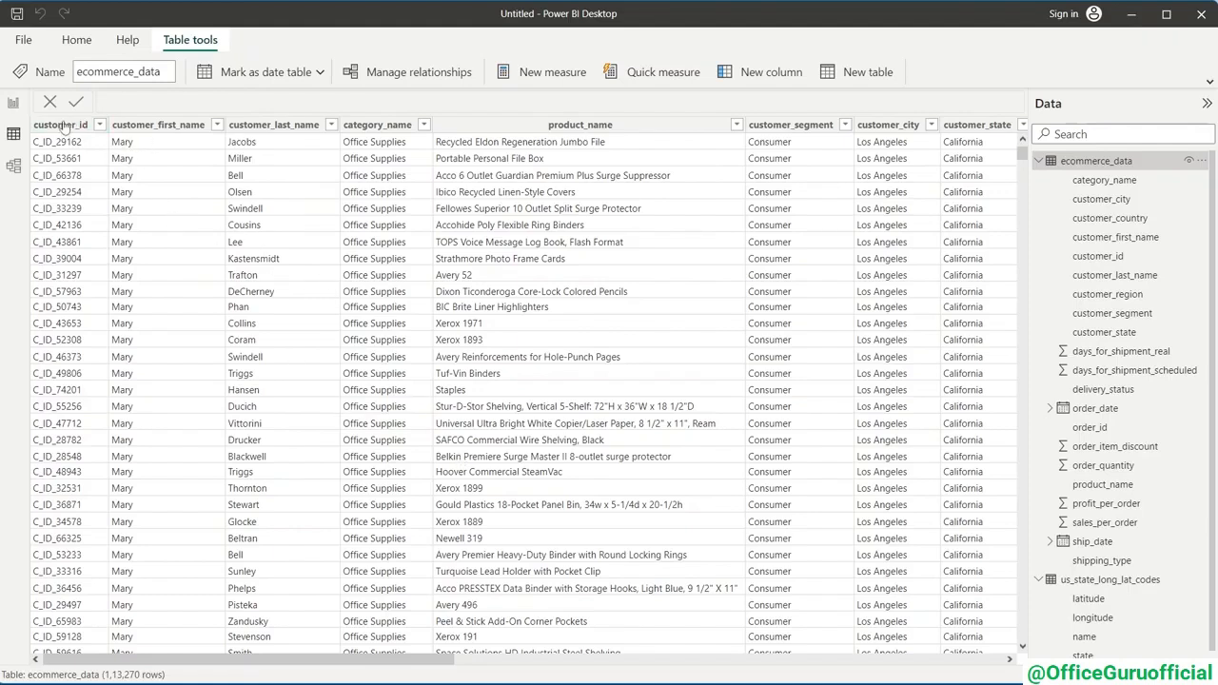
click(1213, 82)
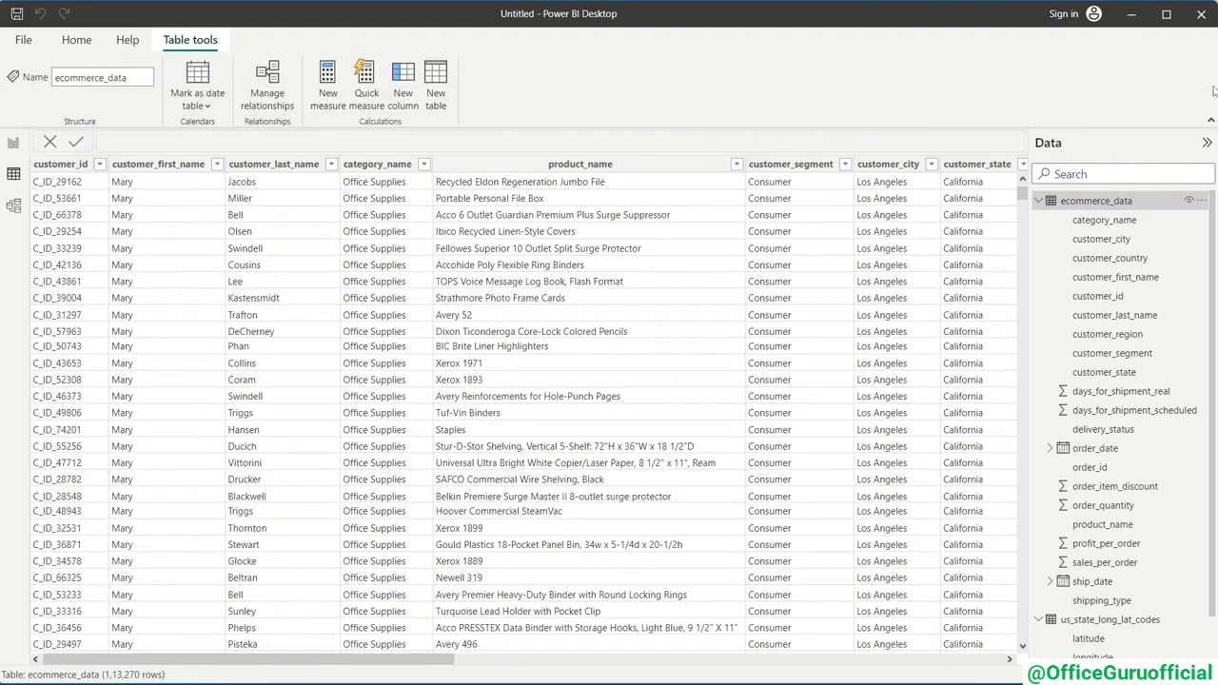
click(1211, 121)
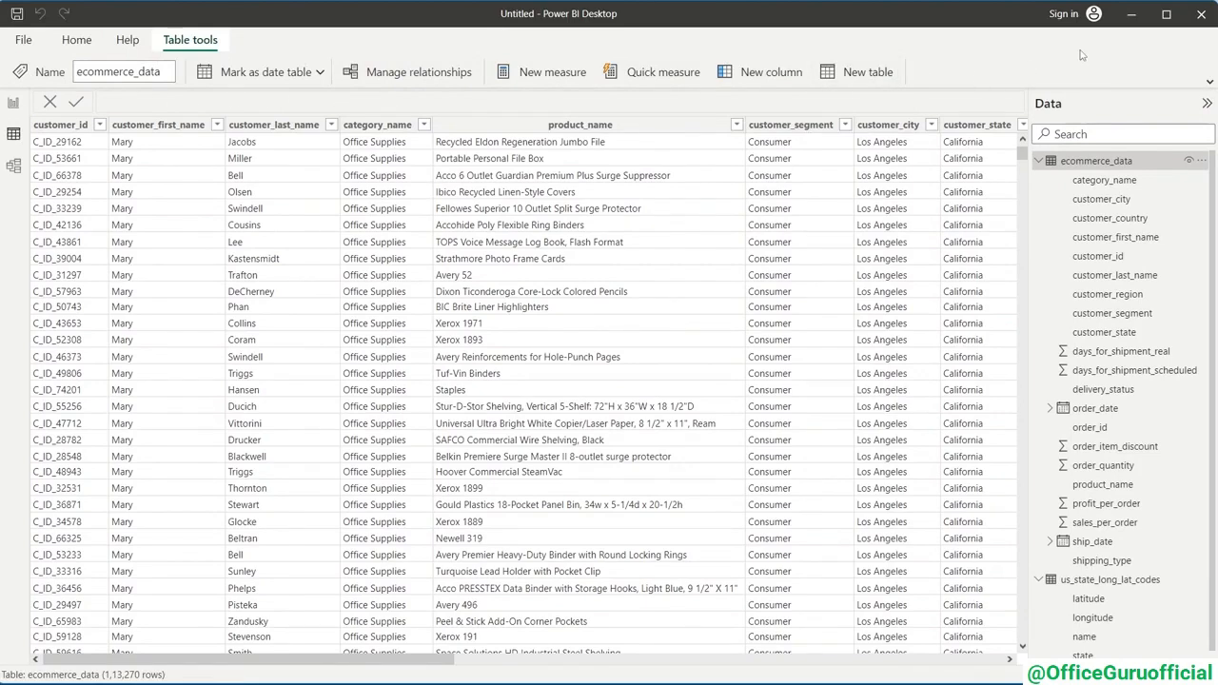
click(1210, 81)
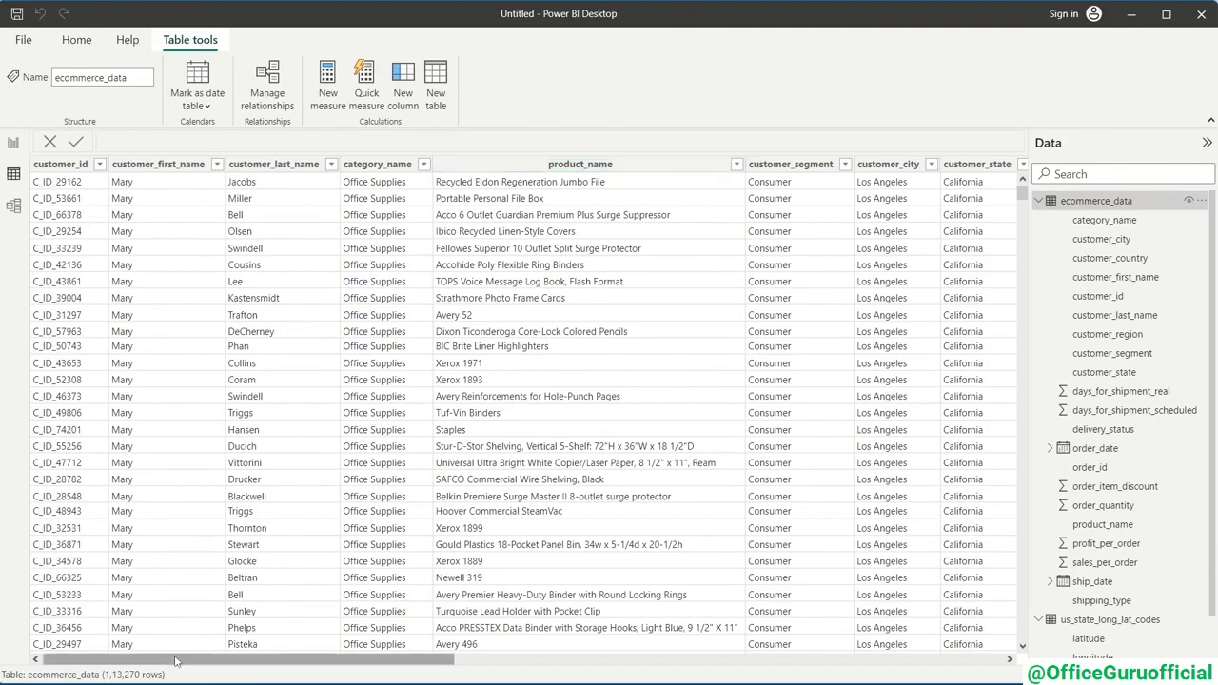
drag(175, 659, 548, 653)
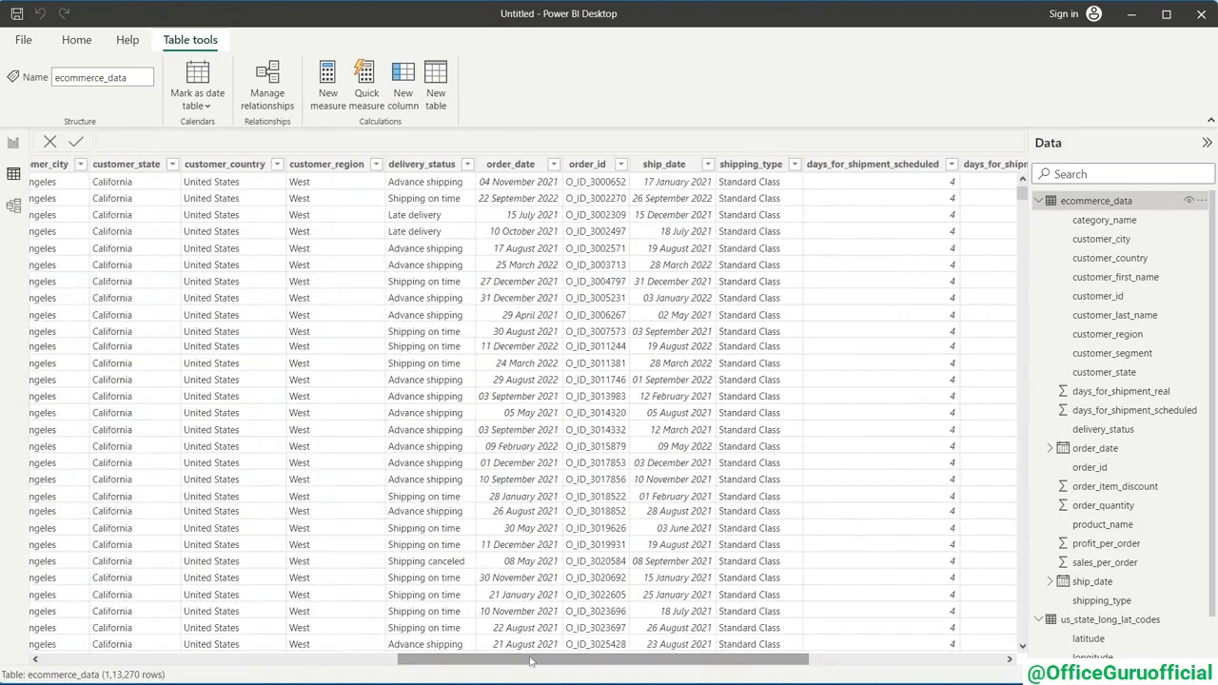
- Check the data types and formats of the order_date, customer_region, ship_date and customer_country columns in ecommerce_data
click(514, 164)
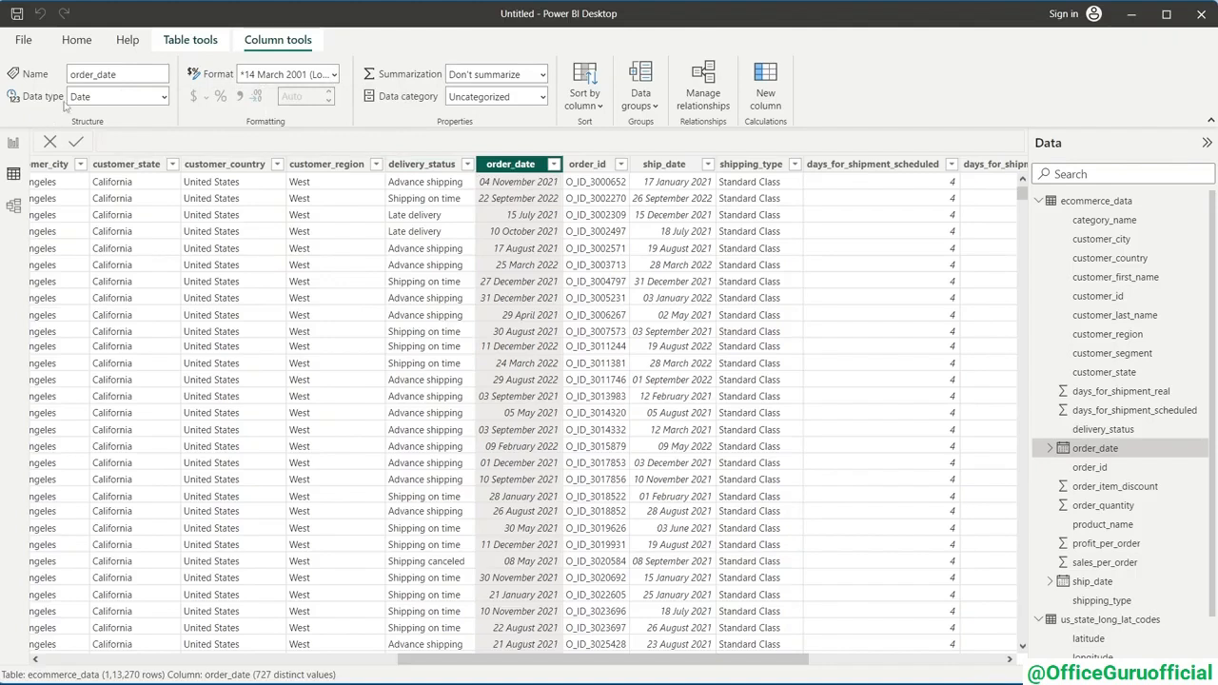
click(165, 98)
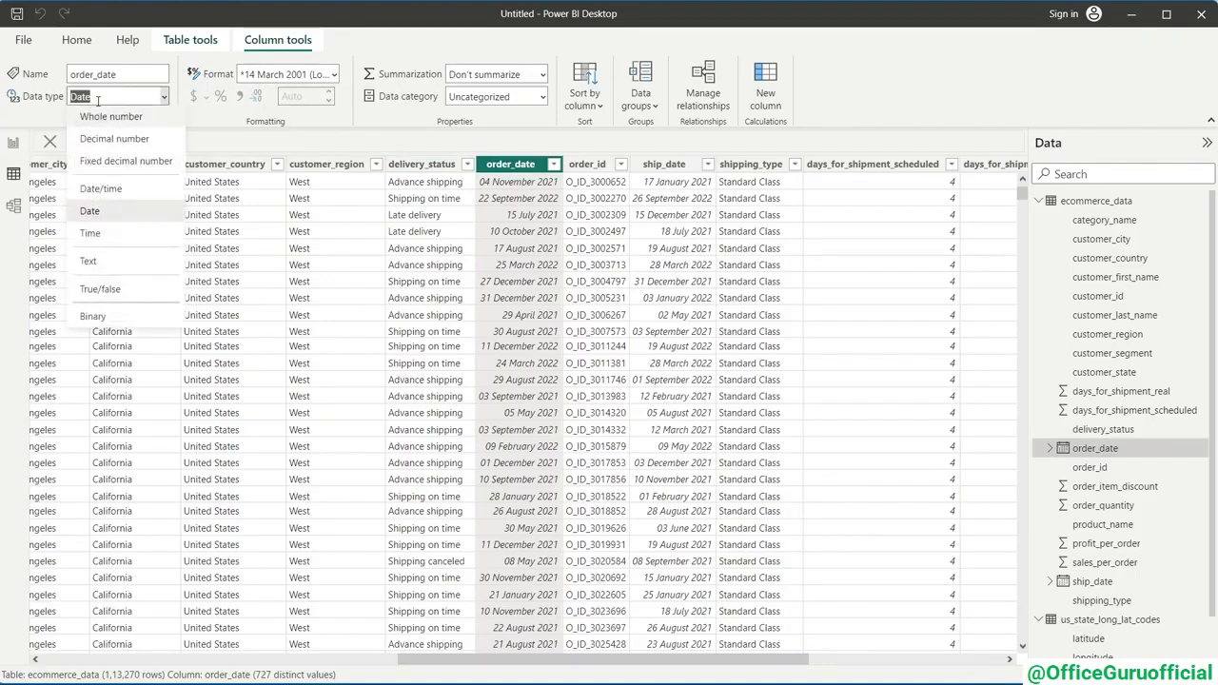
click(312, 248)
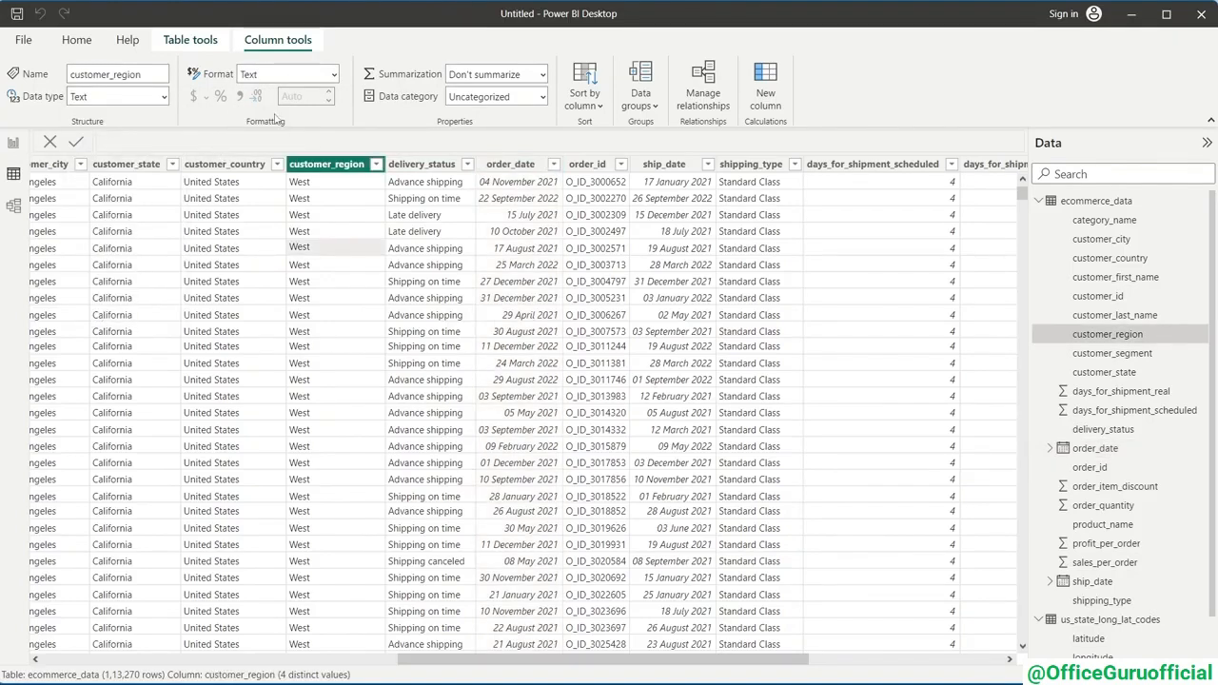
click(511, 164)
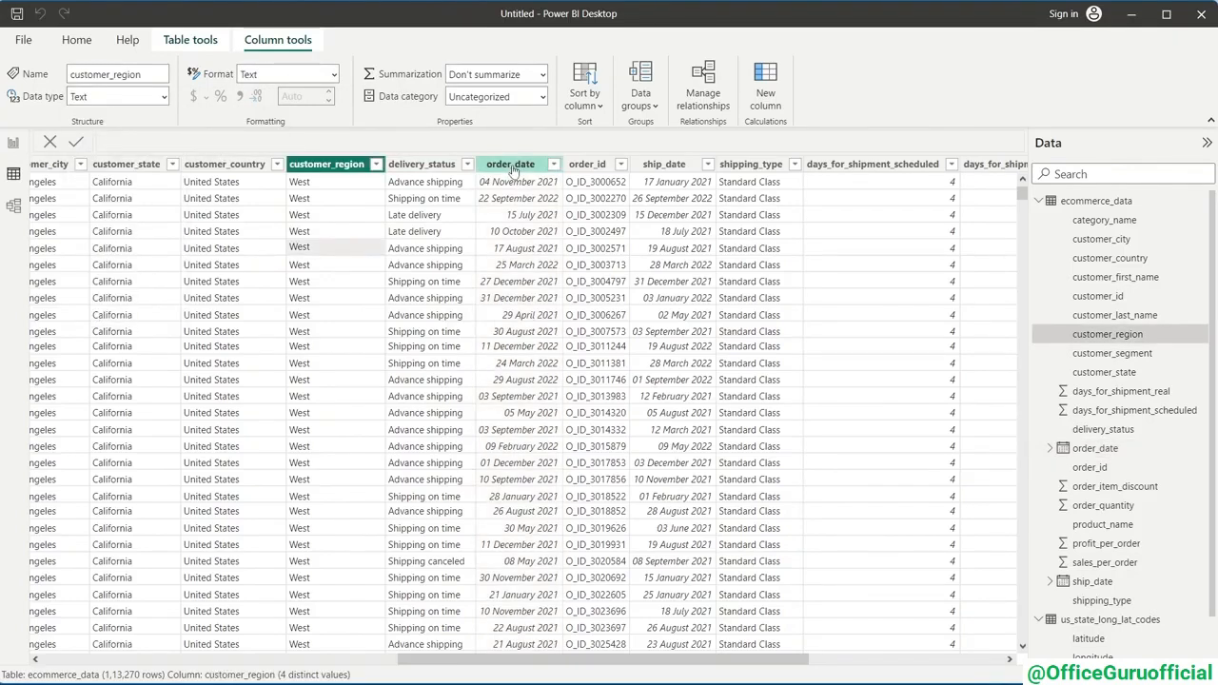
click(334, 75)
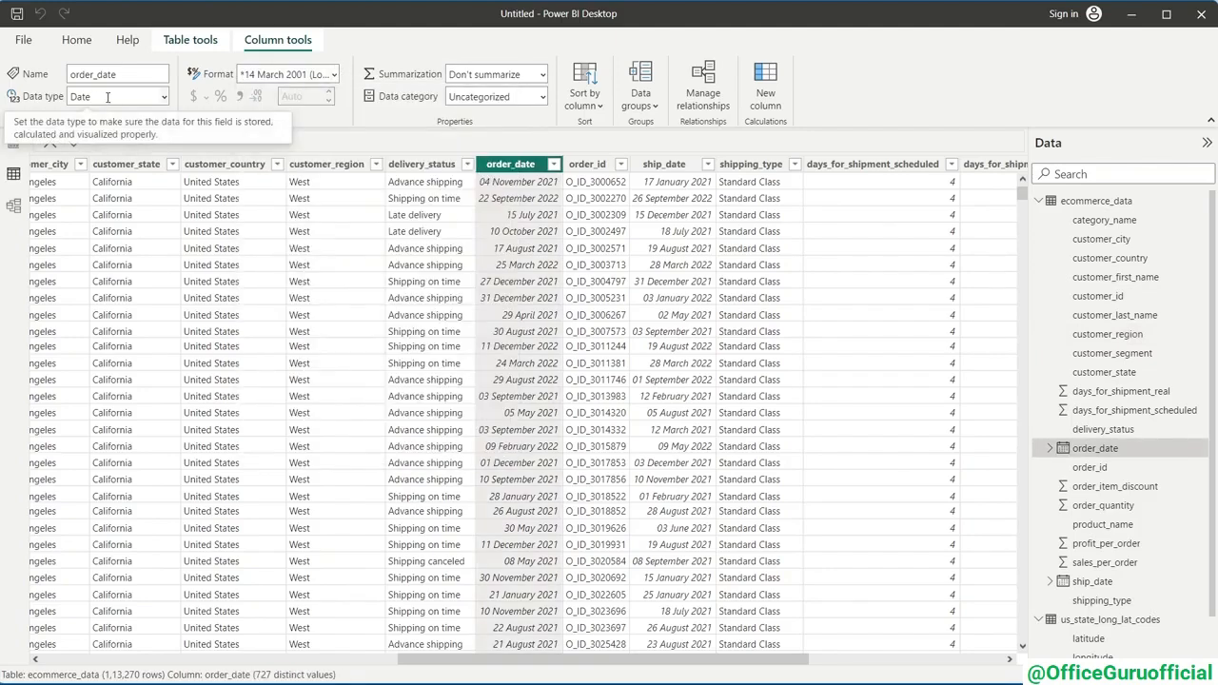
click(666, 164)
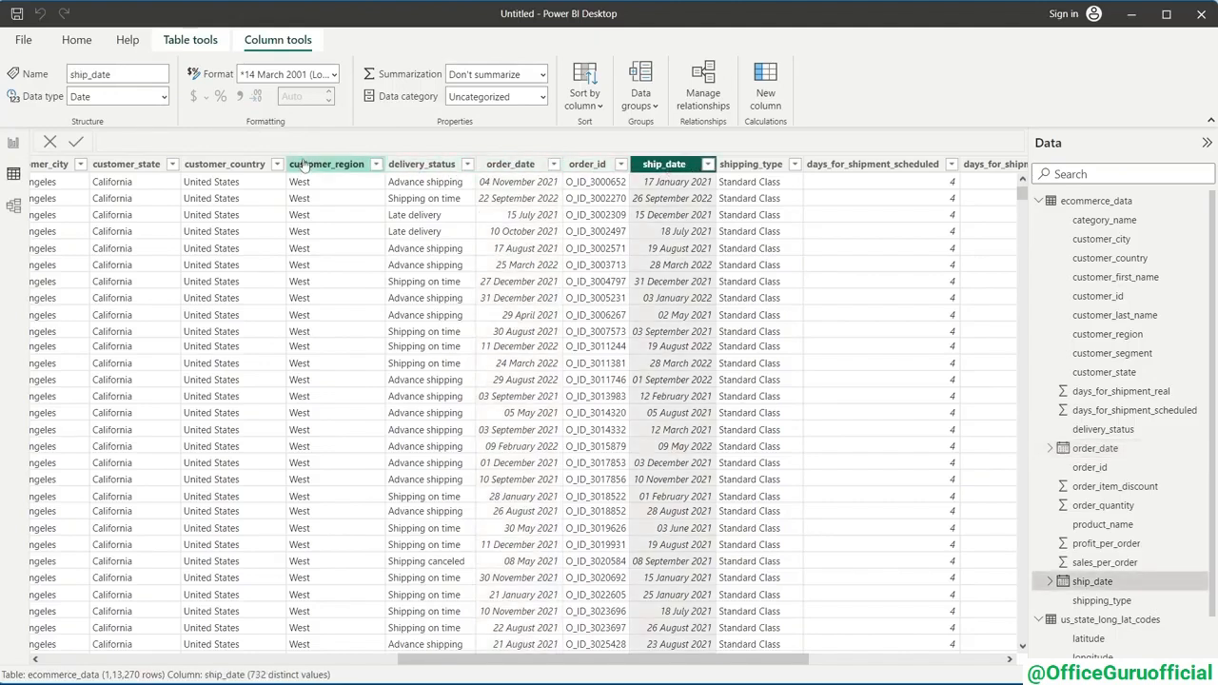
click(211, 164)
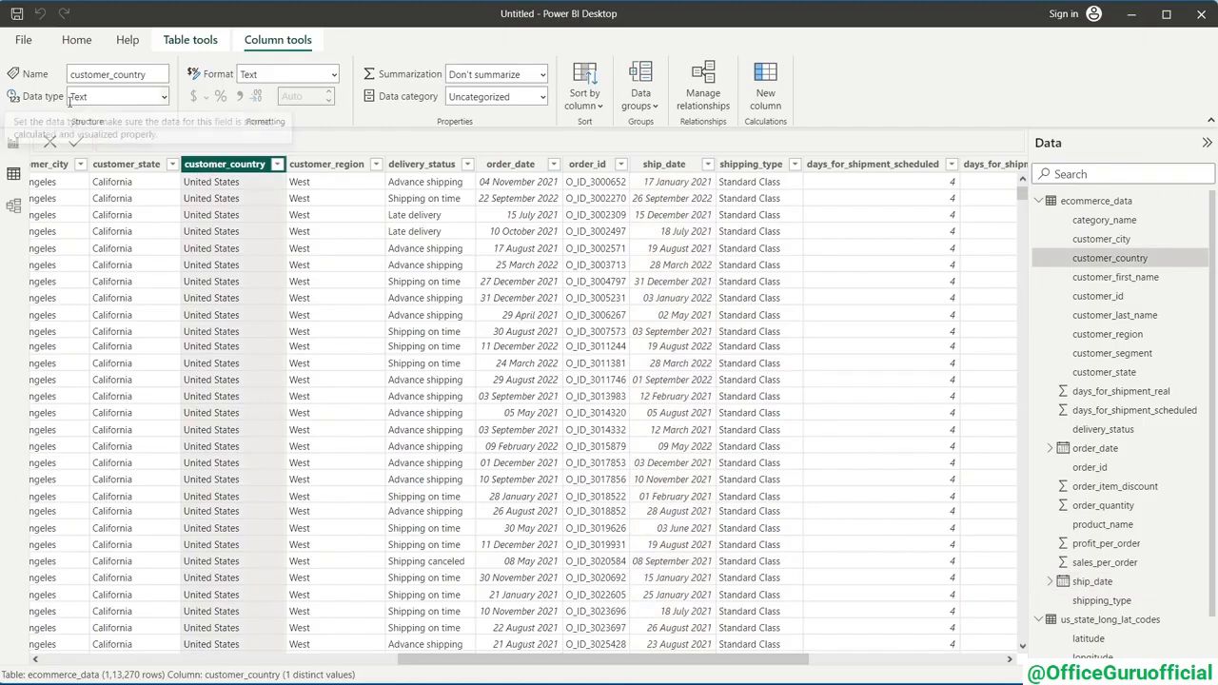
- Check the data types of the numeric columns days_for_shipment_scheduled, order_item_discount and sales_per_order in ecommerce_data
click(886, 168)
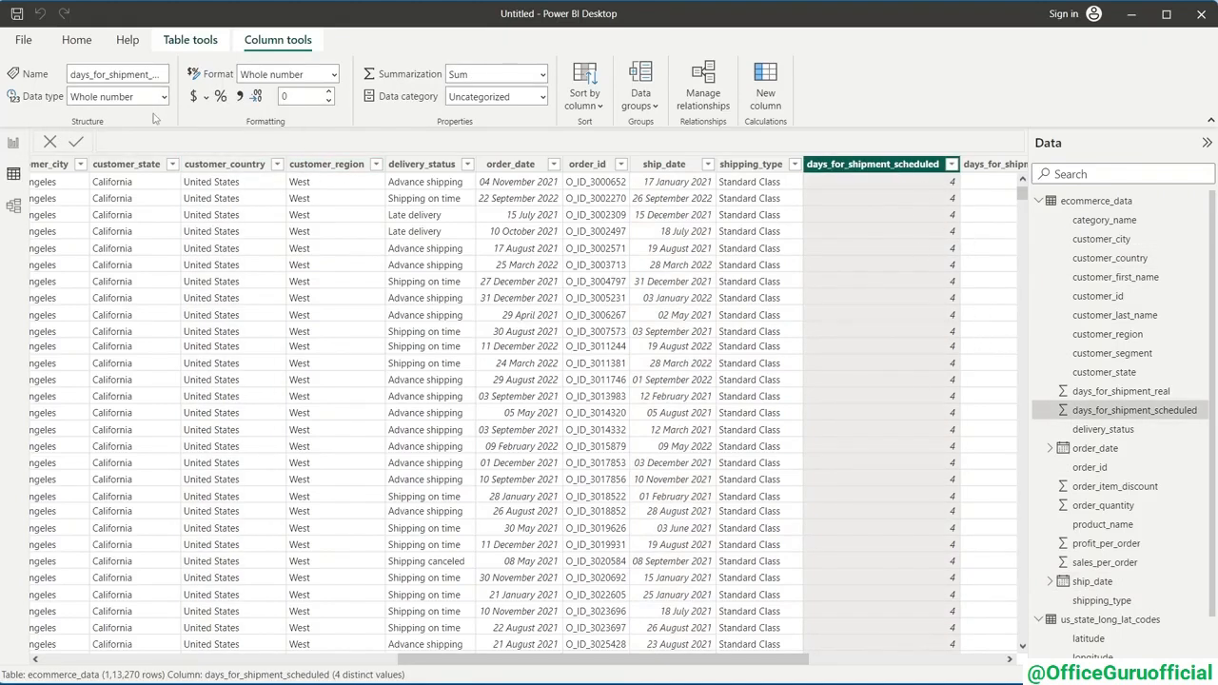
drag(681, 671, 841, 671)
click(755, 166)
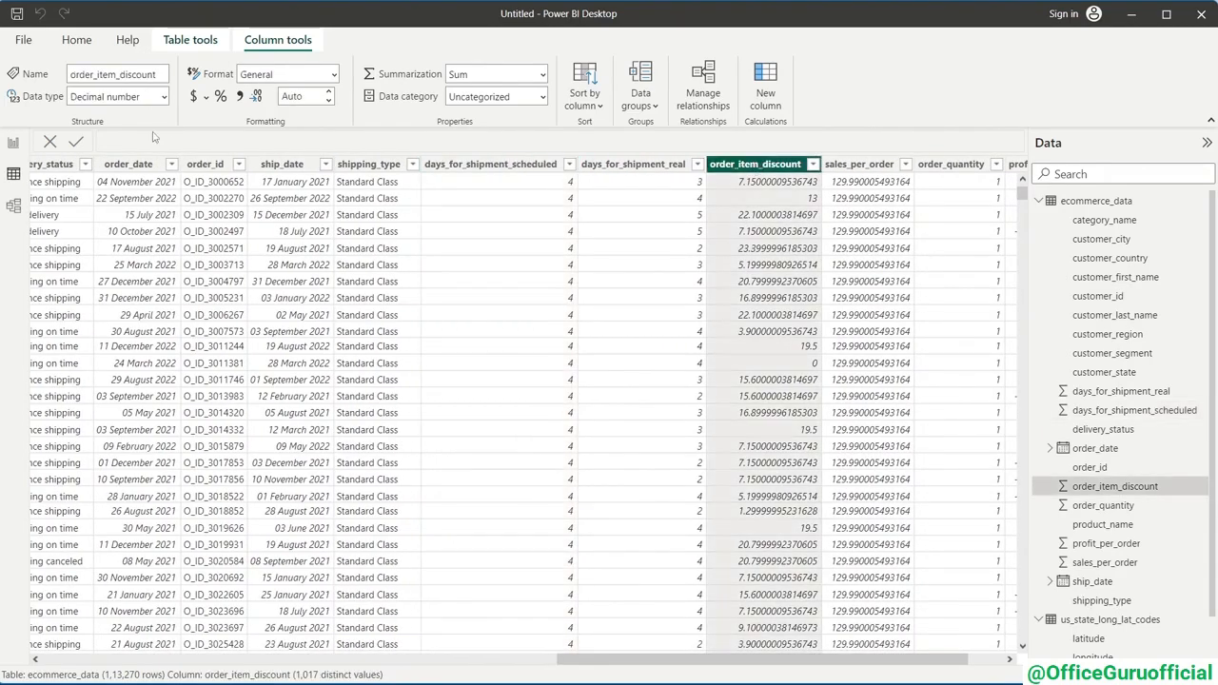
click(867, 166)
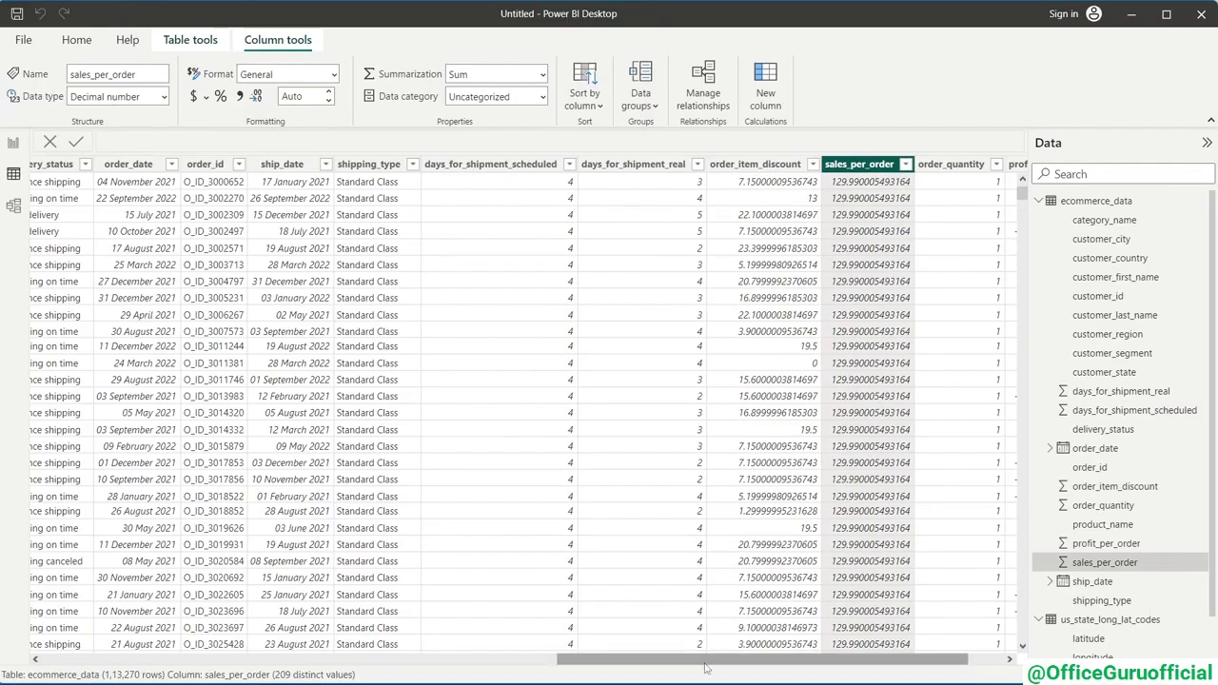
drag(716, 660, 218, 660)
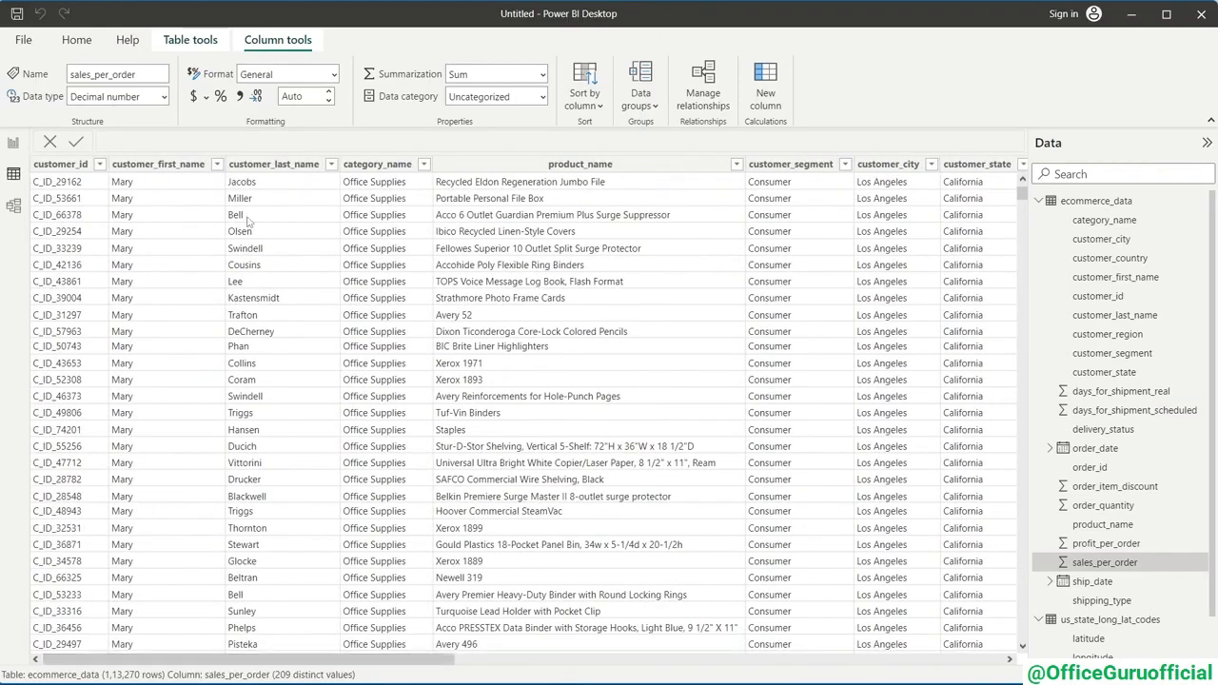
- Examine the us_state_long_lat_codes table and check the data types of its name, latitude, longitude and state columns
scroll(1123, 457, down, 1)
click(1109, 573)
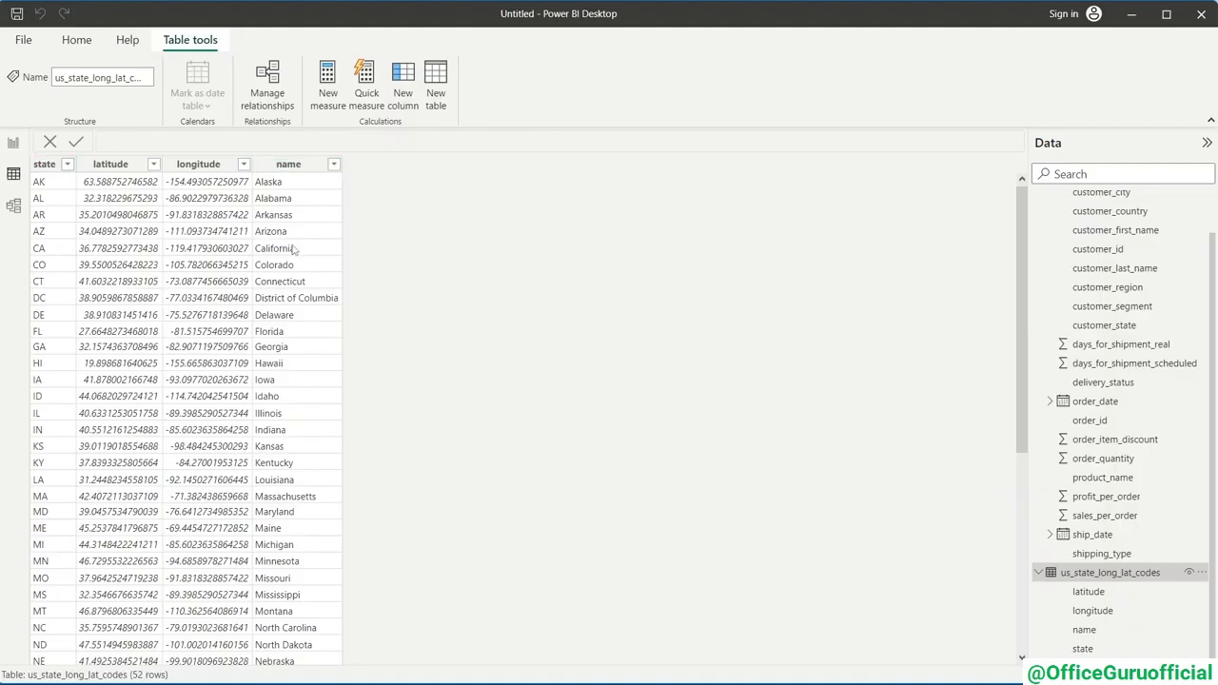
click(299, 173)
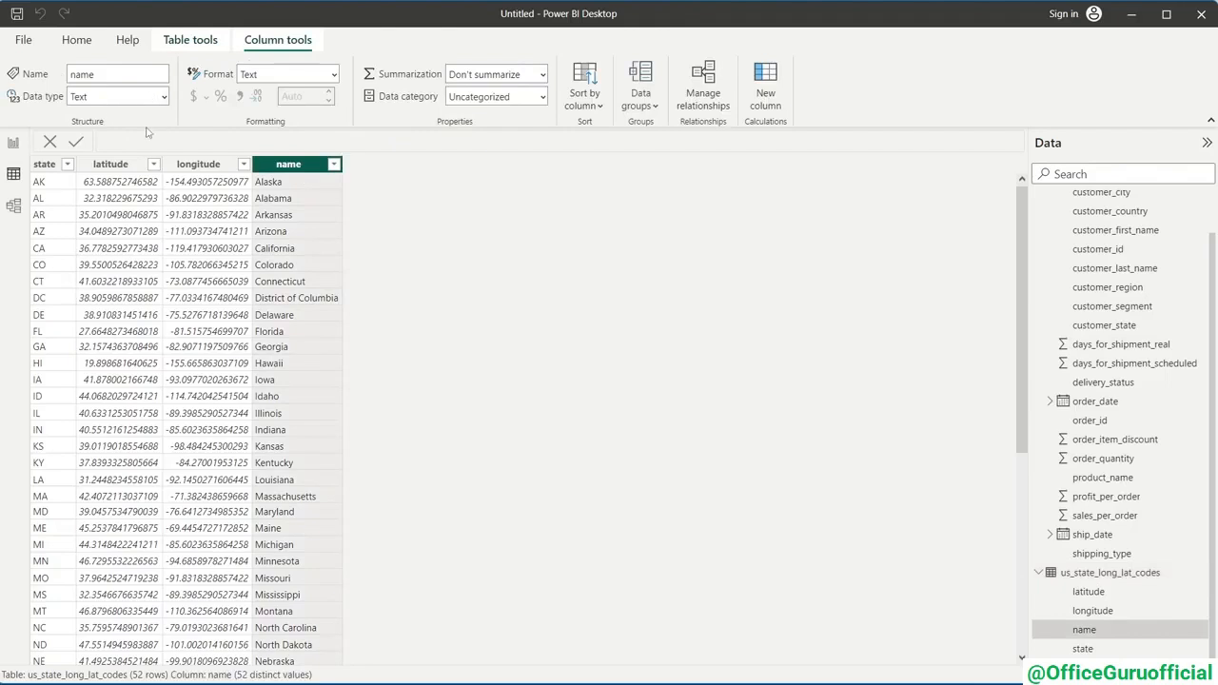
click(111, 164)
click(195, 164)
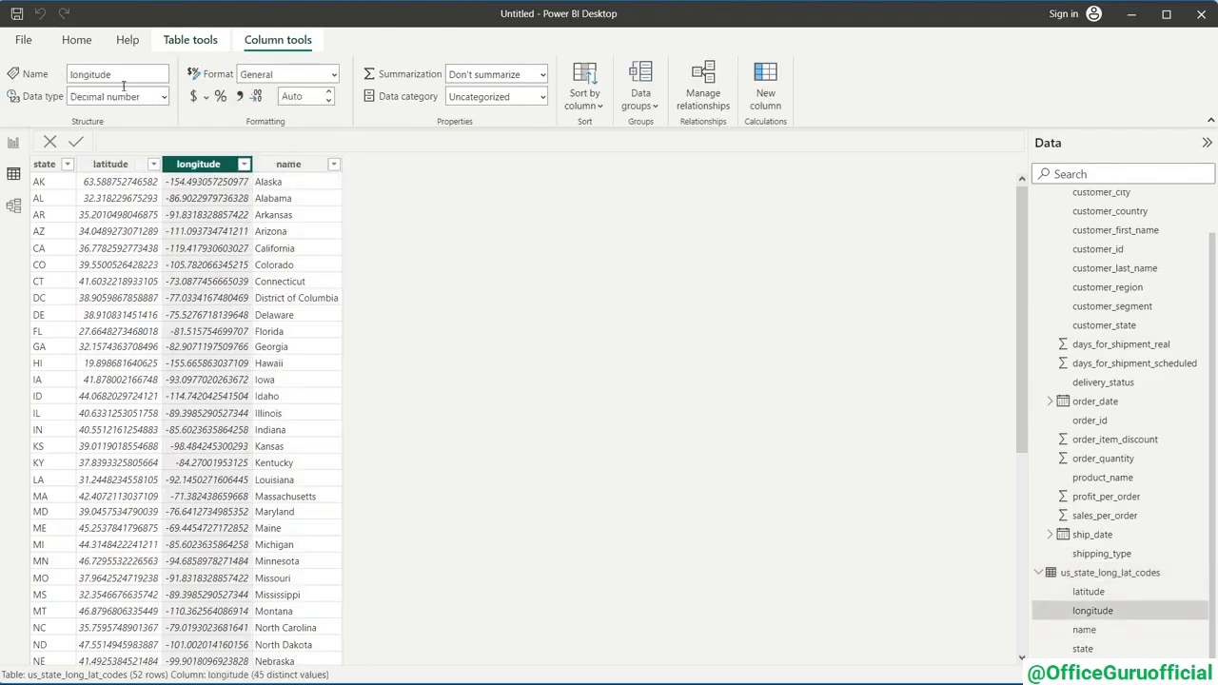
click(52, 163)
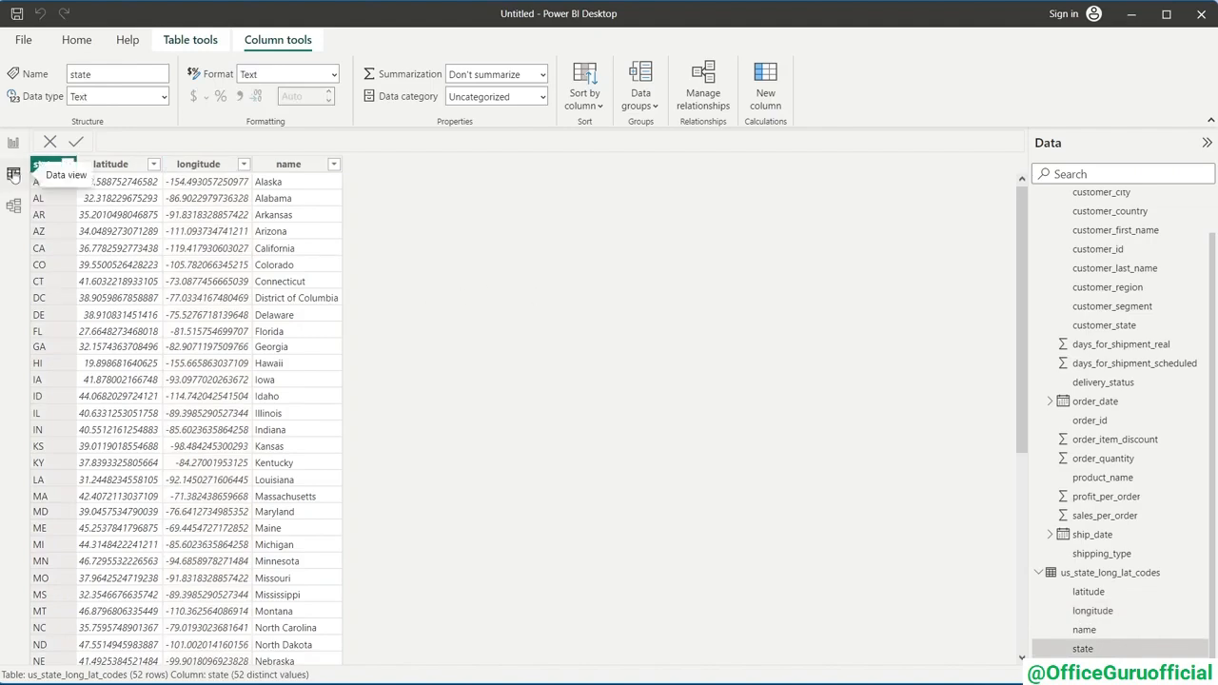
- Review the ecommerce_data table and its relationship in the model, and compare the blank report page with the finished Ecommerce Sales Dashboard
scroll(1205, 562, up, 2)
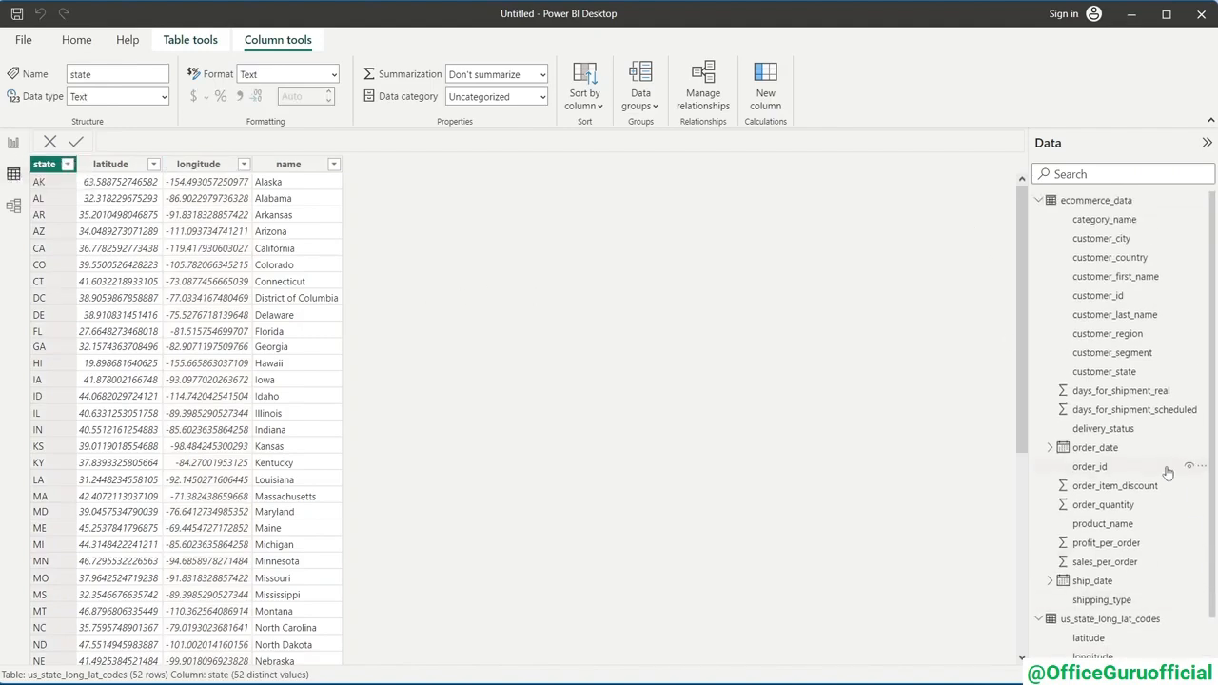
click(1085, 202)
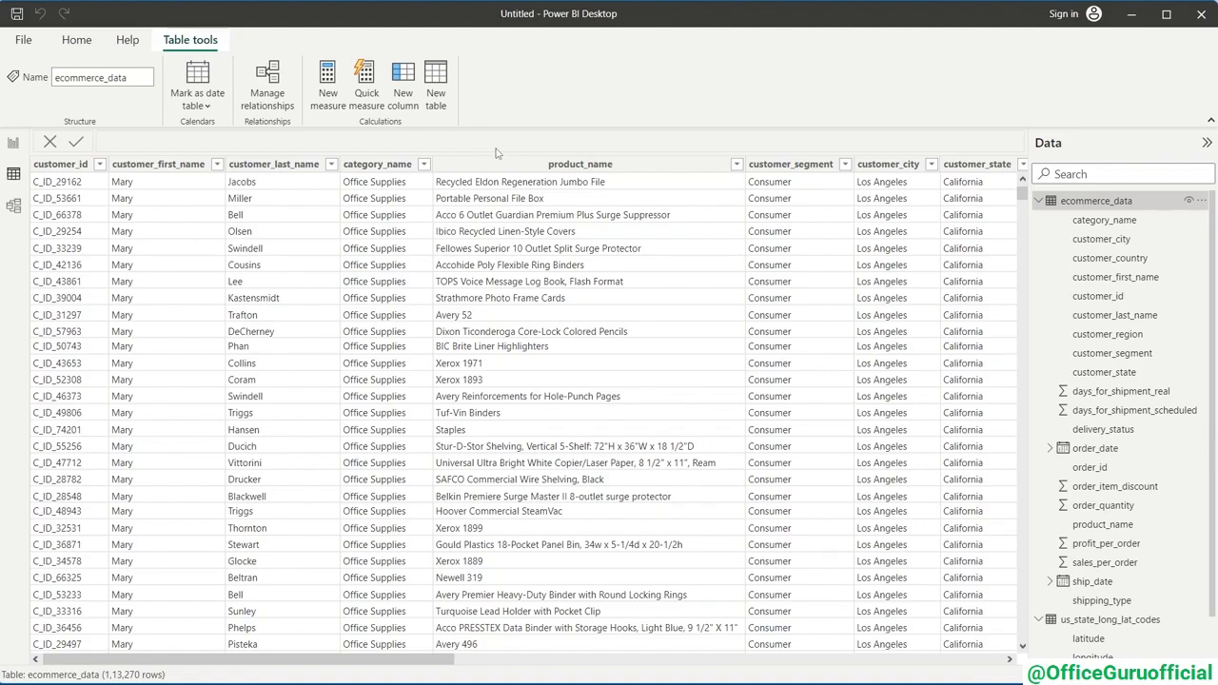
click(13, 207)
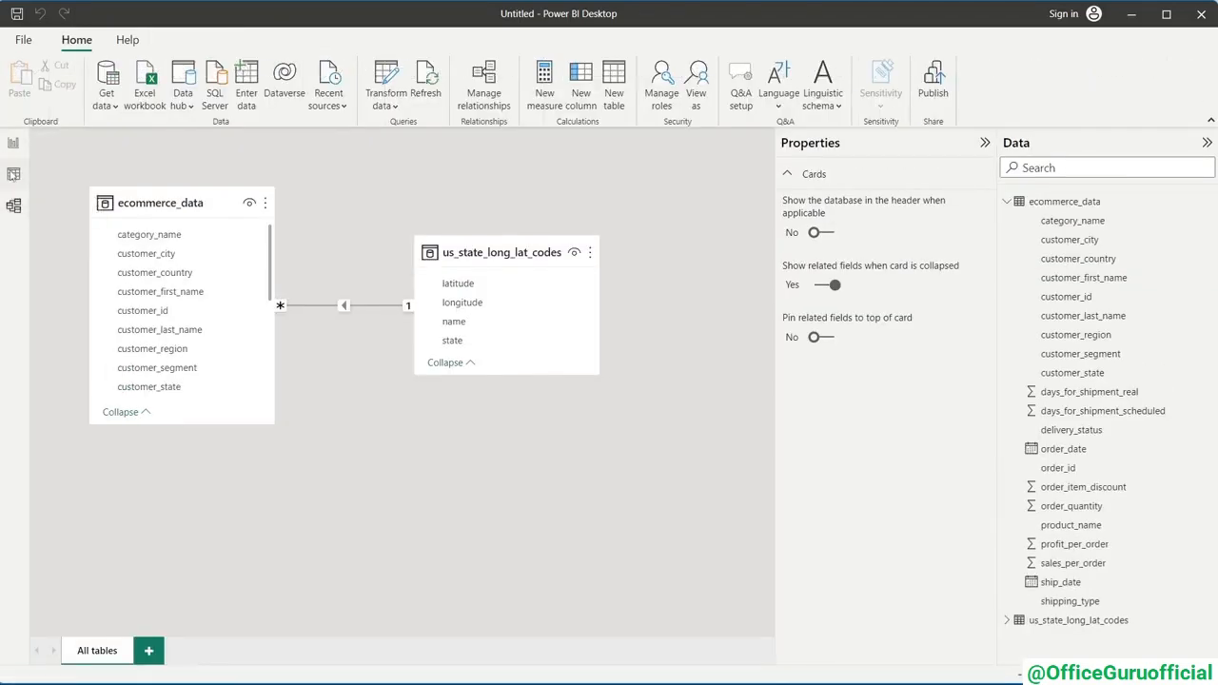
click(13, 174)
click(14, 145)
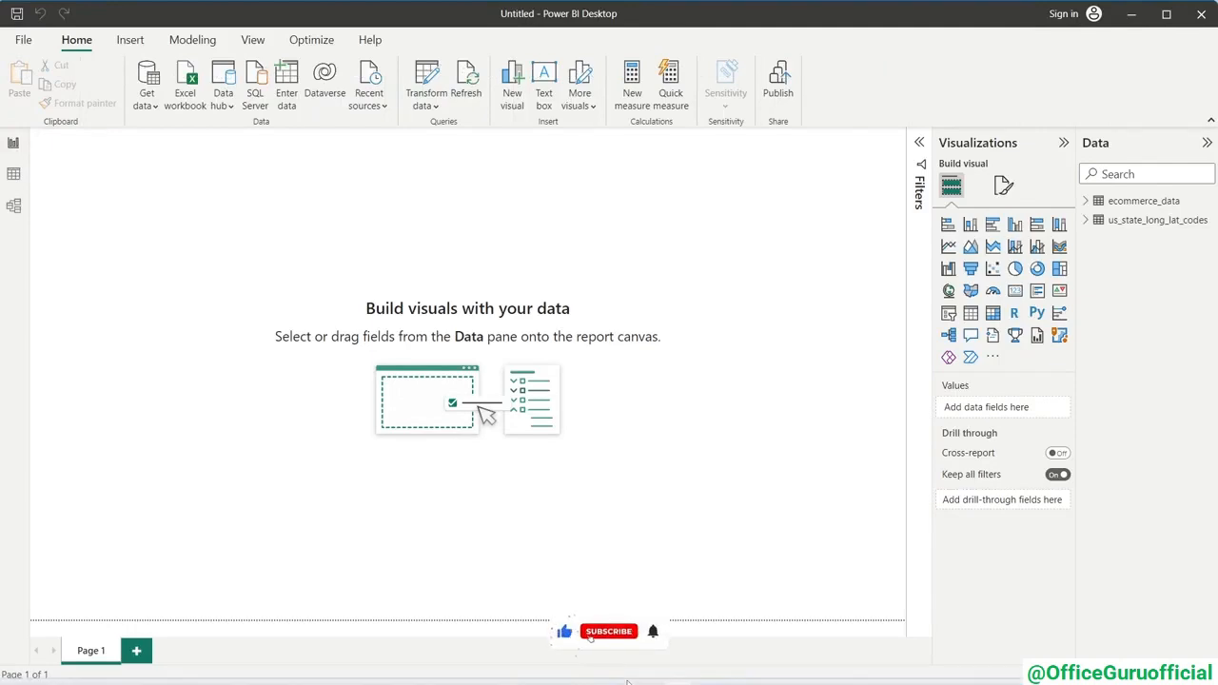
mouse_move(679, 667)
click(639, 607)
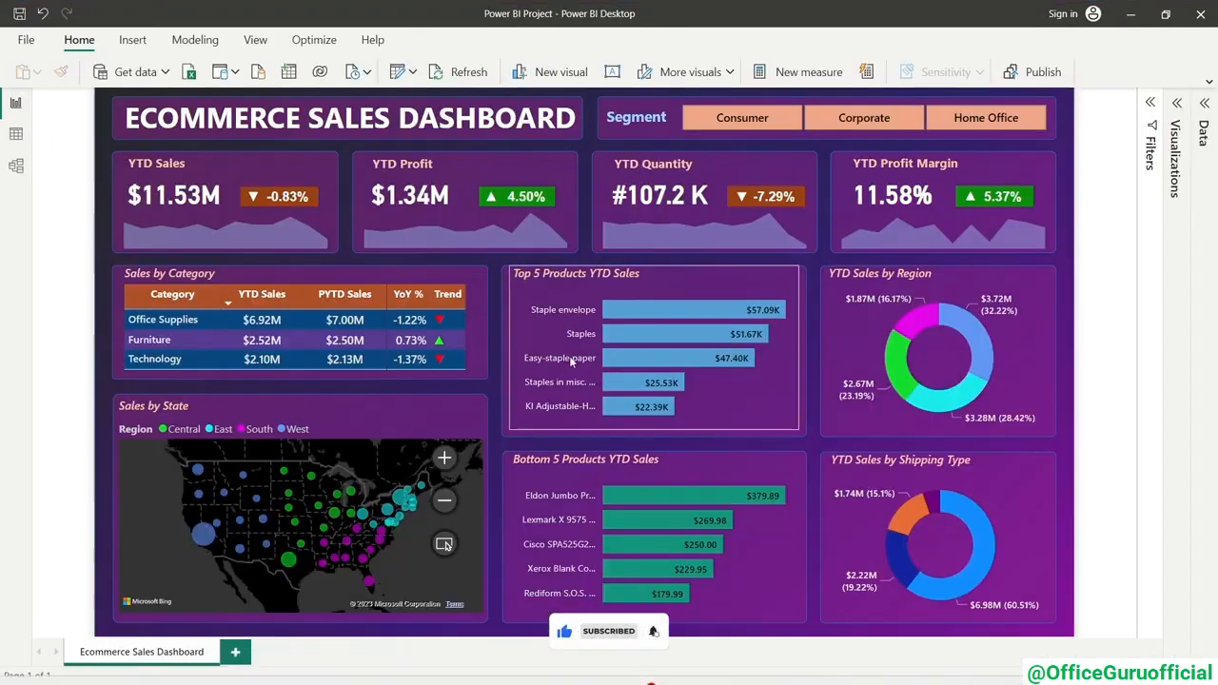
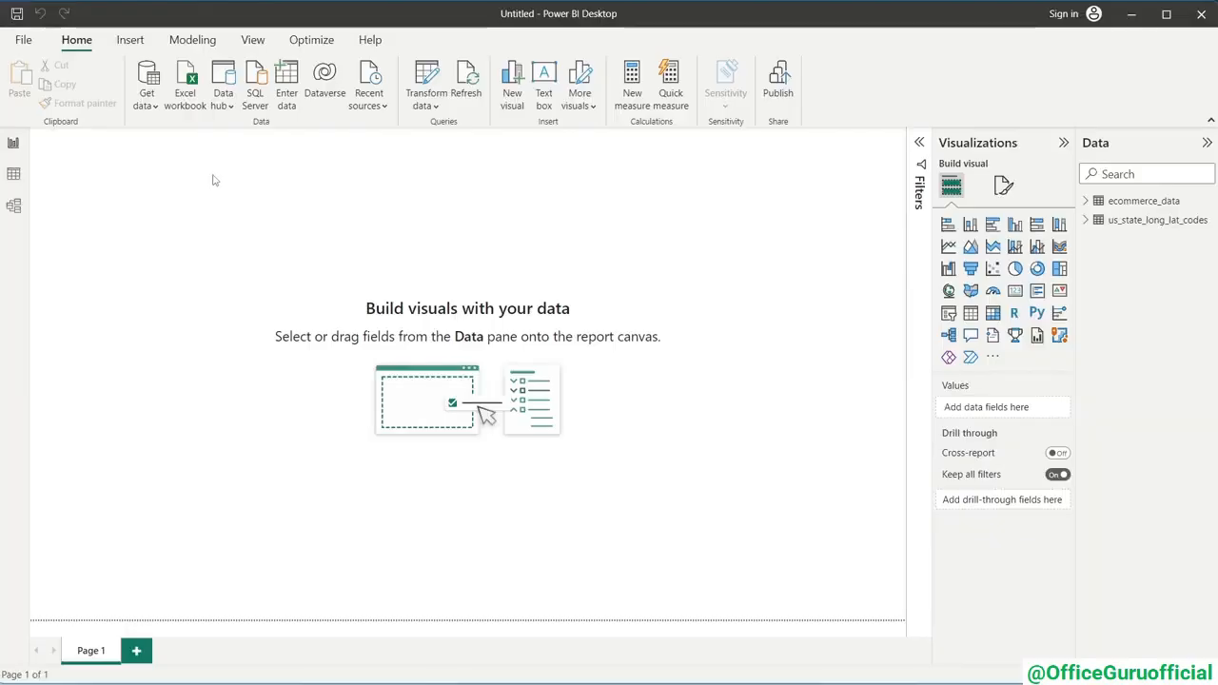
click(15, 182)
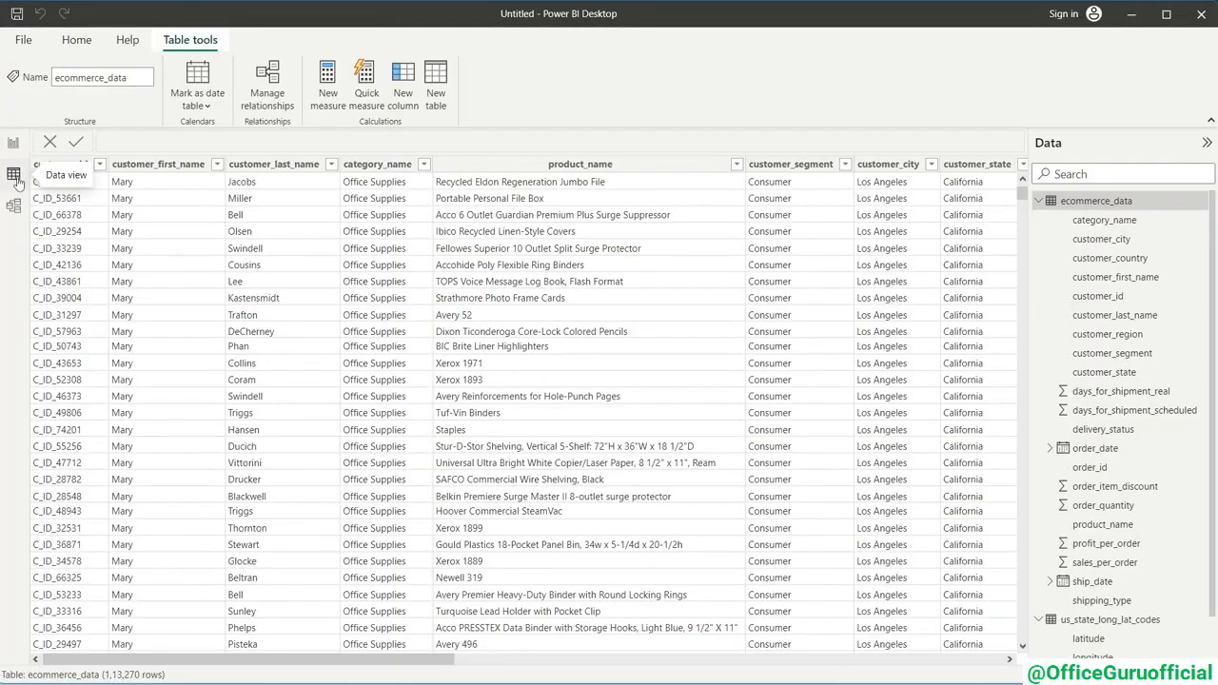
click(80, 46)
click(124, 44)
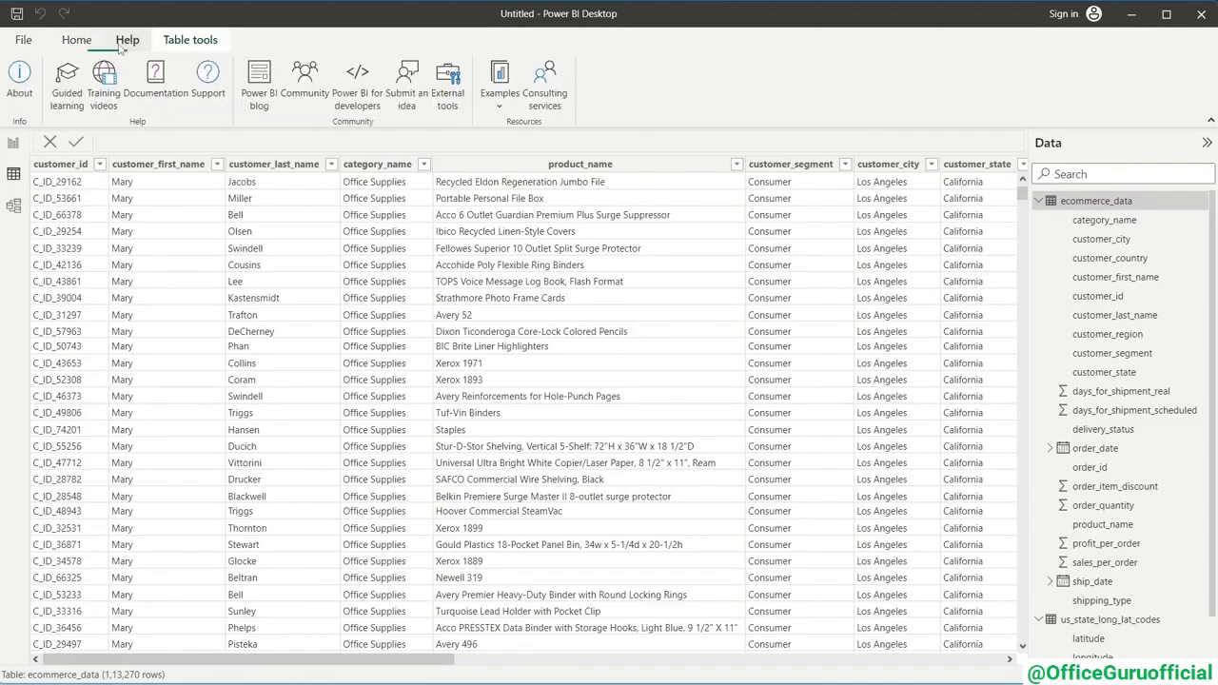
click(190, 40)
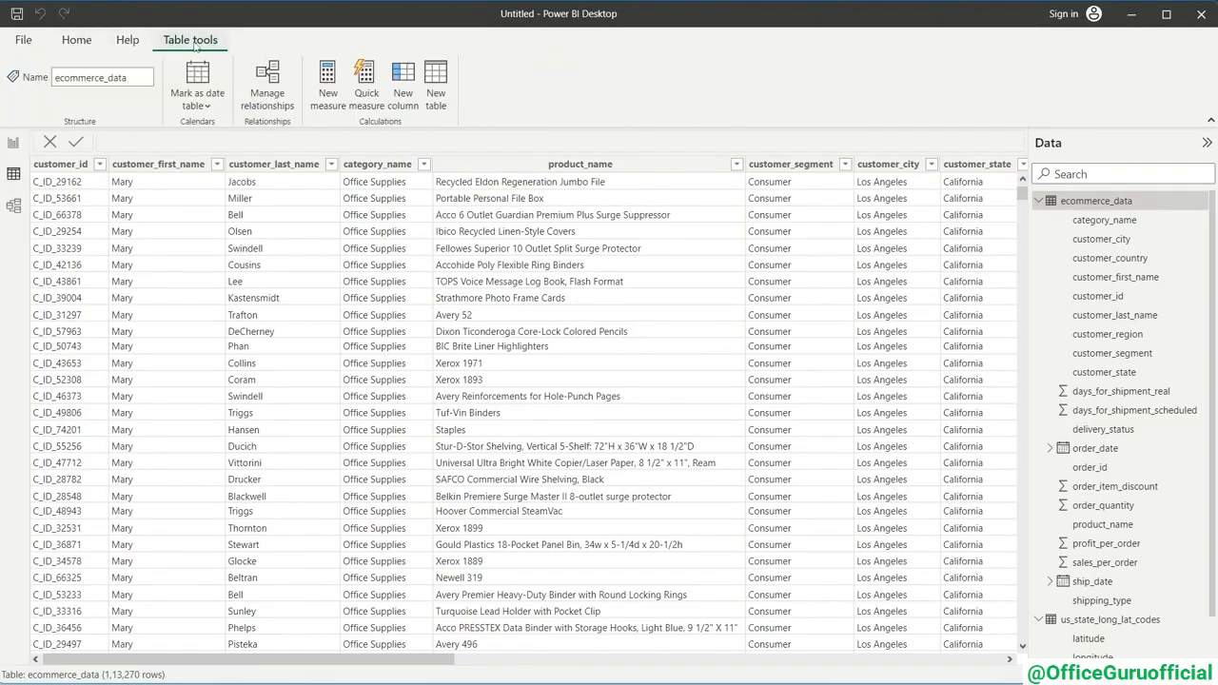
click(446, 84)
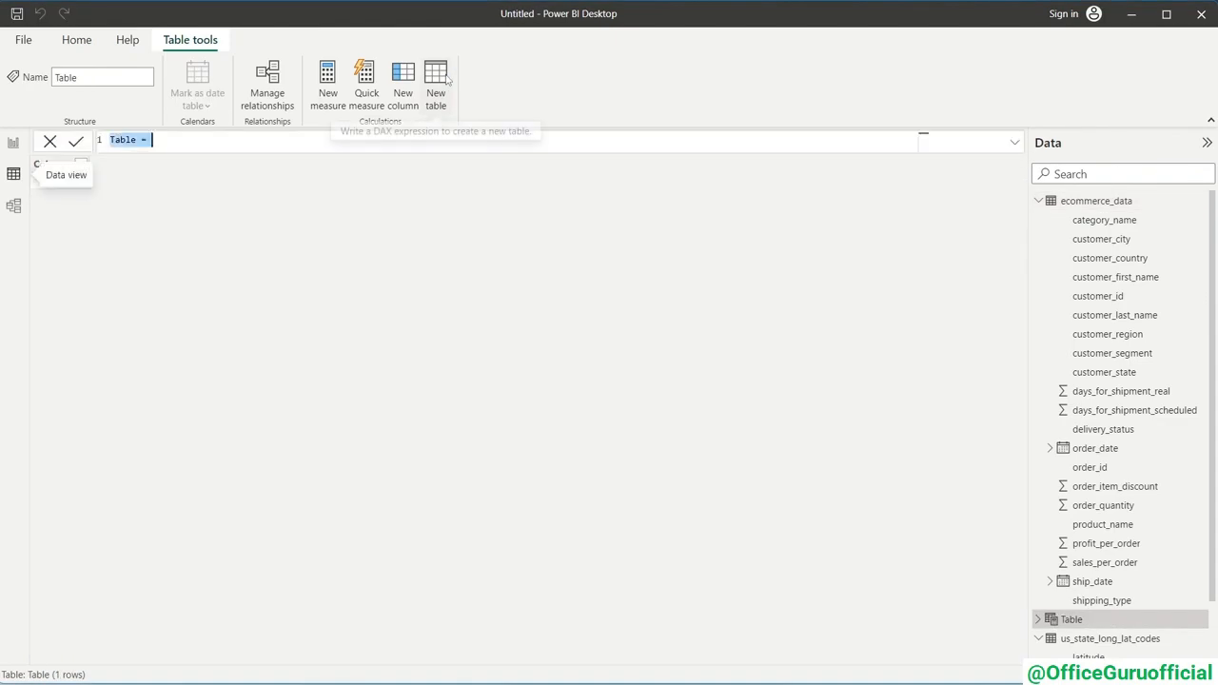
double_click(122, 140)
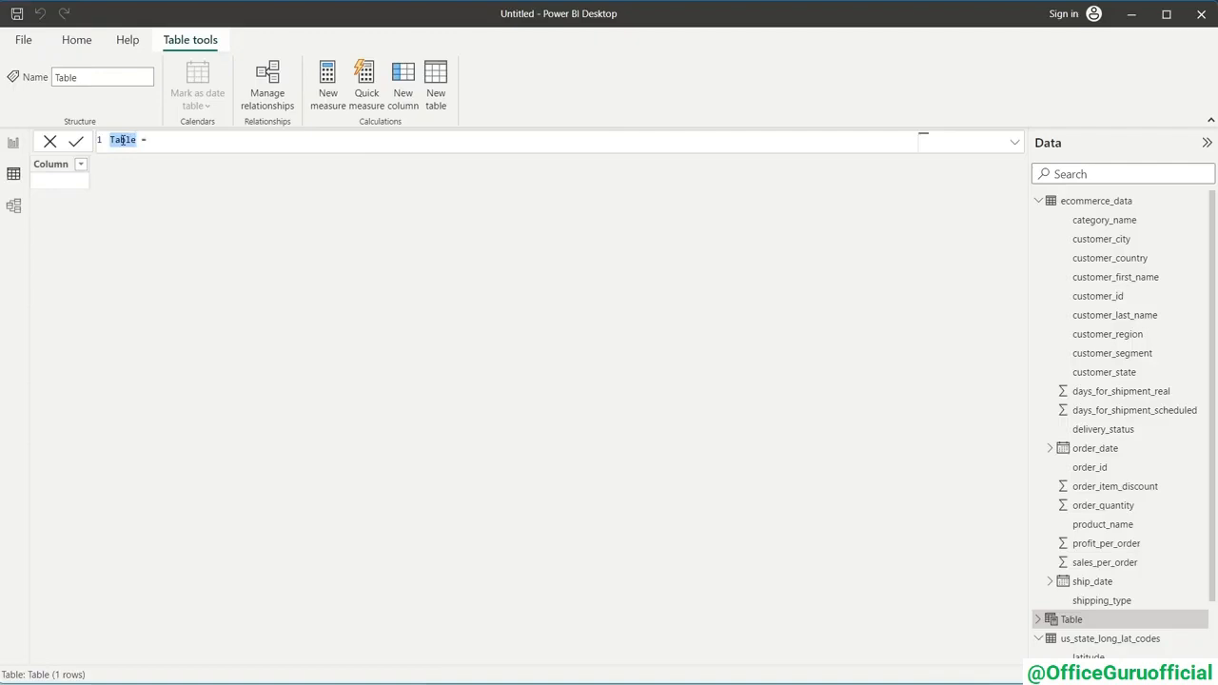
text(Calendar)
click(50, 141)
click(50, 141)
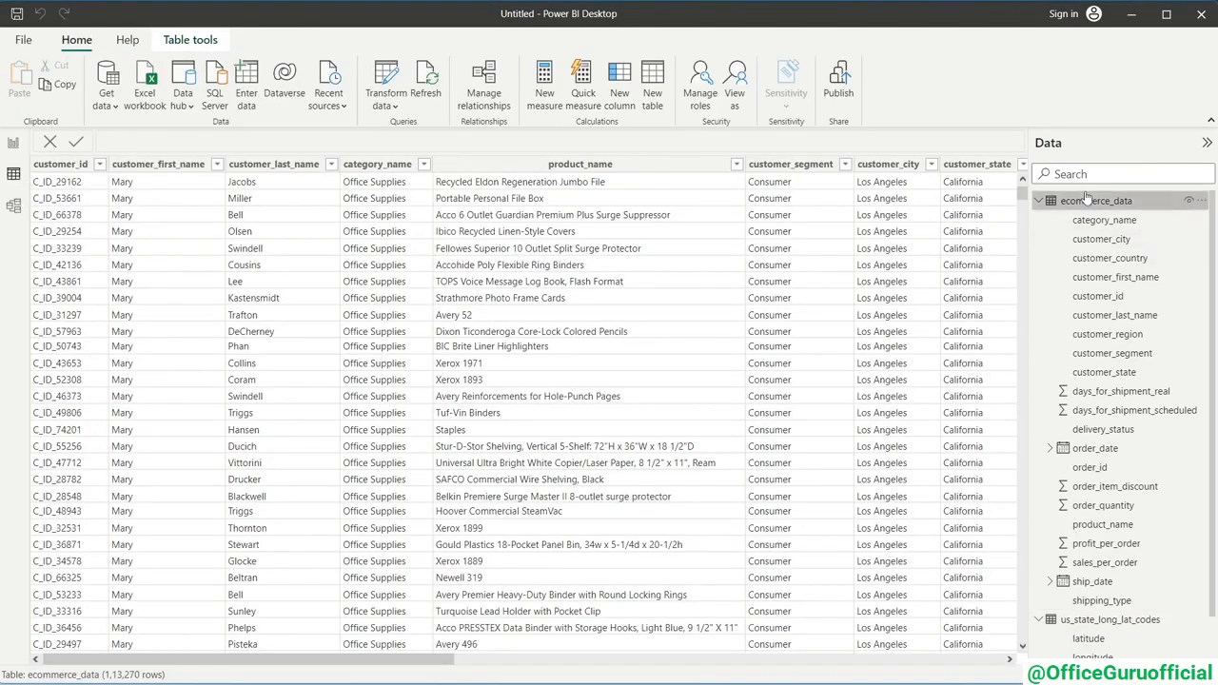
- Examine the earliest and latest dates among the order_date filter values in ecommerce_data, leaving the filter unapplied
drag(438, 659, 830, 662)
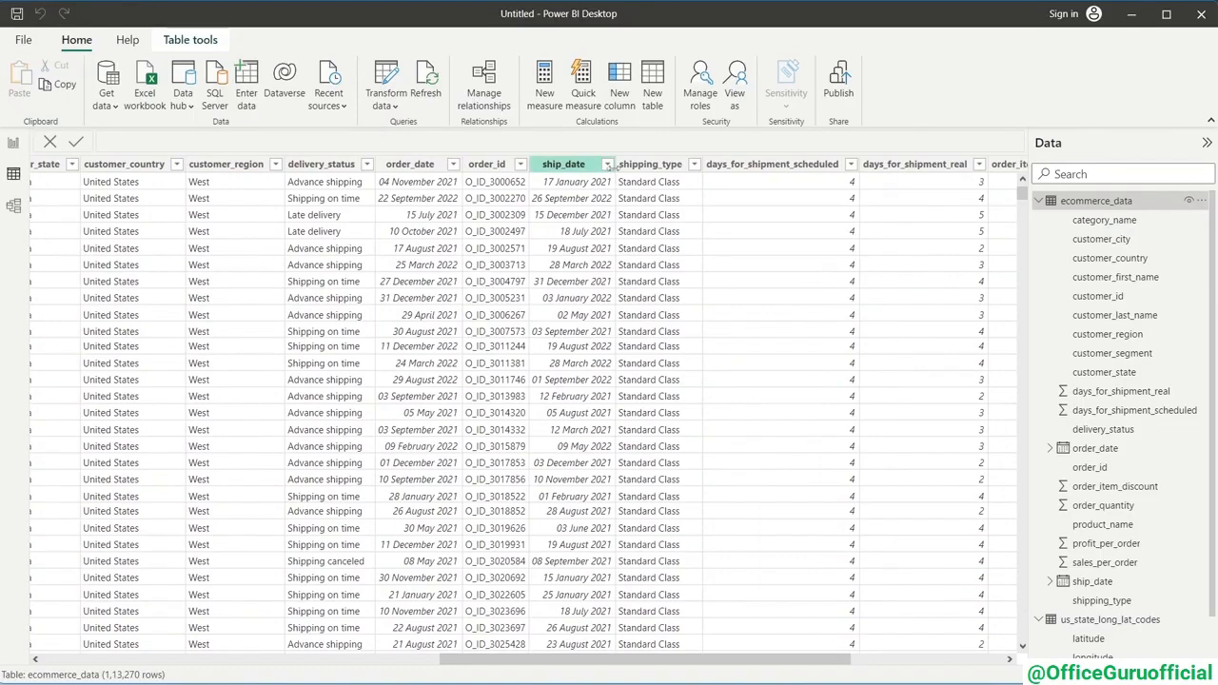
click(454, 168)
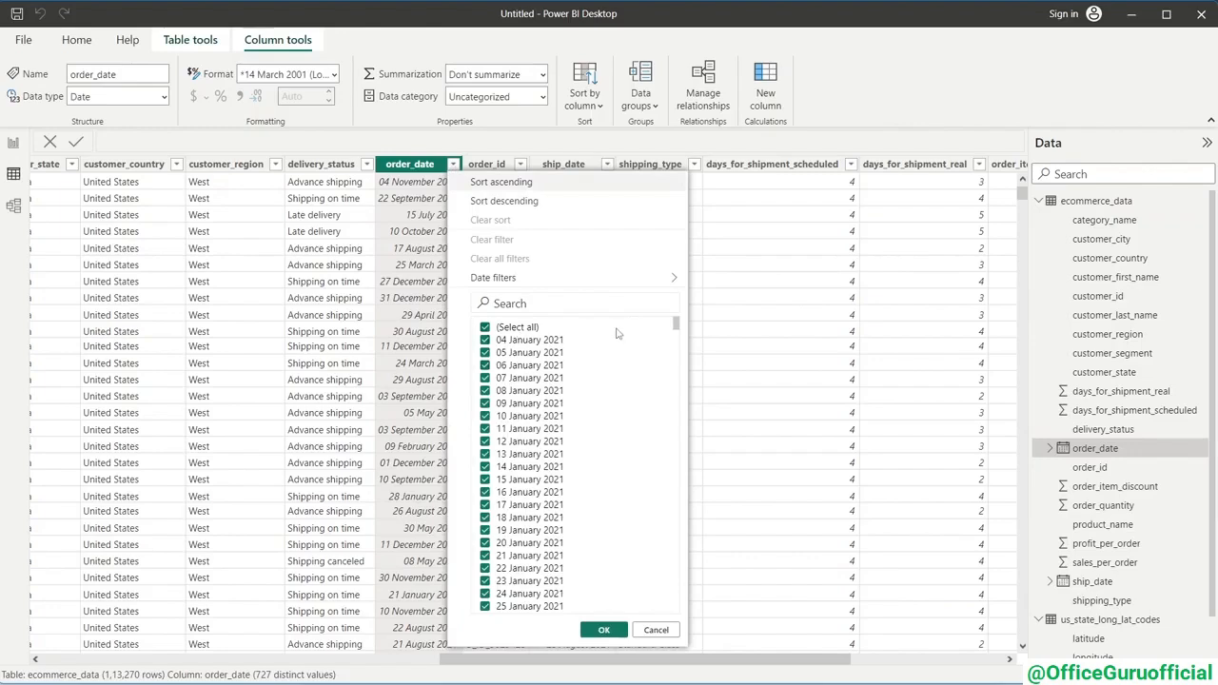
drag(680, 329, 583, 621)
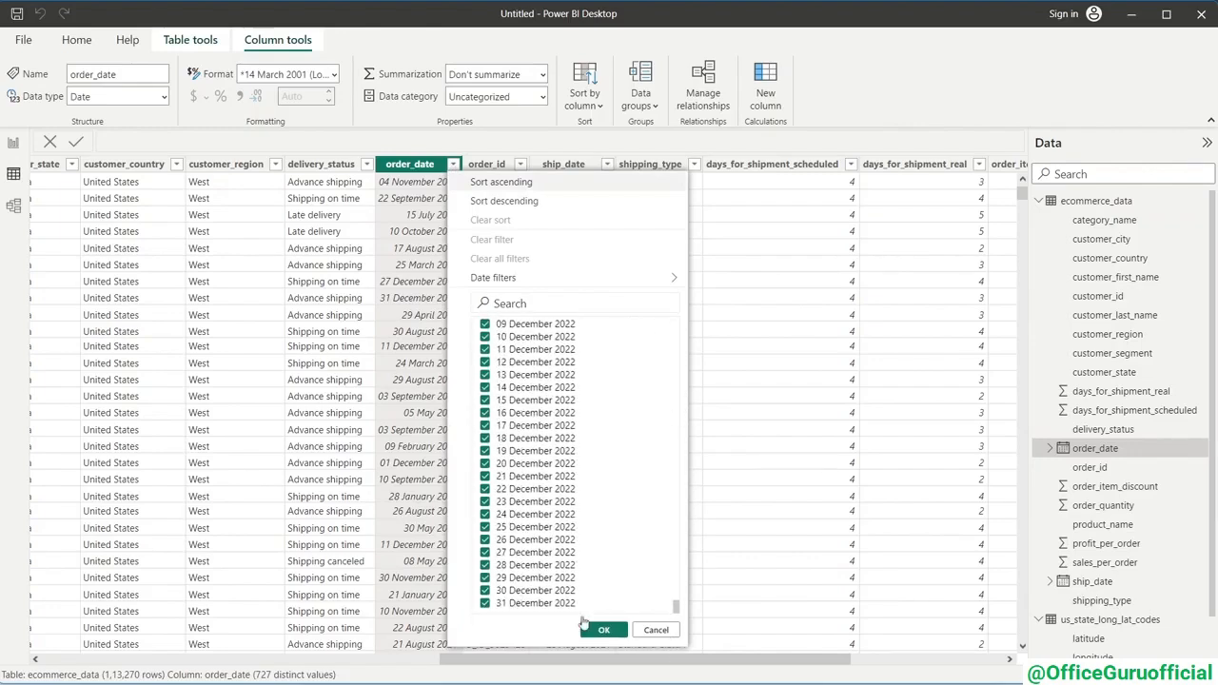
drag(678, 611, 677, 303)
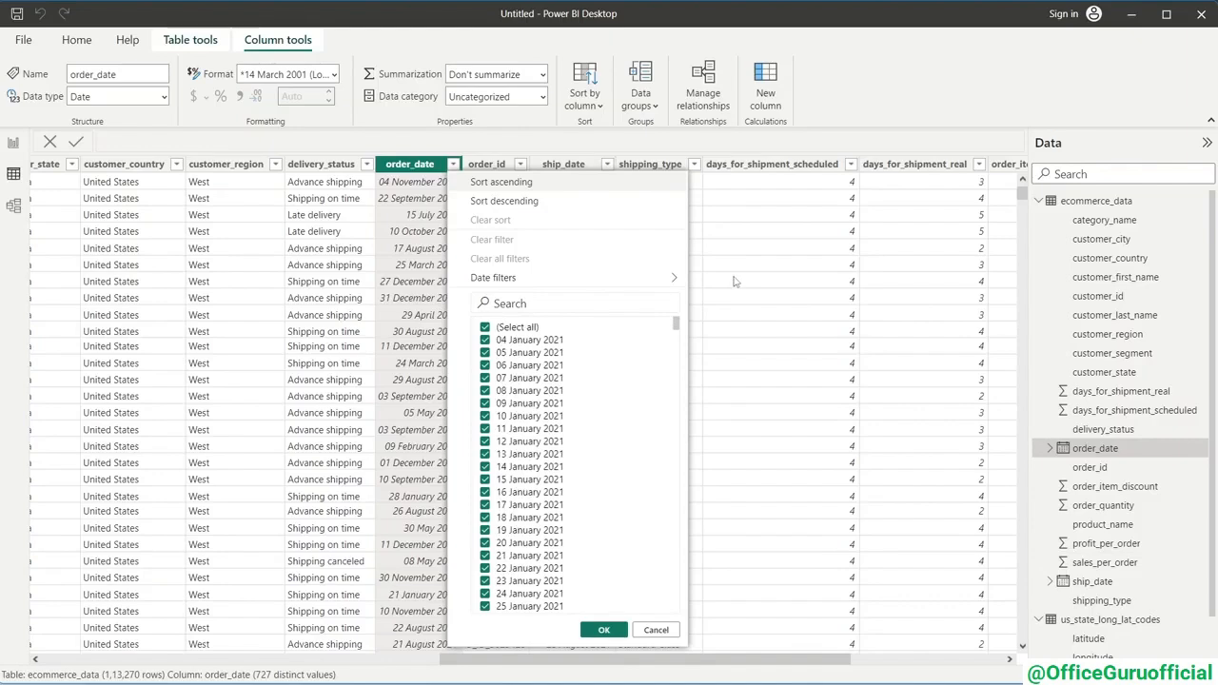
click(734, 280)
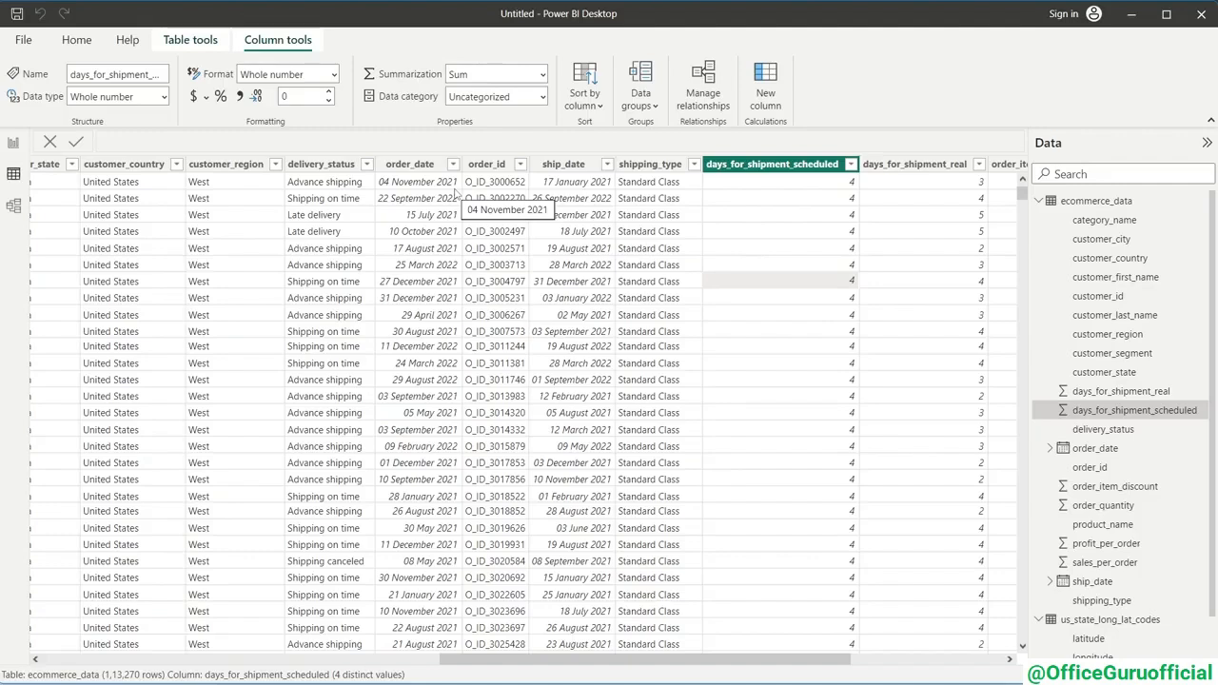
- Add a new calculated table to the model from the data view of ecommerce_data
click(16, 151)
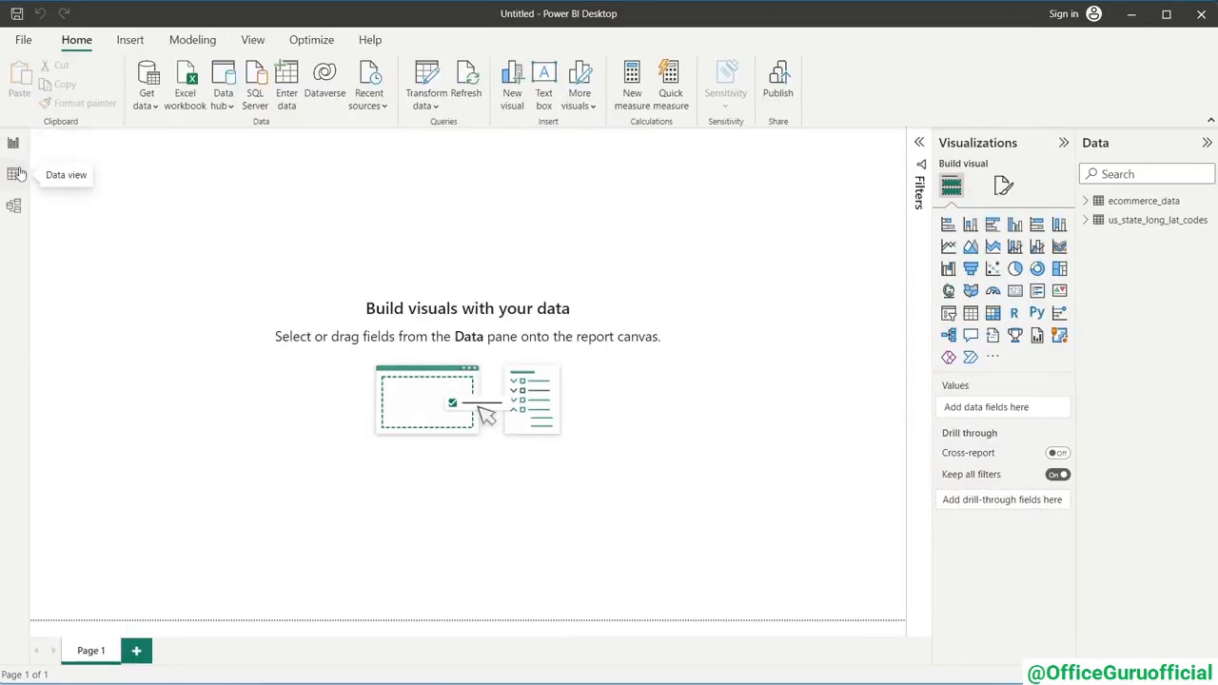
click(15, 174)
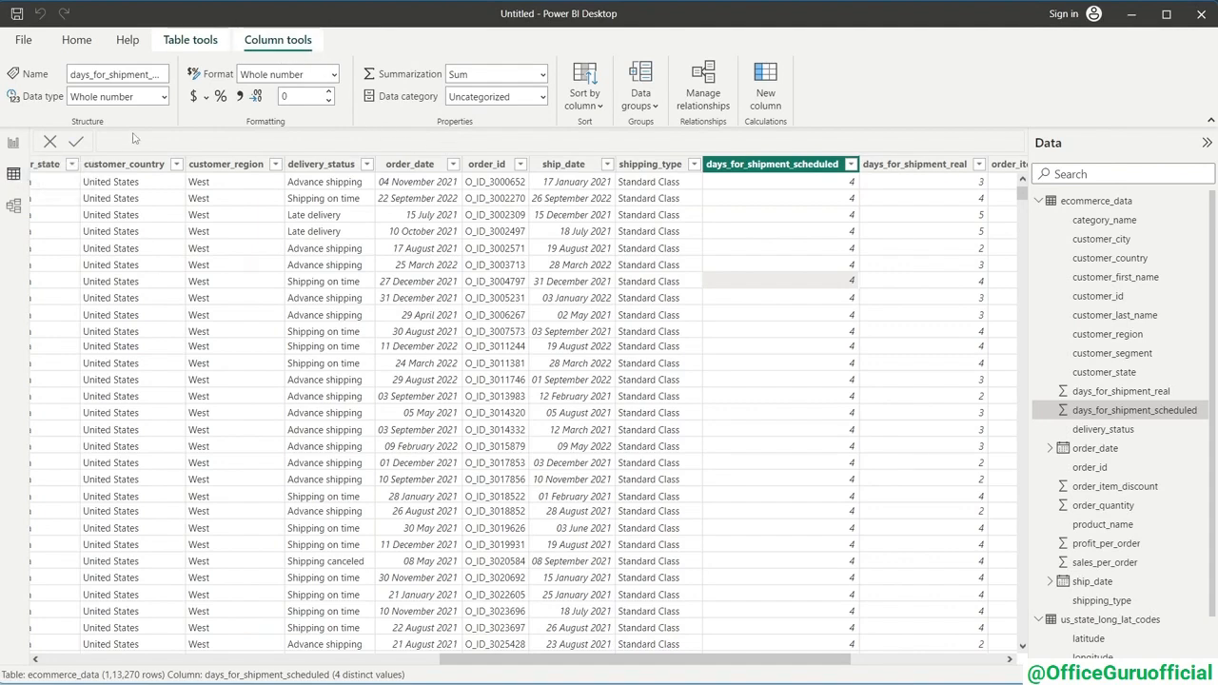
click(191, 39)
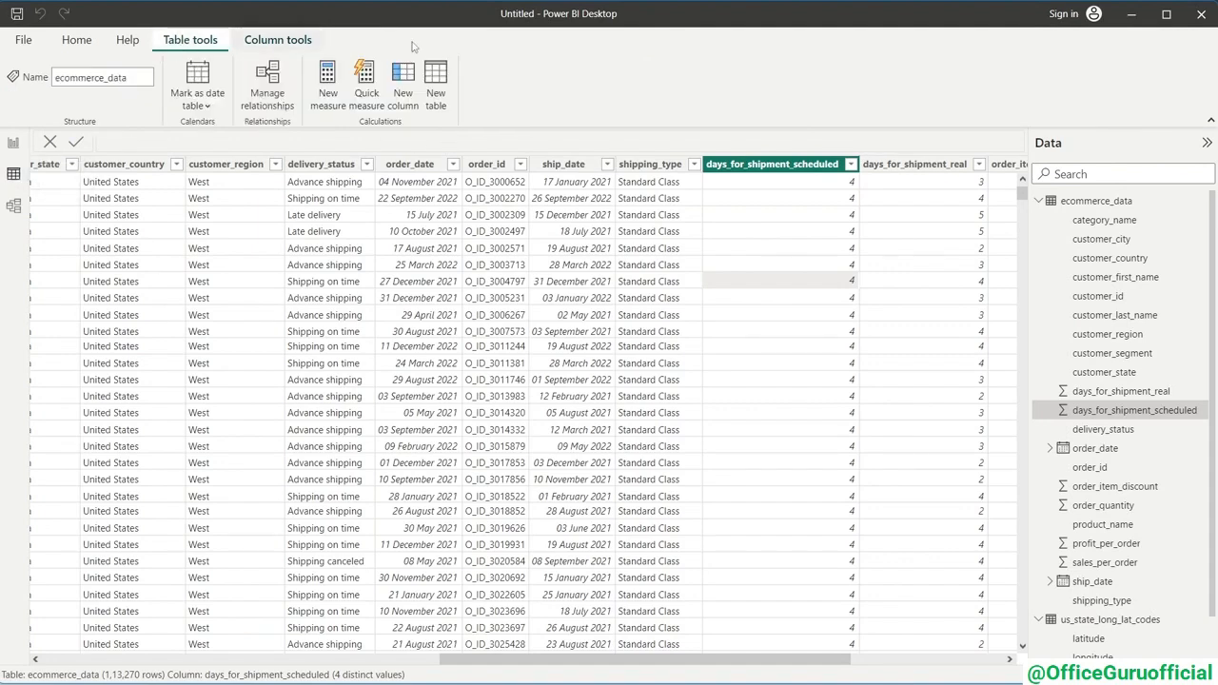
click(438, 90)
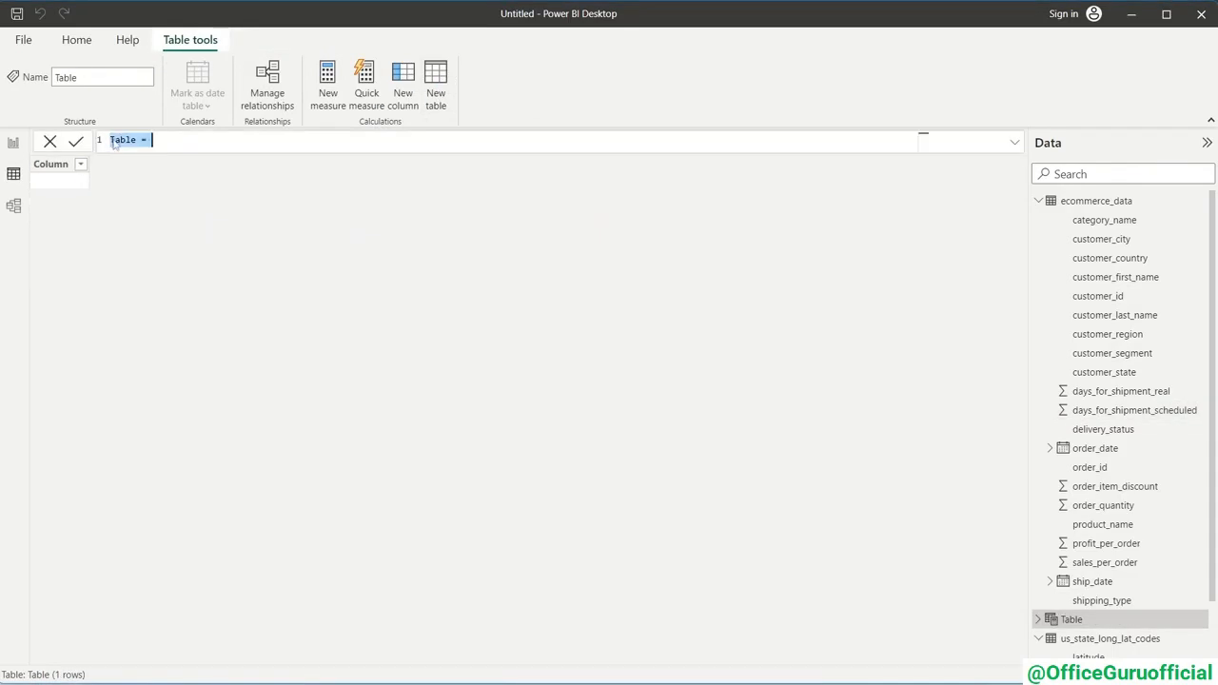
- Replace the default table name in the new table's formula with Calendar
click(115, 140)
key(Delete)
text(Cal)
key(Right)
key(Right)
key(BackSpace)
key(BackSpace)
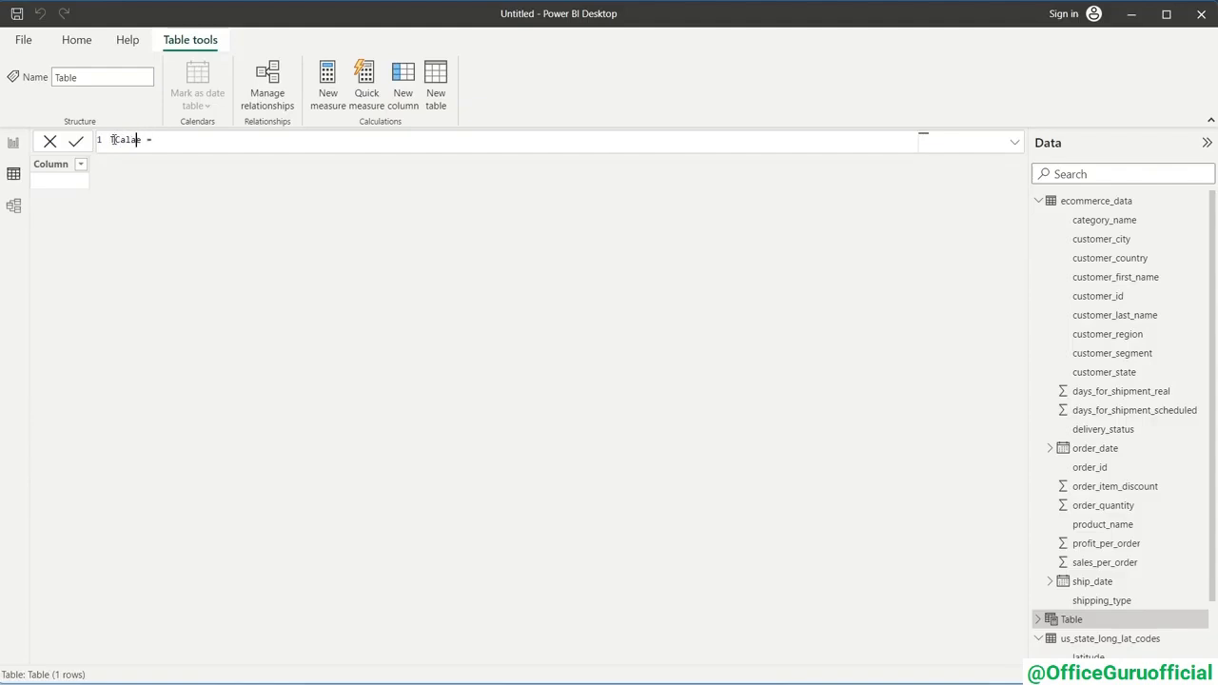
key(BackSpace)
key(BackSpace)
key(BackSpace)
text(lendar)
- Begin the new table's expression with the CALENDAR function and remove the stray T in front of the name Calendar
click(203, 144)
text(cale)
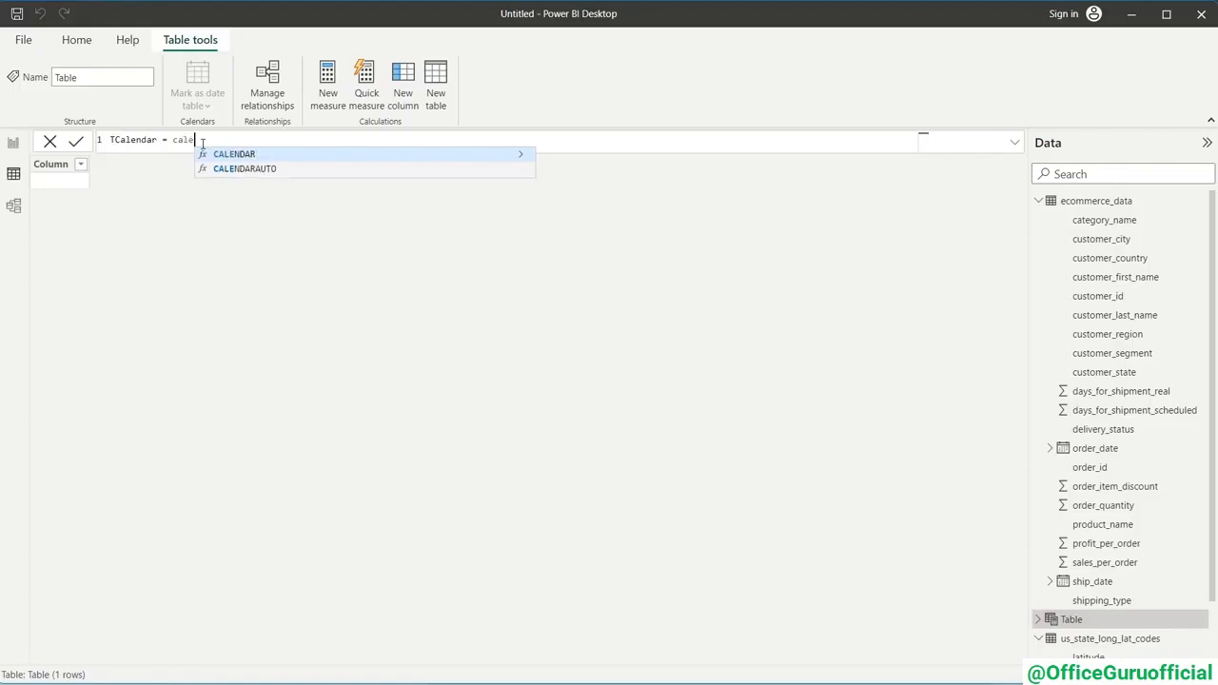
key(Tab)
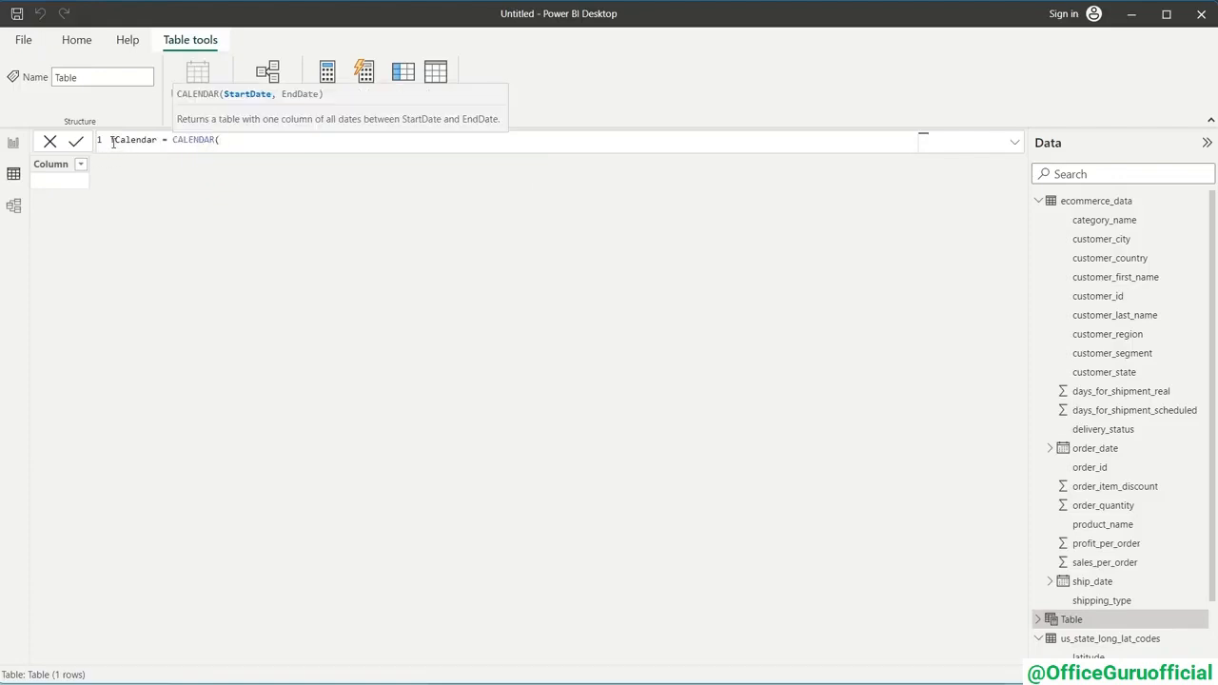
click(113, 142)
key(BackSpace)
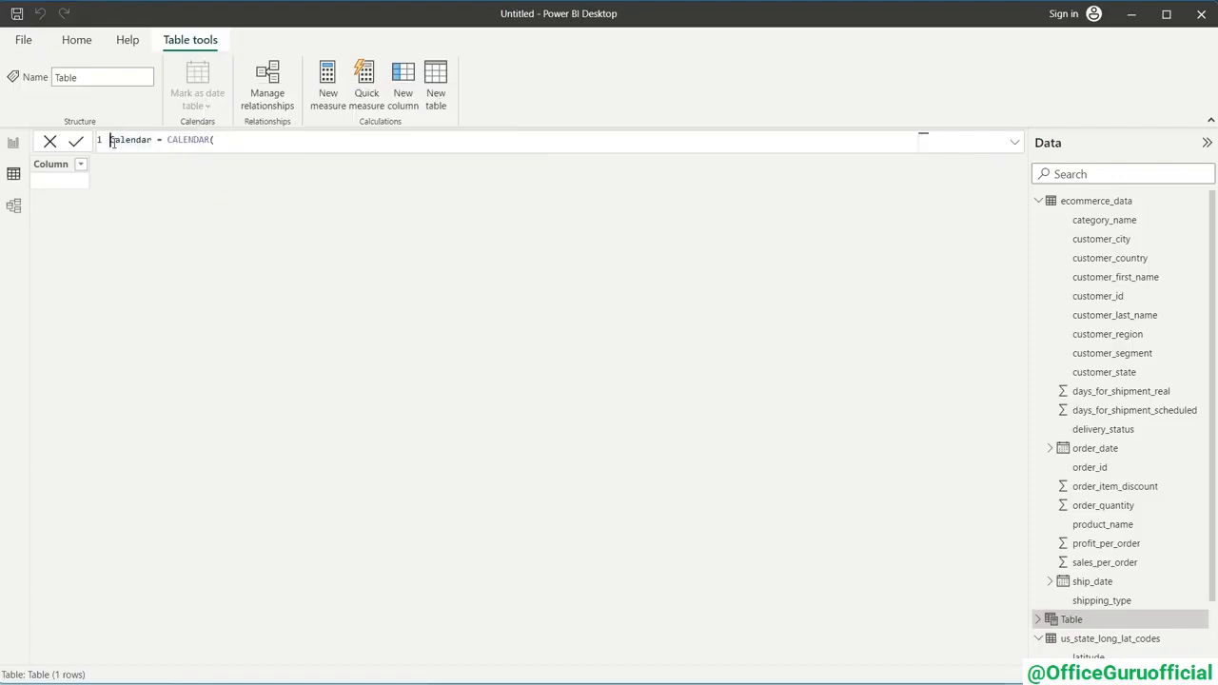
click(239, 143)
key(BackSpace)
text(()
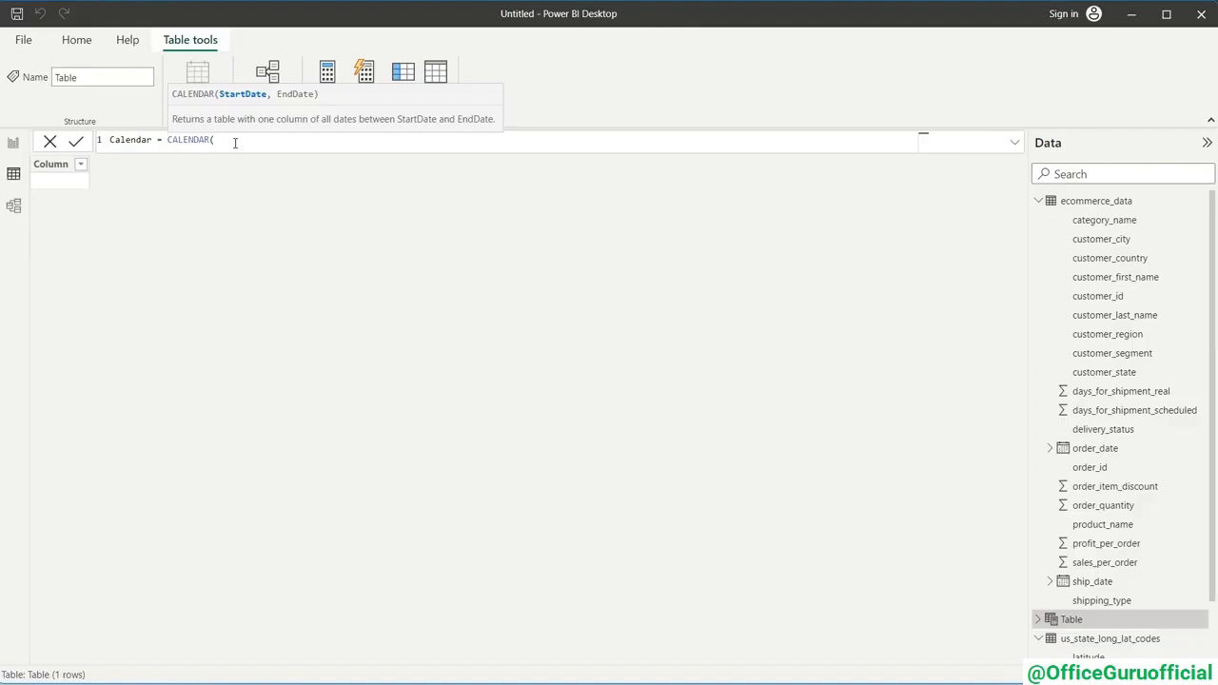
- Complete the Calendar table formula as CALENDAR(MIN(ecommerce_data[order_date]), TODAY()), create the table and check its date range
text(MIN()
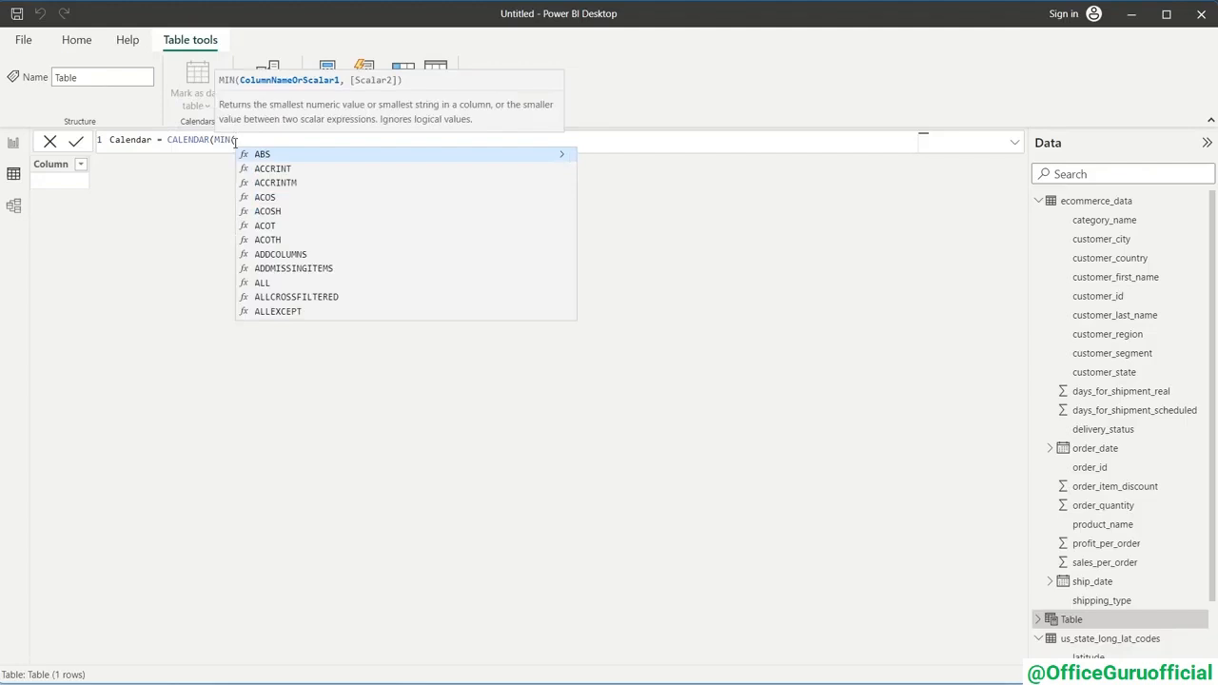
text(order)
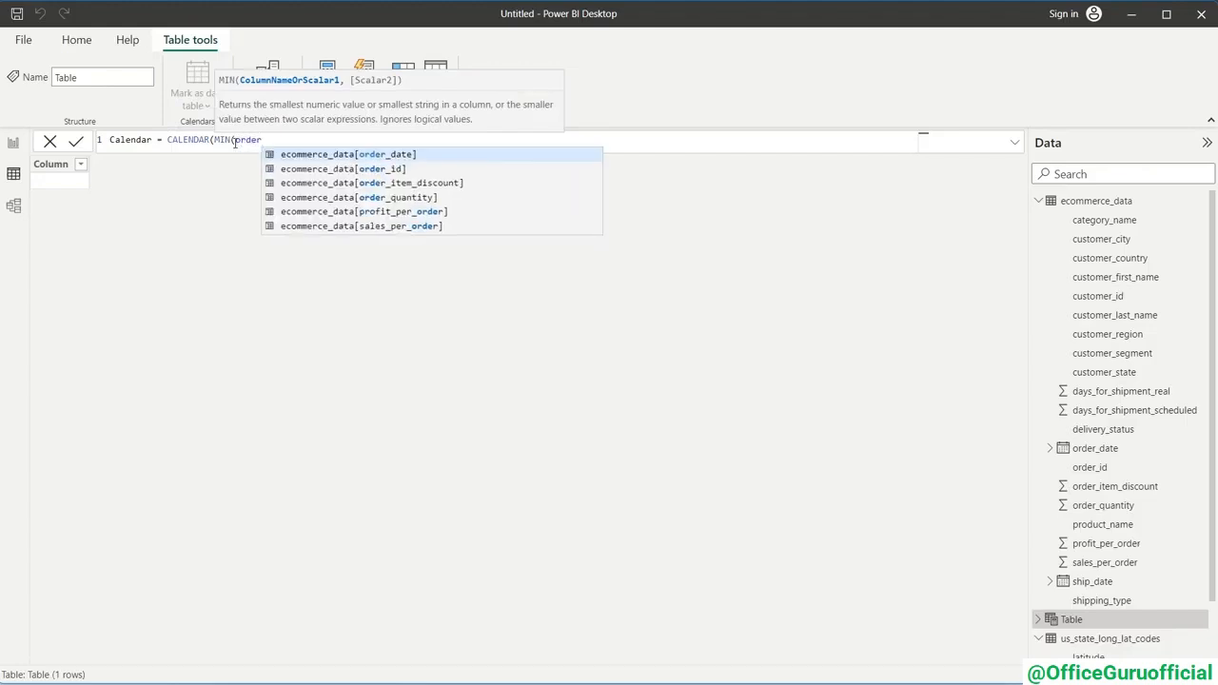
click(365, 158)
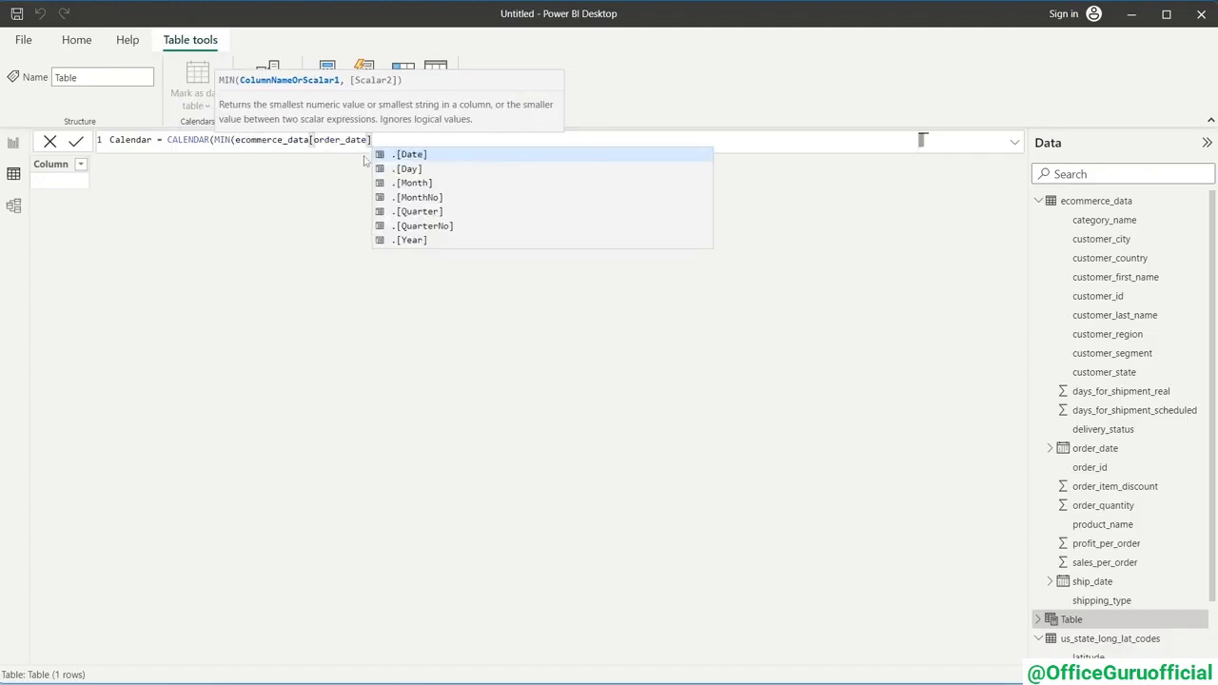
text())
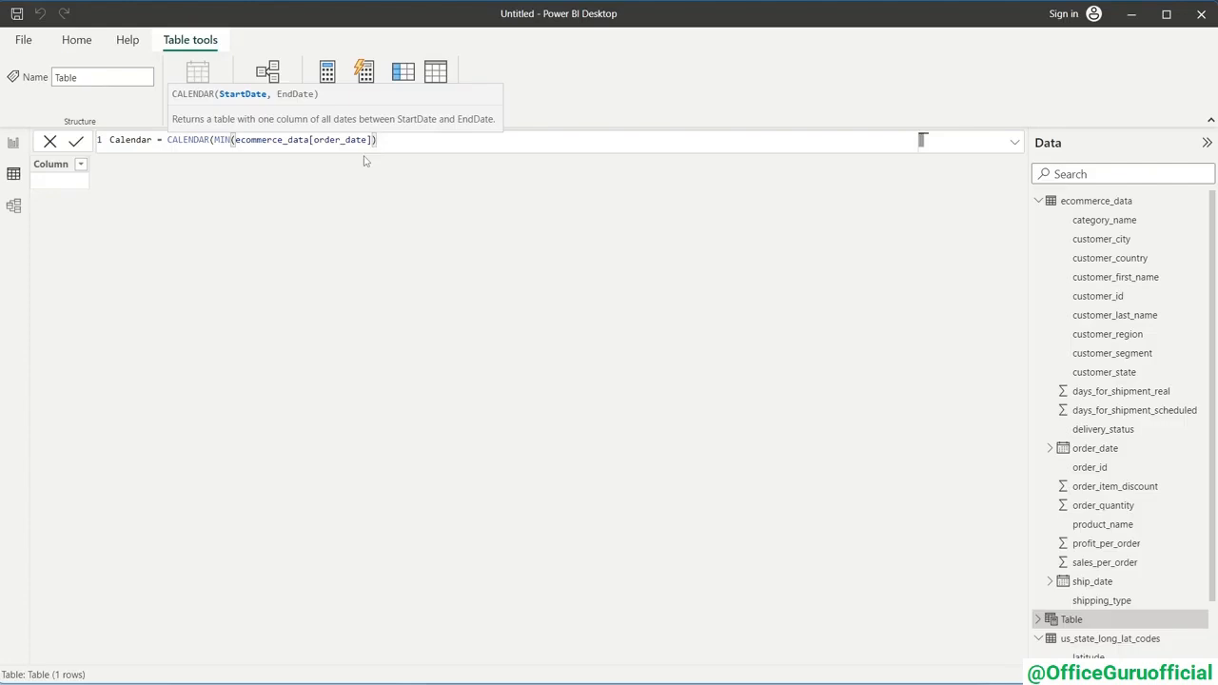
text(,)
text(today)
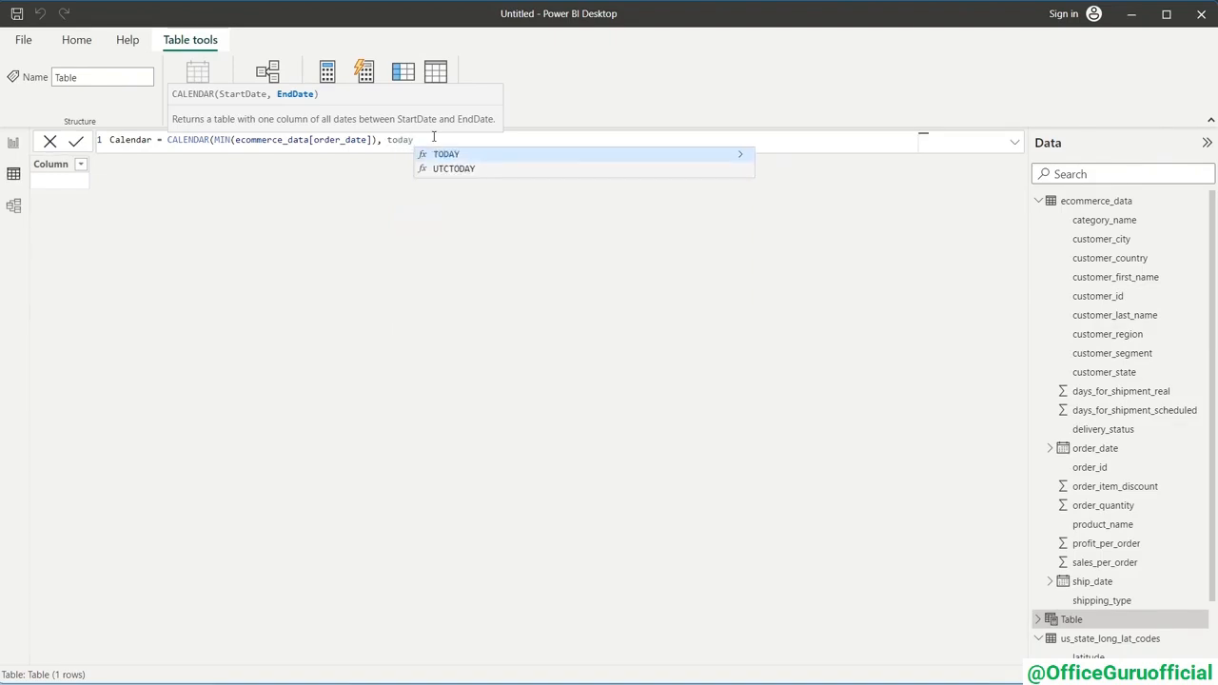
key(Tab)
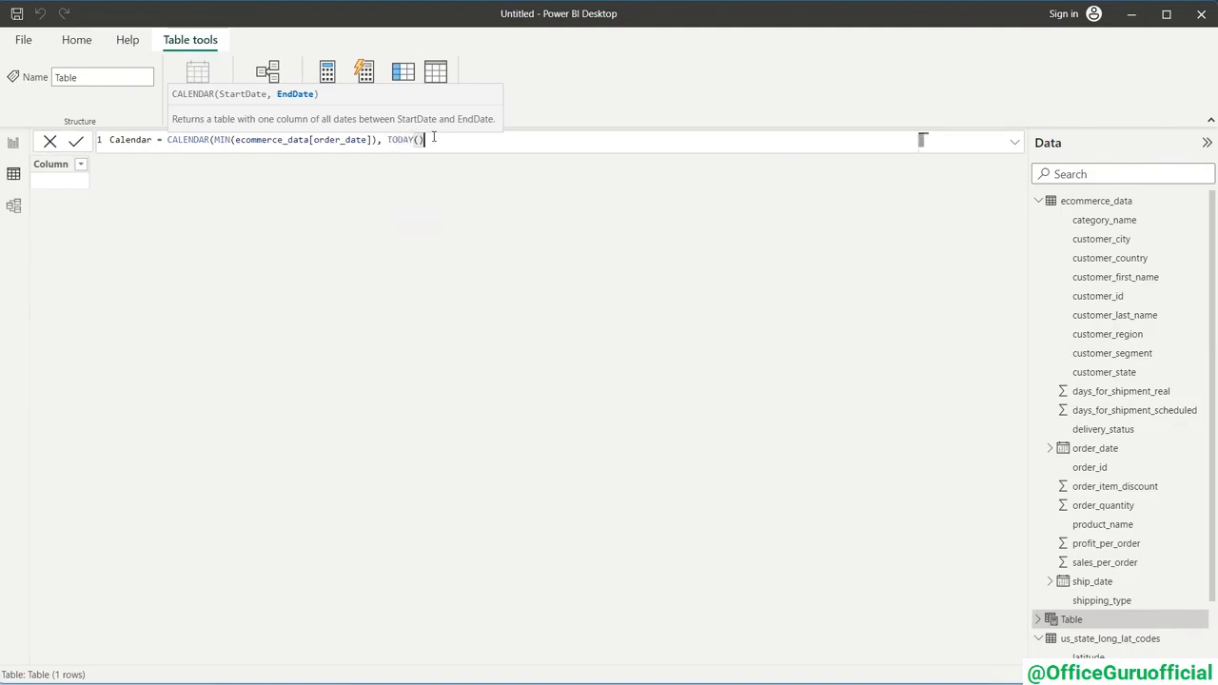
text())
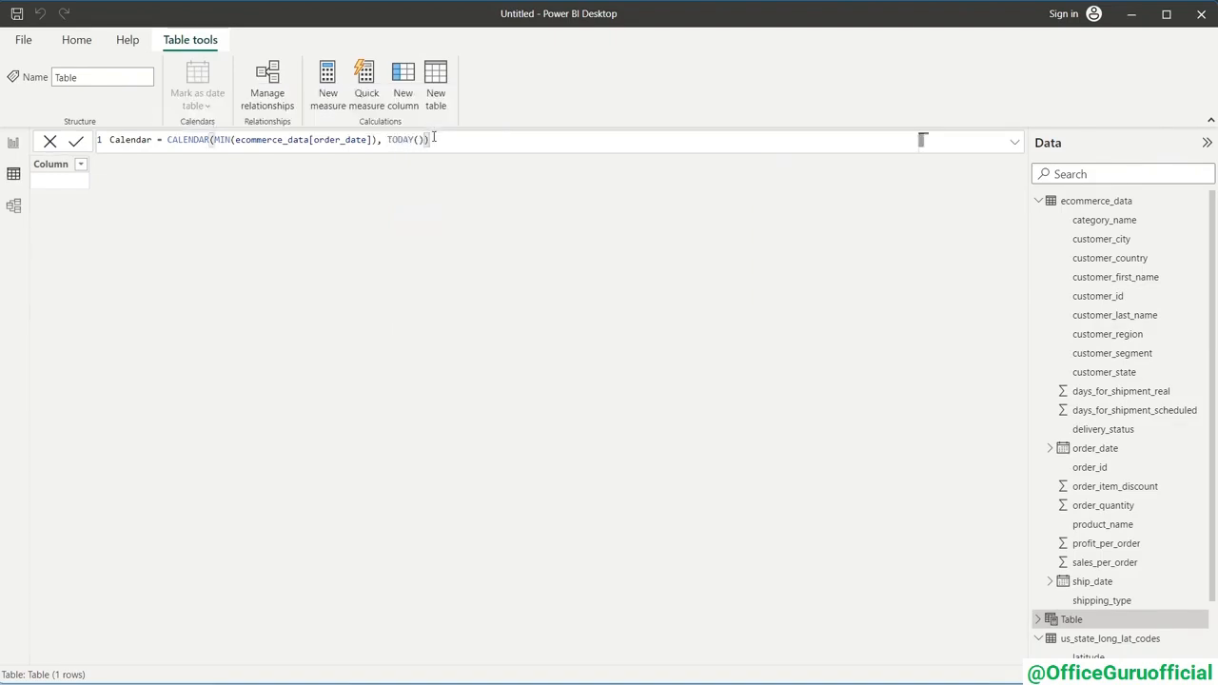
click(76, 141)
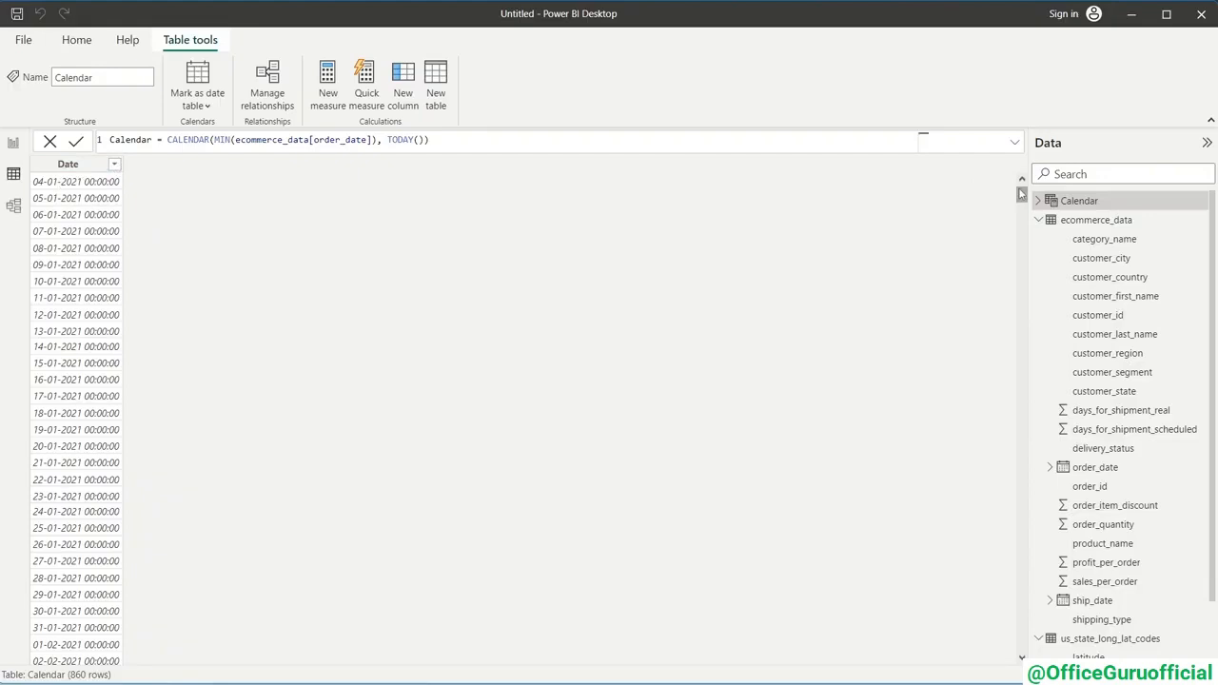
drag(1022, 194, 1022, 636)
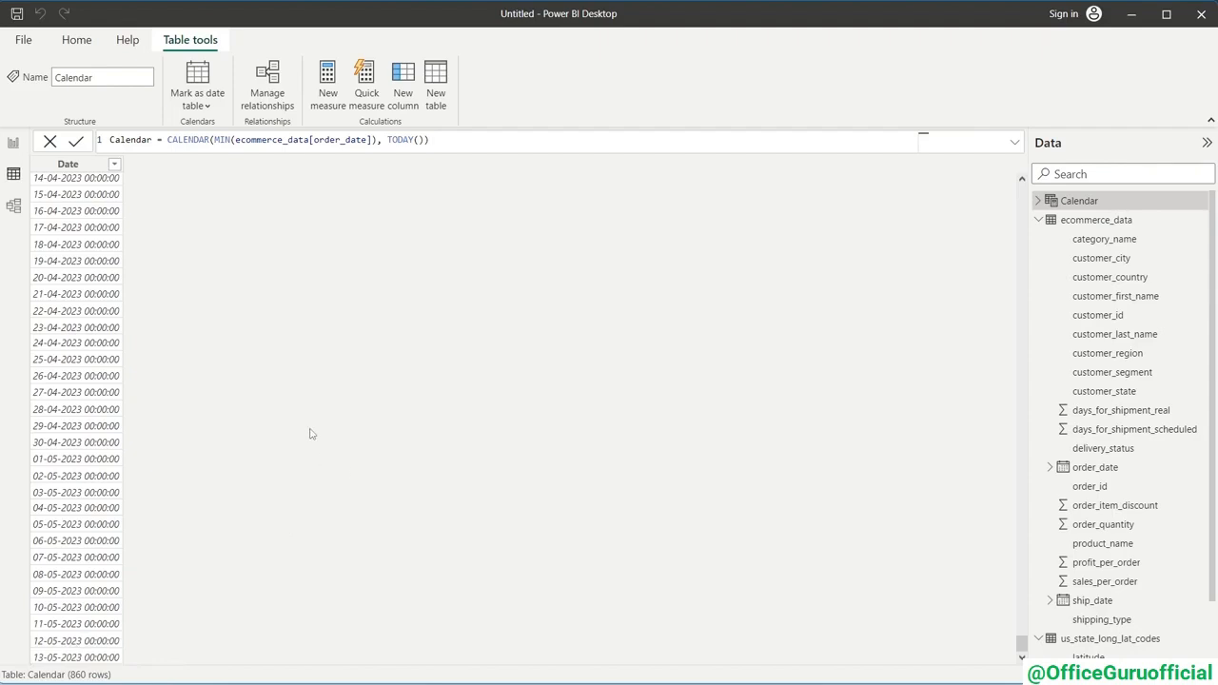
- Replace the Calendar table's end date with MAX(ecommerce_data[order_date]), apply the formula and check the date range
click(388, 140)
drag(389, 141, 426, 139)
key(BackSpace)
text(ma)
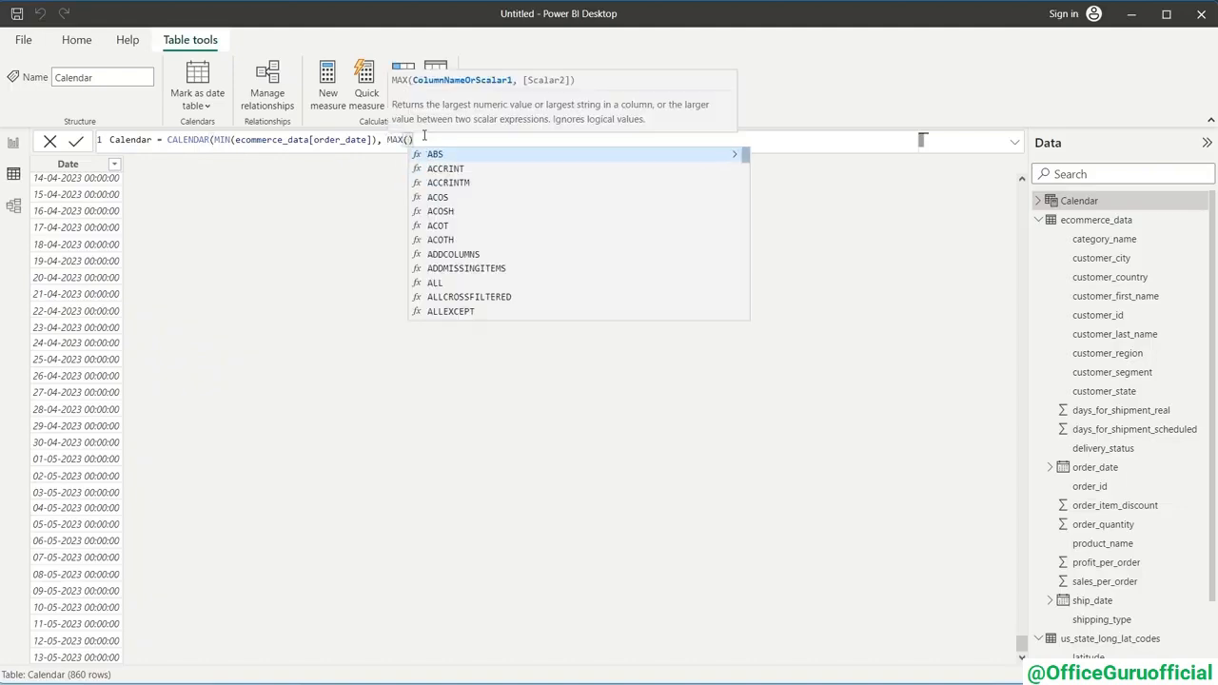
text(ecommerce_data[order_date])
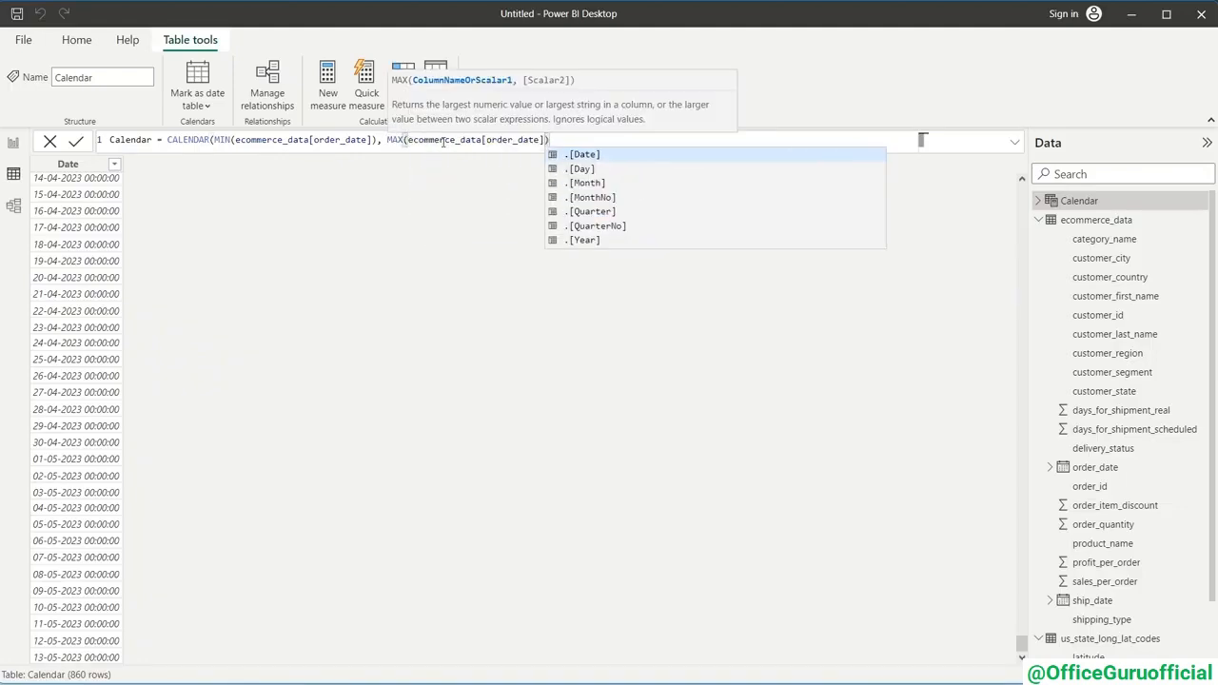
text())
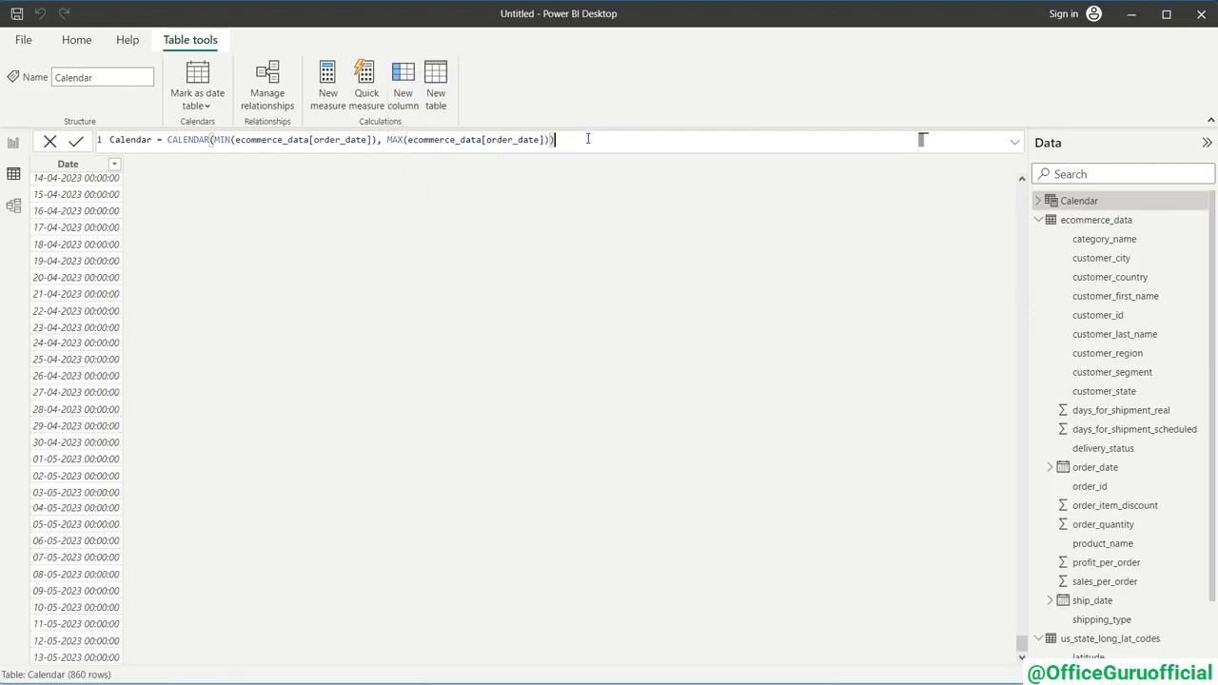
click(263, 140)
click(430, 140)
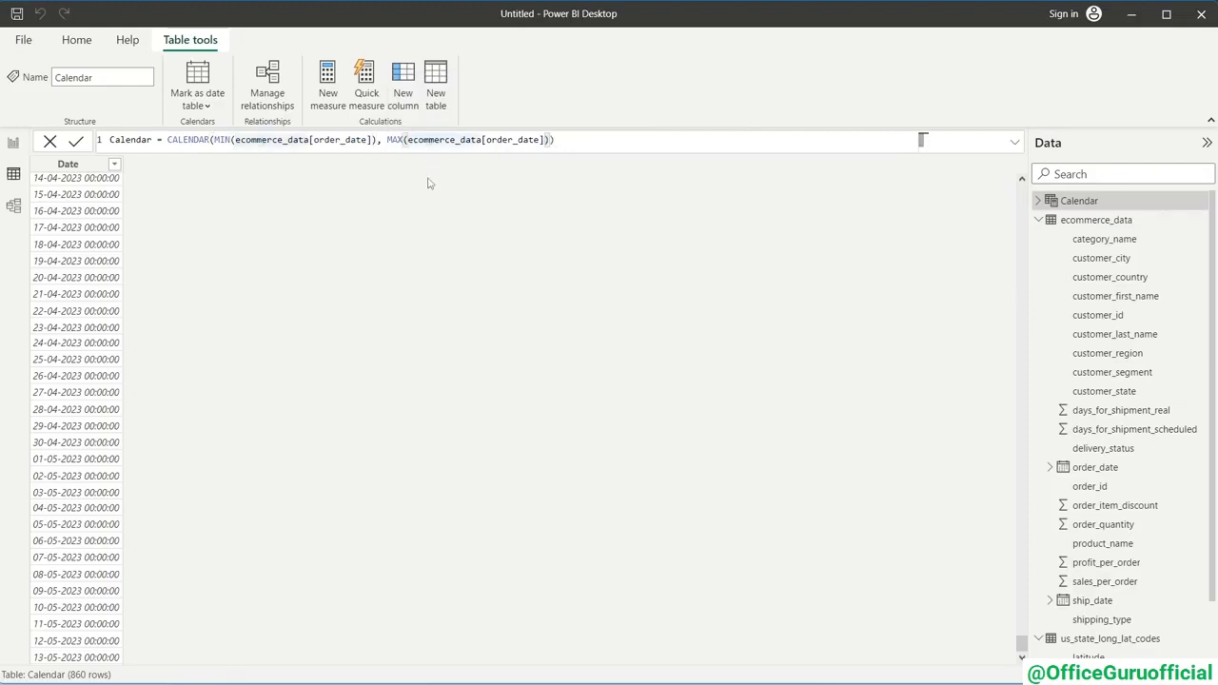
click(75, 140)
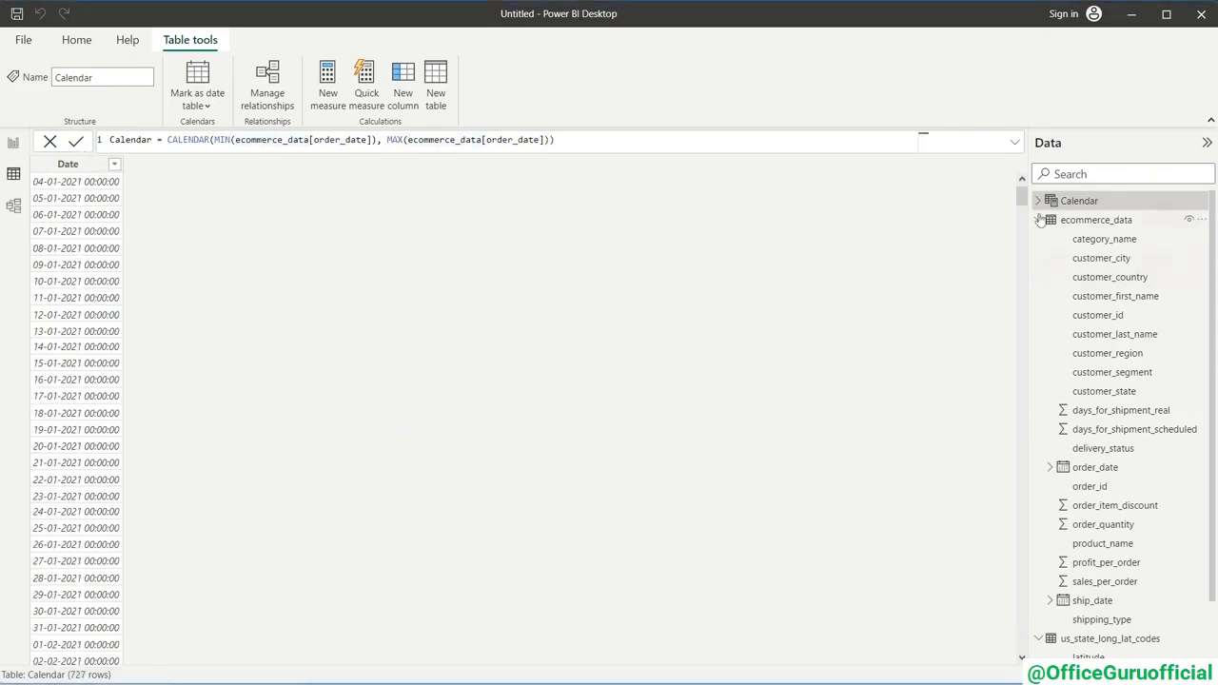
drag(1022, 197, 1022, 644)
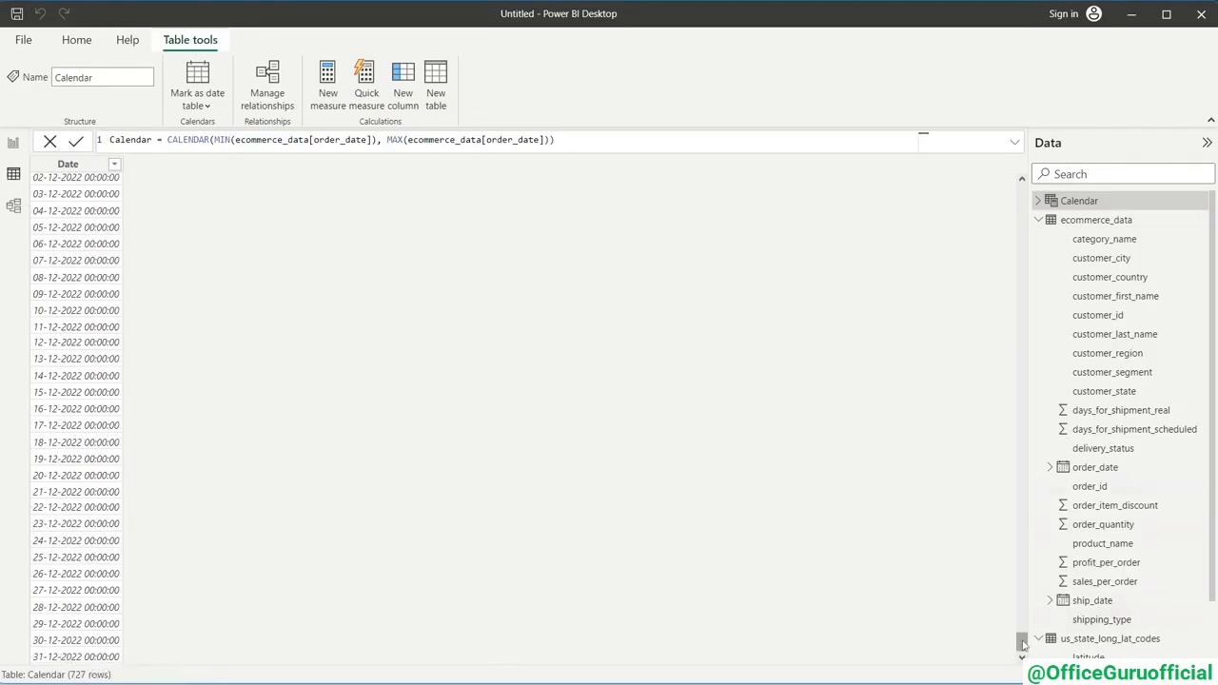
drag(1024, 642, 1108, 236)
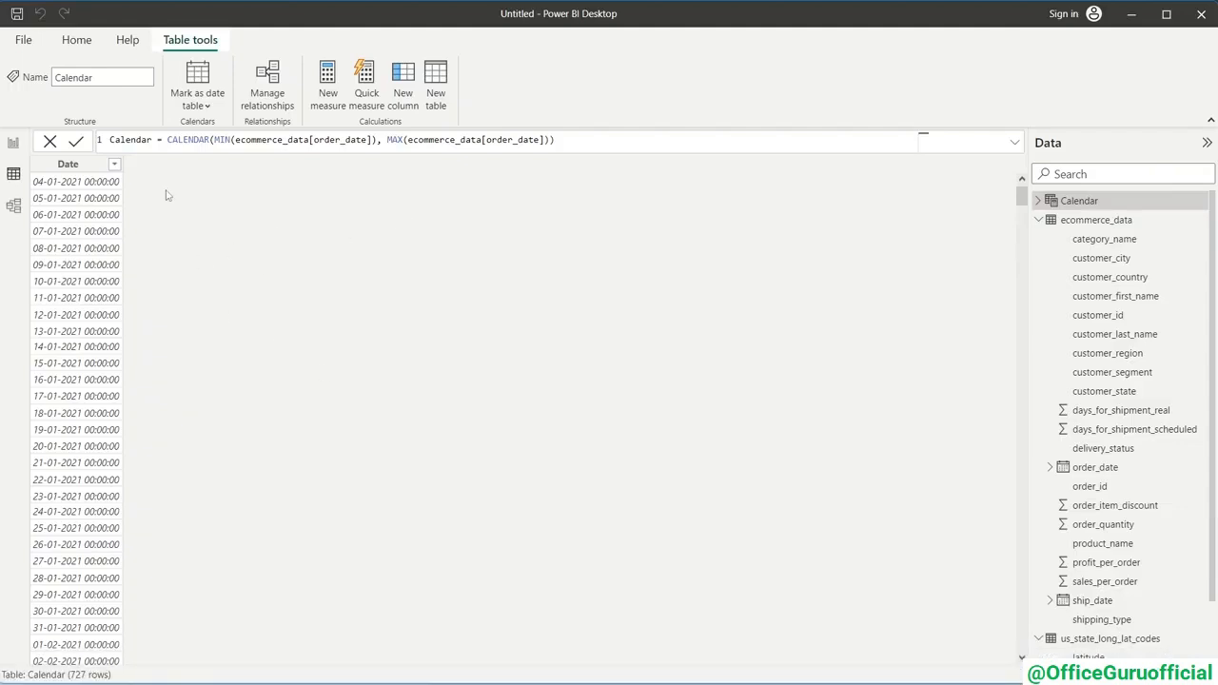
- Add a calculated column to the Calendar table with the formula Year = YEAR('Calendar'[Date])
click(404, 82)
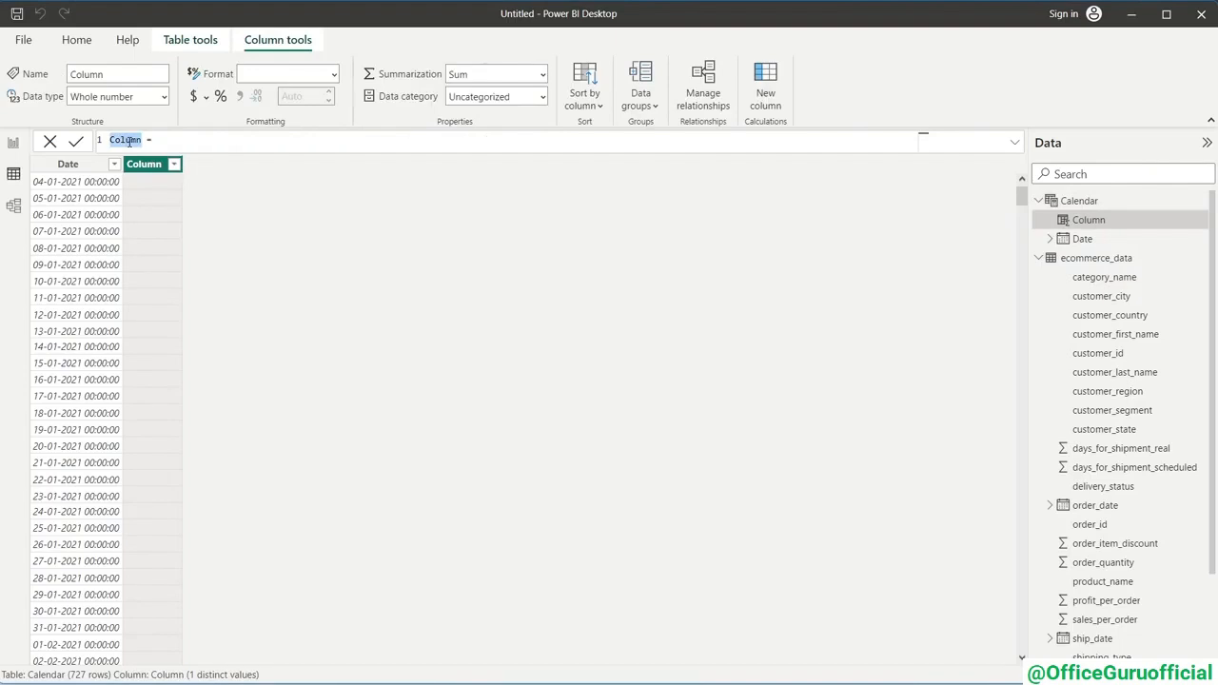
text(Year = YEAR()
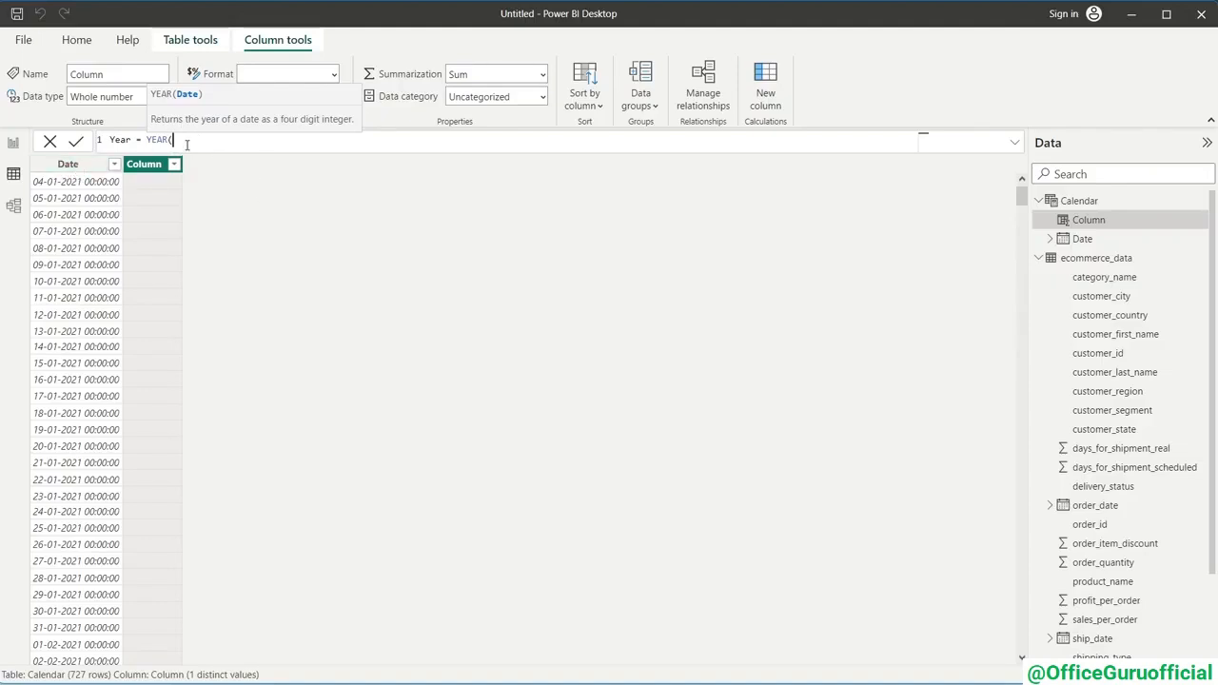
text(date)
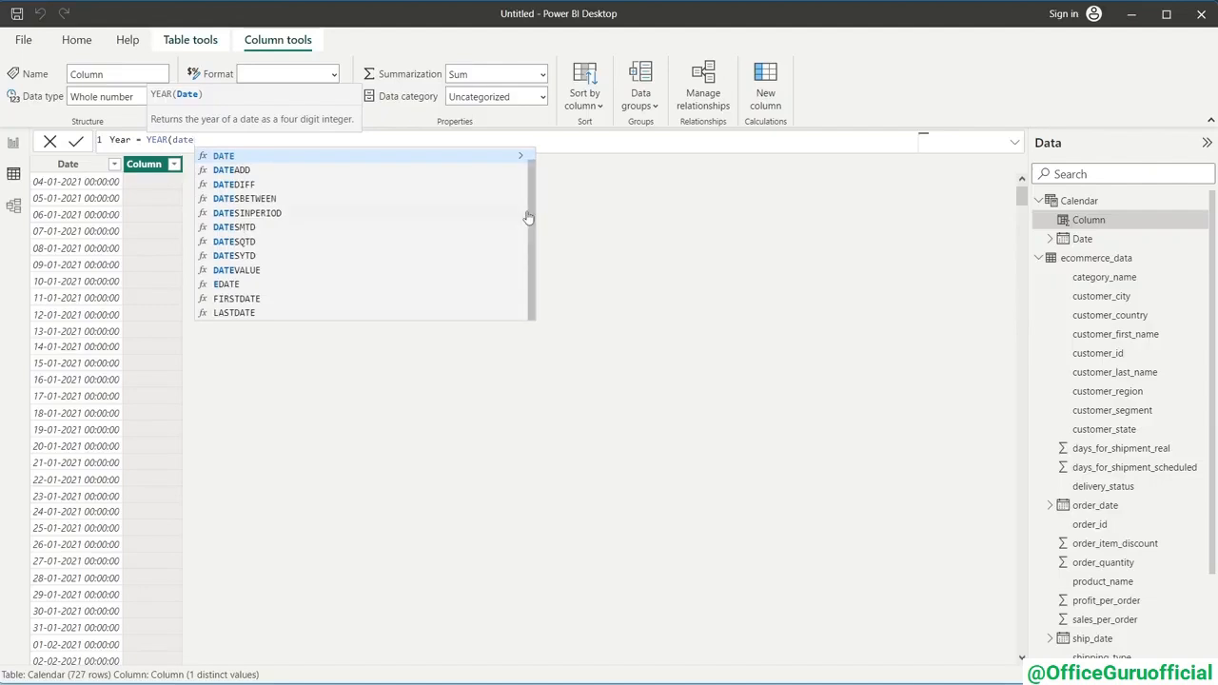
click(268, 156)
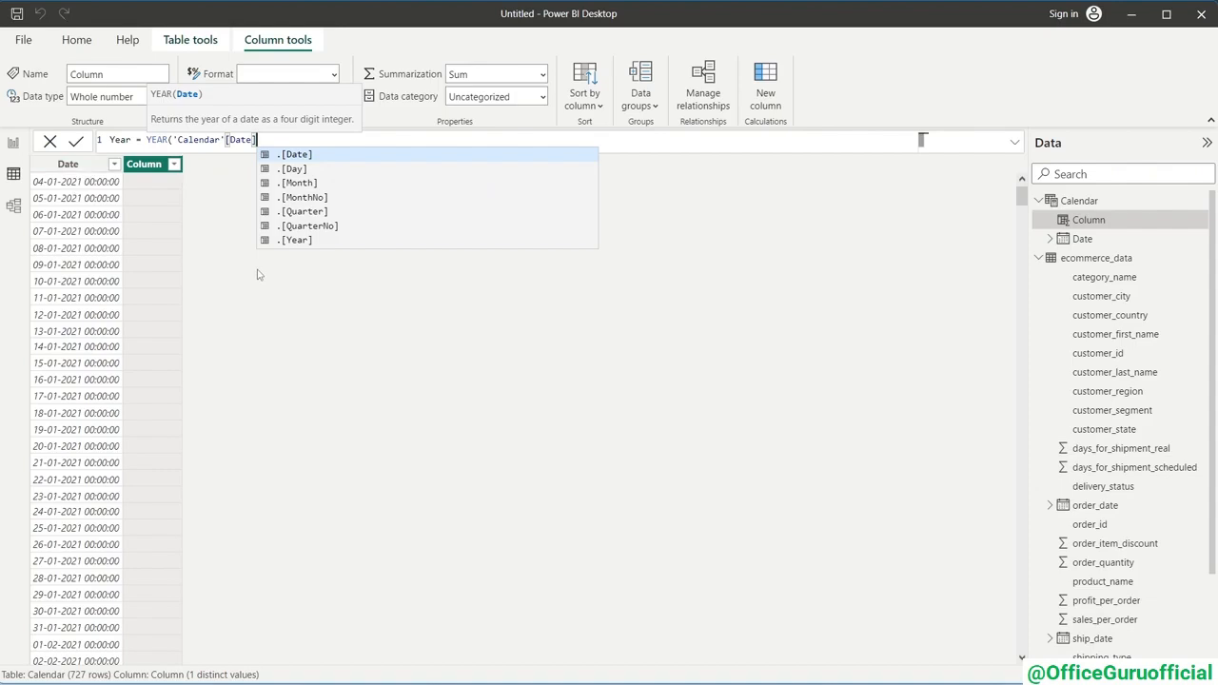
text())
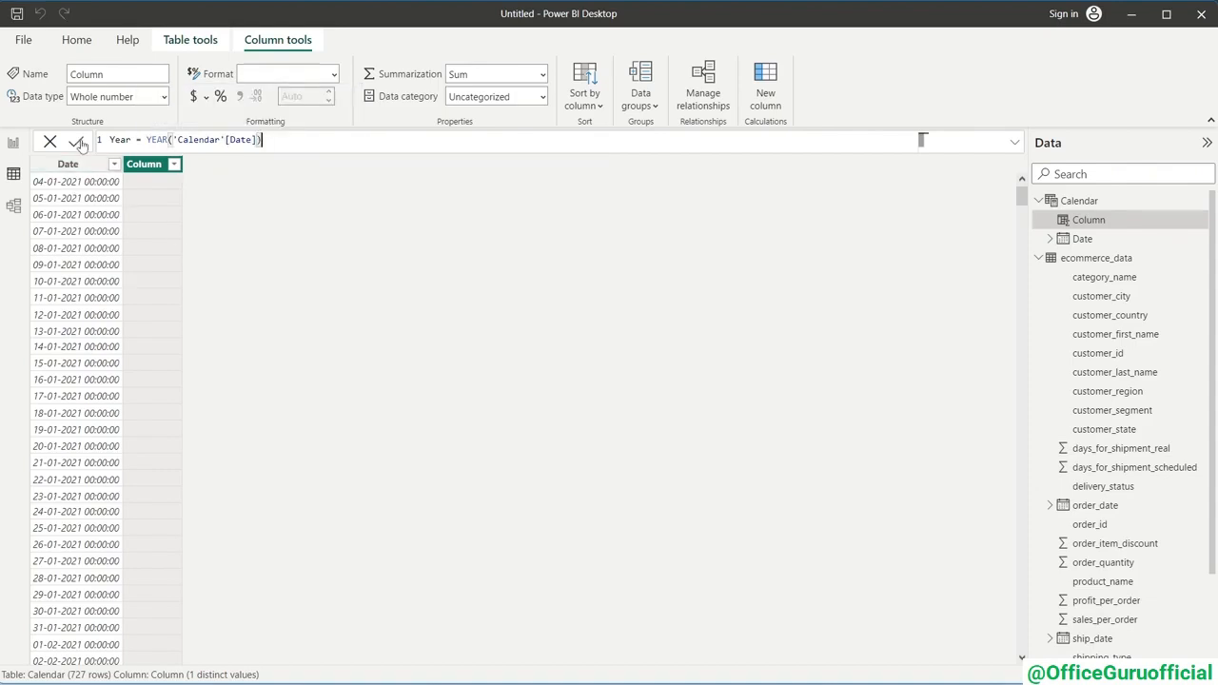
key(Return)
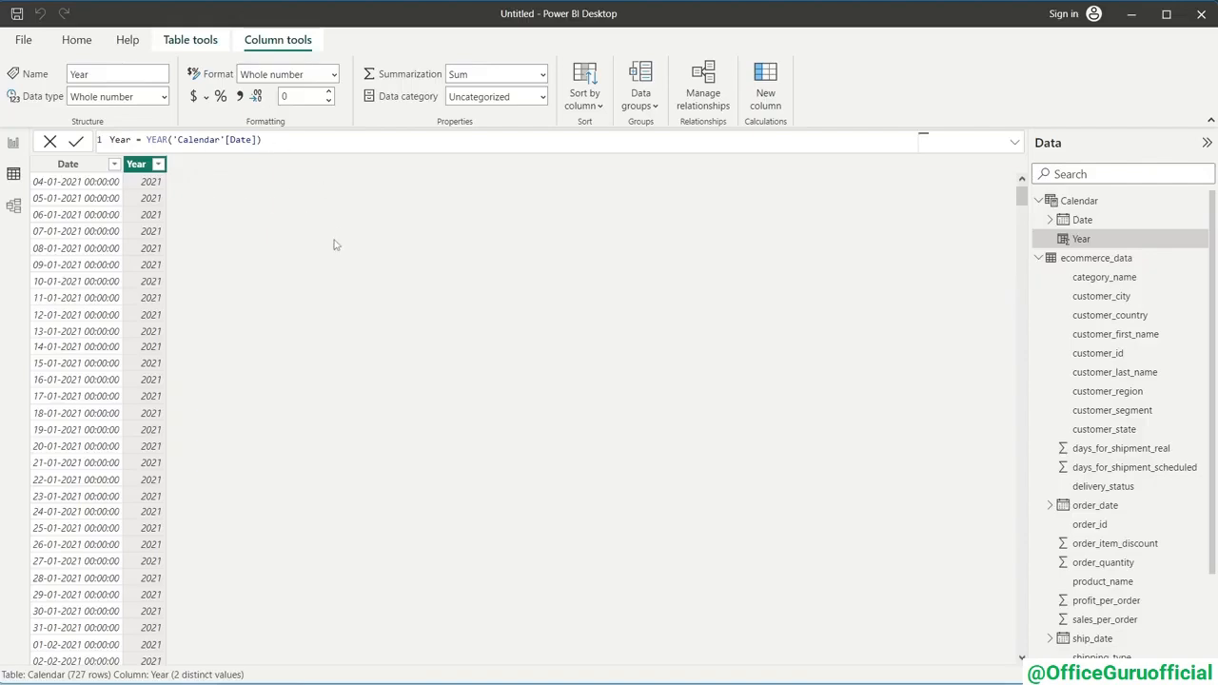
- Add a calculated column to the Calendar table with the formula Month = FORMAT('Calendar'[Date], "mmmm") and check its values
click(191, 40)
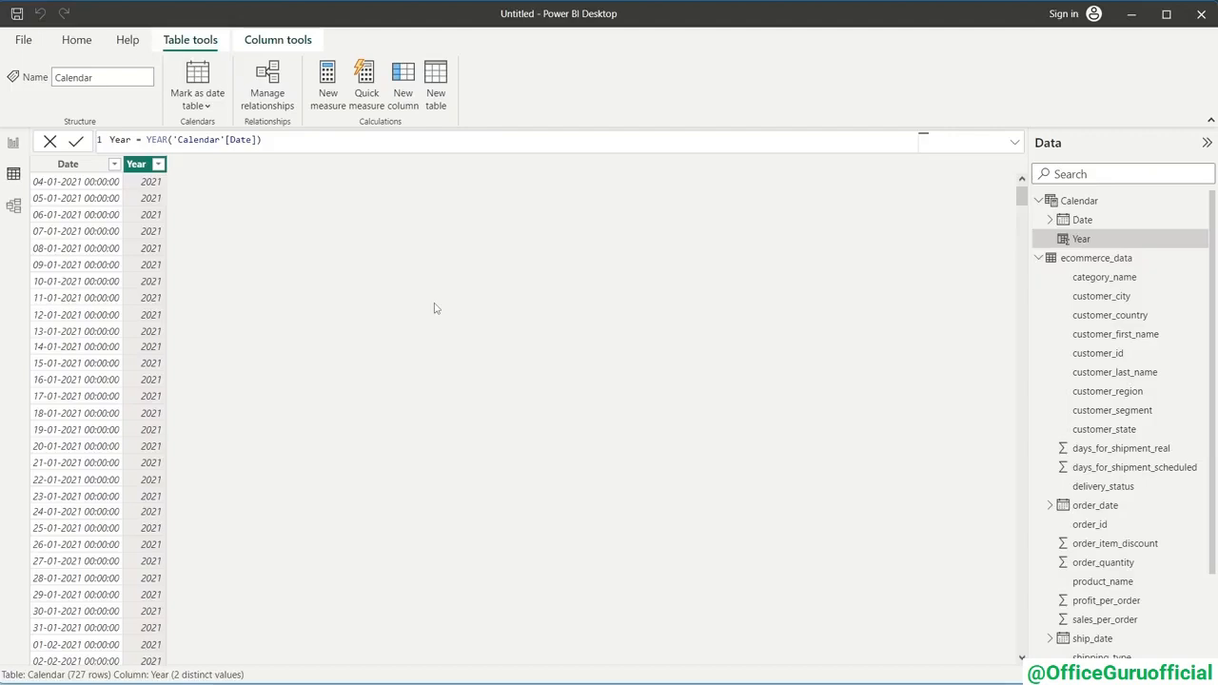
click(404, 99)
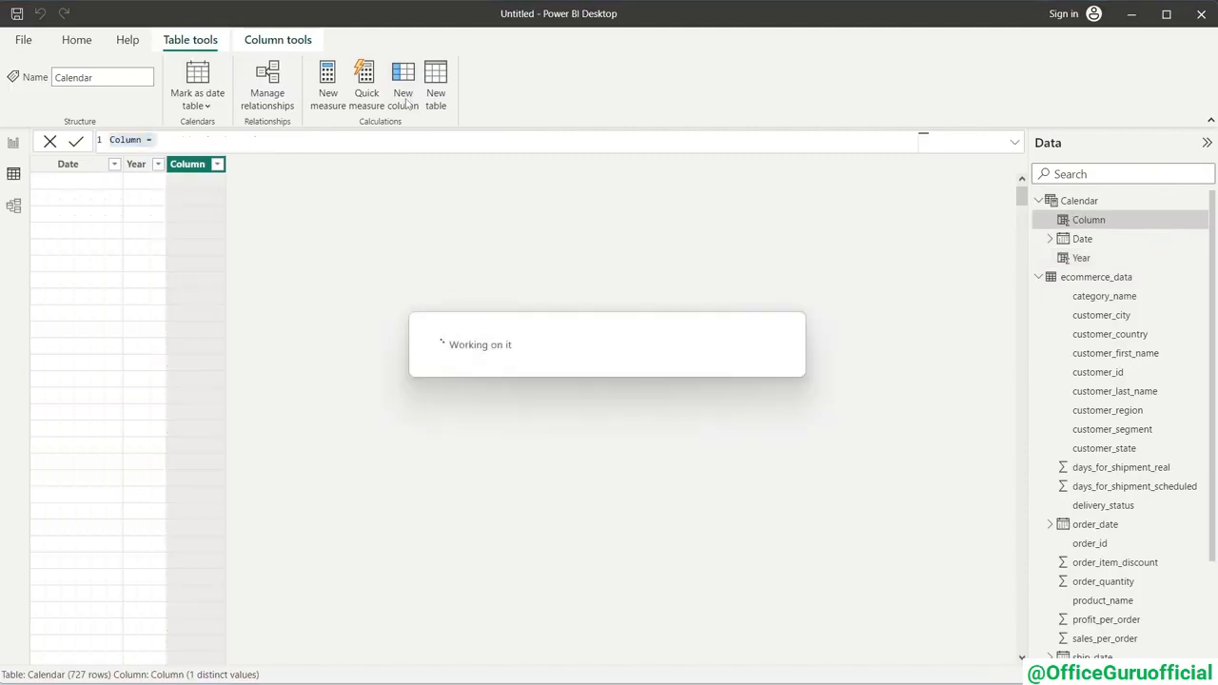
double_click(133, 139)
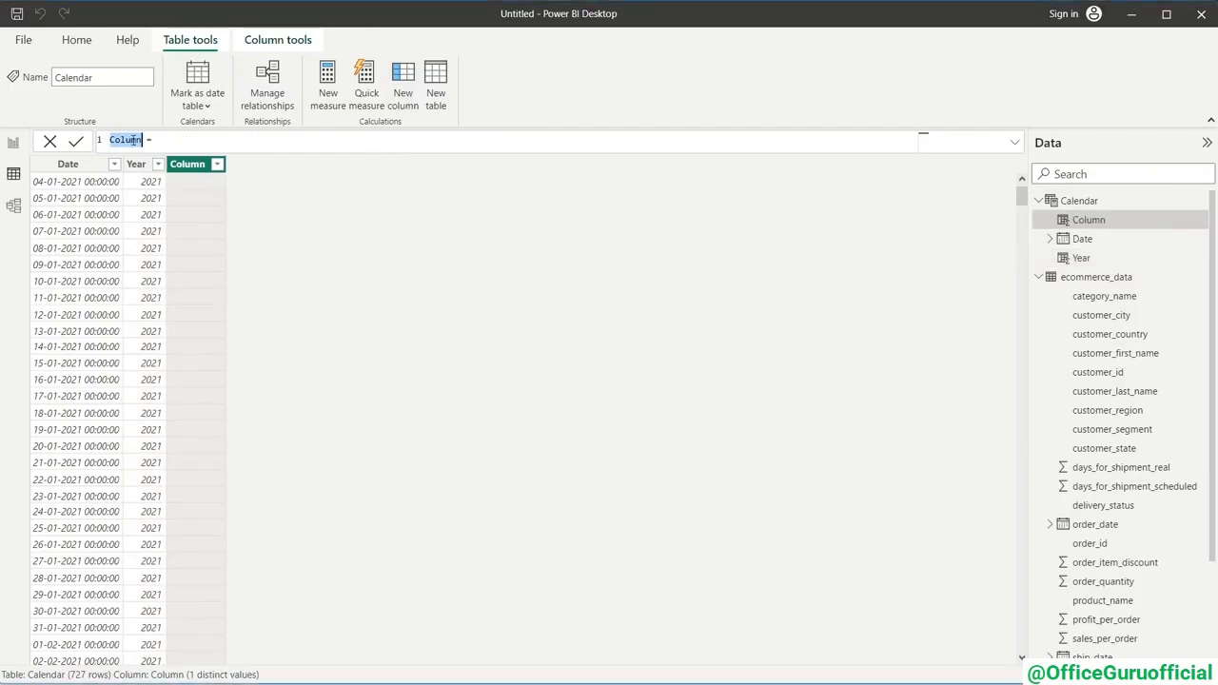
text(Mo)
text(FORMAT()
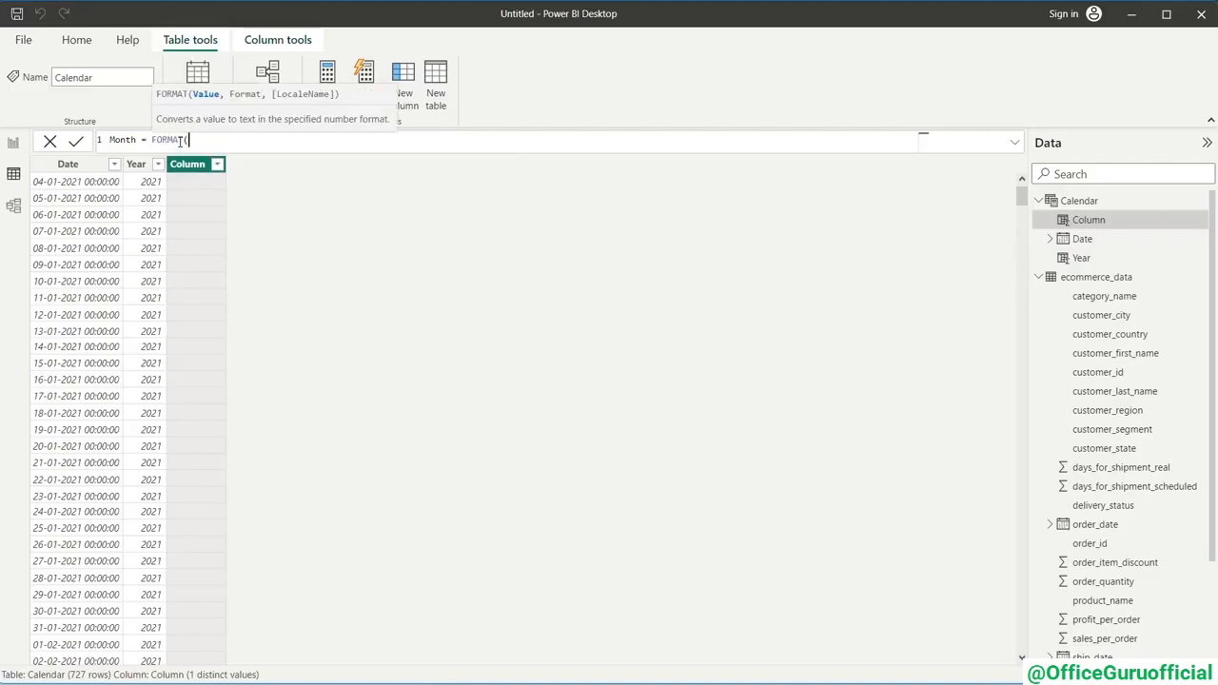
text(date)
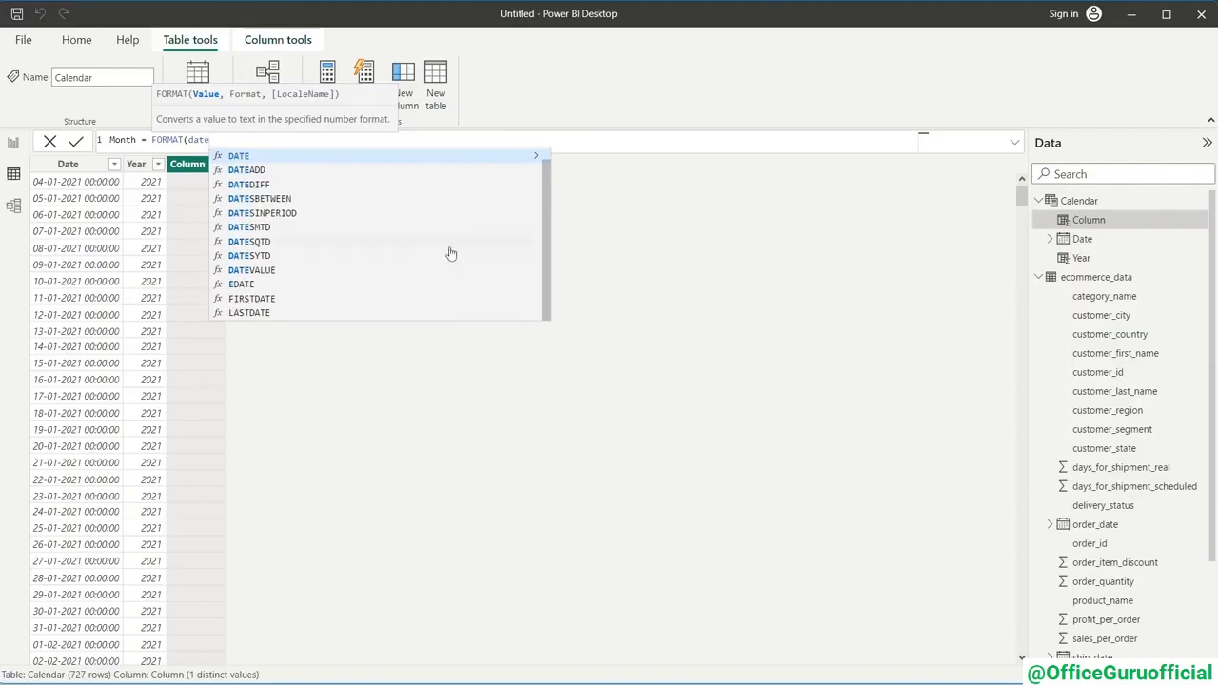
scroll(557, 209, up, 1)
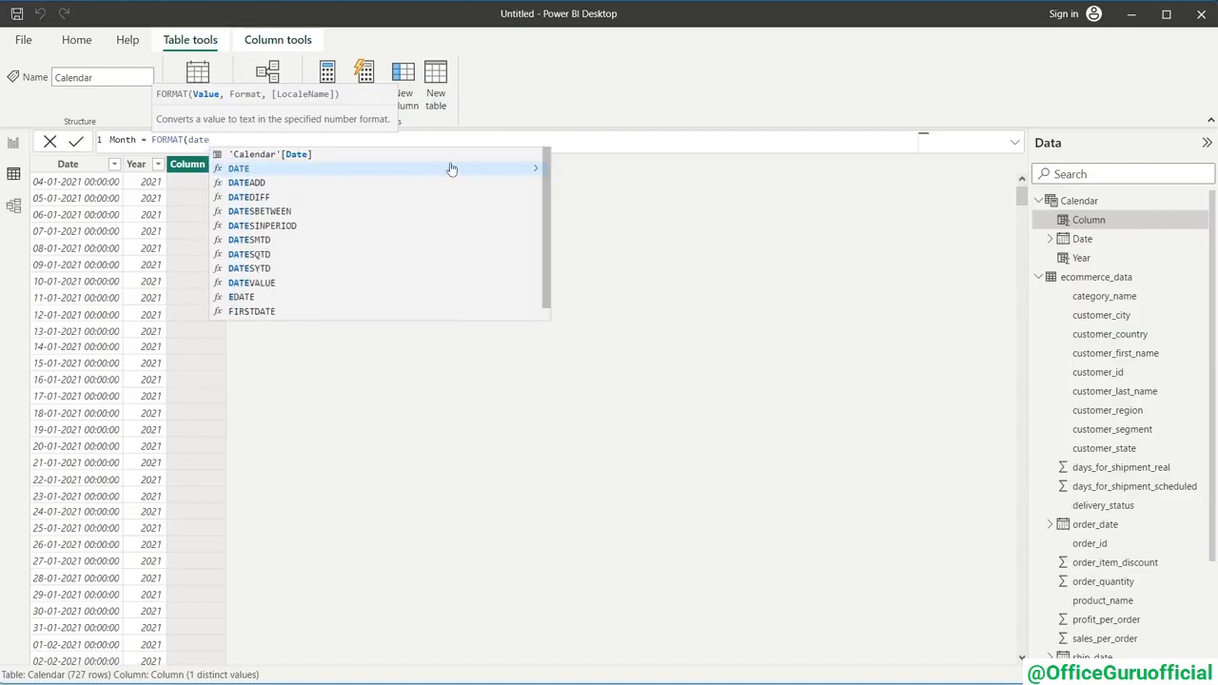
click(326, 157)
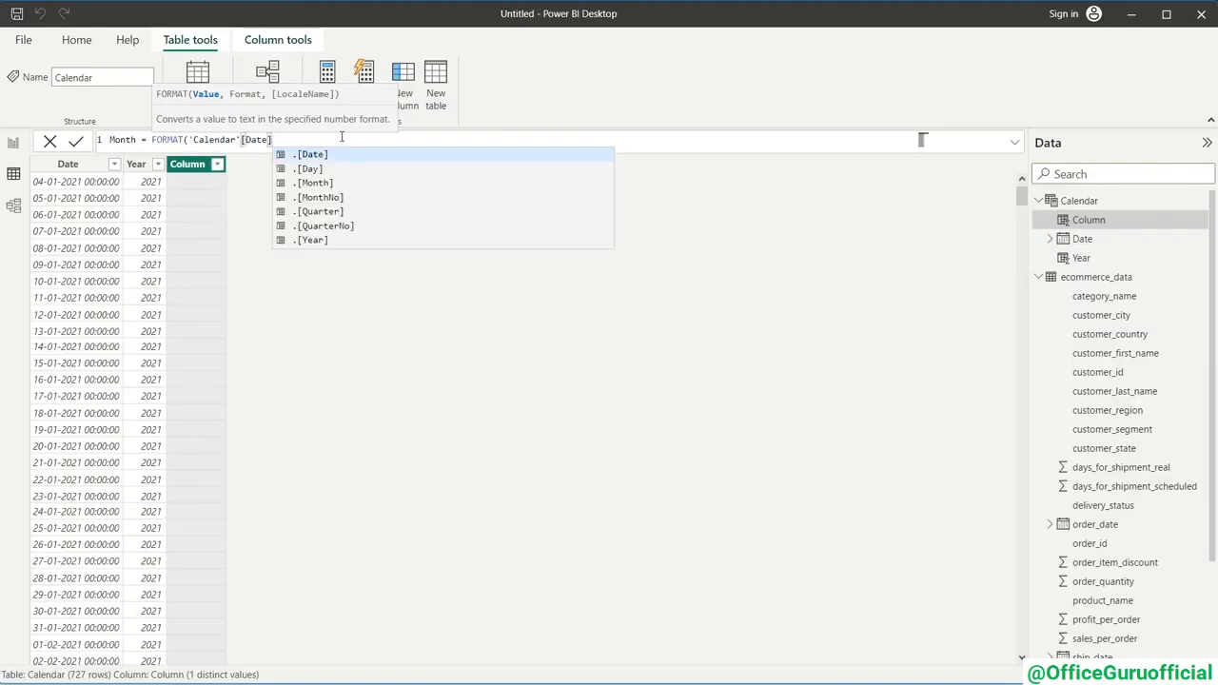
text(,)
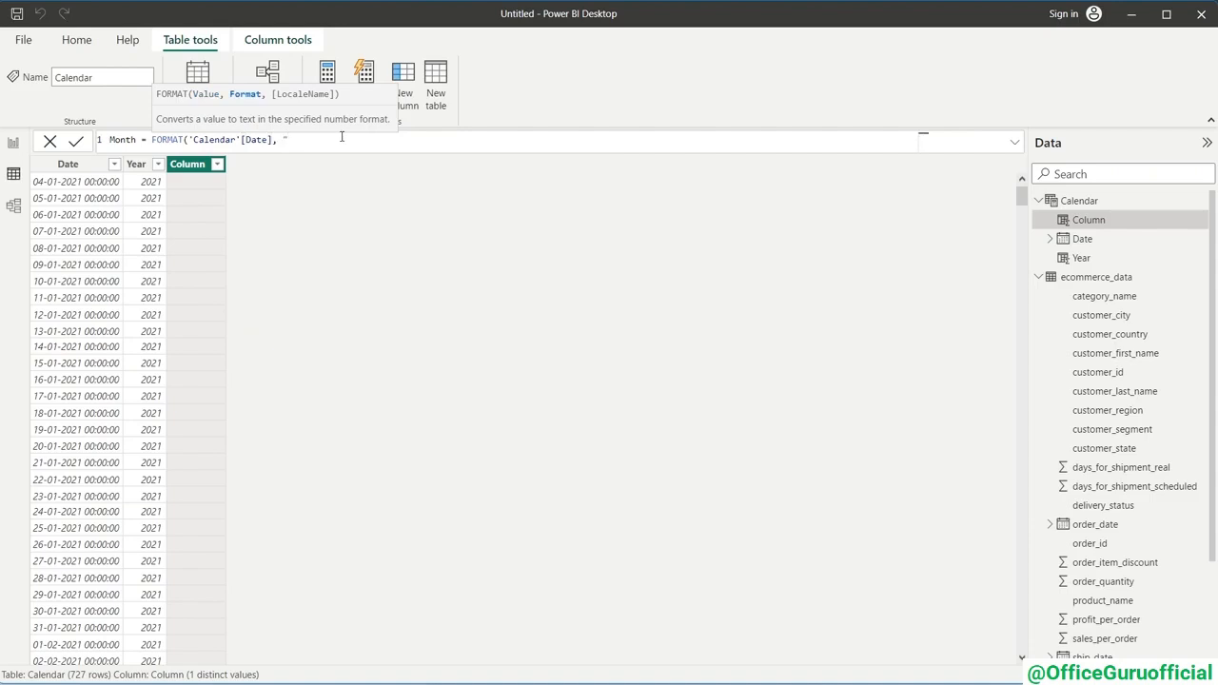
text( "mmmm)
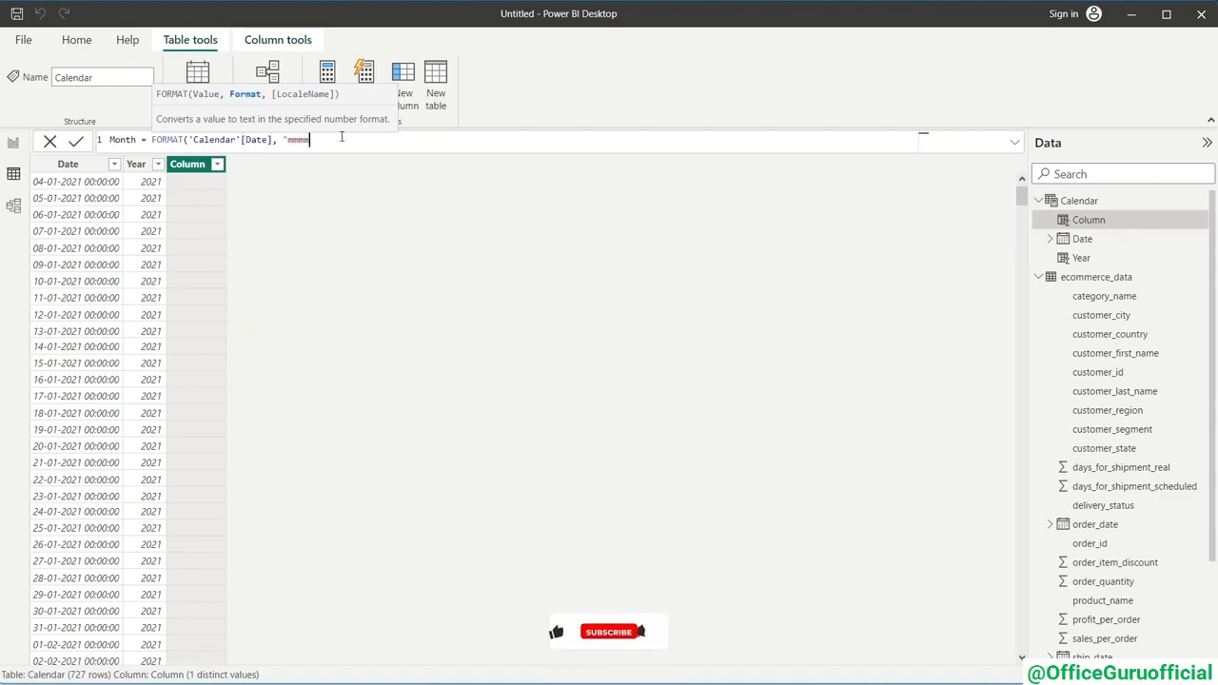
text("))
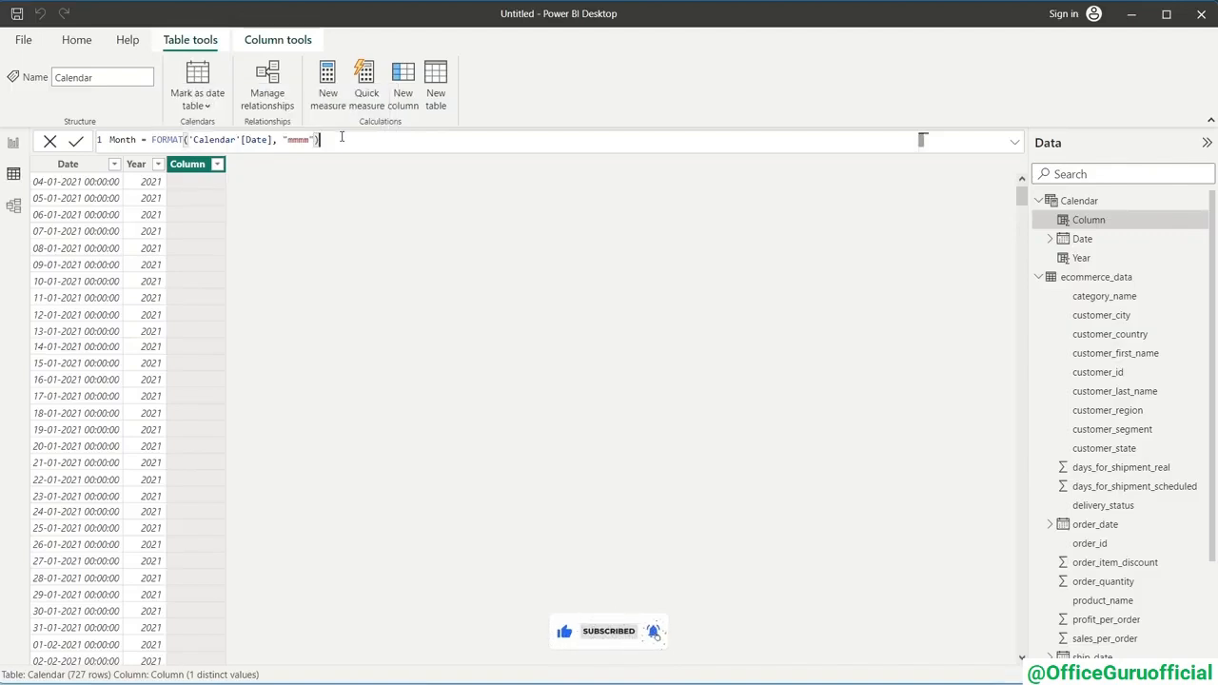
click(80, 145)
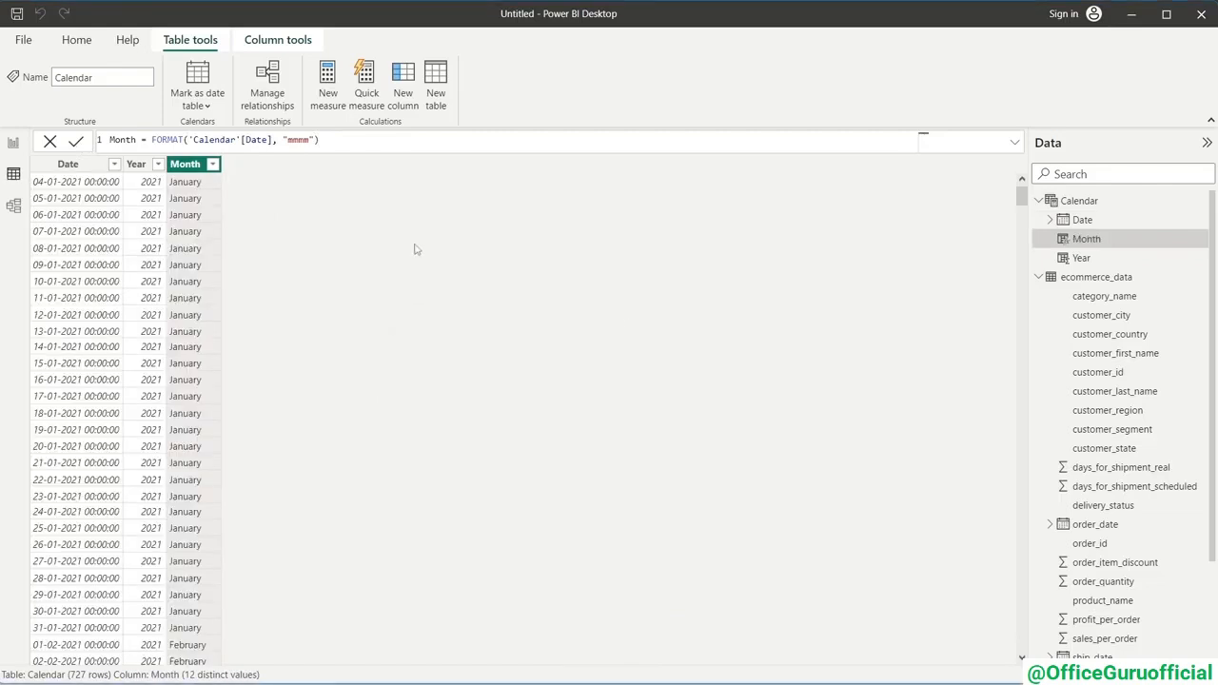
scroll(213, 437, down, 15)
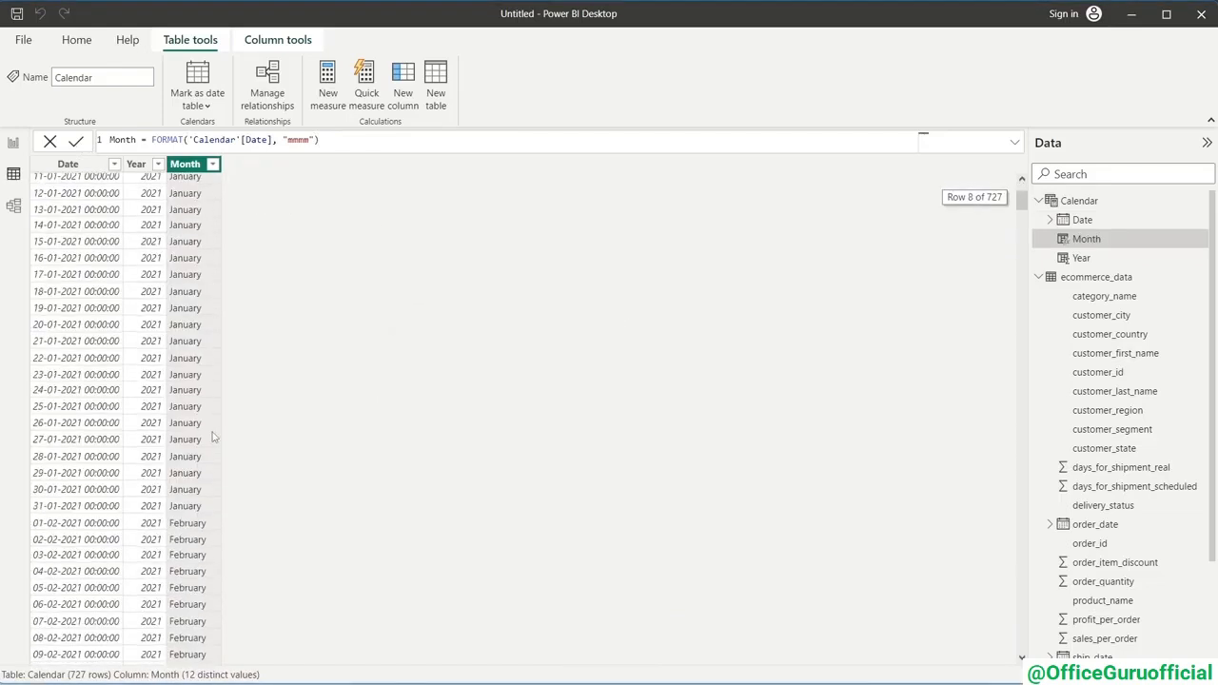
scroll(213, 437, up, 15)
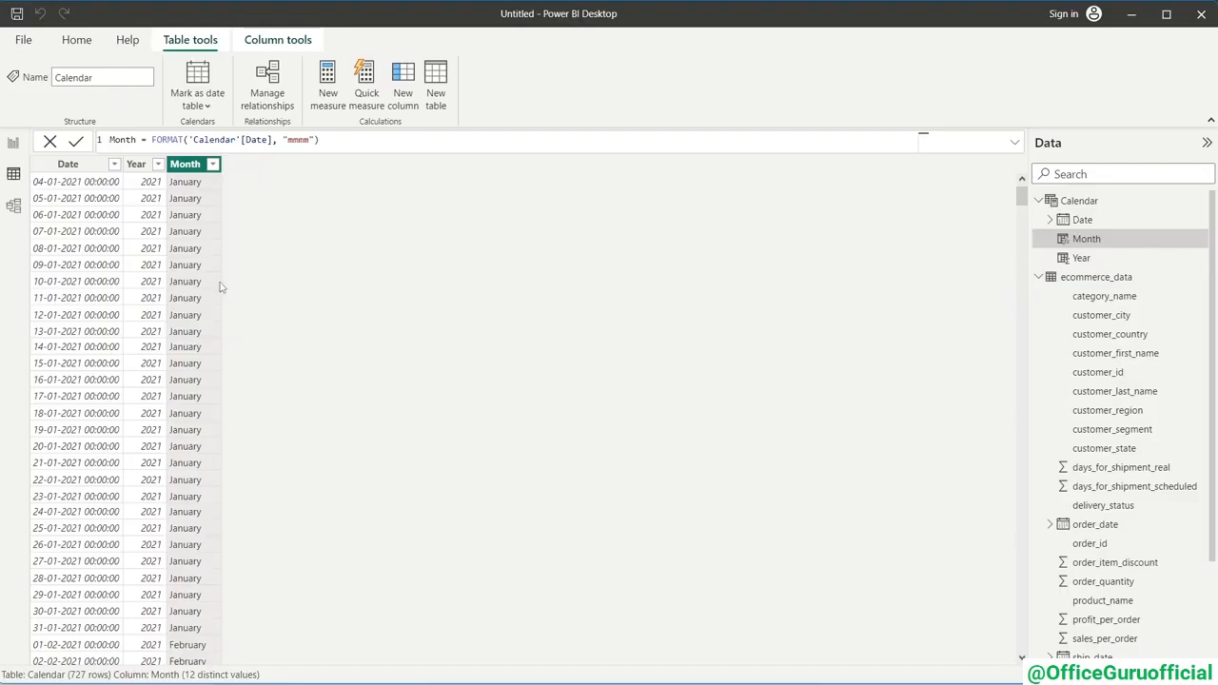
- Examine the month names down the Calendar table and the fields available in all data tables
scroll(229, 405, down, 6)
scroll(218, 397, down, 20)
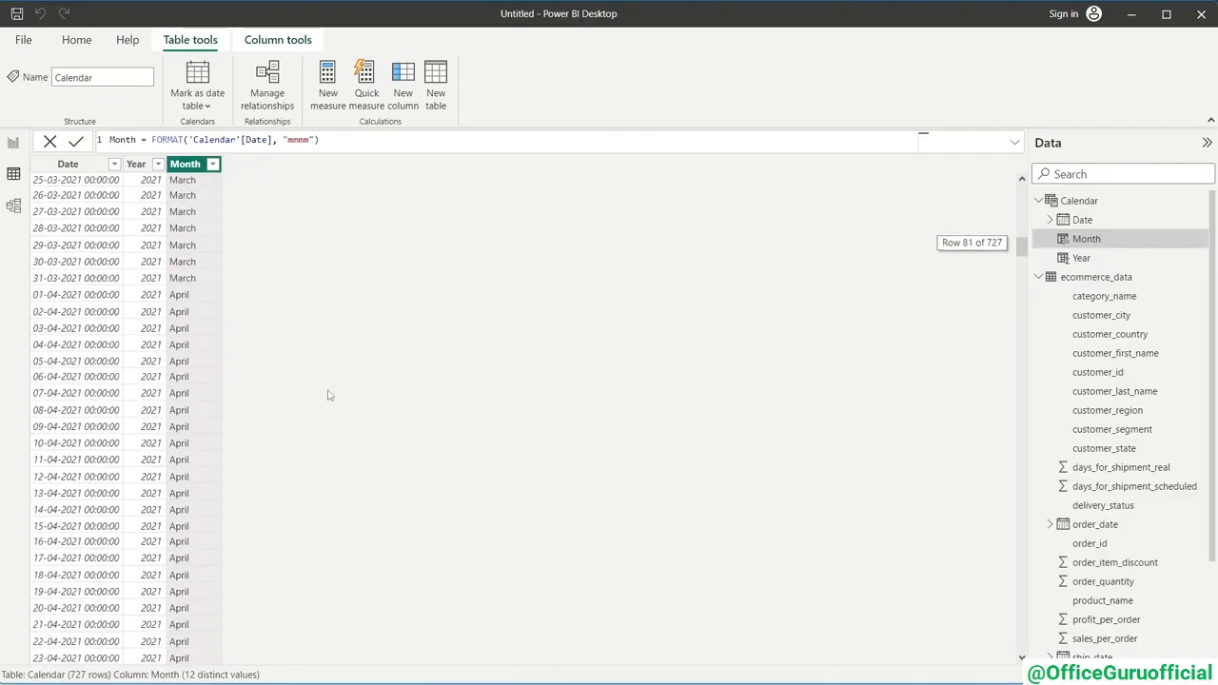
scroll(329, 394, up, 20)
scroll(329, 394, up, 3)
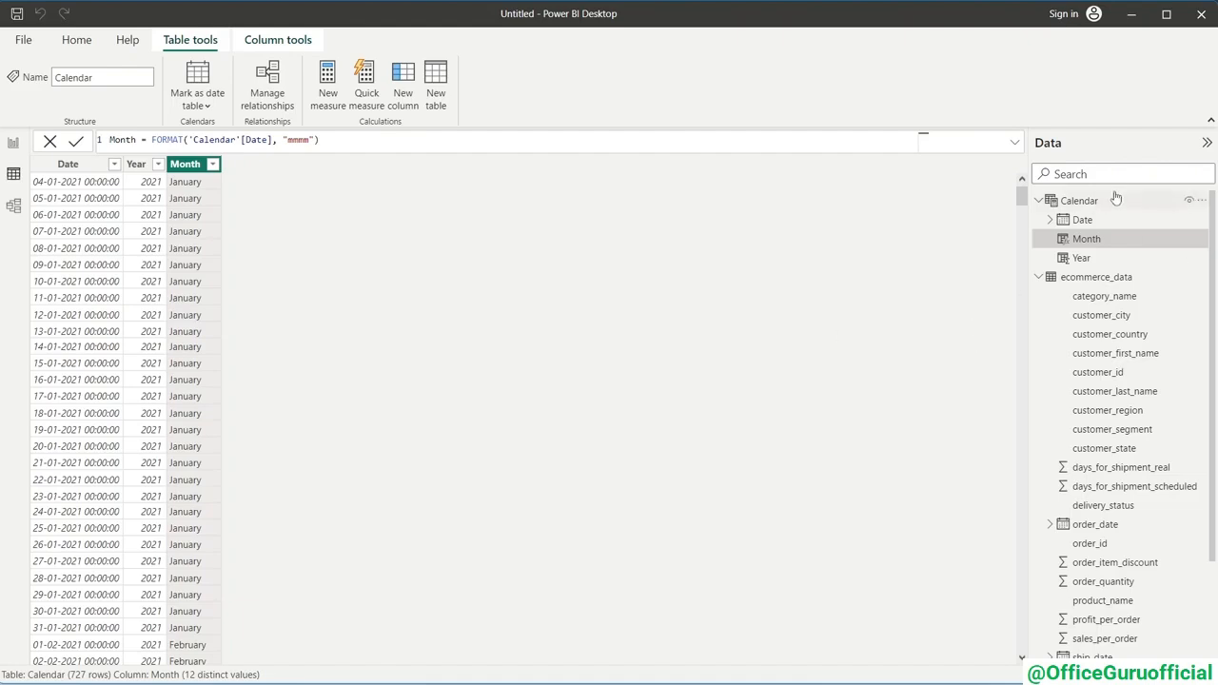
scroll(1096, 283, down, 3)
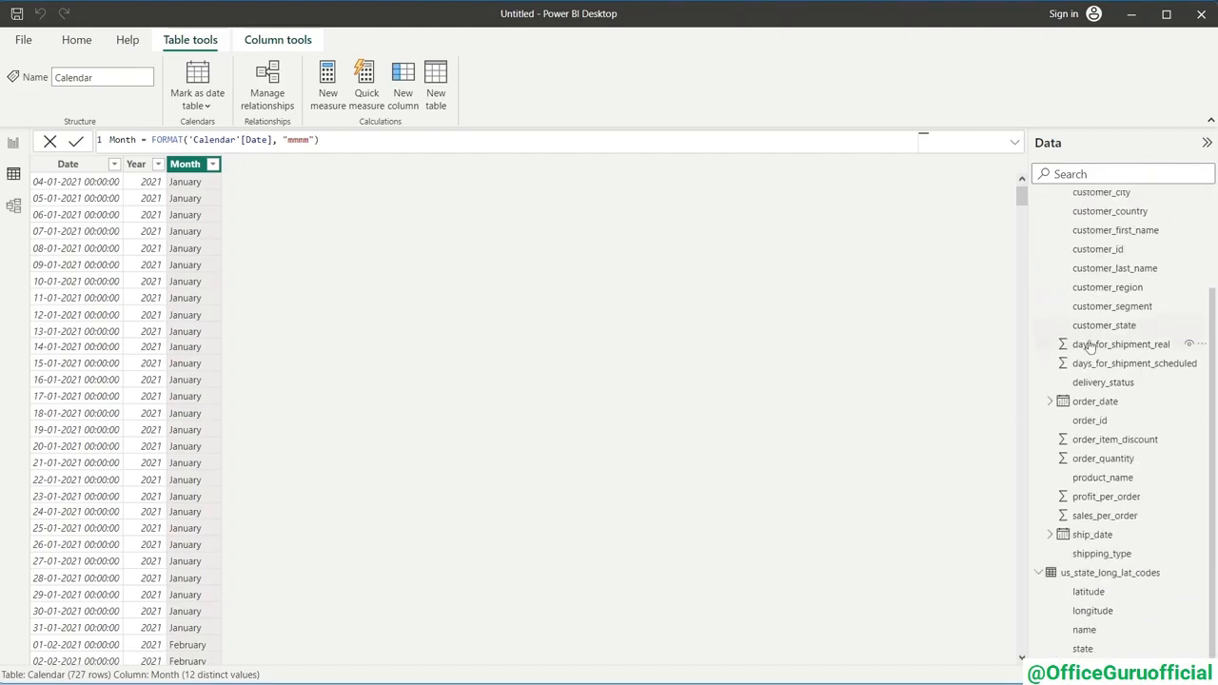
scroll(1095, 290, up, 3)
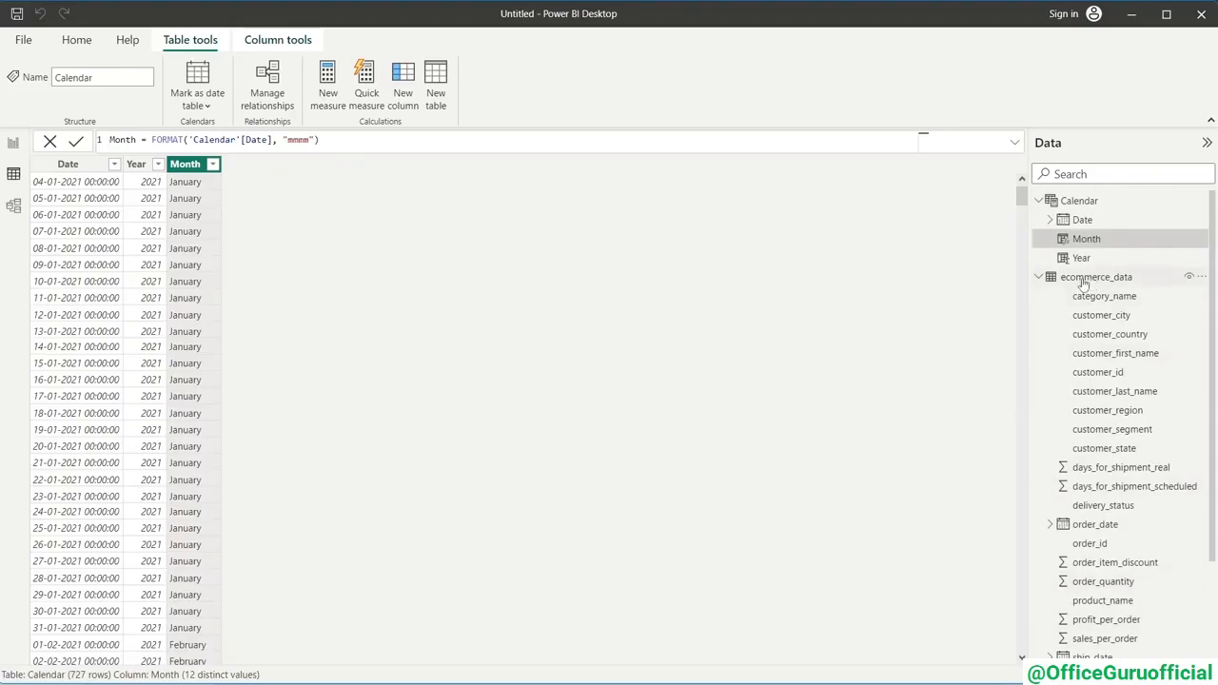
- Show the model diagram and move the Calendar table card beneath the us_state_long_lat_codes card
click(14, 211)
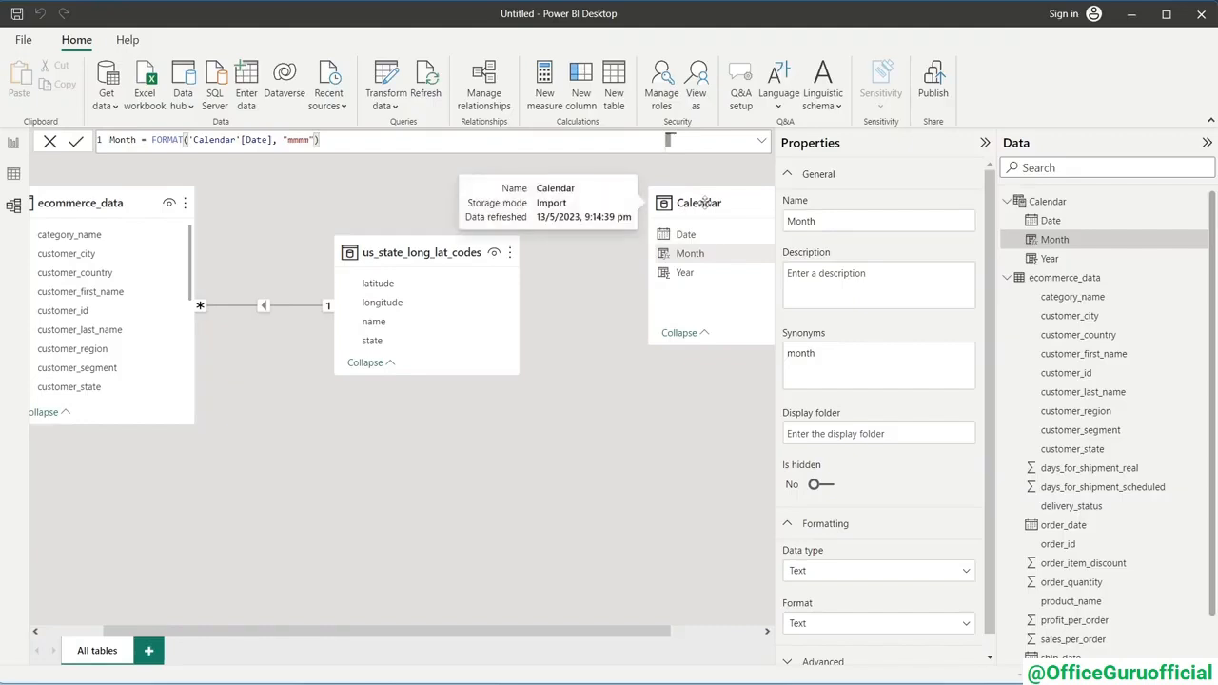
drag(696, 197, 445, 438)
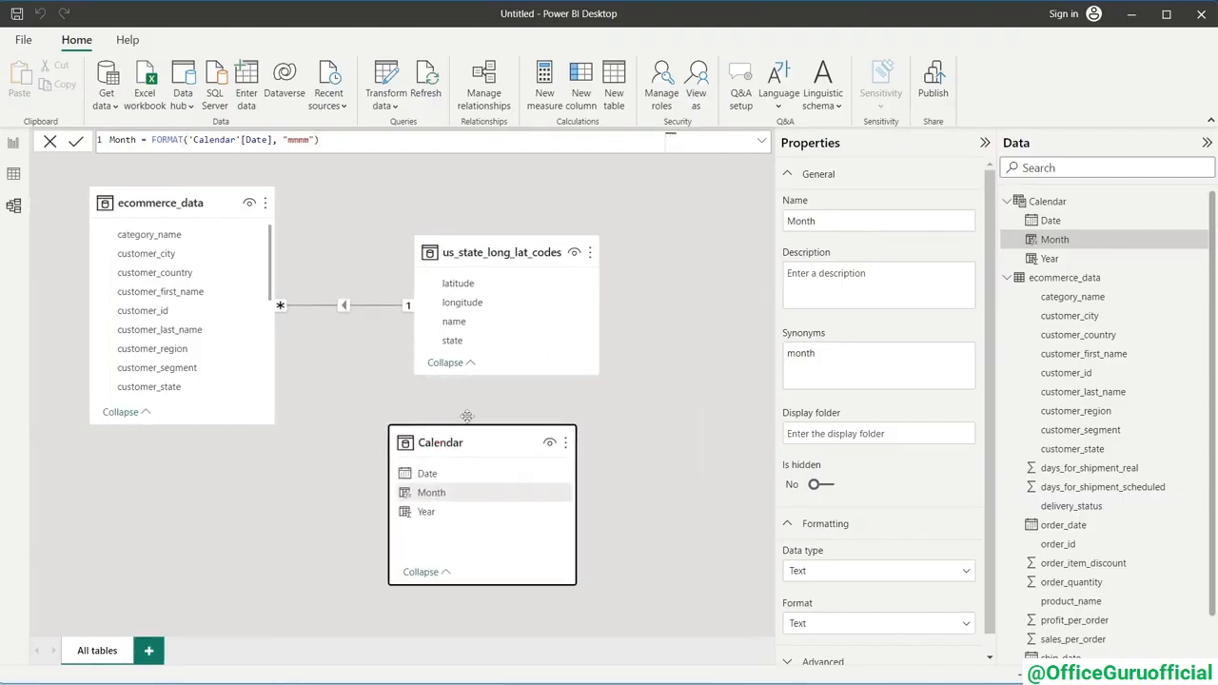
click(629, 350)
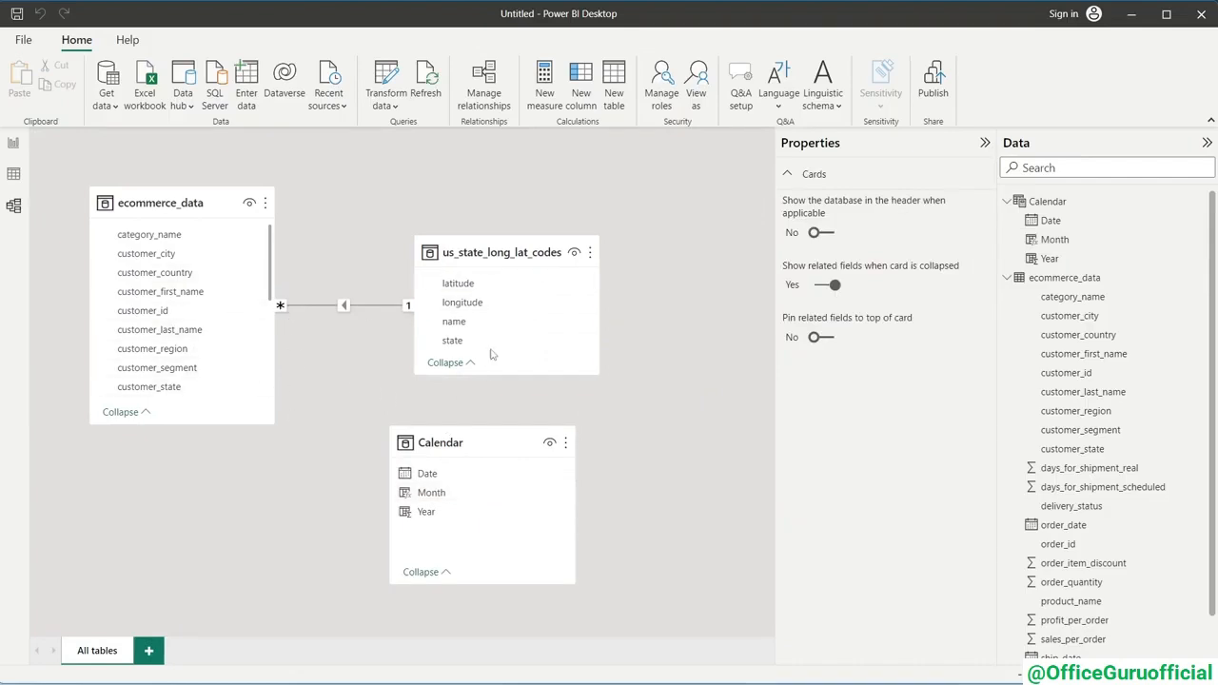
- Create a relationship between order_date in the ecommerce_data table and Date in the Calendar table
mouse_move(439, 447)
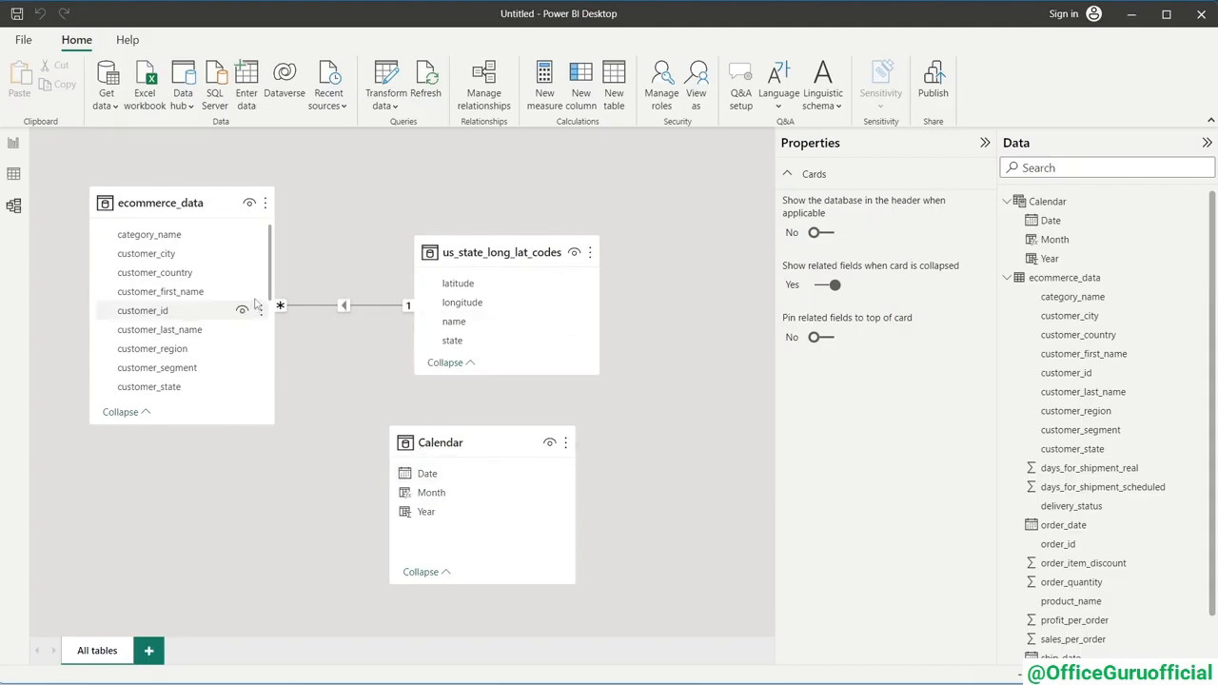
drag(271, 269, 271, 330)
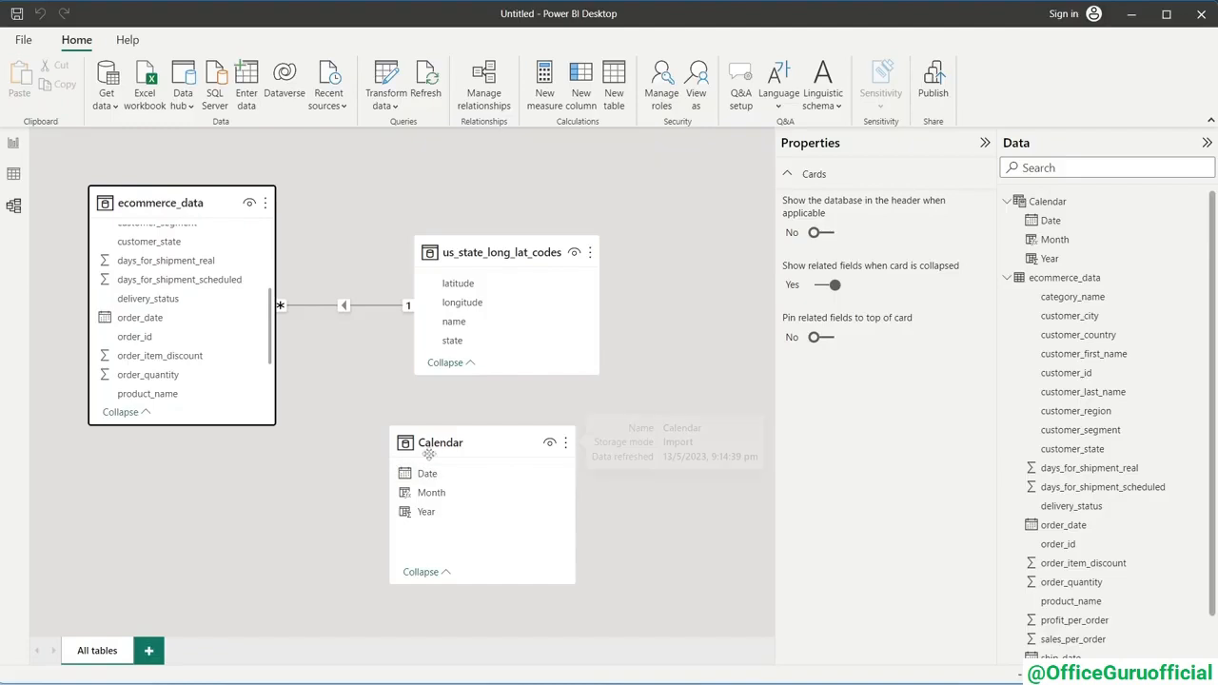
drag(145, 320, 428, 469)
drag(433, 482, 433, 481)
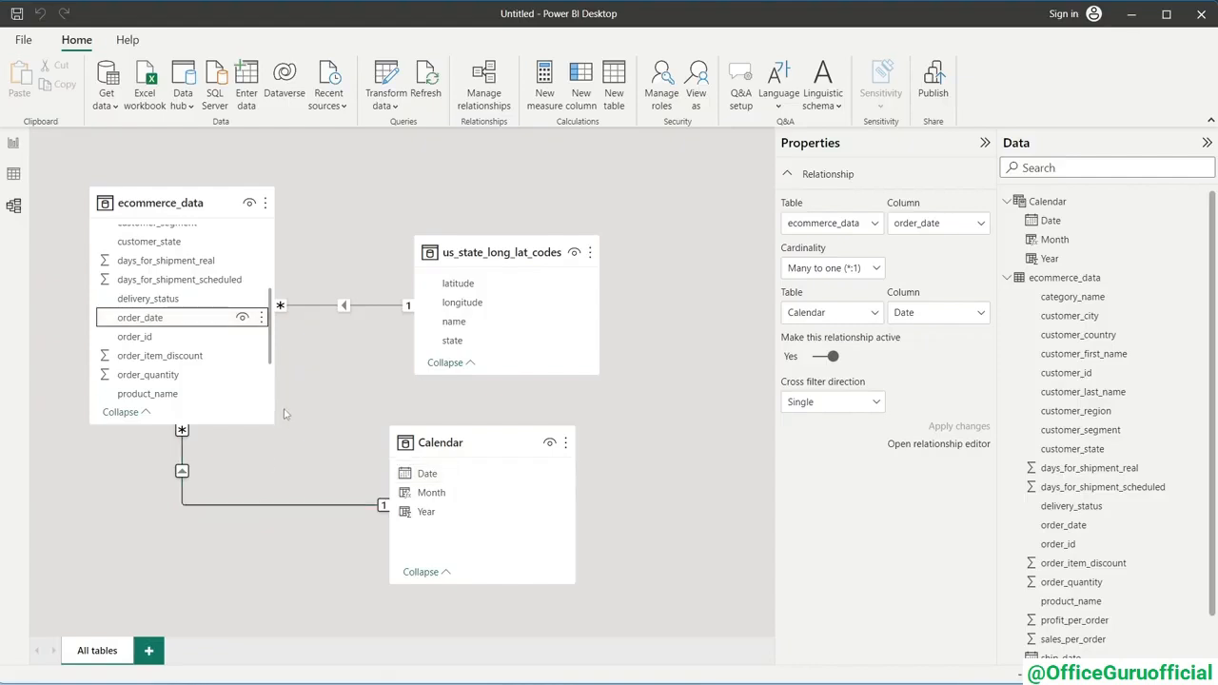
click(316, 386)
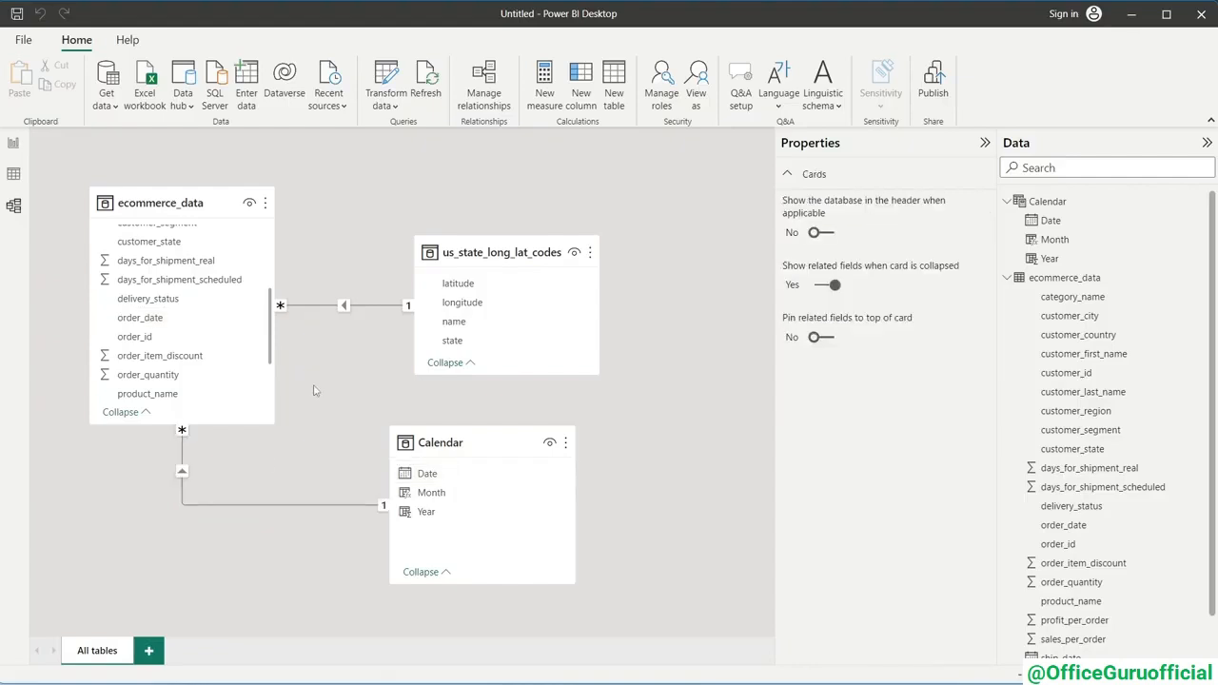
- Collapse the model properties and inspect which columns relate ecommerce_data to us_state_long_lat_codes
click(985, 142)
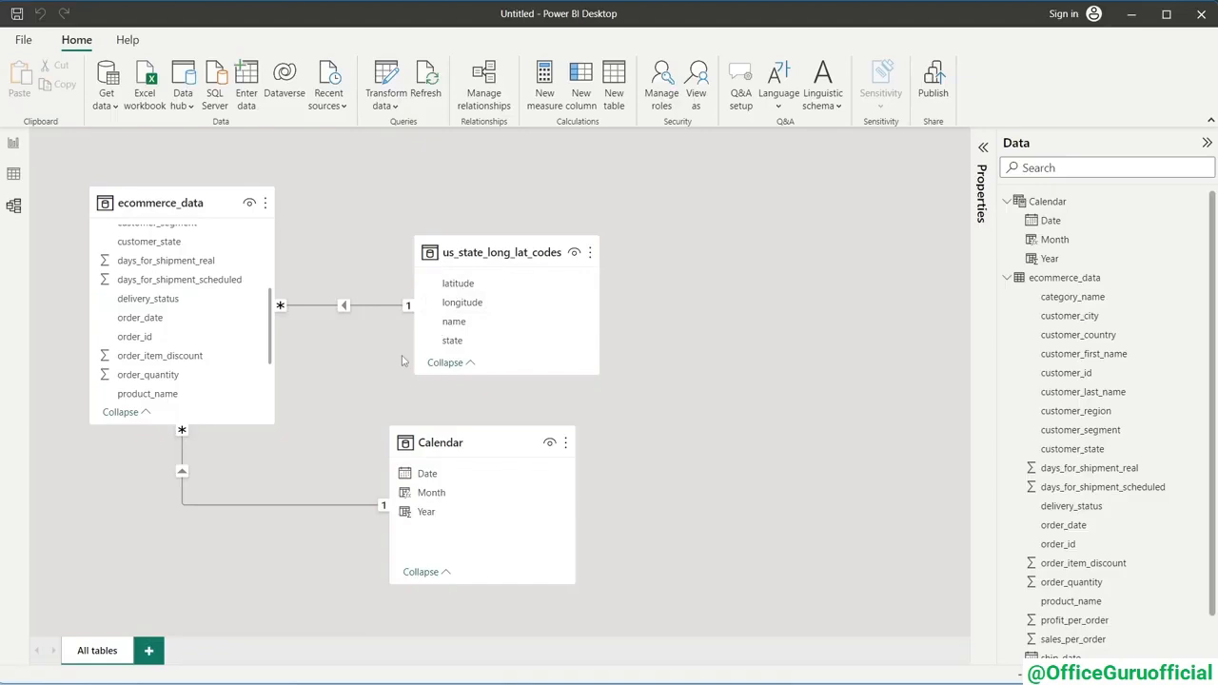
click(374, 306)
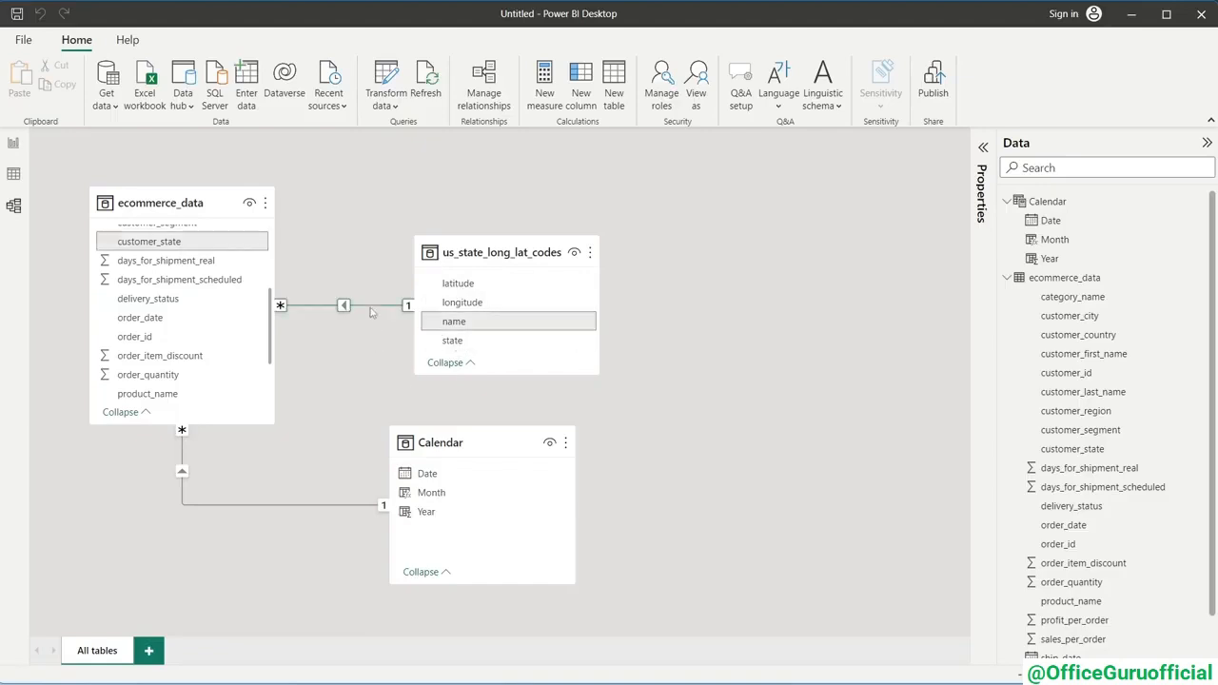
click(296, 282)
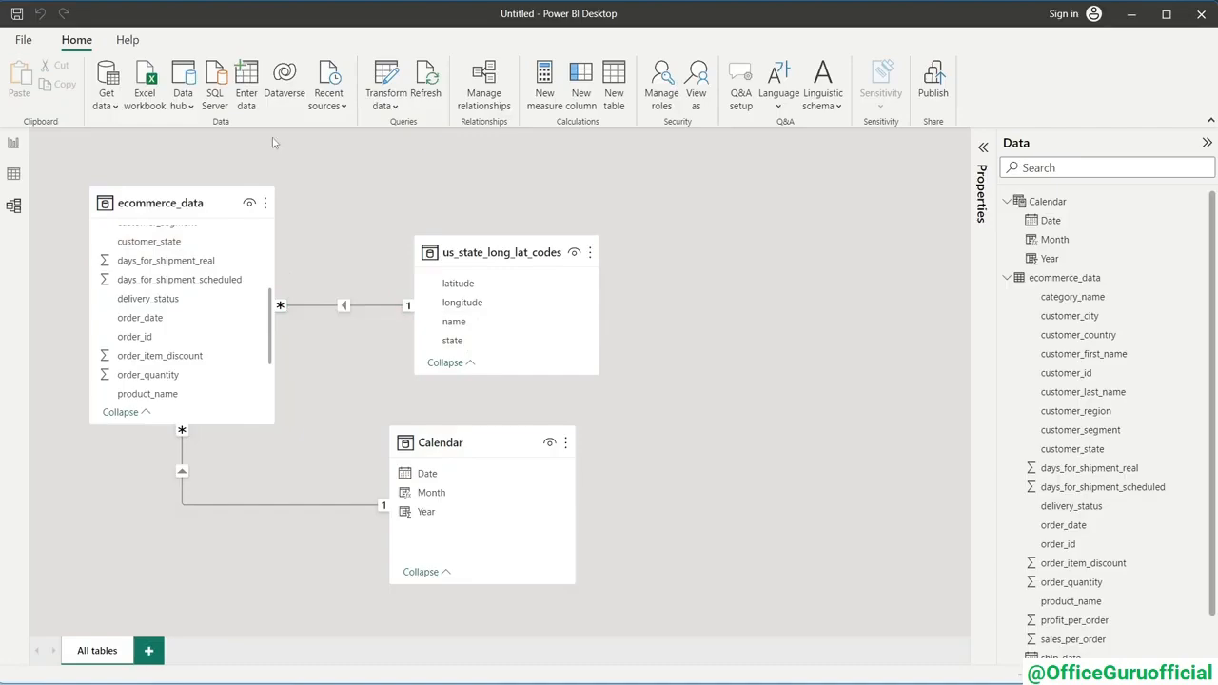
- Show the blank report page and review the finished Ecommerce Sales Dashboard in the other Power BI window before returning
click(13, 144)
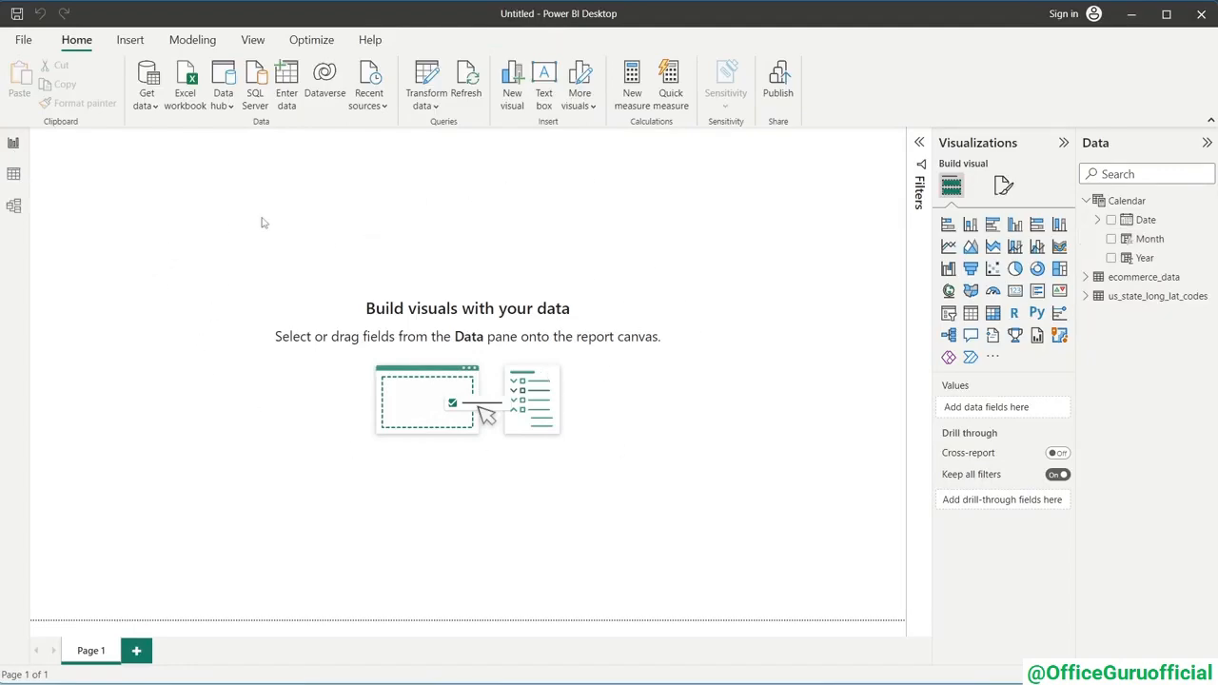
key(alt+Tab)
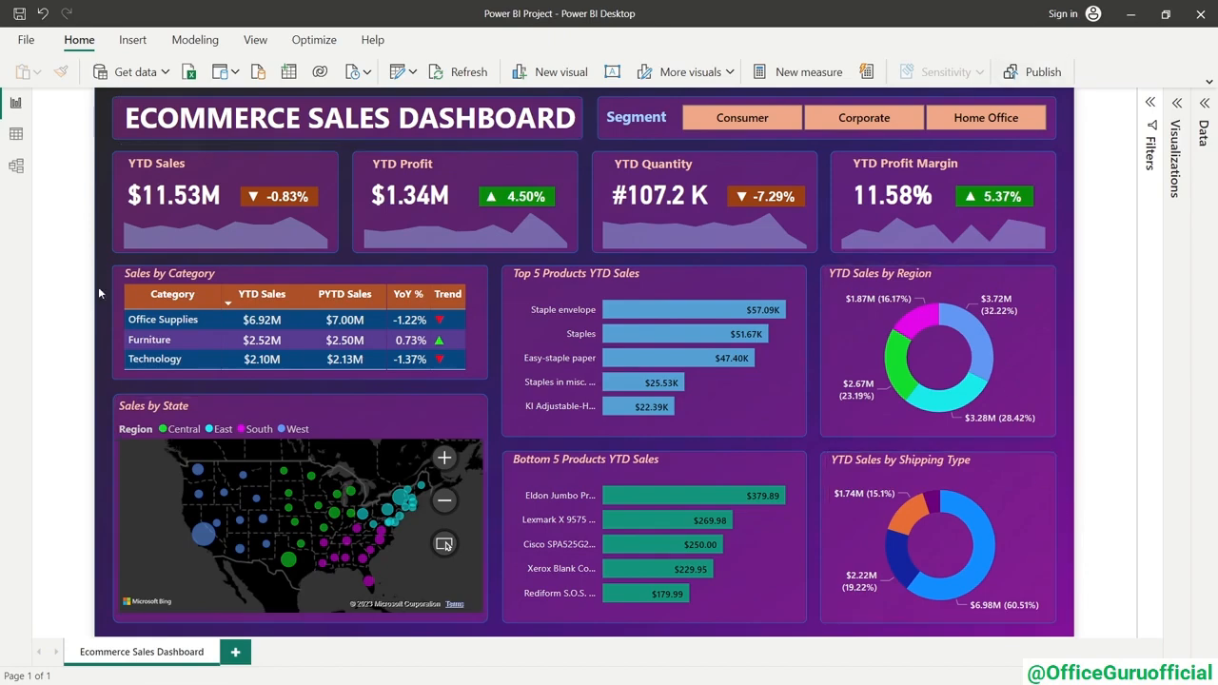
key(alt+Tab)
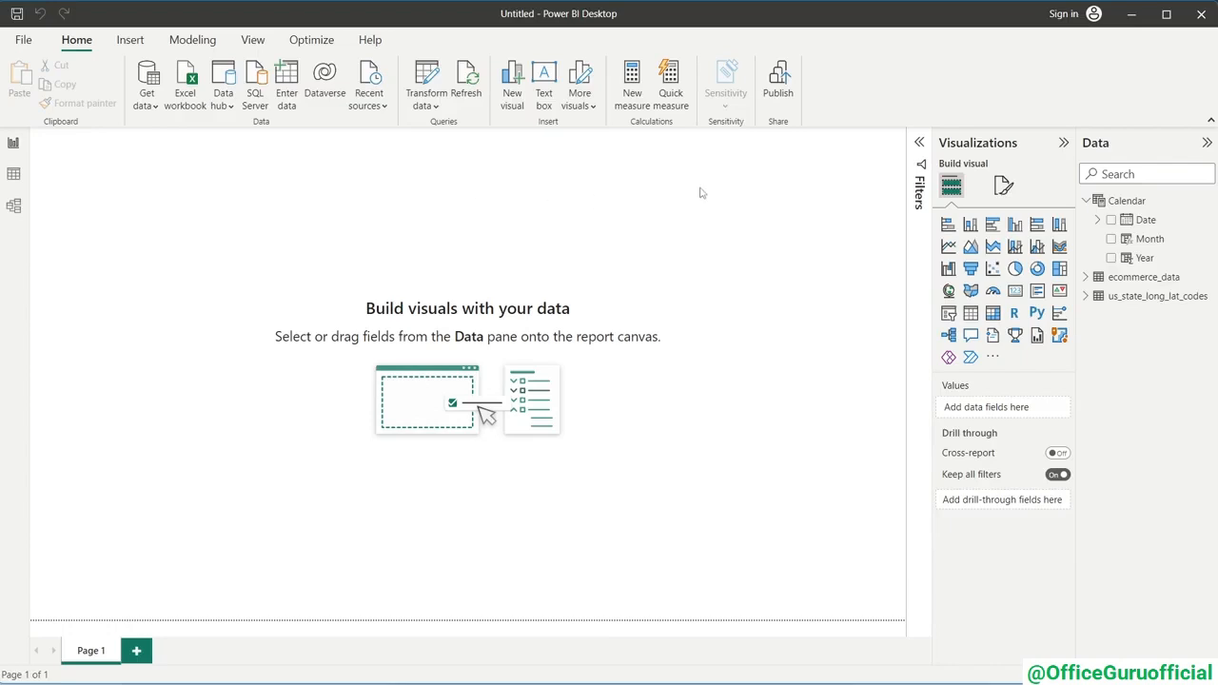
- Set Final Back.jpg from the Ecommerce Power BI folder as the report page's canvas background and make it fully opaque
click(1005, 187)
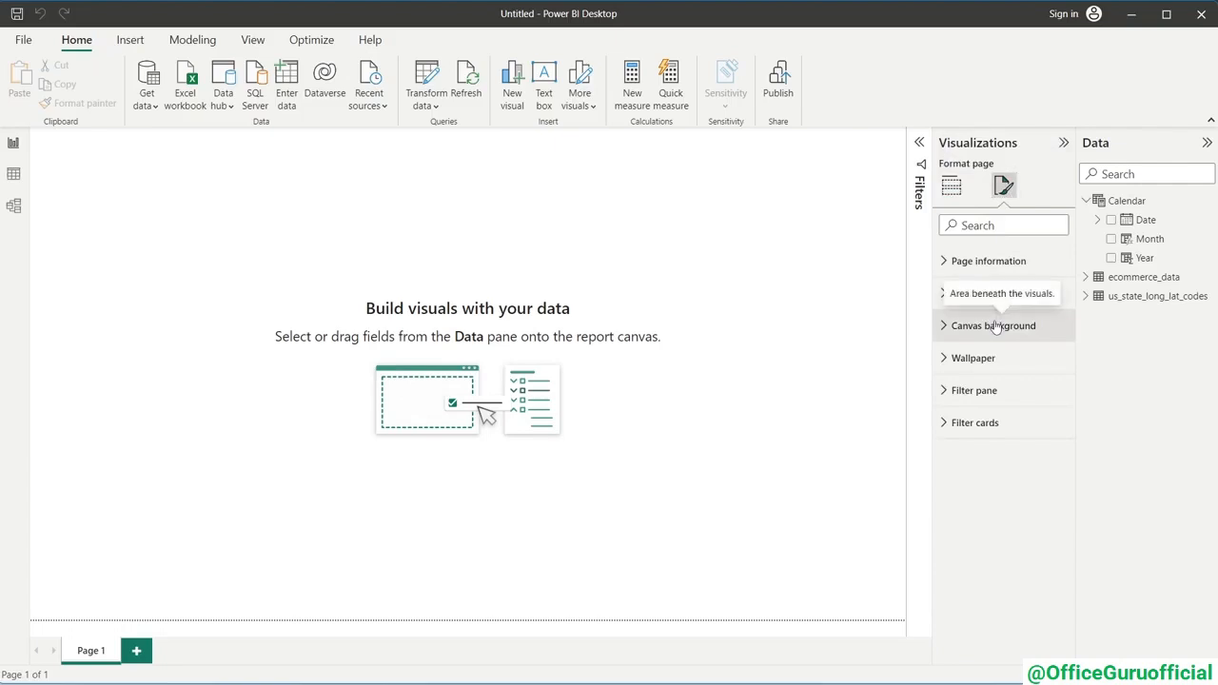
click(995, 325)
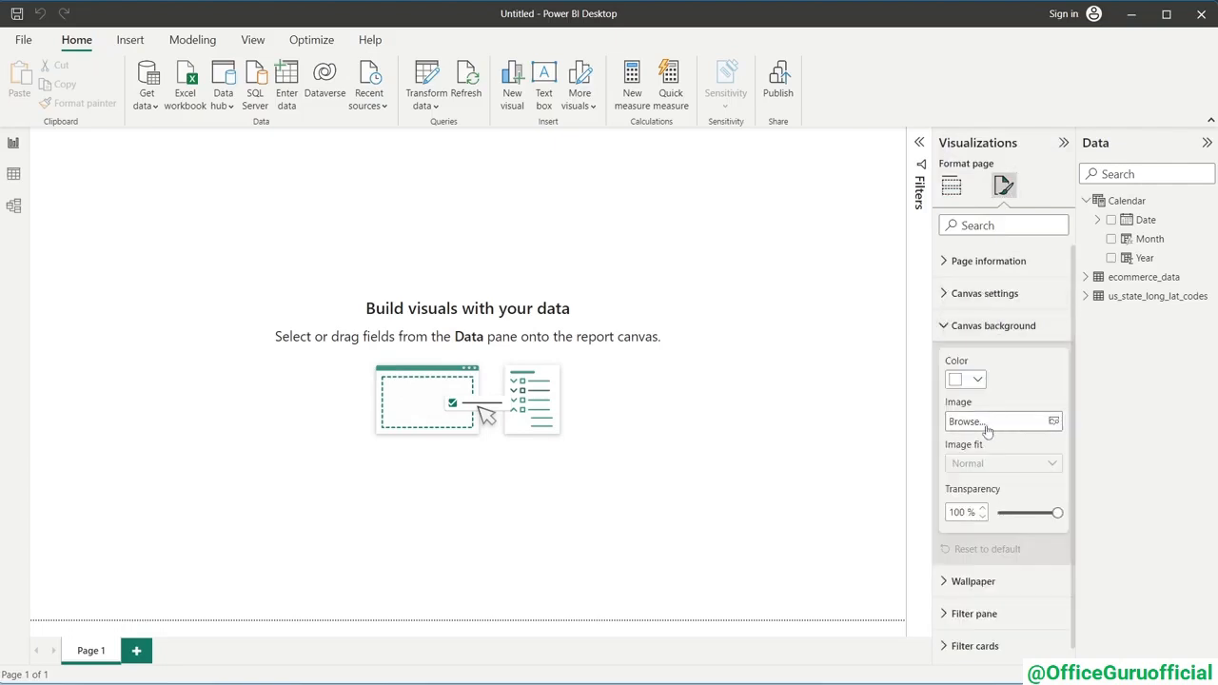
click(1054, 421)
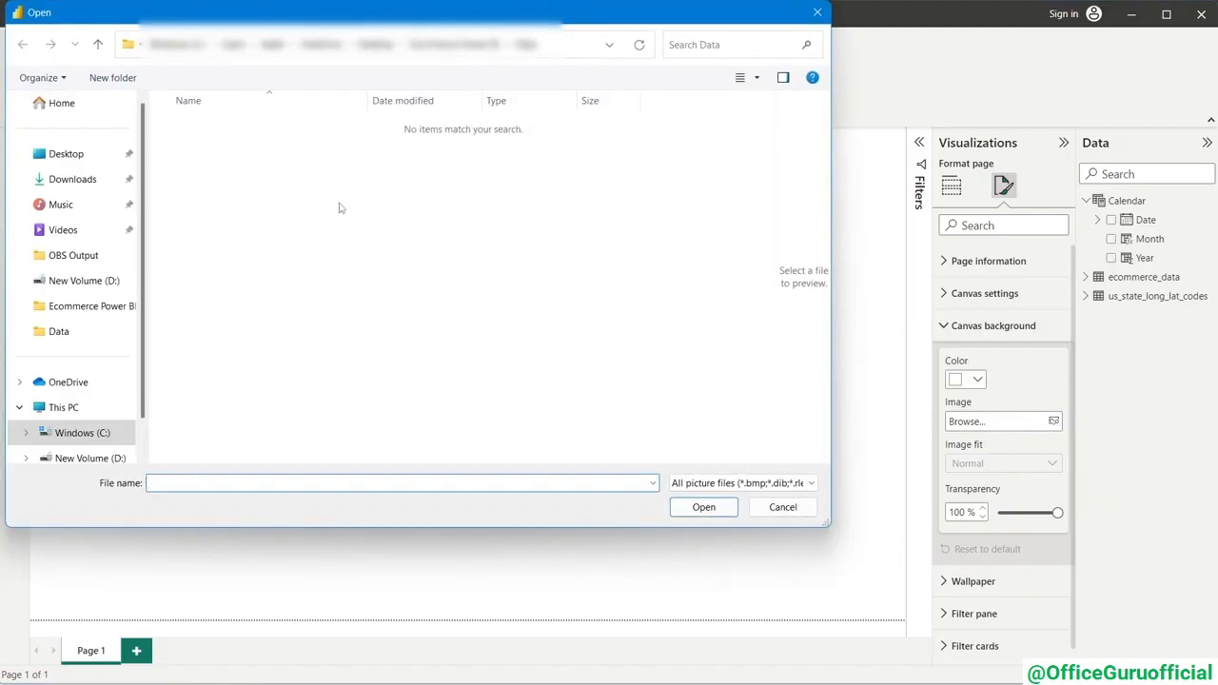
click(91, 306)
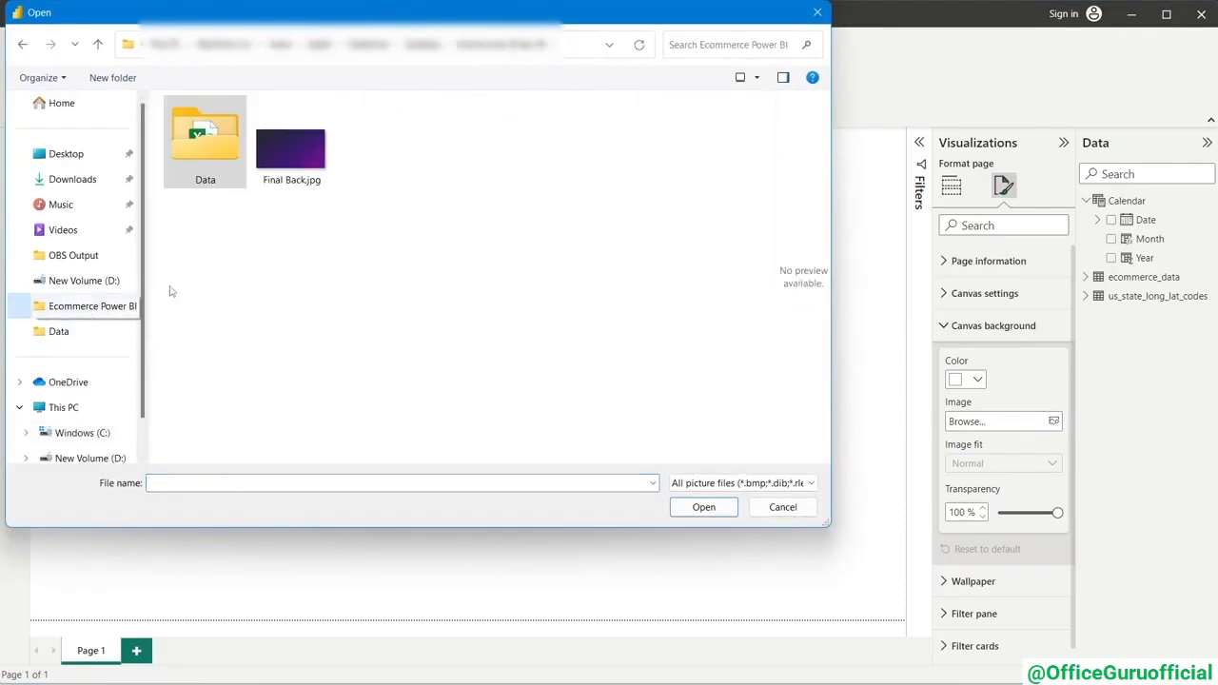
click(298, 184)
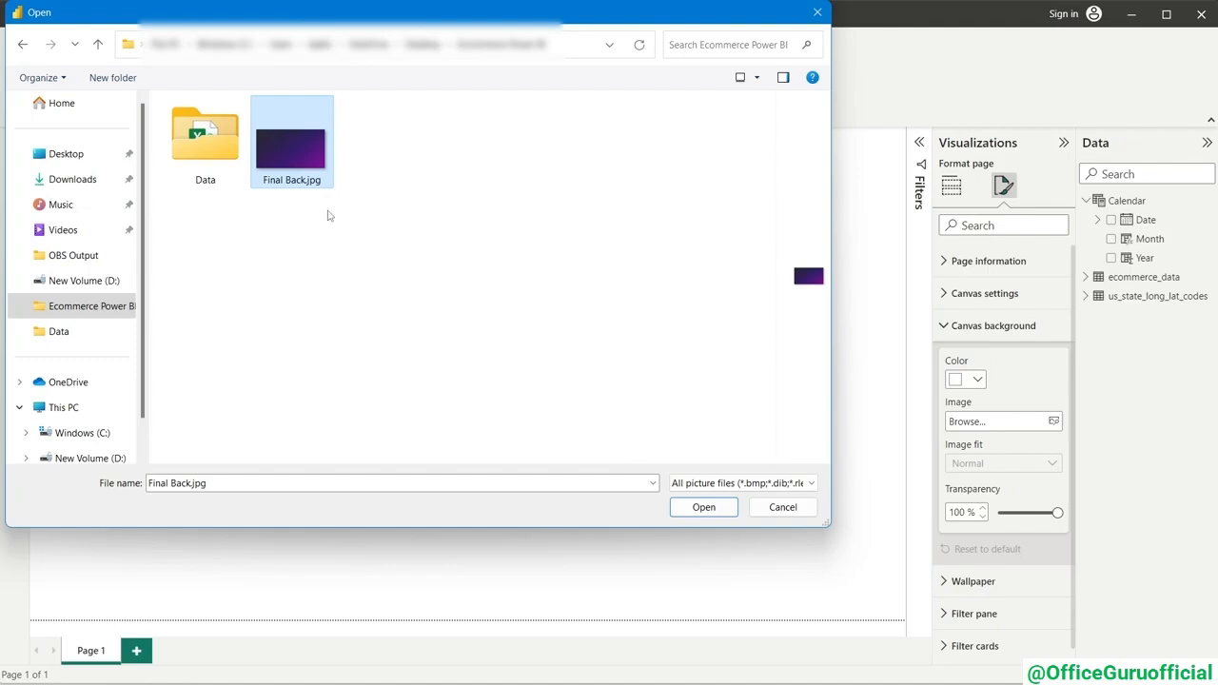
click(708, 507)
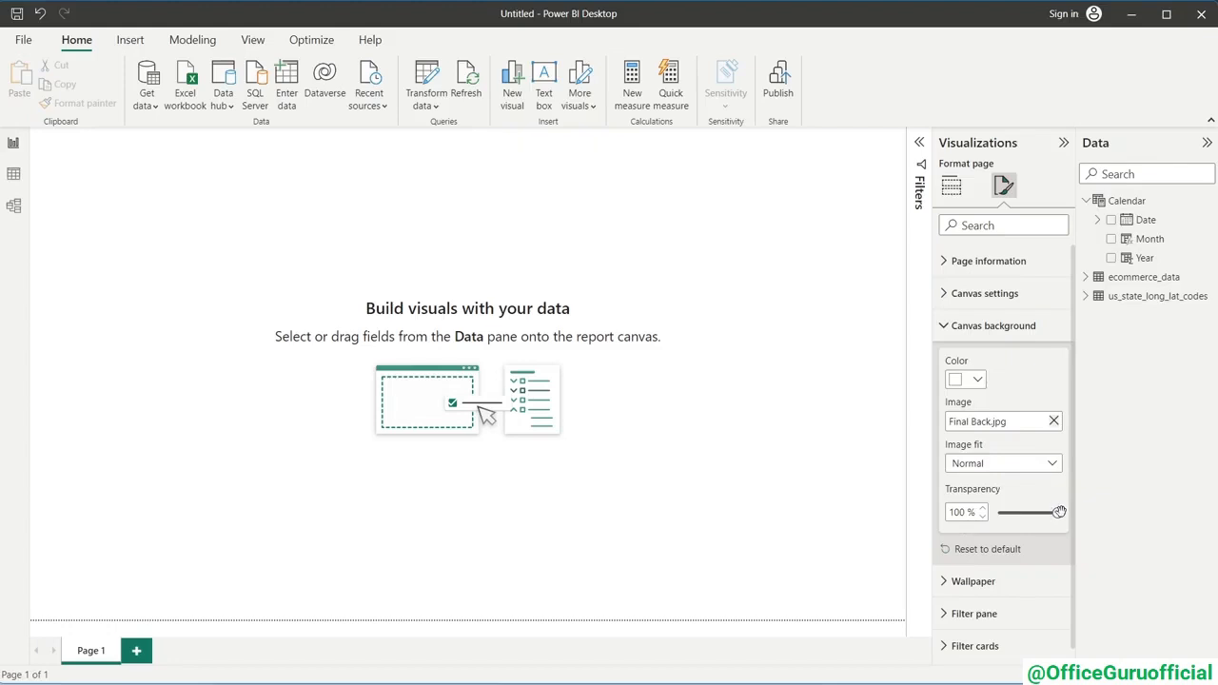
drag(1057, 514, 998, 514)
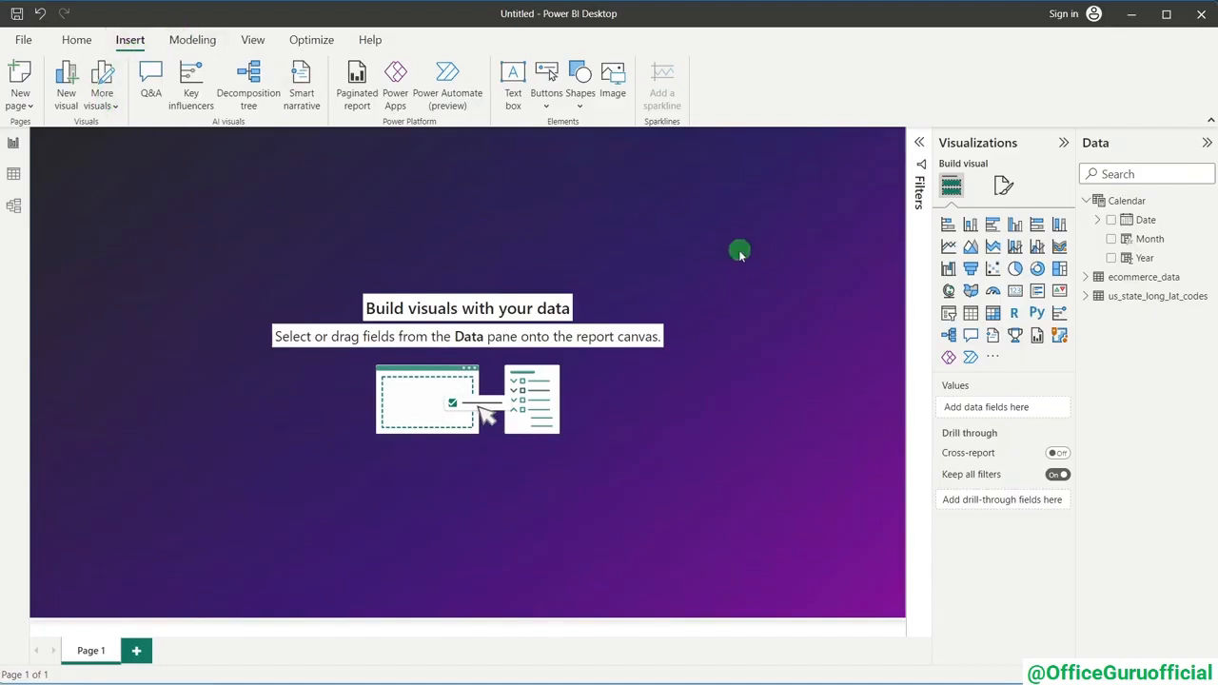
- Insert a rounded rectangle on the report page and move it slightly inward from the page's upper-left corner
click(581, 84)
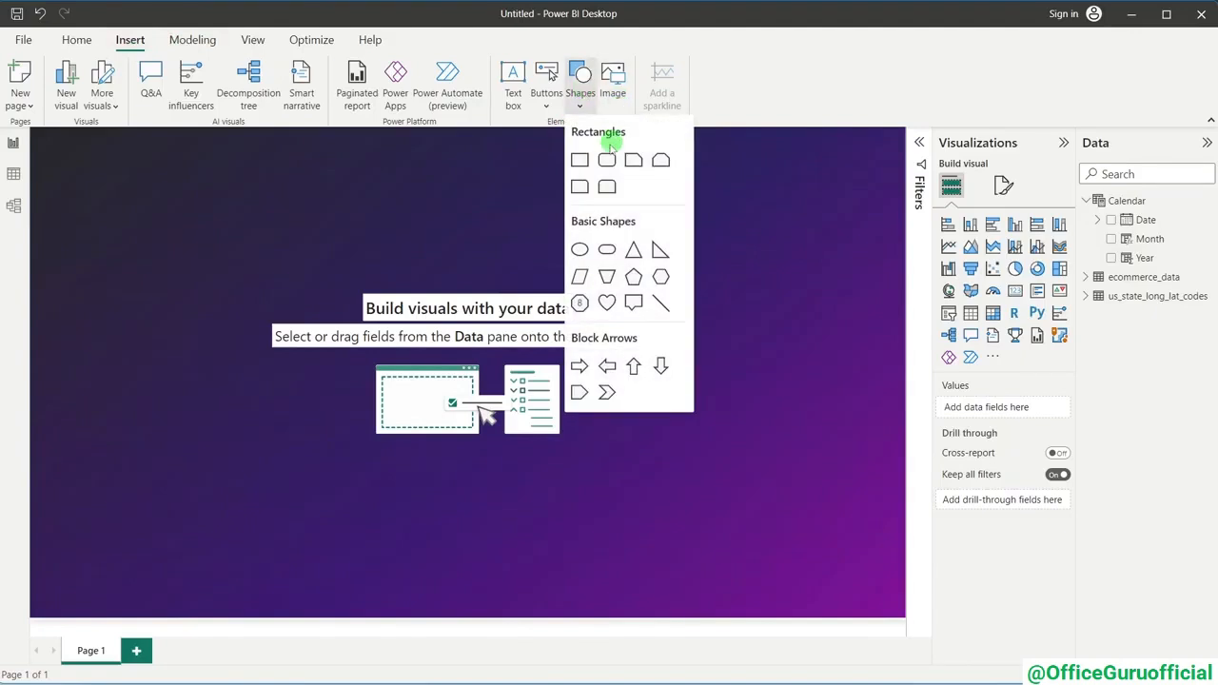
click(606, 160)
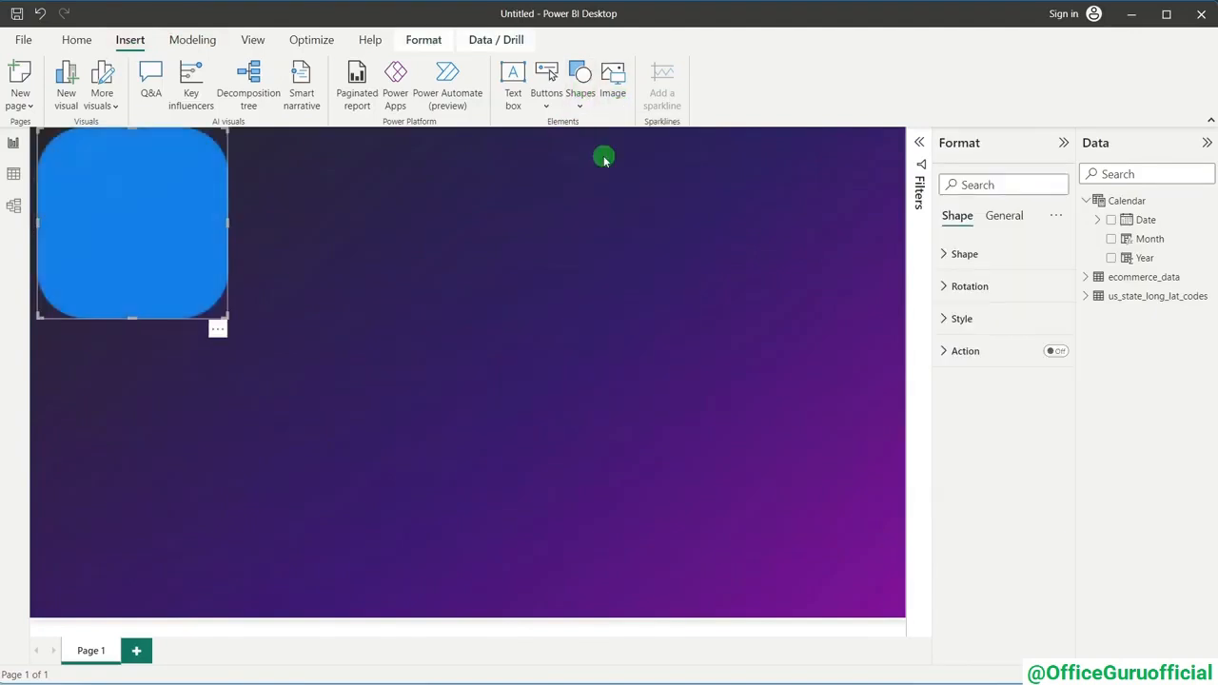
drag(117, 172, 198, 220)
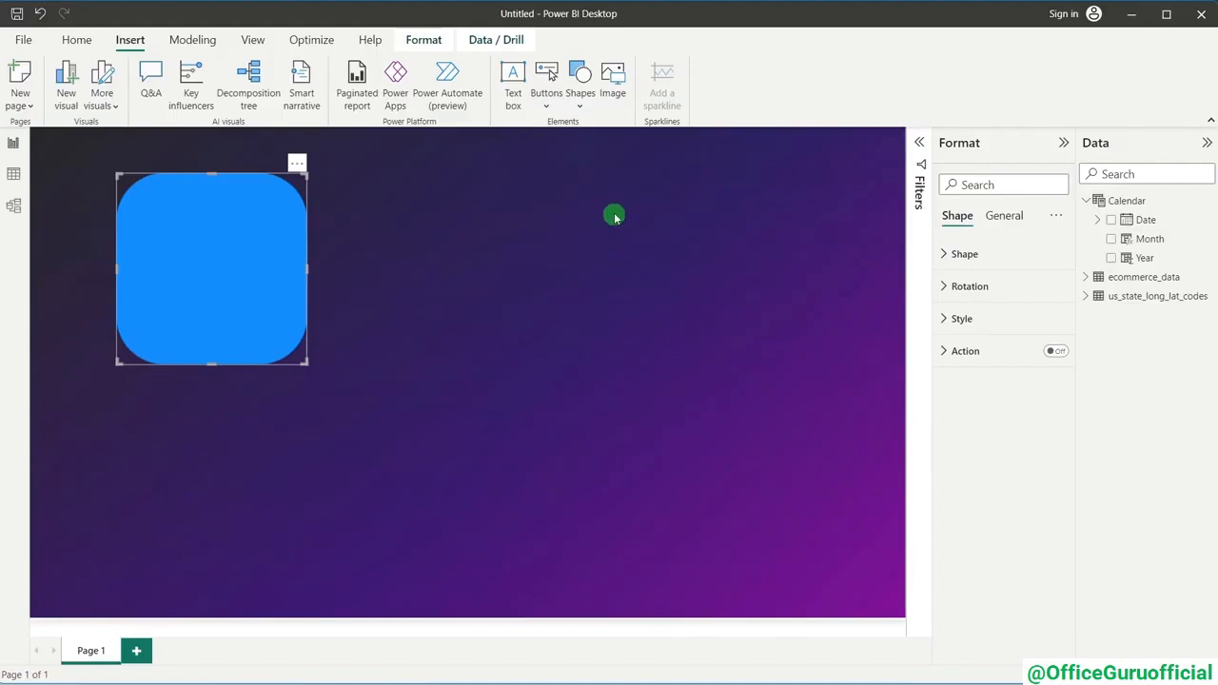
click(665, 236)
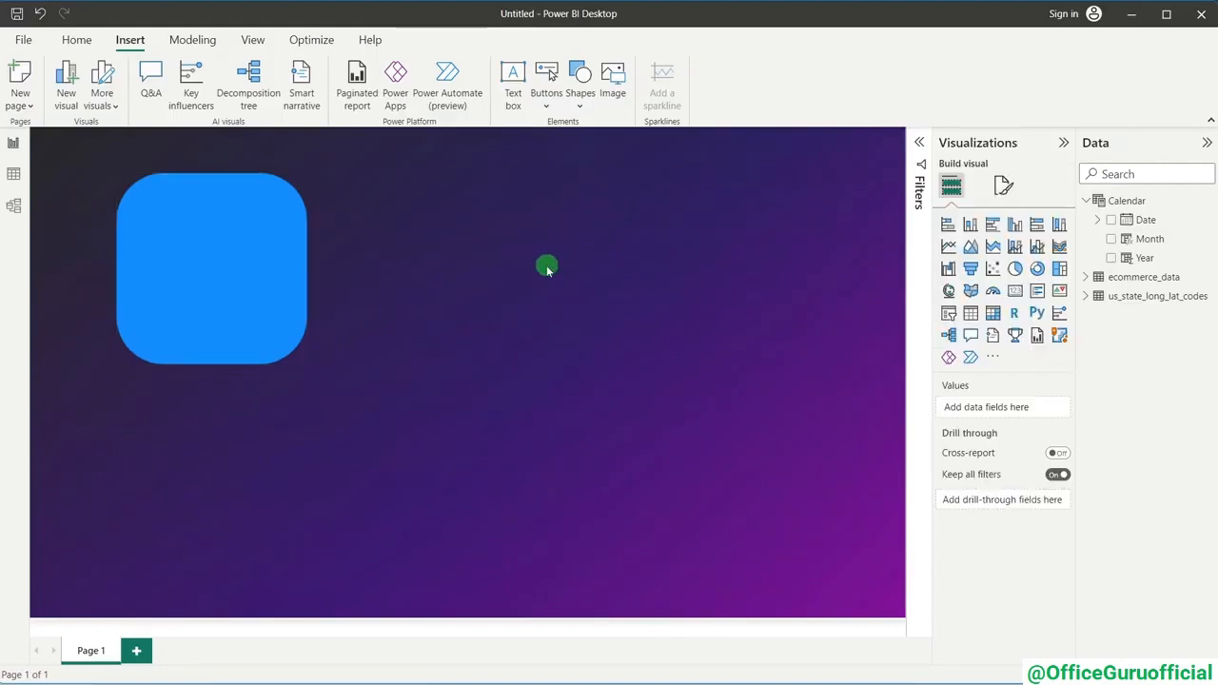
- Set the report page canvas's vertical alignment to Middle
click(1003, 186)
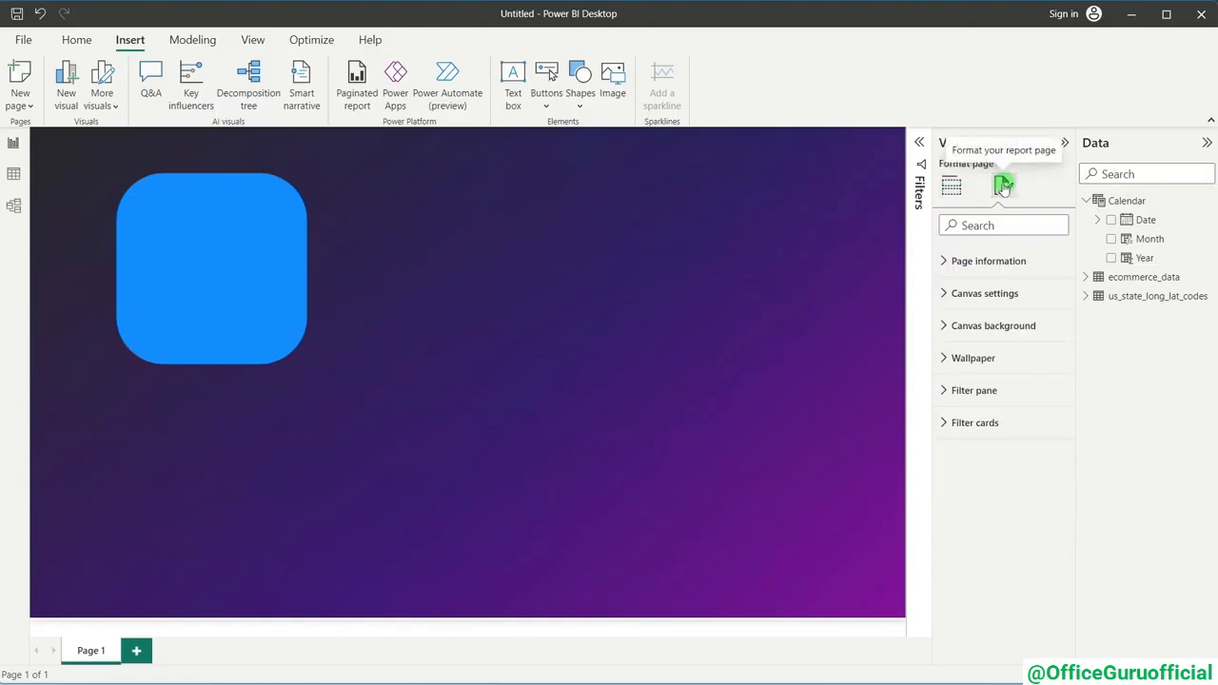
click(984, 295)
click(996, 471)
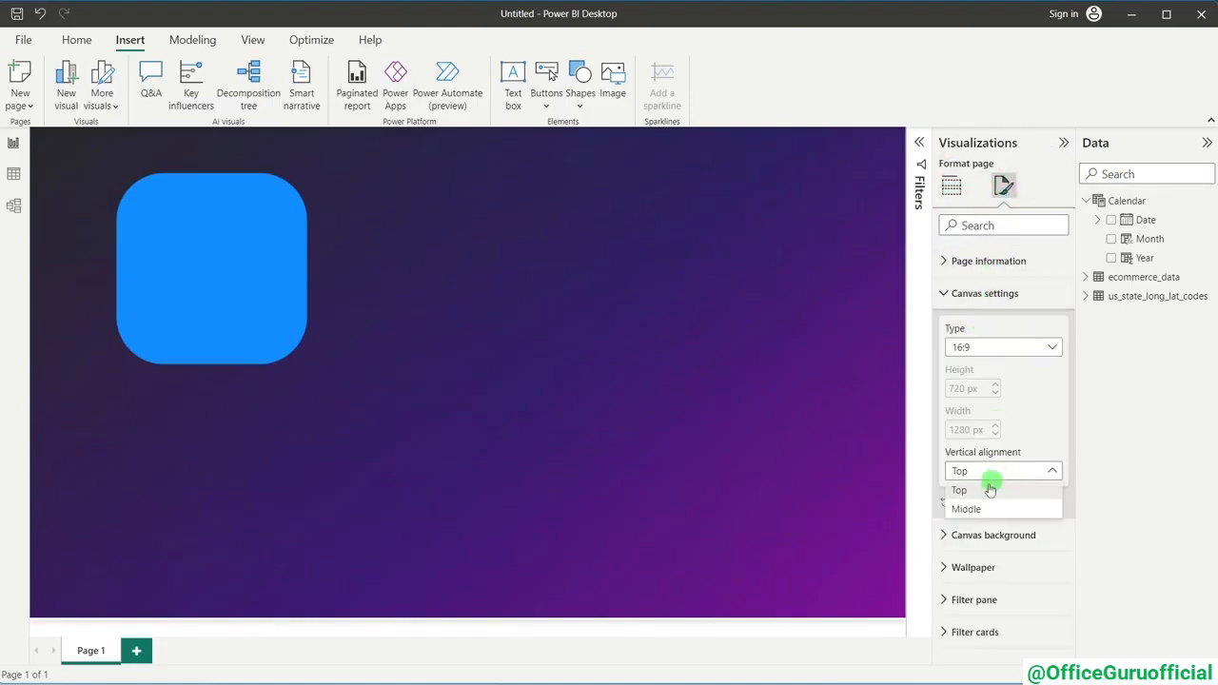
click(973, 502)
click(188, 212)
click(716, 233)
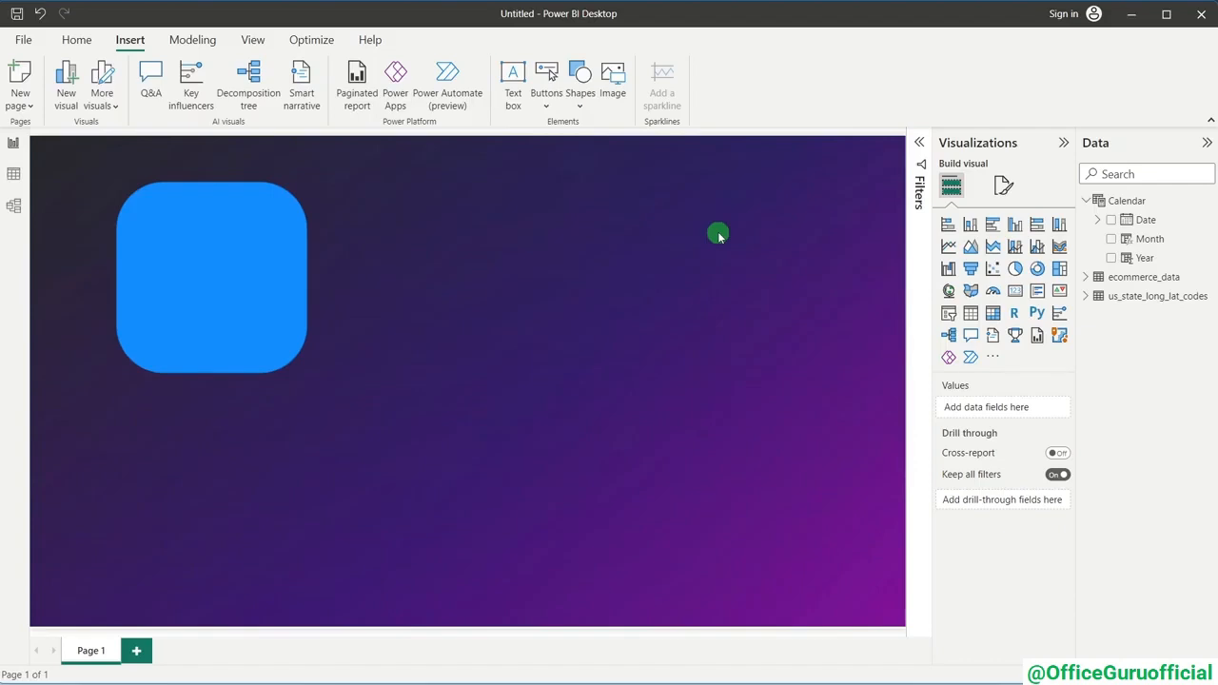
- Set the rounded rectangle's corner rounding to 8%
click(229, 231)
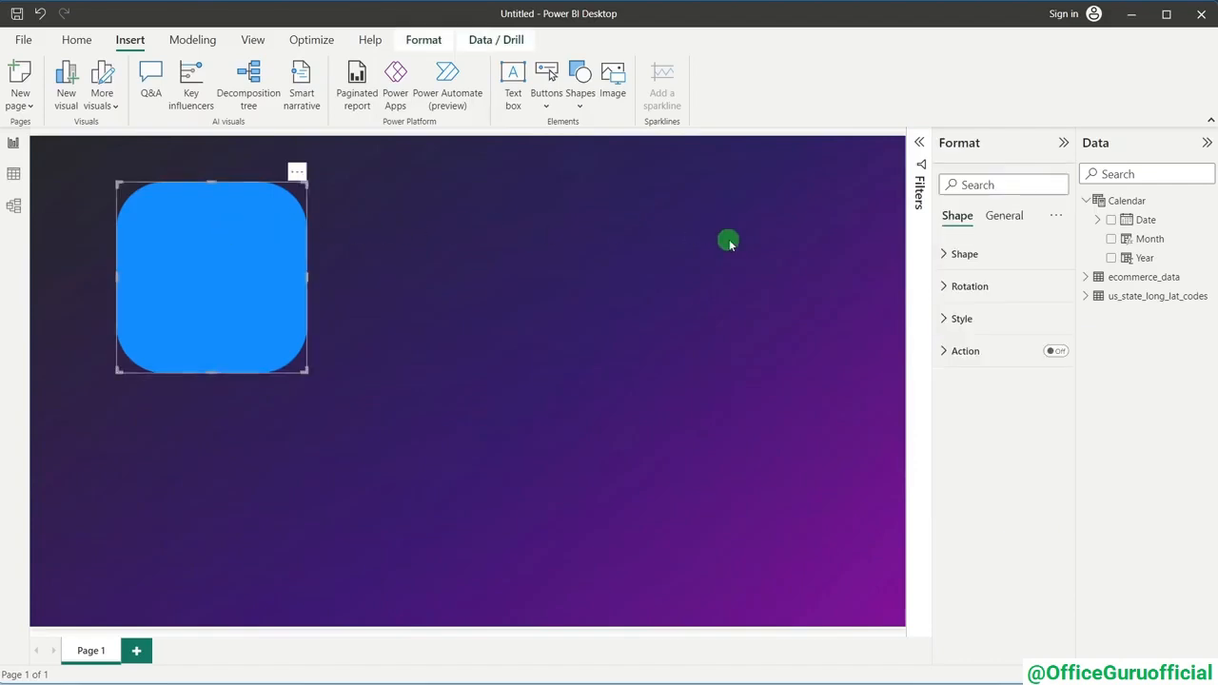
click(964, 255)
click(959, 355)
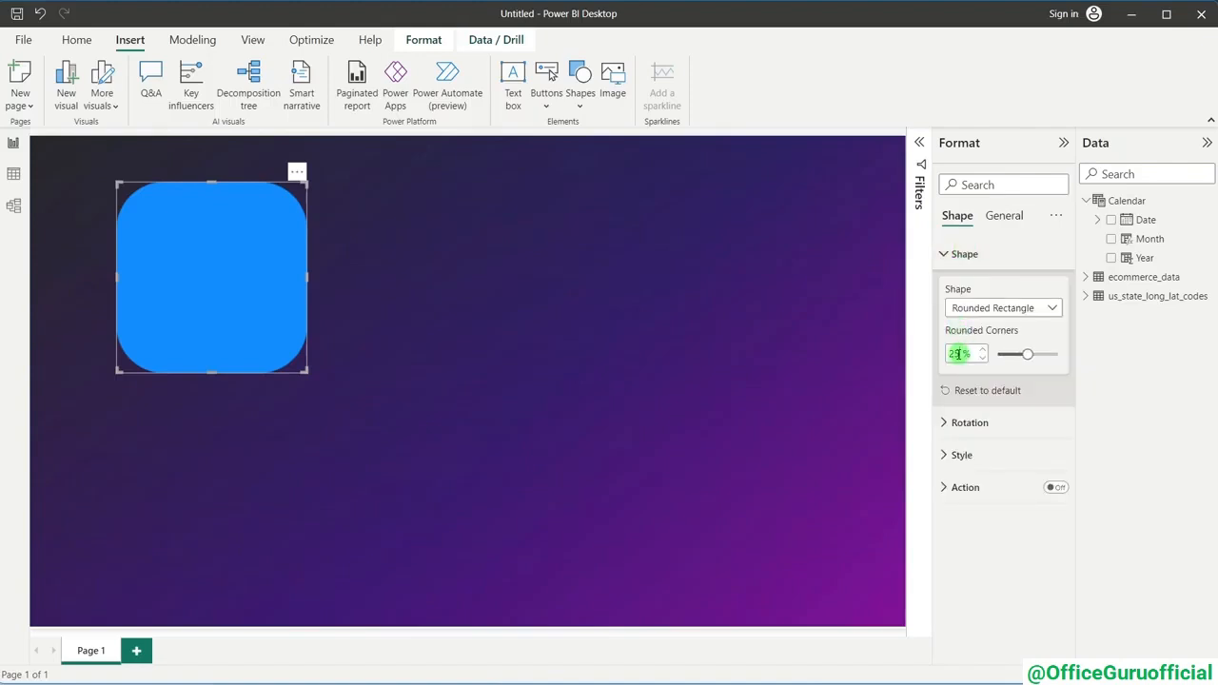
double_click(960, 354)
text(0)
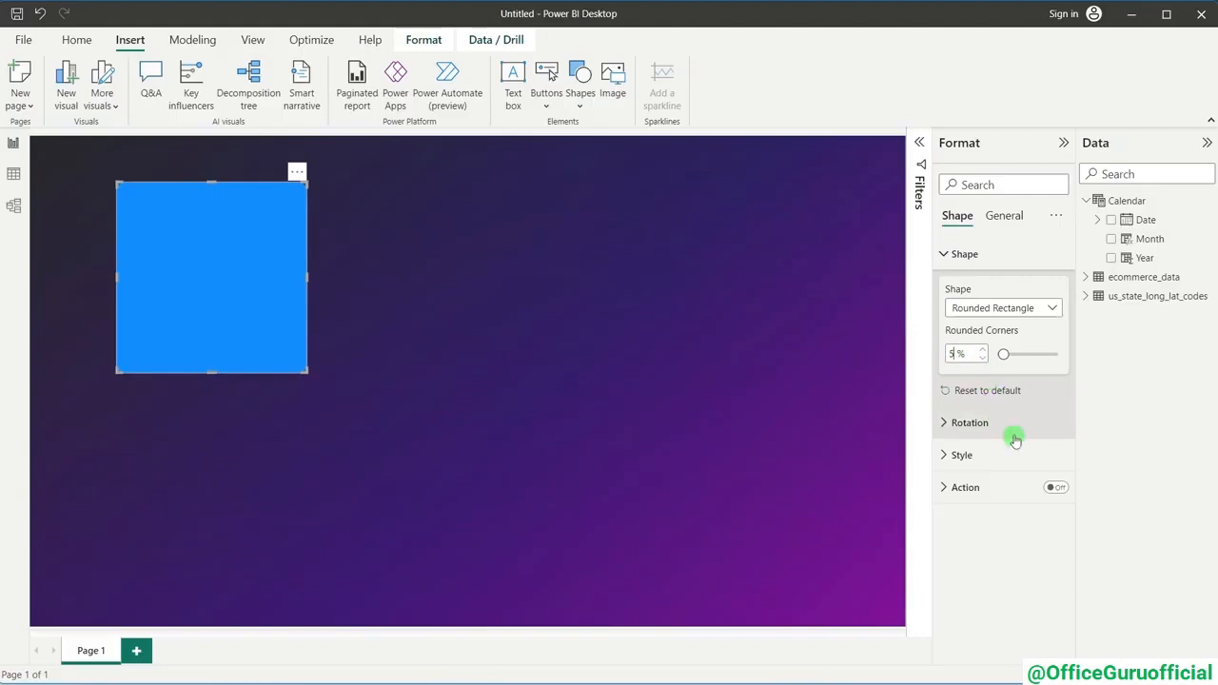
double_click(957, 353)
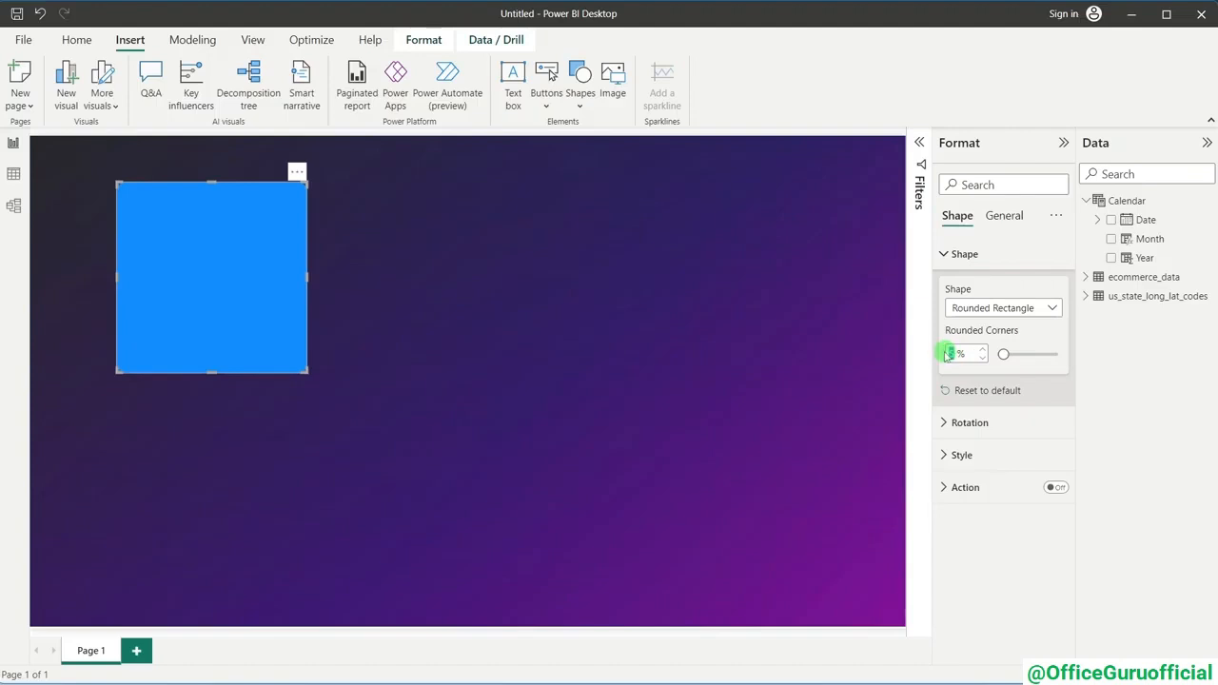
text(8)
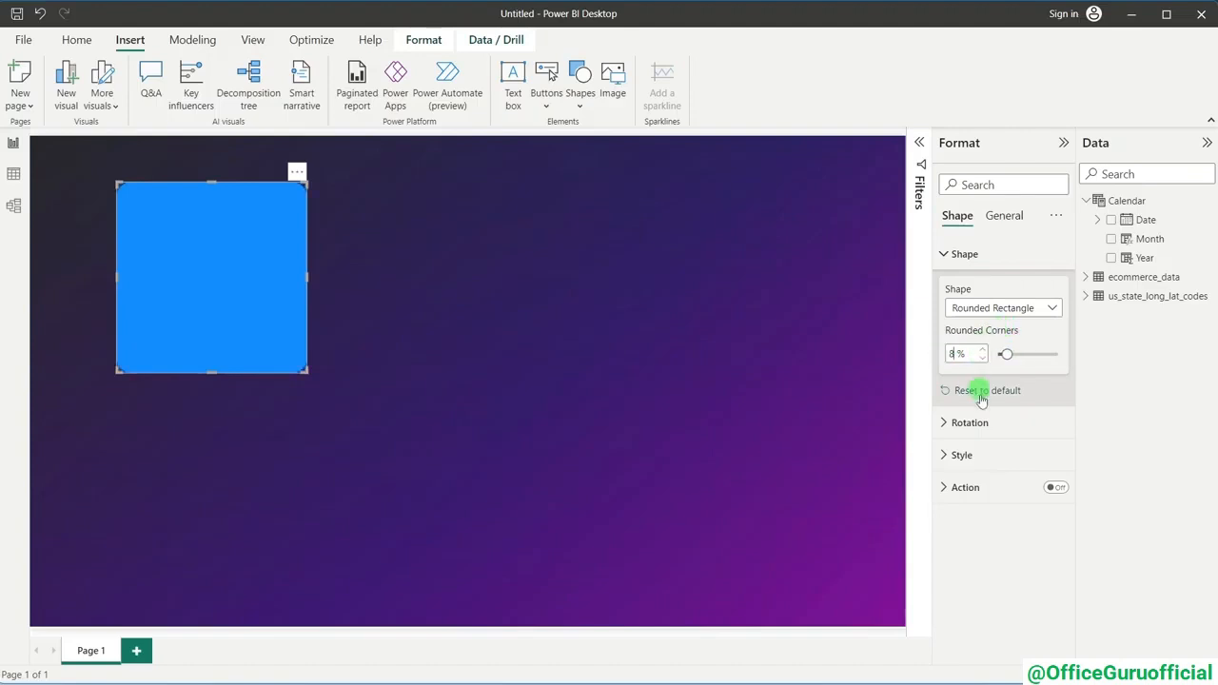
- Fill the rounded rectangle with colour #8D248D at 50% transparency
click(963, 455)
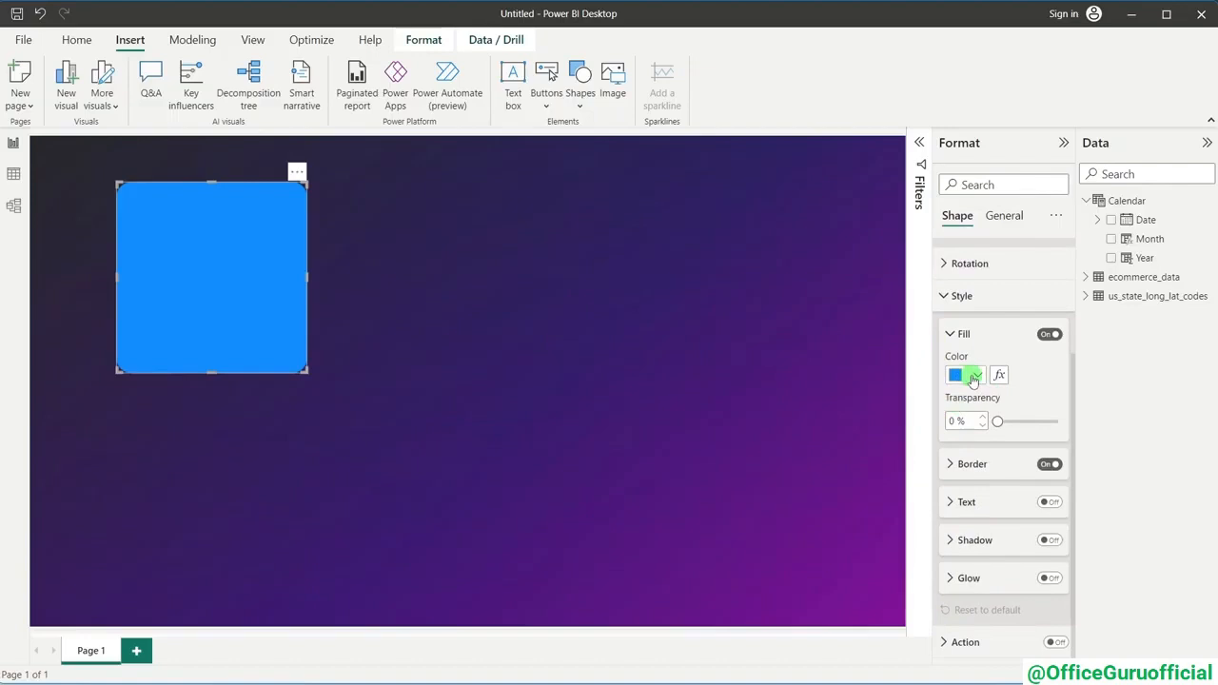
click(974, 377)
click(1000, 647)
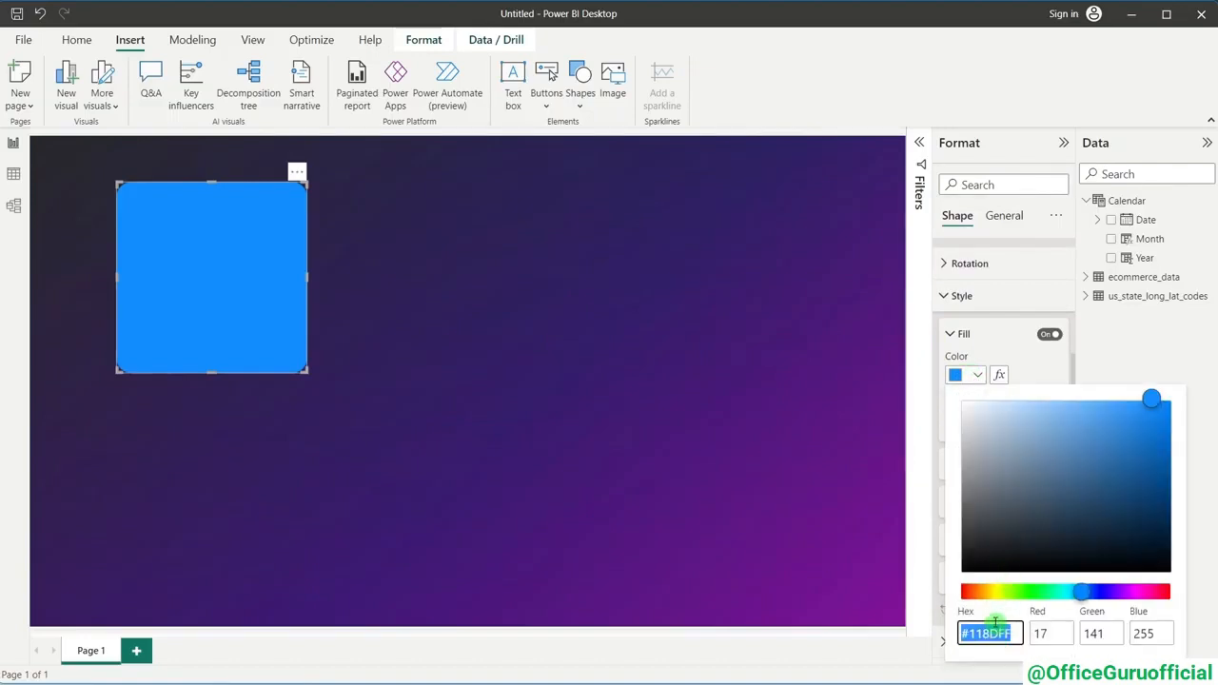
text(#8D248)
text(D248D)
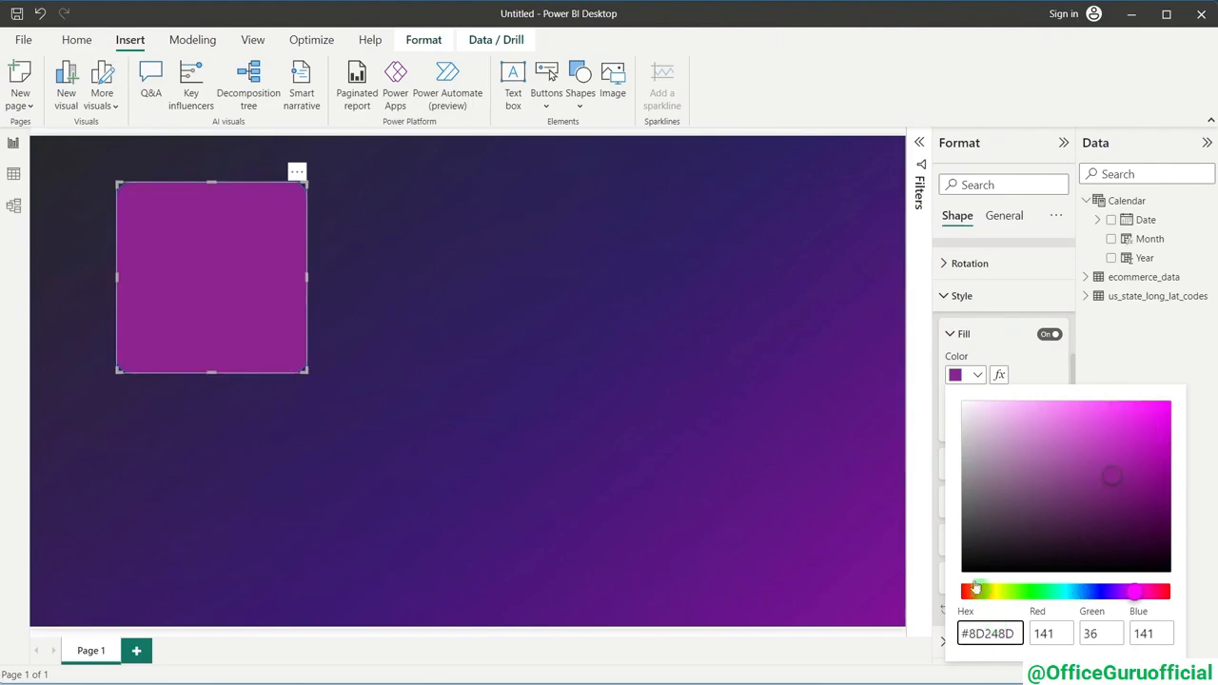
click(1133, 369)
double_click(951, 422)
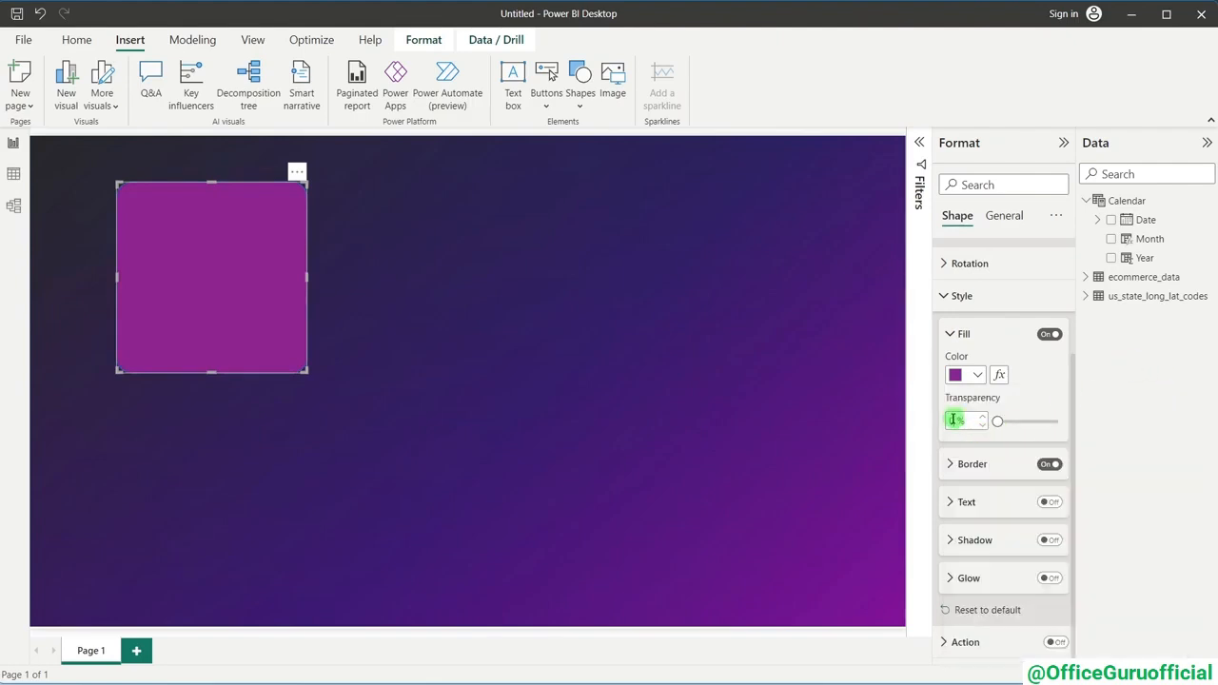
text(50)
key(Return)
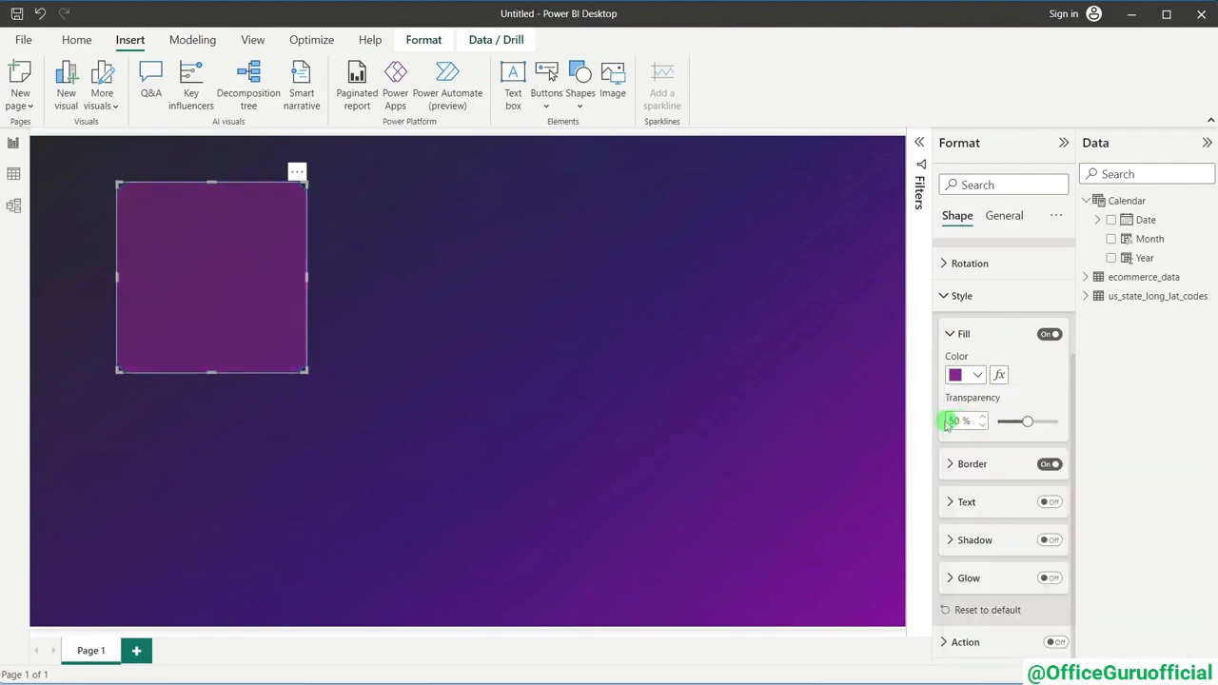
- Set the rounded rectangle's border transparency to 20%
click(981, 465)
scroll(990, 462, down, 2)
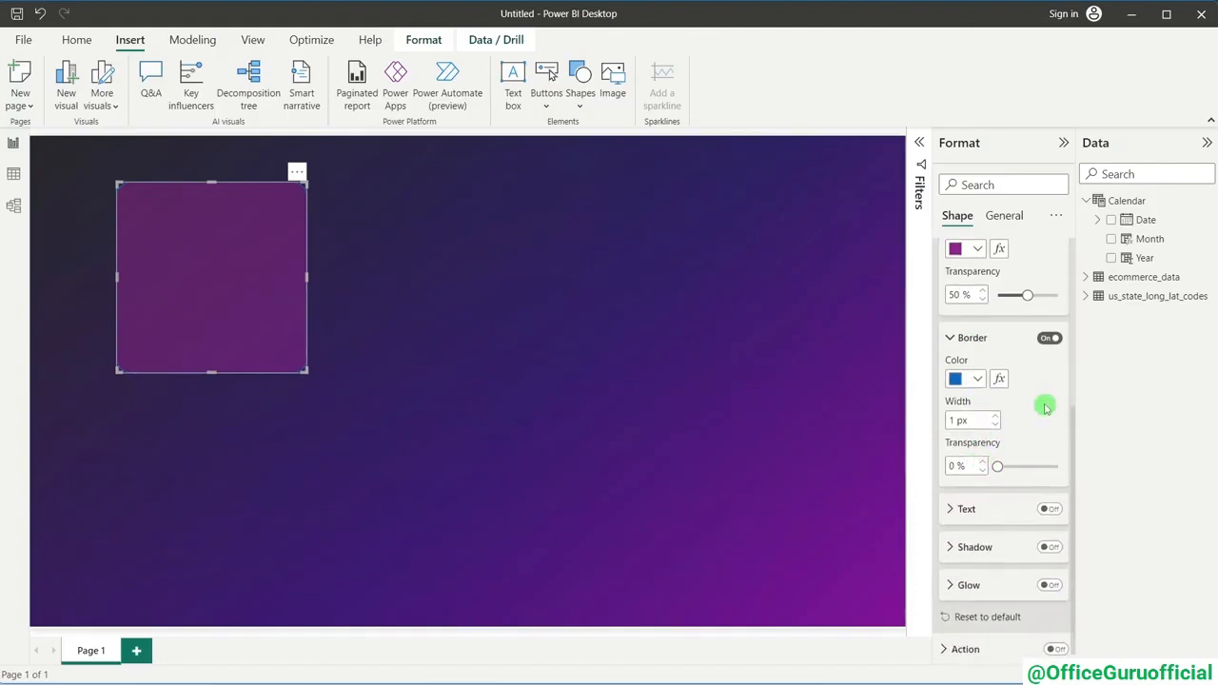
click(961, 381)
click(993, 651)
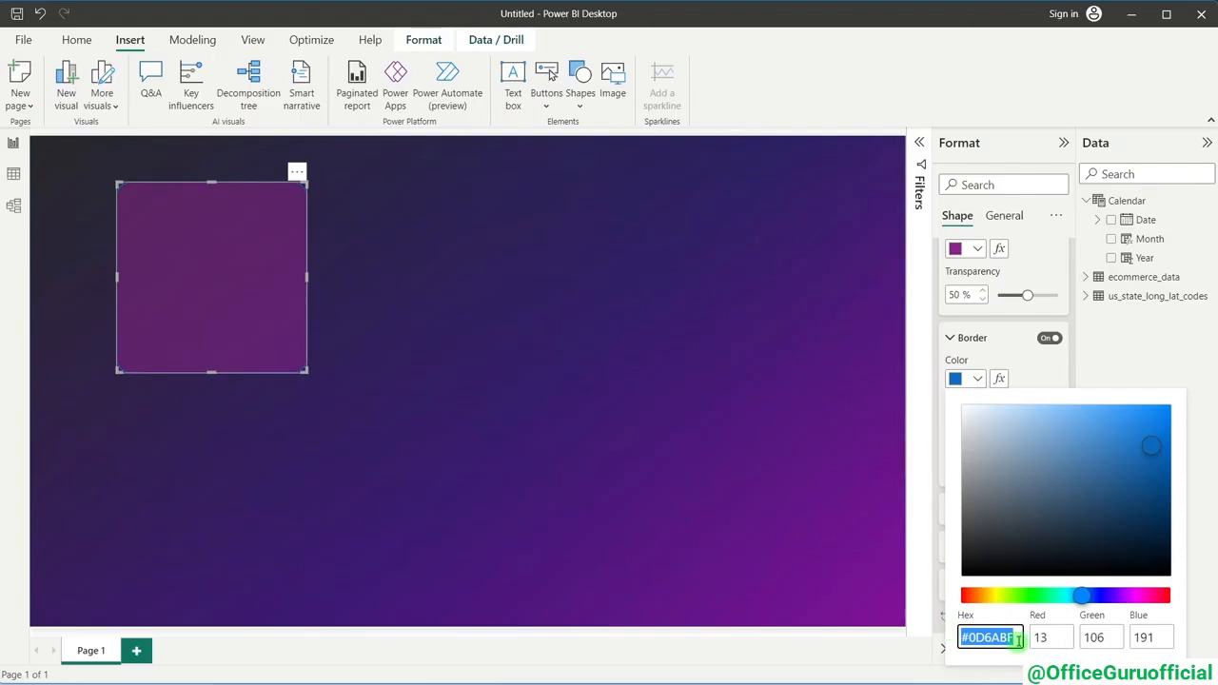
click(1061, 357)
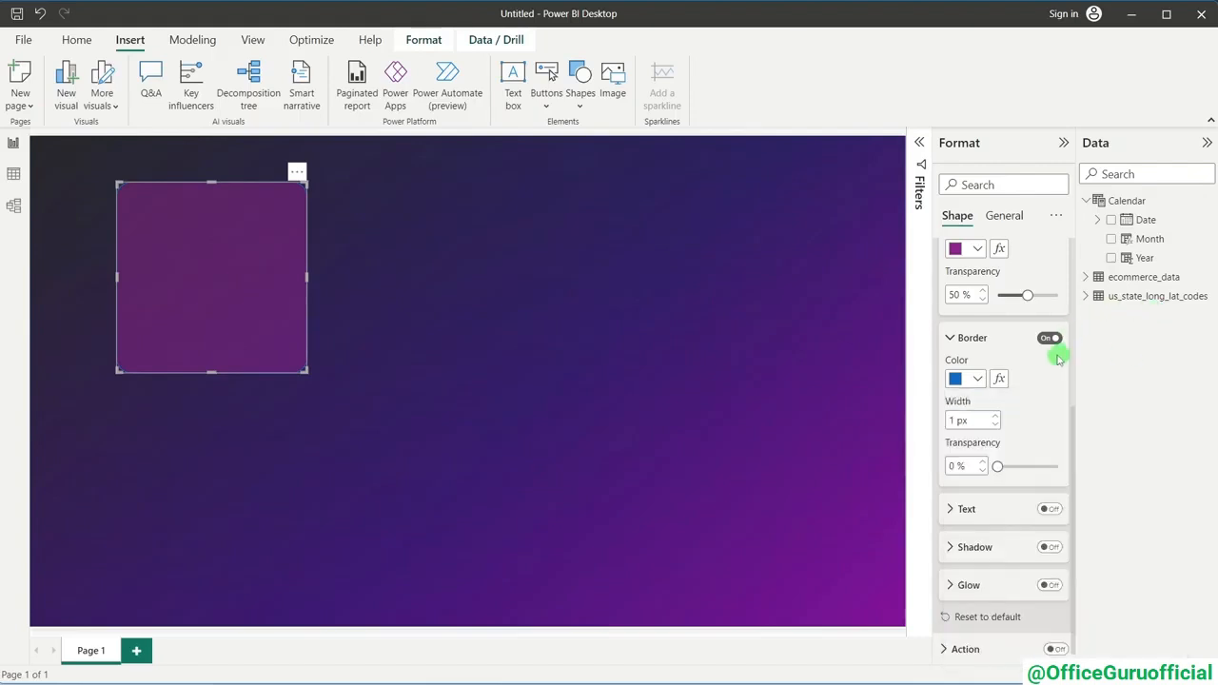
click(949, 466)
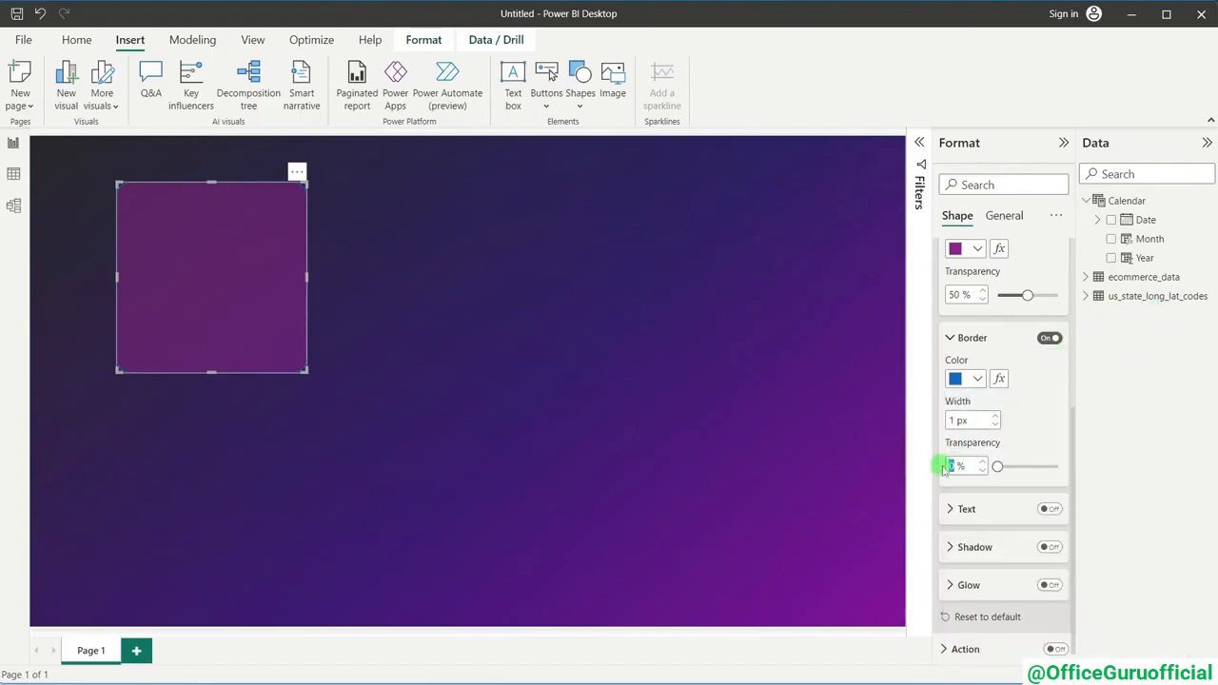
text(20)
key(Return)
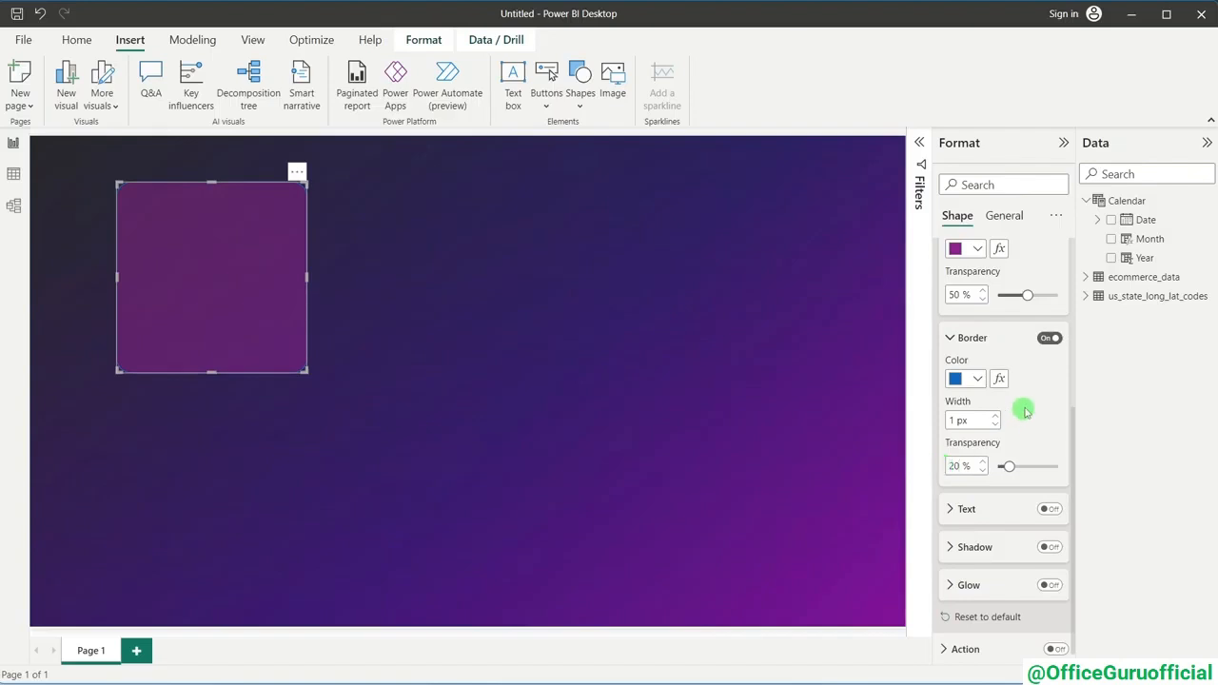
click(960, 380)
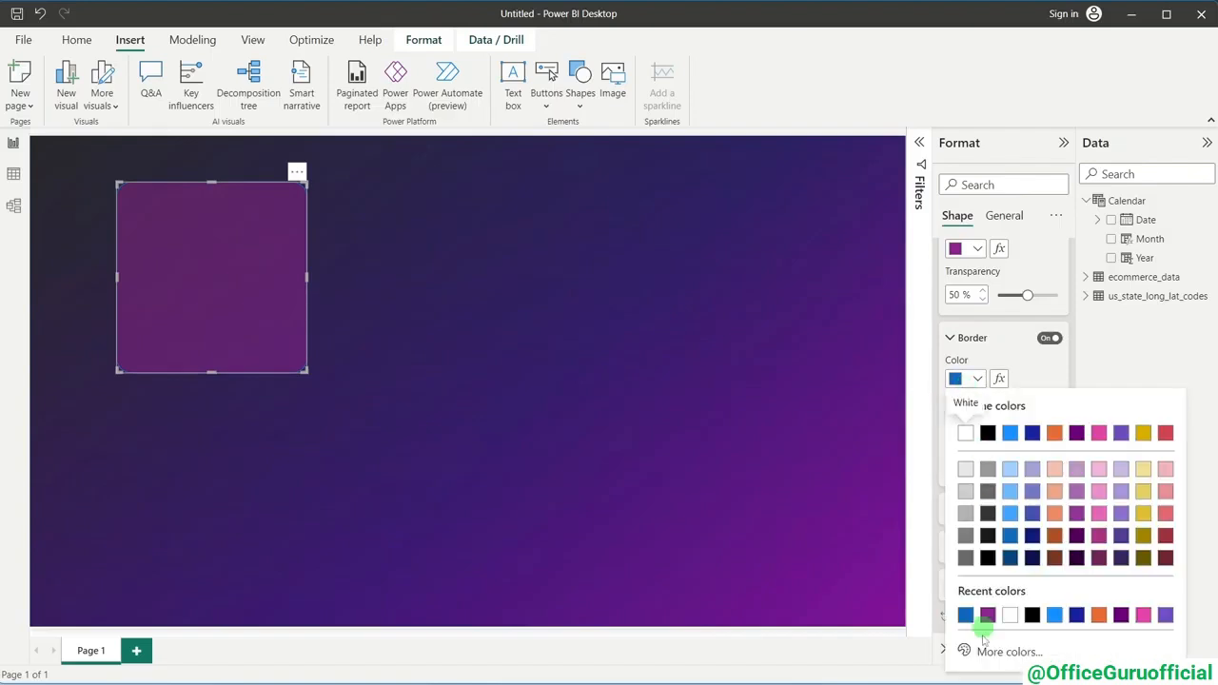
click(983, 652)
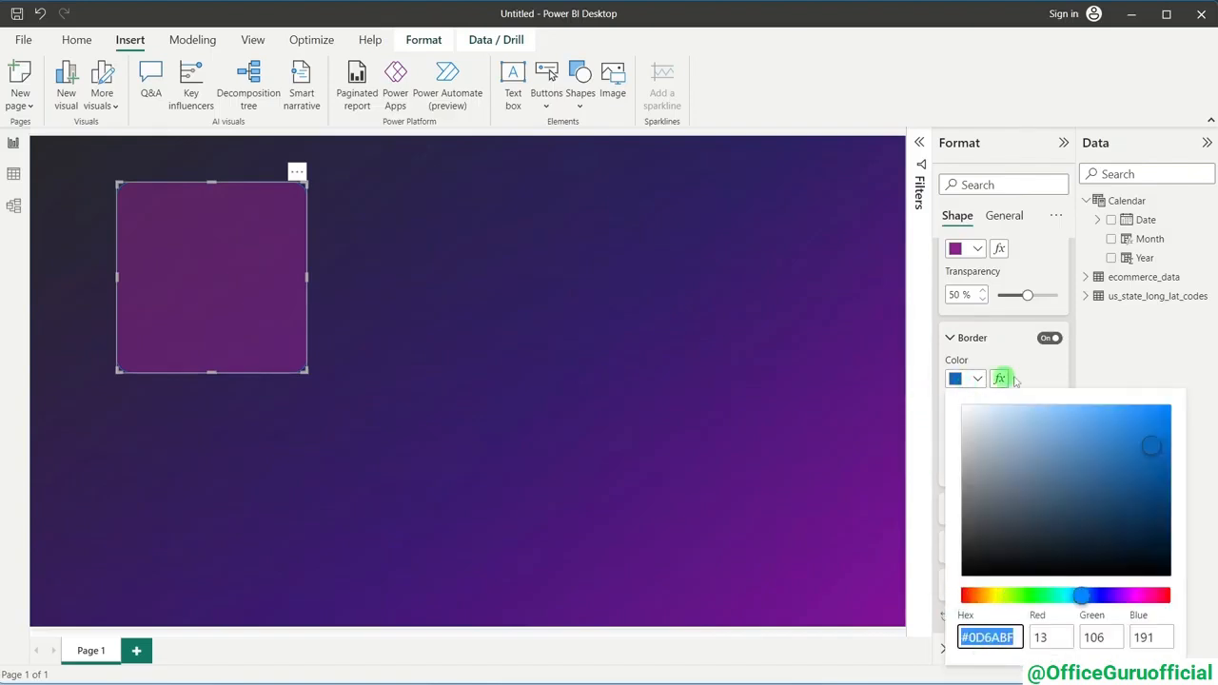
click(1047, 381)
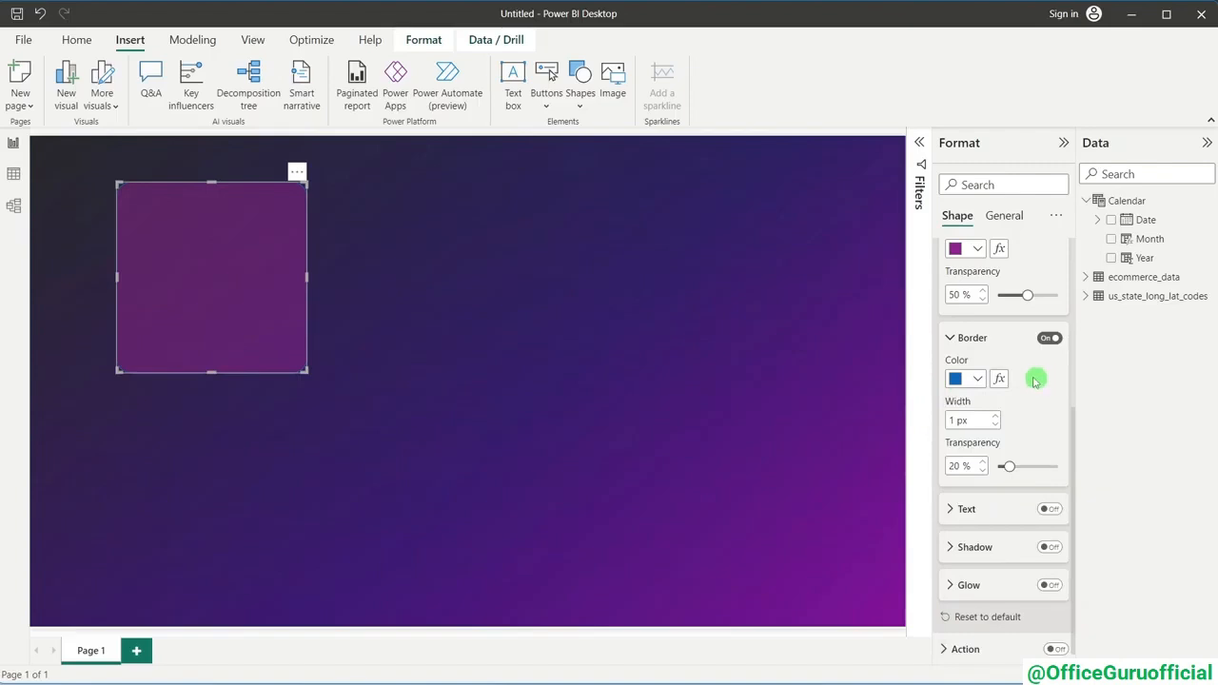
click(791, 270)
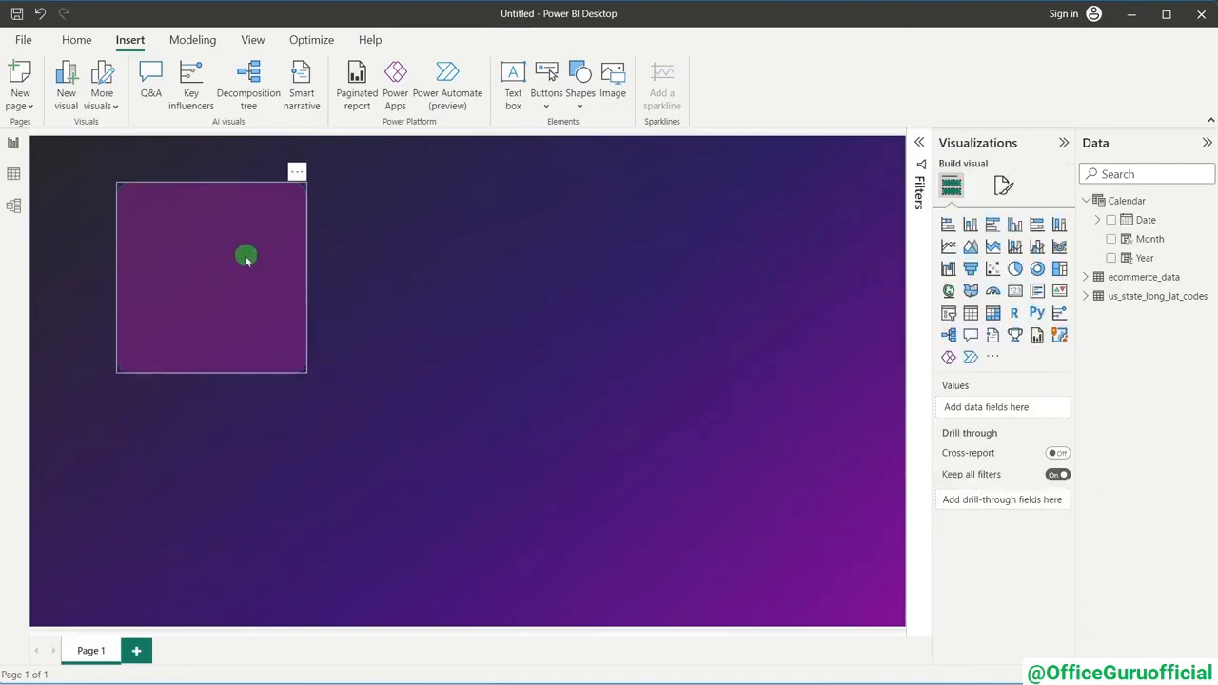
- Move the rectangle into the page's upper-left corner and resize it to a height of 55 and a width of 615
drag(234, 258, 170, 226)
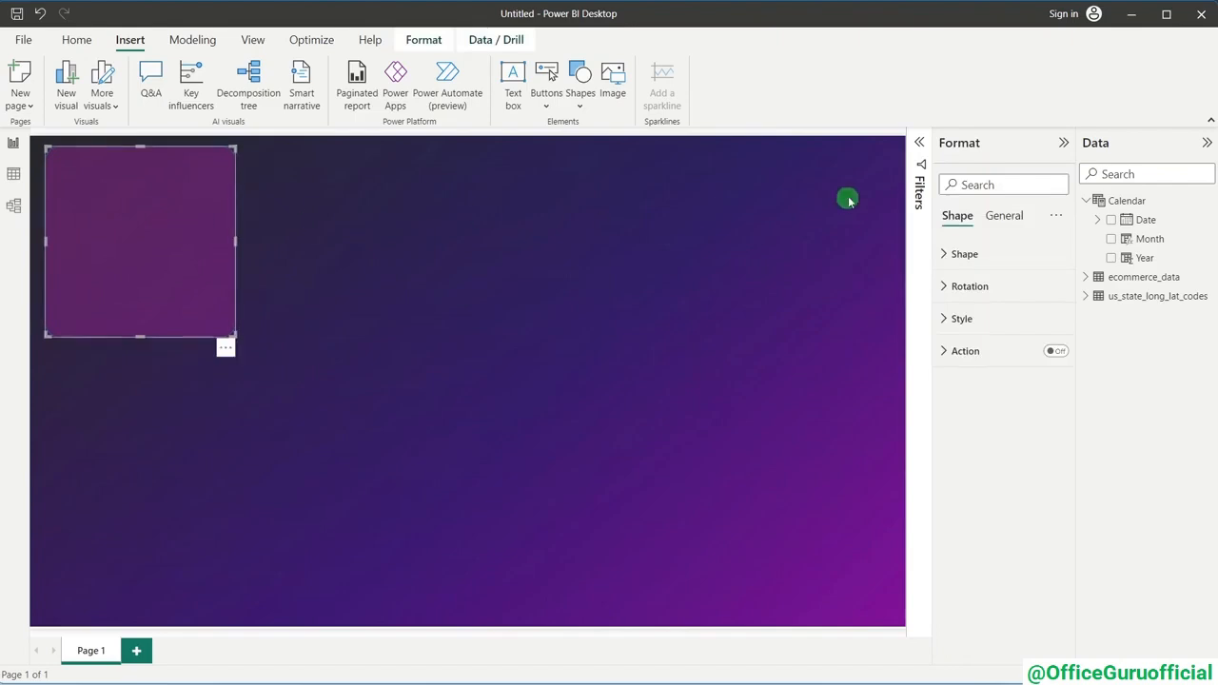
click(1008, 217)
click(974, 257)
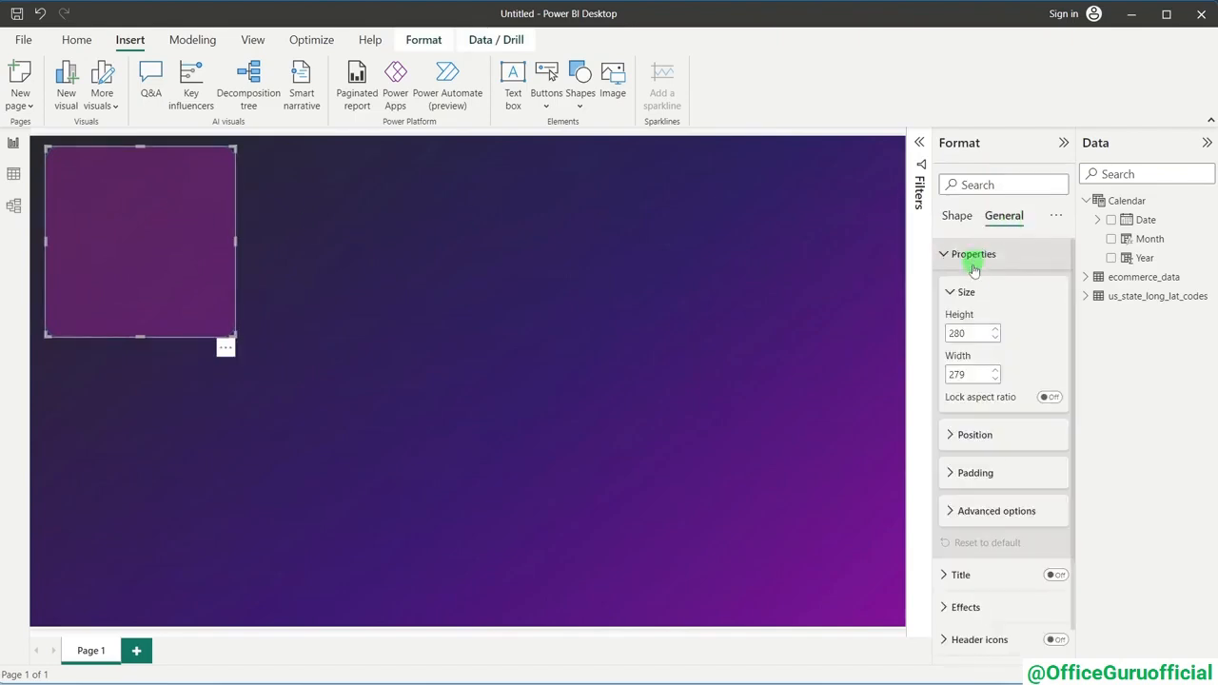
click(959, 330)
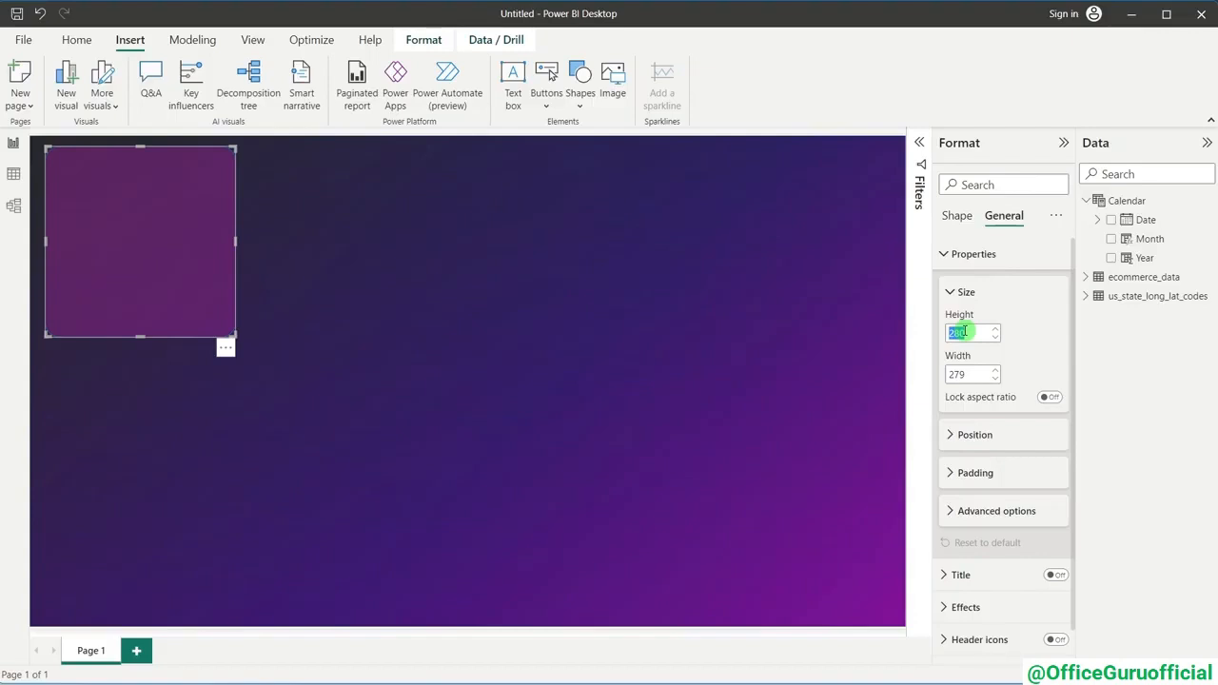
text(55)
key(Return)
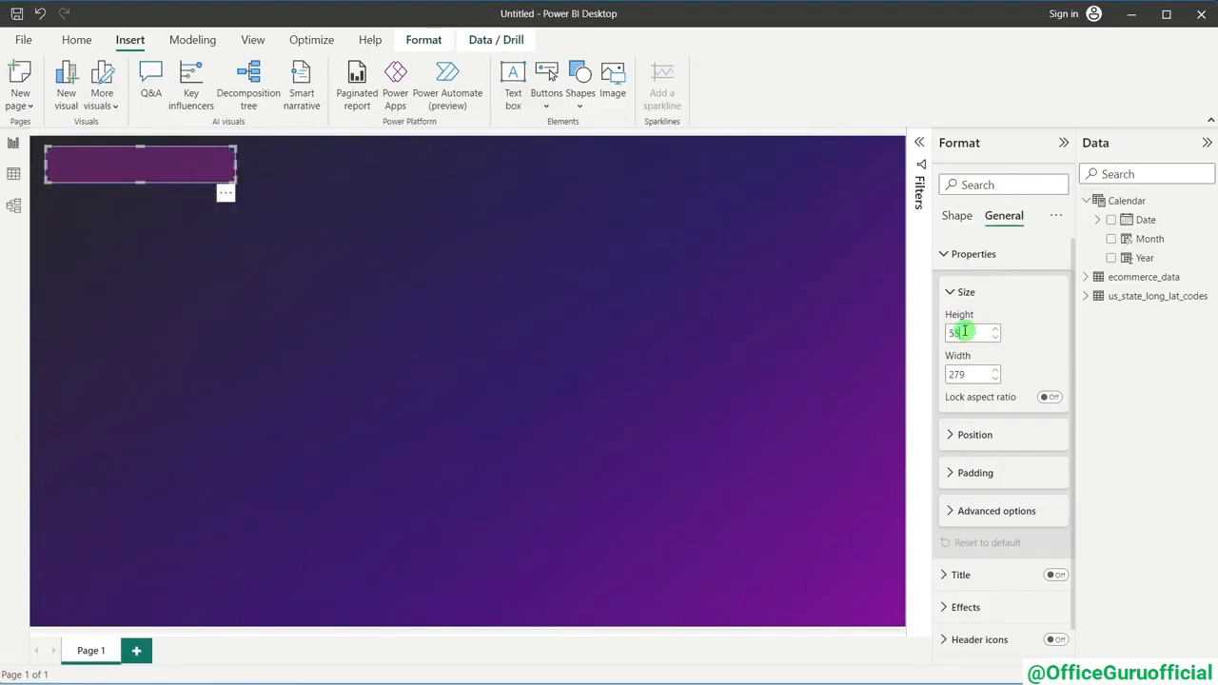
click(957, 374)
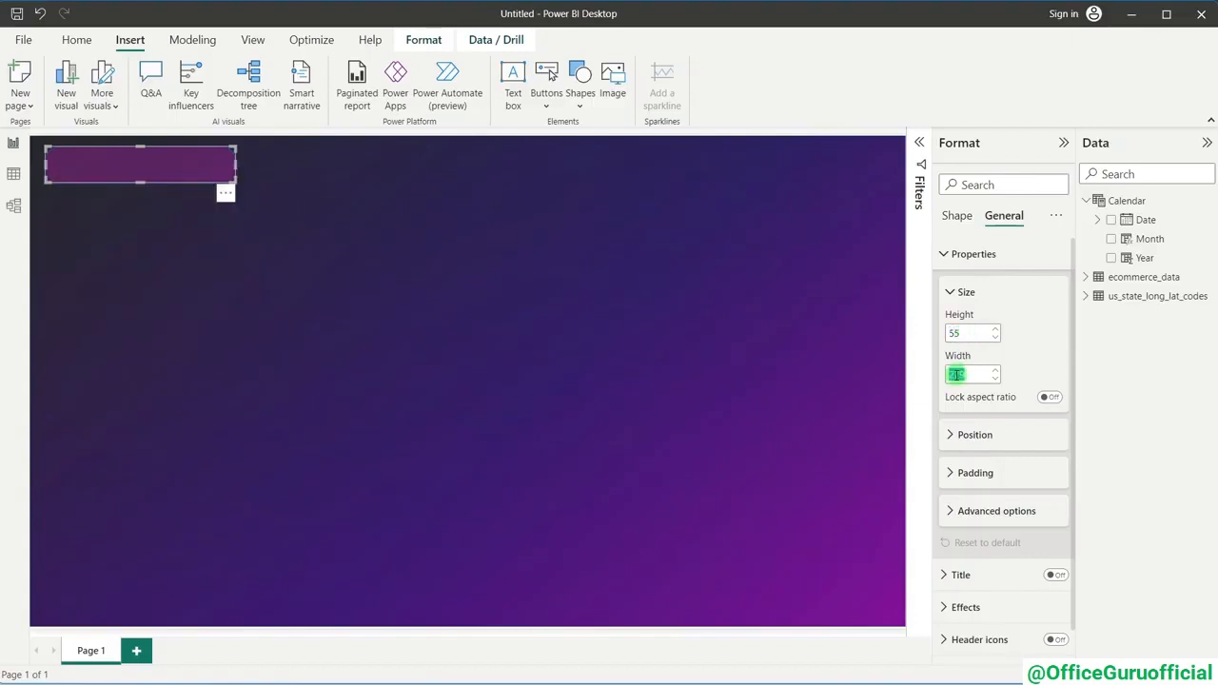
text(610)
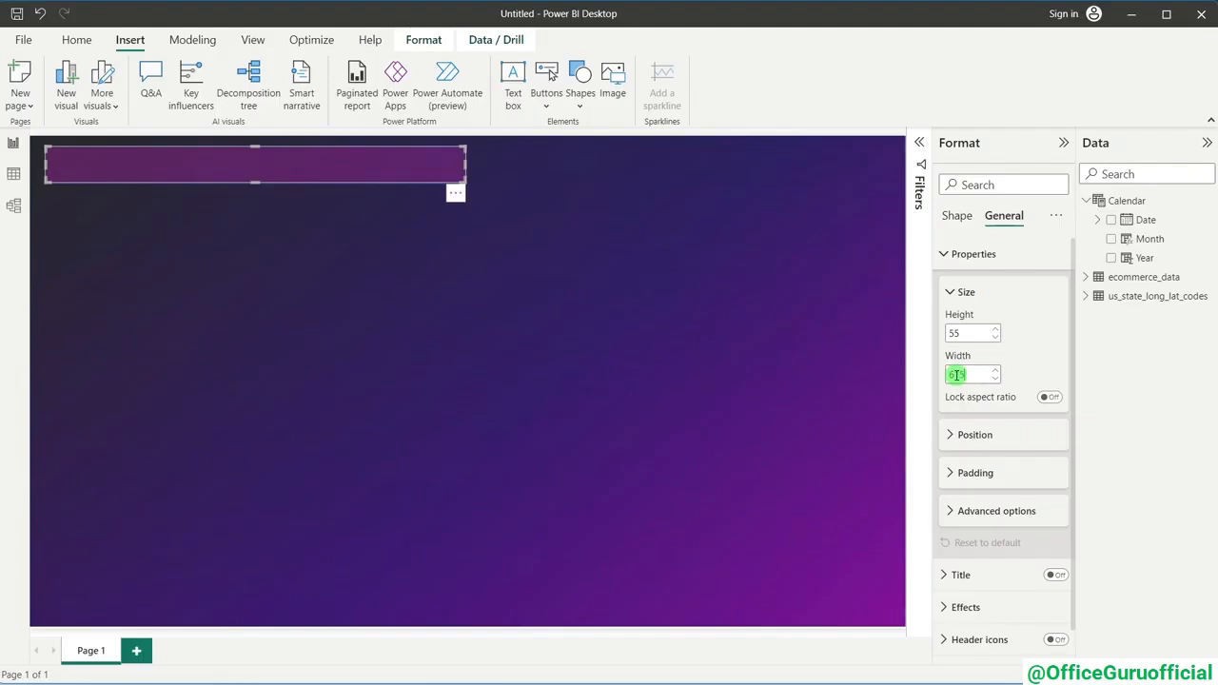
click(324, 290)
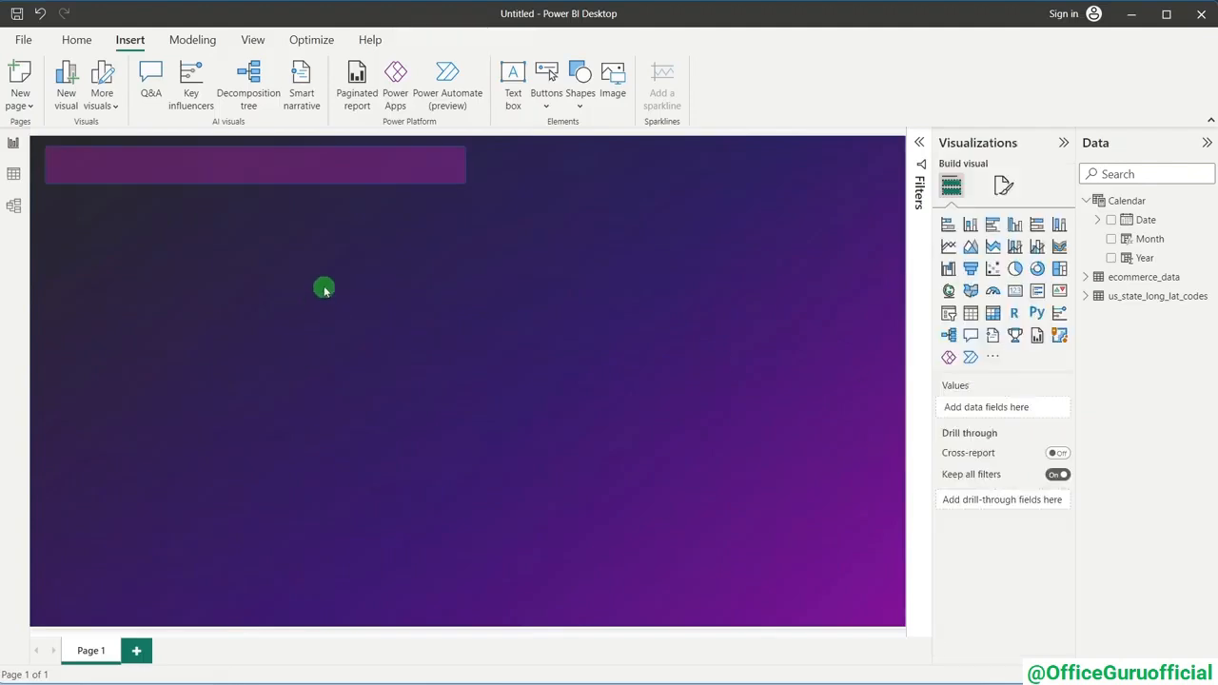
- Insert a text box reading ECOMMERCE SALES DASHBOARD and format the text bold at font size 28
click(513, 76)
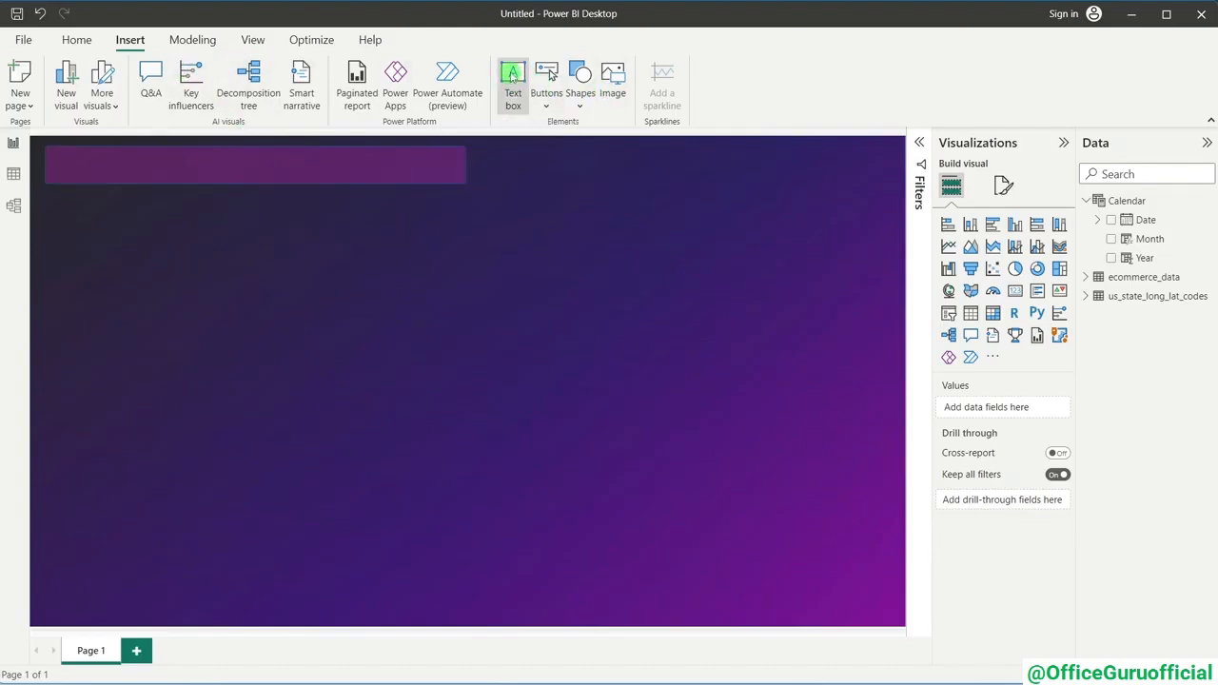
click(109, 295)
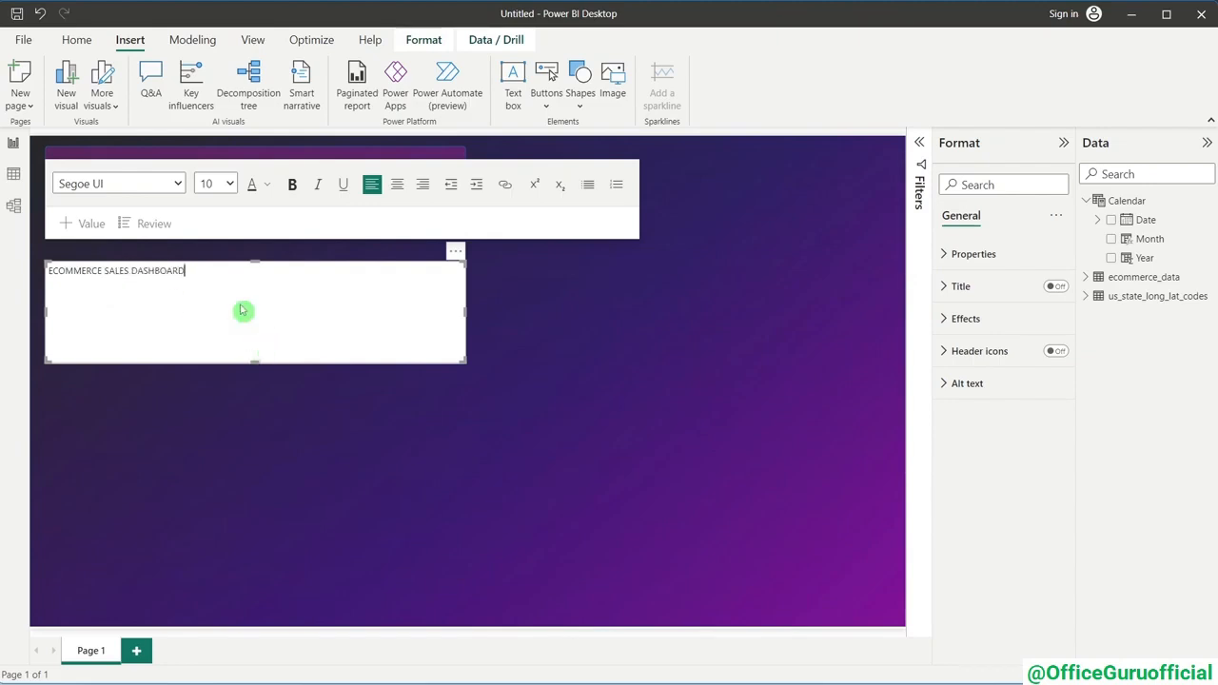
drag(209, 273, 49, 274)
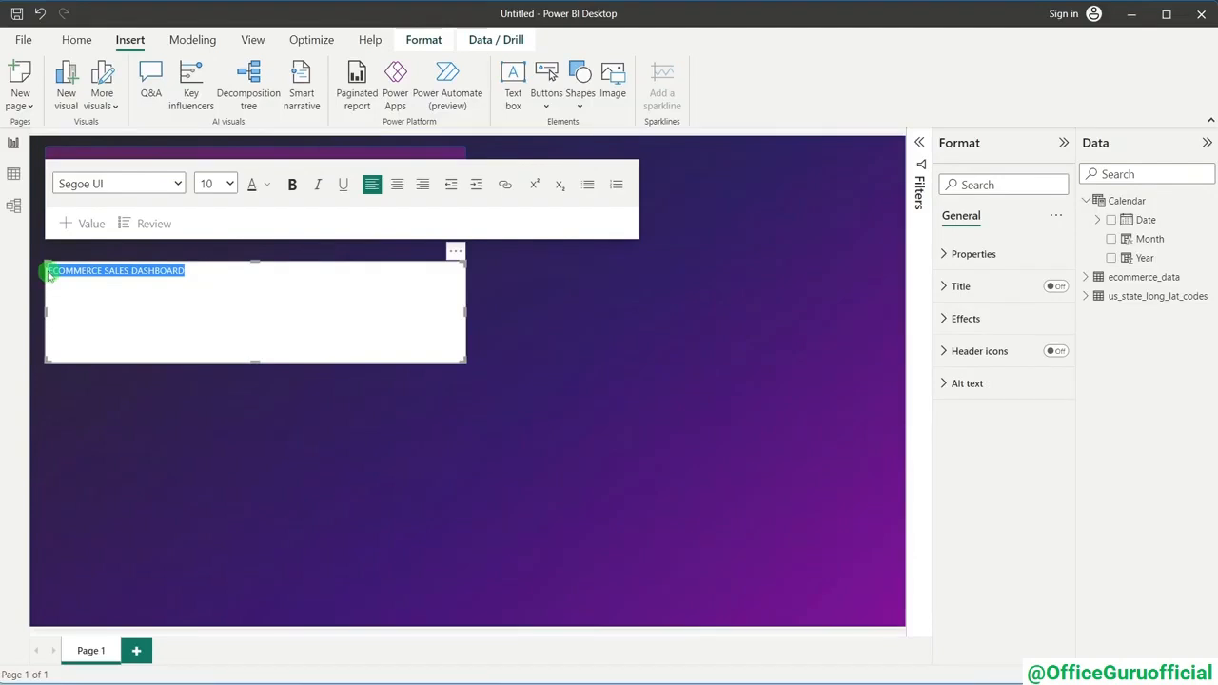
click(292, 186)
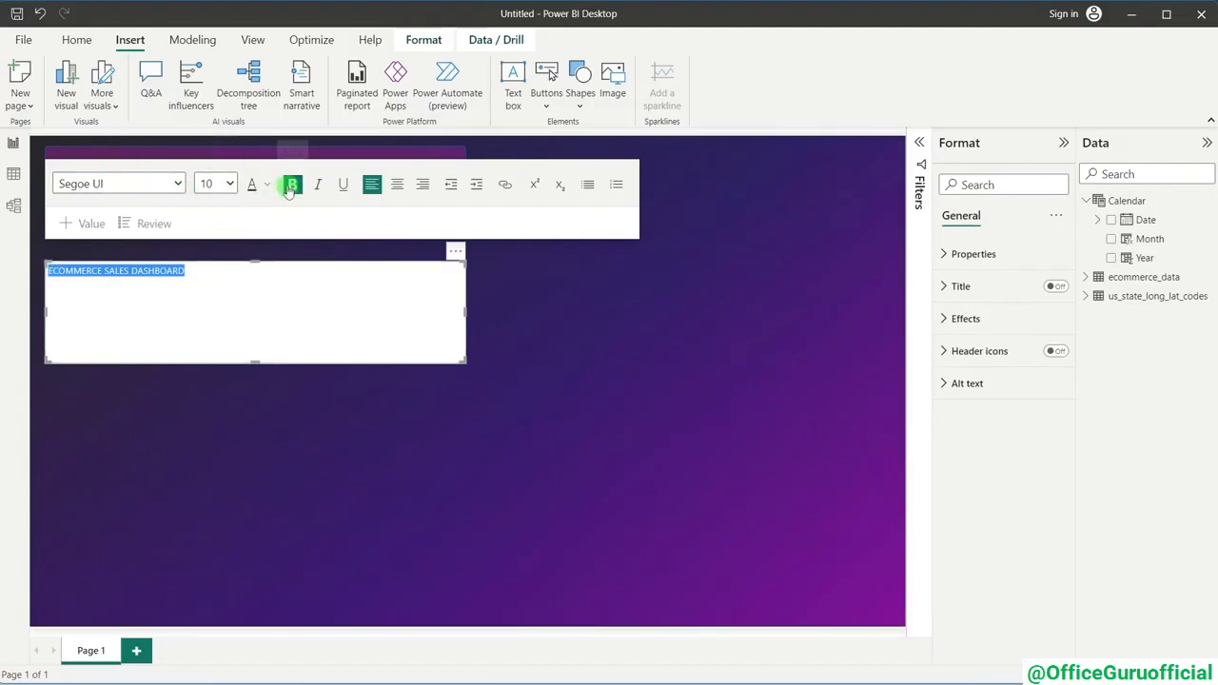
click(229, 184)
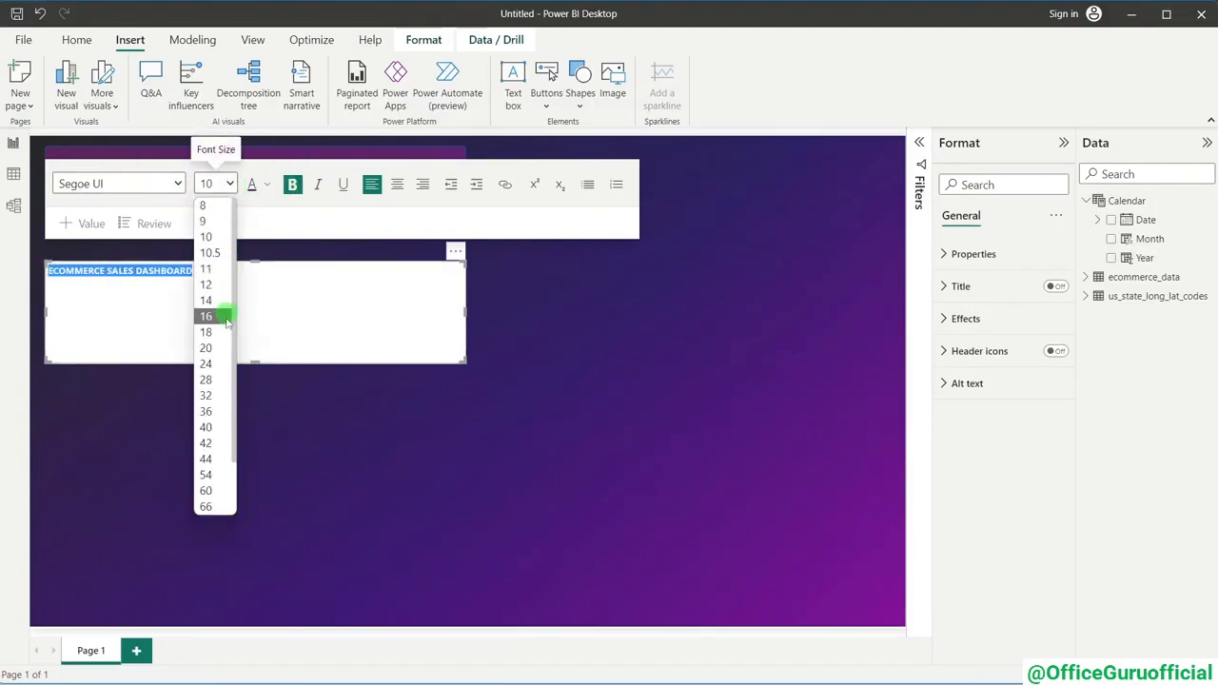
click(218, 378)
click(347, 328)
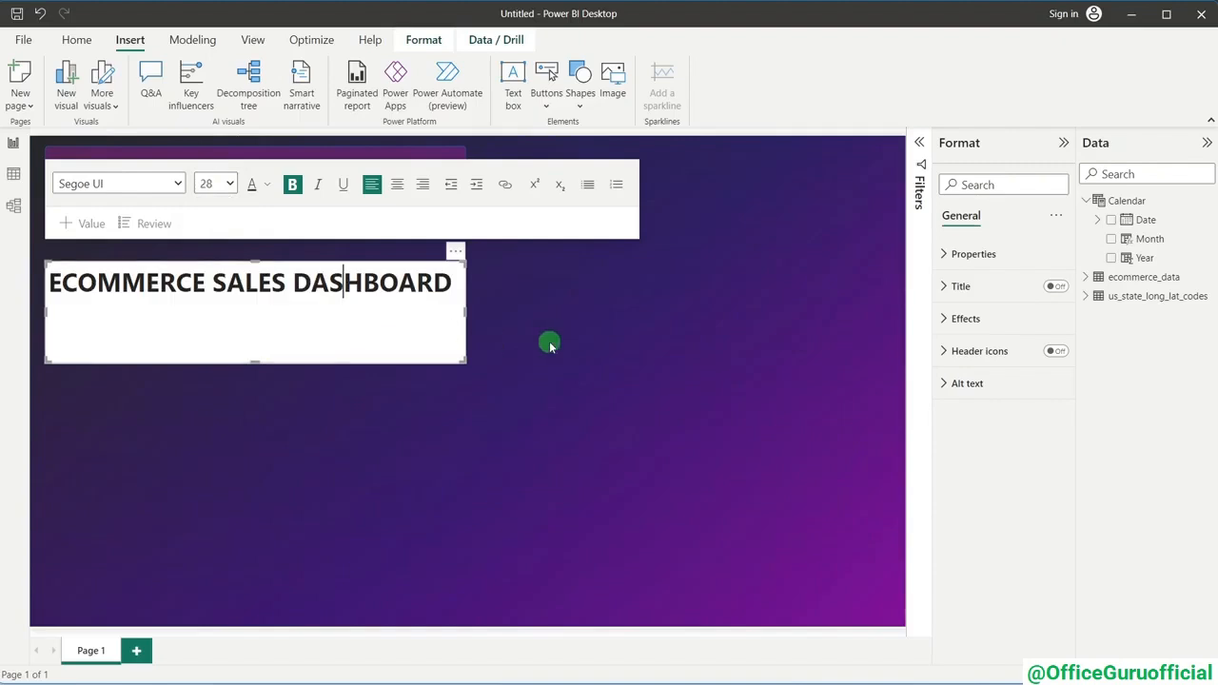
- Shrink the title text box's height to fit its single line and move it over the purple header rectangle
click(550, 344)
drag(254, 362, 253, 305)
click(257, 284)
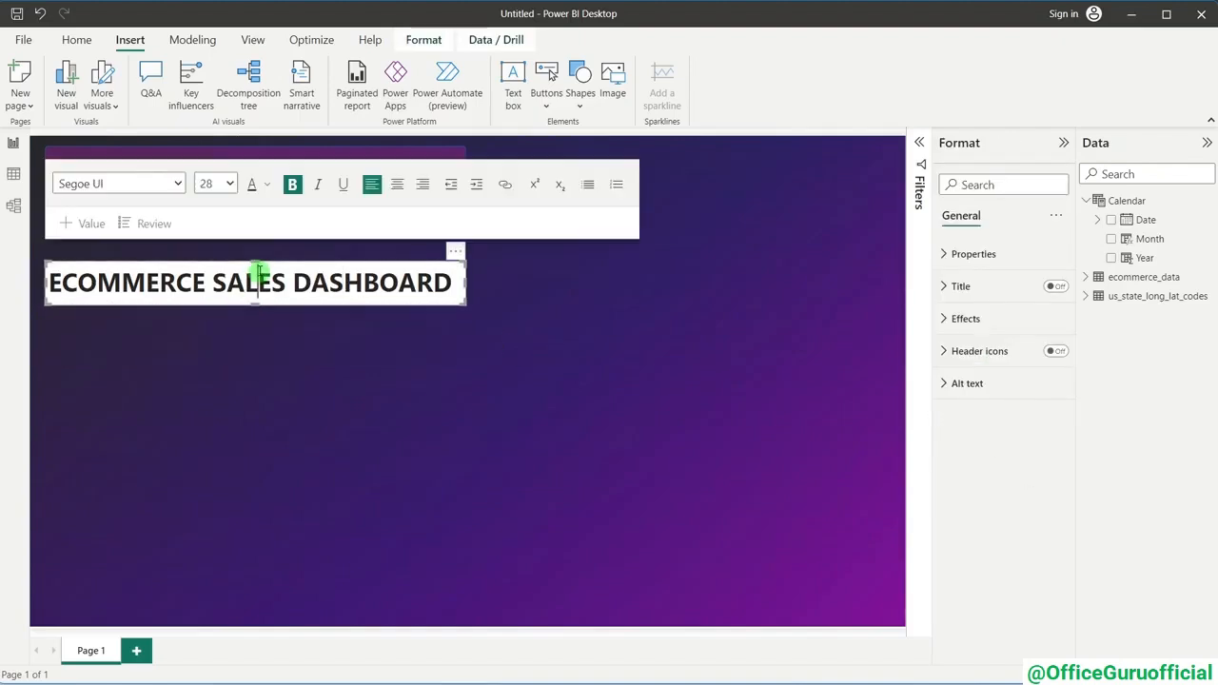
drag(266, 261, 268, 148)
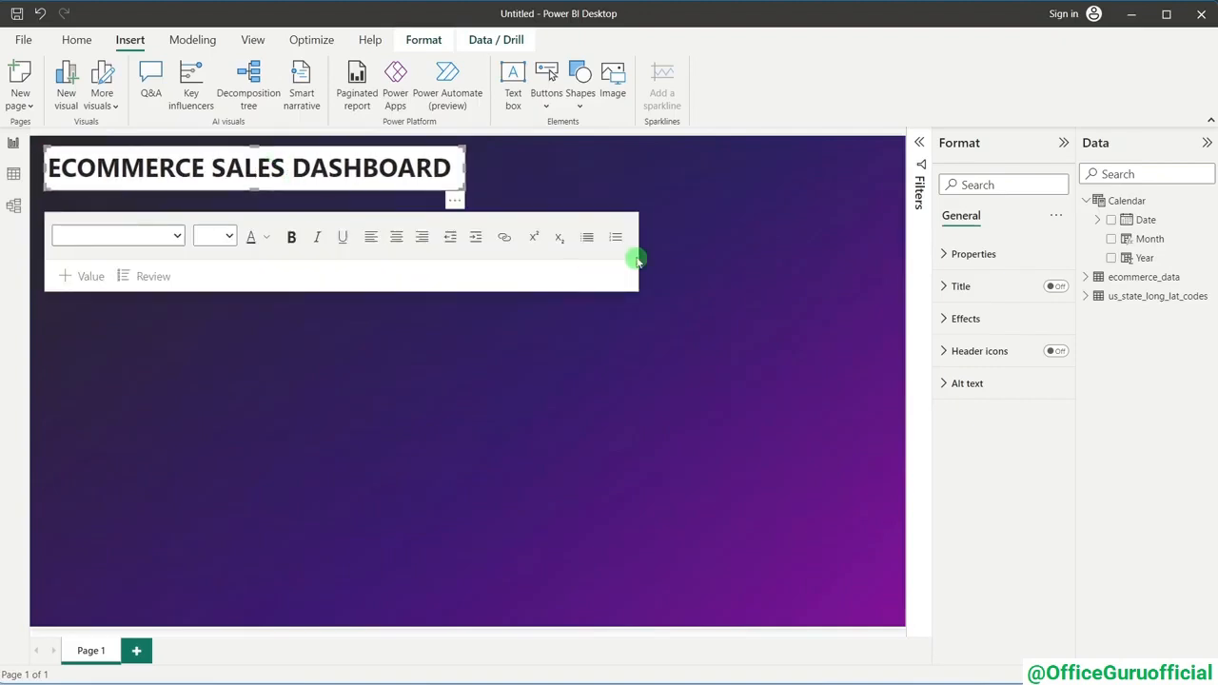
click(666, 161)
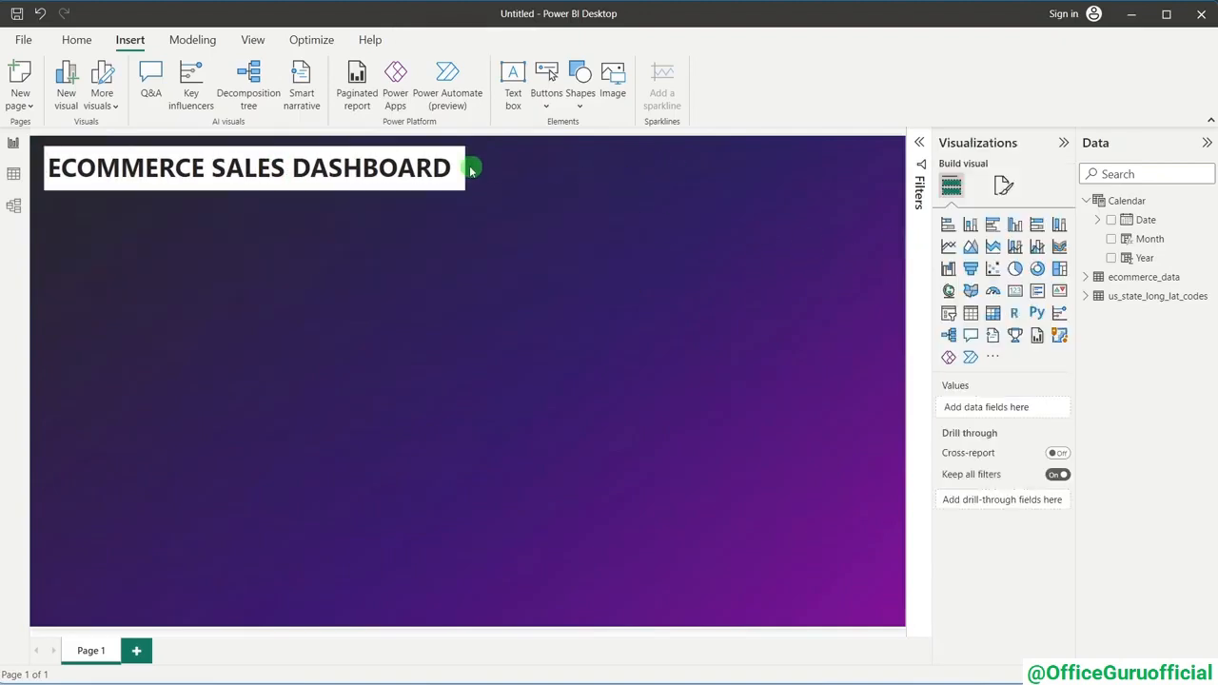
- Turn off the background of the ECOMMERCE SALES DASHBOARD title text box
click(465, 166)
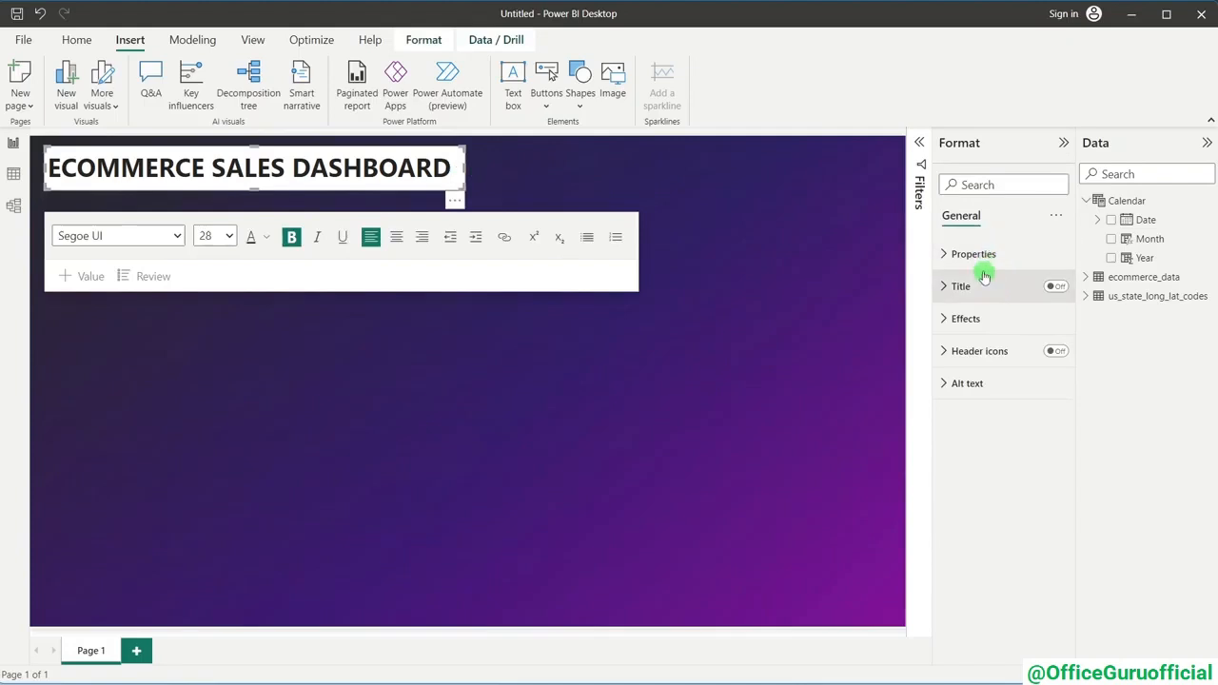
click(977, 317)
click(1054, 357)
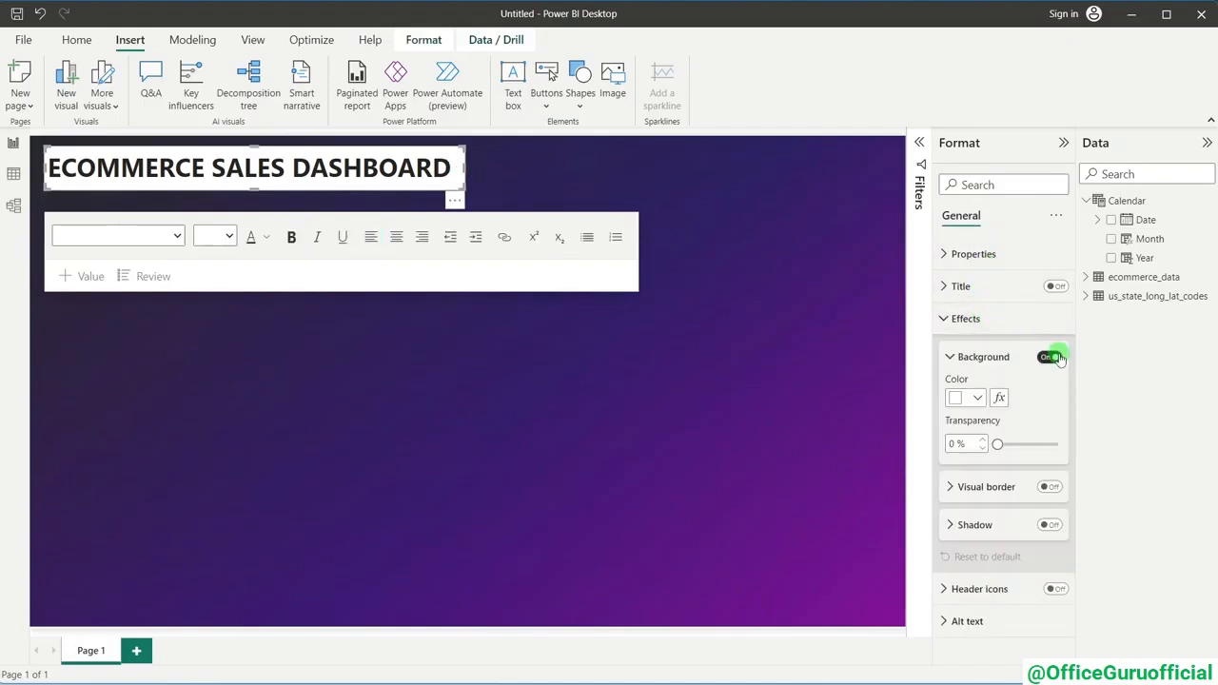
click(1052, 357)
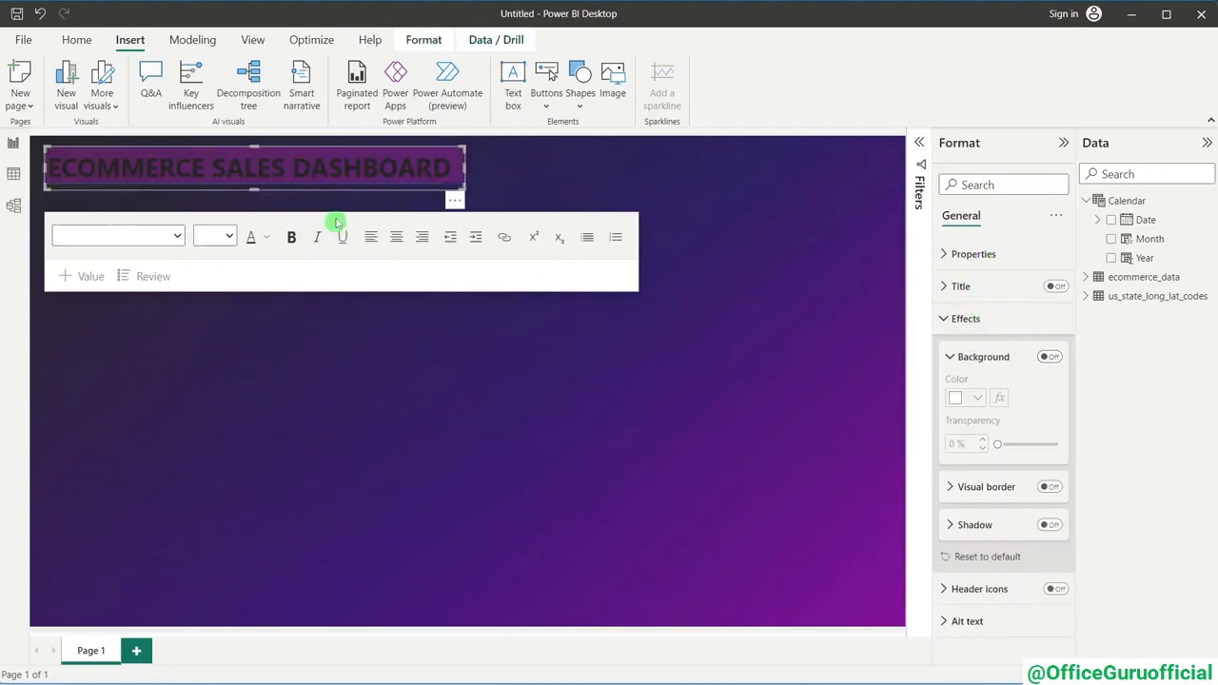
- Change the font color of the whole dashboard title to white
triple_click(302, 164)
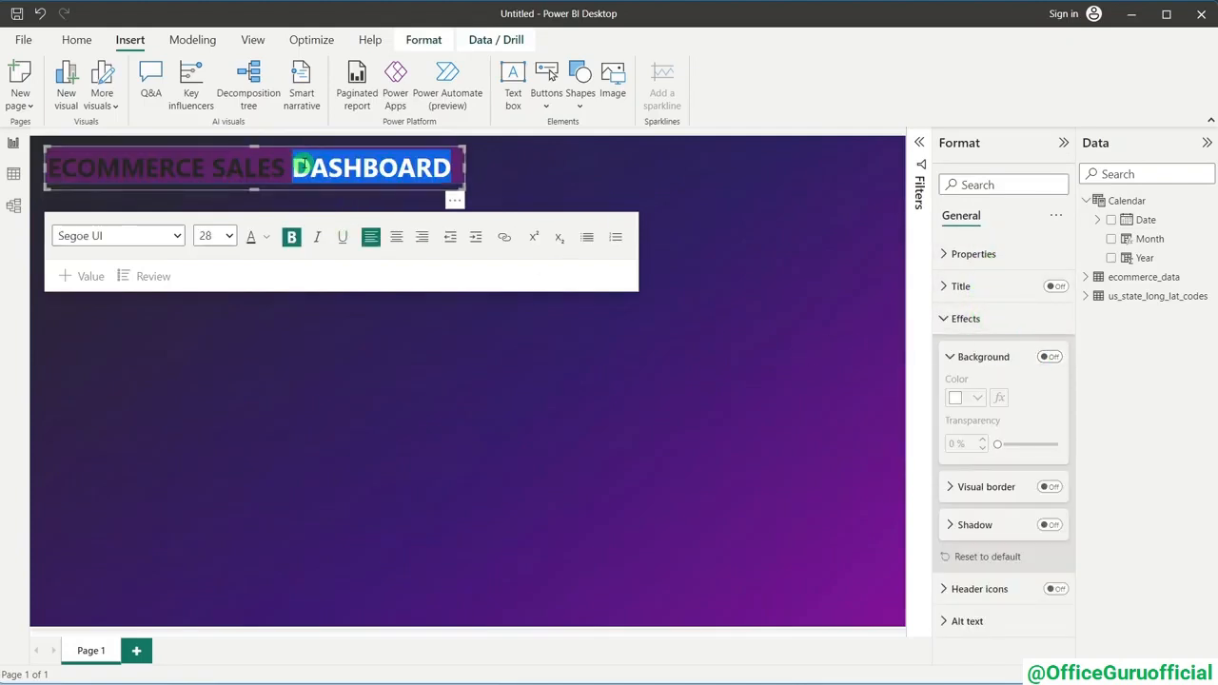
click(269, 239)
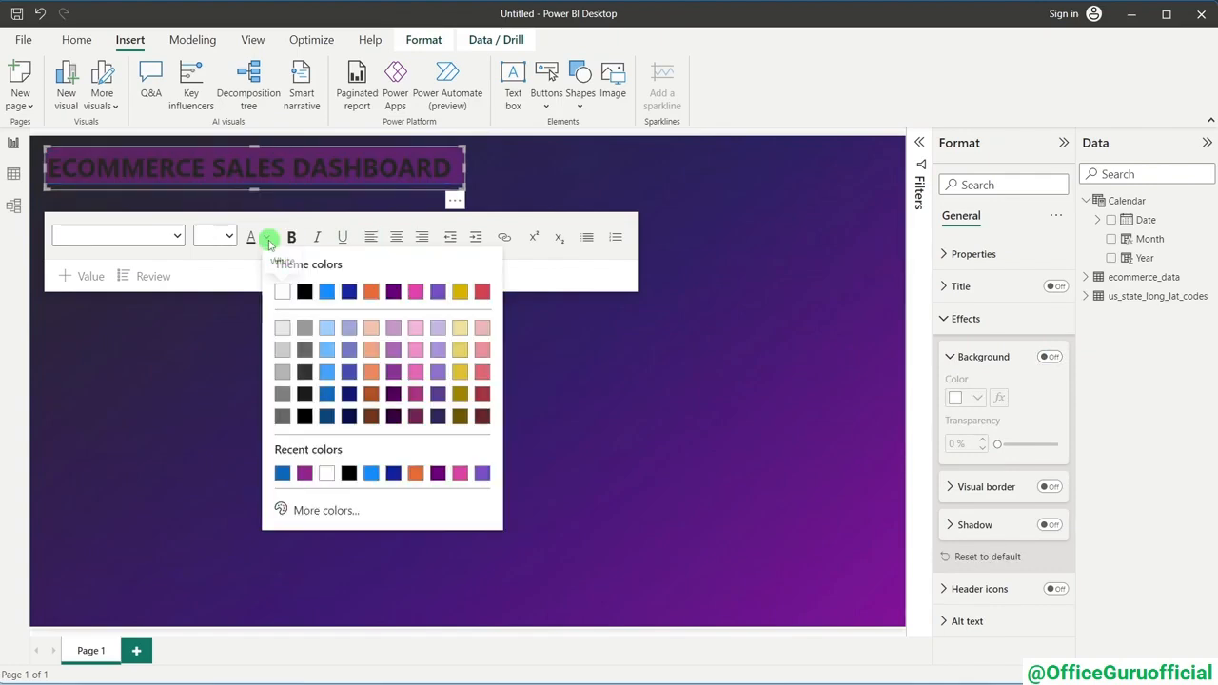
click(283, 292)
click(292, 375)
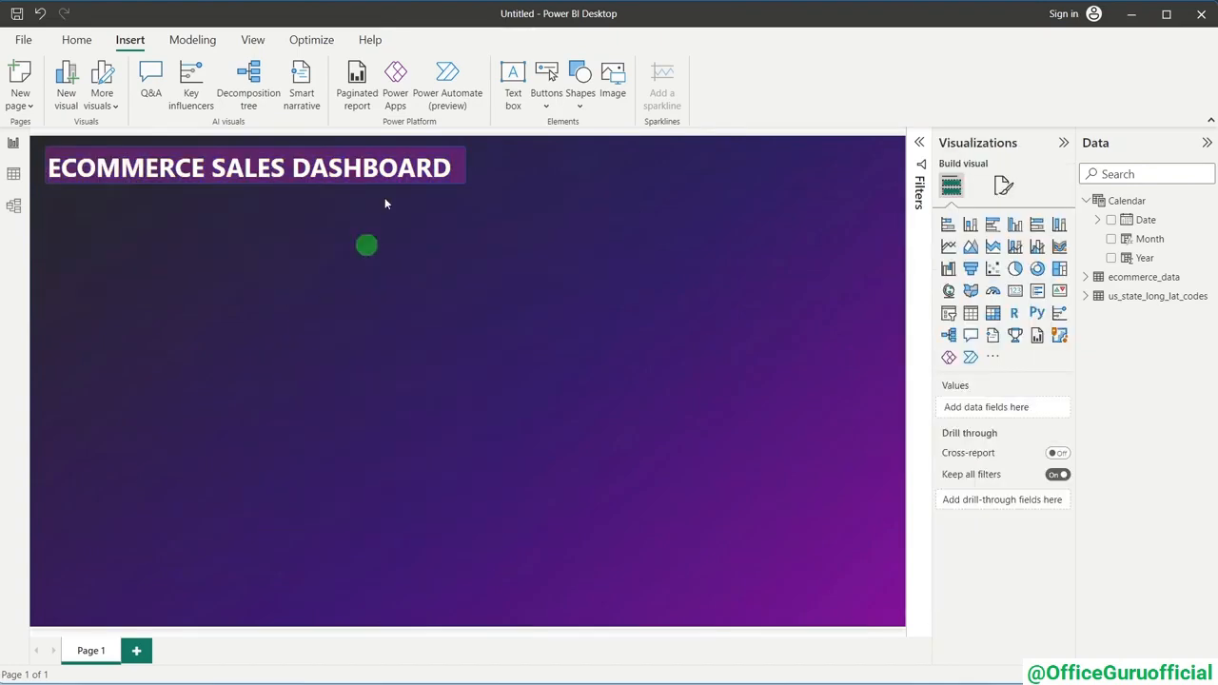
- Nudge the title text box slightly up and to the right so the text sits centred on the purple header rectangle
click(457, 167)
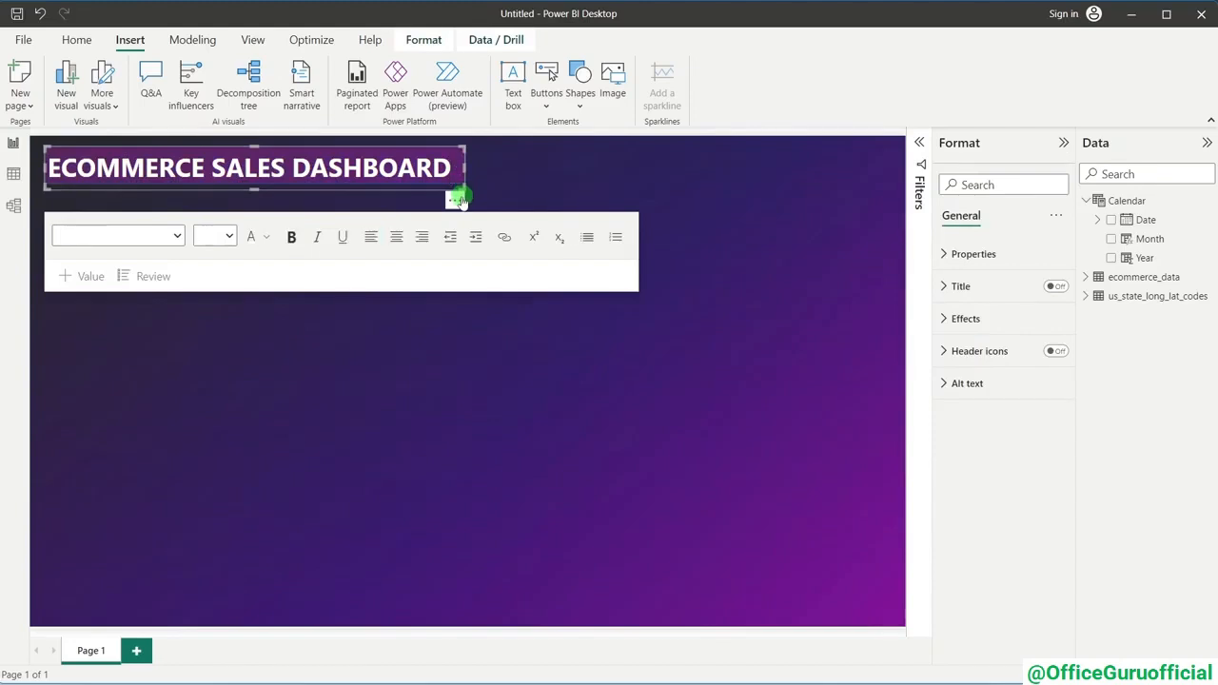
click(455, 200)
key(Escape)
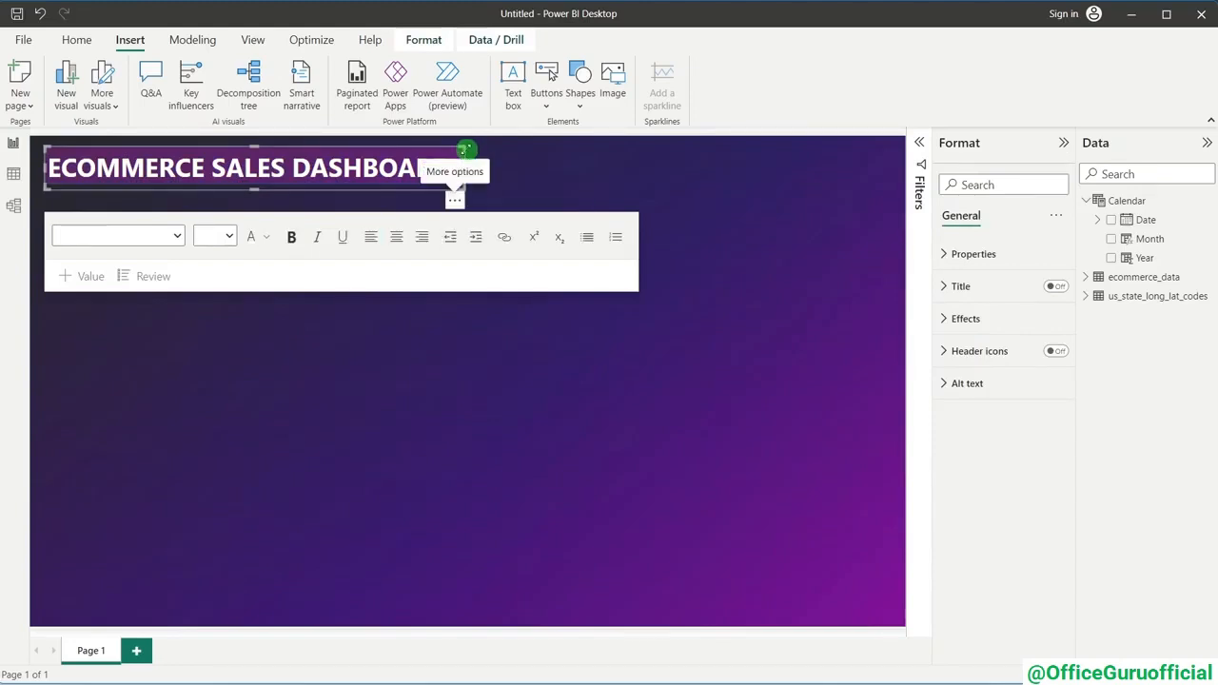
click(474, 413)
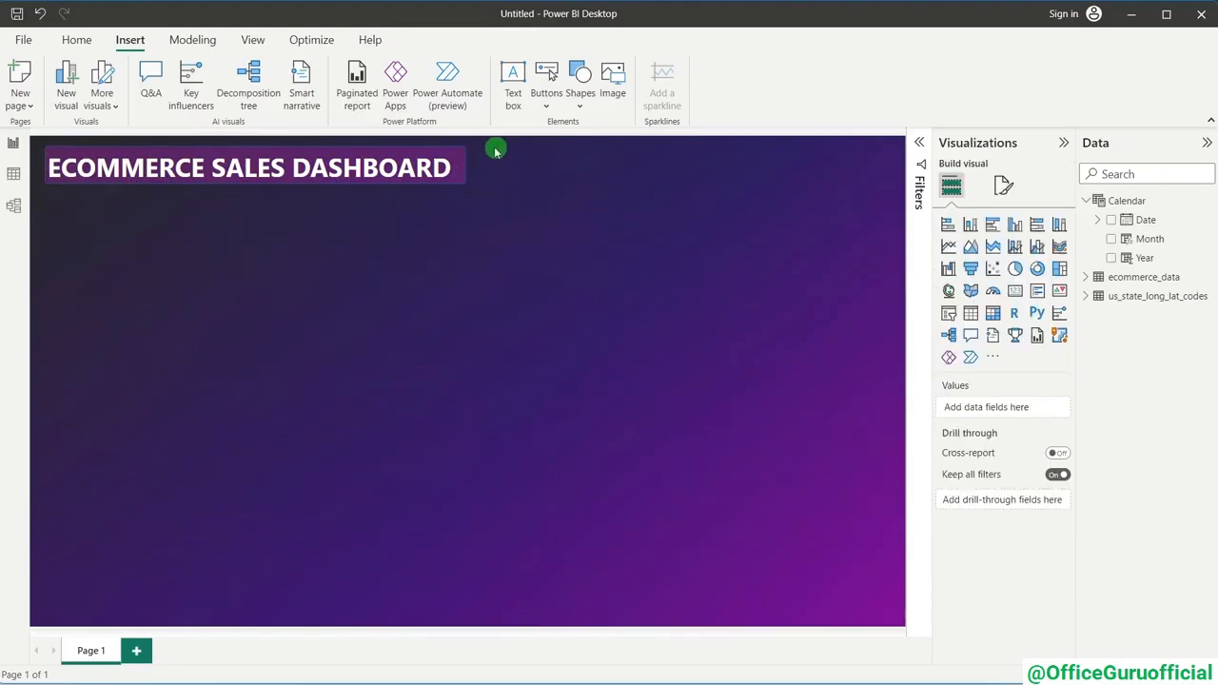
click(467, 150)
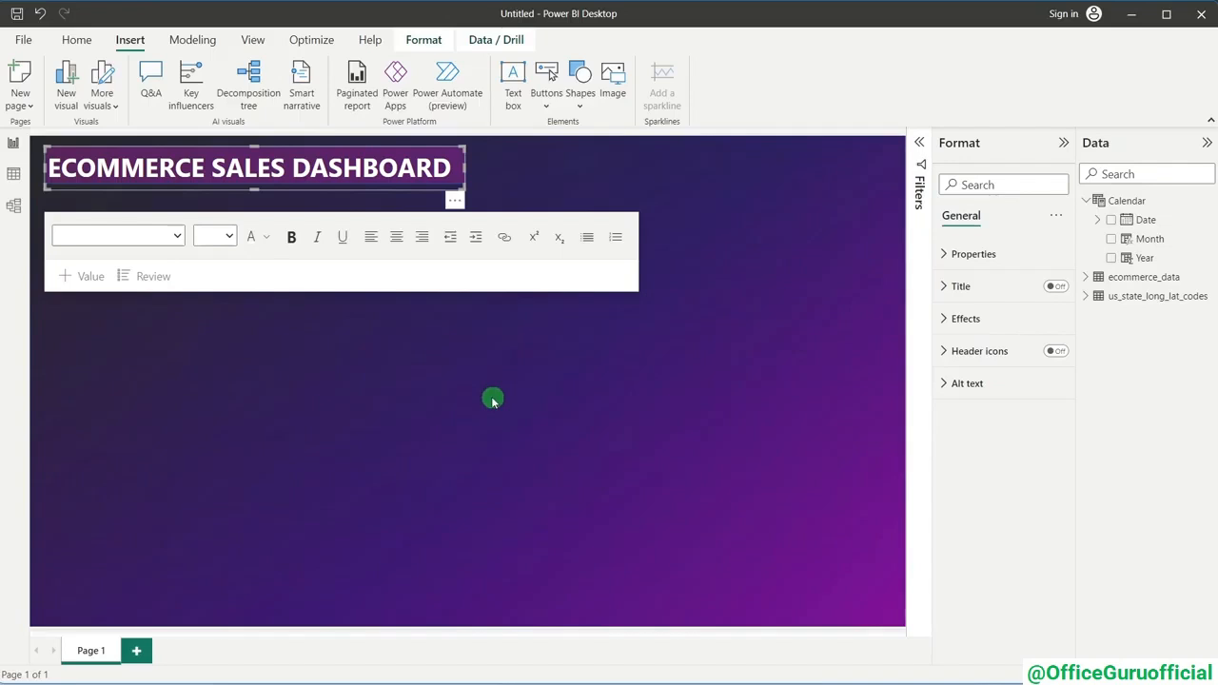
key(Up)
key(Up)
key(Up)
key(Up)
key(Up)
key(Up)
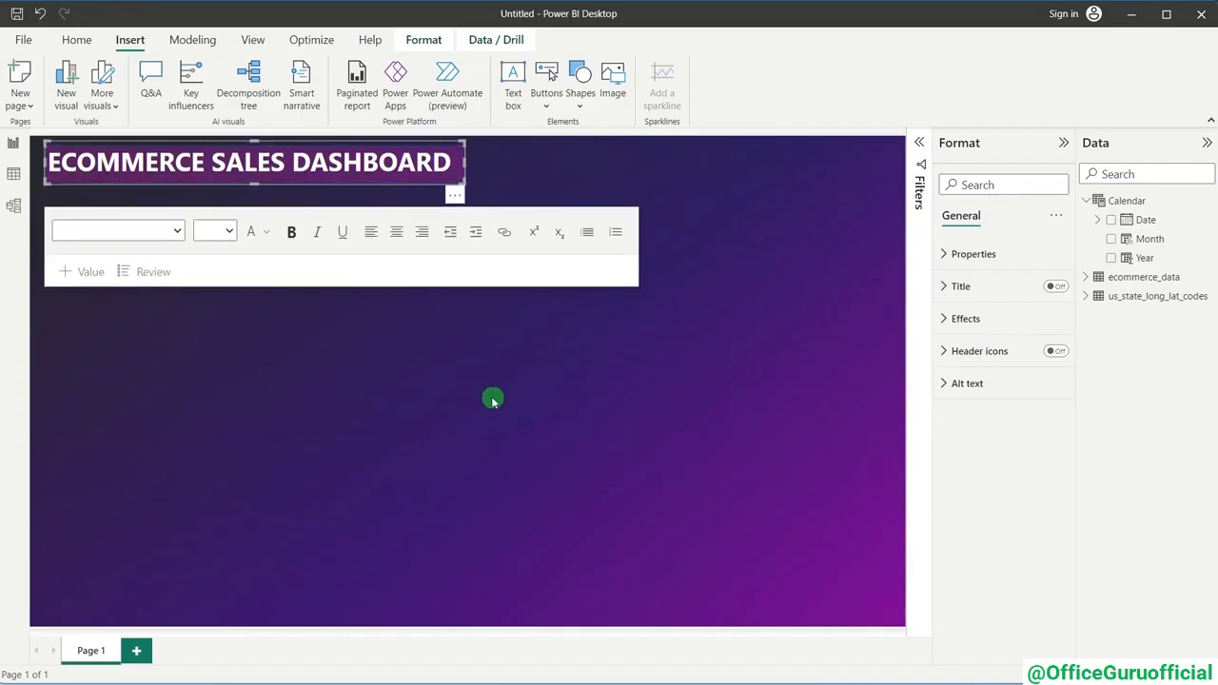
key(Right)
key(Right)
key(Right)
key(Right)
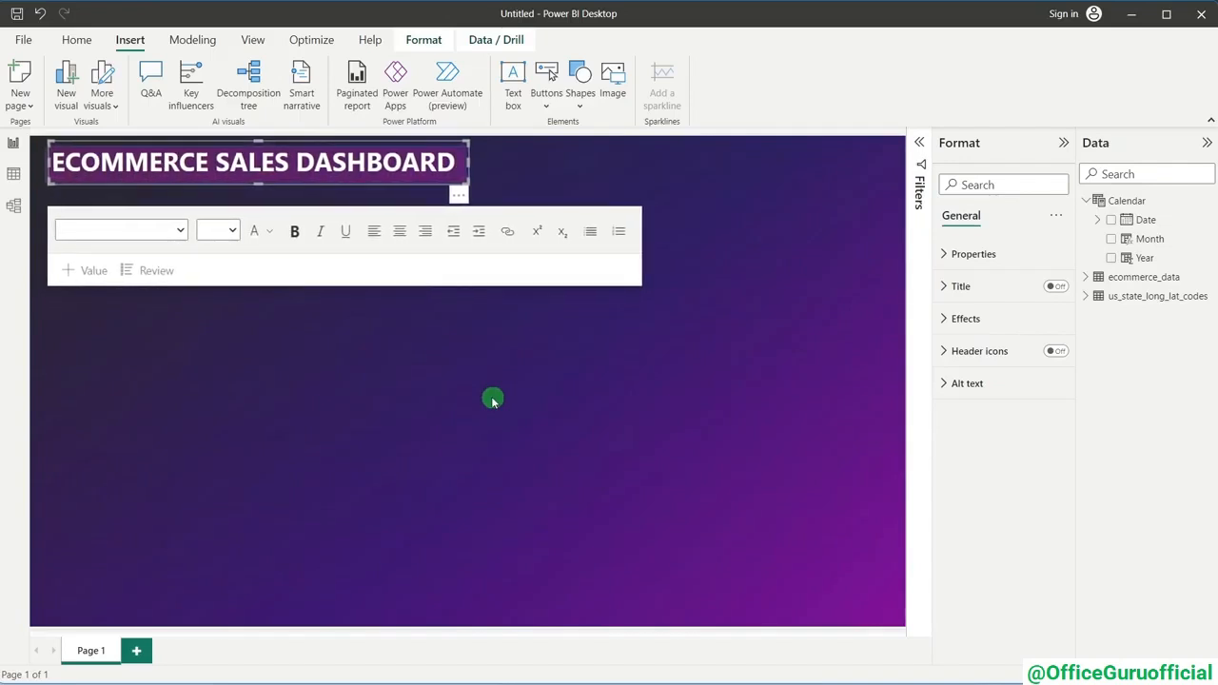
key(Right)
key(Right)
click(492, 400)
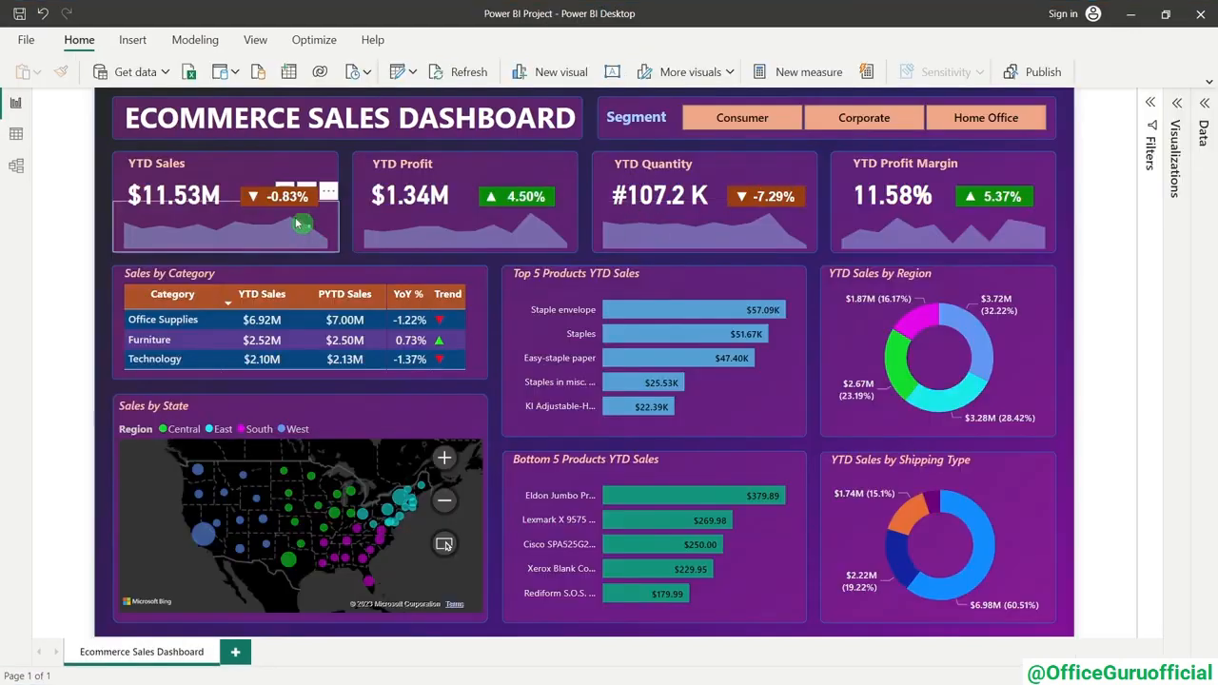
- Check the YTD Sales card on the finished dashboard, and duplicate the header rectangle, placing the copy just below the original
click(332, 164)
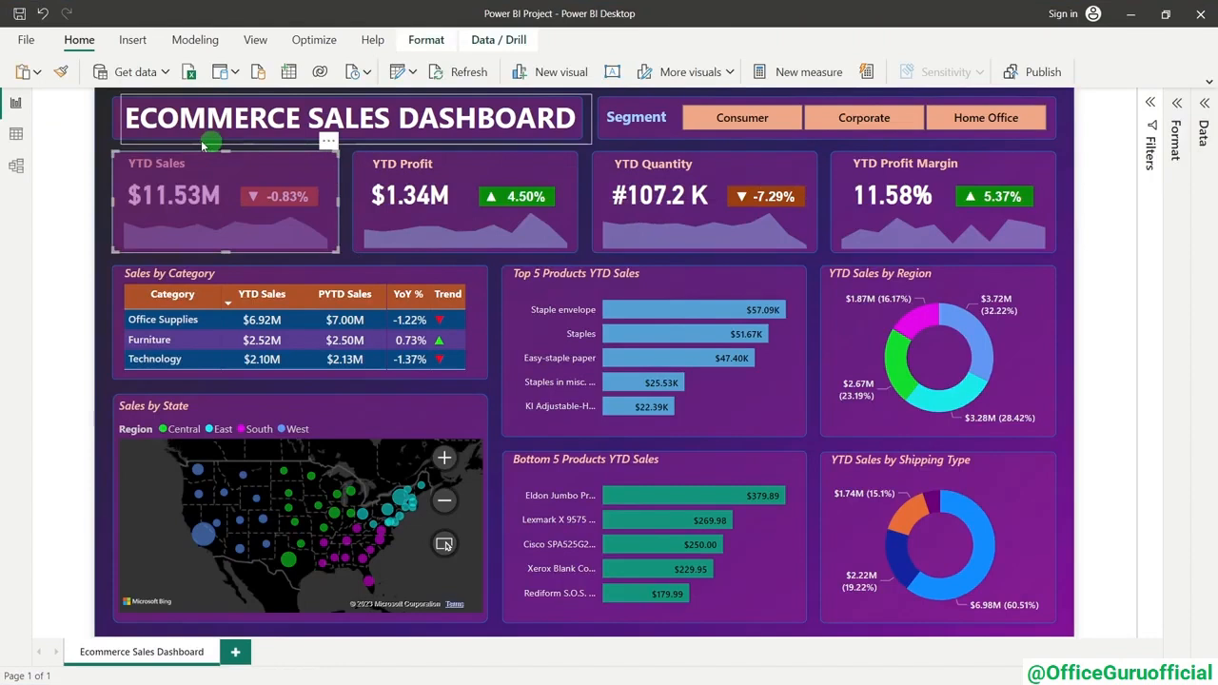
click(104, 157)
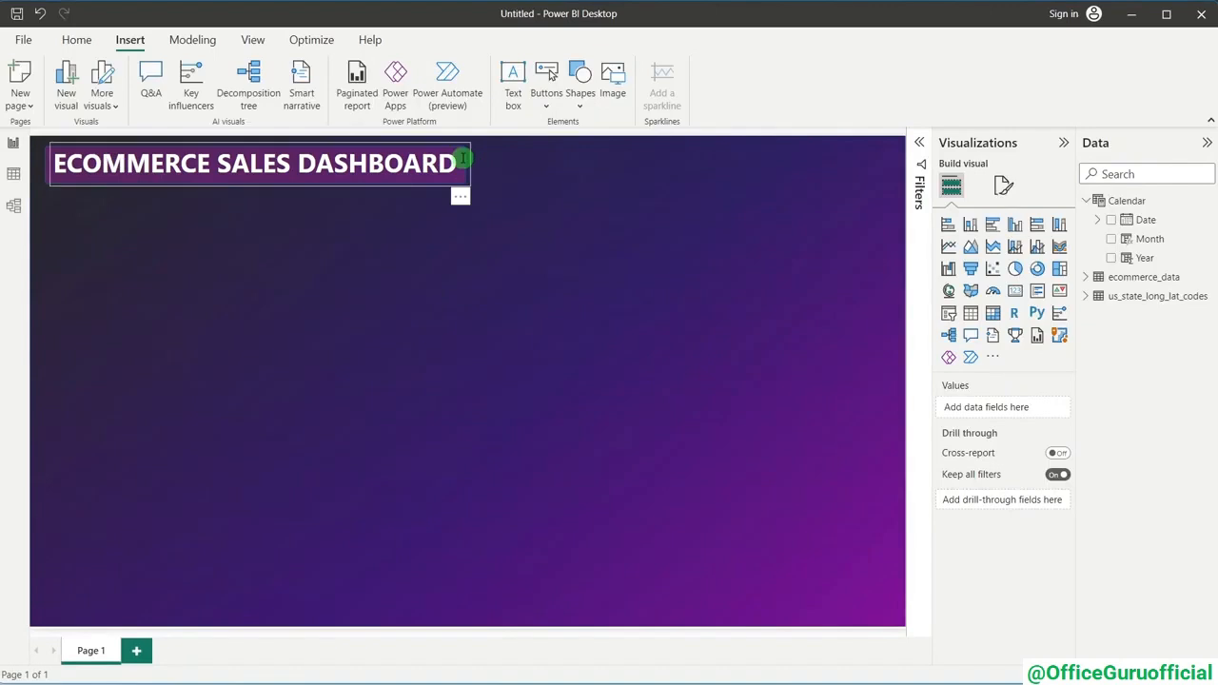
click(44, 164)
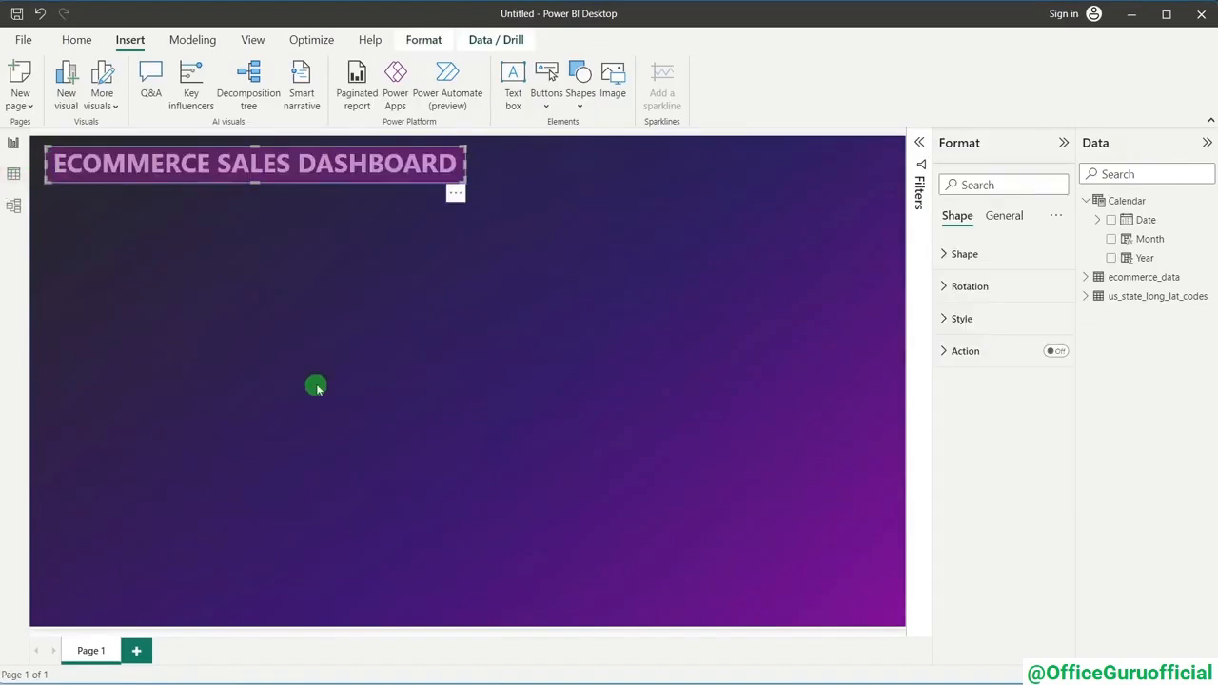
key(ctrl+c)
key(ctrl+v)
drag(182, 180, 176, 223)
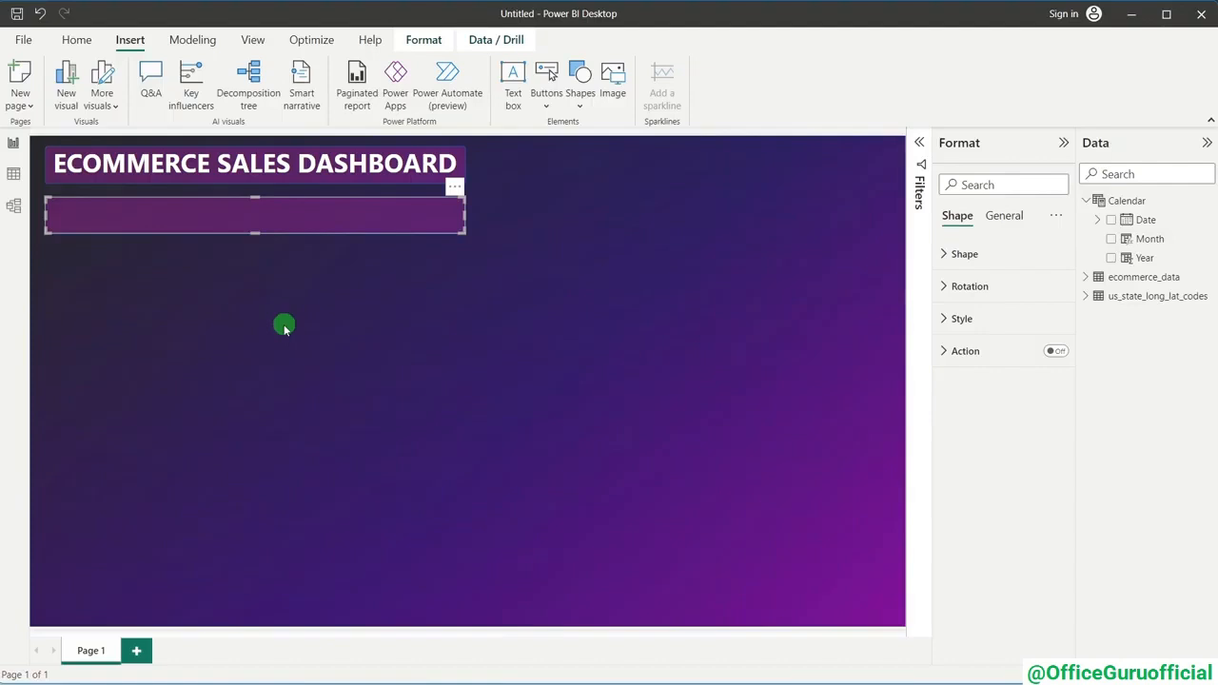
- Resize the copied rectangle to a width of 295 and a height of 133
click(1016, 220)
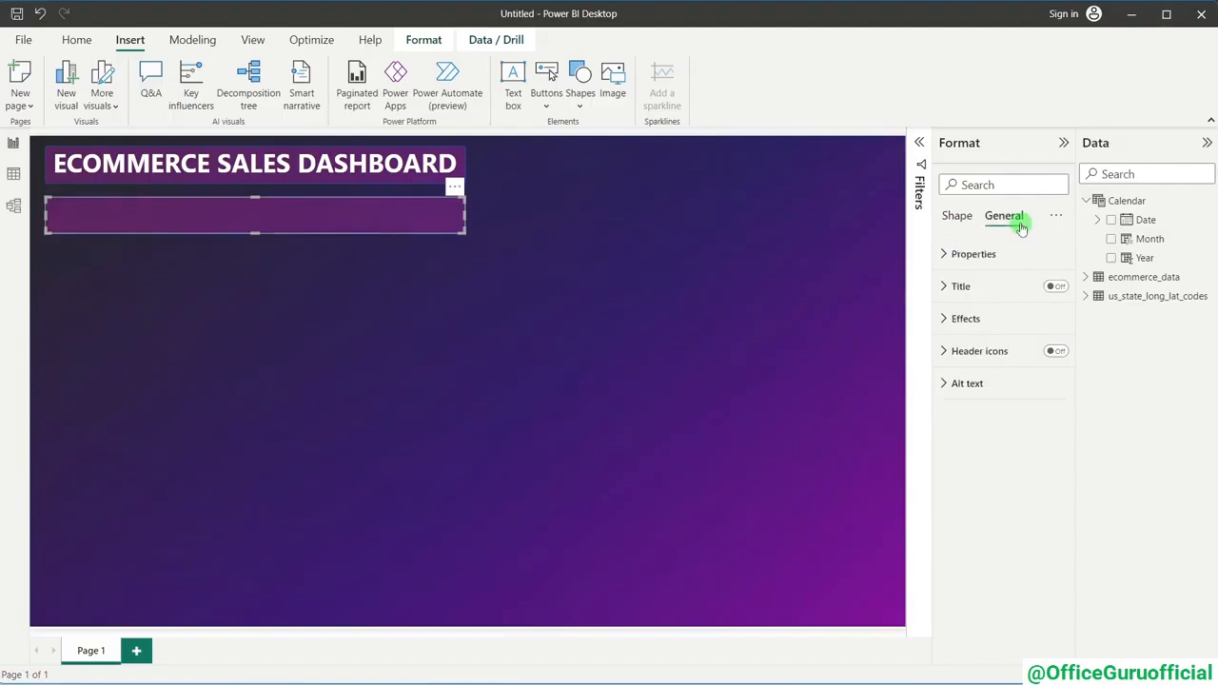
click(986, 254)
click(958, 215)
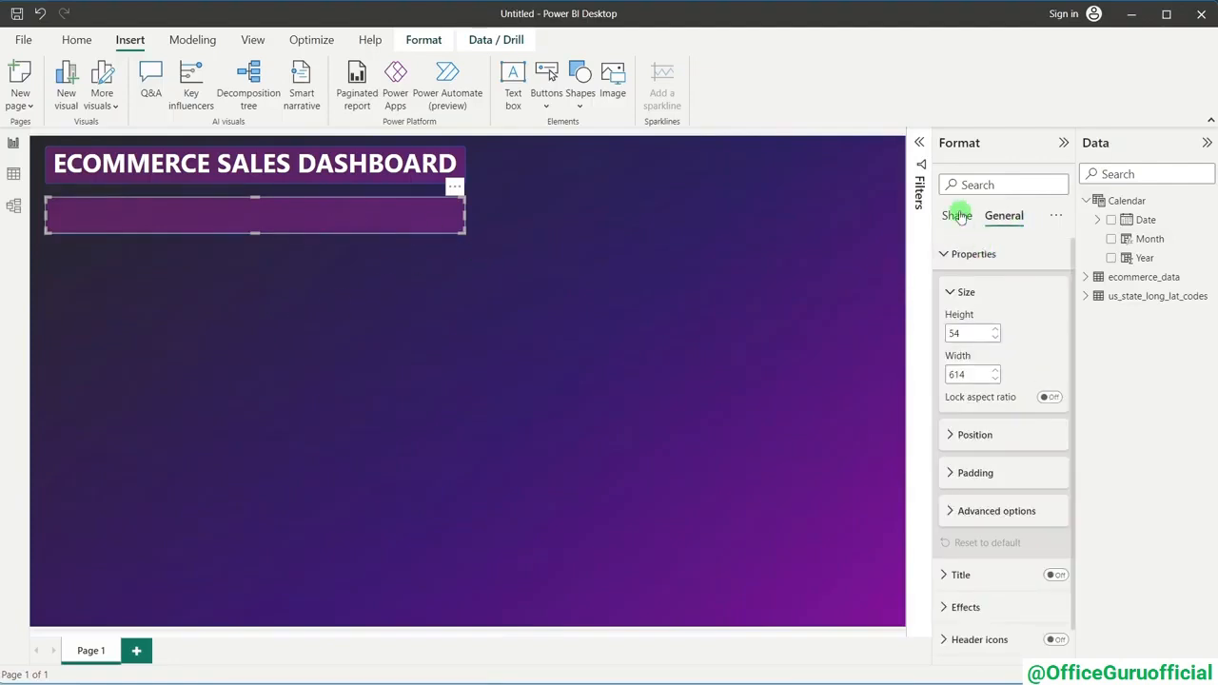
click(995, 216)
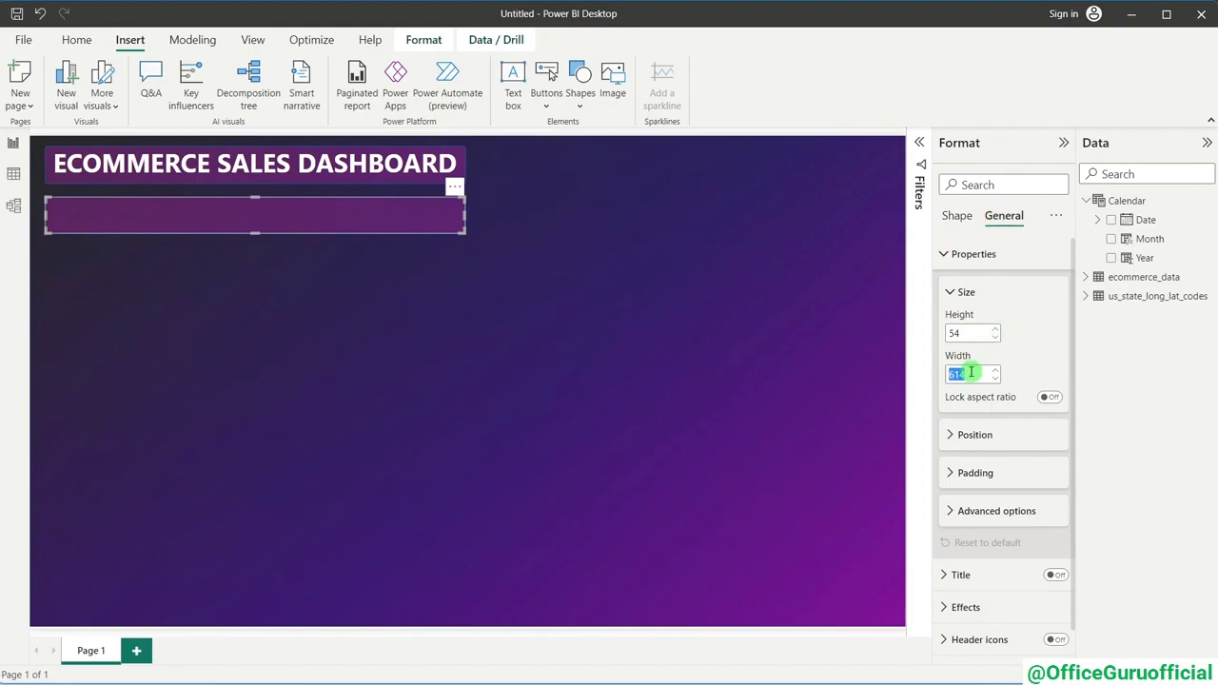
text(295)
key(Return)
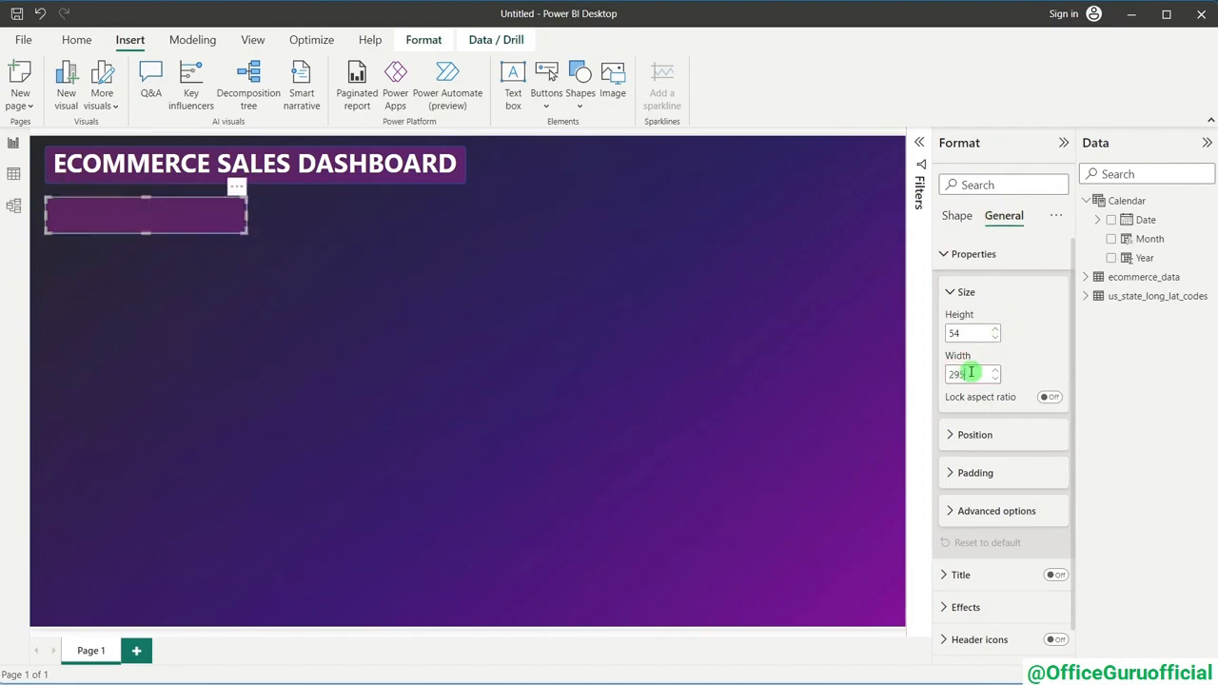
double_click(955, 333)
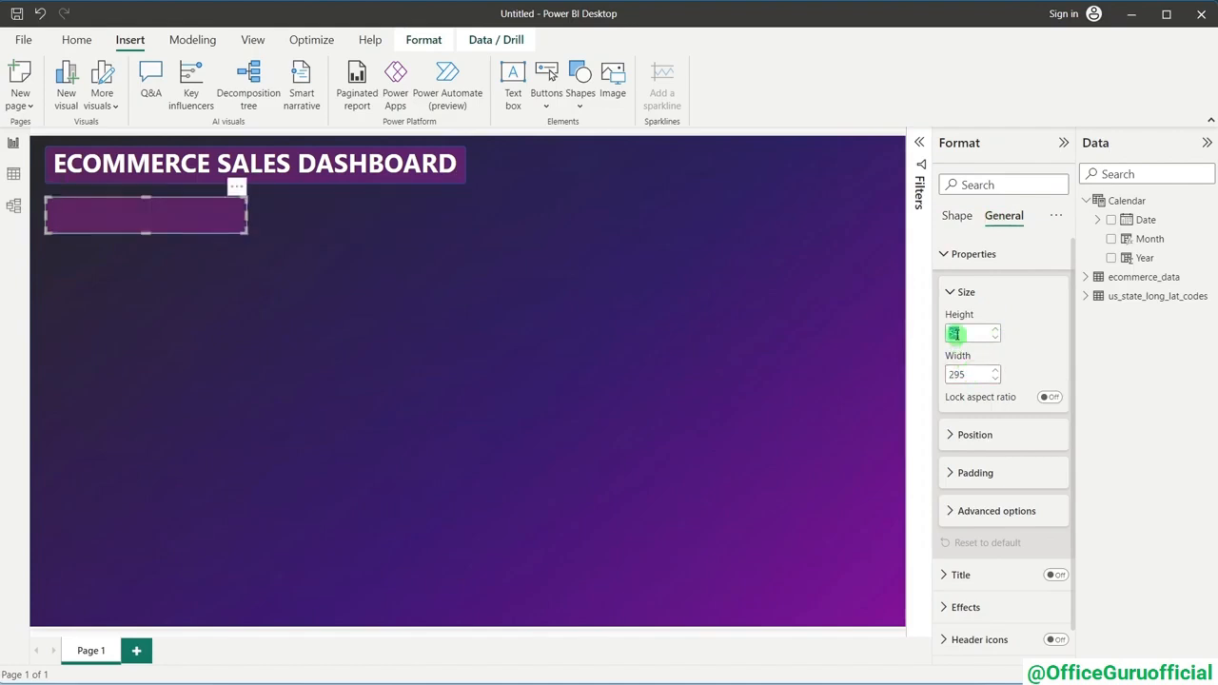
text(130)
key(Return)
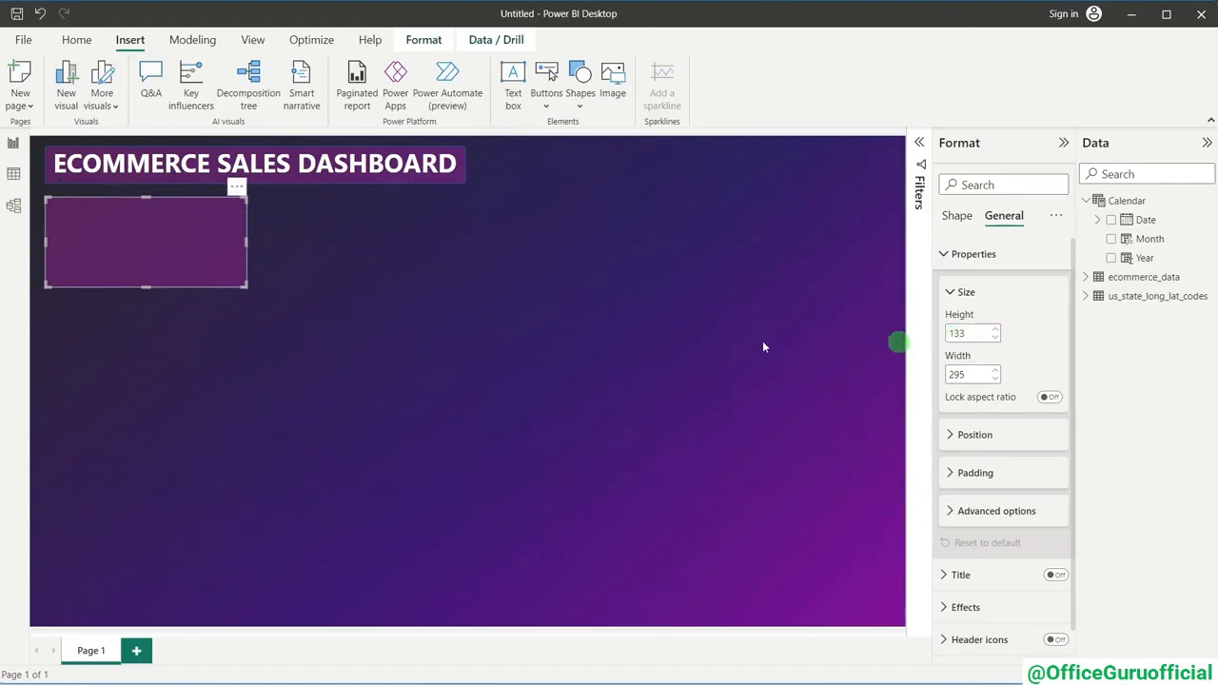
click(328, 324)
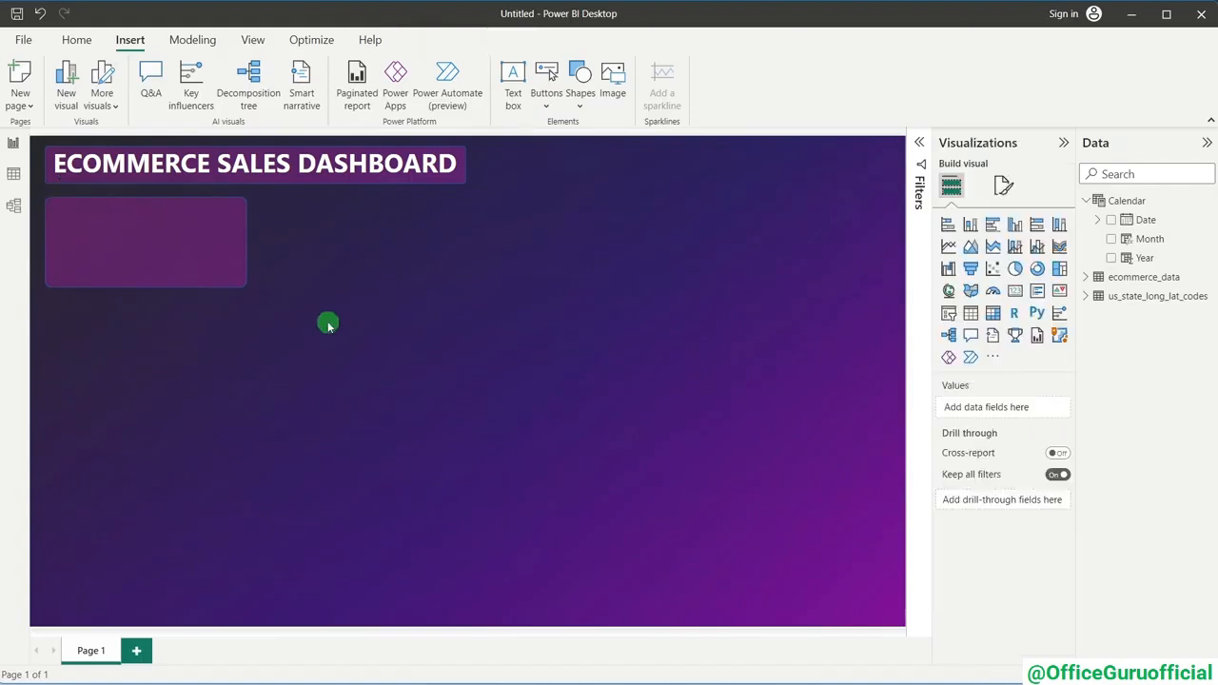
- Reduce the rounded corners of the copied rectangle to 4%
click(200, 264)
click(979, 254)
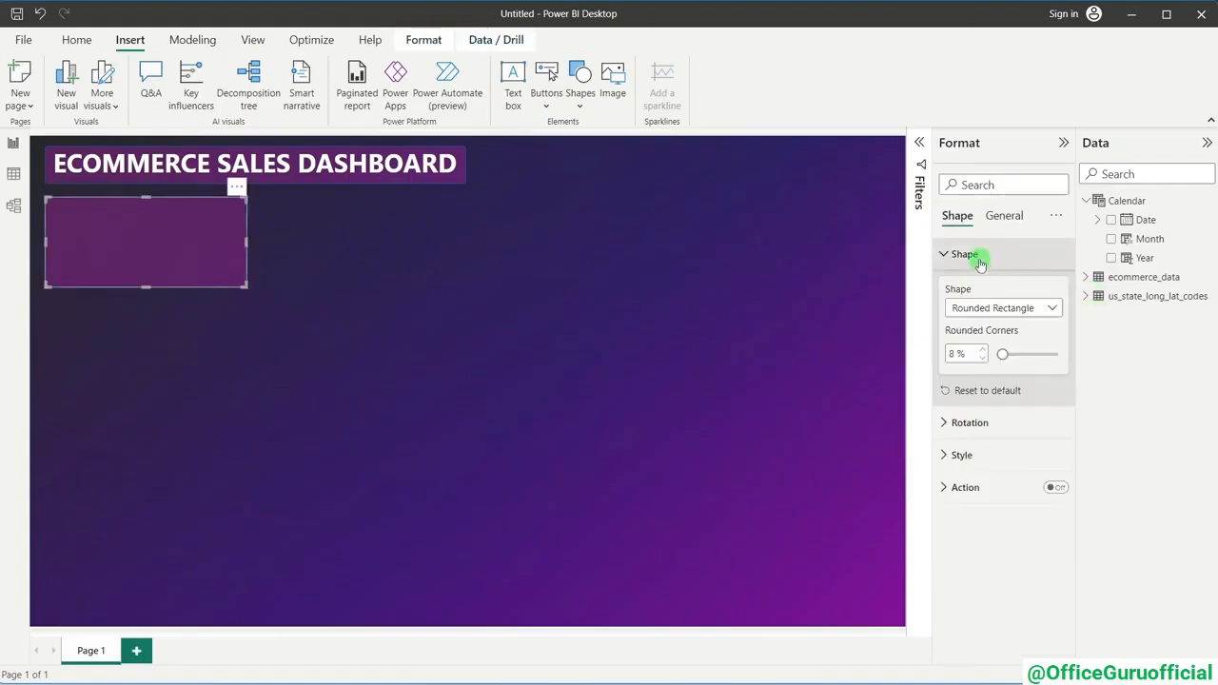
click(985, 358)
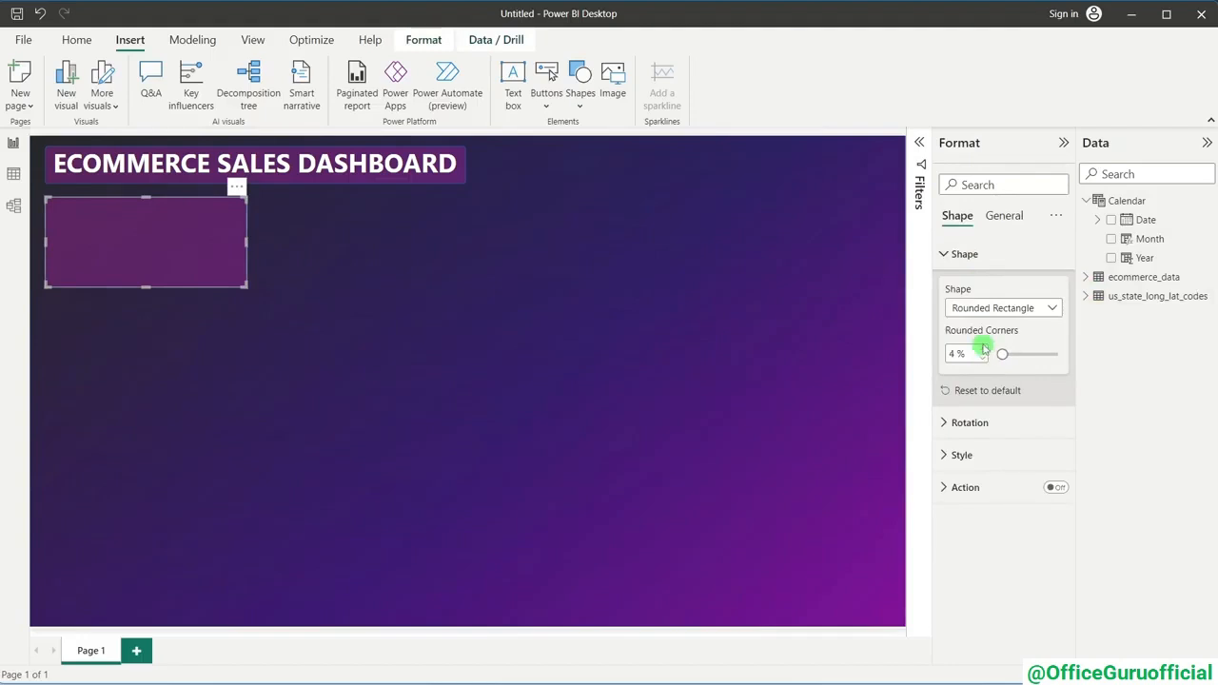
click(470, 268)
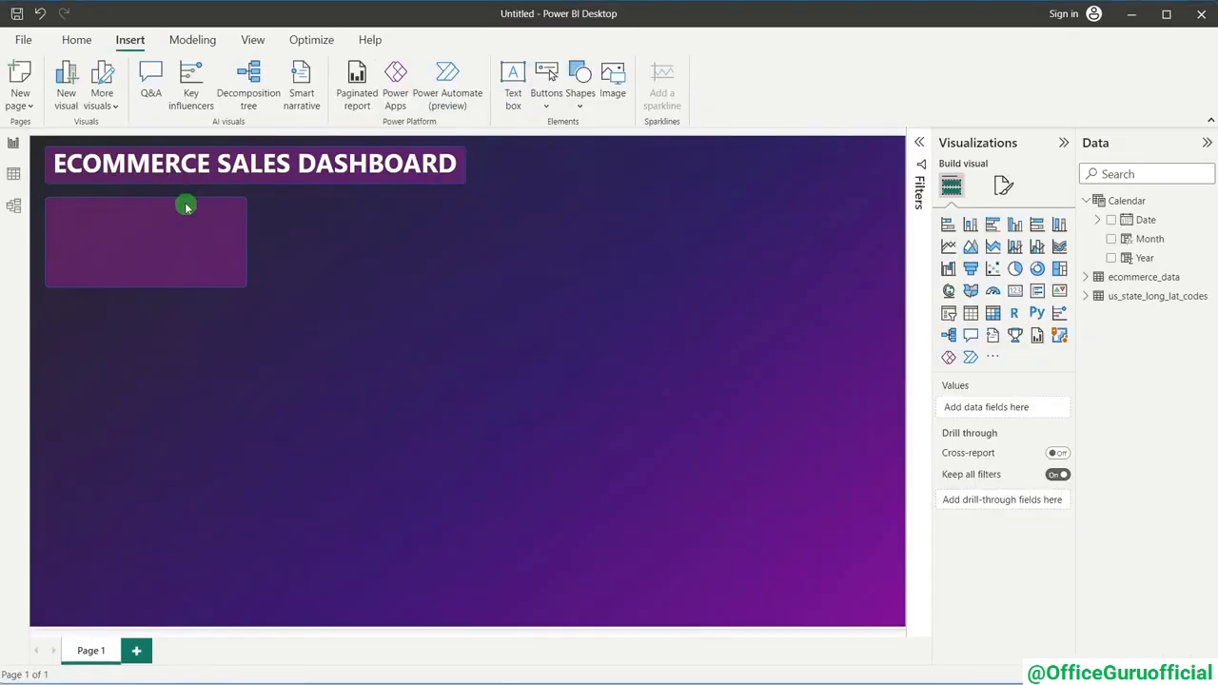
- Add an empty Card visual and move it onto the free area below and to the right of the small rectangle
click(1016, 293)
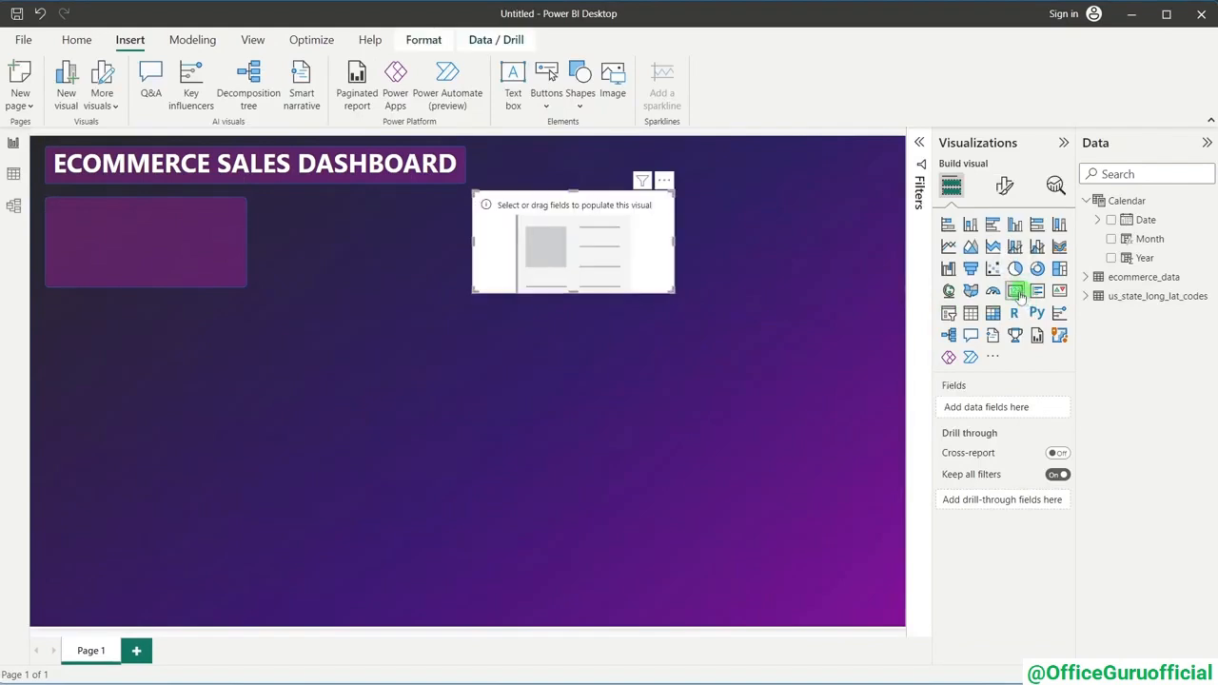
drag(586, 233, 356, 376)
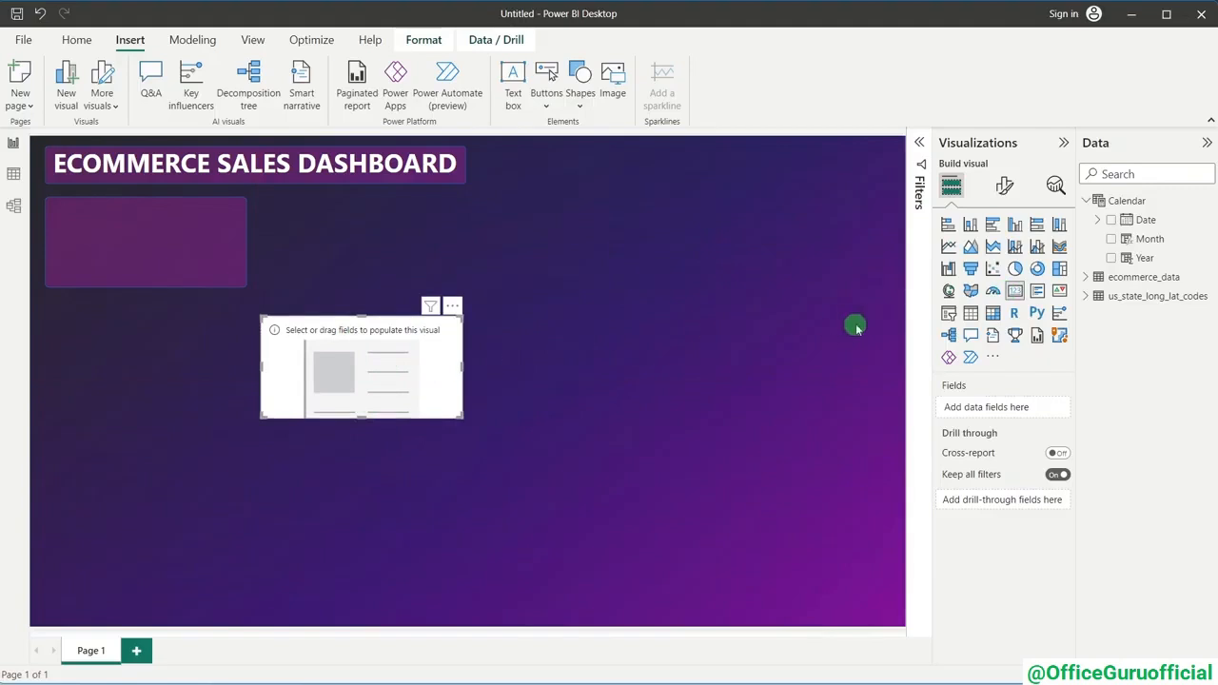
- Create a new measure in the ecommerce_data table
click(1088, 296)
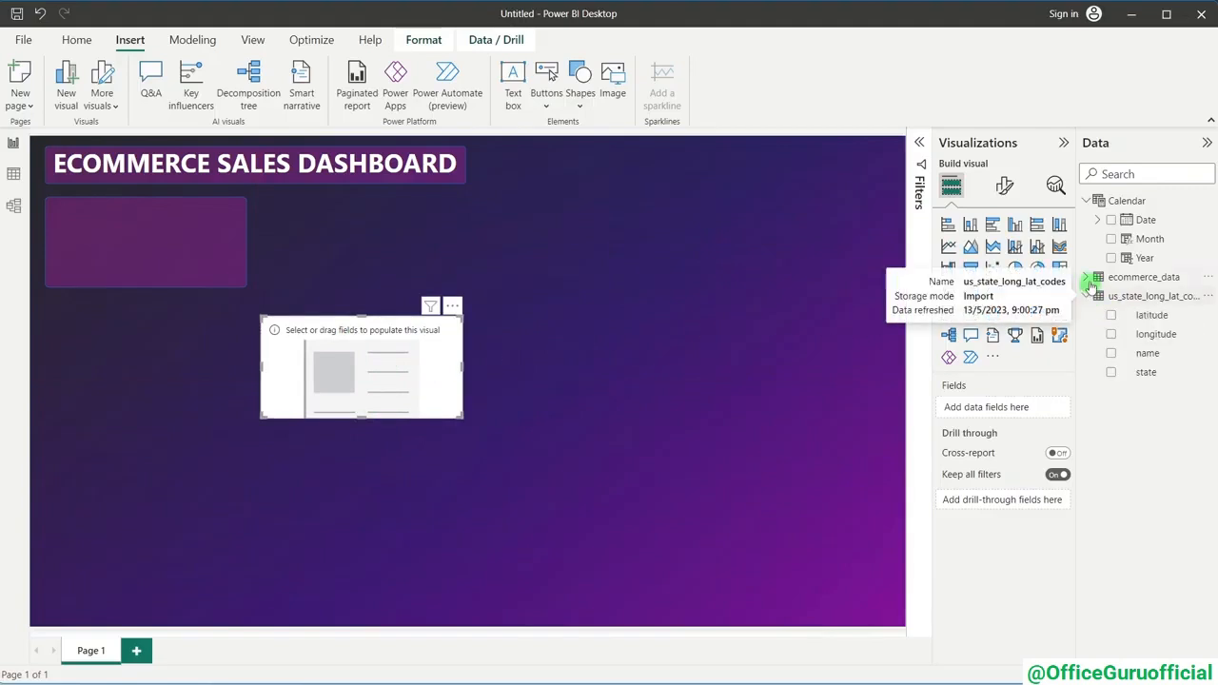
click(1089, 277)
scroll(1123, 350, down, 2)
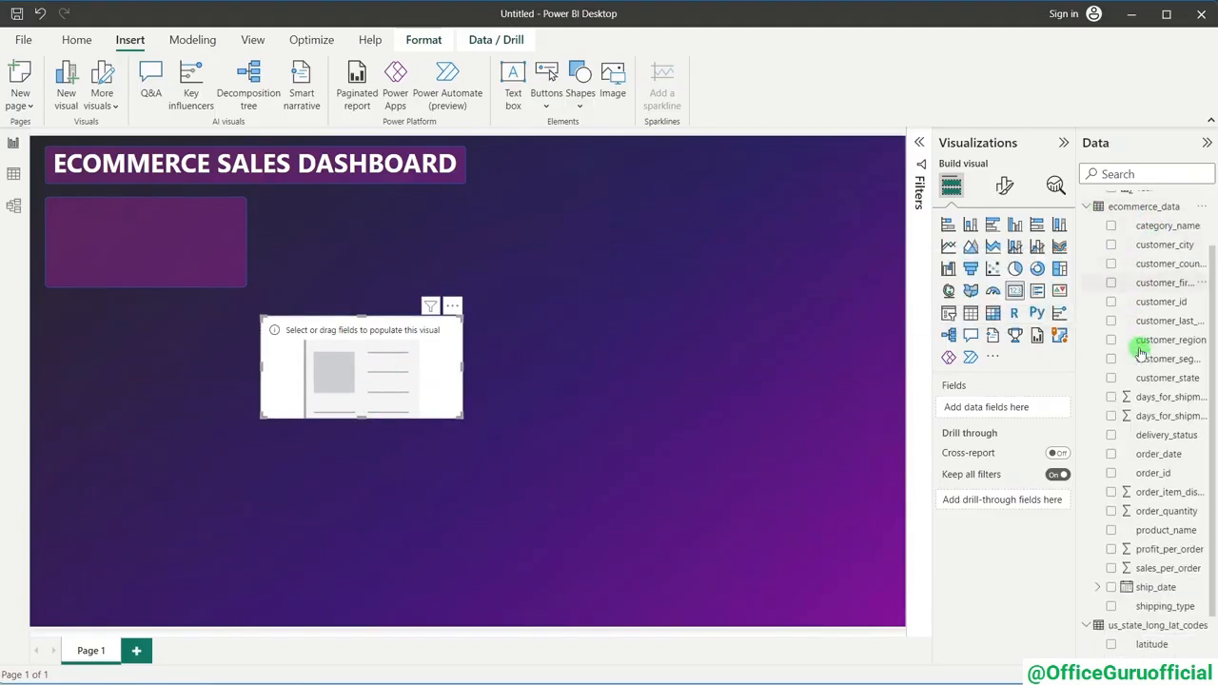
scroll(1147, 360, up, 2)
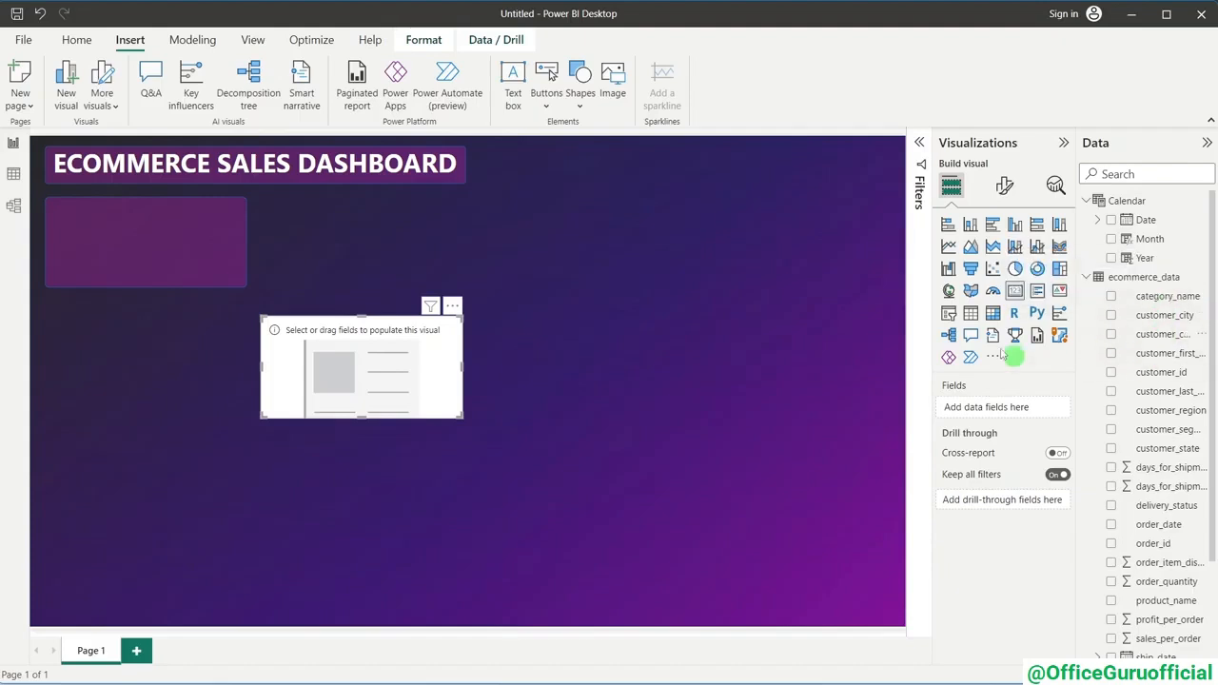
right_click(1133, 277)
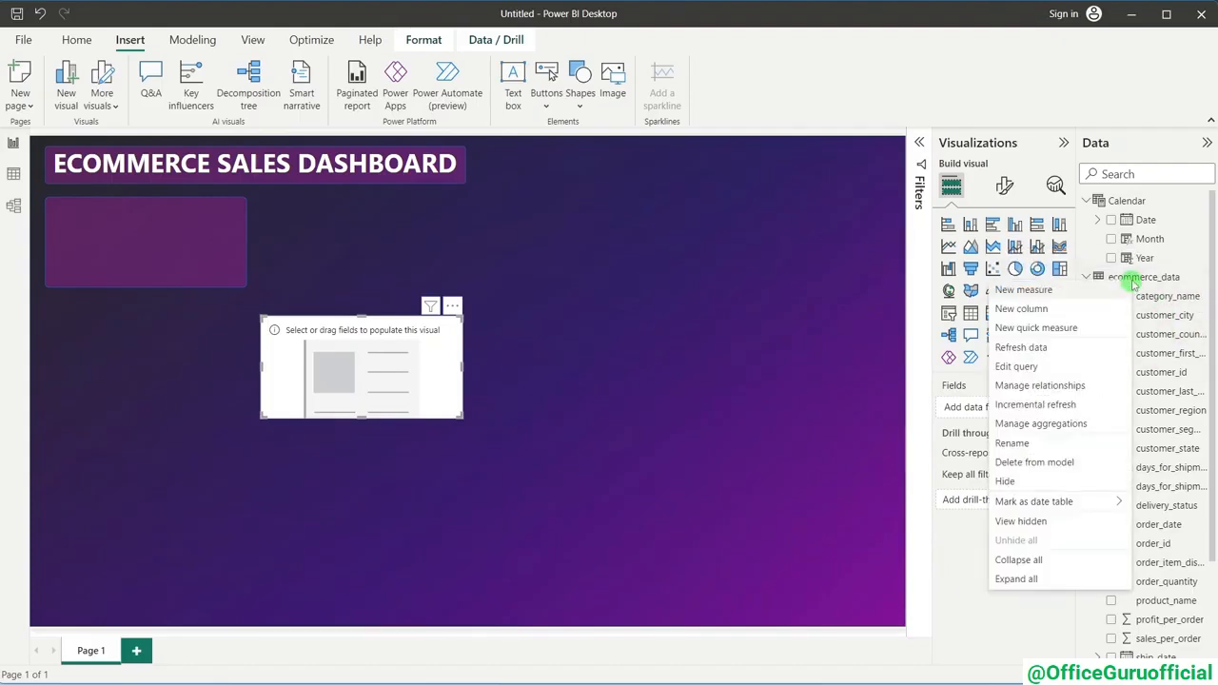
right_click(1167, 333)
right_click(1189, 338)
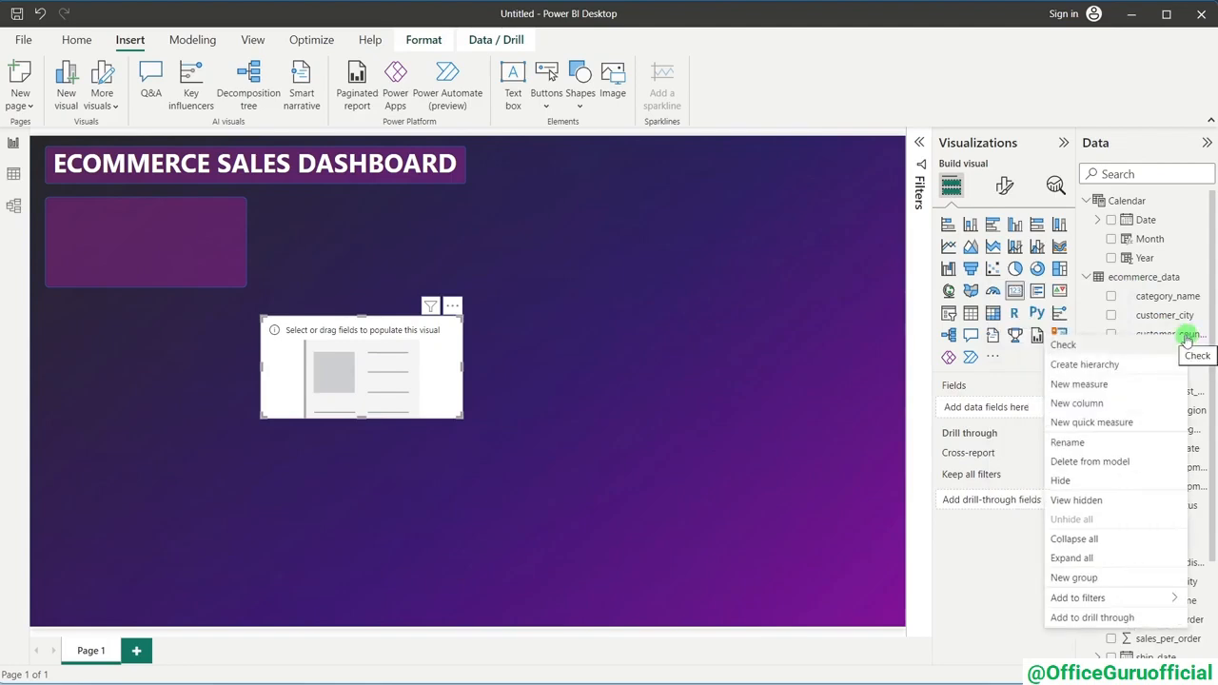
click(1089, 386)
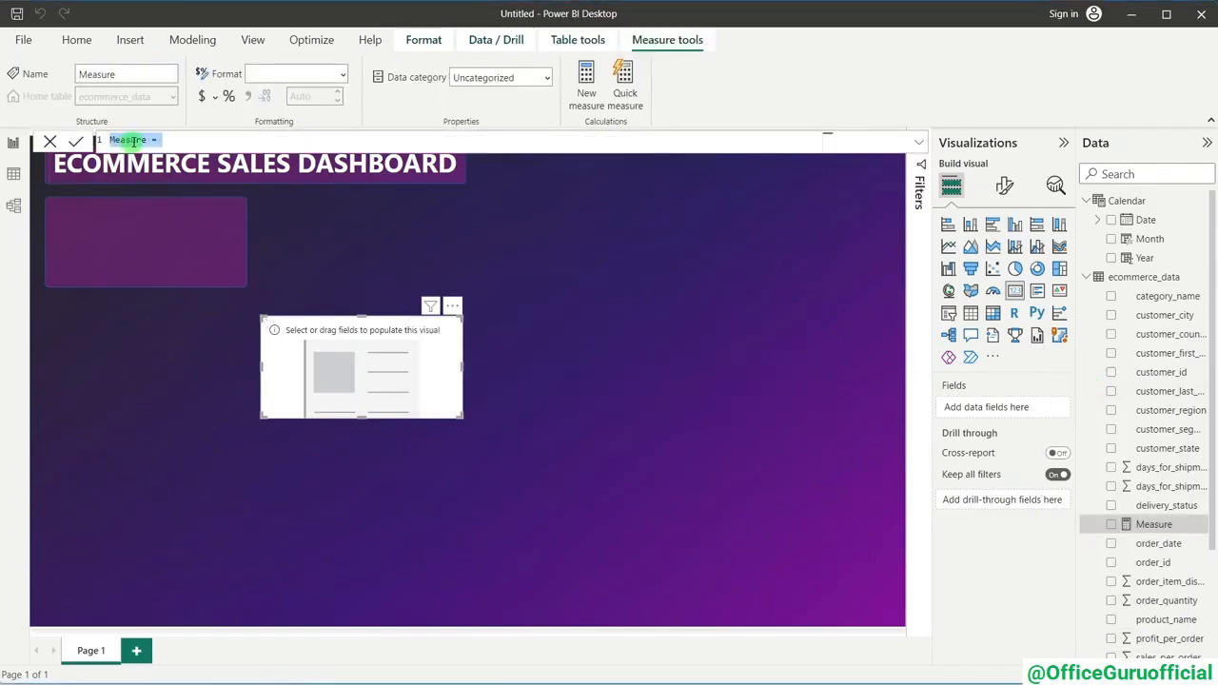
- Name the new measure YTD Sales in its formula, replacing the default name
click(133, 140)
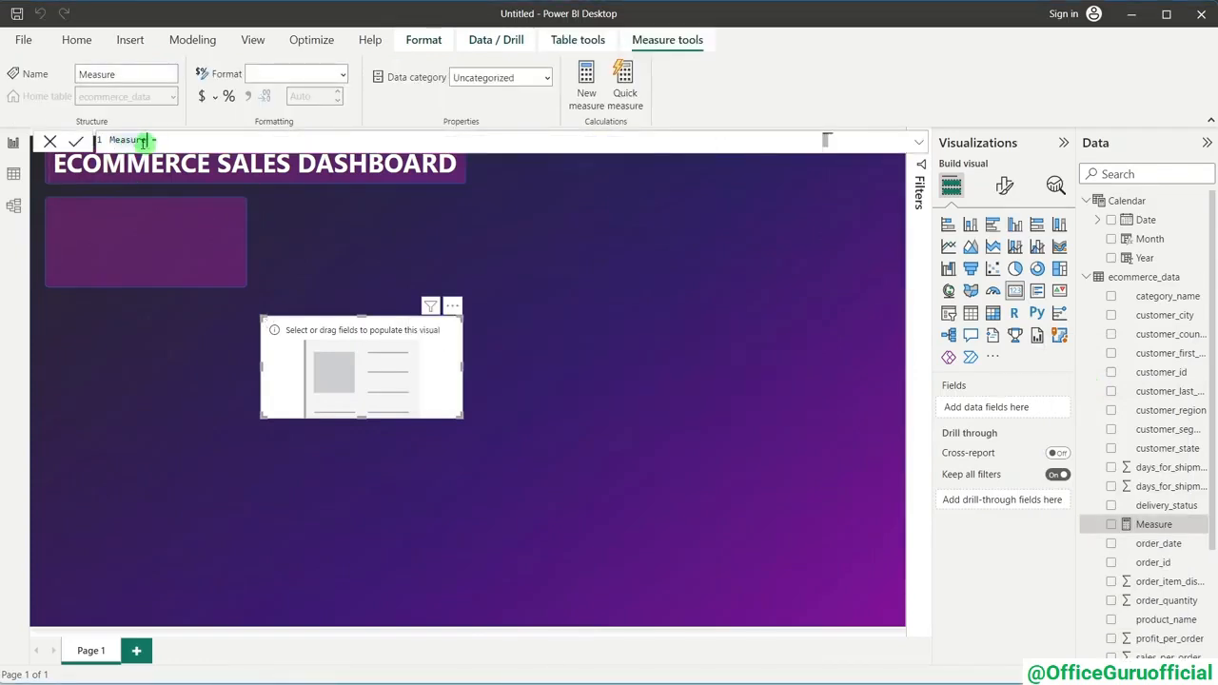
drag(146, 141, 107, 141)
text(YTD SA)
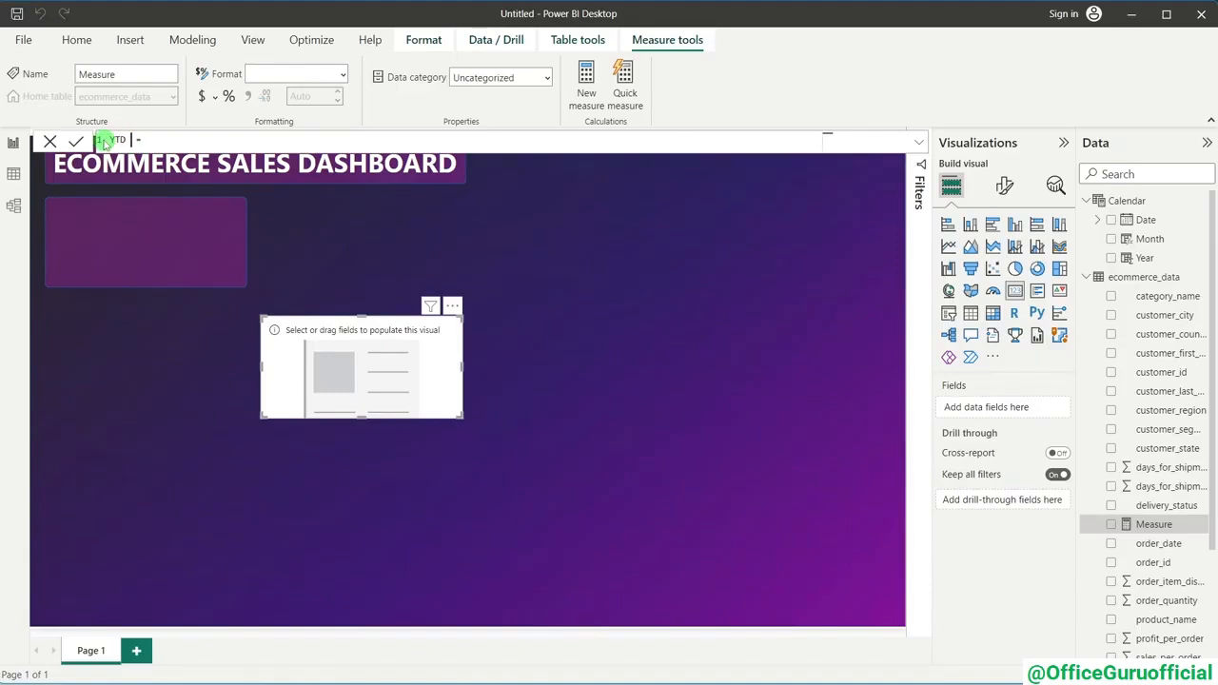
text(l)
text(les)
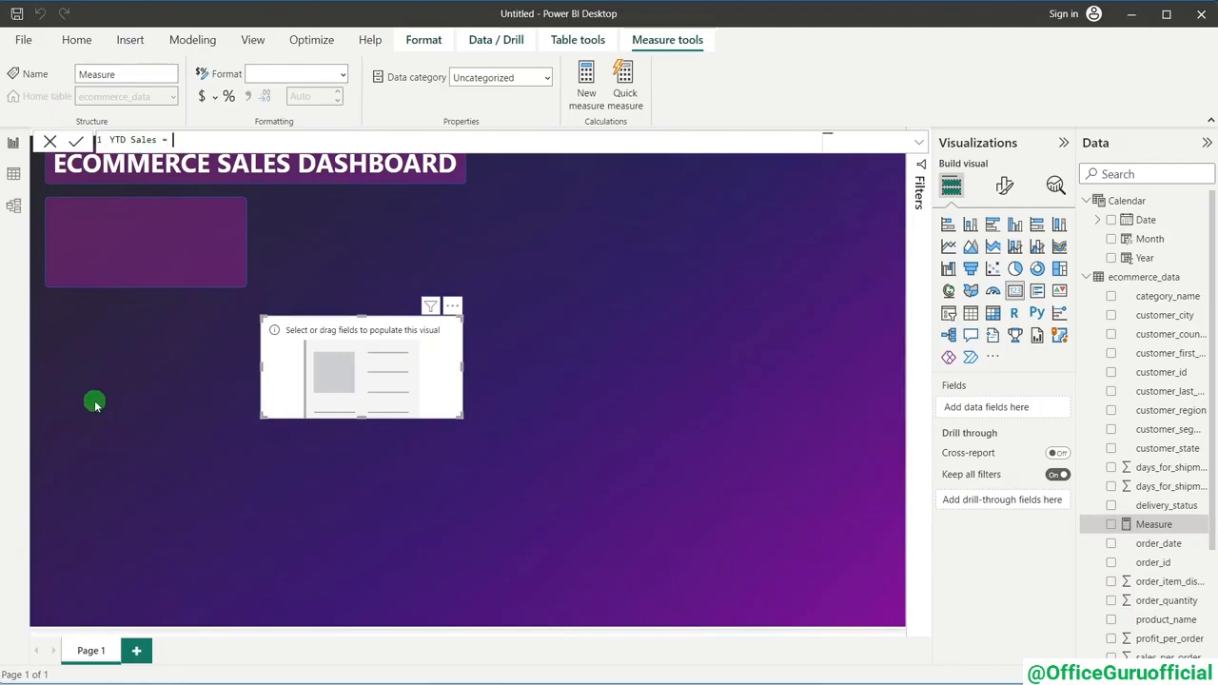
- Begin the YTD Sales formula with TOTALYTD, using SUM(ecommerce_data[sales_per_order]) as its expression
text(totakl)
key(BackSpace)
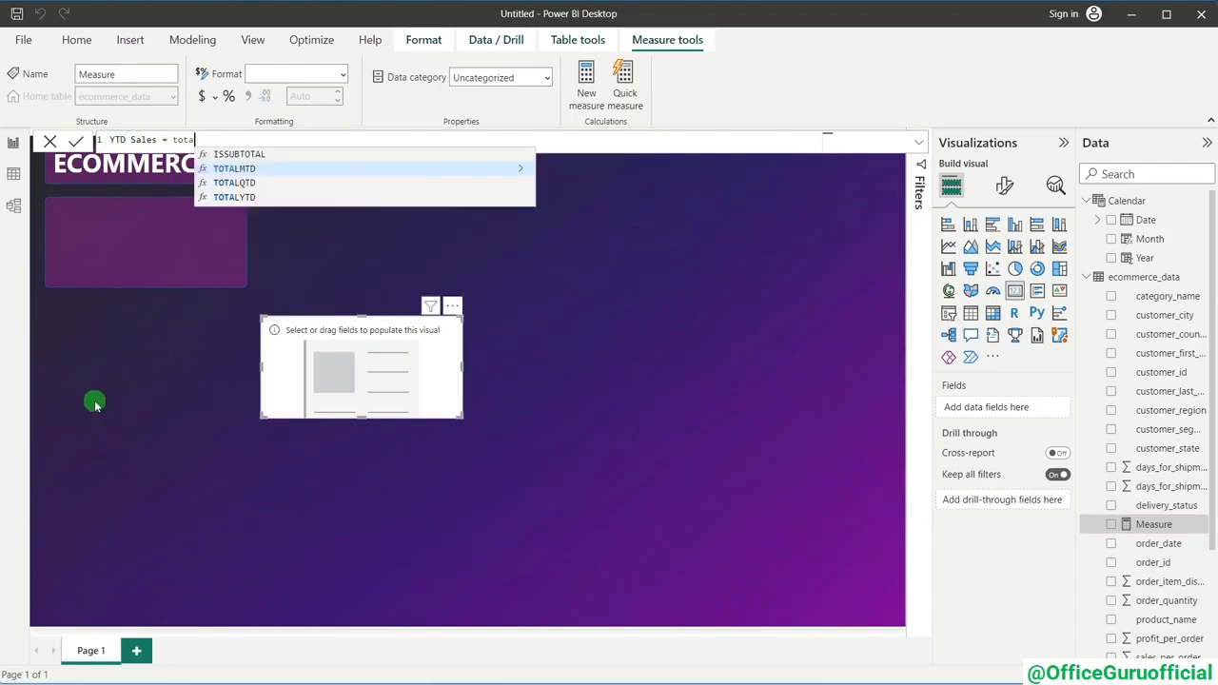
click(267, 197)
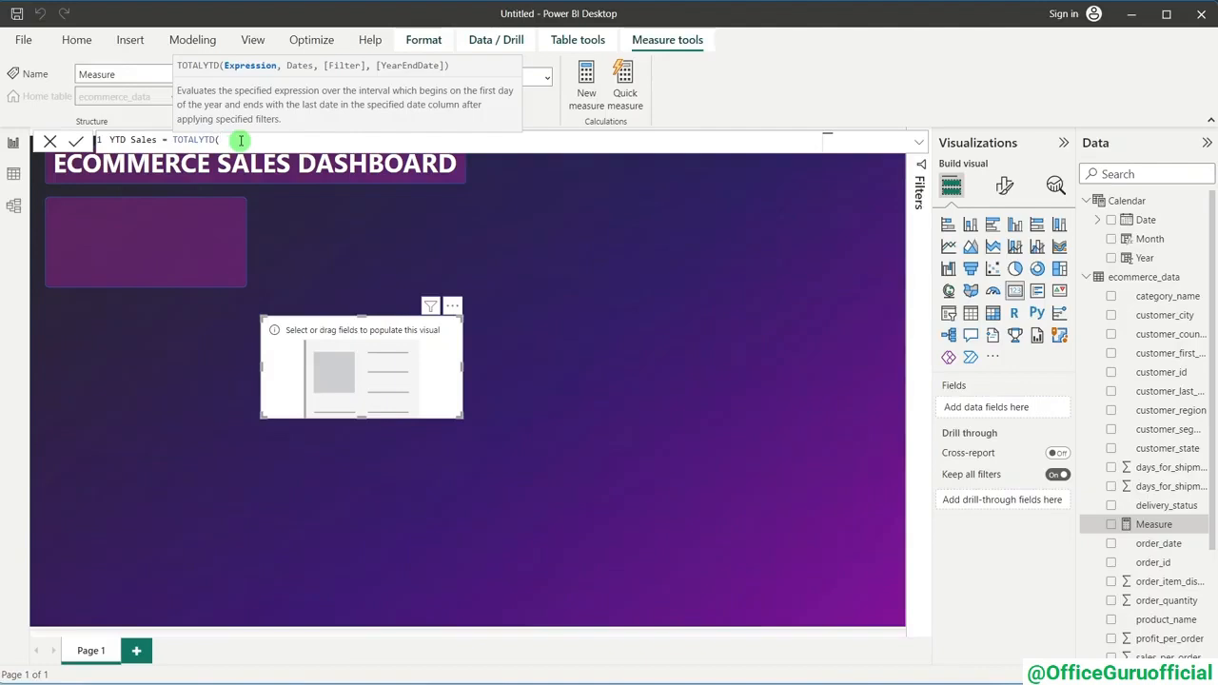
text(SUM()
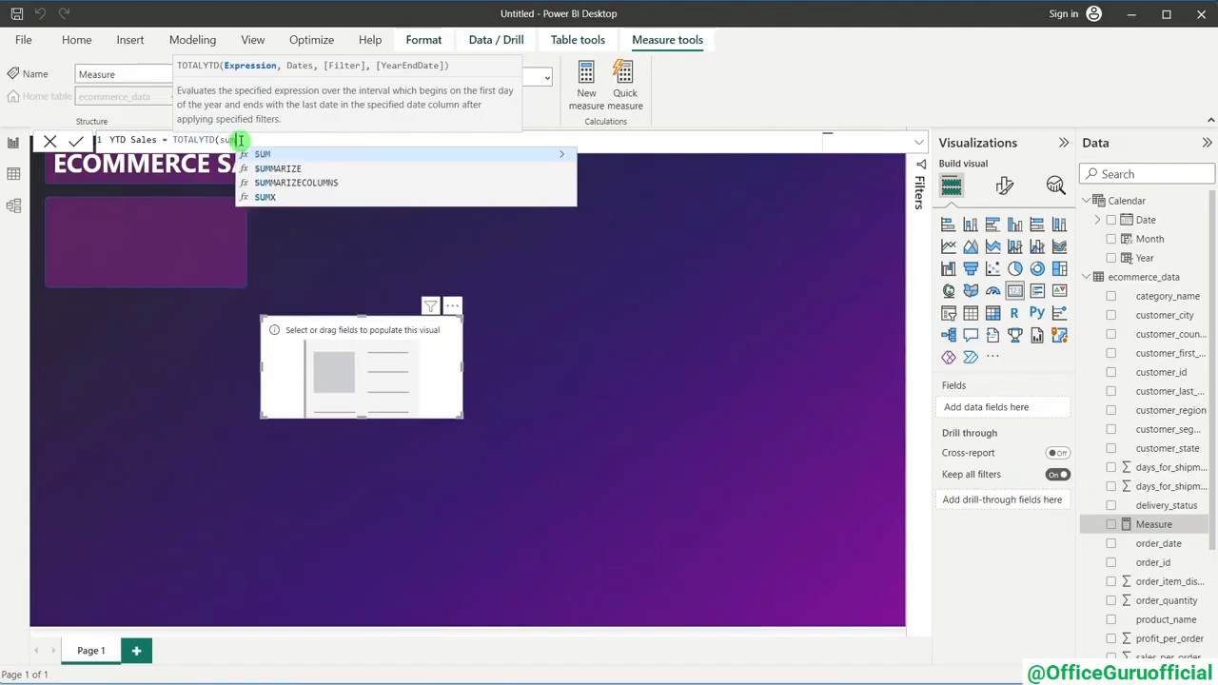
text(sal)
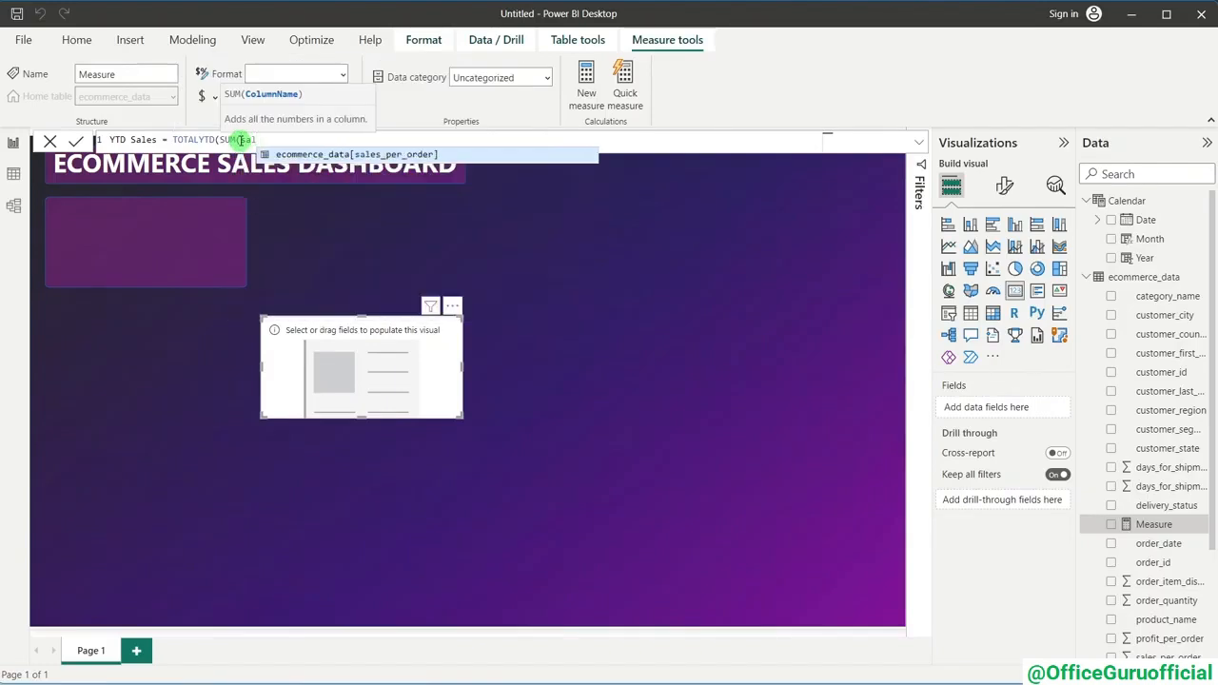
click(314, 154)
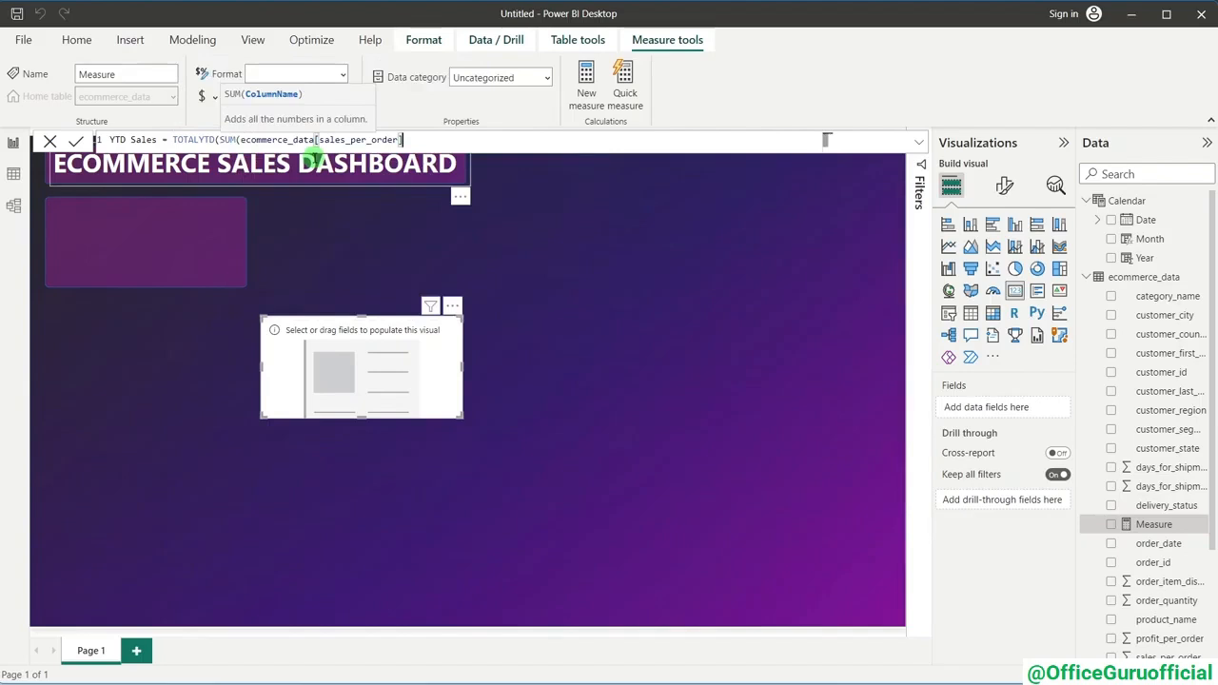
text())
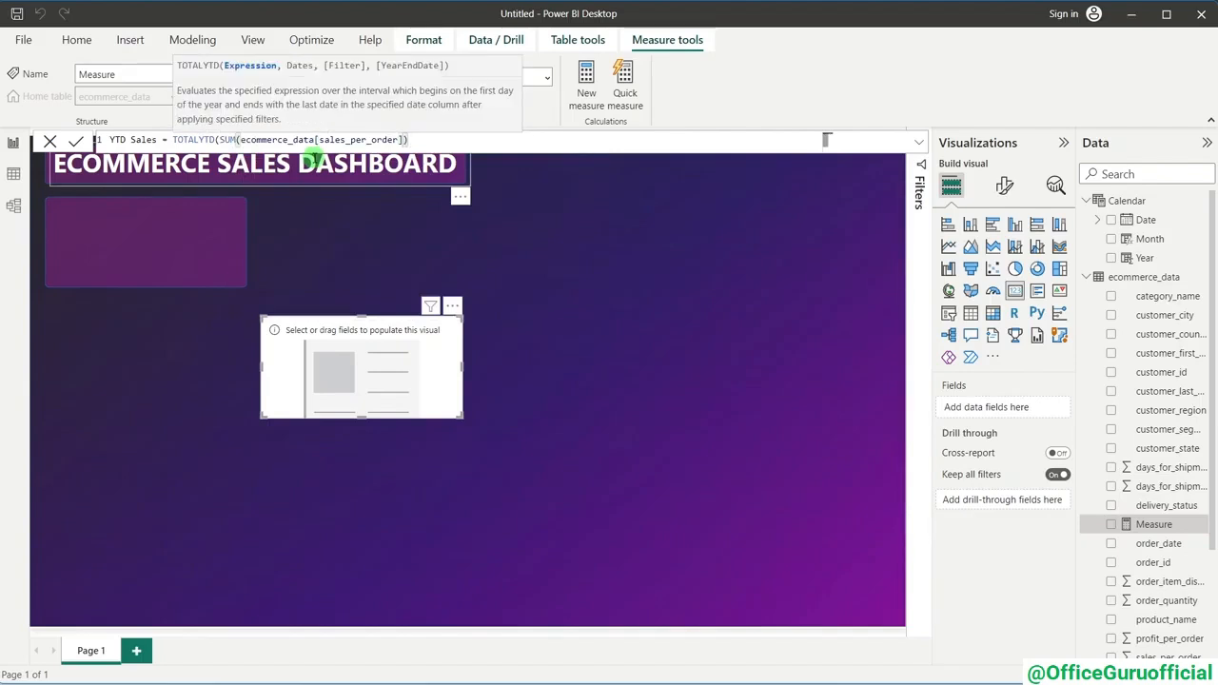
- Complete the TOTALYTD formula with 'Calendar'[Date] as the dates argument, commit the measure and close the formula editor
text(,)
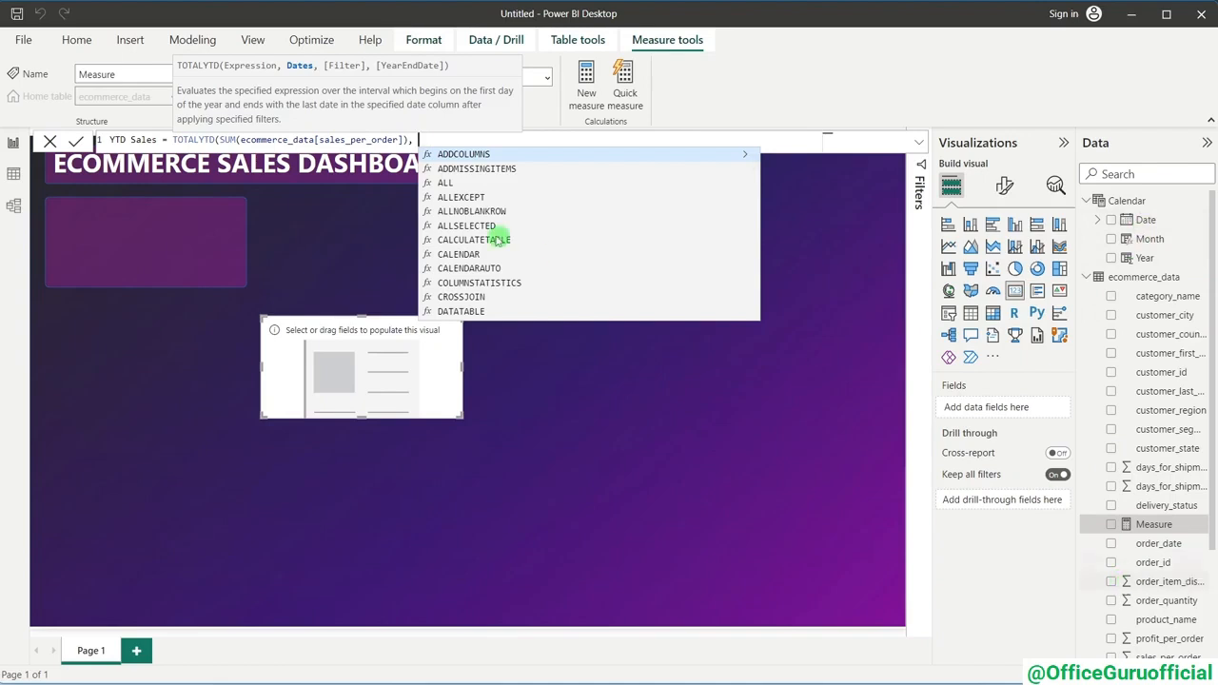
text(date)
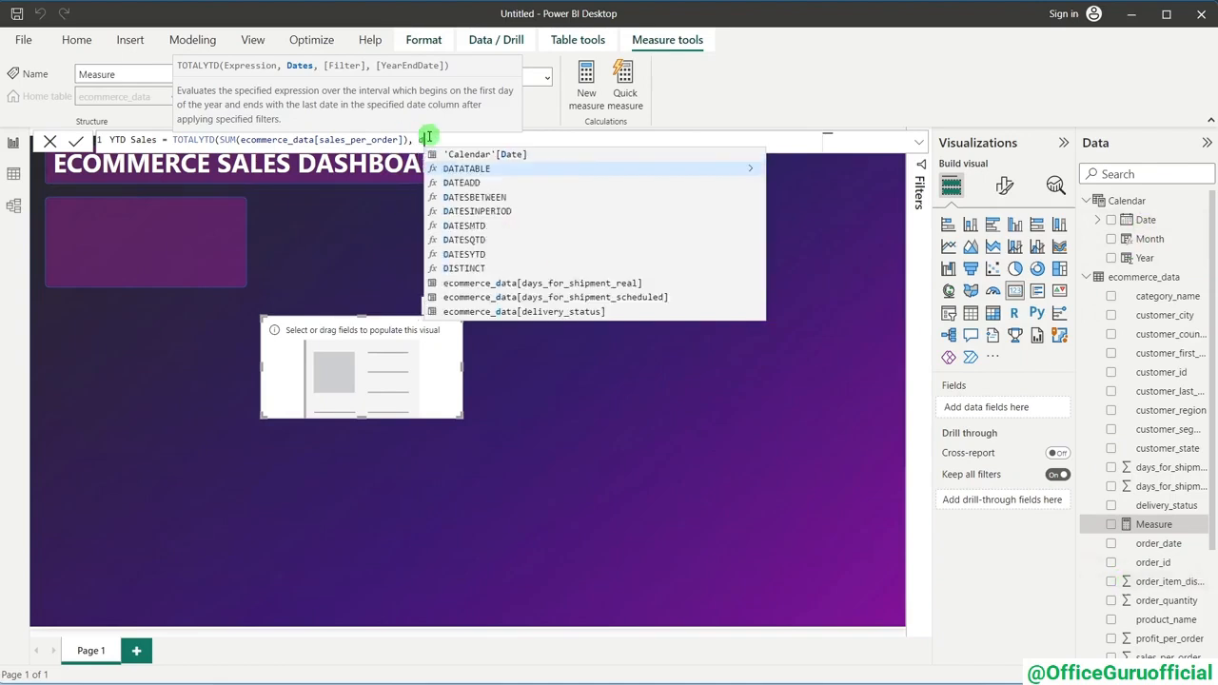
click(512, 155)
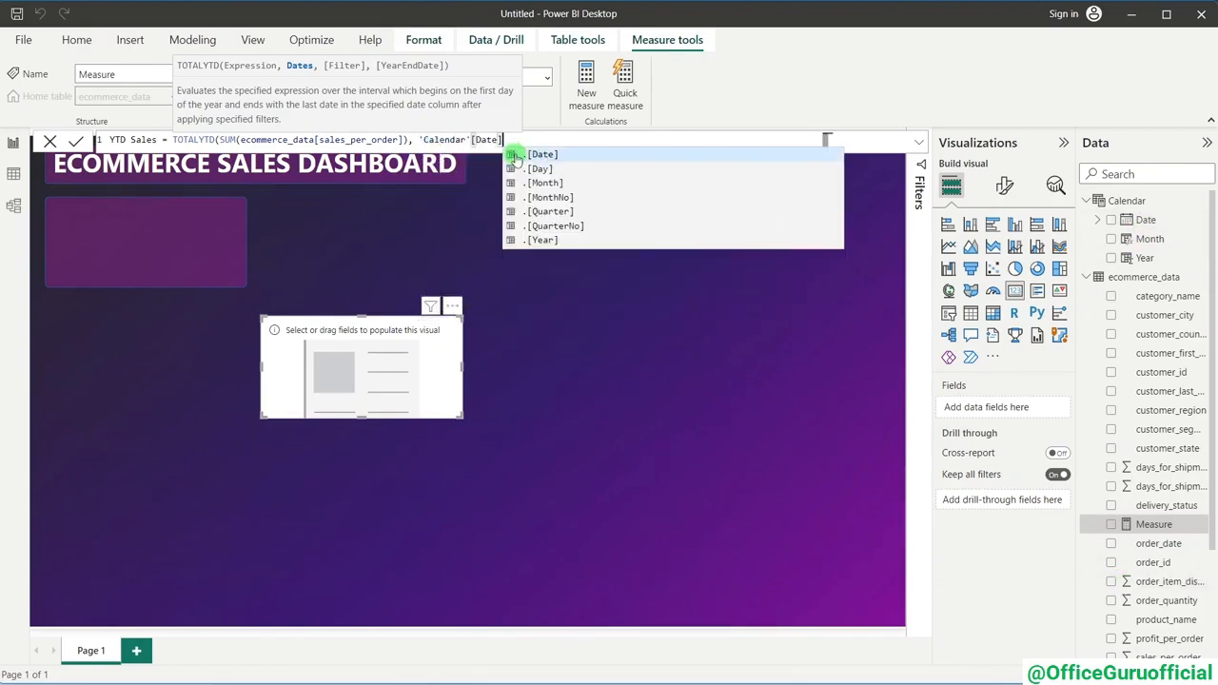
text())
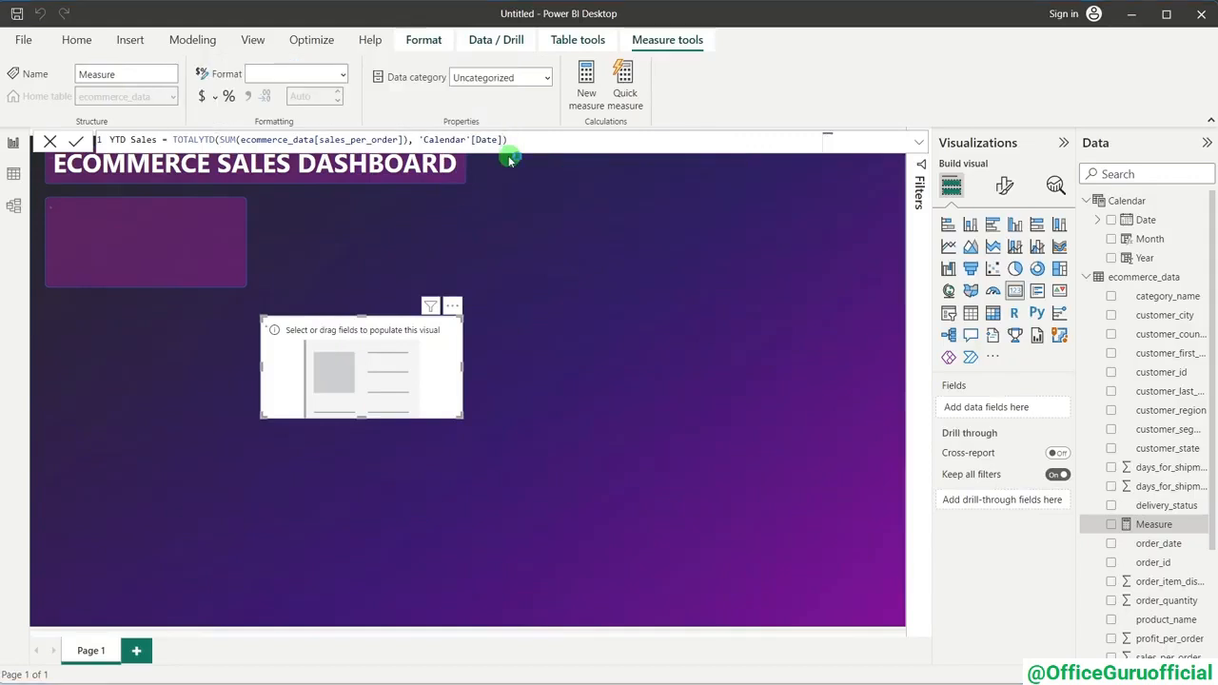
key(Return)
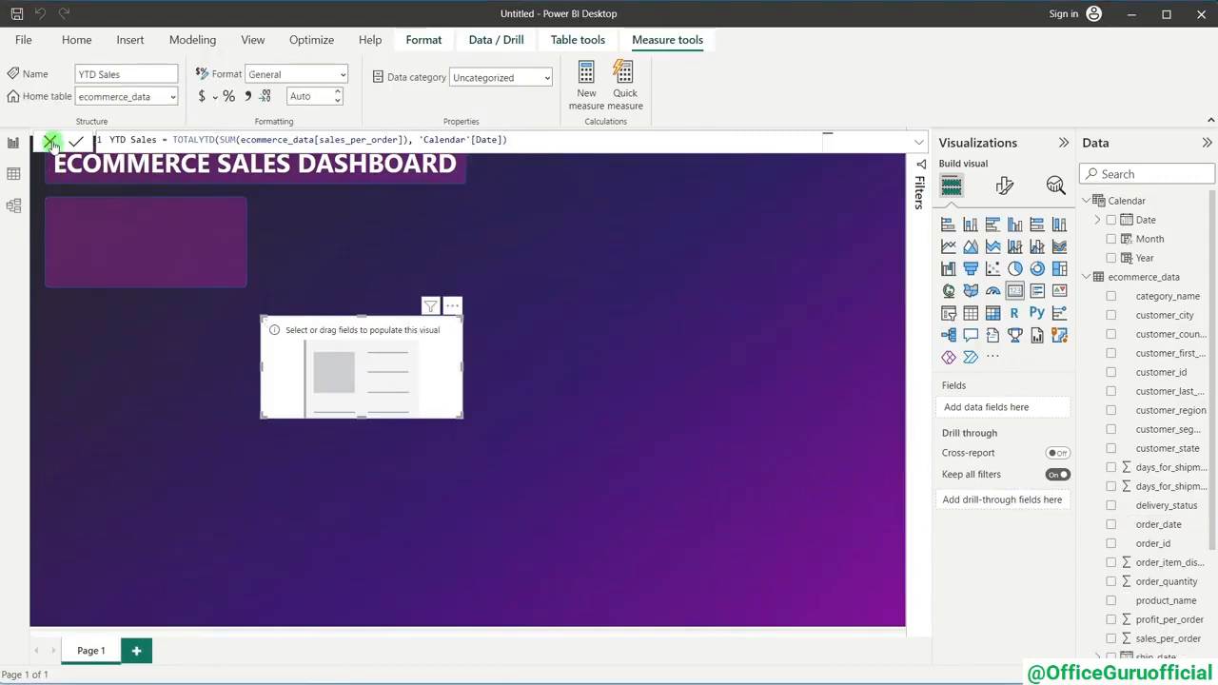
click(50, 140)
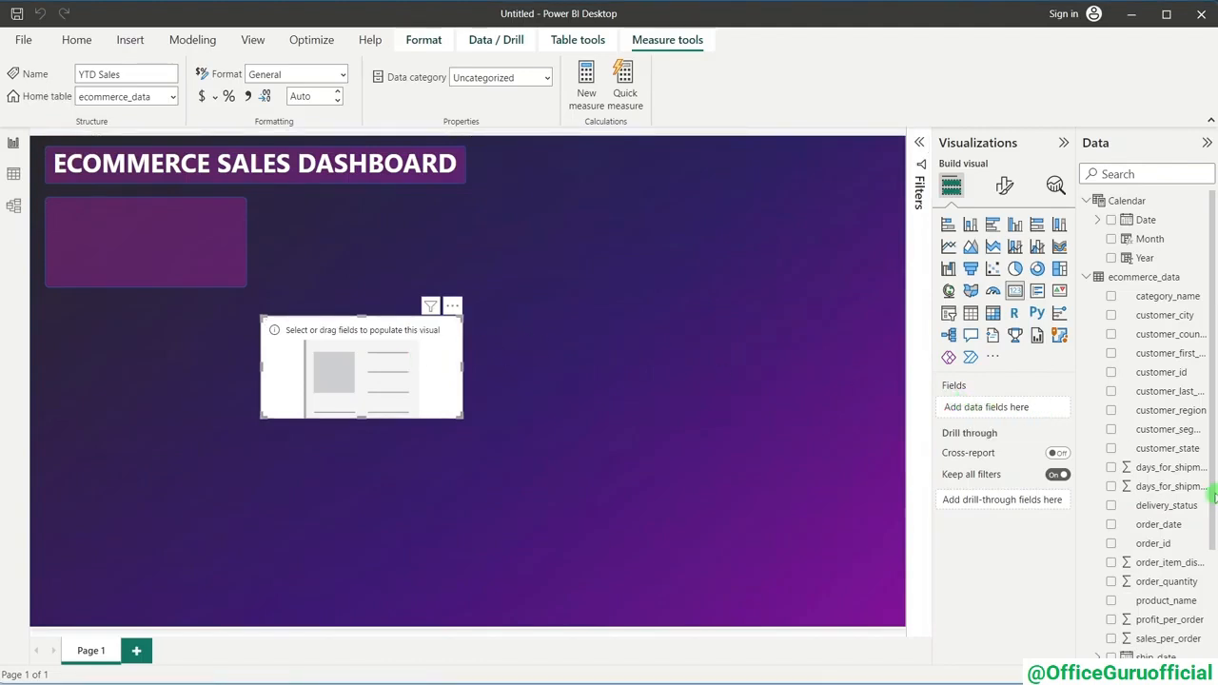
- Add the YTD Sales measure to the empty card and move the card slightly closer to the small rectangle
scroll(1161, 472, down, 3)
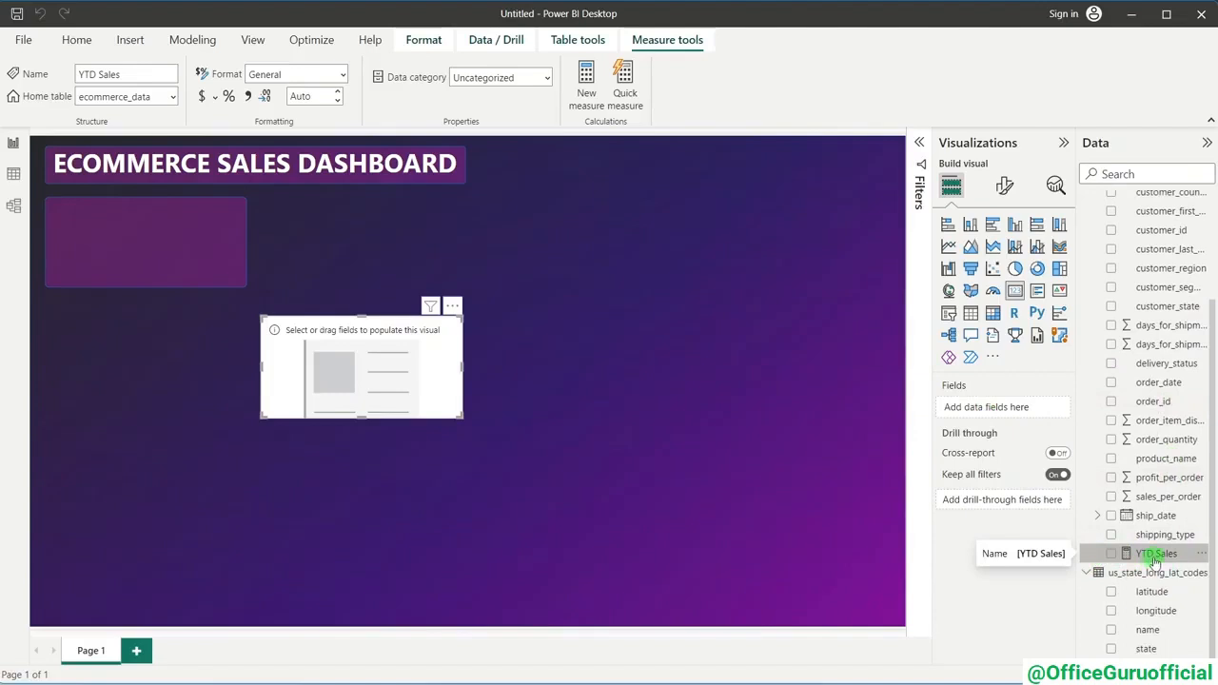
drag(1155, 562, 1114, 560)
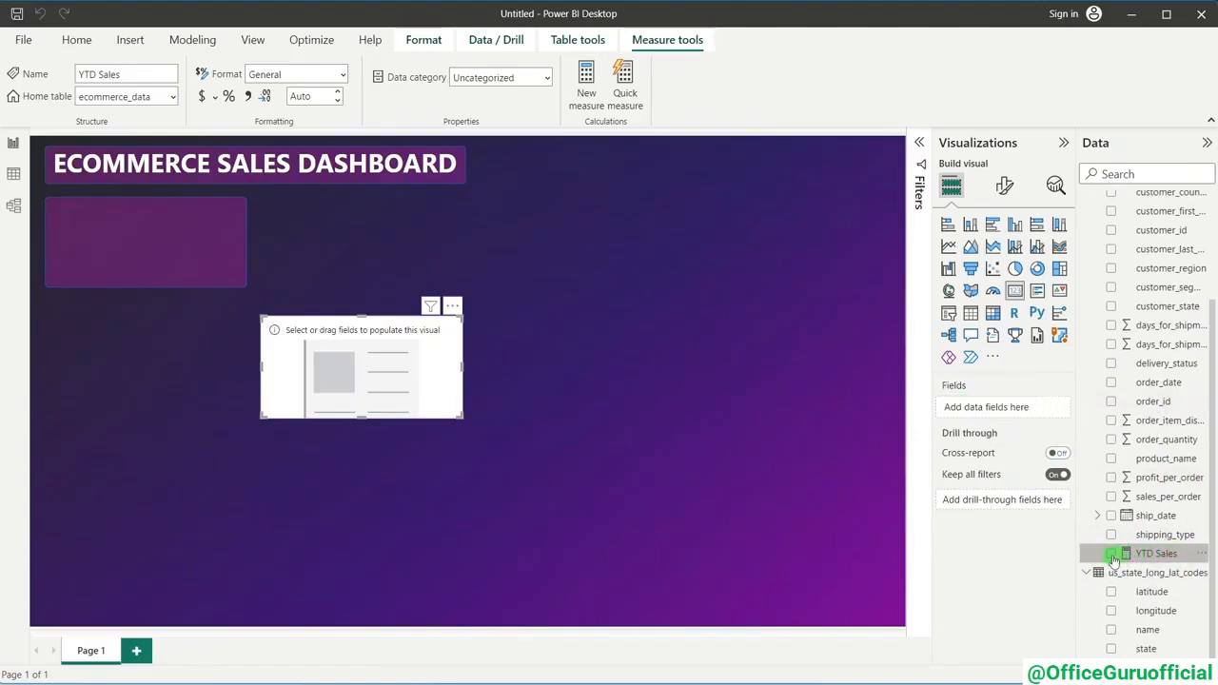
click(1112, 554)
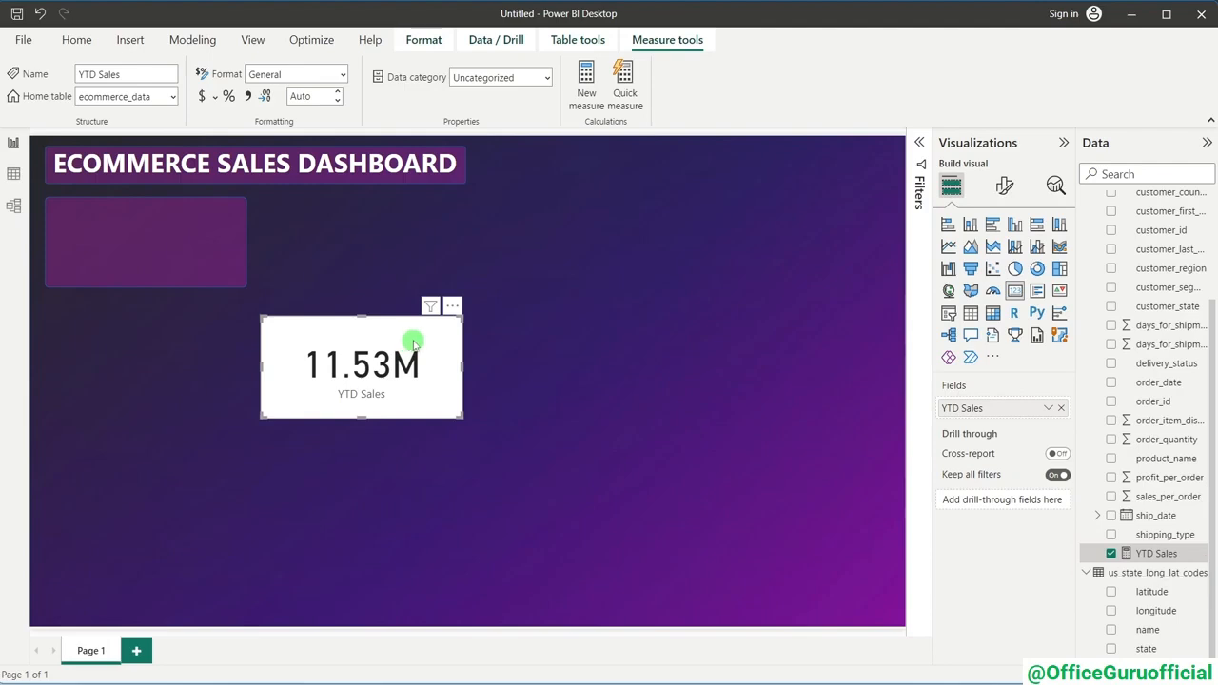
drag(407, 345, 357, 330)
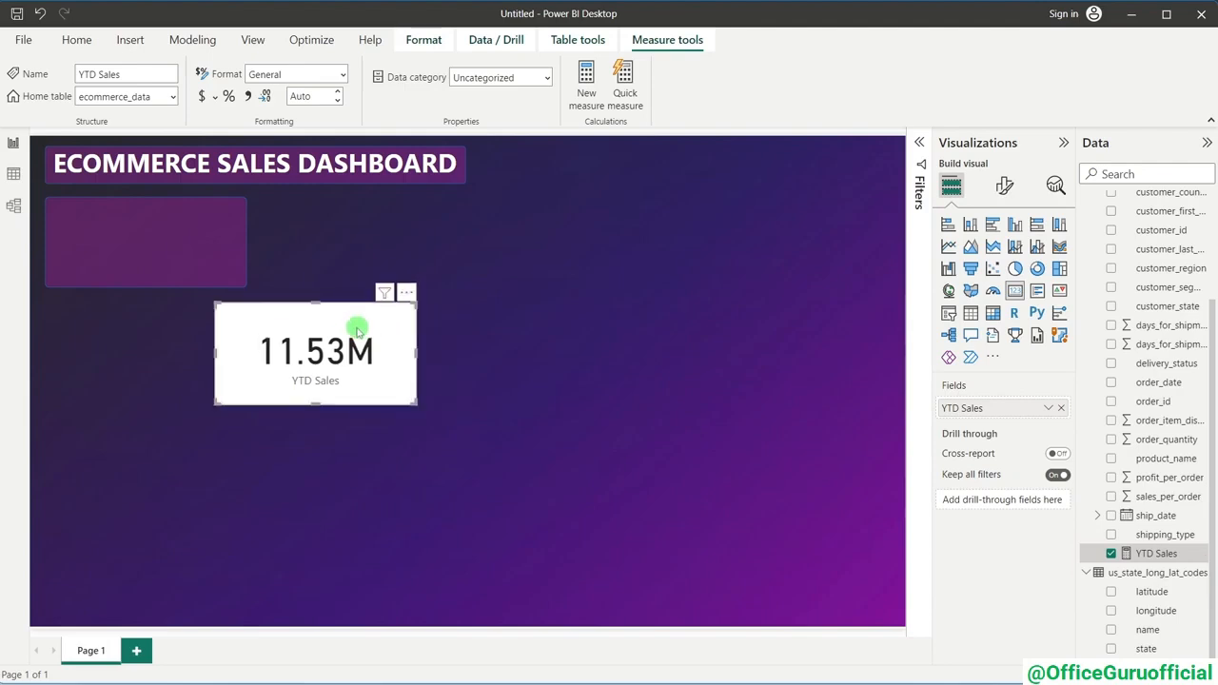
- Turn off the background of the YTD Sales card
click(1001, 188)
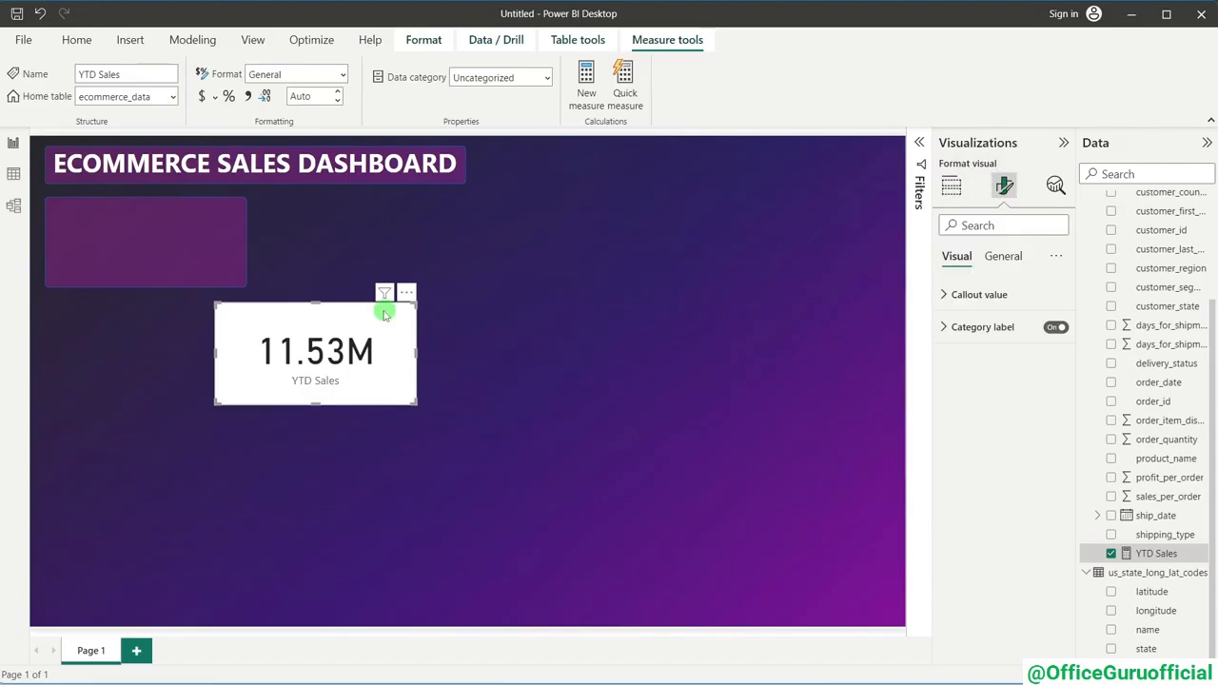
click(996, 261)
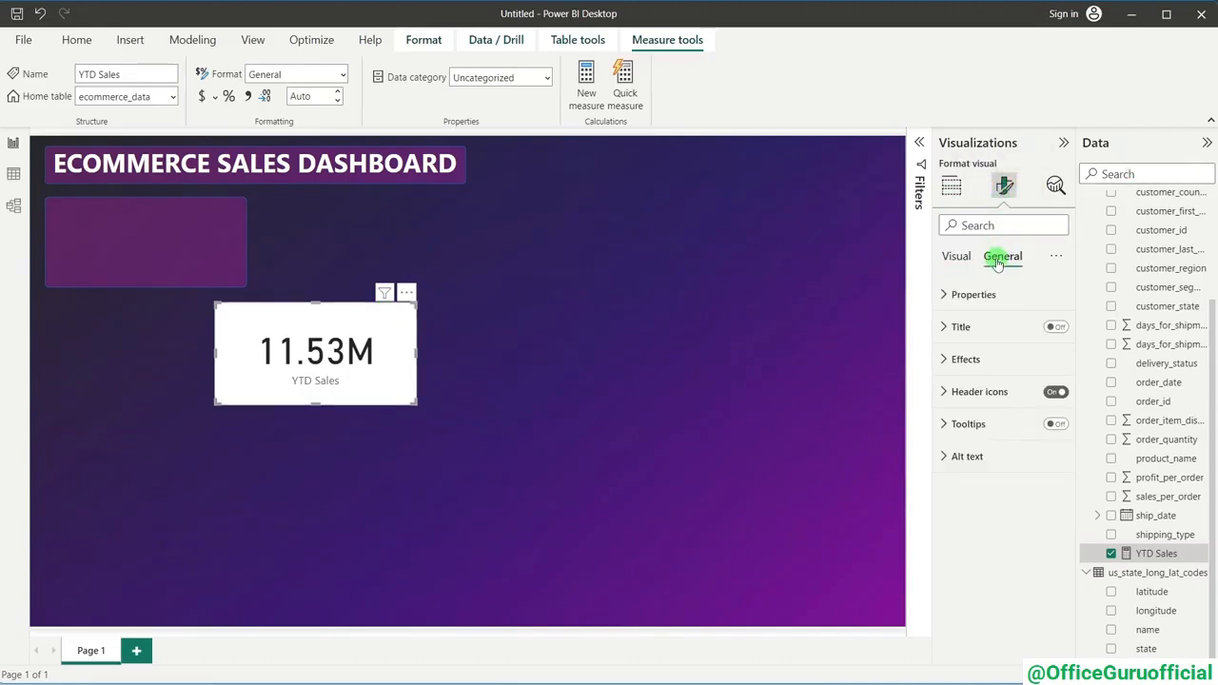
click(1002, 358)
click(1050, 397)
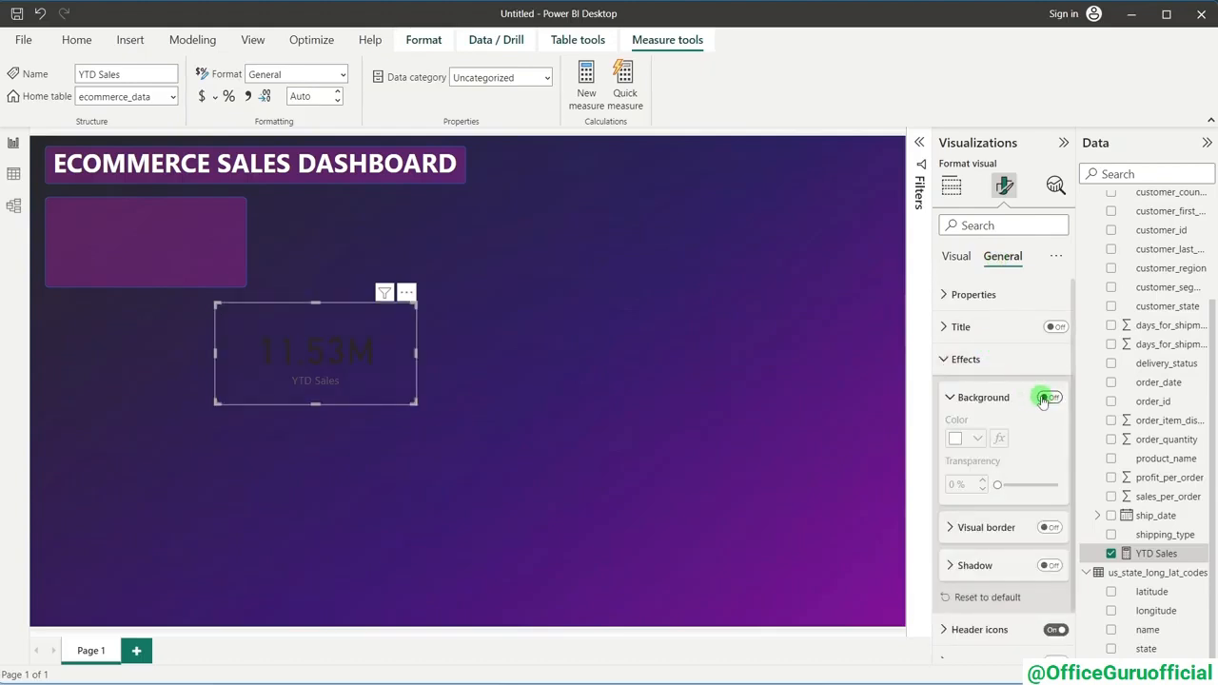
click(971, 361)
- Turn off the category label of the YTD Sales card
click(957, 257)
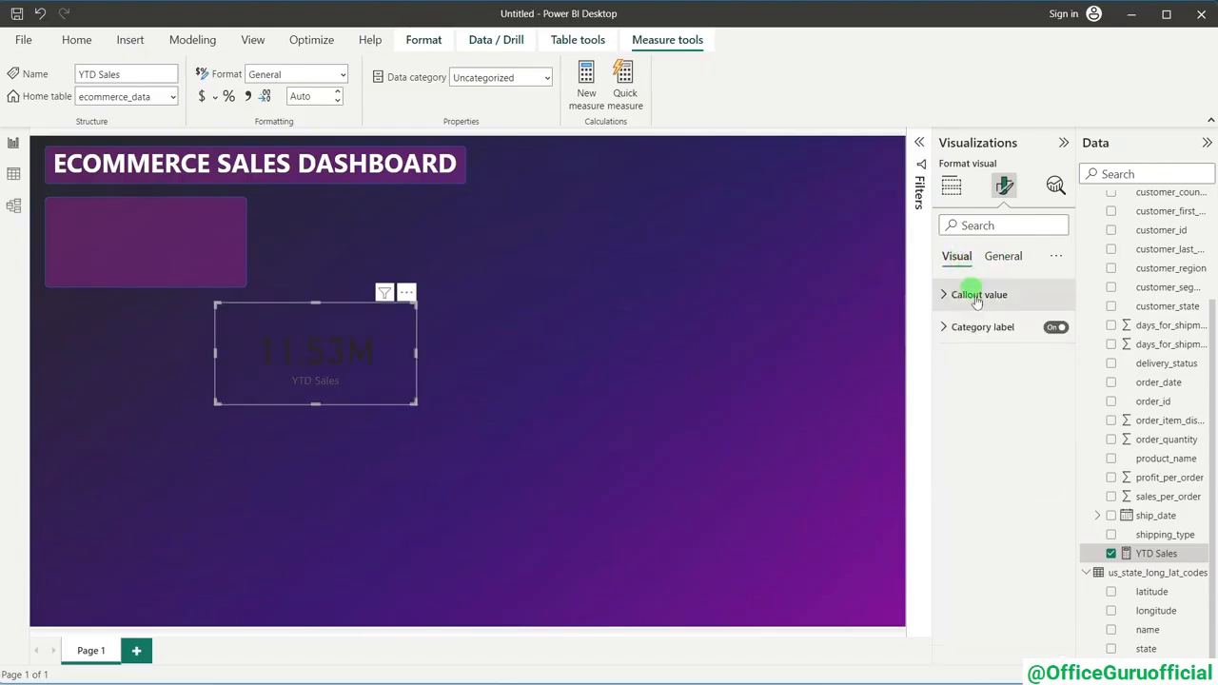
click(997, 333)
click(1055, 328)
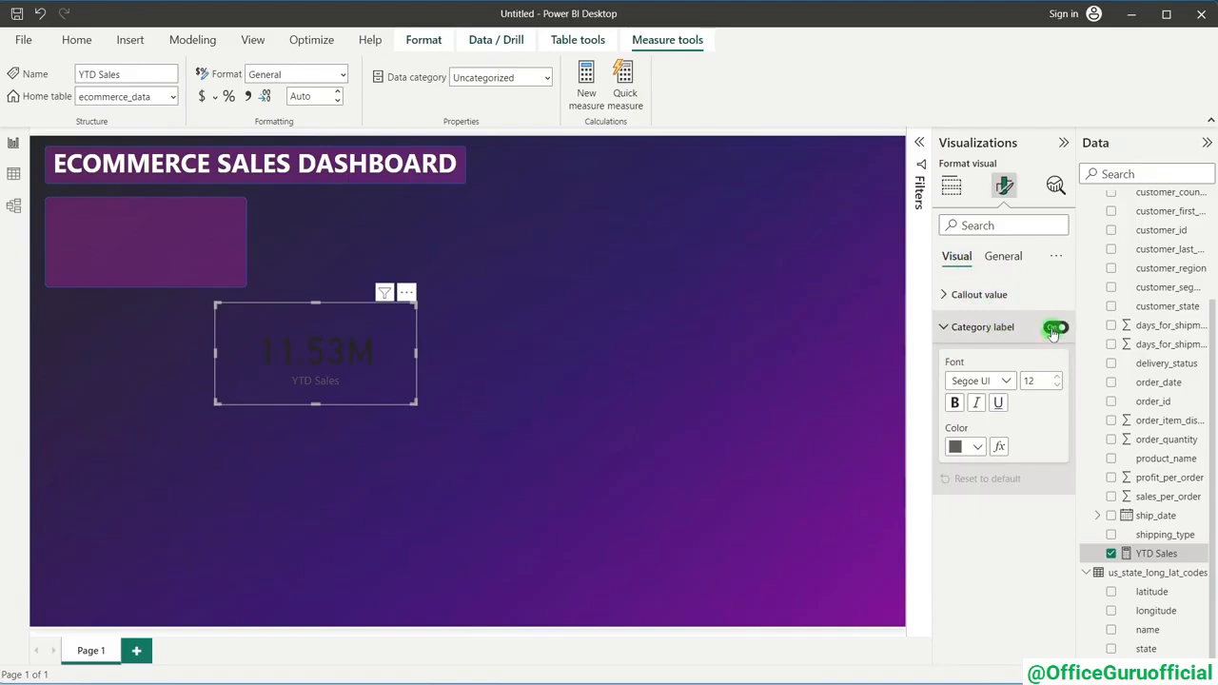
- Format the card's callout value with font size 27, white colour and bold, and deselect the card
click(980, 297)
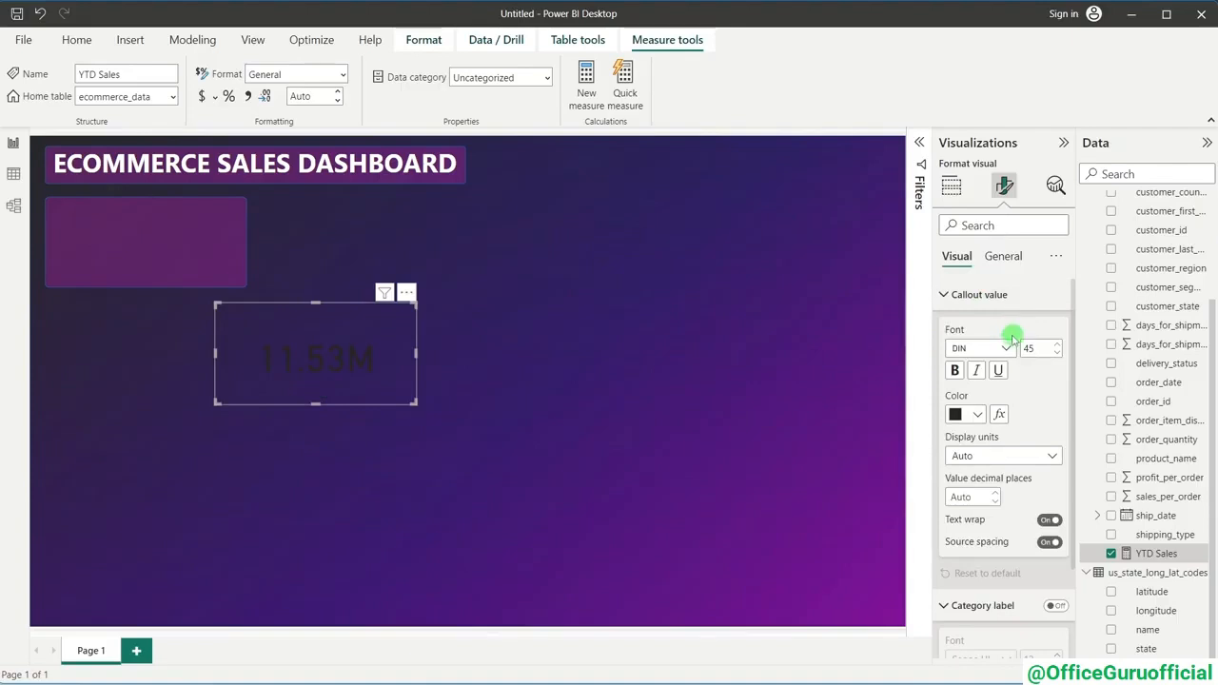
text(28)
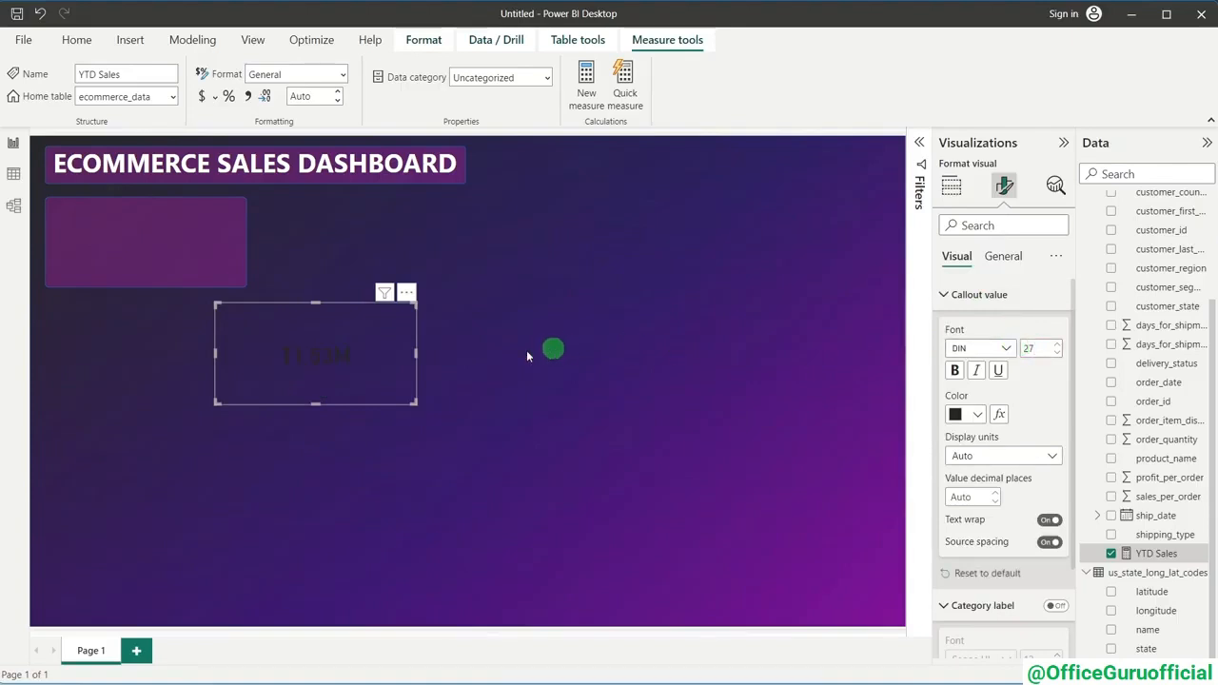
click(978, 414)
click(965, 166)
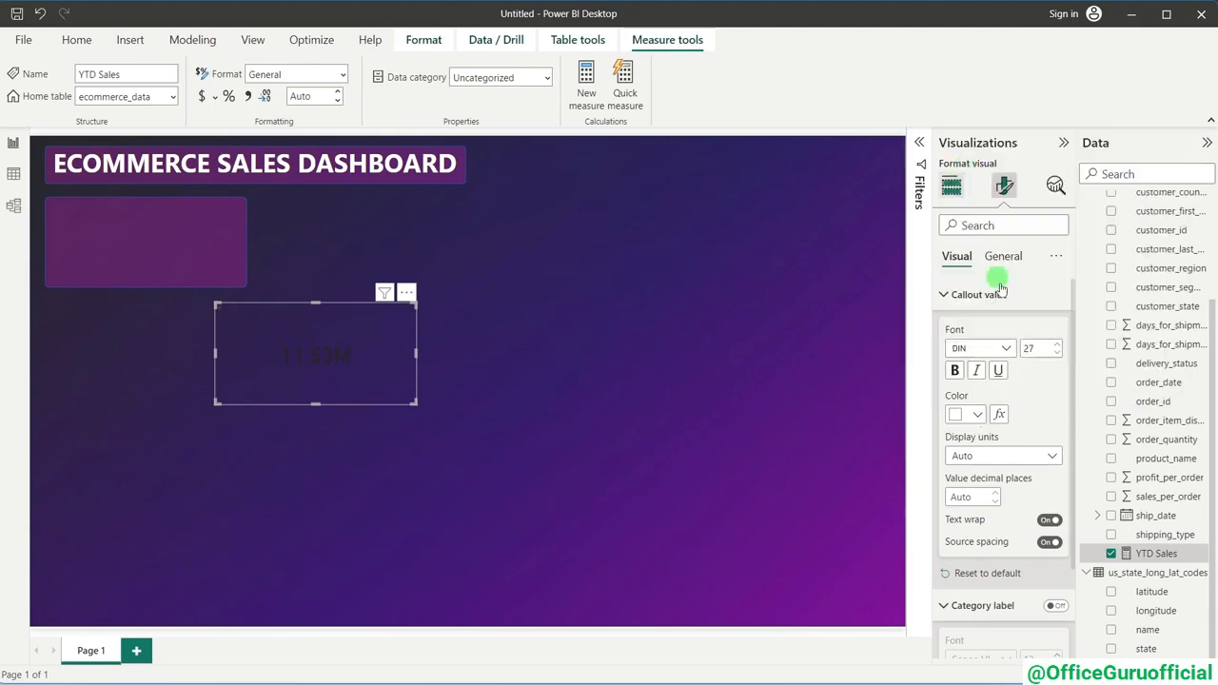
click(956, 371)
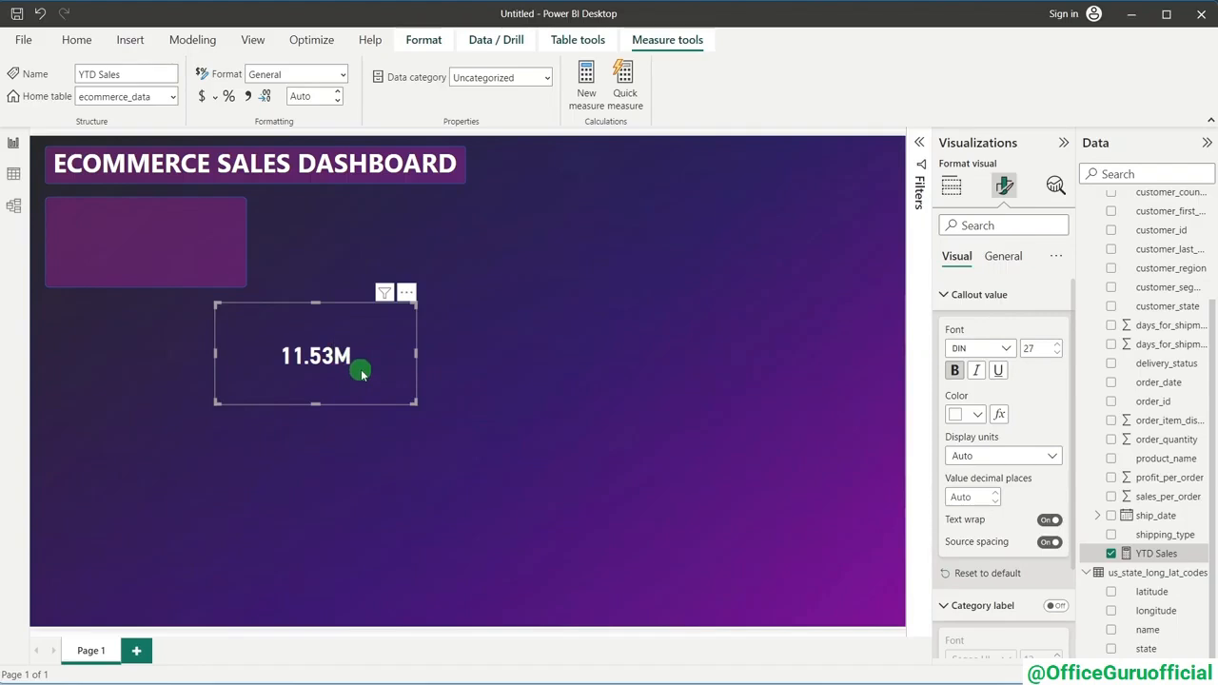
click(436, 382)
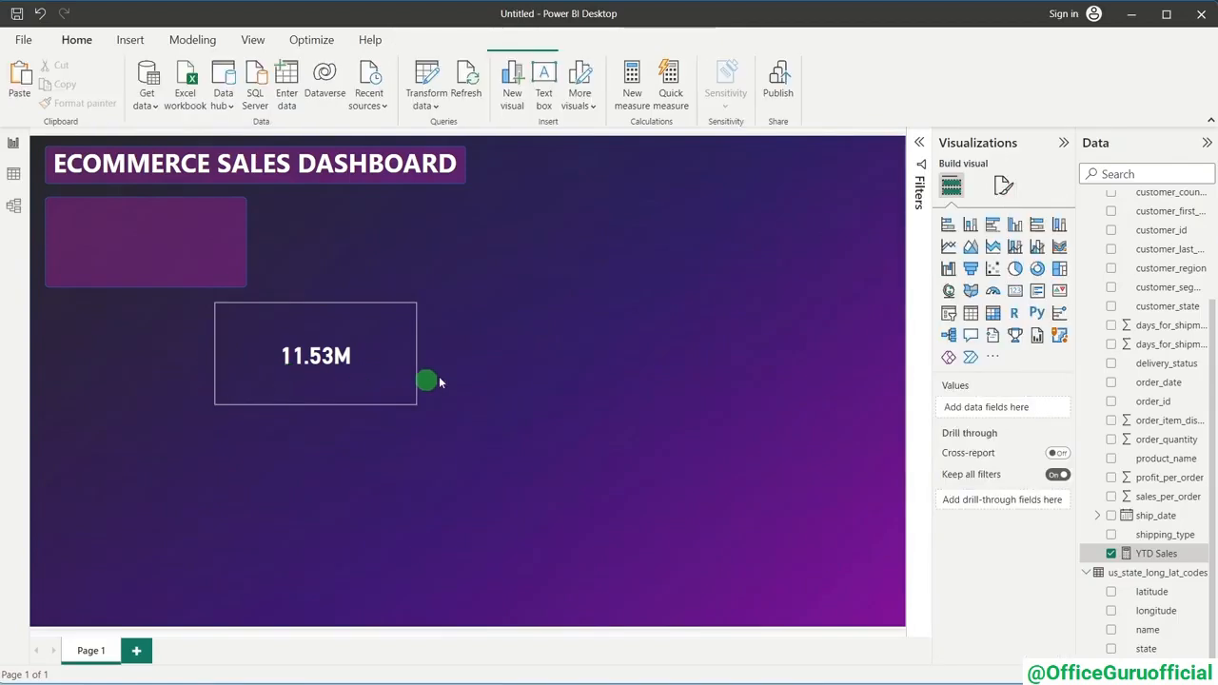
- Format the YTD Sales measure as currency with a dollar sign, look through the other currency options and deselect the card
click(384, 372)
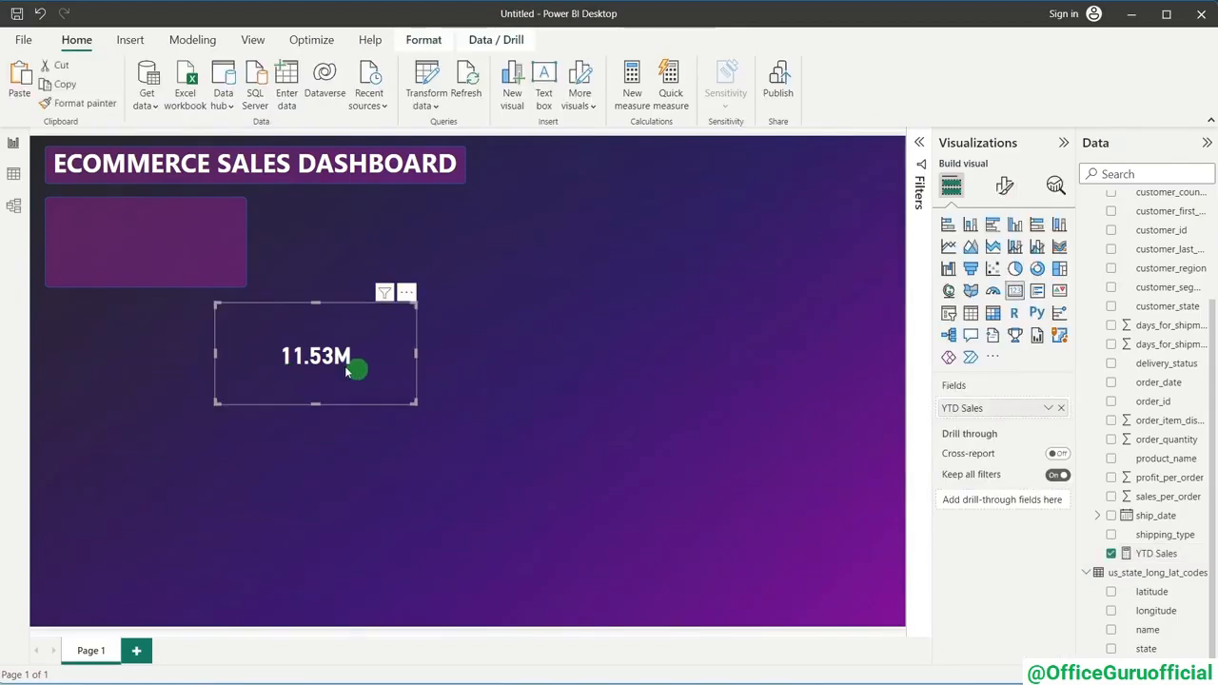
click(1152, 555)
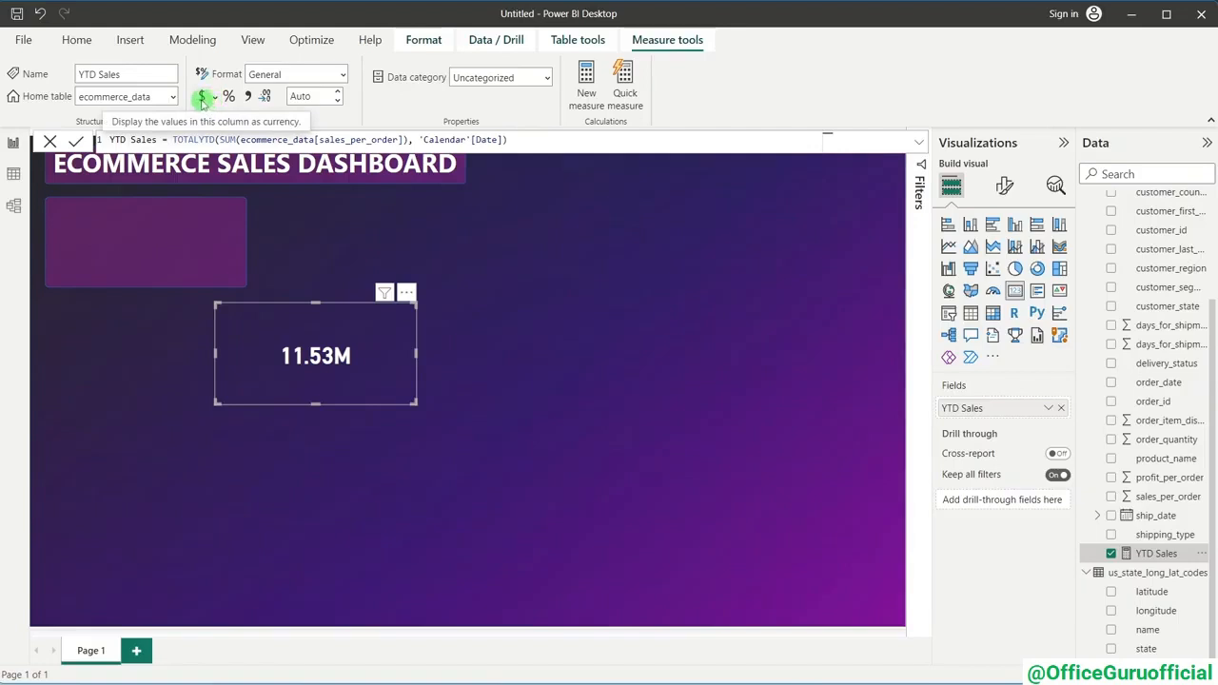
click(201, 95)
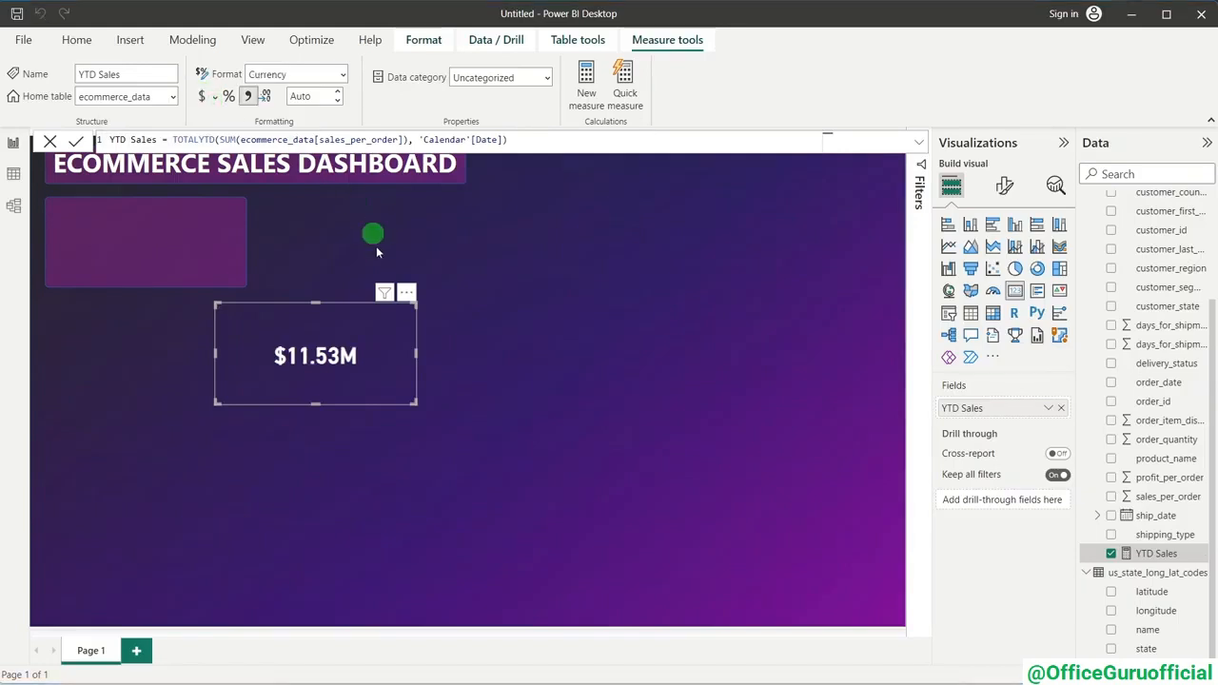
click(214, 98)
scroll(309, 276, down, 5)
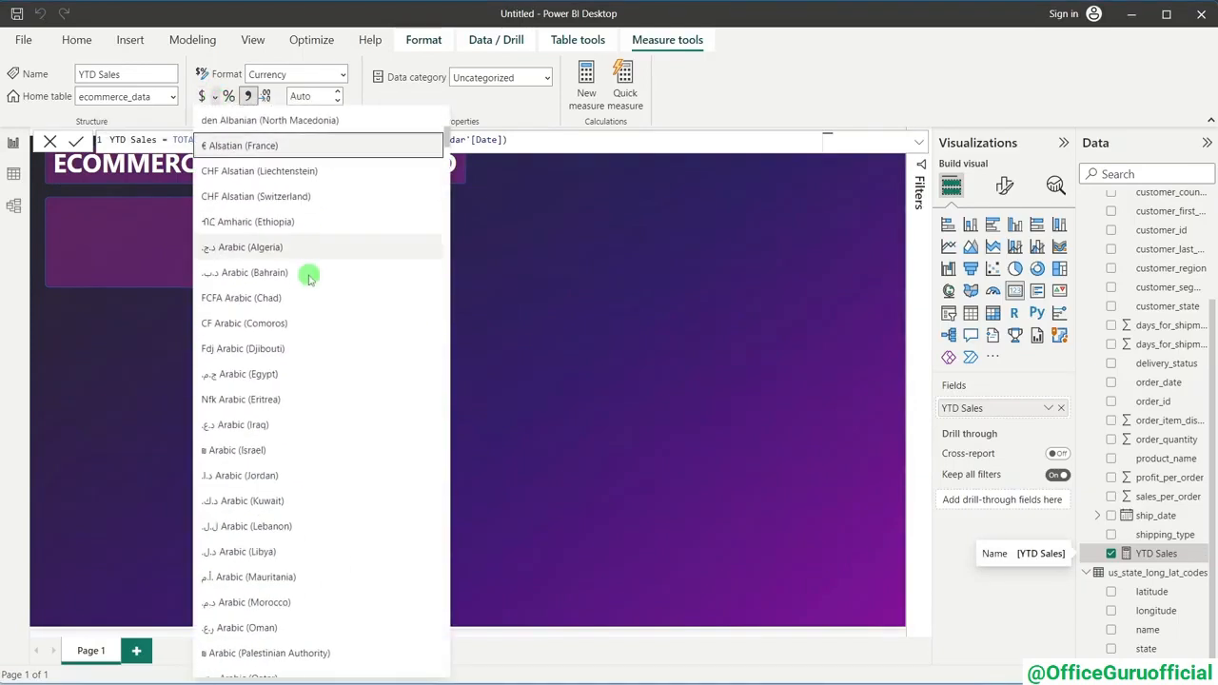
click(522, 273)
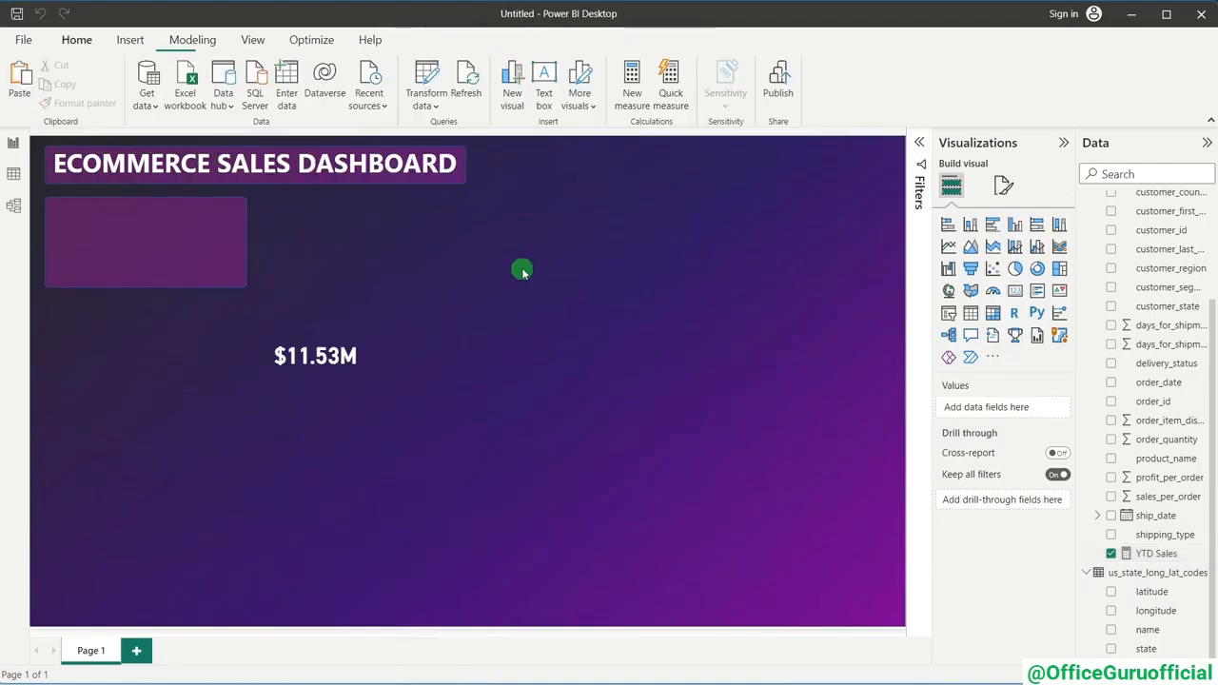
- Move the YTD Sales card onto the small purple rectangle below the dashboard title and deselect it
click(324, 356)
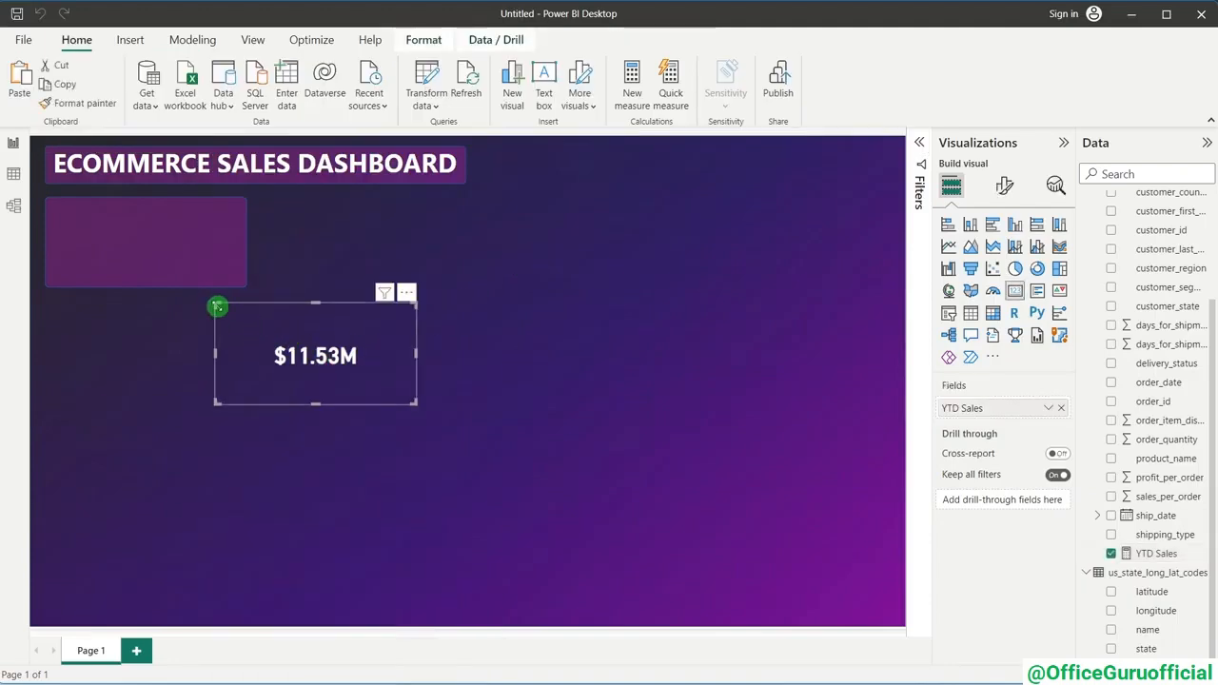
drag(218, 304, 99, 223)
click(594, 340)
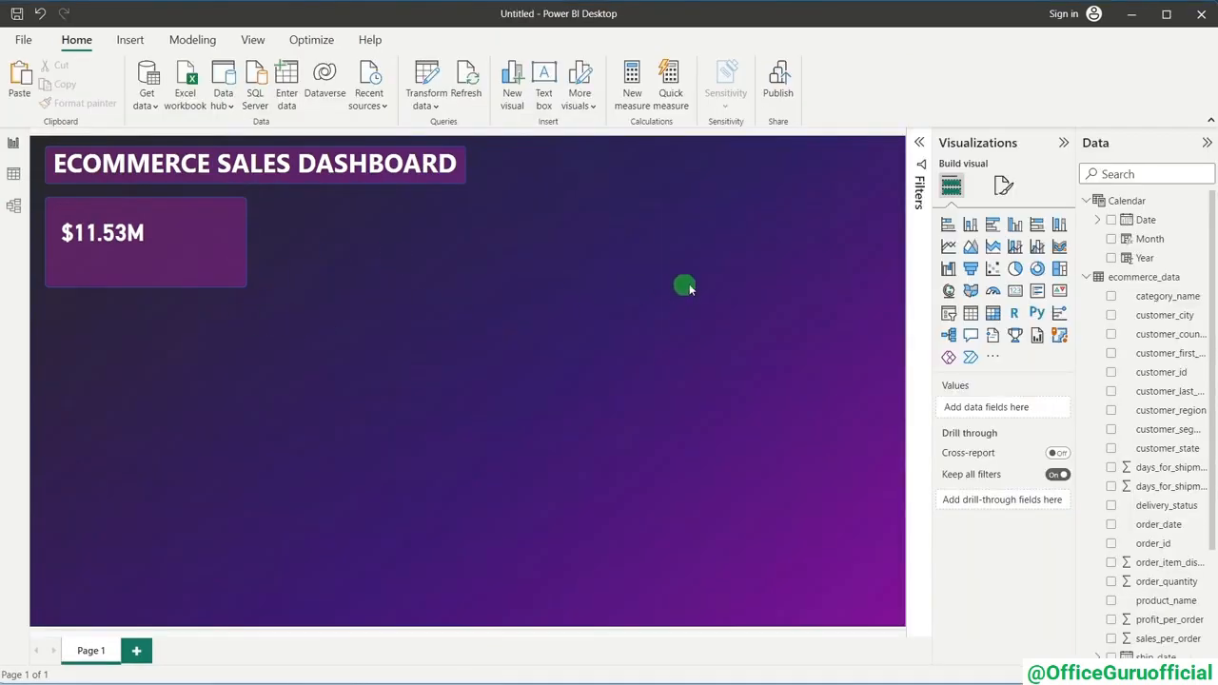
- Insert an area chart, place it near the middle of the page and put the Calendar table's Month on its X-axis
click(971, 248)
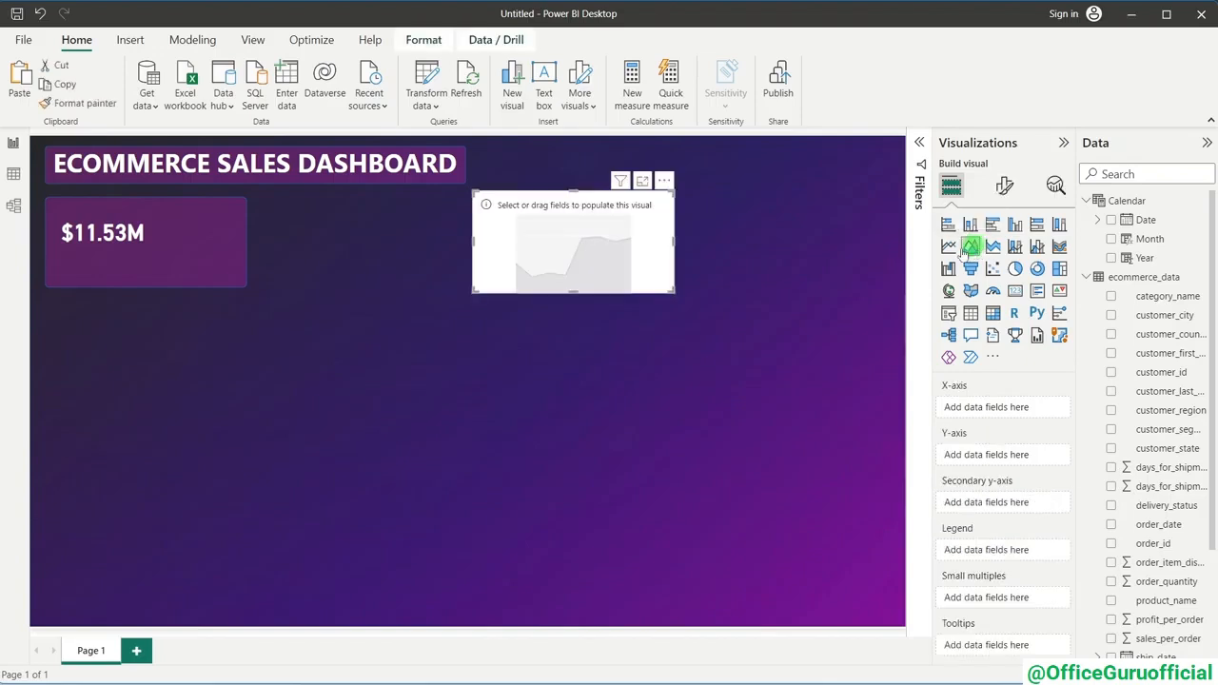
drag(549, 209, 473, 366)
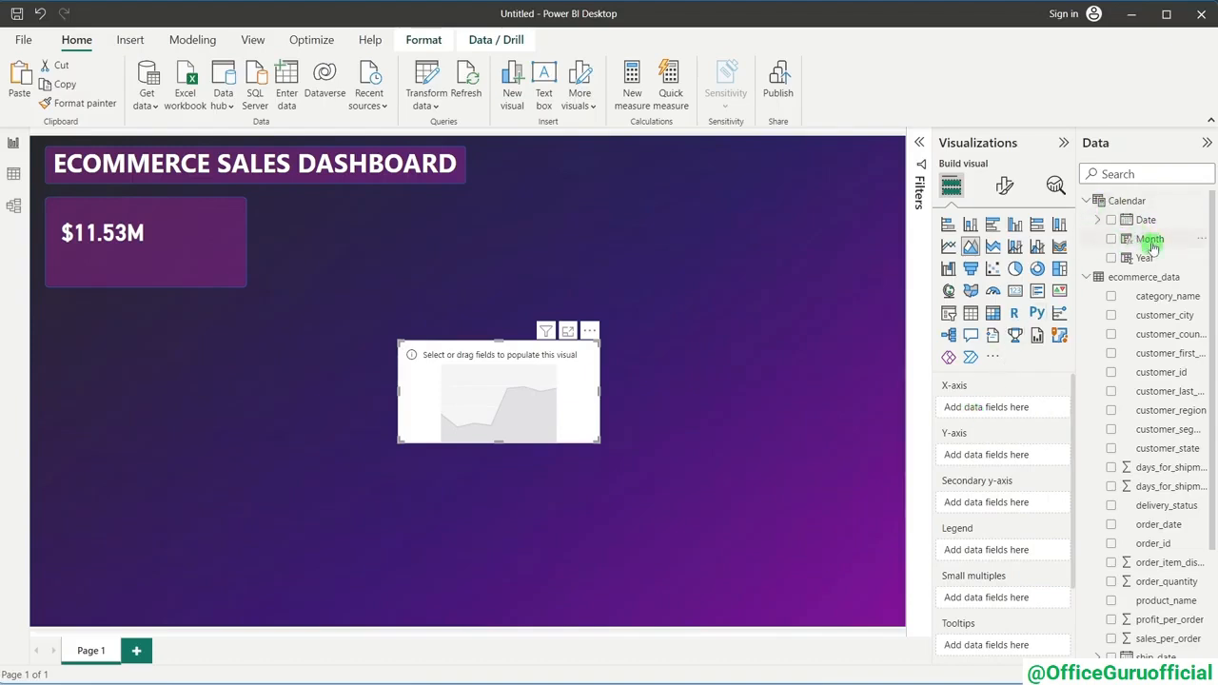
drag(1147, 243, 1000, 410)
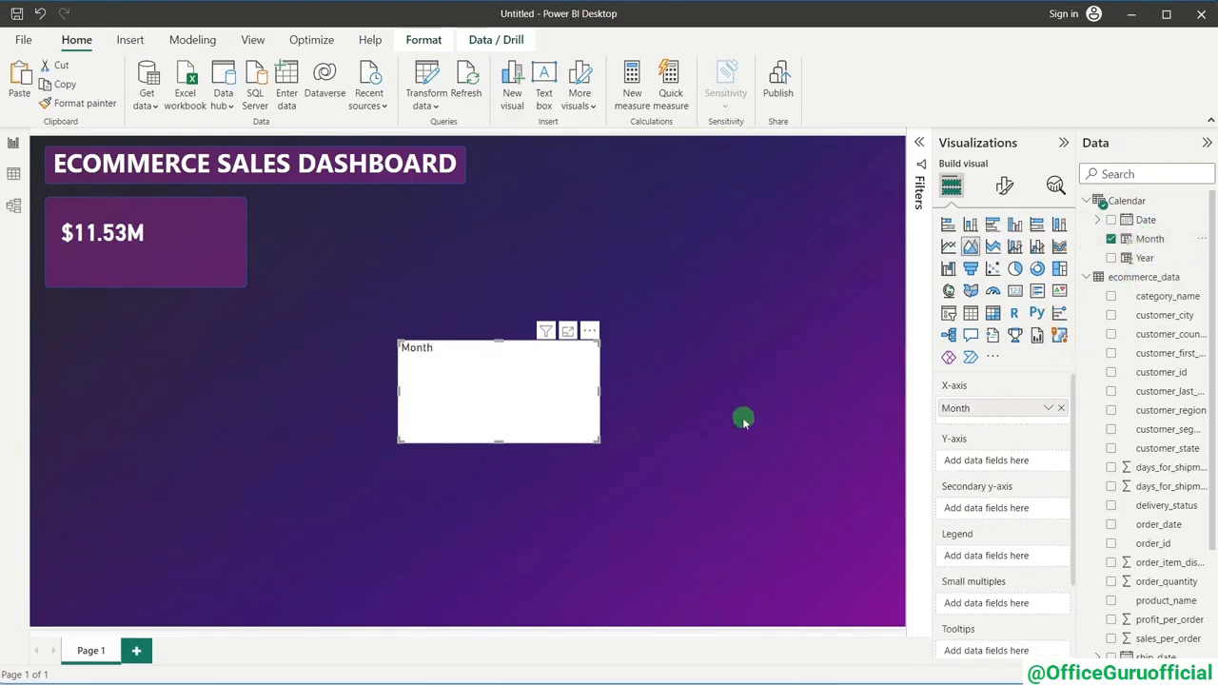
- Try YTD Sales on the area chart's Y-axis and replace it with the sum of sales_per_order
scroll(1133, 422, down, 3)
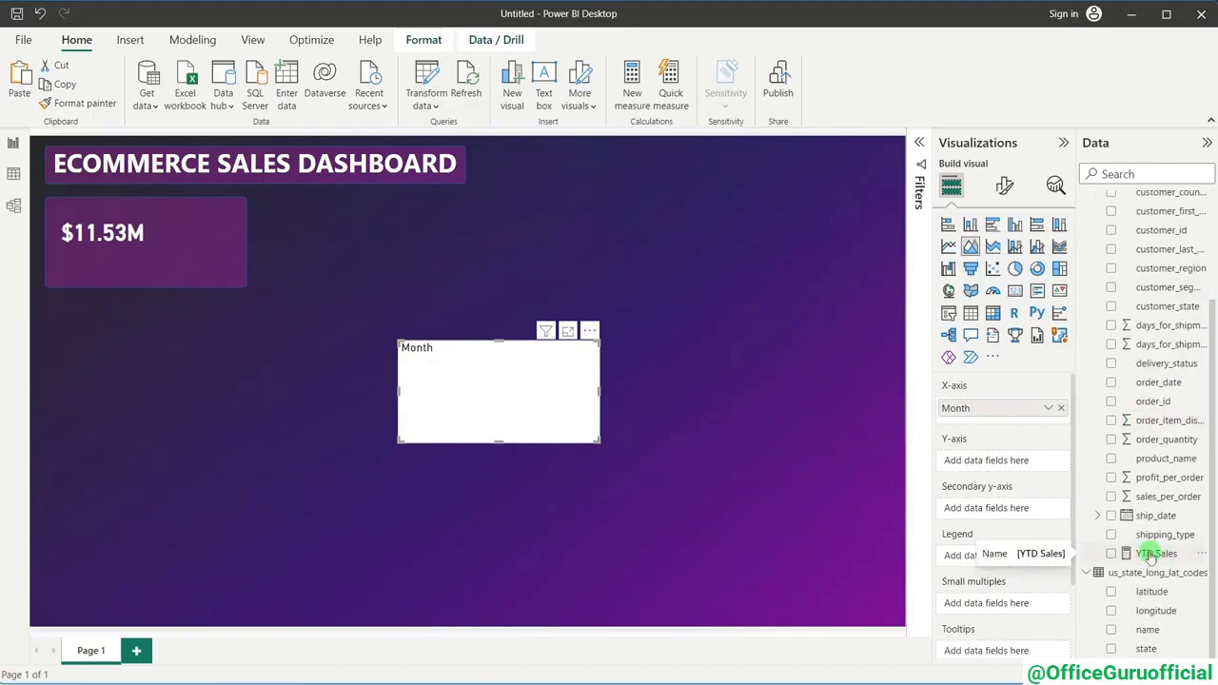
drag(1152, 556, 1009, 464)
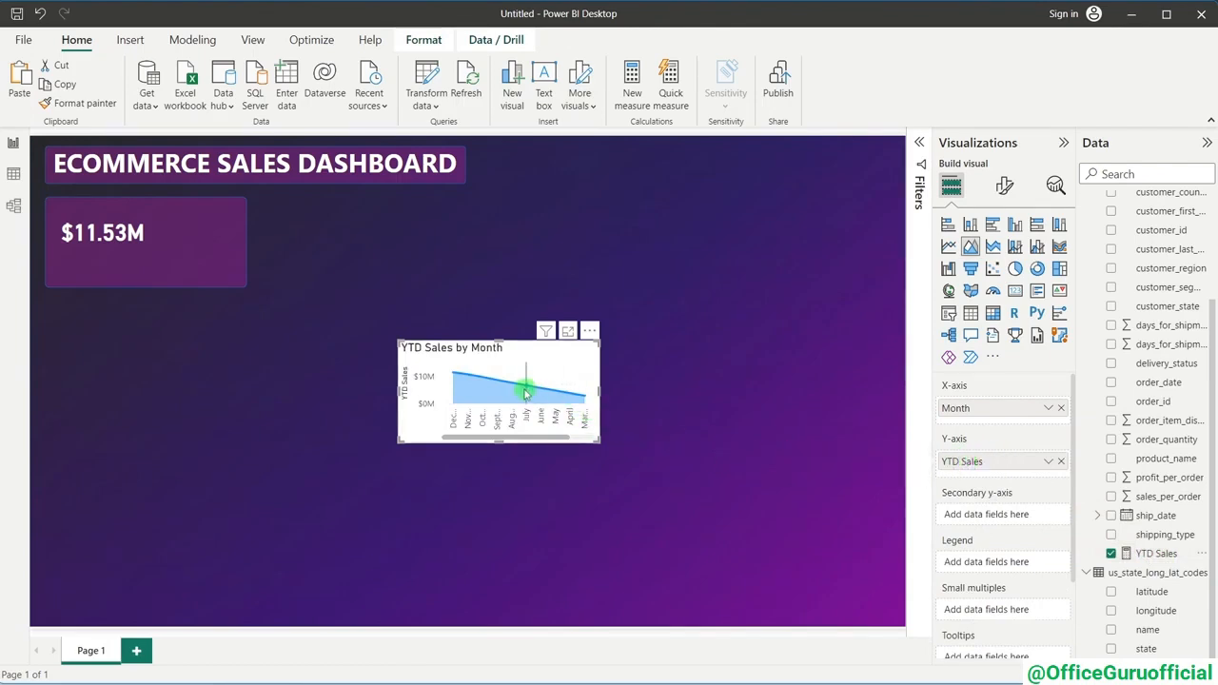
mouse_move(519, 385)
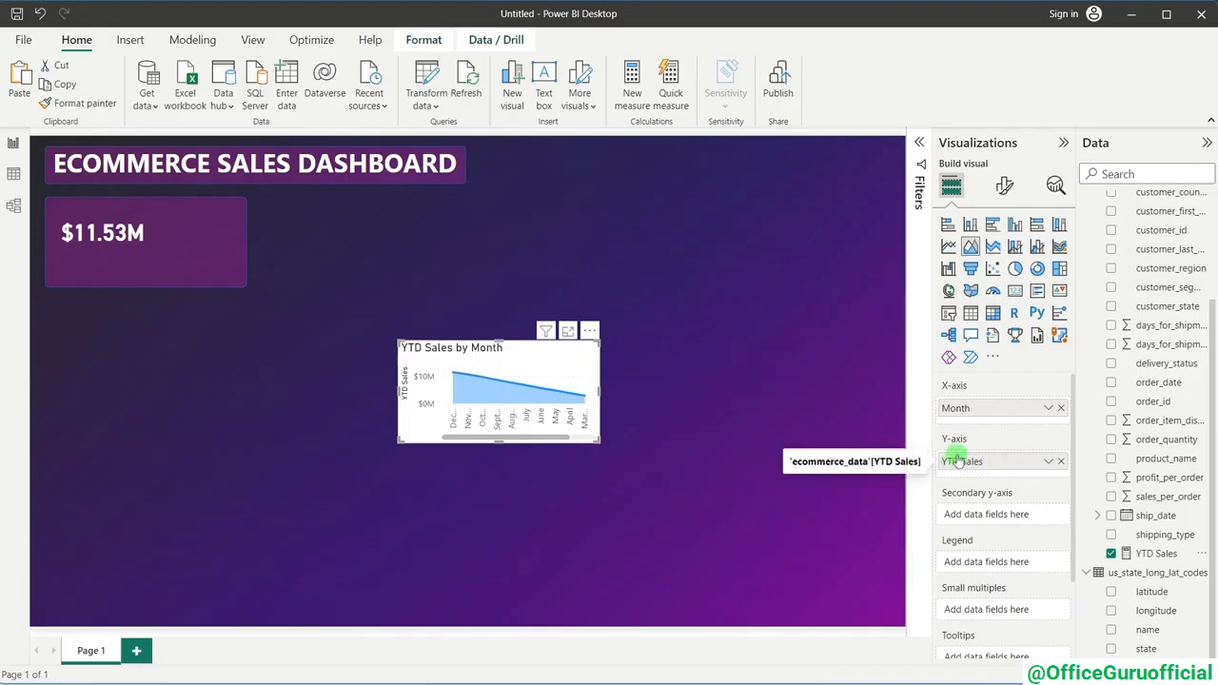
drag(1063, 463, 1109, 497)
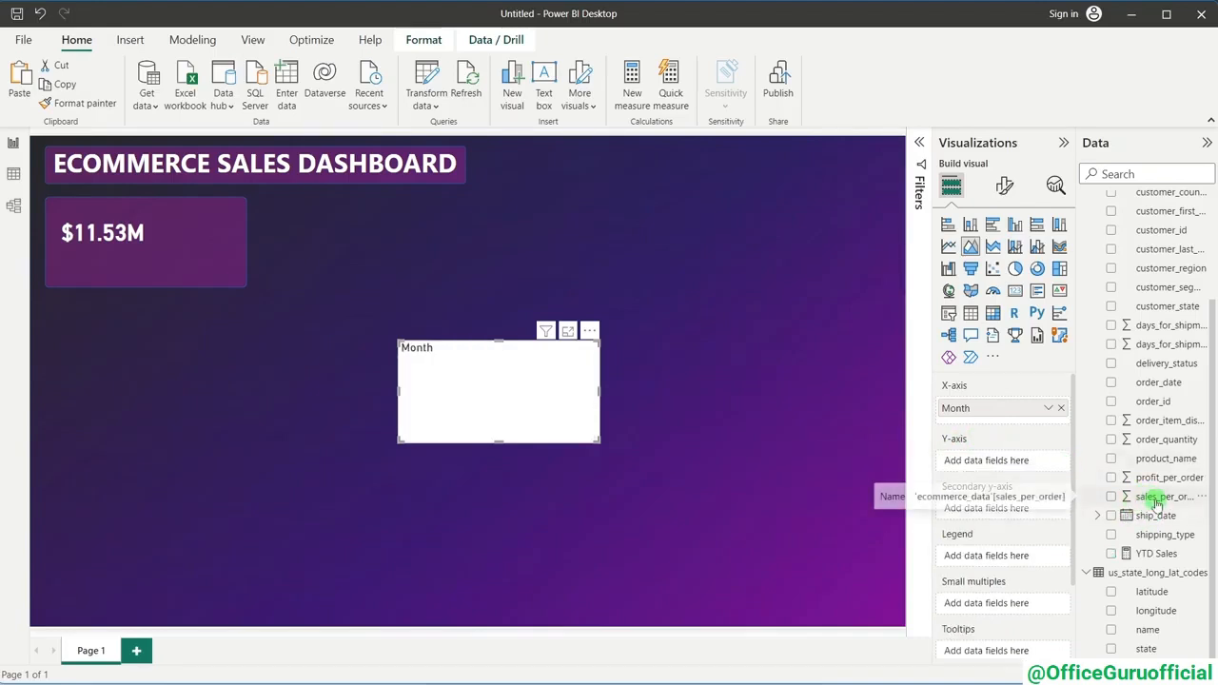
drag(1183, 502, 996, 462)
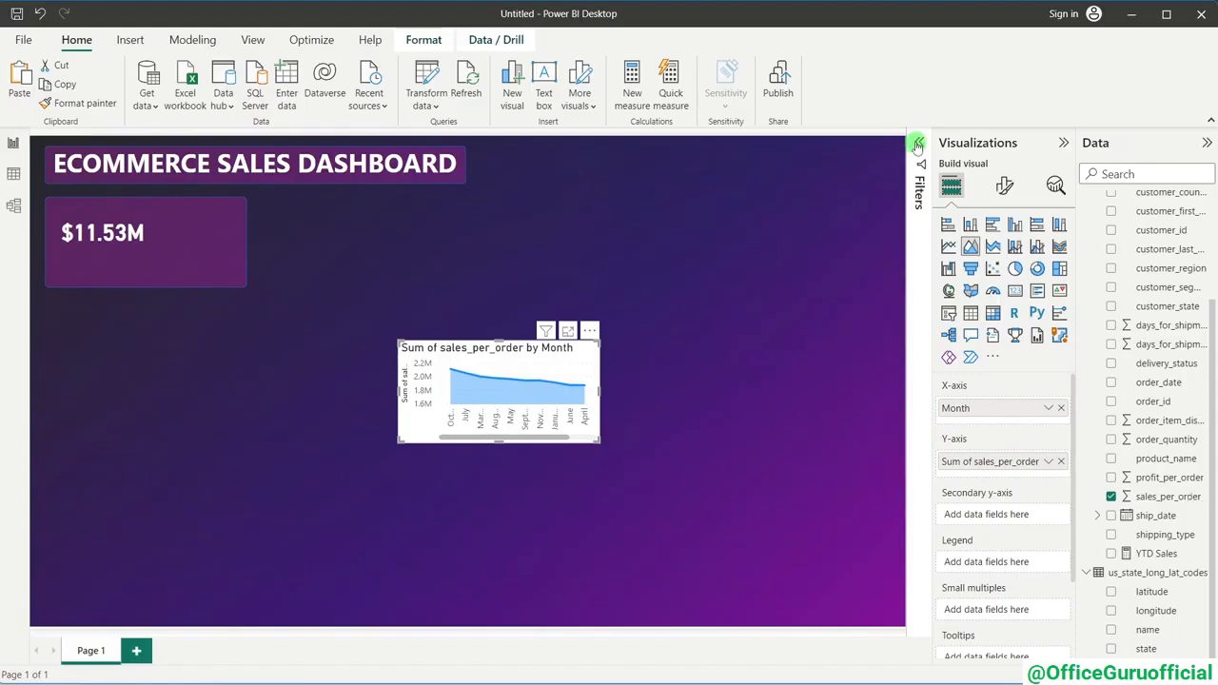
- Filter the area chart by the Calendar table's Year with basic filtering set to 2022, and collapse the filter settings
click(919, 145)
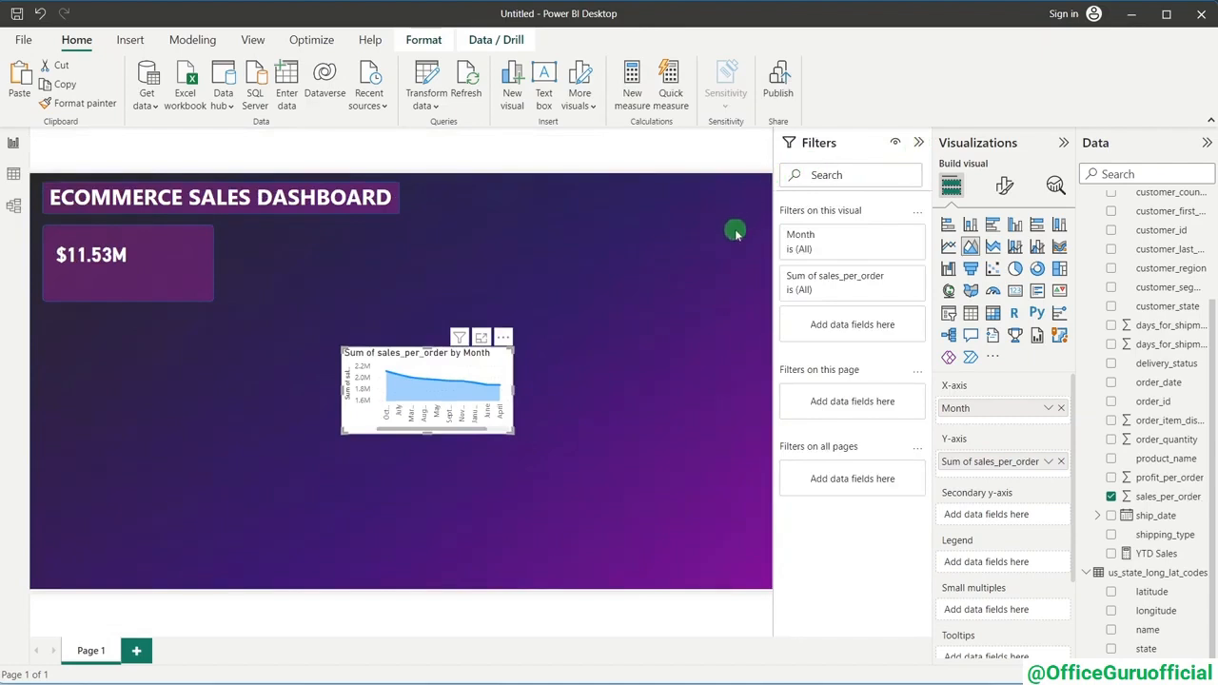
scroll(1190, 348, up, 3)
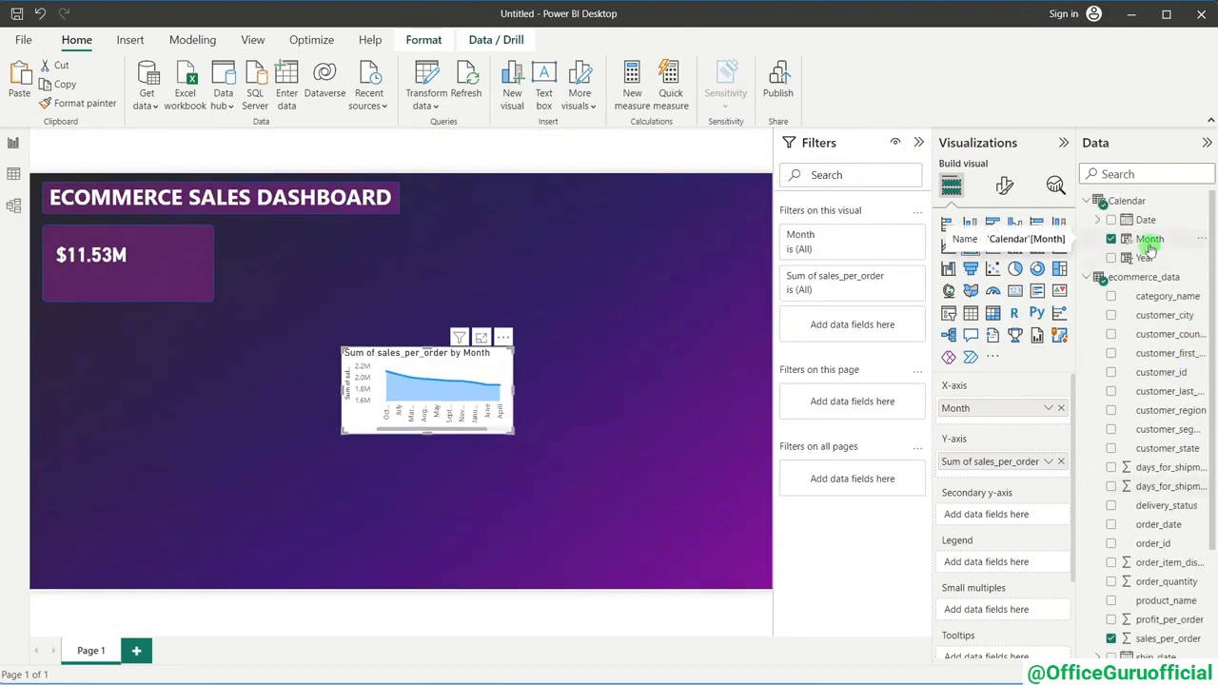
drag(1147, 258, 852, 325)
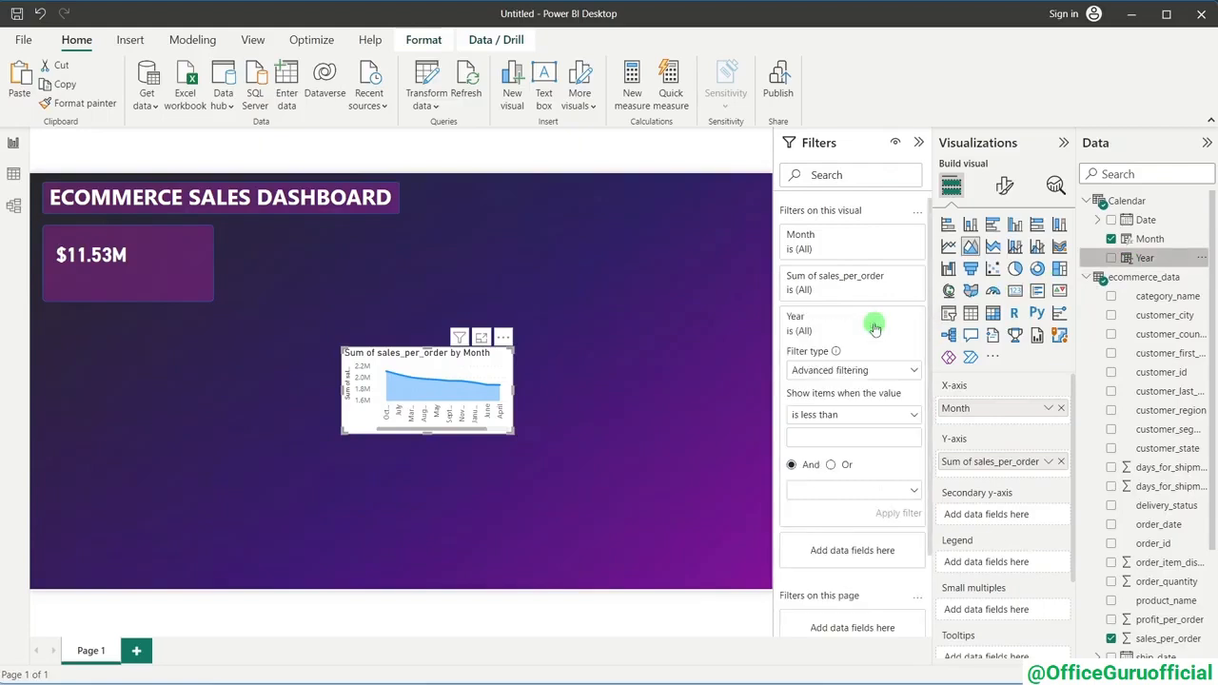
click(834, 376)
click(816, 411)
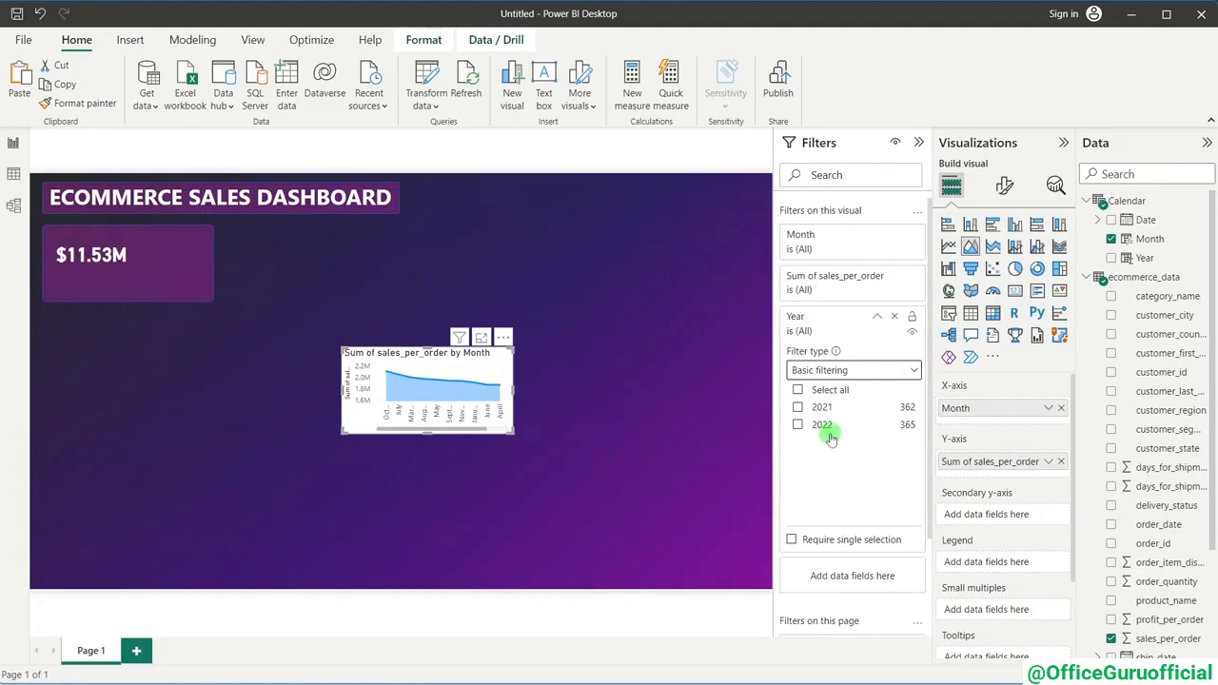
scroll(824, 429, down, 3)
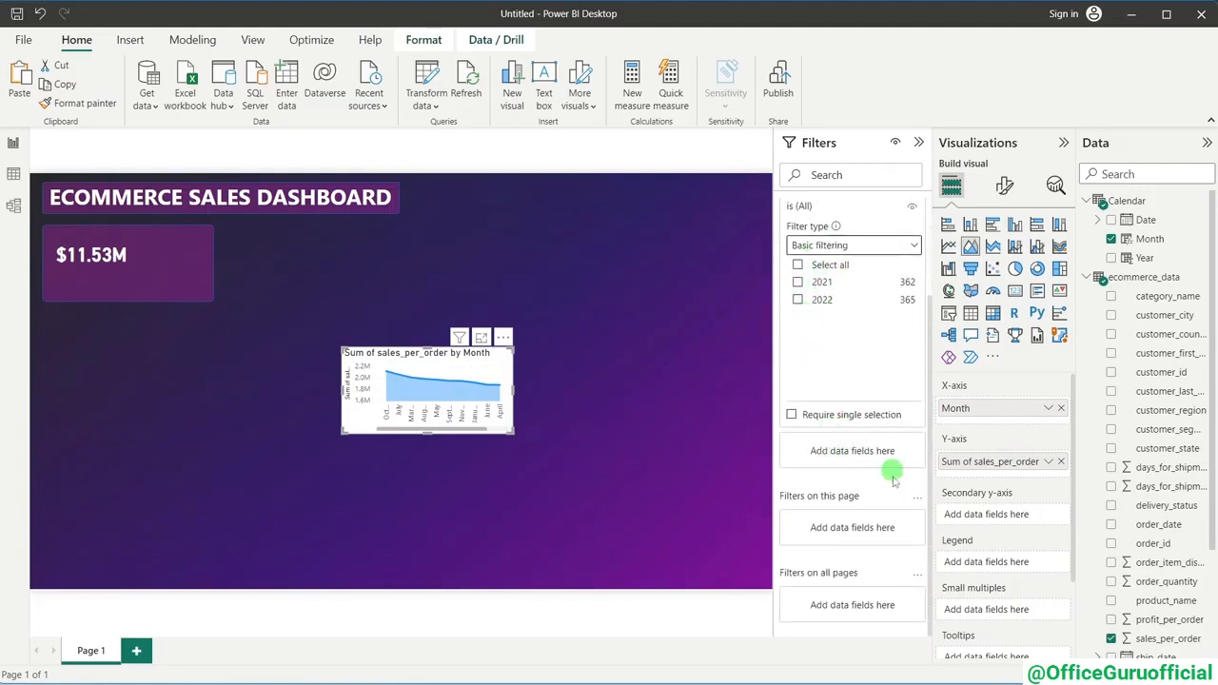
scroll(857, 571, up, 3)
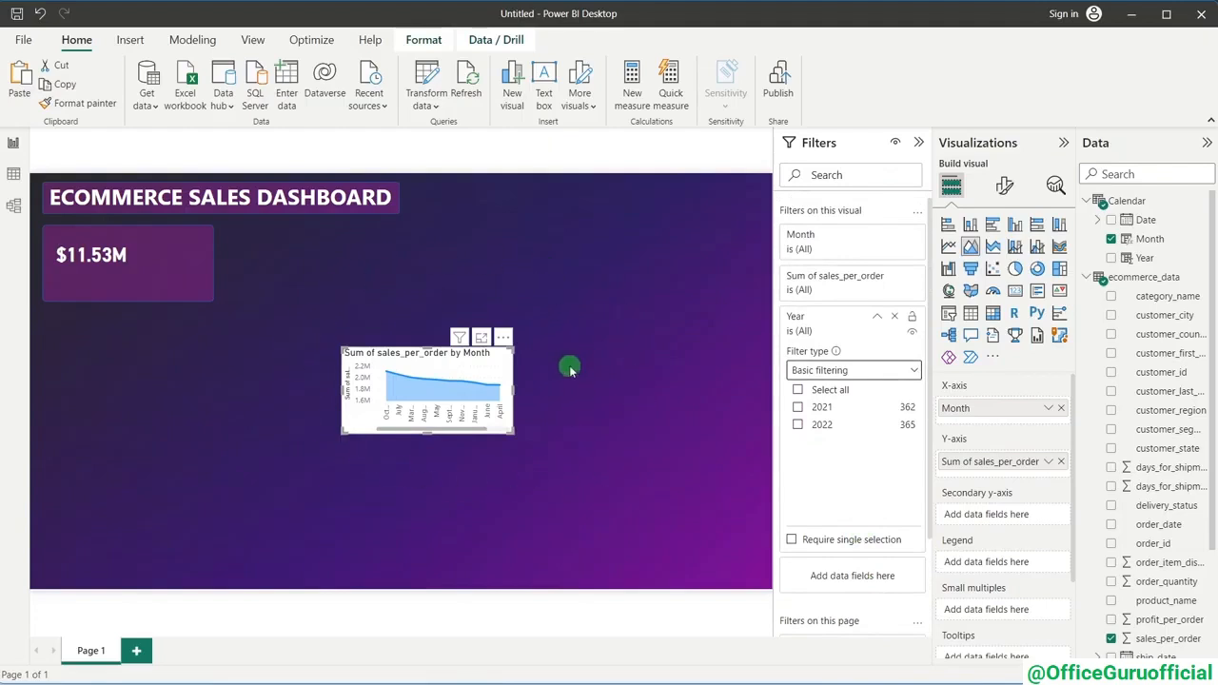
click(799, 425)
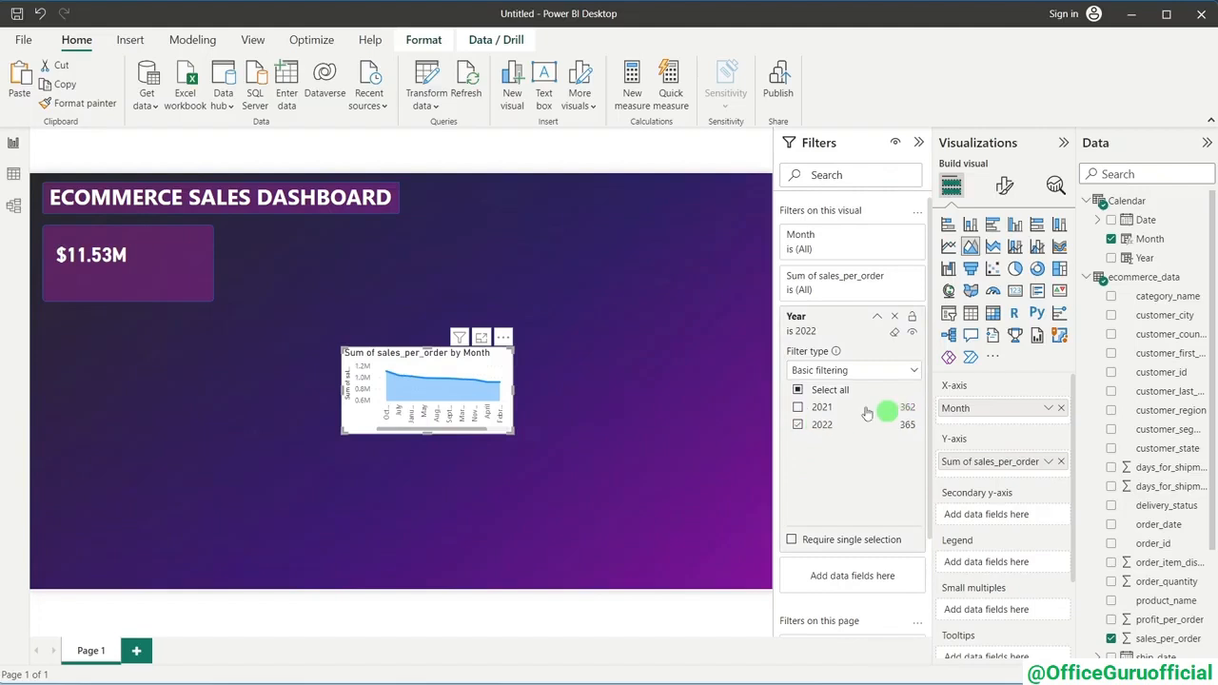
click(575, 358)
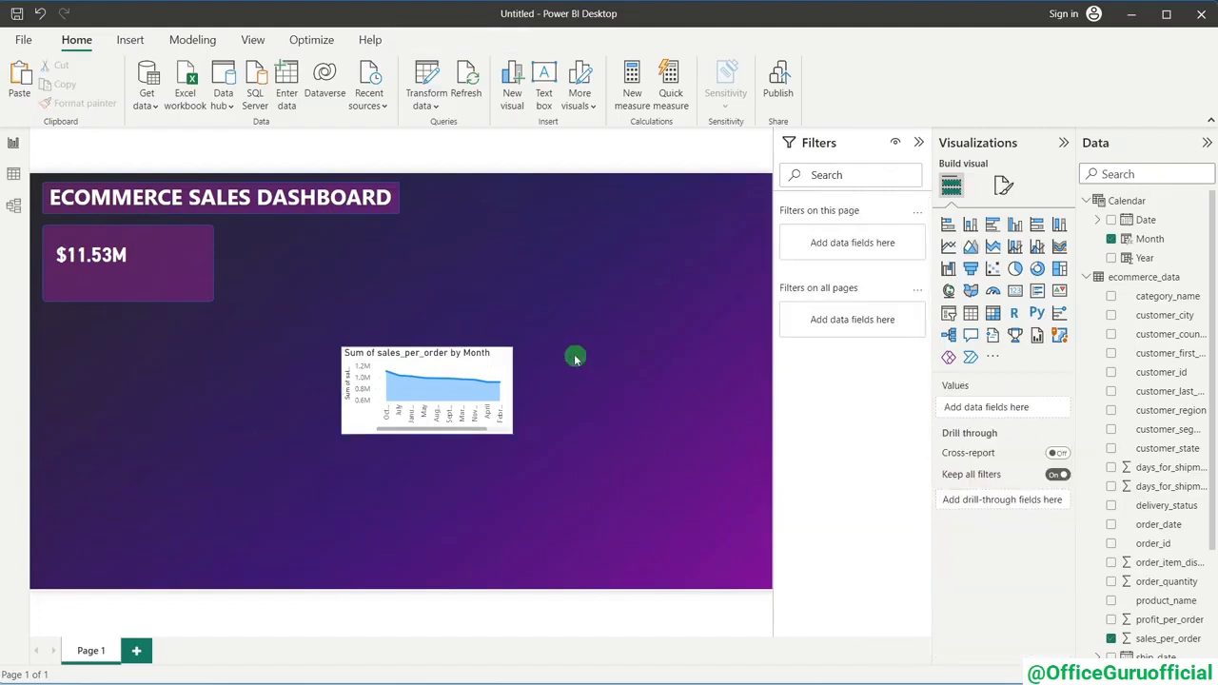
mouse_move(459, 358)
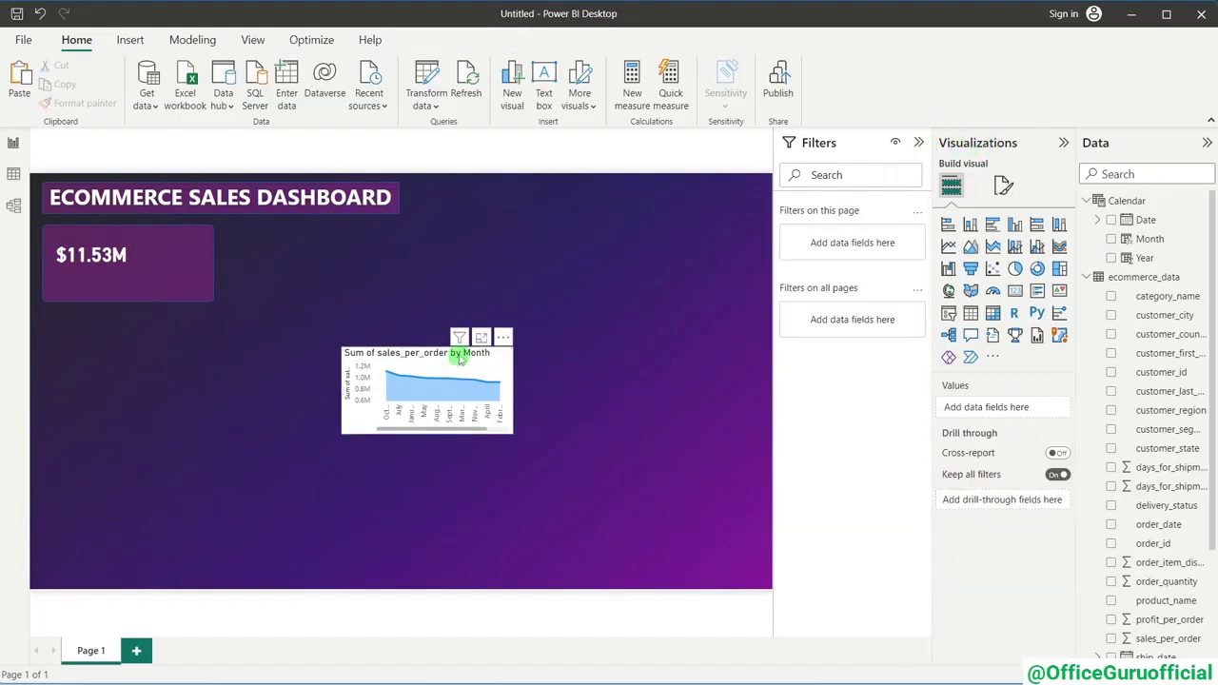
click(919, 141)
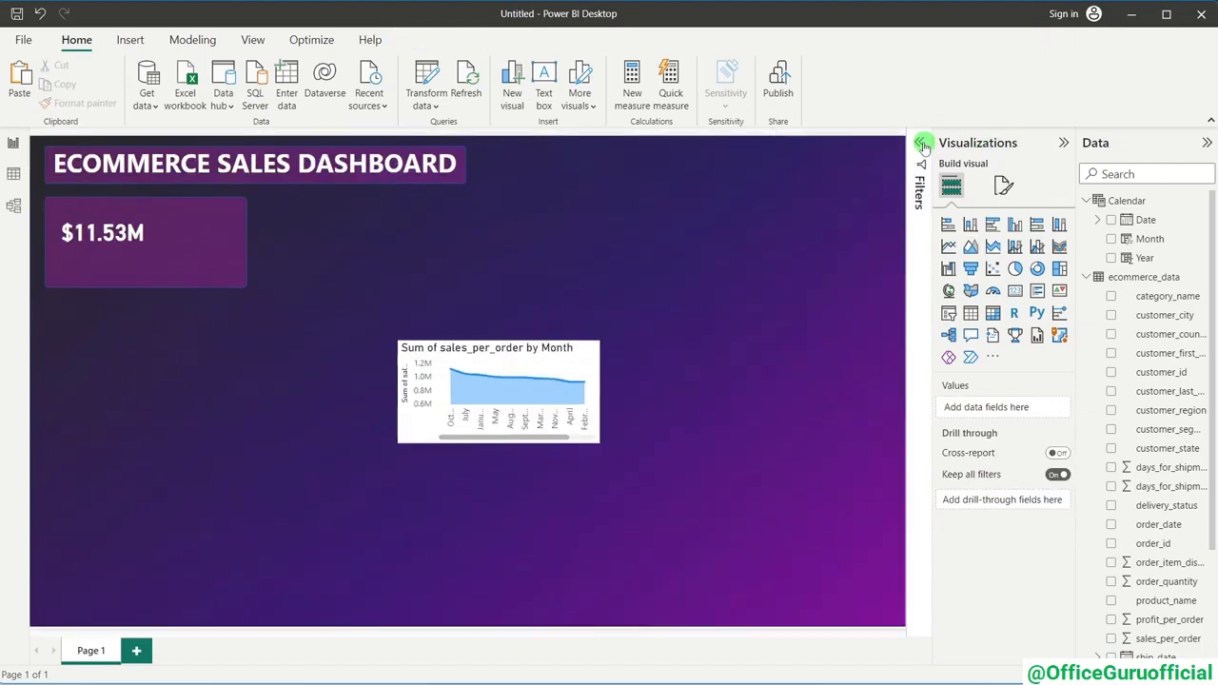
- Move the area chart closer to the KPI card and enlarge it until all month labels fit along its axis
drag(505, 352, 434, 288)
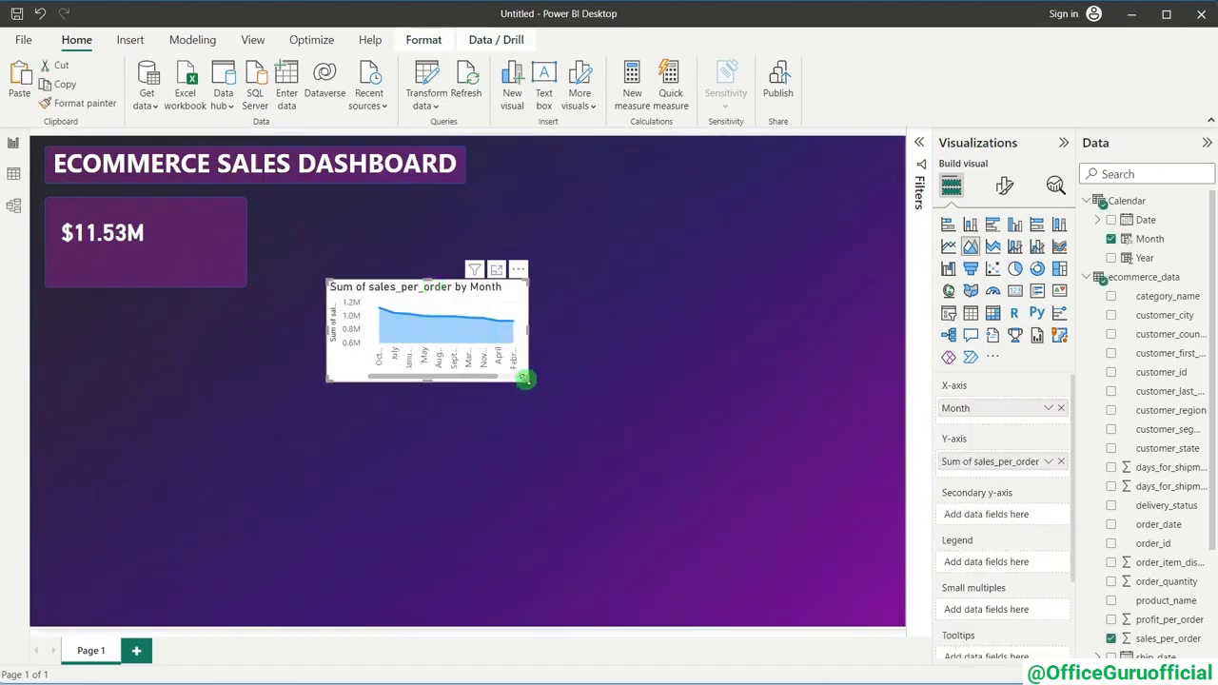
drag(525, 379, 836, 539)
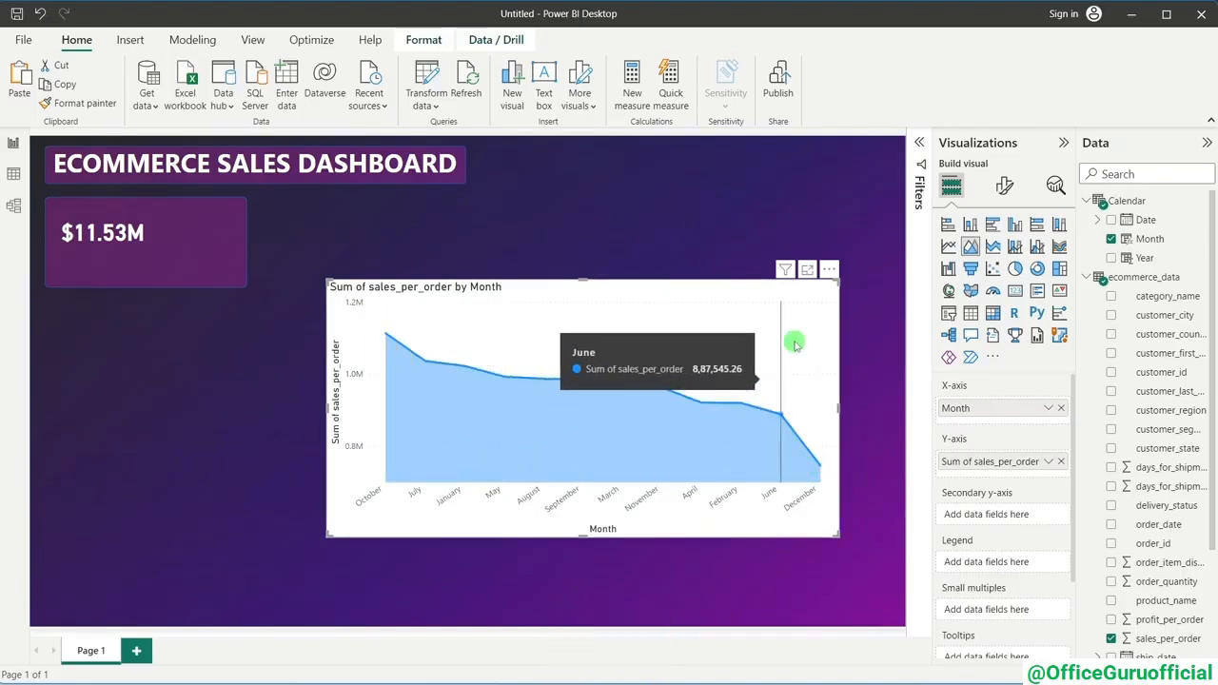
- Sort the area chart's axis by Month in ascending order and shift the chart slightly closer to the KPI card
click(830, 270)
mouse_move(871, 363)
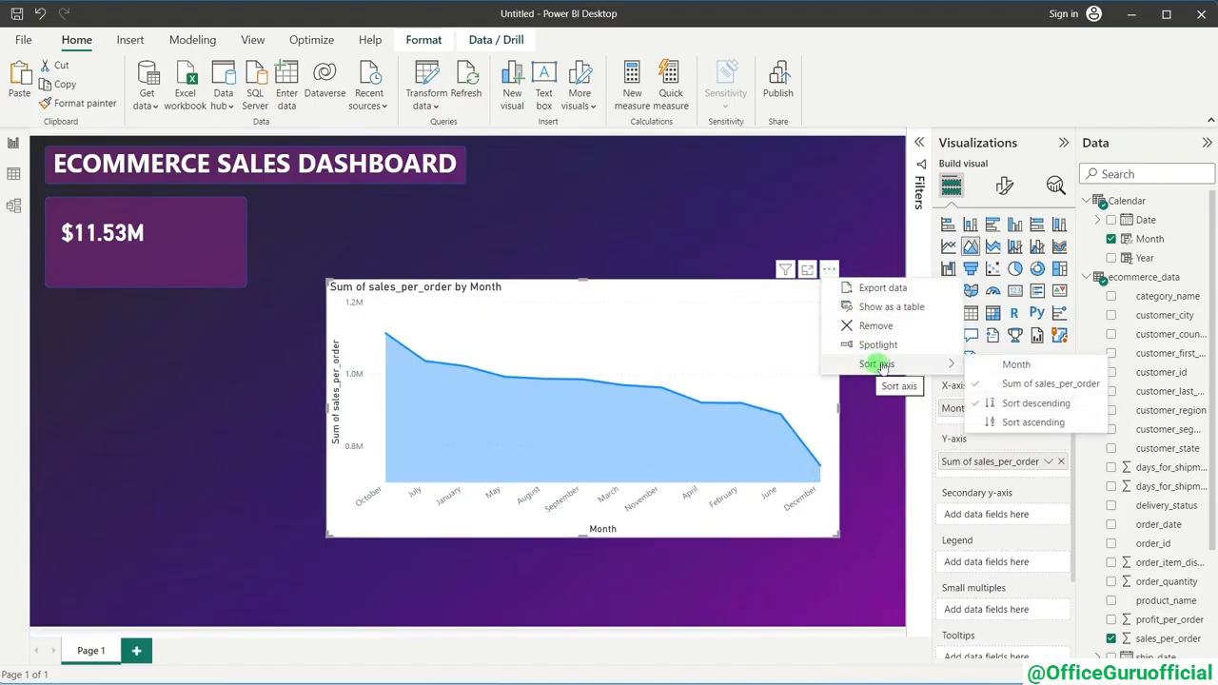
click(1011, 365)
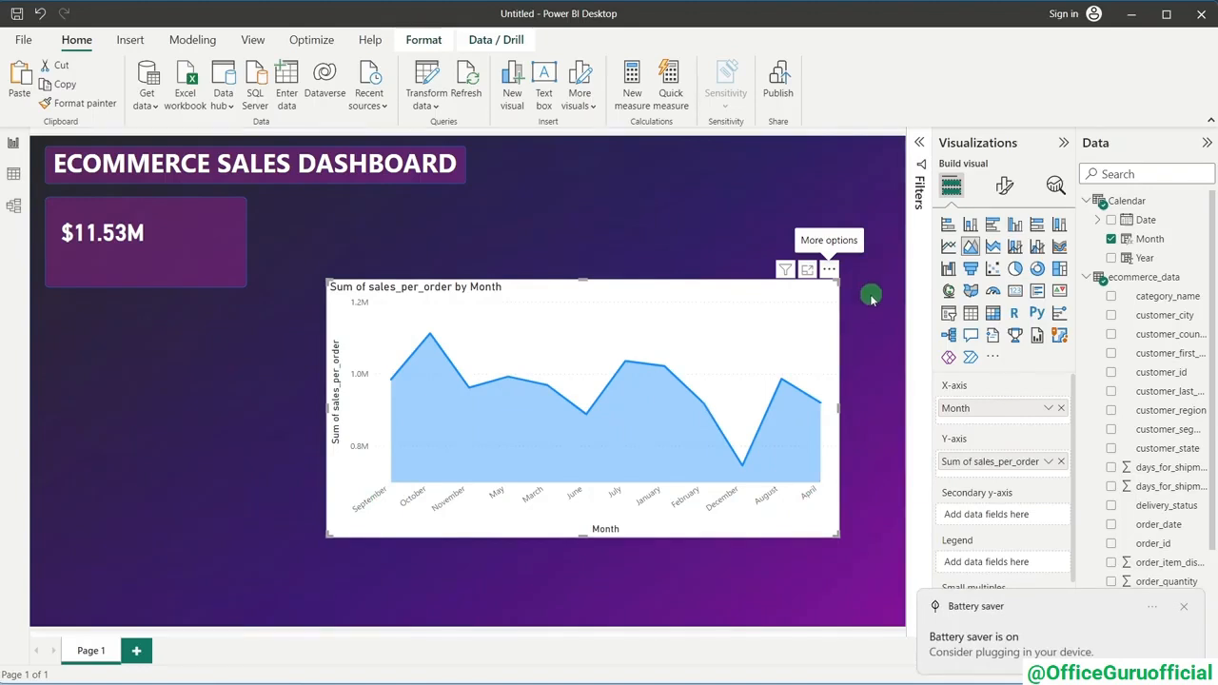
click(829, 270)
mouse_move(878, 365)
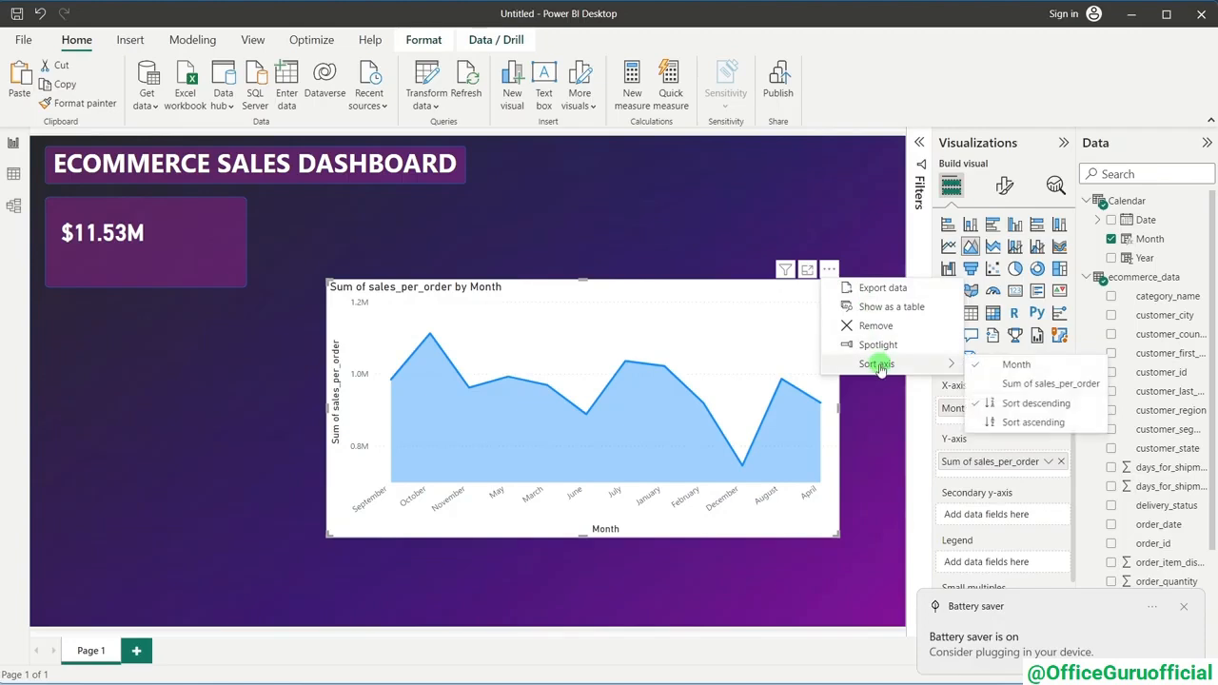
click(1038, 422)
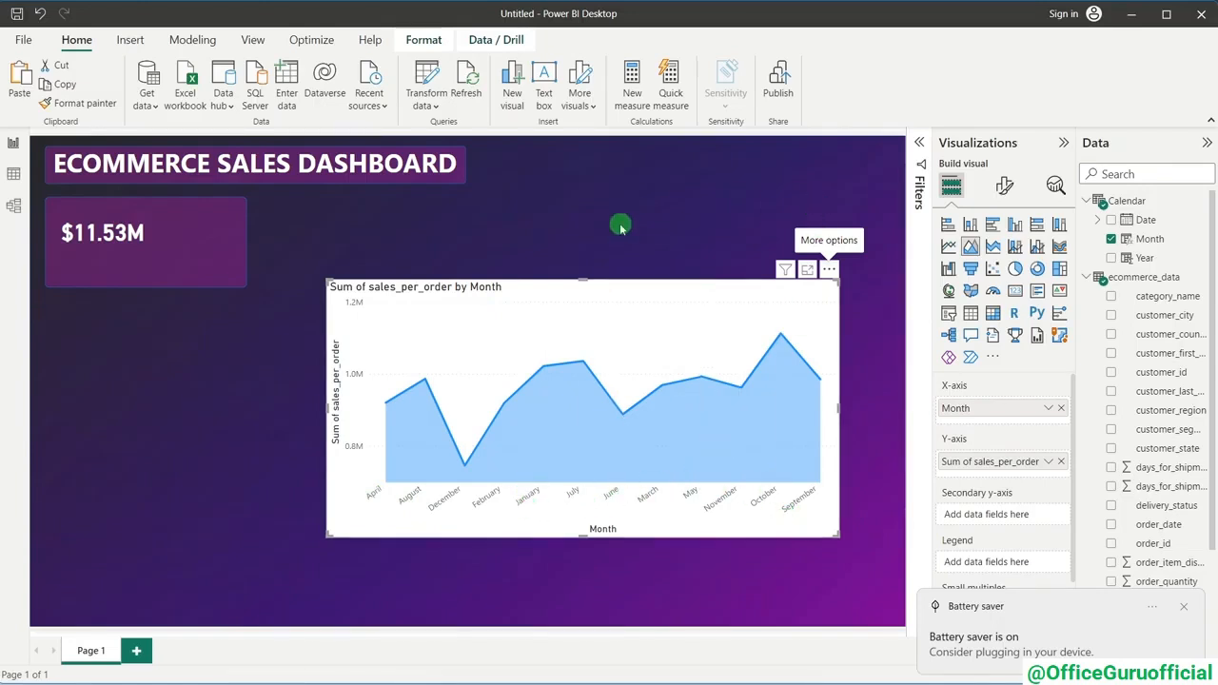
drag(612, 286, 561, 273)
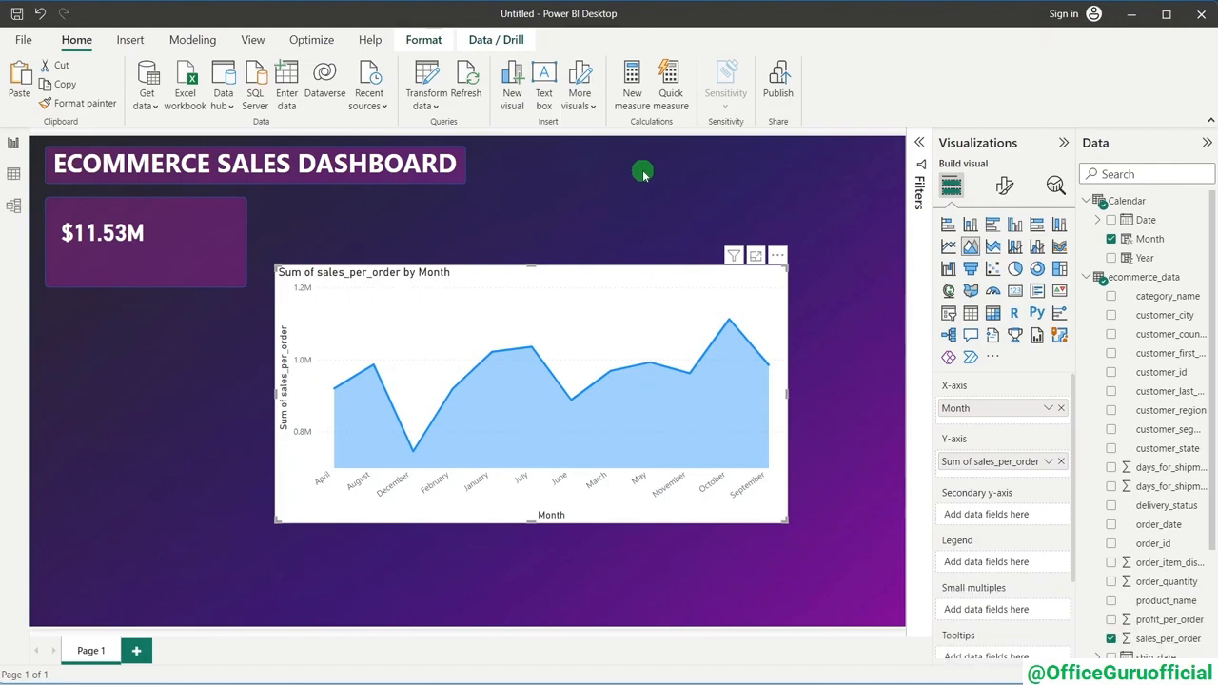
- Add a new calculated column to the Calendar table in the data view
click(1152, 239)
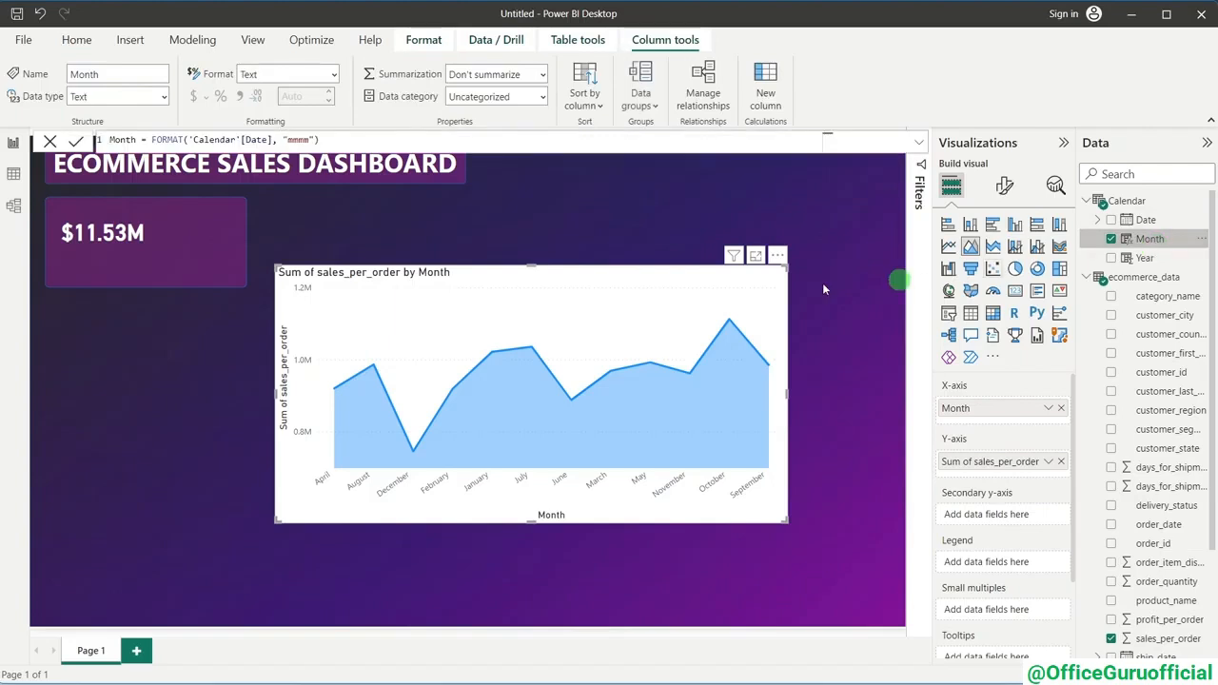
click(580, 205)
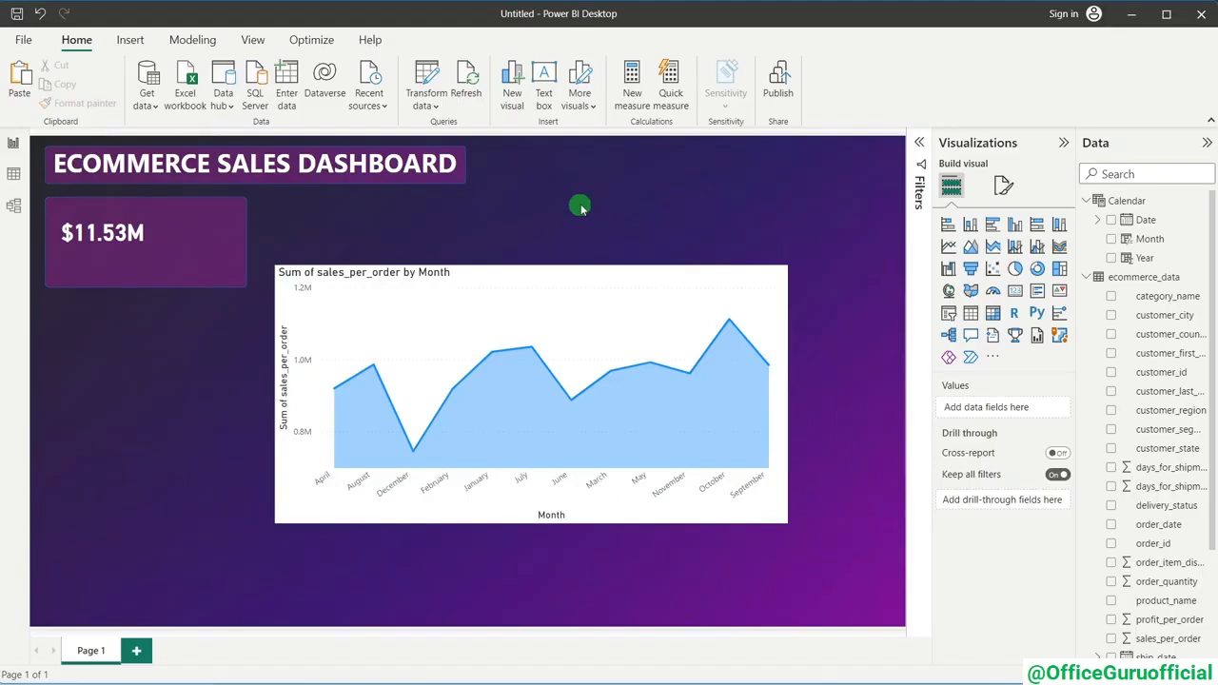
click(16, 175)
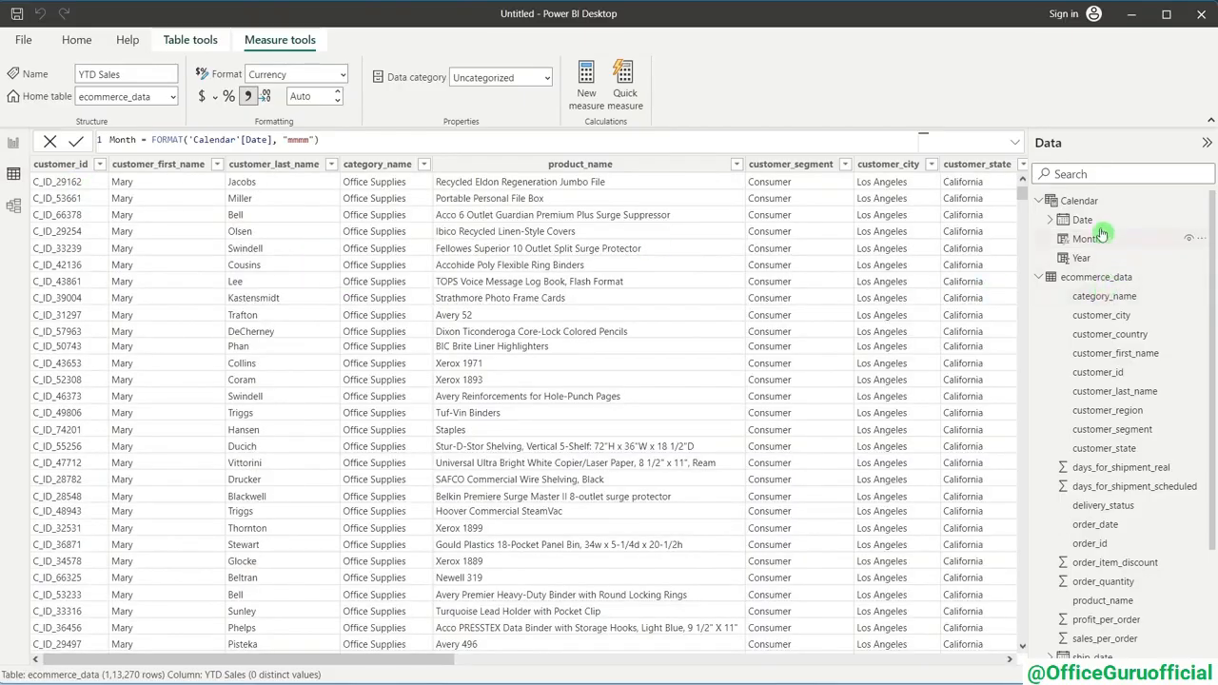
click(1075, 200)
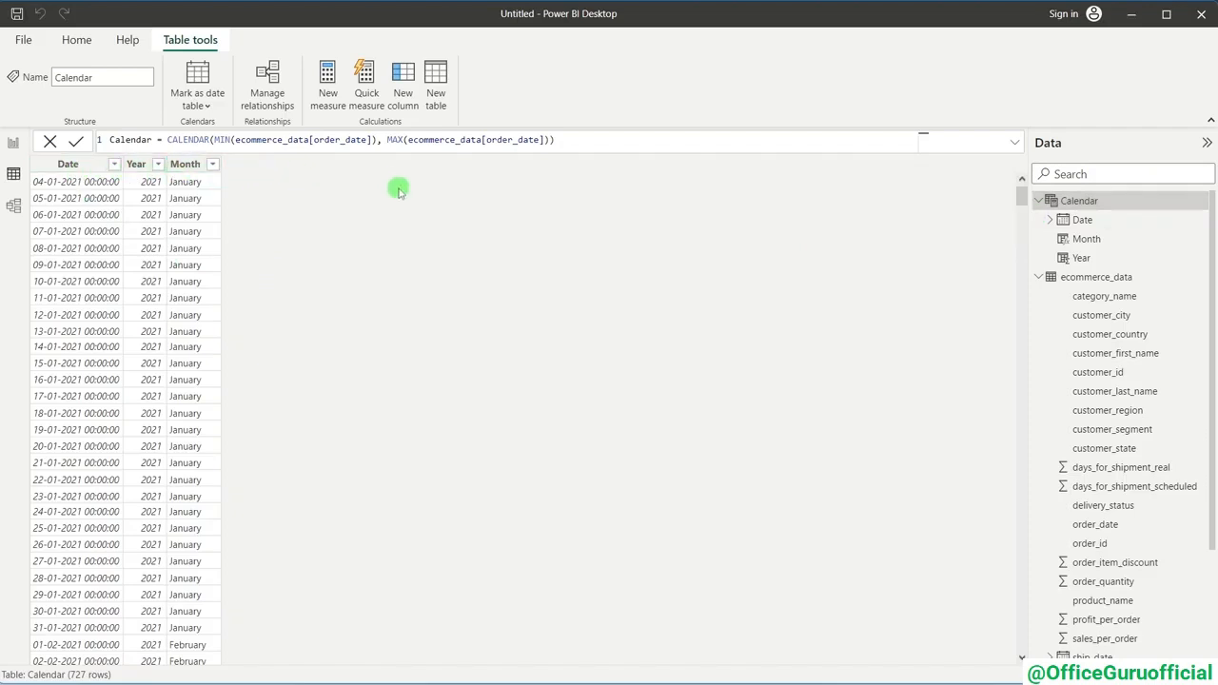
click(405, 86)
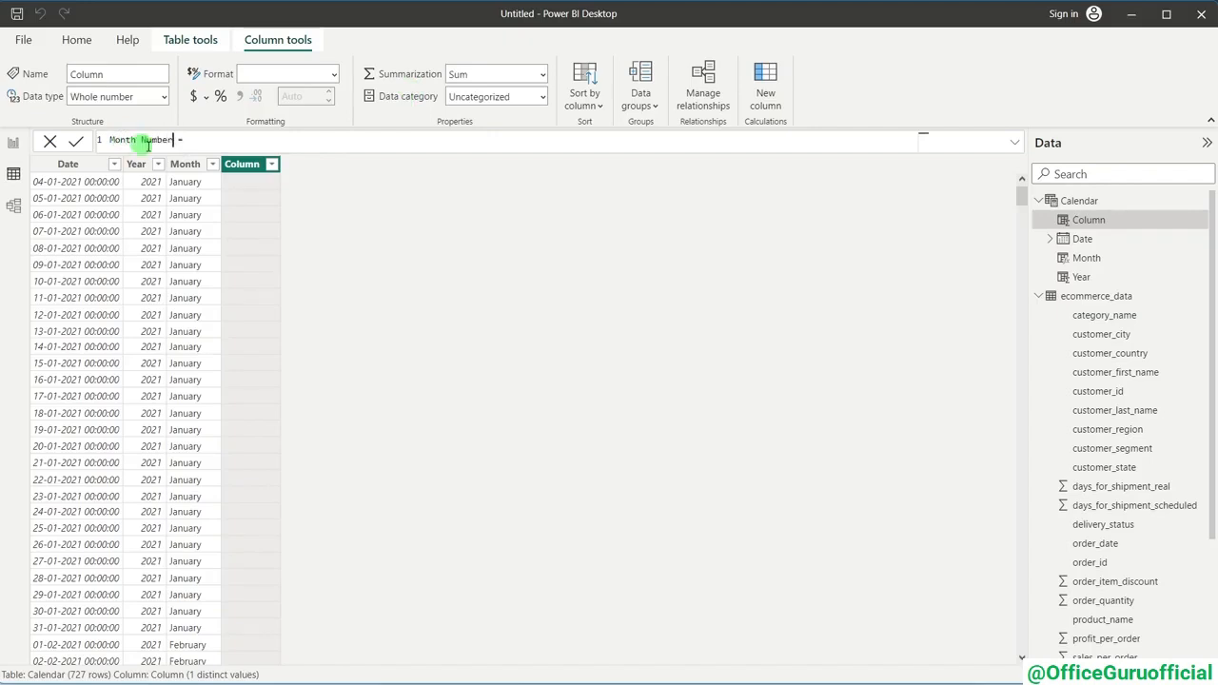
- Define the new Calendar column as Month Number = MONTH('Calendar'[Date]) and check its values down the table
click(237, 149)
text(mont)
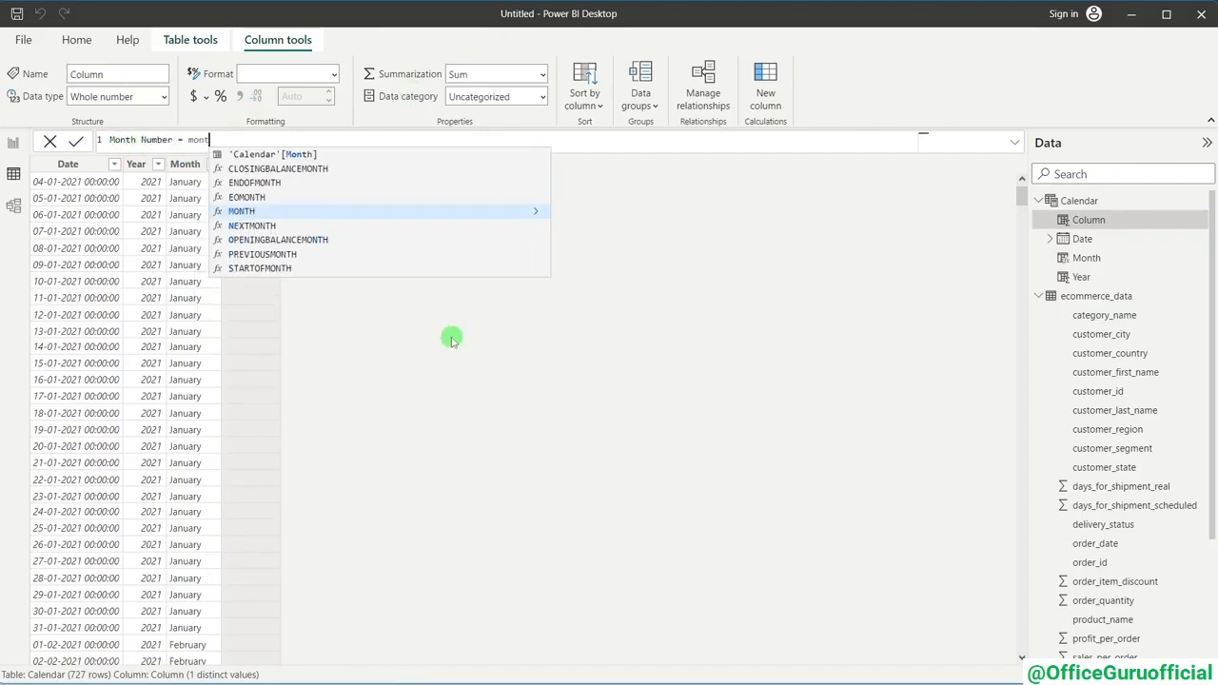
key(Tab)
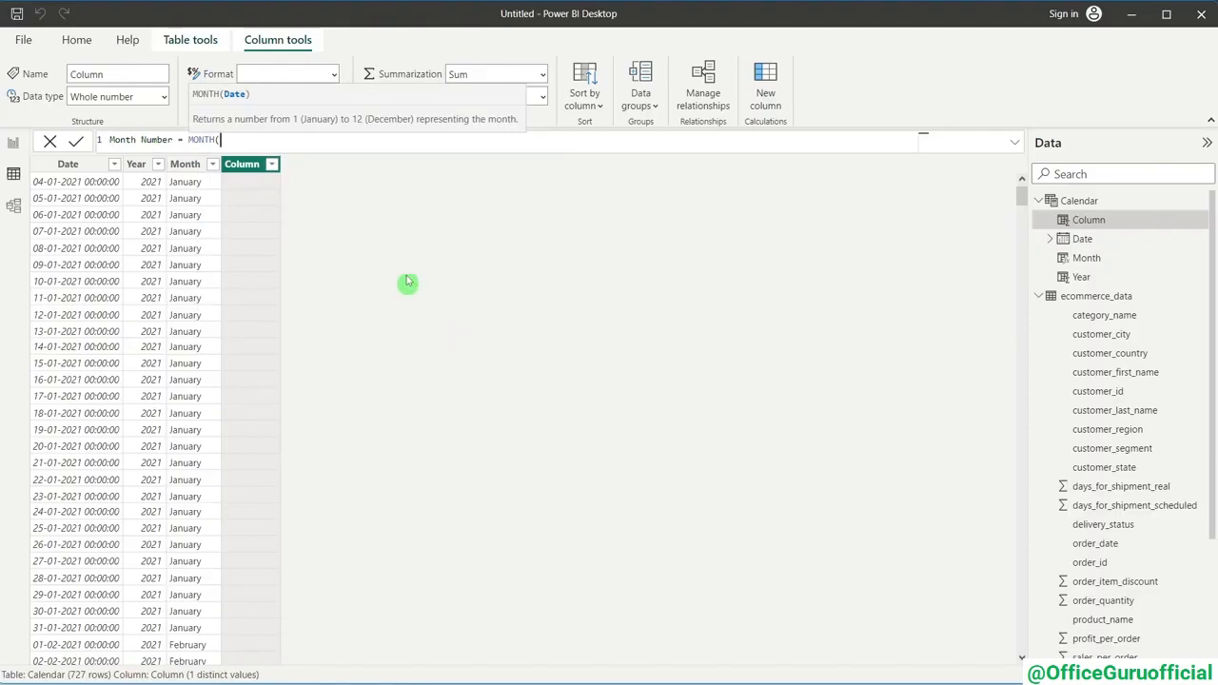
text(date)
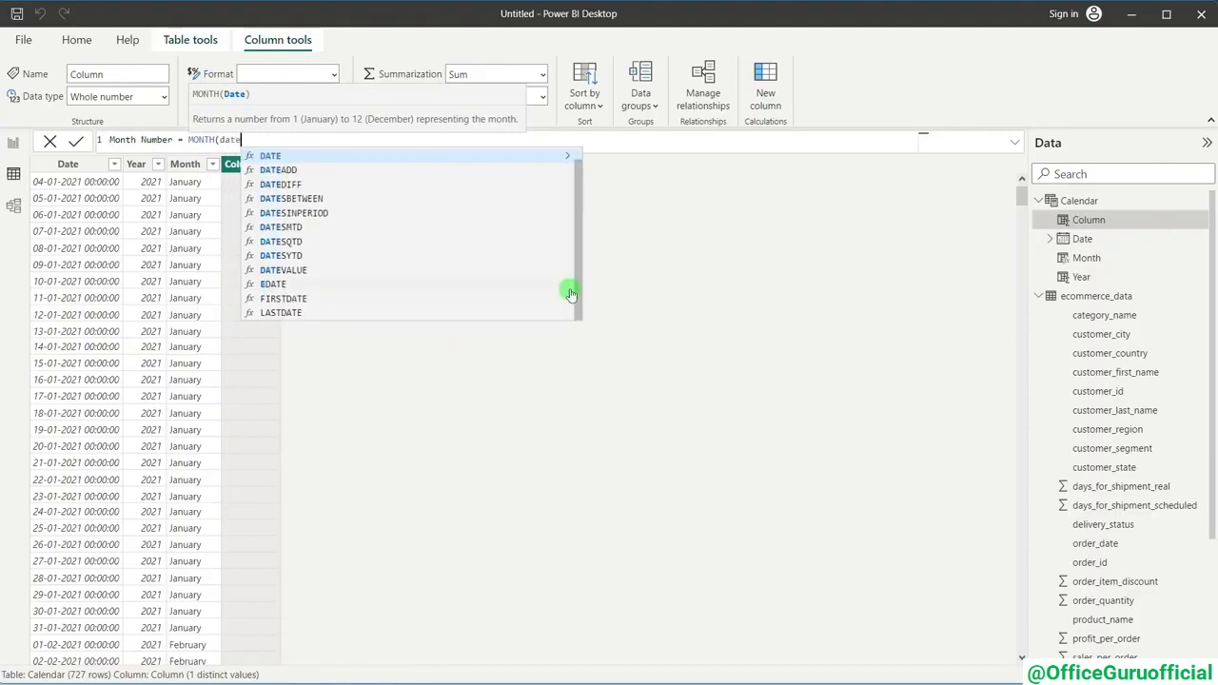
click(295, 170)
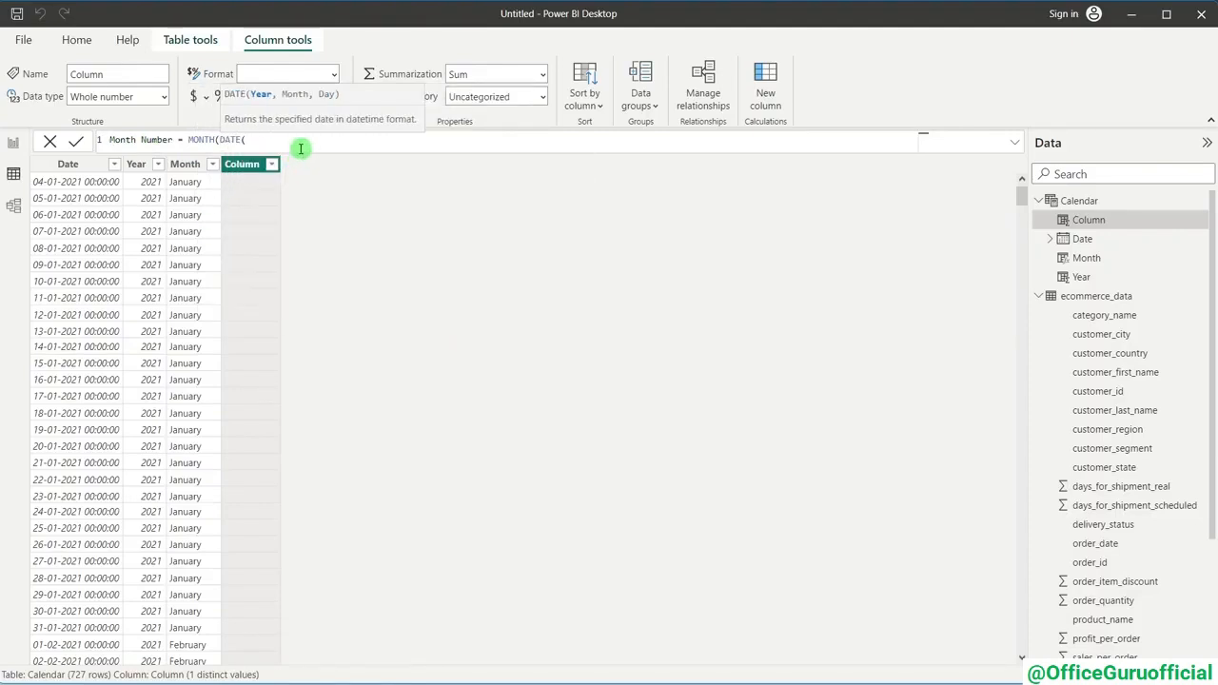
key(BackSpace)
key(BackSpace)
key(BackSpace)
scroll(503, 250, up, 3)
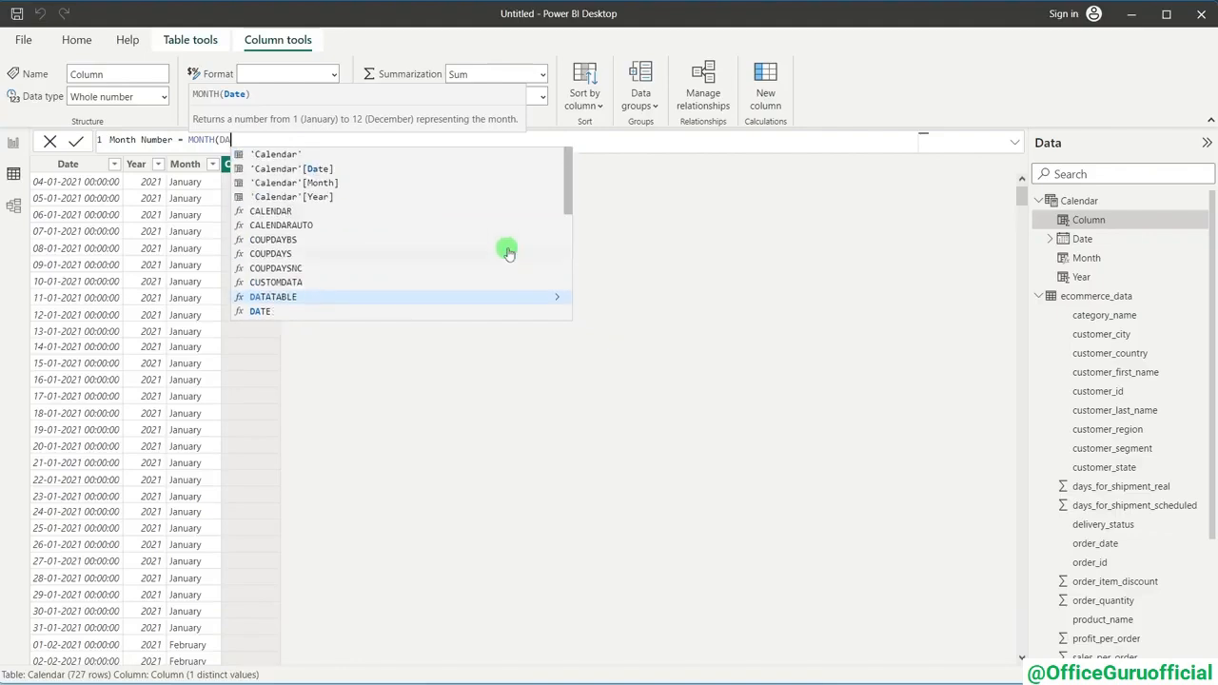
click(297, 169)
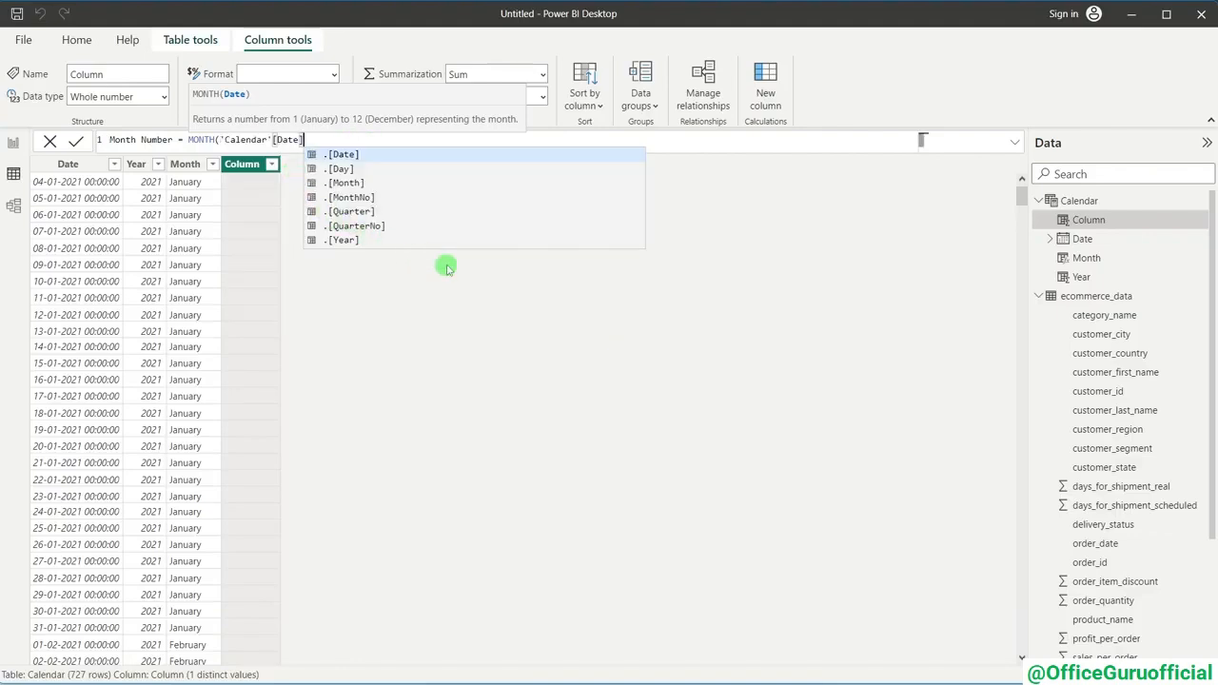
text())
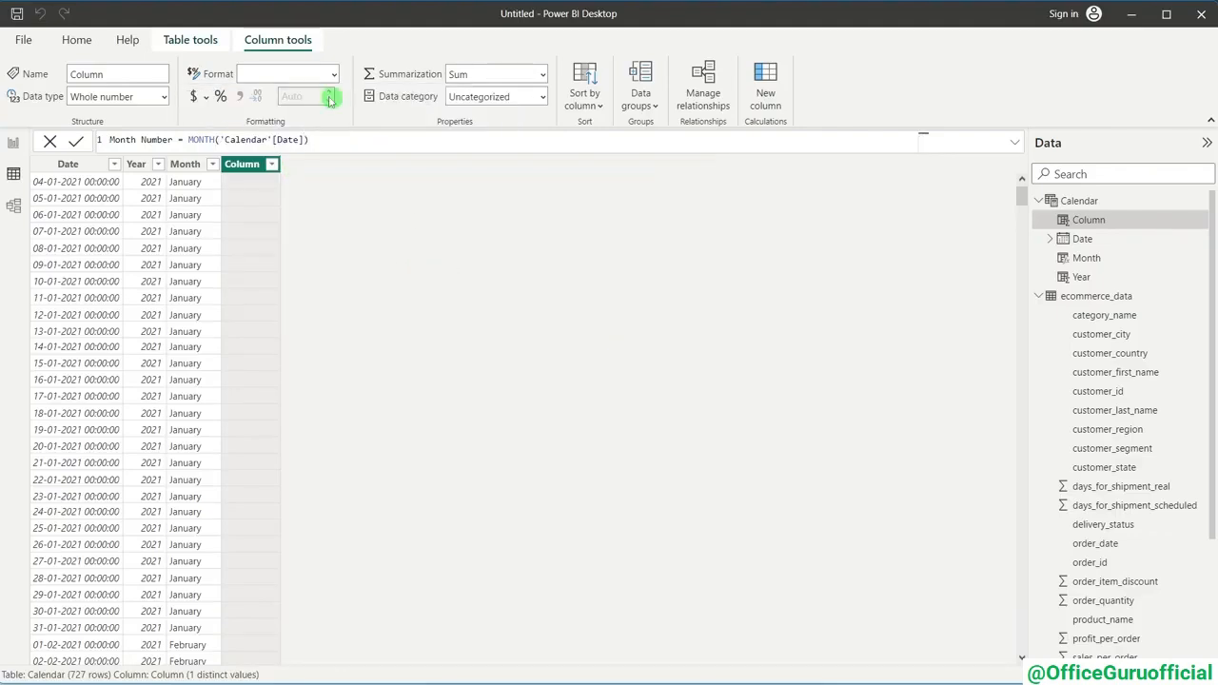
key(Return)
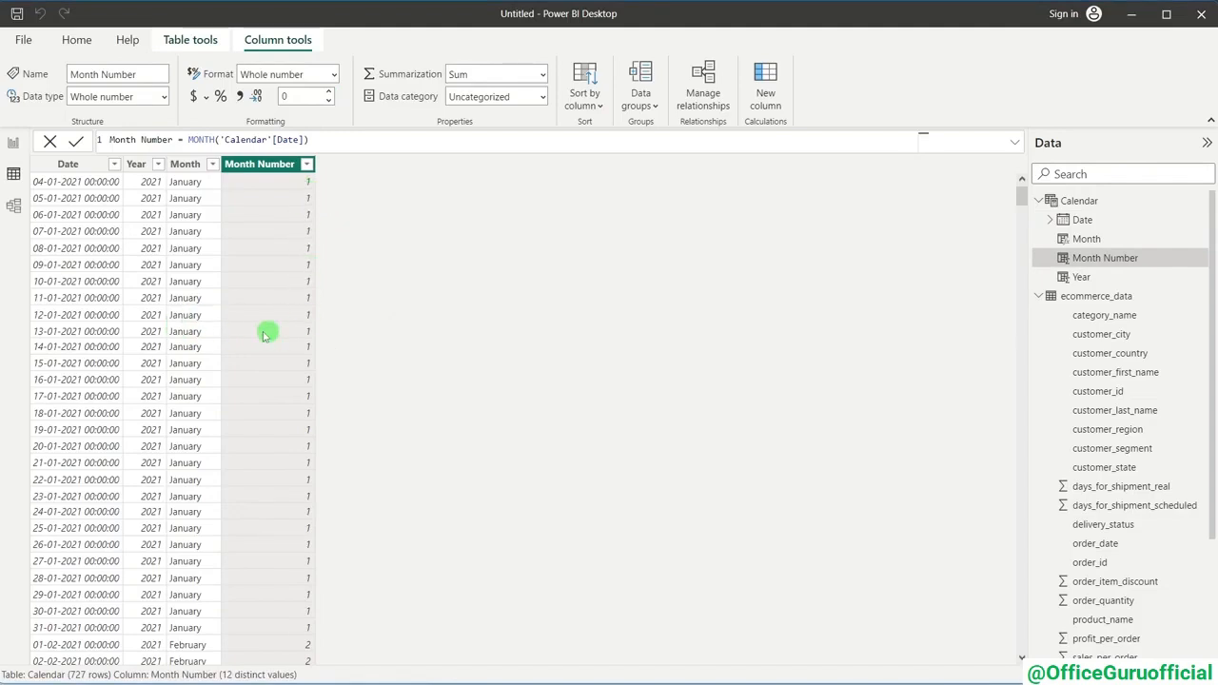
scroll(267, 332, down, 15)
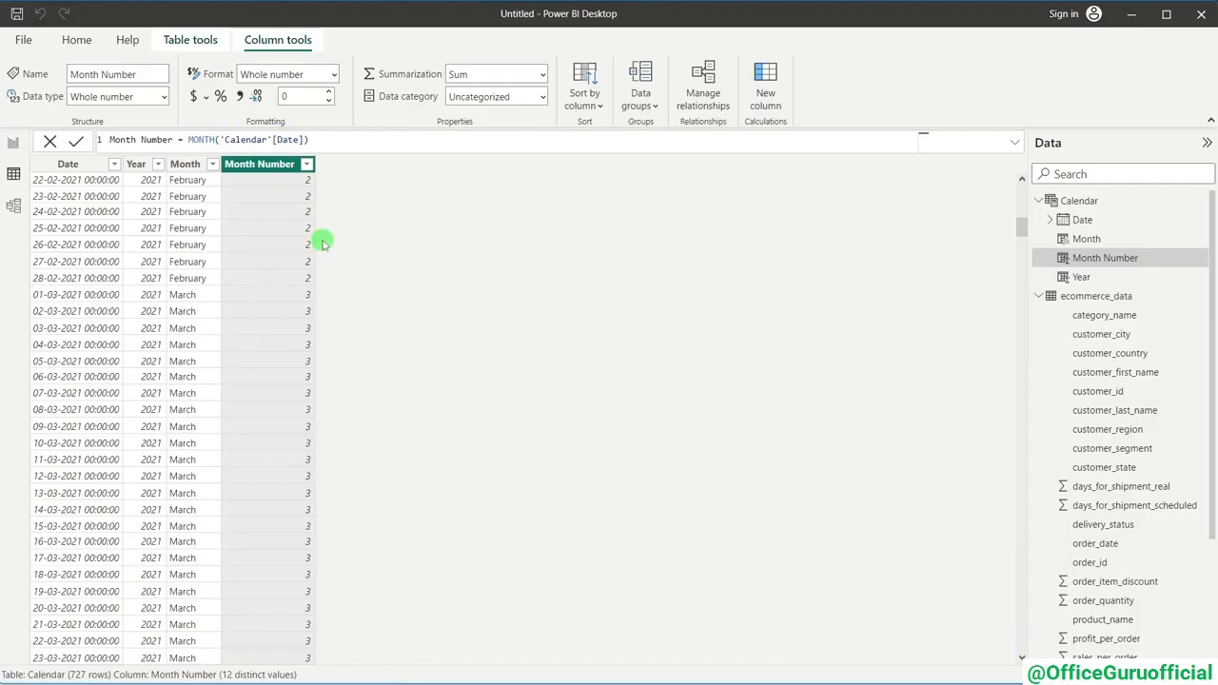
- Return to the report and set the Calendar table's Month column to sort by Month Number
click(14, 146)
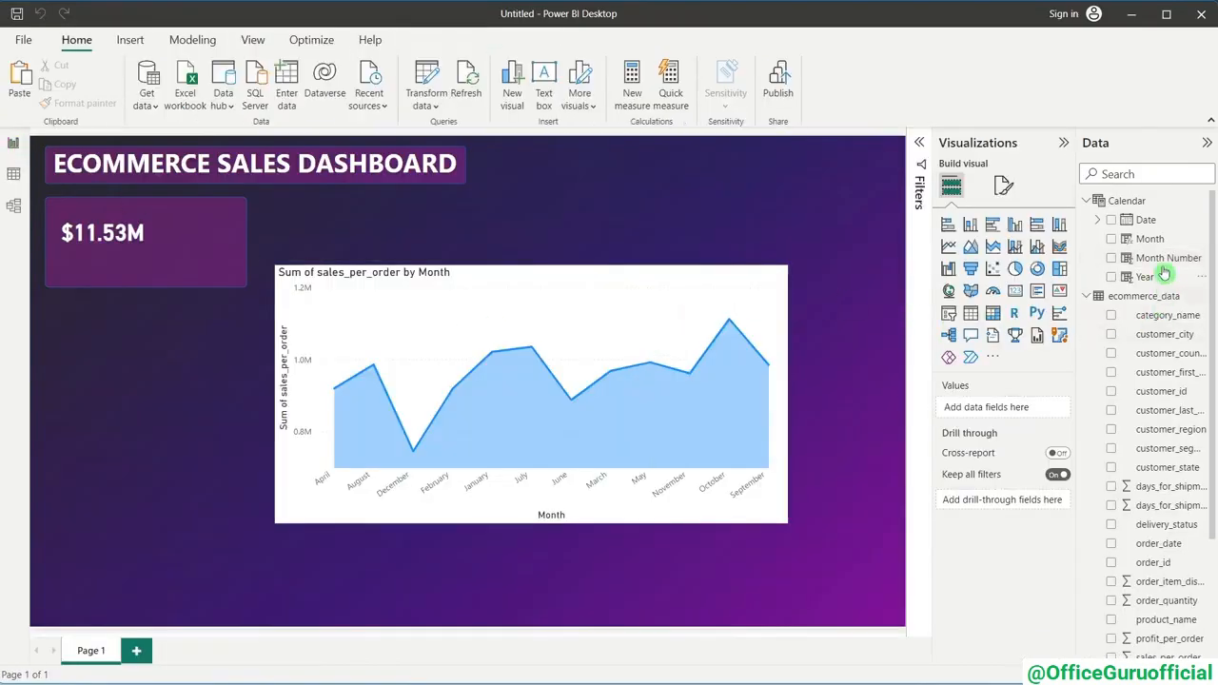
click(1152, 240)
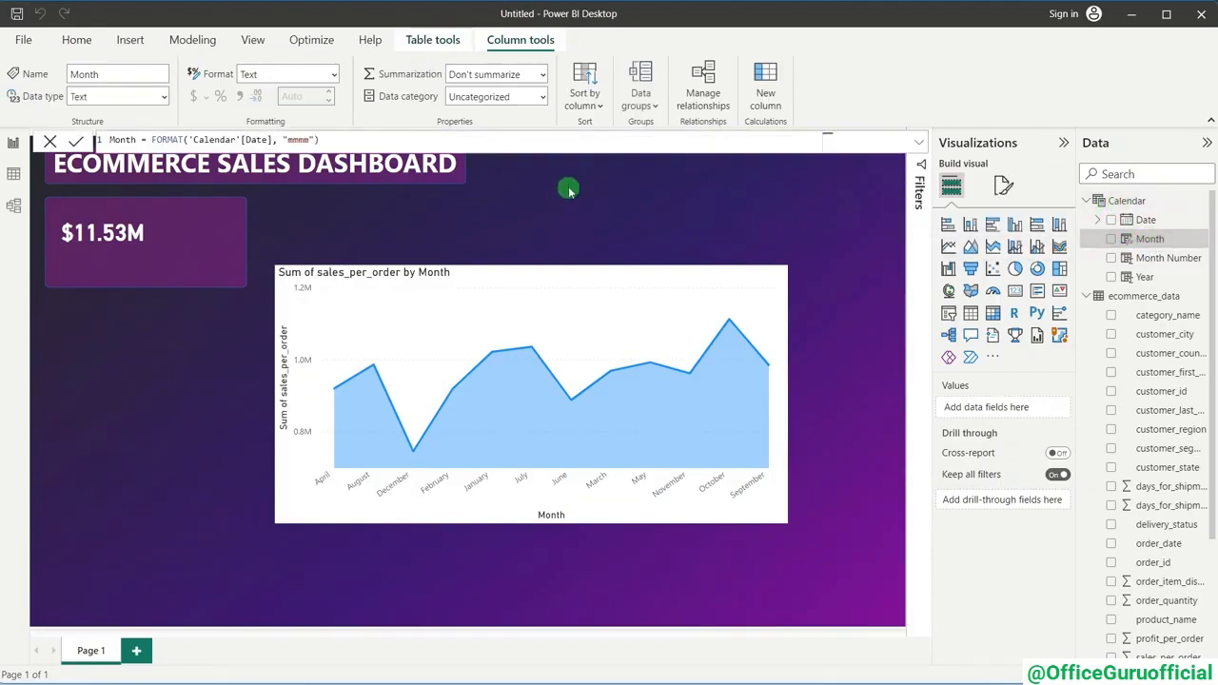
click(596, 105)
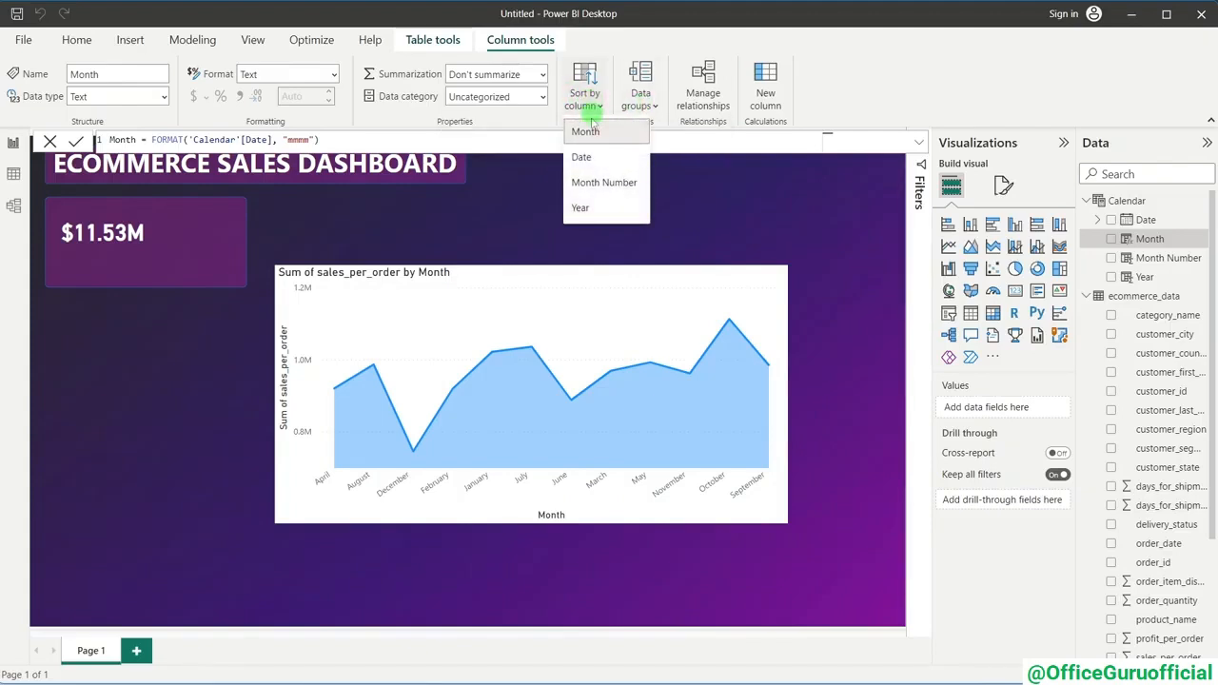
click(593, 184)
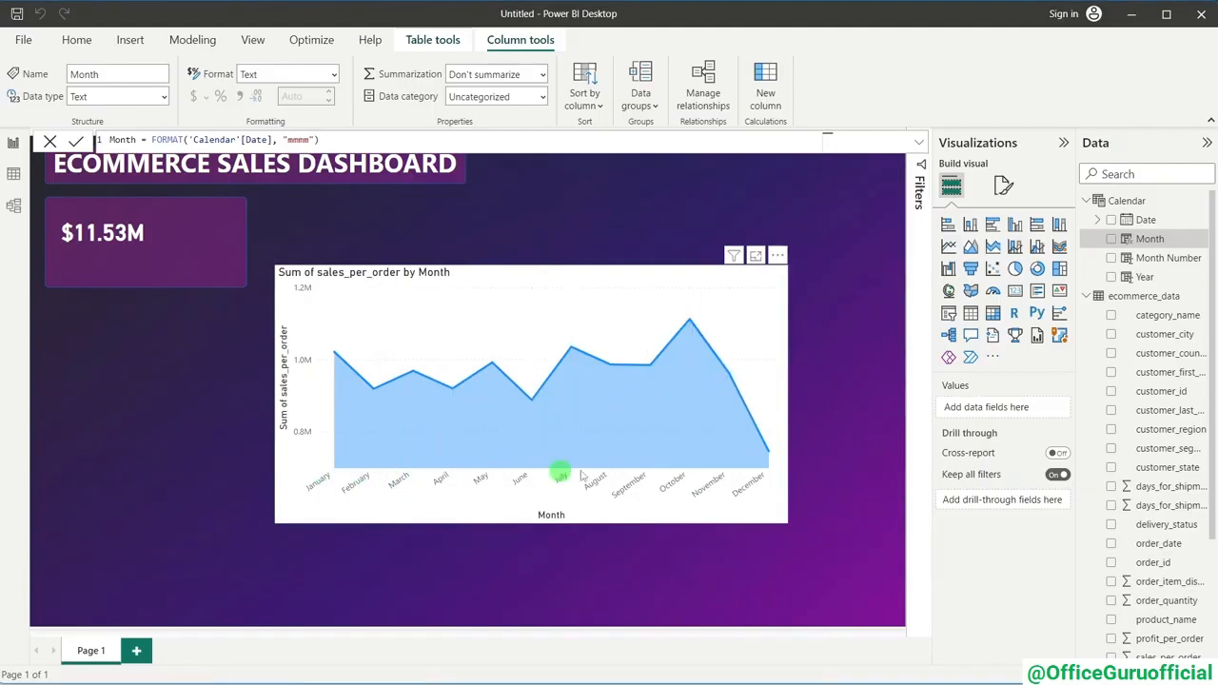
- Try sorting the area chart's axis by Sum of sales_per_order, return it to Month, and check the sort options
click(777, 256)
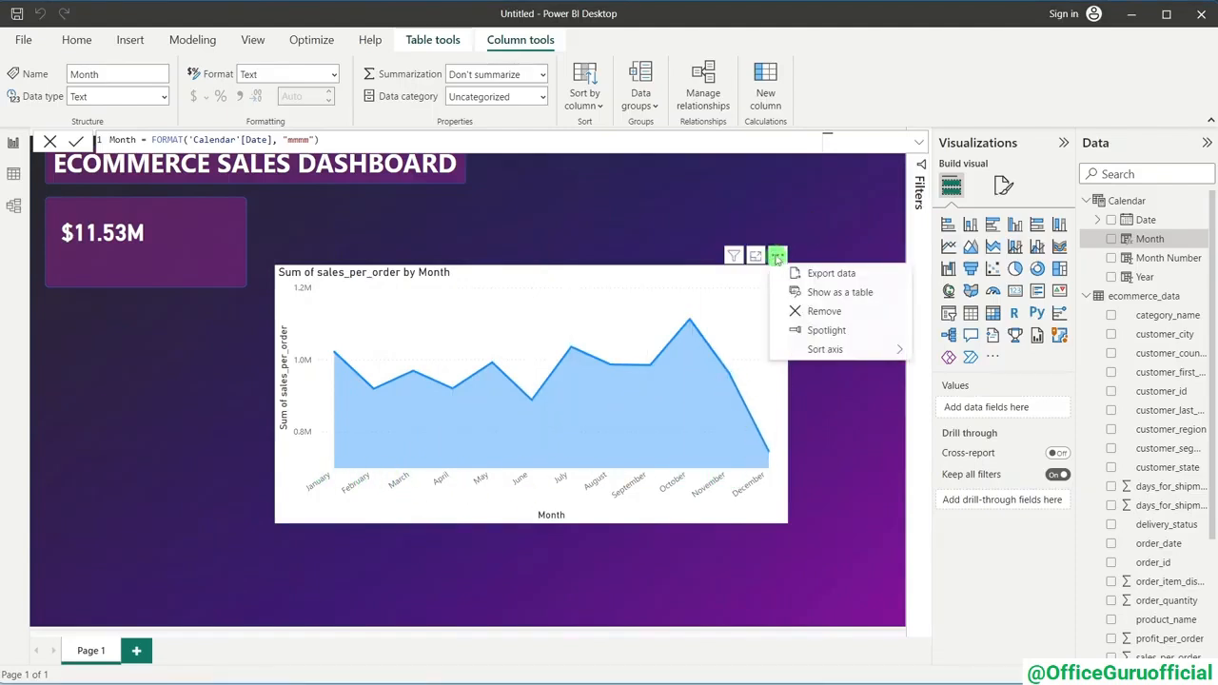
mouse_move(819, 349)
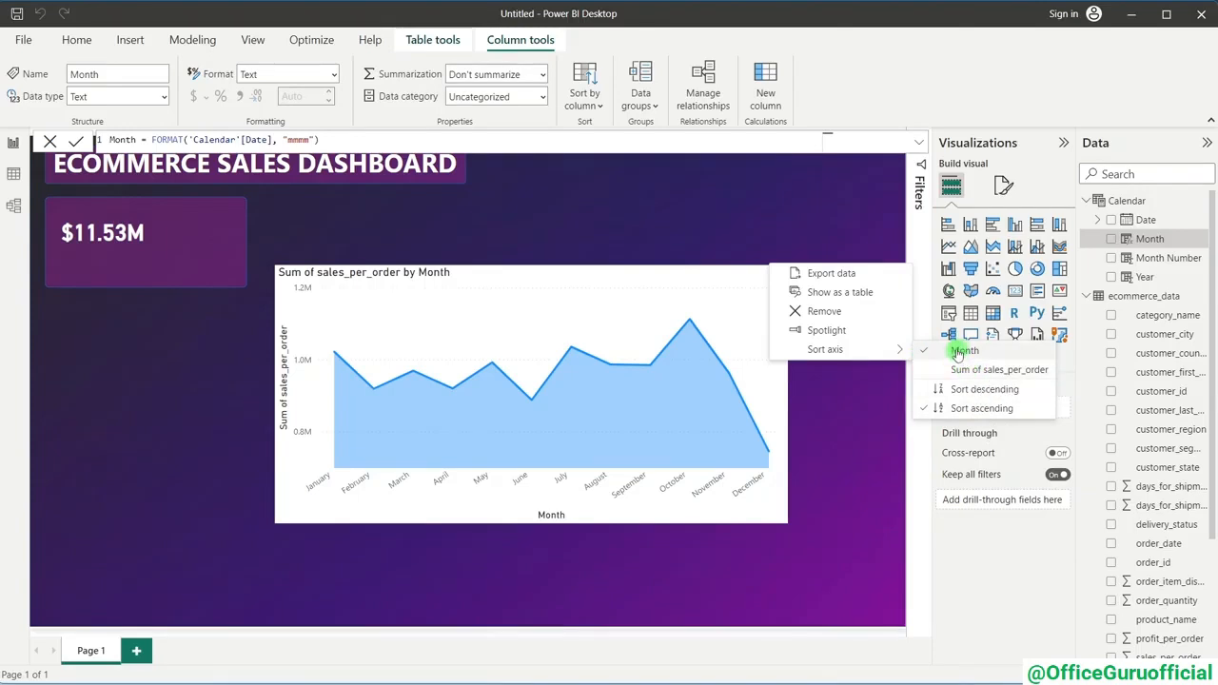
click(957, 371)
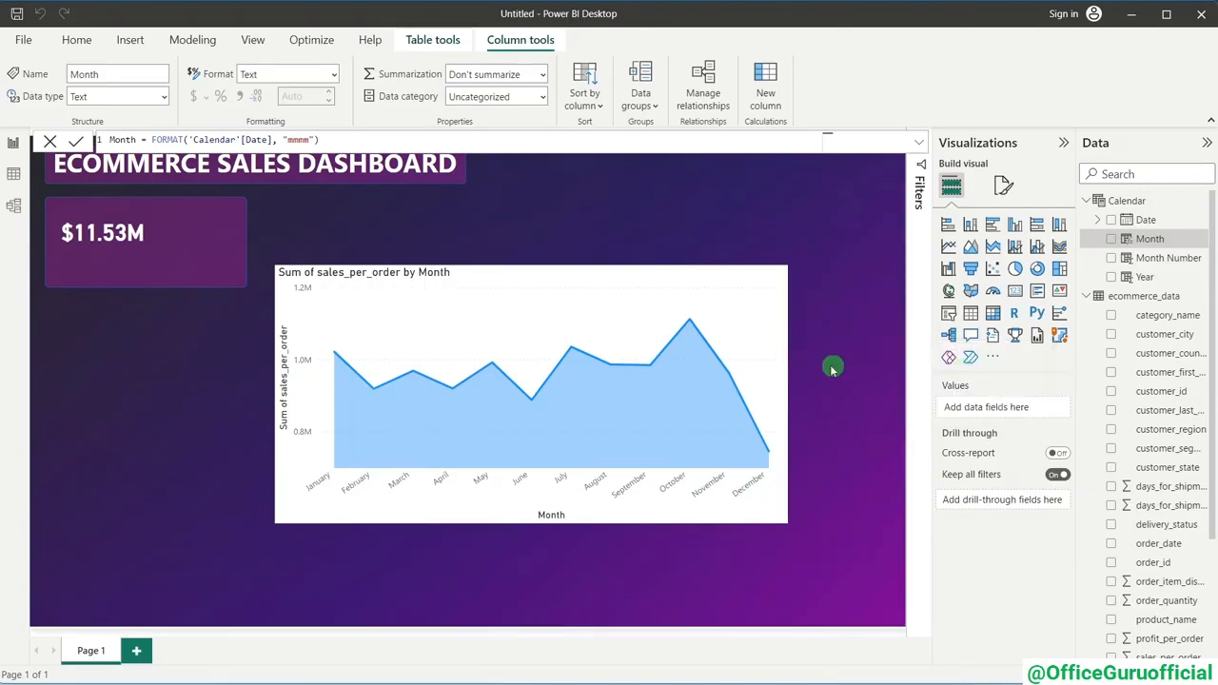
click(778, 255)
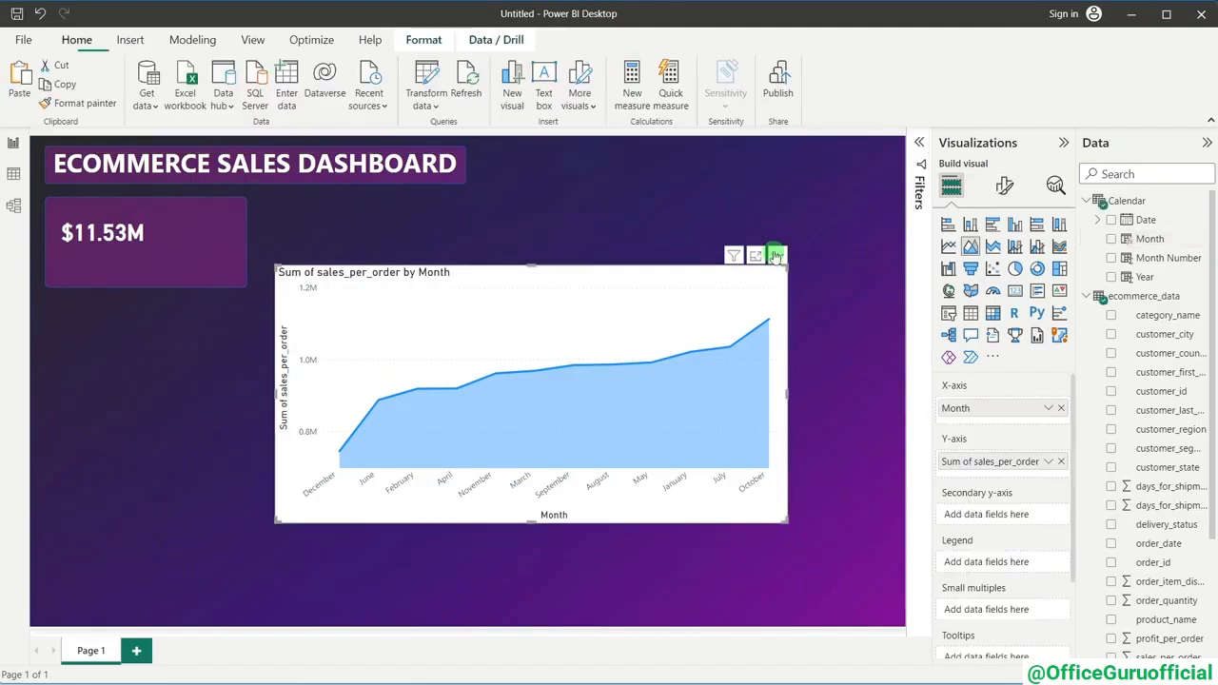
mouse_move(856, 350)
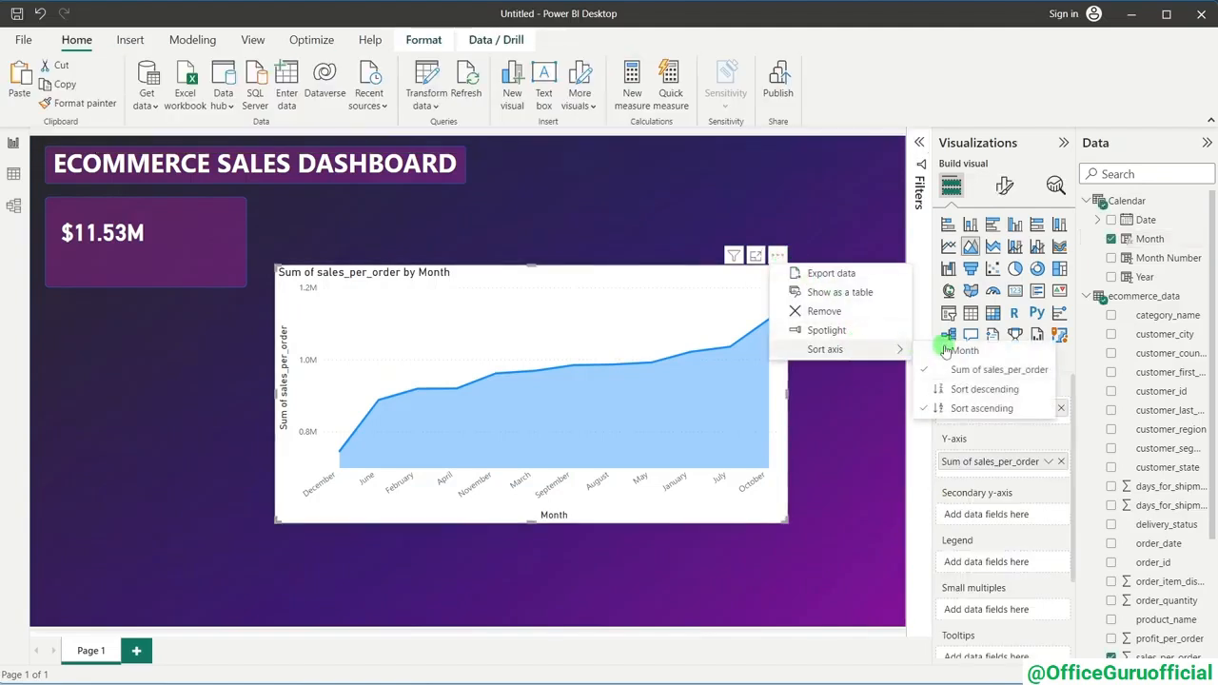
click(946, 350)
click(778, 255)
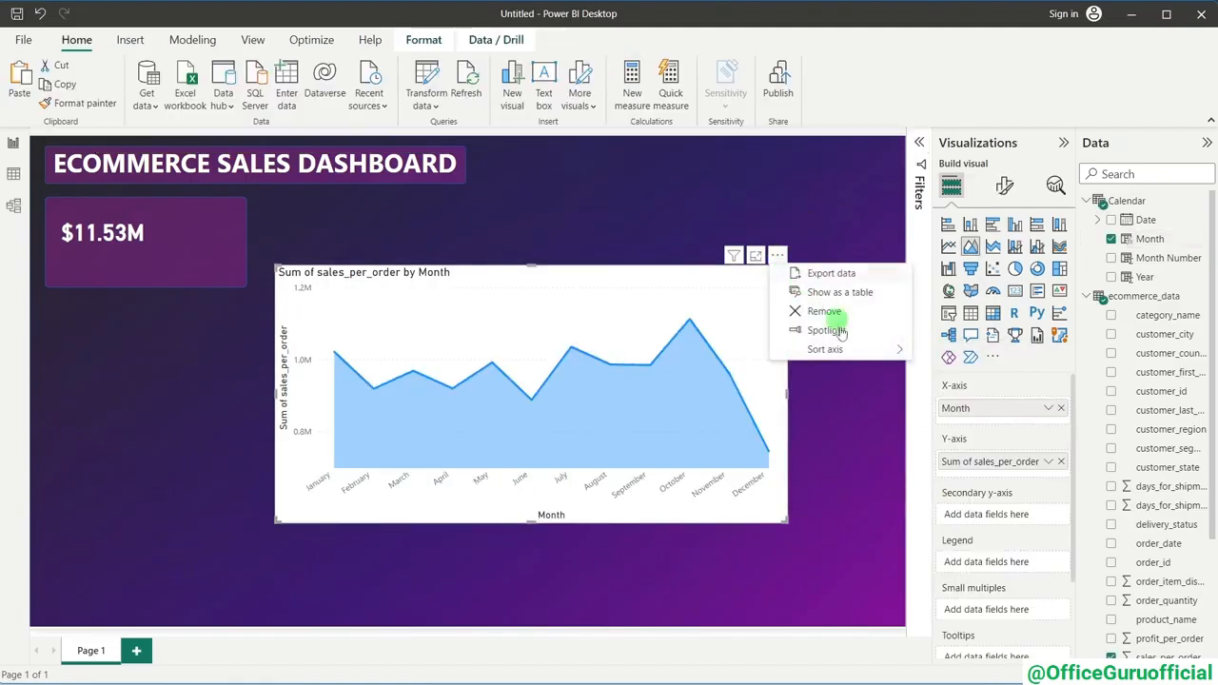
mouse_move(847, 349)
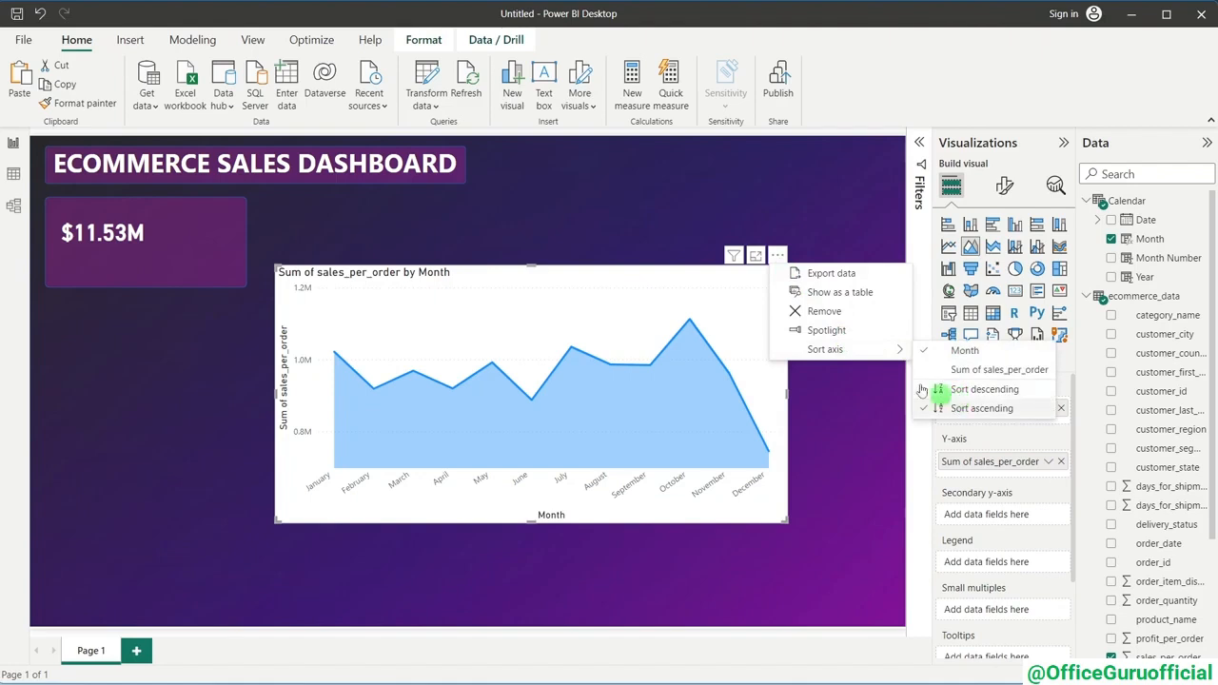
click(628, 227)
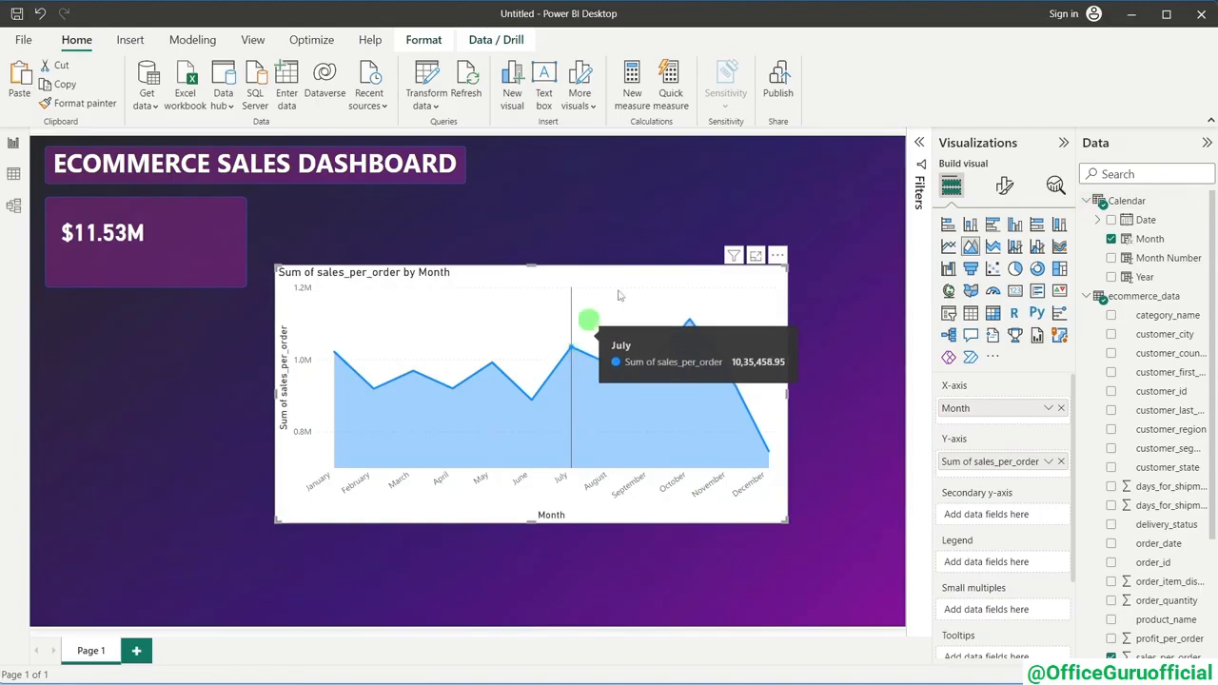
- Turn off the area chart's X-axis, Y-axis and secondary y-axis in its visual formatting
click(1003, 191)
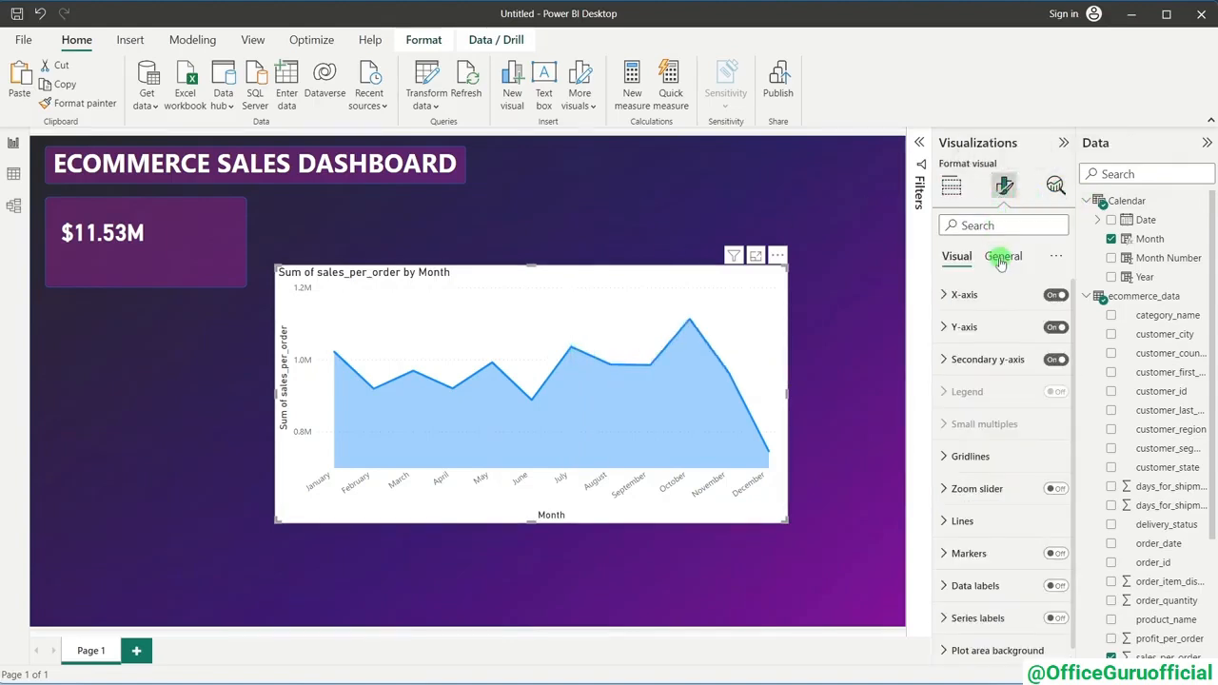
click(1055, 296)
click(1055, 327)
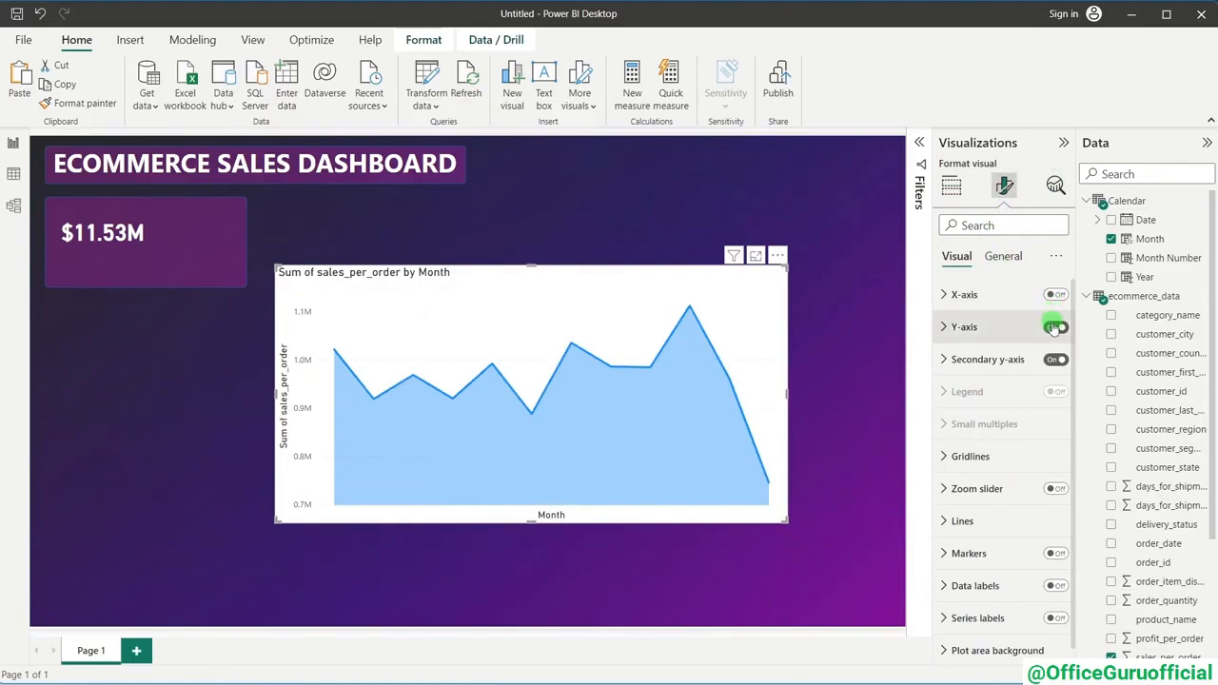
click(1055, 359)
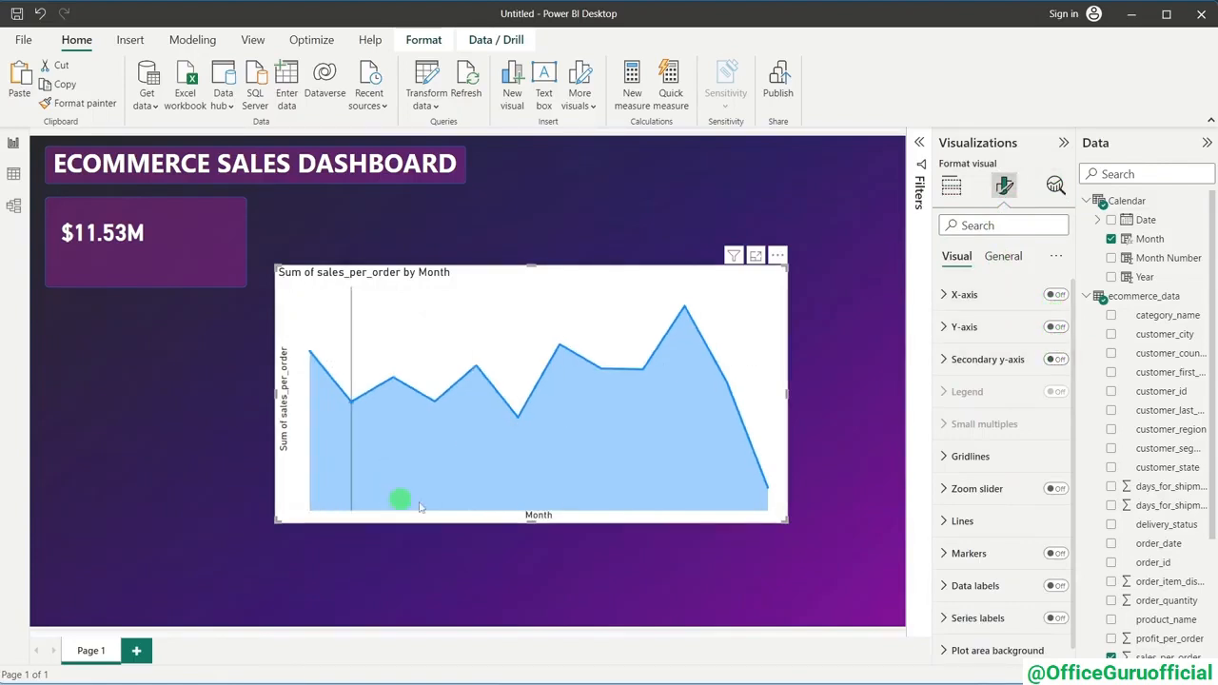
- Turn off the titles of the area chart's X-axis and Y-axis
click(945, 295)
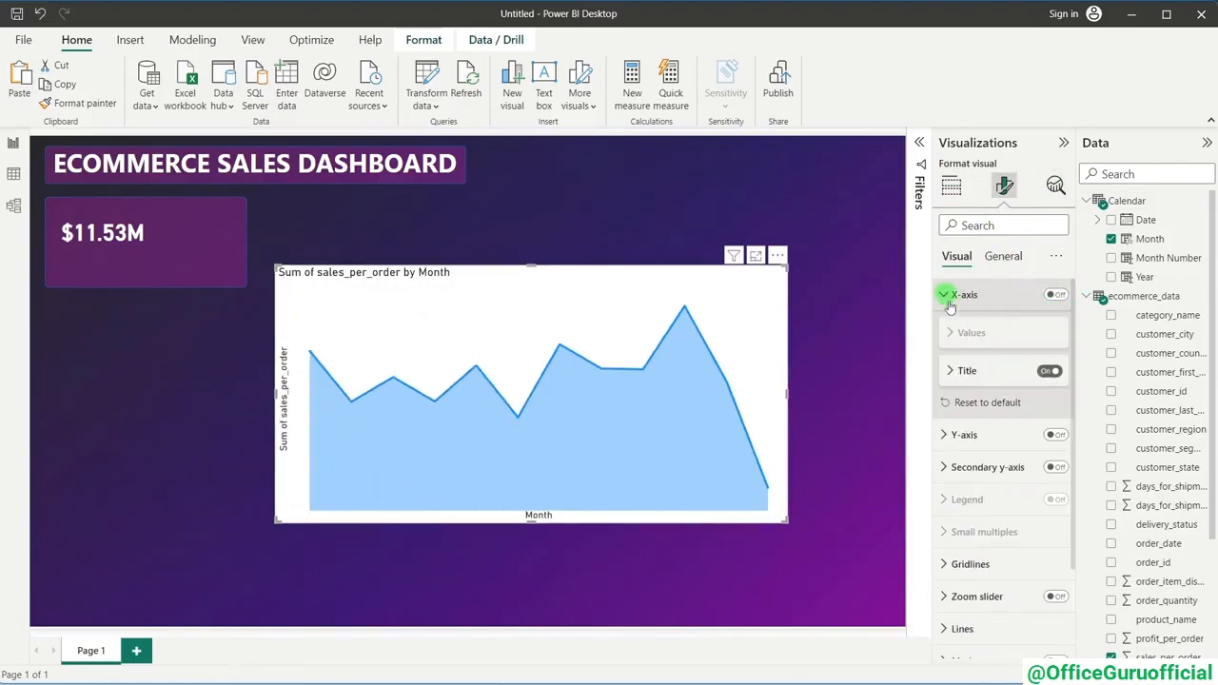
click(1049, 371)
click(945, 295)
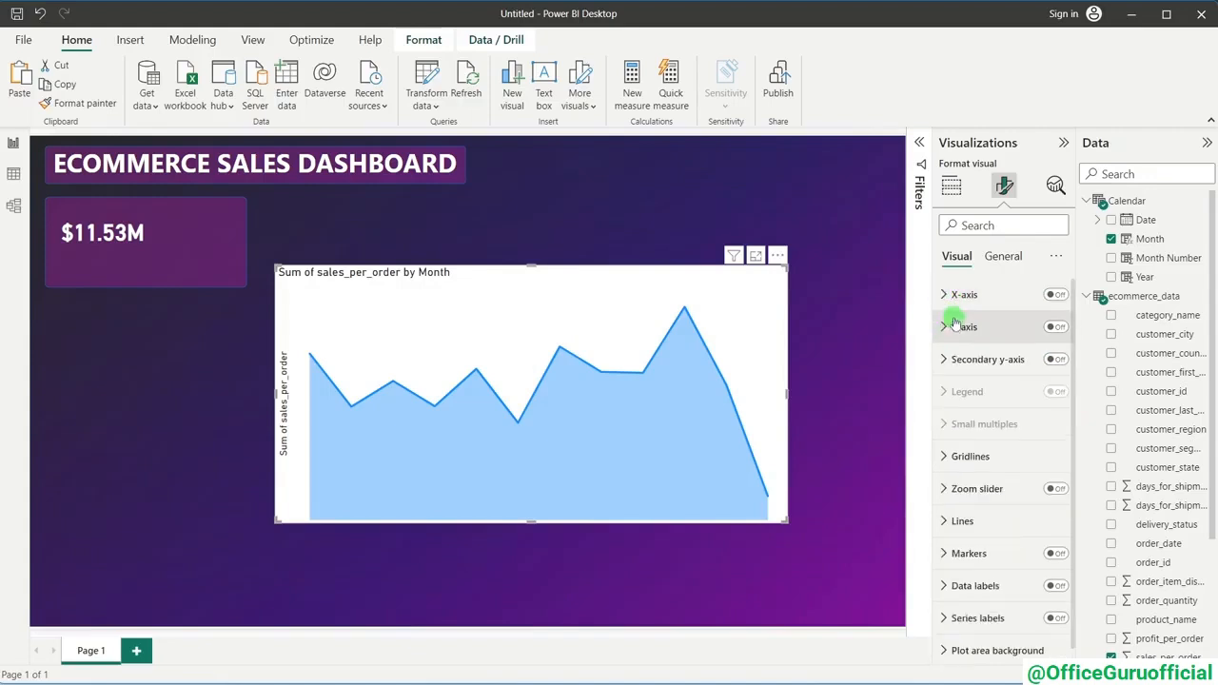
click(950, 328)
click(1049, 567)
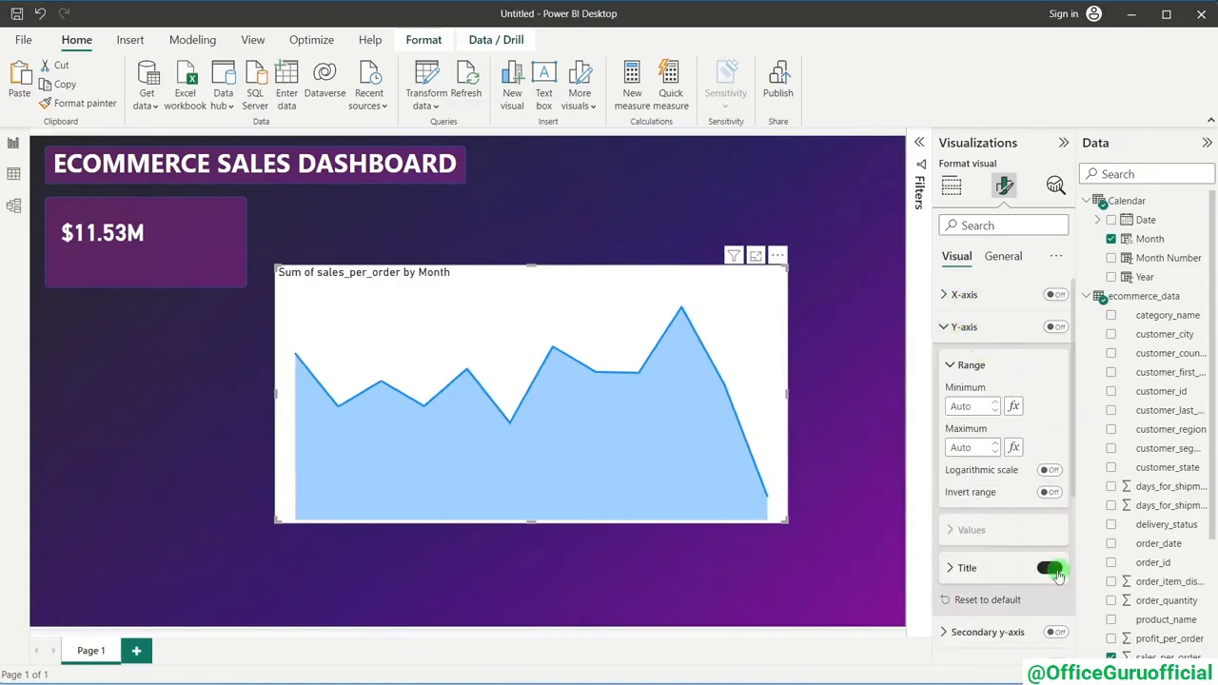
click(946, 292)
- Turn off the area chart's title in its general formatting and reselect the chart
click(1001, 256)
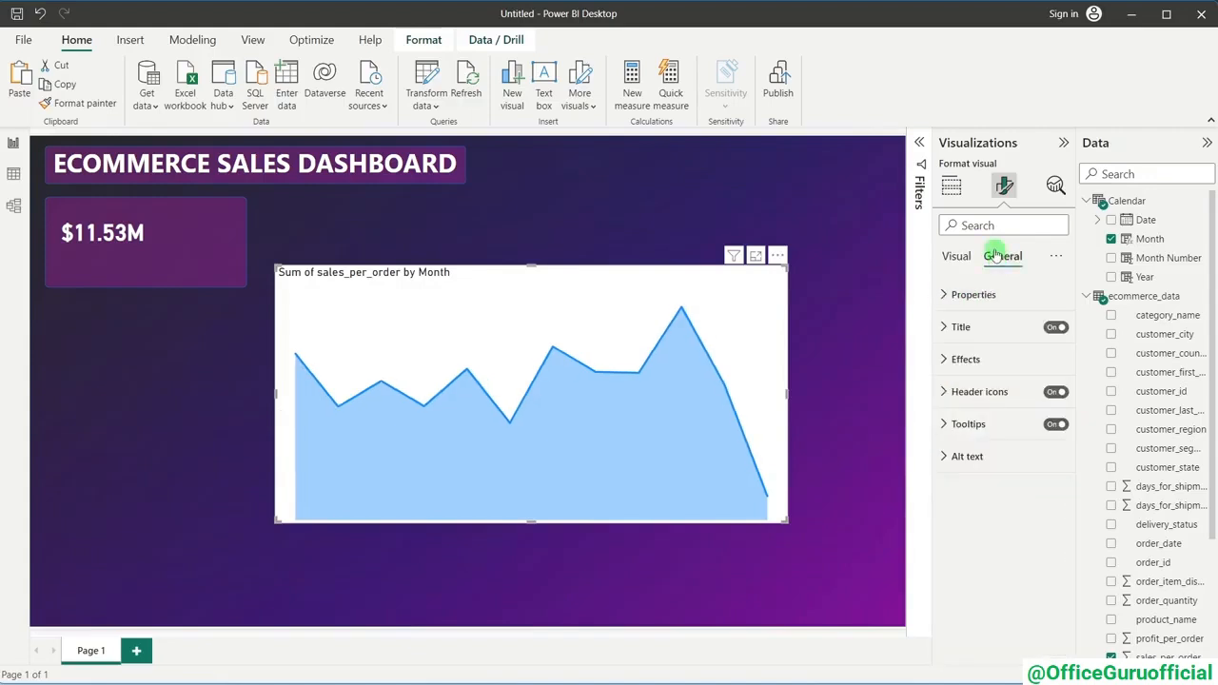
click(1051, 326)
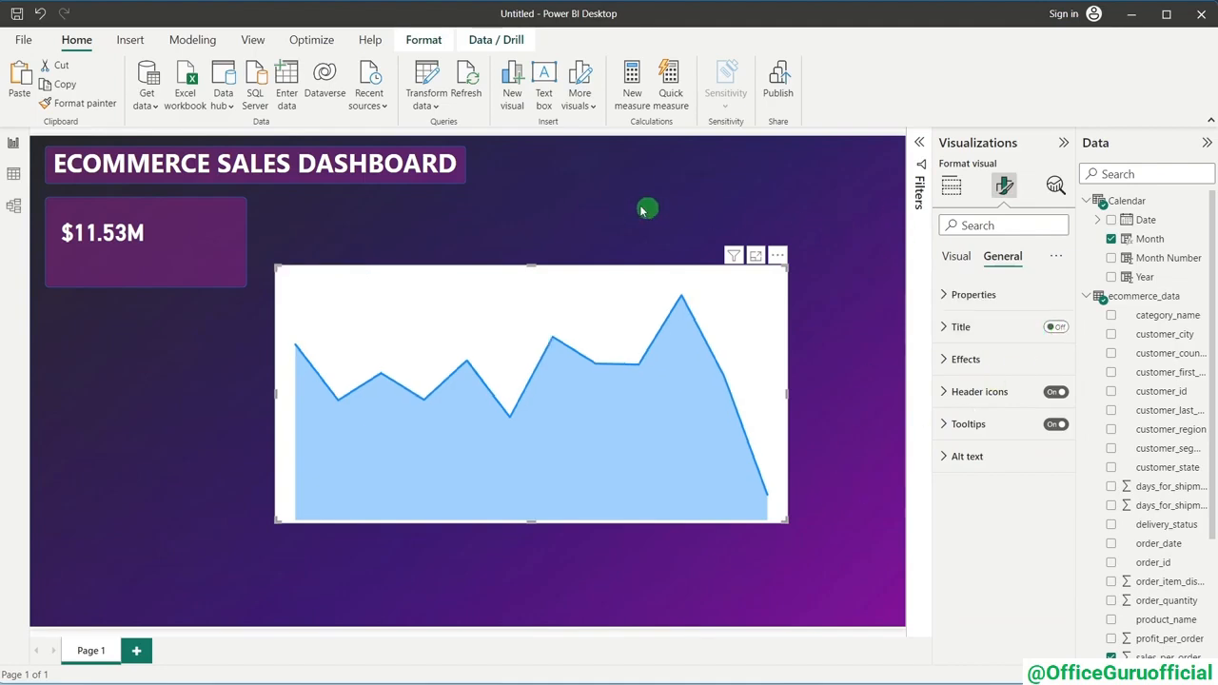
click(621, 233)
click(601, 302)
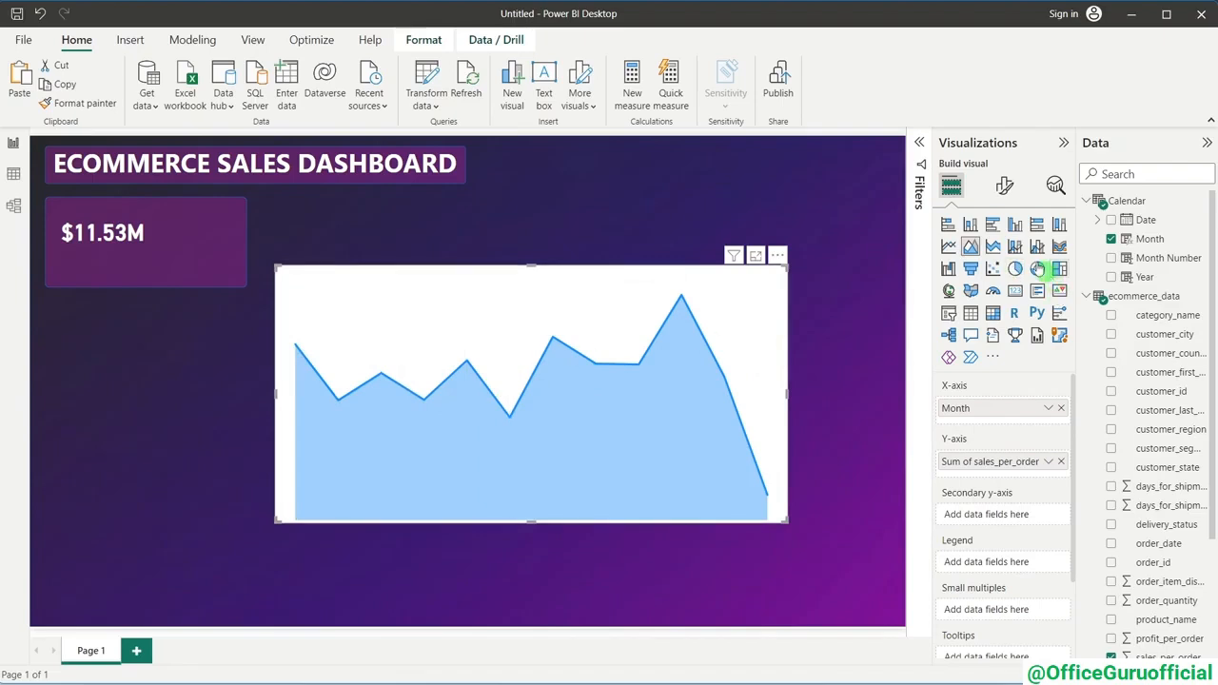
- Set the area chart's line stroke width to 0 px so only the shaded area is drawn
click(1004, 186)
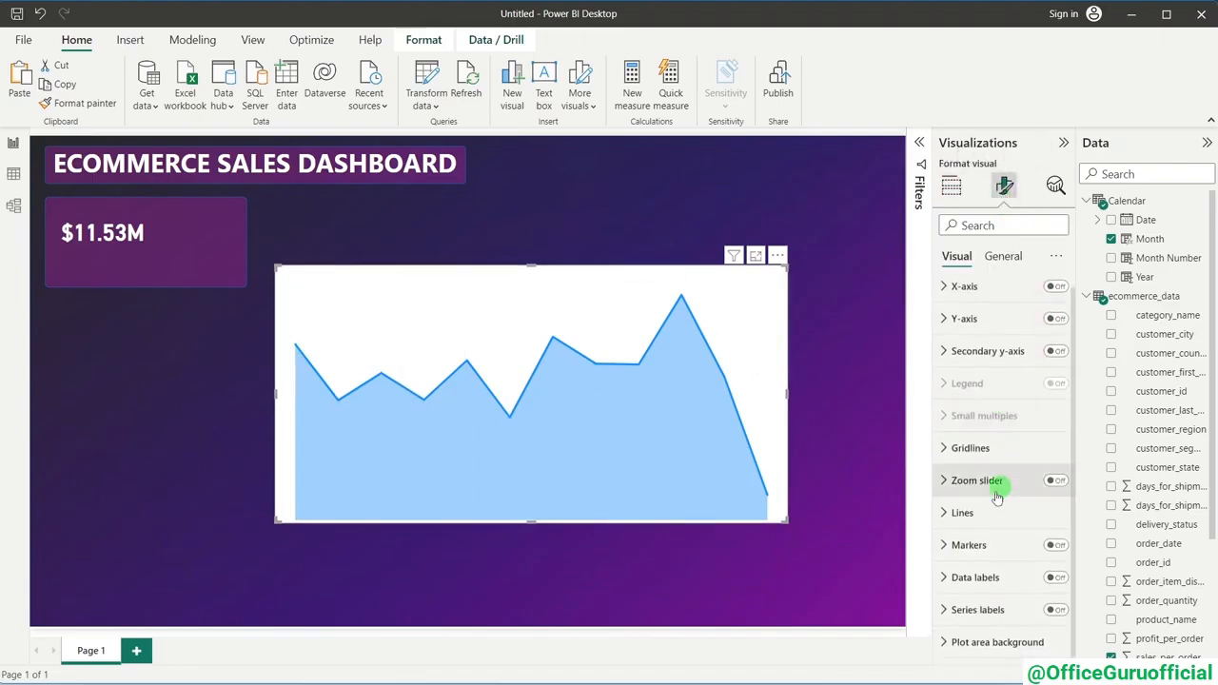
click(962, 513)
scroll(971, 511, down, 5)
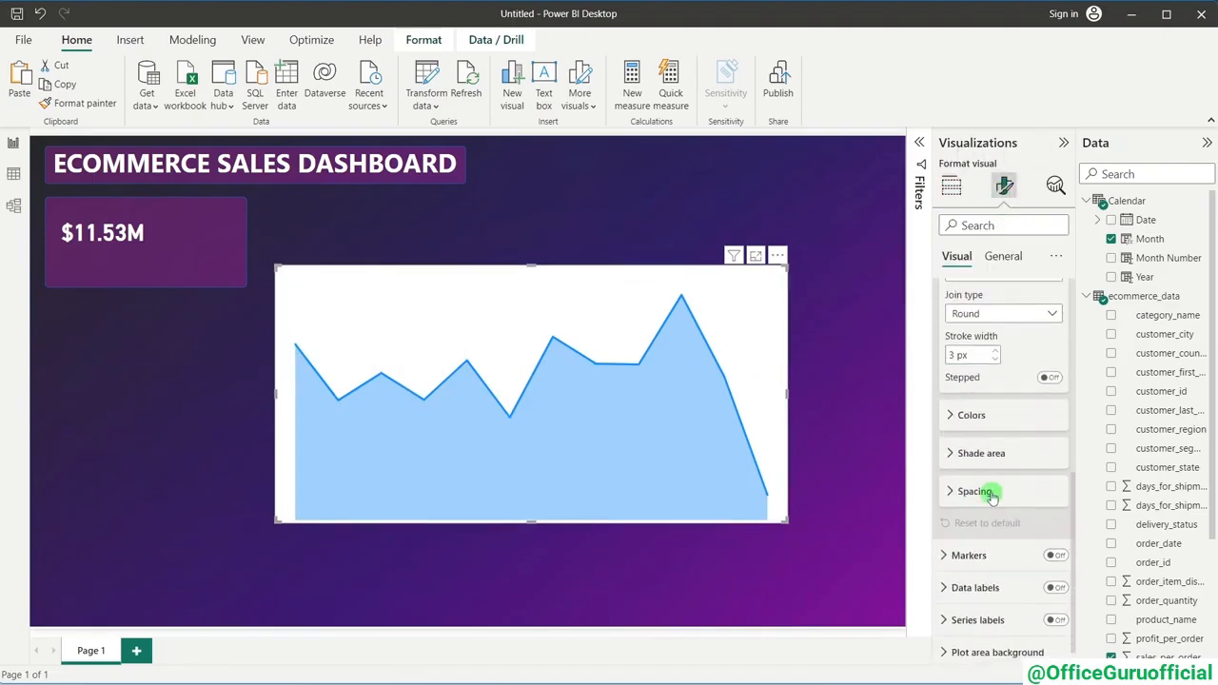
scroll(993, 493, up, 3)
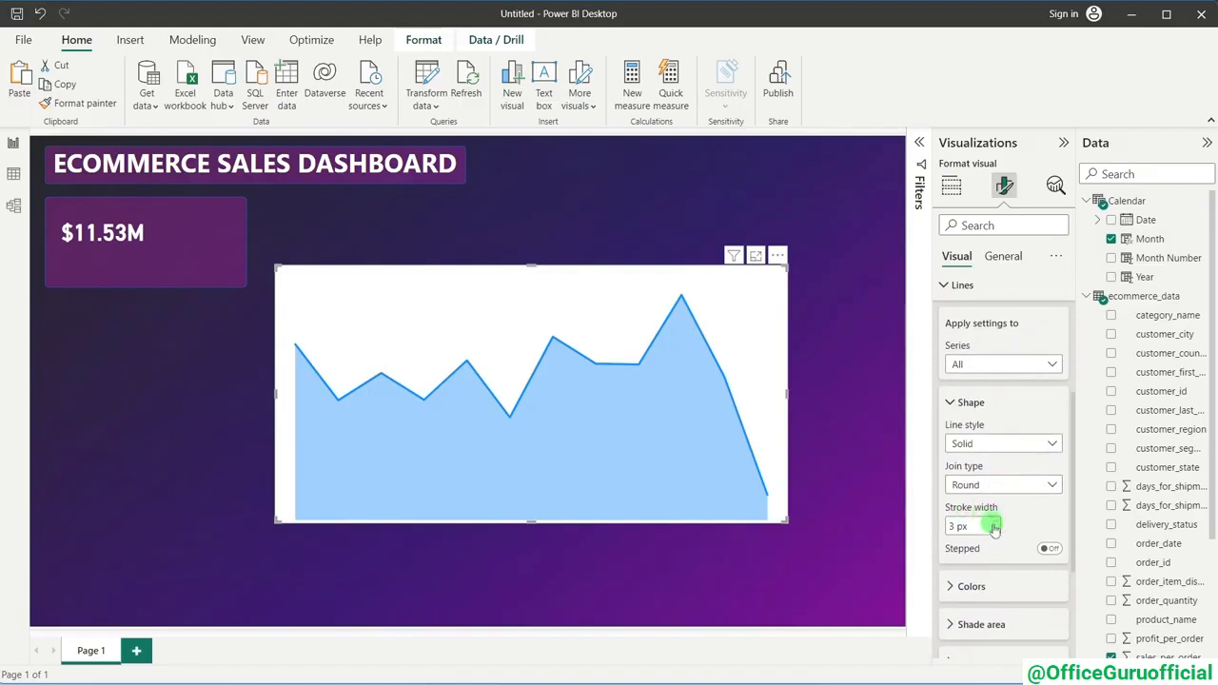
click(995, 531)
click(994, 531)
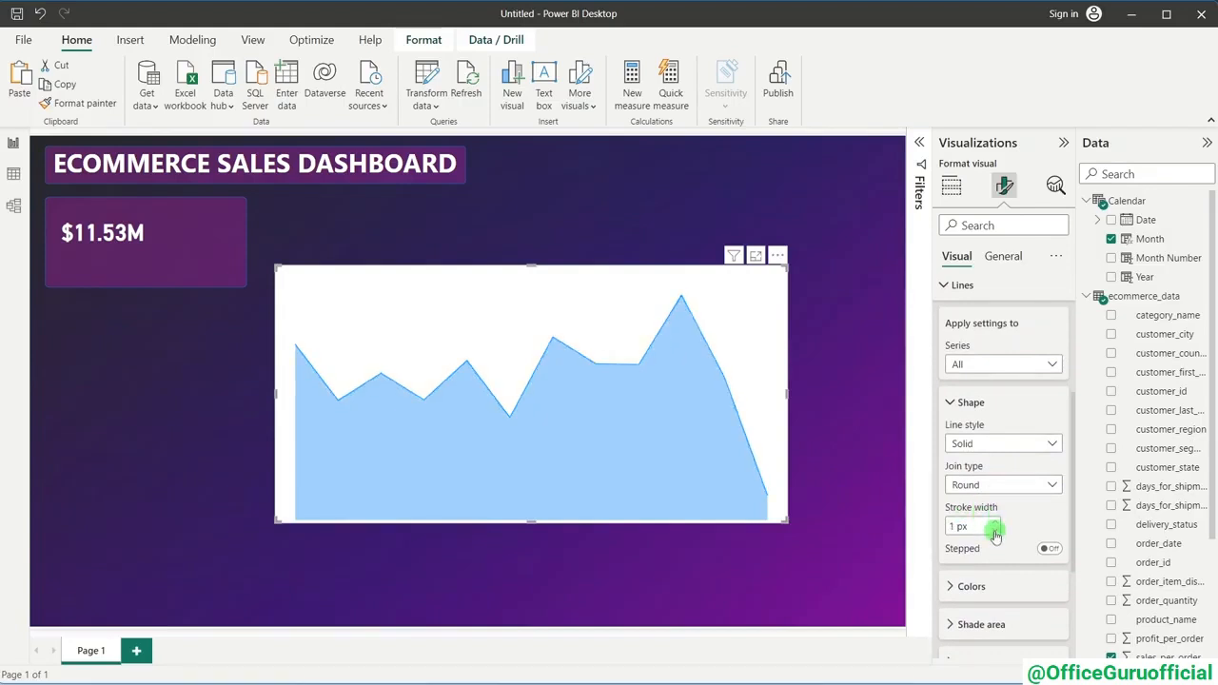
click(995, 531)
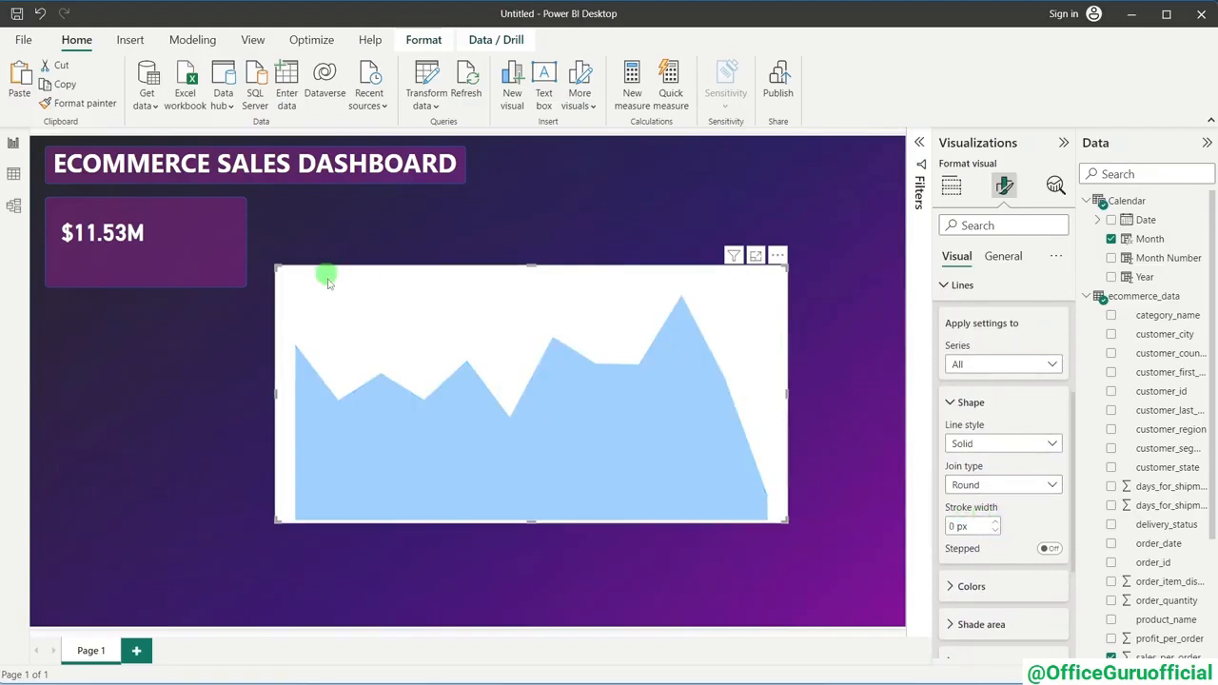
- Turn off the area chart's background in its general effects
click(1006, 259)
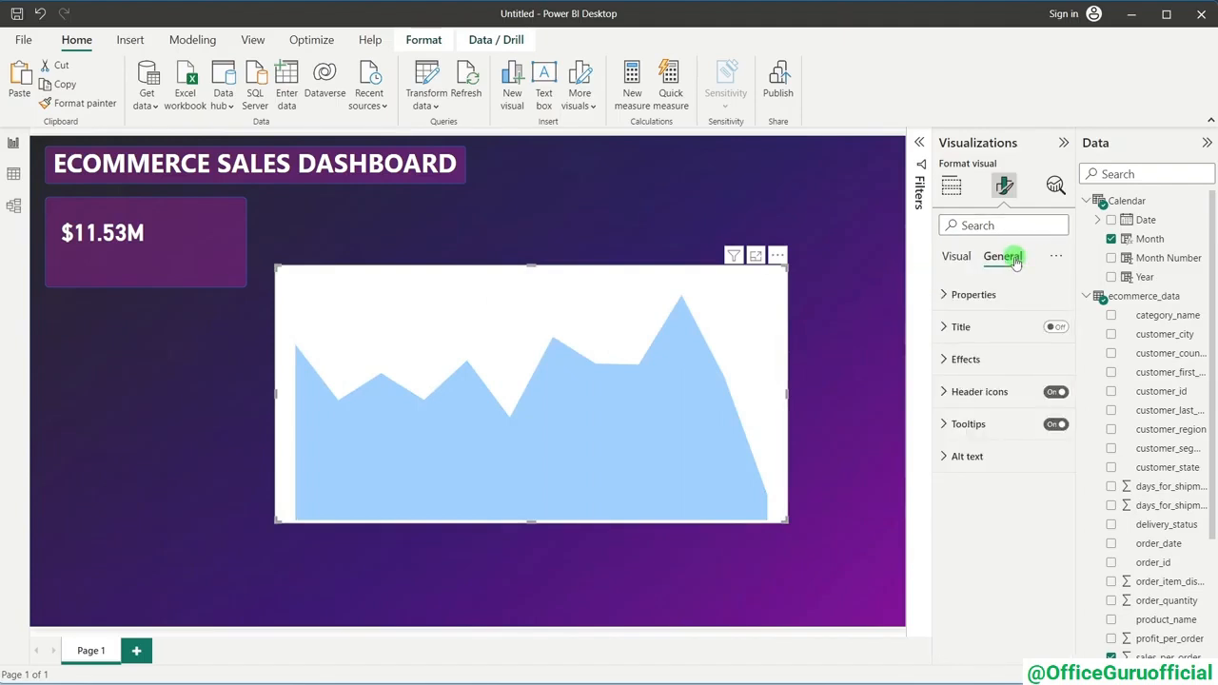
click(966, 359)
click(1042, 395)
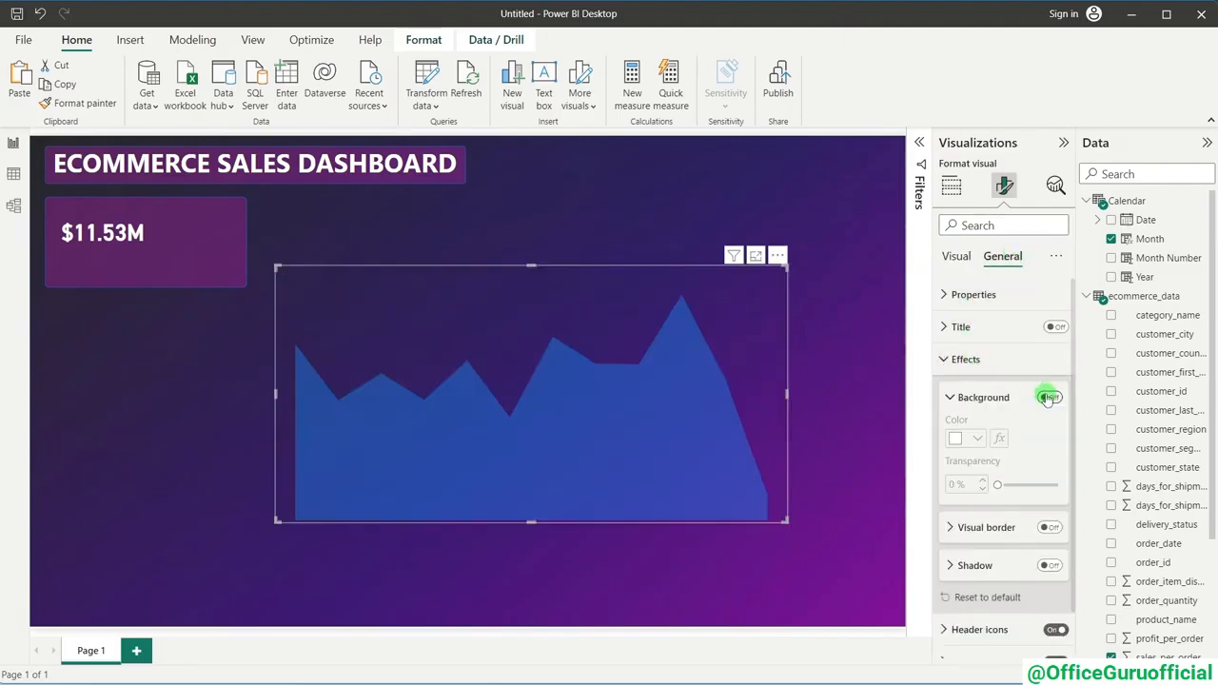
click(965, 358)
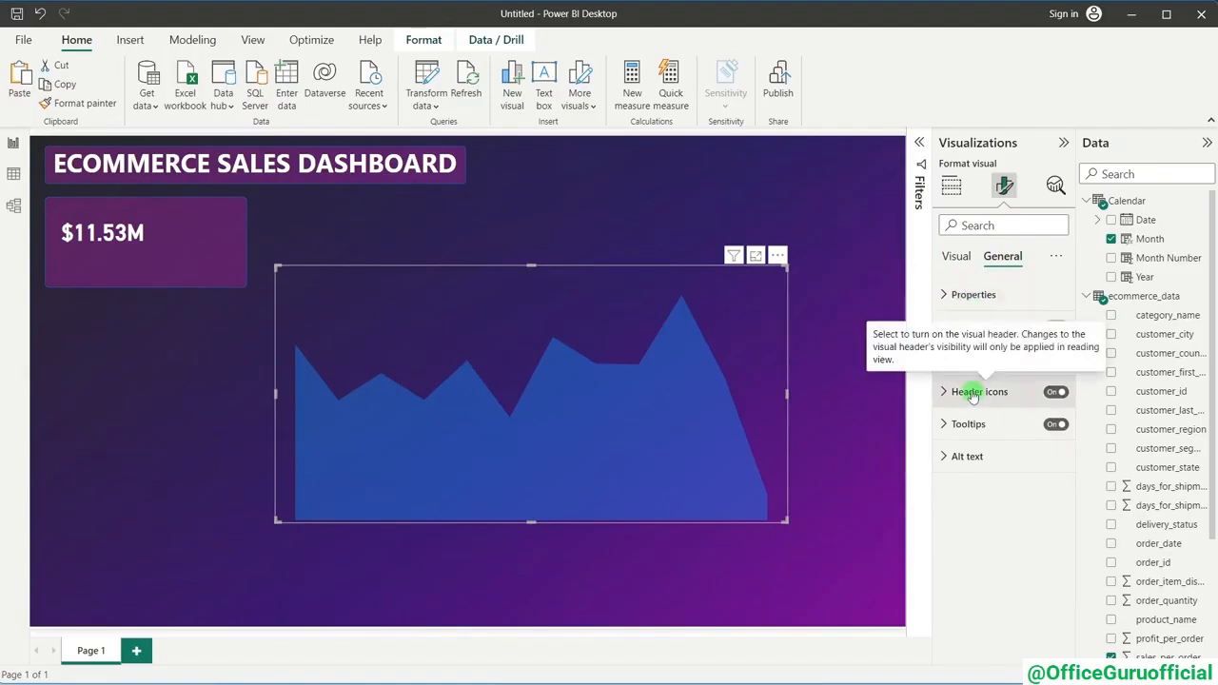
- Change the area chart's Sum of sales_per_order series color to the lightest blue theme tint
click(954, 257)
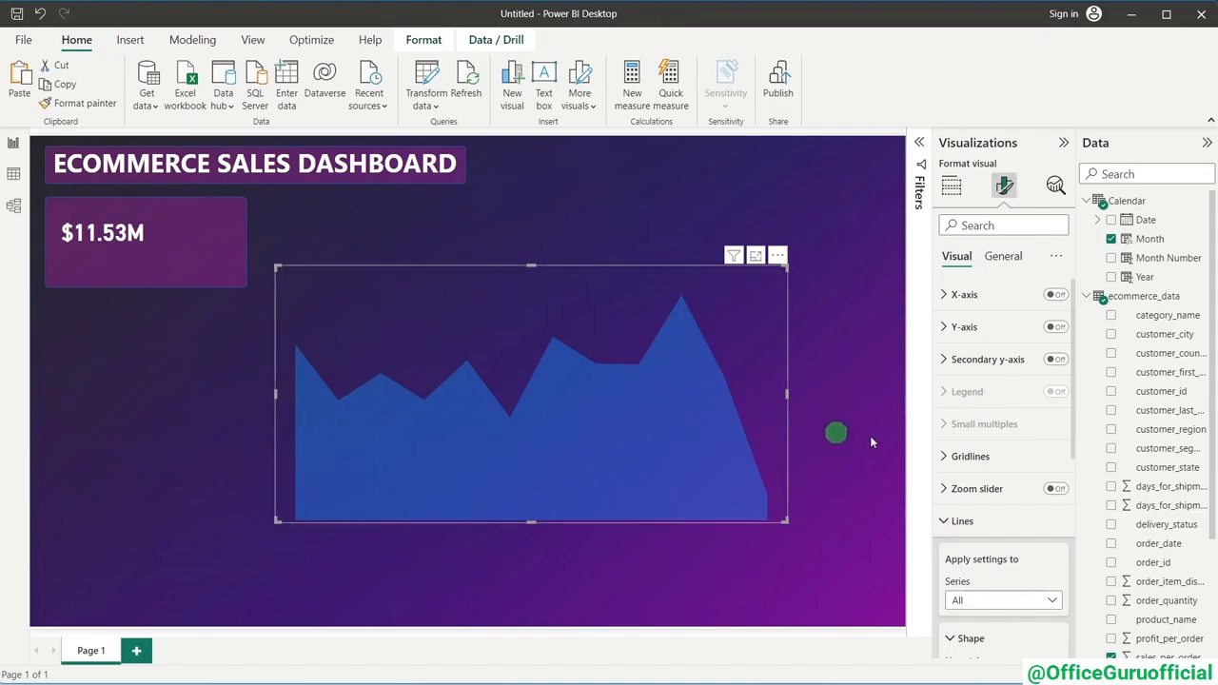
click(948, 520)
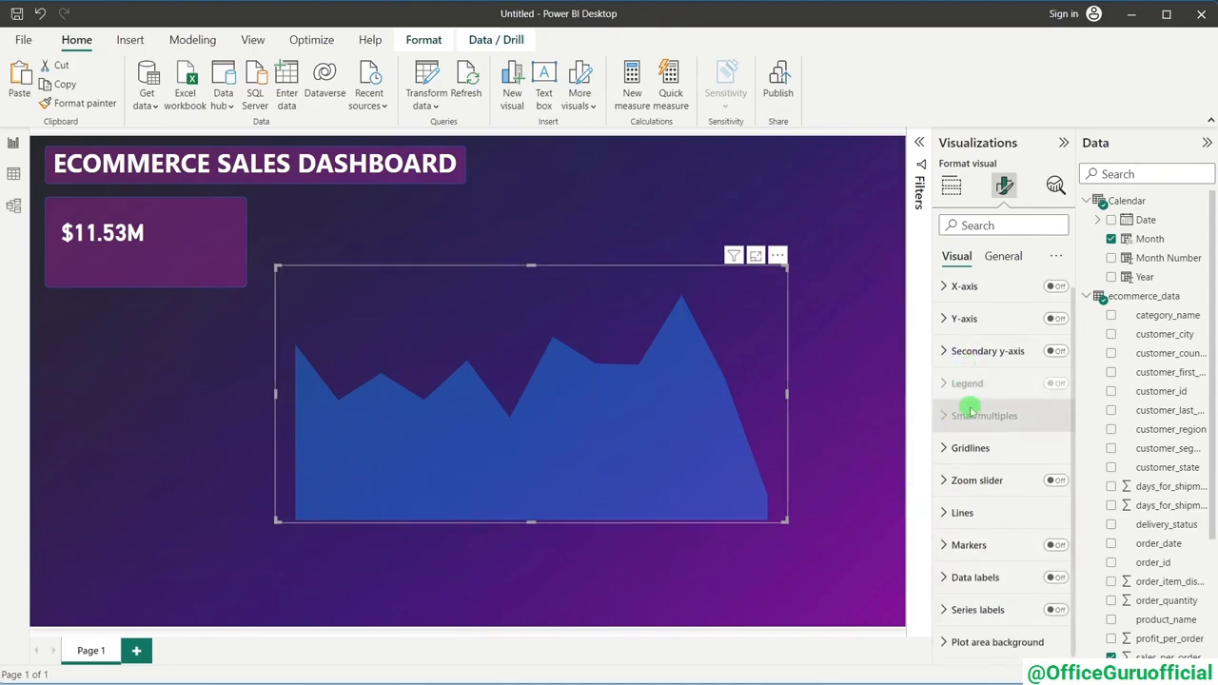
click(944, 519)
scroll(971, 514, down, 5)
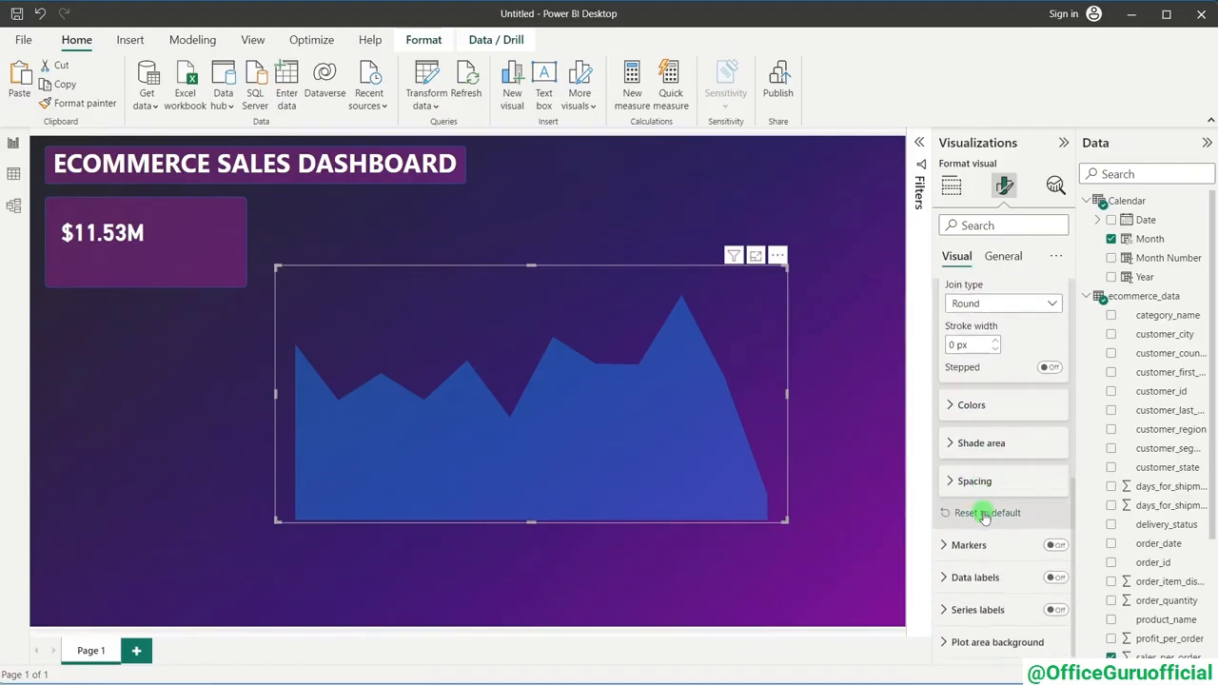
click(953, 410)
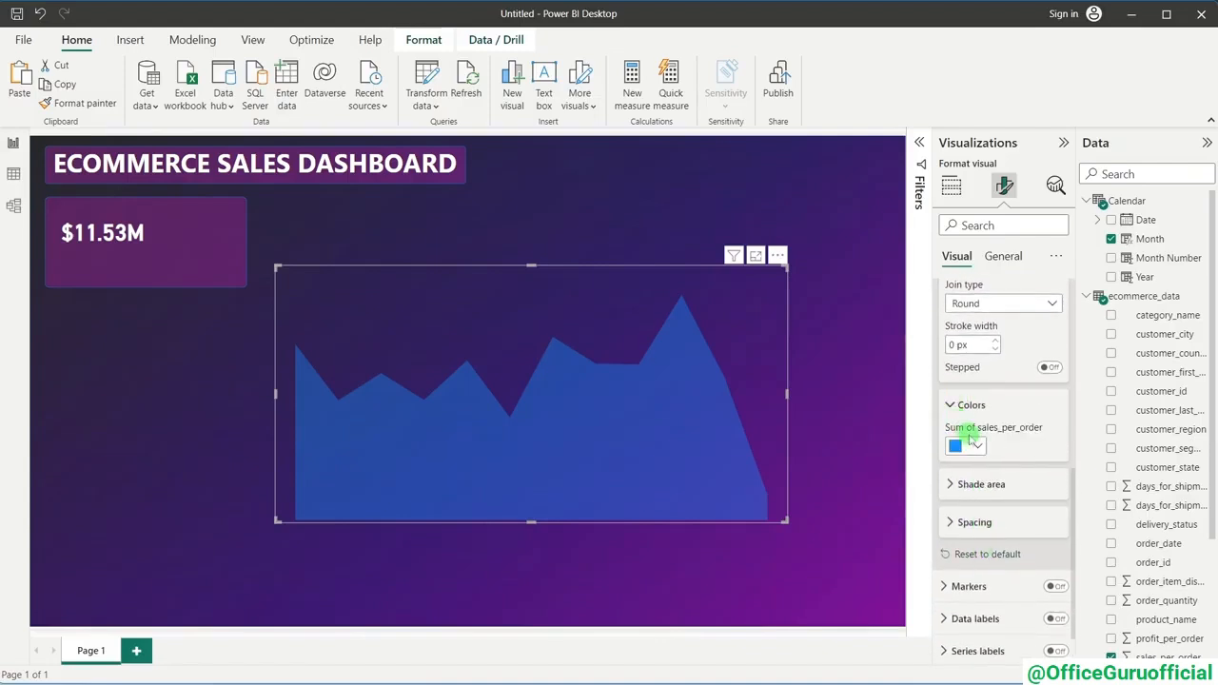
click(975, 447)
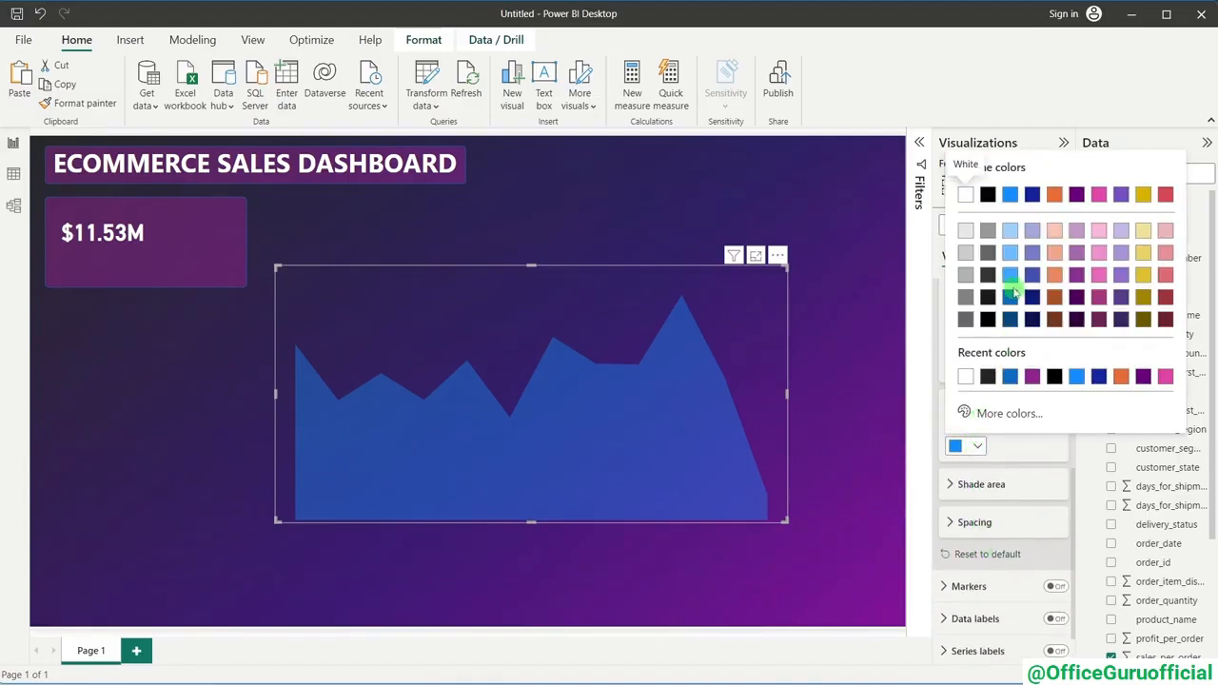
click(1011, 233)
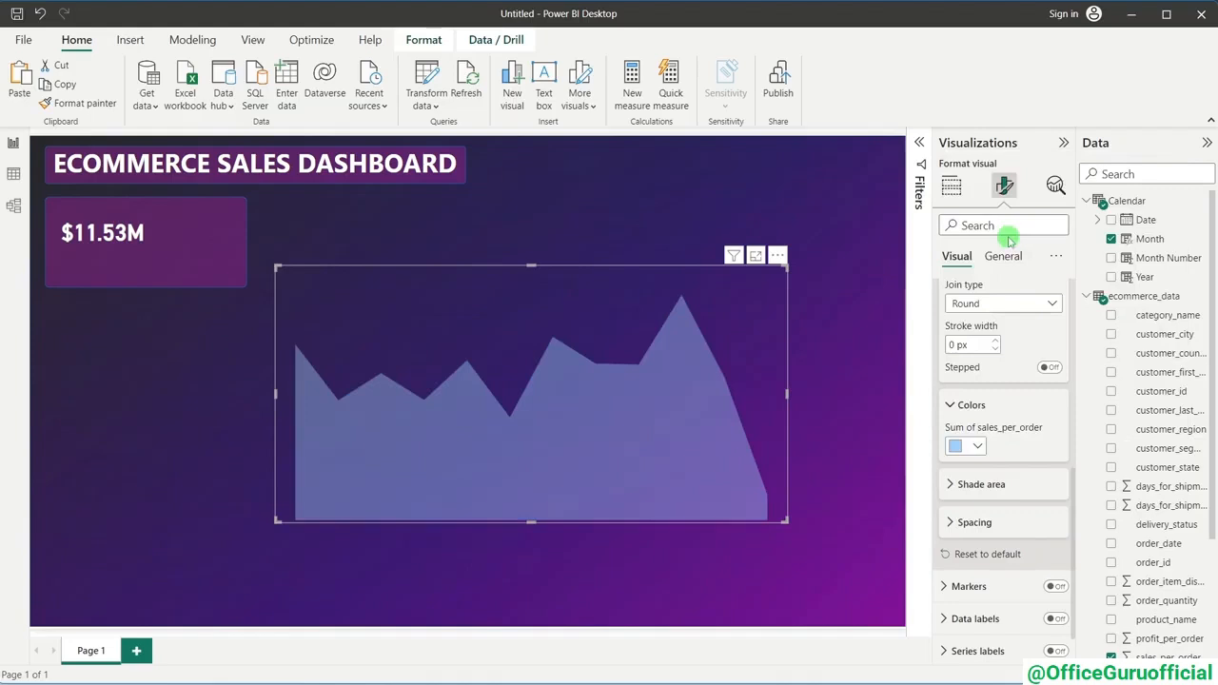
click(961, 446)
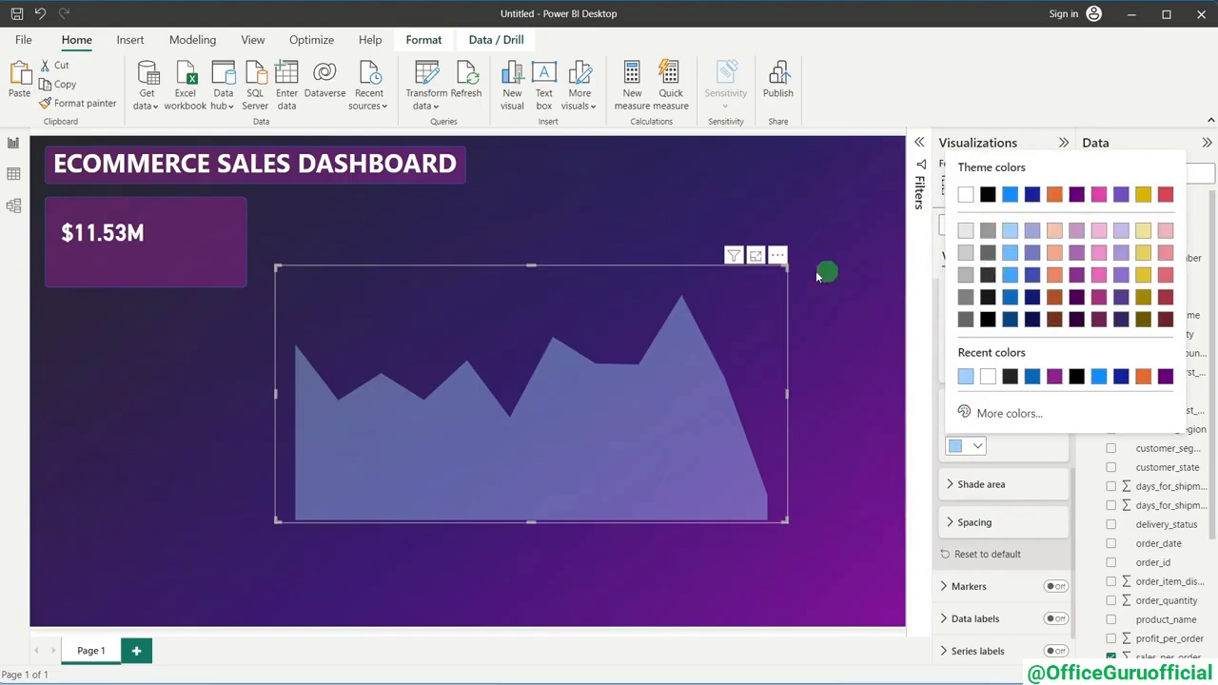
click(552, 283)
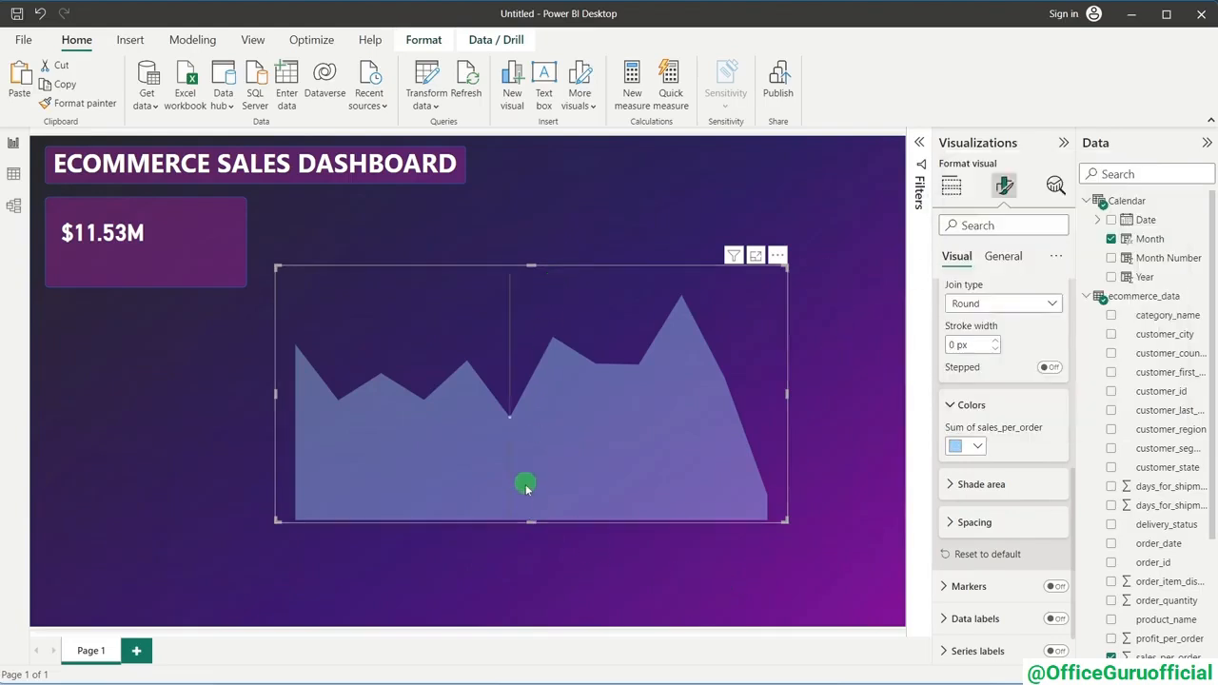
- Shrink the area chart and fit it inside the YTD Sales card, directly below the sales value and across the card's width
drag(527, 522, 567, 315)
drag(793, 292, 231, 247)
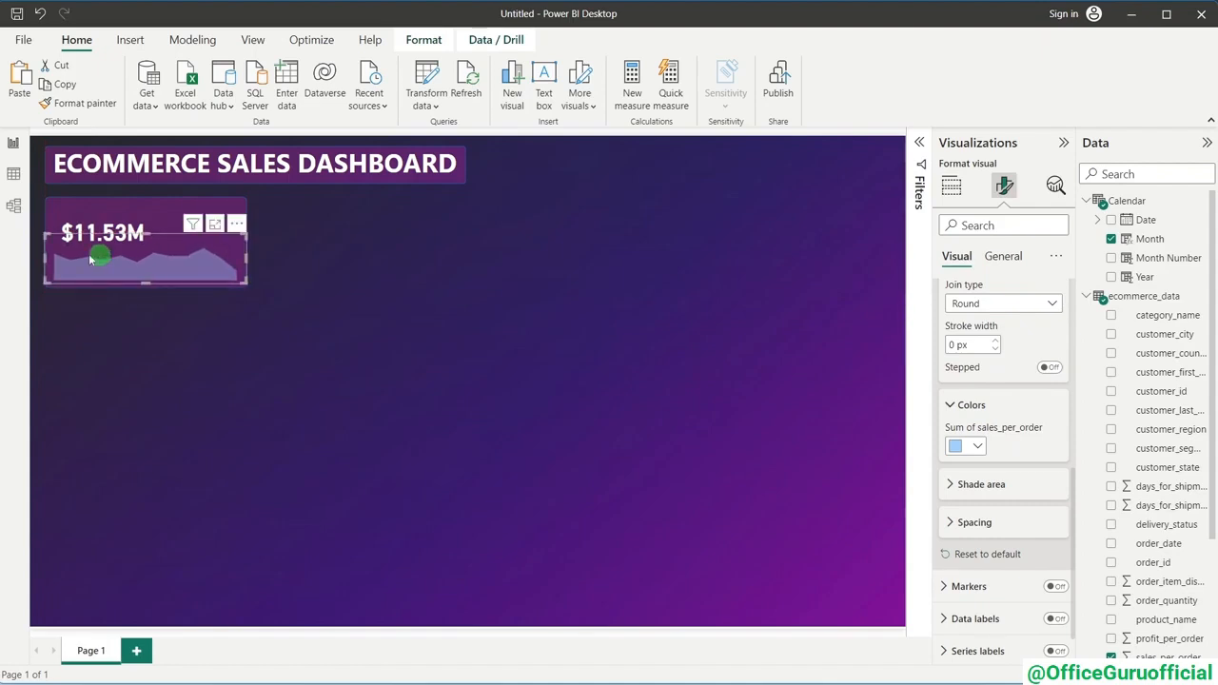
drag(46, 259, 46, 261)
click(241, 341)
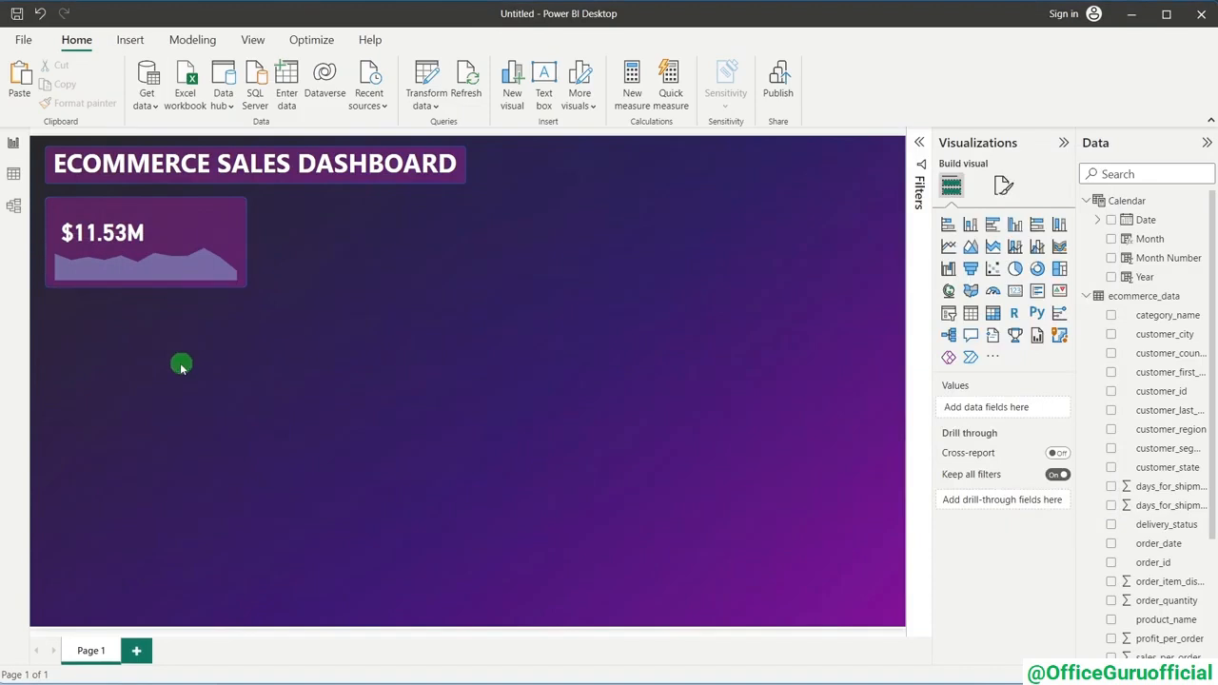
- Nudge the area chart slightly down toward the lower edge of the YTD Sales card and deselect it
click(238, 249)
key(Down)
key(Down)
key(Down)
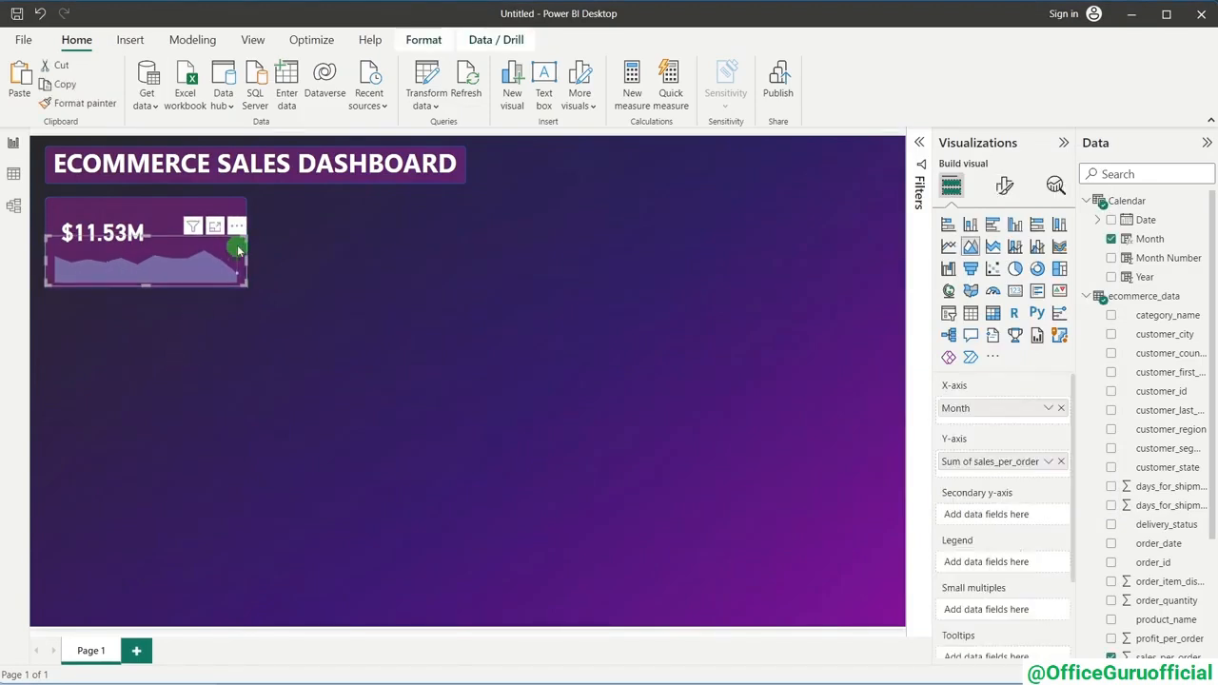
click(291, 353)
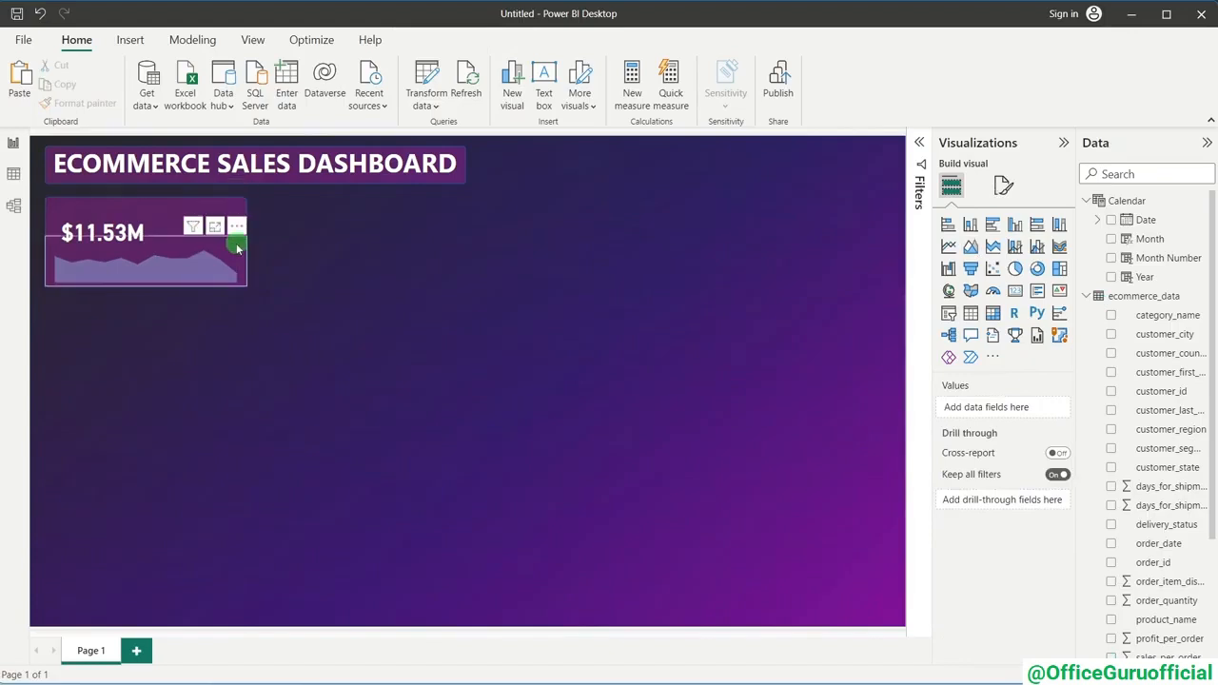
click(238, 249)
click(297, 278)
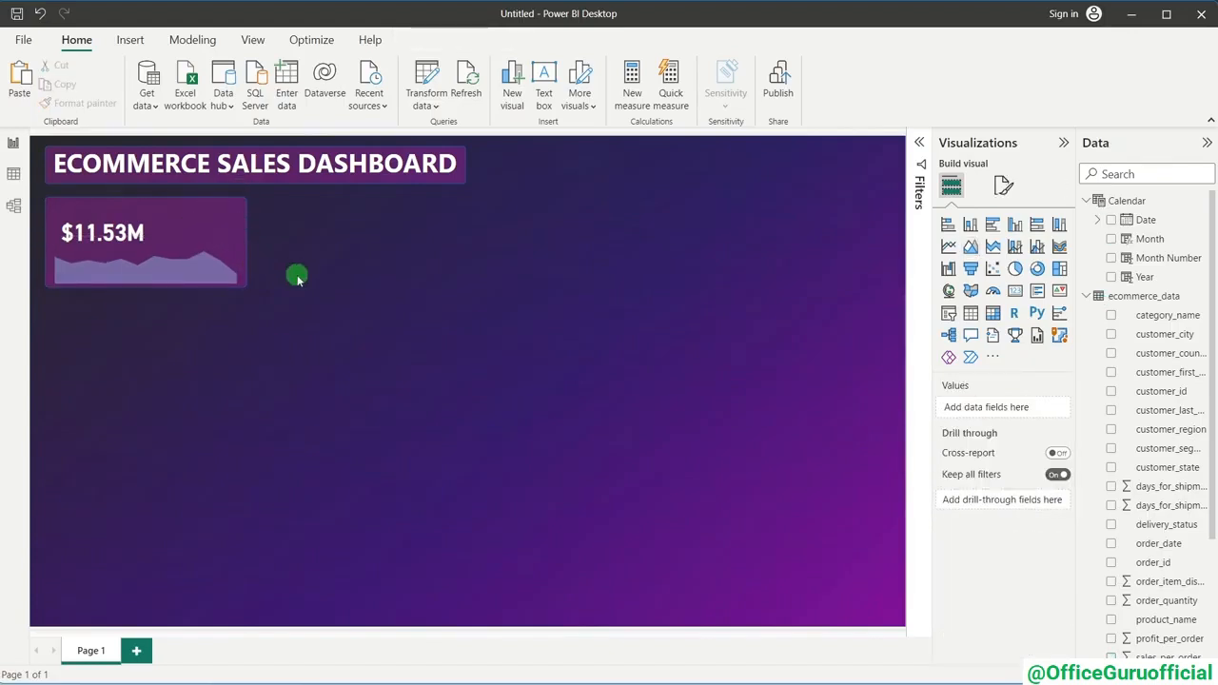
- Format the sales_per_order column as dollar currency with 2 decimal places and check the area chart's tooltip
mouse_move(204, 276)
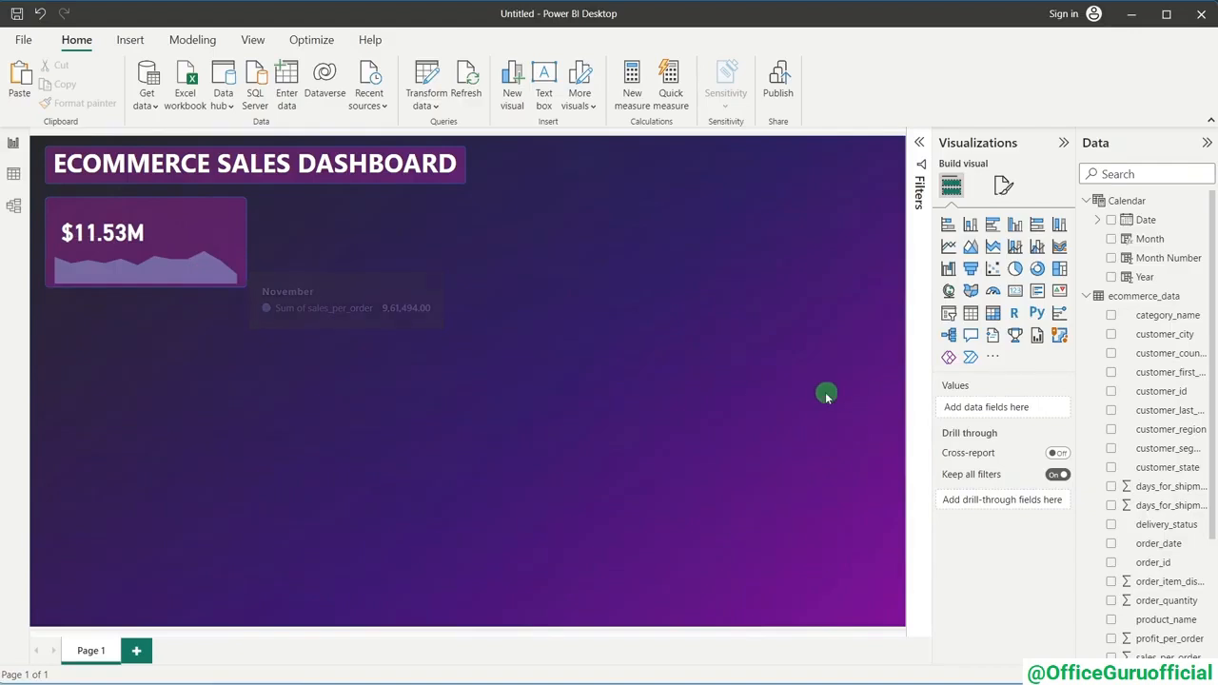
scroll(1207, 548, down, 3)
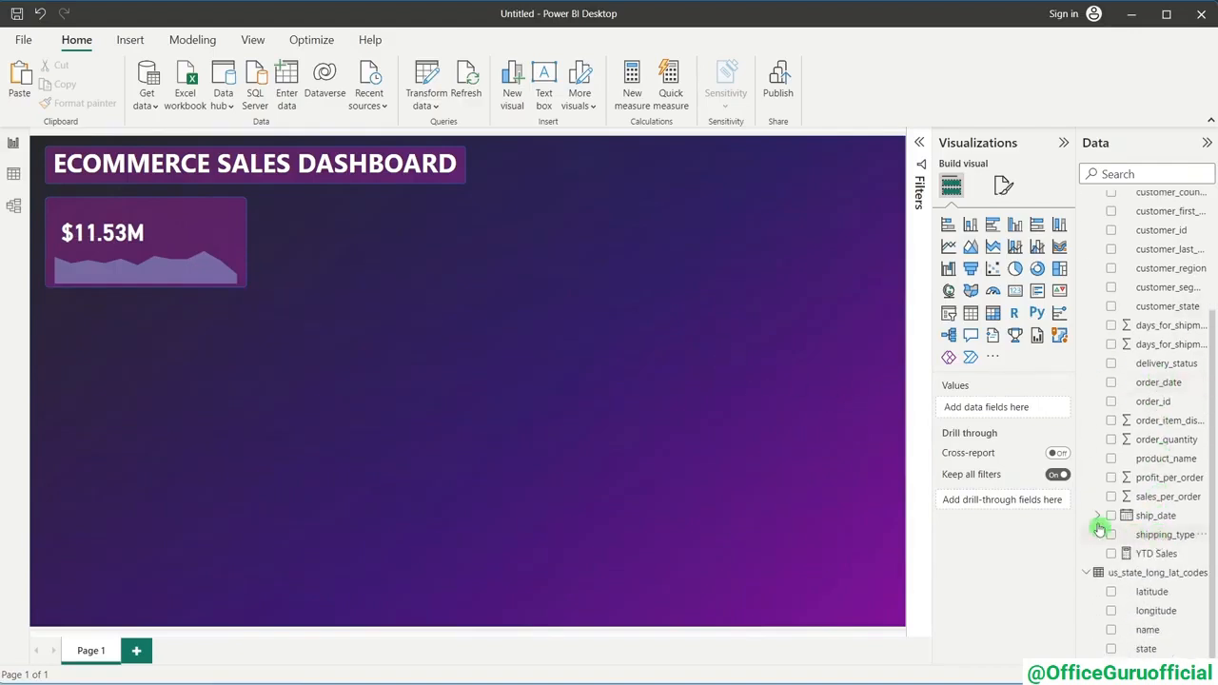
drag(1078, 509, 1074, 511)
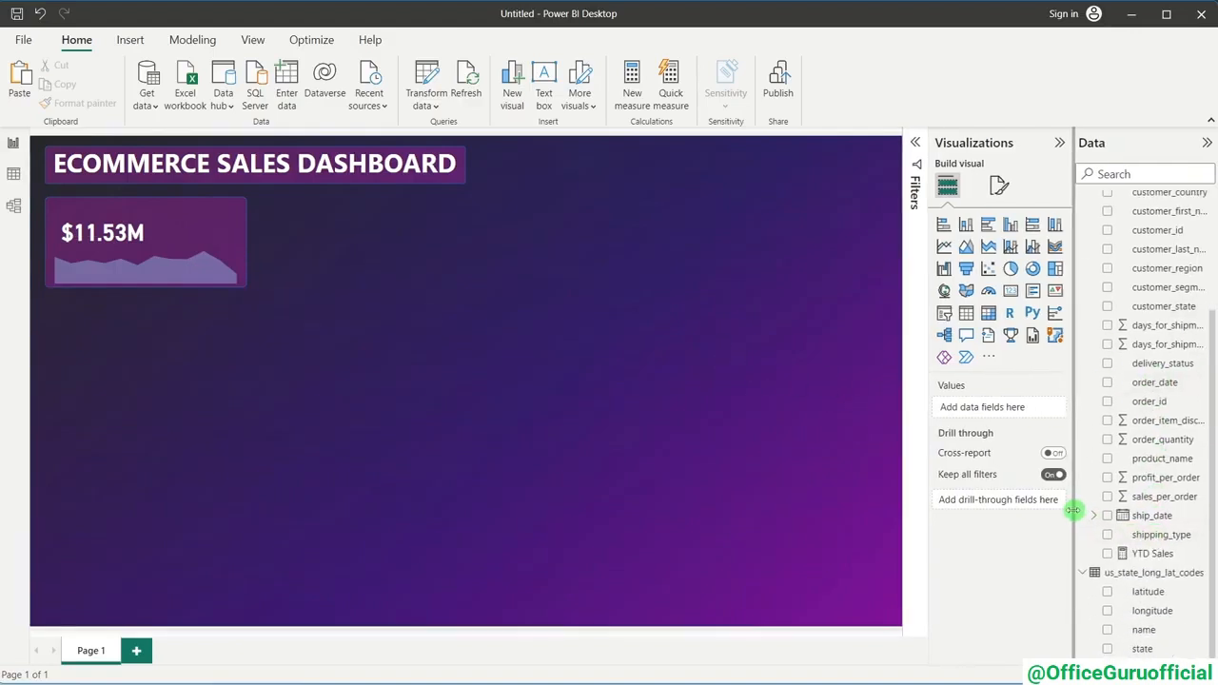
click(1149, 499)
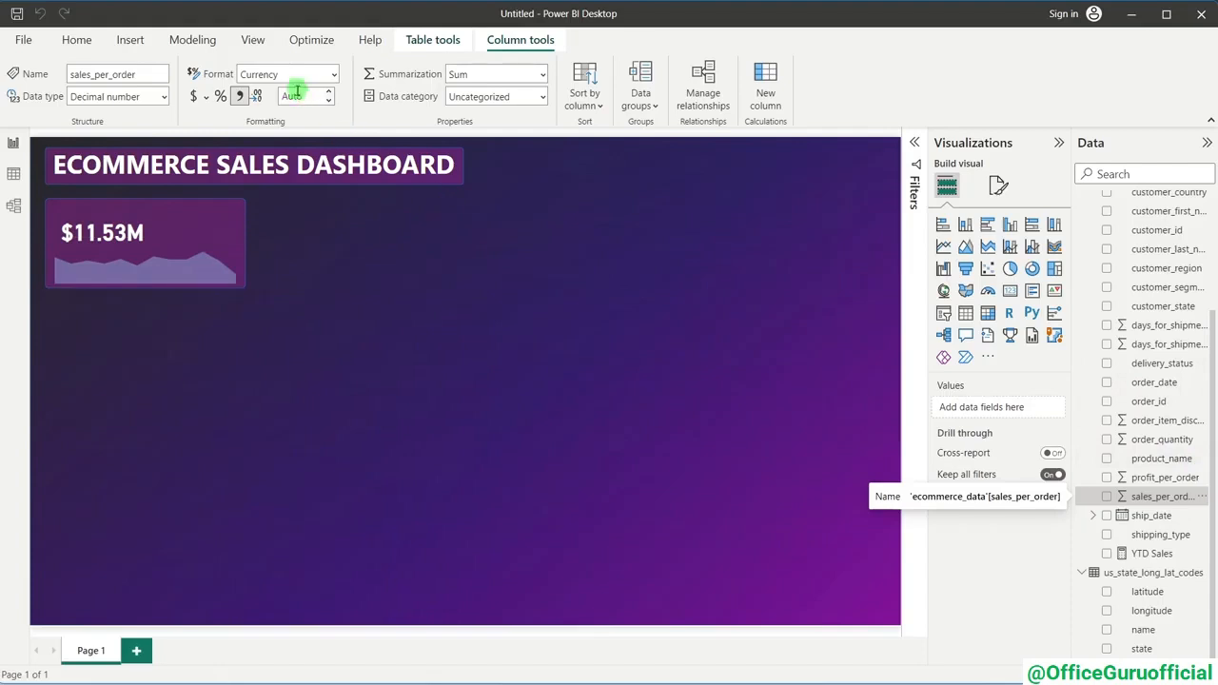
click(330, 96)
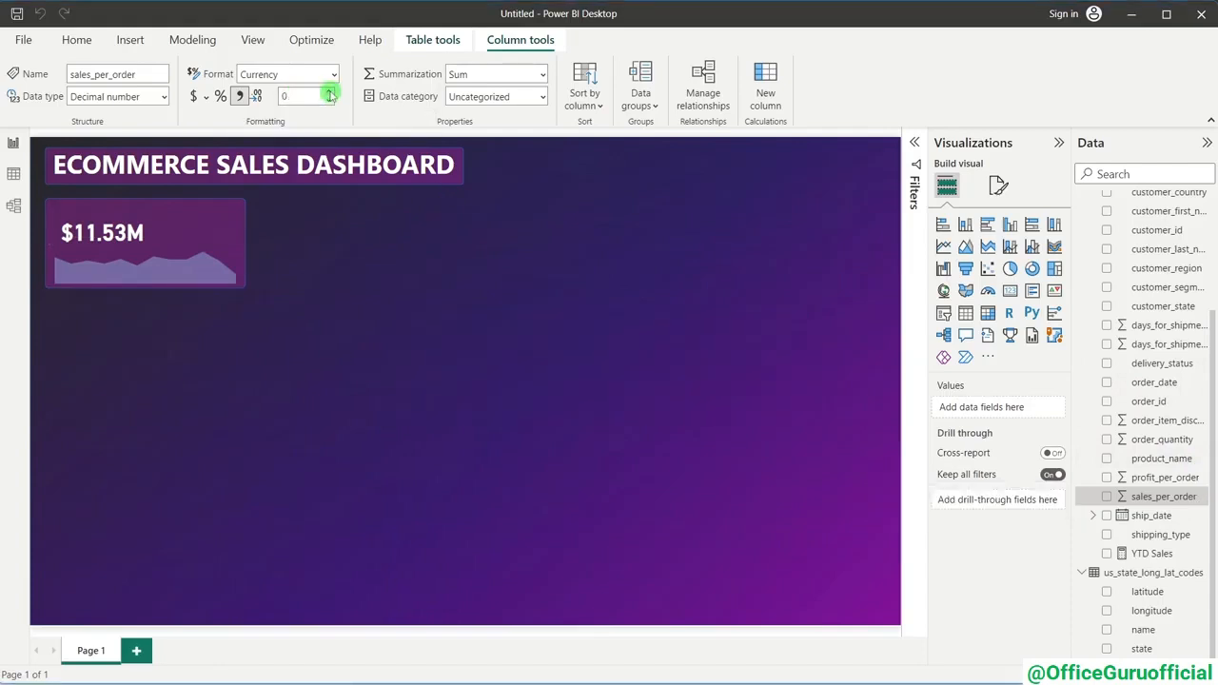
click(330, 96)
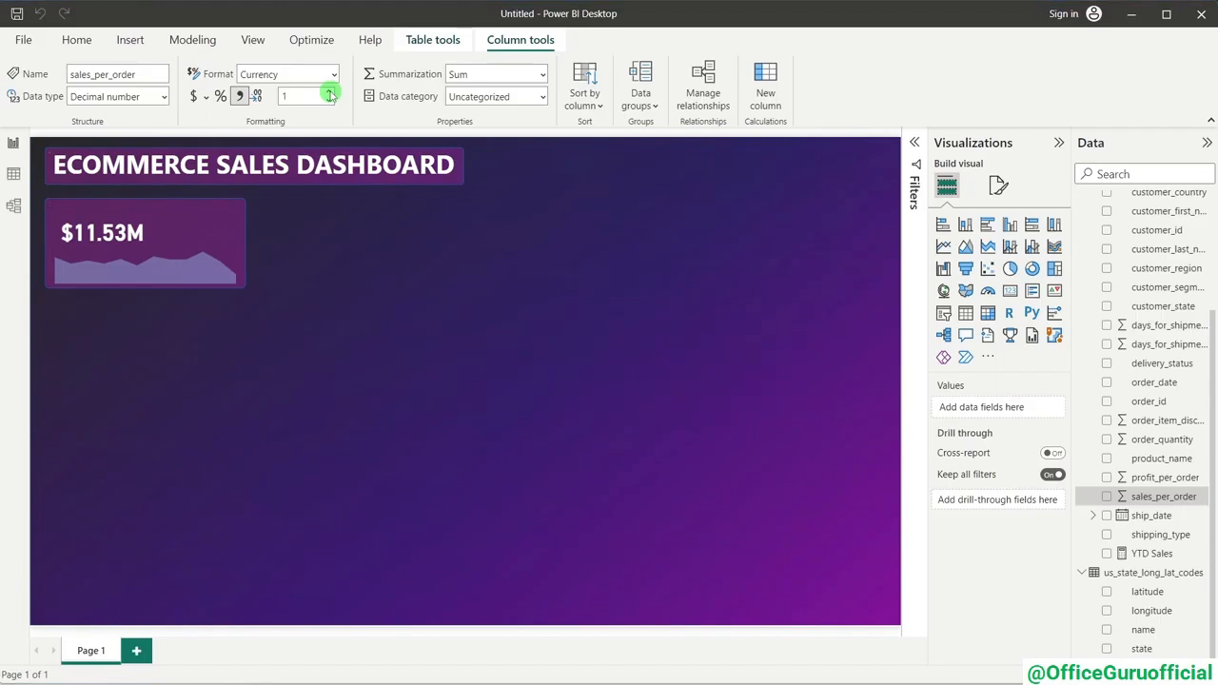
click(330, 97)
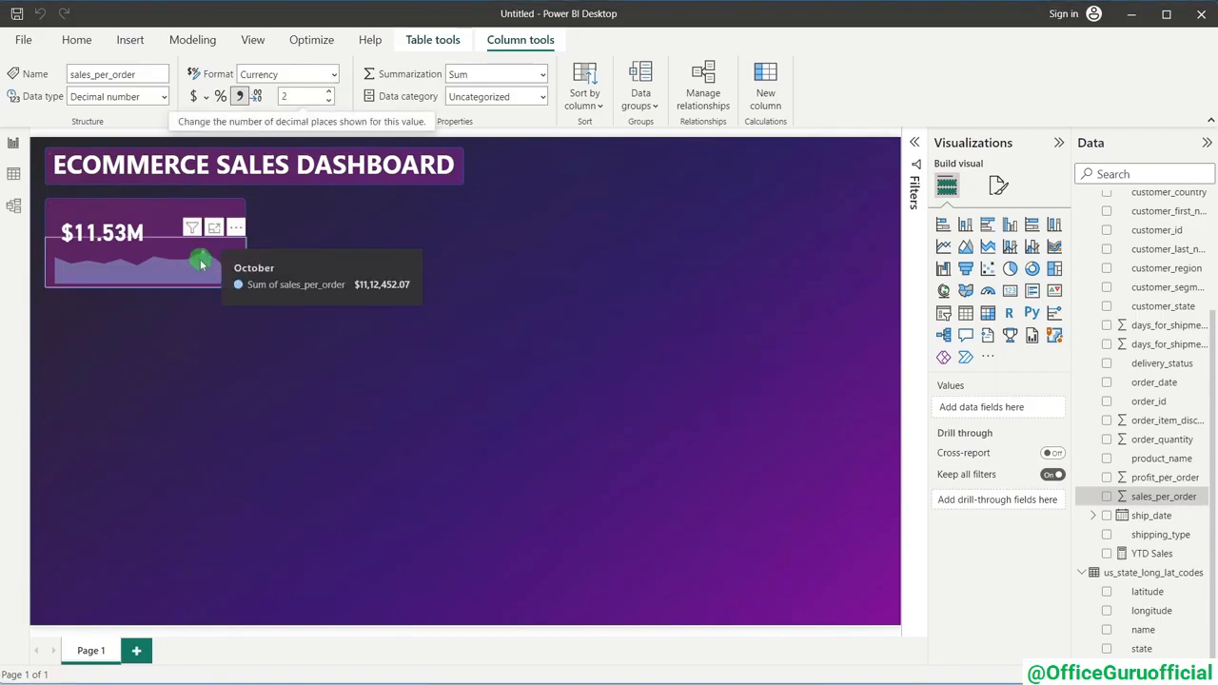
mouse_move(110, 274)
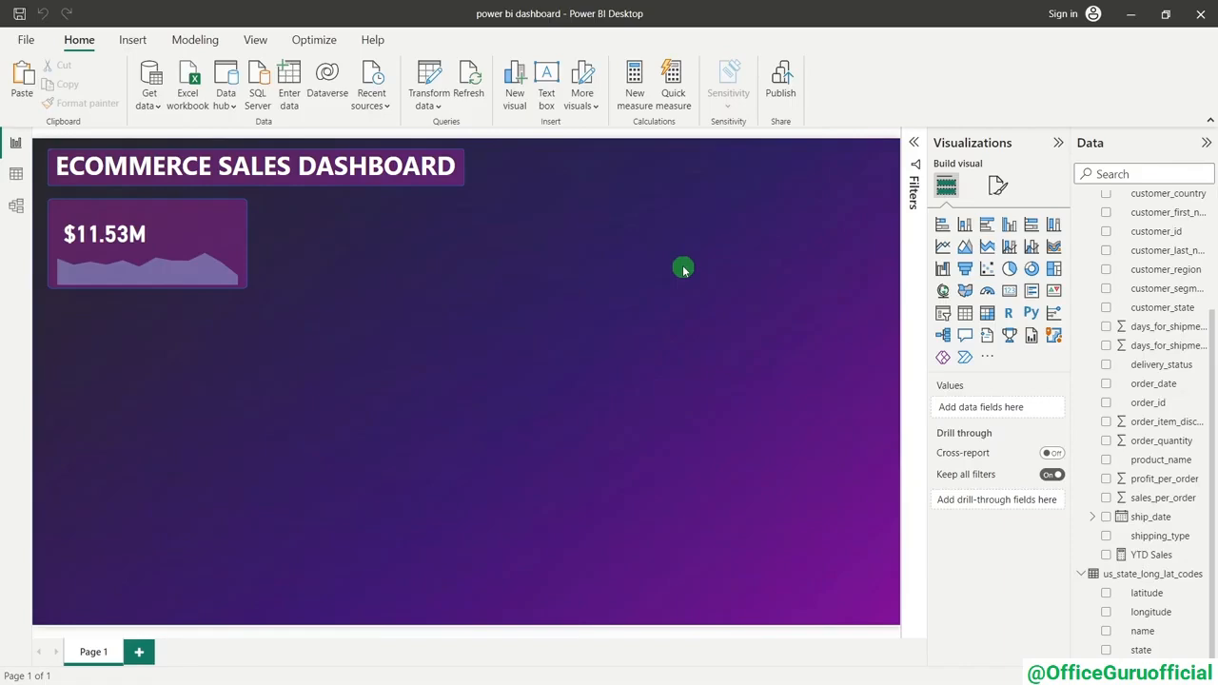
- Switch to the finished Power BI Project report and examine the arrow and percentage indicator in its YTD Sales card
key(alt+Tab)
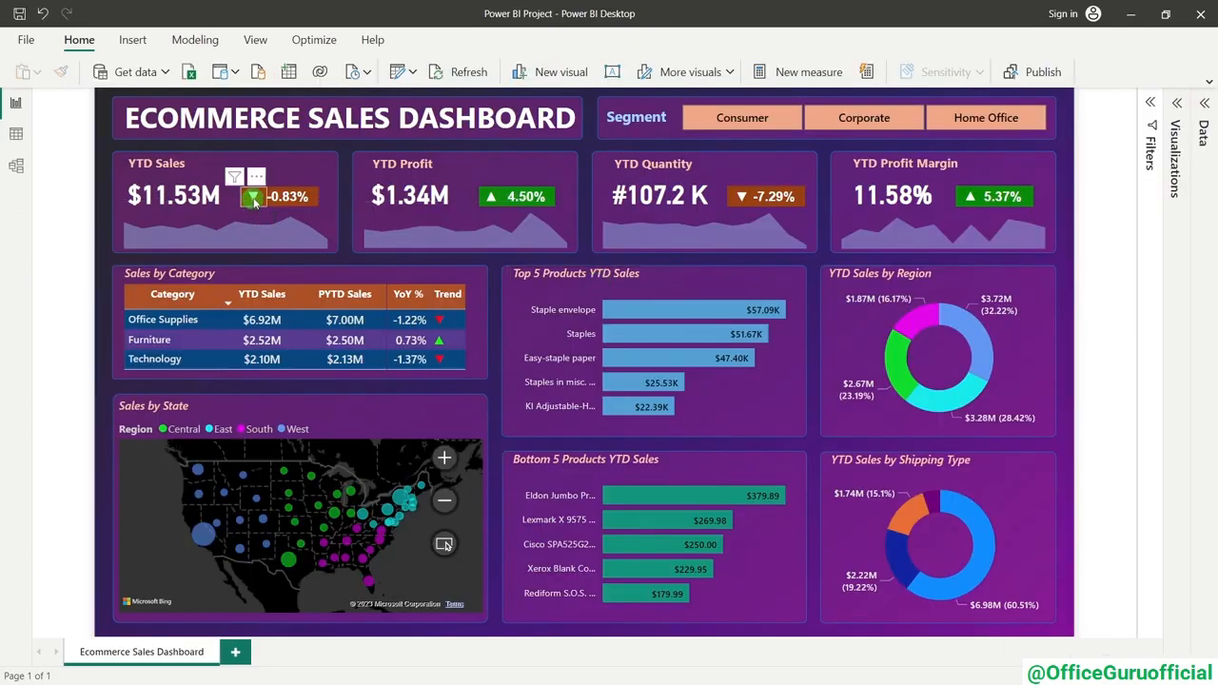
click(320, 198)
click(318, 198)
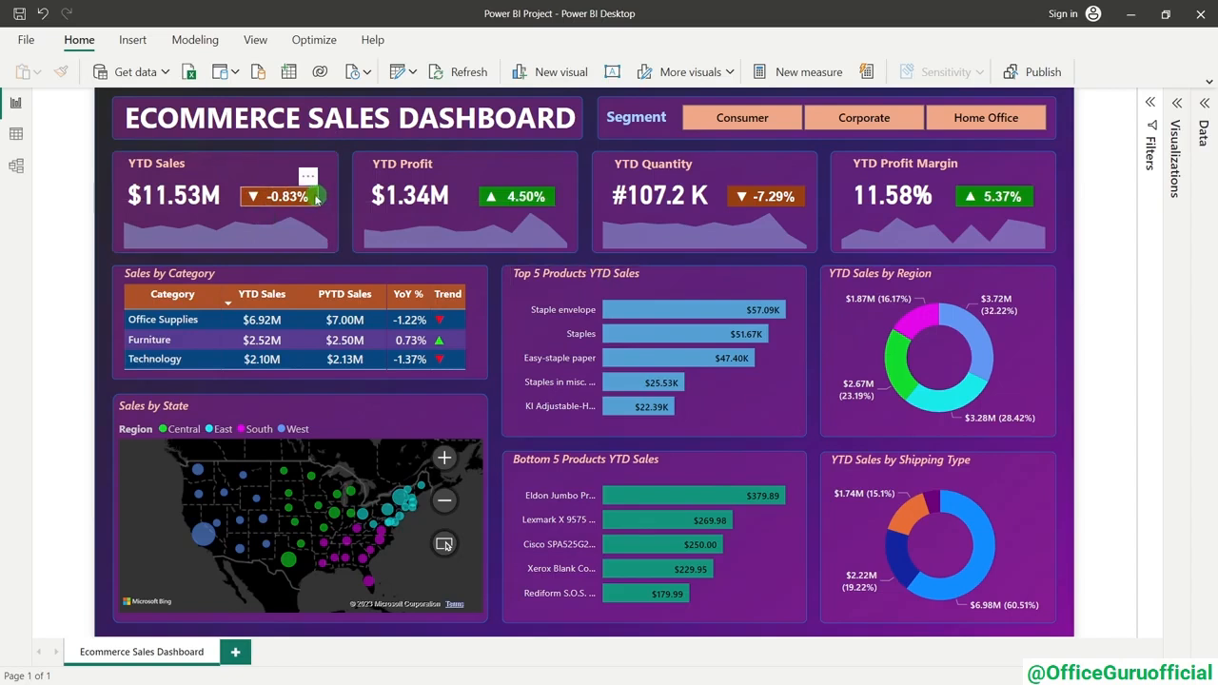
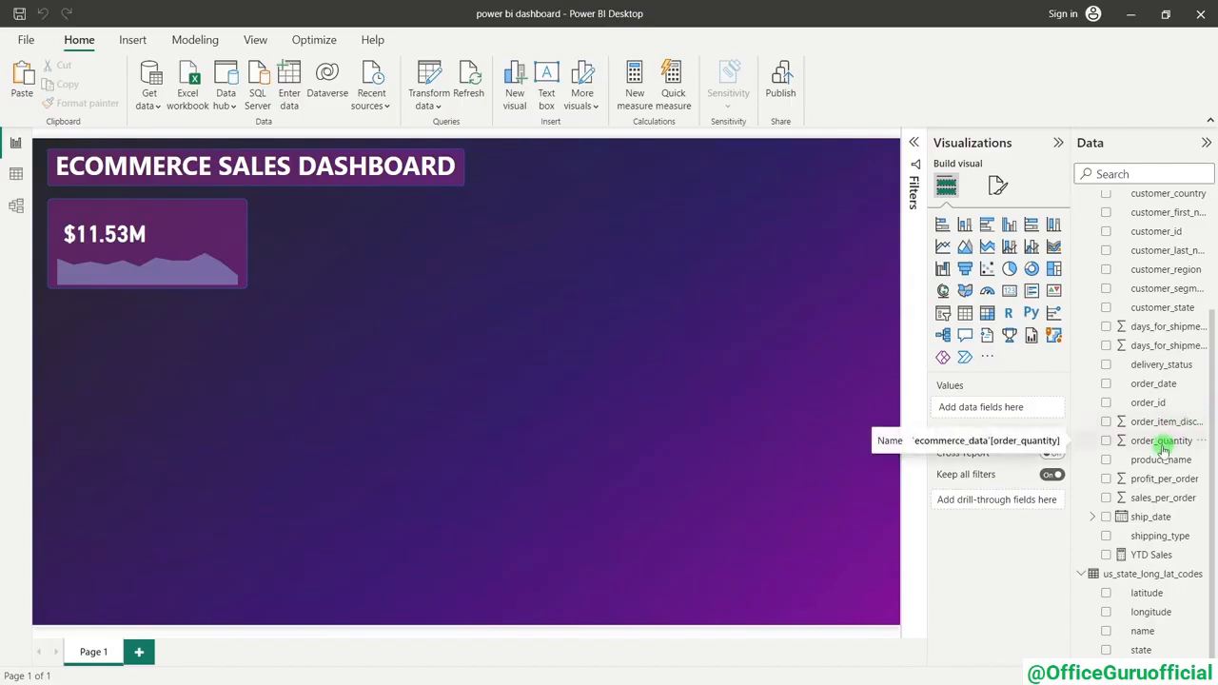
- Start a new measure in the ecommerce_data table and name it PYTD Sales
right_click(1160, 306)
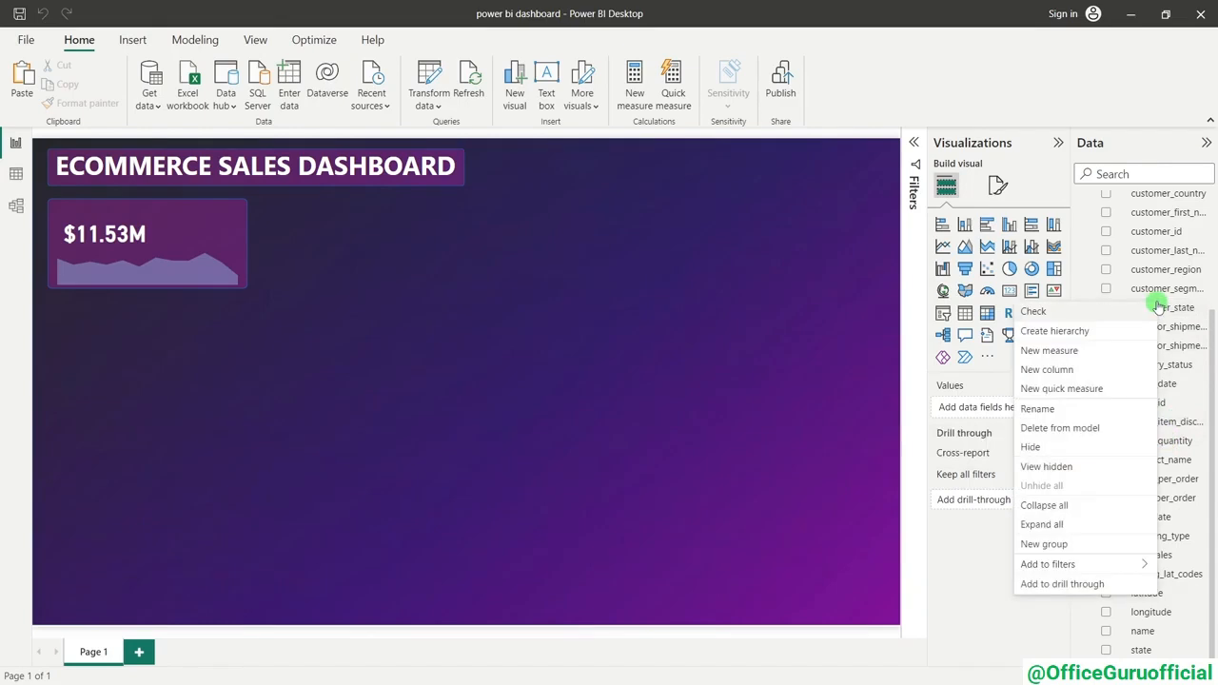
click(1074, 350)
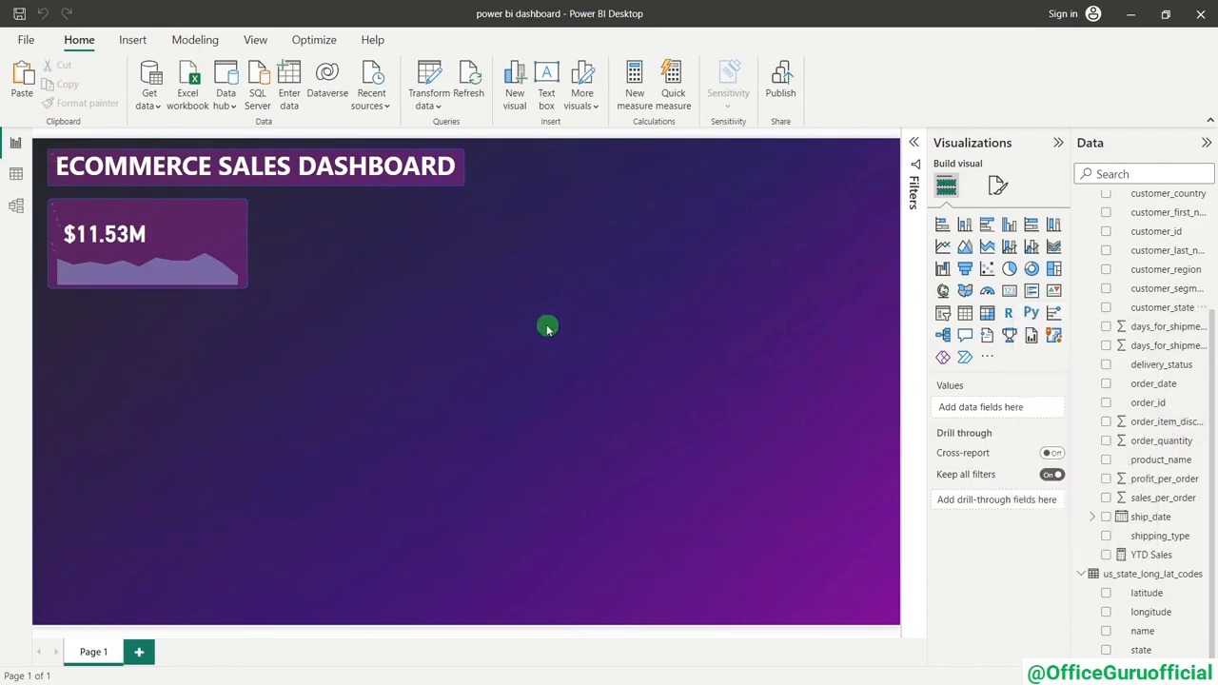
scroll(1150, 307, up, 3)
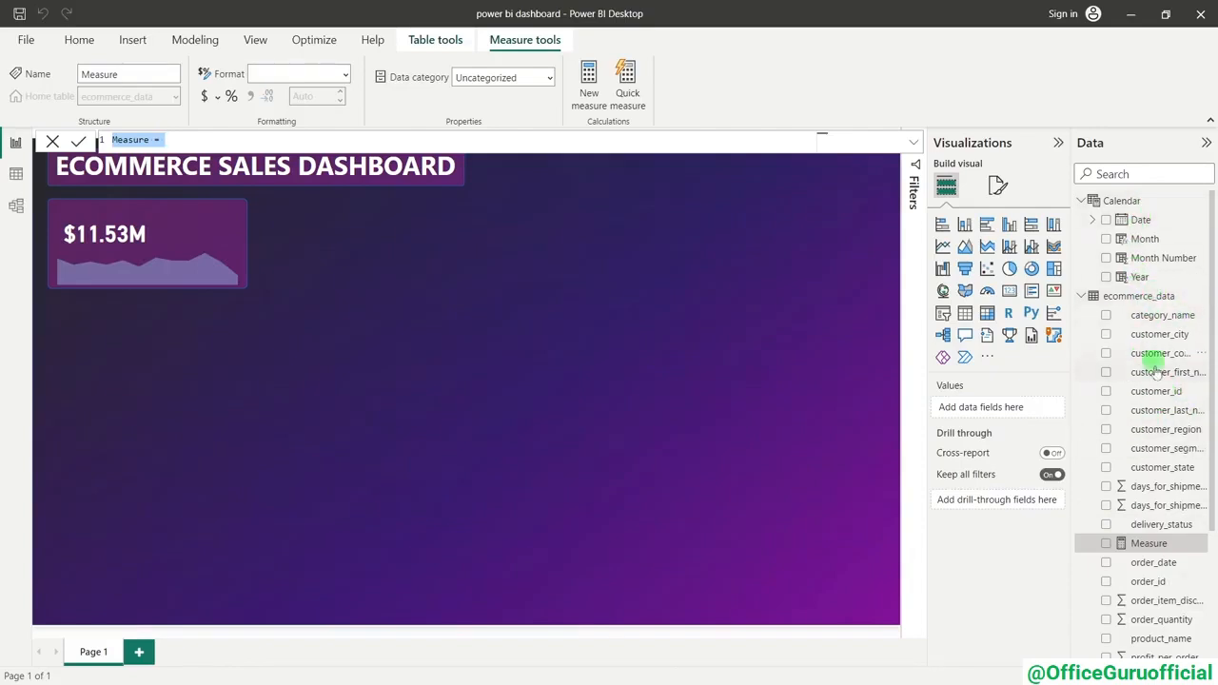
click(127, 139)
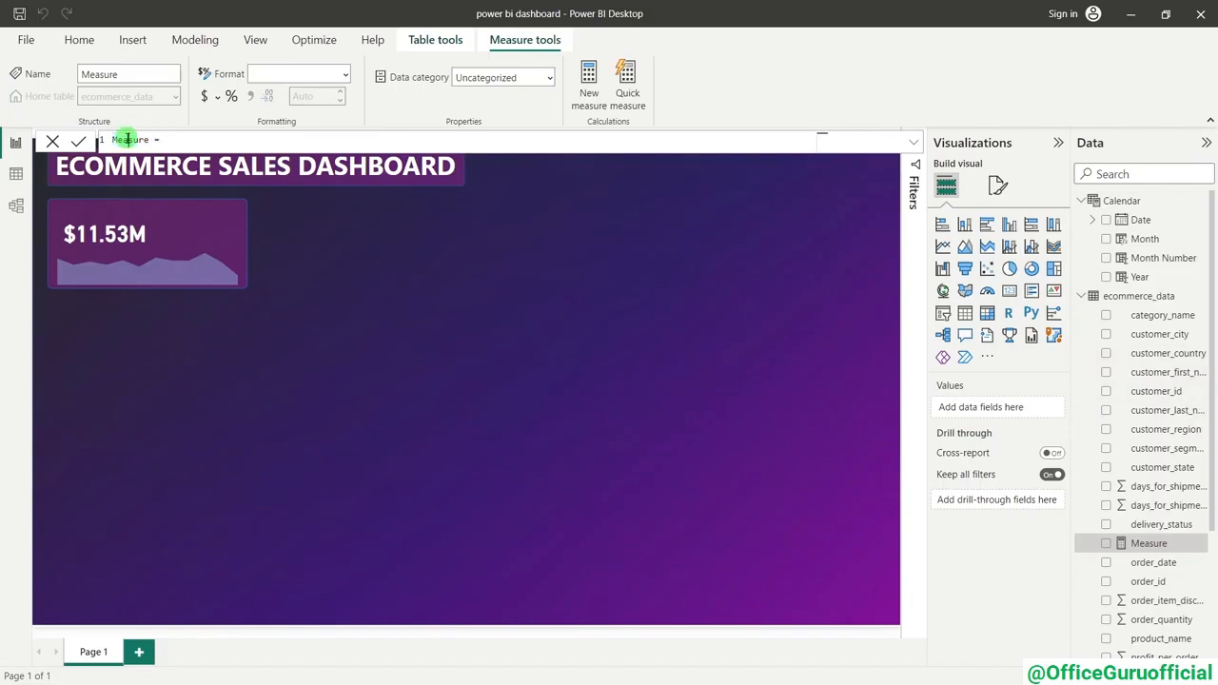
double_click(128, 139)
text(PYTD Sales)
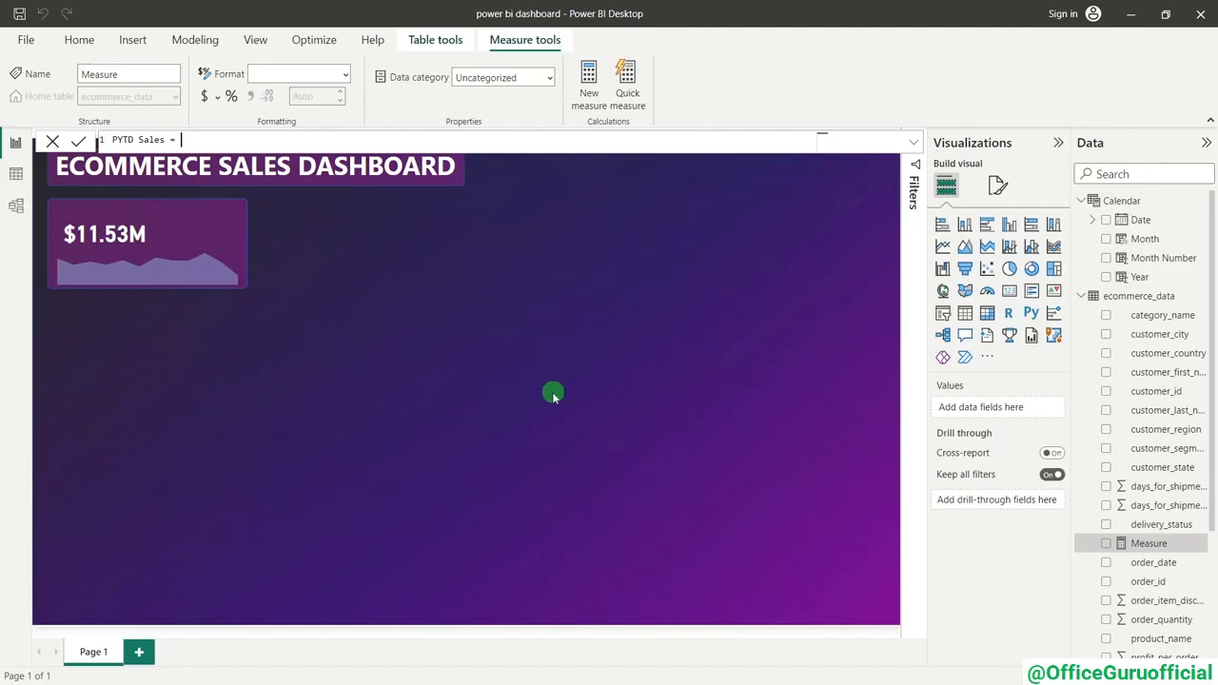
- Begin the PYTD Sales formula with CALCULATE(SUM(ecommerce_data[sales_per_order]) as the expression
text(cal)
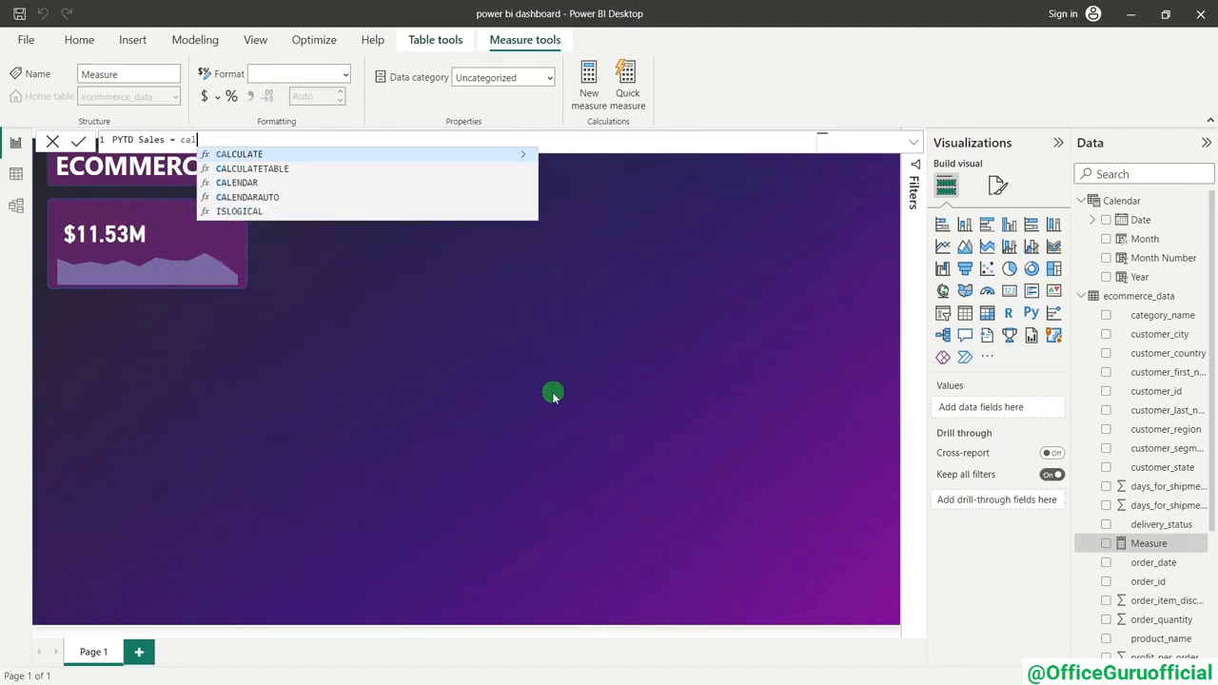
key(Tab)
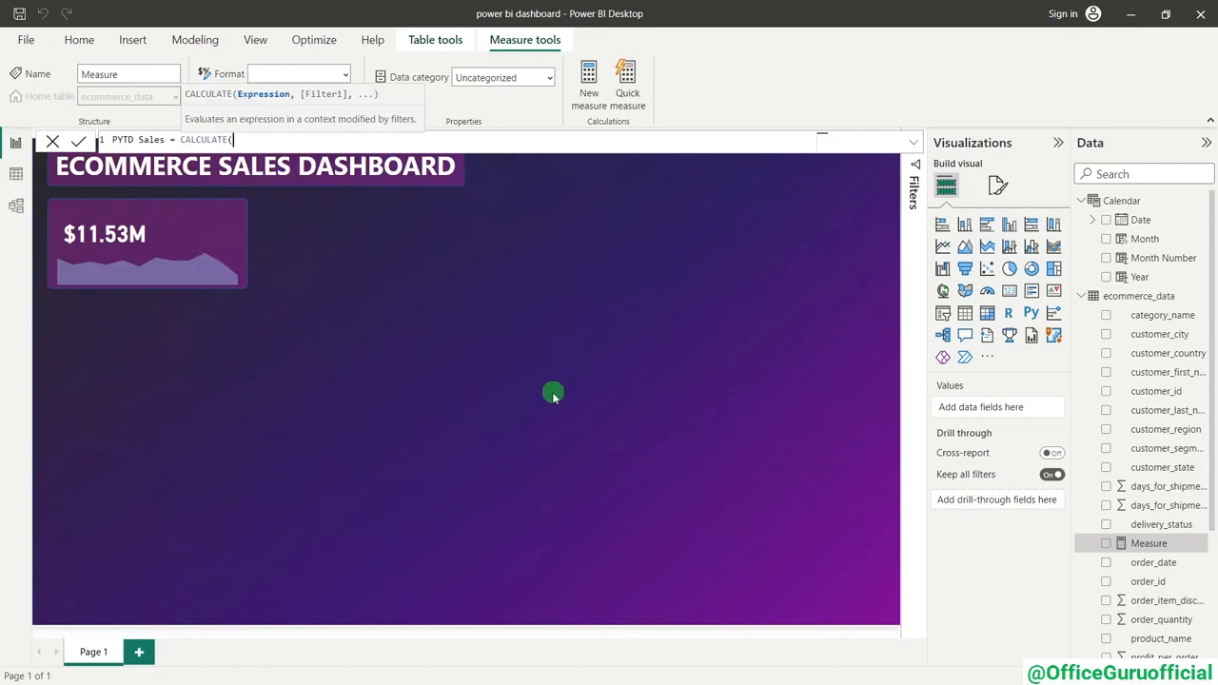
text(sum)
key(Tab)
text(sales)
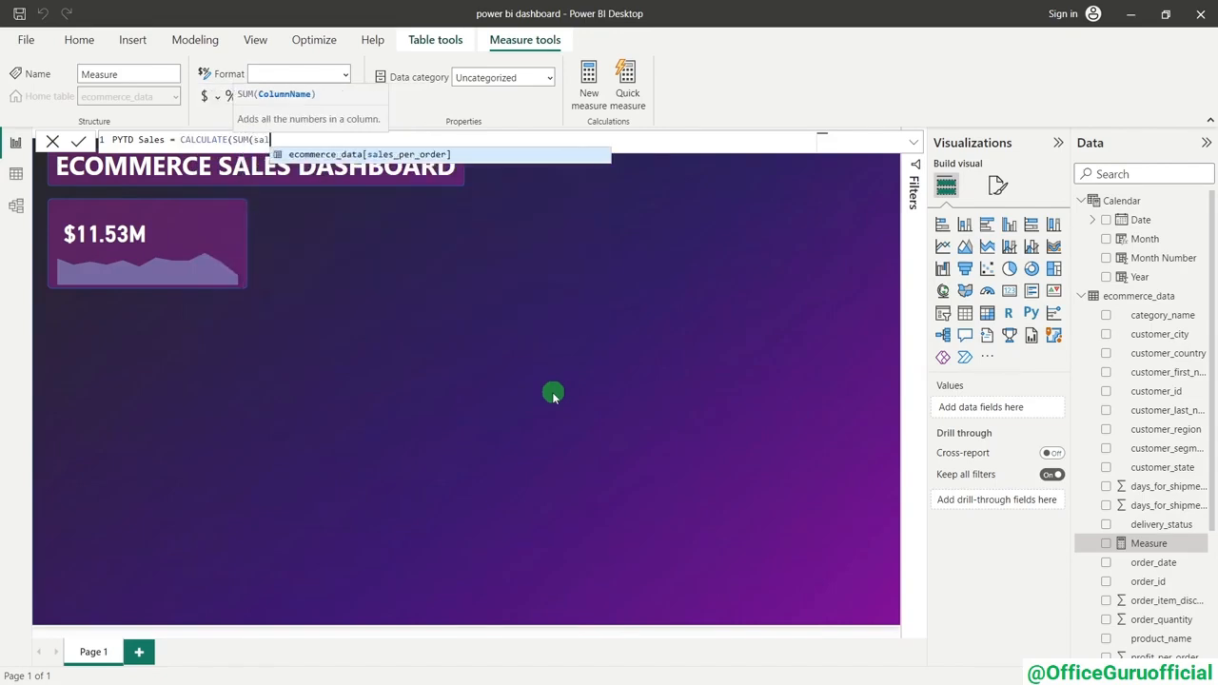
key(Tab)
text())
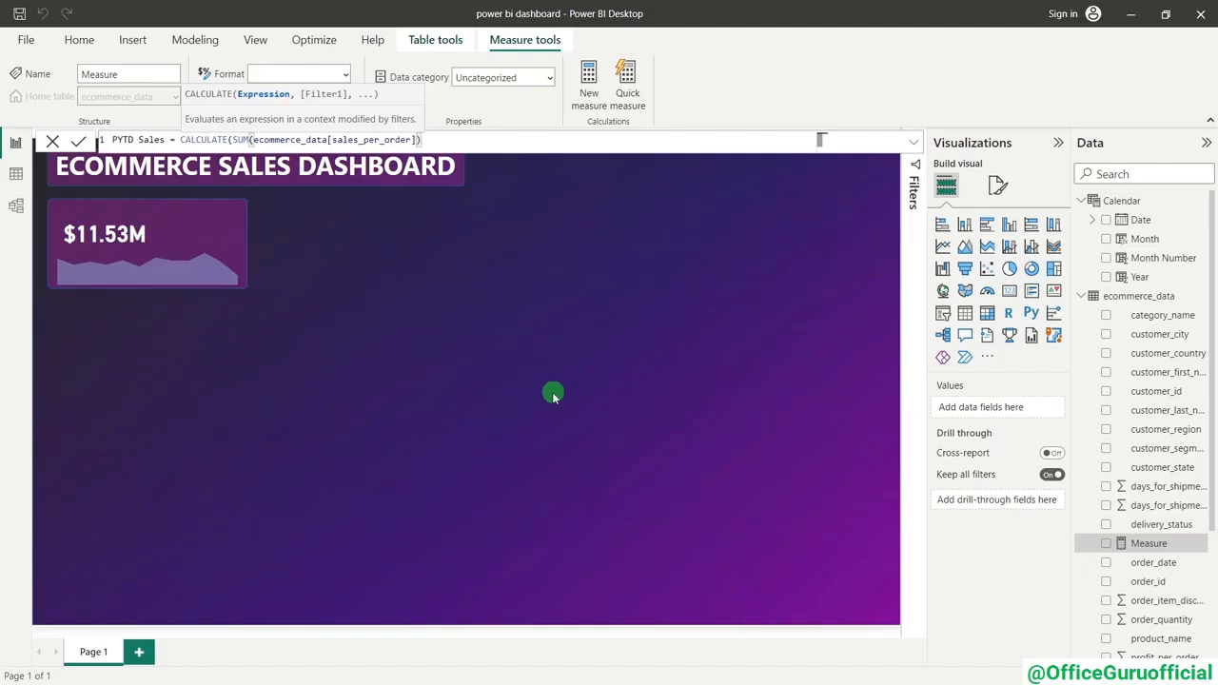
- Complete the PYTD Sales formula with the filter DATESYTD(SAMEPERIODLASTYEAR('Calendar'[Date])) and commit the measure
text(,)
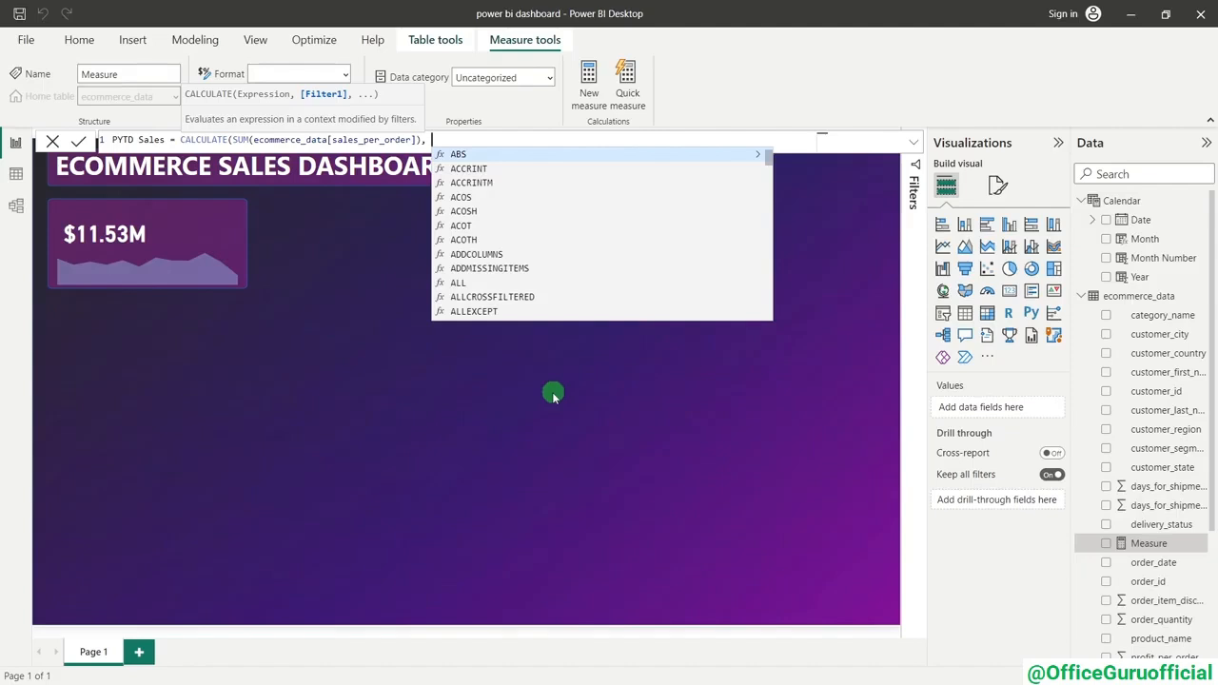
text(date)
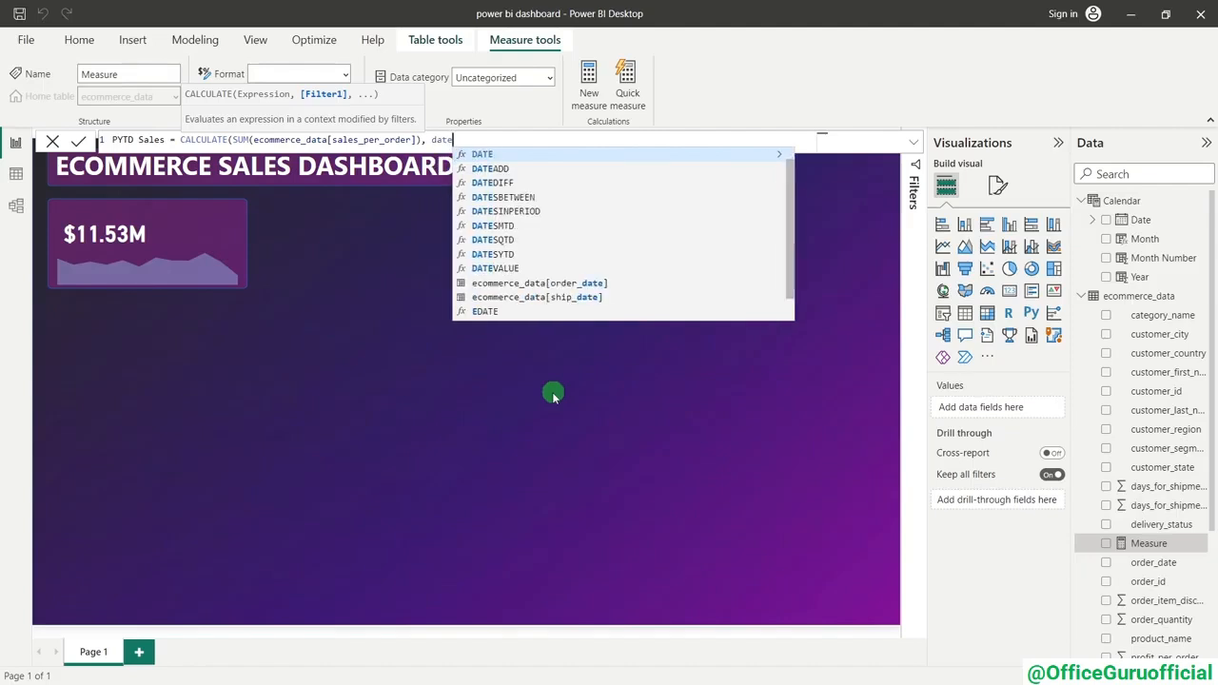
click(503, 255)
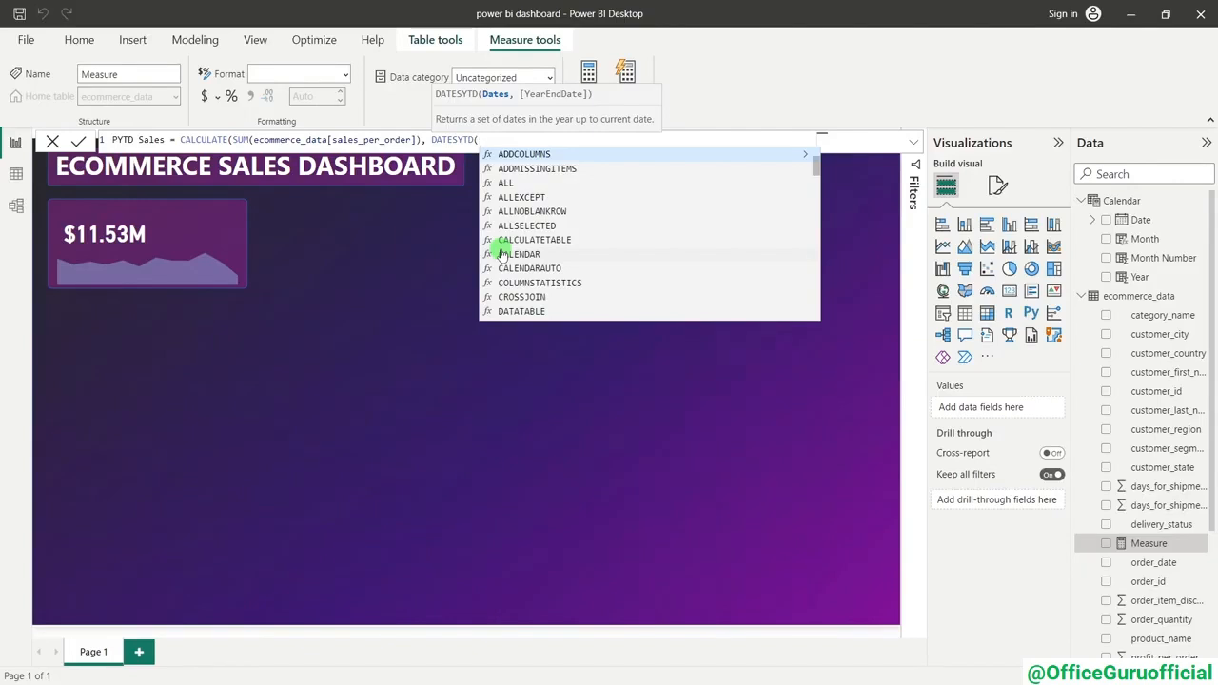
text(same)
key(Tab)
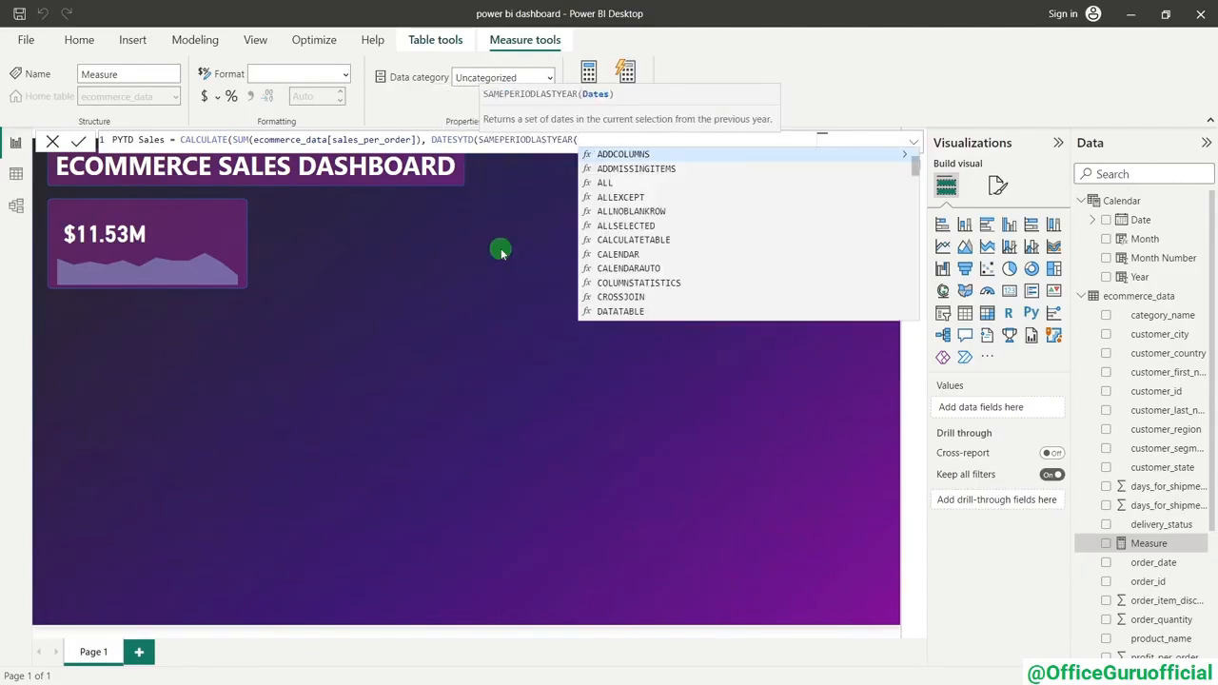
text(date)
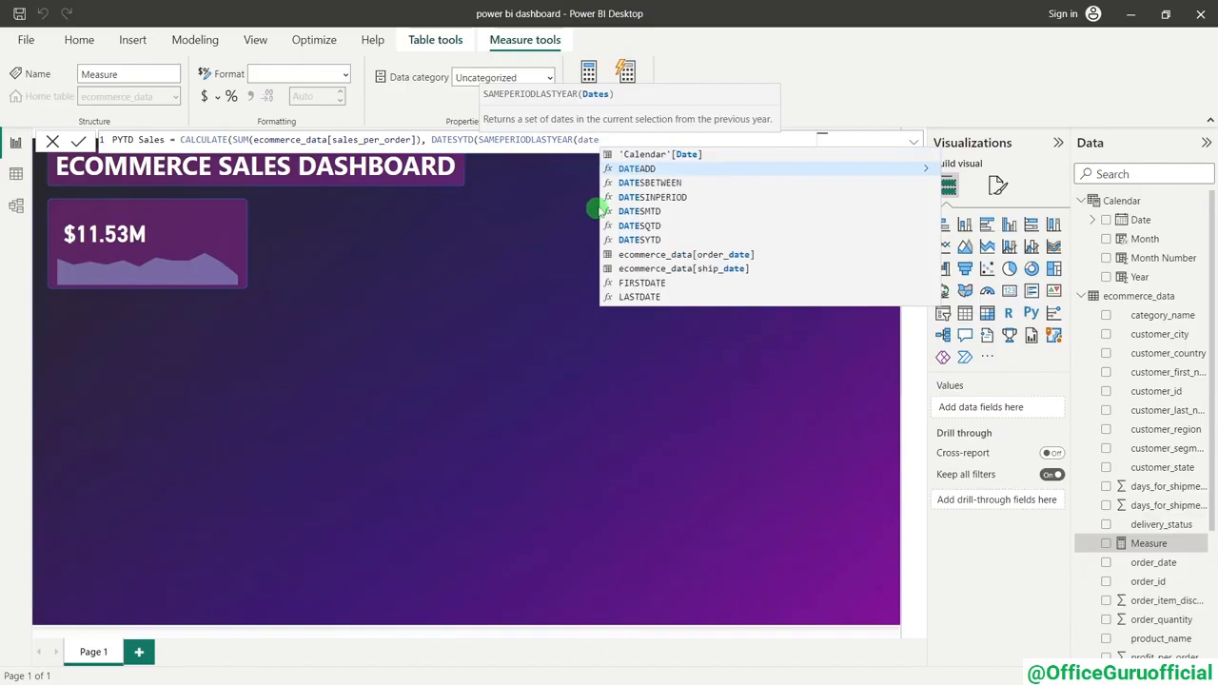
click(661, 154)
text())))
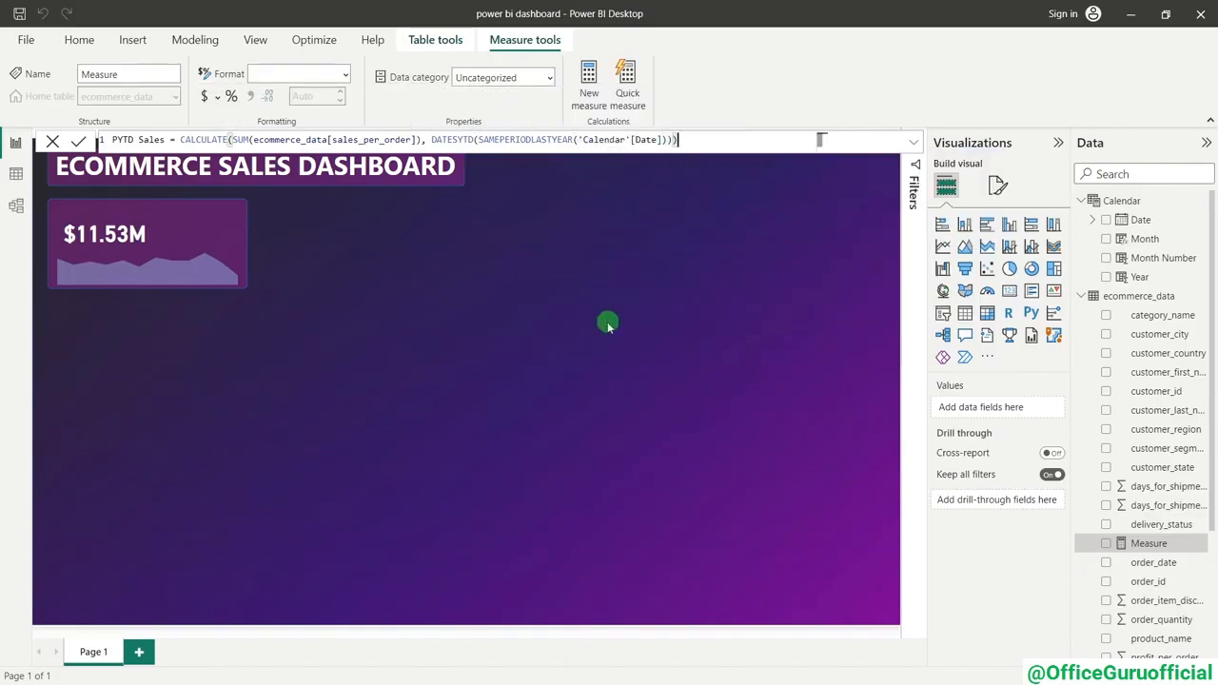
click(78, 141)
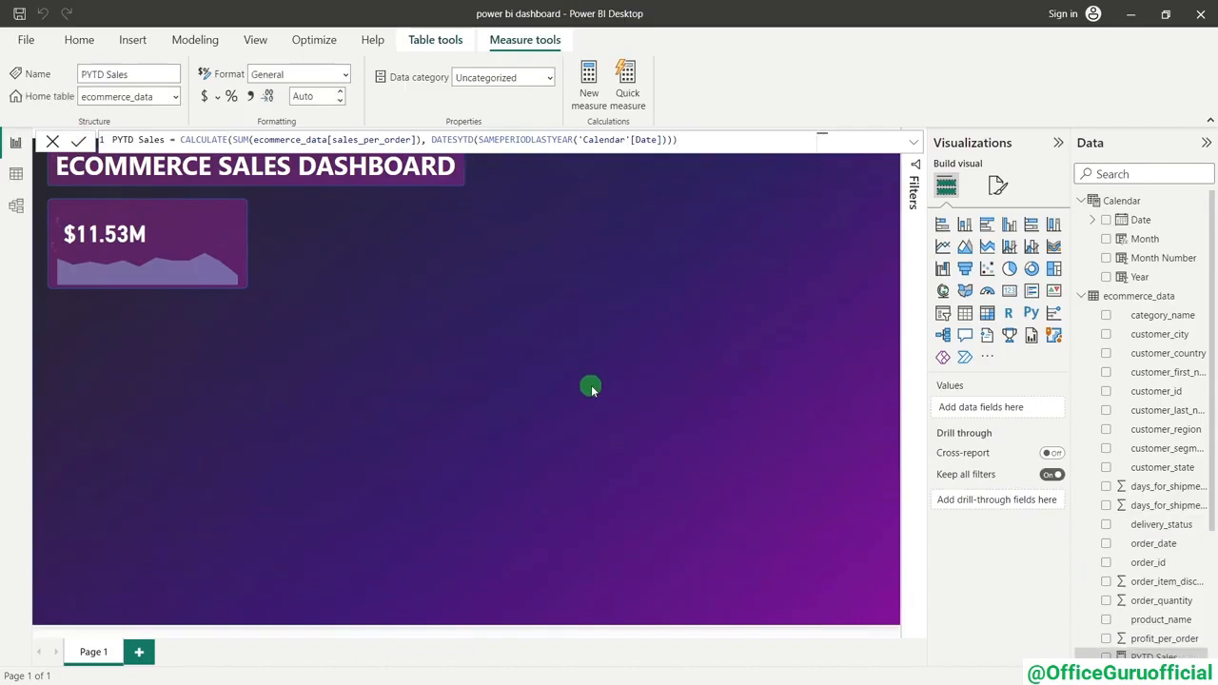
- Place a card visual in the middle of the canvas, show the PYTD Sales measure in it, and compare it with the YTD Sales value
click(1009, 292)
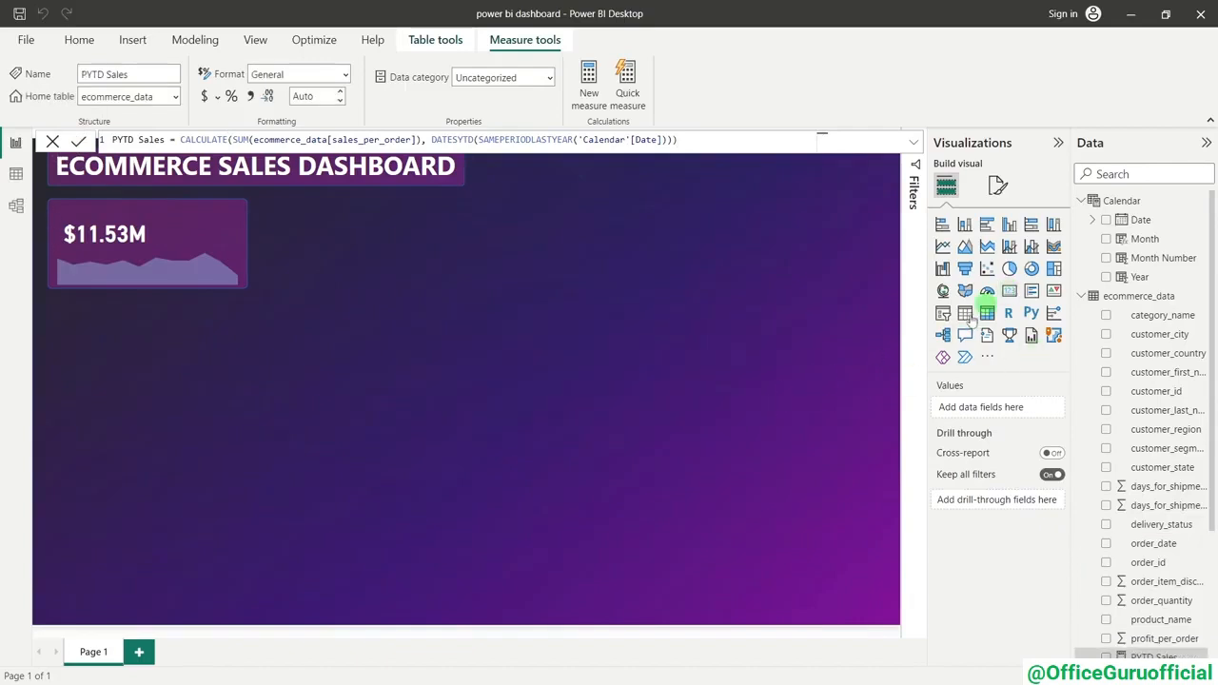
drag(609, 251, 607, 378)
drag(604, 386, 592, 395)
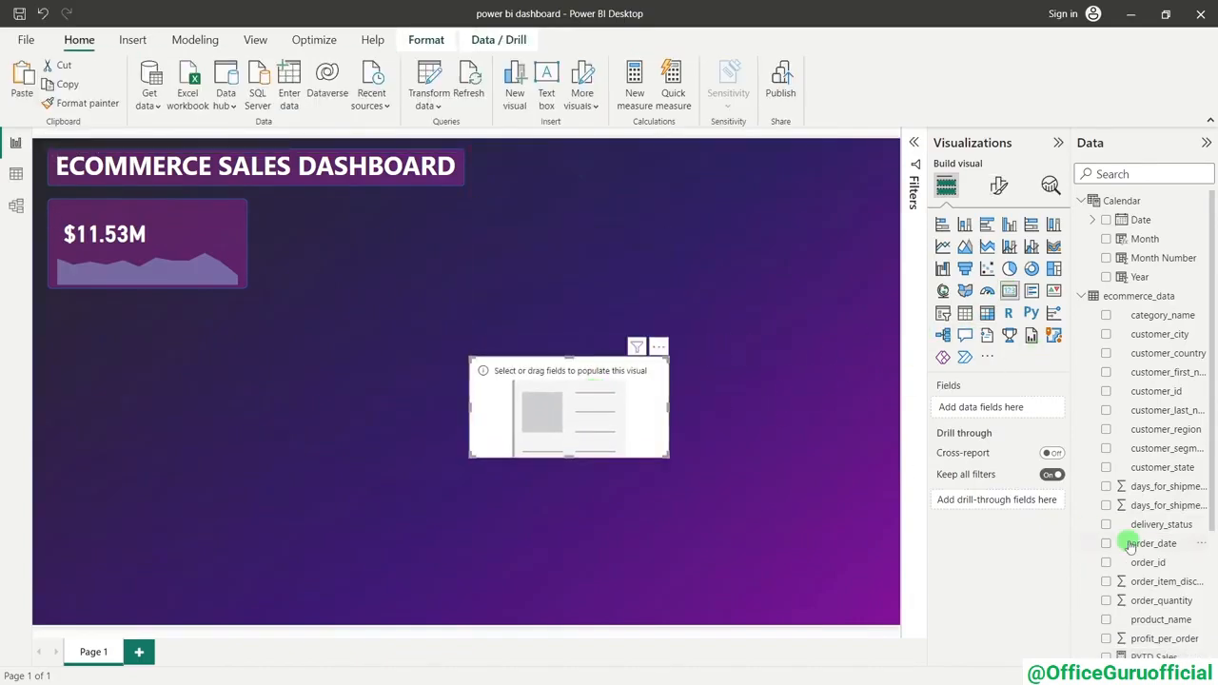
scroll(1133, 543, down, 3)
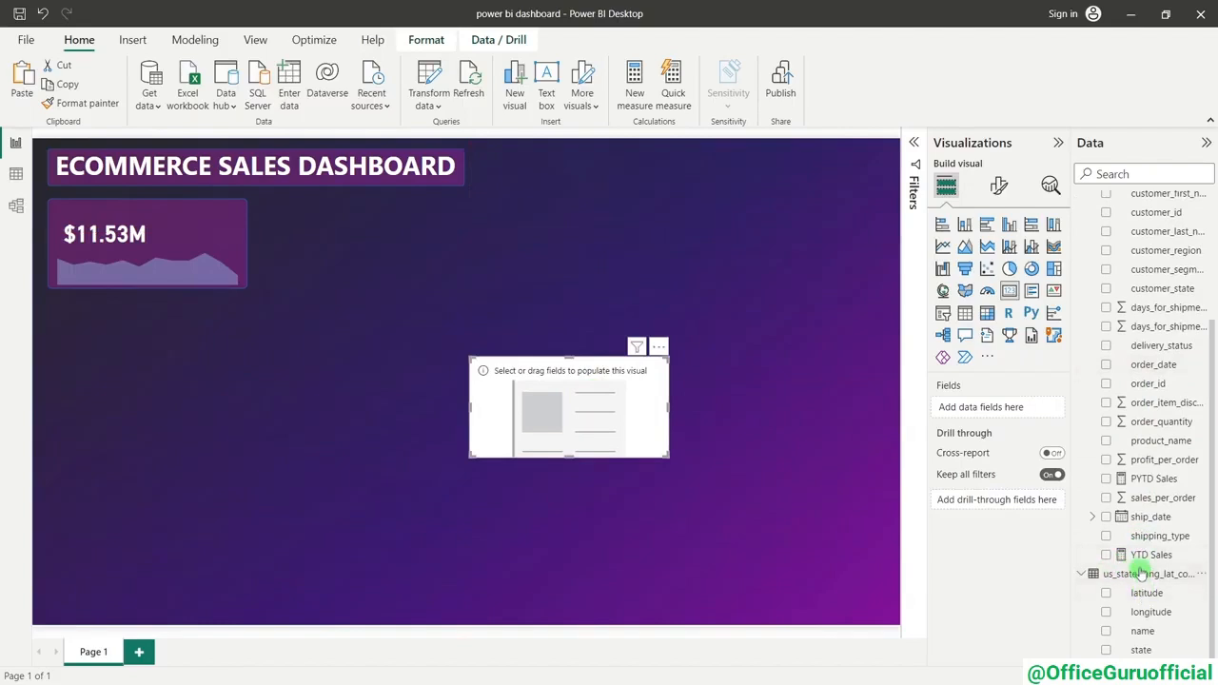
click(1107, 479)
click(321, 345)
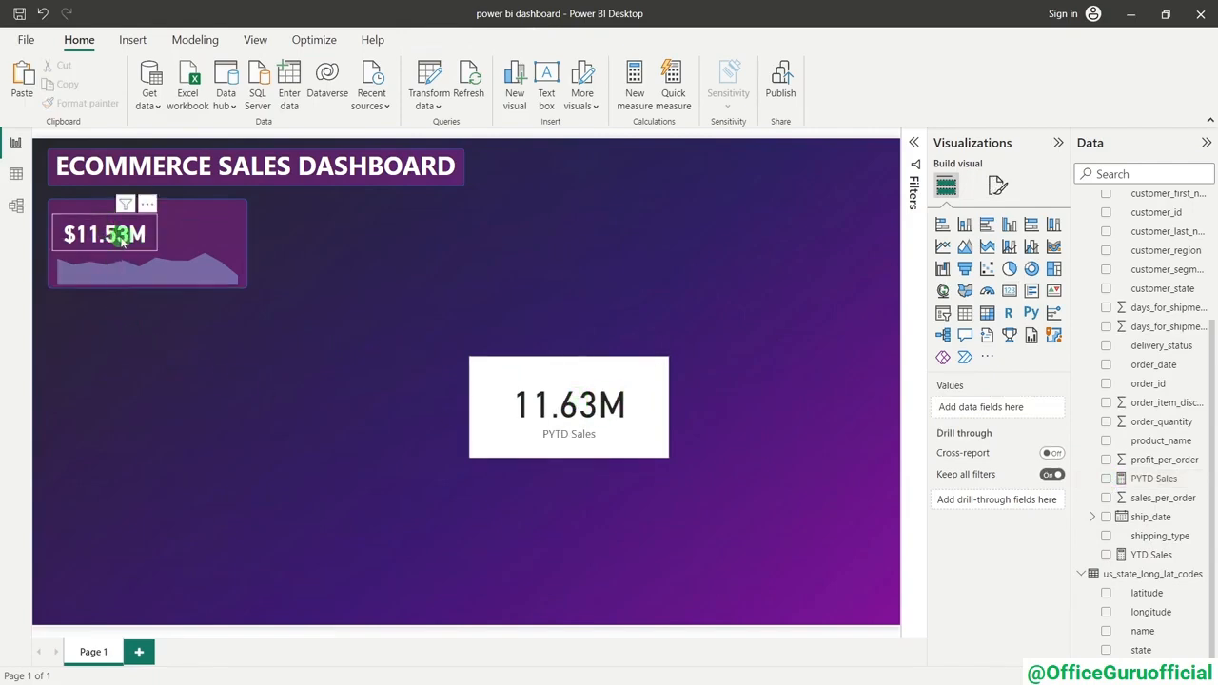
- Move the PYTD Sales card slightly aside on the canvas, then delete it
drag(596, 409, 446, 428)
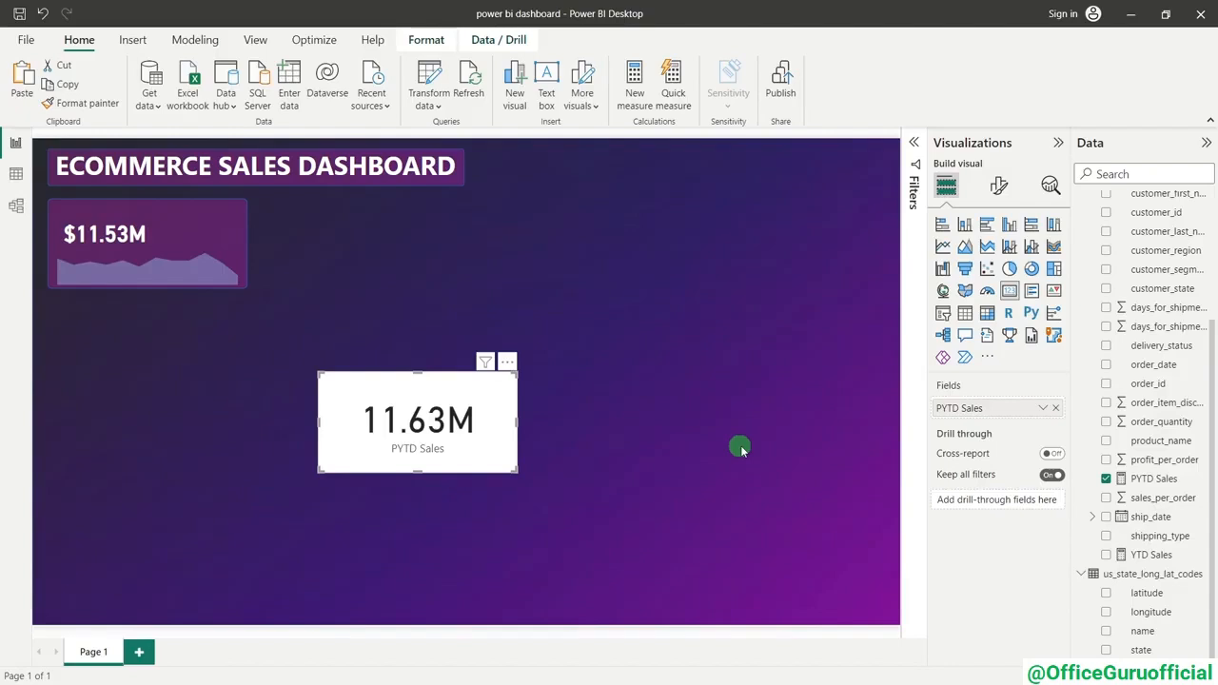
click(637, 456)
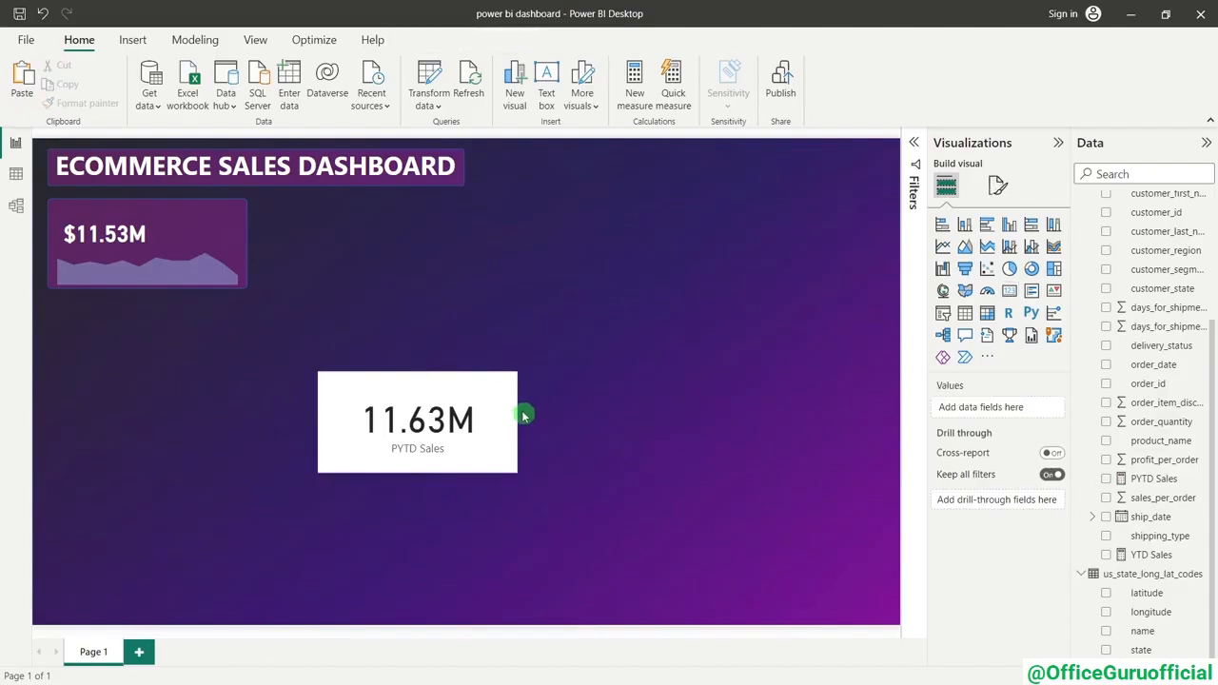
click(518, 410)
key(Delete)
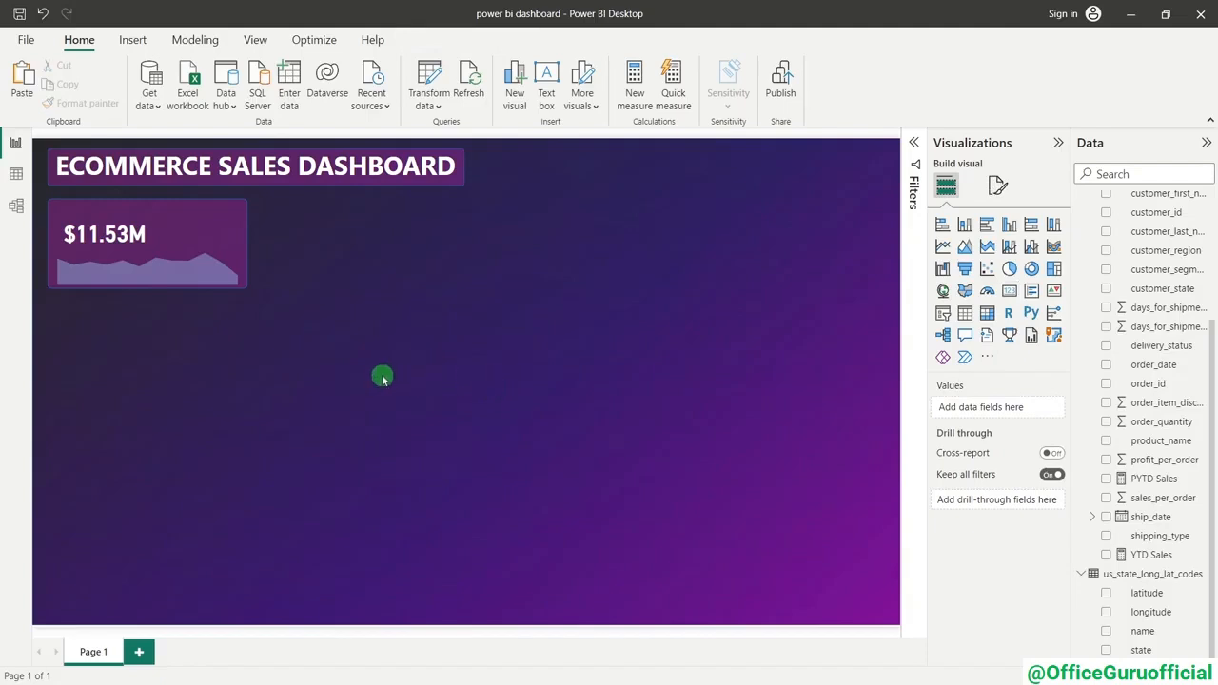
- Duplicate the YTD Sales value card and place the copy on the empty middle area of the canvas
click(107, 246)
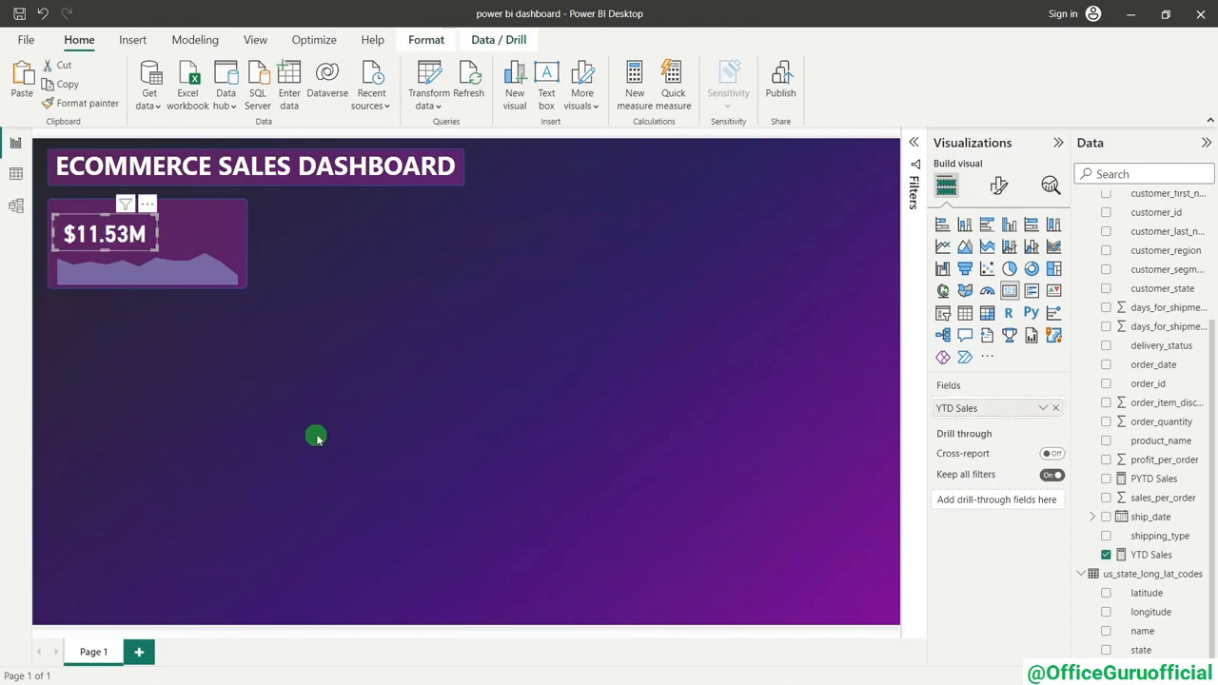
drag(105, 242, 410, 402)
click(384, 416)
click(380, 385)
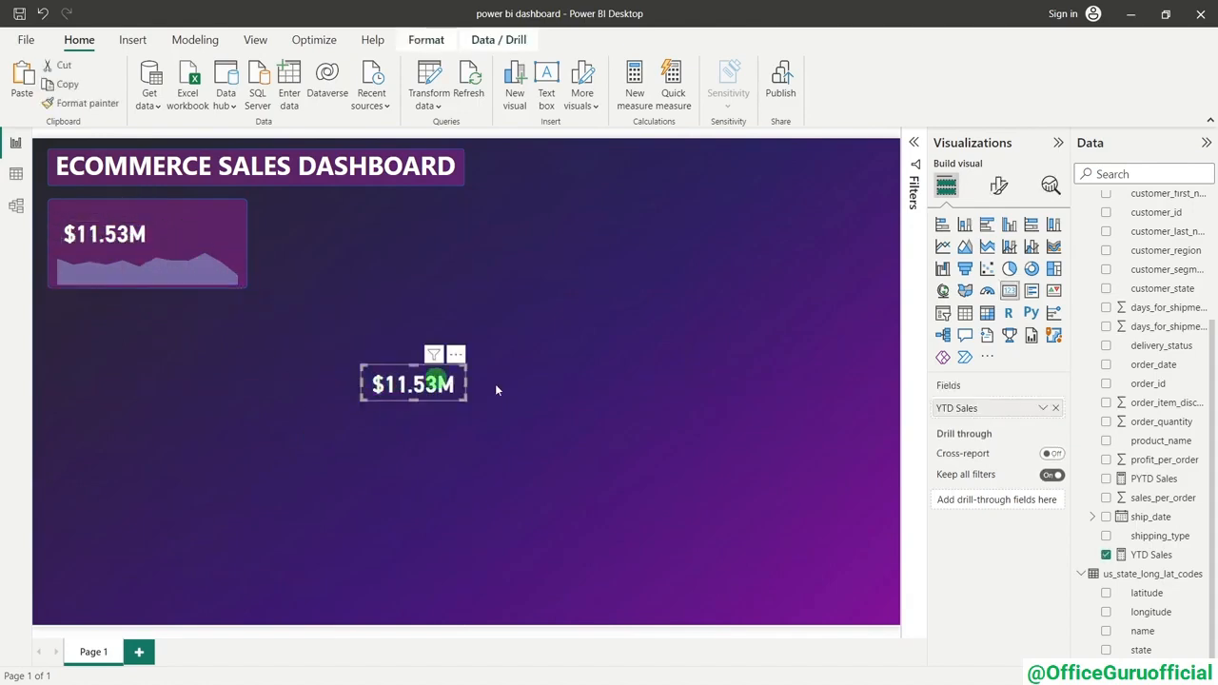
click(644, 333)
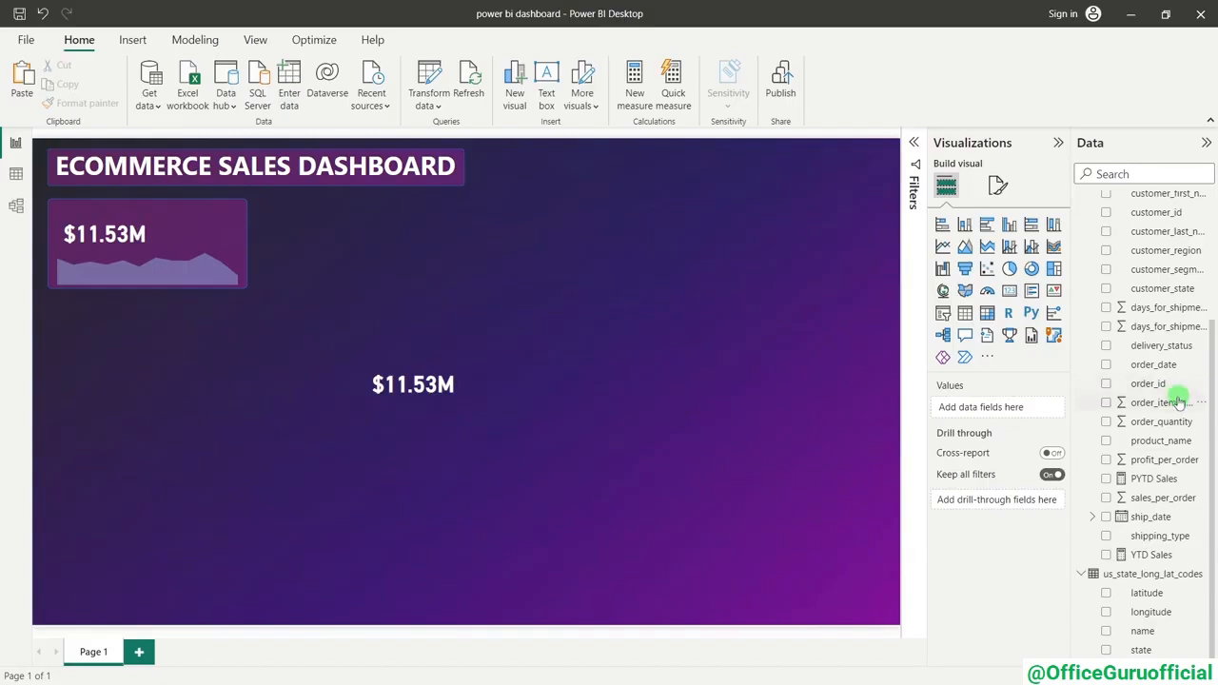
- Start another new measure in the ecommerce_data table and name it YoY Sales
right_click(1169, 431)
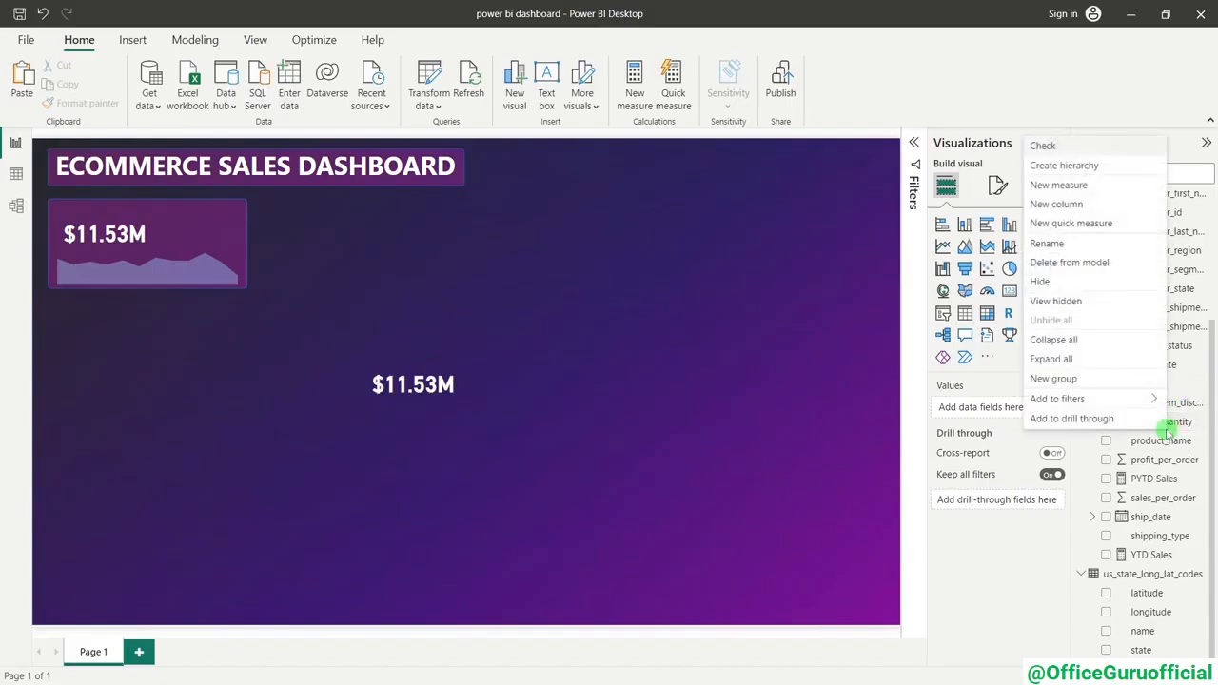
click(1066, 189)
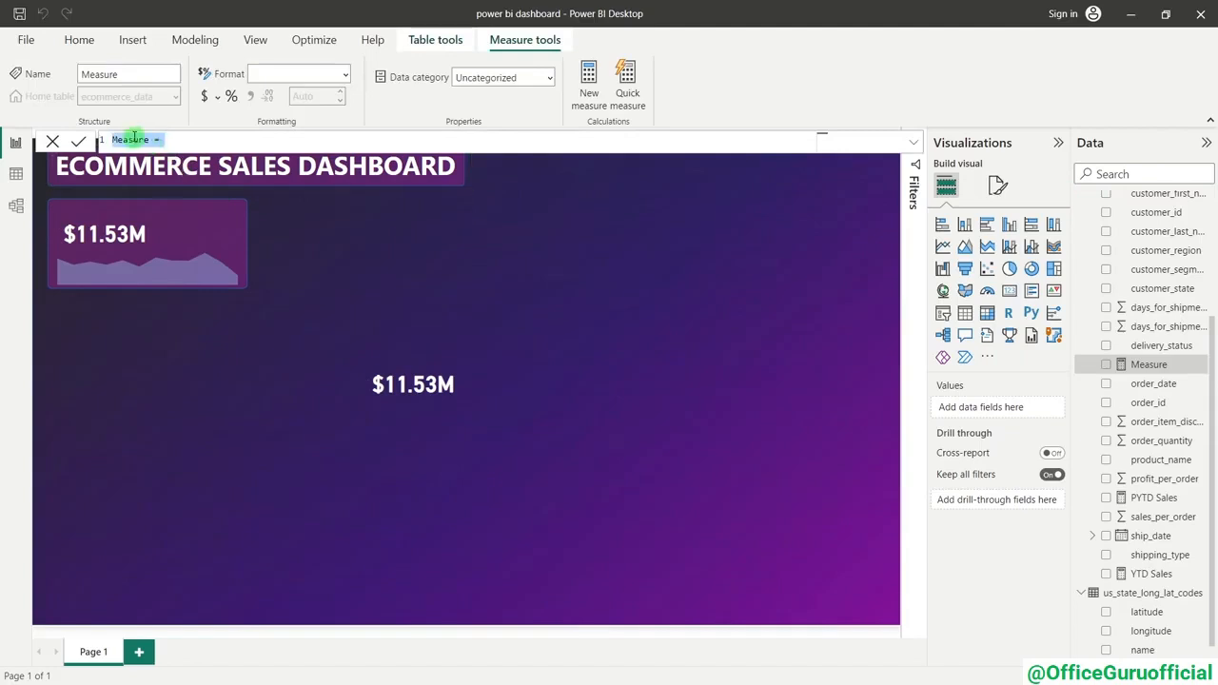
double_click(131, 139)
text(Yo)
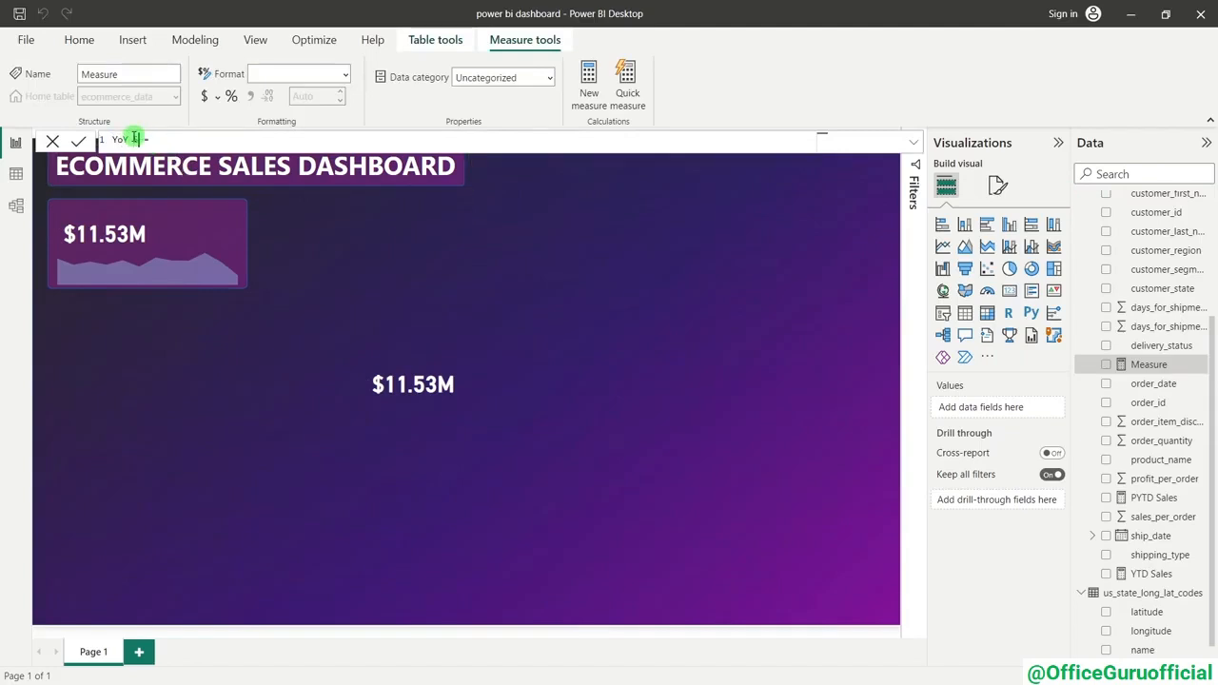
text(Y Sales)
click(195, 138)
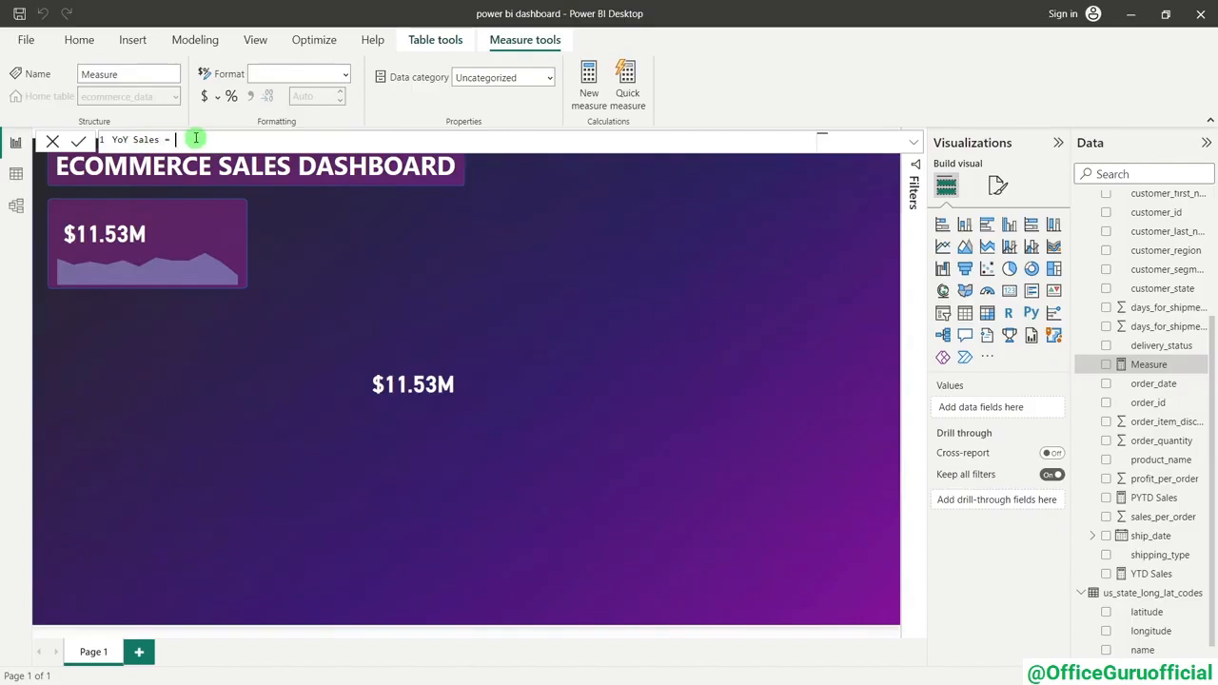
- Complete the YoY Sales measure with the formula ([YTD Sales]- [PYTD Sales])/ [PYTD Sales] and commit it
text(()
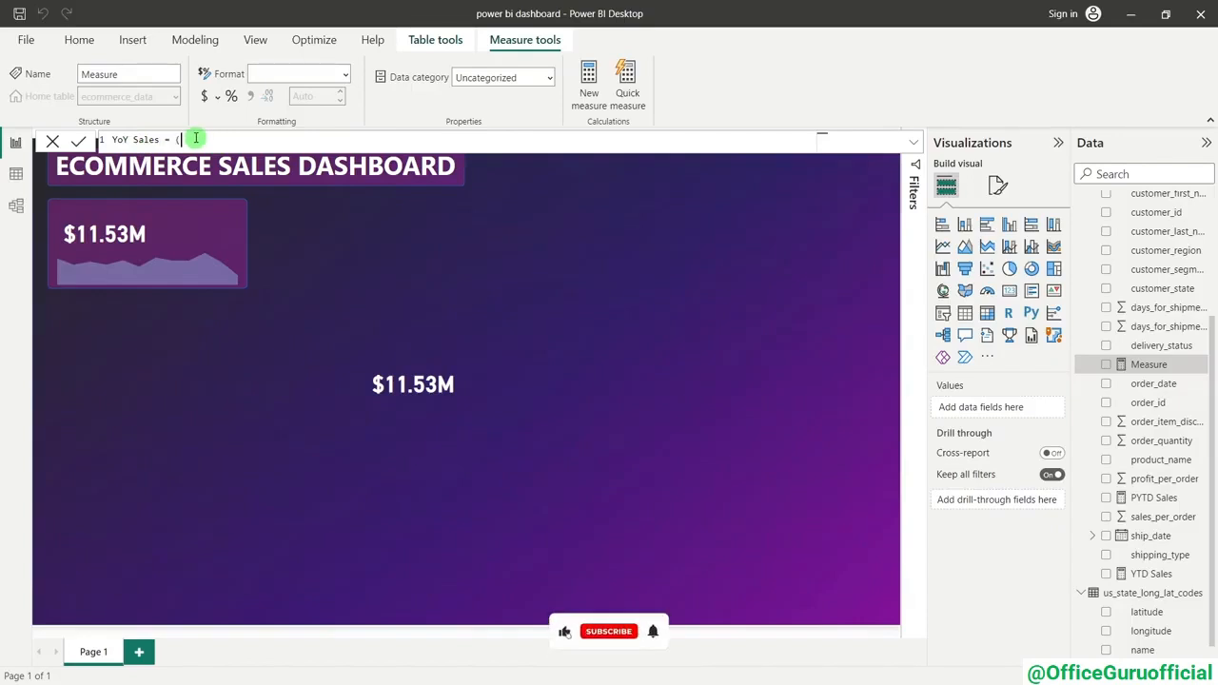
text([YTD Sales])
key(Tab)
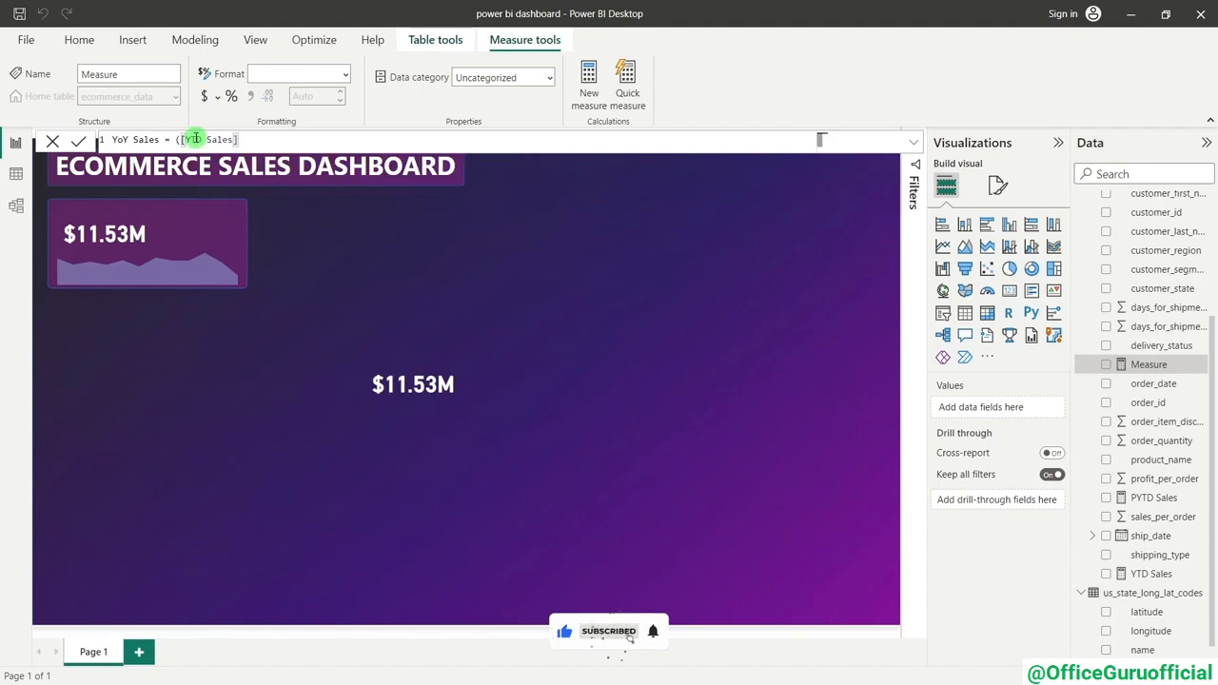
text(- )
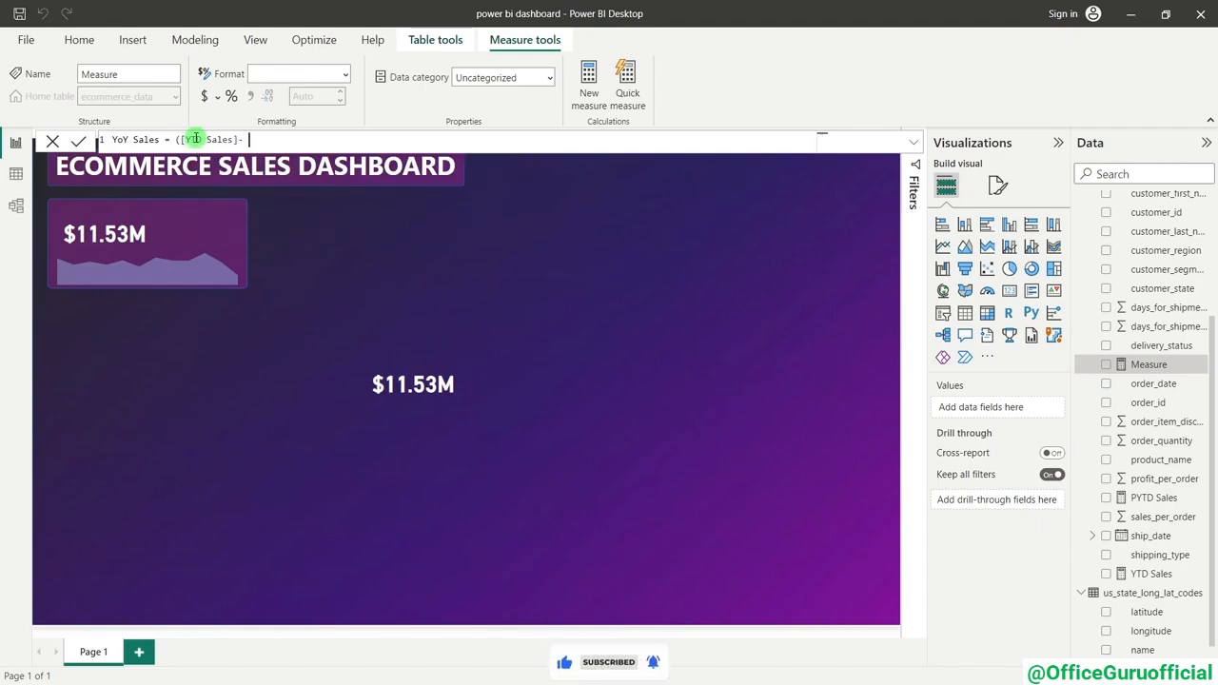
text(pyt)
key(Tab)
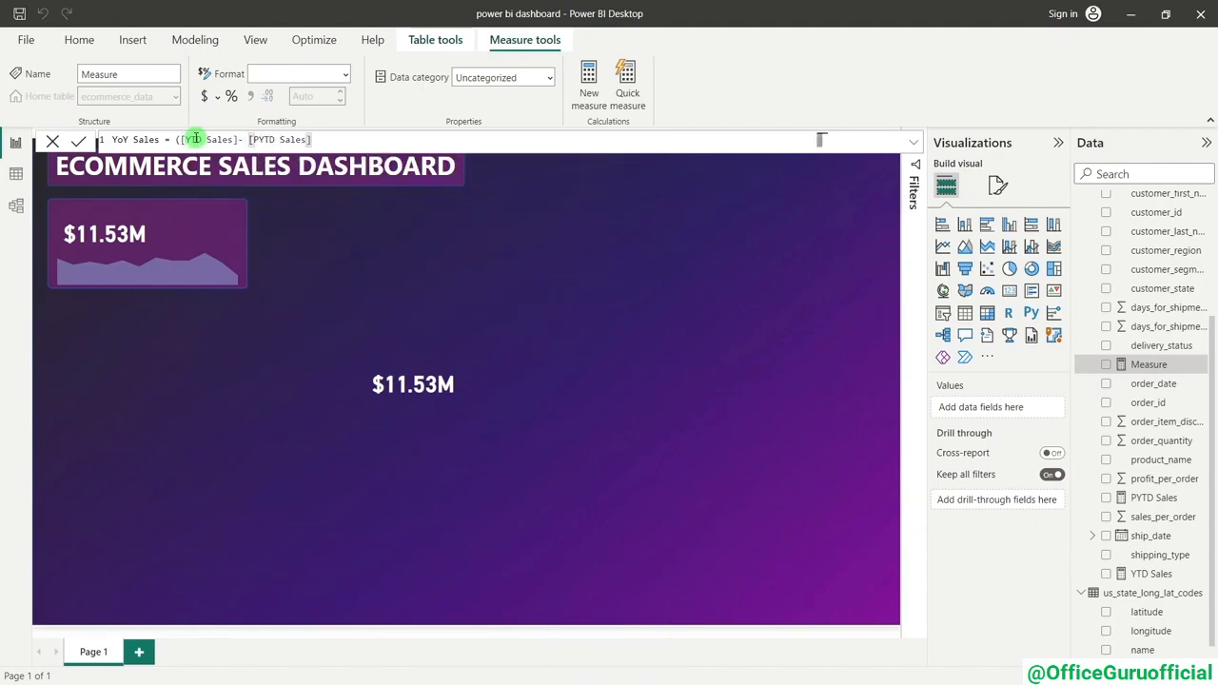
text()/)
text( pyt)
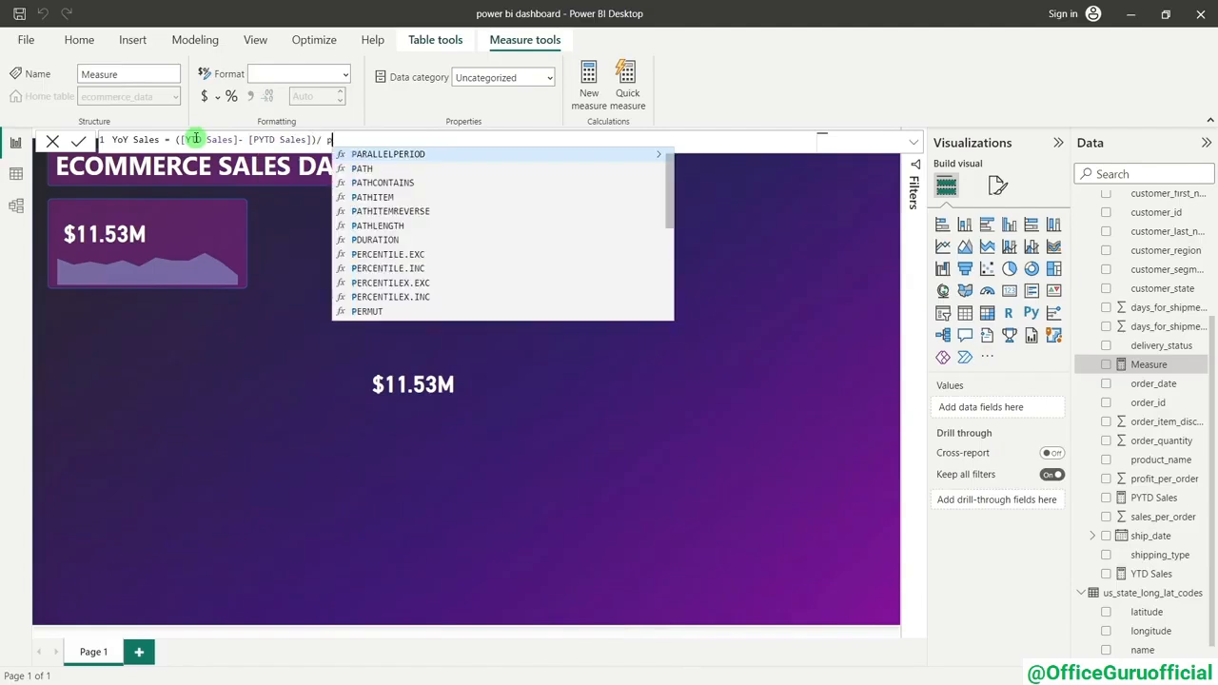
key(Tab)
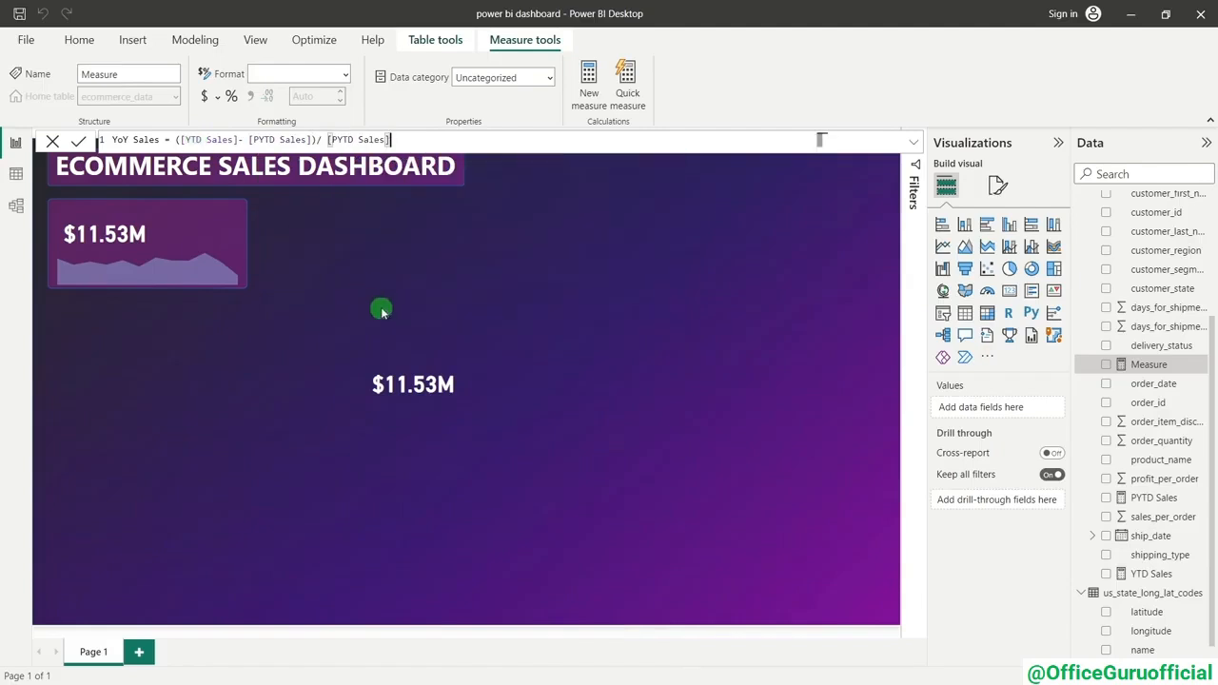
click(78, 141)
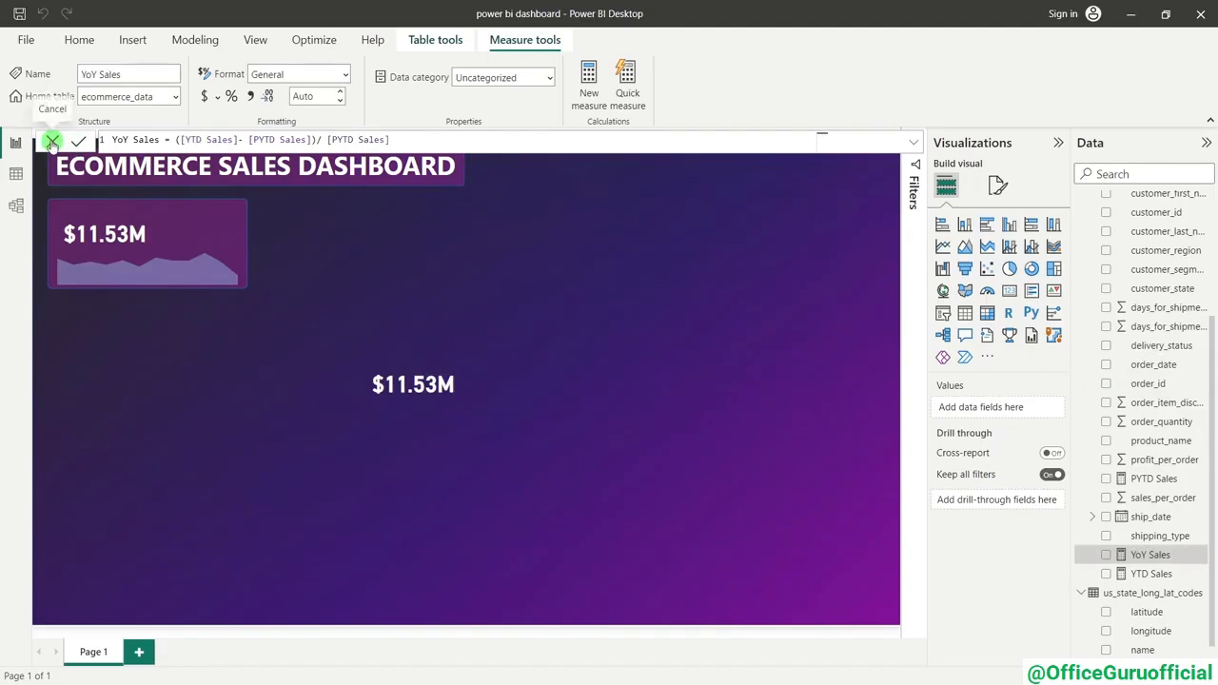
- Replace the YTD Sales field with the YoY Sales measure in the duplicated card in the middle of the canvas
click(417, 376)
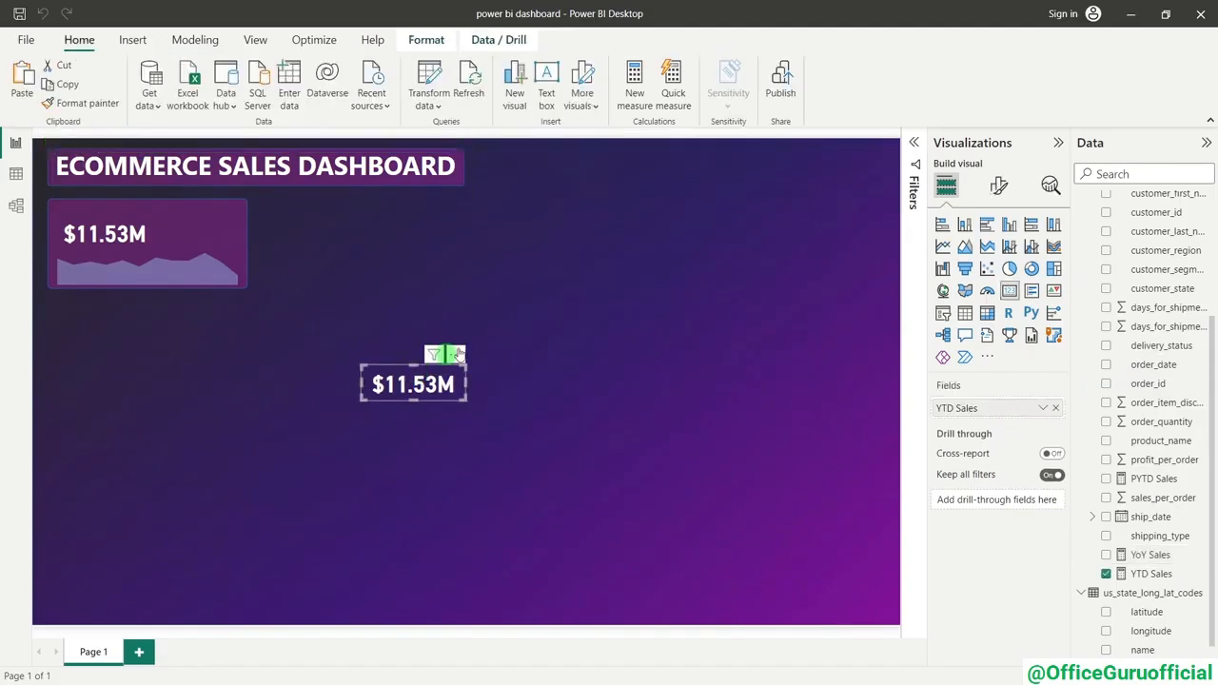
click(1053, 410)
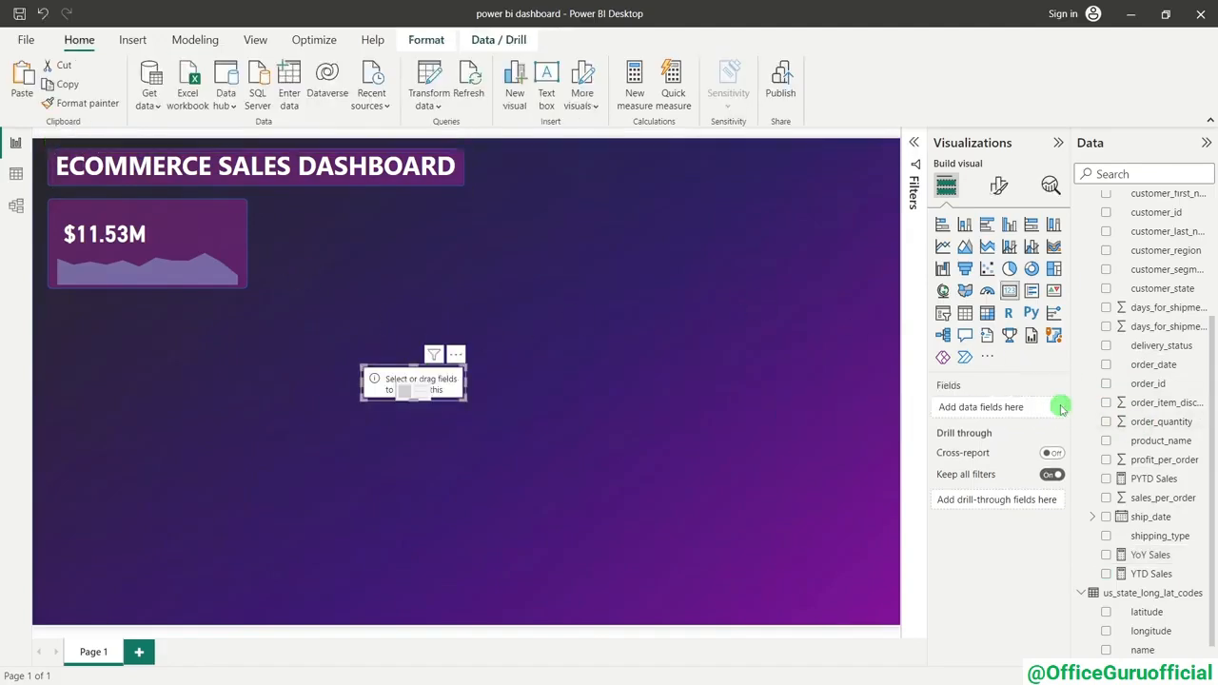
click(1106, 555)
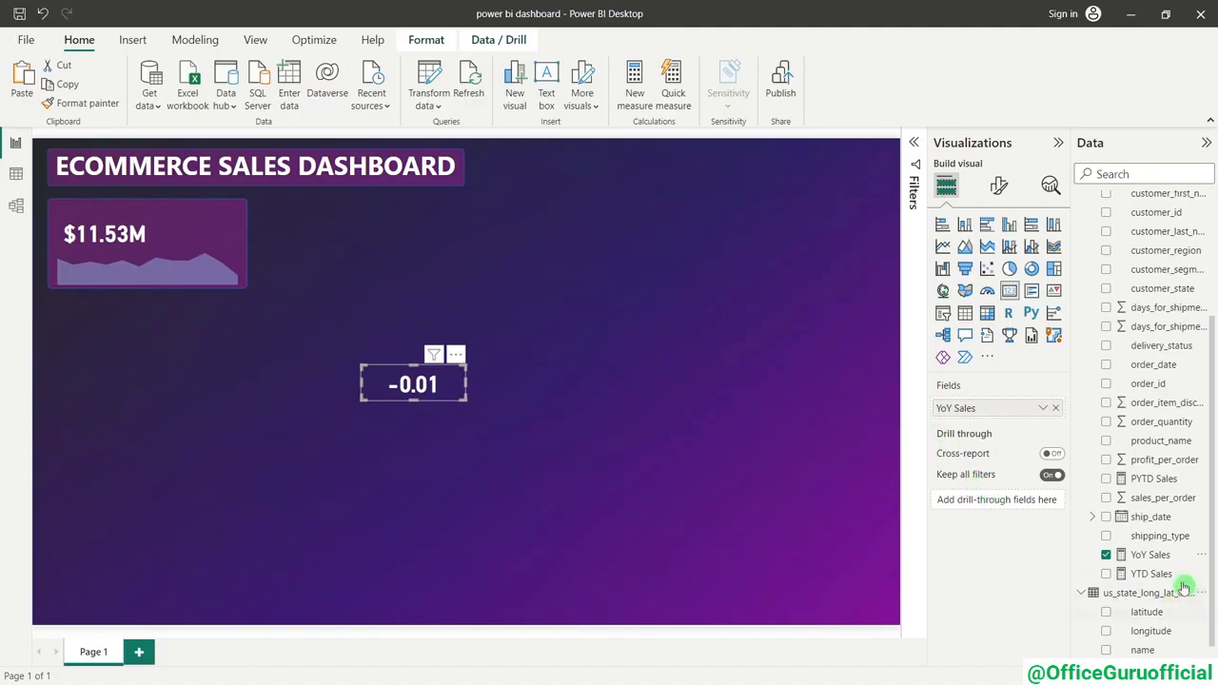
- Set the number format of the YoY Sales measure to Percentage
click(1147, 558)
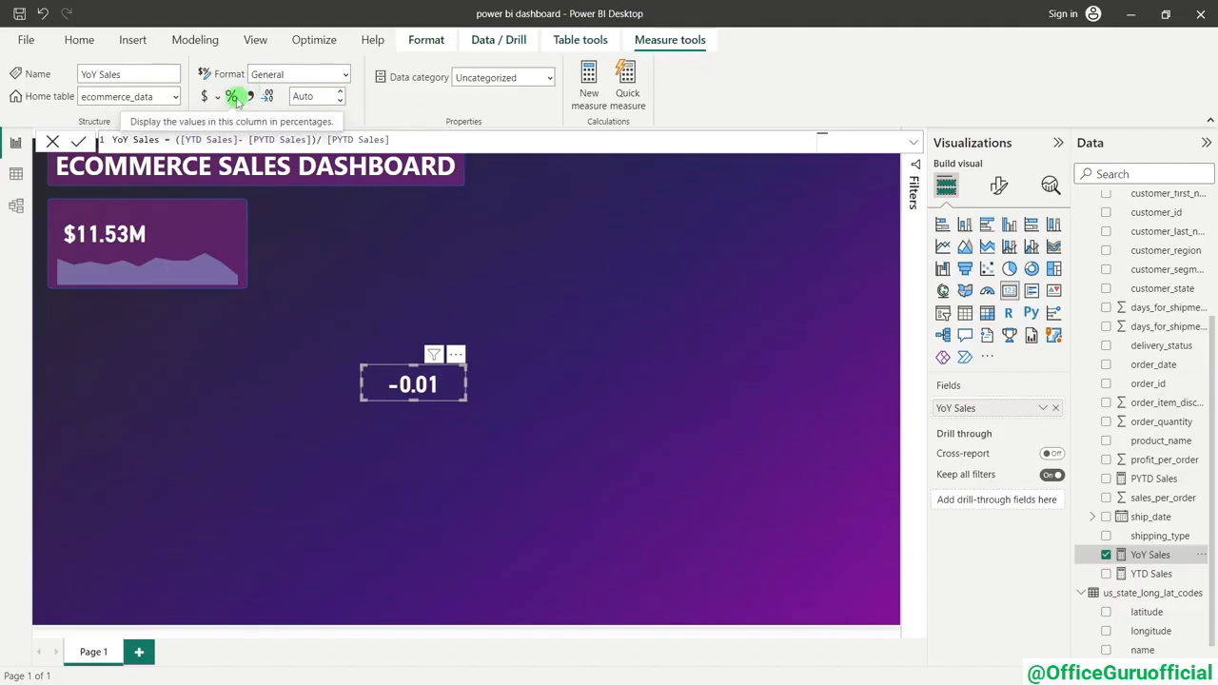
click(346, 79)
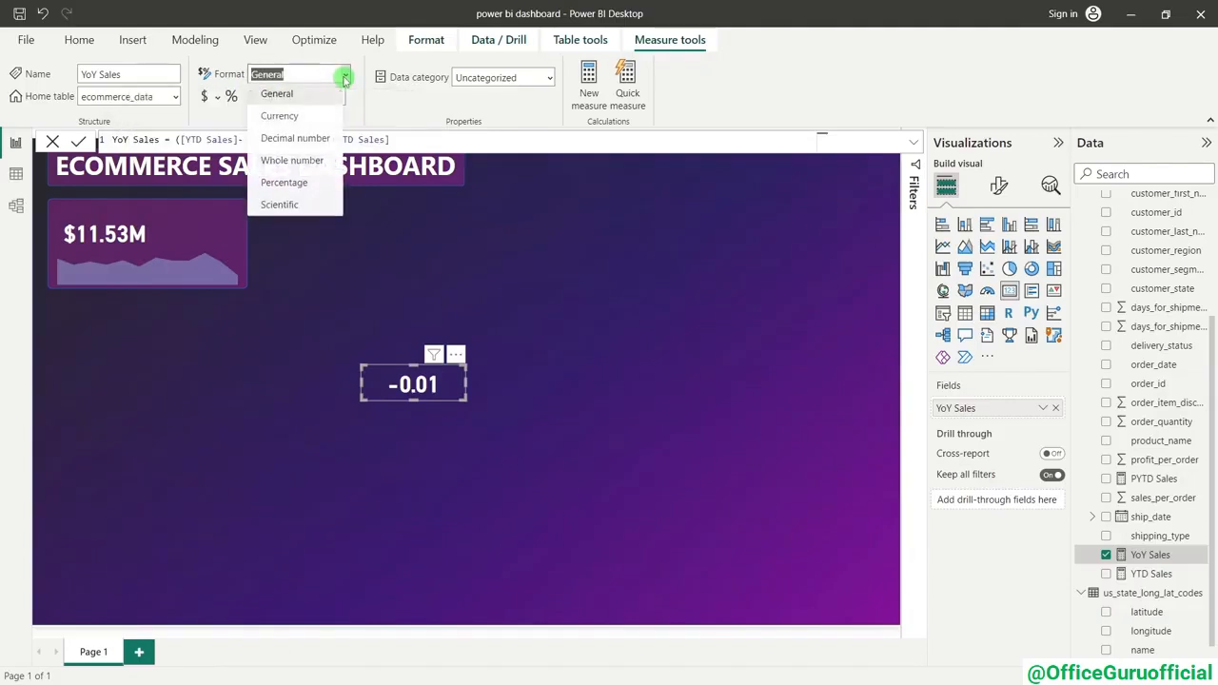
click(291, 181)
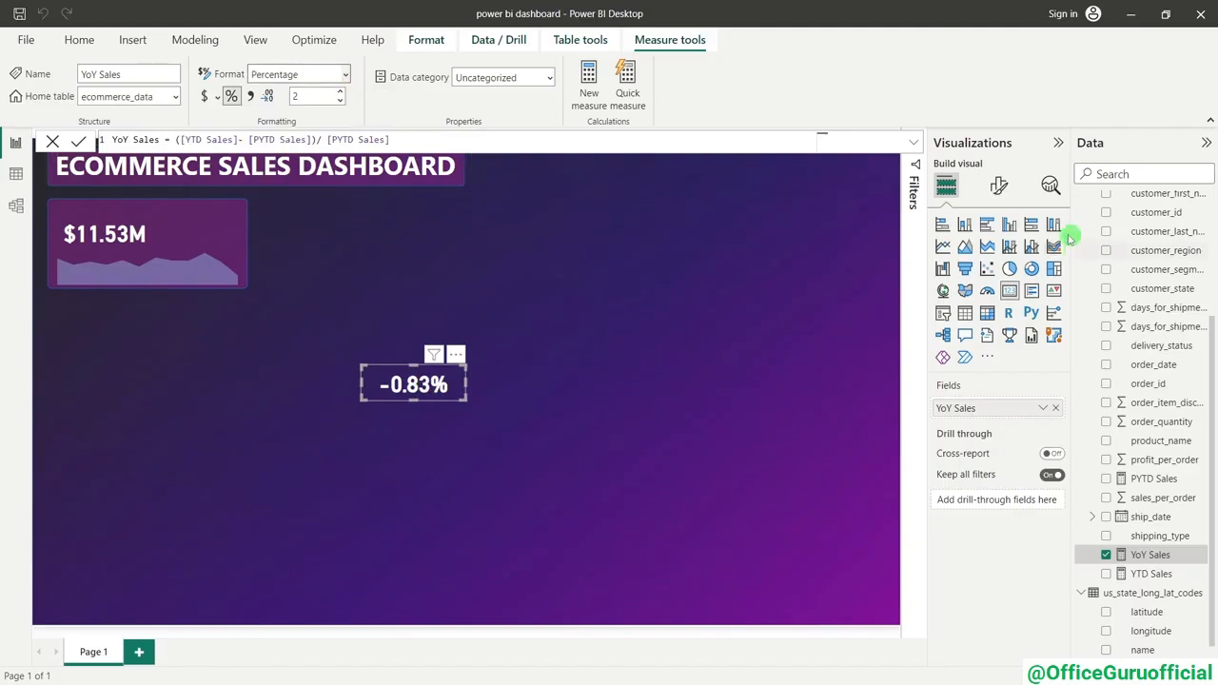
- Set the callout value font size of the YoY Sales card to 13
click(996, 191)
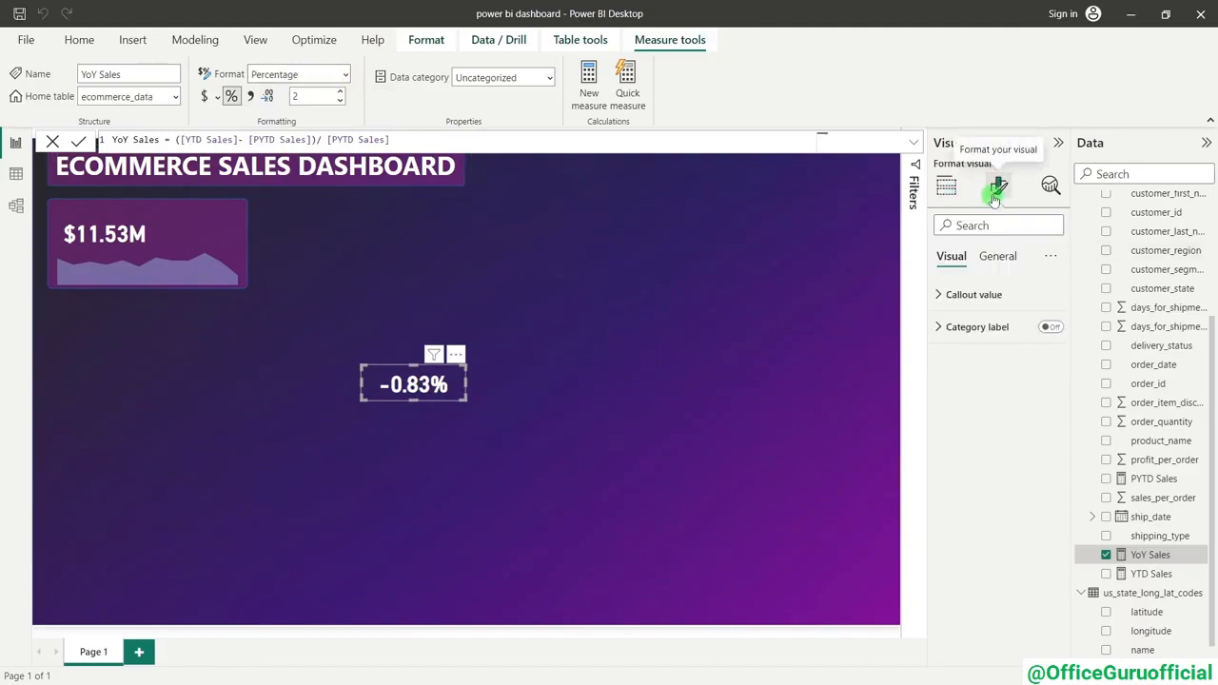
click(963, 294)
click(1022, 350)
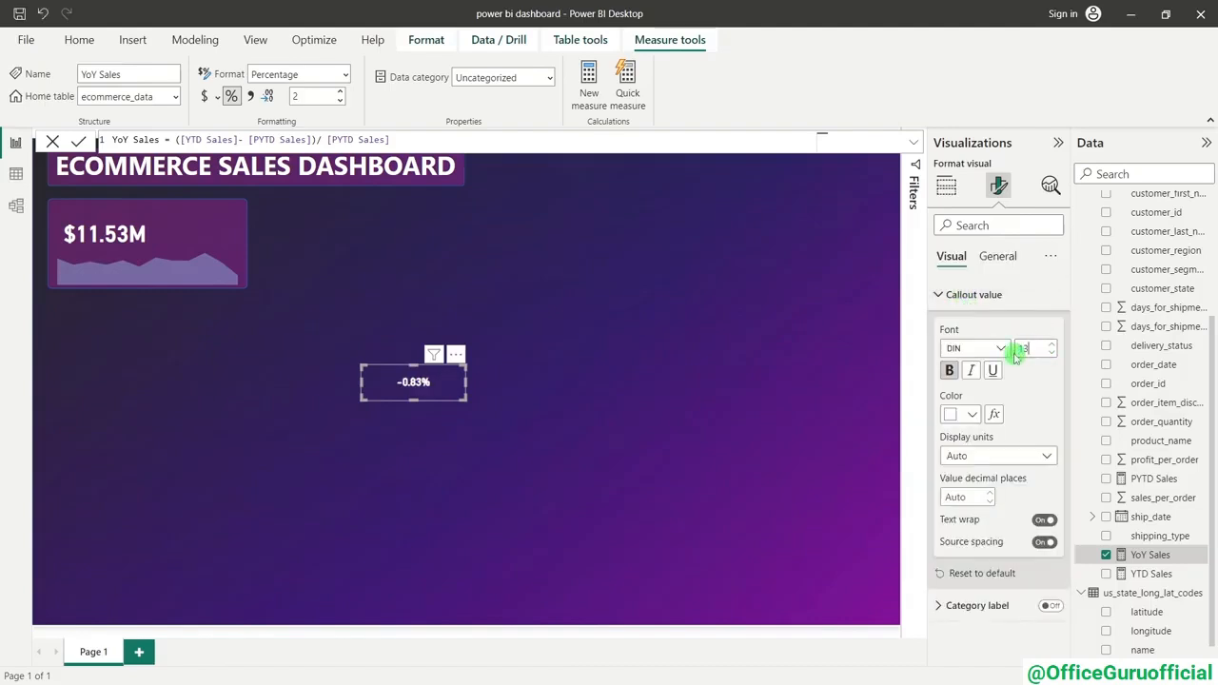
- Set the callout value font of the YoY Sales card to Segoe UI Semibold
click(1003, 349)
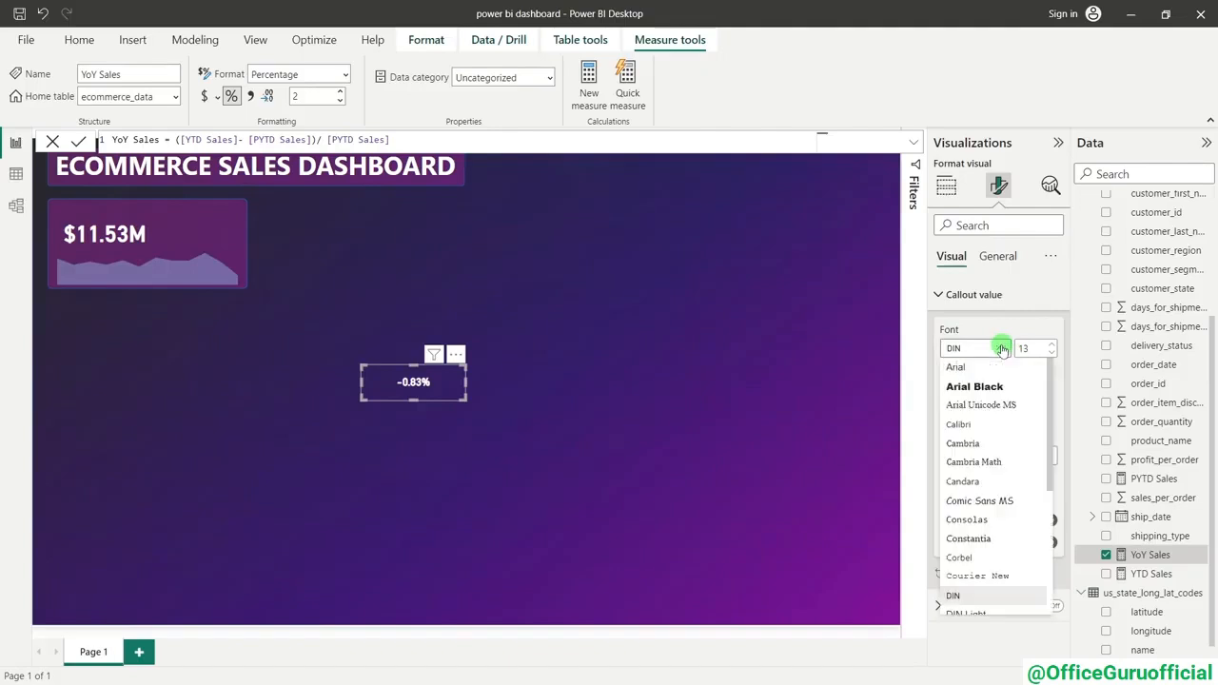
scroll(1000, 444, down, 3)
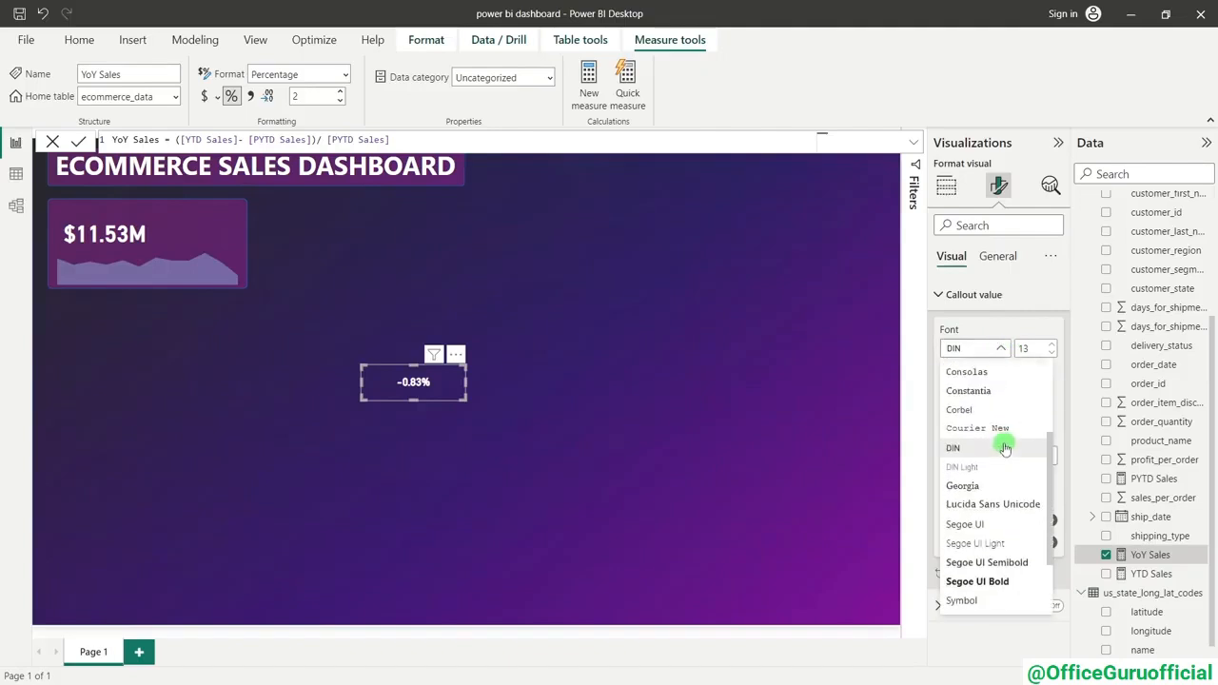
click(990, 575)
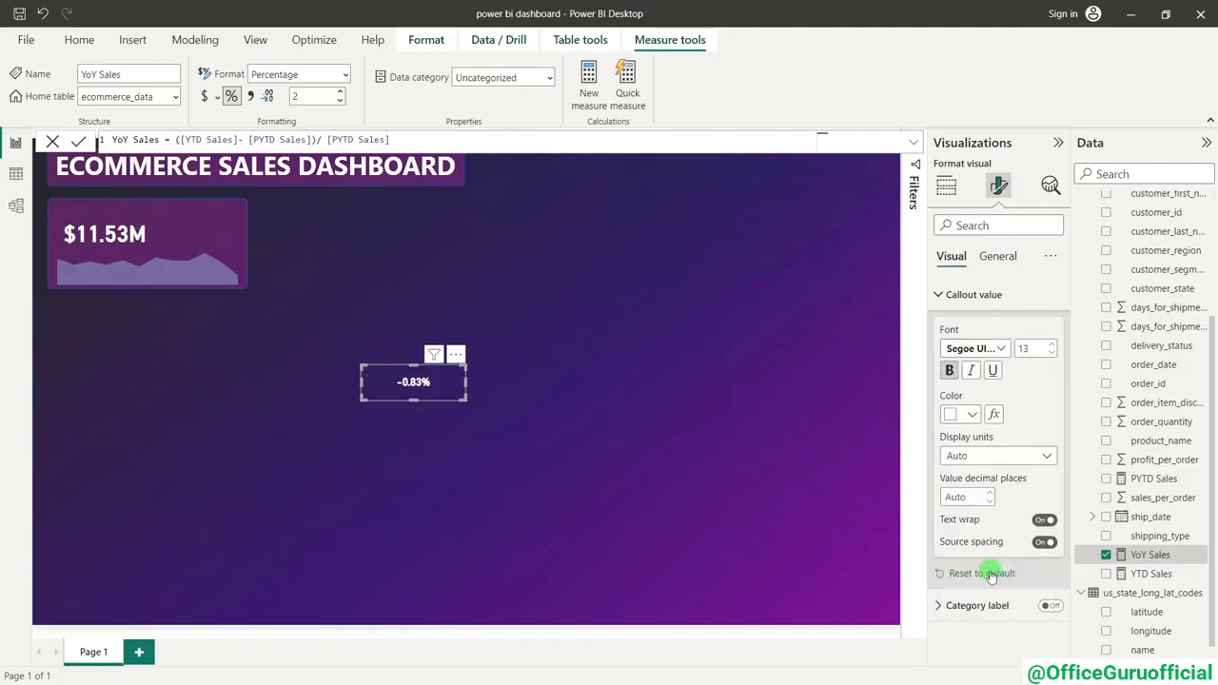
click(995, 348)
click(992, 471)
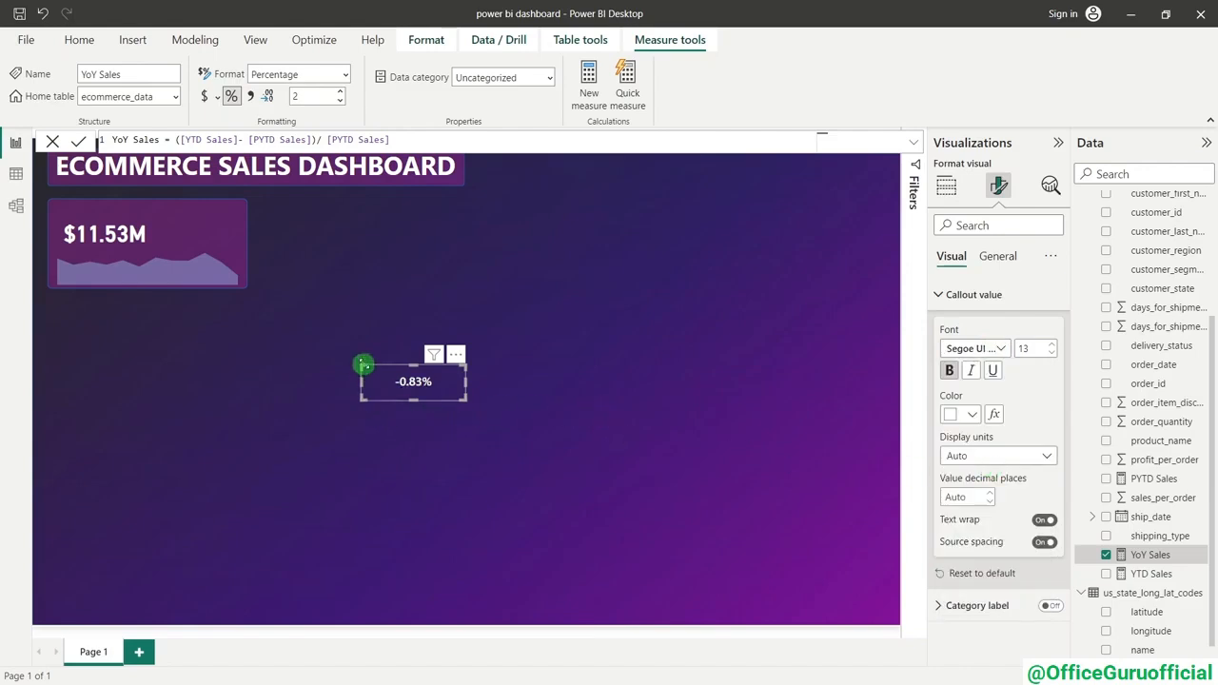
- Shrink the YoY Sales card to fit tightly around its percentage and shift it slightly down on the canvas
drag(361, 364, 421, 385)
drag(448, 392, 447, 410)
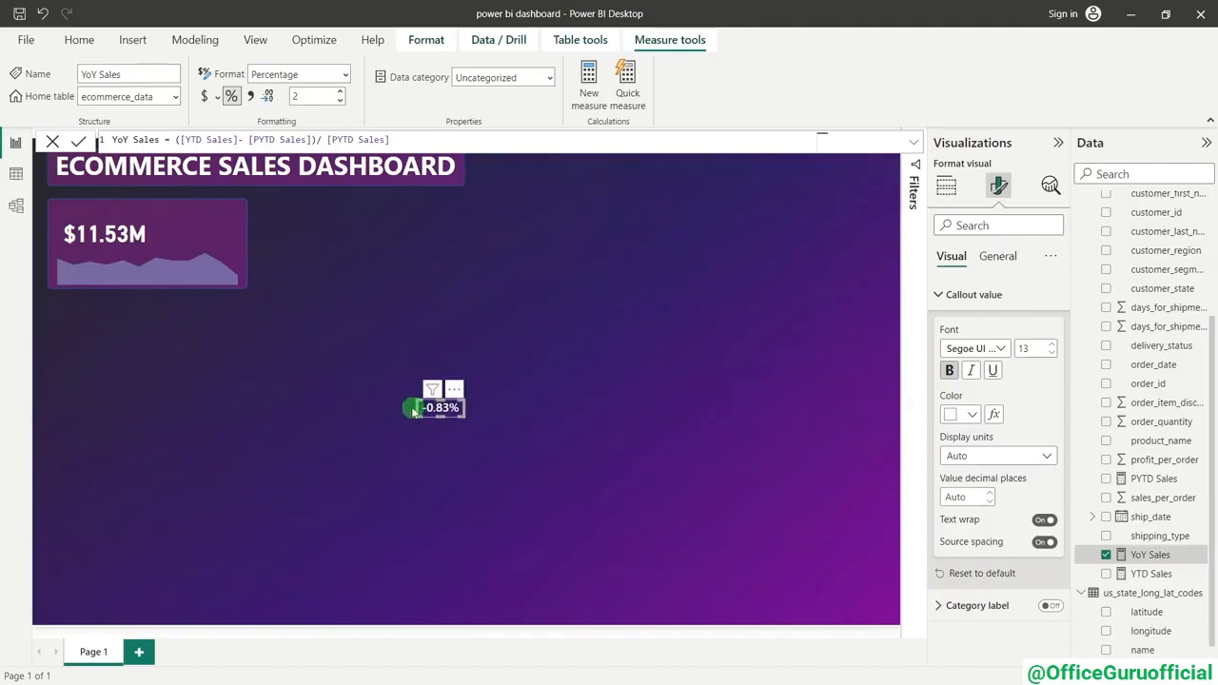
click(465, 467)
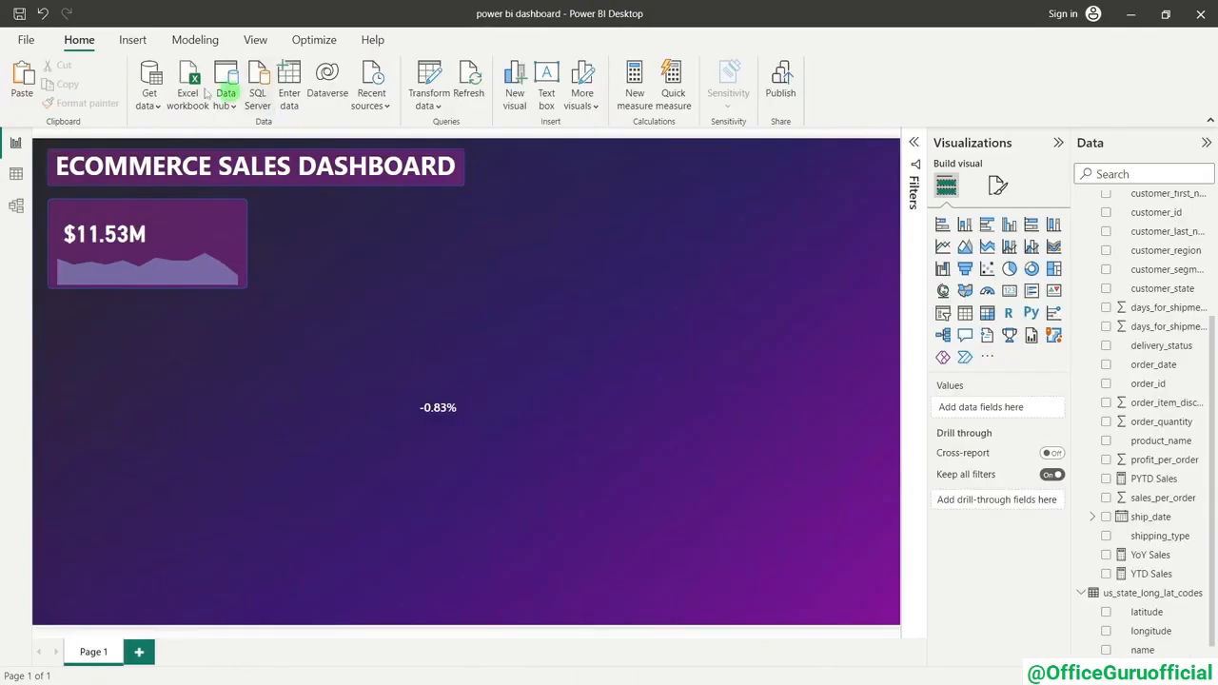
- Insert a rectangle shape and move it to the open canvas area above the YoY Sales card
click(132, 39)
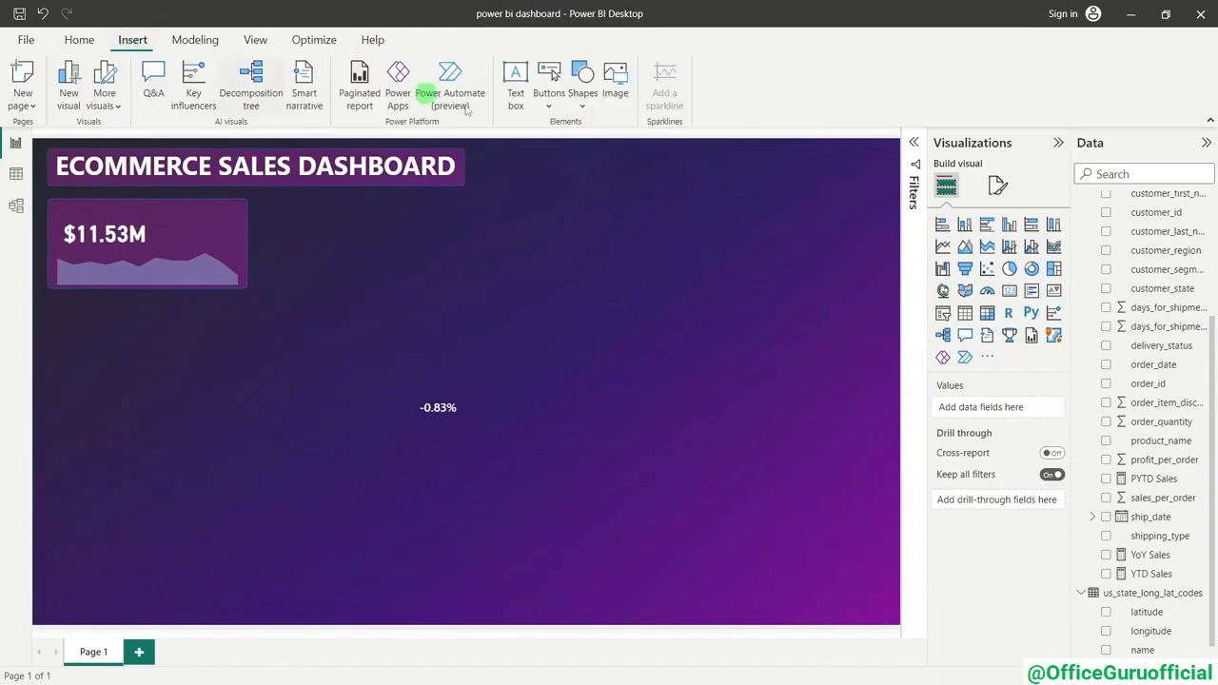
click(584, 92)
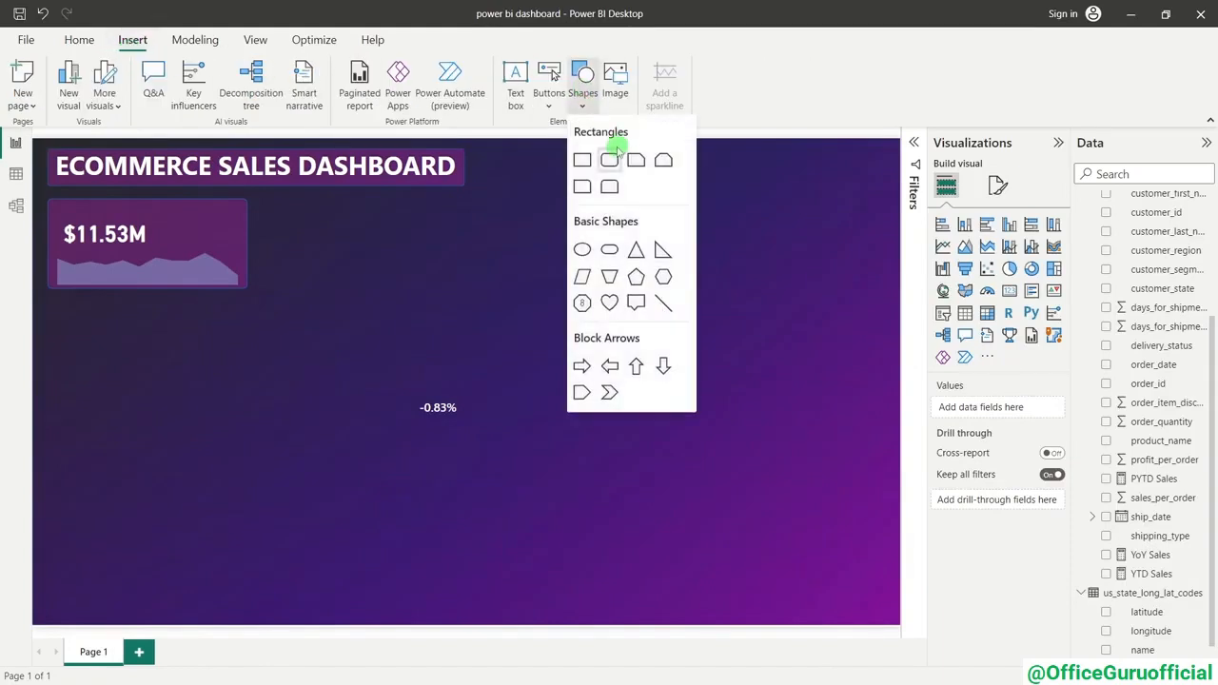
click(584, 159)
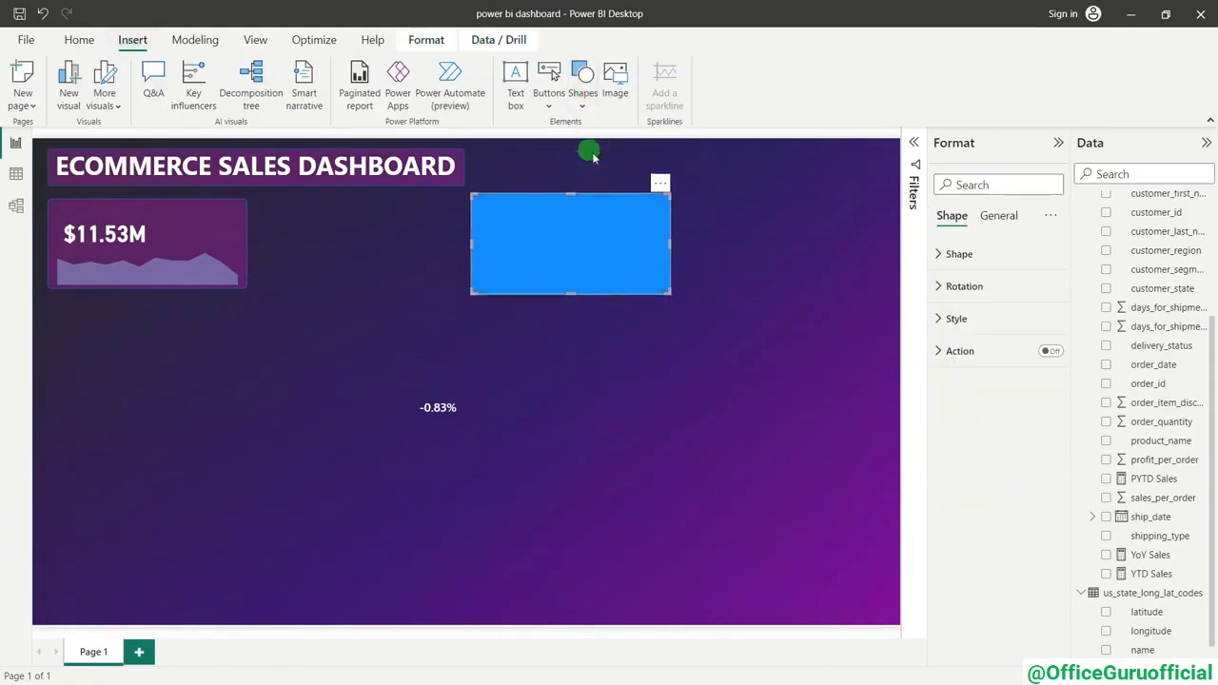
drag(575, 208, 452, 258)
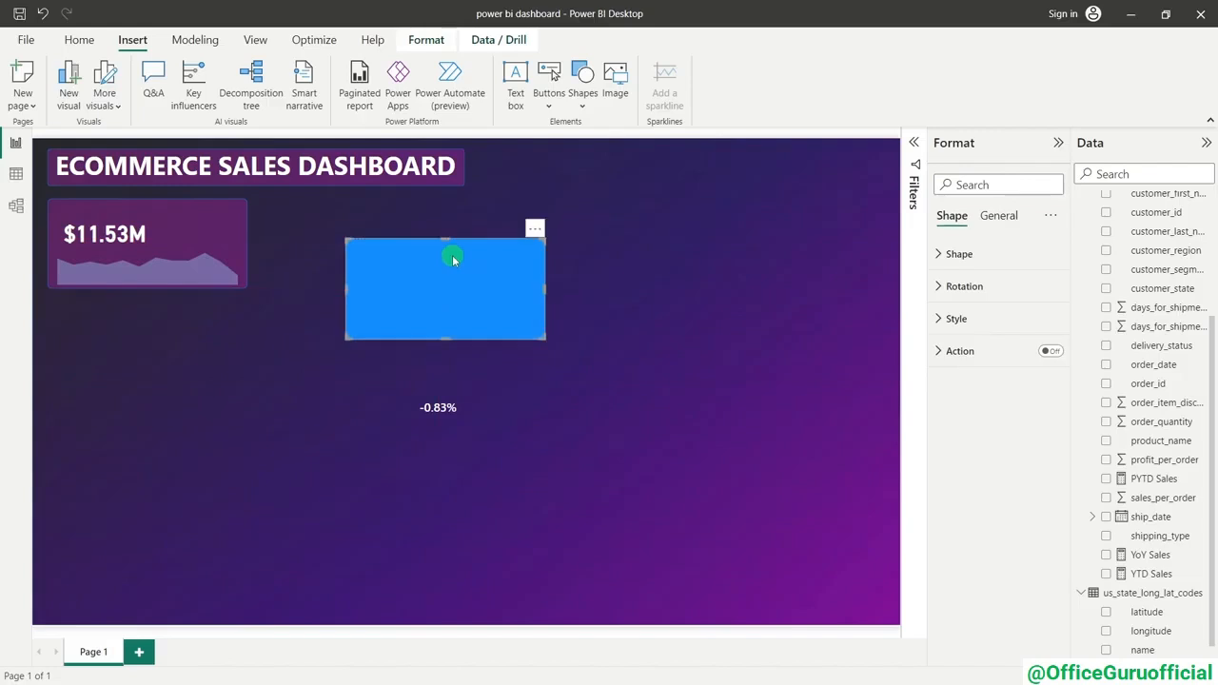
- Set the rectangle's height to 25 and its width to 100
click(1015, 217)
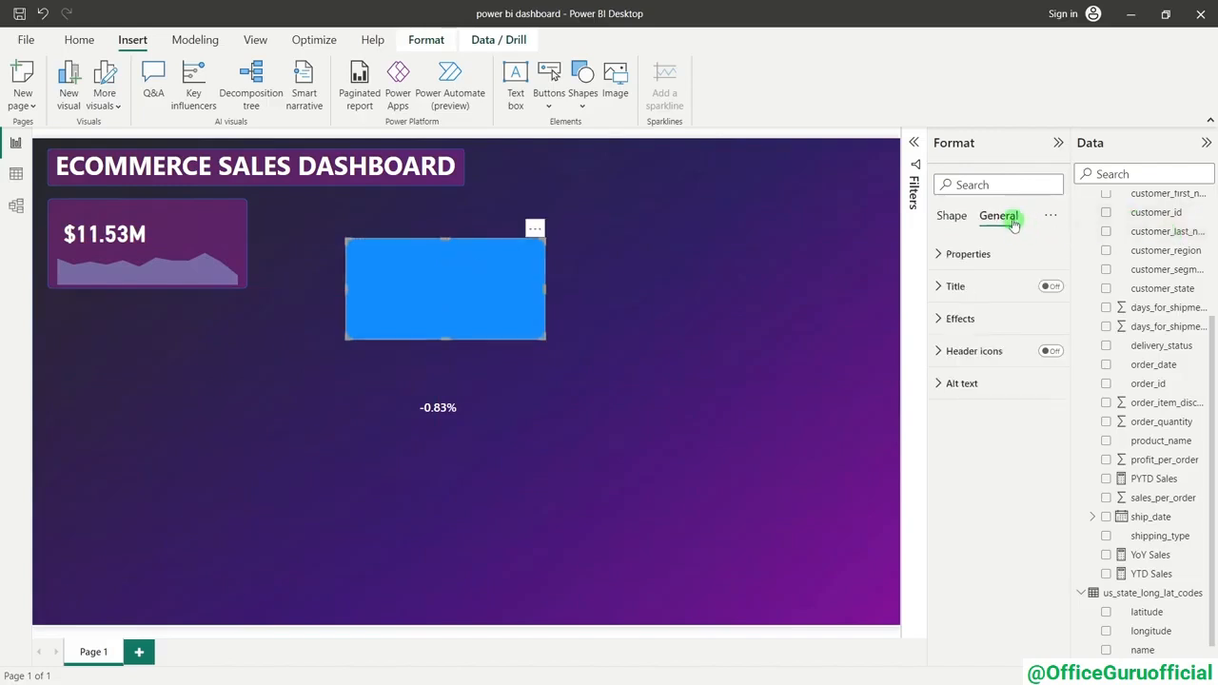
click(988, 257)
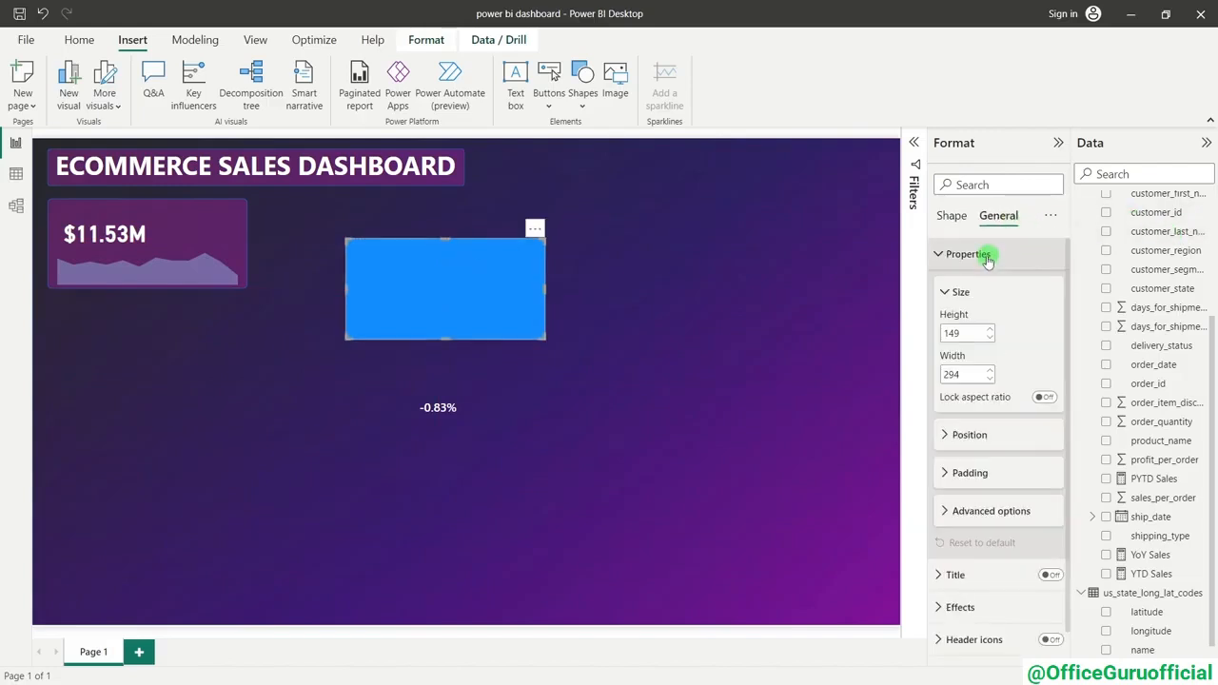
click(959, 331)
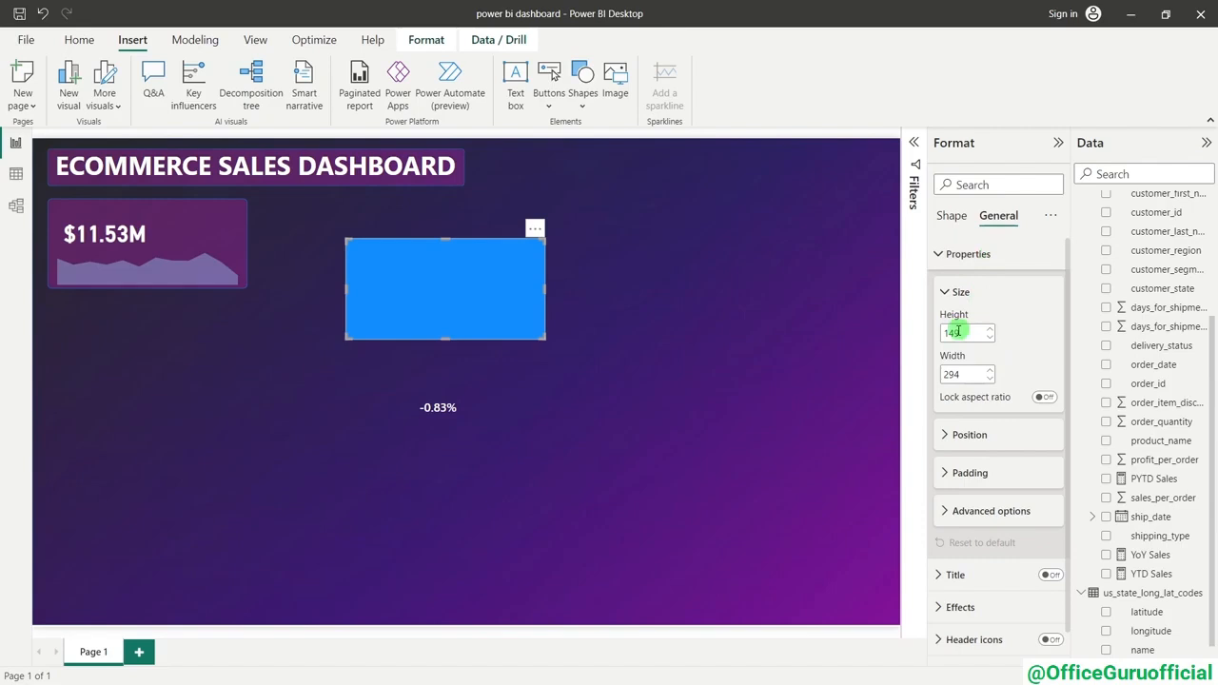
text(25)
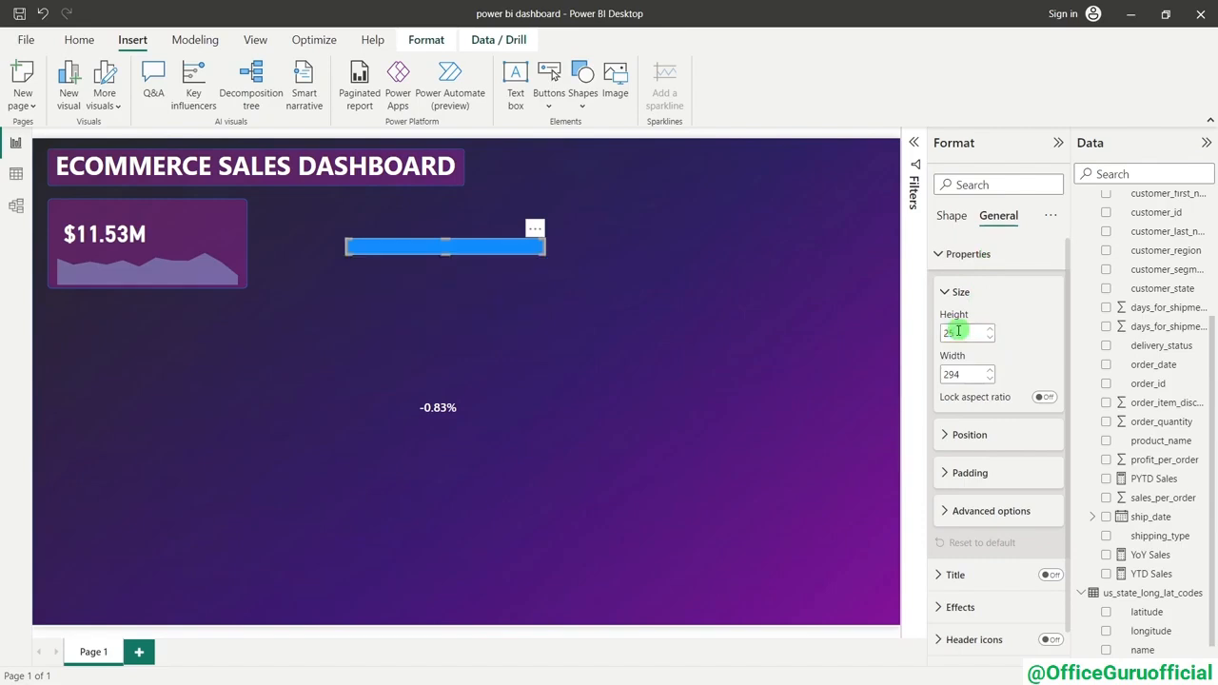
click(969, 372)
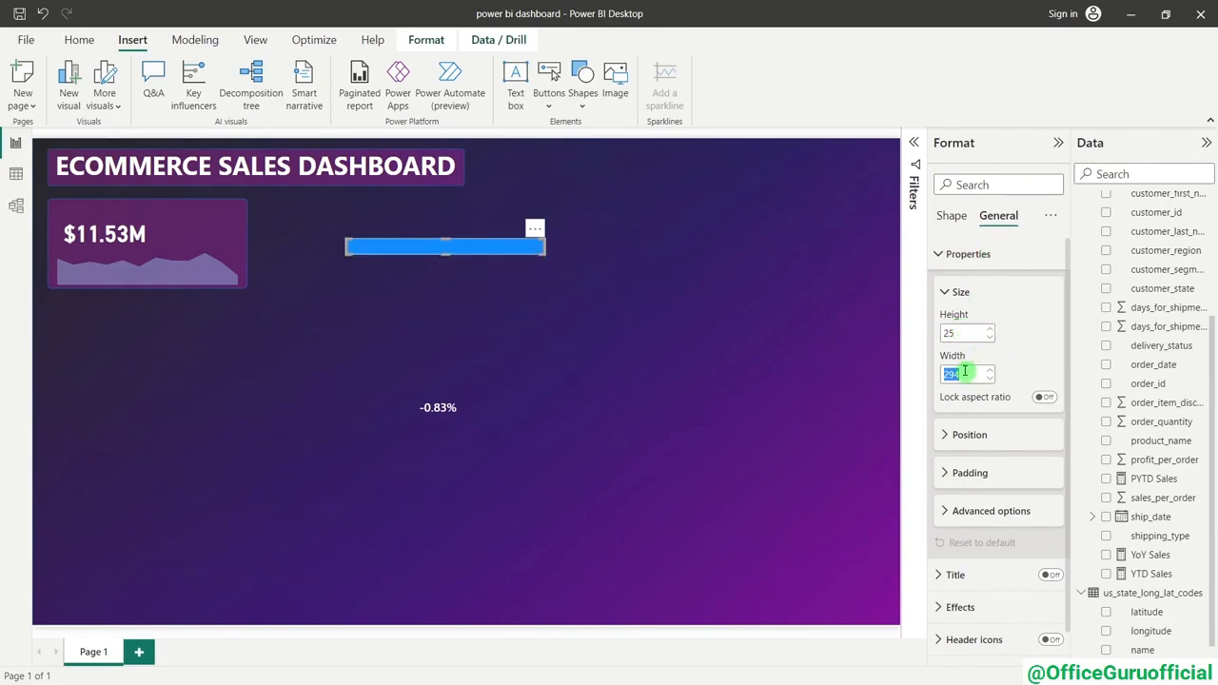
text(100)
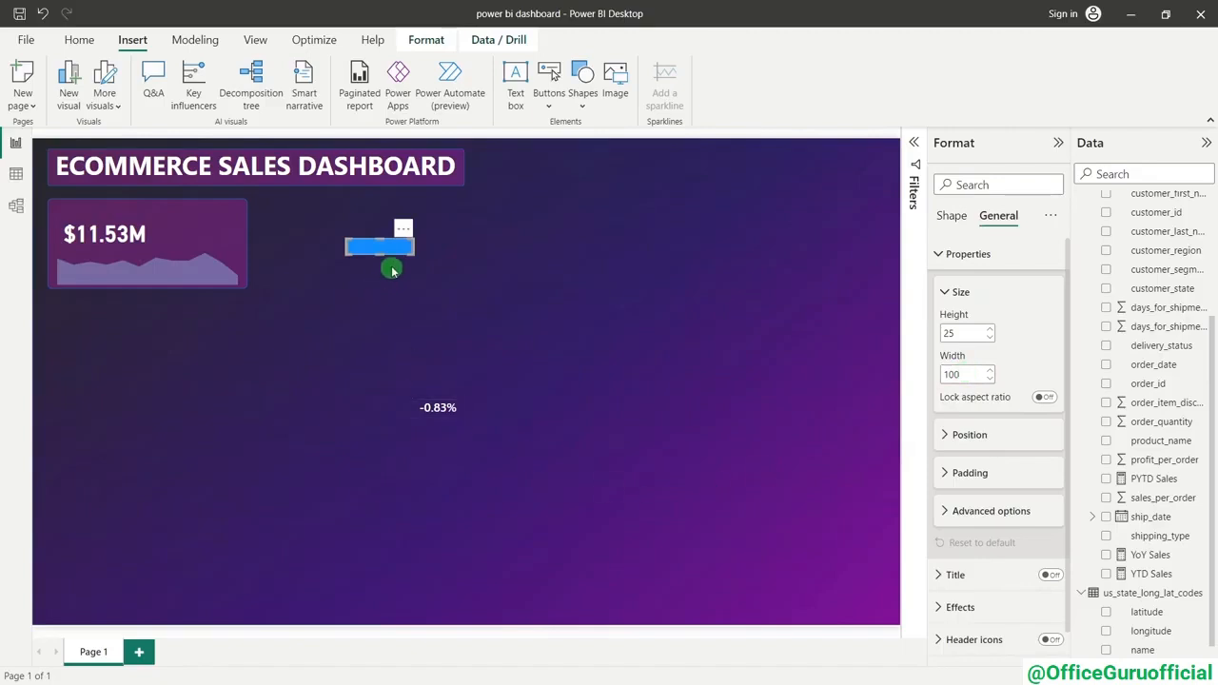
- Place the blue rectangle inside the sales KPI card, beside the $11.53M value
click(392, 270)
drag(388, 252, 208, 241)
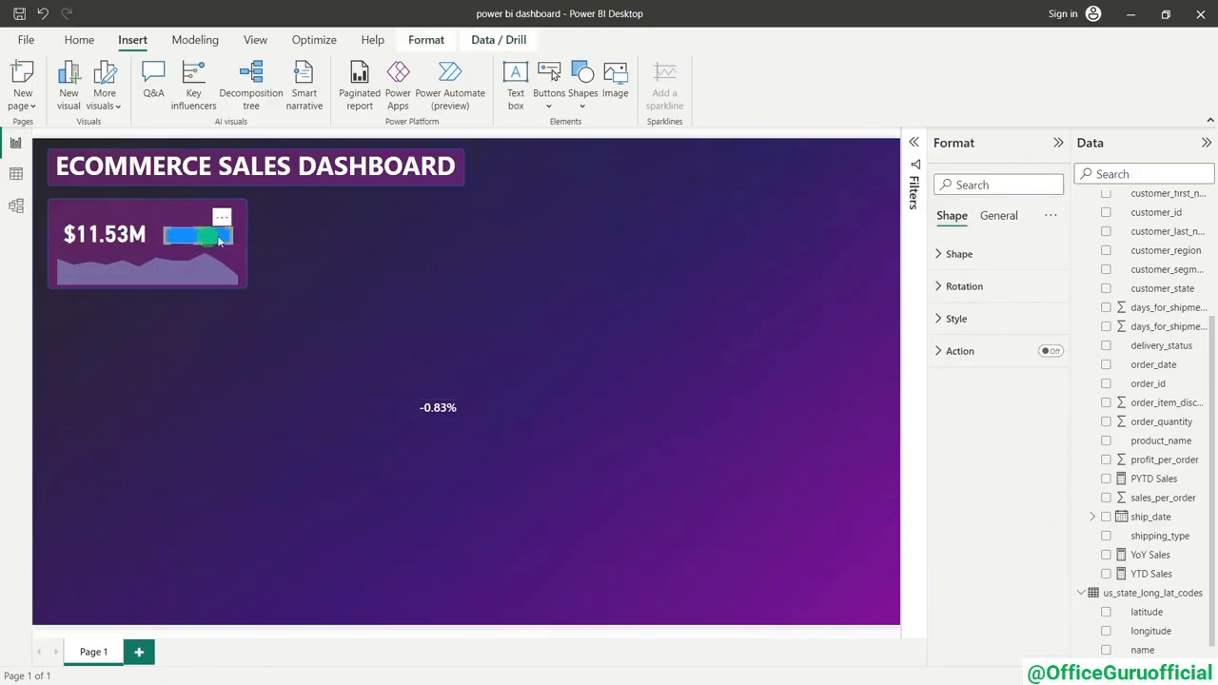
click(410, 239)
- Try the YoY Sales card over the blue rectangle, then park it just below the sales KPI card
drag(442, 419, 224, 250)
drag(339, 296, 580, 410)
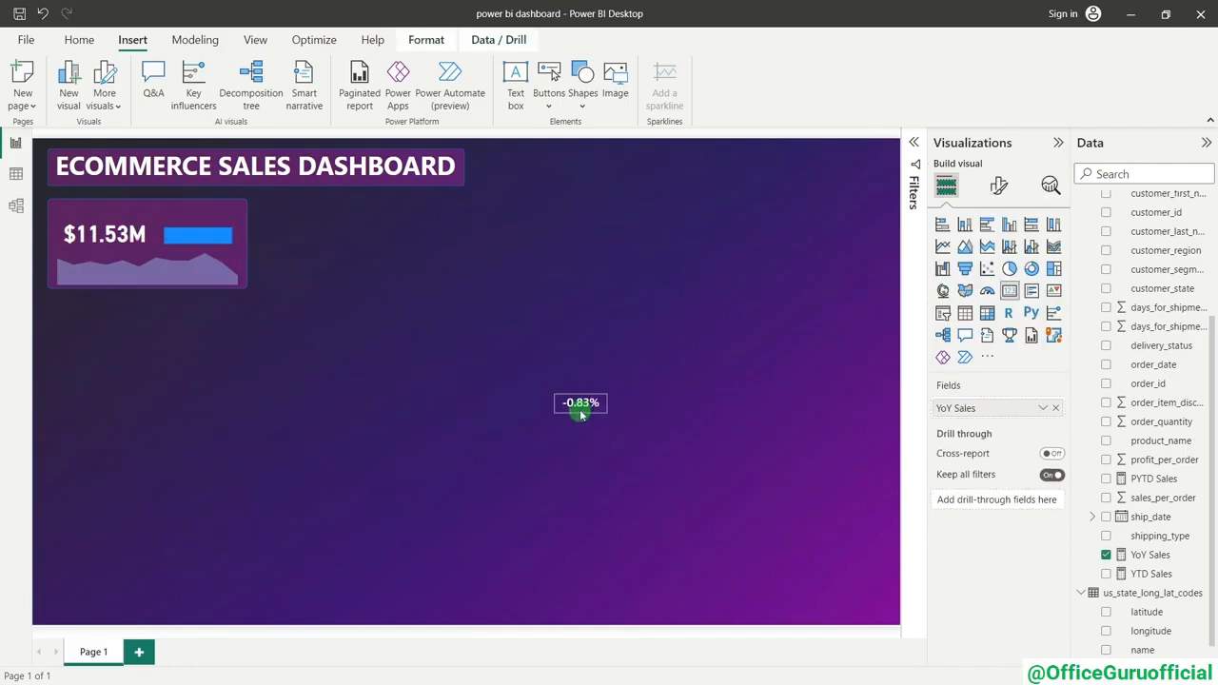
click(656, 349)
drag(591, 406, 239, 334)
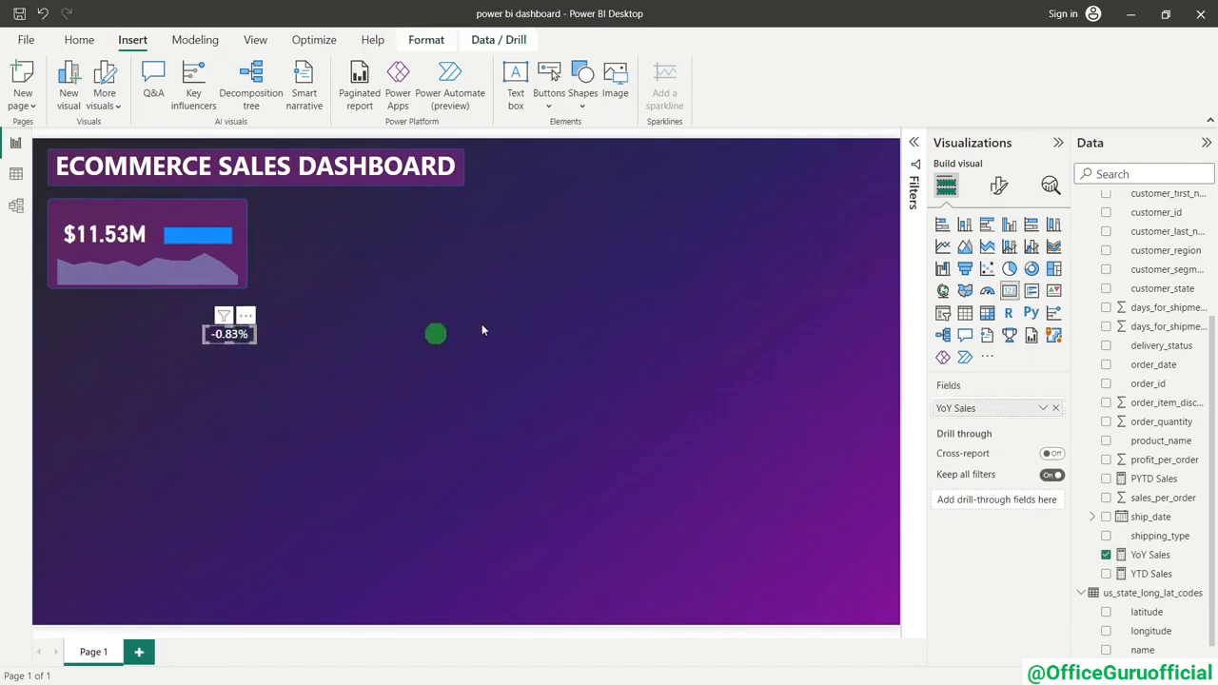
click(538, 312)
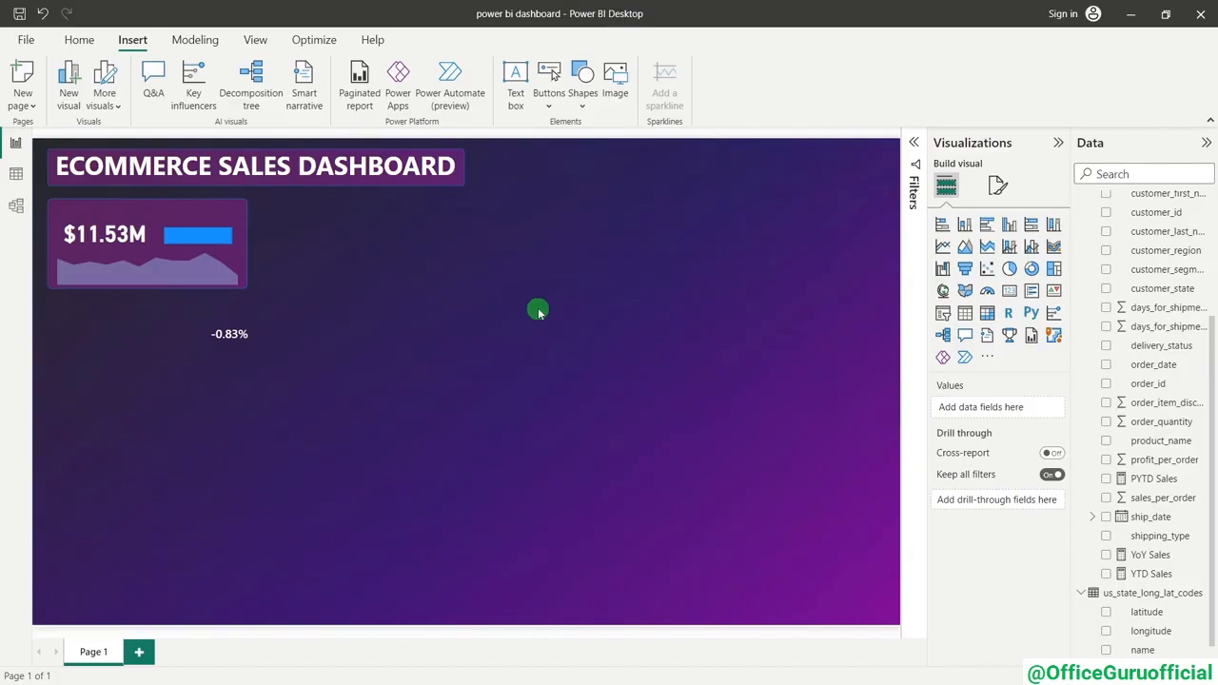
- Create a new measure in the ecommerce_data table and name it Sales Trend in its formula
right_click(1152, 404)
key(alt+Tab)
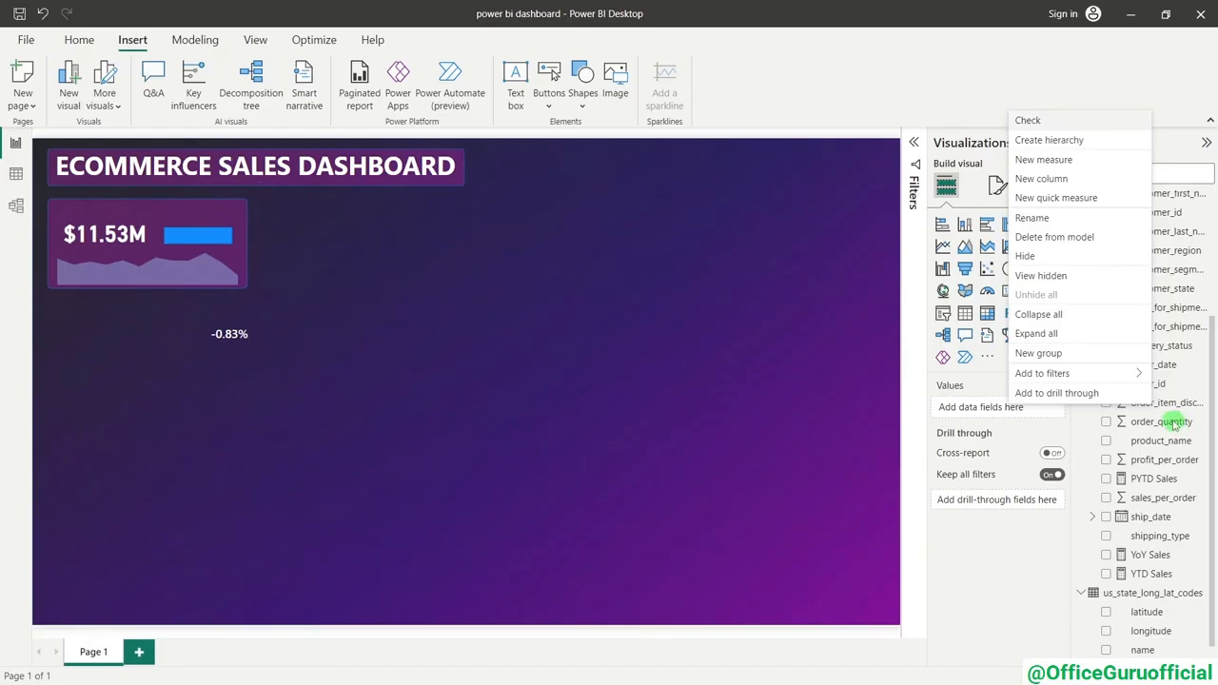
click(1043, 161)
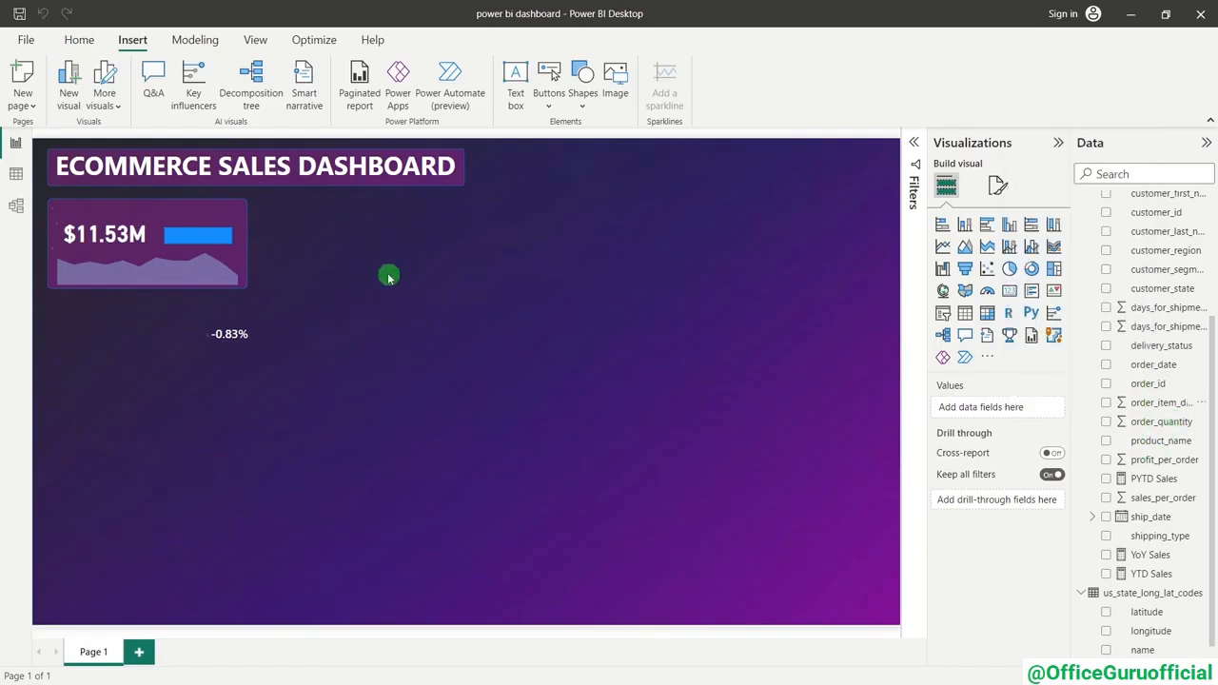
double_click(126, 141)
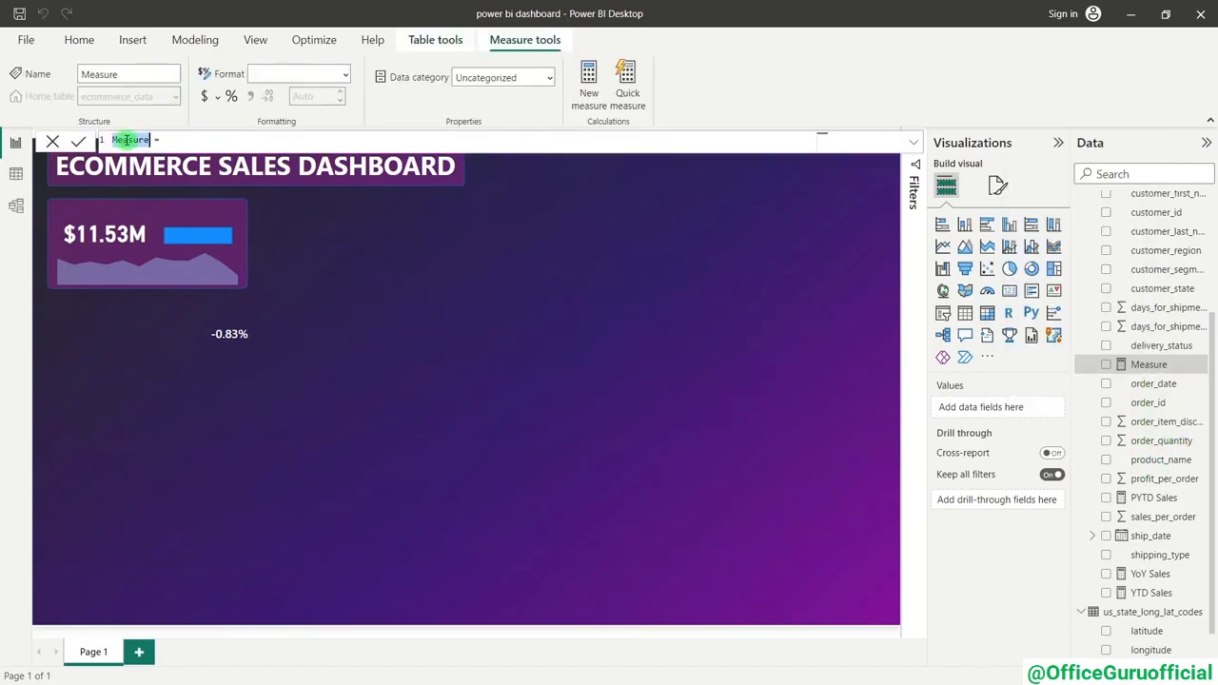
text(Sa)
text(les Trend)
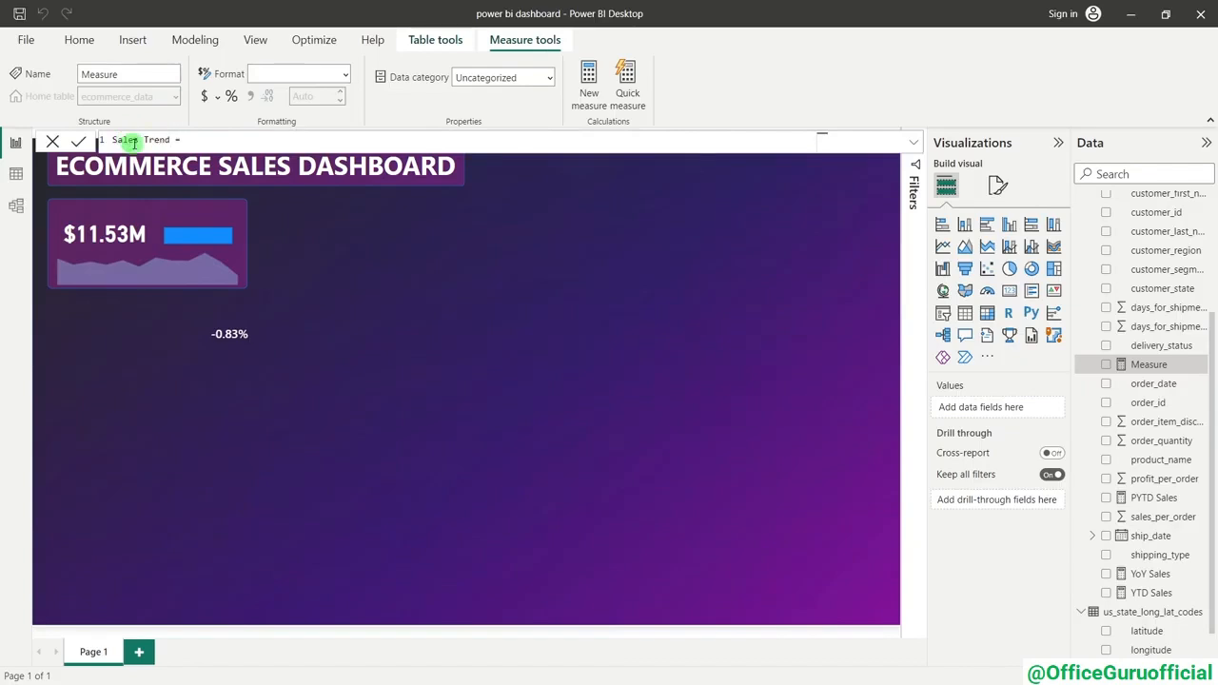
click(198, 147)
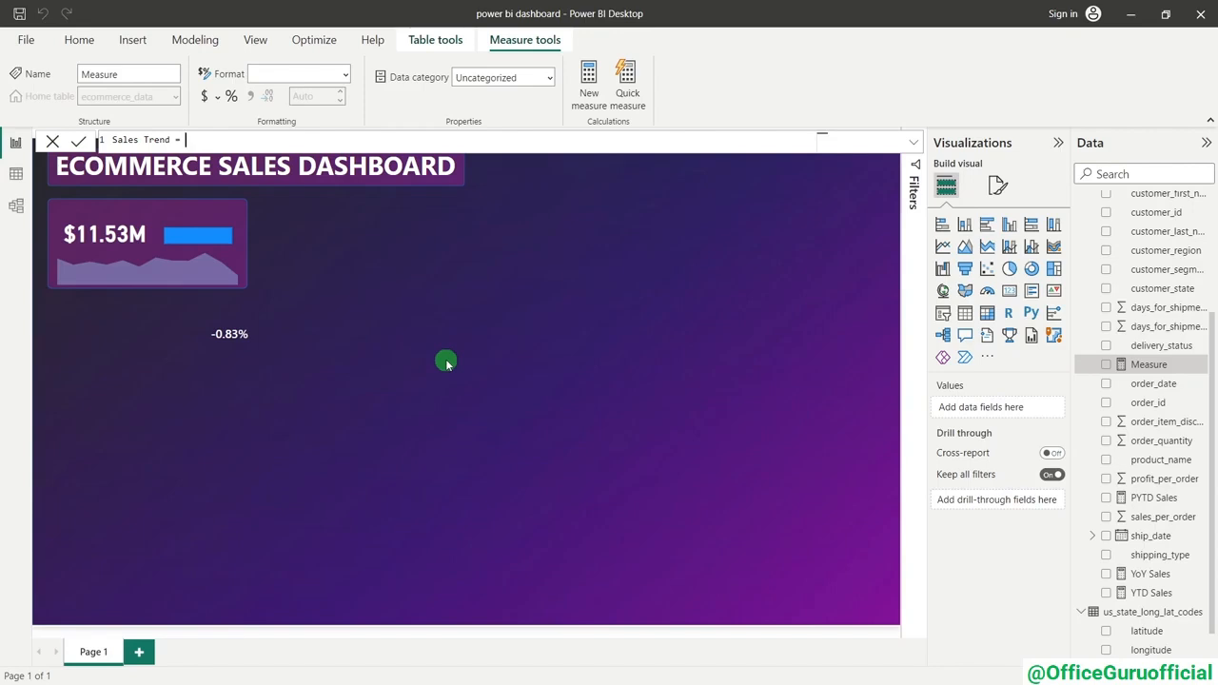
- Change the new measure's name in the formula to Sales Icon
double_click(157, 139)
text(Icon)
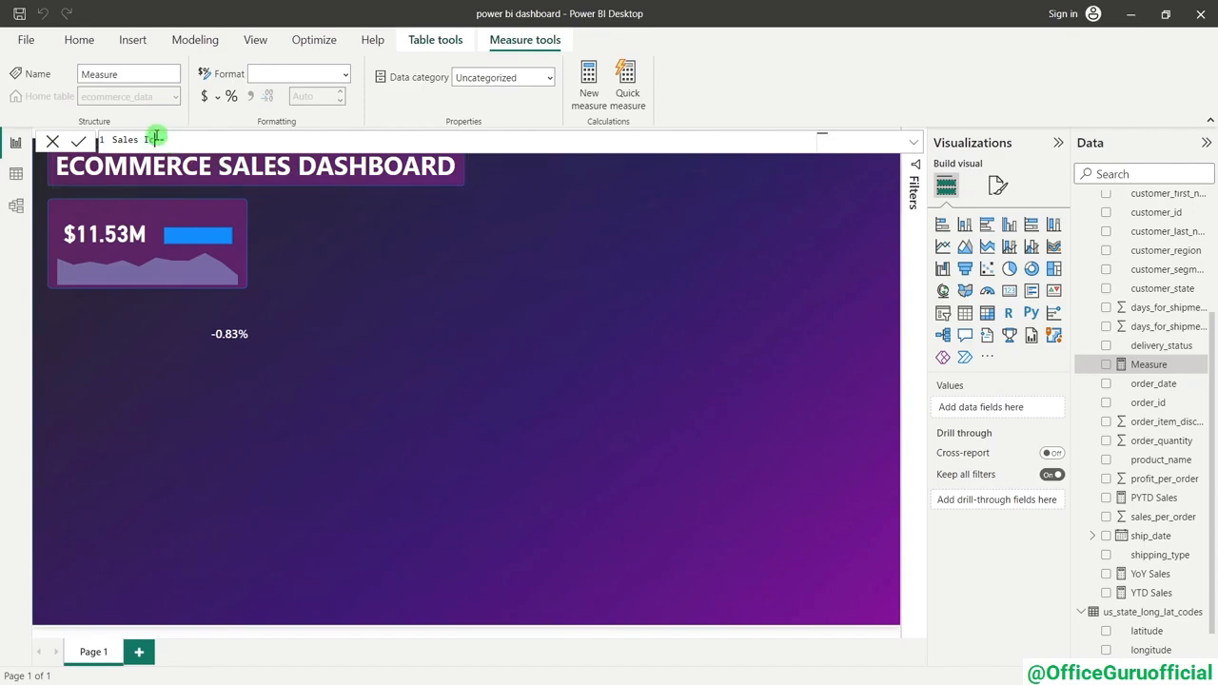
click(193, 142)
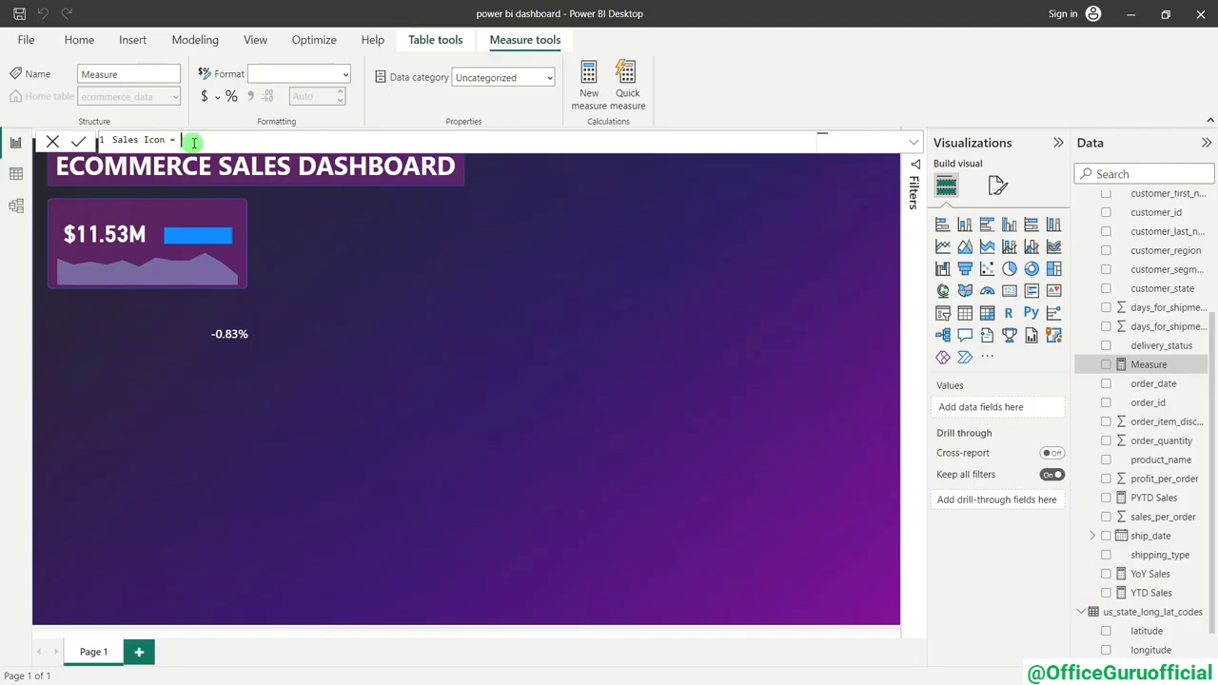
- Define a variable postive_icon as UNICHAR(9650) in the Sales Icon formula and begin a new line
text(var)
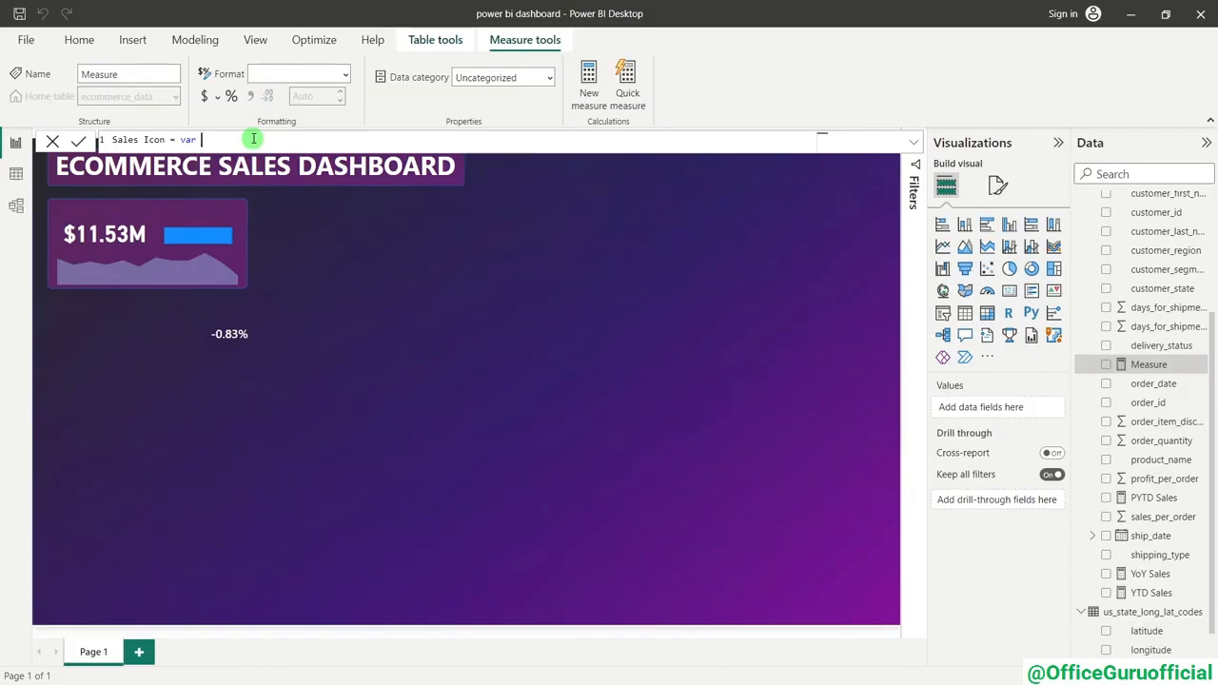
text( pcstive_icon =)
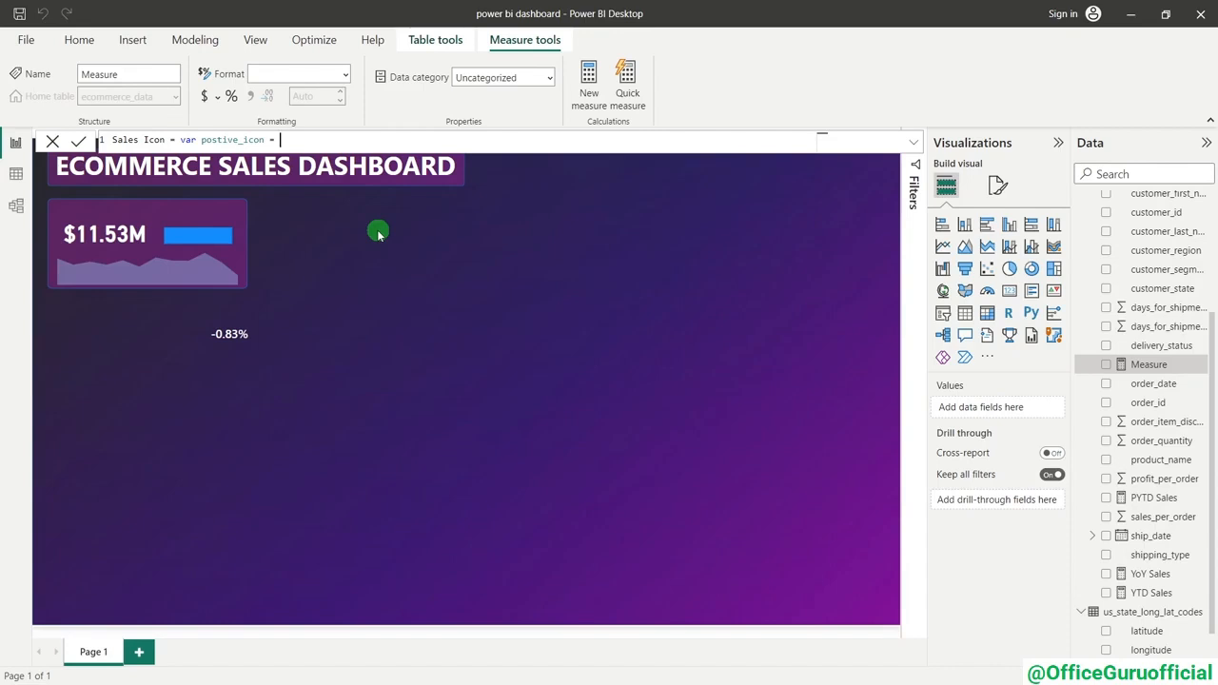
text(UNICHAR()
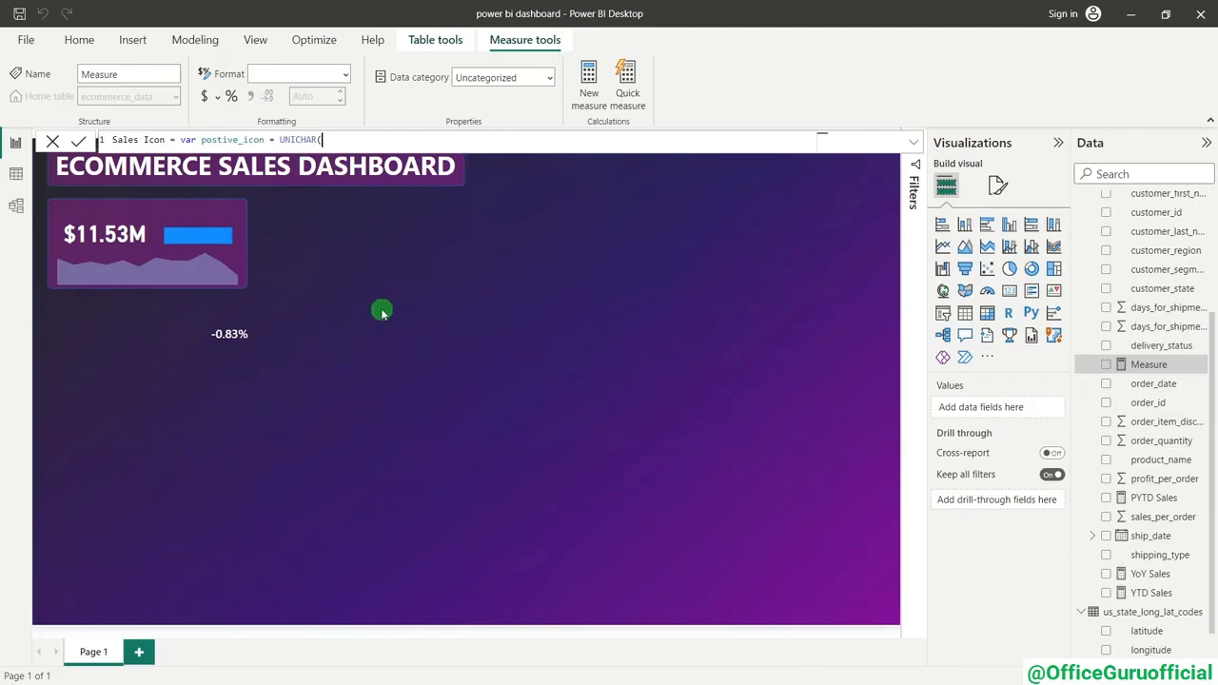
text(9650))
key(shift+Return)
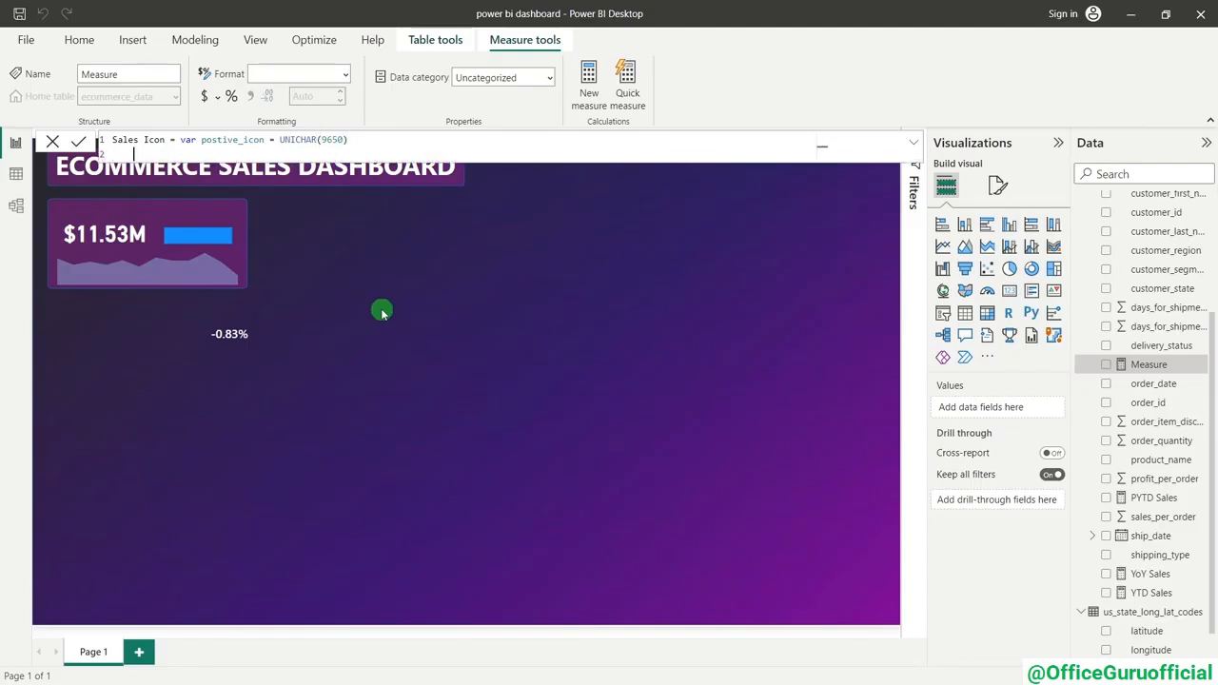
- Define a second variable negative_icon as UNICHAR(9660) in the Sales Icon formula and commit the measure
text(var negative_icon = i)
key(Escape)
text(UNICHAR()
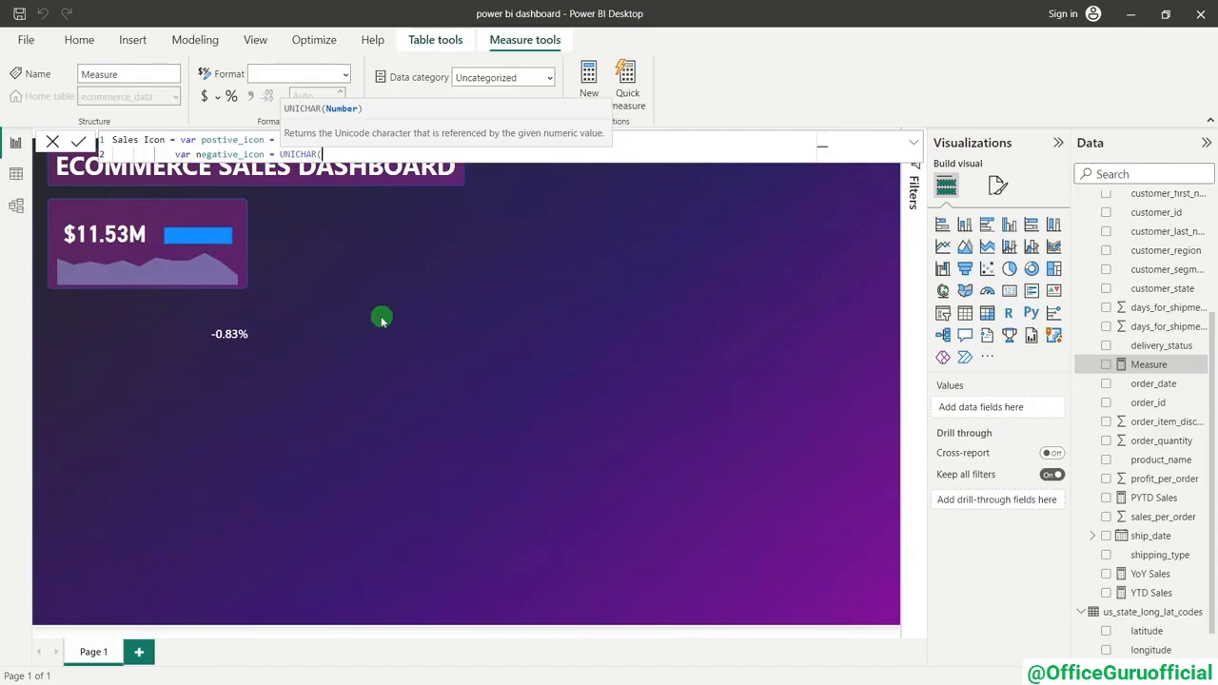
key(Up)
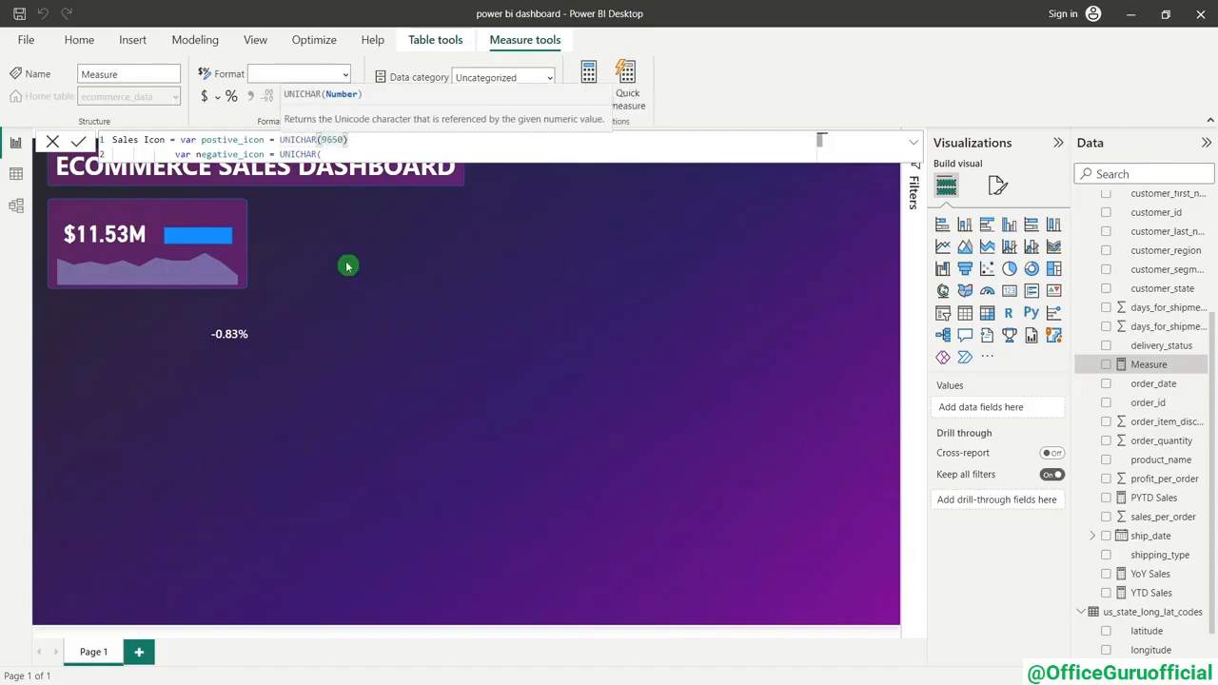
click(336, 152)
text(9660))
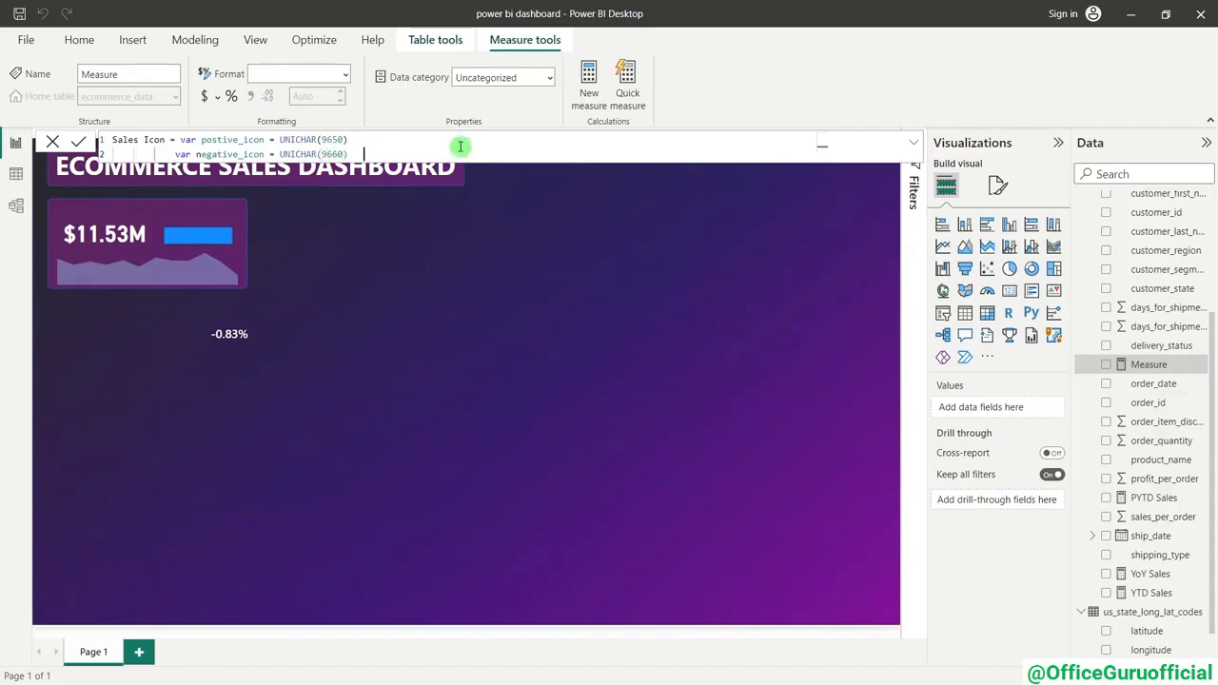
key(Return)
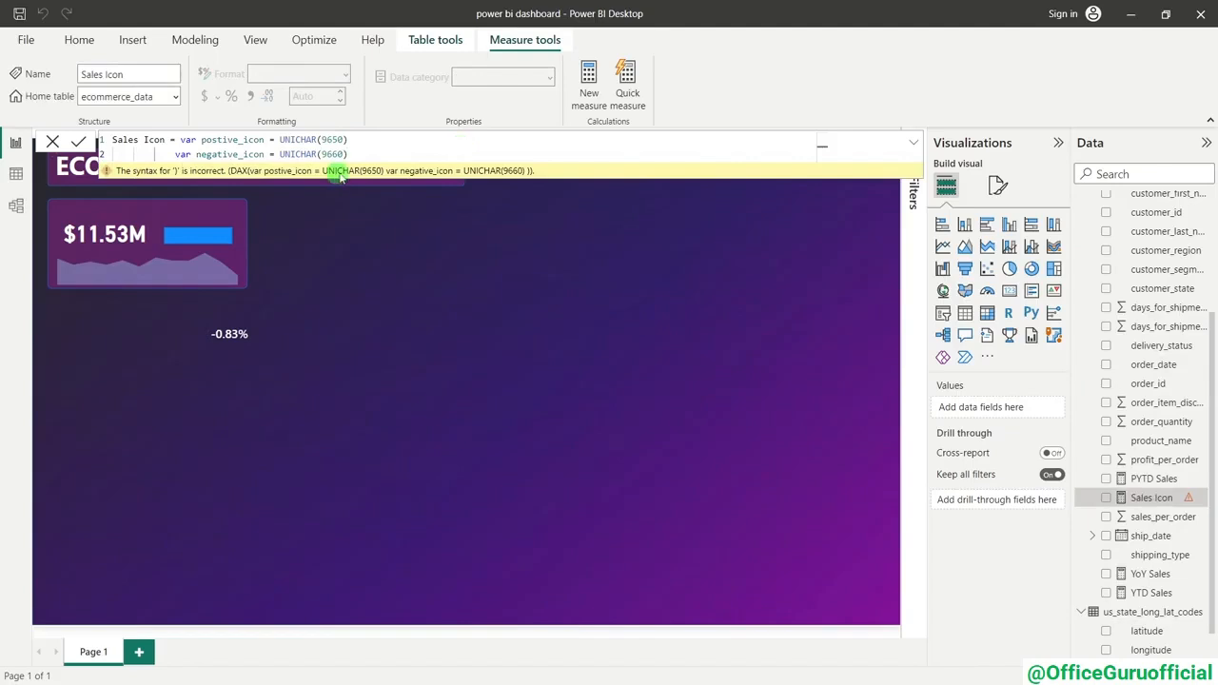
- Start a third variable named result in the Sales Icon formula as an IF that tests [YoY Sales]>0
key(shift+Return)
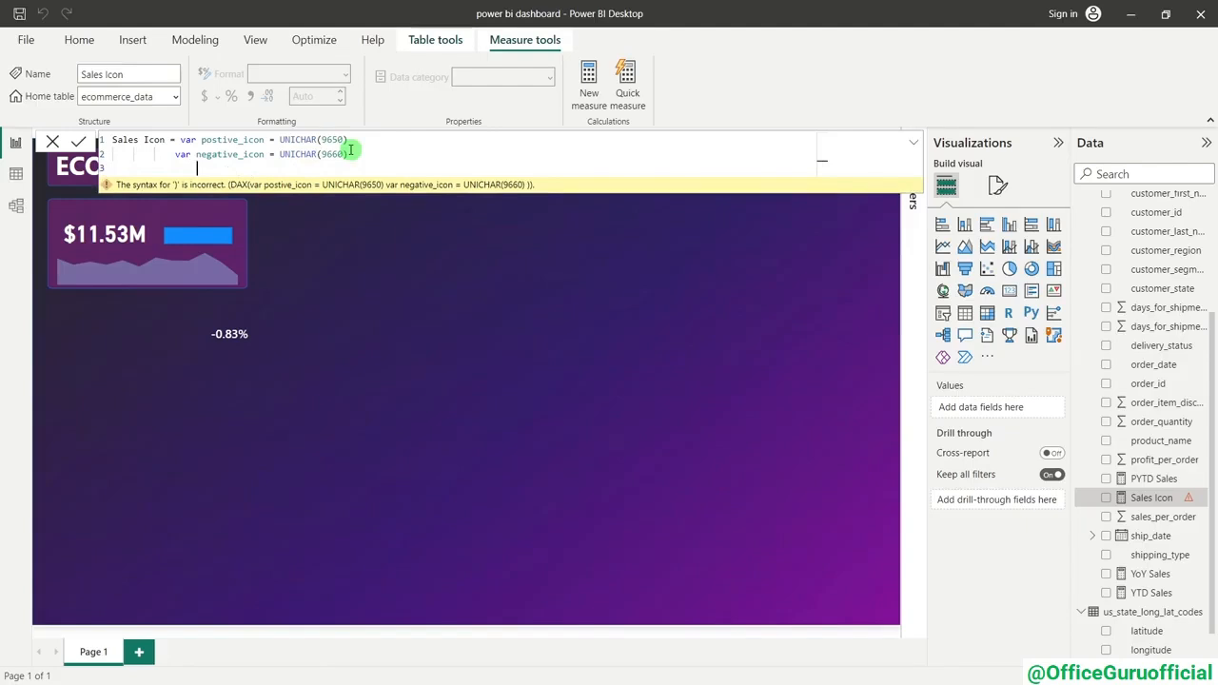
text(var result =)
text(IF()
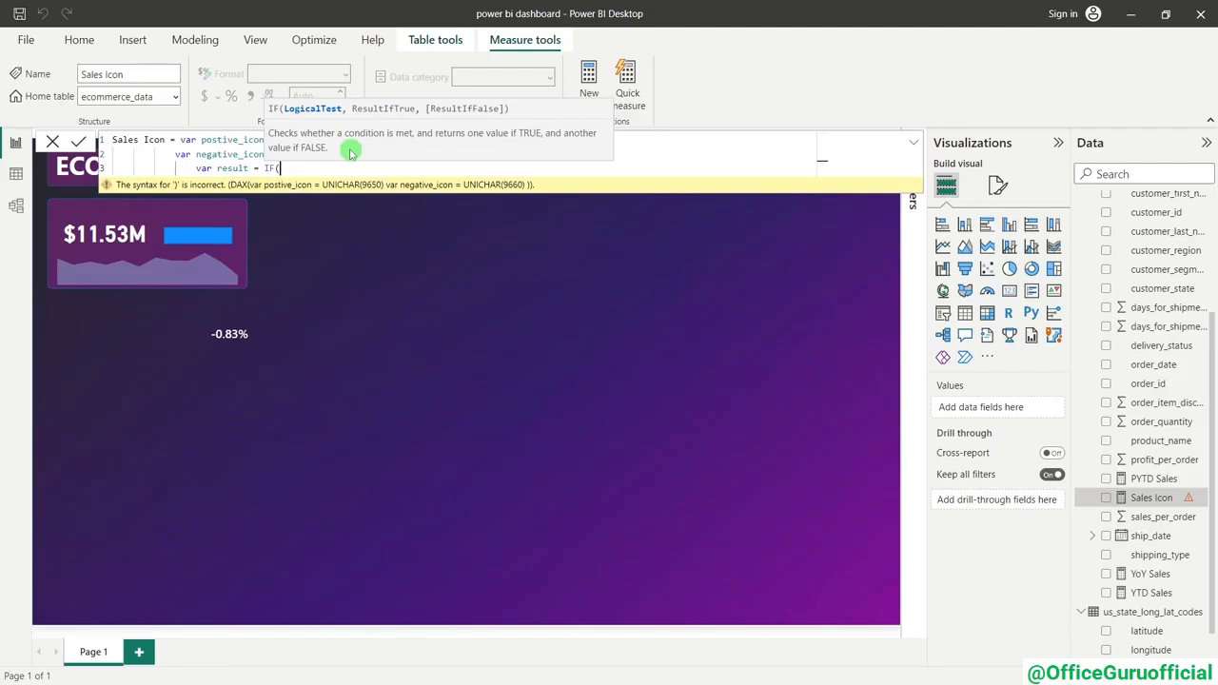
text(yoy)
click(352, 182)
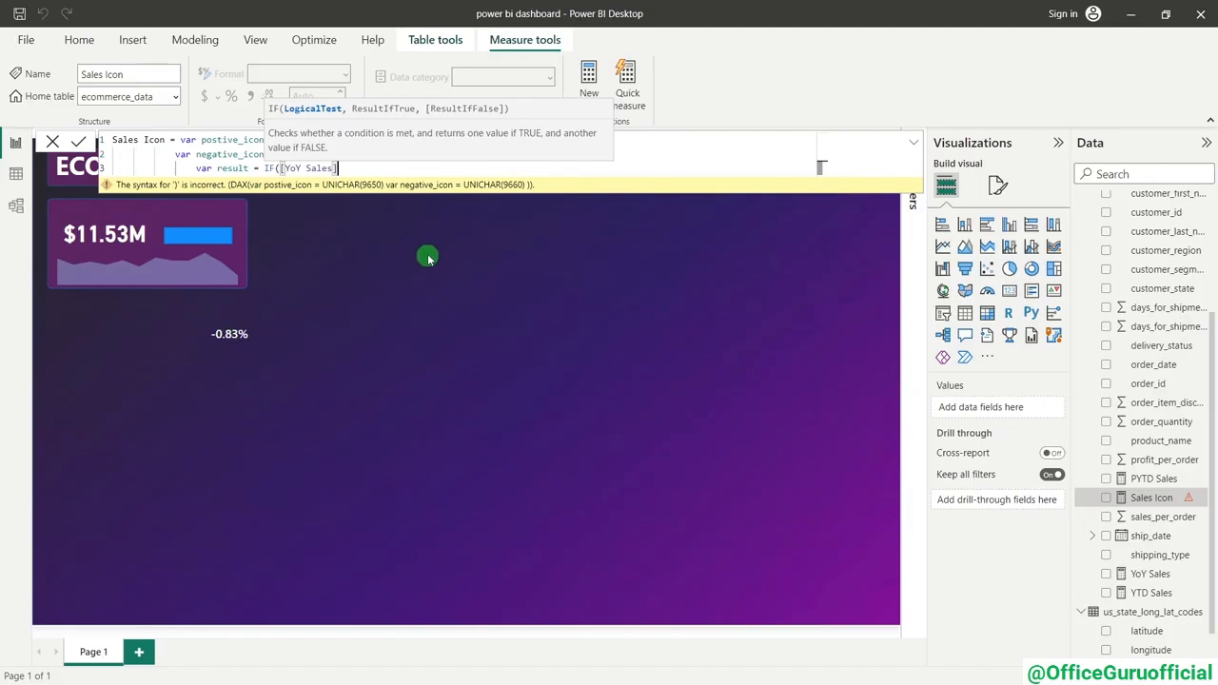
text(>0, )
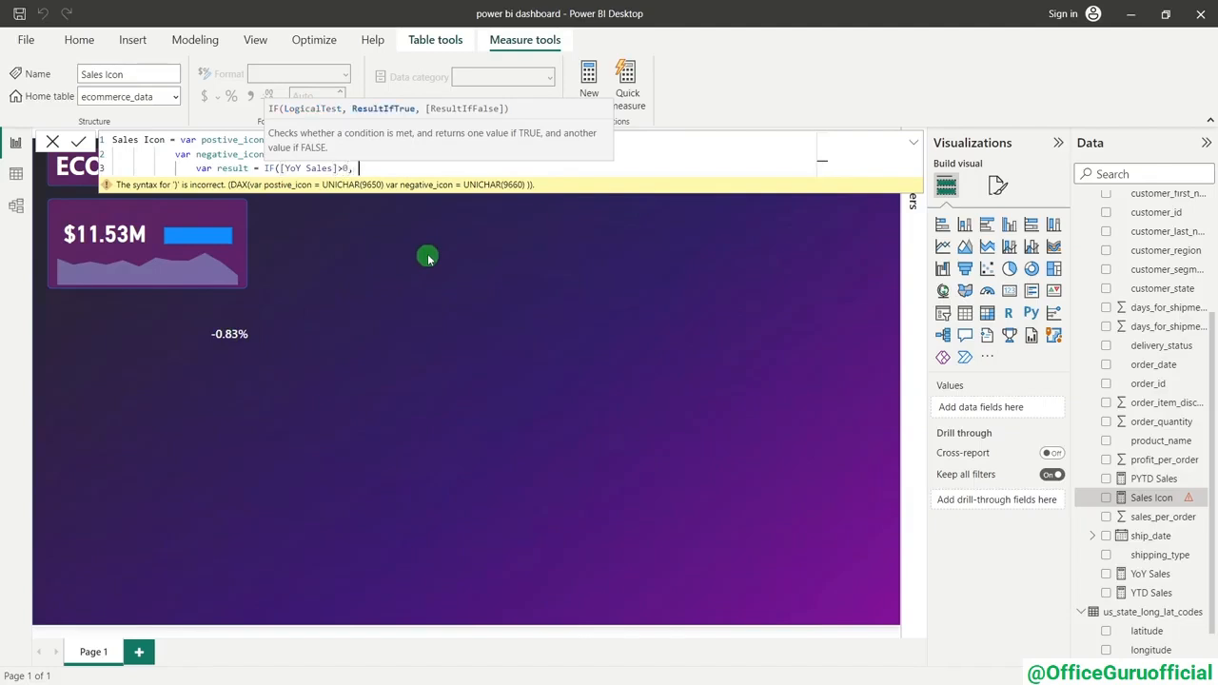
- Complete the IF with postive_icon as the true result and negative_icon as the false result, and close the function
text(pos)
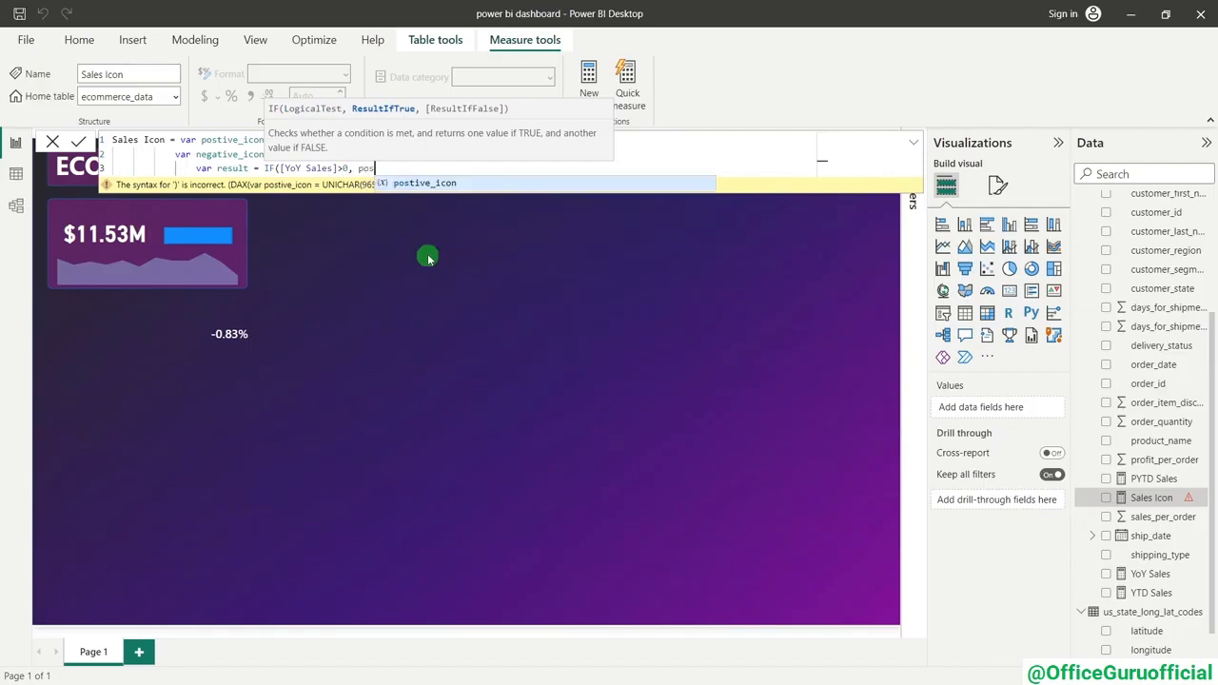
key(Tab)
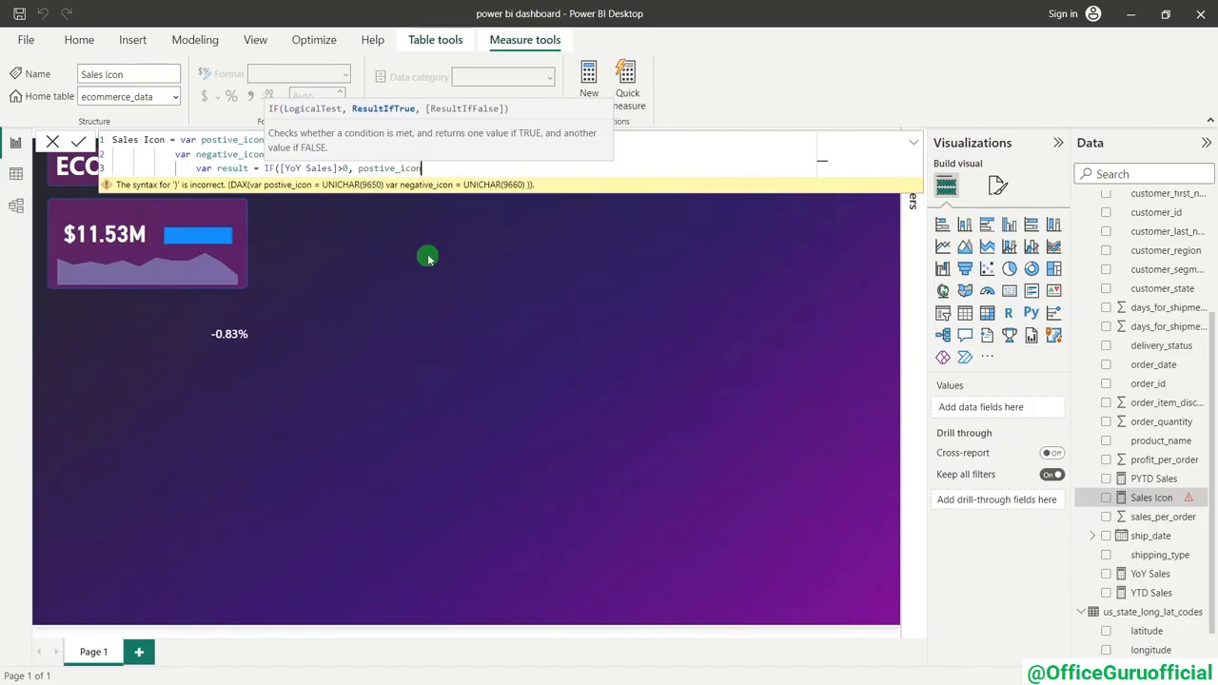
text(,)
text(negative_icon)
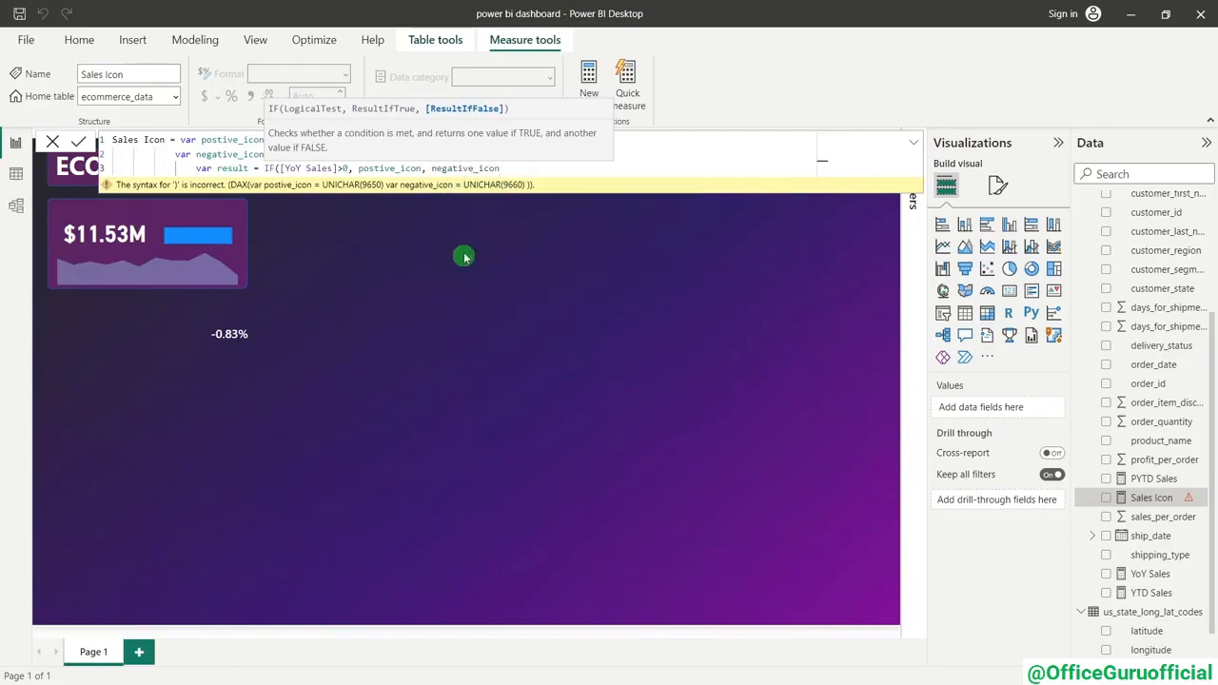
click(372, 168)
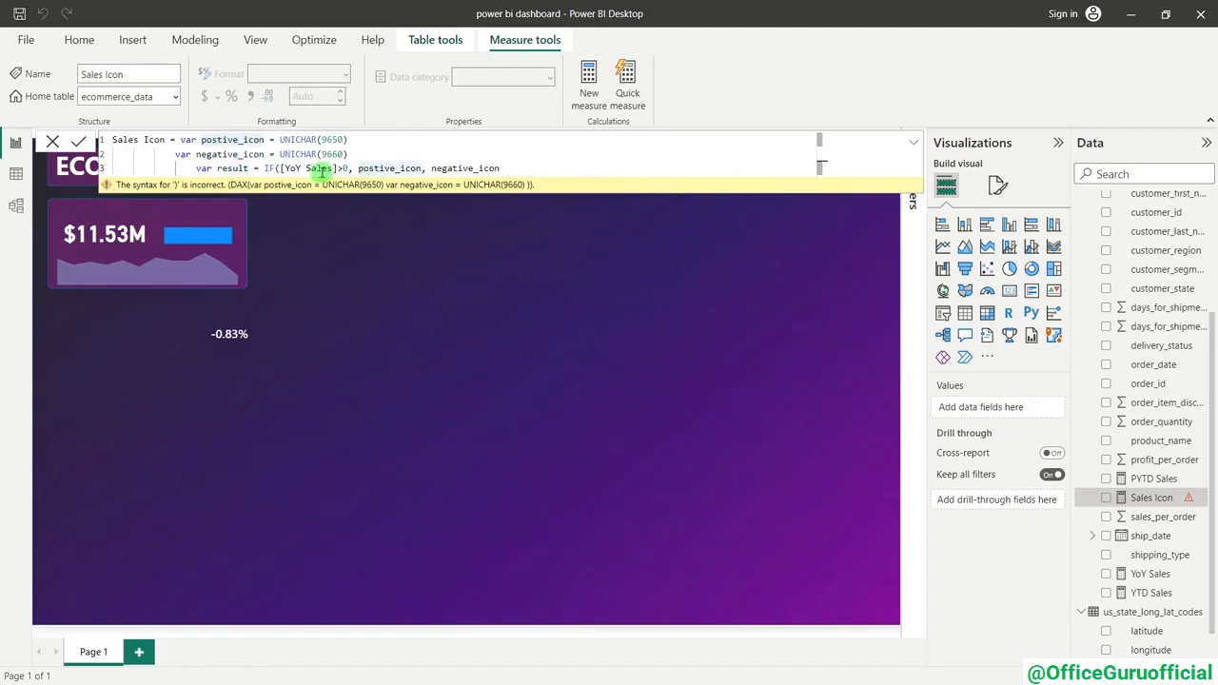
drag(375, 169, 395, 169)
drag(280, 169, 478, 168)
click(517, 163)
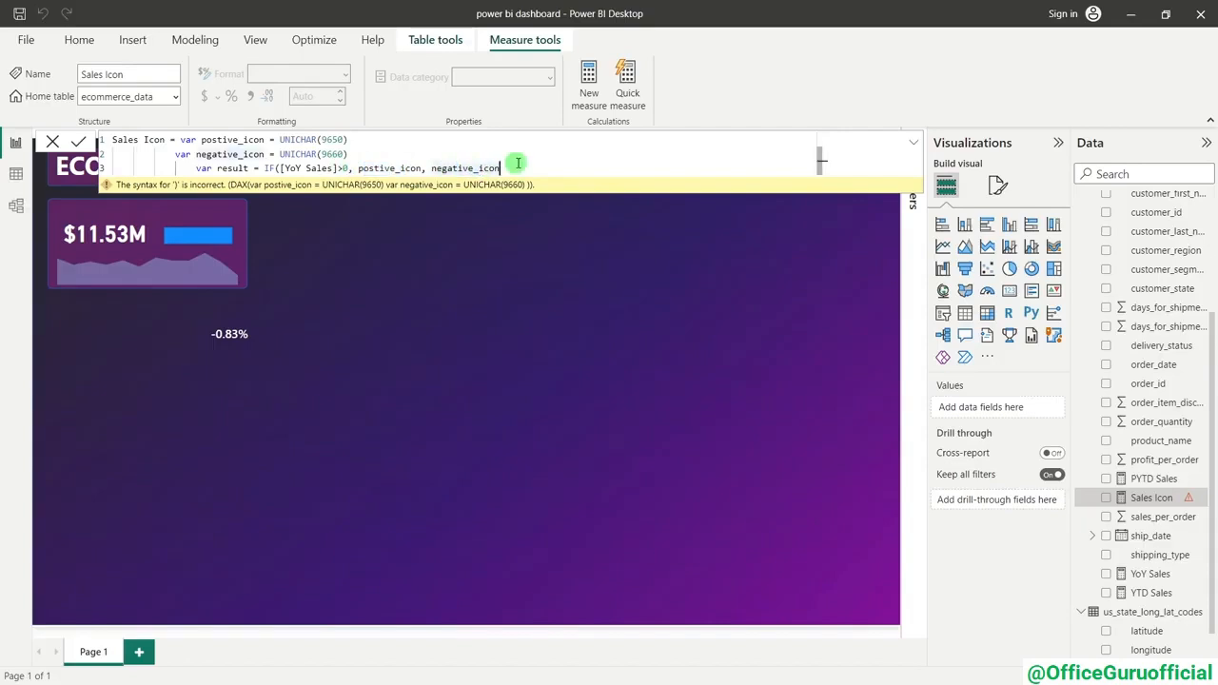
text())
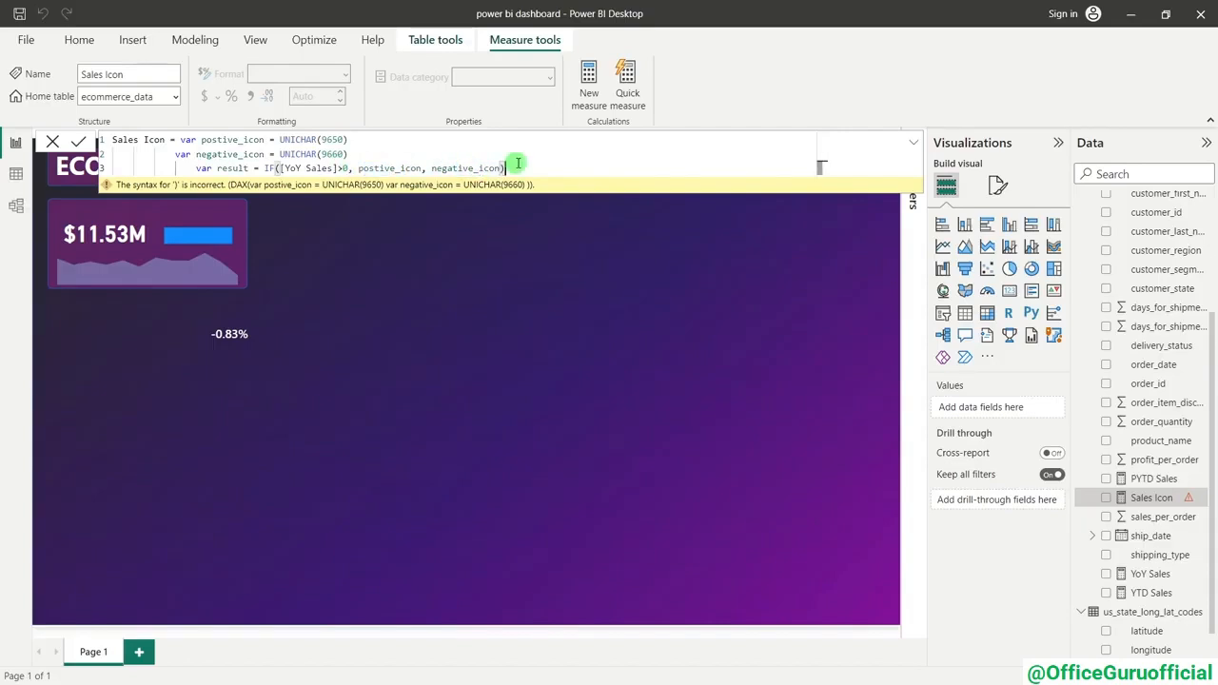
- End the Sales Icon formula with a new line that returns result, and commit the measure
key(shift+Return)
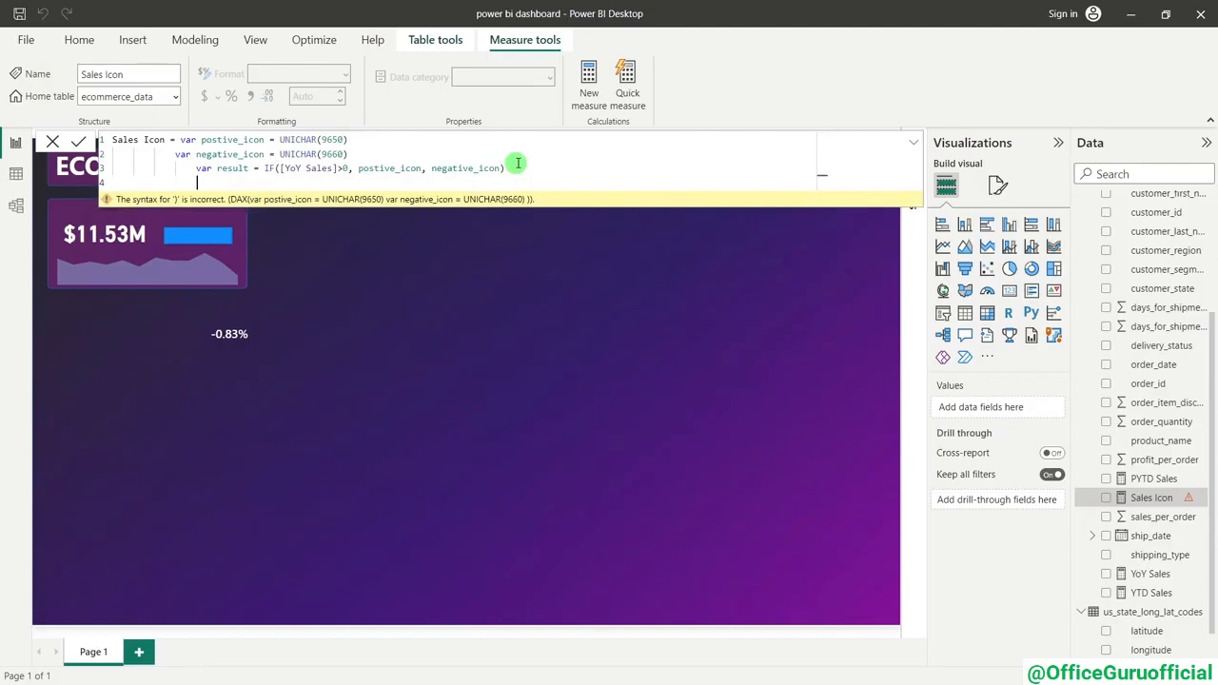
text(return r)
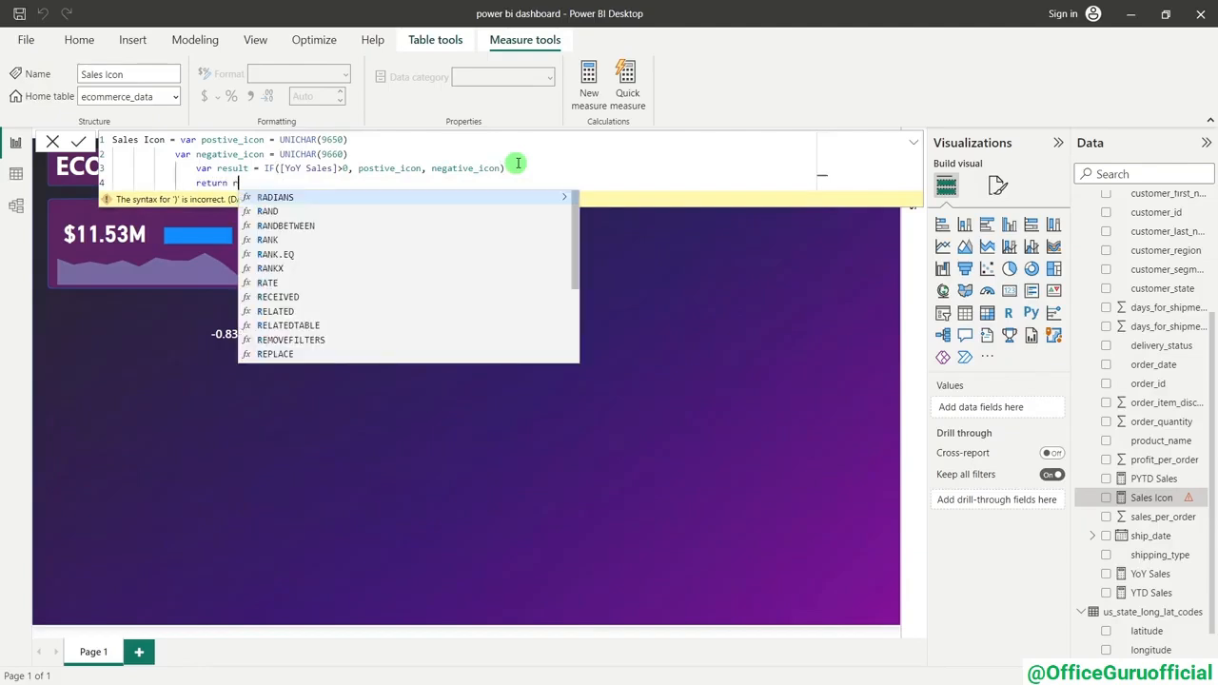
text(esult)
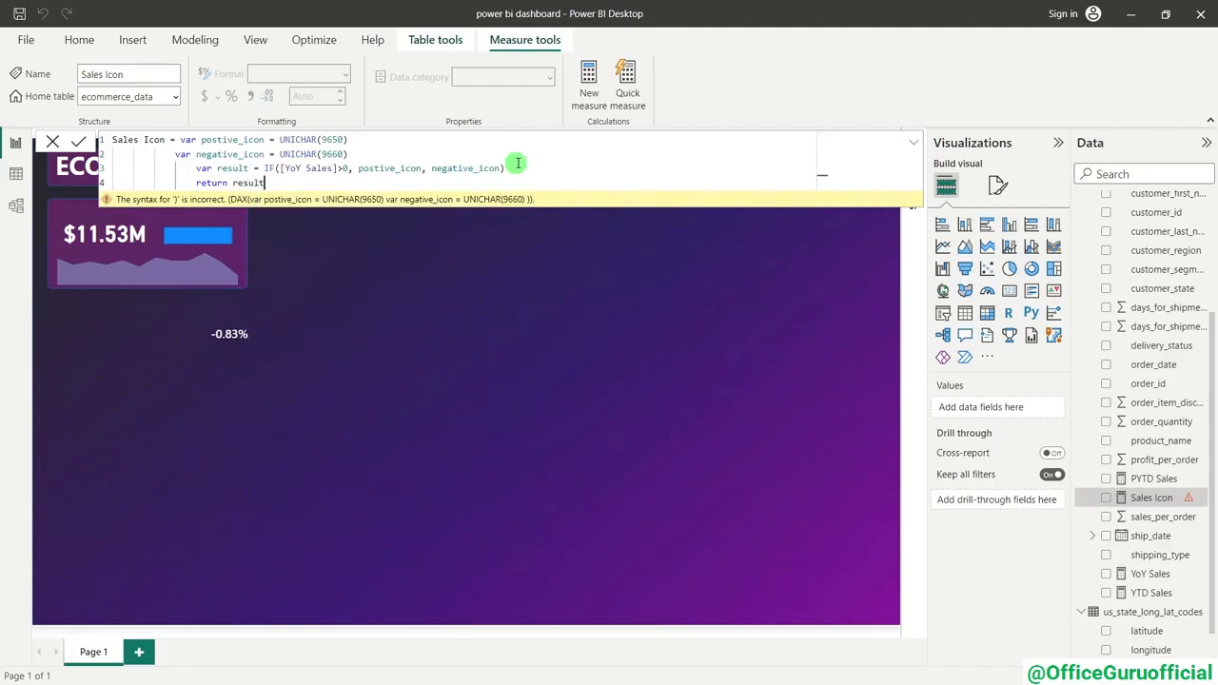
double_click(231, 168)
click(272, 176)
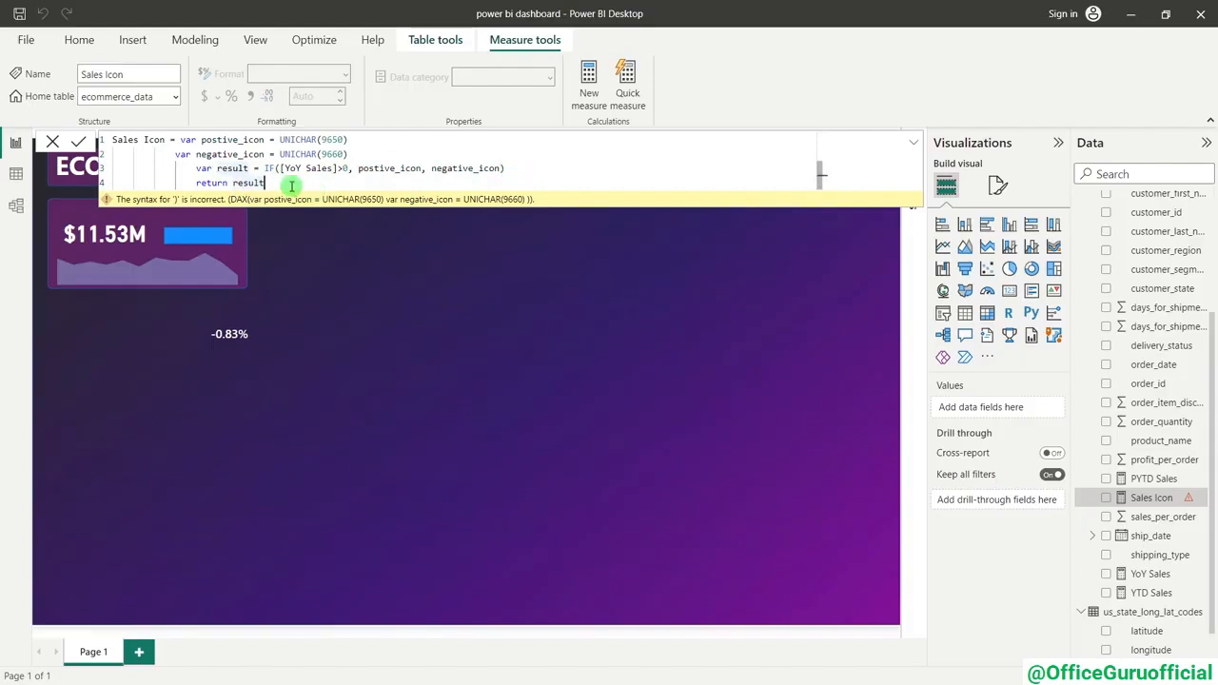
click(78, 143)
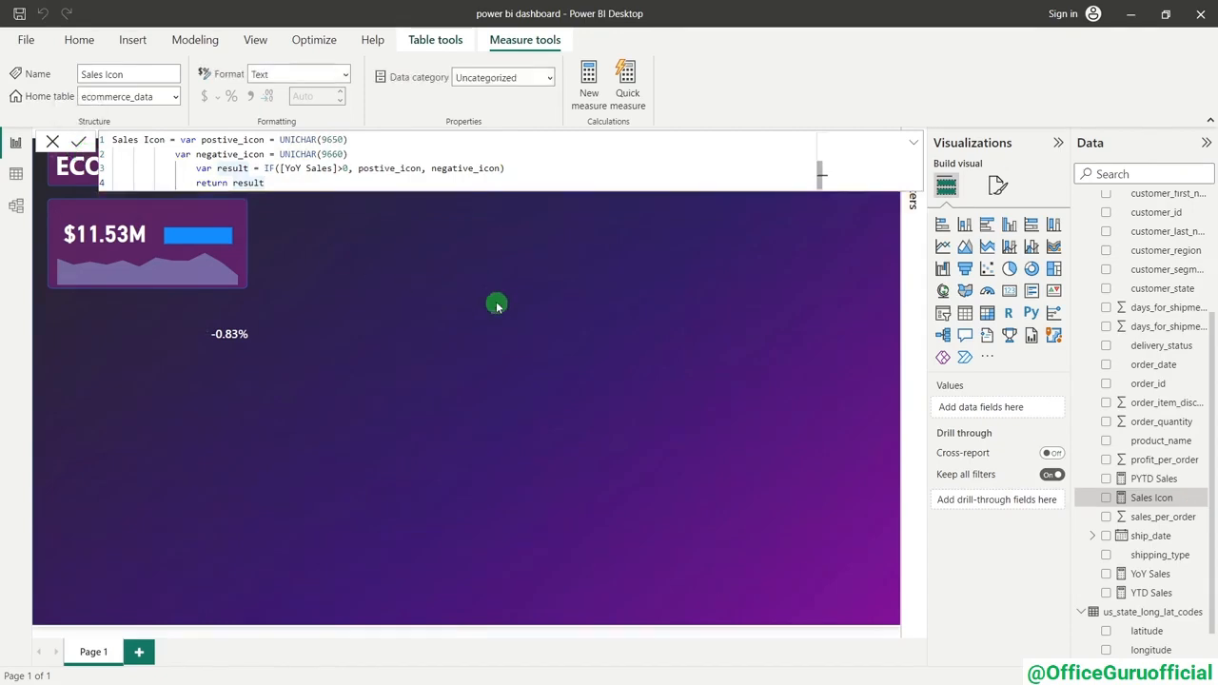
- Duplicate the YoY Sales percentage card and place the copy directly beside the original
click(296, 329)
click(229, 334)
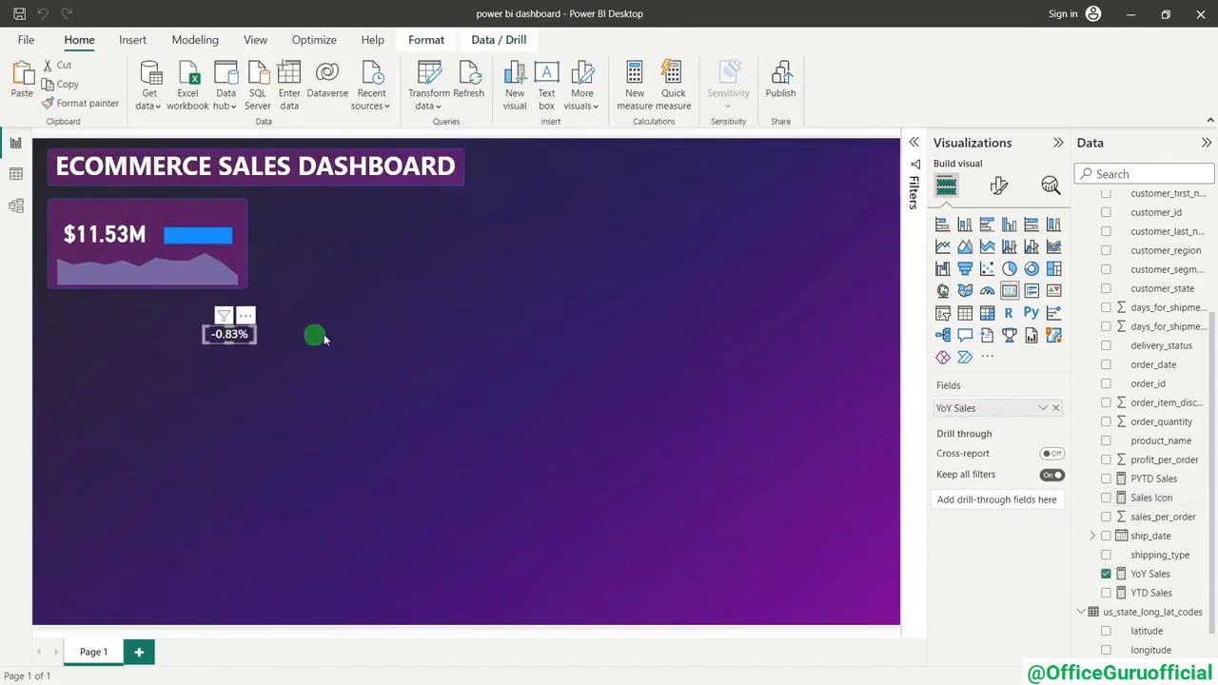
key(ctrl+c)
key(ctrl+v)
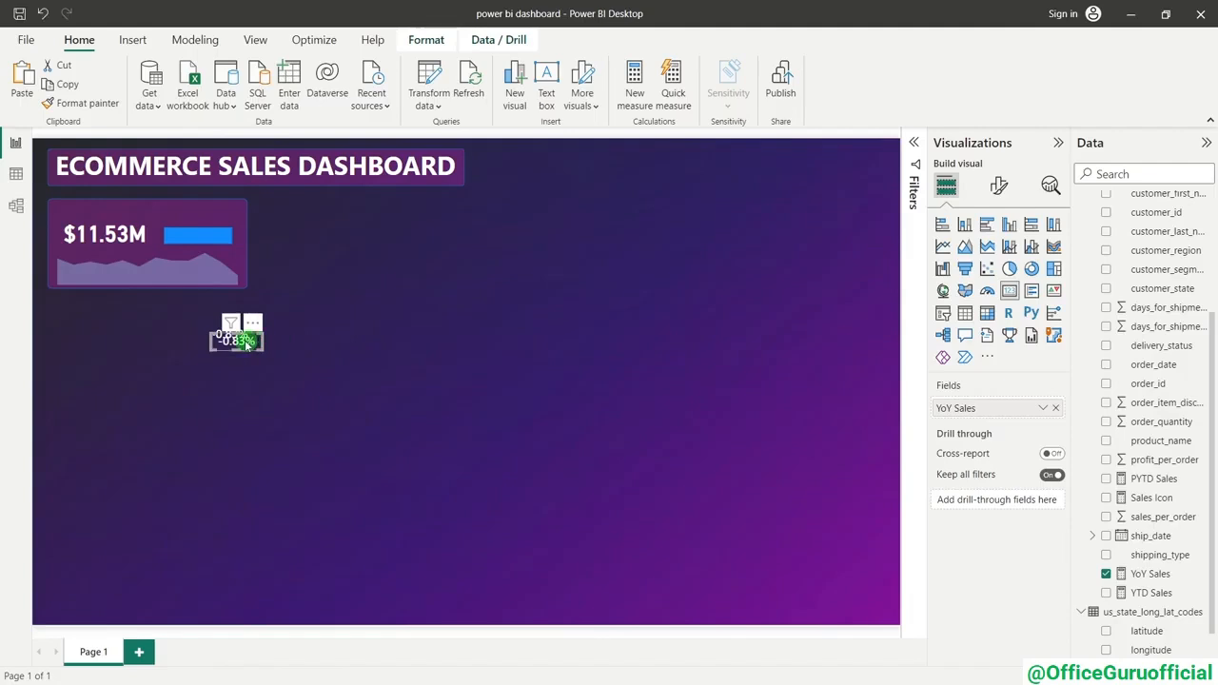
drag(247, 343, 292, 338)
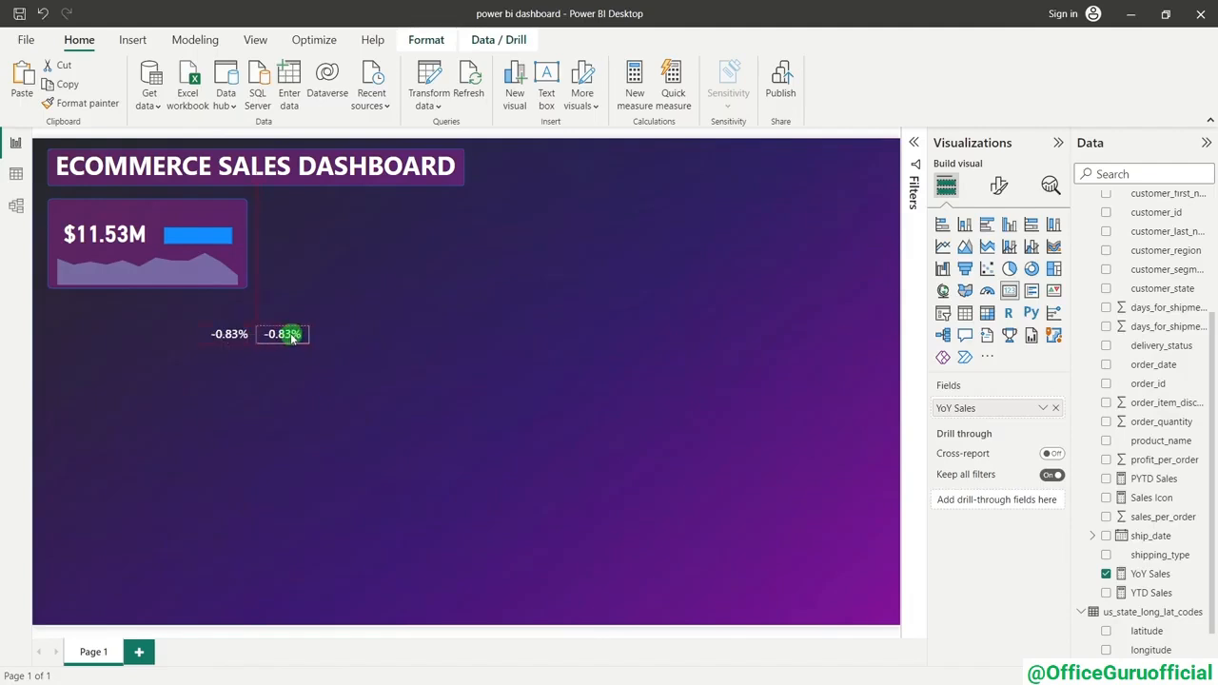
- Replace the YoY Sales field in the duplicated card with the Sales Icon measure
click(1056, 407)
scroll(1180, 508, down, 1)
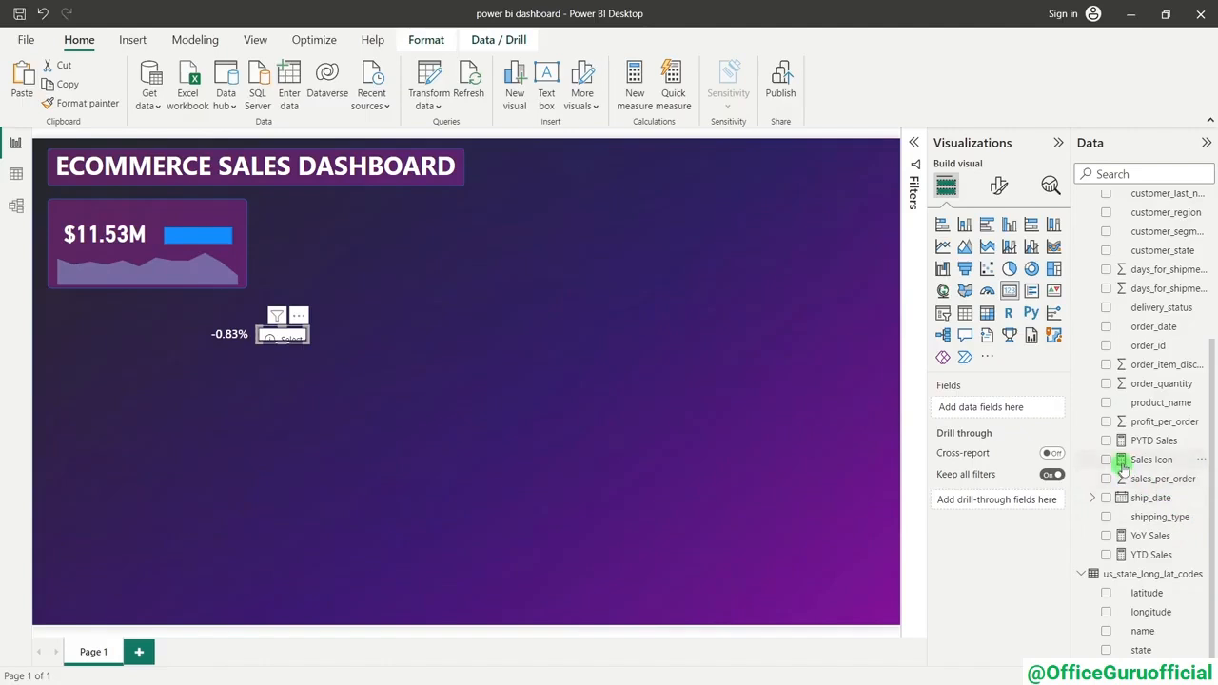
drag(1118, 463, 983, 411)
click(261, 375)
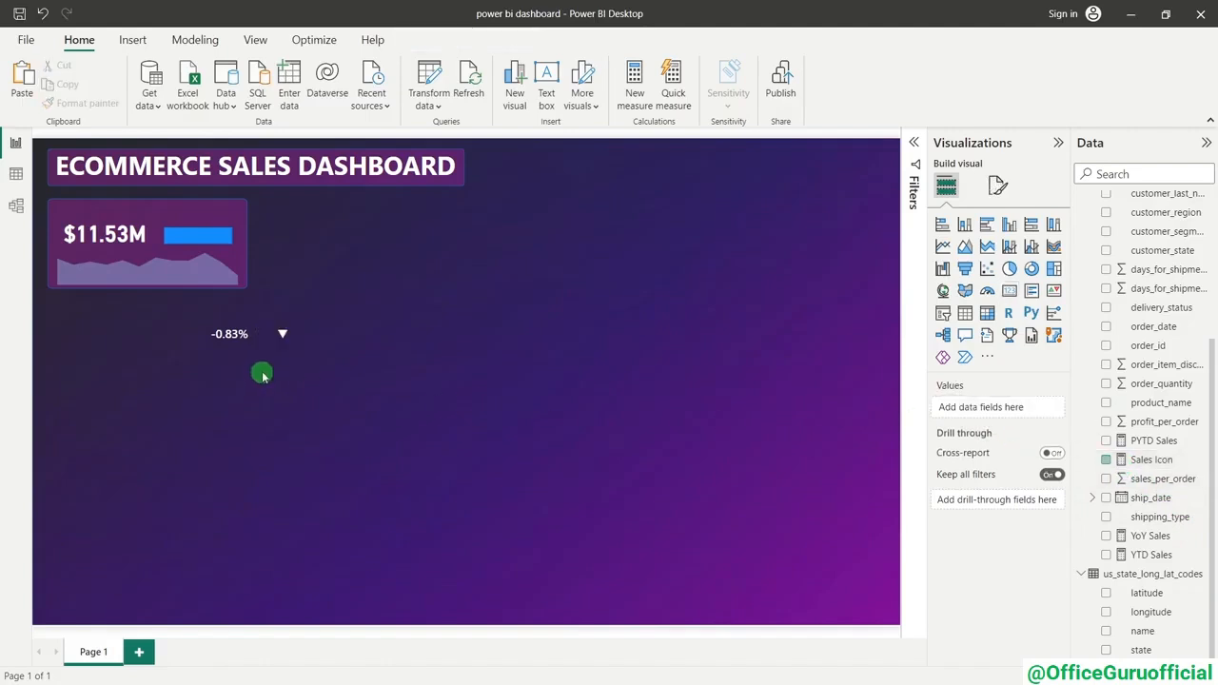
- Narrow the Sales Icon card so its arrow sits closer to the percentage
click(290, 335)
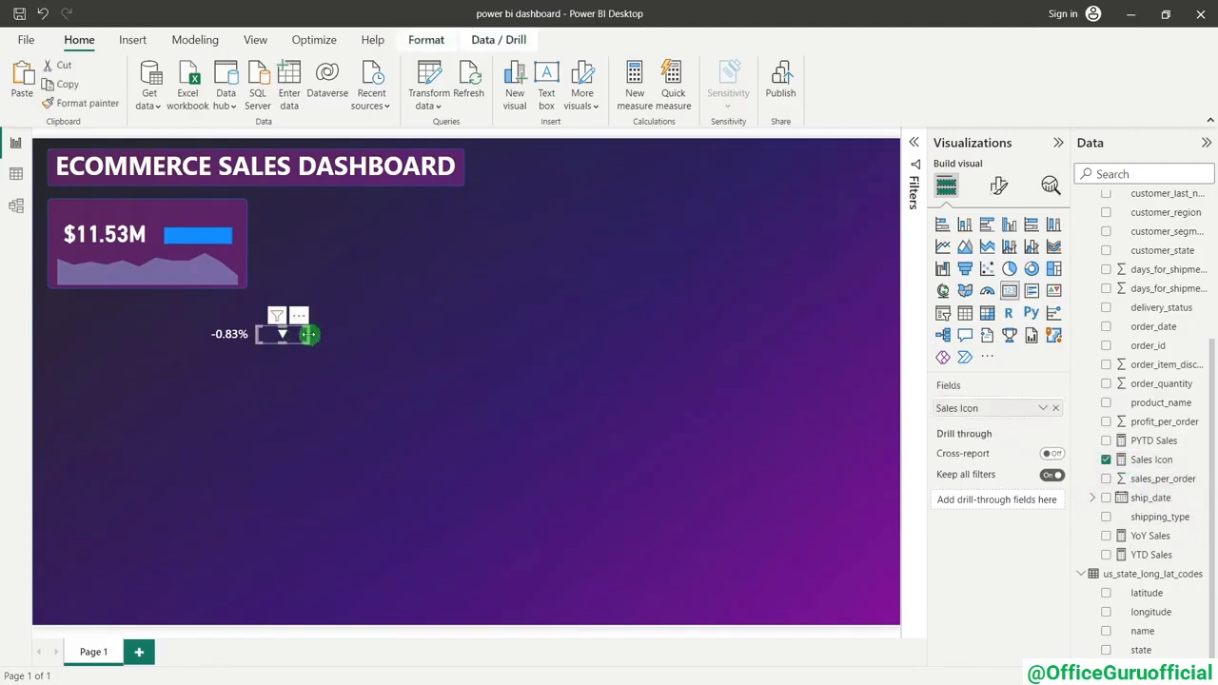
drag(308, 336, 277, 339)
click(318, 341)
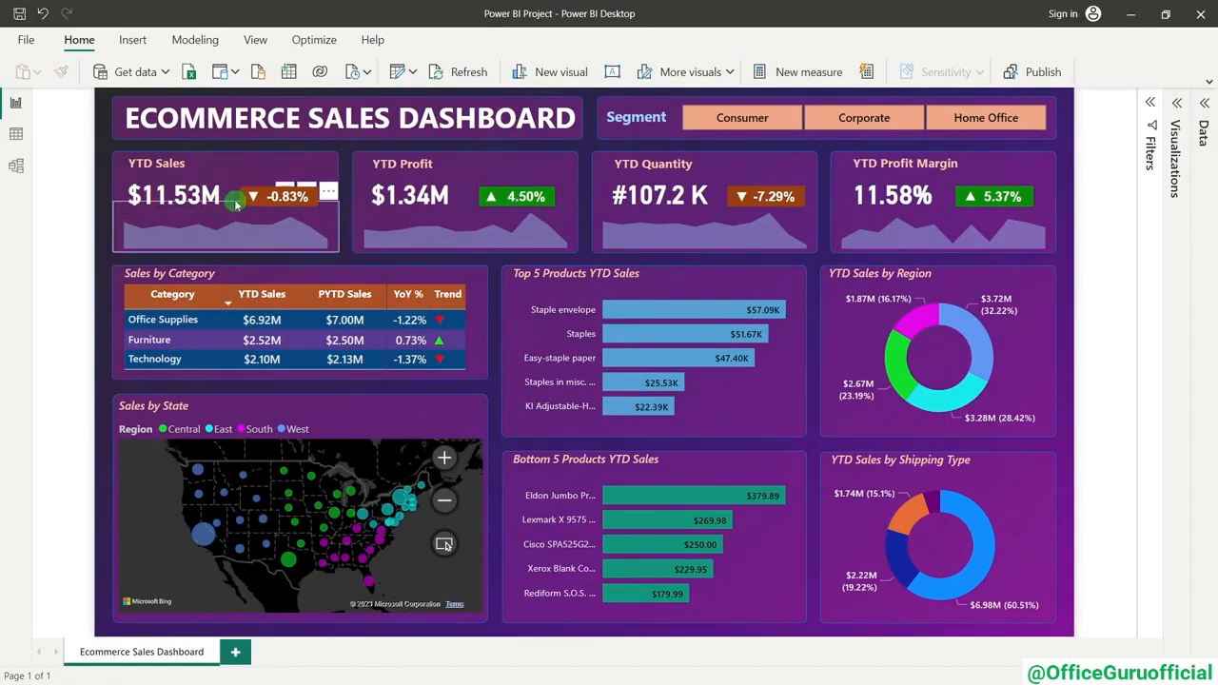
- Create a new measure in the ecommerce_data table and name it Sales Icon Colour in its formula
click(316, 196)
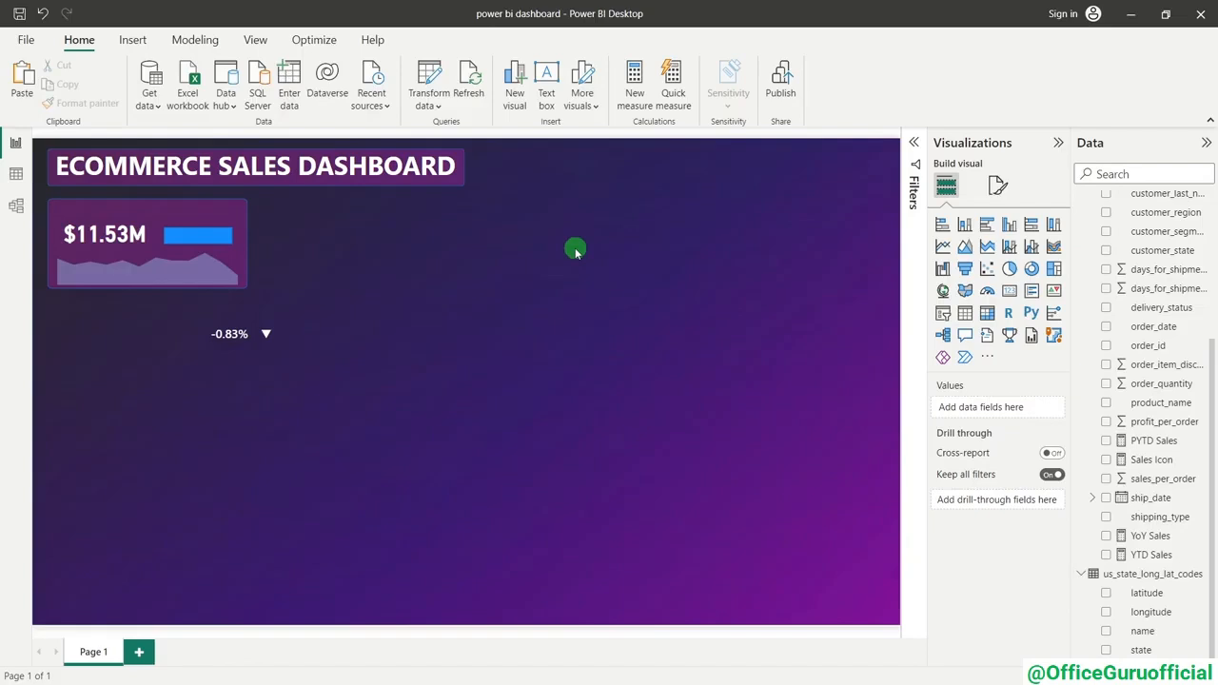
right_click(1163, 404)
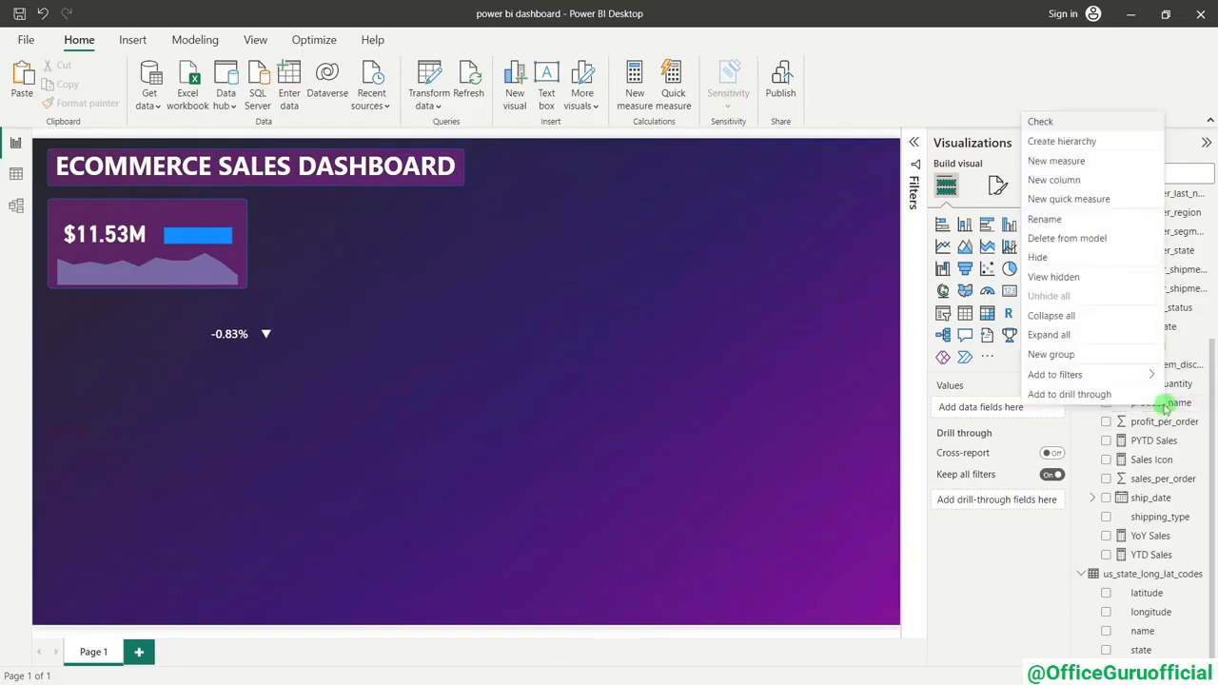
click(1074, 162)
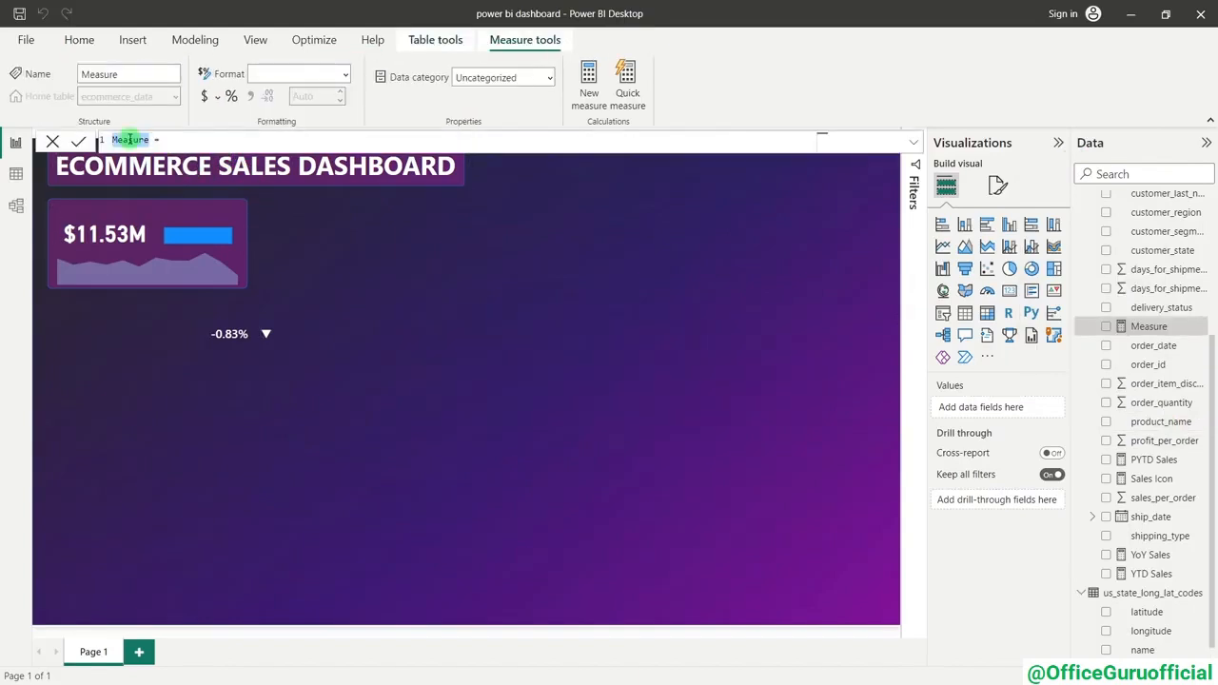
text(Sales Backgrou)
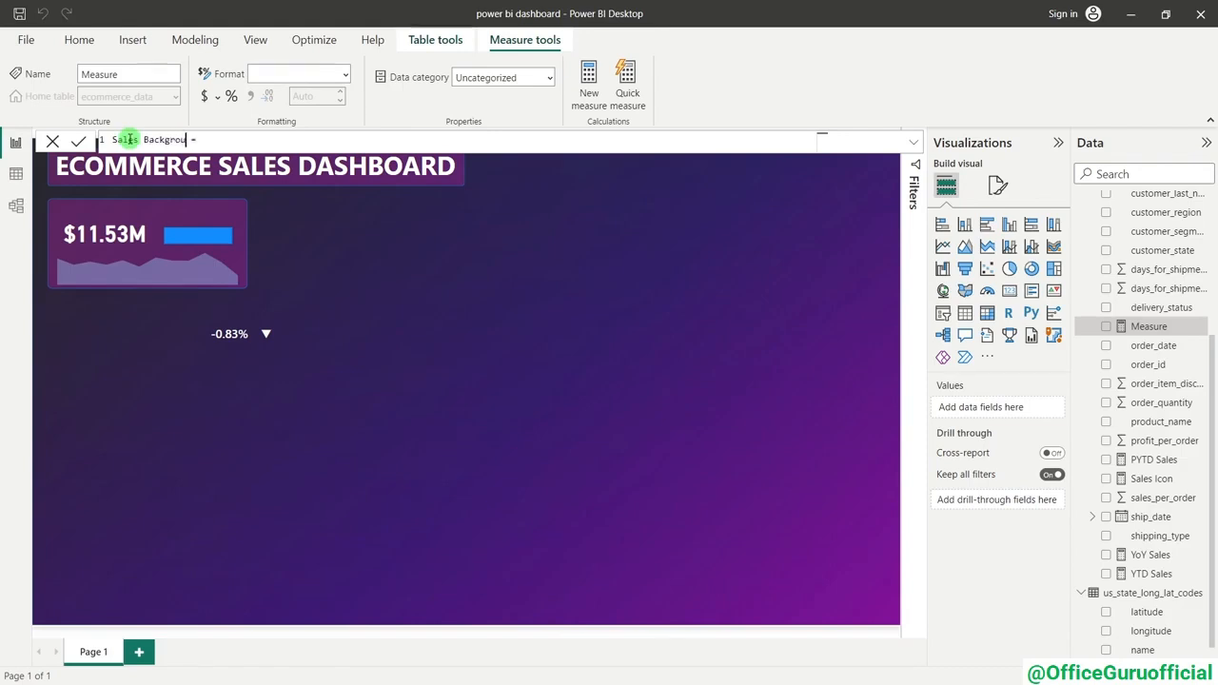
key(BackSpace)
key(BackSpace)
key(BackSpace)
key(BackSpace)
key(BackSpace)
key(BackSpace)
key(BackSpace)
key(BackSpace)
text(Icon Colour)
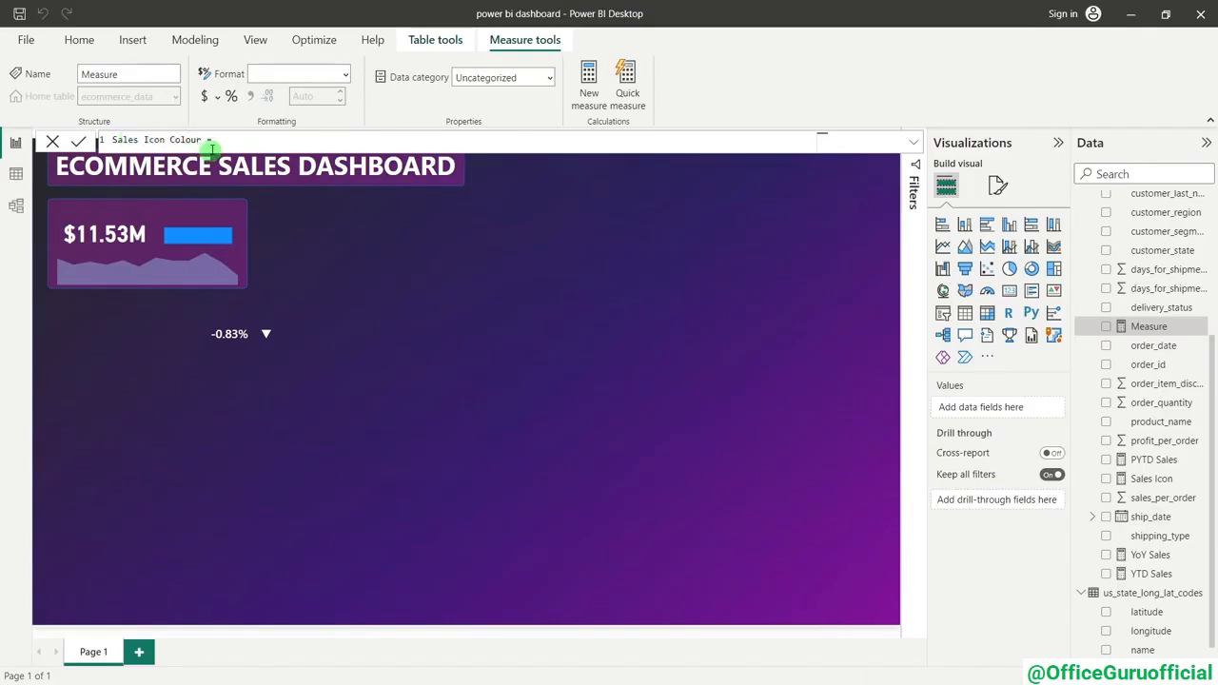
- Define Sales Icon Colour as IF([YoY Sales]>0, "Green", "Red") and commit the measure
click(216, 145)
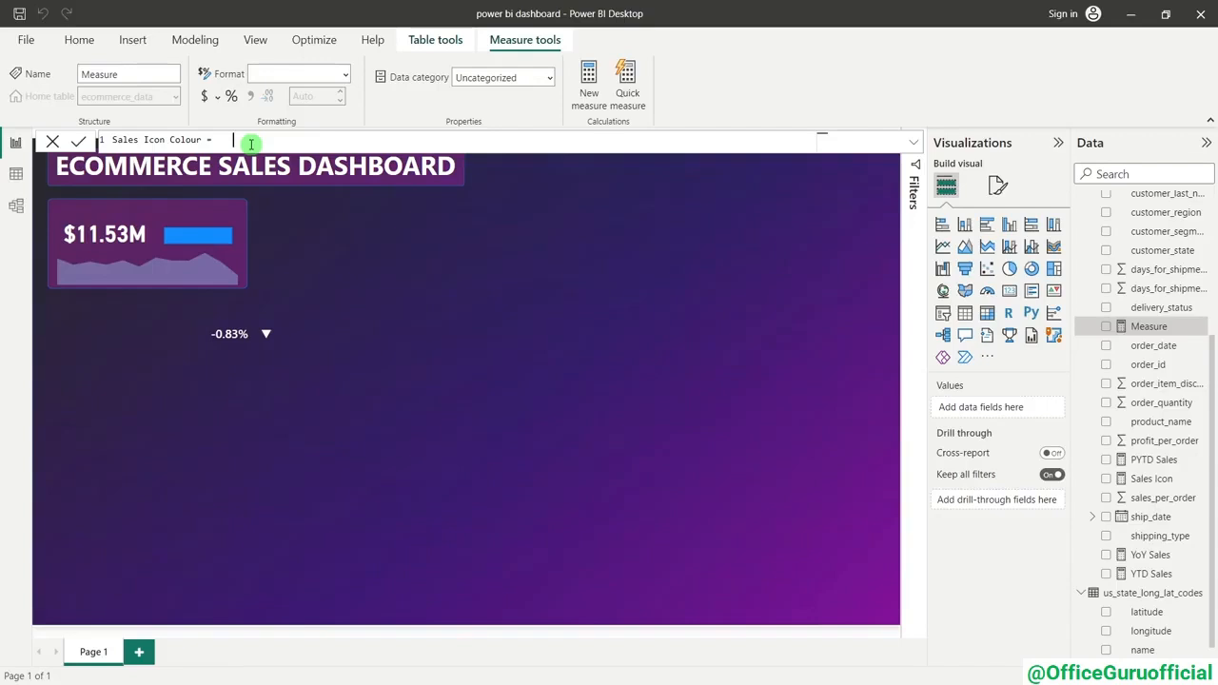
key(BackSpace)
key(BackSpace)
text(IF()
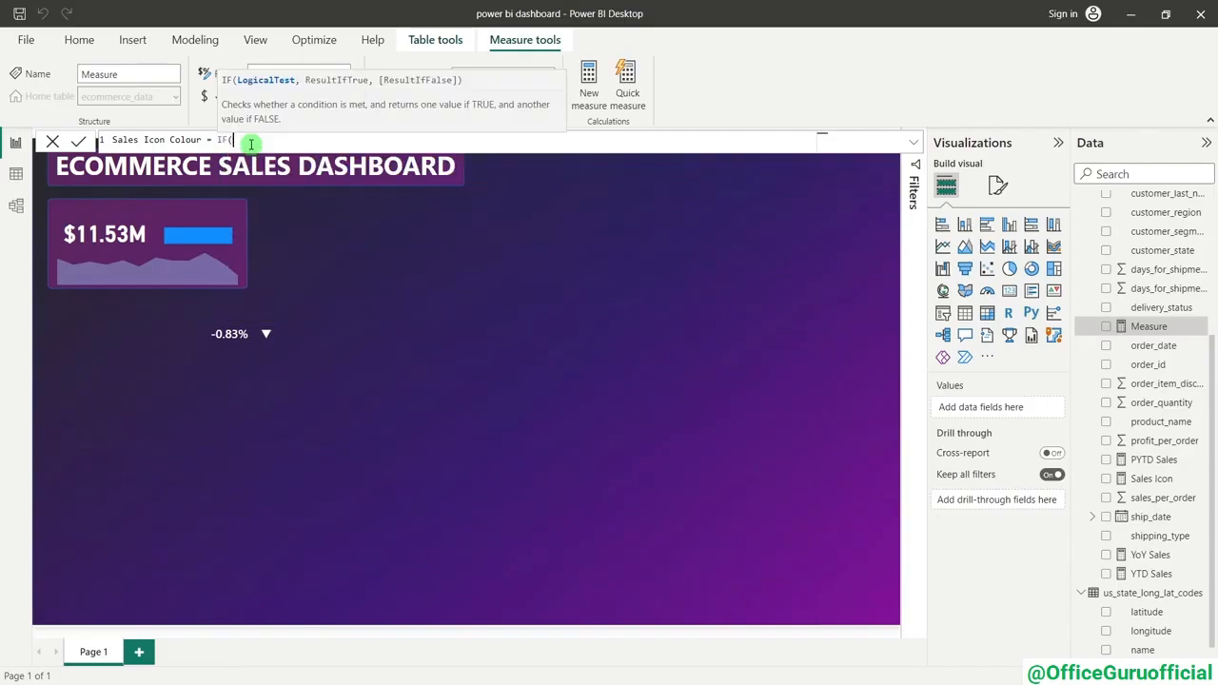
text([YoY Sales]>0,)
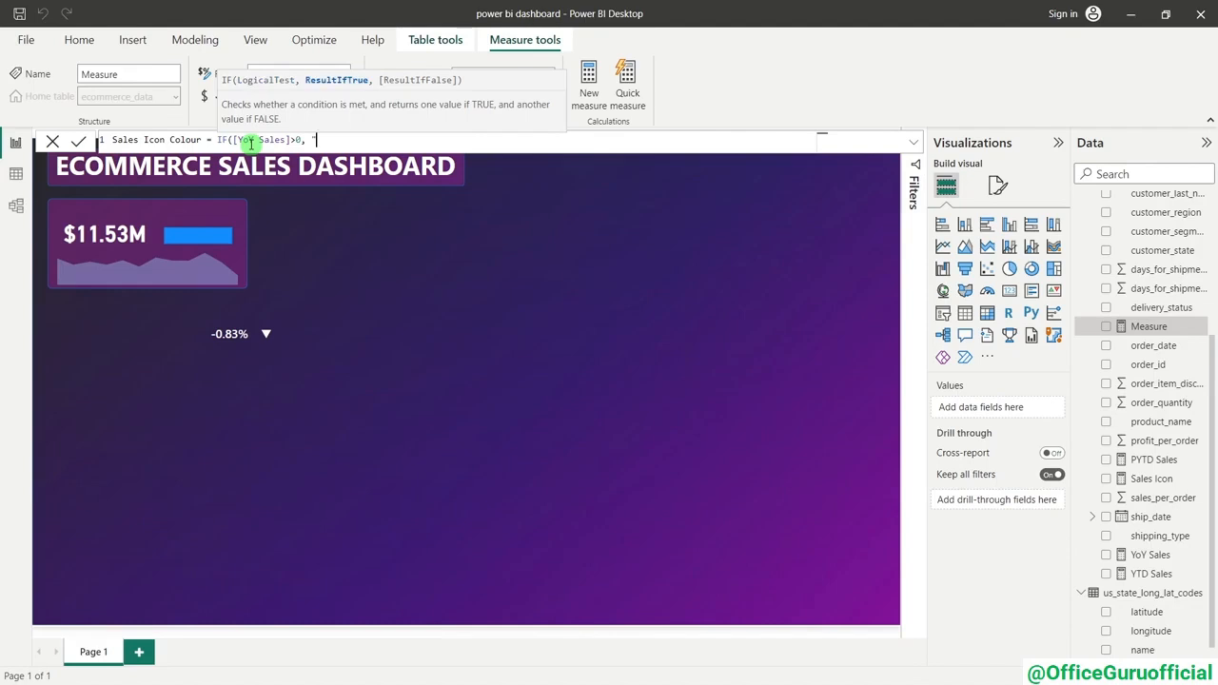
text(Green", "Re)
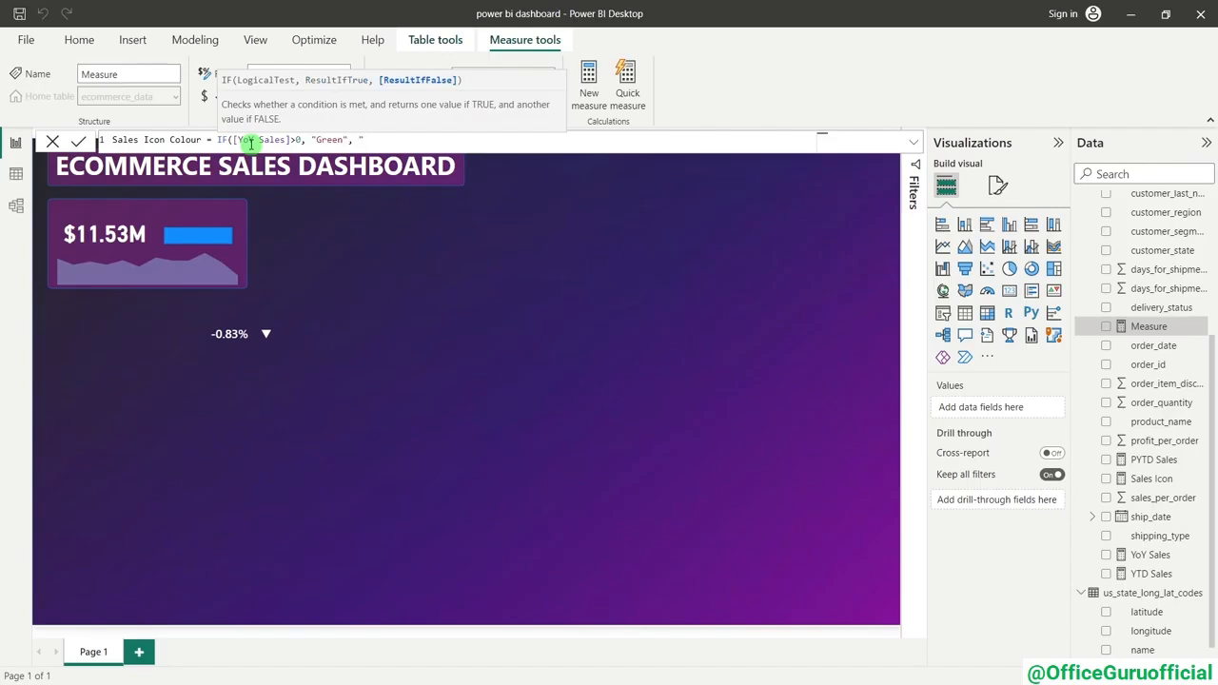
text(d"))
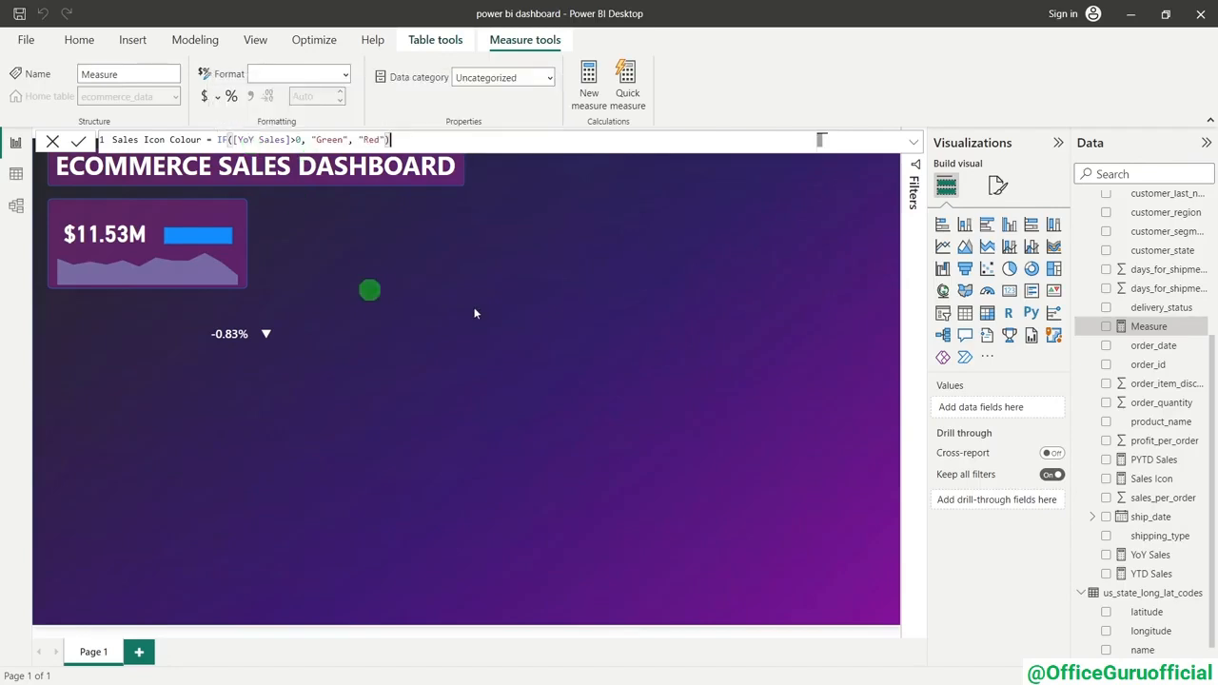
click(77, 141)
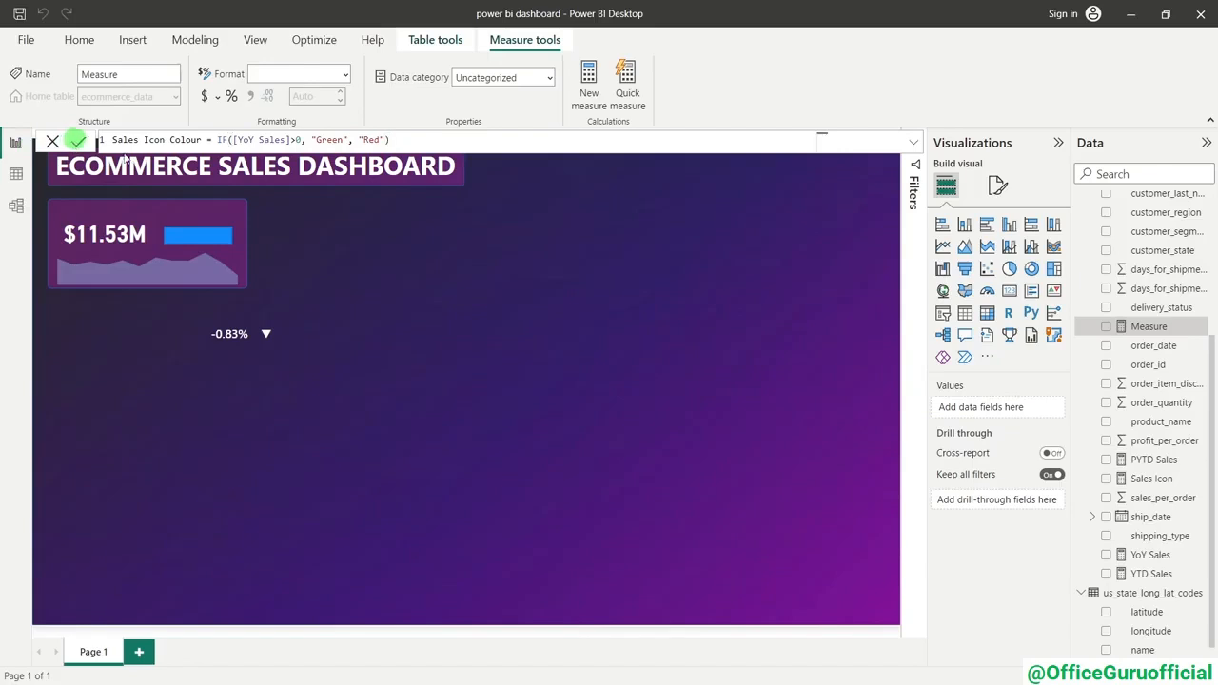
click(523, 353)
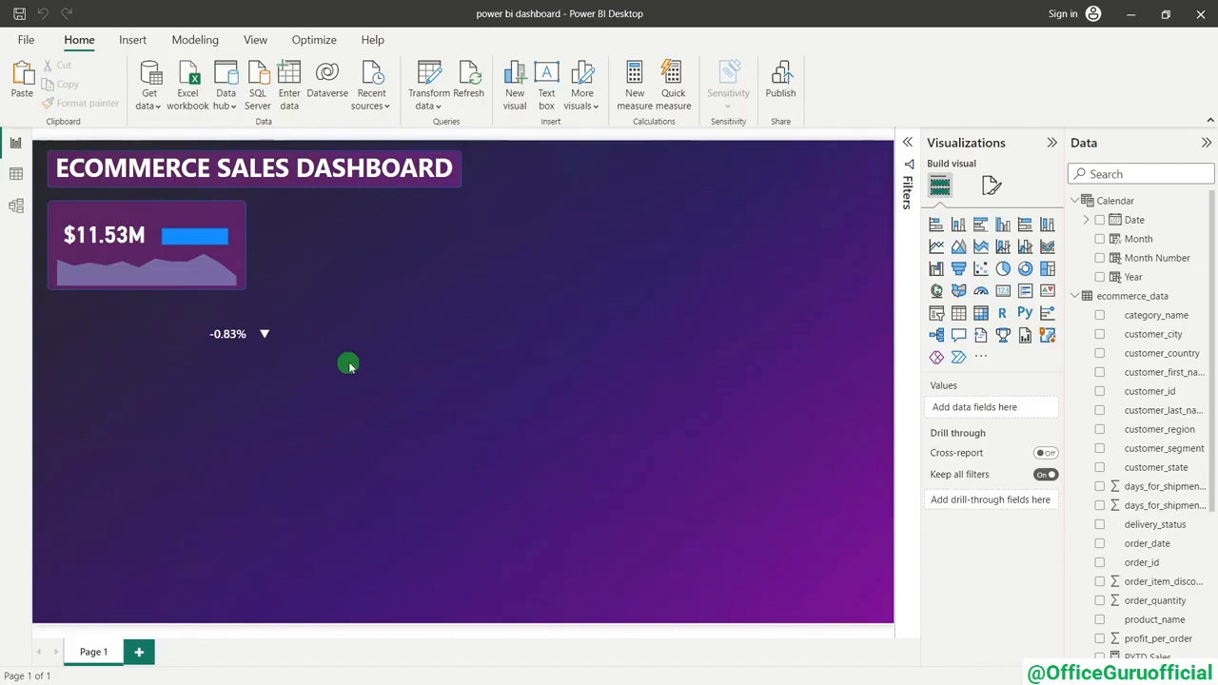
- Create a new measure in the ecommerce_data table and name it Sales Colour in its formula
right_click(1156, 355)
click(1075, 407)
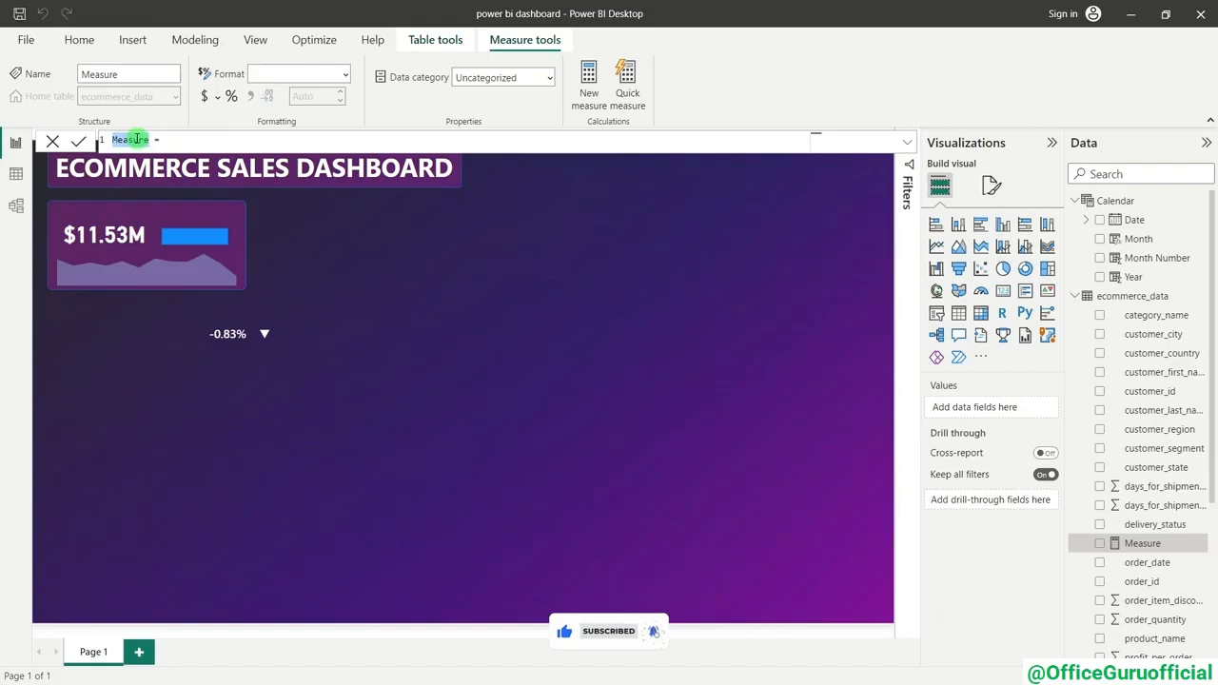
text(Sales =)
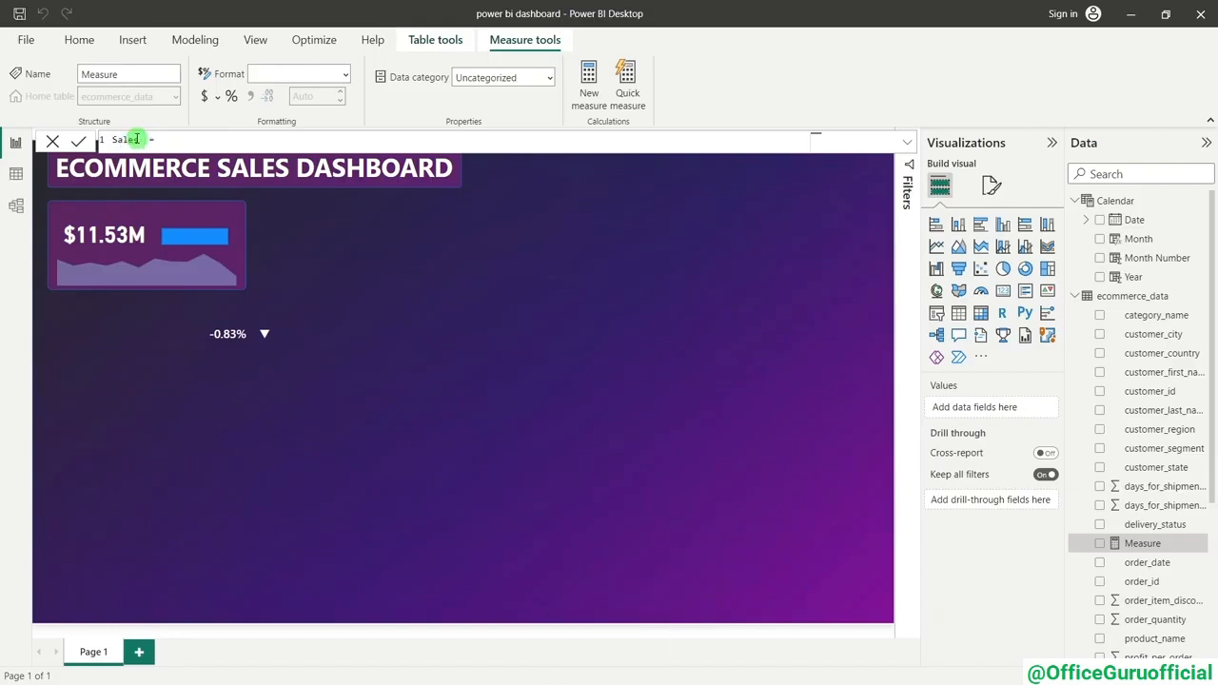
text( Colour)
click(207, 138)
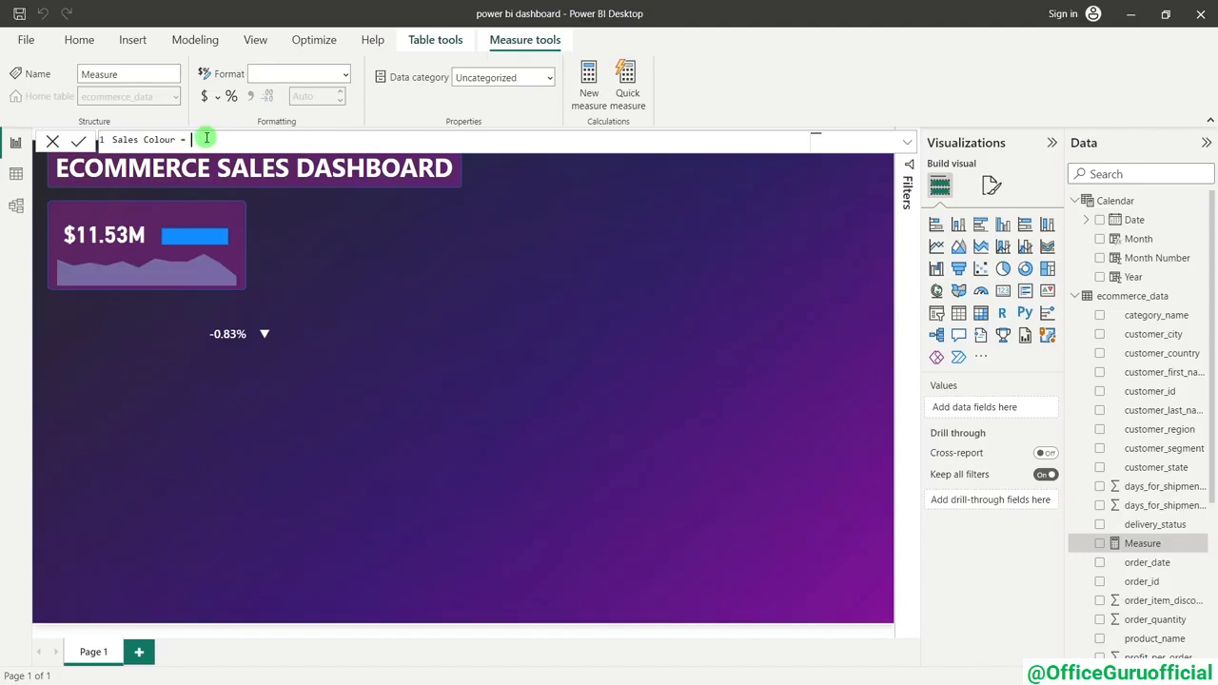
- Define Sales Colour as IF([YoY Sales]>0, "Green", "Red") and commit the measure
text(IF()
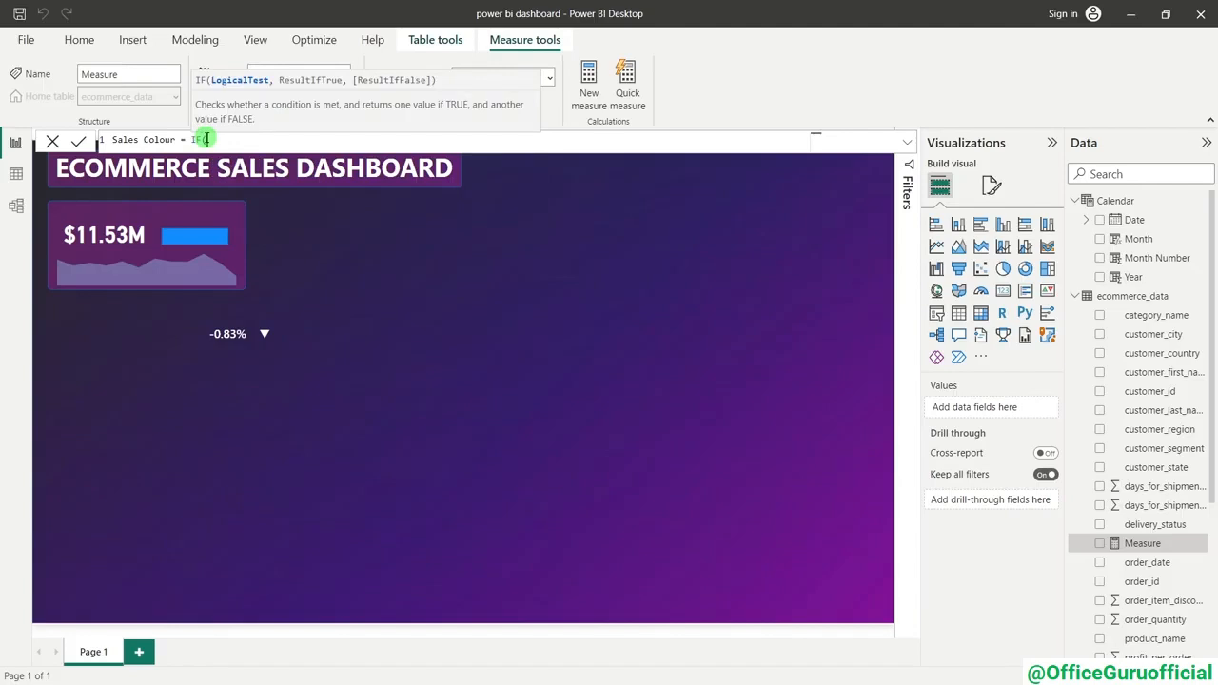
text([YoY Sales]>0,)
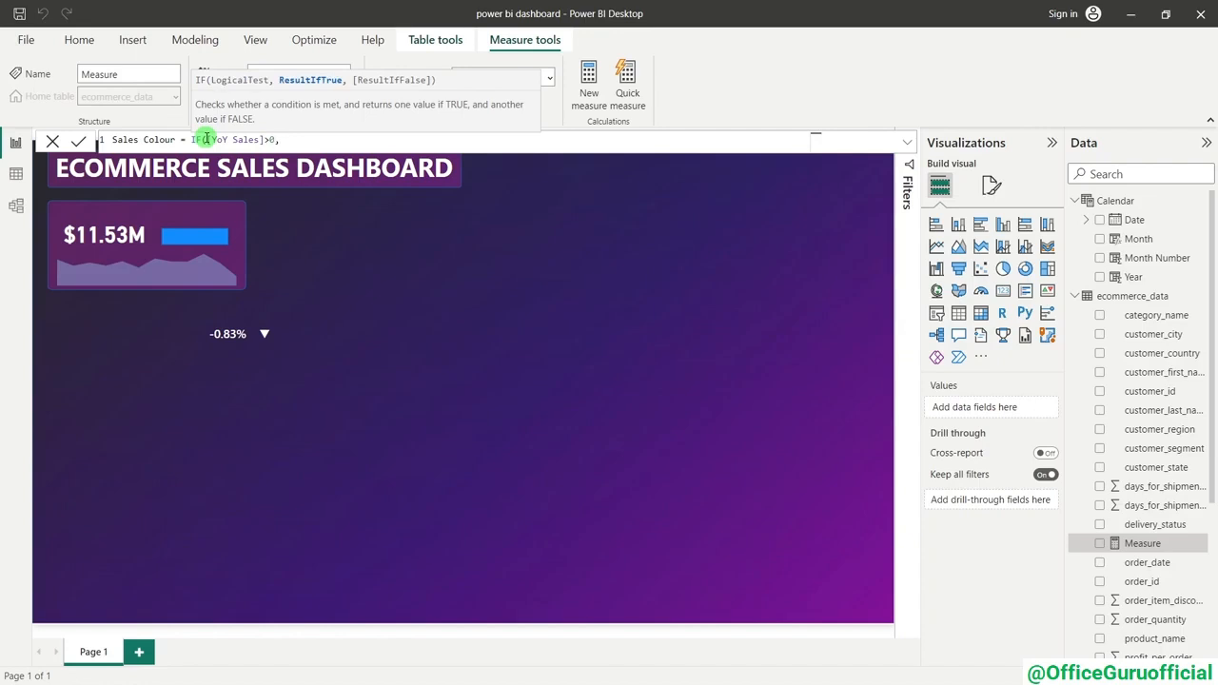
text( "Green",)
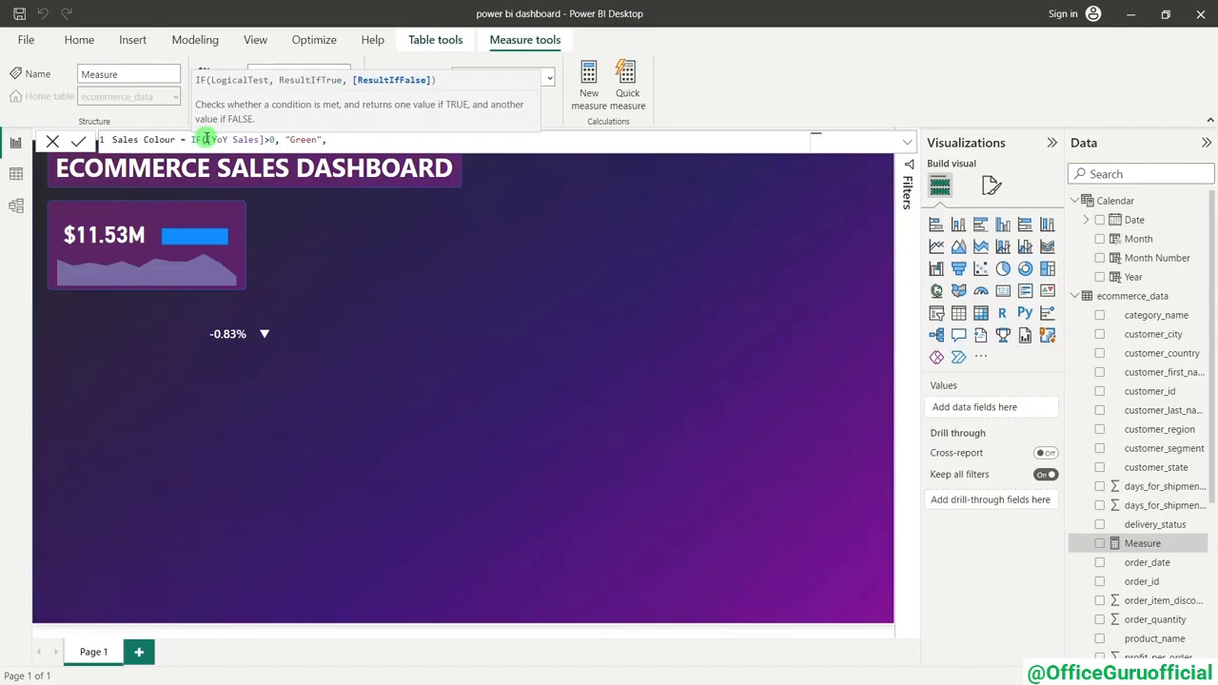
text("Red"))
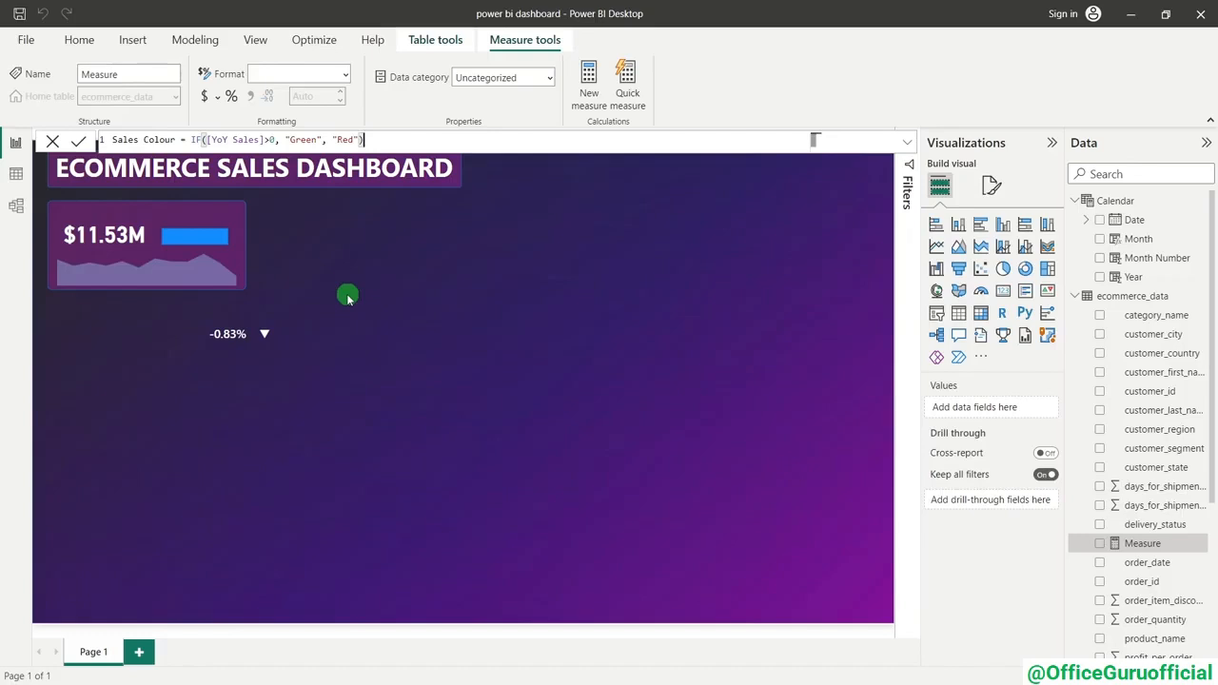
click(78, 141)
click(53, 141)
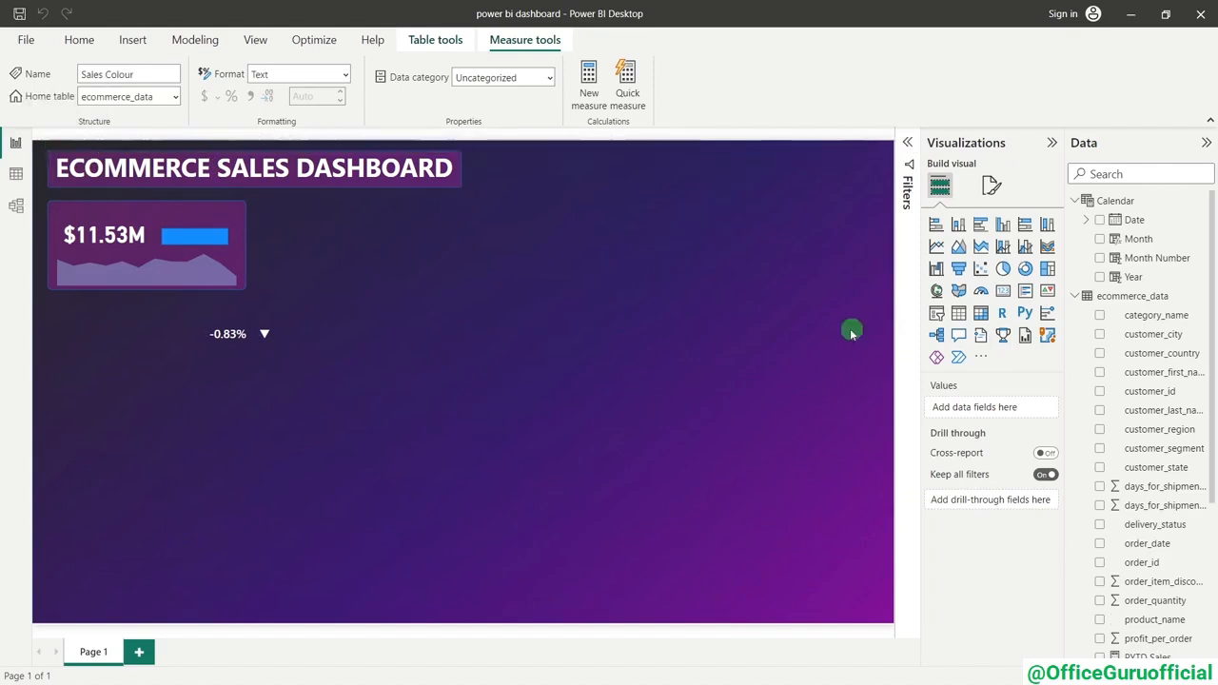
scroll(1143, 533, down, 4)
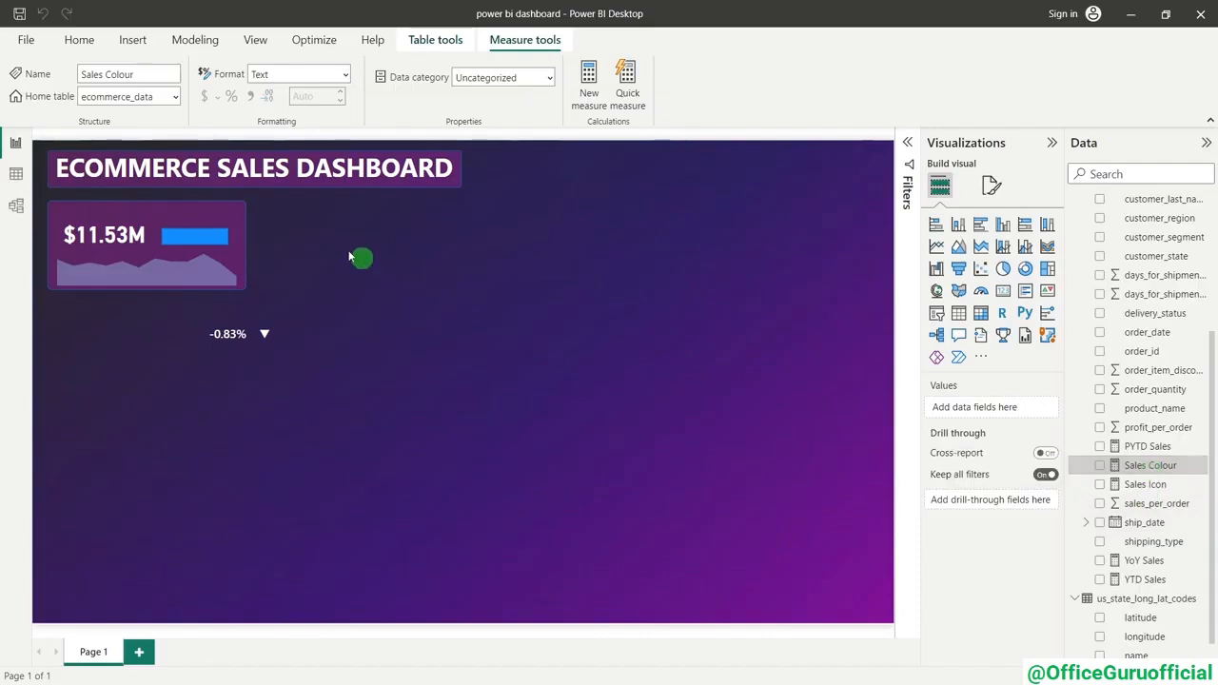
- Turn off the fill of the blue rectangle shape beside the sales total
click(209, 236)
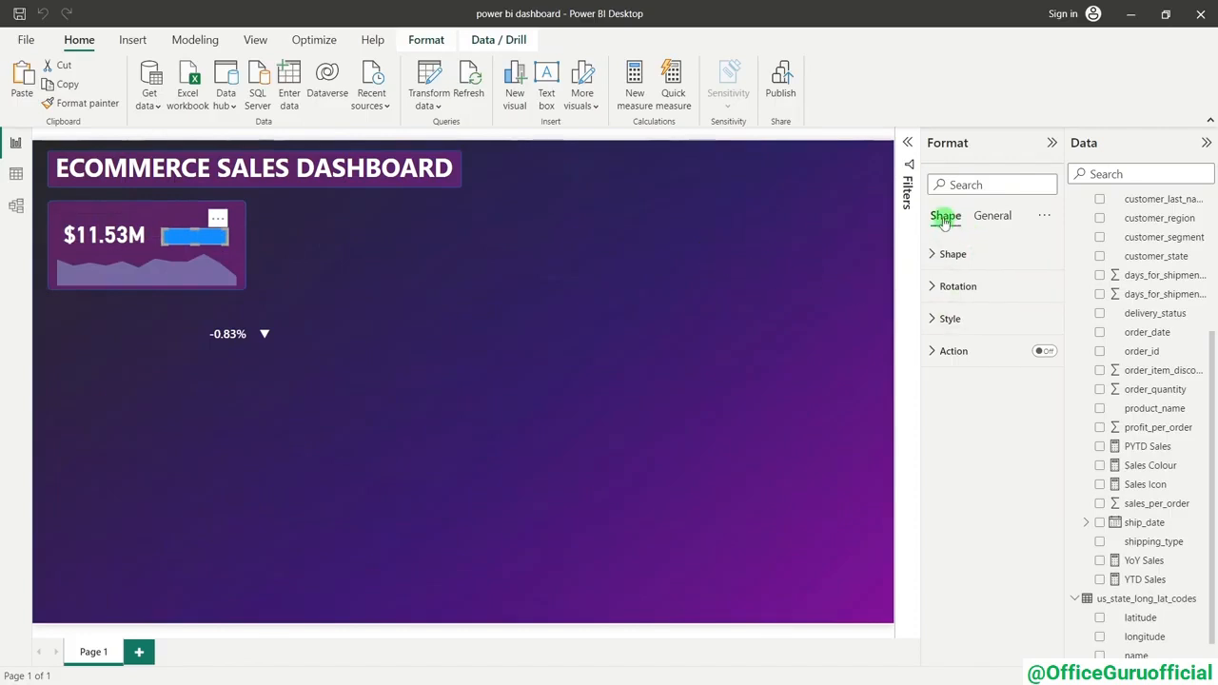
click(953, 319)
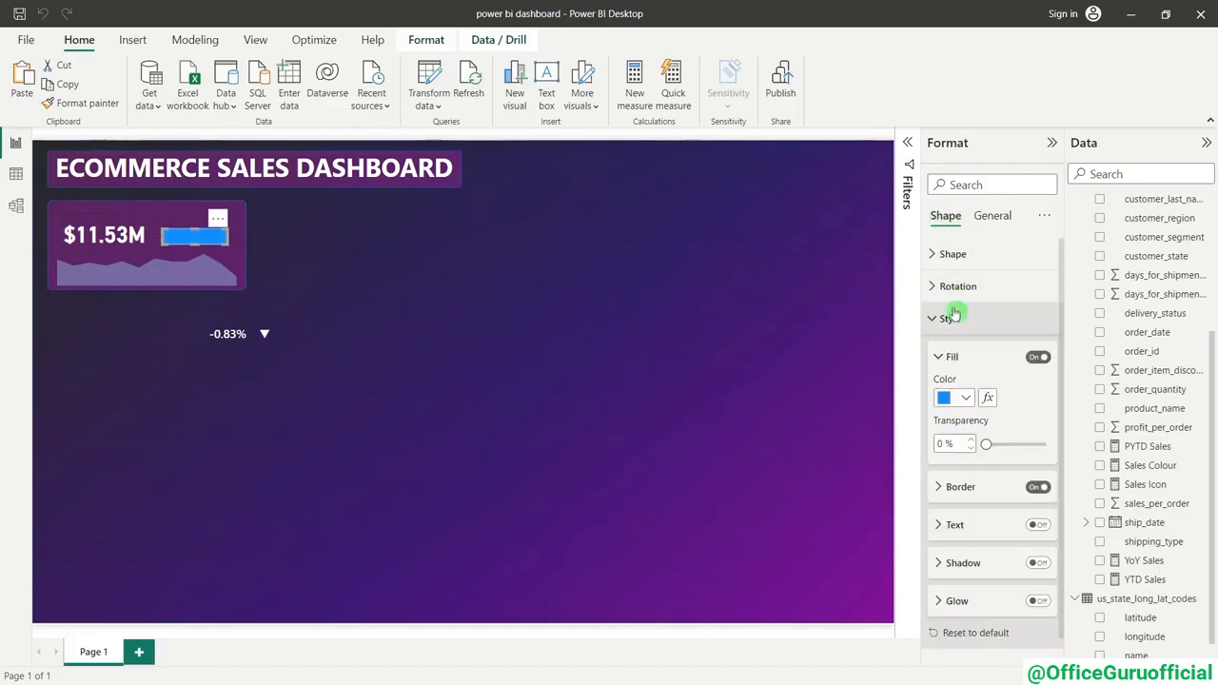
click(1037, 358)
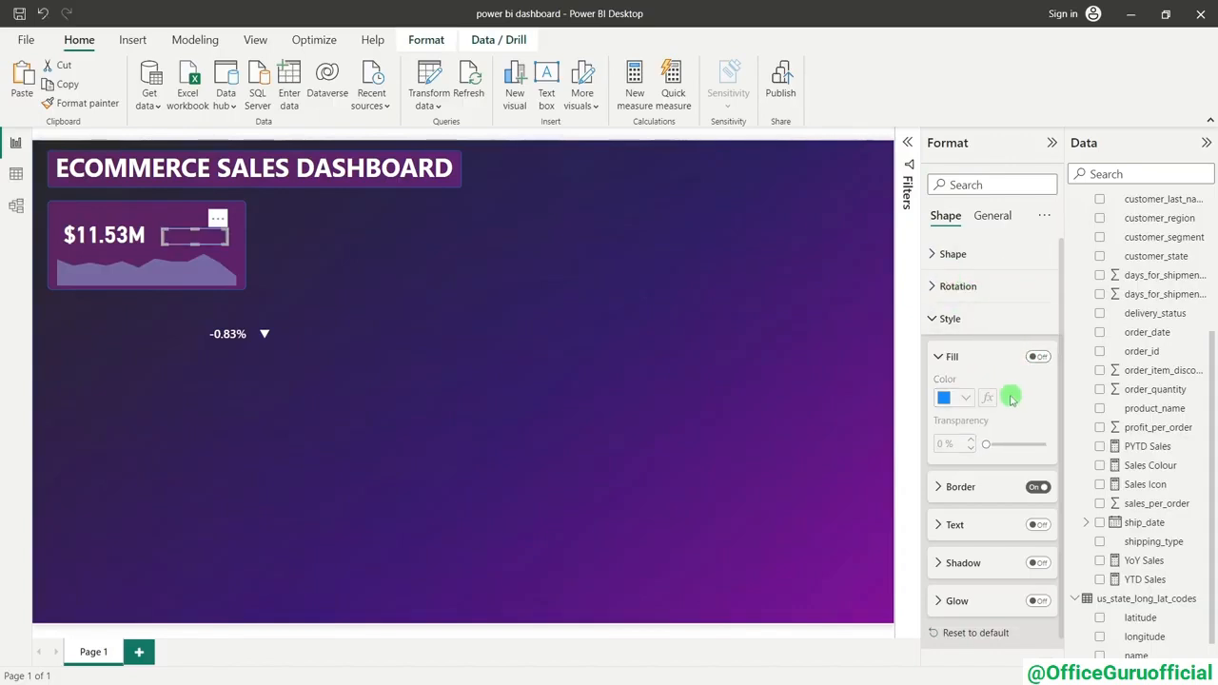
- Enable the background effect for the small rectangle in the sales card
click(949, 257)
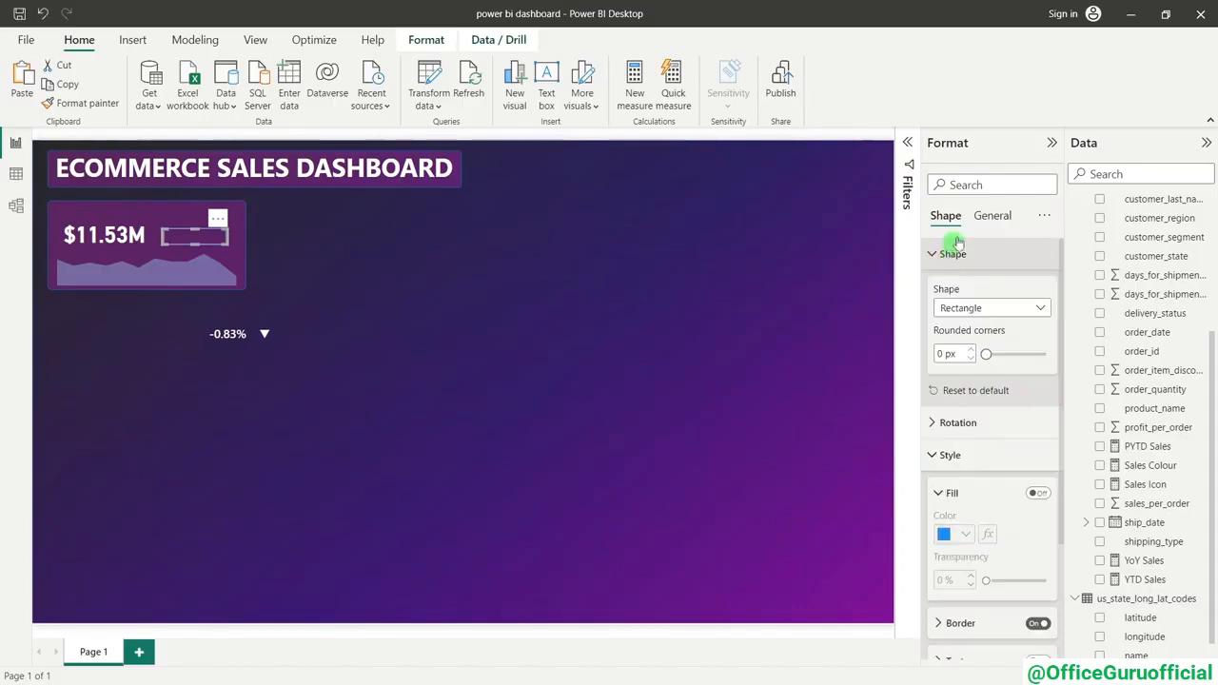
click(983, 219)
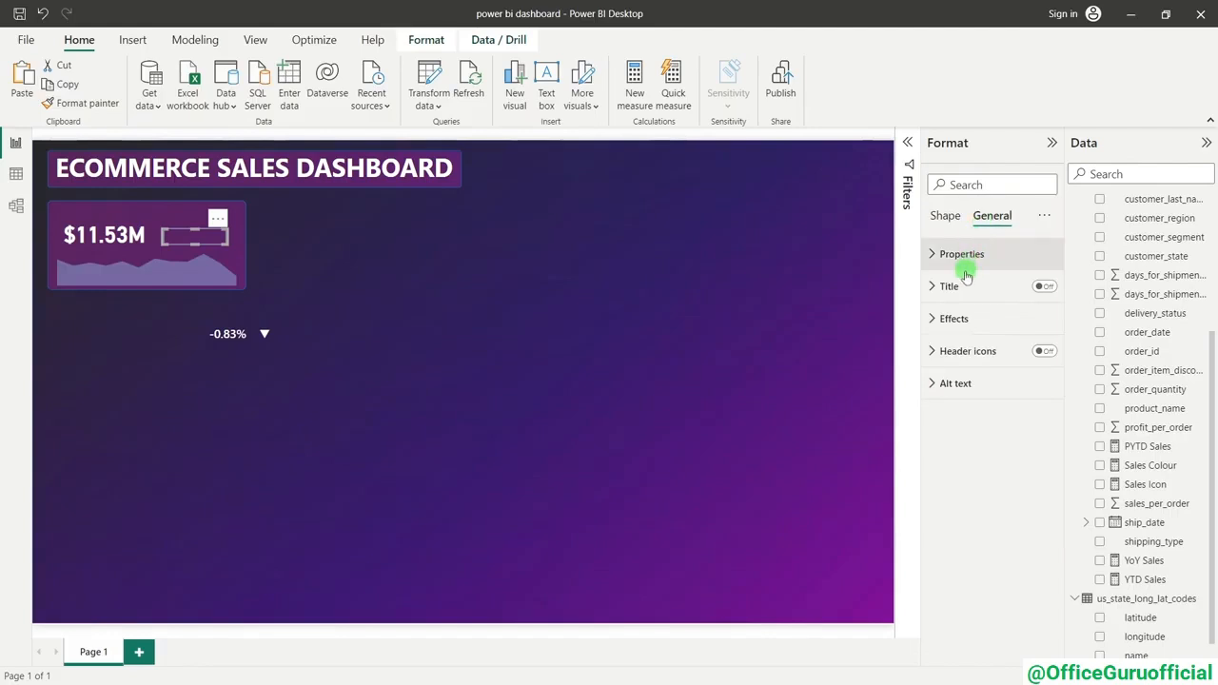
click(963, 317)
click(1039, 357)
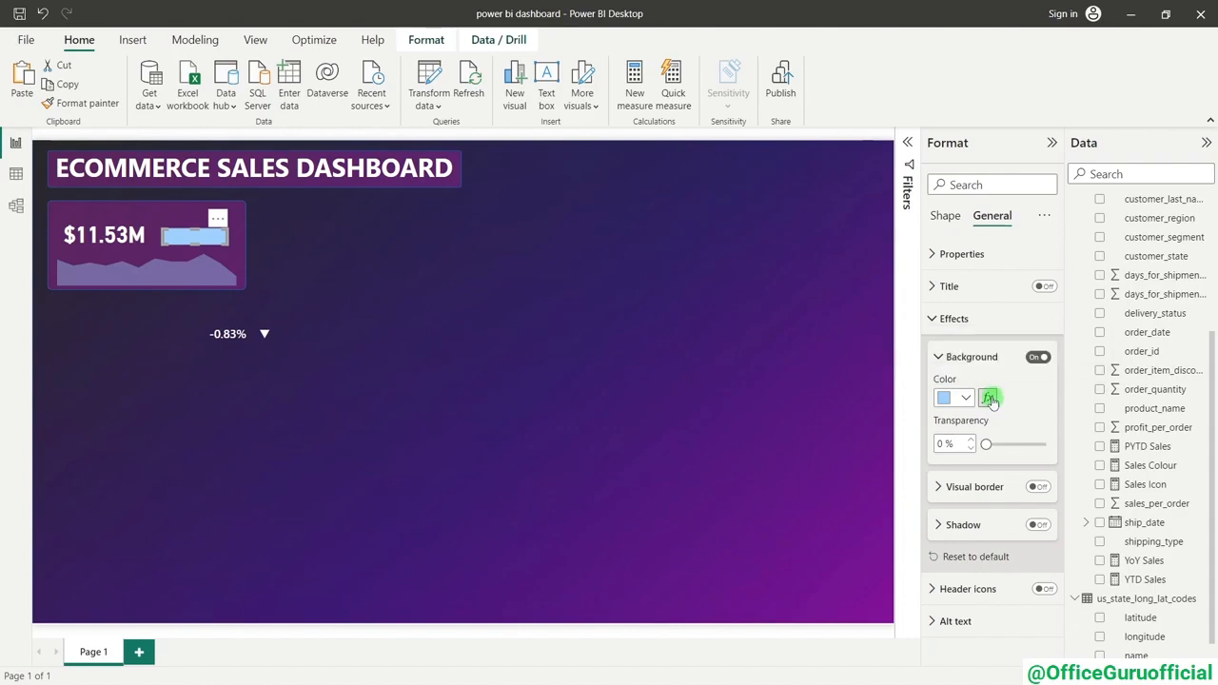
click(966, 397)
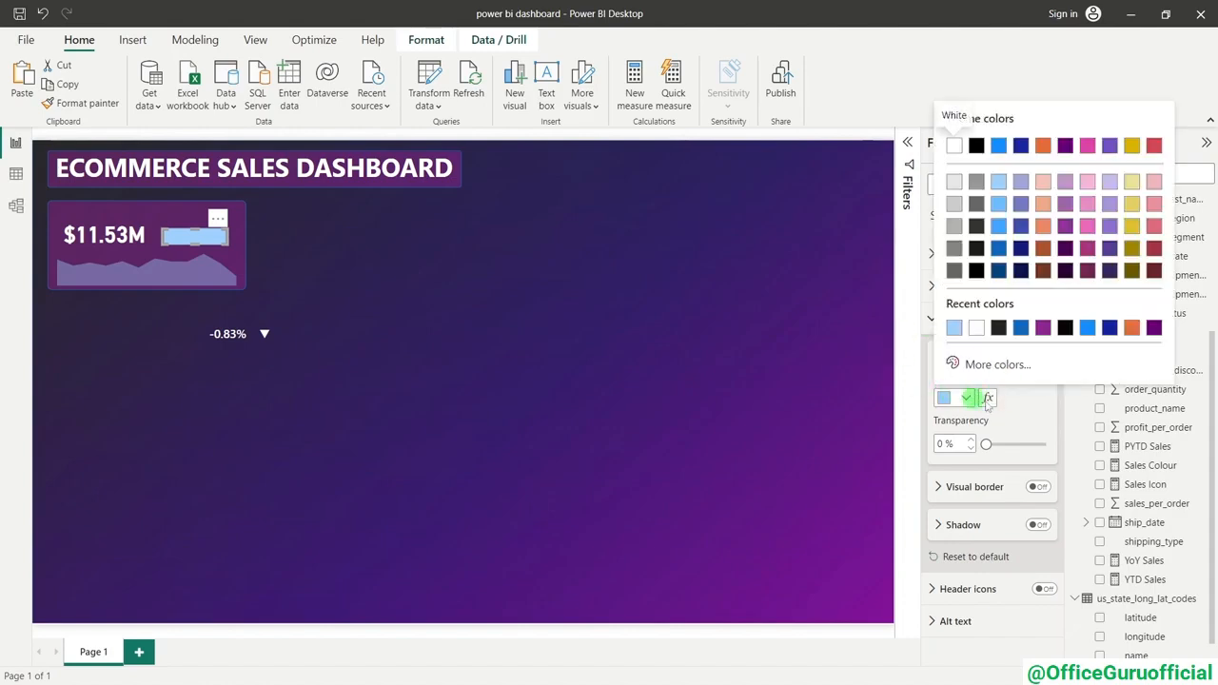
click(1023, 403)
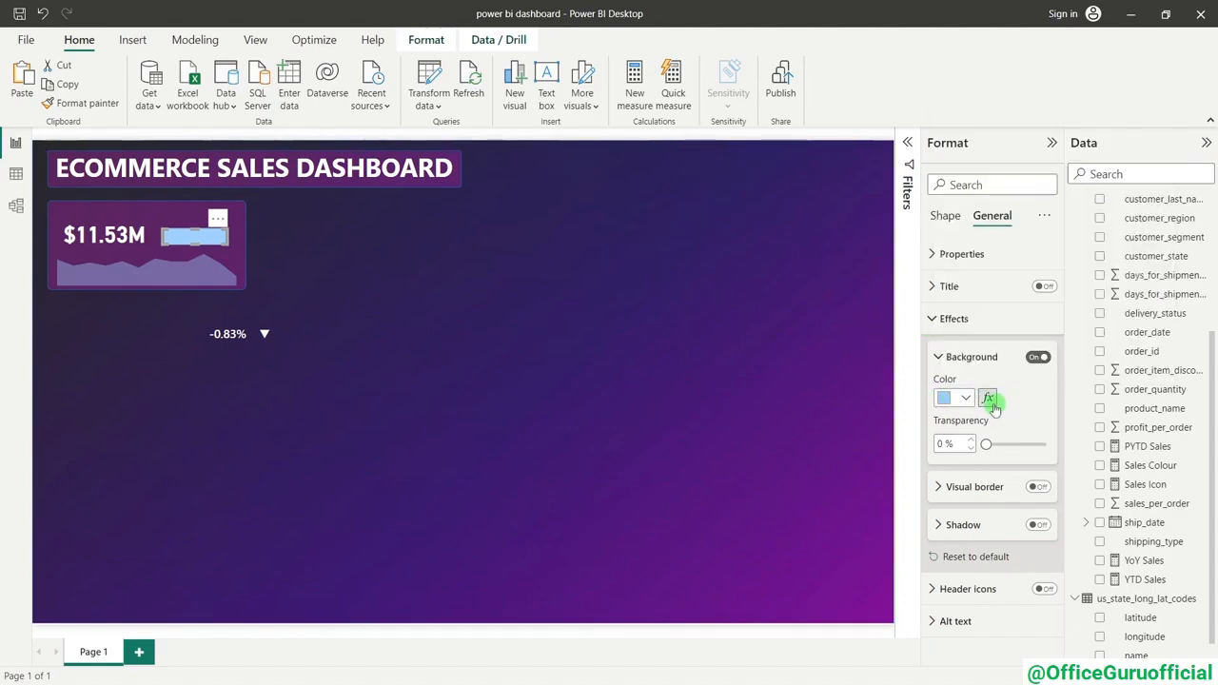
- Set the rectangle's background colour to conditional formatting with the Rules style, based on the Sales Colour measure
click(989, 399)
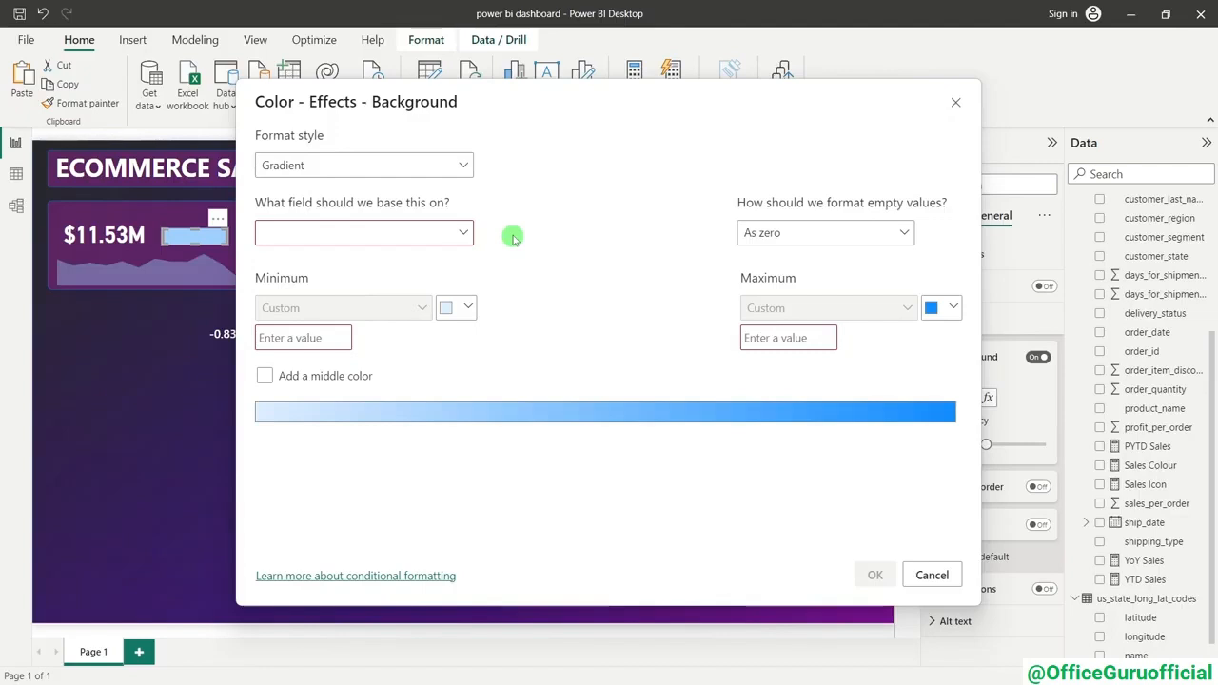
click(461, 166)
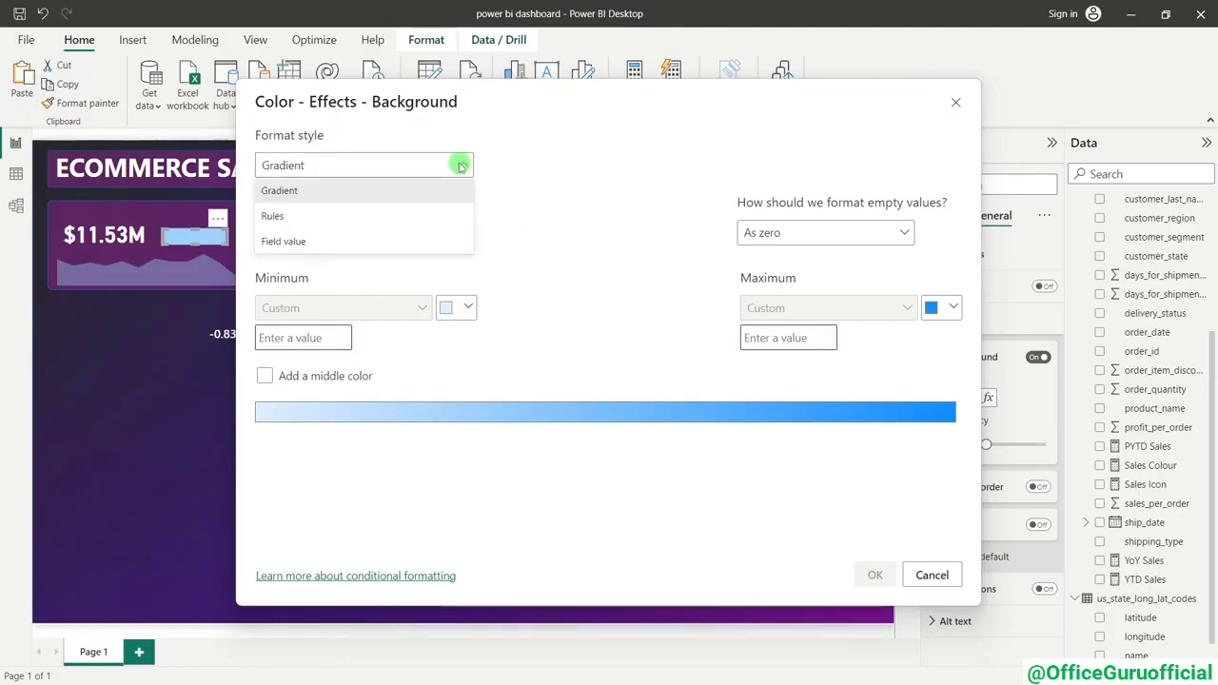
click(279, 216)
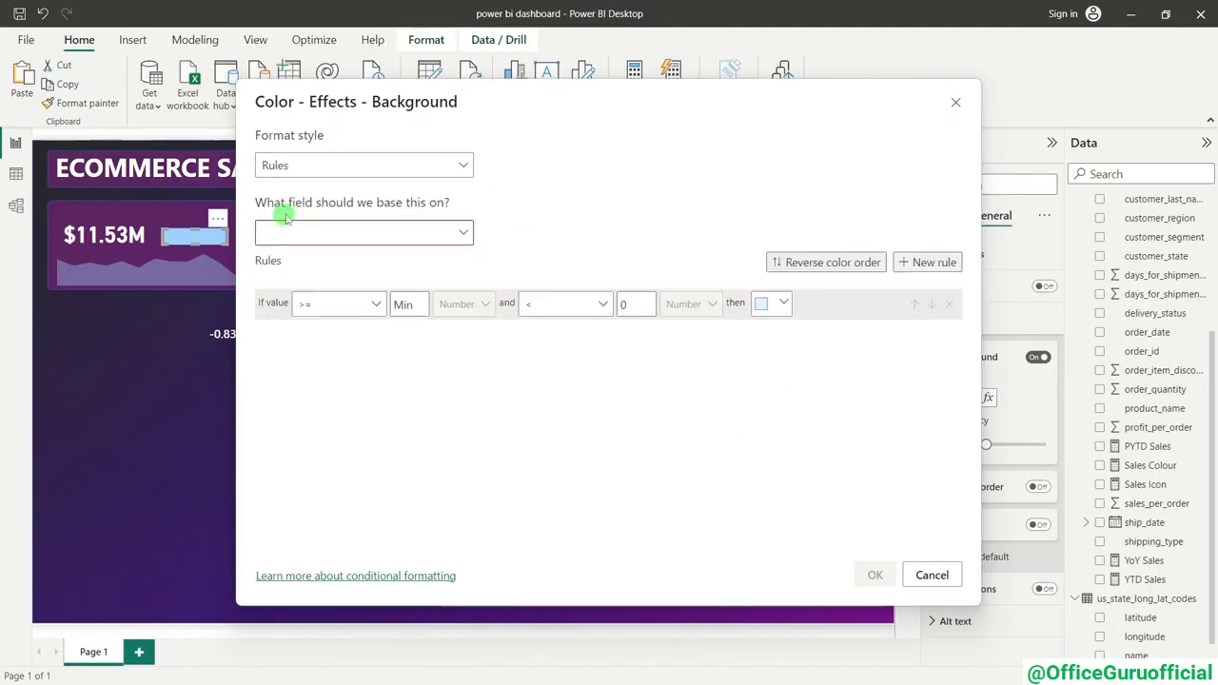
click(340, 234)
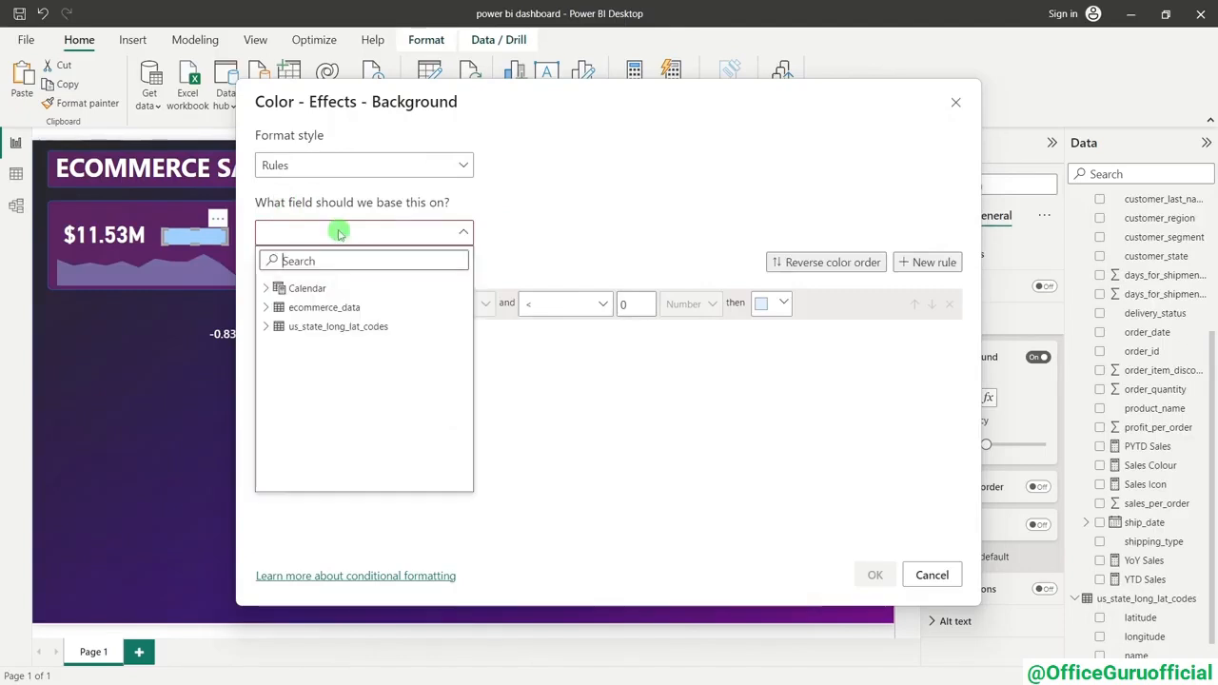
text(colo)
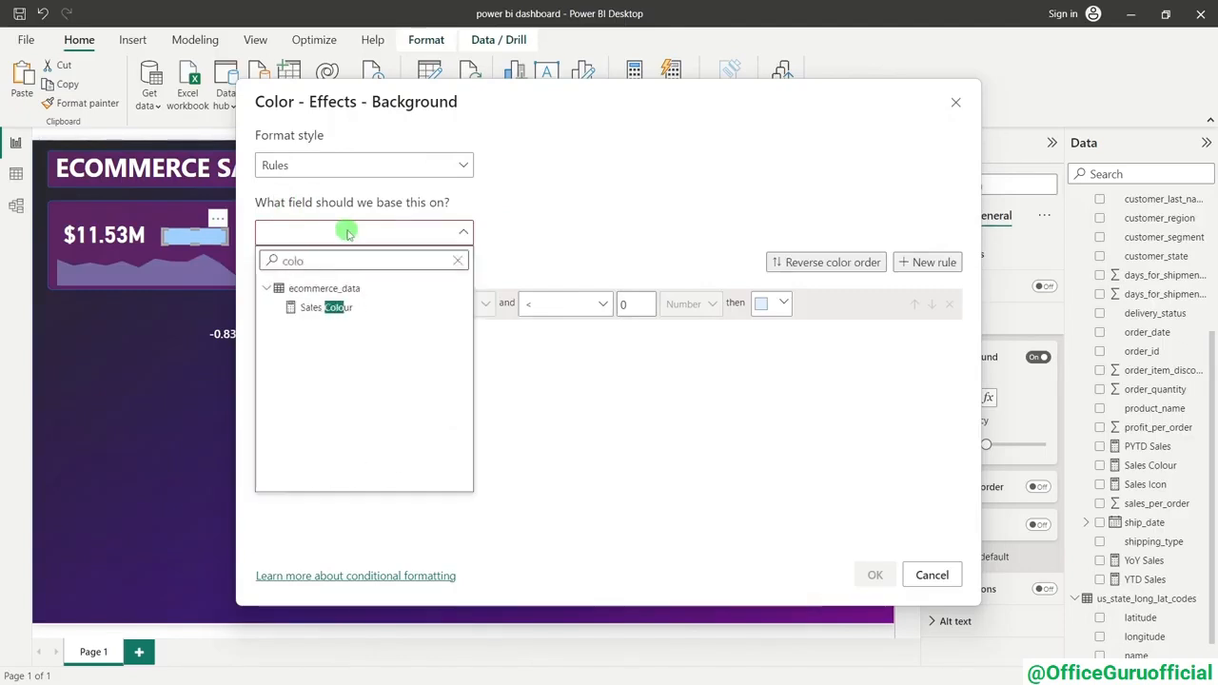
click(328, 307)
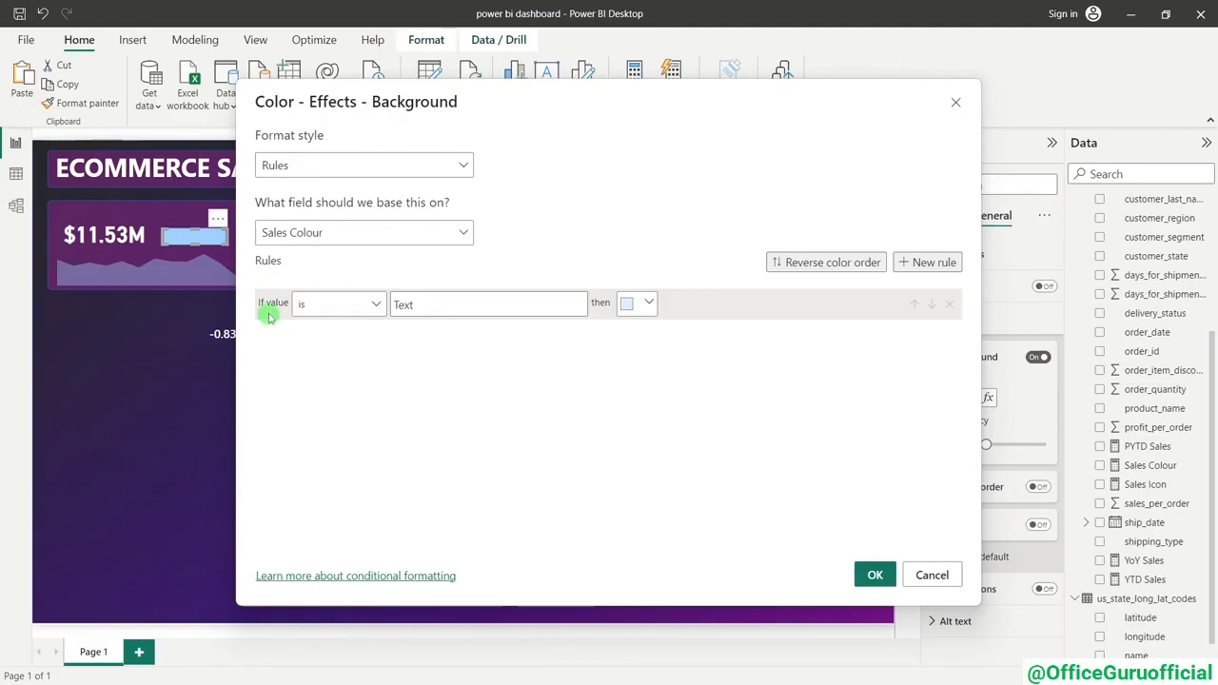
- Set the first rule to colour the background green #1AB138 when the value is Green
click(448, 308)
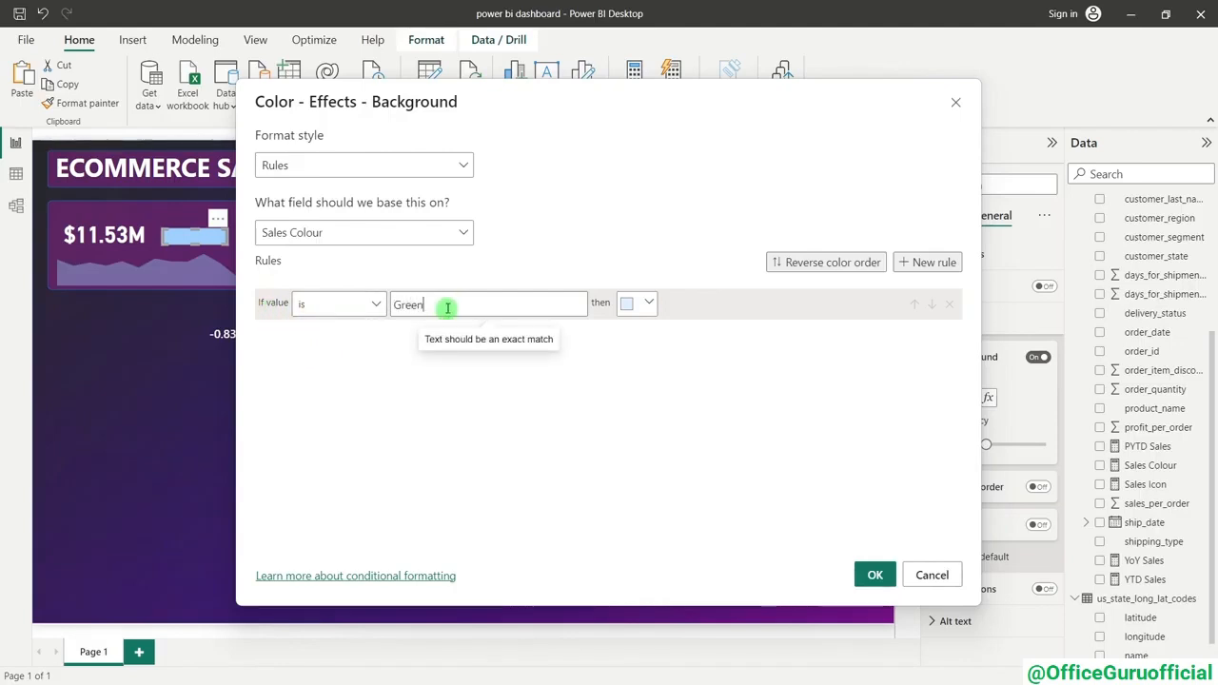
text(Green)
drag(448, 307, 389, 305)
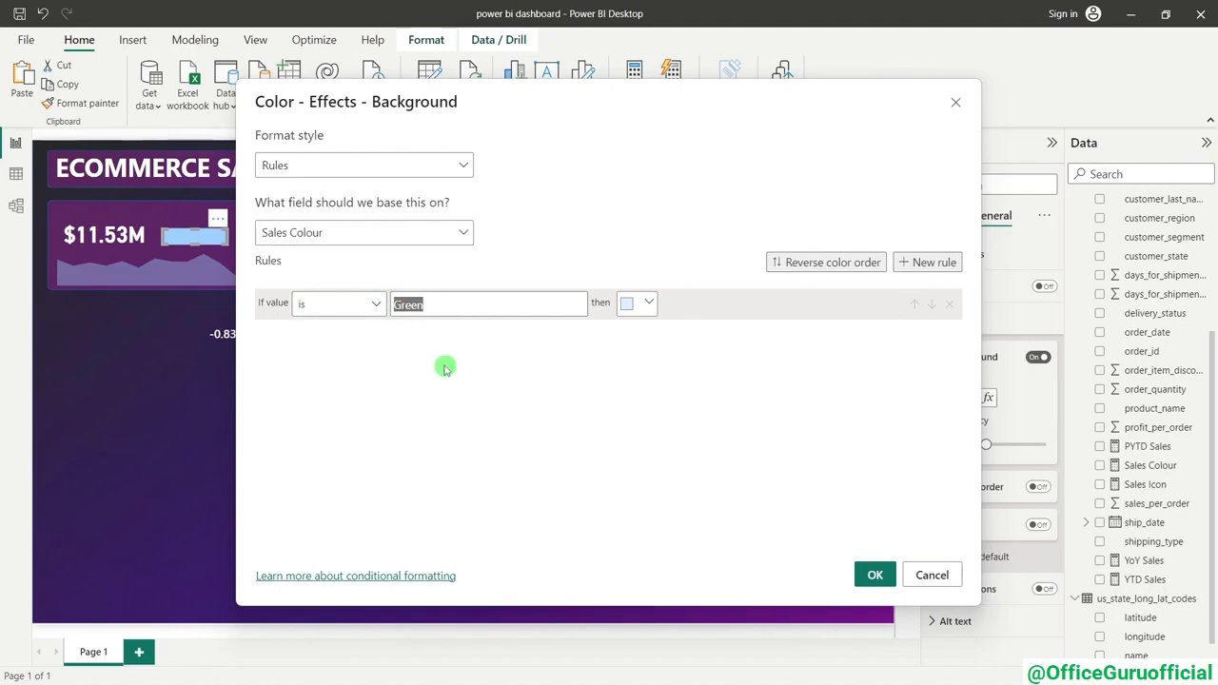
click(638, 305)
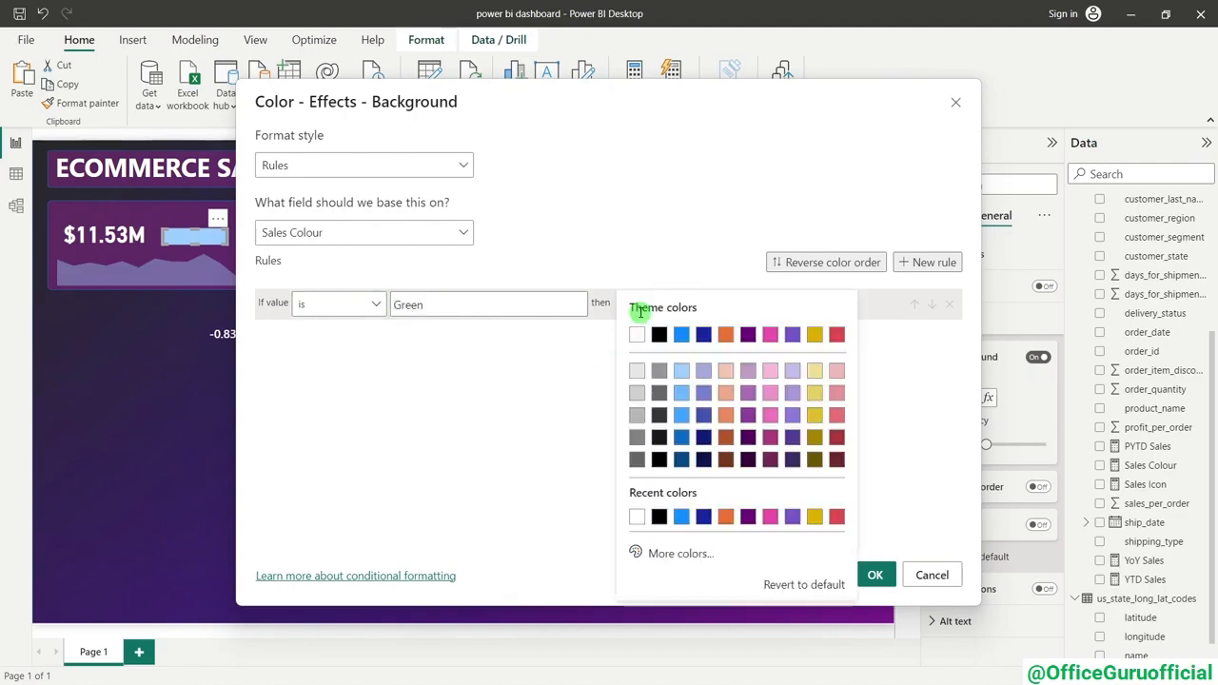
click(678, 554)
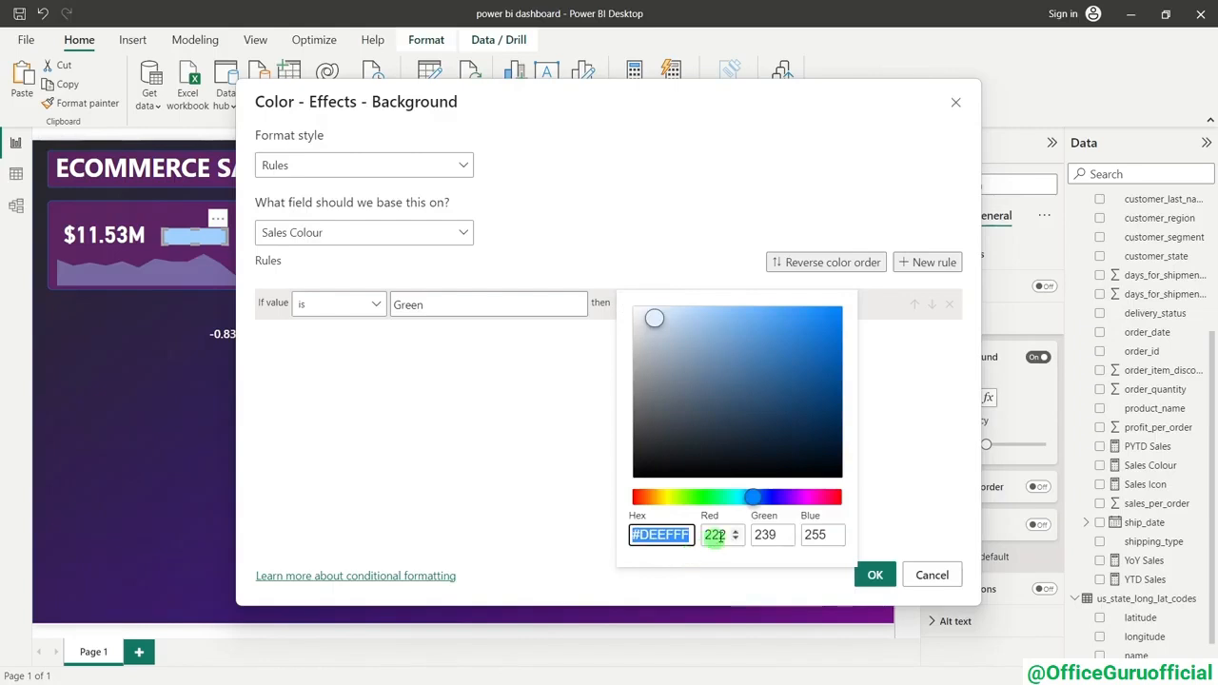
click(711, 502)
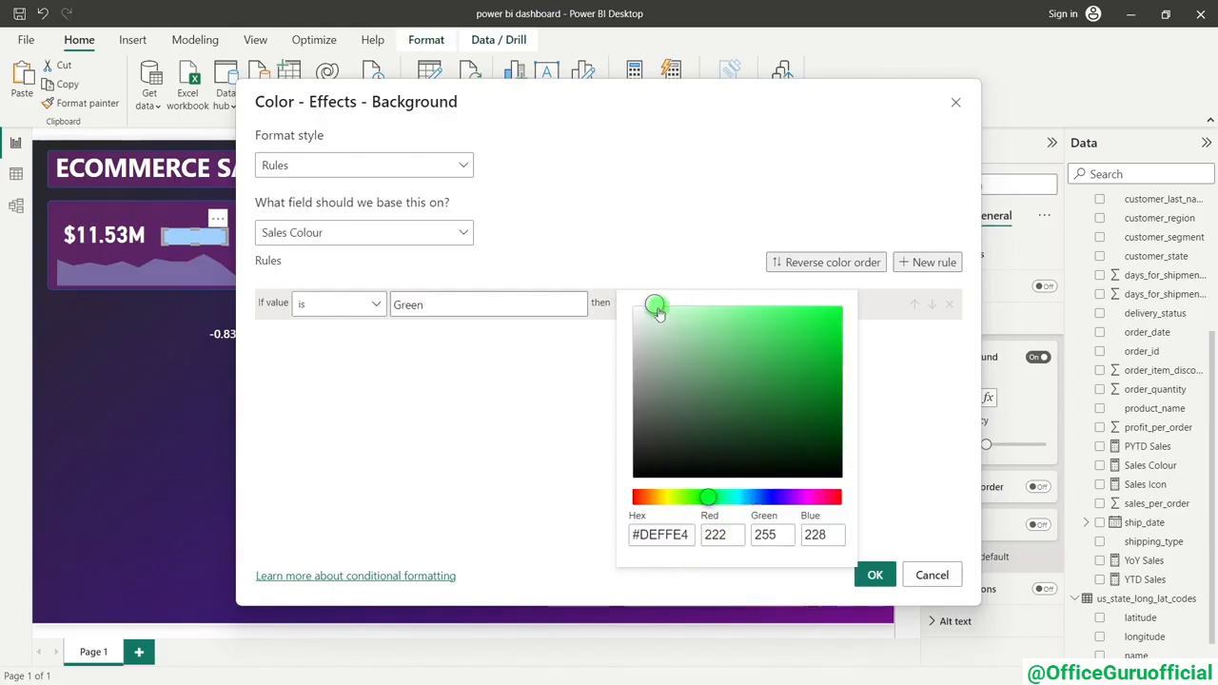
drag(656, 306, 810, 360)
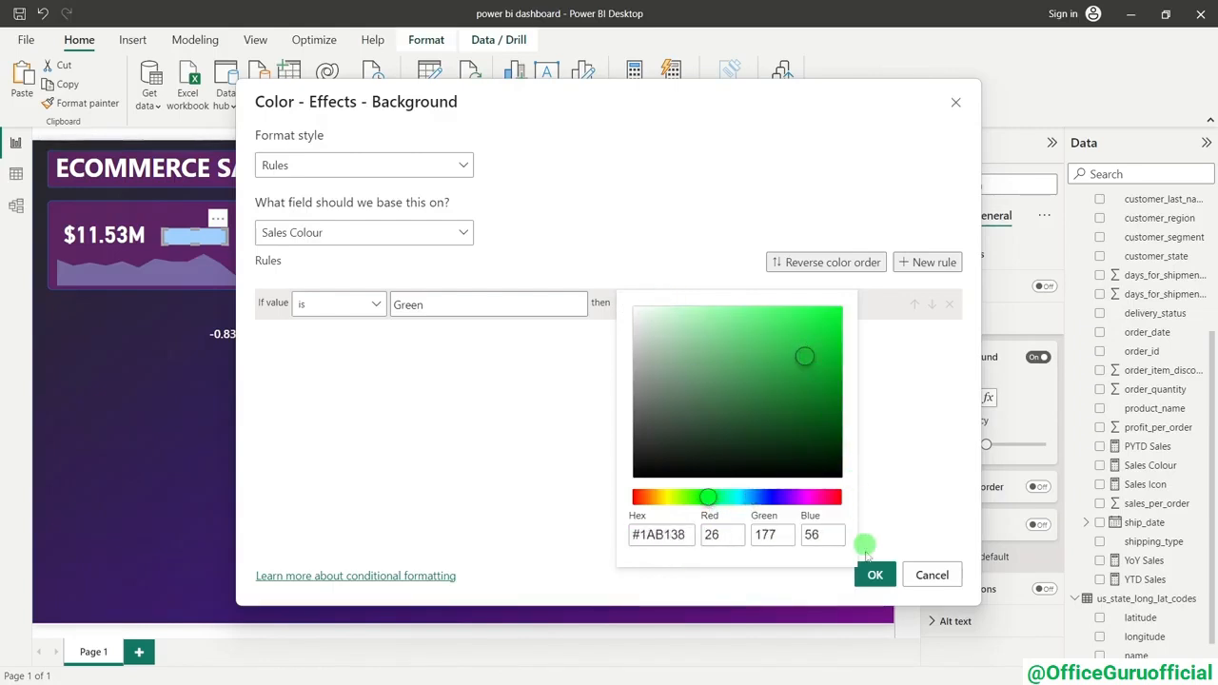
click(872, 562)
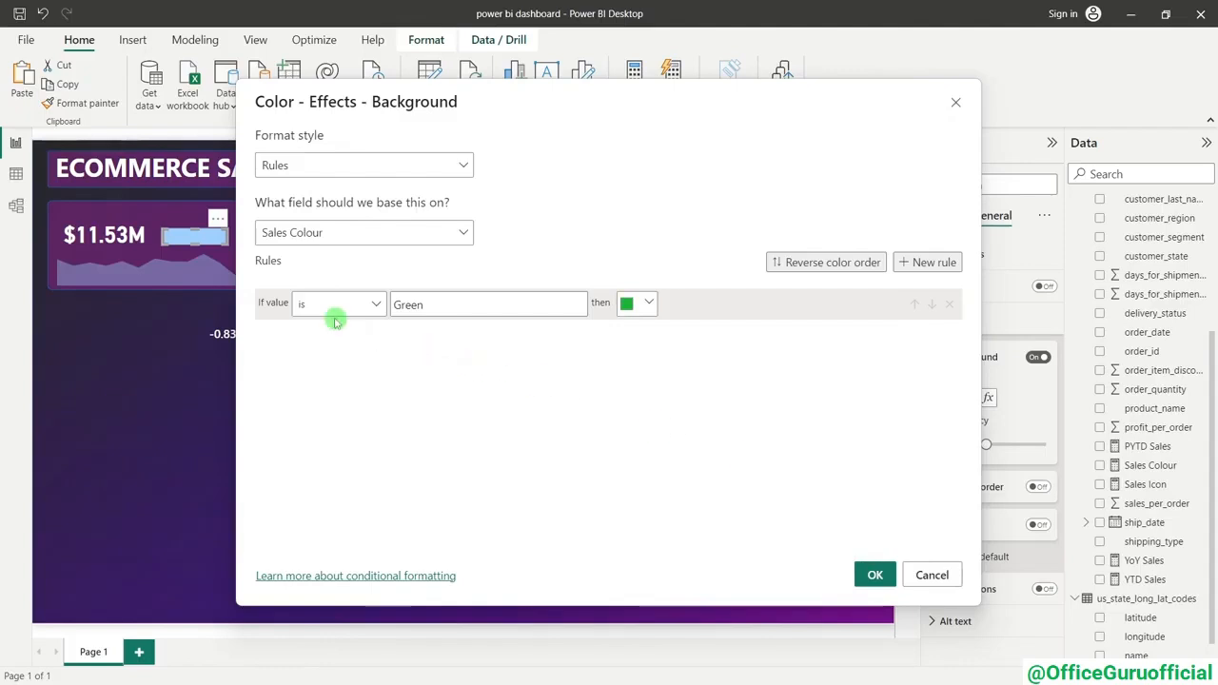
- Add a second background colour rule that applies when the Sales Colour value is Red
click(930, 262)
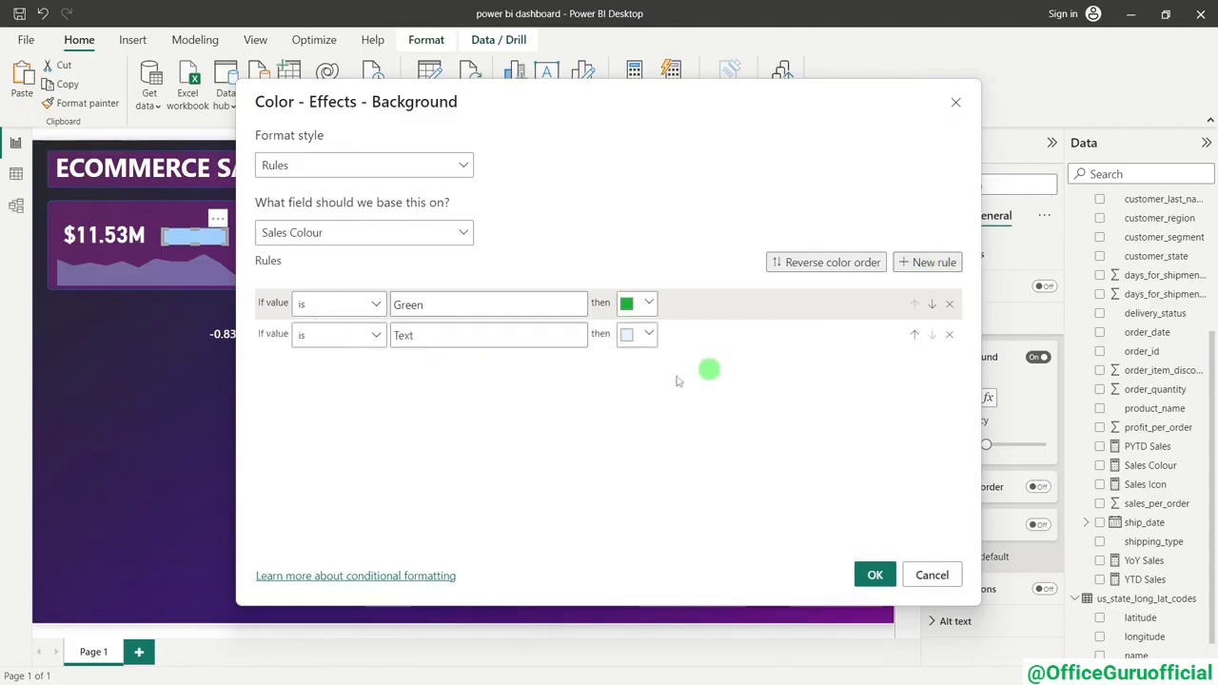
click(405, 338)
text(Re)
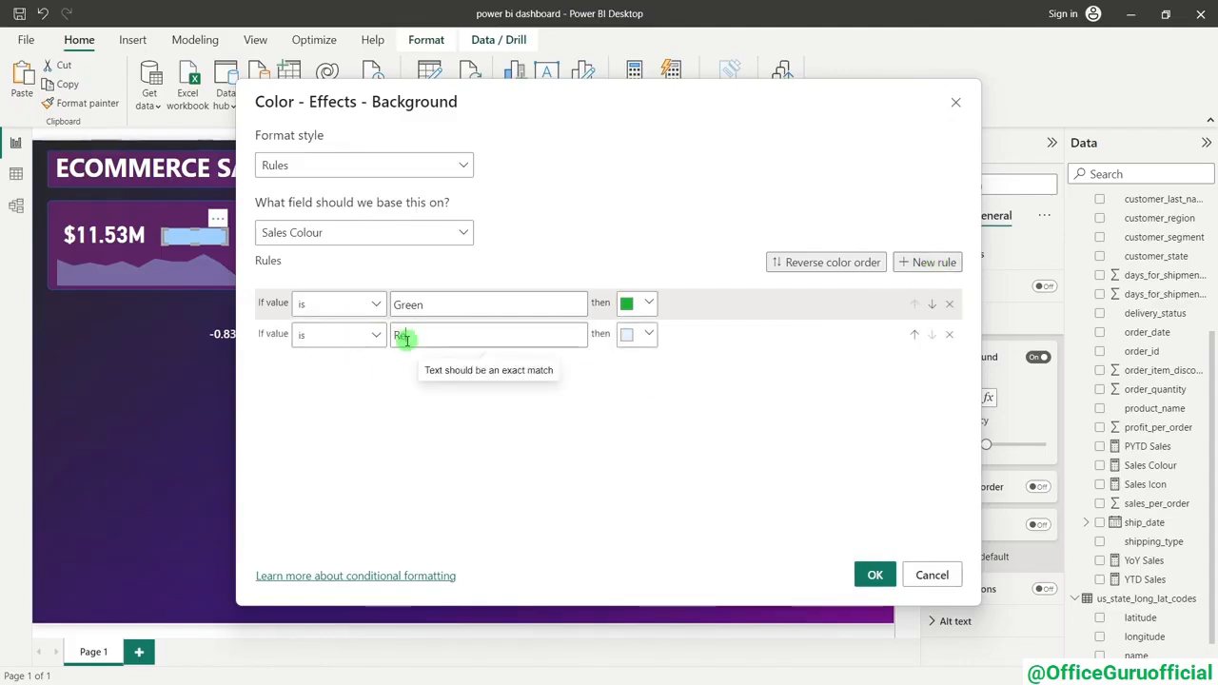
text(d)
- Set the Red rule's colour to custom red #D23535 and apply the rules to the rectangle's background
click(650, 334)
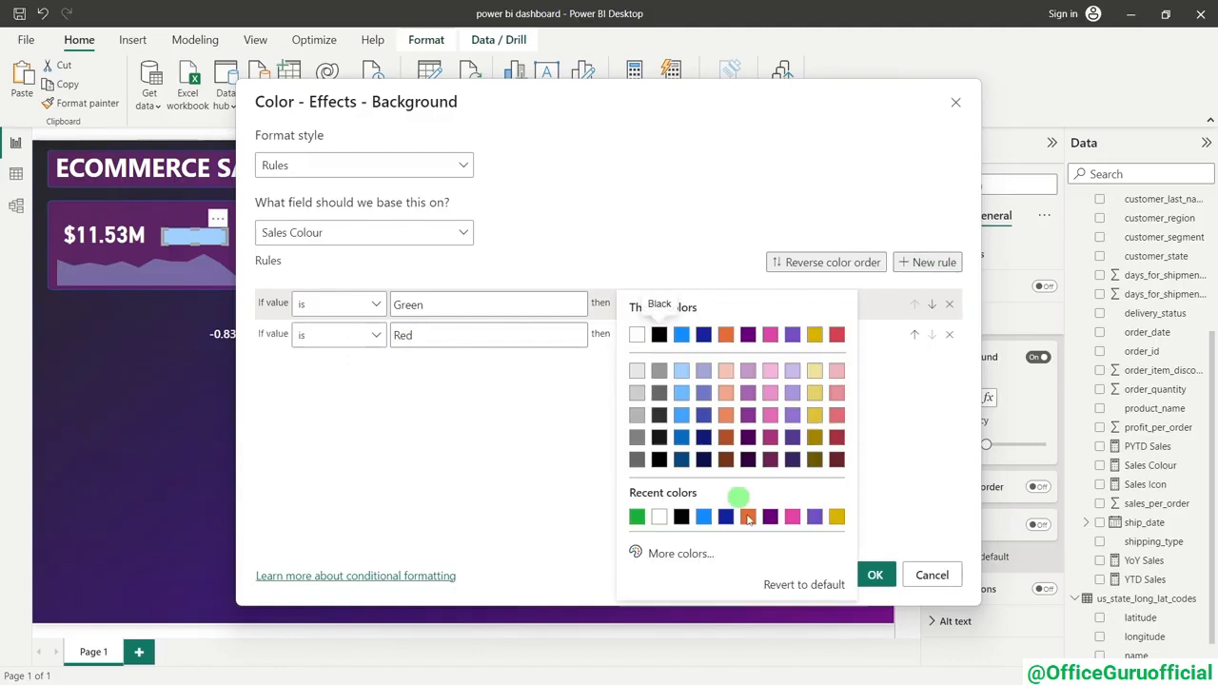
click(677, 556)
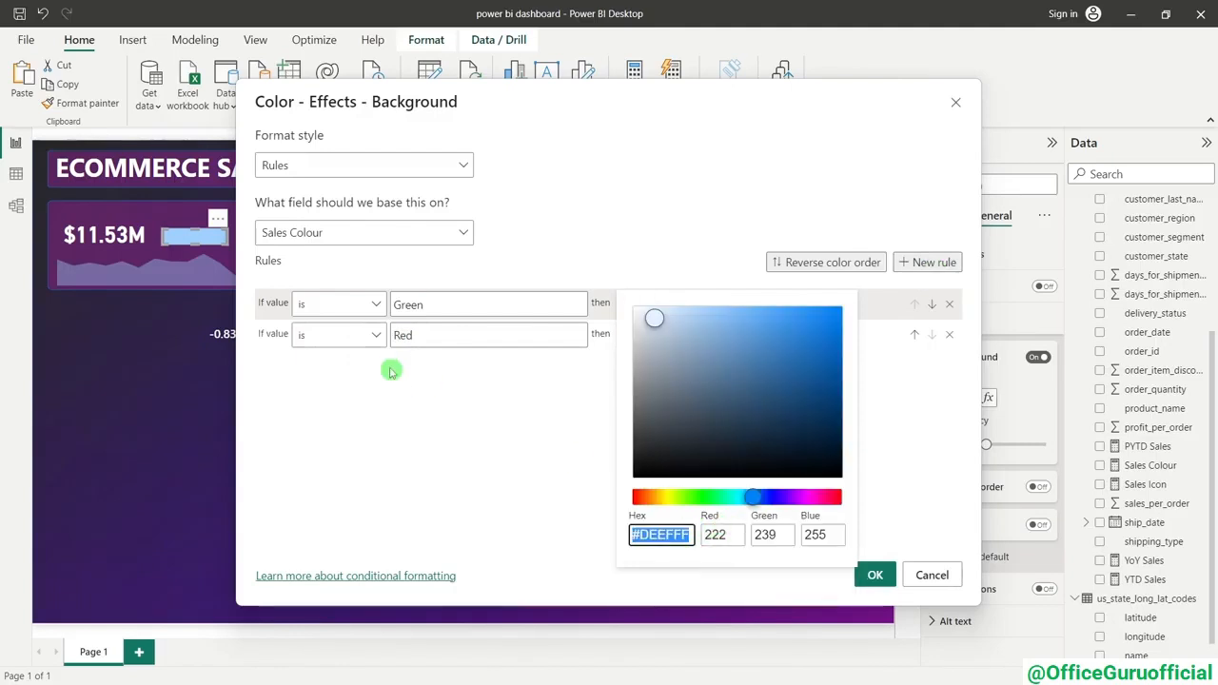
drag(657, 501, 850, 499)
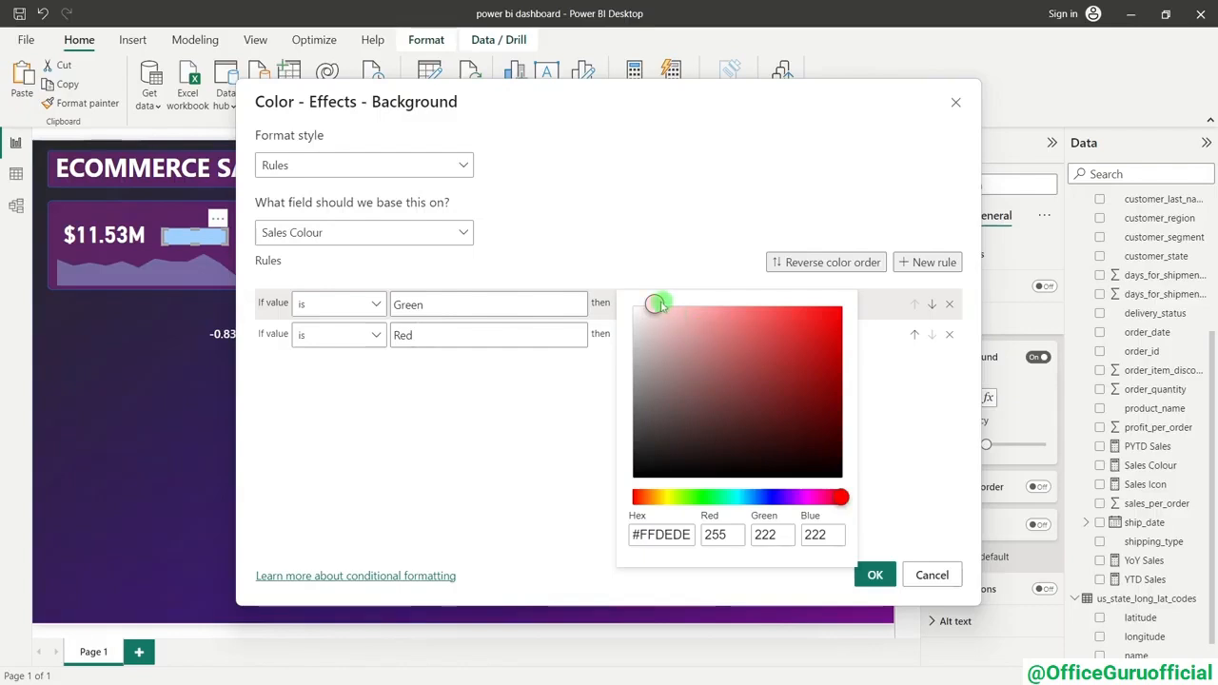
drag(657, 315, 805, 358)
drag(689, 327, 789, 340)
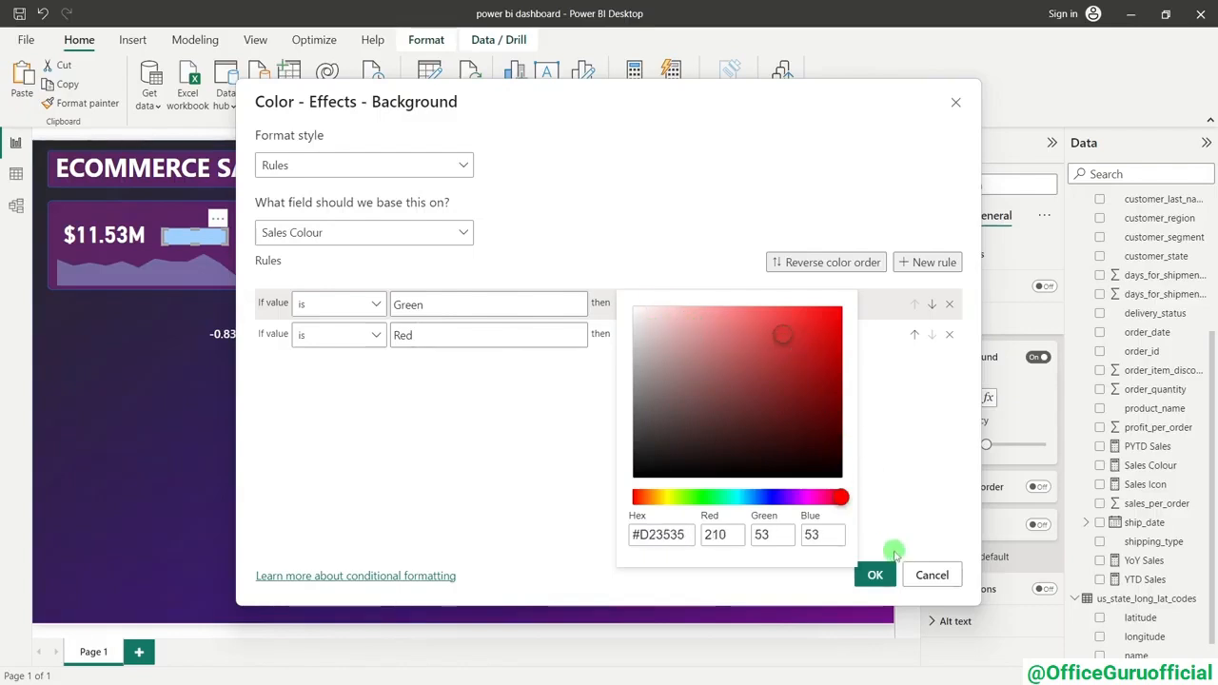
click(889, 503)
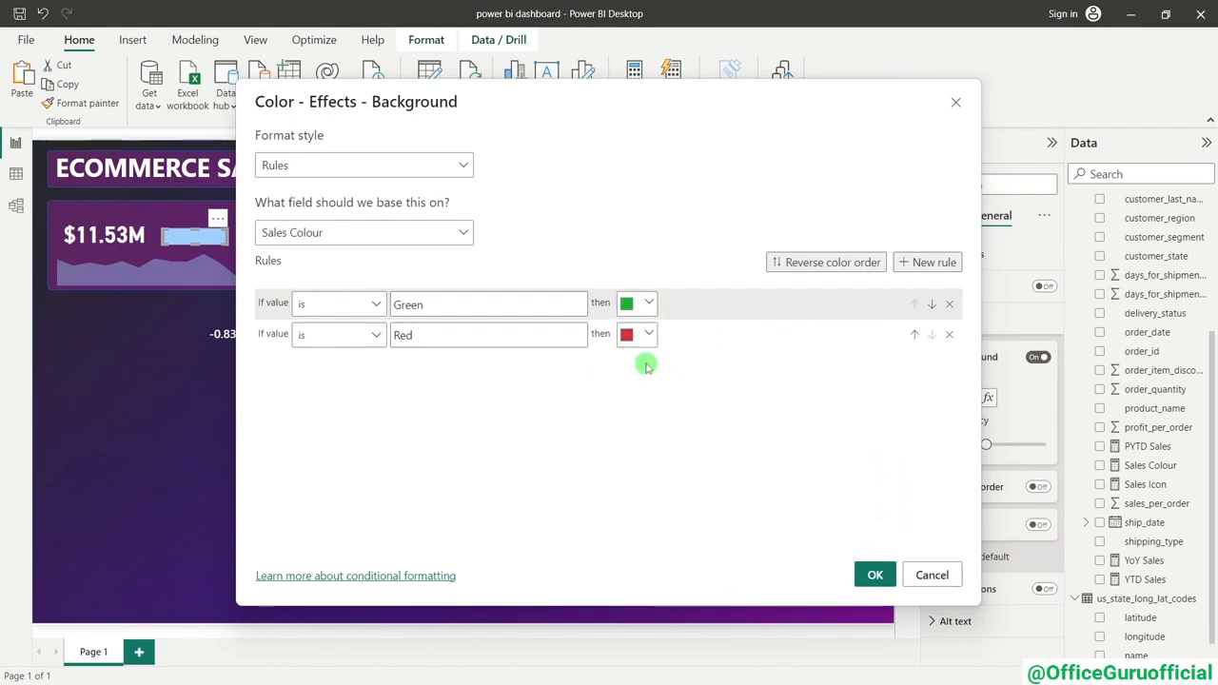
click(860, 565)
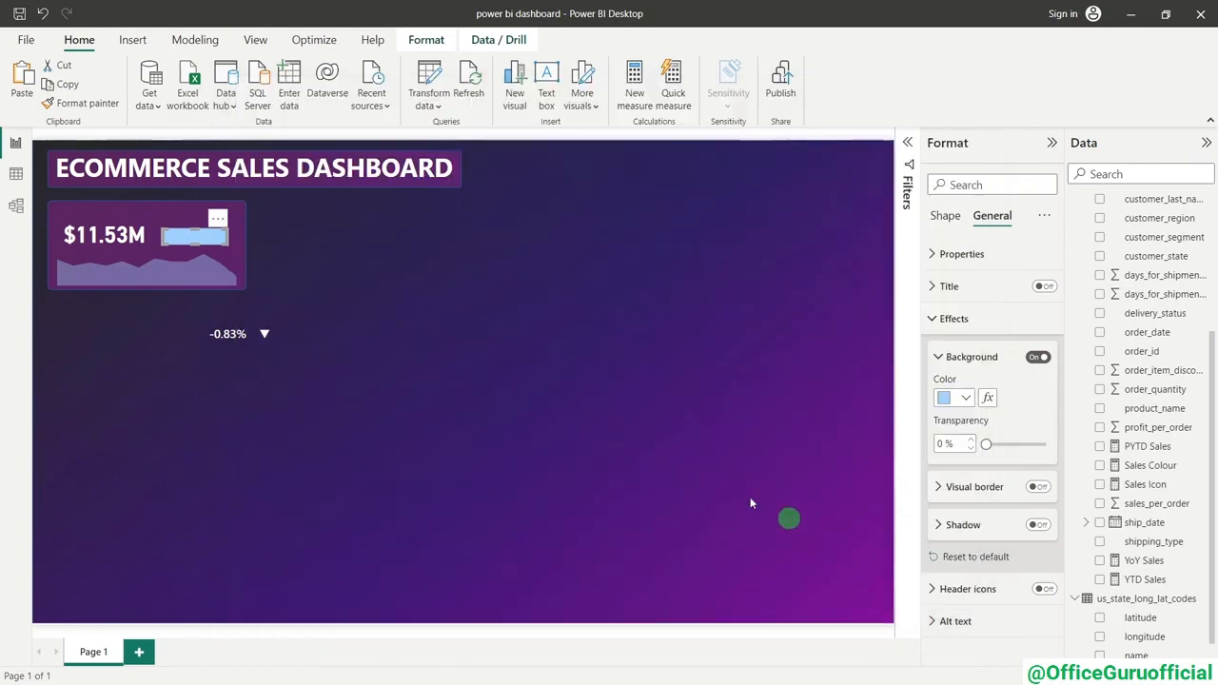
click(402, 282)
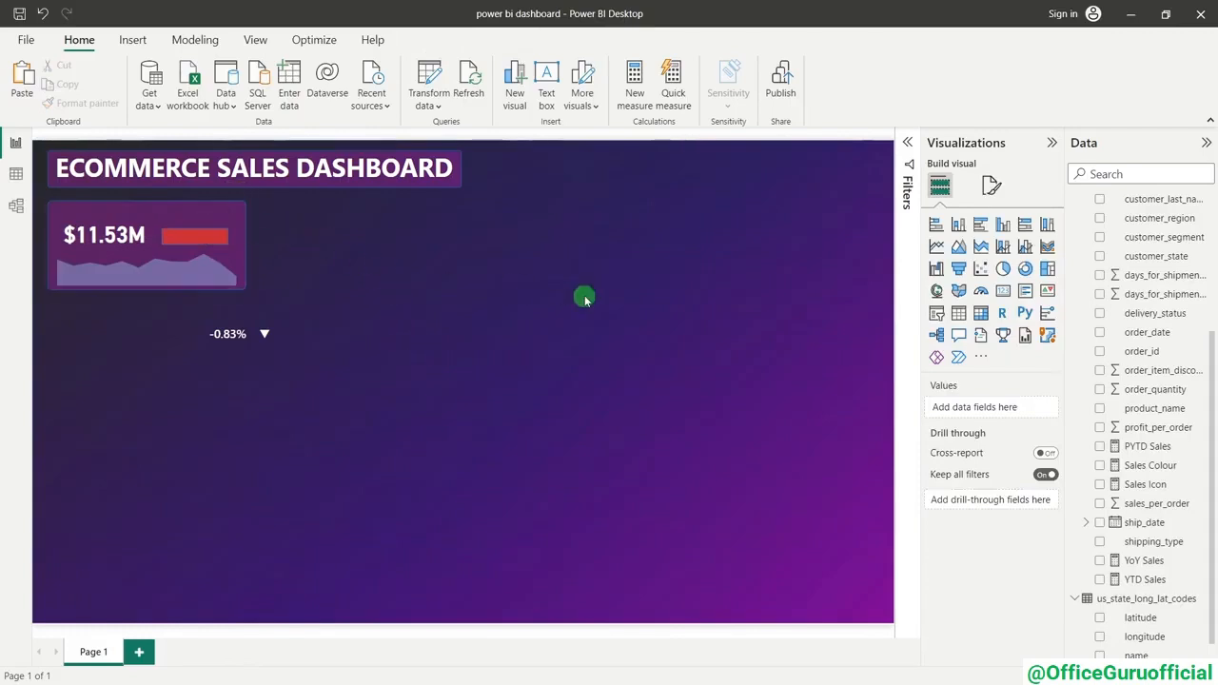
- Check the shape and style settings of the red rectangle in the sales card
click(200, 237)
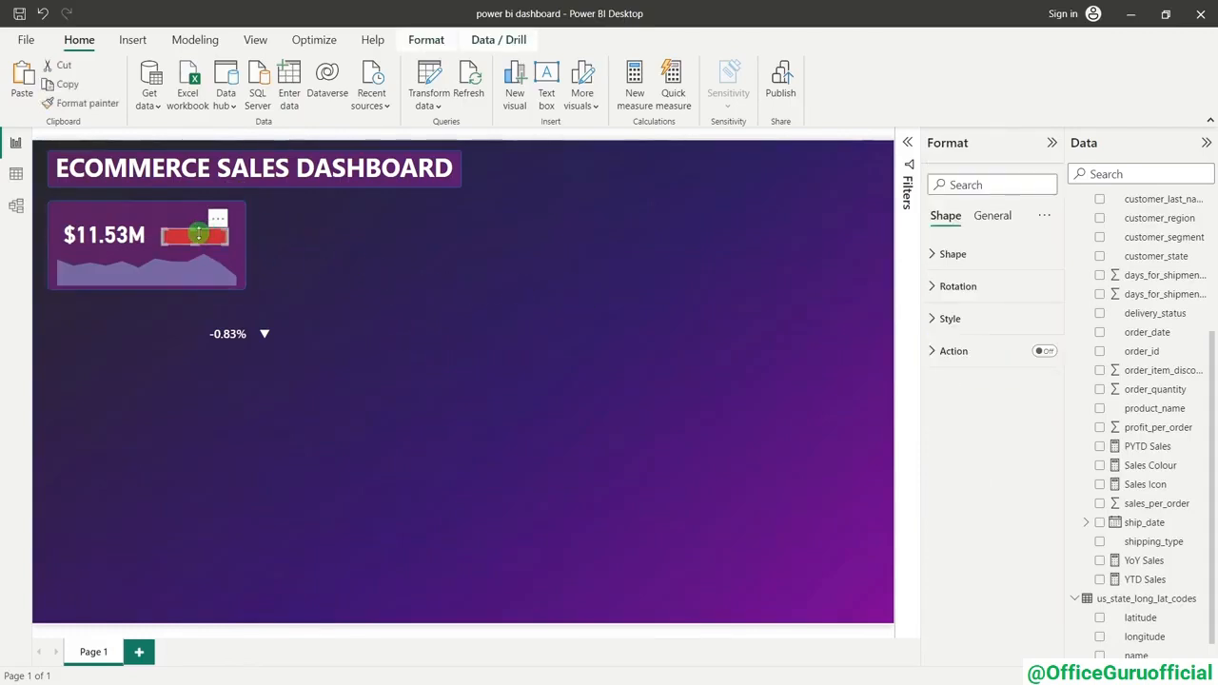
click(985, 266)
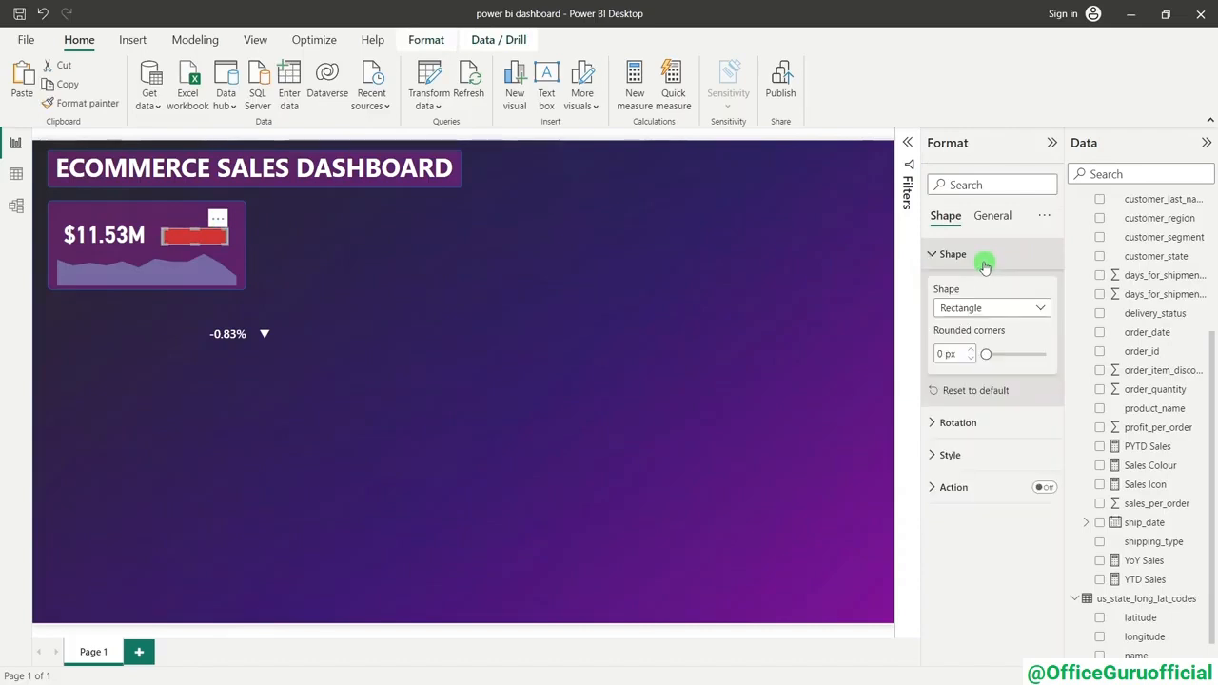
click(985, 264)
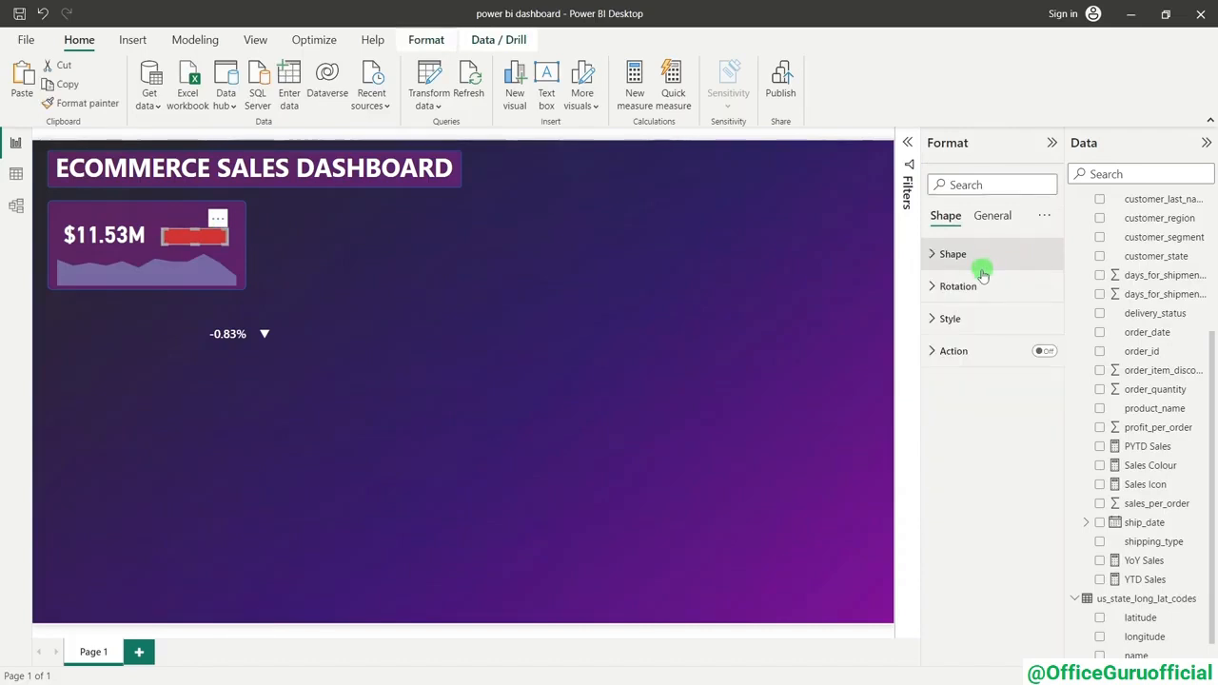
click(968, 318)
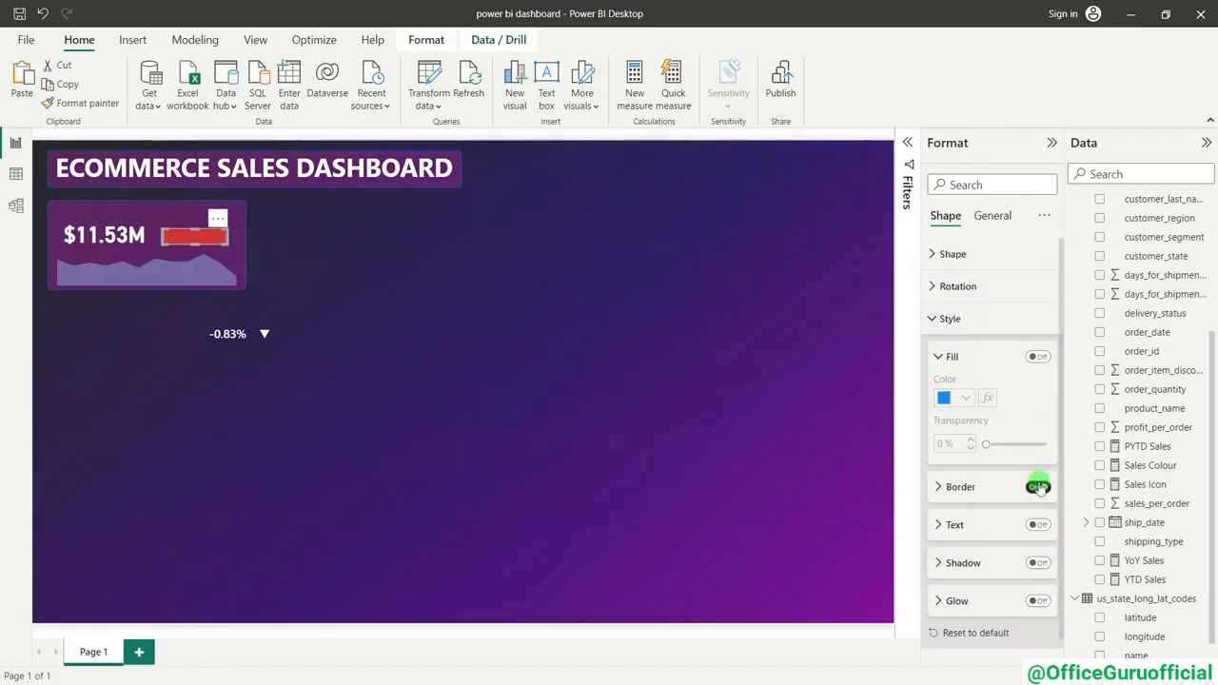
click(483, 325)
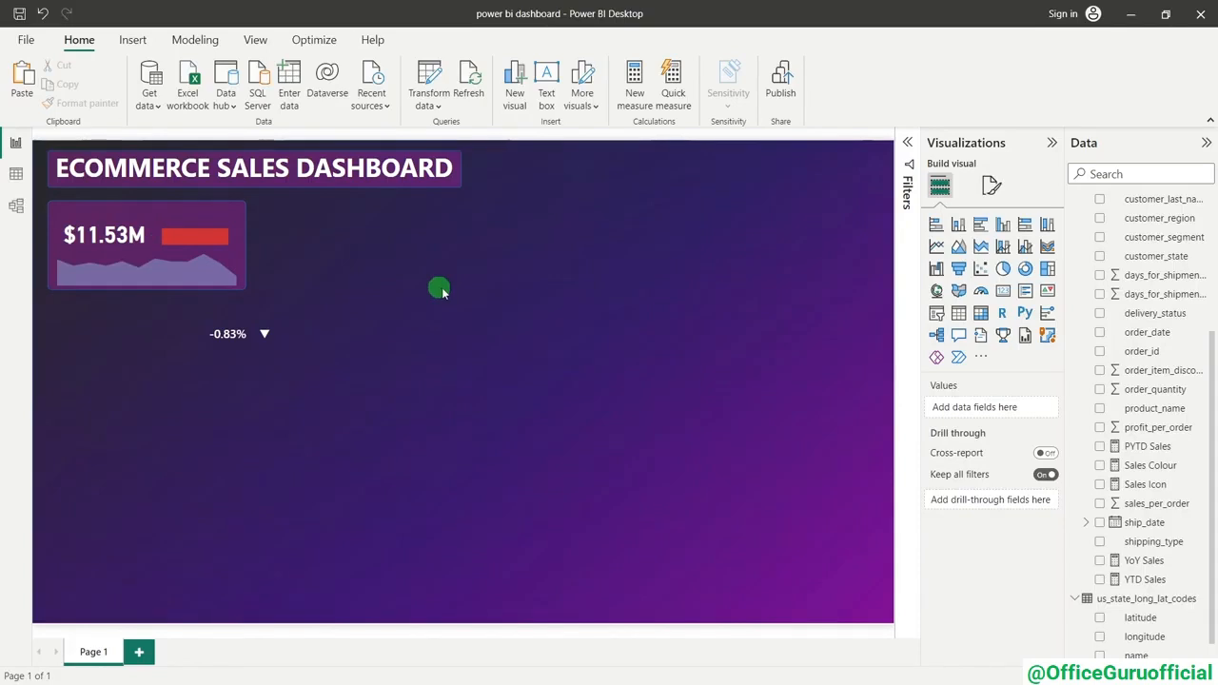
- Add a slicer on category_name in the empty canvas area beside the sales card
click(937, 313)
drag(567, 258, 632, 304)
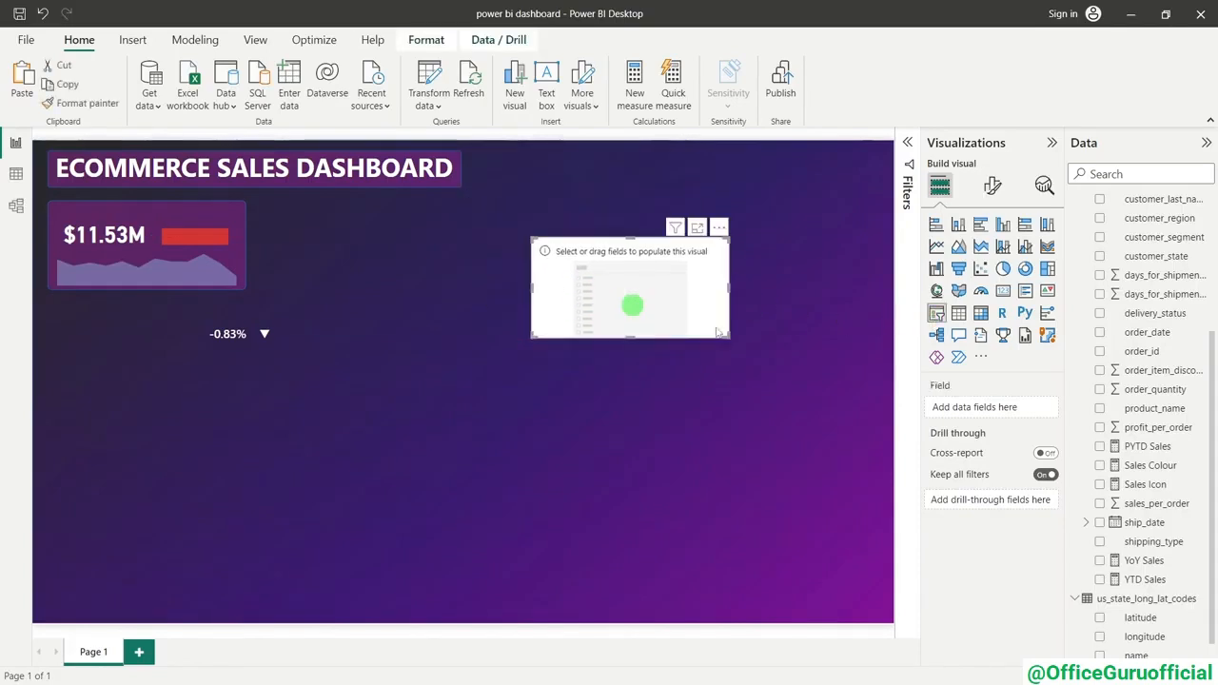
click(1119, 174)
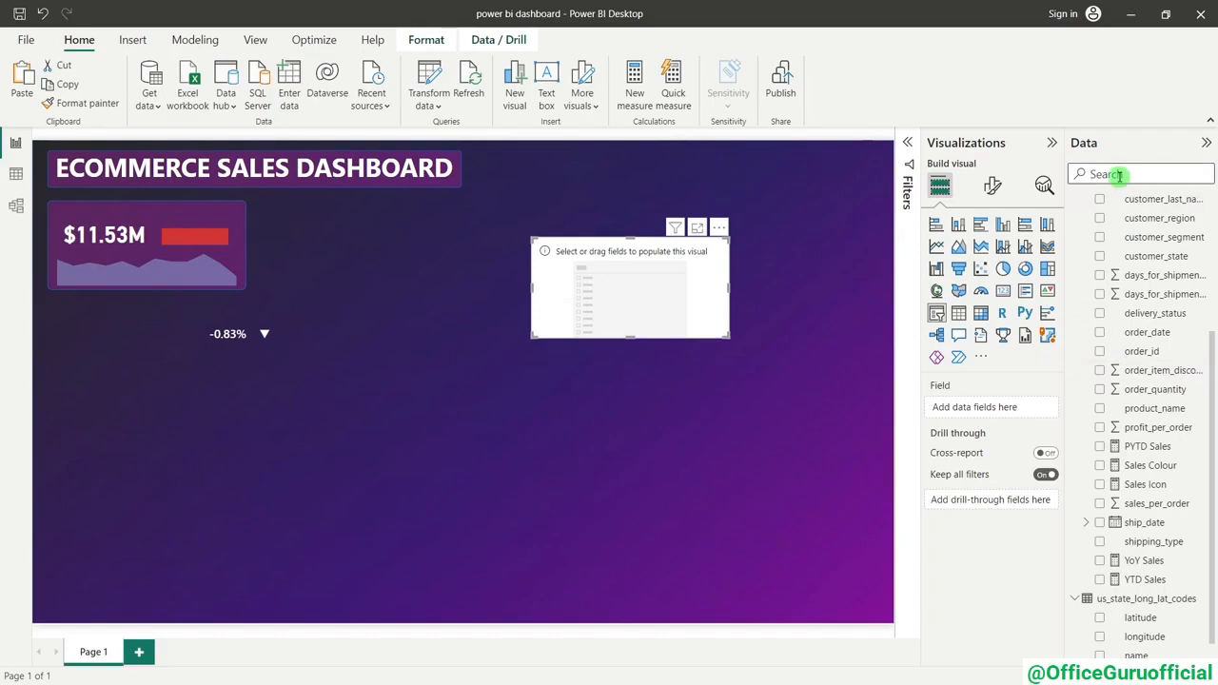
text(cat)
drag(1156, 220, 681, 298)
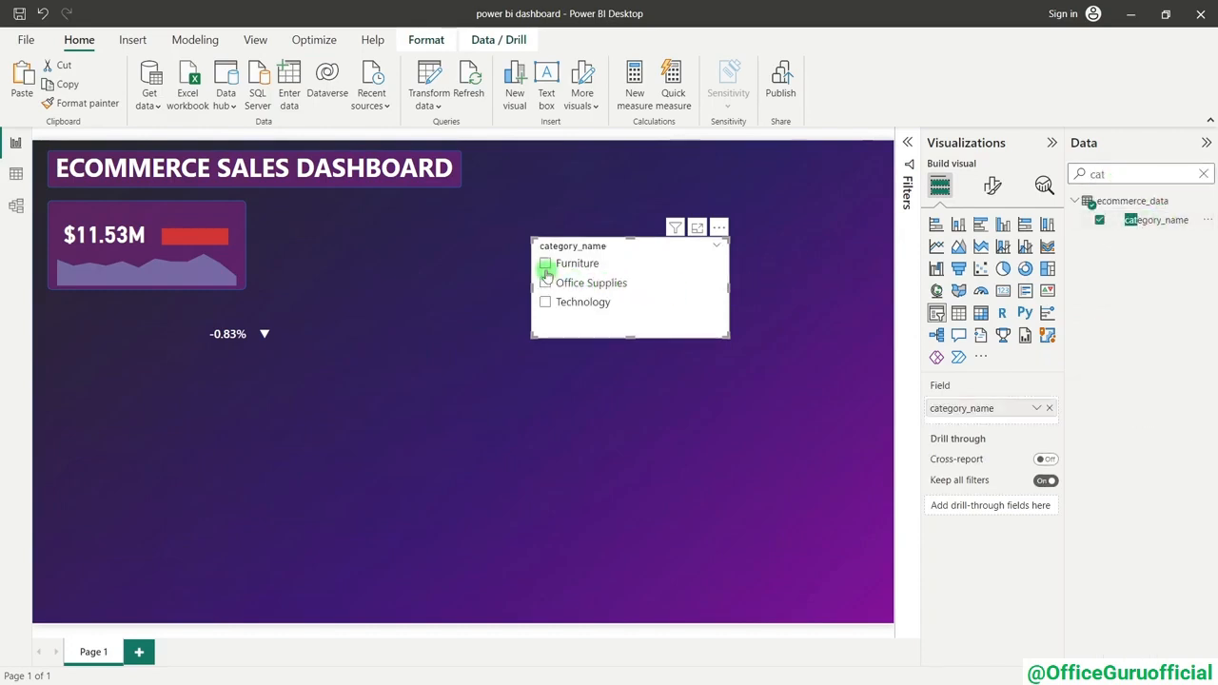
- Filter the report by Furniture and by Office Supplies to test the rectangle's colour rules, then clear the filter
click(545, 265)
click(327, 255)
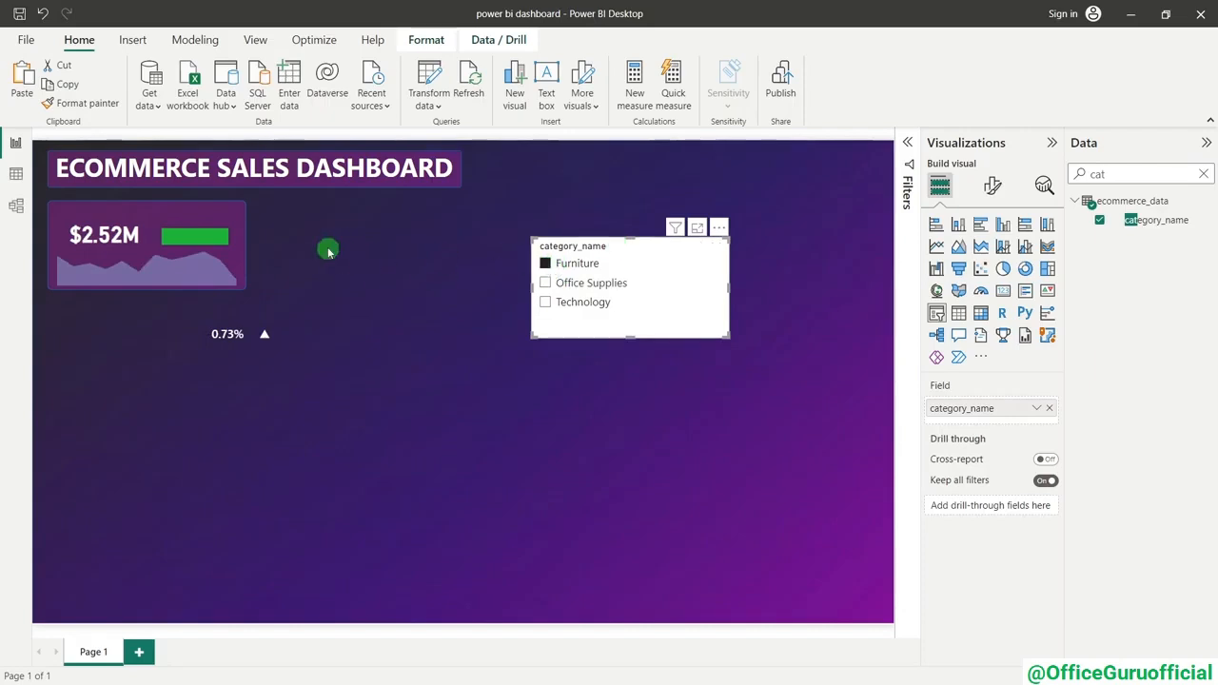
click(188, 245)
click(489, 254)
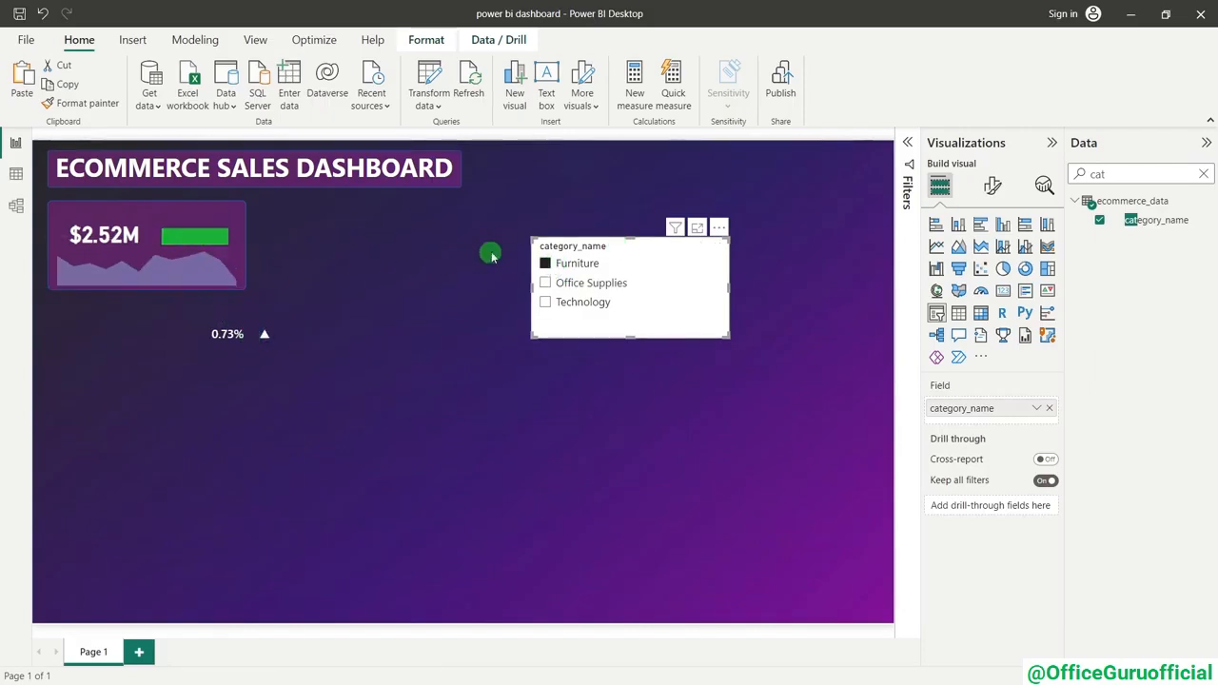
click(189, 243)
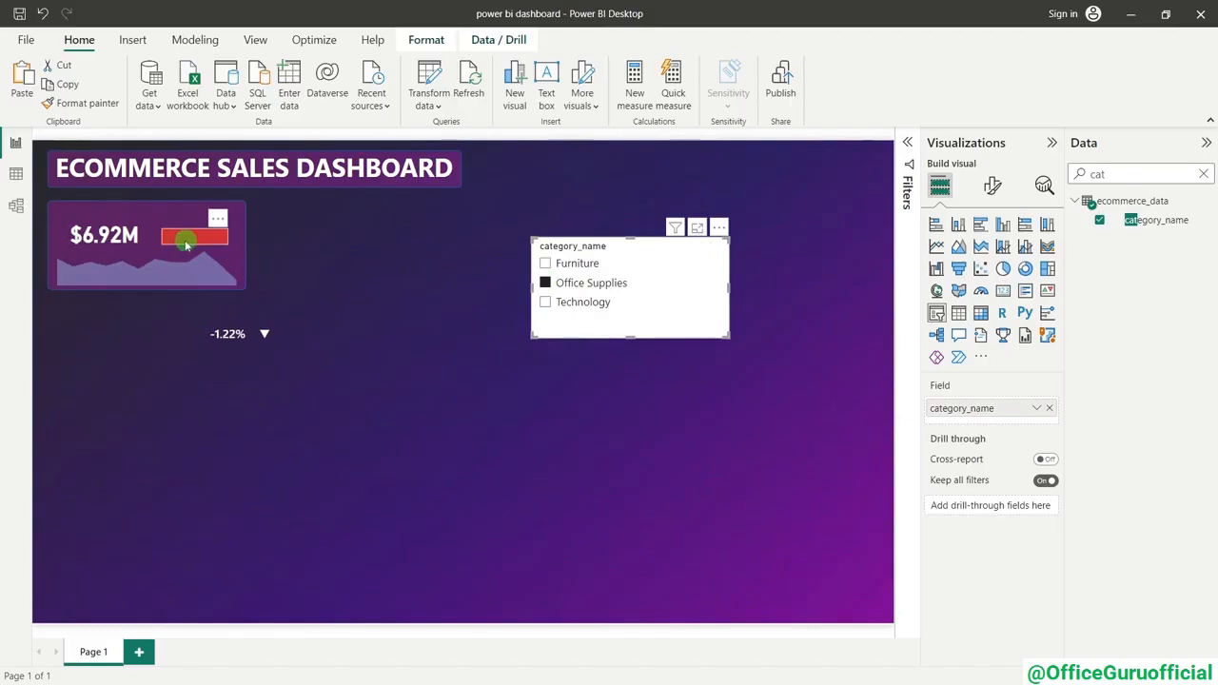
click(548, 302)
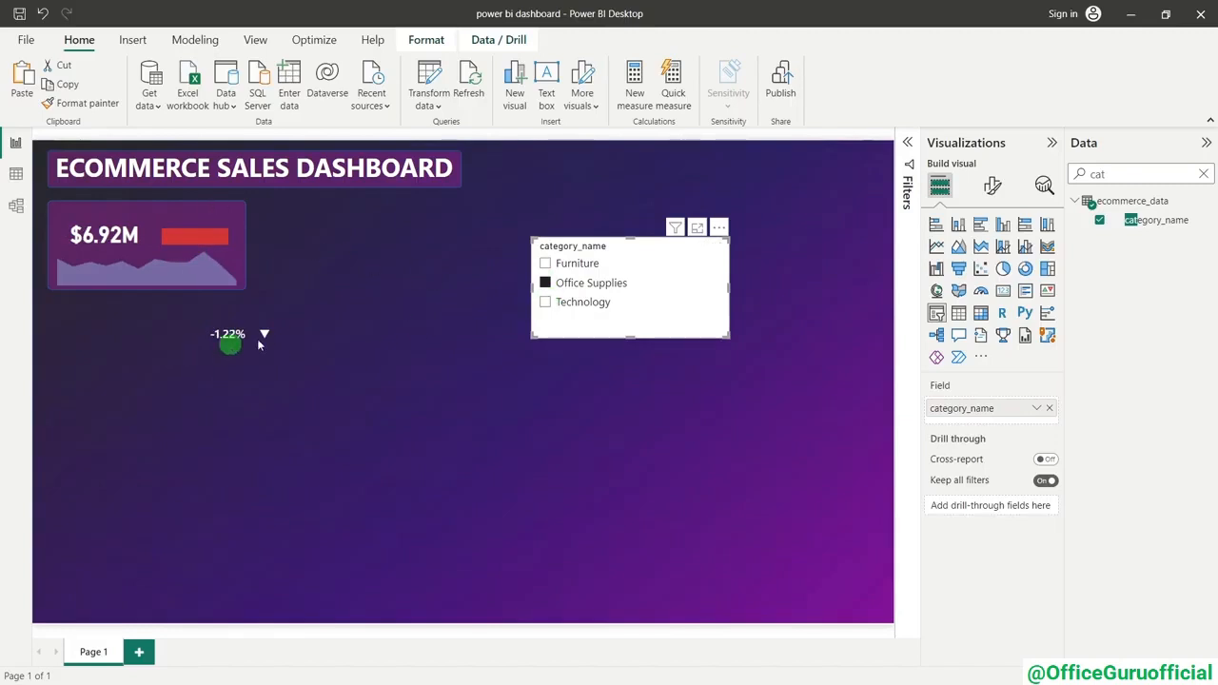
click(547, 283)
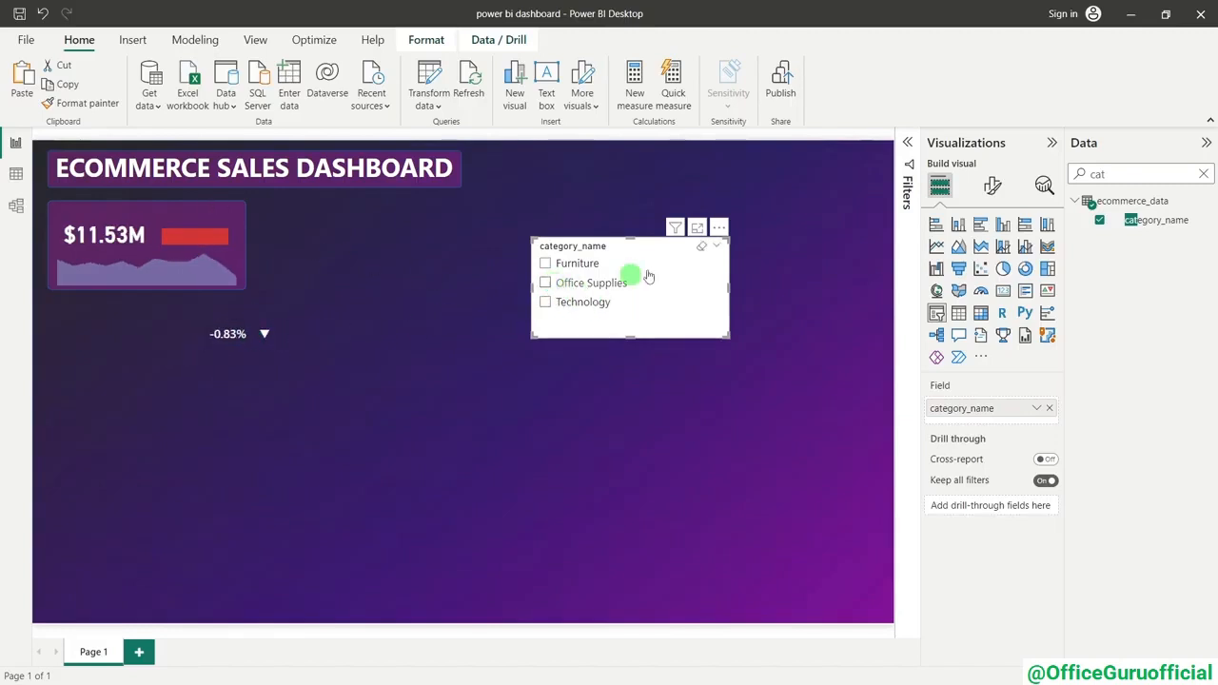
- Remove the category_name slicer from the report page
click(664, 265)
click(664, 269)
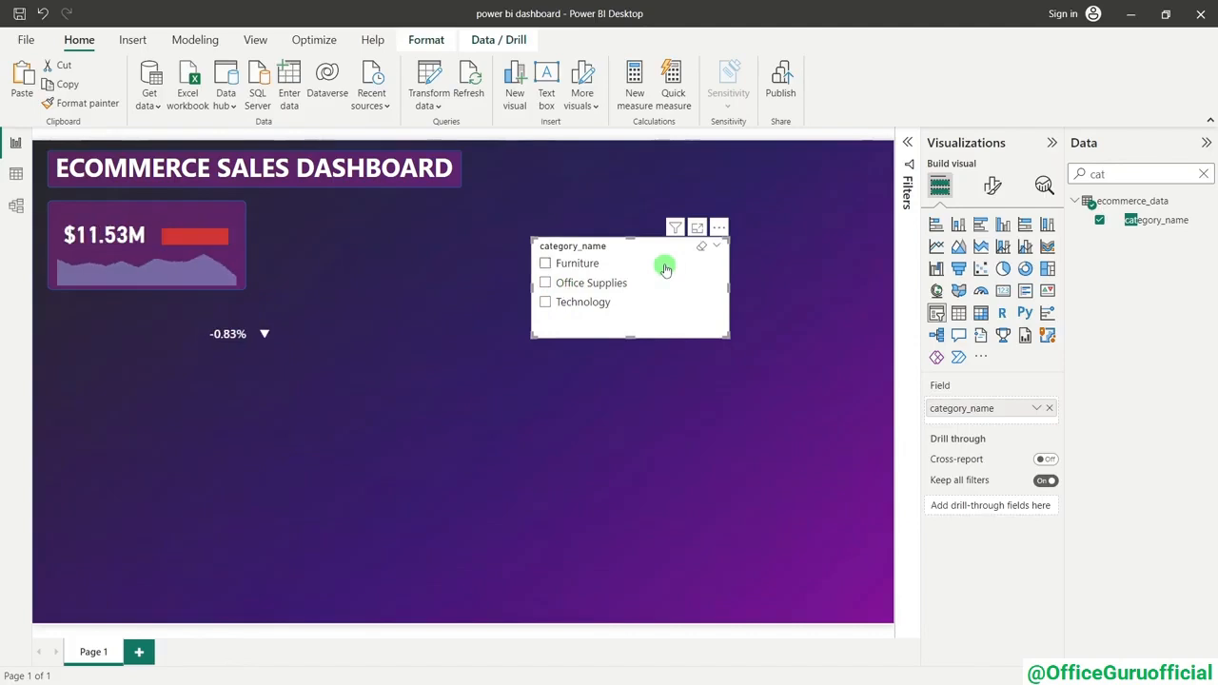
click(719, 228)
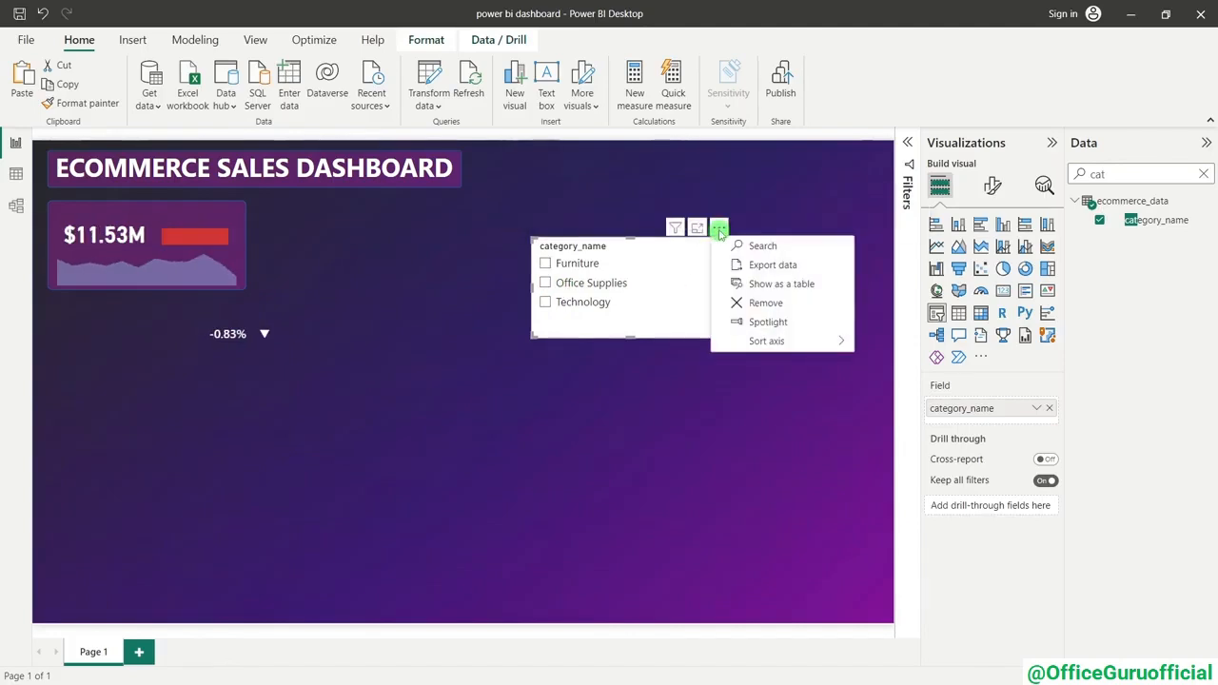
click(764, 300)
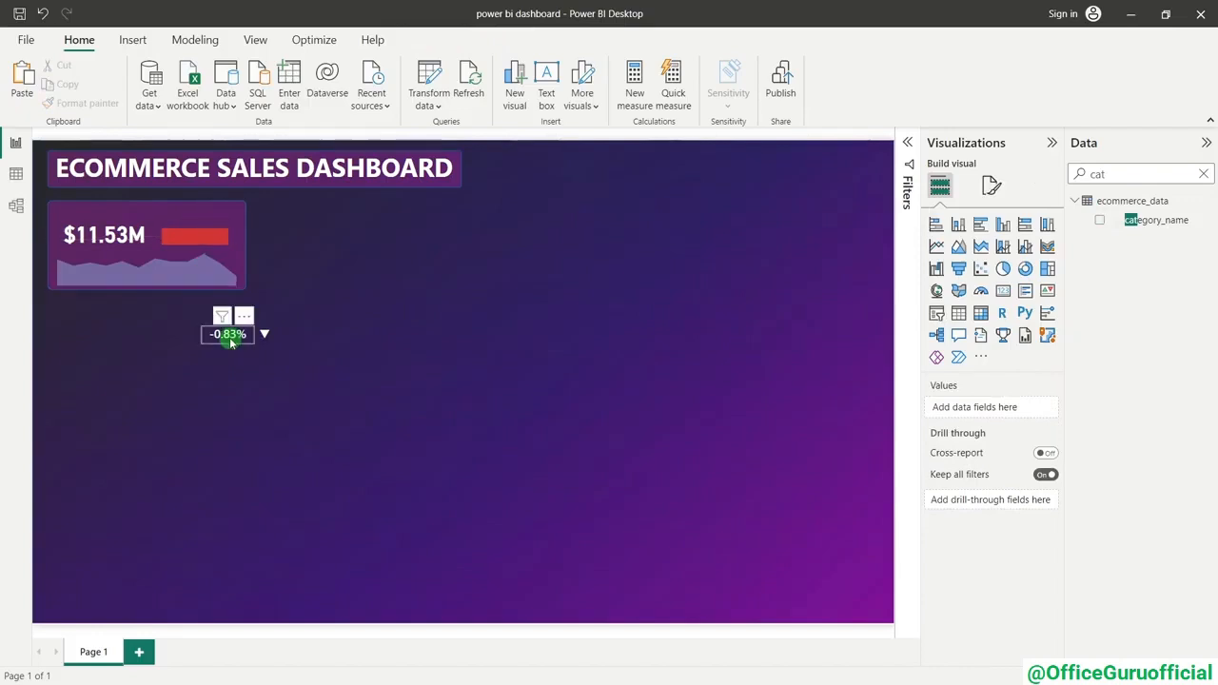
- Move the trend icon and the year-over-year percentage onto the red rectangle in the sales card, with the icon before the percentage
drag(264, 334, 169, 239)
click(450, 332)
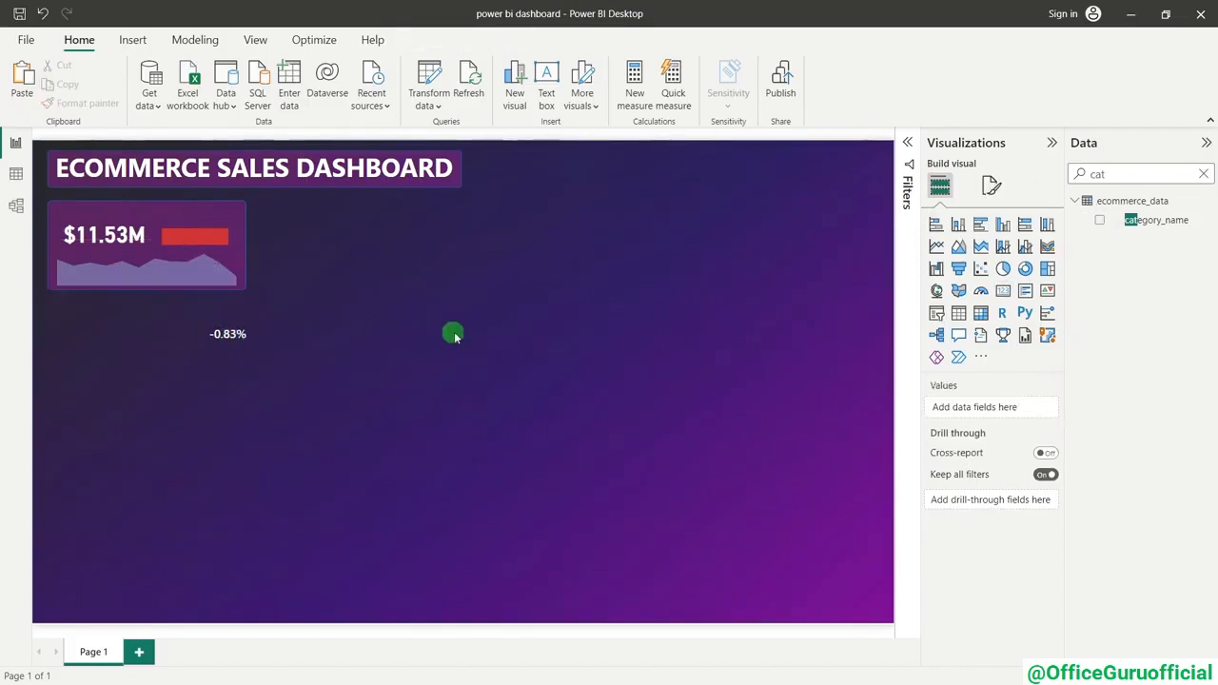
drag(229, 334, 207, 244)
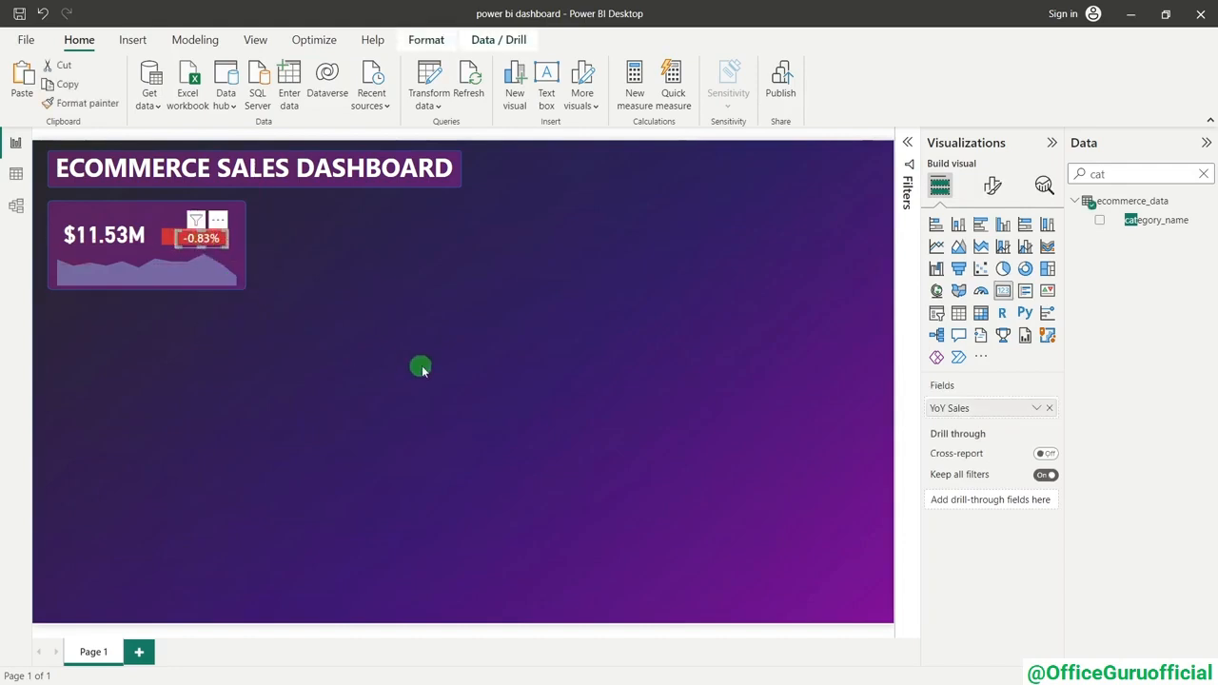
key(Up)
key(Up)
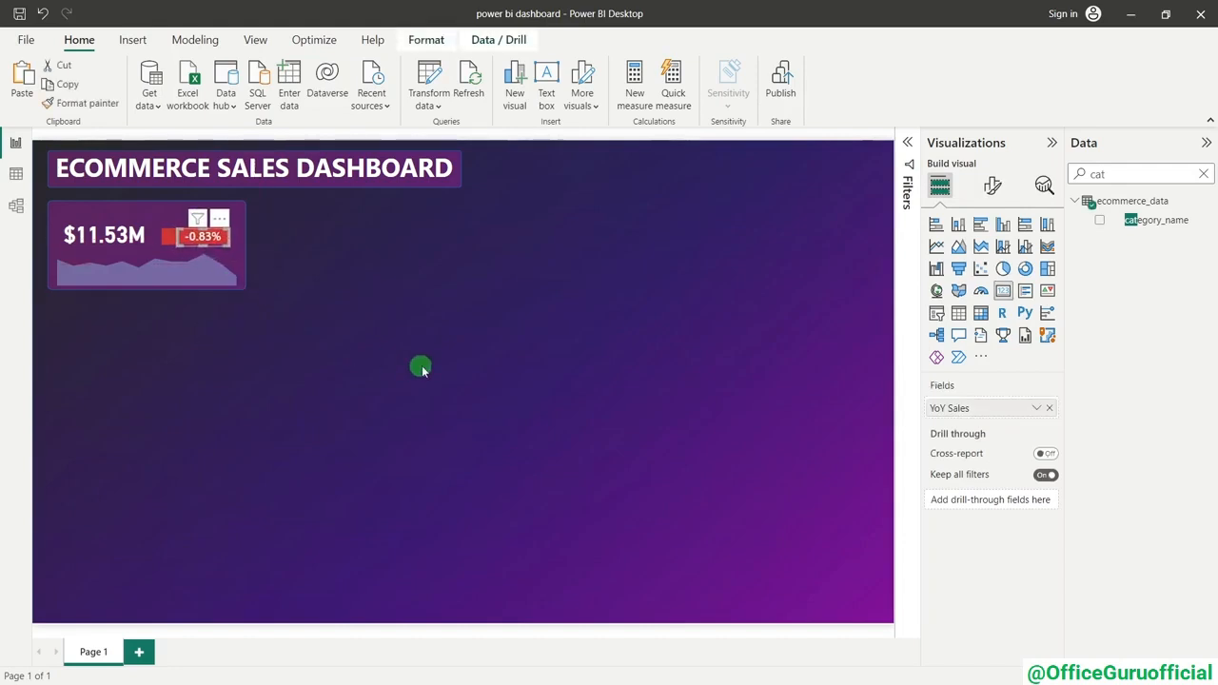
key(Delete)
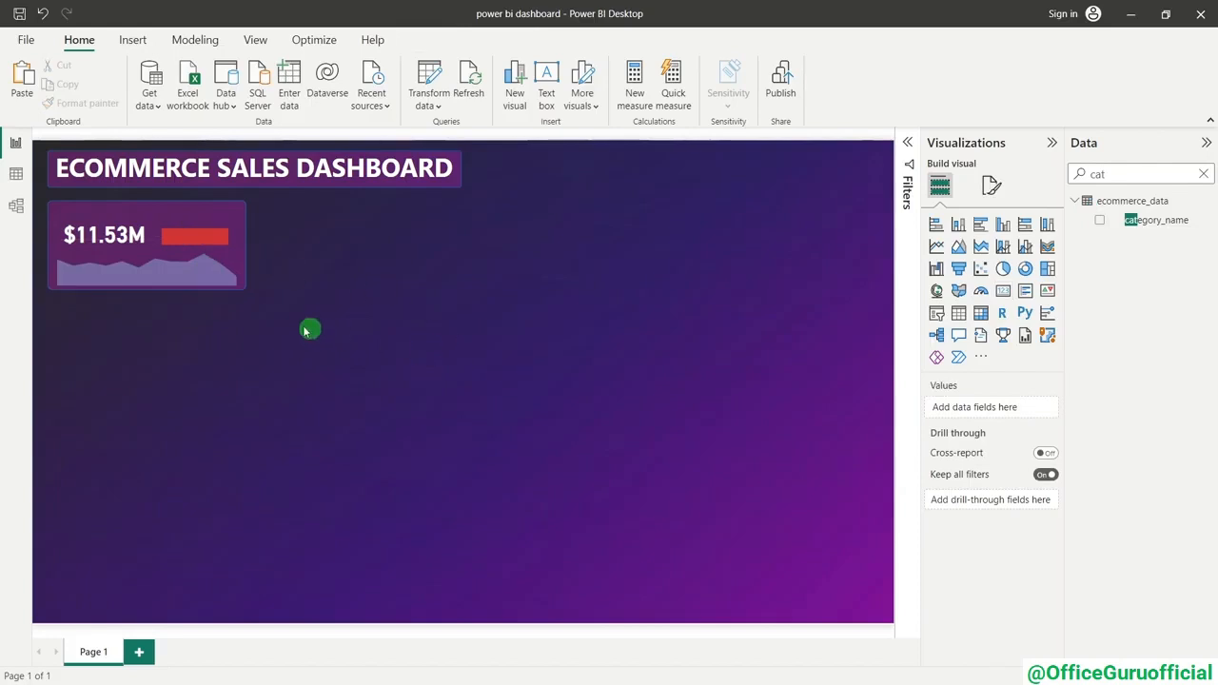
- Send the red rectangle behind the trend icon and percentage, and nudge the icon slightly towards the percentage
click(194, 235)
click(426, 43)
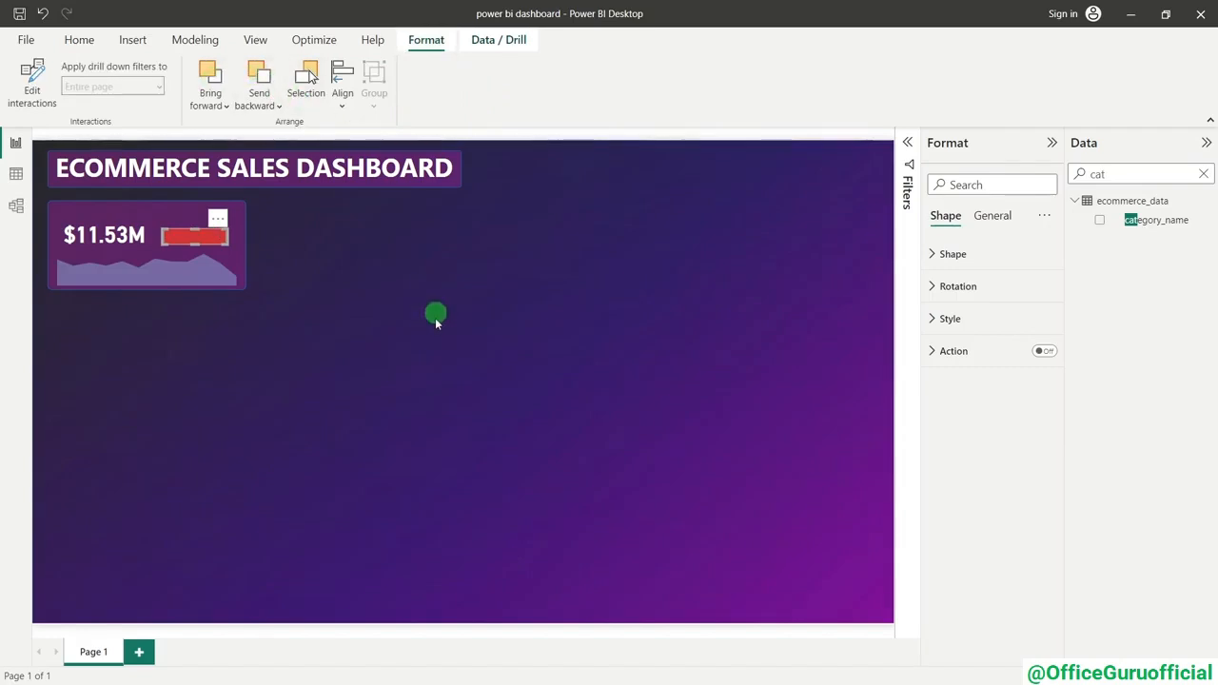
click(435, 316)
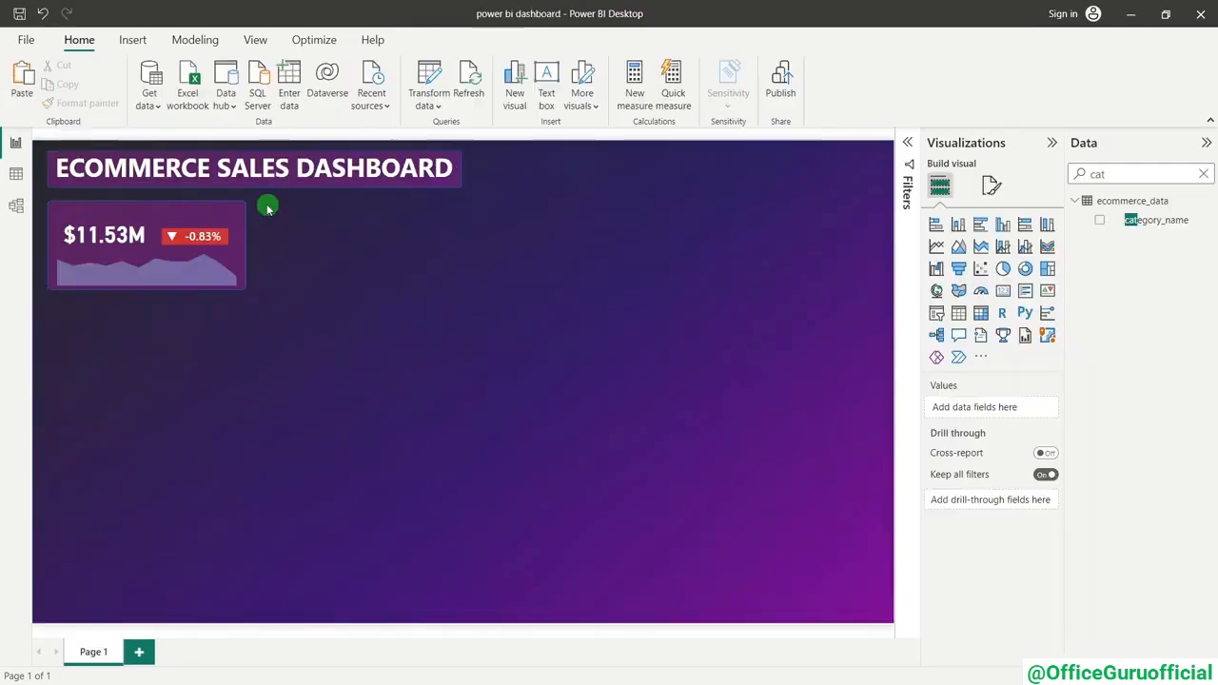
click(171, 237)
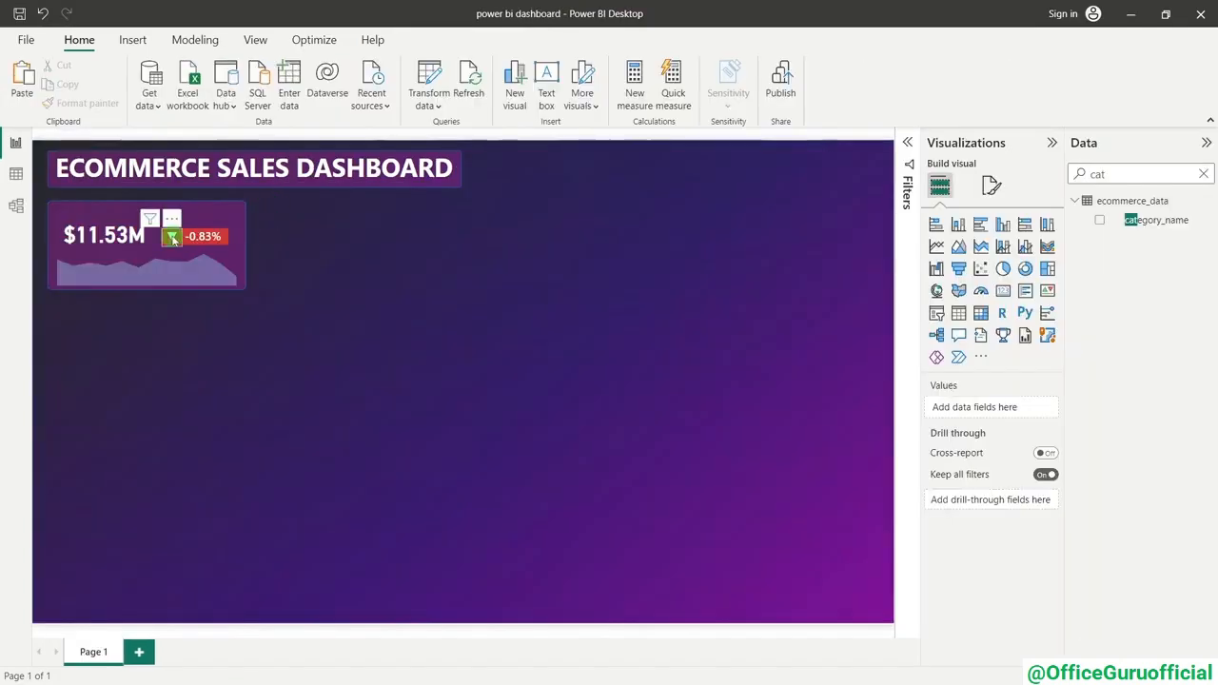
click(247, 367)
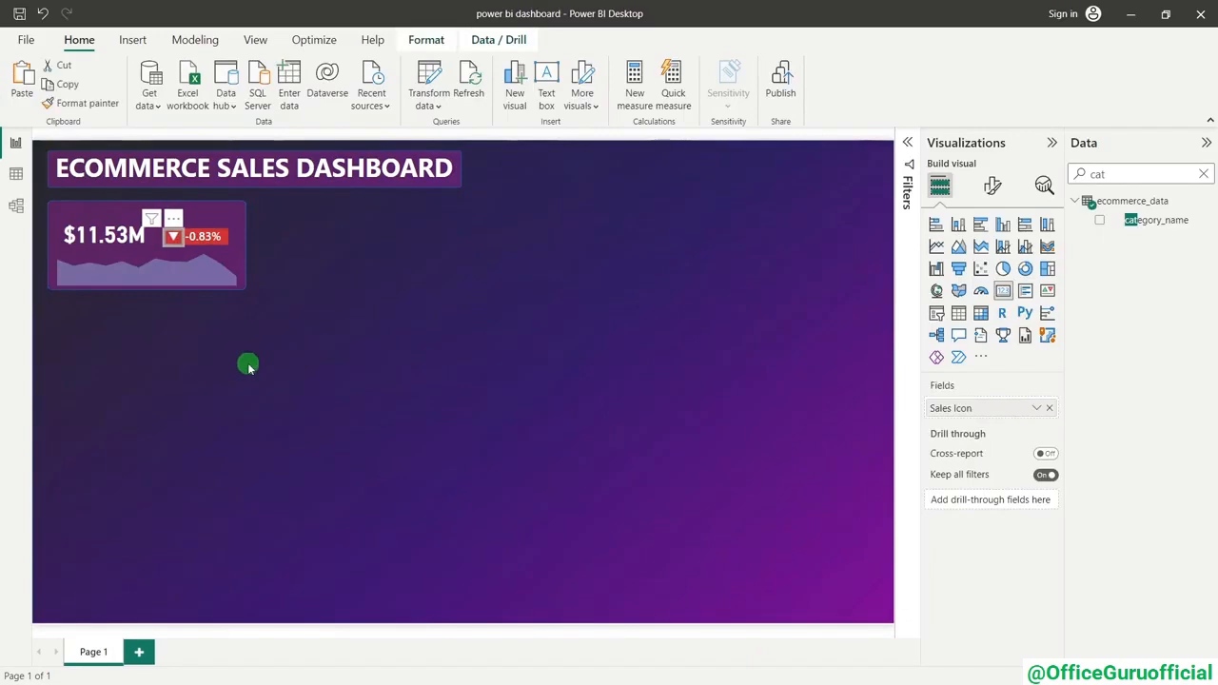
- Switch to the Power BI Project report to examine its finished KPI cards, and return to the power bi dashboard report
key(alt+Tab)
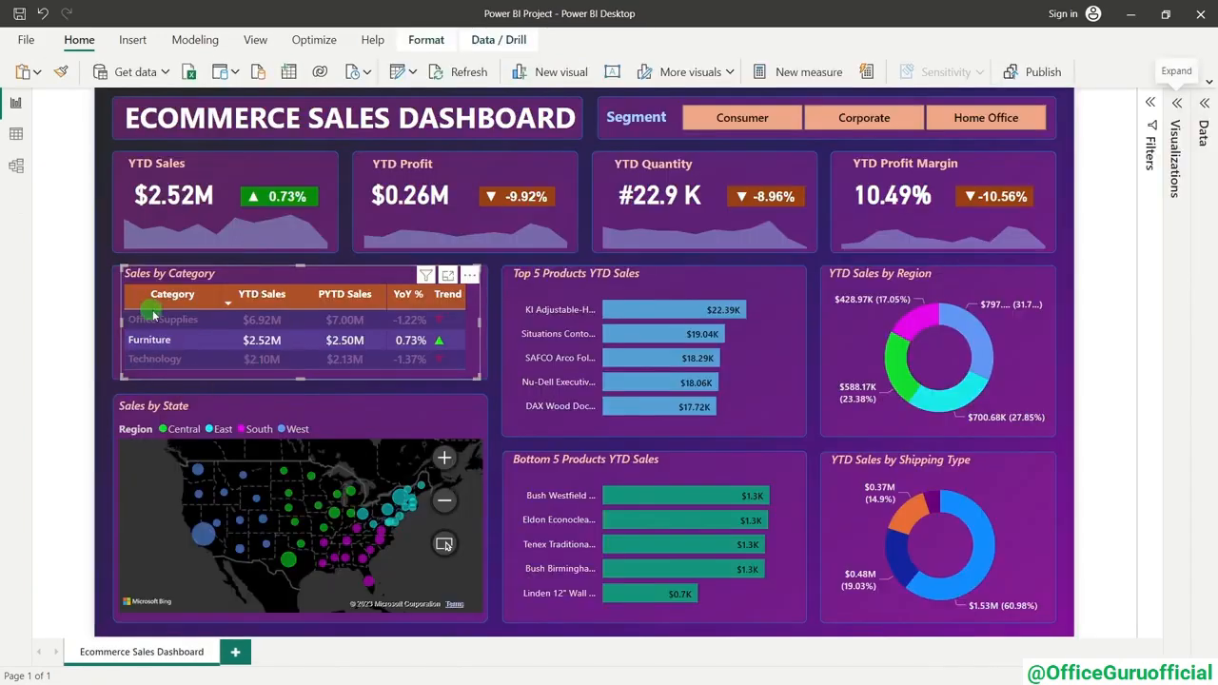
click(81, 246)
key(alt+Tab)
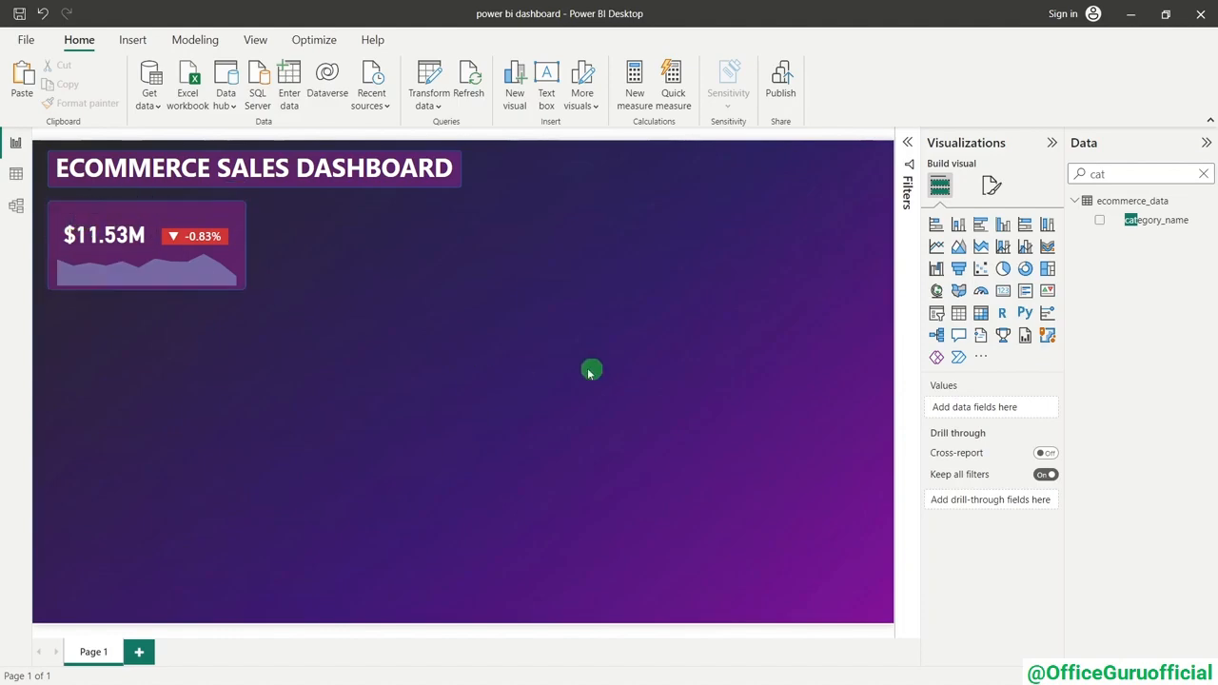
- Check the YTD Sales title on the finished card in the Power BI Project report, and return to the power bi dashboard report
key(alt+Tab)
key(alt+Tab)
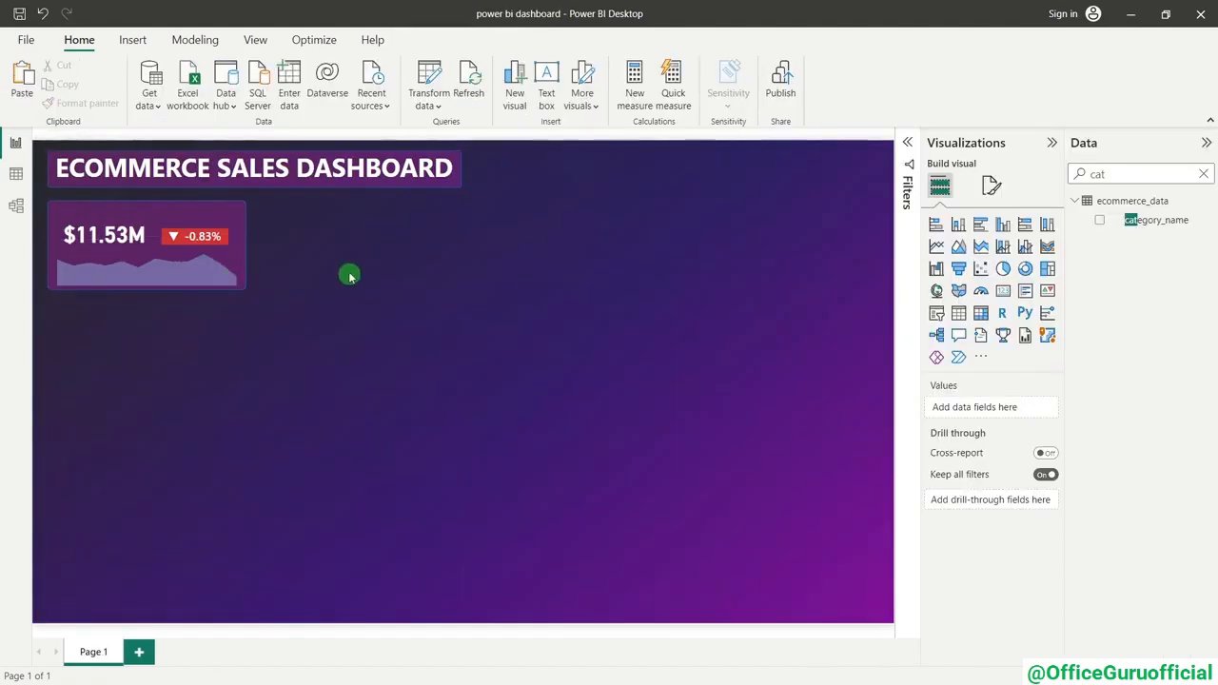
key(alt+Tab)
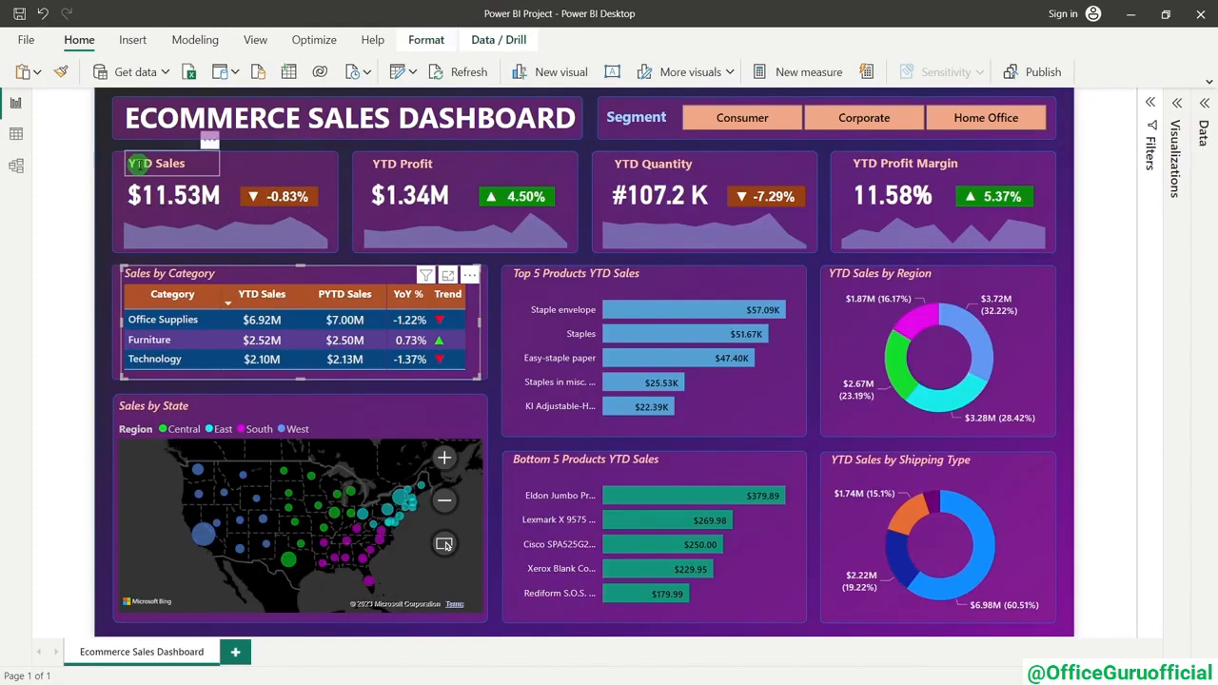
key(alt+Tab)
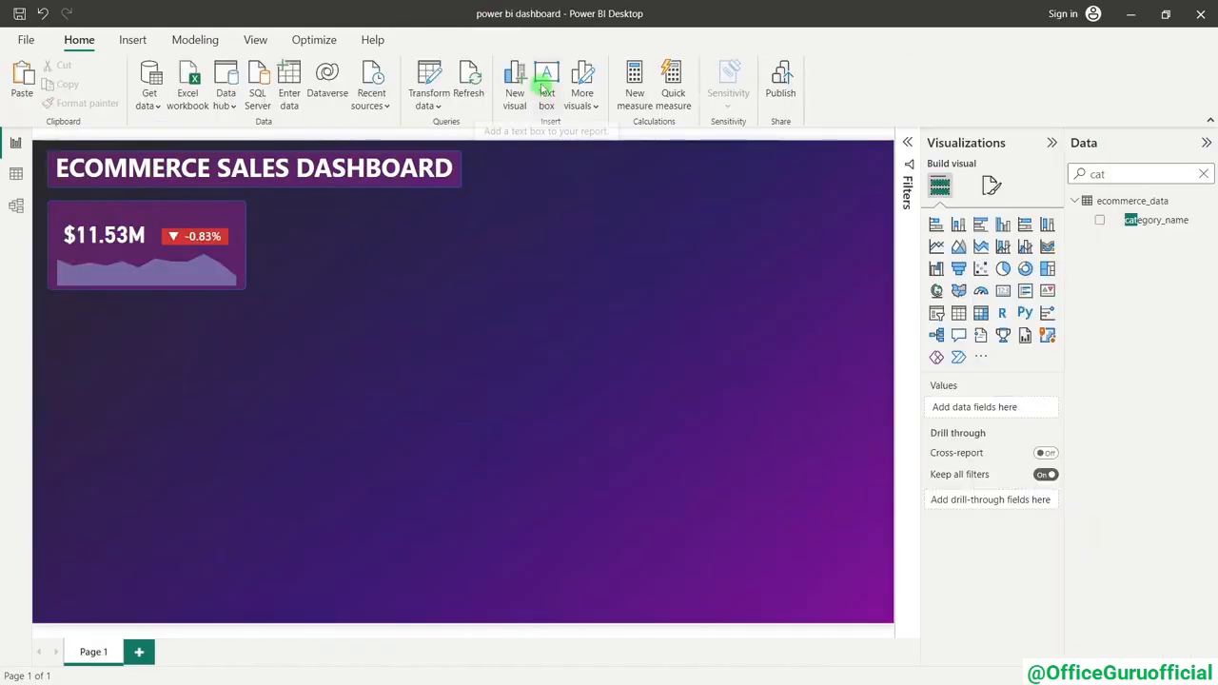
- Insert a text box reading "YTD Sales" and set its text size to 11
click(546, 89)
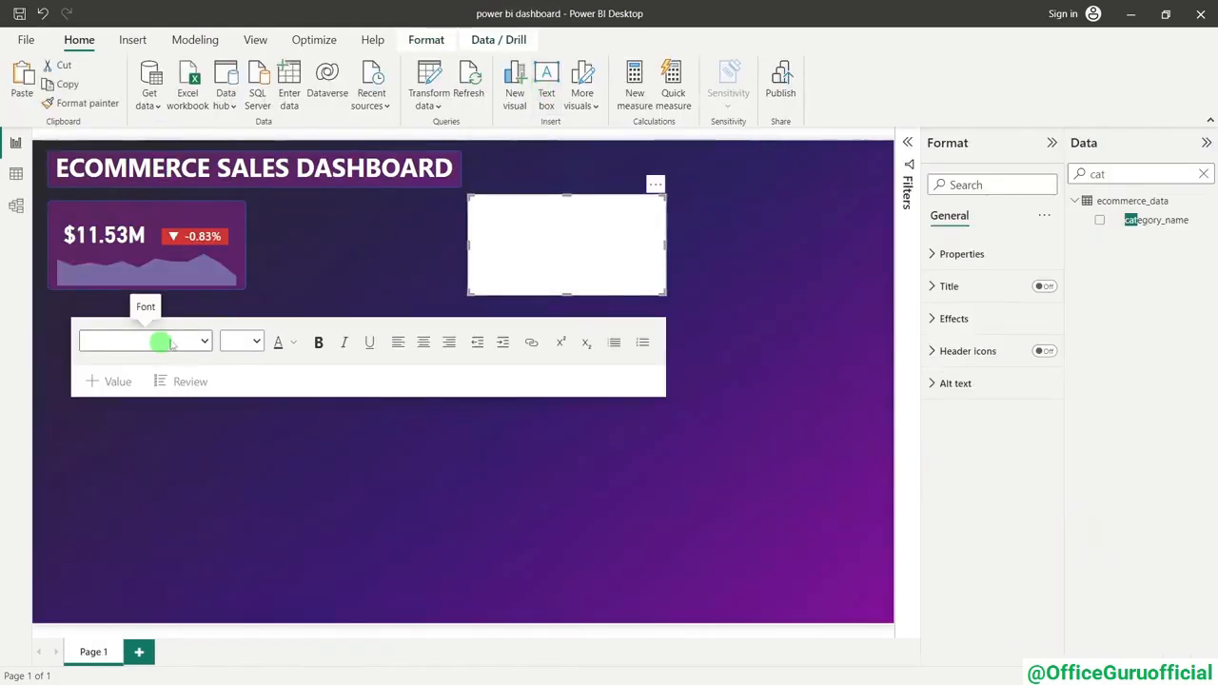
click(575, 224)
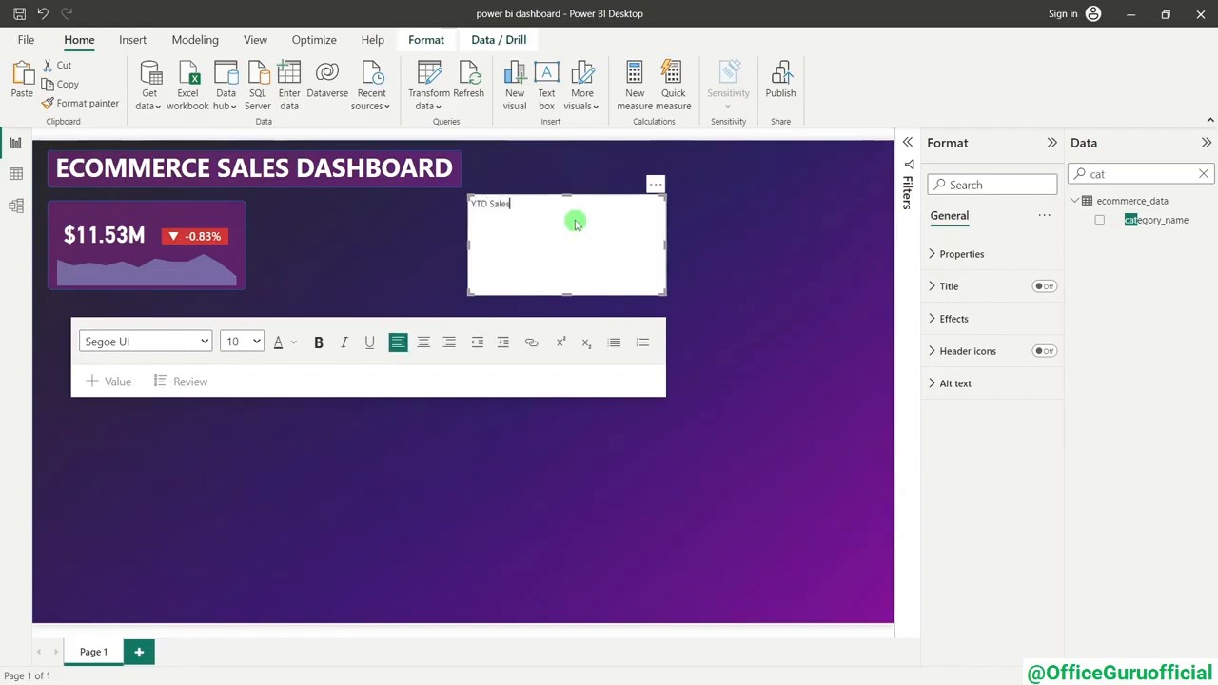
drag(568, 212, 473, 206)
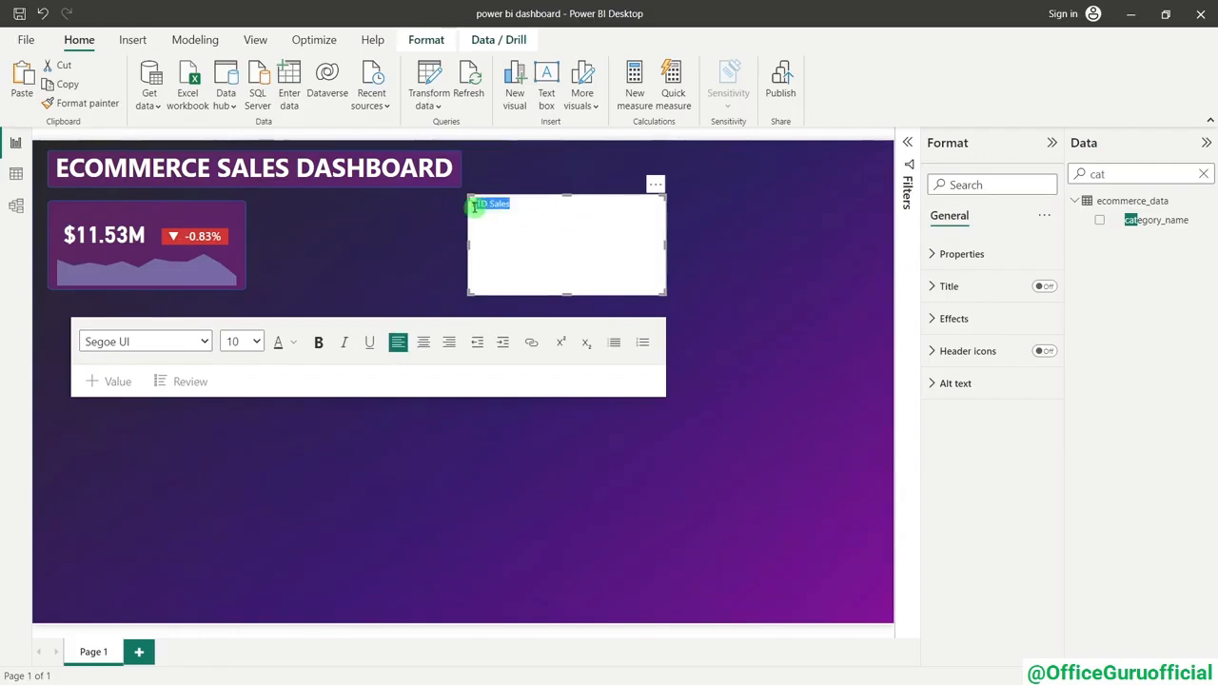
click(465, 208)
click(244, 342)
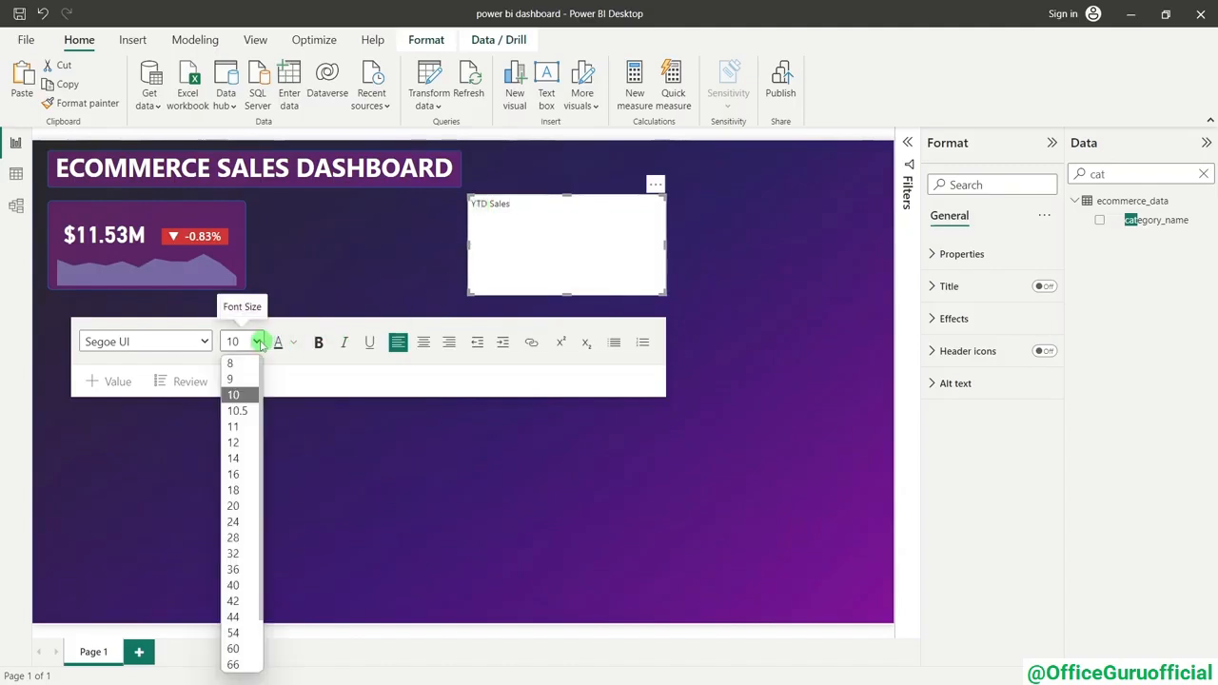
click(238, 429)
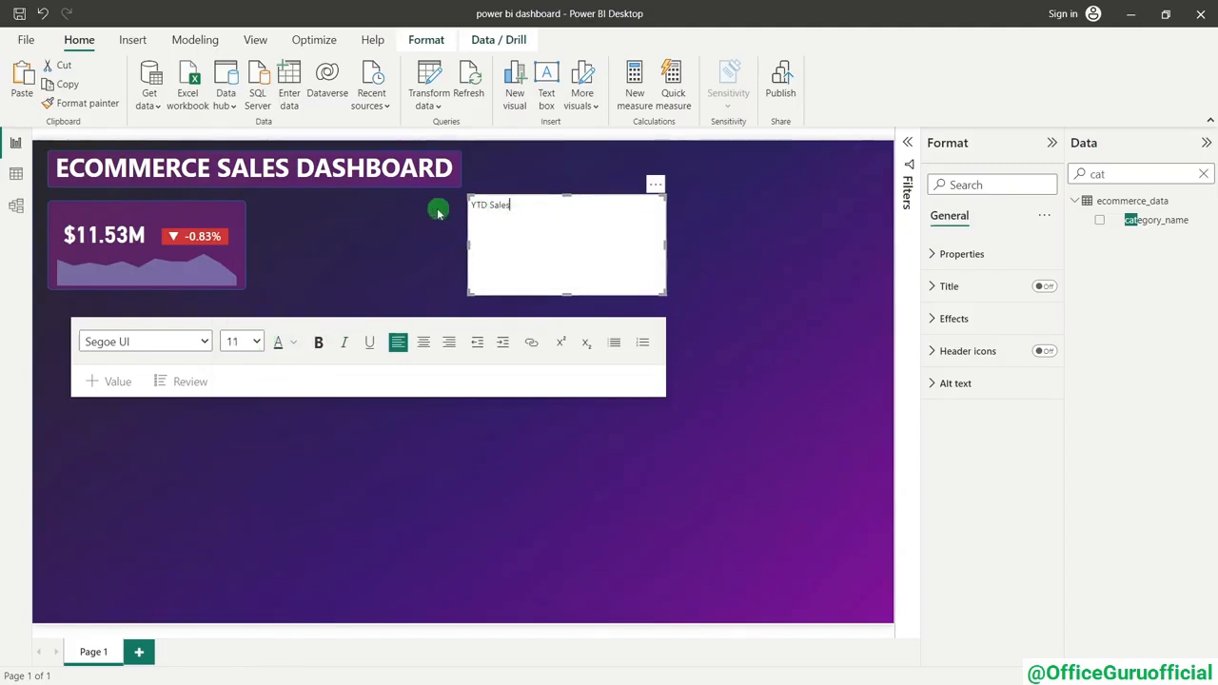
drag(515, 209, 459, 202)
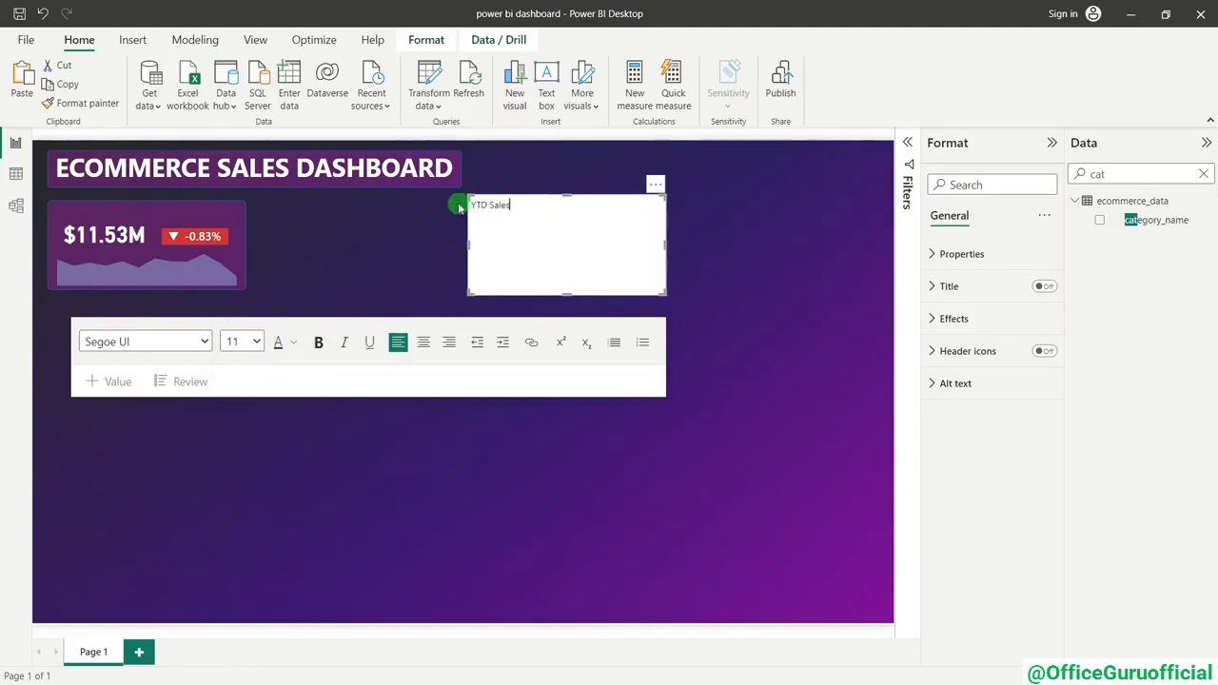
click(254, 344)
click(239, 425)
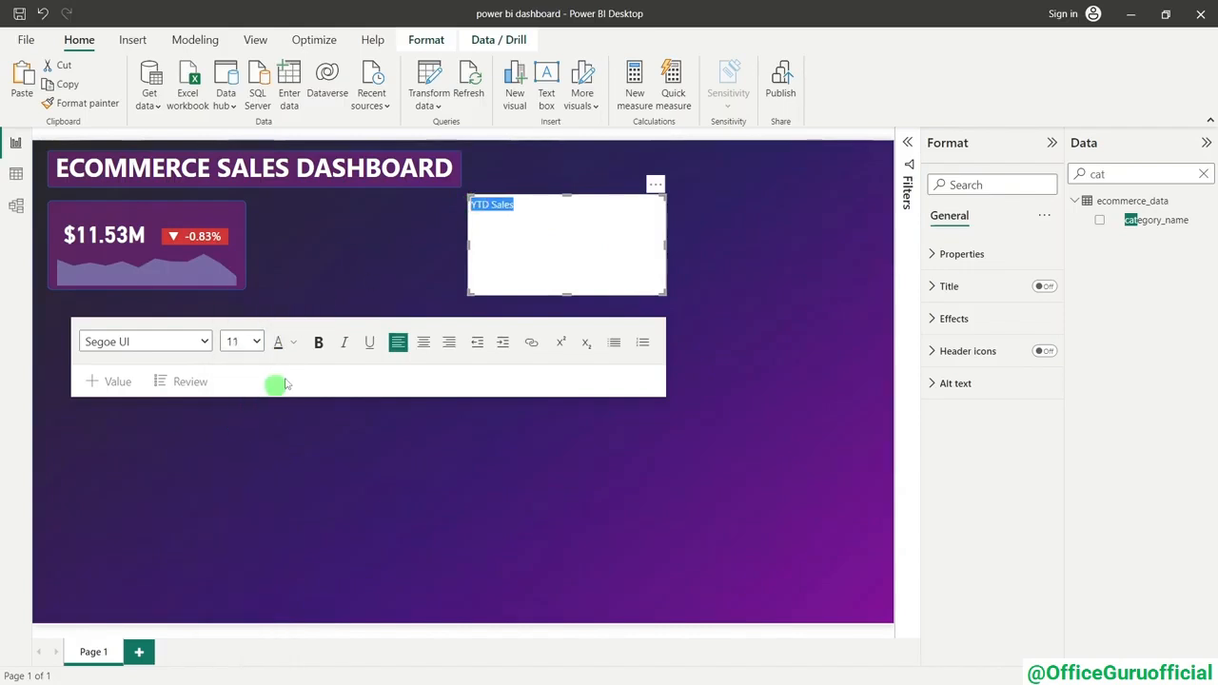
- Change the font of the YTD Sales text to Segoe (Bold)
click(204, 342)
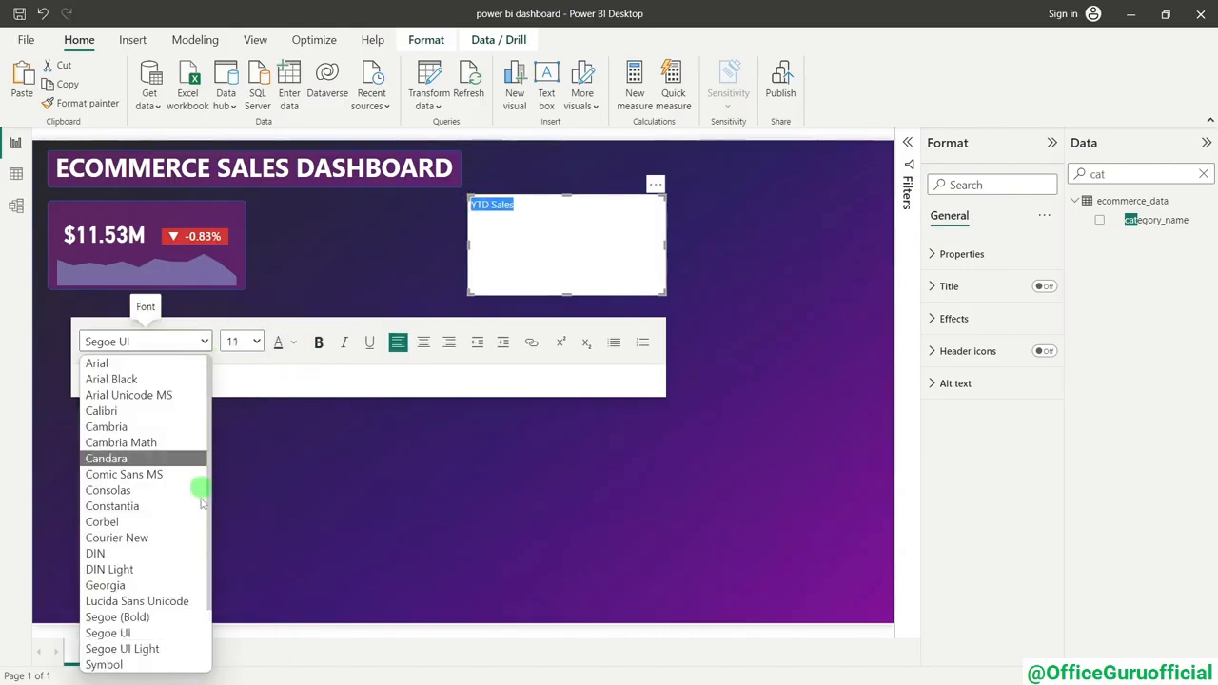
scroll(179, 546, down, 2)
scroll(179, 546, down, 1)
click(137, 541)
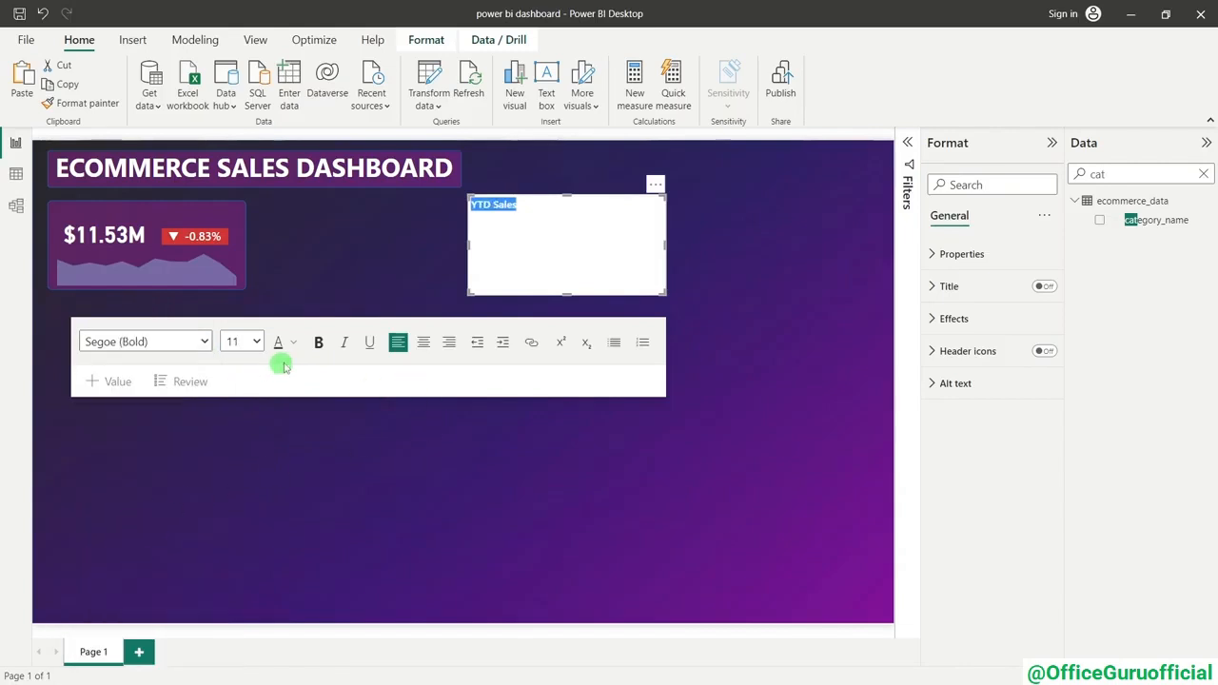
click(748, 245)
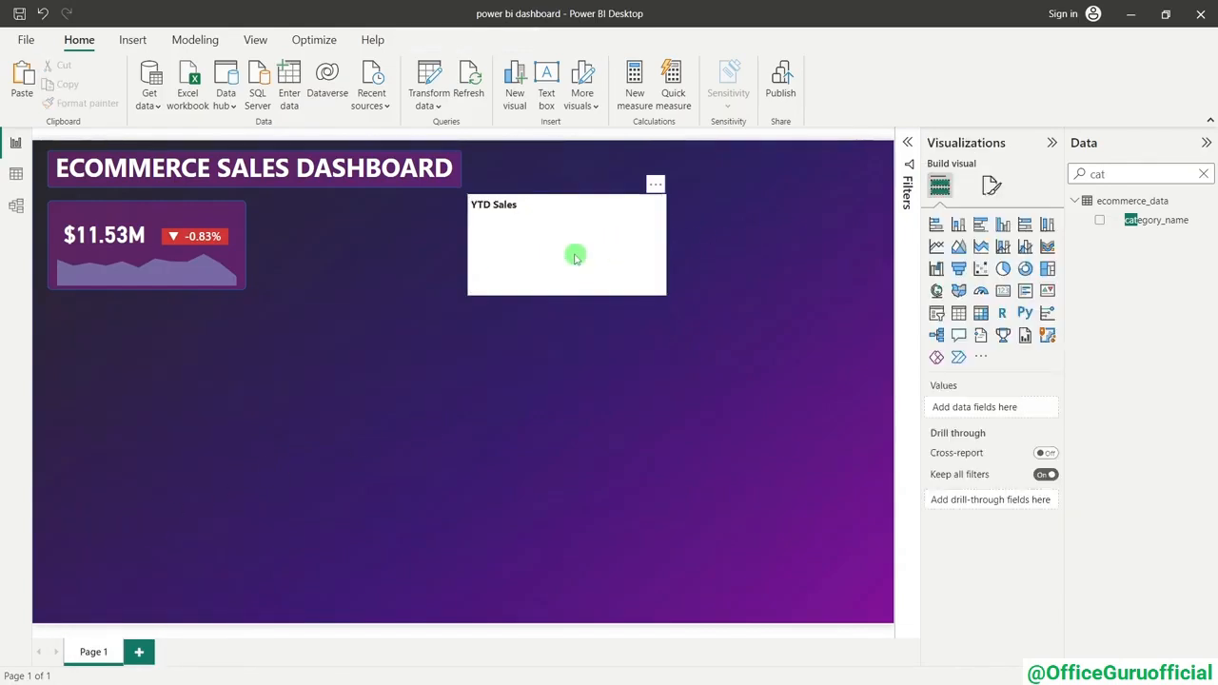
- Turn off the background of the YTD Sales text box
click(592, 256)
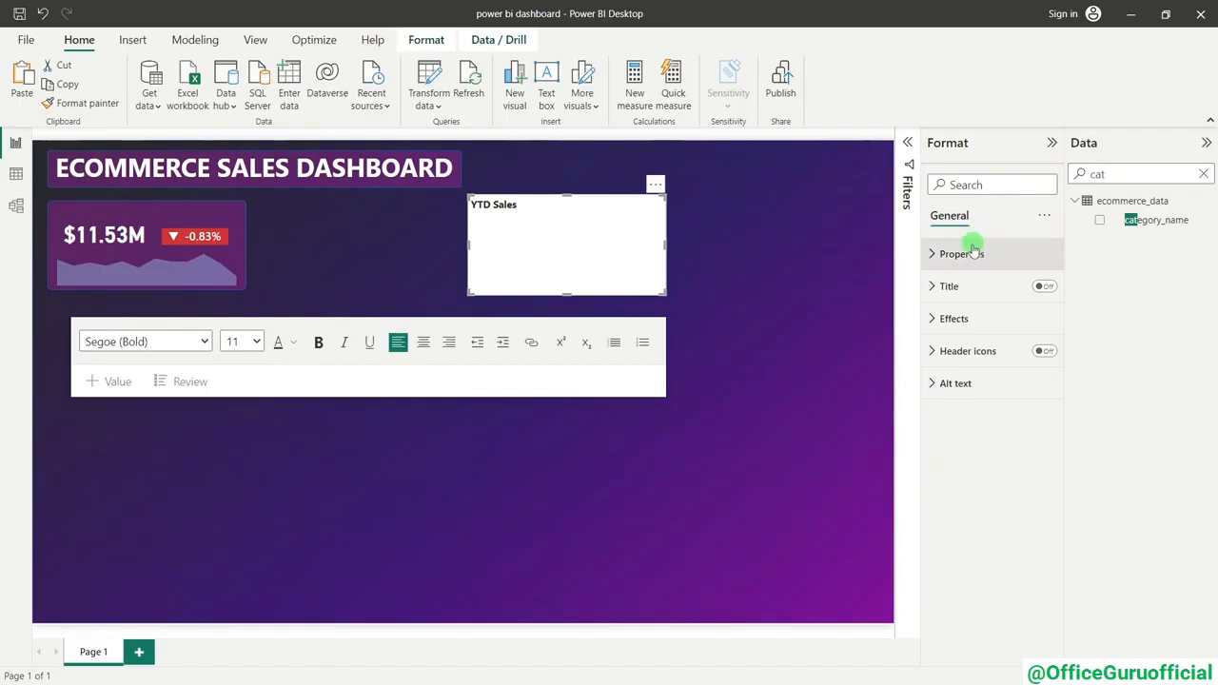
click(954, 318)
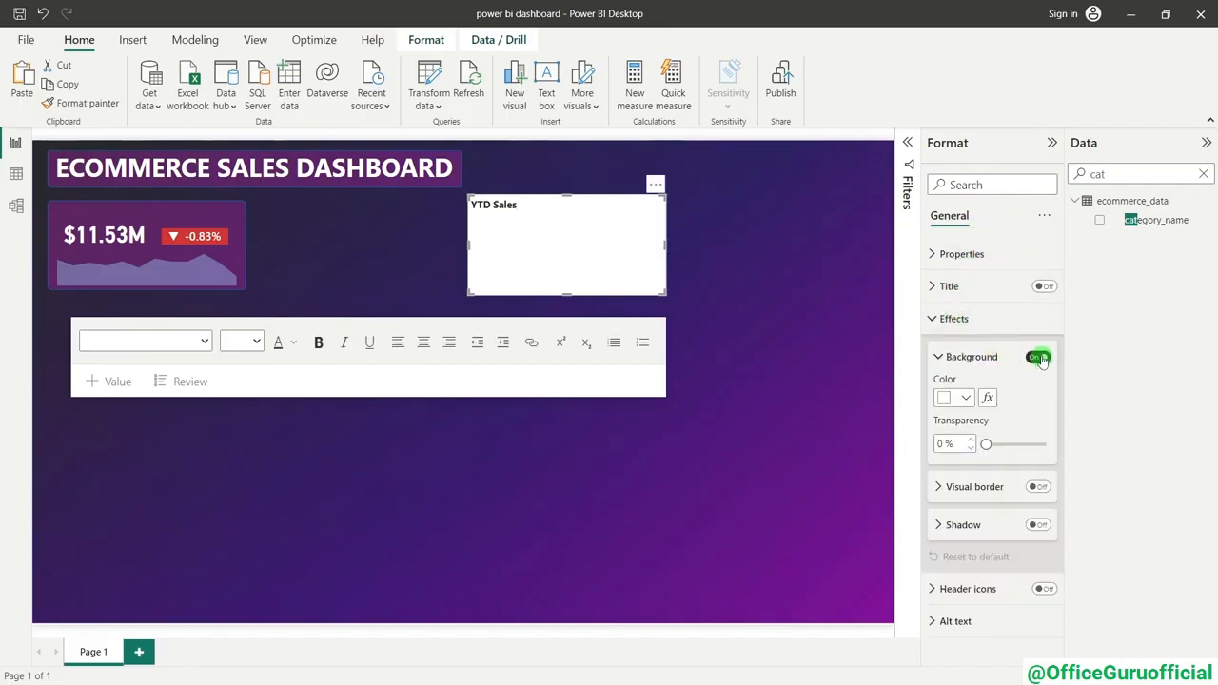
click(1037, 356)
- Colour the YTD Sales text light orange
drag(521, 209, 466, 198)
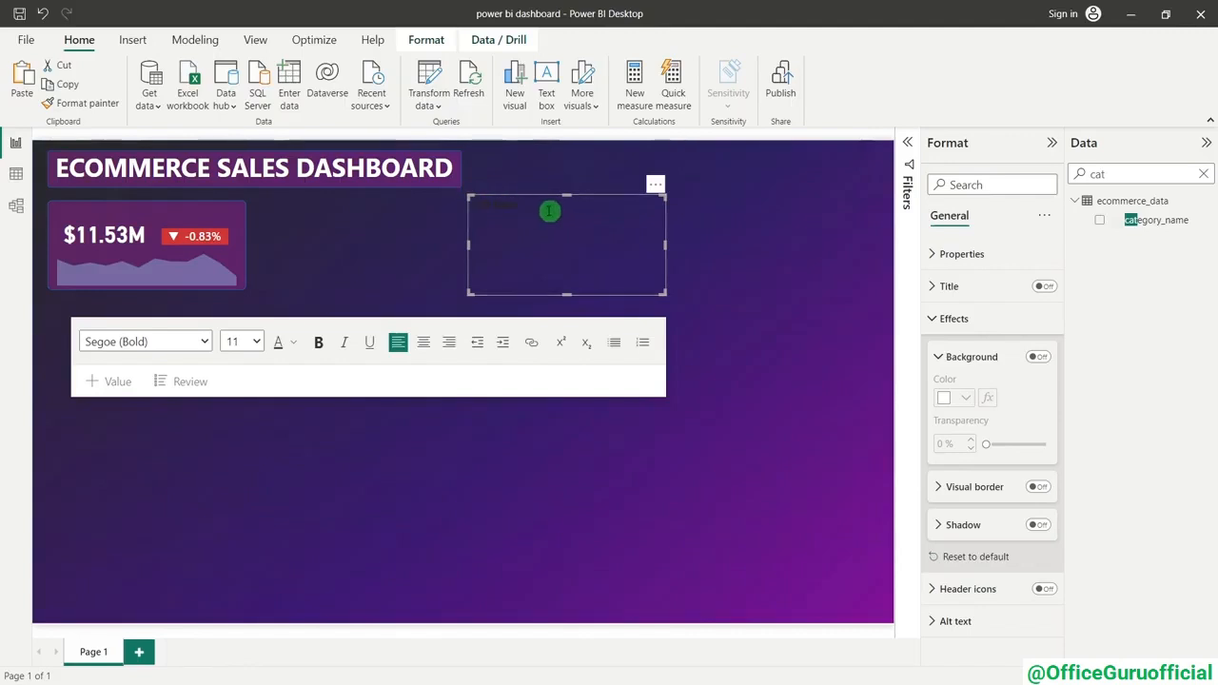
drag(550, 210, 388, 307)
click(298, 343)
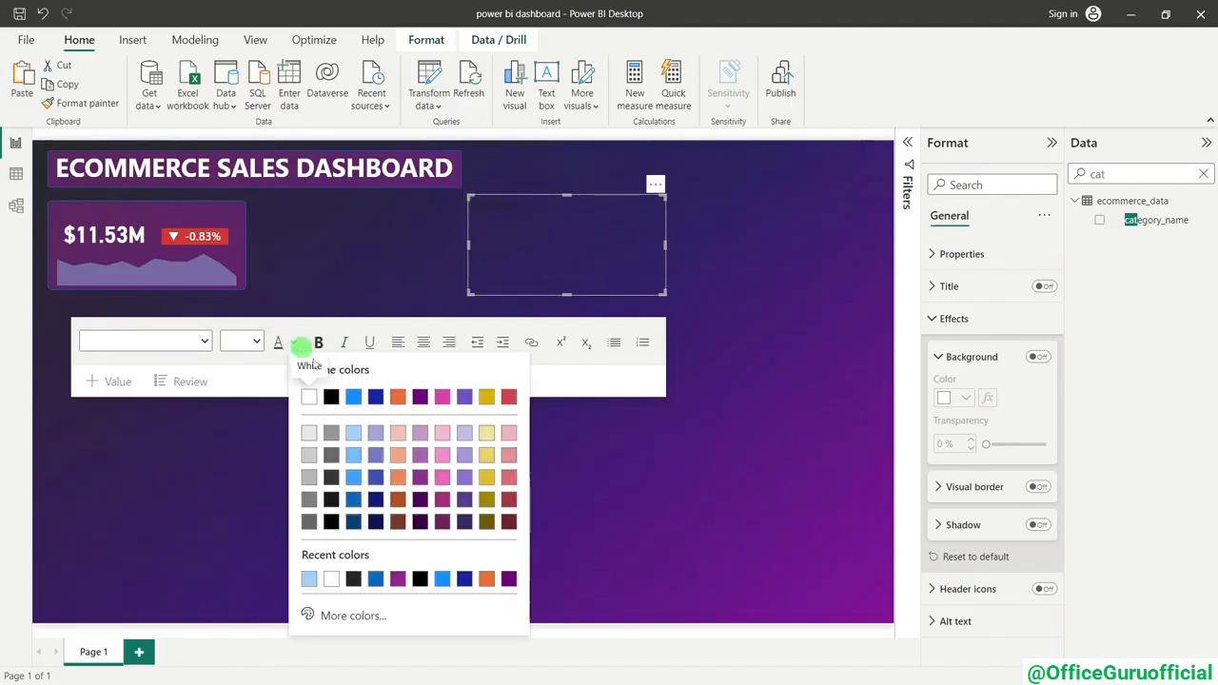
click(395, 435)
click(419, 242)
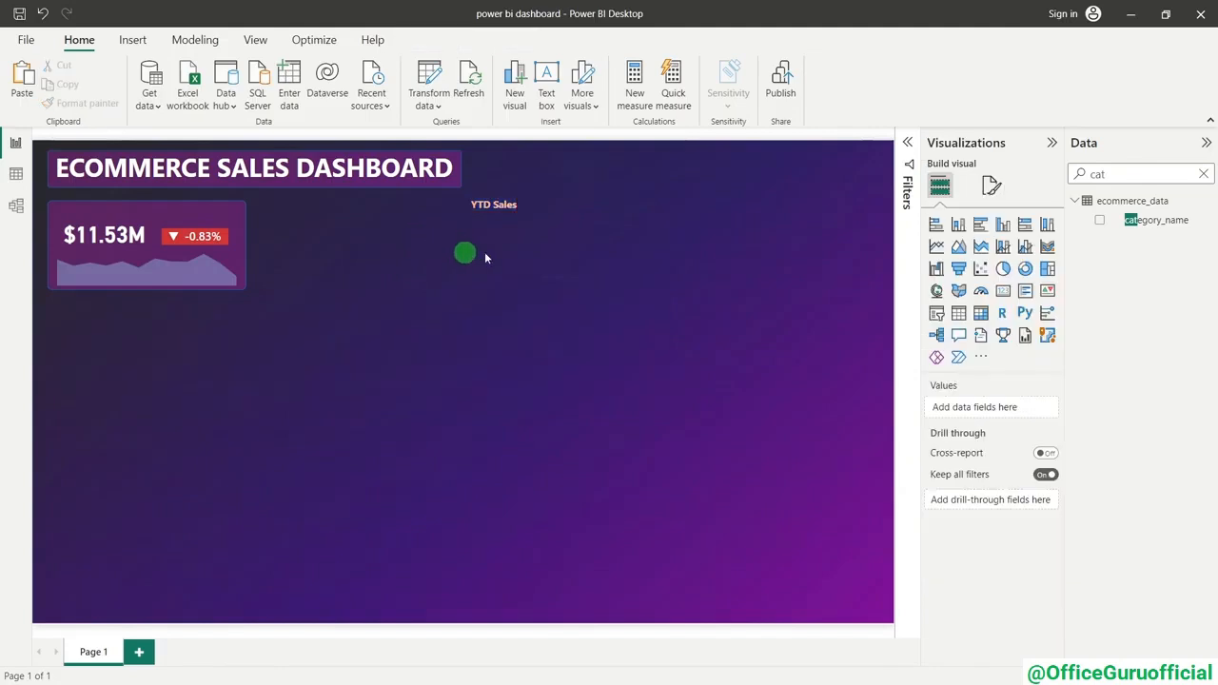
- Shrink the YTD Sales text box in height and width to fit closely around its text
click(548, 215)
drag(564, 291, 565, 213)
drag(668, 205, 535, 210)
click(618, 242)
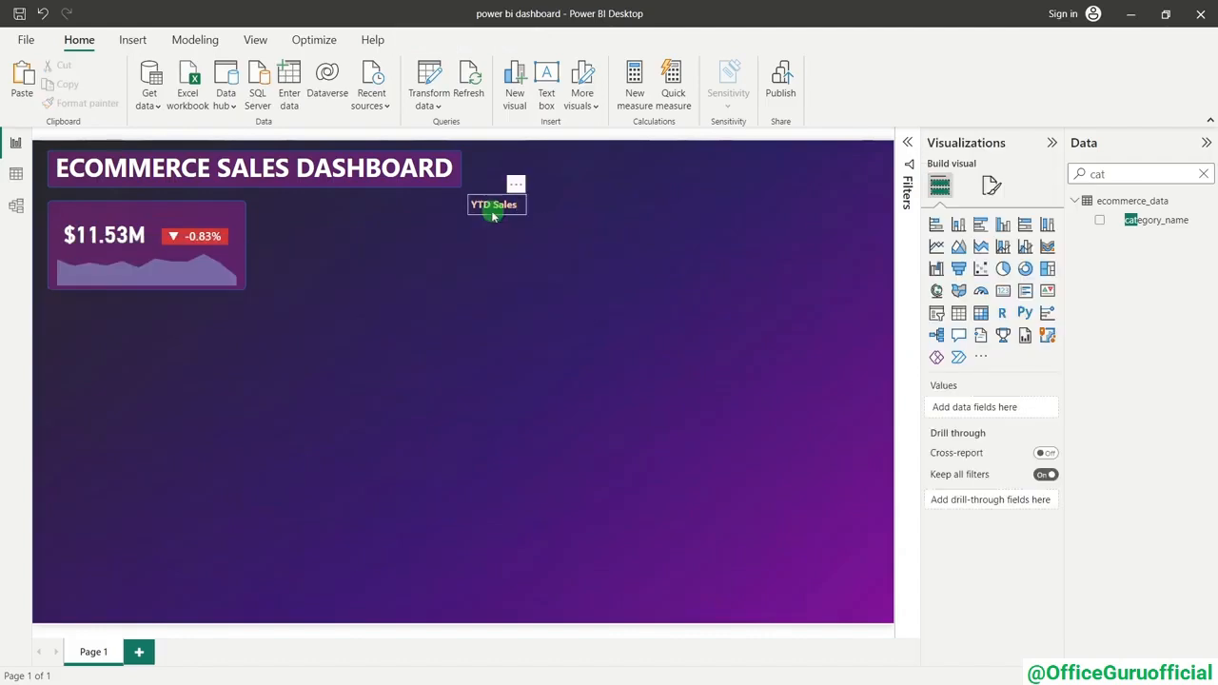
click(491, 211)
click(533, 217)
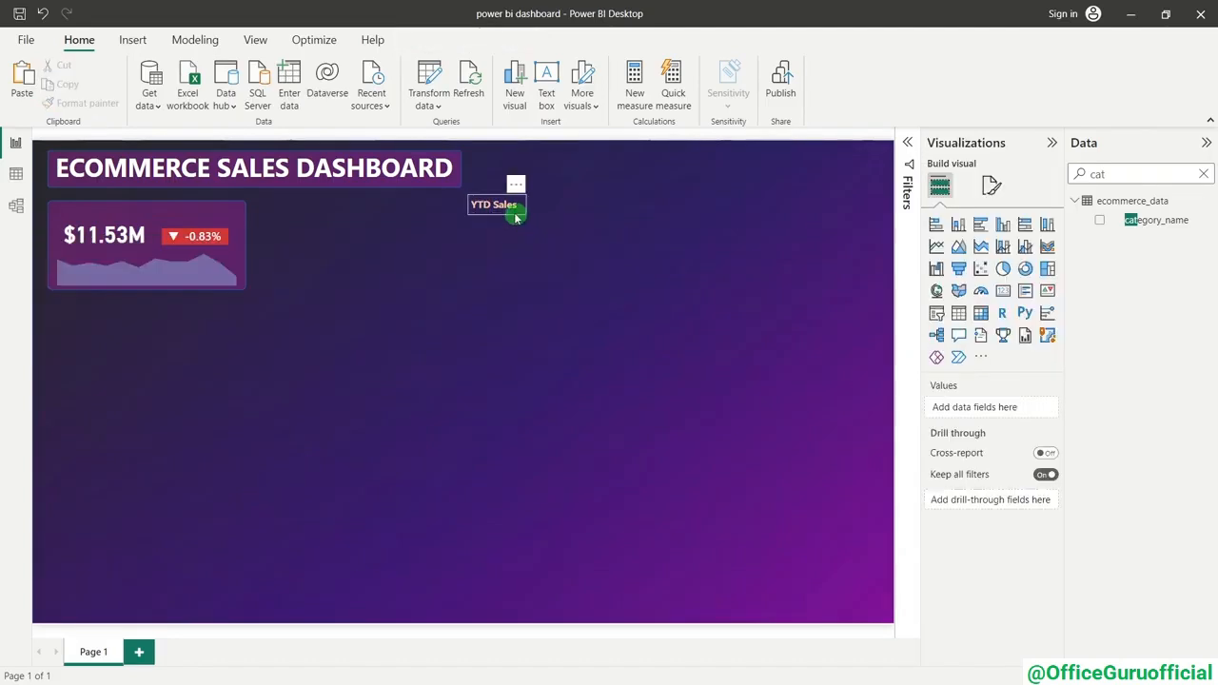
- Move the YTD Sales label into the sales card above the $11.53M value, and nudge it right to line up with the value's start
drag(517, 210, 104, 226)
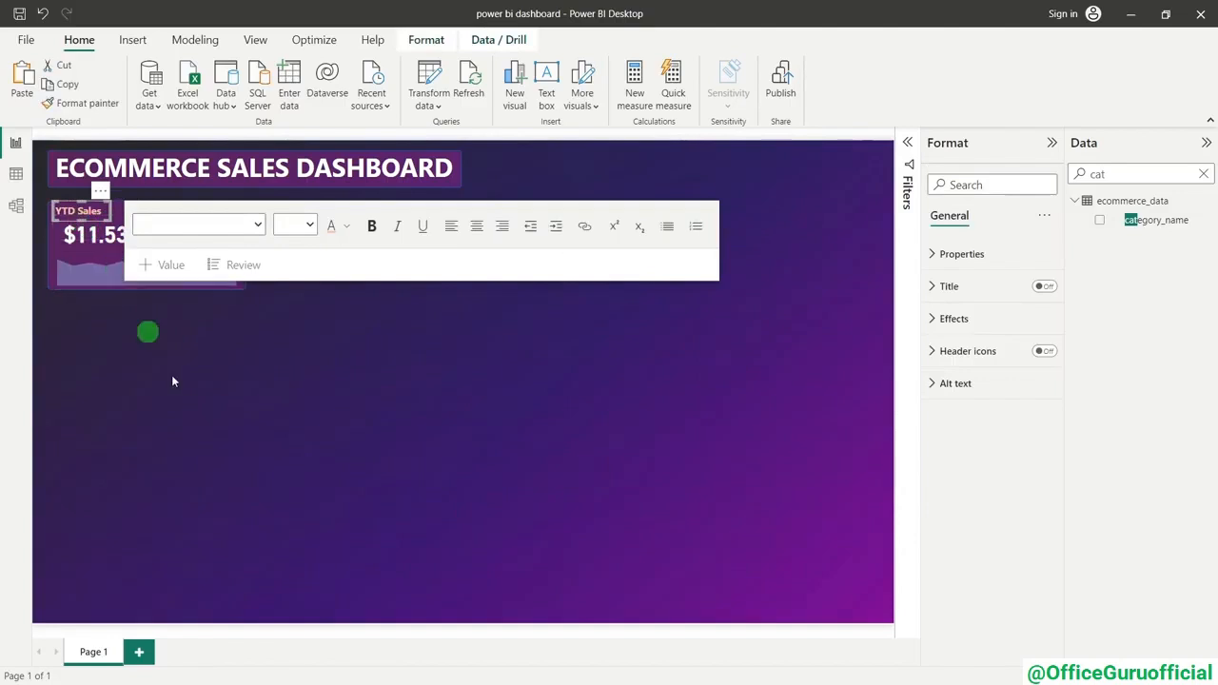
click(270, 427)
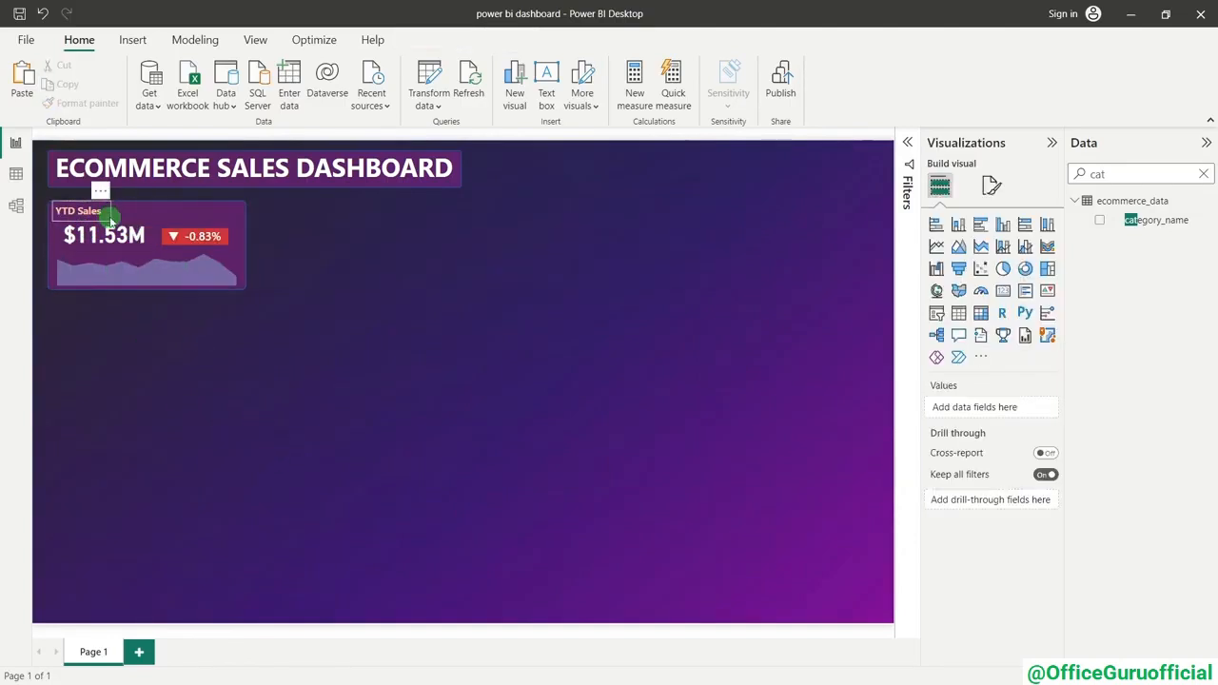
click(111, 220)
key(Right)
key(Right)
key(Right)
key(Right)
key(Right)
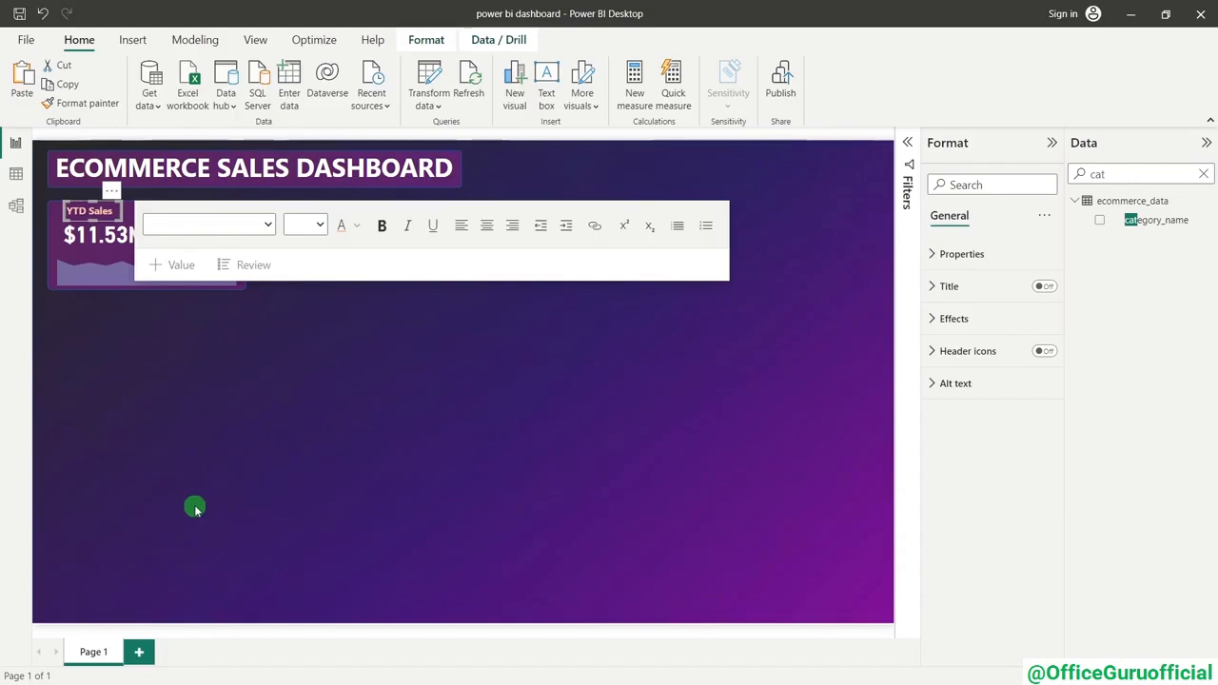
click(194, 509)
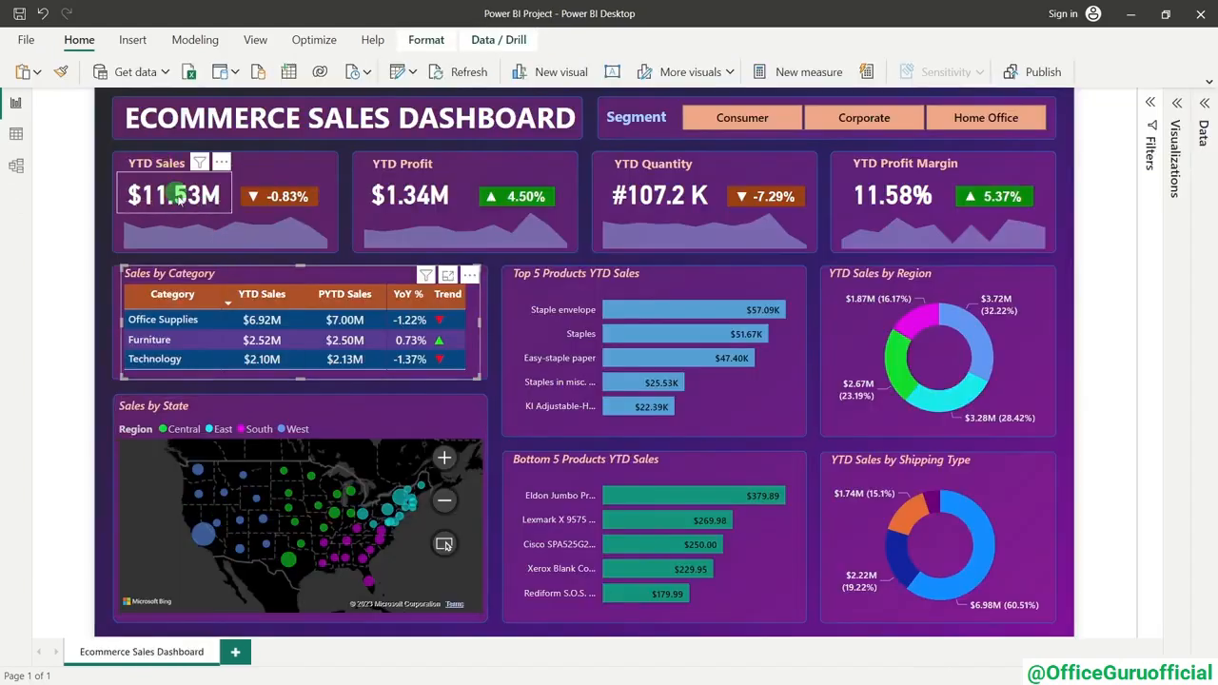
- Return to the power bi dashboard report and set the YTD Sales label's text size to 12
key(alt+Tab)
click(1051, 143)
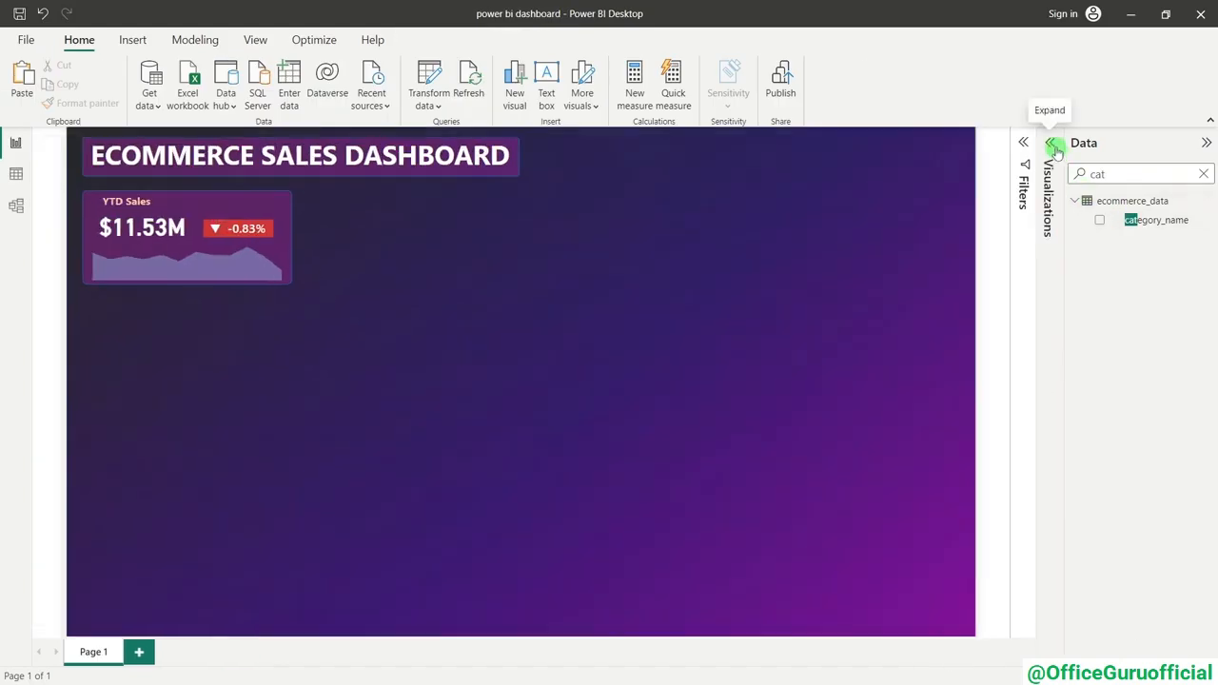
click(115, 182)
double_click(123, 200)
triple_click(123, 200)
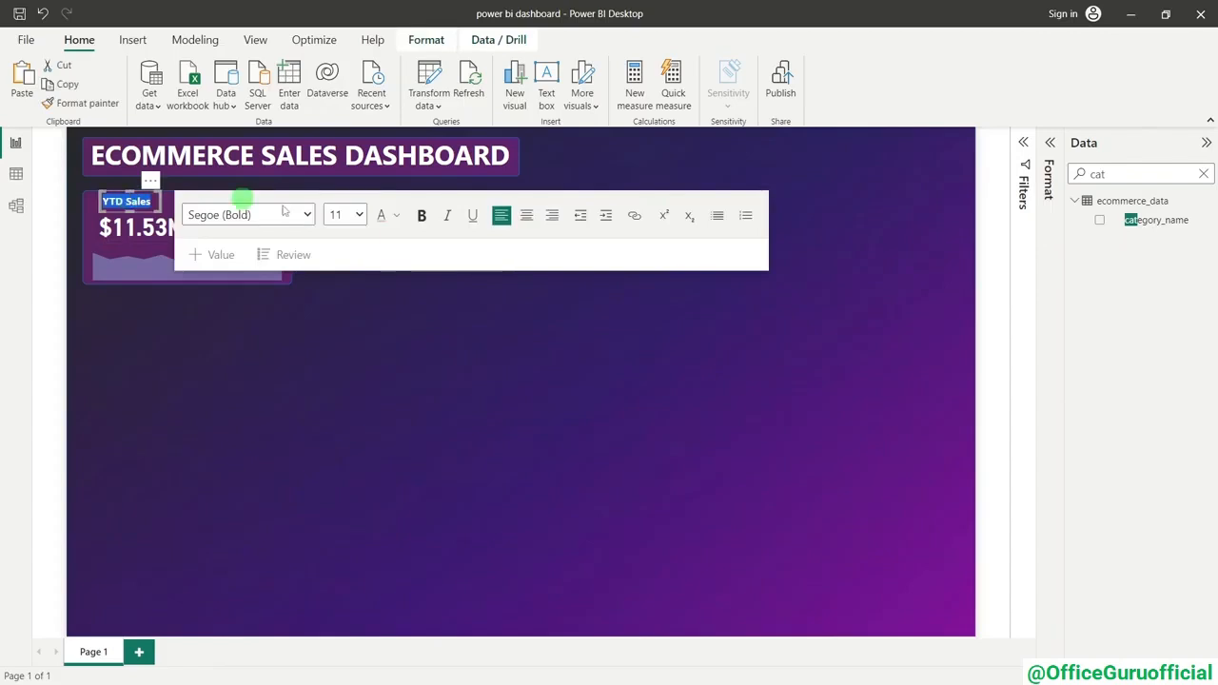
click(358, 217)
click(345, 303)
click(342, 317)
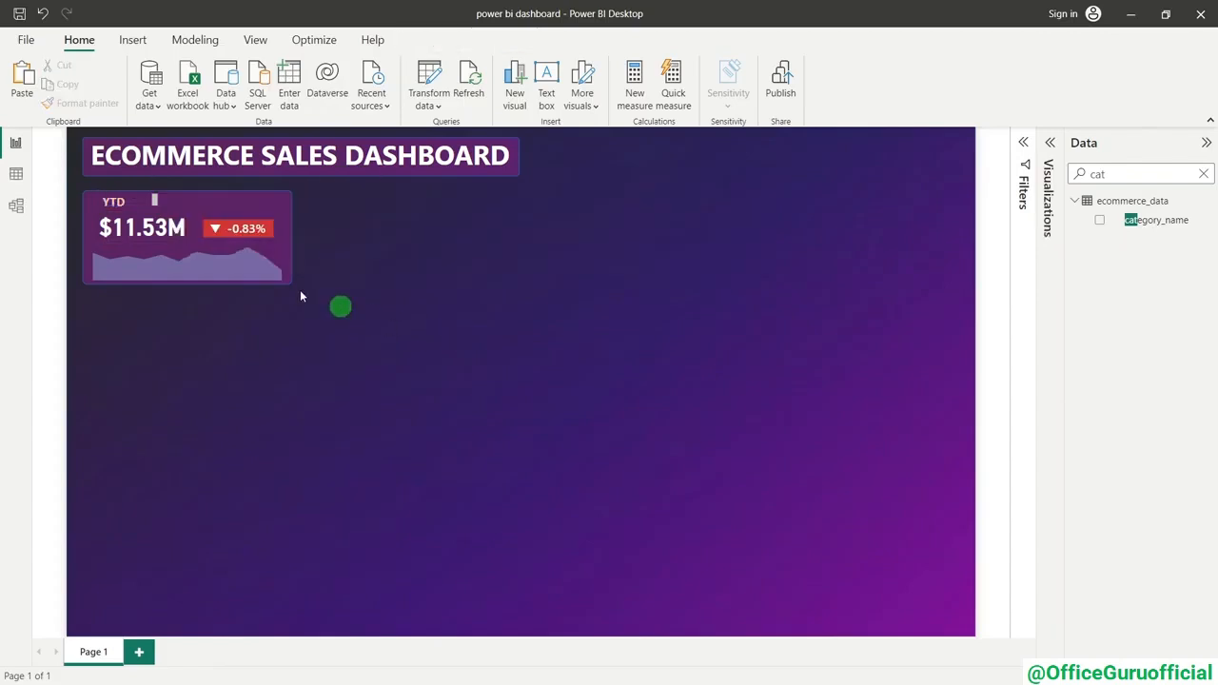
- Widen the YTD Sales text box so the full label fits on one line, and nudge it slightly left
click(156, 204)
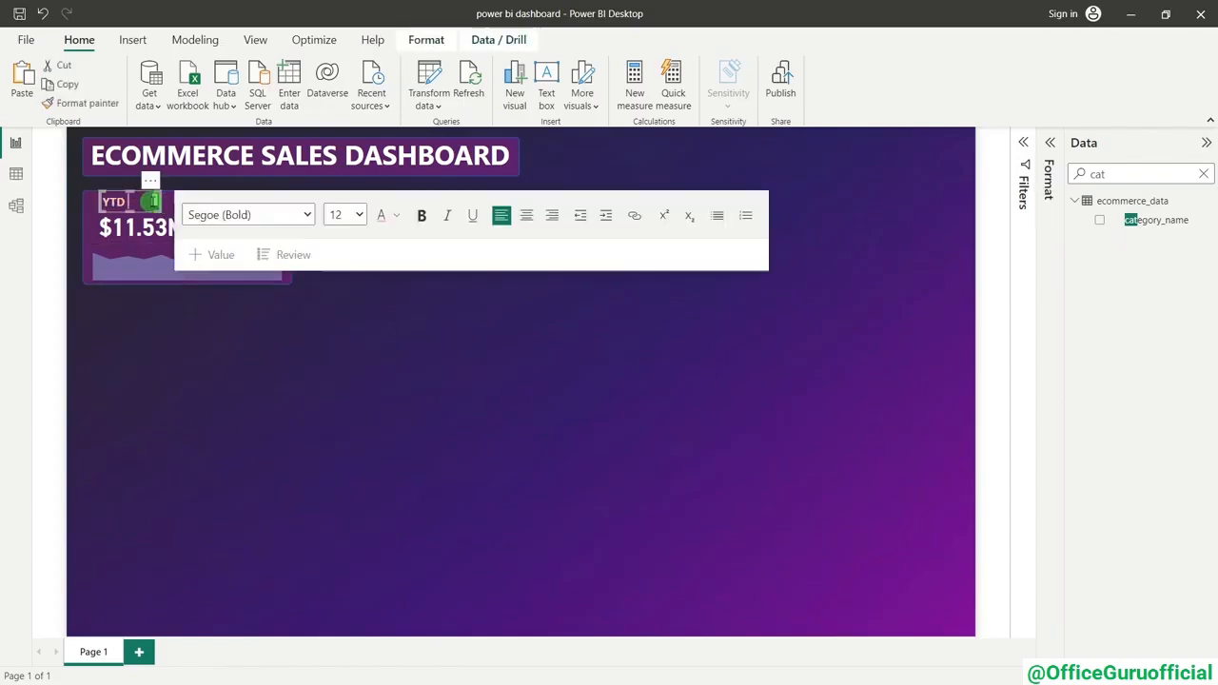
drag(160, 202, 172, 203)
click(464, 472)
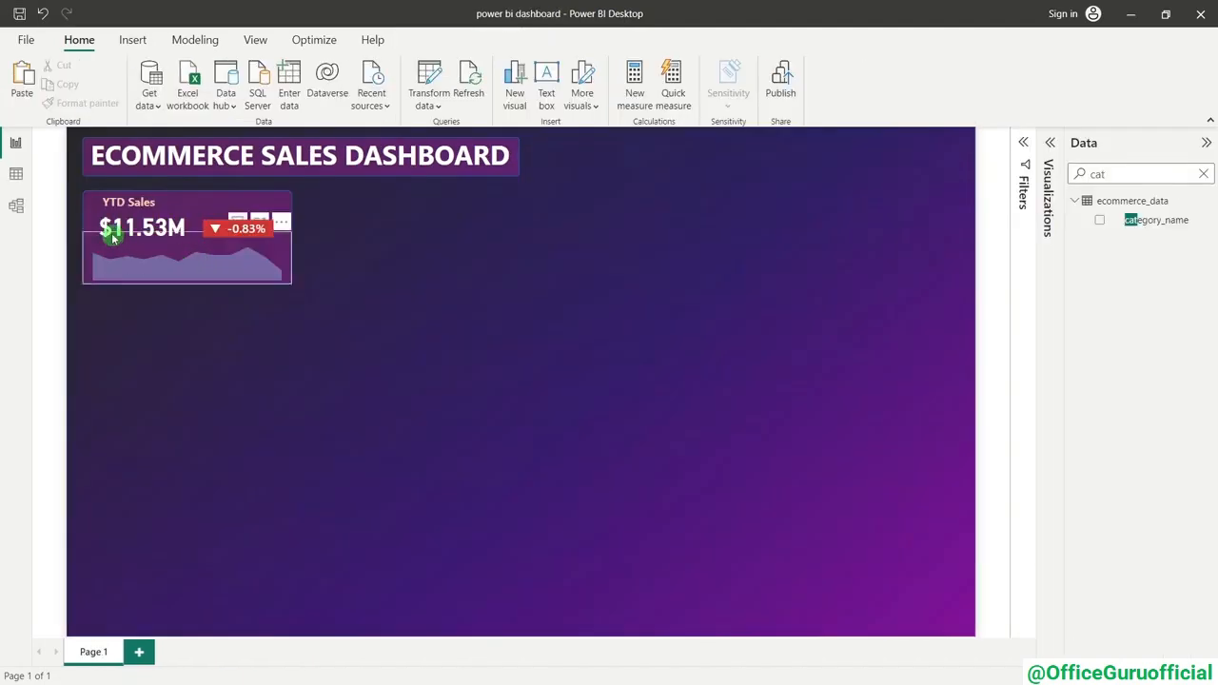
click(116, 203)
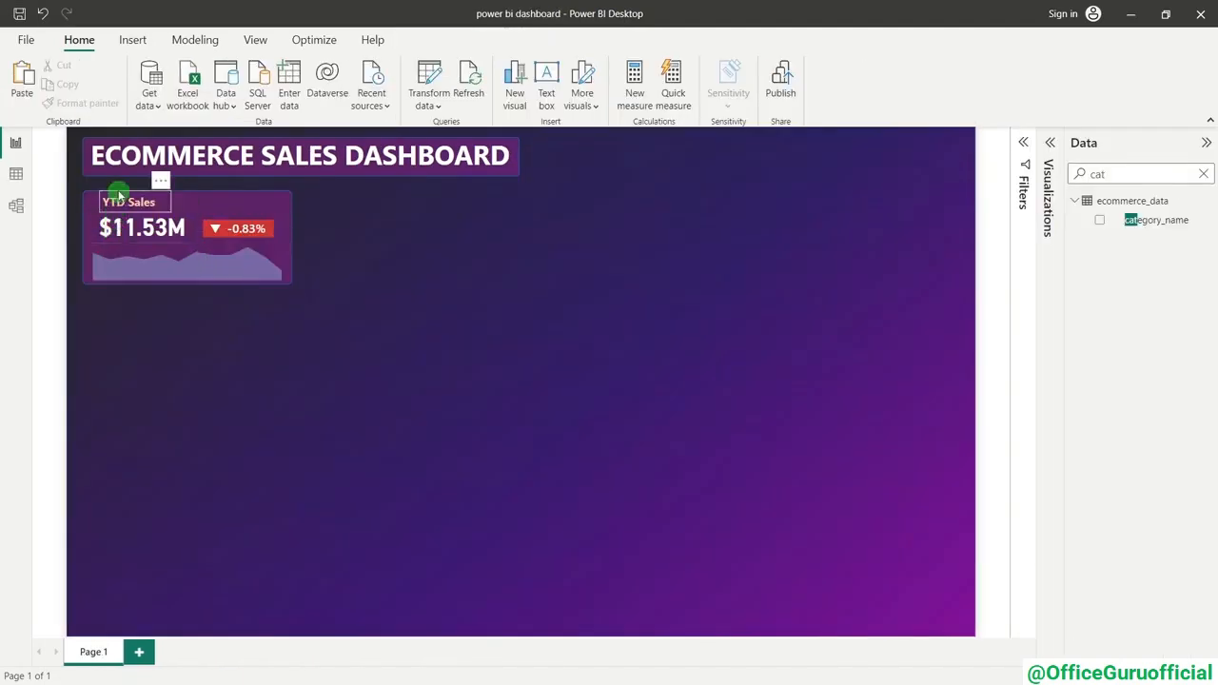
click(116, 197)
click(208, 330)
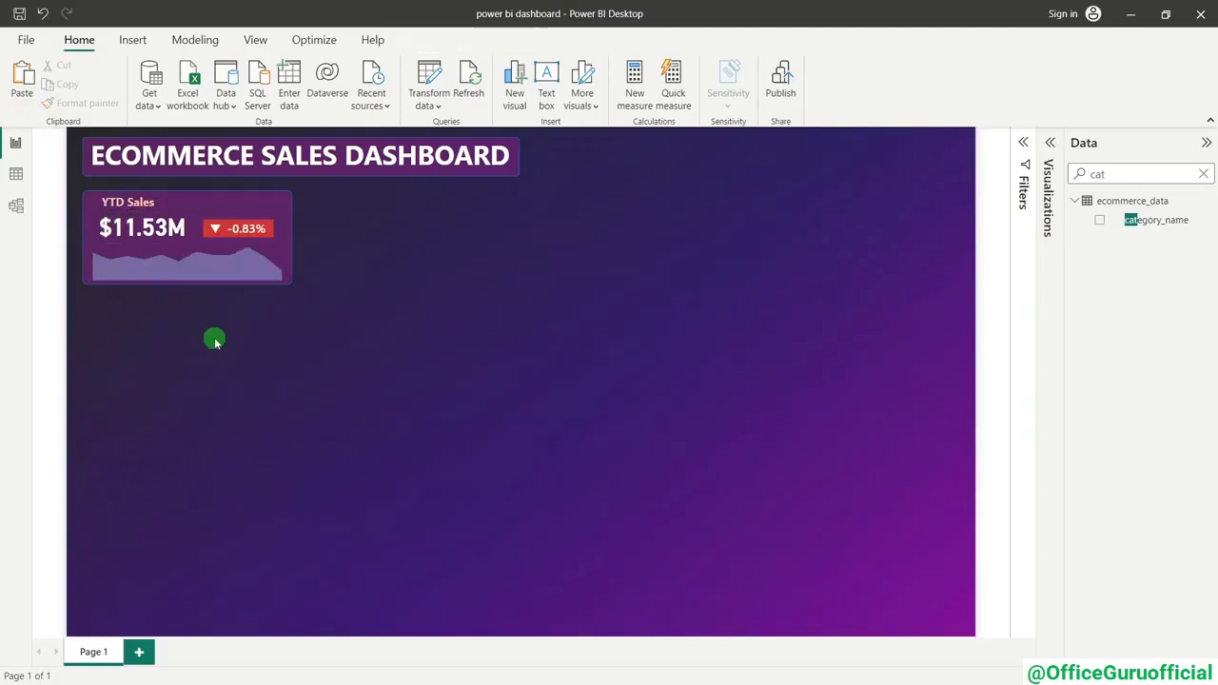
- Try Segoe UI Bold, Segoe UI Semibold and Segoe UI as the font of the -0.83% callout value
click(1049, 143)
click(991, 188)
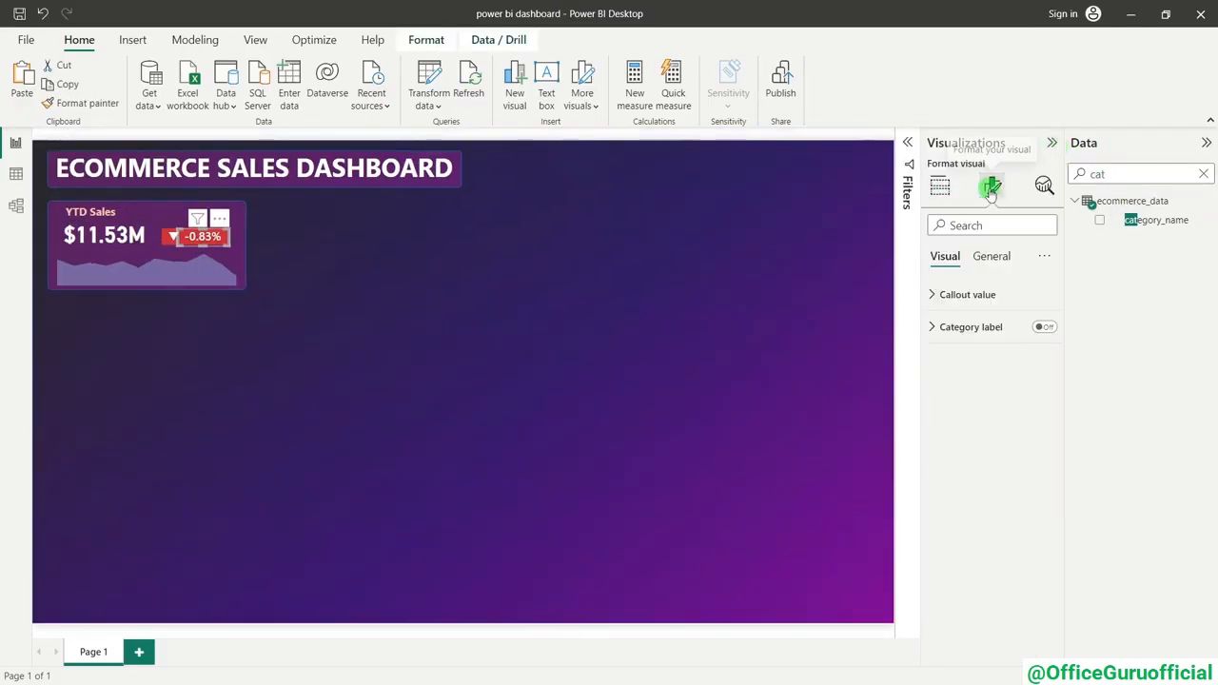
click(982, 293)
click(993, 349)
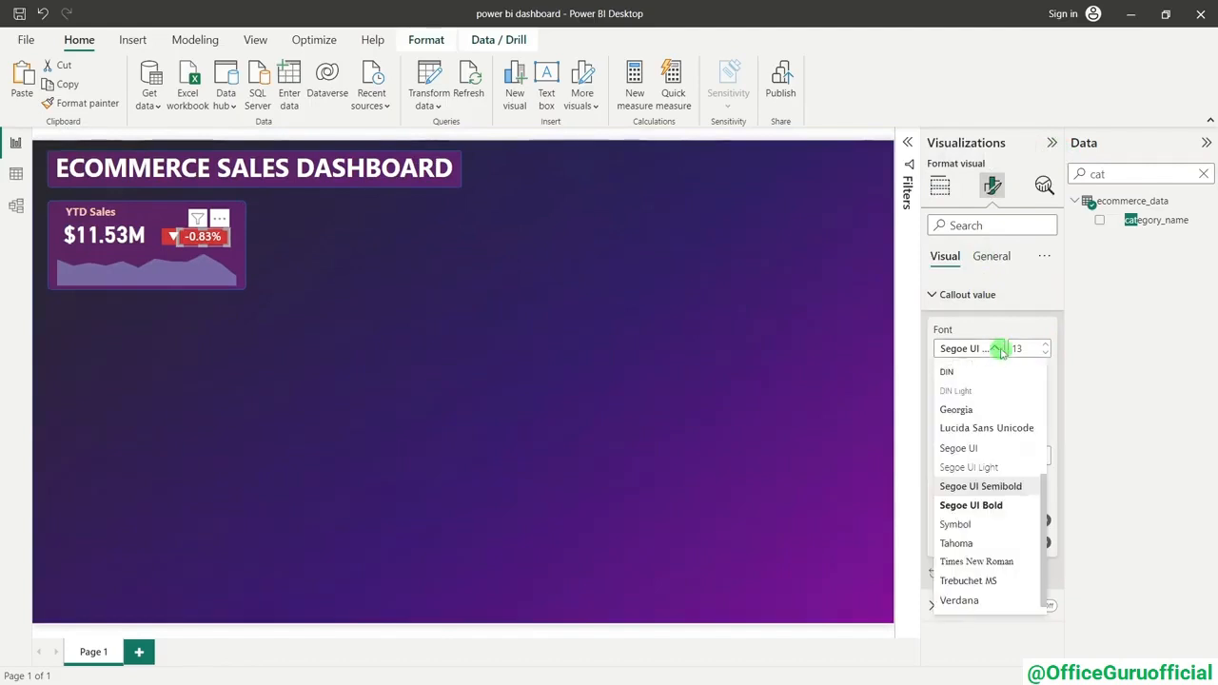
click(997, 506)
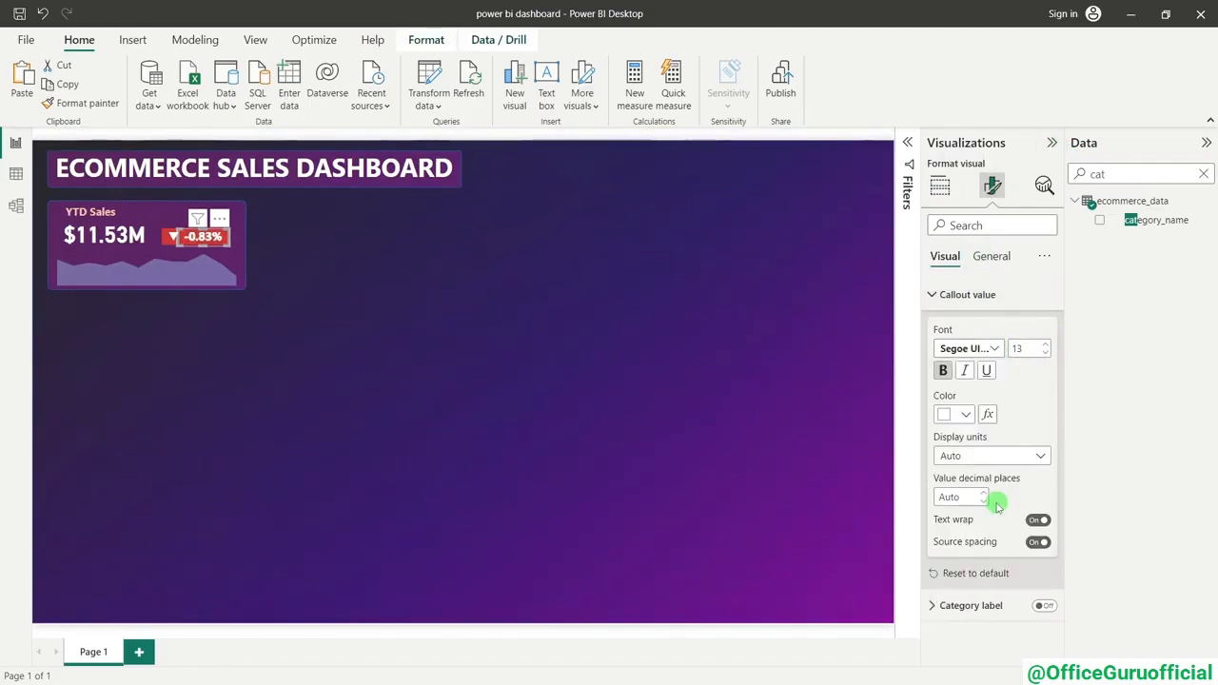
click(990, 349)
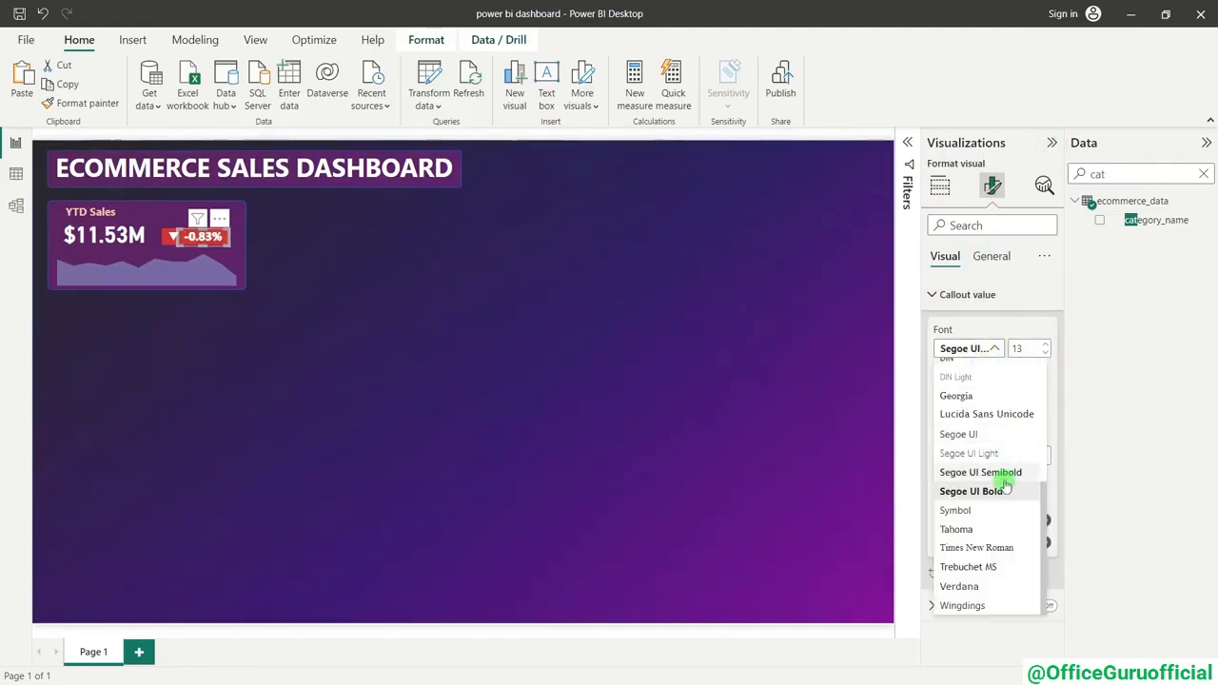
click(1005, 485)
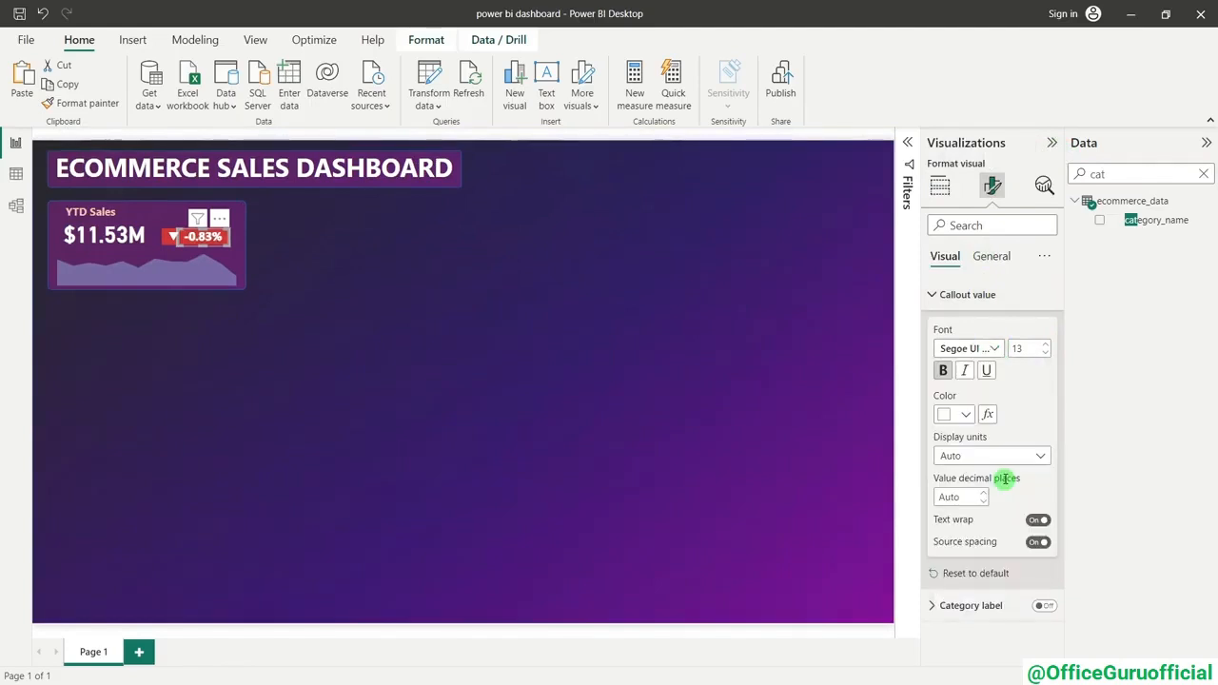
click(969, 349)
click(958, 447)
click(944, 370)
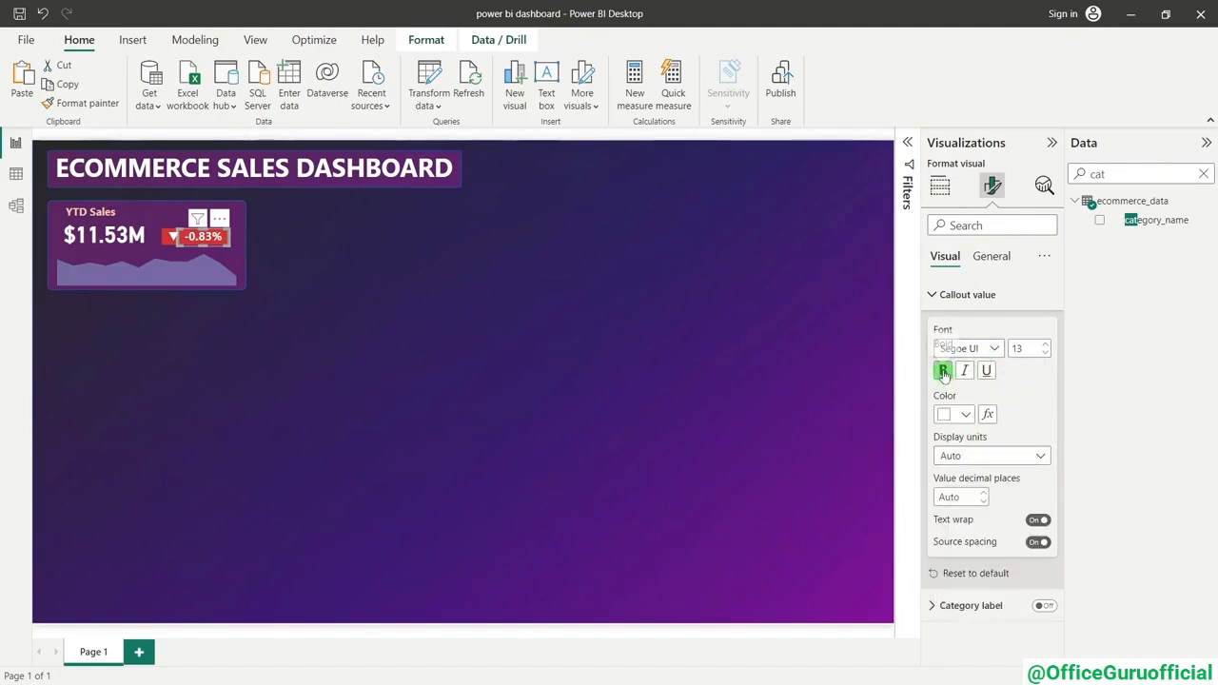
click(478, 360)
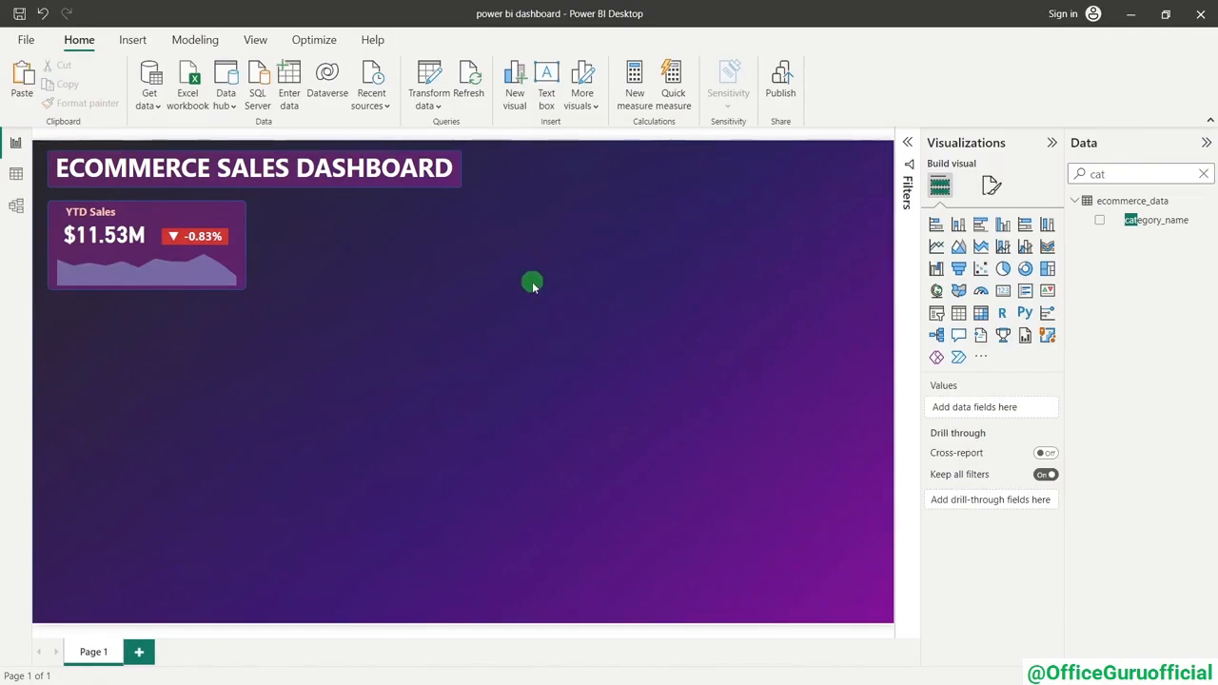
- Change the font of the sales card's -0.83% callout value to Arial
click(206, 238)
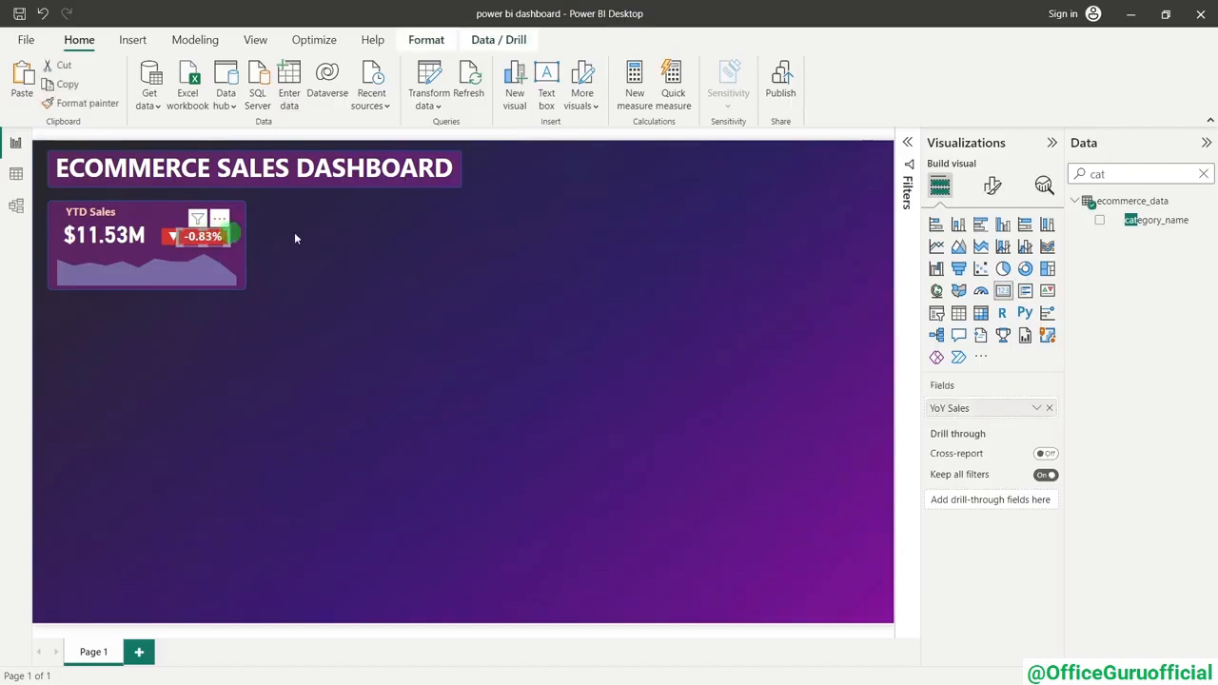
click(1000, 186)
click(971, 295)
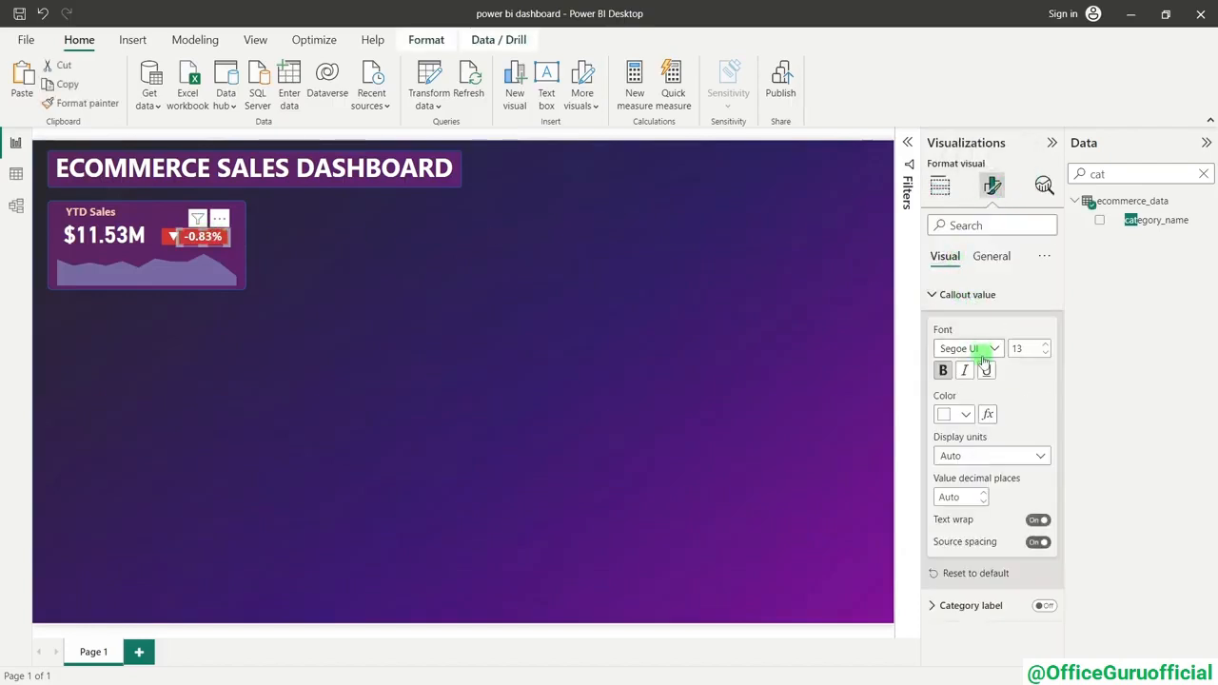
click(982, 348)
click(986, 525)
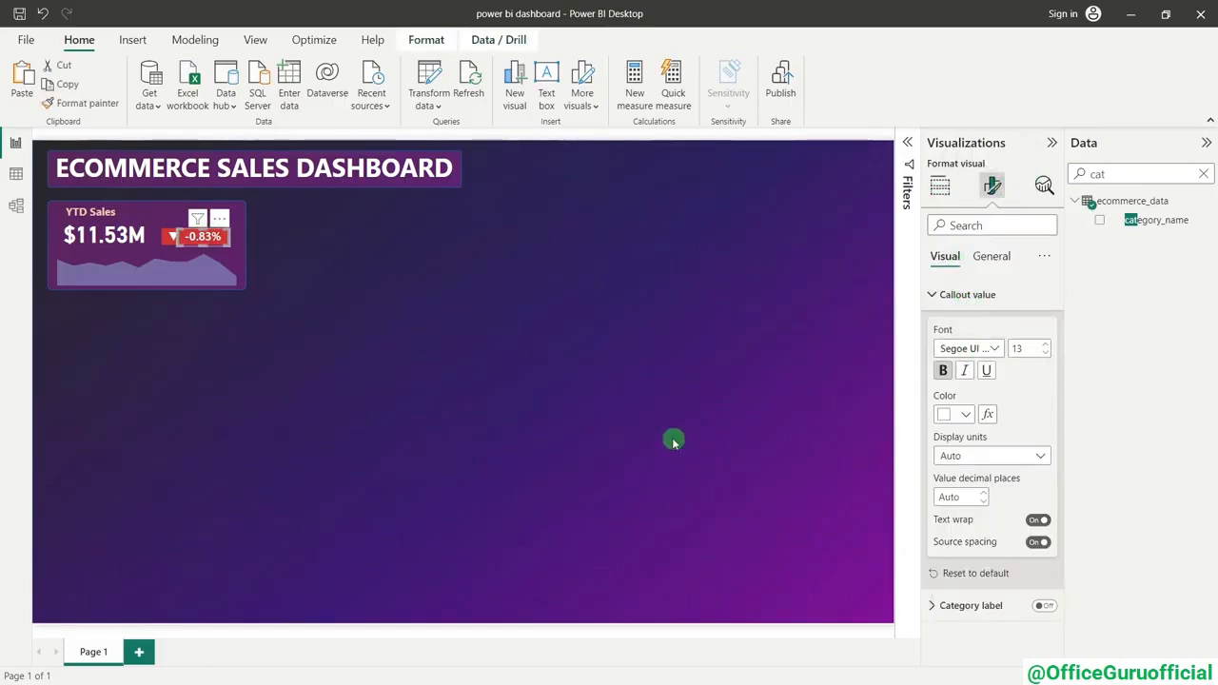
click(997, 348)
scroll(1000, 422, up, 5)
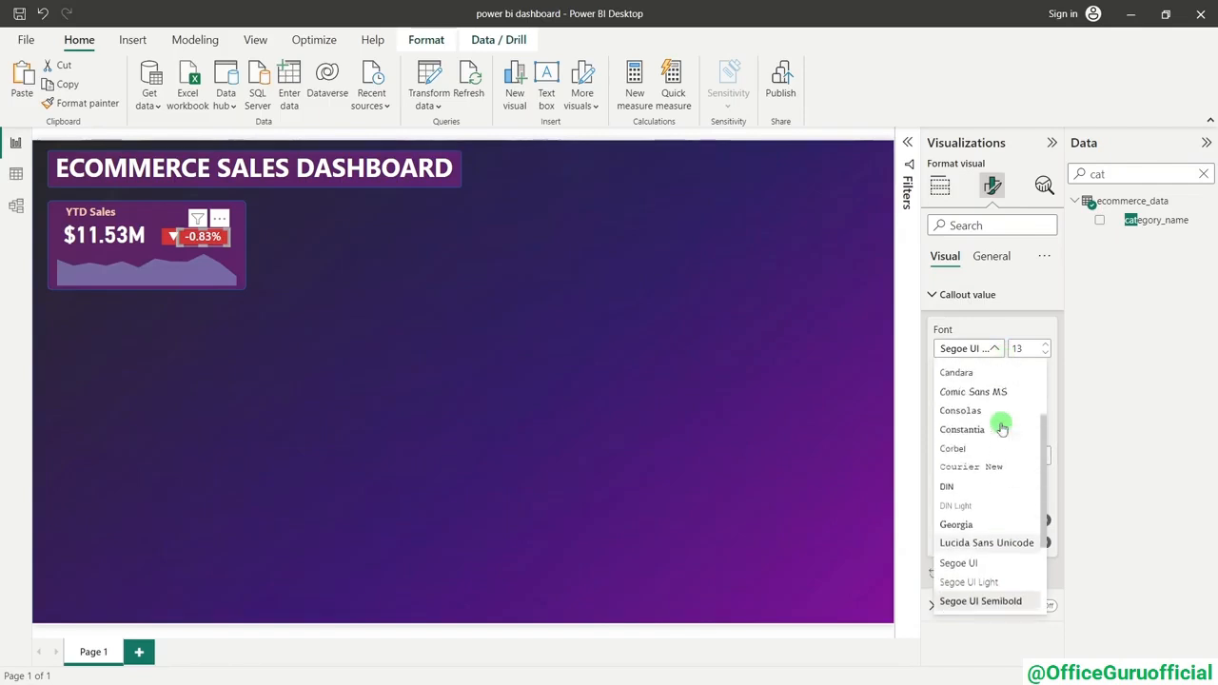
click(952, 367)
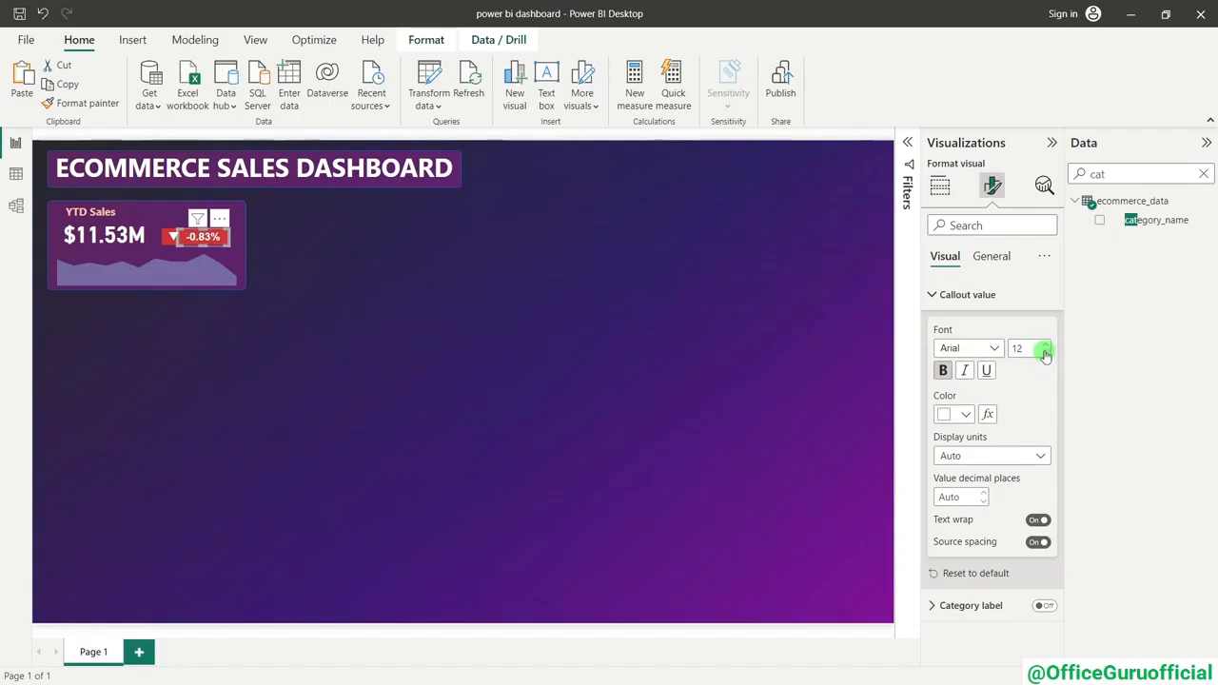
click(467, 314)
click(202, 240)
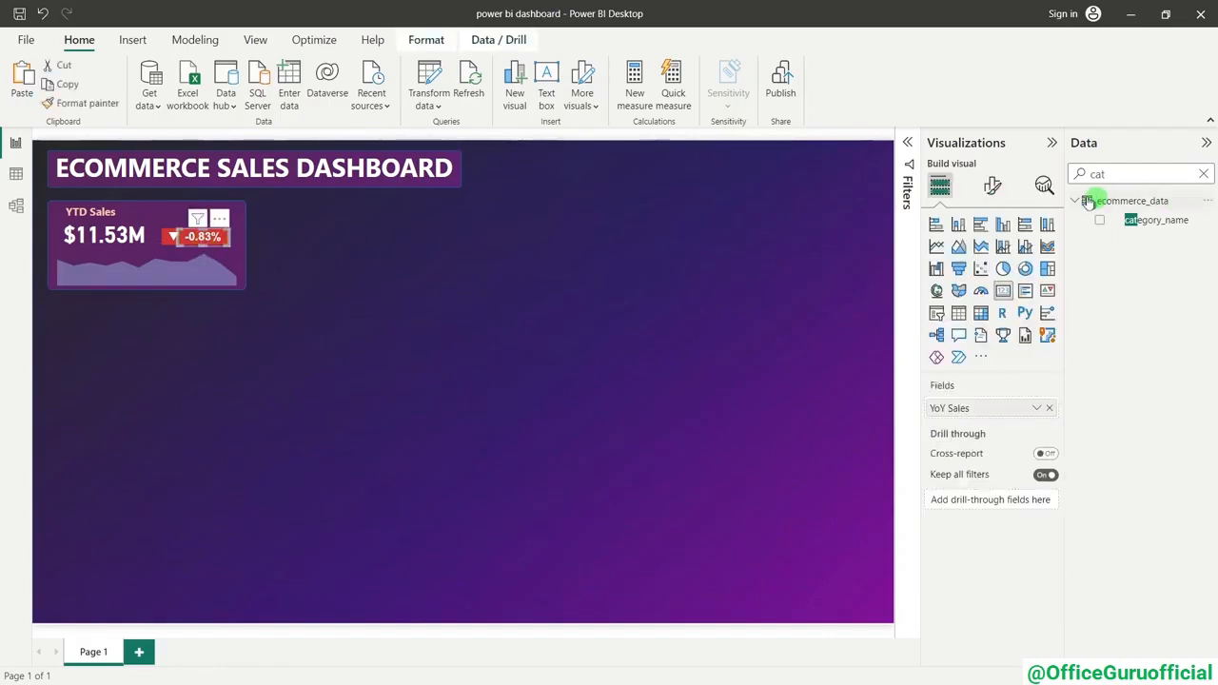
click(993, 185)
click(988, 294)
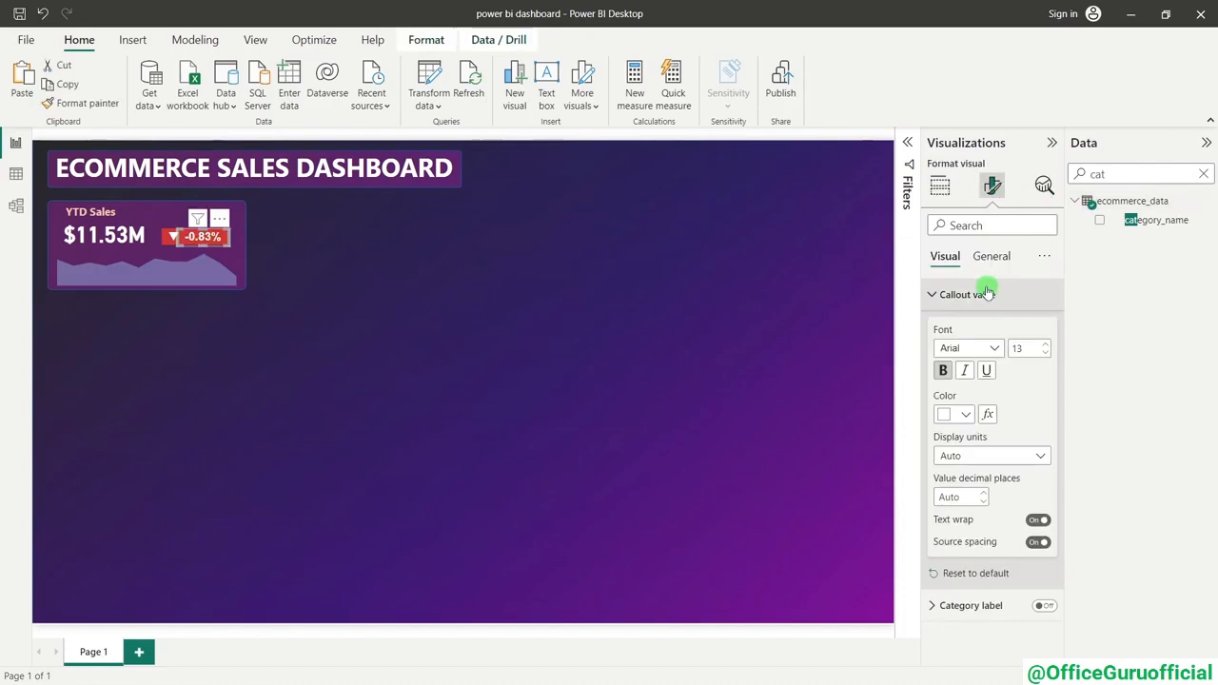
click(969, 348)
click(443, 294)
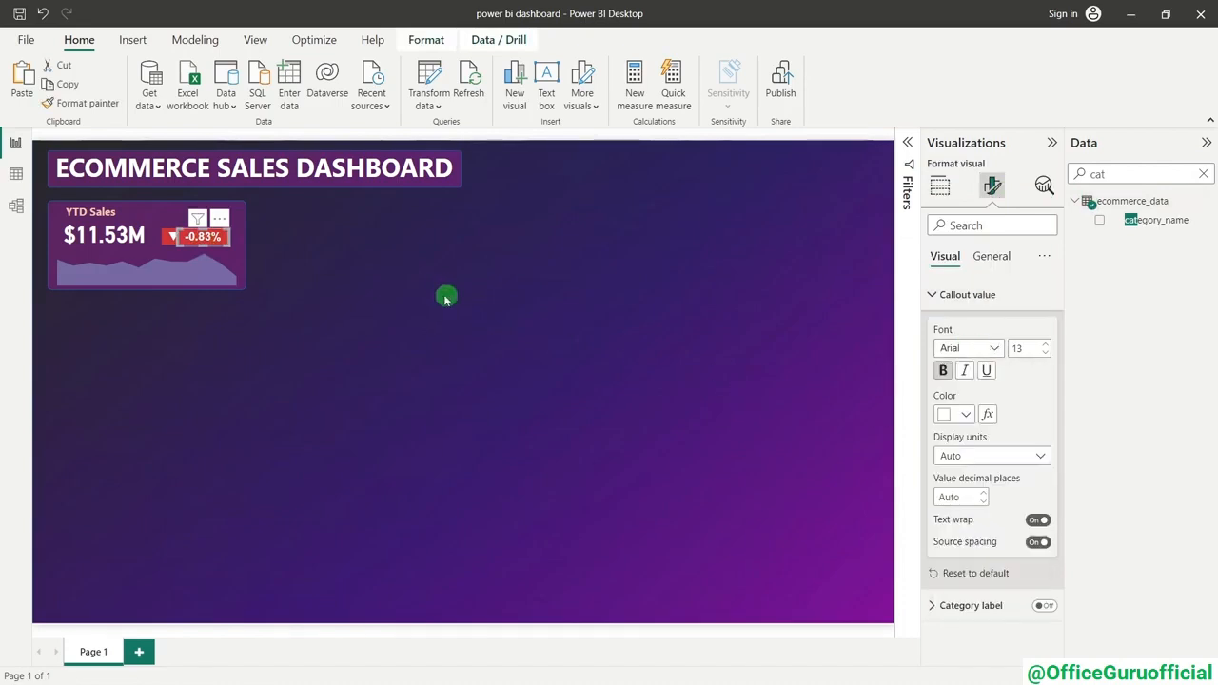
click(432, 283)
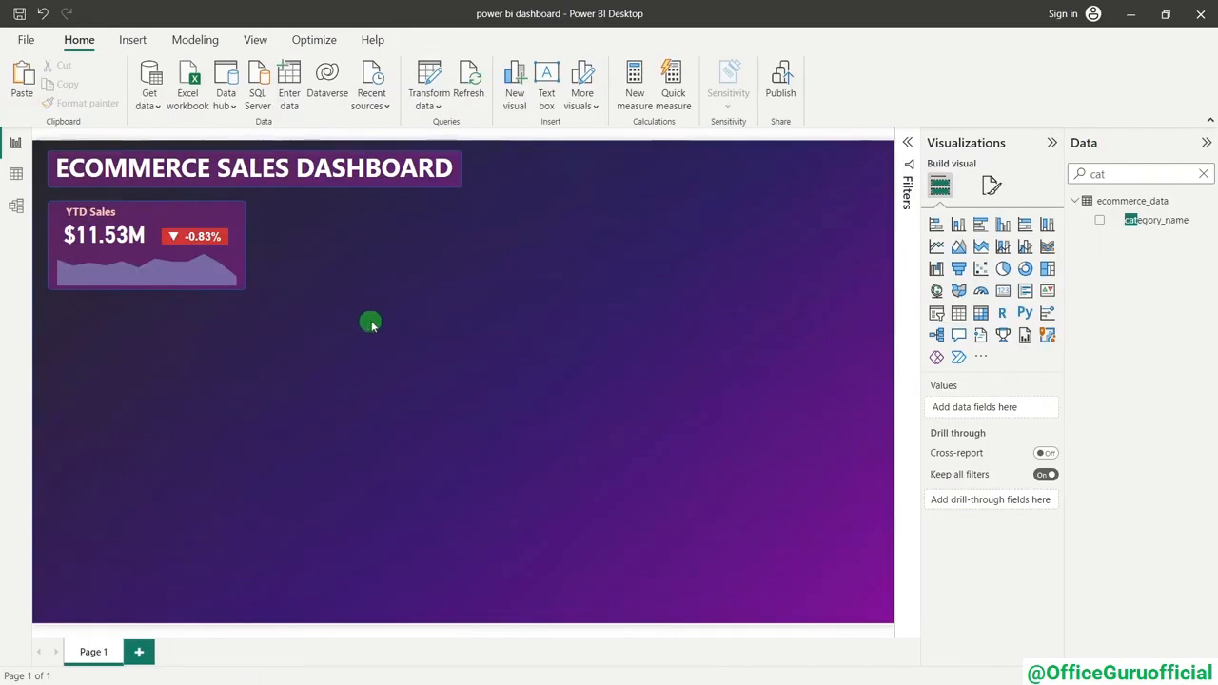
- Duplicate all elements of the YTD Sales card and place the copy level with the original, directly to its right
drag(41, 195, 286, 324)
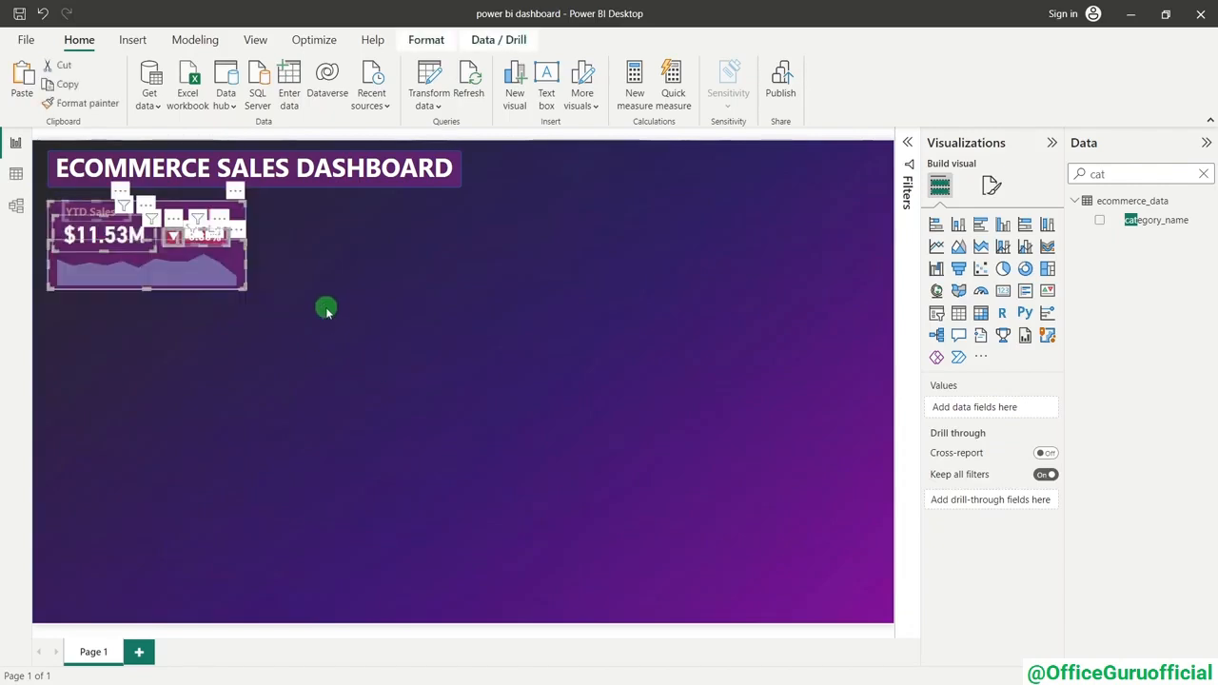
key(ctrl+v)
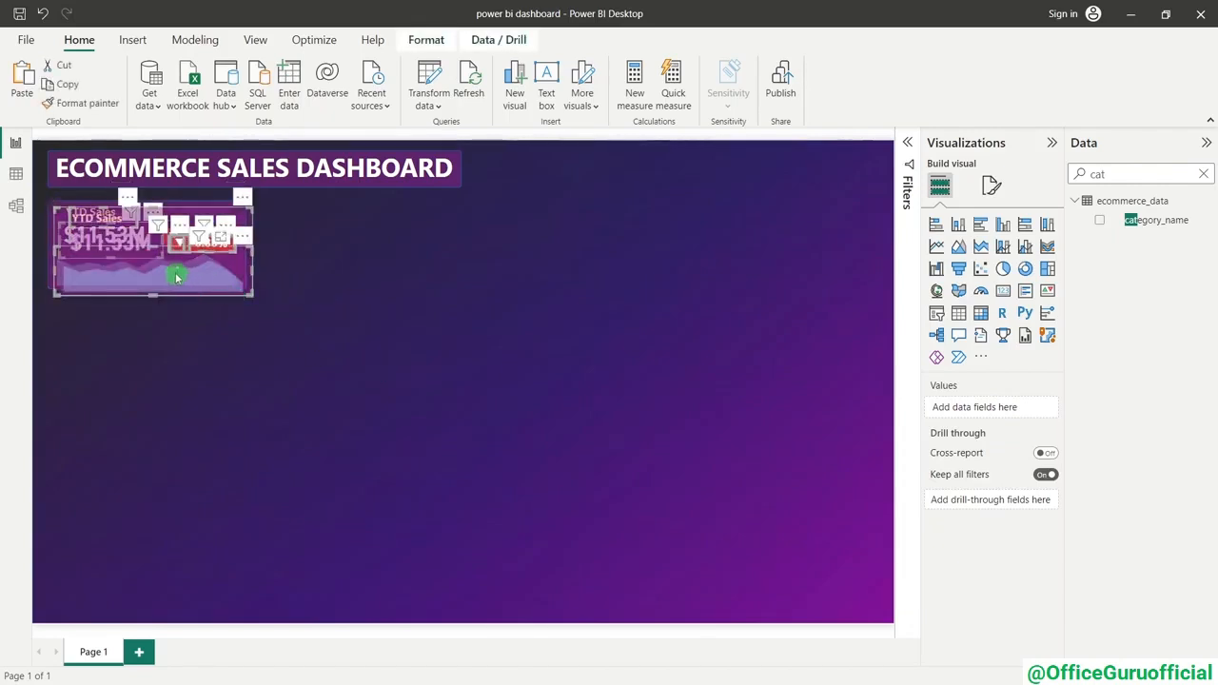
drag(163, 299, 373, 293)
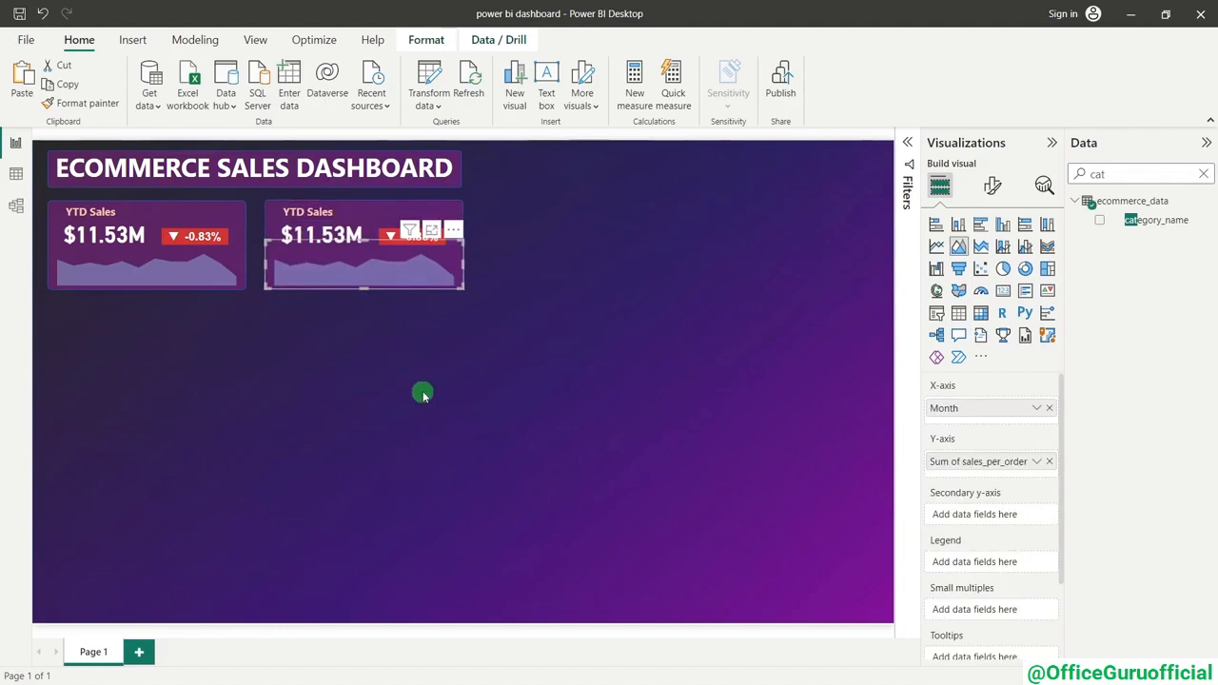
click(422, 395)
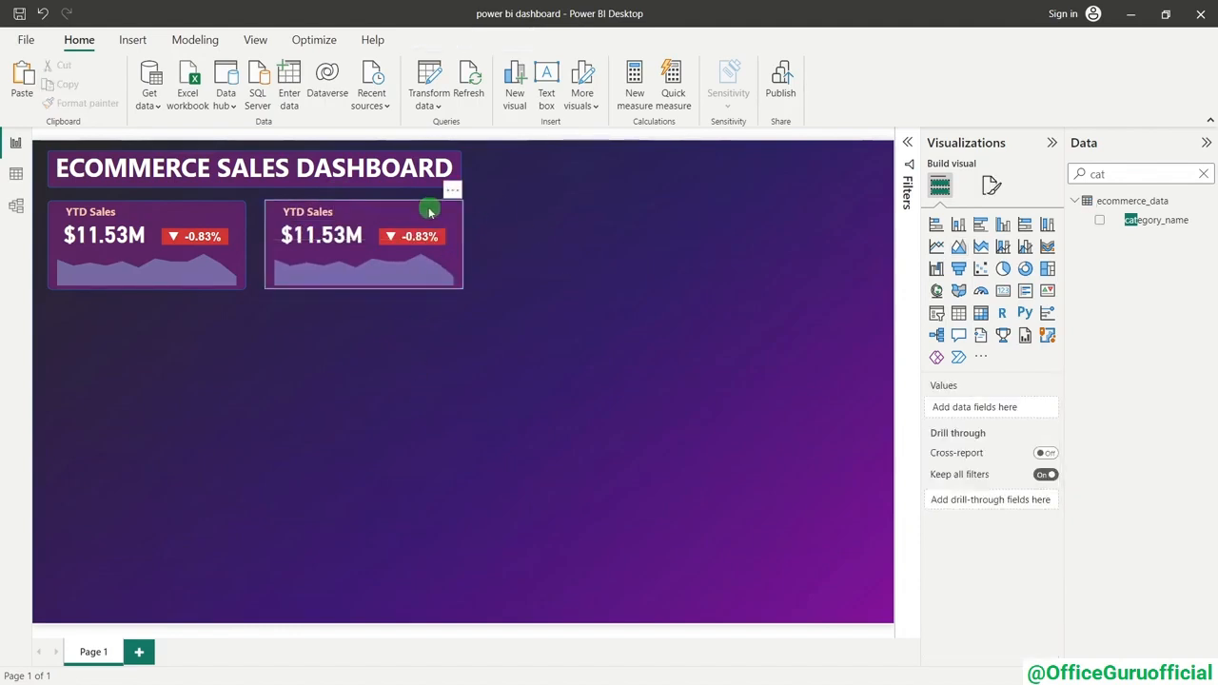
- Shift the copied card's background shape and area chart slightly left so they line up with each other, closer to the first card
drag(426, 215, 422, 208)
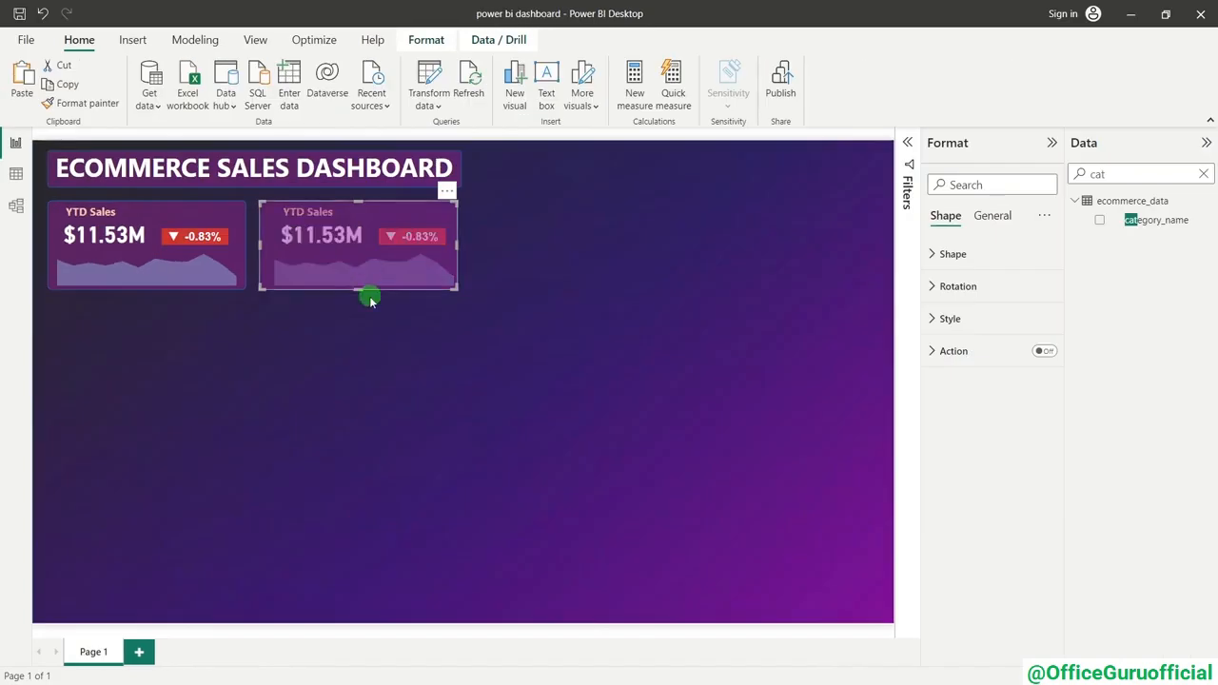
click(357, 329)
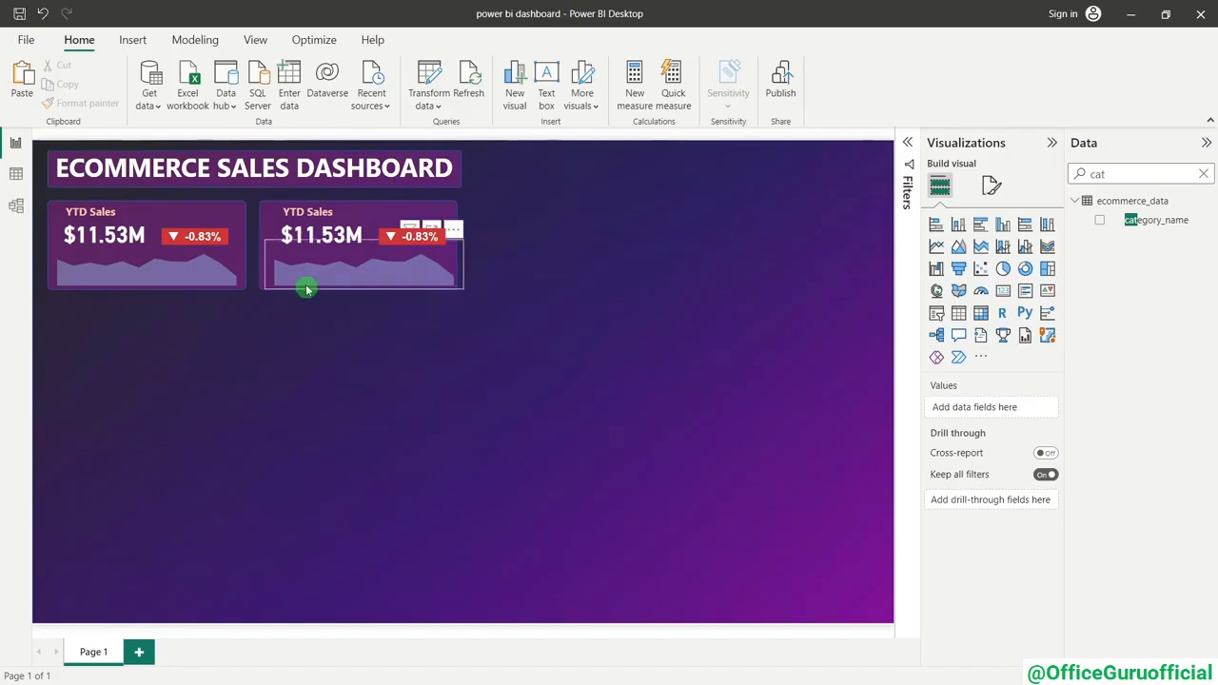
click(458, 271)
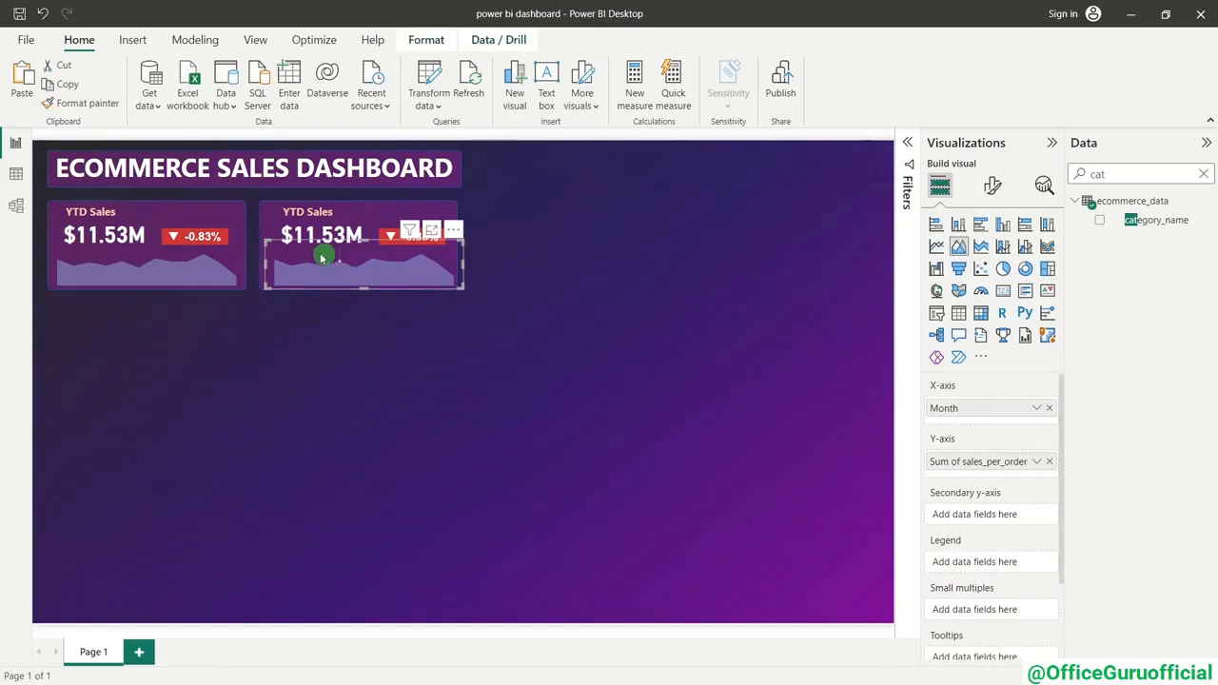
drag(278, 247, 273, 248)
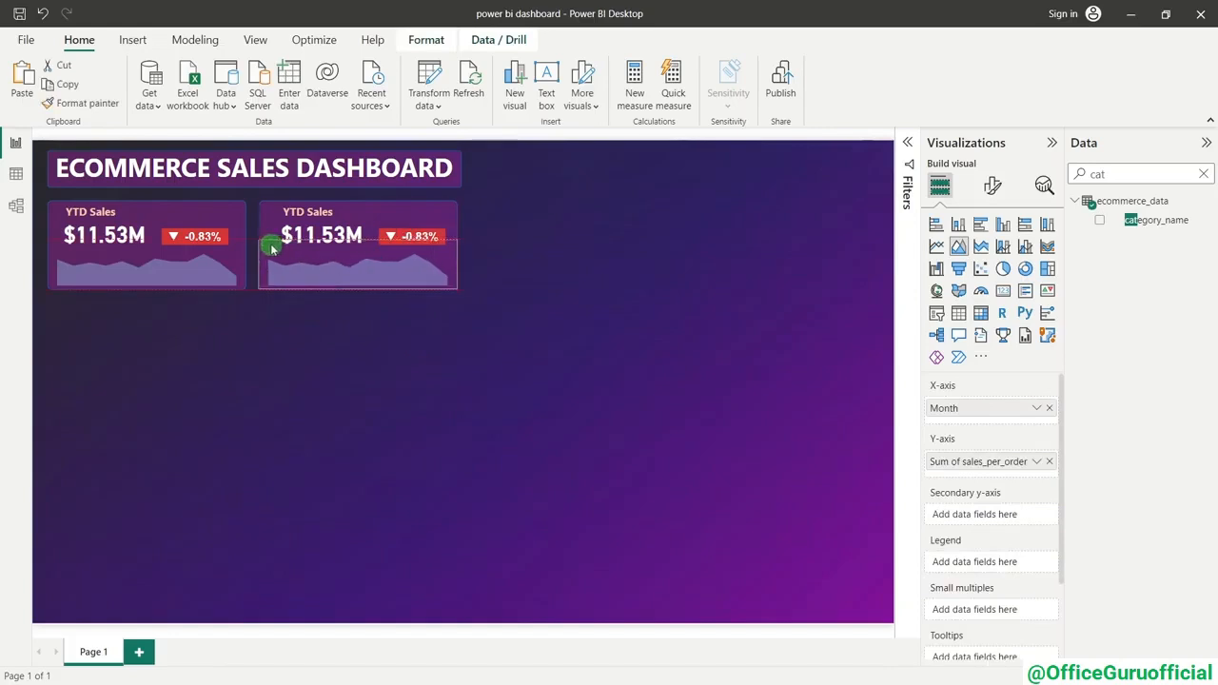
click(398, 410)
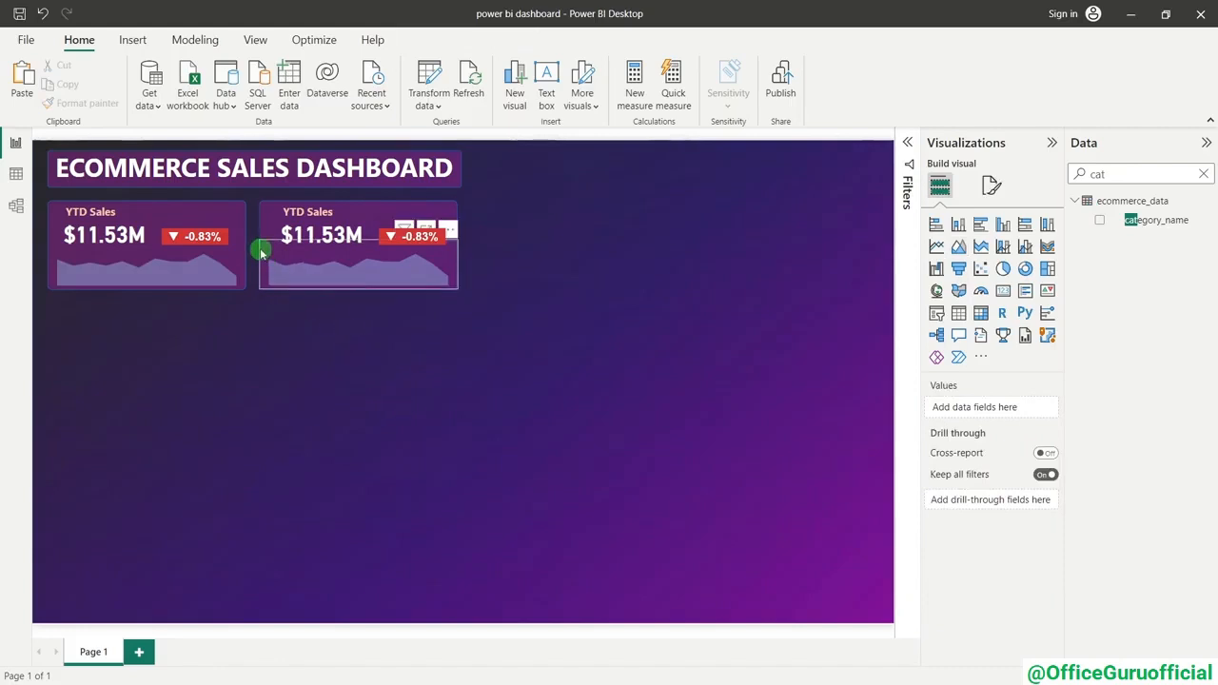
- Select the copied card's $11.53M value and clear the field search to list all fields and measures
click(284, 238)
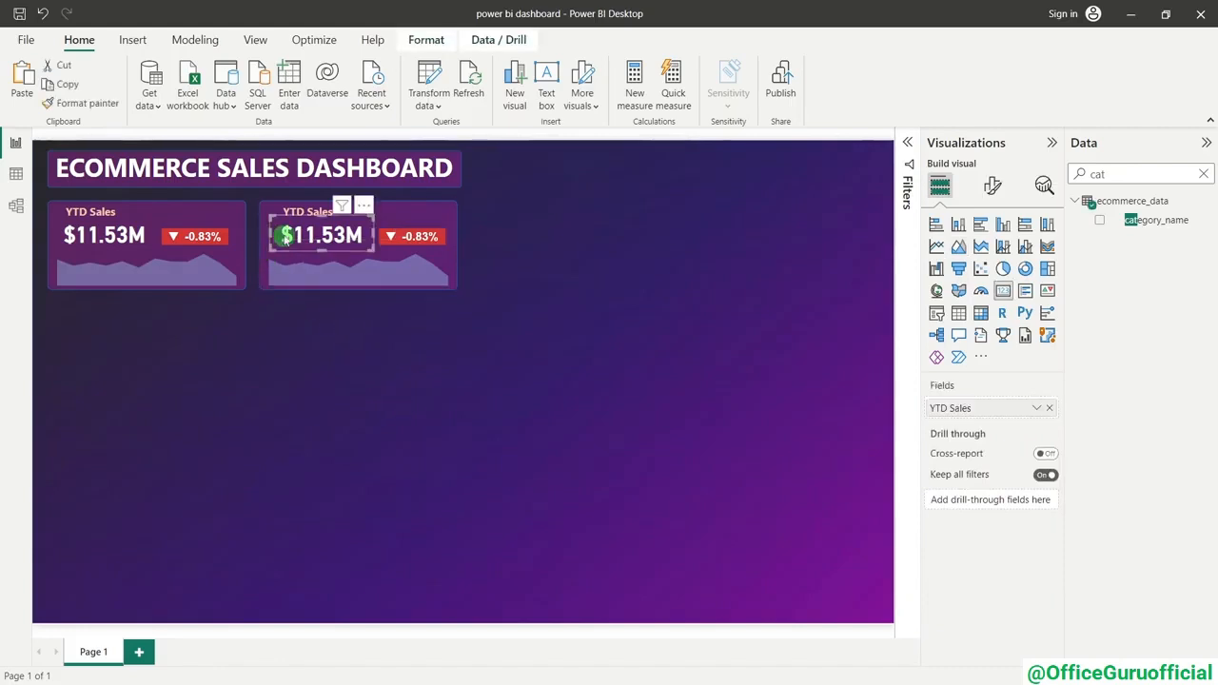
click(1204, 173)
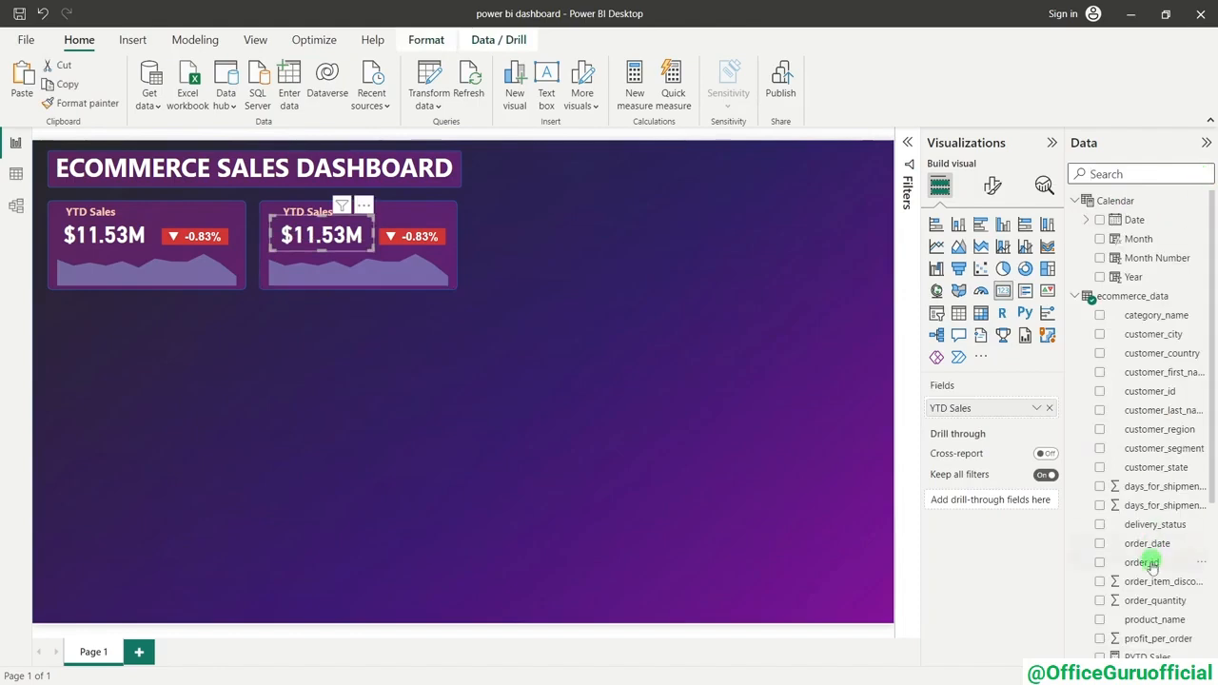
scroll(1151, 566, down, 3)
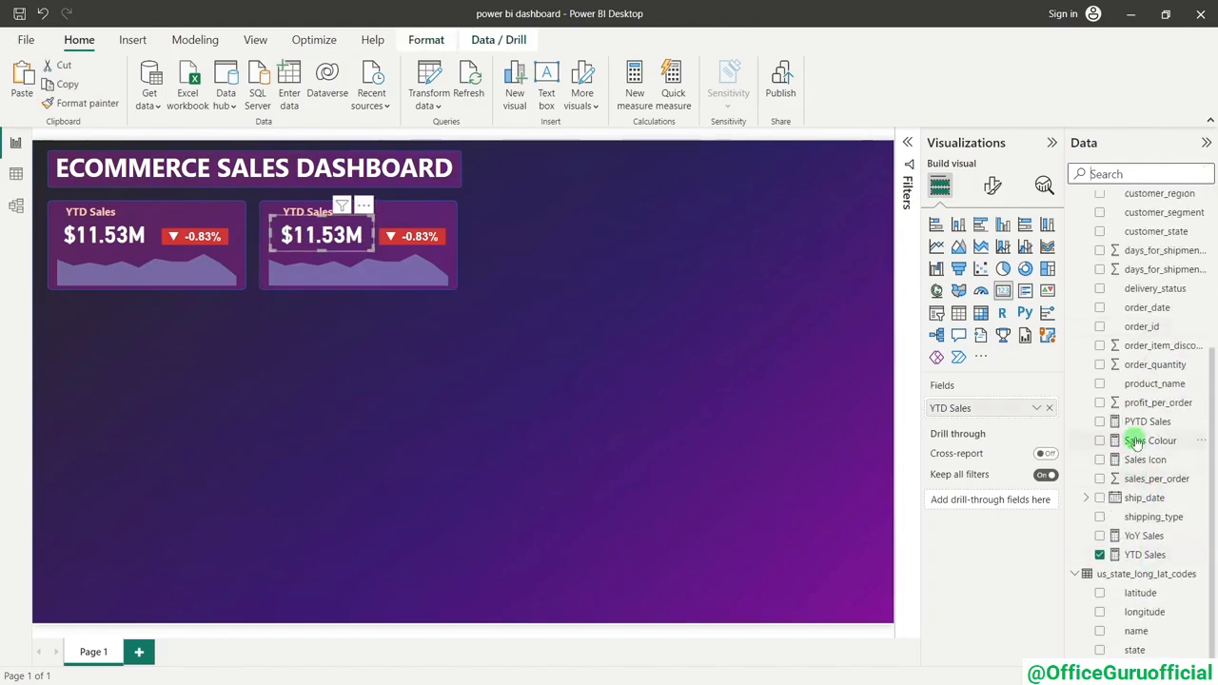
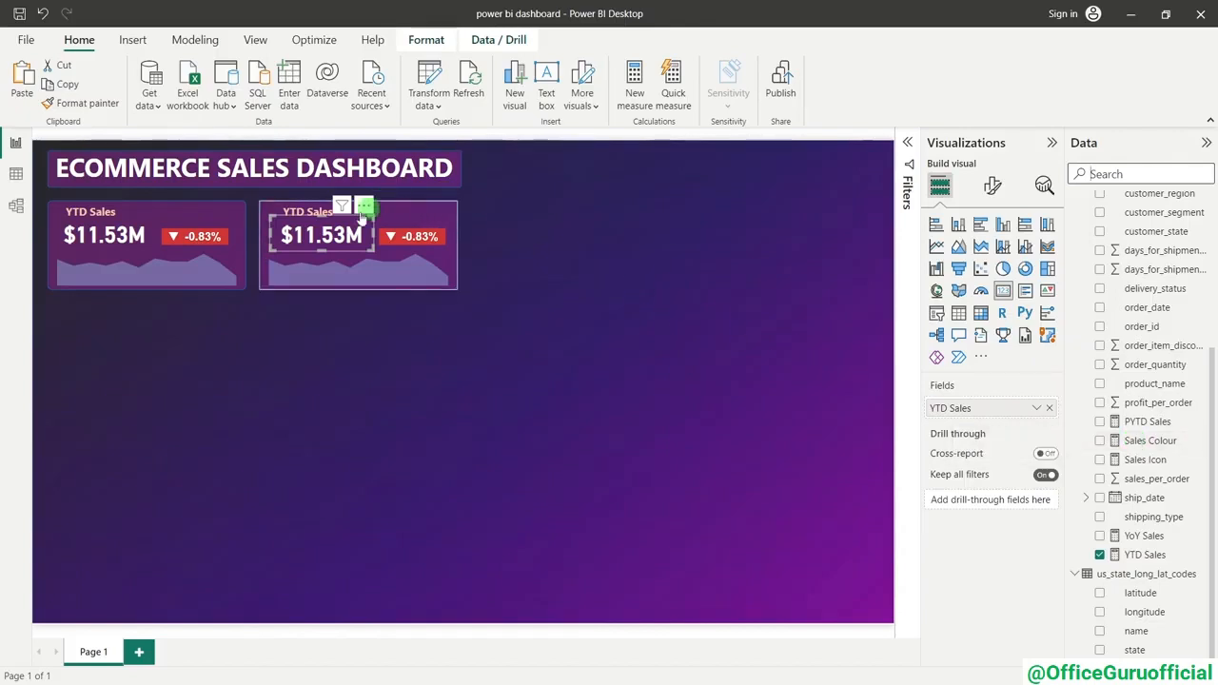
- Change the copied card's label to YTD Profit
click(322, 211)
text(P)
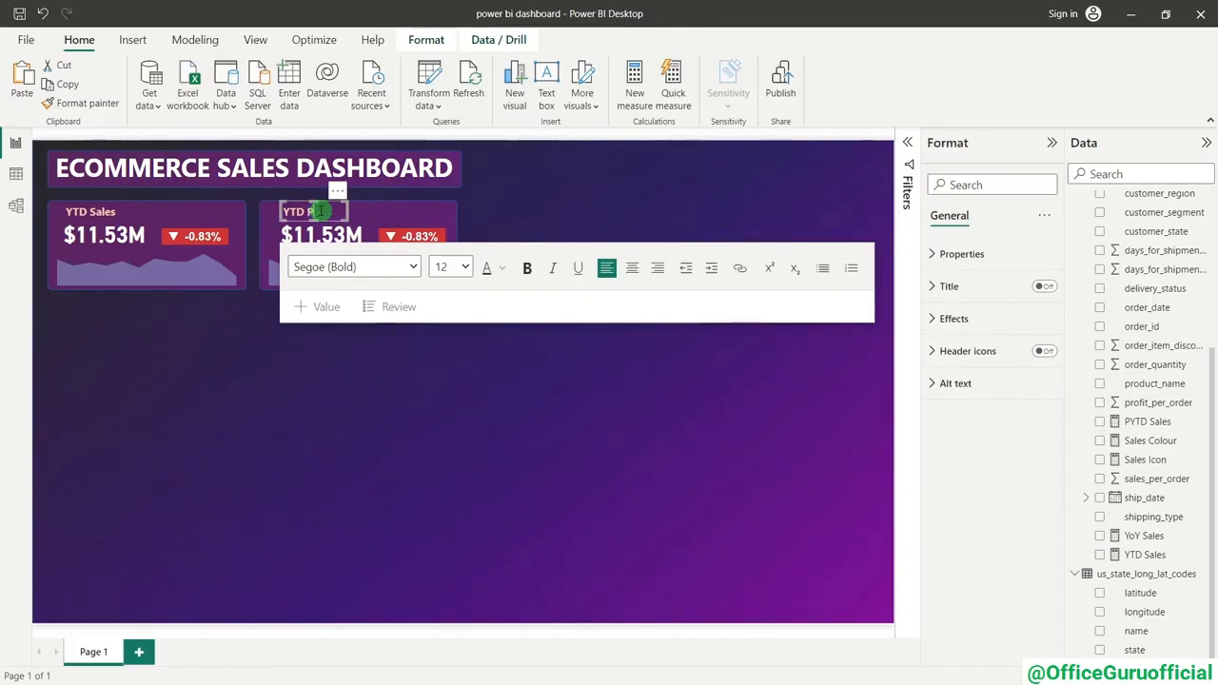
text(rofit)
click(411, 424)
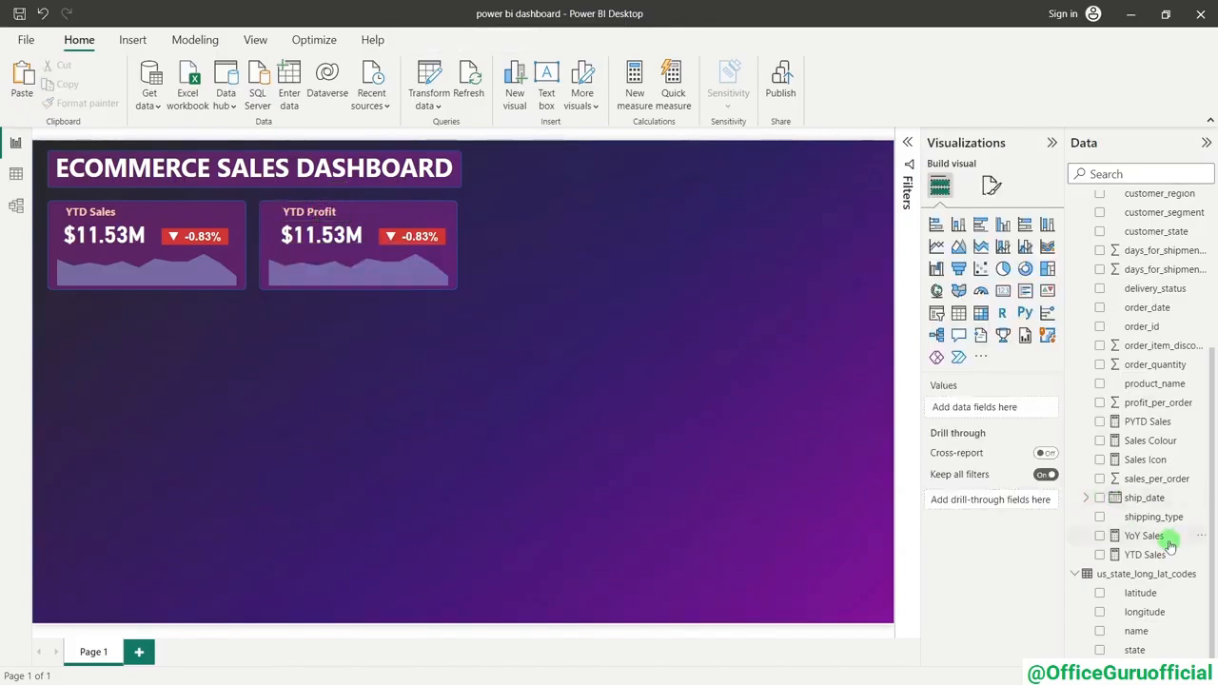
- Create a new measure in the ecommerce_data table containing a copy of the YTD Sales formula
scroll(1170, 544, up, 1)
scroll(1171, 544, down, 1)
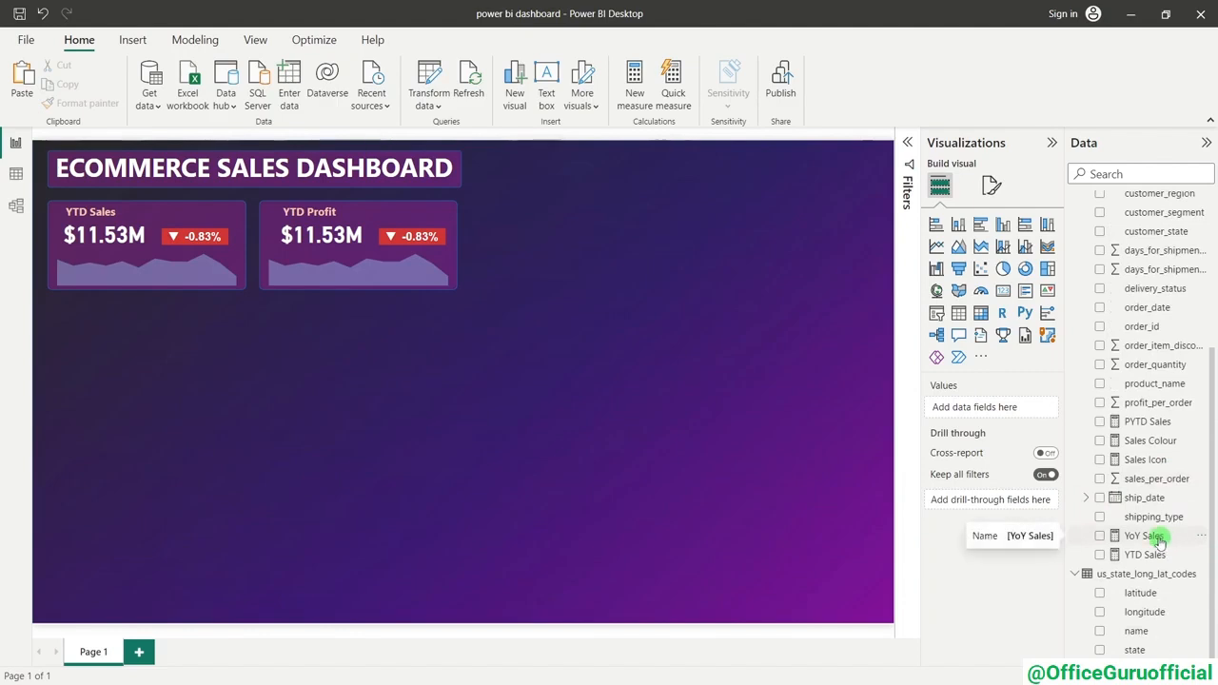
click(1145, 555)
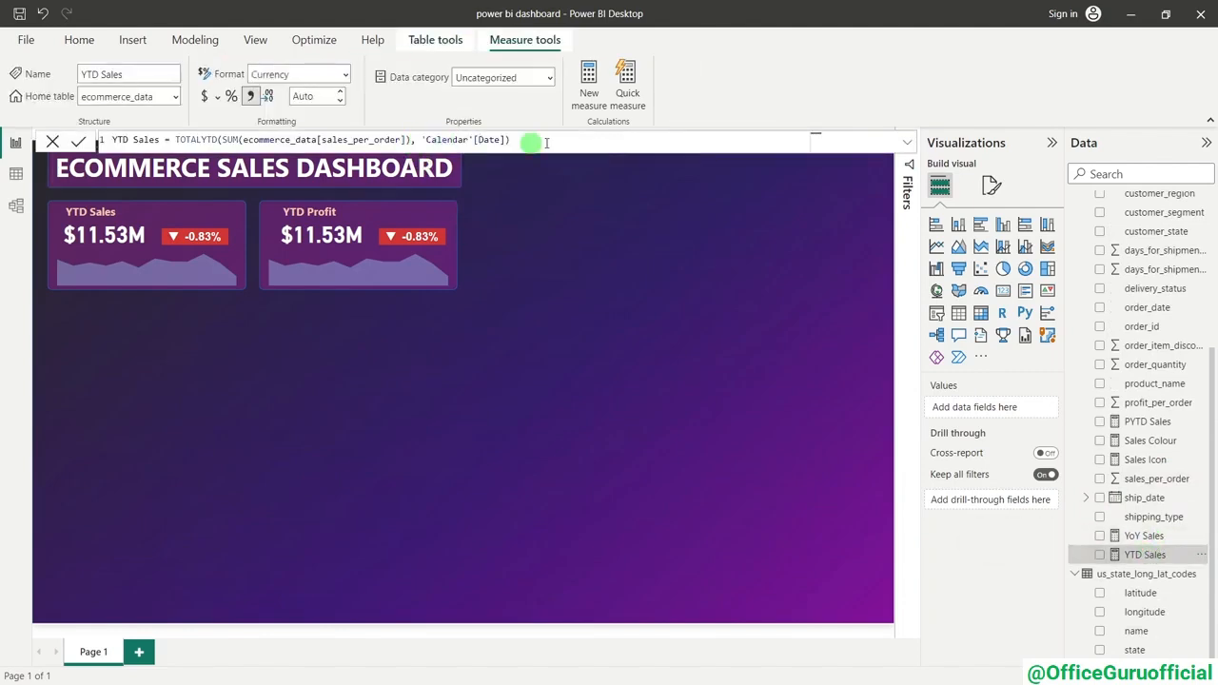
drag(539, 138, 59, 127)
key(ctrl+c)
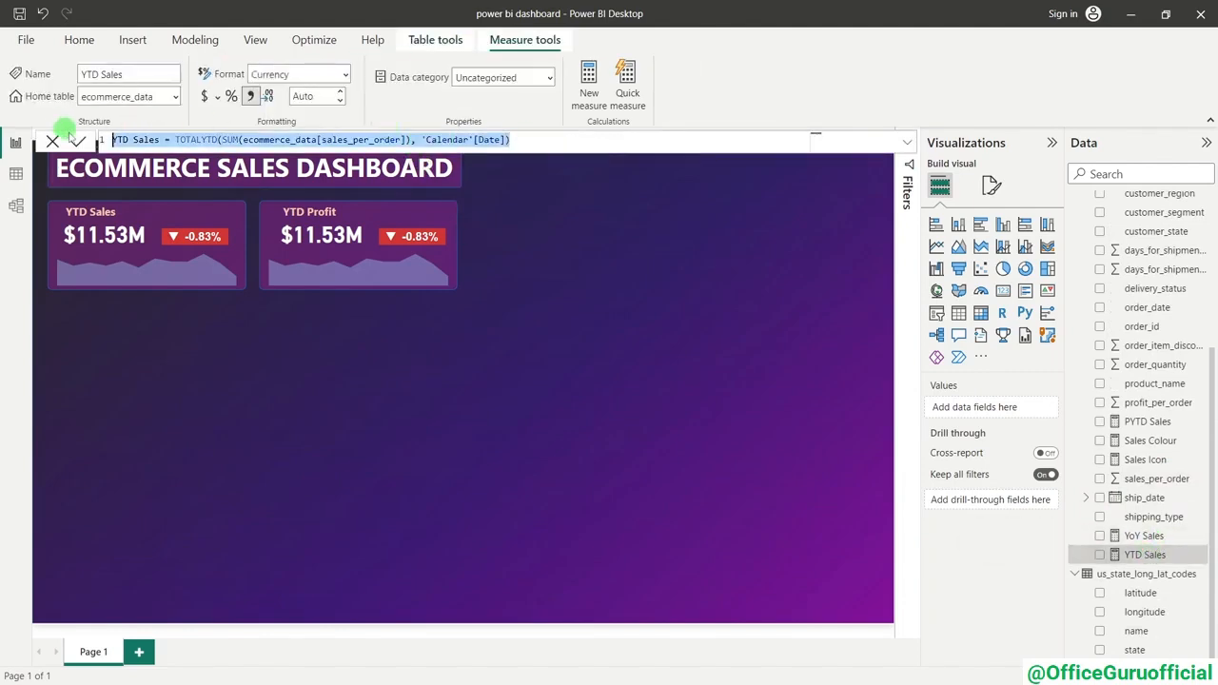
click(790, 386)
right_click(1124, 433)
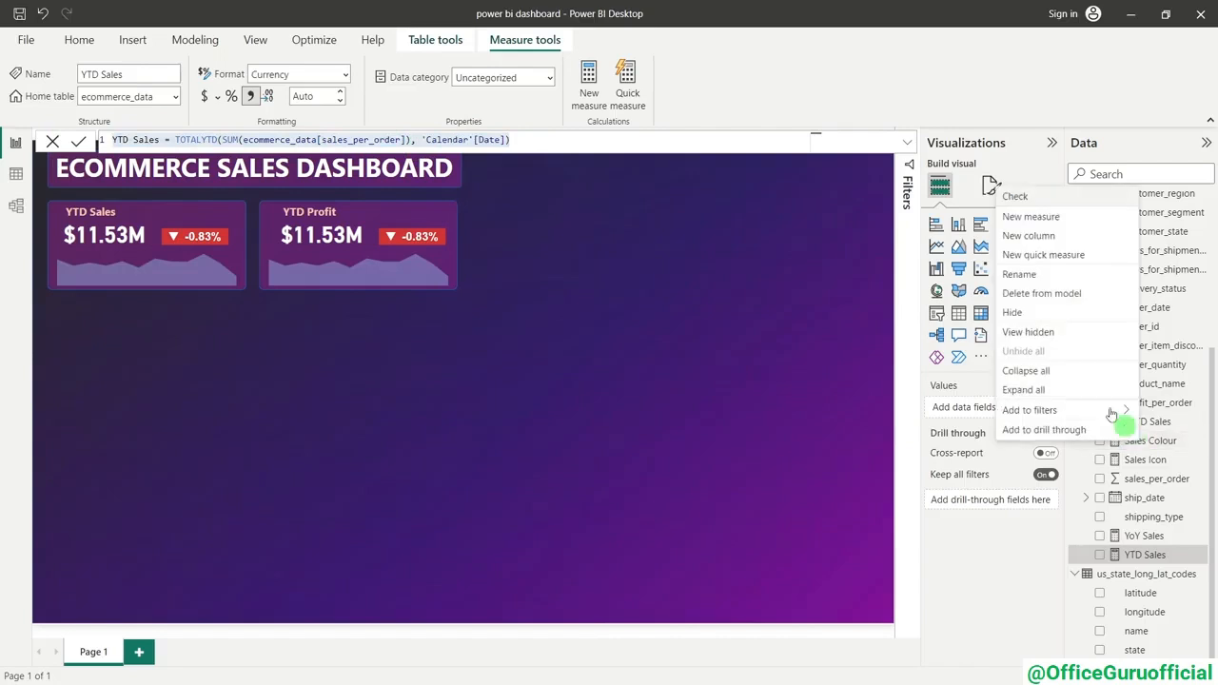
click(1031, 216)
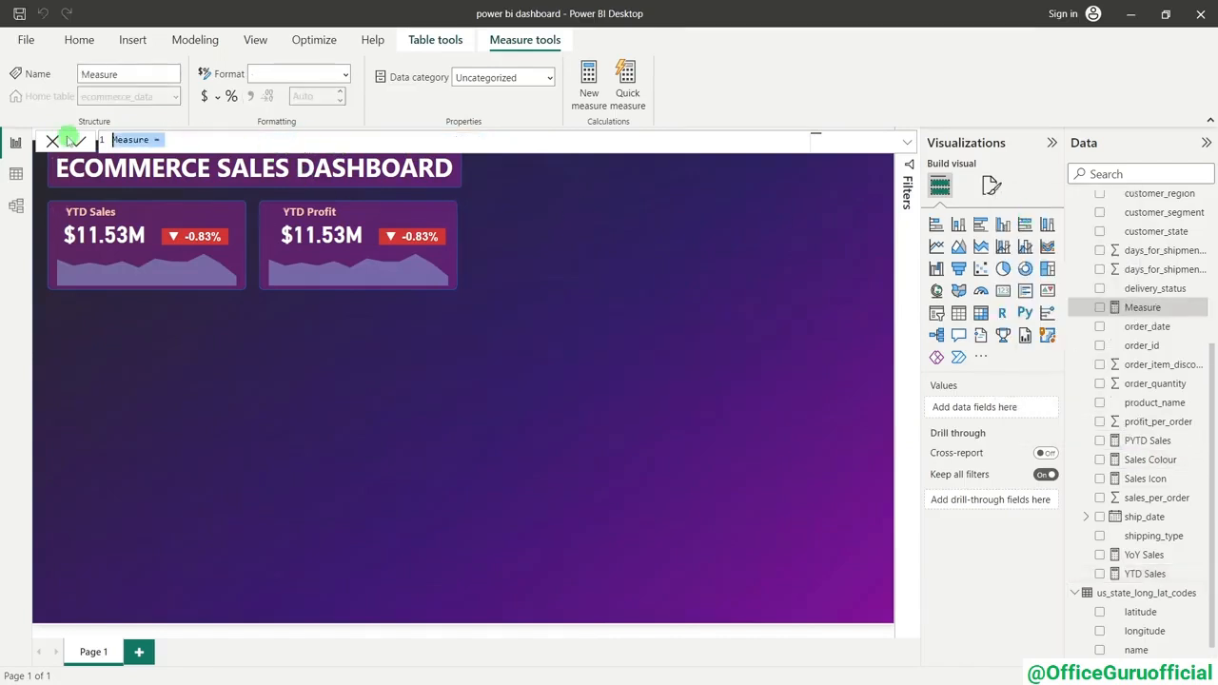
key(ctrl+v)
- Edit the copied formula to YTD Profit = TOTALYTD(SUM(ecommerce_data[profit_per_order]), 'Calendar'[Date]) and commit it
double_click(146, 140)
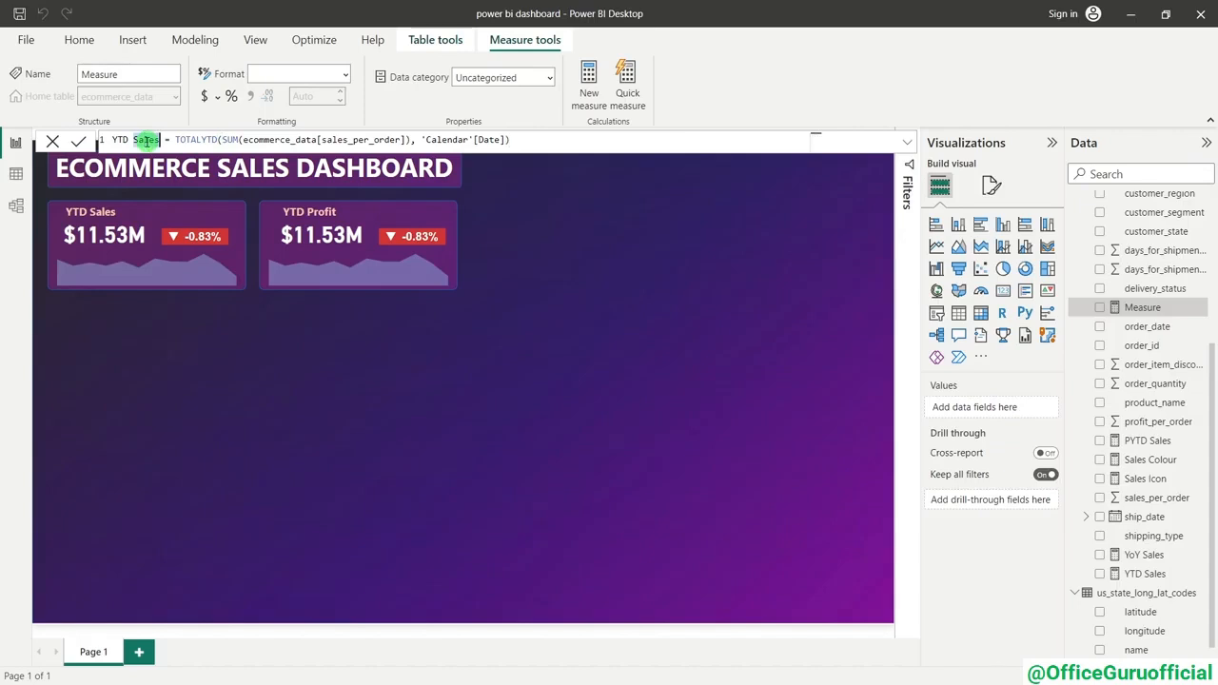
text(Profit)
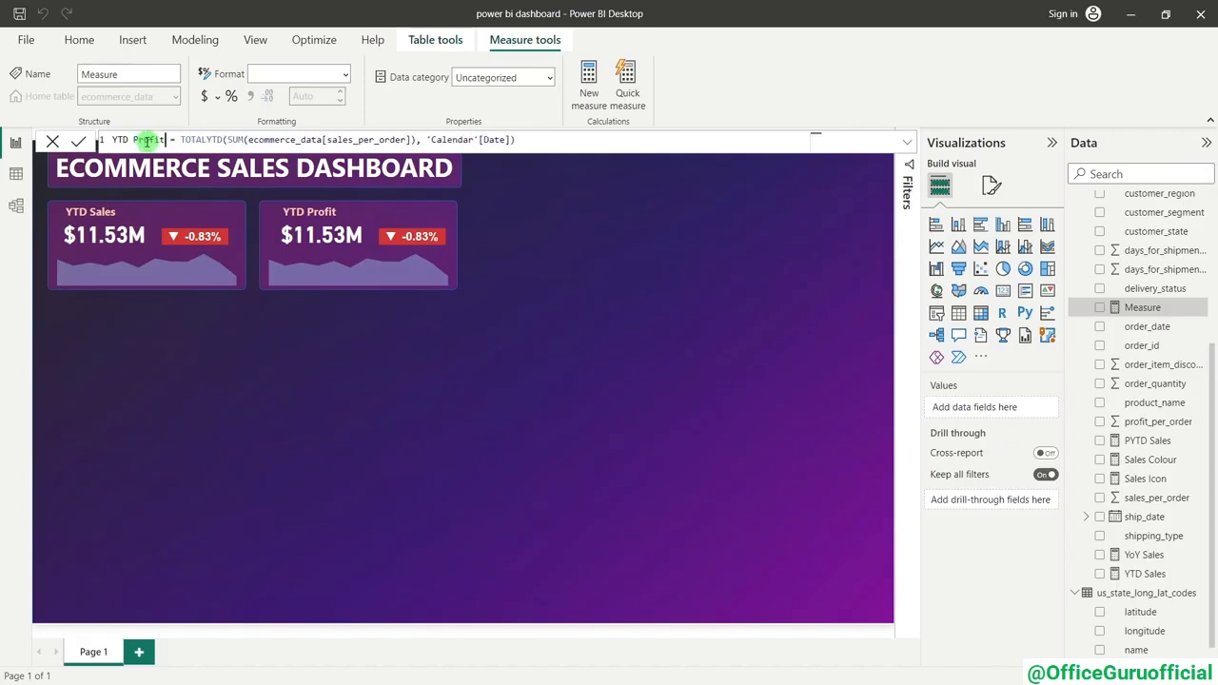
drag(416, 141, 237, 139)
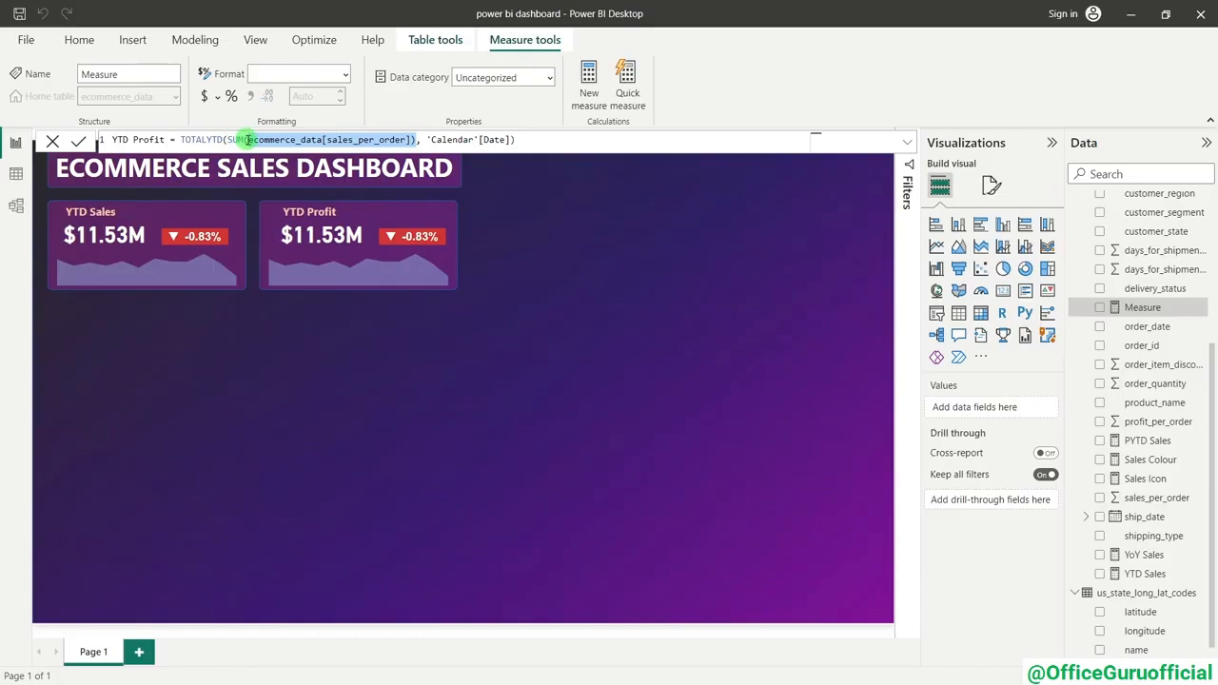
key(BackSpace)
text((ecommerce_data[profit_per_order])
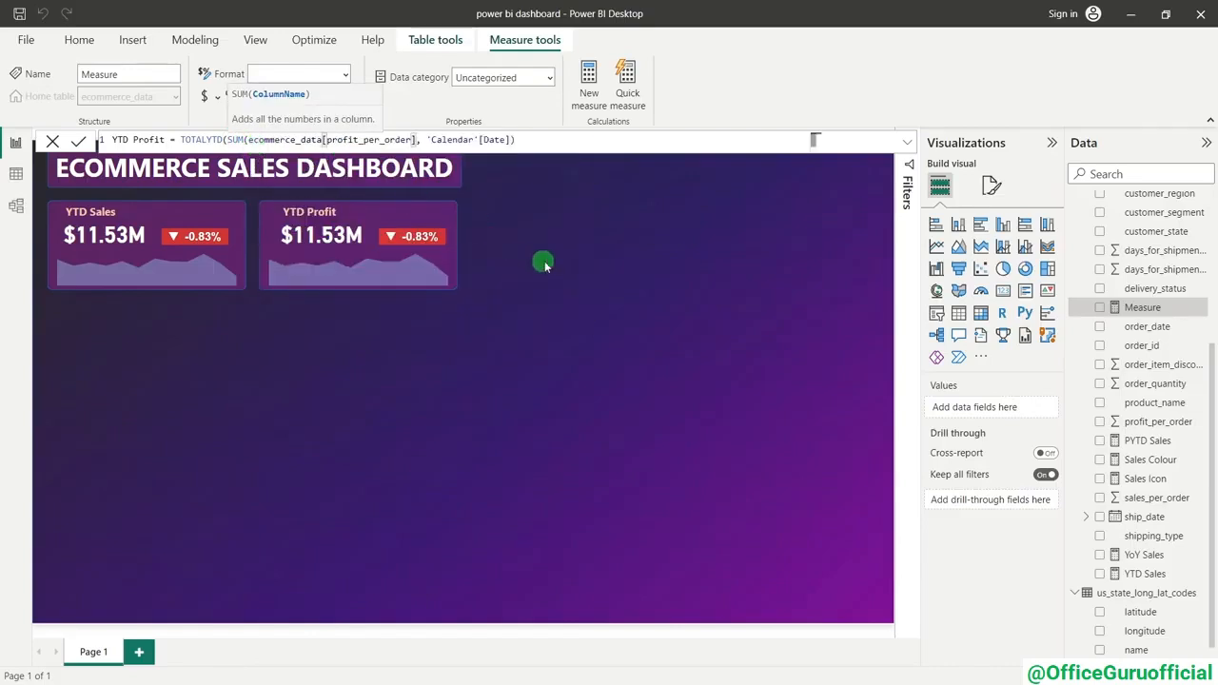
text())
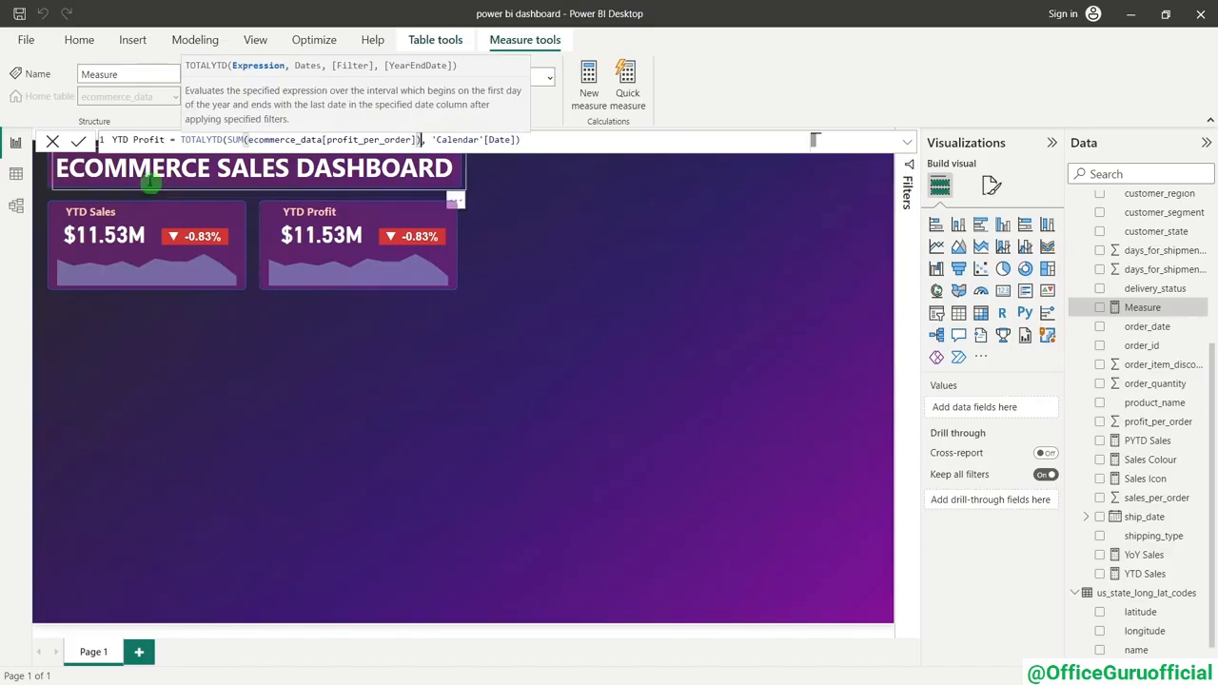
click(80, 140)
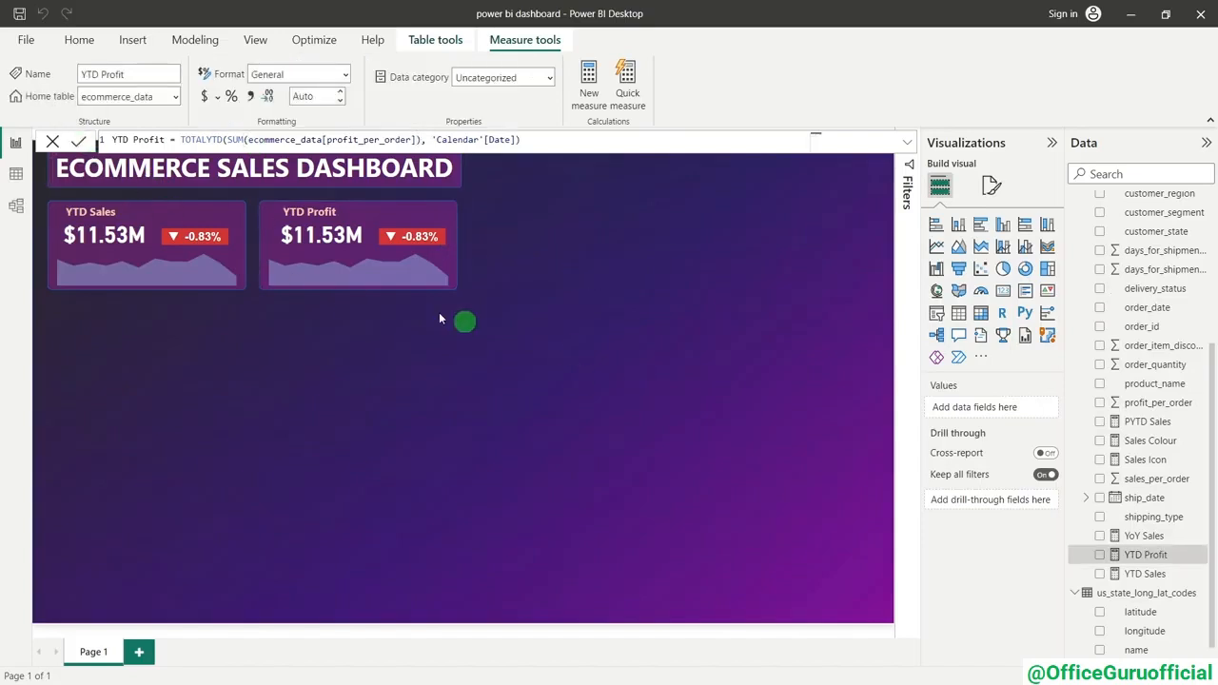
- Replace YTD Sales with the YTD Profit measure in the second card's value and format that measure as dollar currency
click(320, 234)
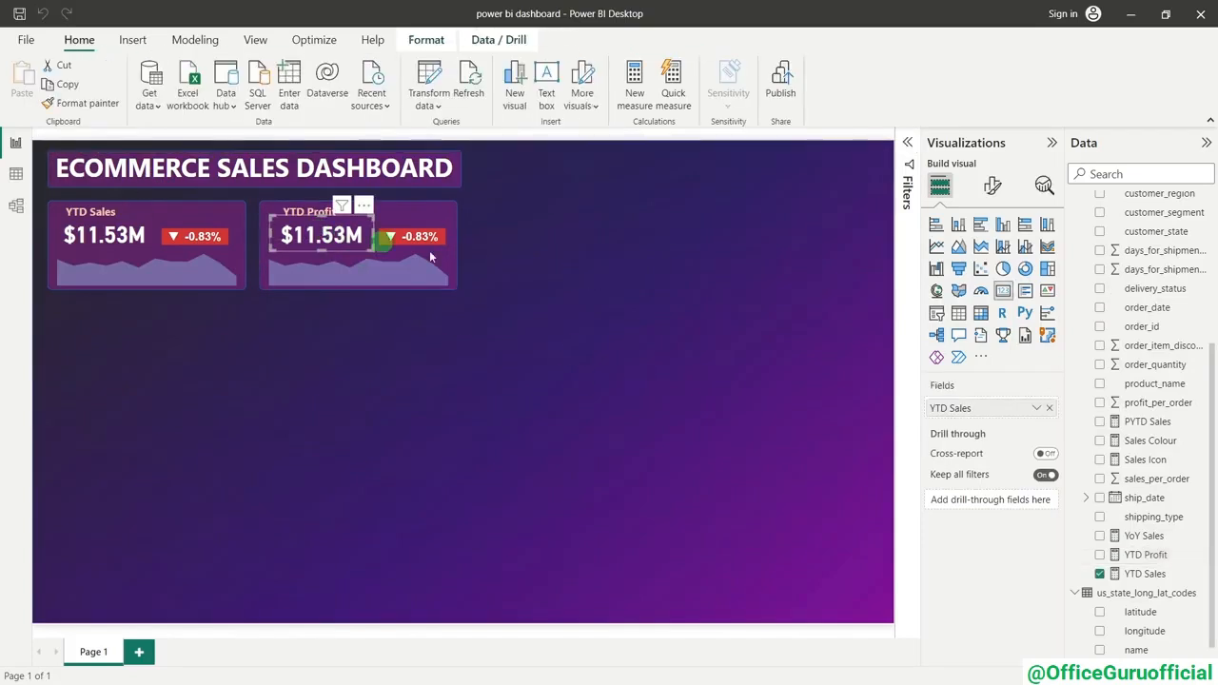
click(1050, 407)
click(1100, 555)
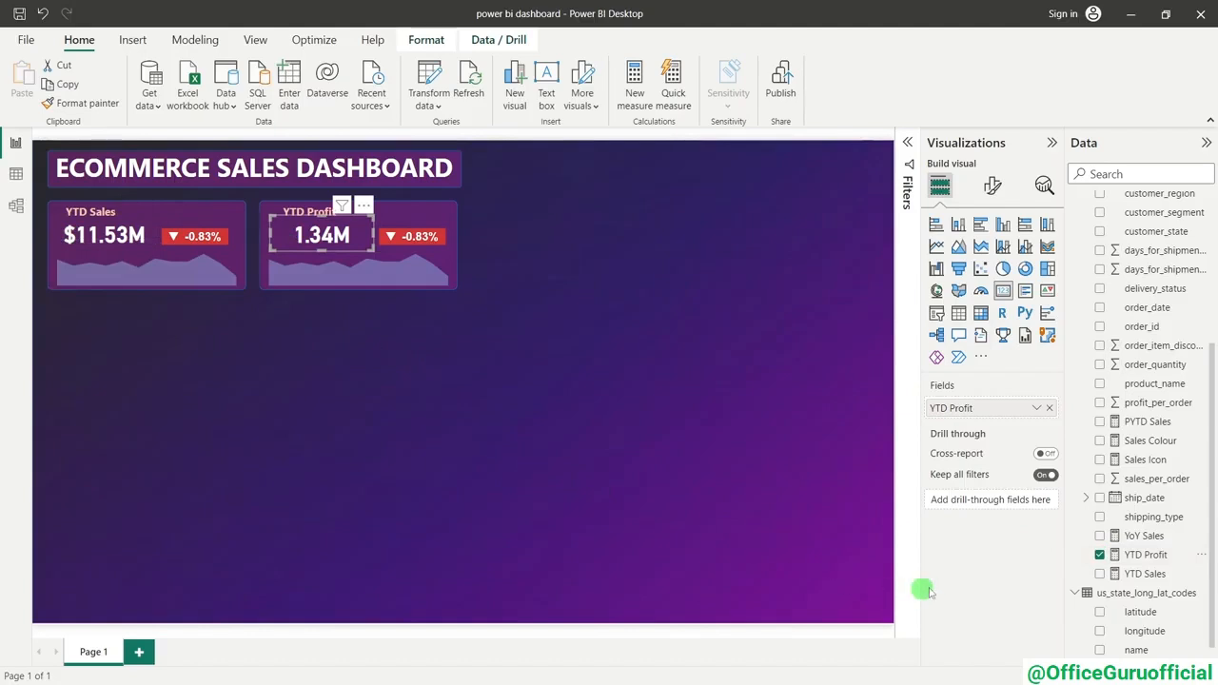
click(1147, 560)
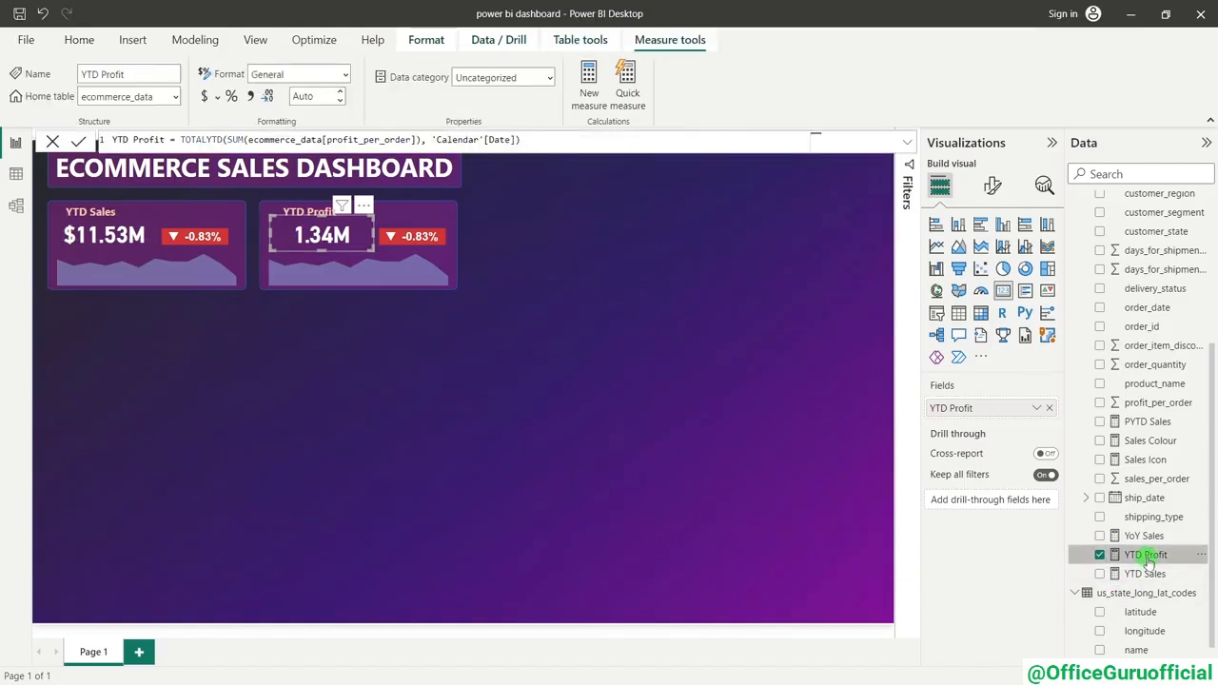
click(206, 97)
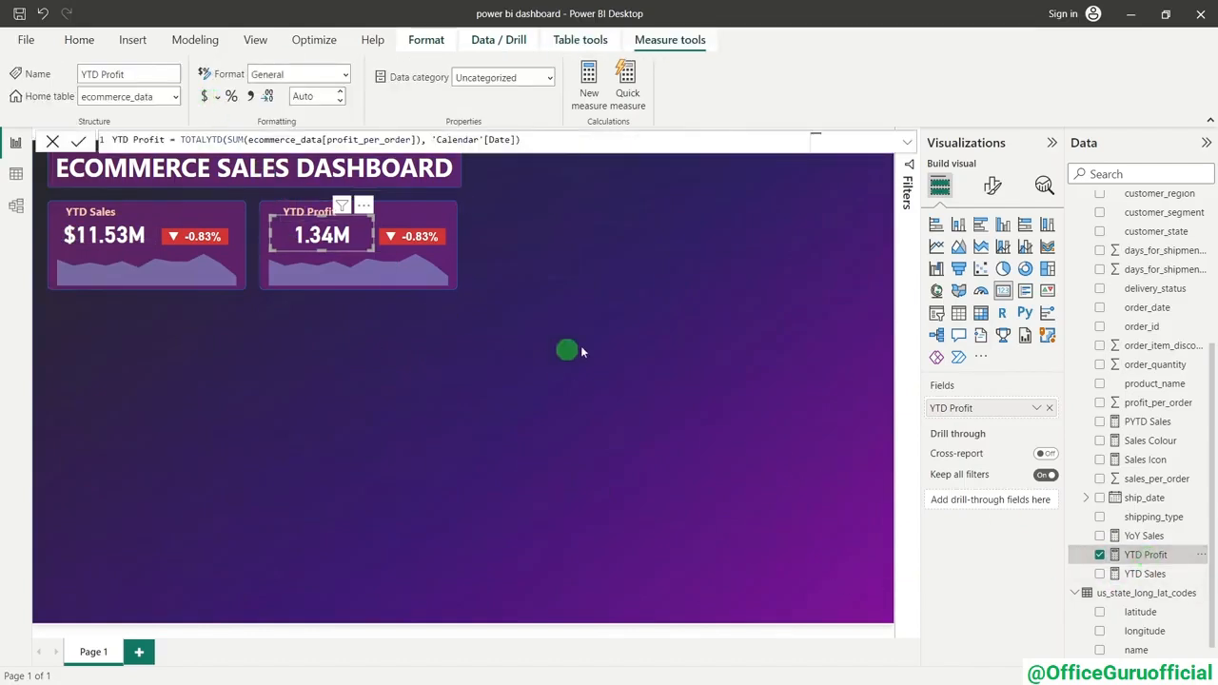
click(430, 337)
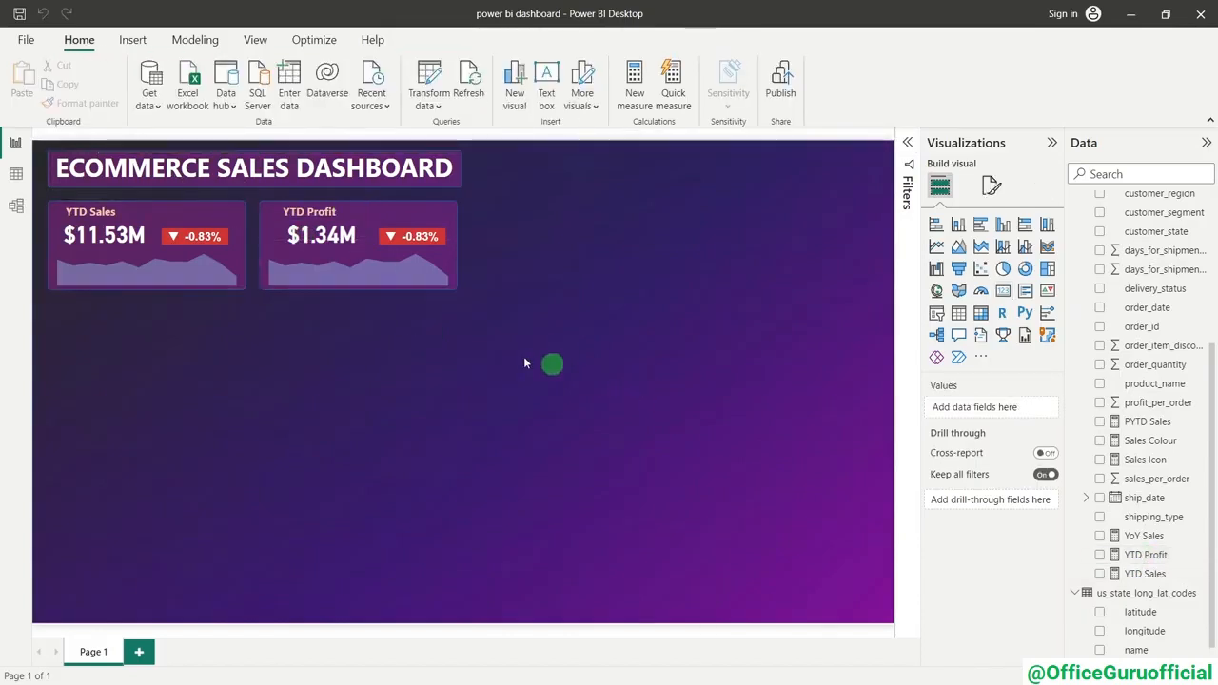
- Replace sales_per_order with profit_per_order on the Y-axis of the YTD Profit card's area chart
click(262, 245)
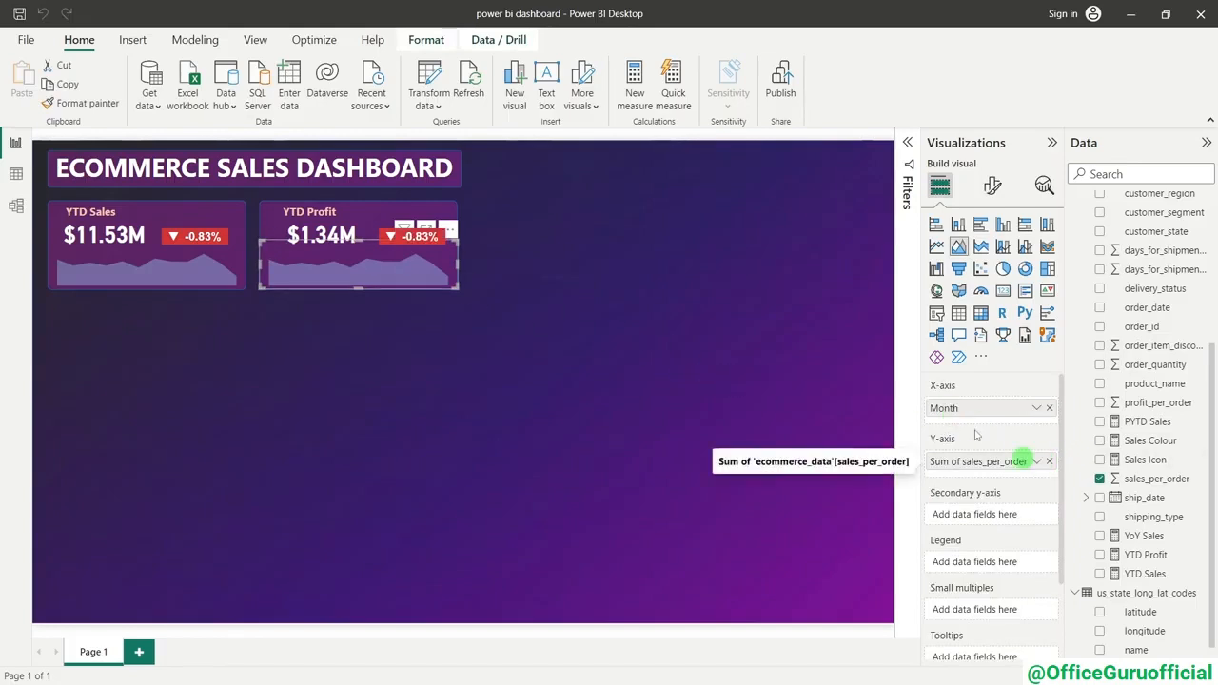
click(907, 142)
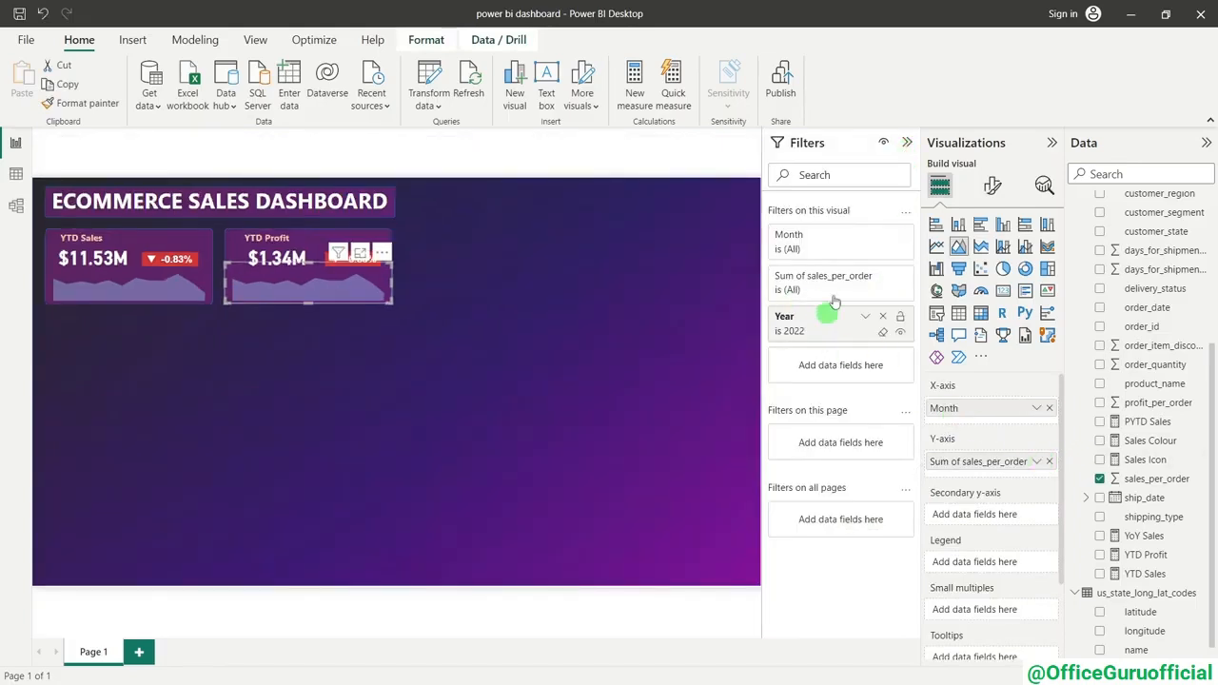
click(907, 143)
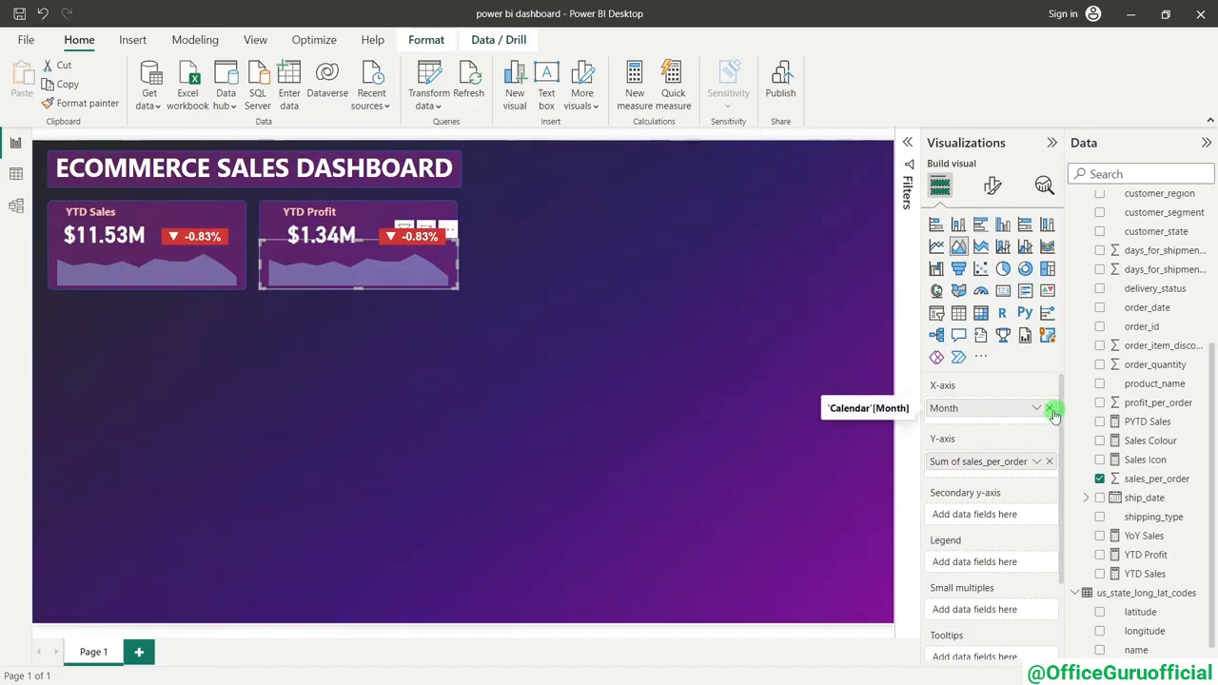
click(1051, 462)
scroll(1182, 522, down, 1)
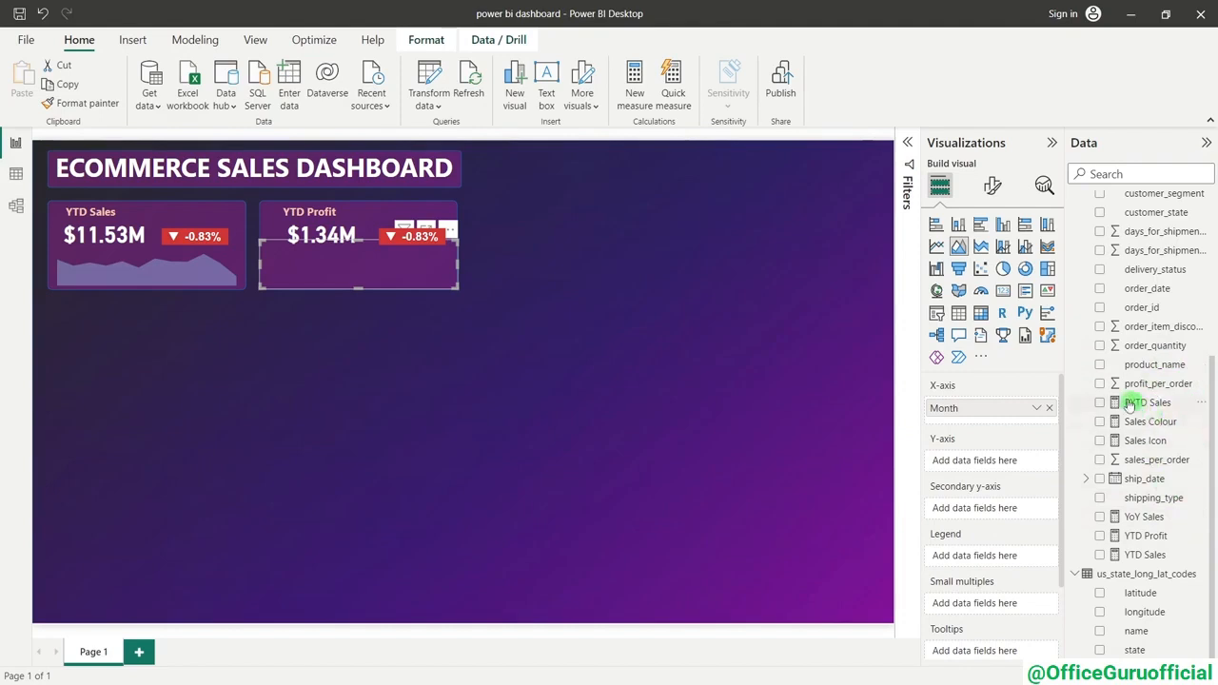
click(1100, 384)
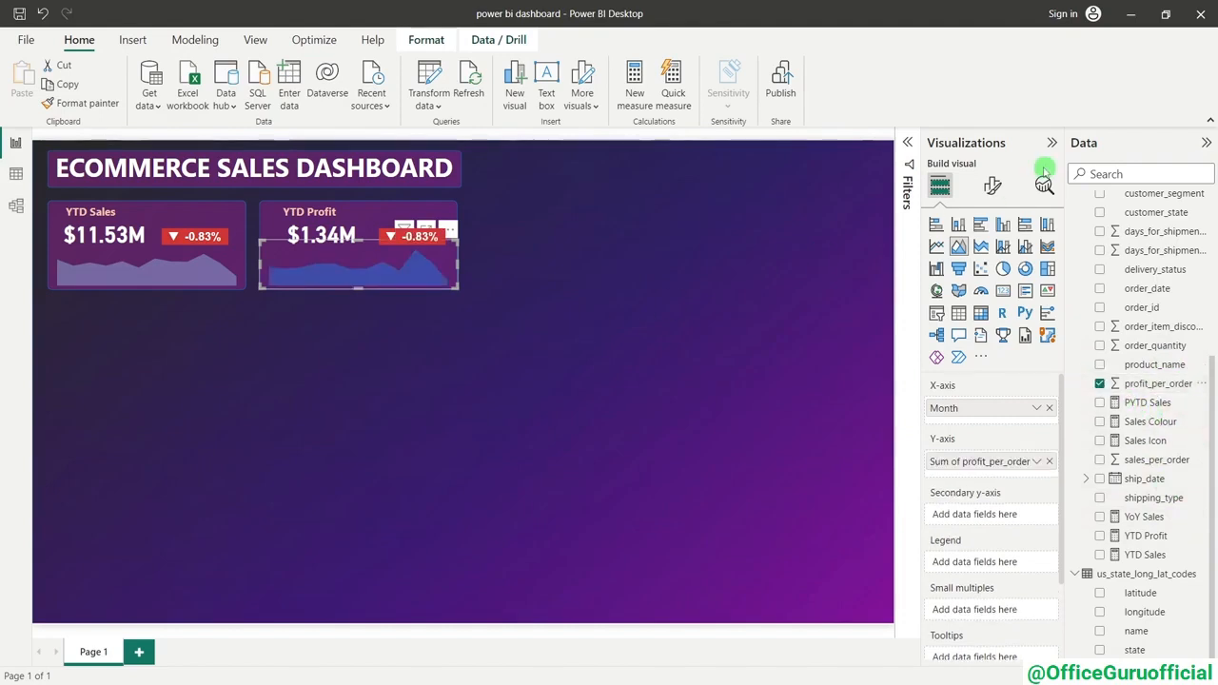
- Set the line colour of the YTD Profit area chart's profit_per_order series to light blue, matching the YTD Sales chart
click(994, 185)
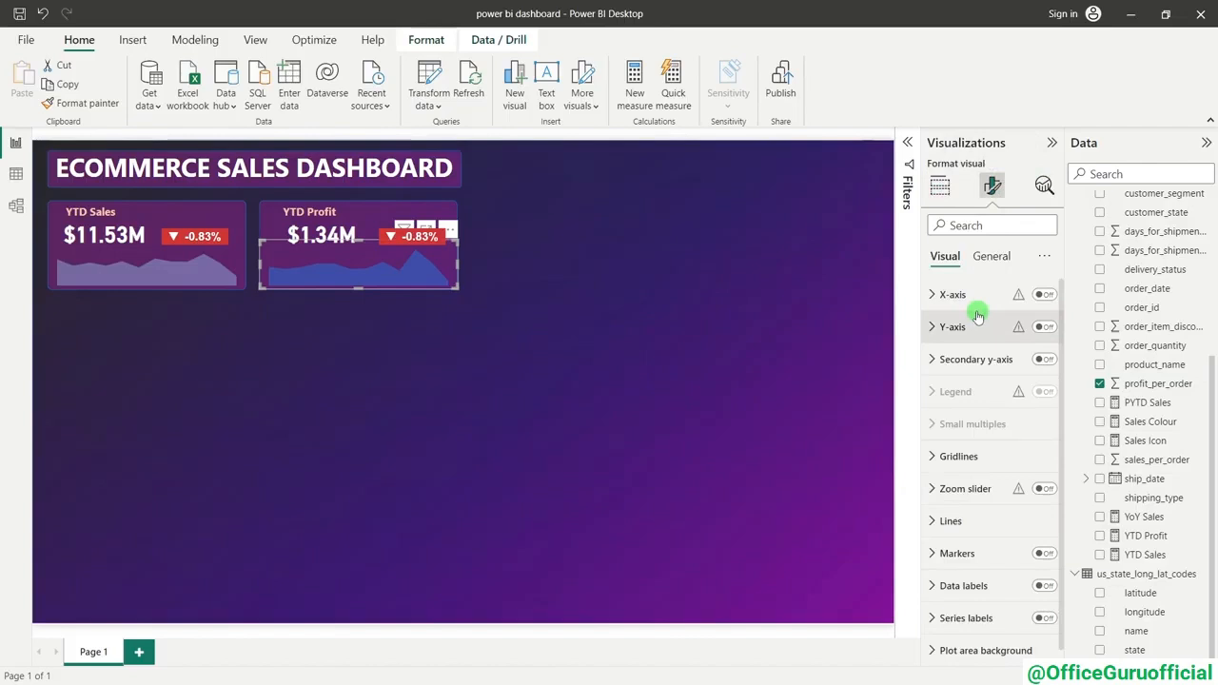
click(991, 256)
click(944, 256)
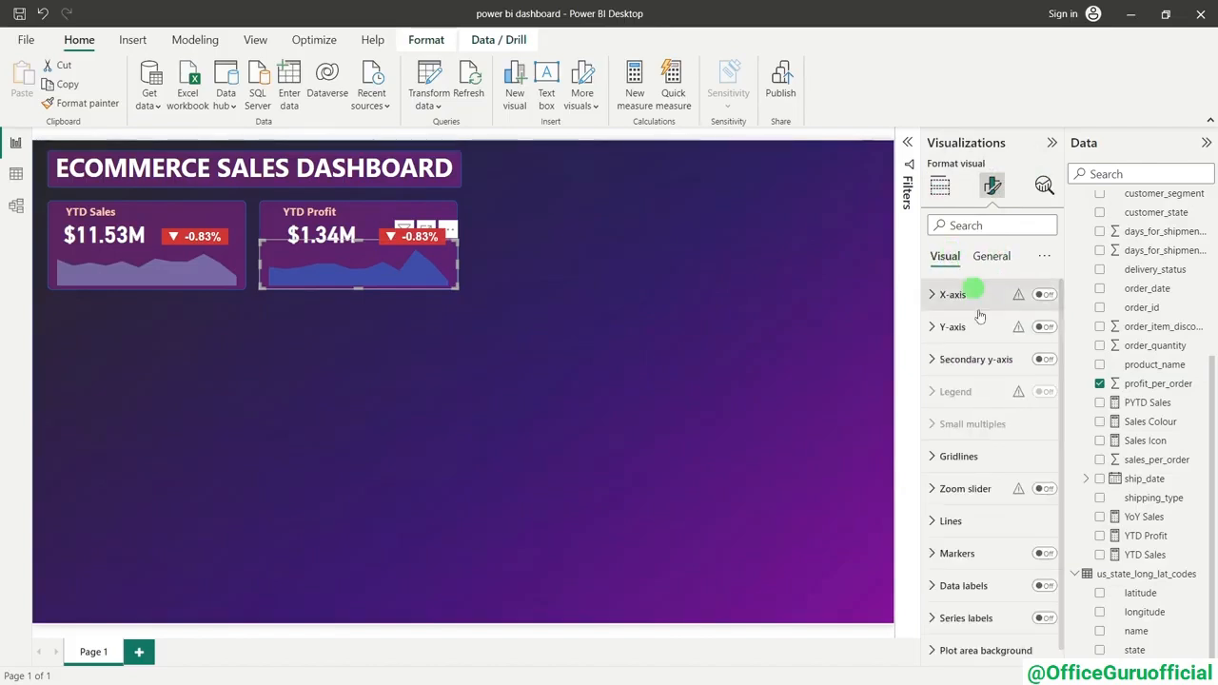
click(947, 512)
scroll(961, 521, down, 3)
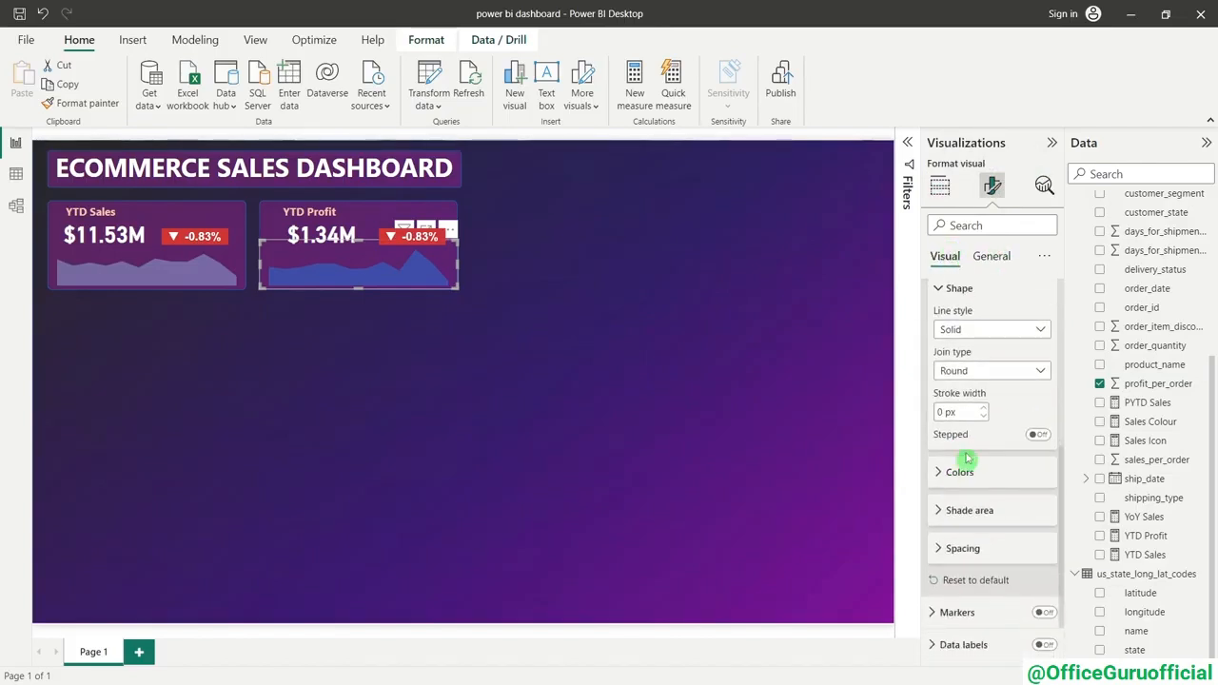
click(957, 473)
click(959, 512)
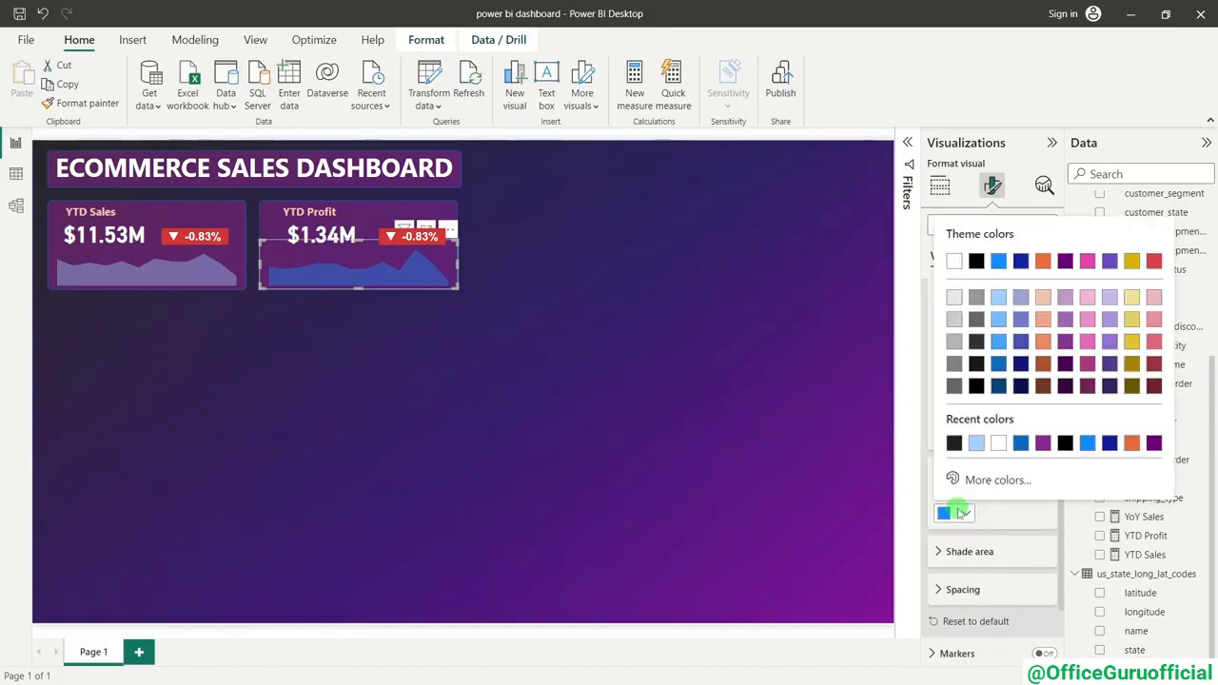
click(995, 300)
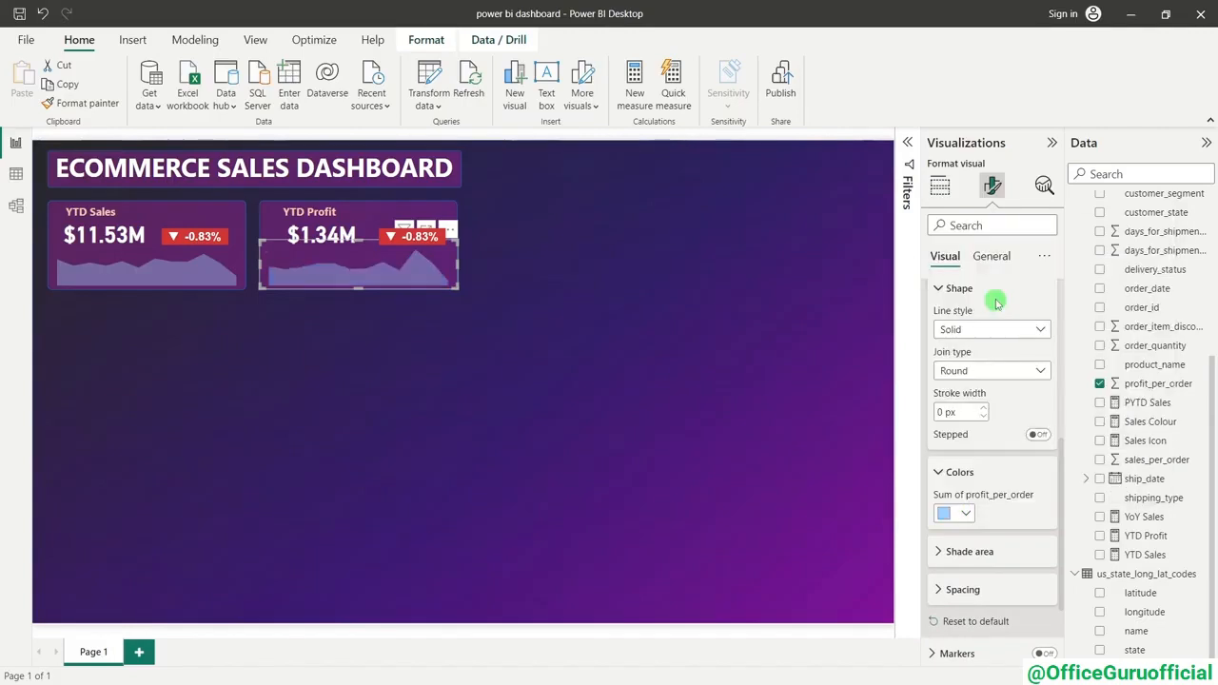
click(475, 356)
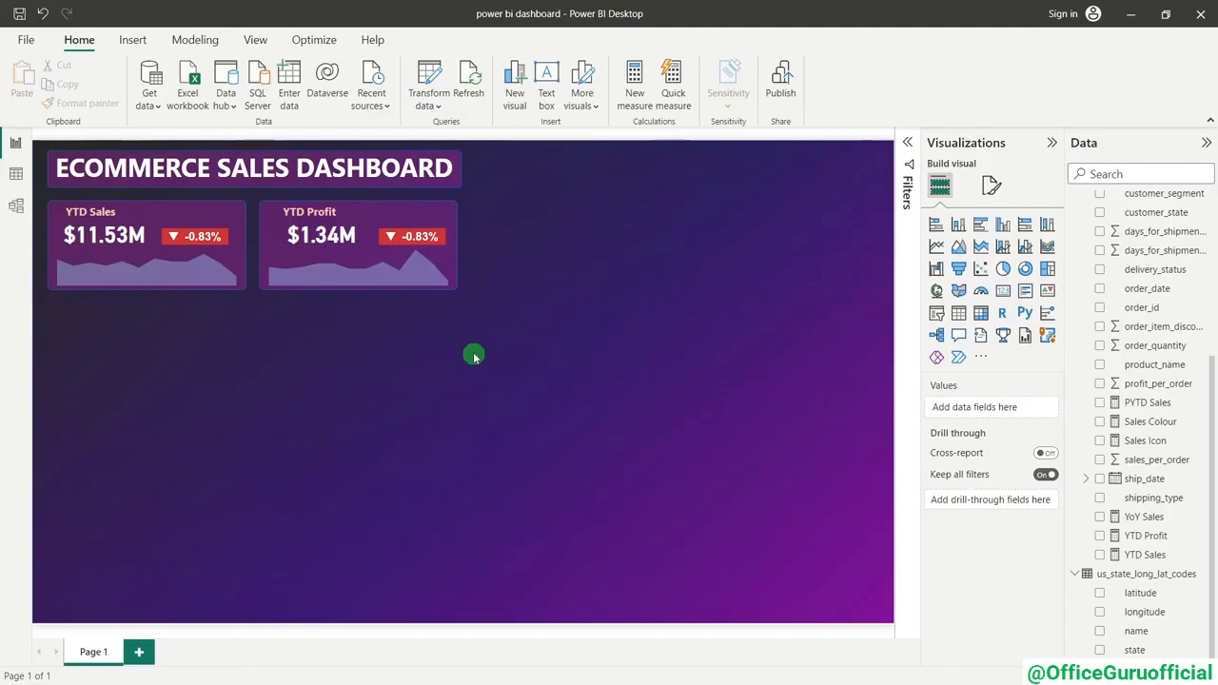
- Shift the YTD Profit card's value and its red indicator, with the arrow icon and percentage, slightly left
click(316, 235)
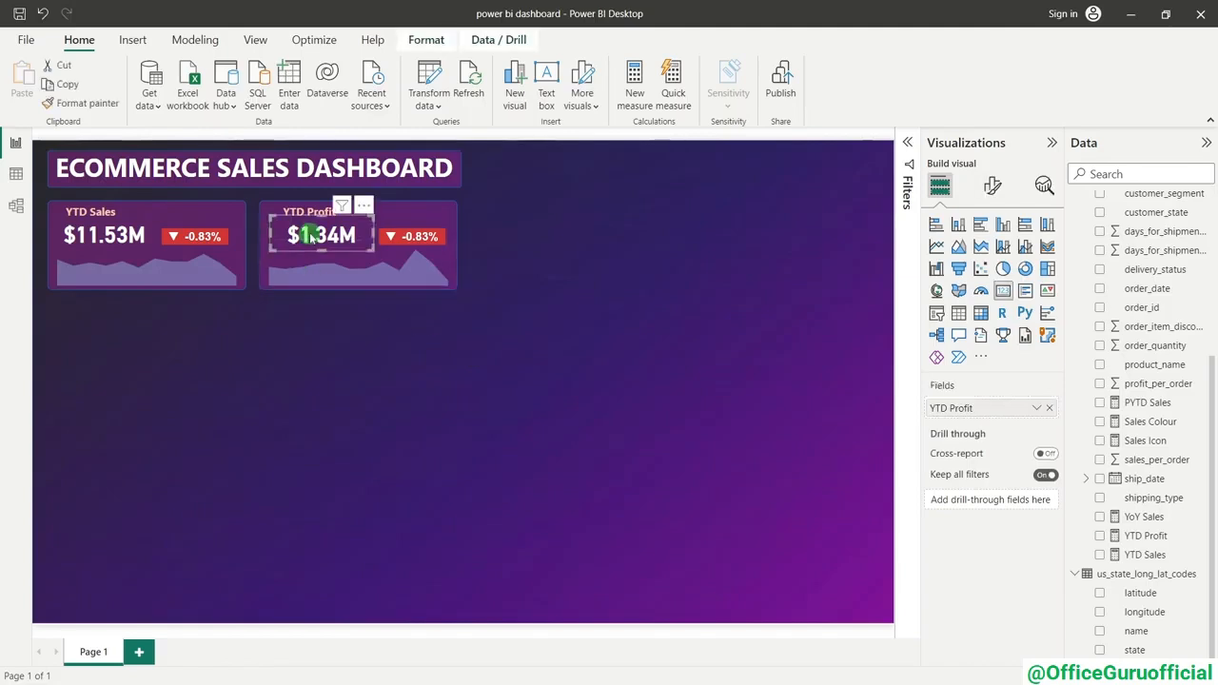
drag(321, 235, 316, 237)
click(372, 413)
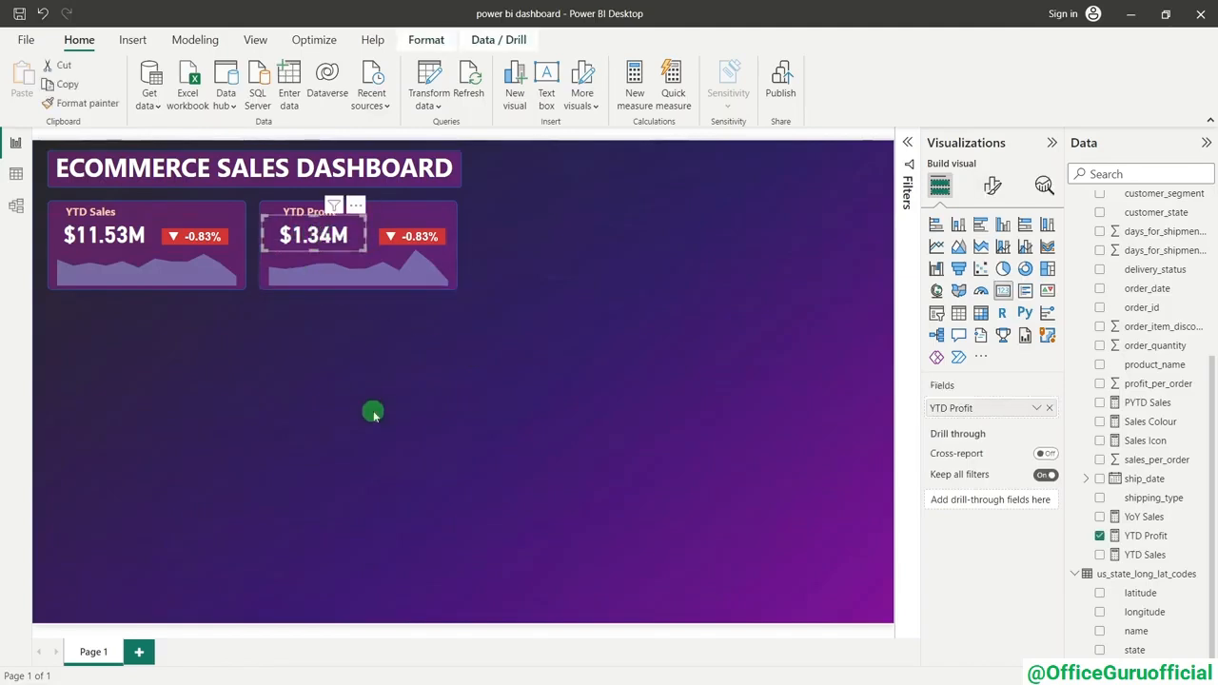
click(385, 238)
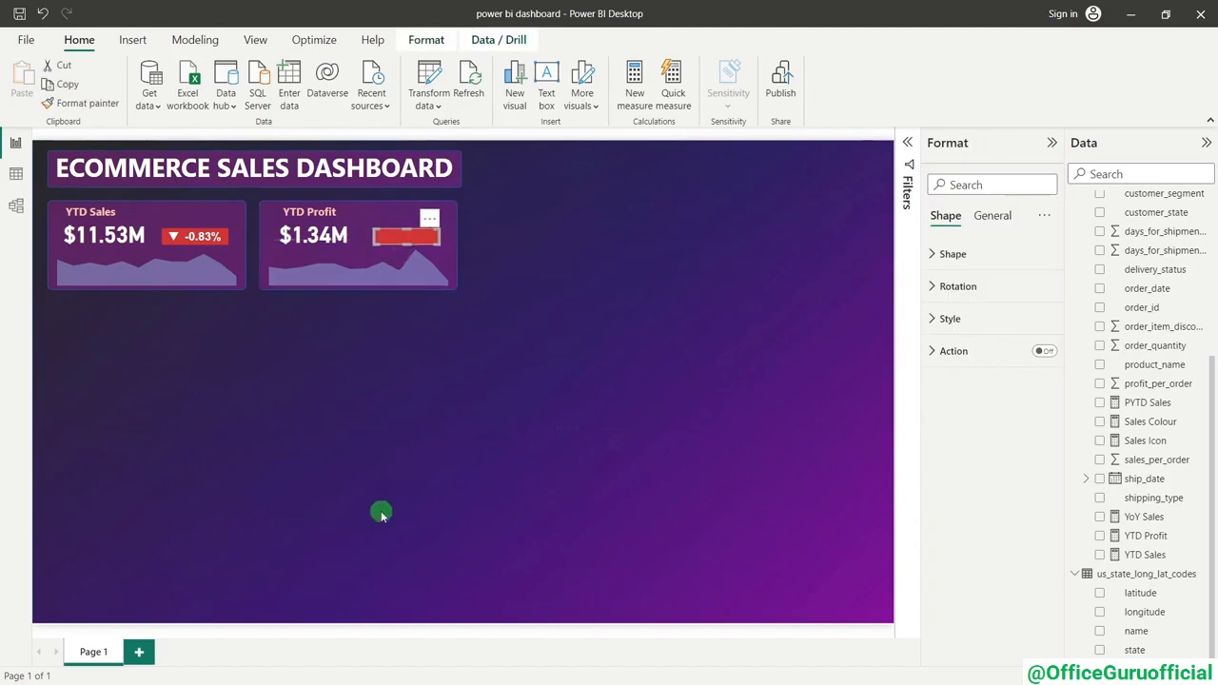
click(429, 530)
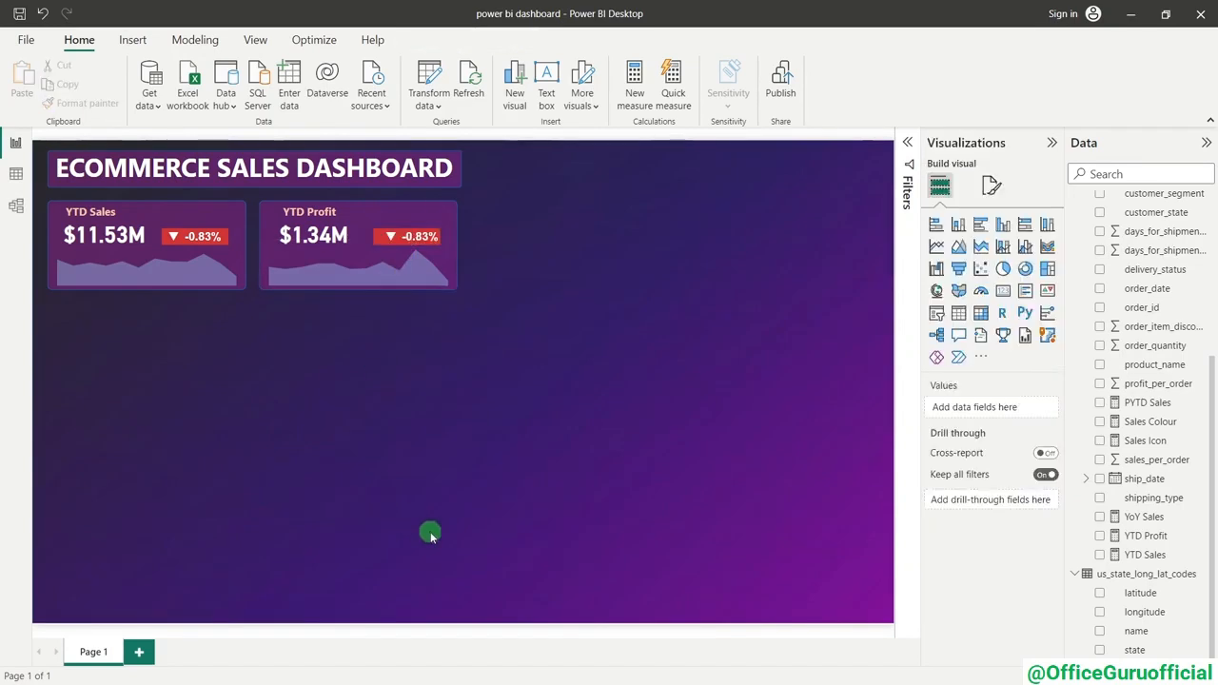
click(392, 238)
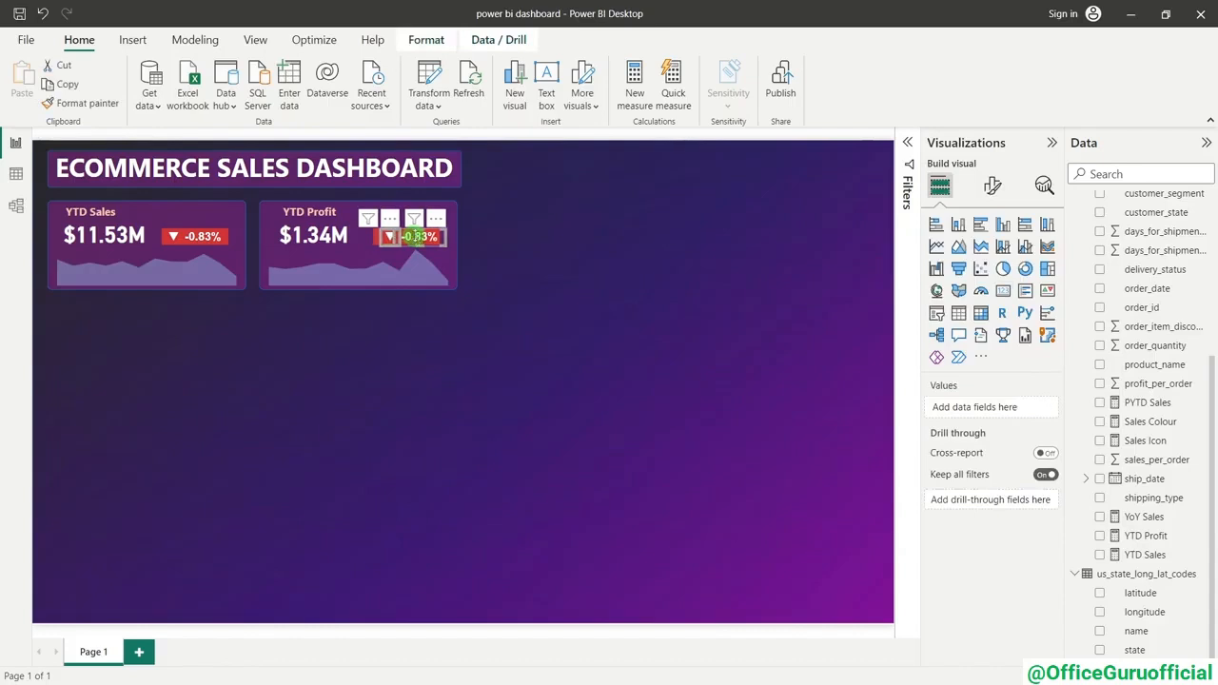
click(433, 381)
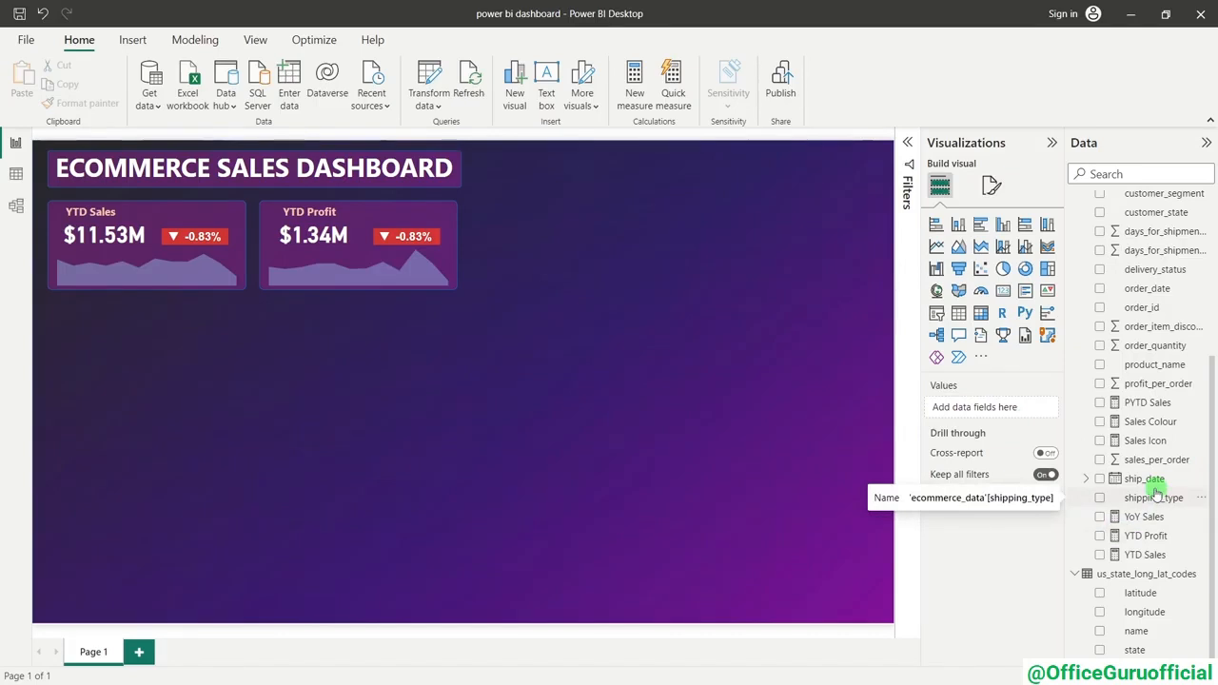
- Create a new measure named PYTD Profit in the ecommerce_data table from a copy of the PYTD Sales formula
click(1149, 407)
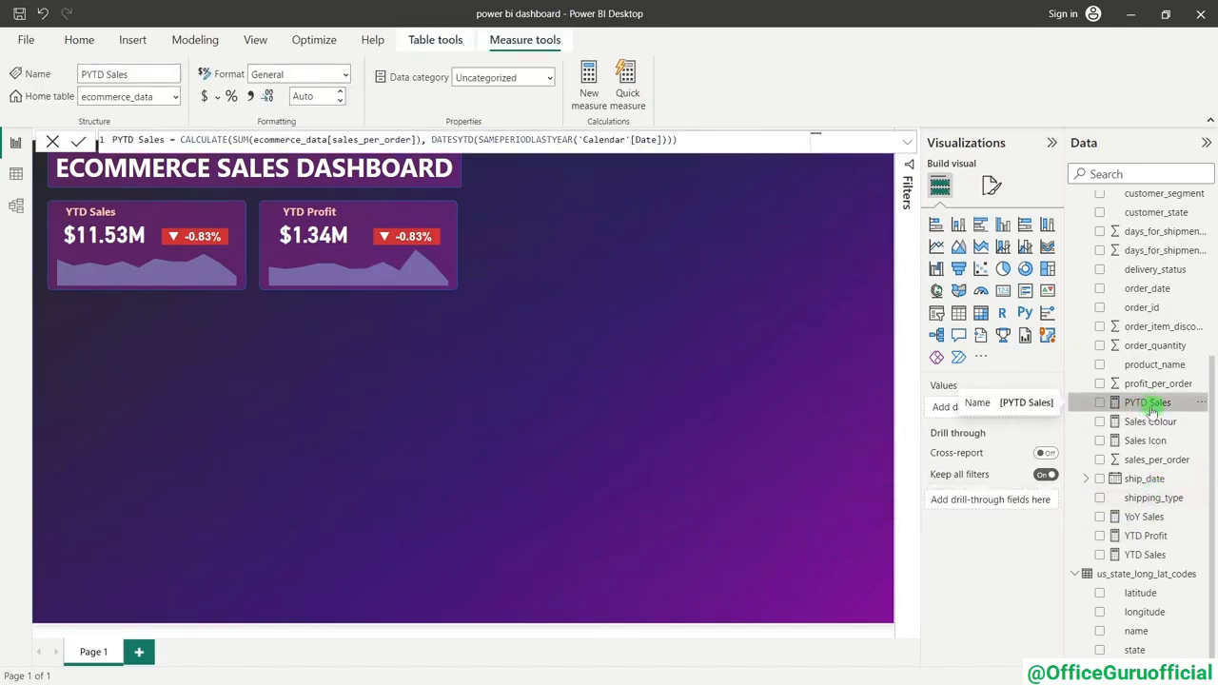
drag(735, 146, 138, 129)
key(ctrl+c)
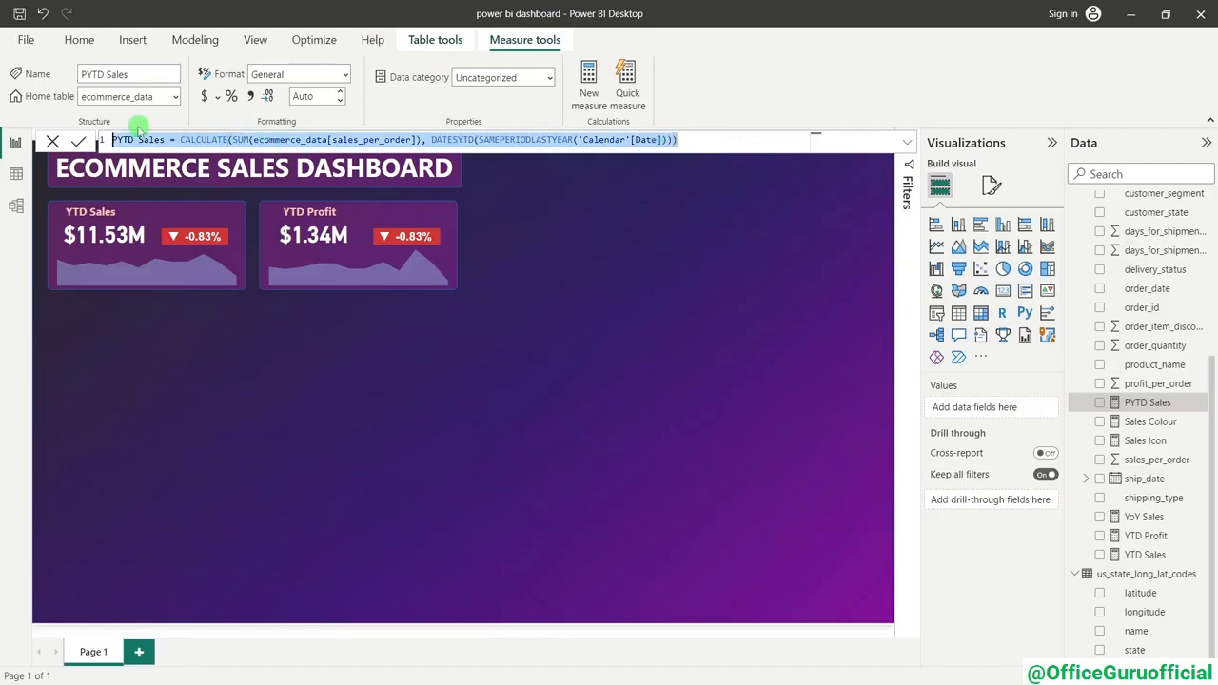
right_click(1130, 404)
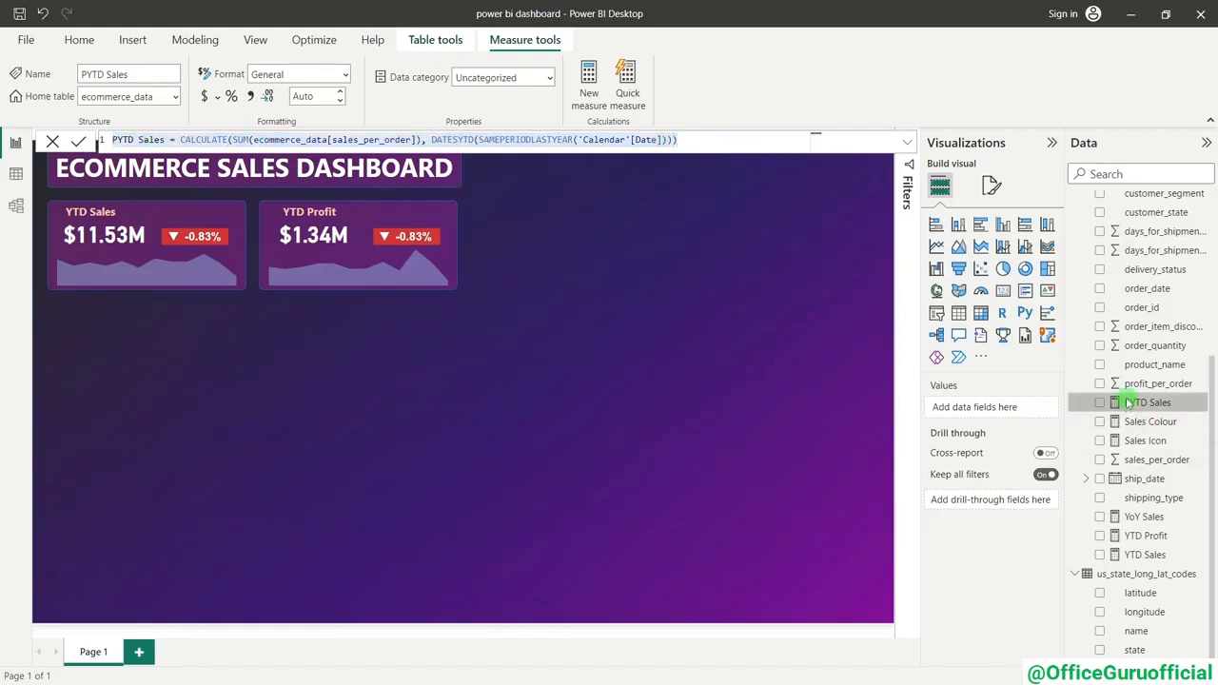
click(1043, 428)
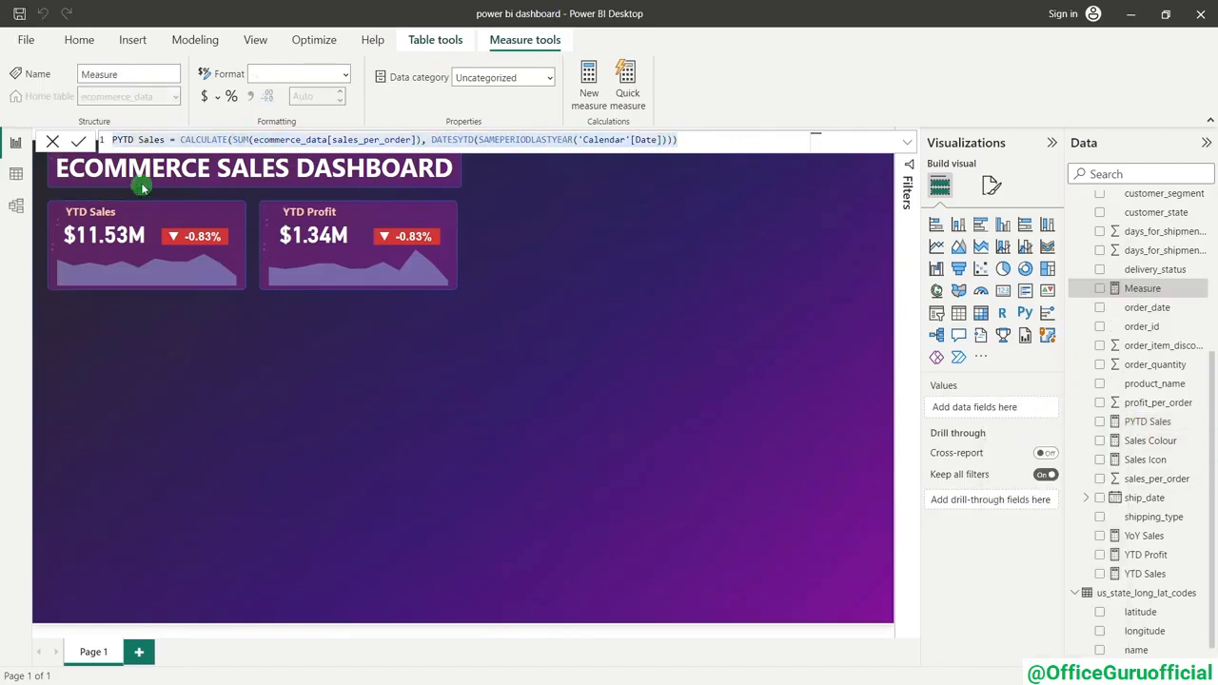
key(ctrl+v)
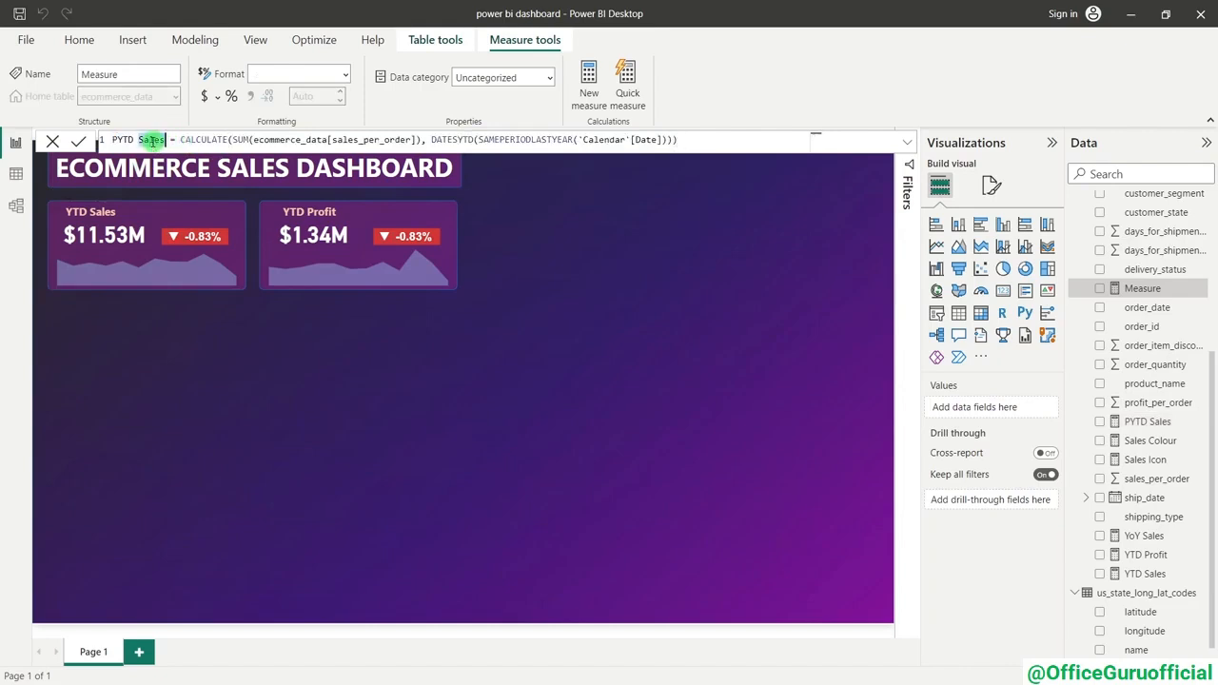
text(Profit)
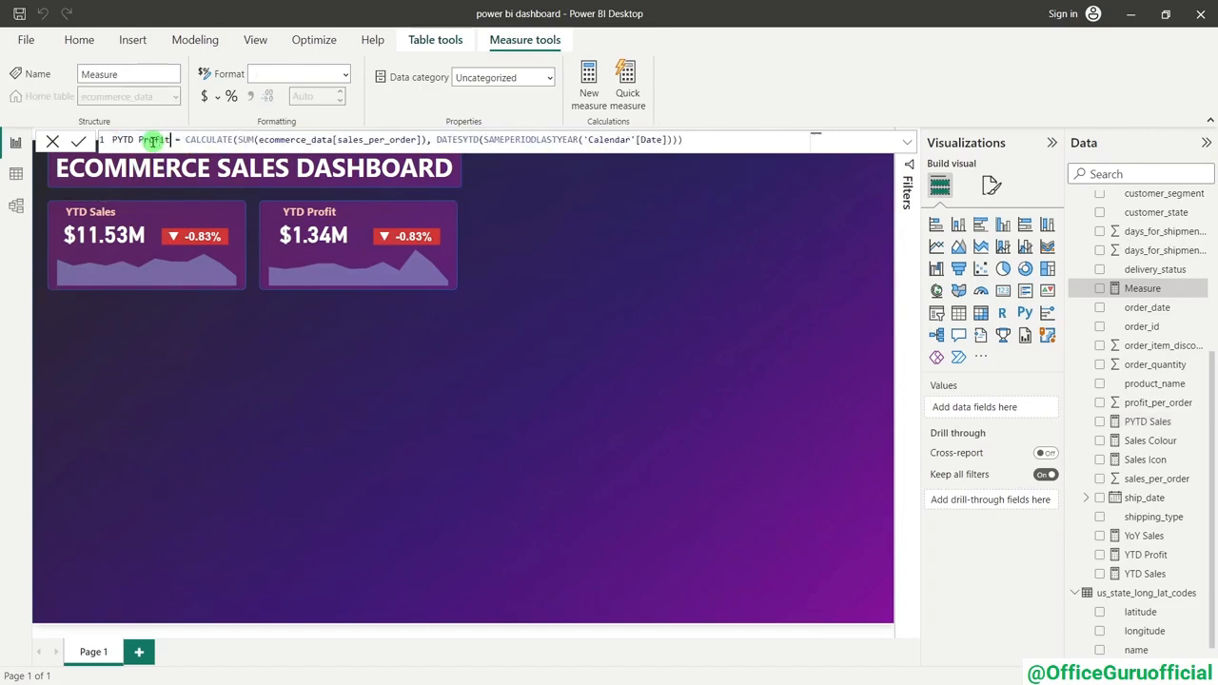
- Make the PYTD Profit formula sum ecommerce_data[profit_per_order] instead of sales_per_order and save the measure
drag(423, 139, 273, 139)
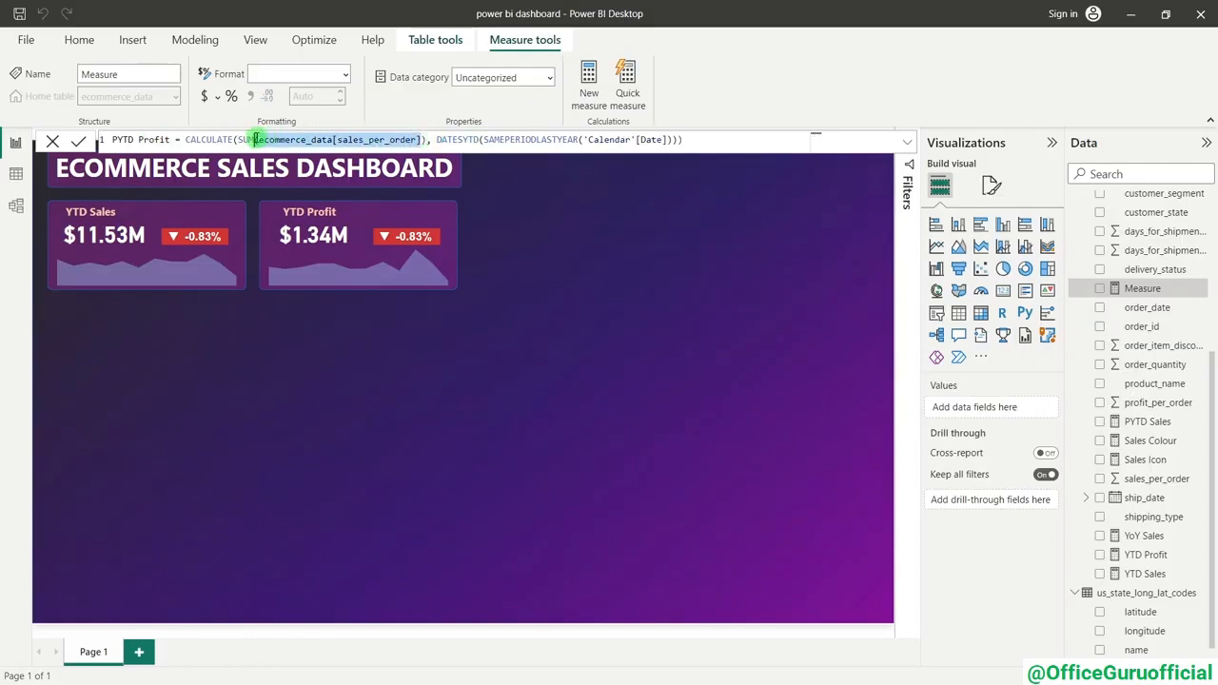
text(pro)
key(BackSpace)
key(BackSpace)
key(BackSpace)
key(BackSpace)
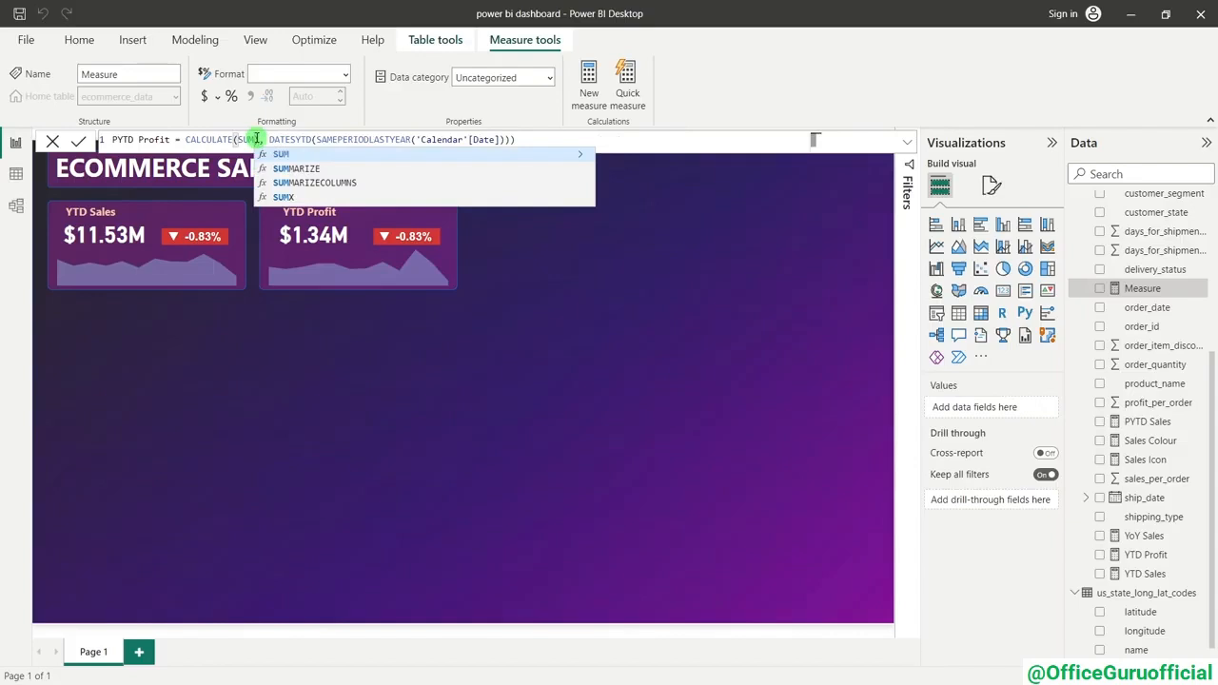
text((pr)
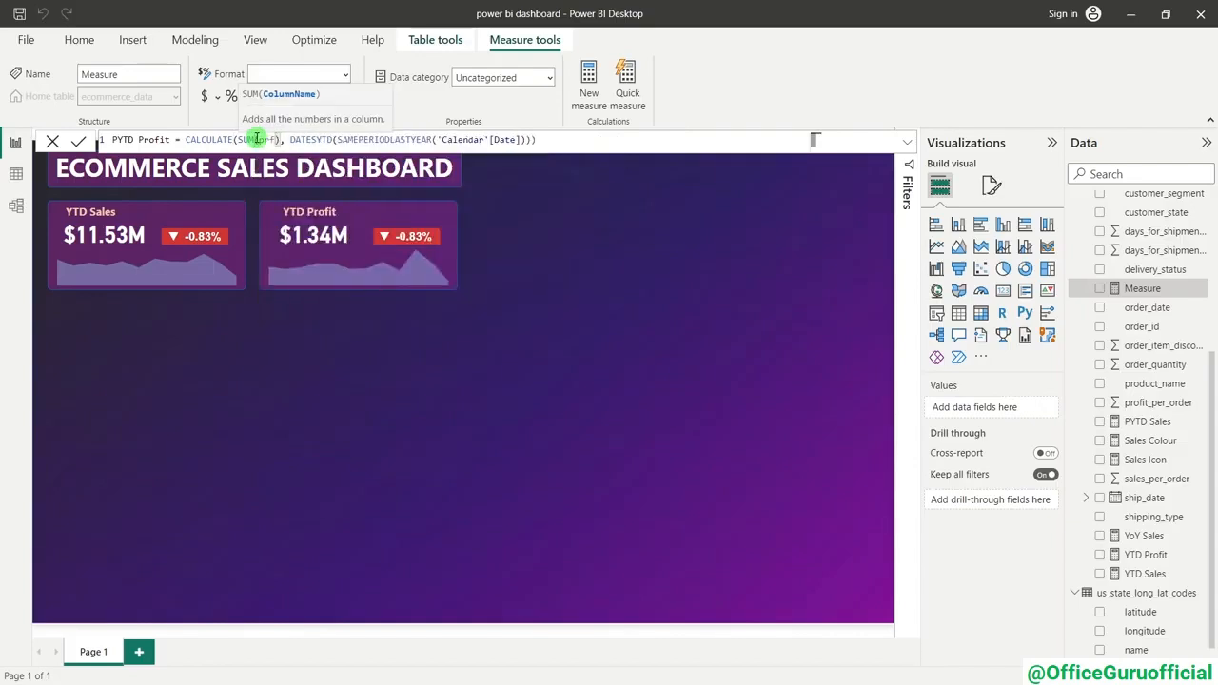
key(BackSpace)
key(Down)
key(Tab)
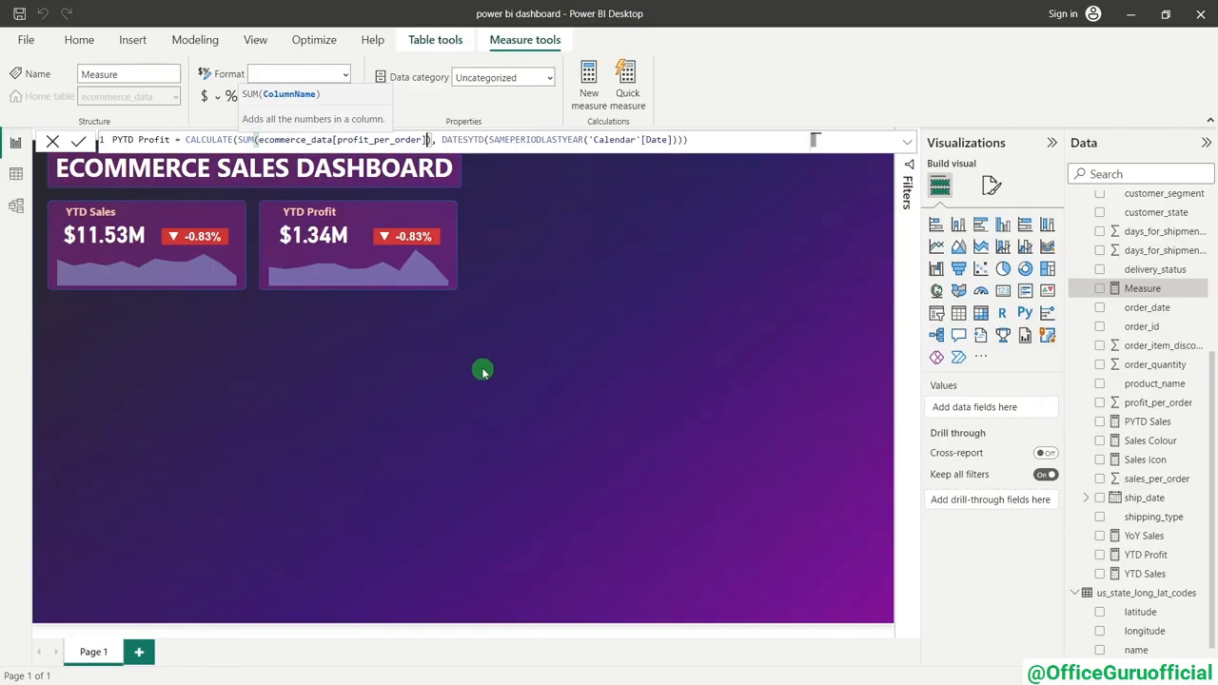
click(78, 141)
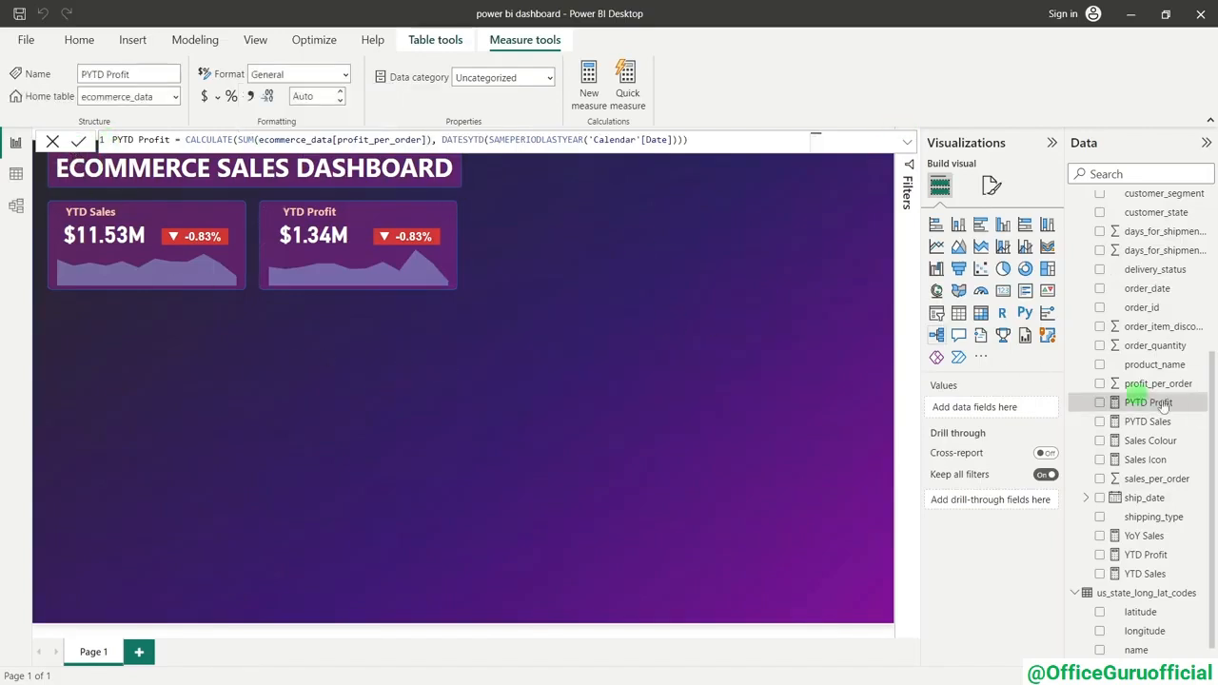
click(51, 142)
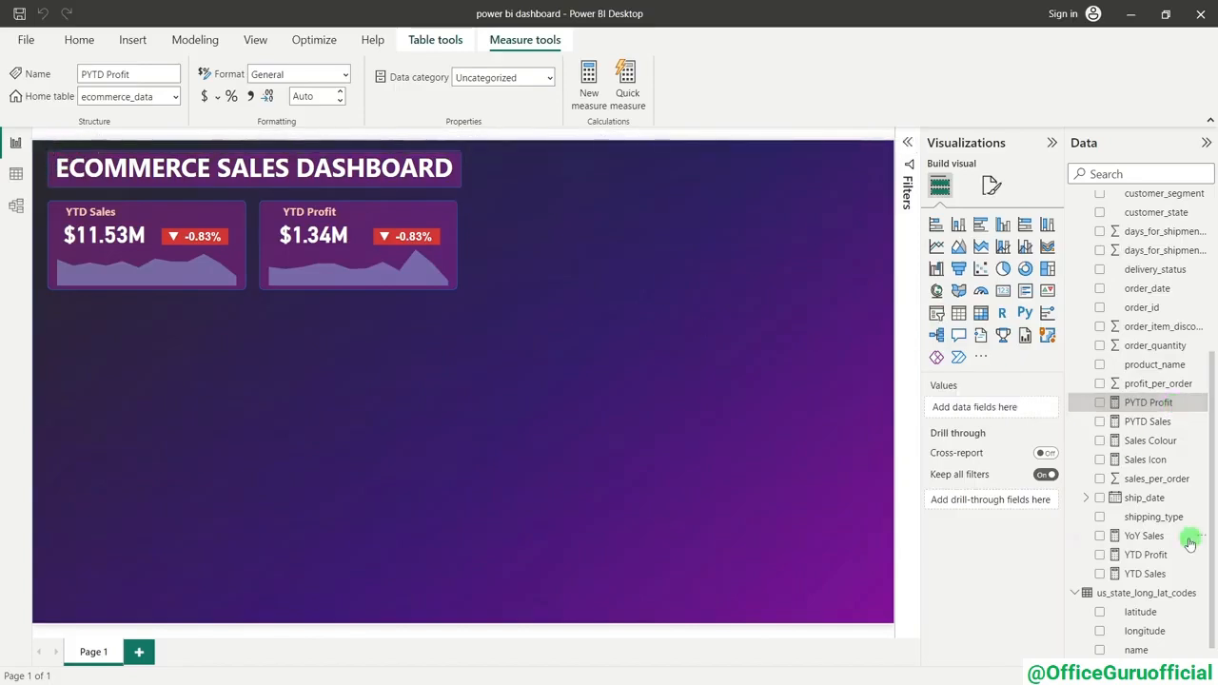
- Create a new measure named YoY Profit from a copy of the YoY Sales formula
click(1148, 538)
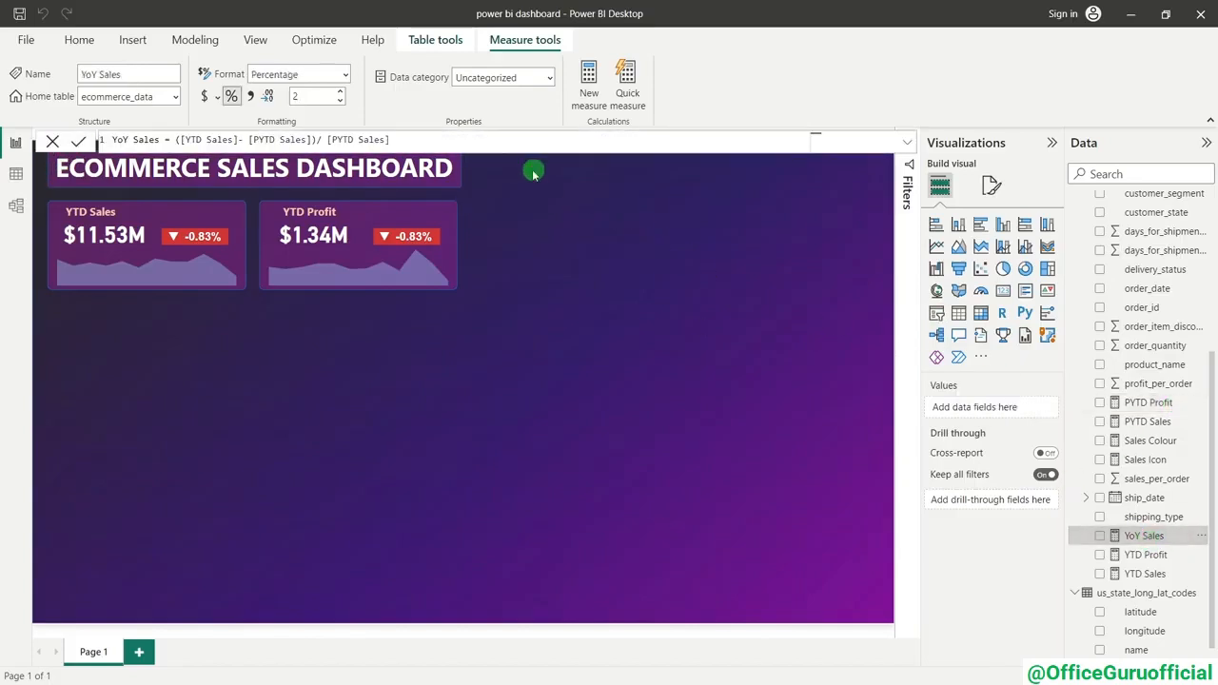
drag(398, 139, 107, 125)
key(ctrl+c)
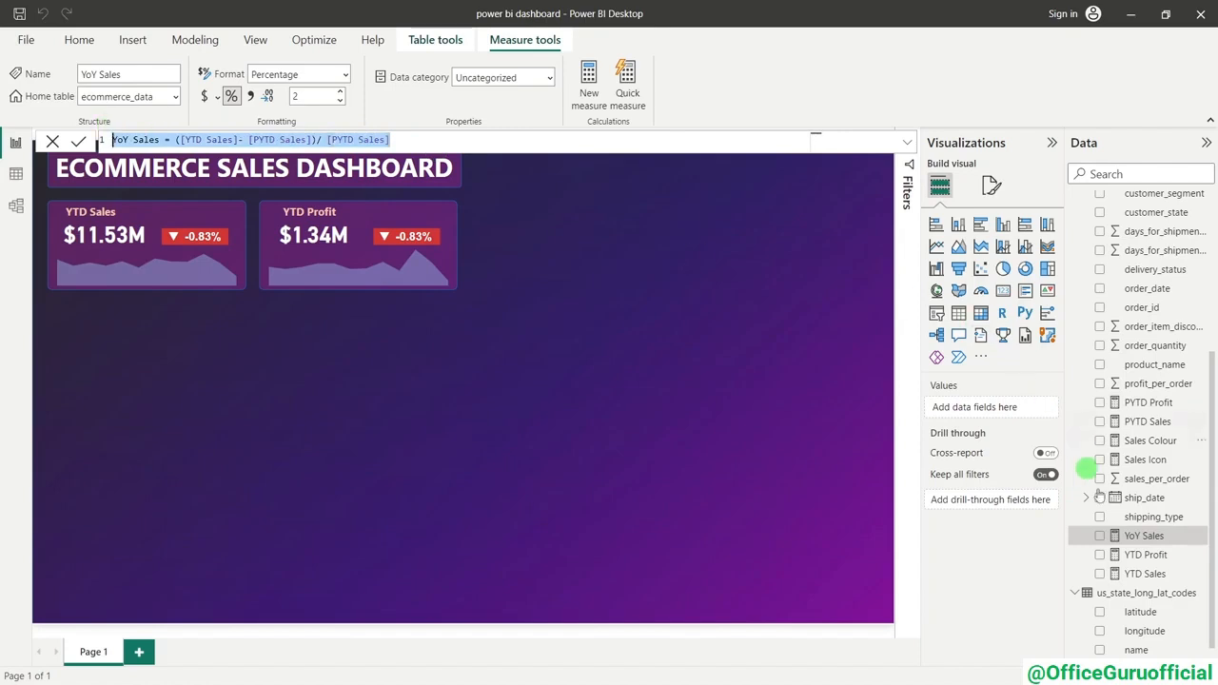
right_click(1136, 541)
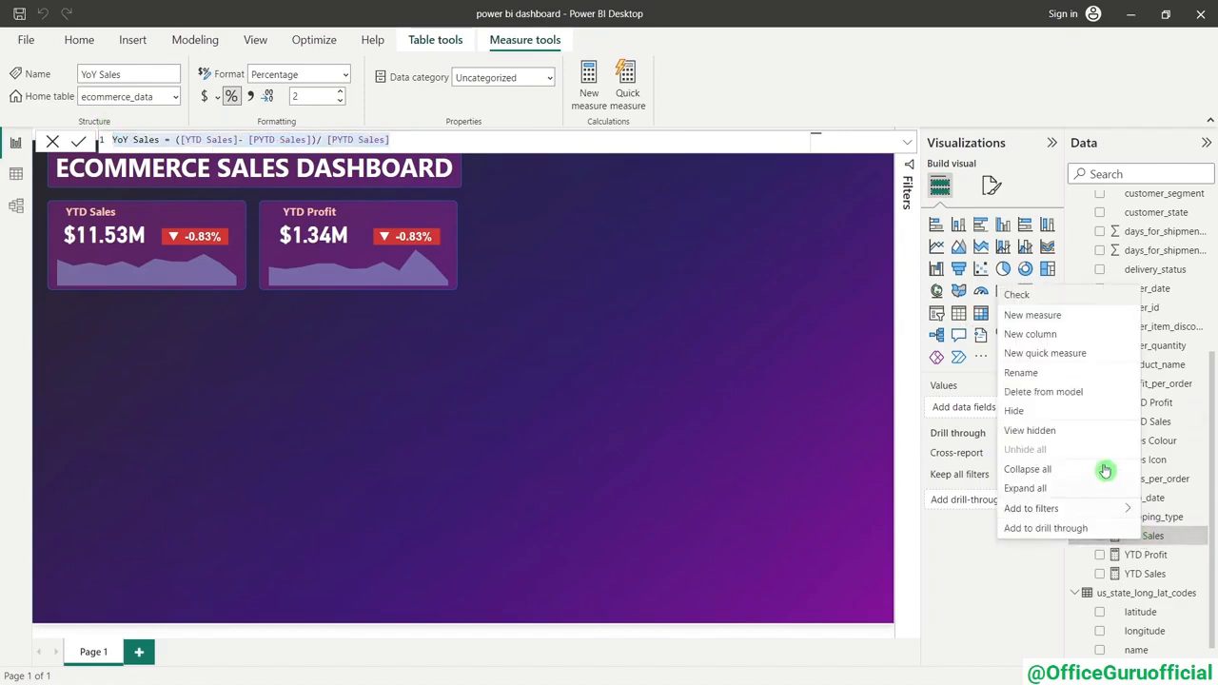
click(1018, 325)
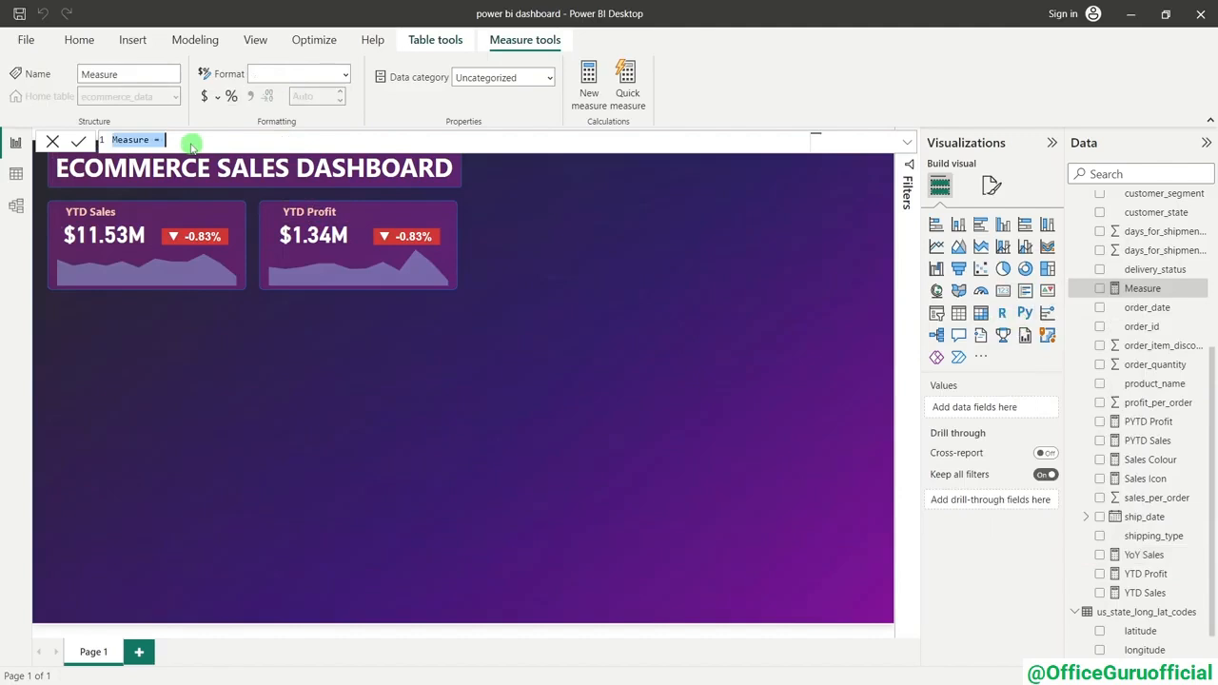
key(ctrl+v)
text(Profit)
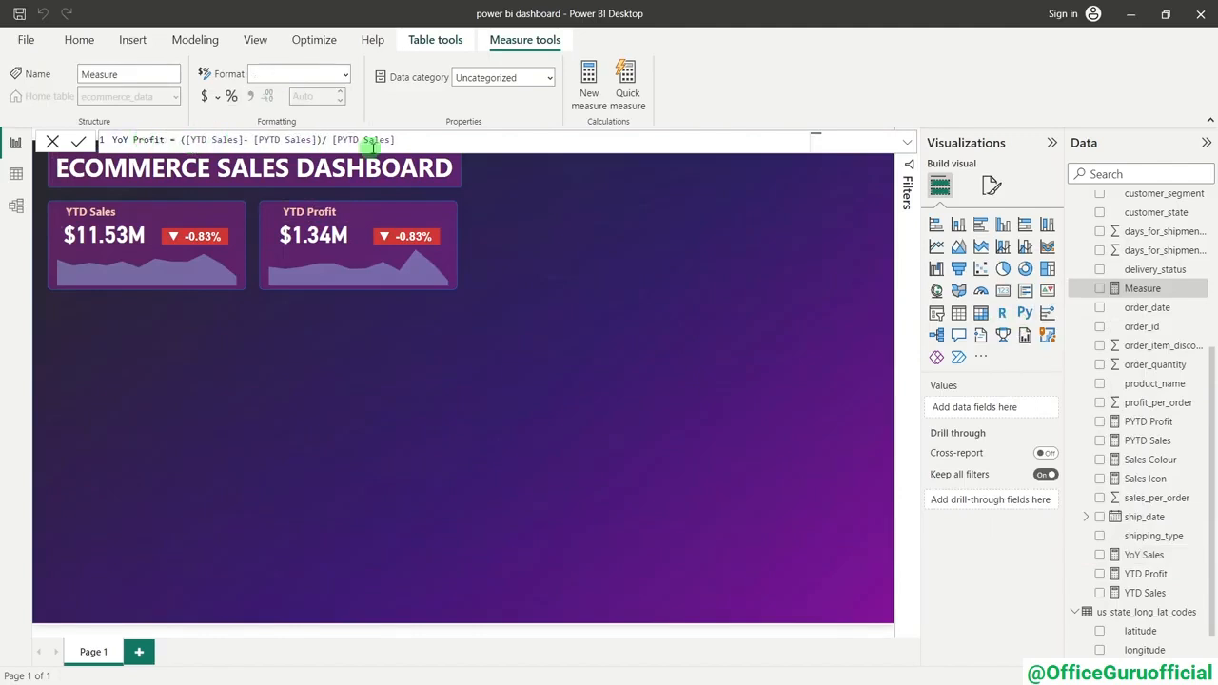
- Replace [YTD Sales] with [YTD Profit] as the first term of the YoY Profit formula
double_click(229, 140)
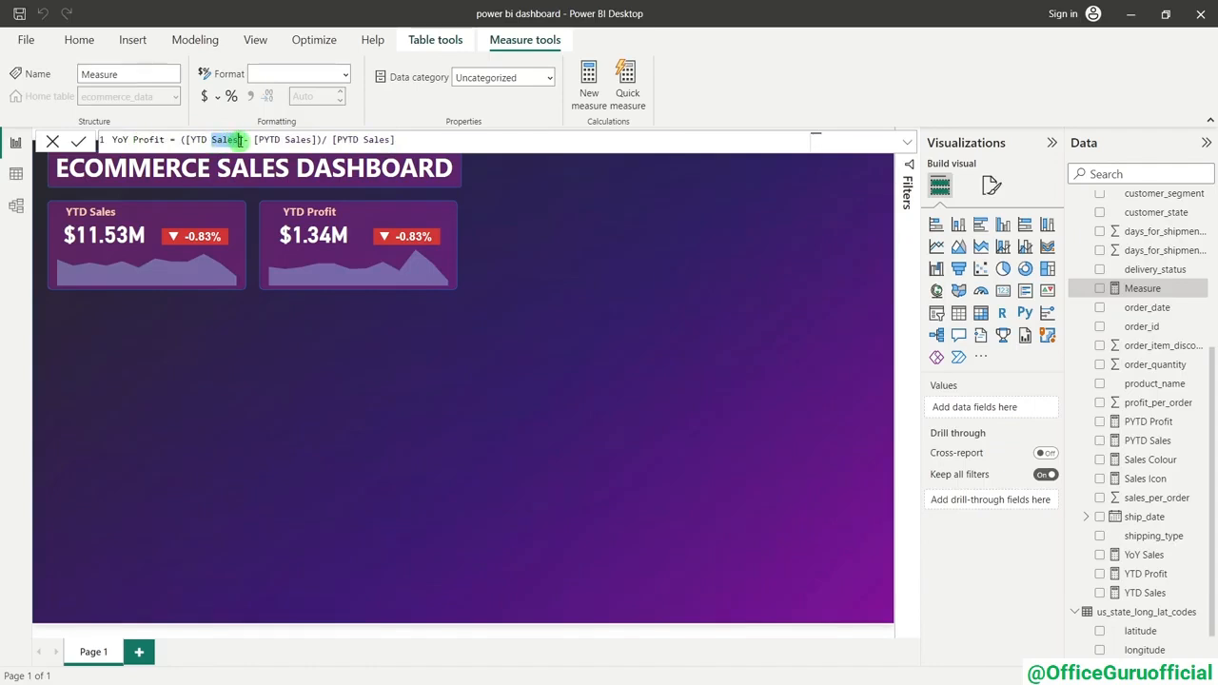
text(P)
click(282, 157)
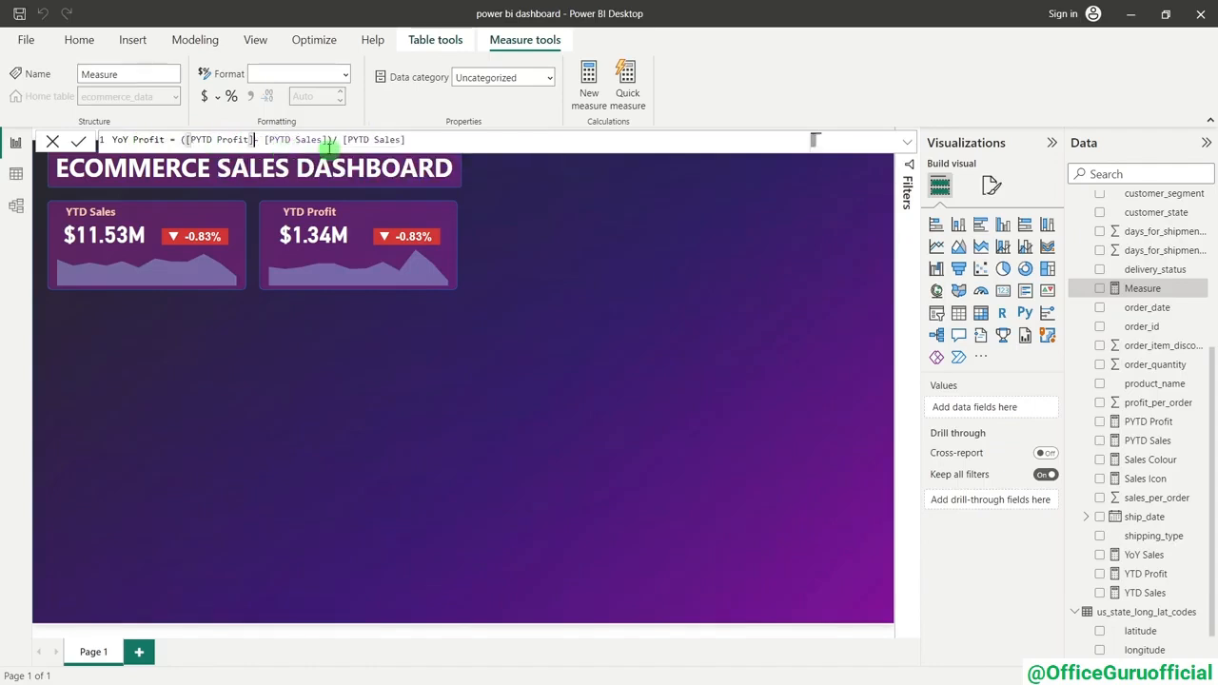
click(198, 140)
key(BackSpace)
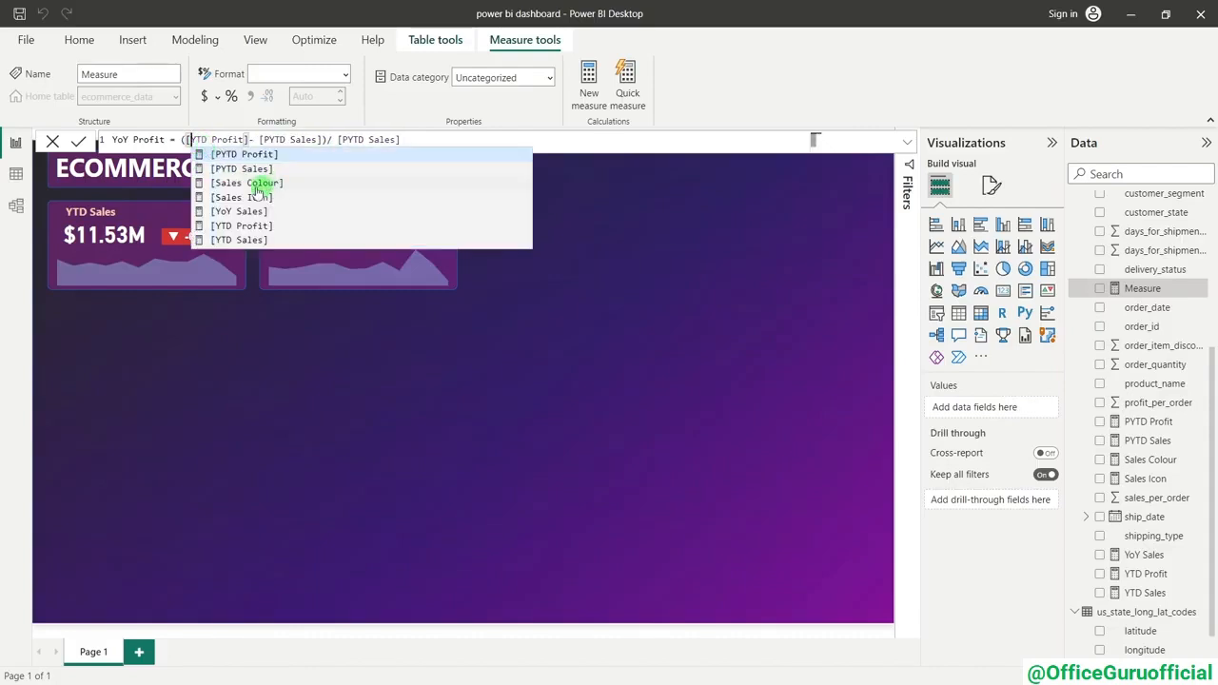
click(246, 227)
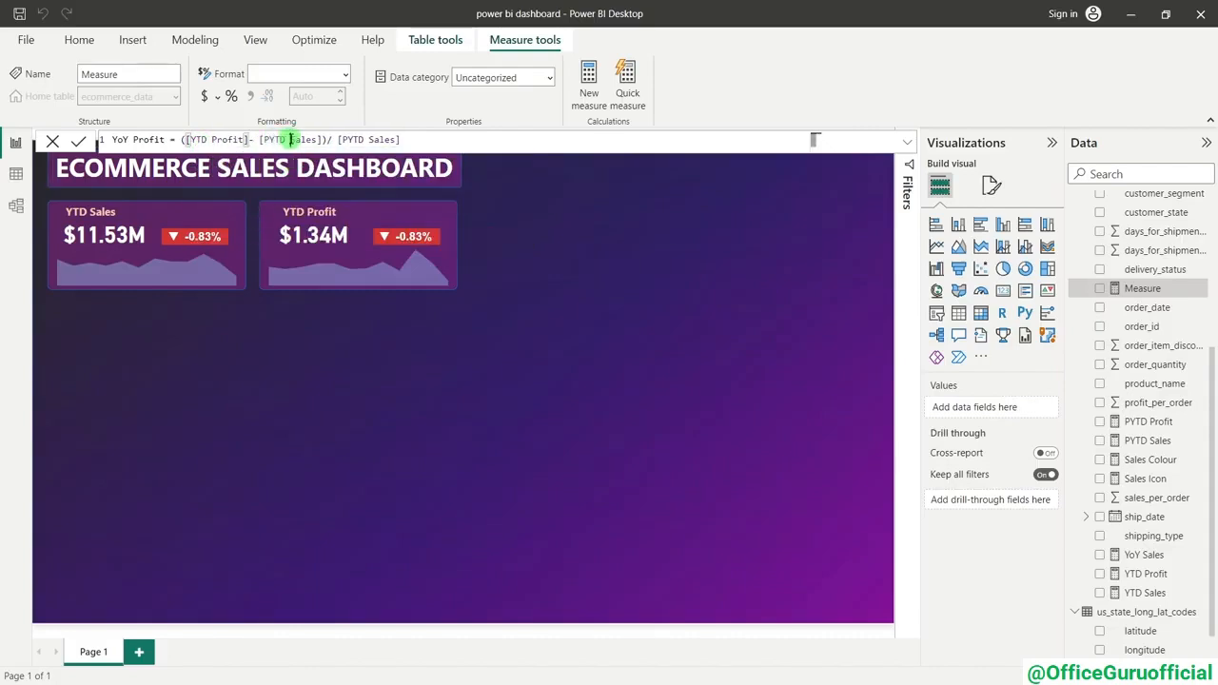
- Replace both [PYTD Sales] references in the YoY Profit formula with [PYTD Profit] and save the measure
drag(291, 140, 314, 140)
text(P)
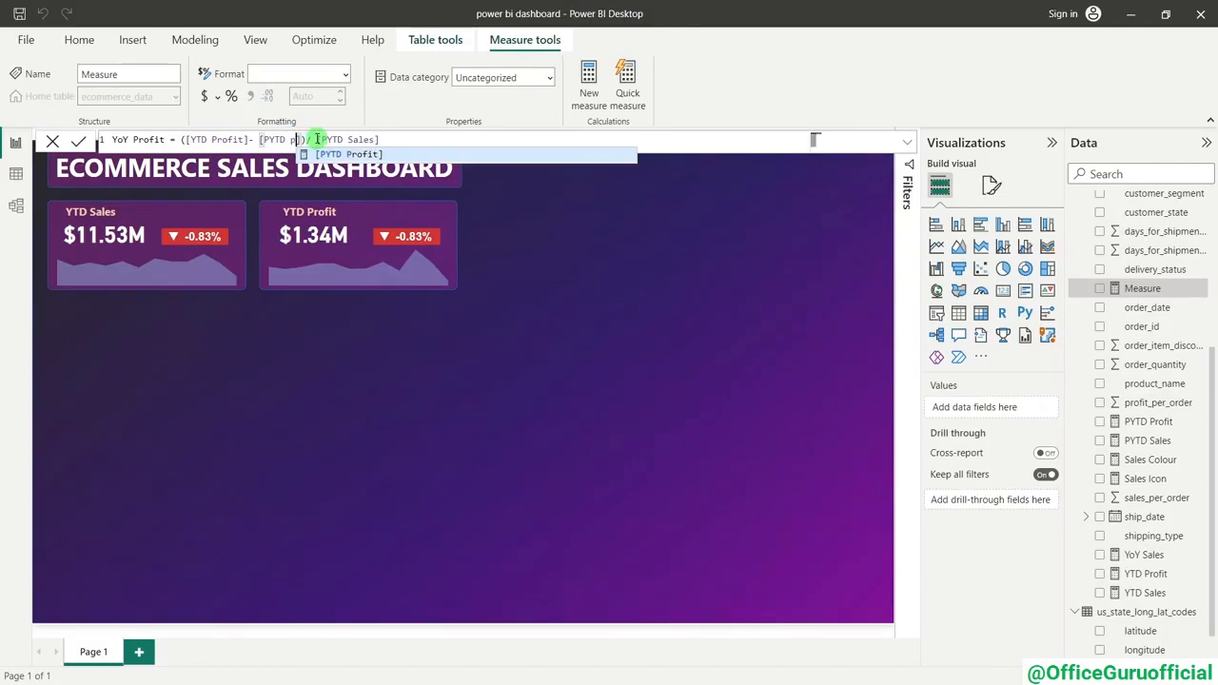
click(370, 150)
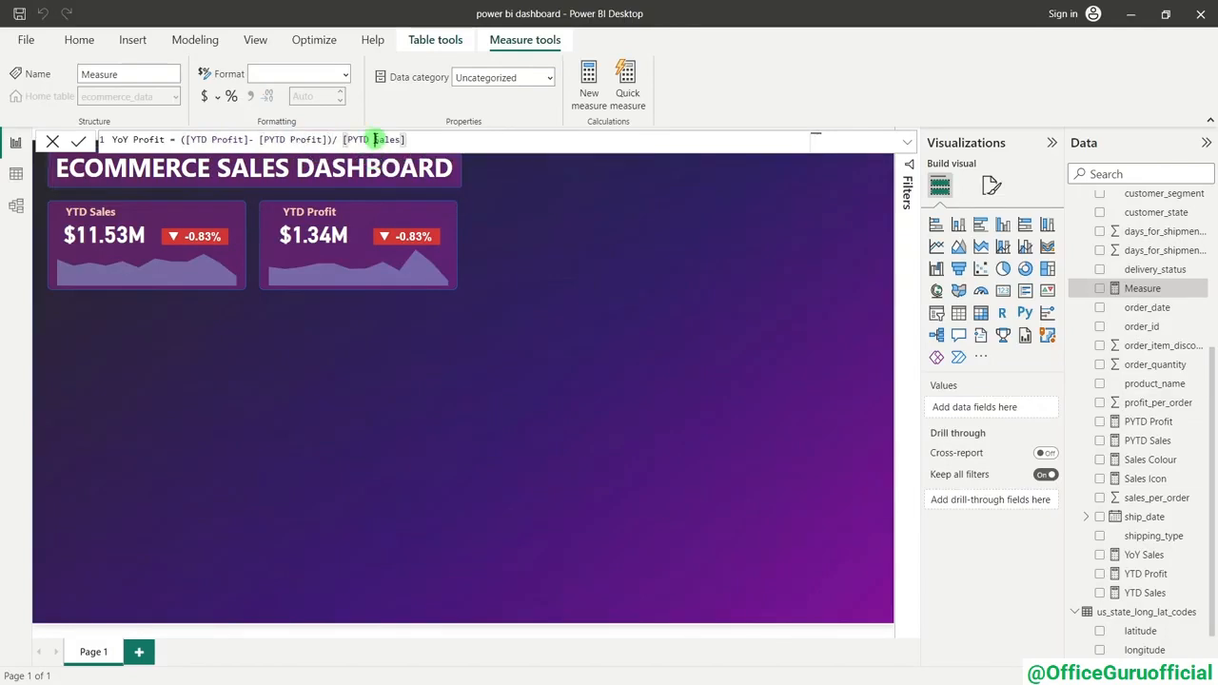
drag(374, 140, 403, 140)
text(pr)
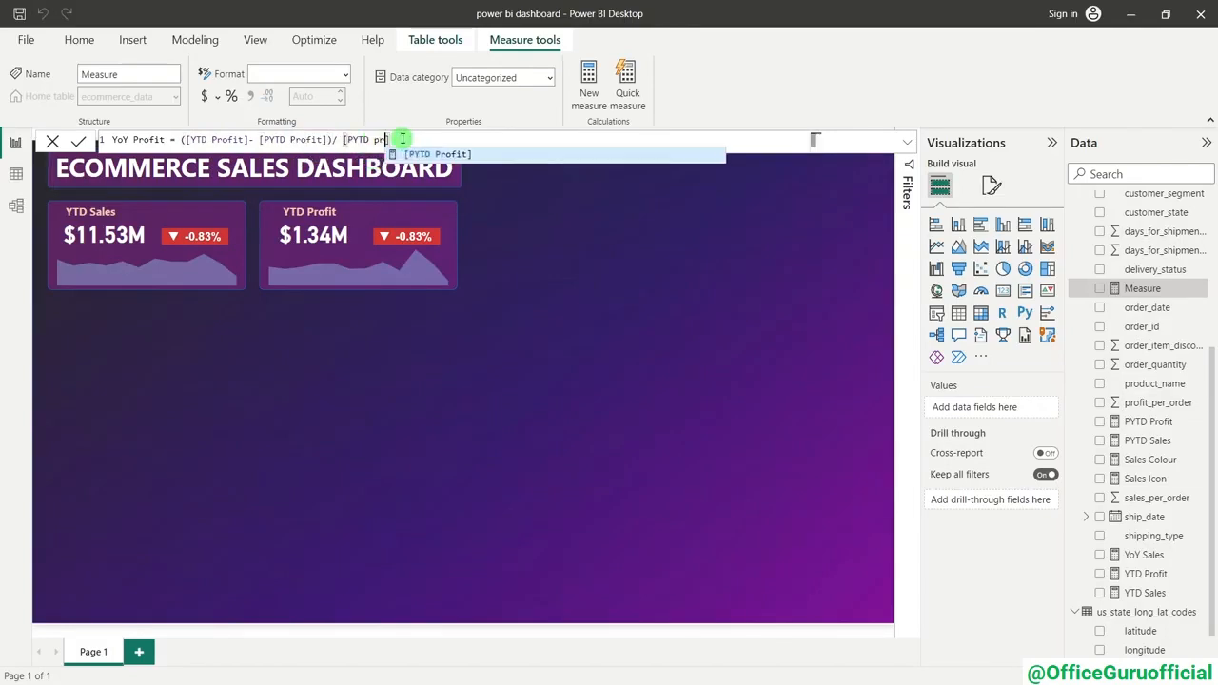
click(461, 154)
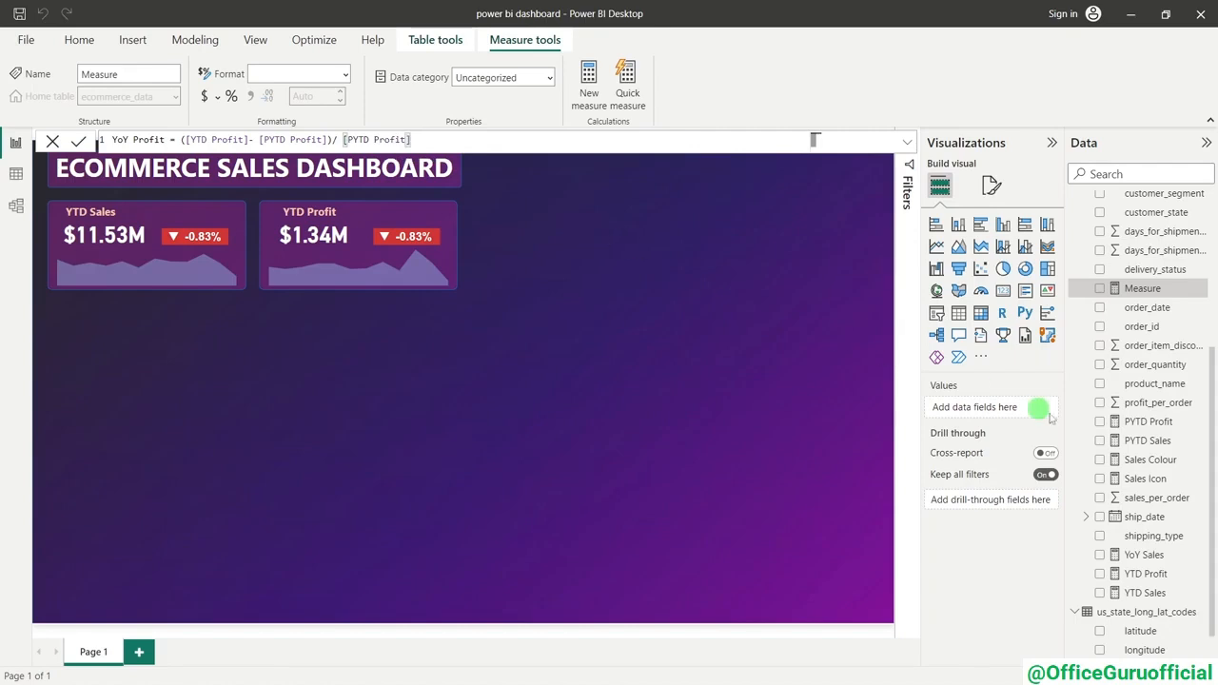
click(80, 141)
click(52, 141)
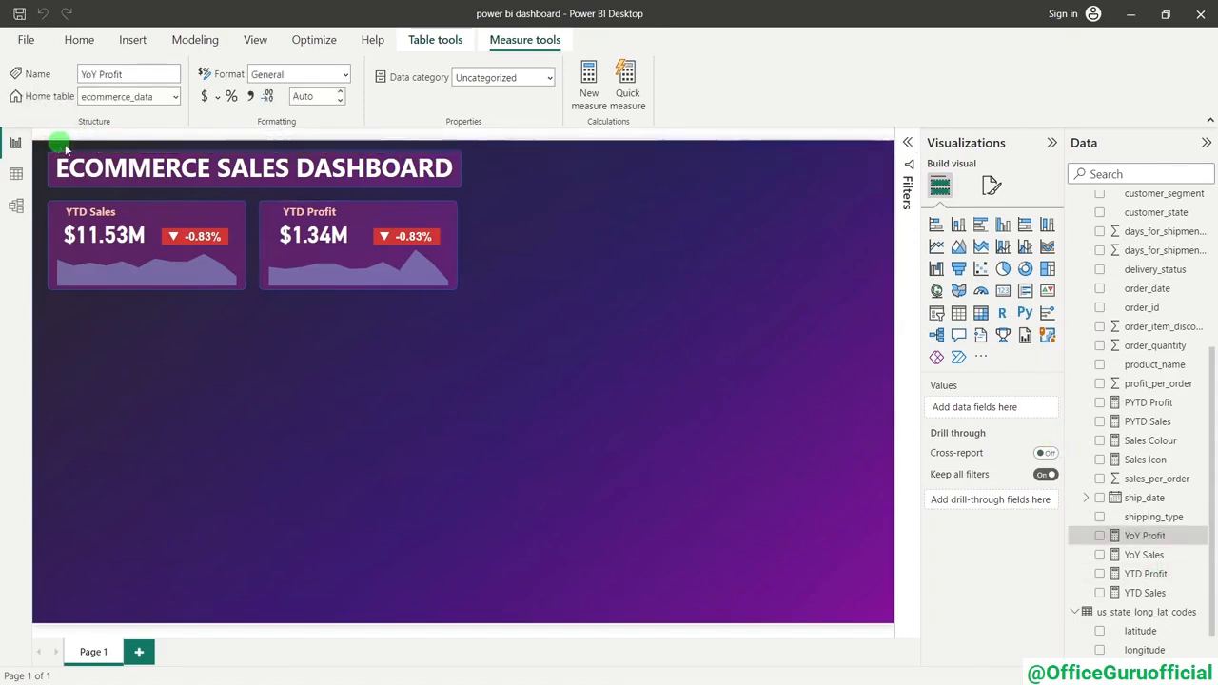
- Replace YoY Sales with the YoY Profit measure in the YTD Profit card's red percentage indicator
click(419, 240)
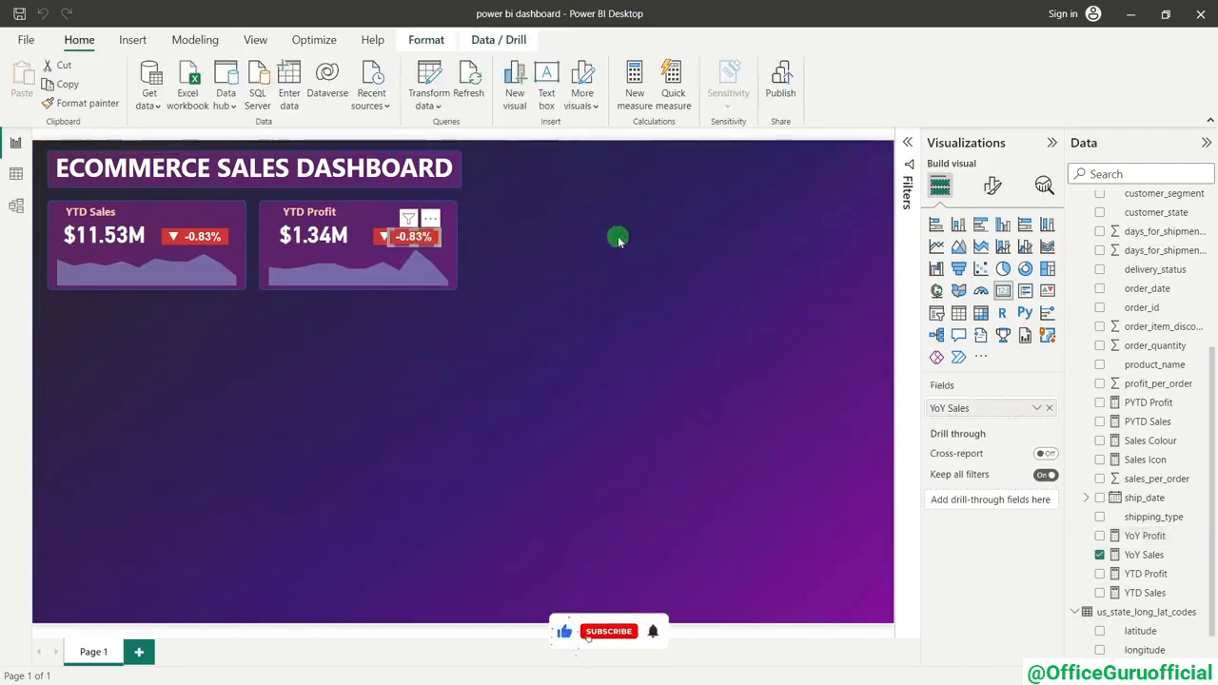
click(1049, 407)
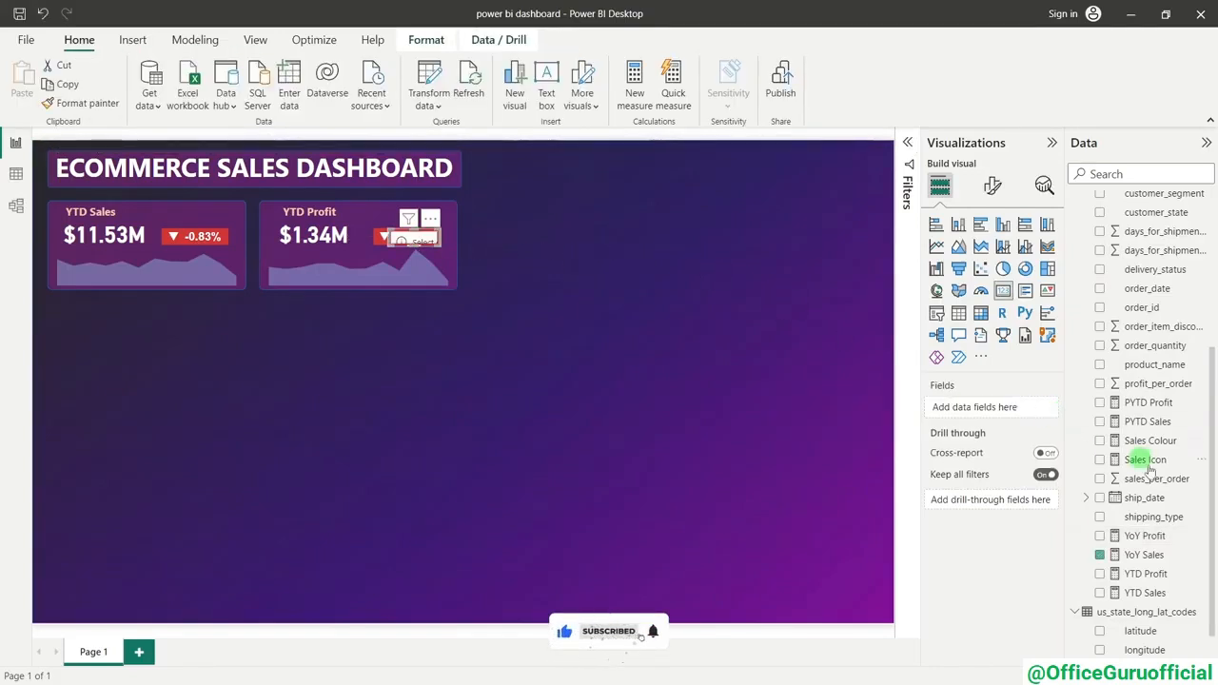
click(1100, 574)
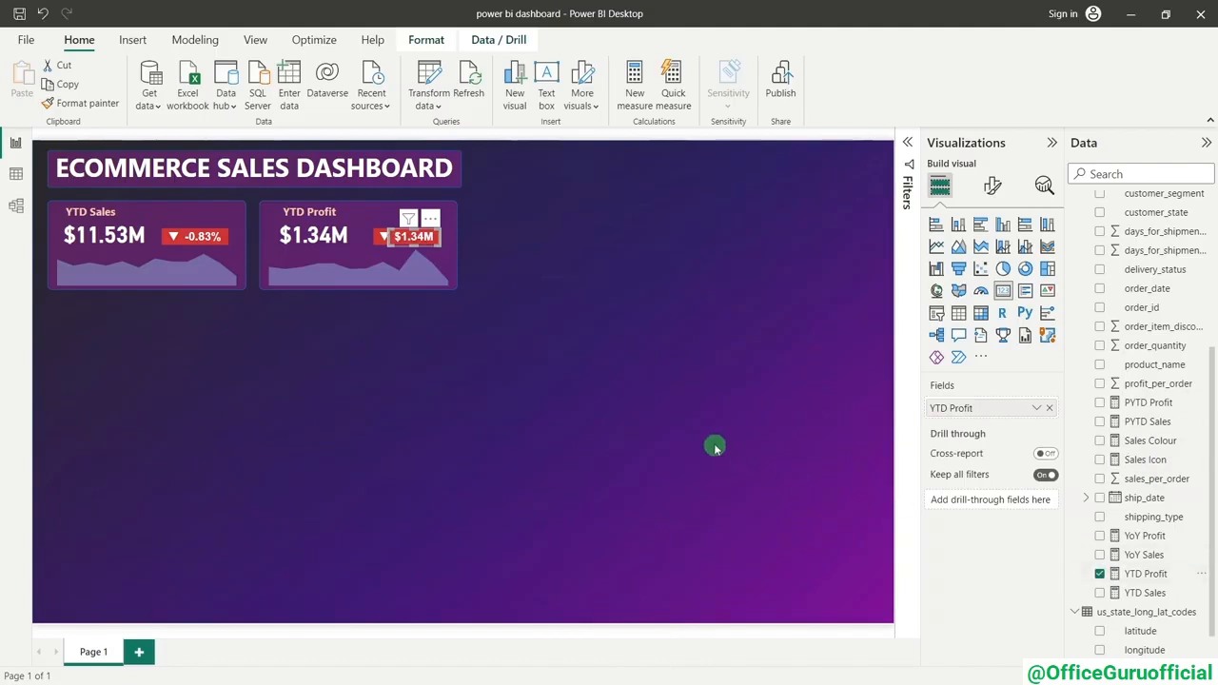
click(1100, 574)
click(1101, 536)
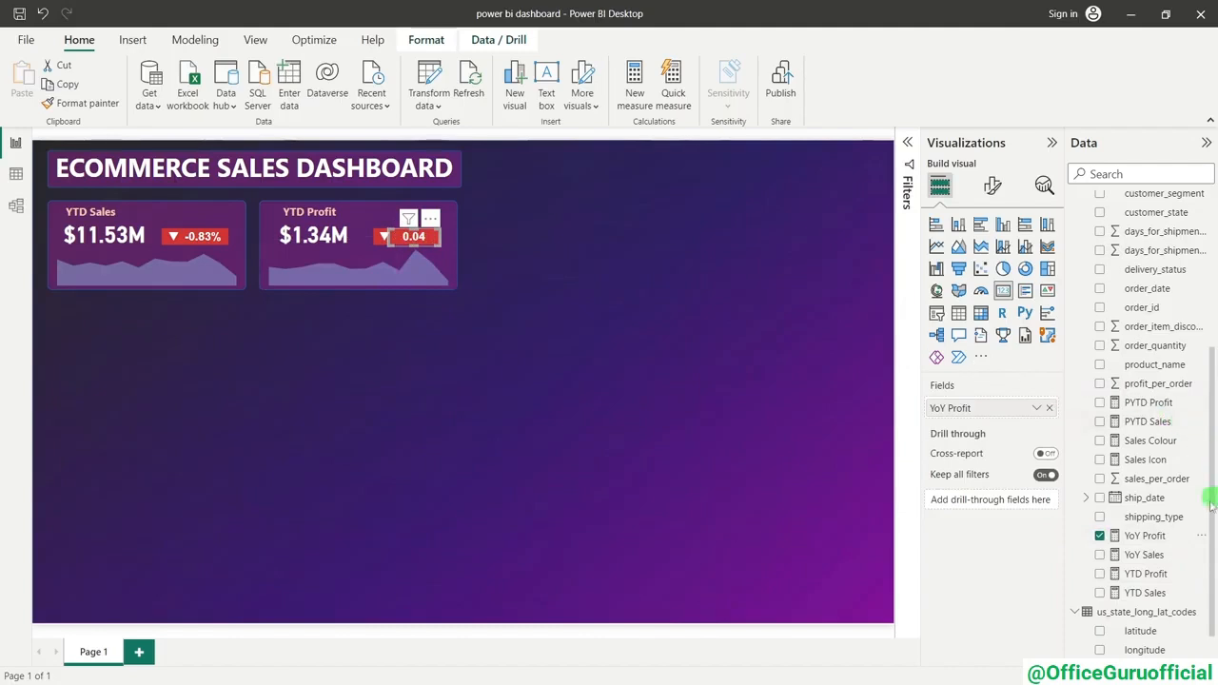
- Format the YoY Profit measure as a percentage and deselect the indicator
click(1152, 537)
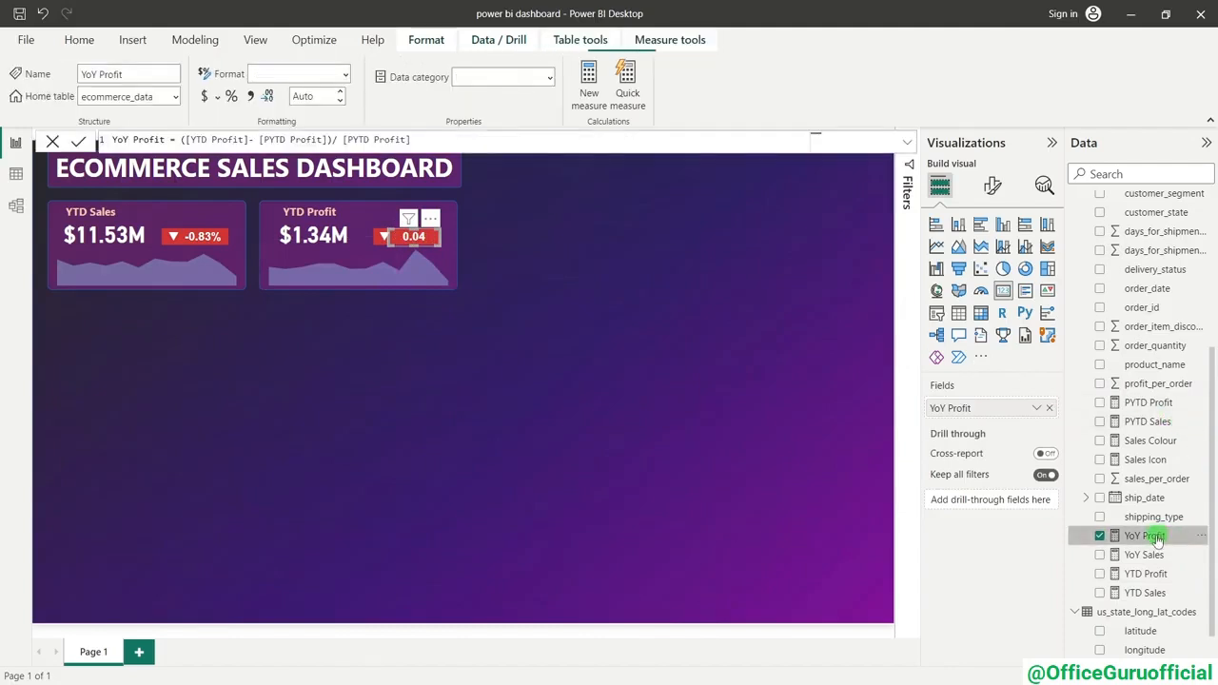
click(345, 78)
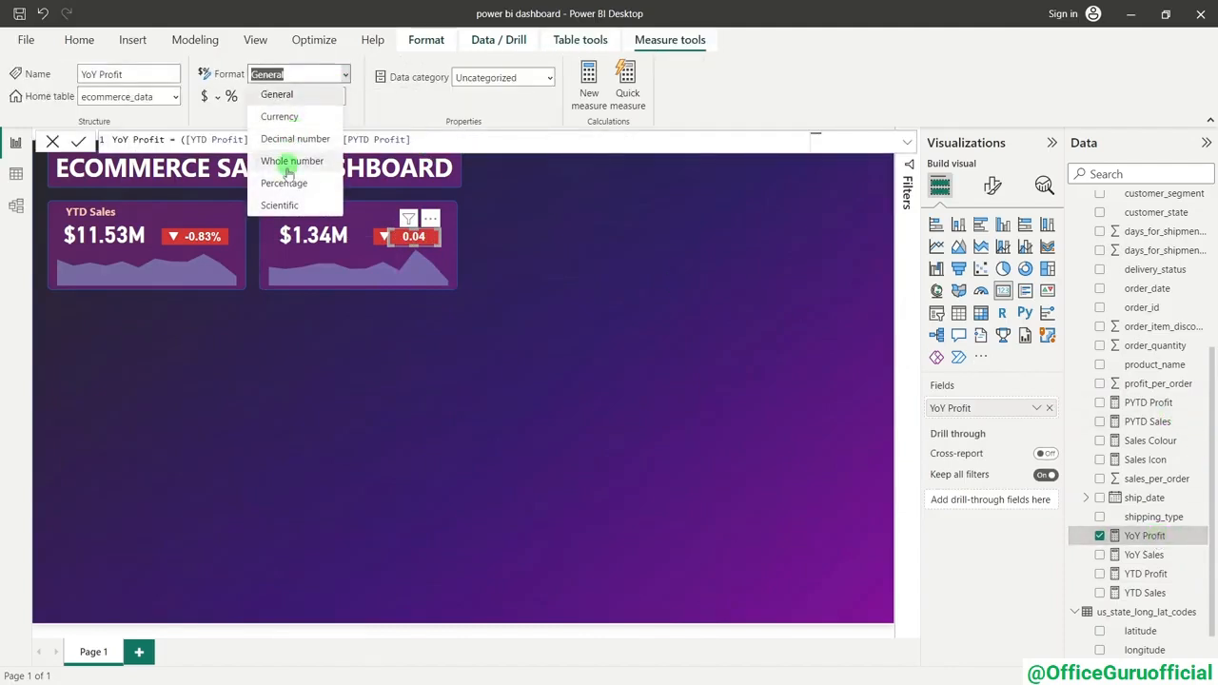
click(303, 181)
click(606, 228)
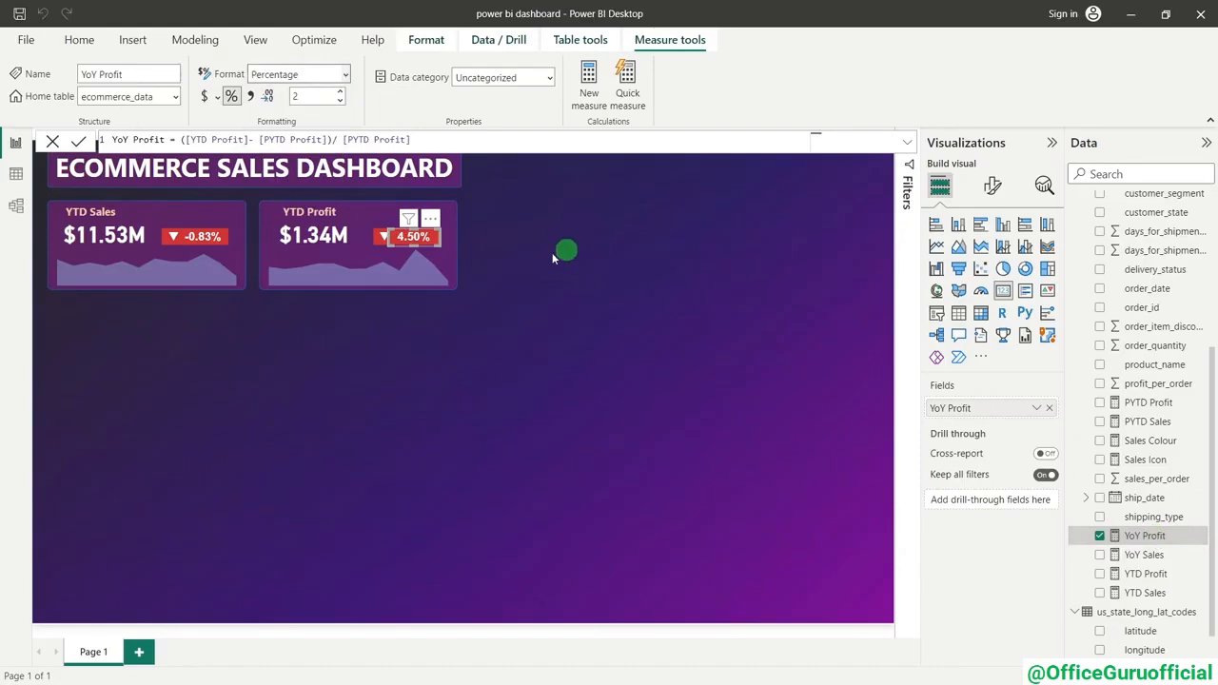
click(528, 259)
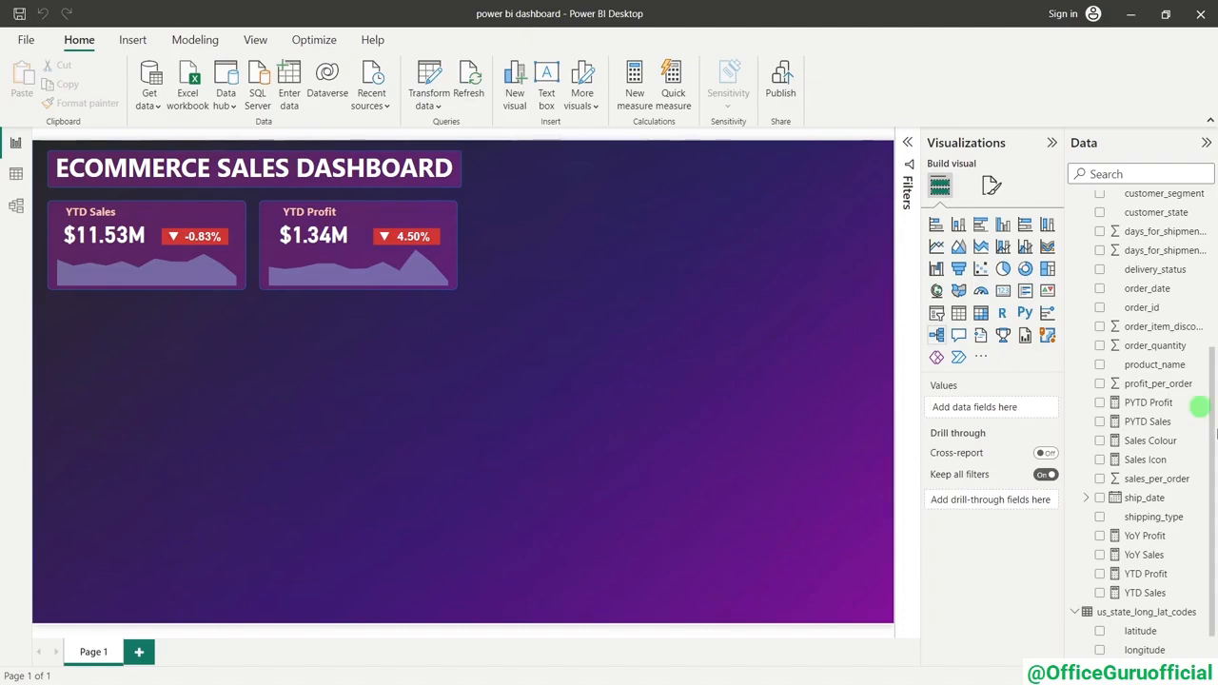
scroll(1160, 464, down, 1)
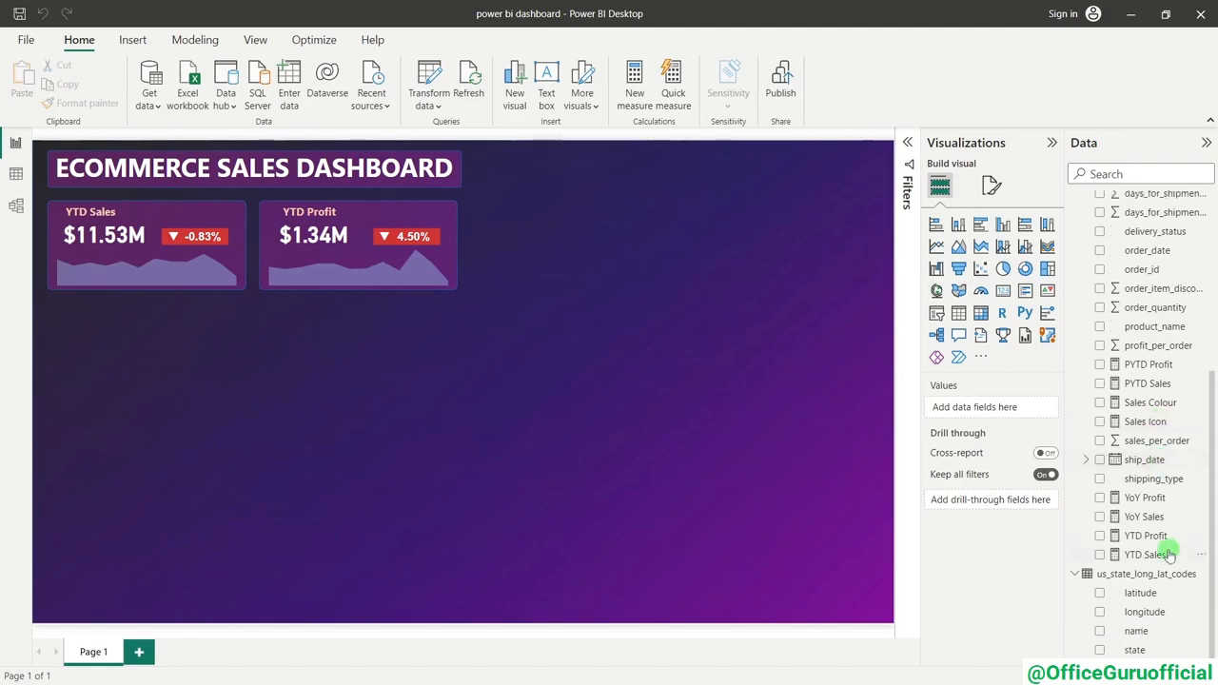
- Copy the full Sales Icon formula into a new measure in the ecommerce_data table
click(1142, 421)
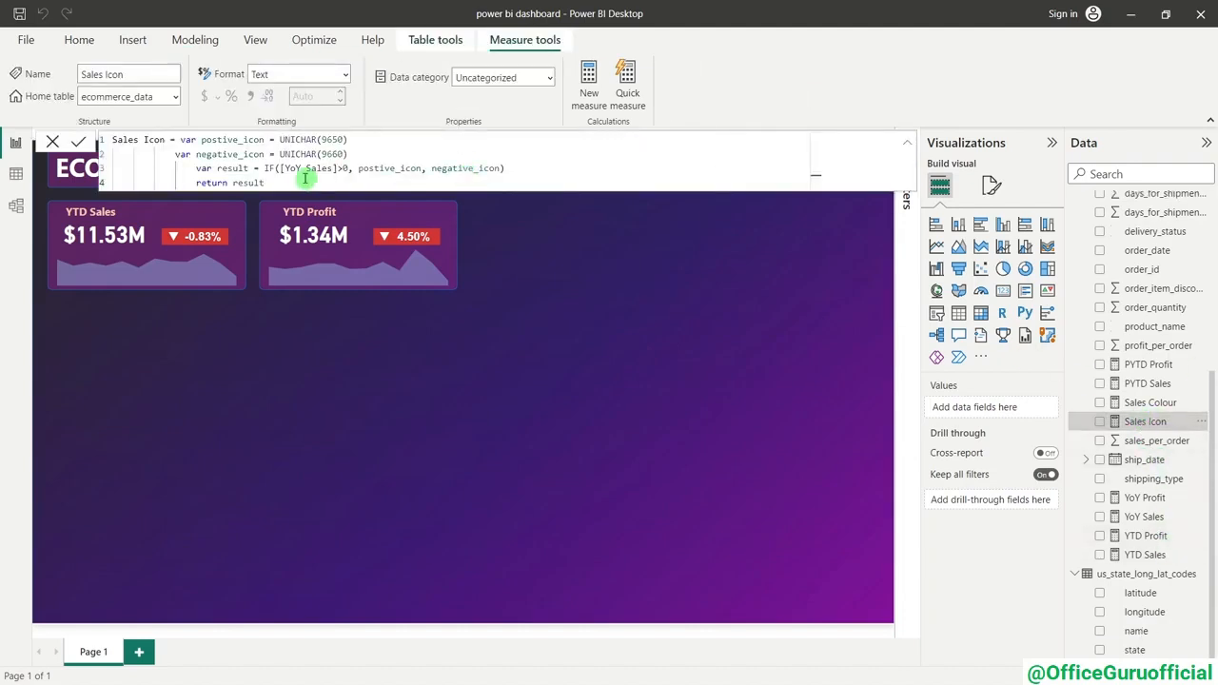
drag(286, 183, 112, 140)
key(ctrl+c)
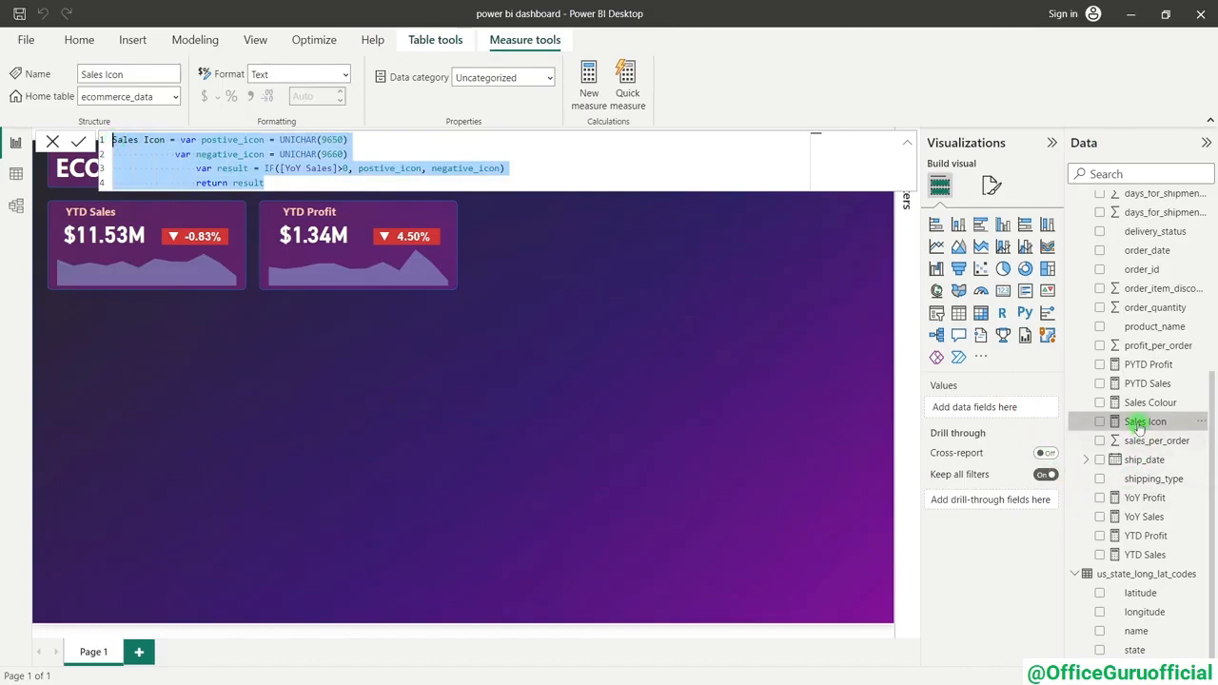
right_click(1104, 421)
click(1046, 451)
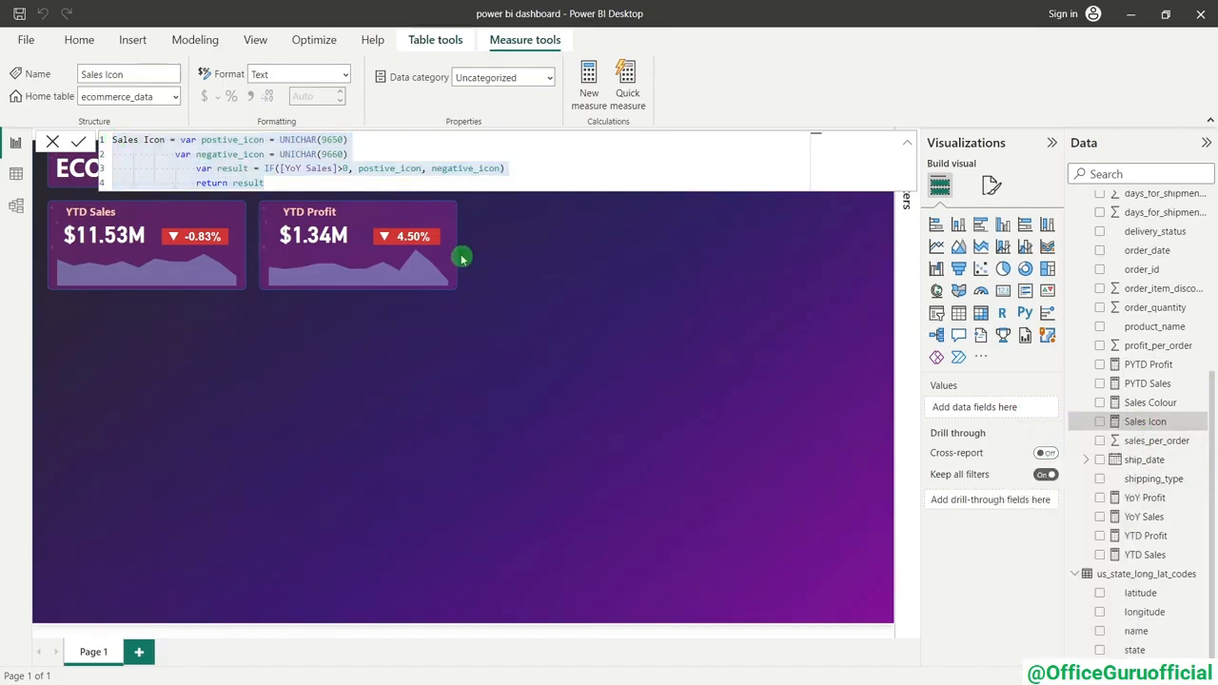
triple_click(185, 140)
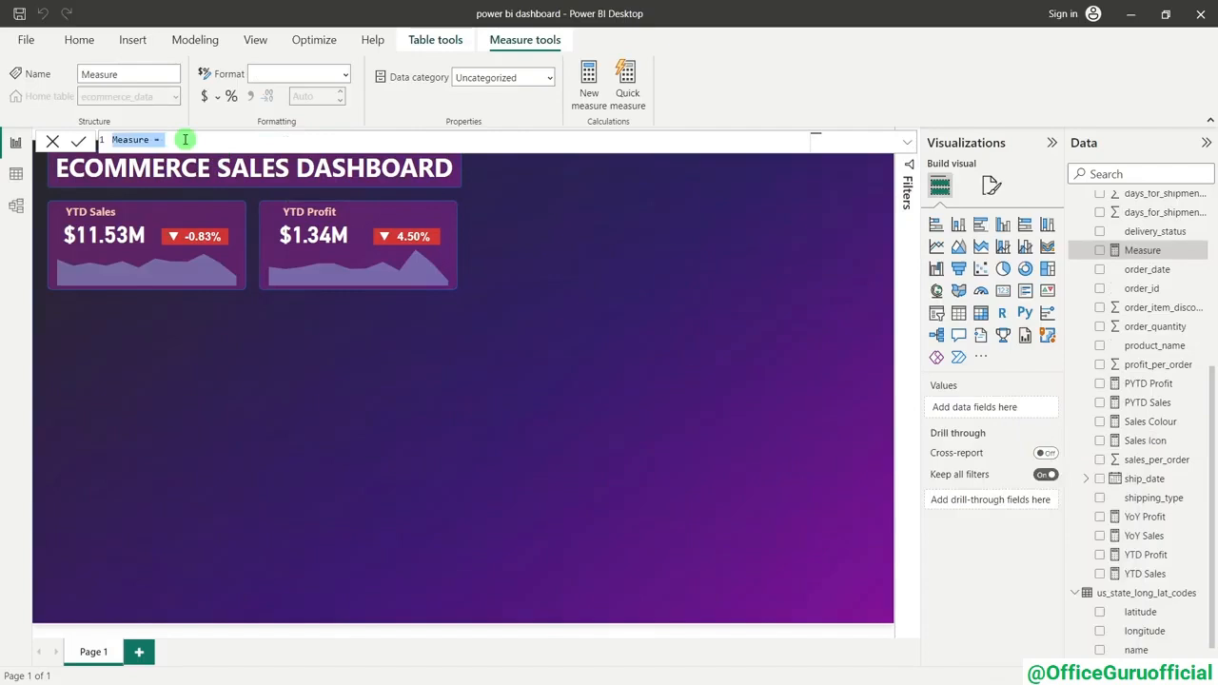
key(ctrl+v)
- Rename the copied measure as Profit Icon, replace [YoY Sales] with [YoY Profit] in its IF condition, and save it
double_click(124, 139)
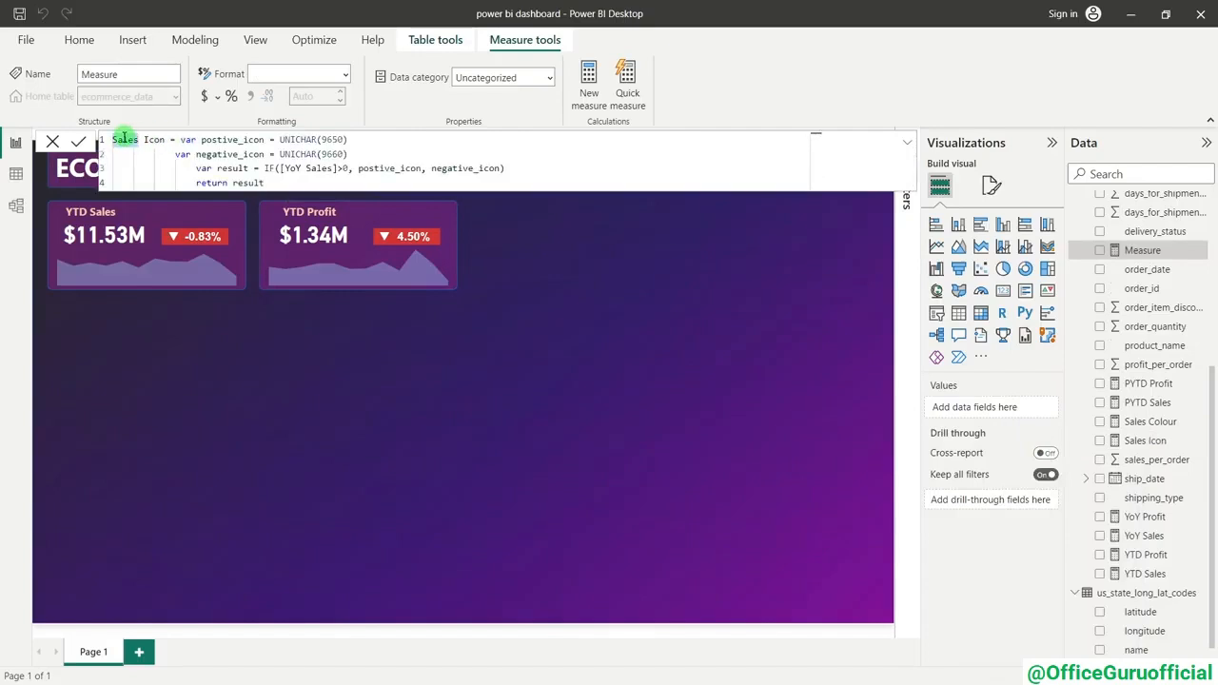
text(Profit)
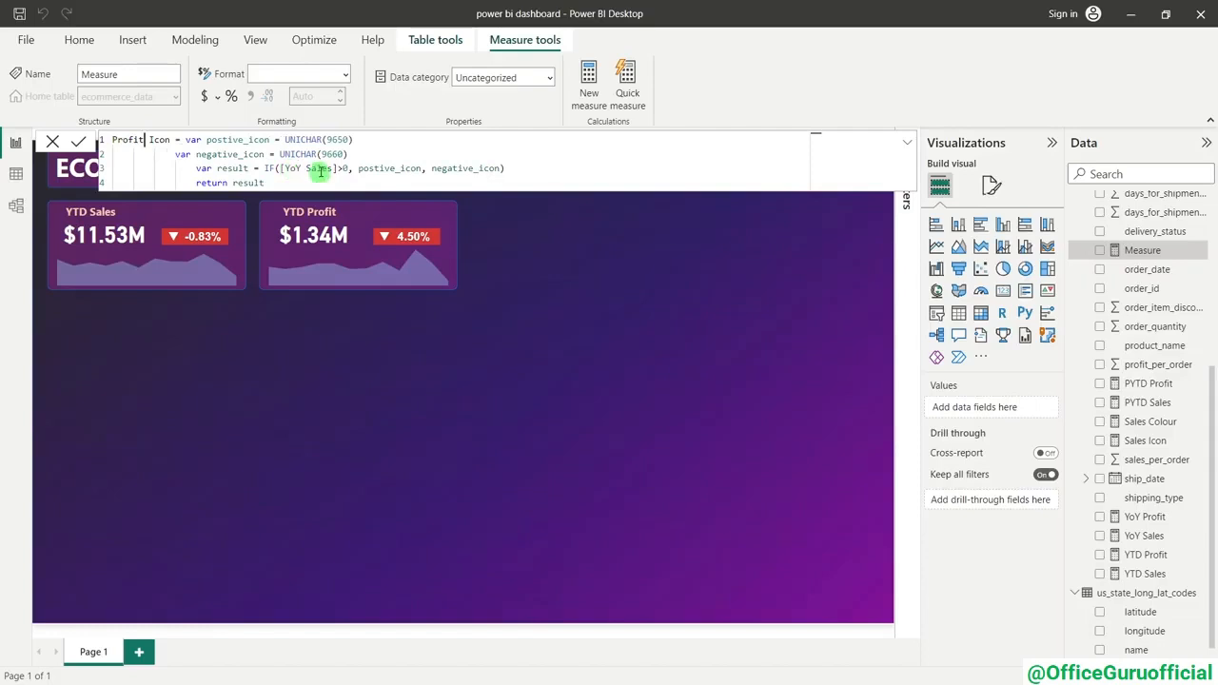
drag(335, 170, 311, 172)
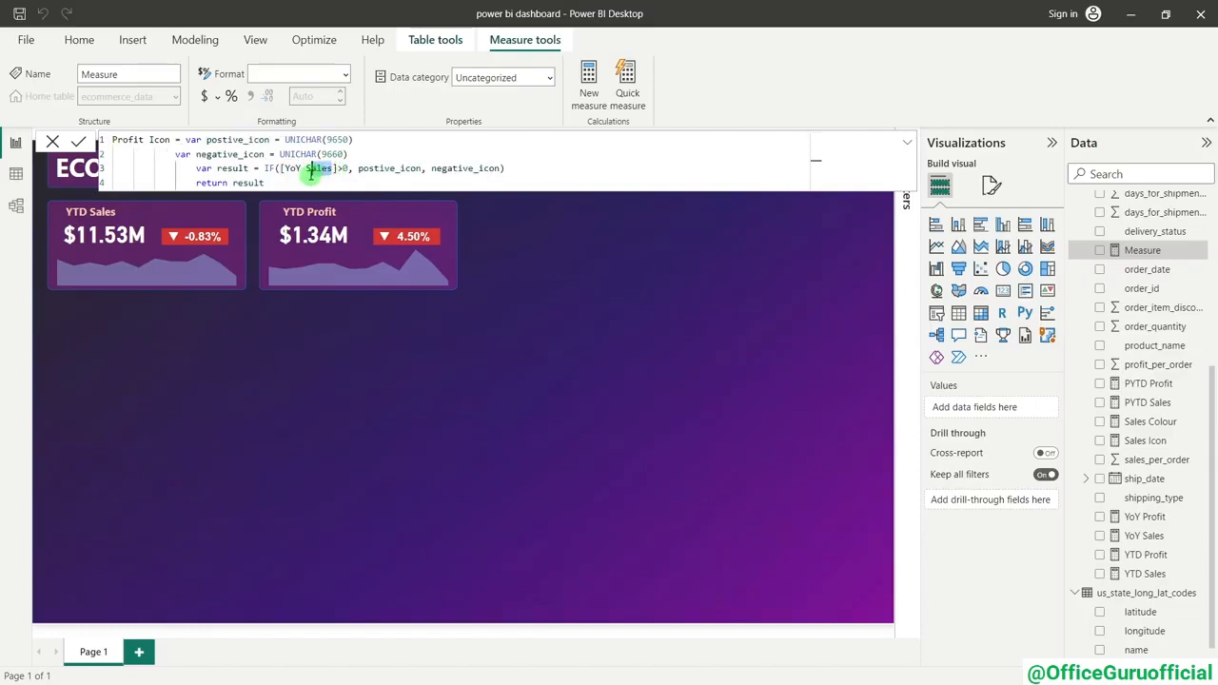
text(Pro)
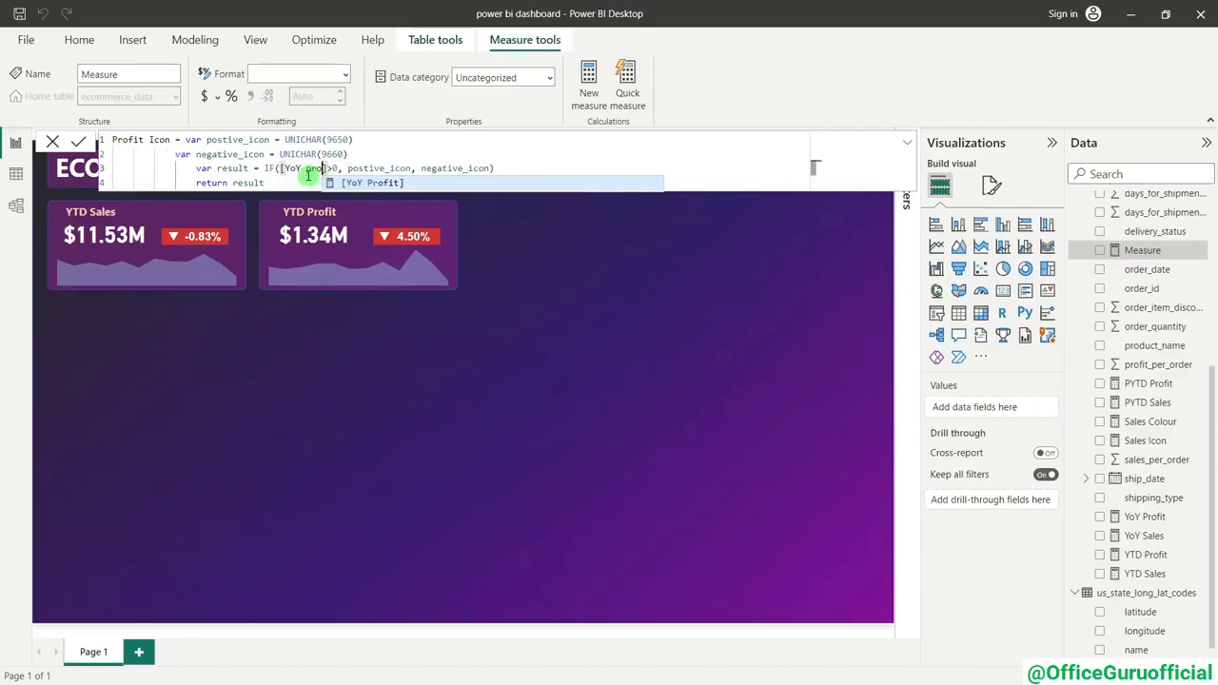
click(348, 184)
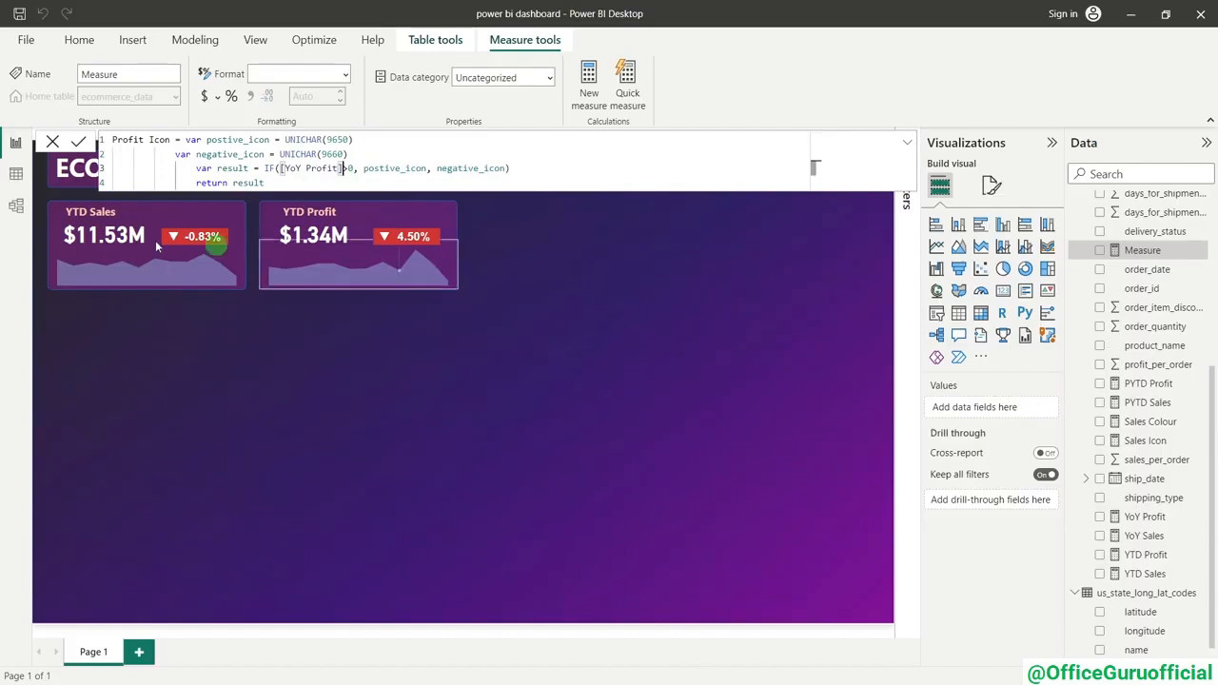
click(82, 144)
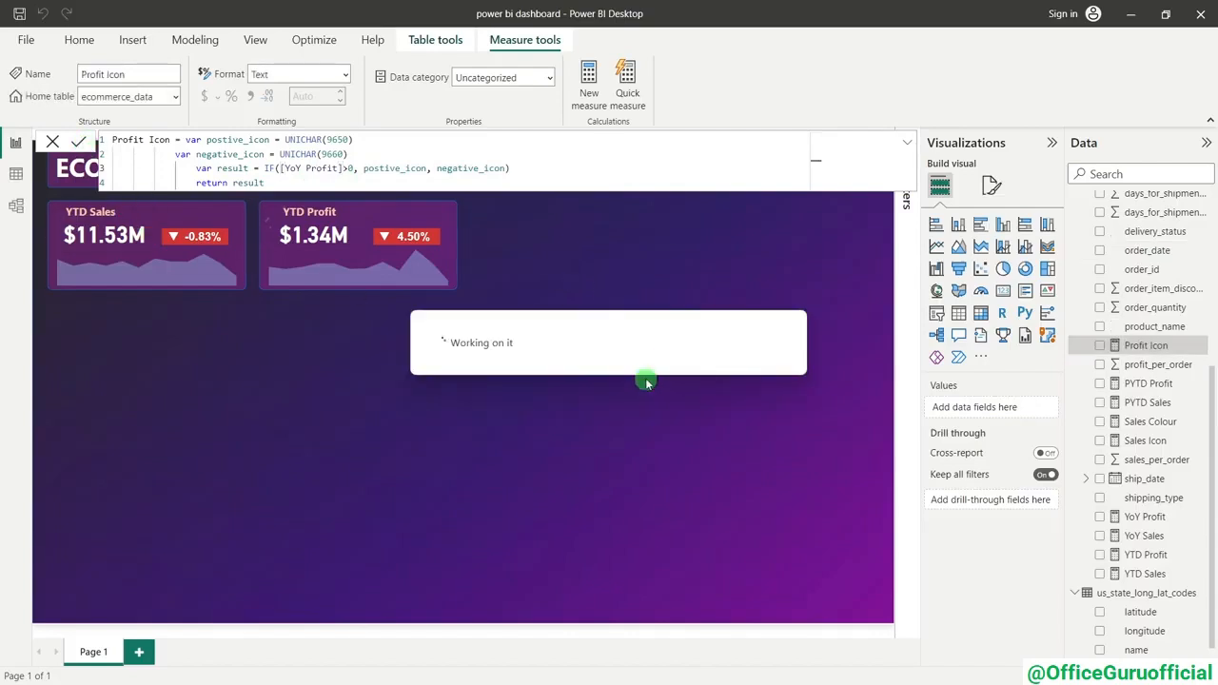
click(575, 251)
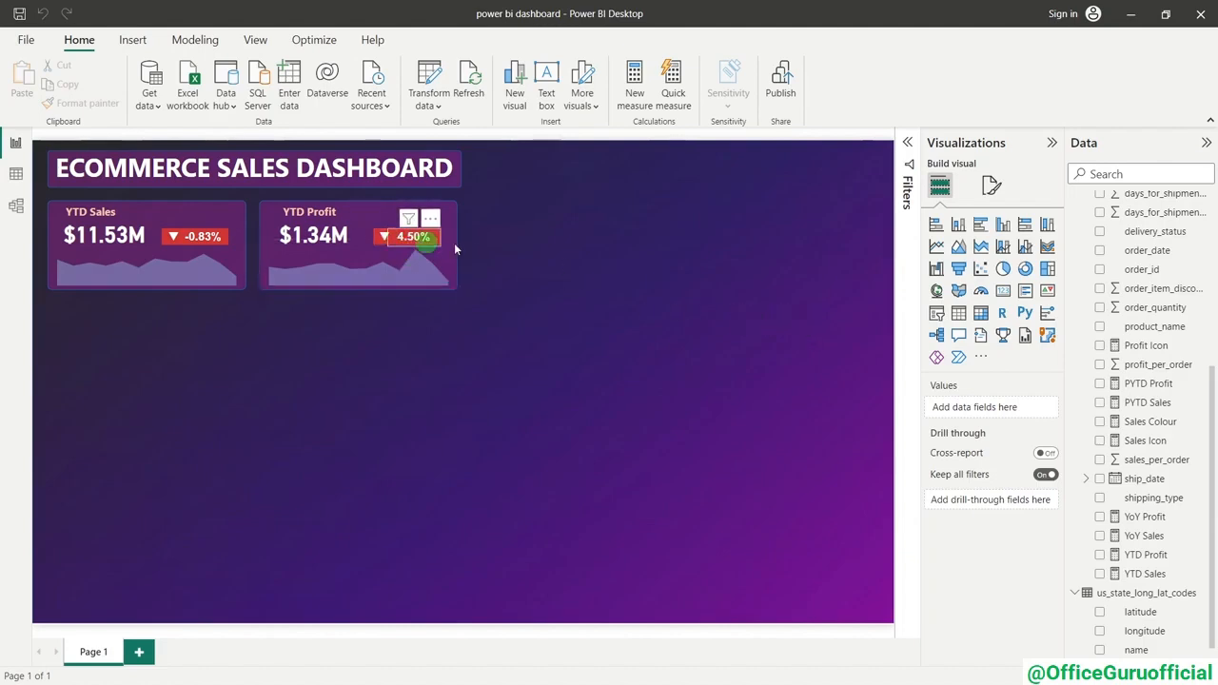
- Replace Sales Icon with the Profit Icon measure in the YTD Profit card's arrow visual and deselect it
click(385, 237)
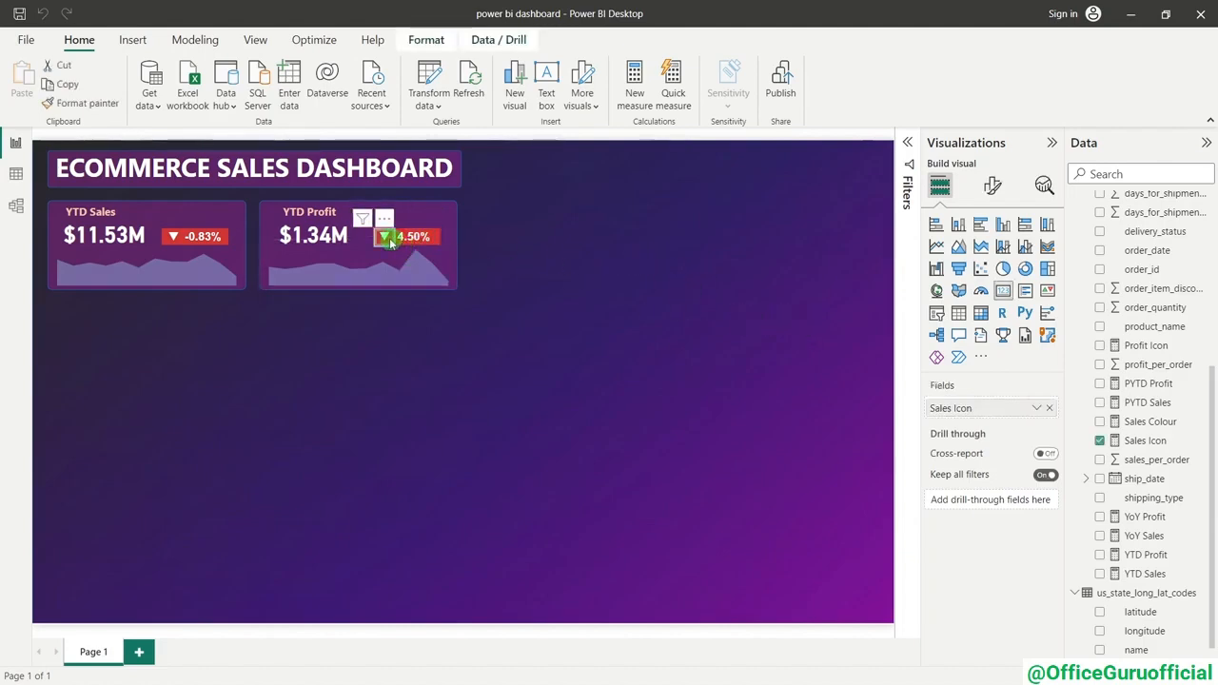
click(1052, 408)
scroll(1147, 442, down, 1)
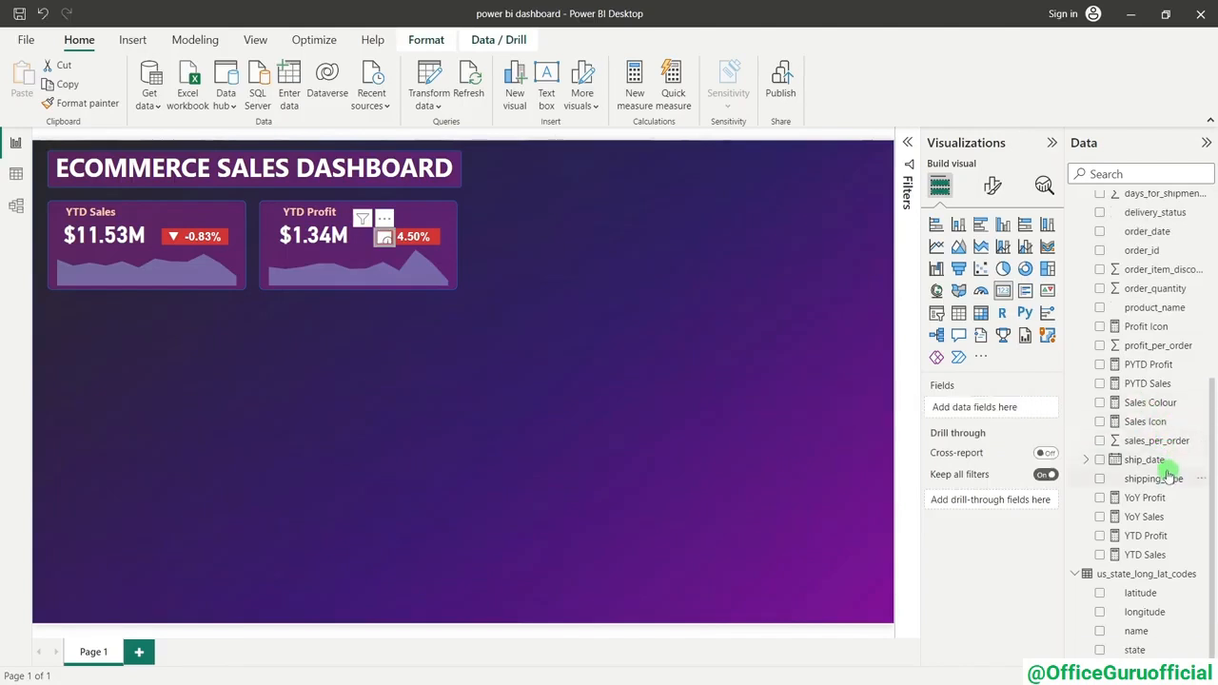
click(1101, 327)
click(447, 325)
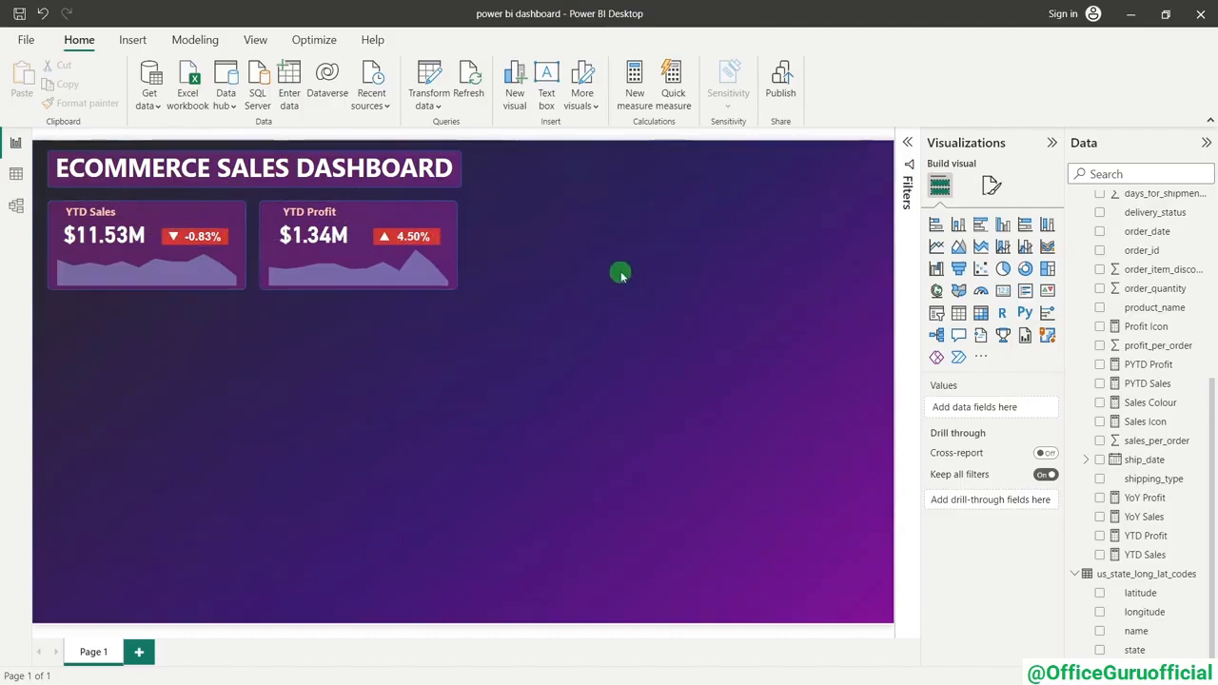
- Copy the full Sales Colour formula into a new measure in the ecommerce_data table
click(1161, 406)
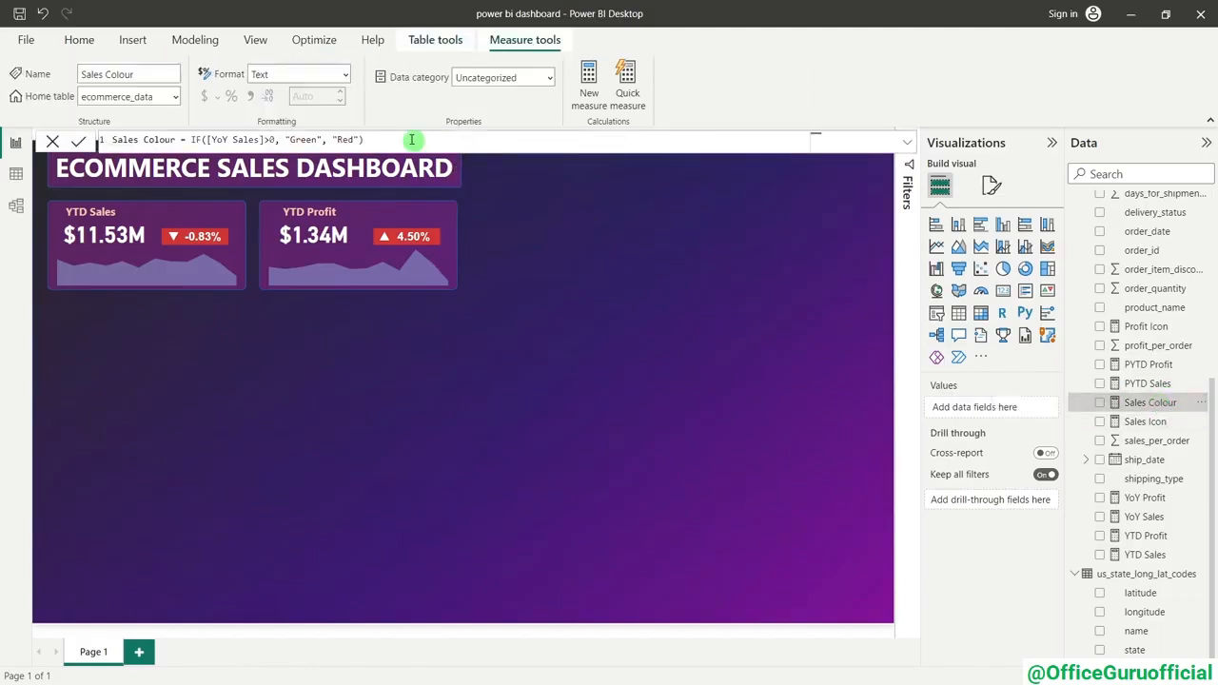
drag(364, 140, 17, 140)
key(ctrl+c)
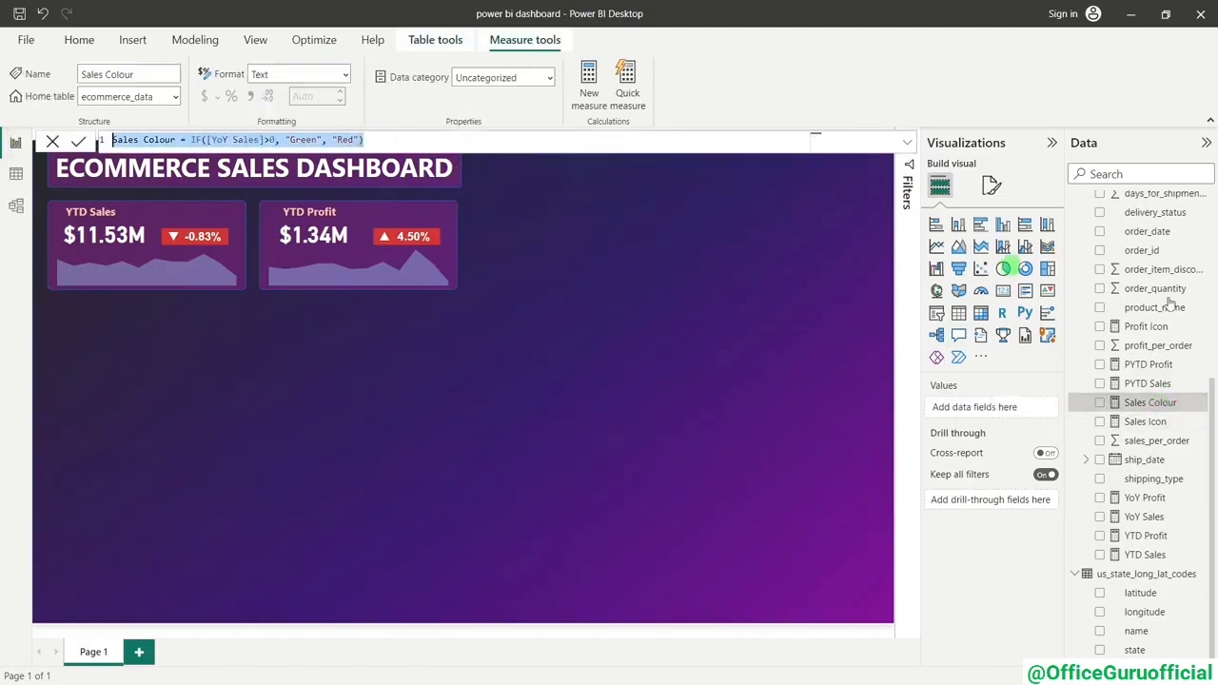
right_click(1135, 403)
click(1090, 431)
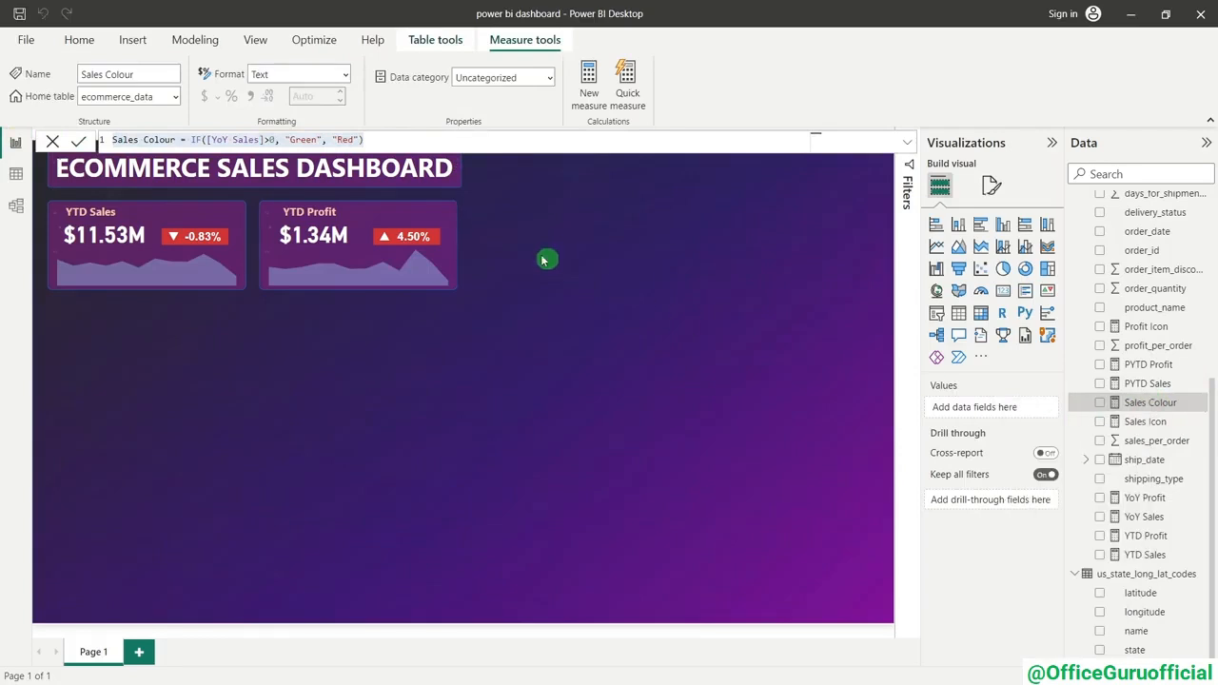
key(ctrl+v)
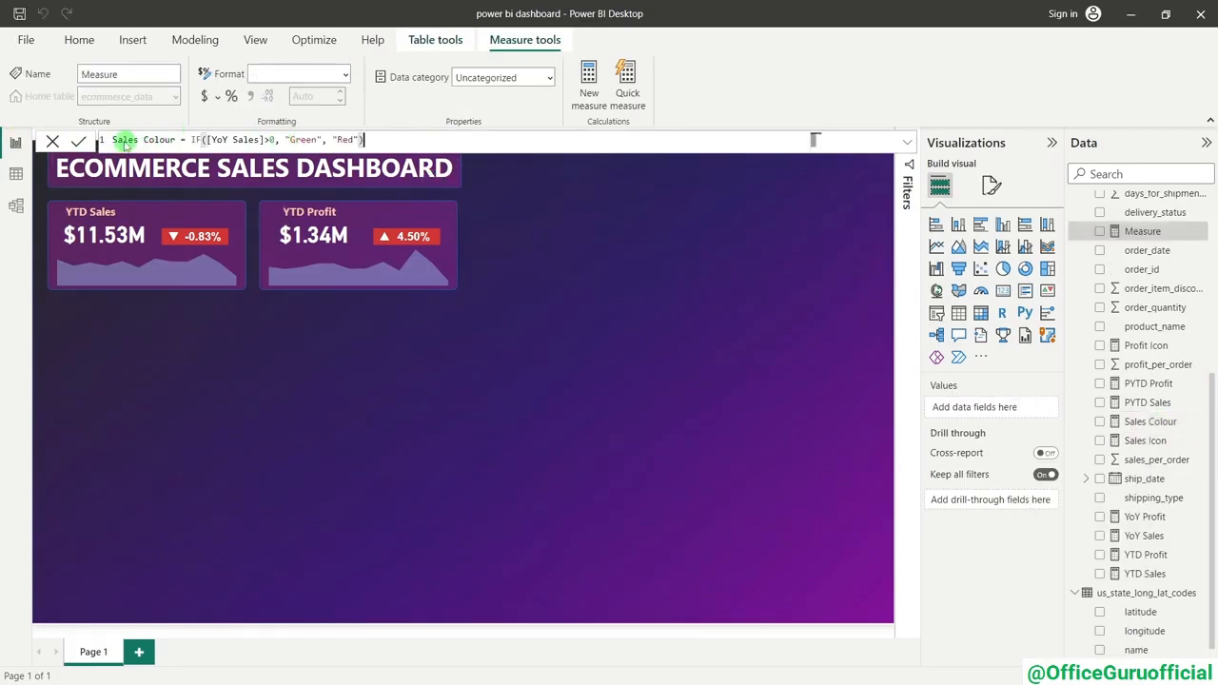
- Rename the copied measure as Profit Colour, replace [YoY Sales] with [YoY Profit] in its IF condition, and save it
double_click(125, 140)
text(Profit)
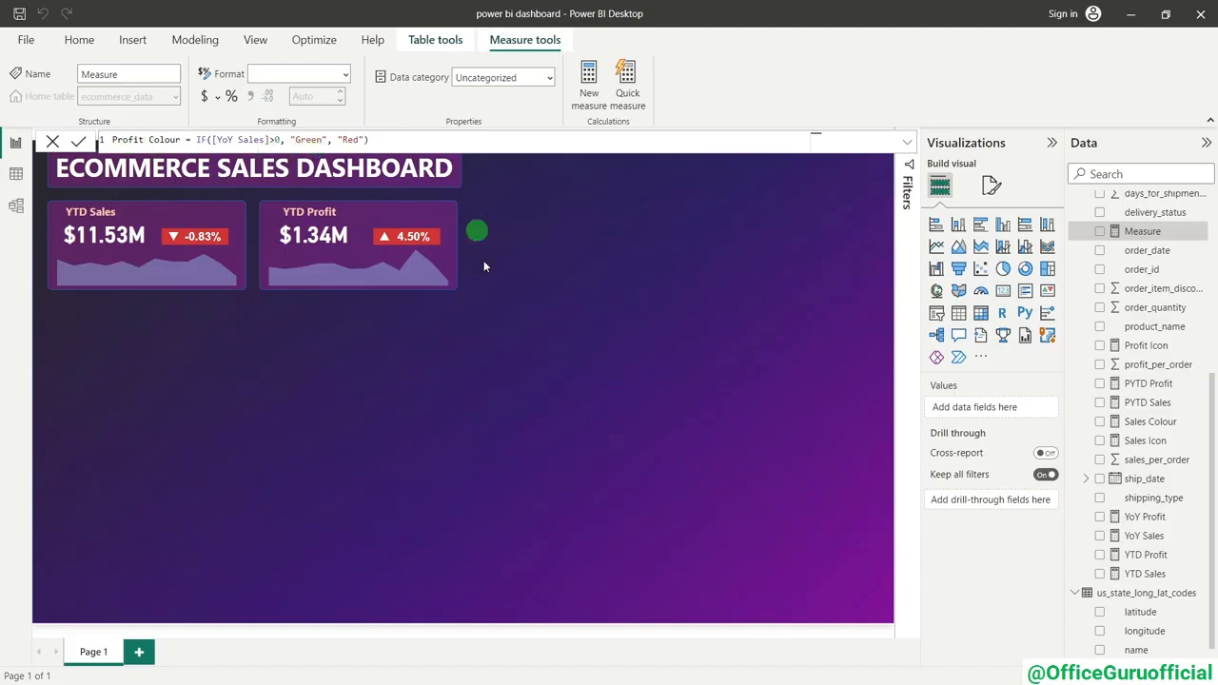
click(277, 168)
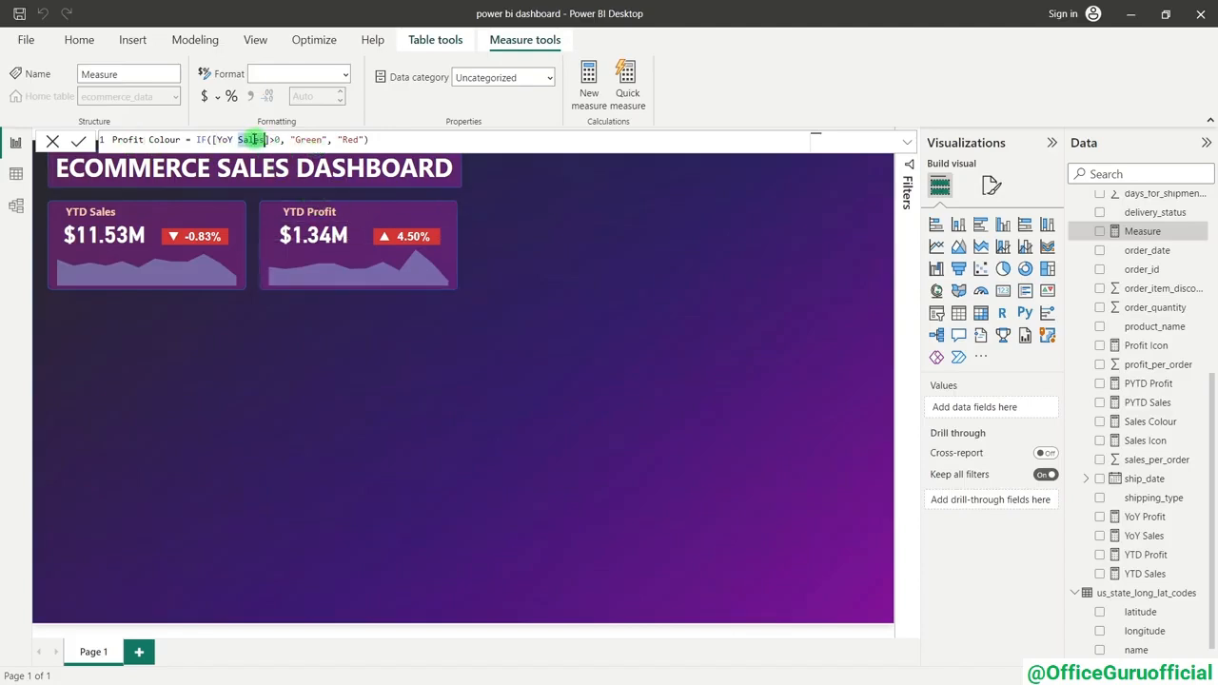
double_click(252, 140)
text(pro)
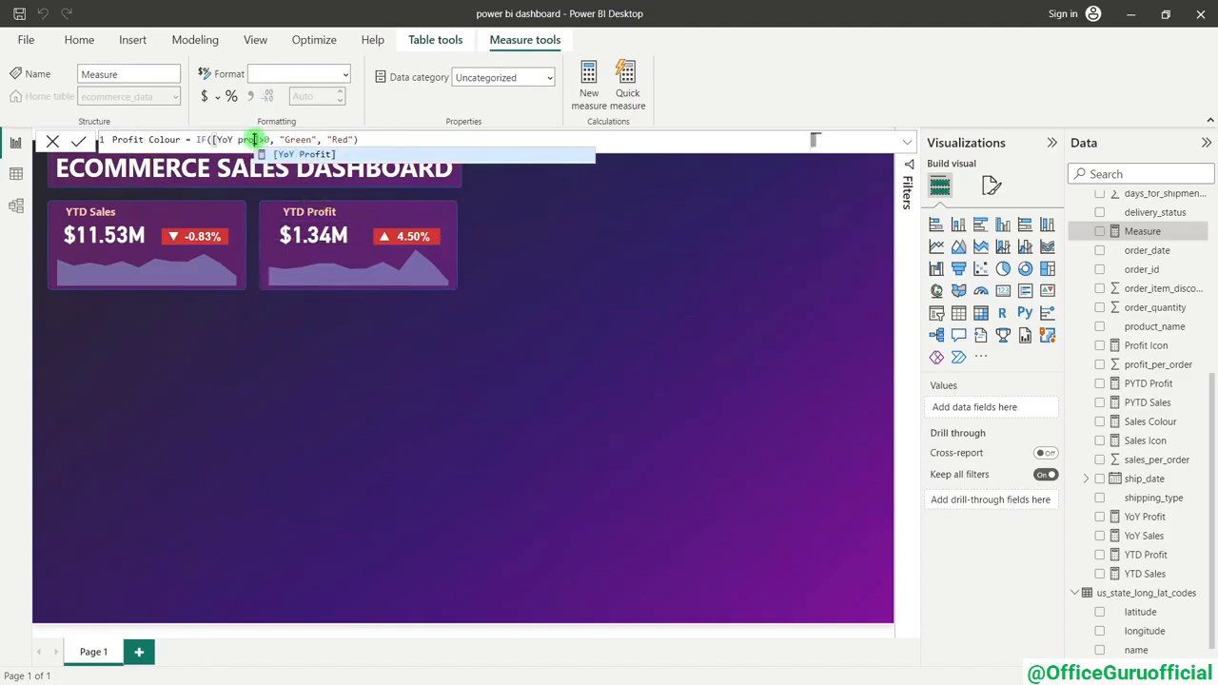
key(Tab)
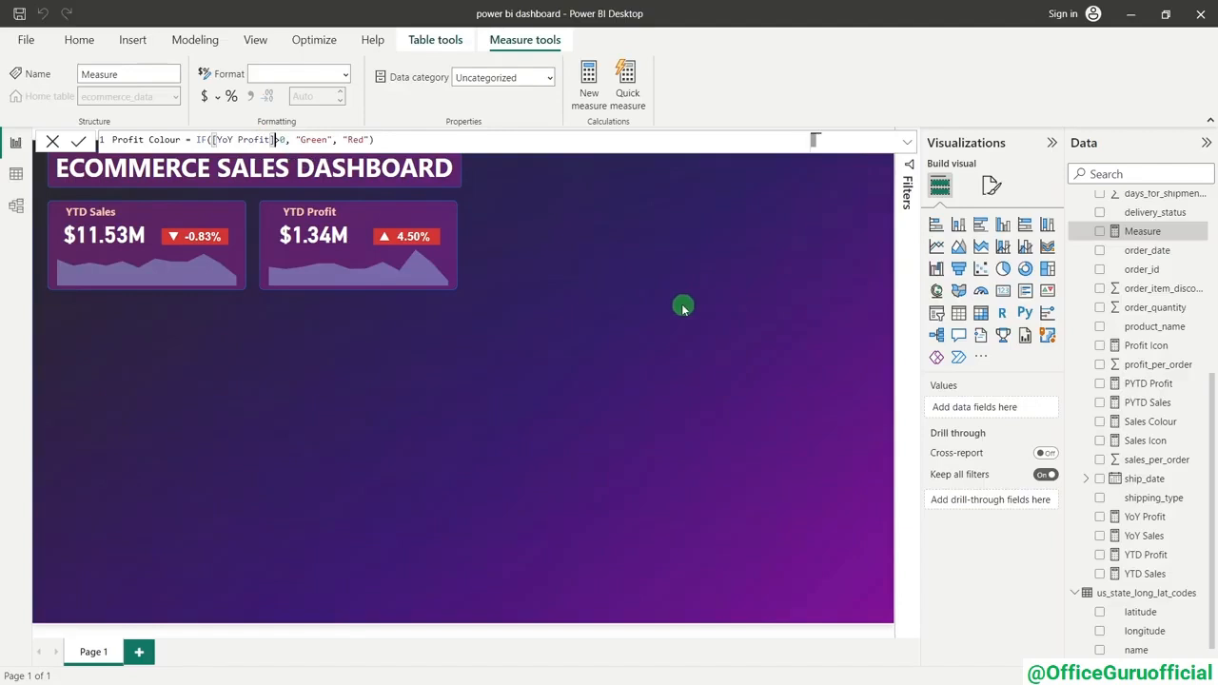
click(79, 141)
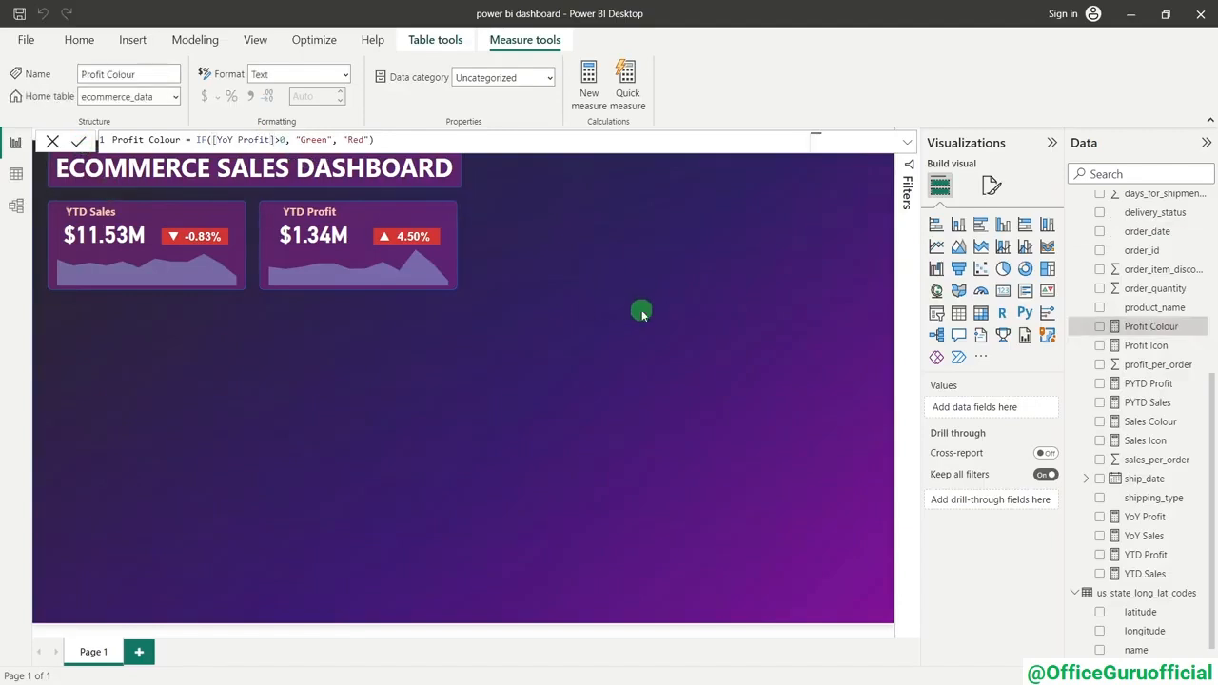
click(642, 314)
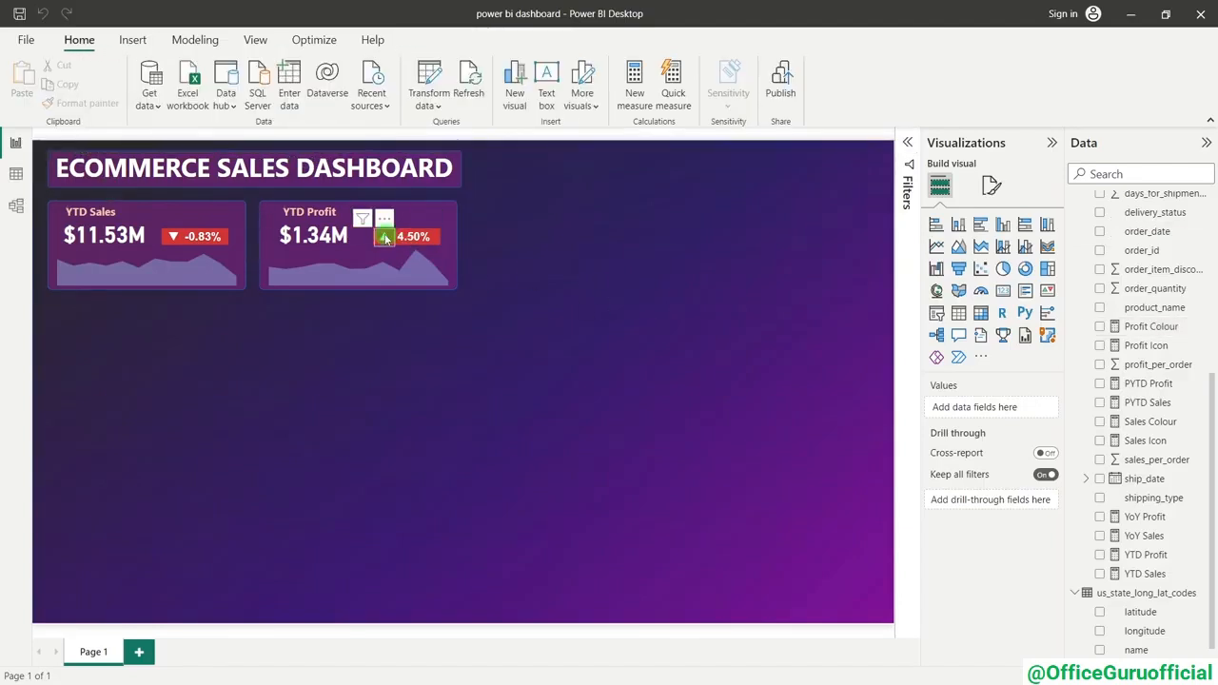
- Move the arrow visual off the red rectangle to an empty area just below the YTD Profit card
click(385, 238)
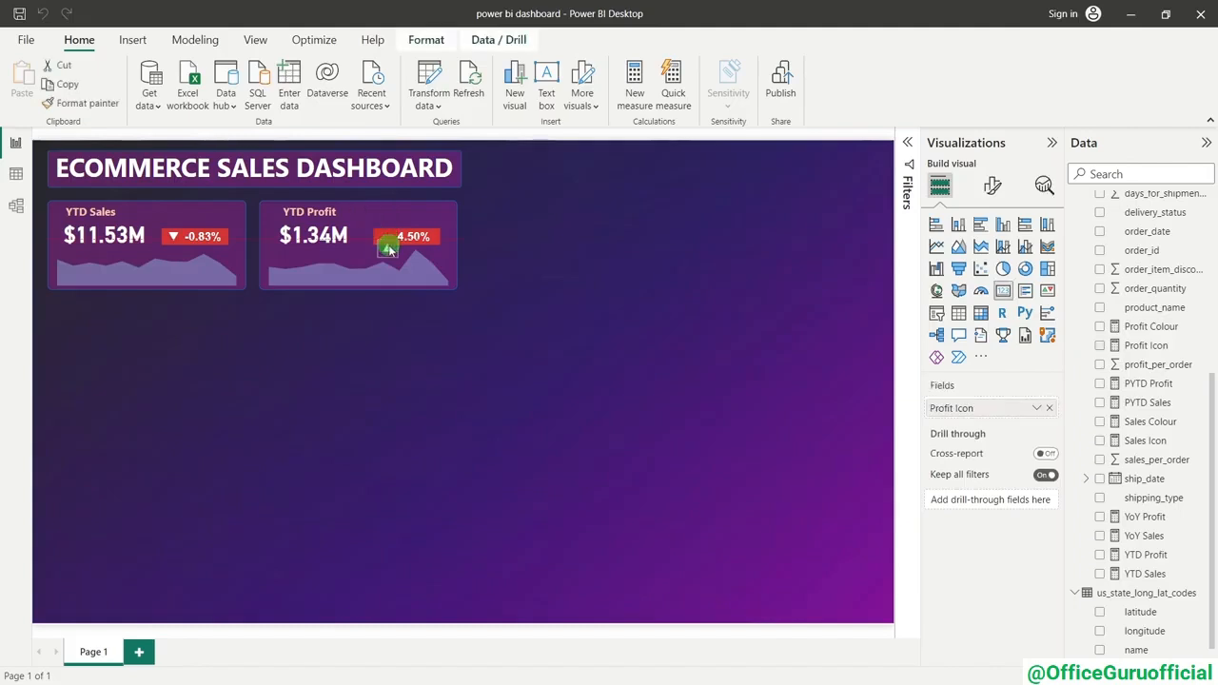
mouse_move(385, 238)
mouse_down()
mouse_move(388, 313)
mouse_move(386, 238)
mouse_up()
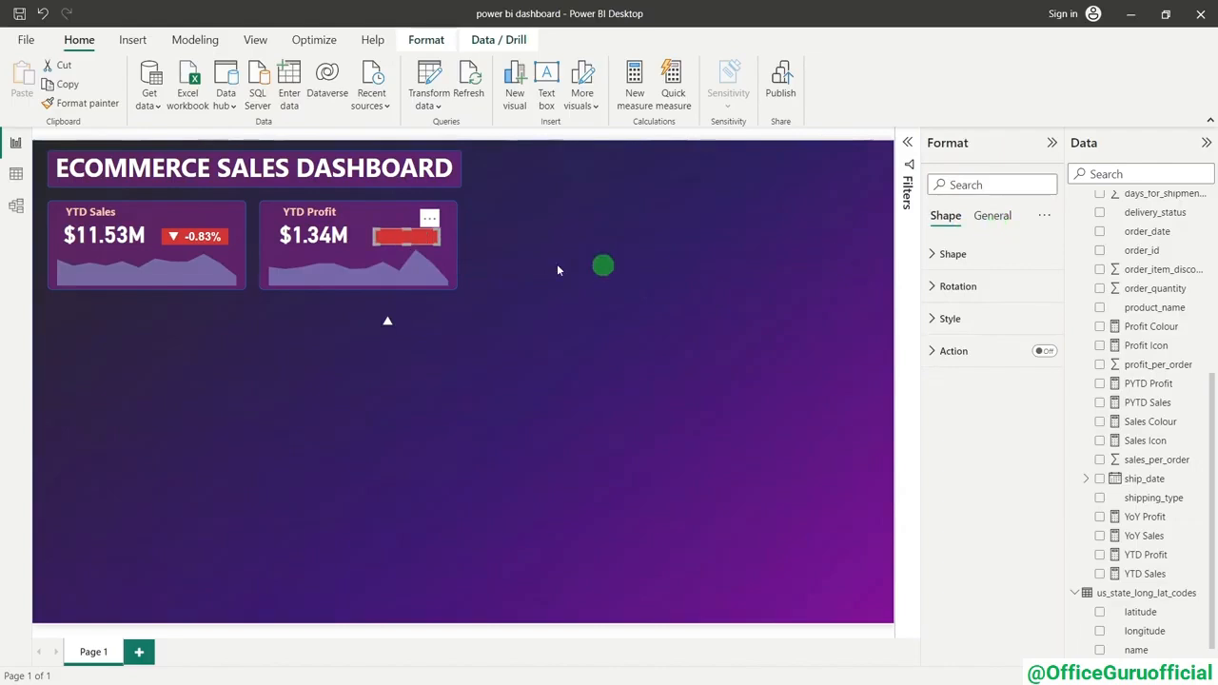
- Try to base the background colour rules of the YTD Profit card's red rectangle on the Profit Colour measure
click(996, 220)
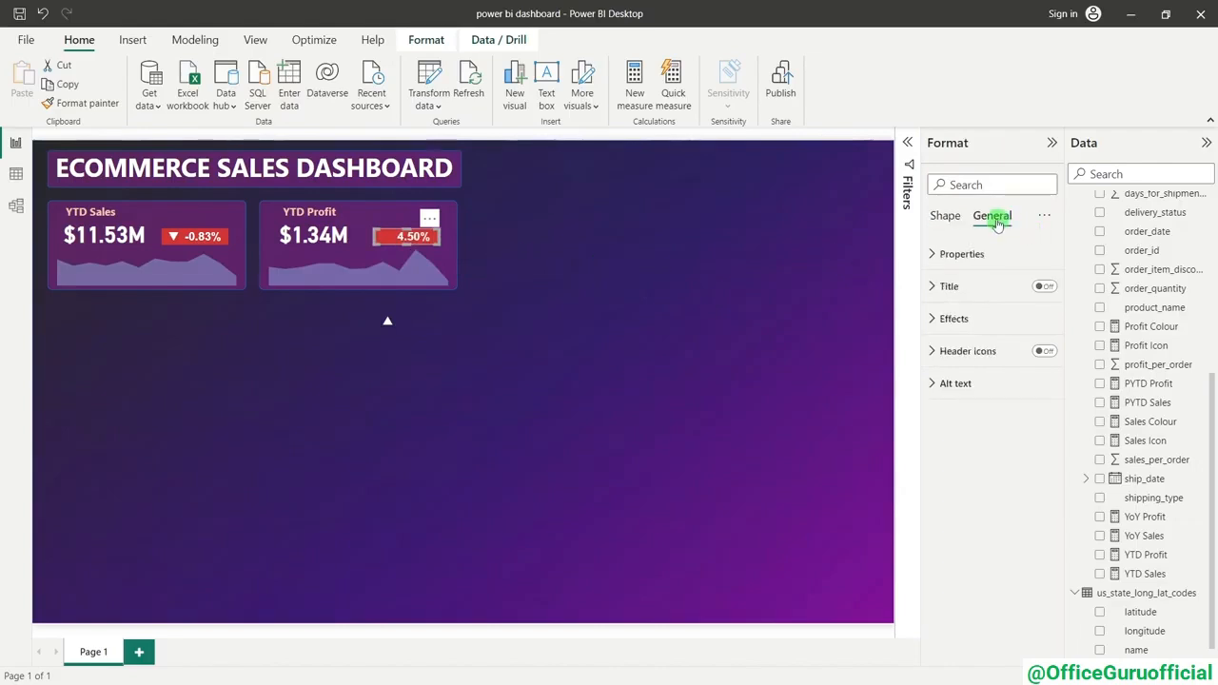
click(974, 320)
click(1038, 357)
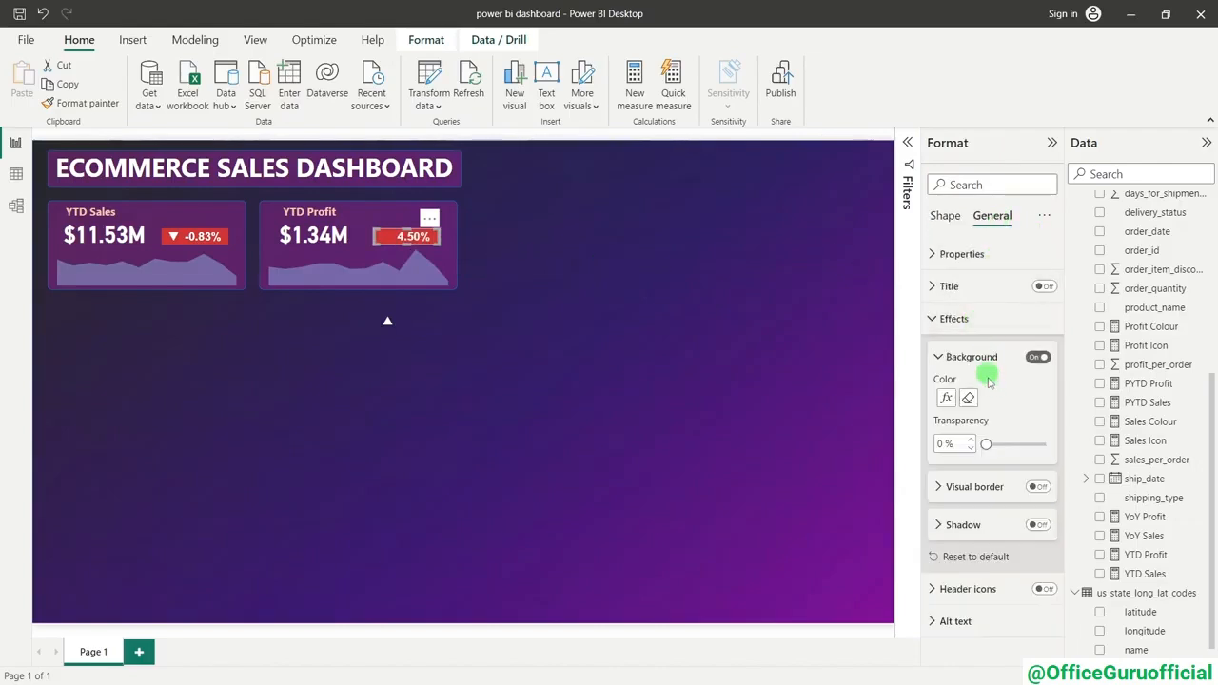
click(948, 398)
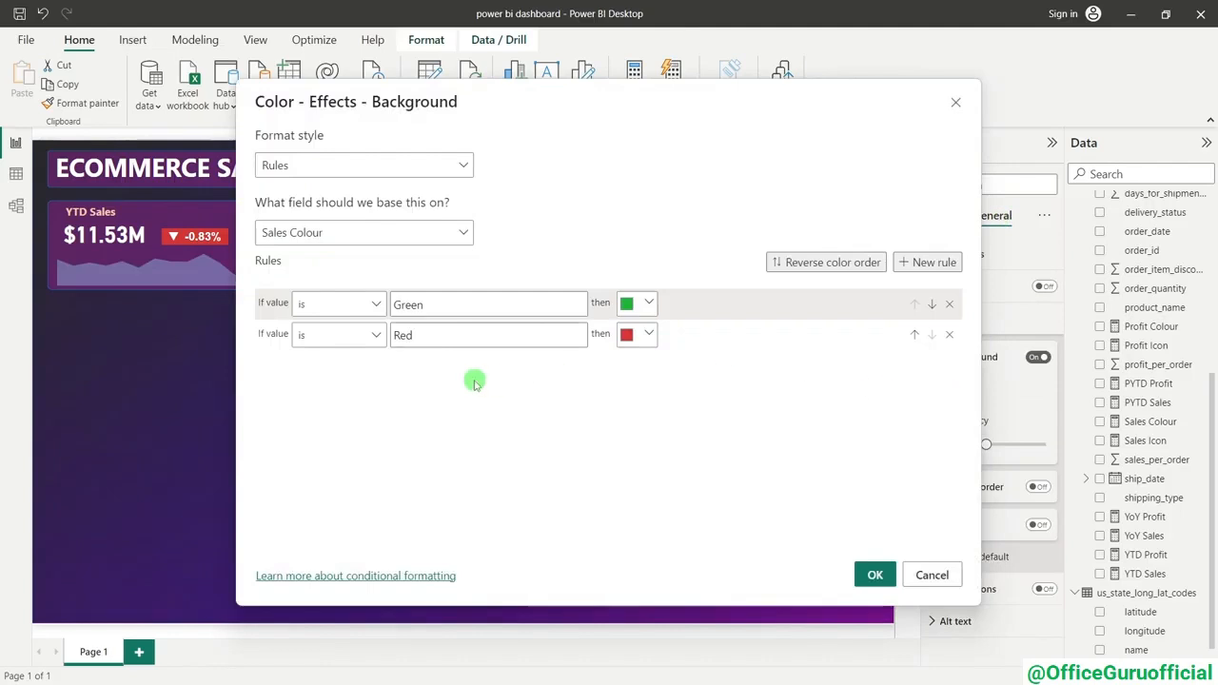
click(308, 234)
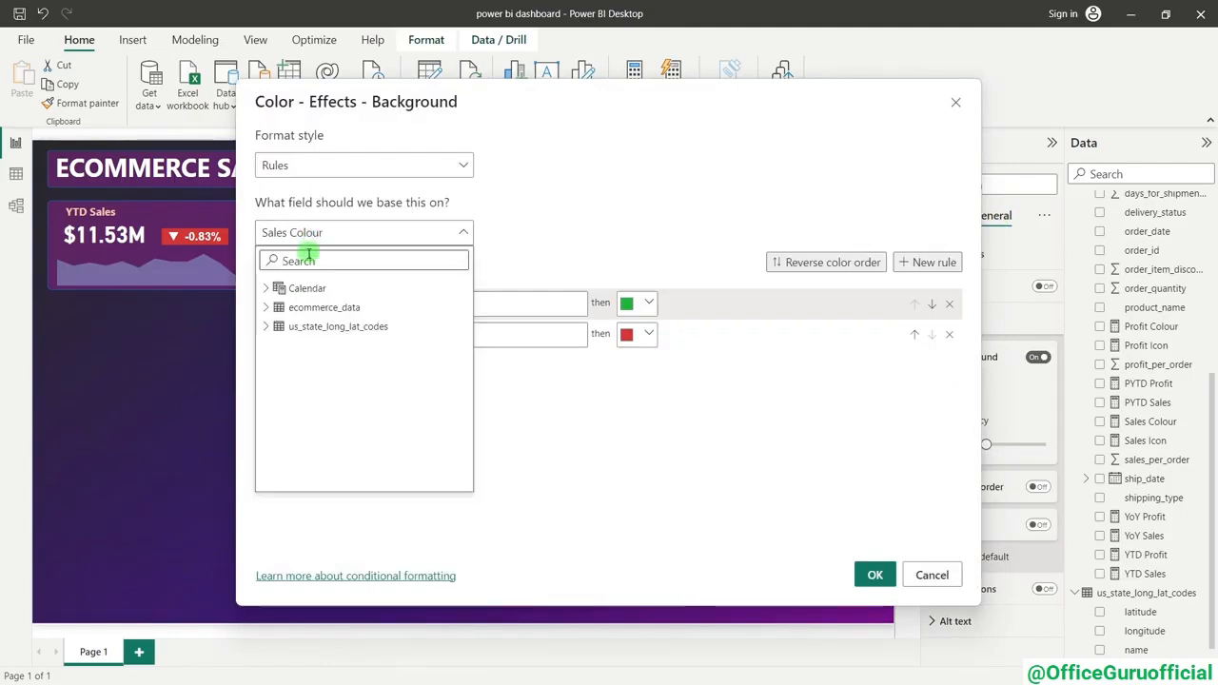
text(colo)
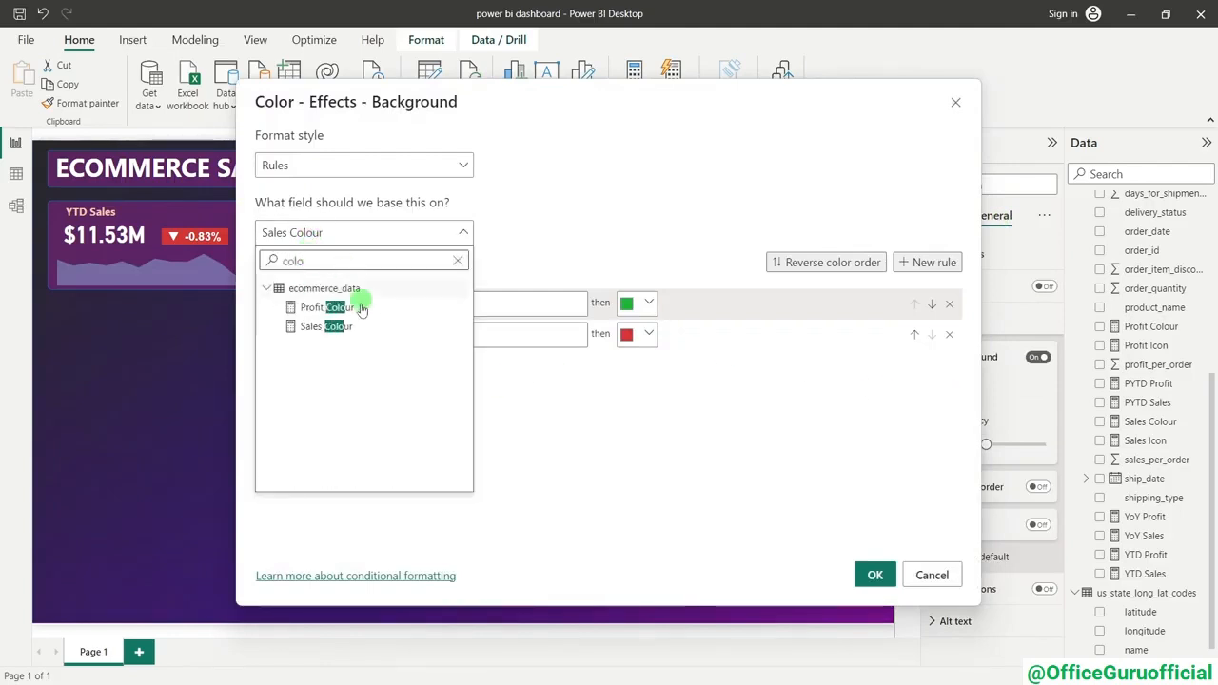
click(352, 322)
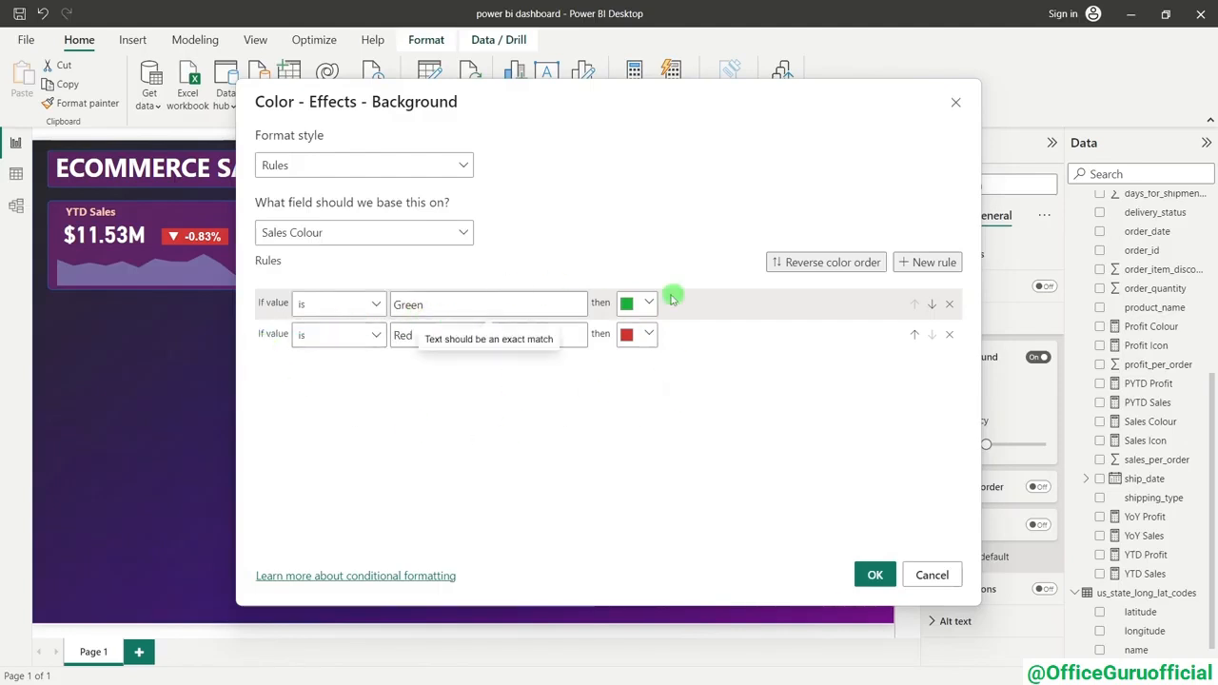
click(876, 575)
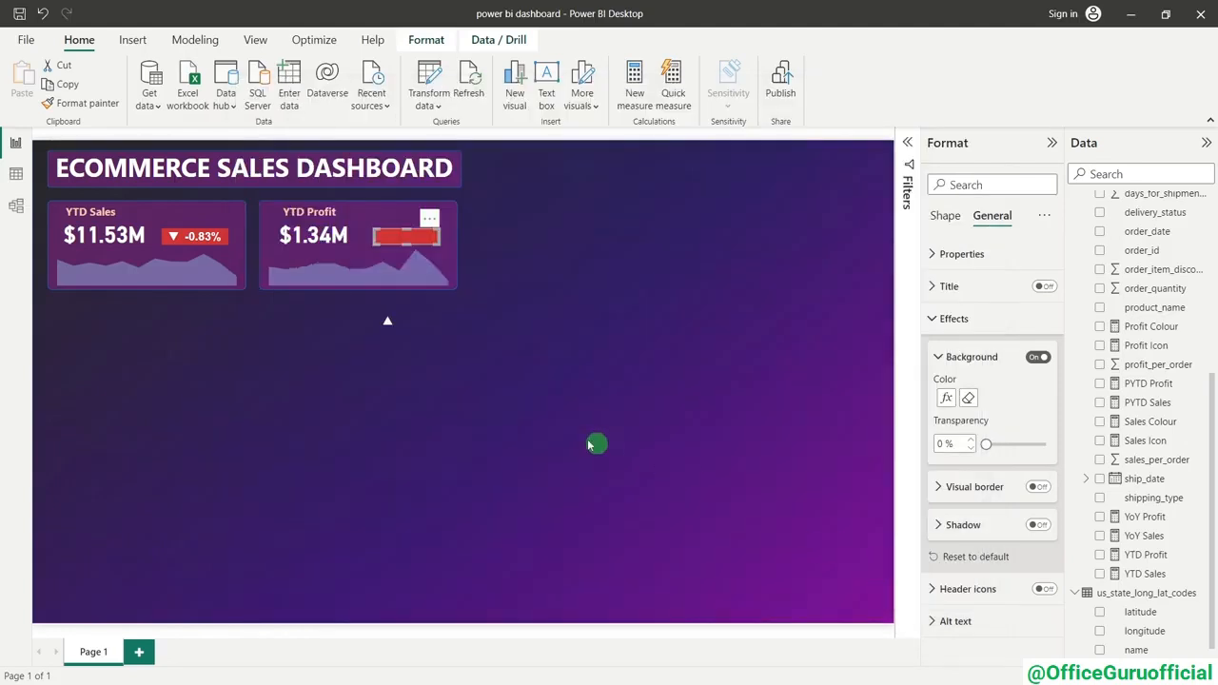
click(478, 355)
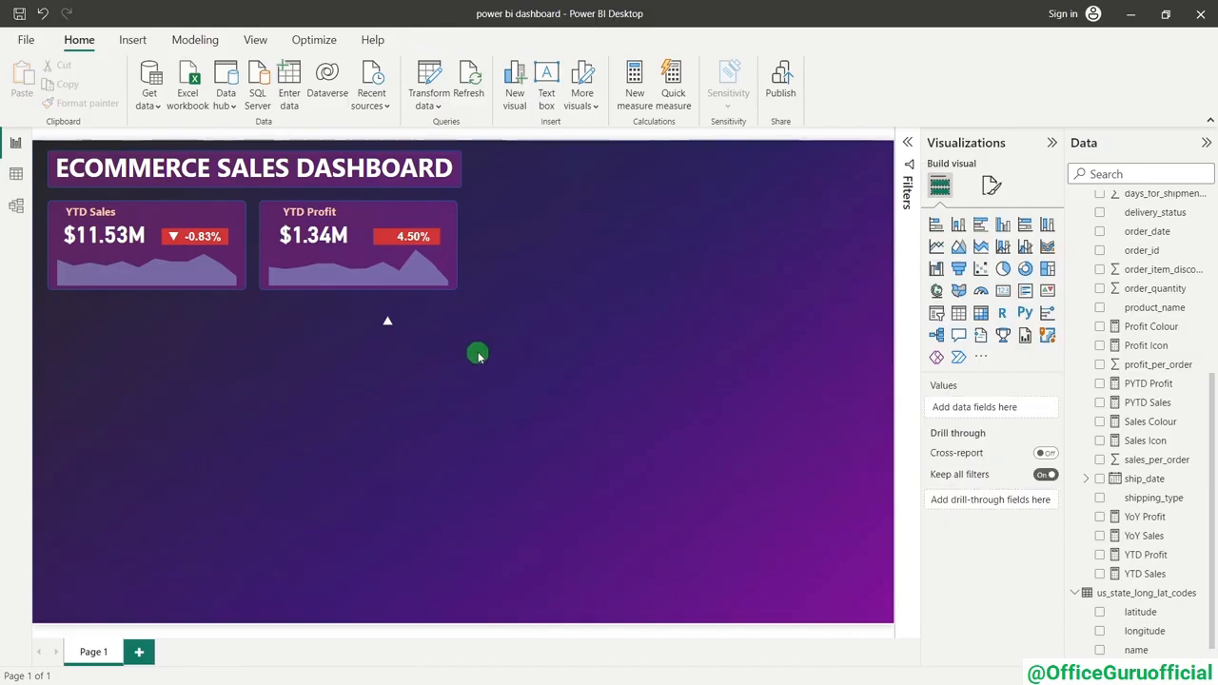
- Base the background colour rules of the YTD Profit card's red rectangle on the Profit Colour measure and apply them
click(384, 241)
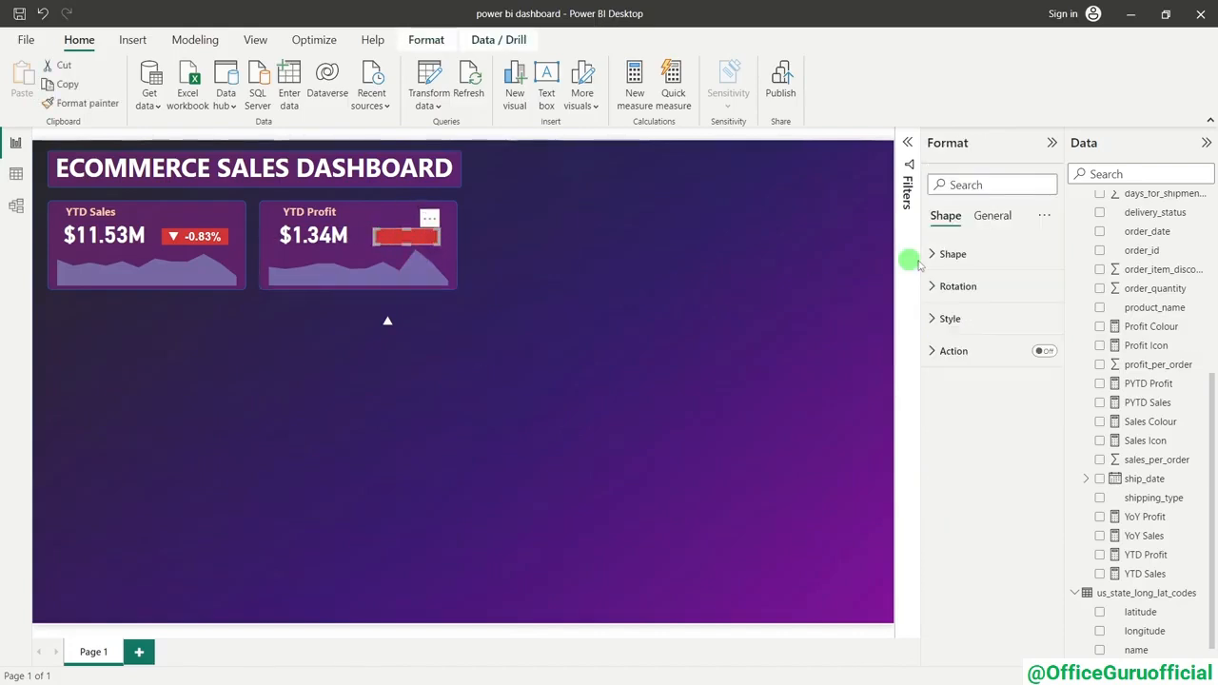
click(993, 223)
click(964, 319)
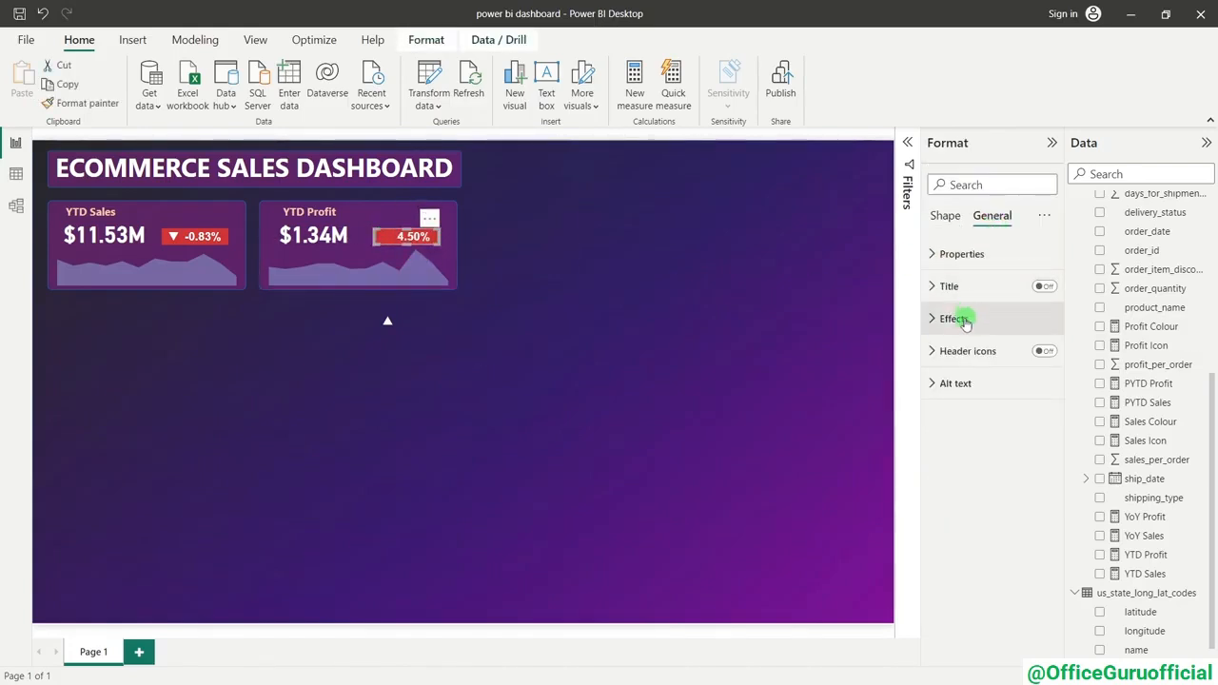
click(950, 398)
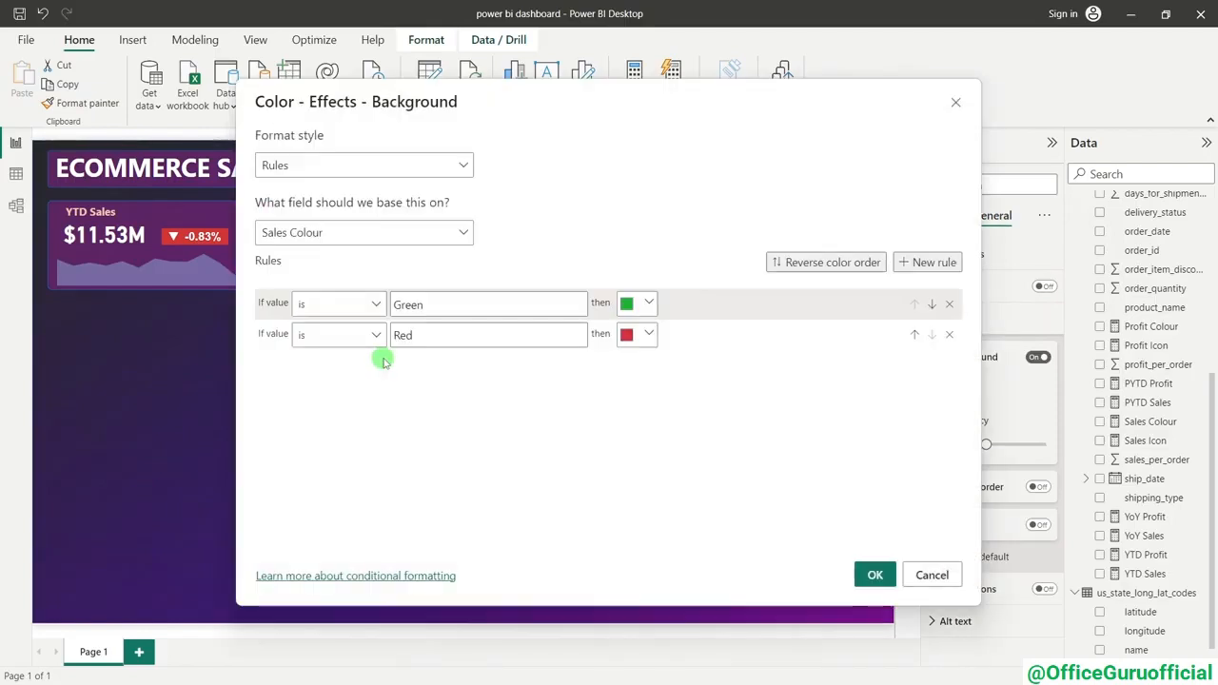
click(323, 233)
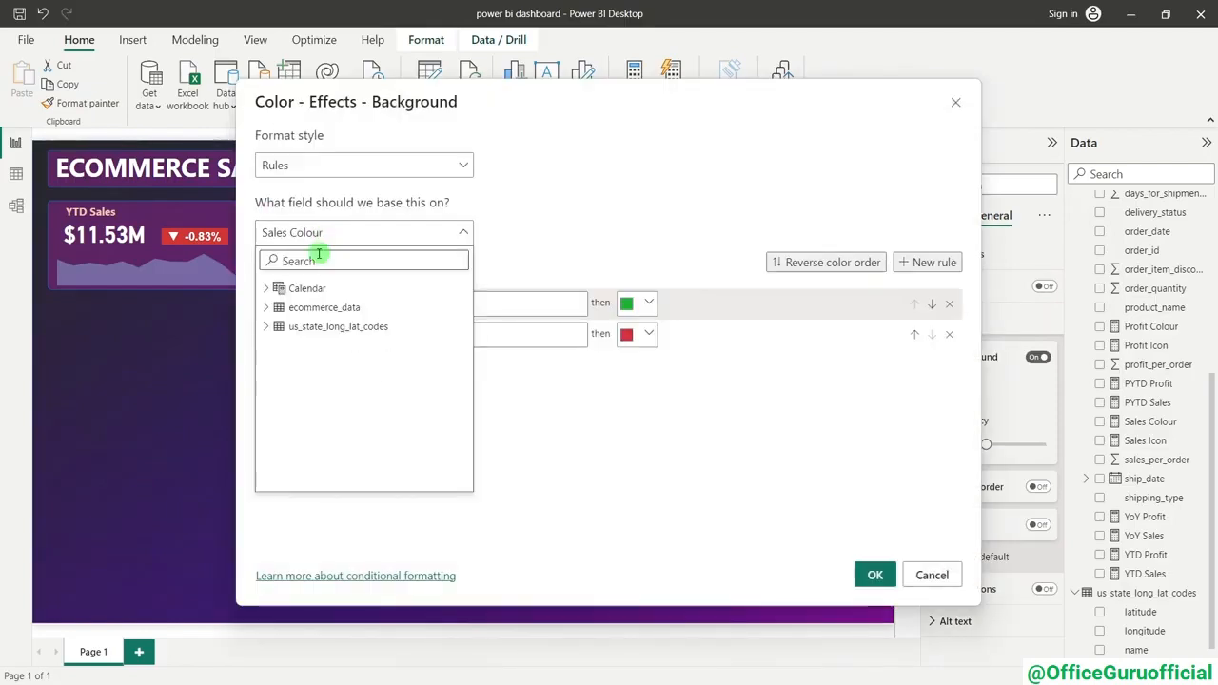
text(p)
key(BackSpace)
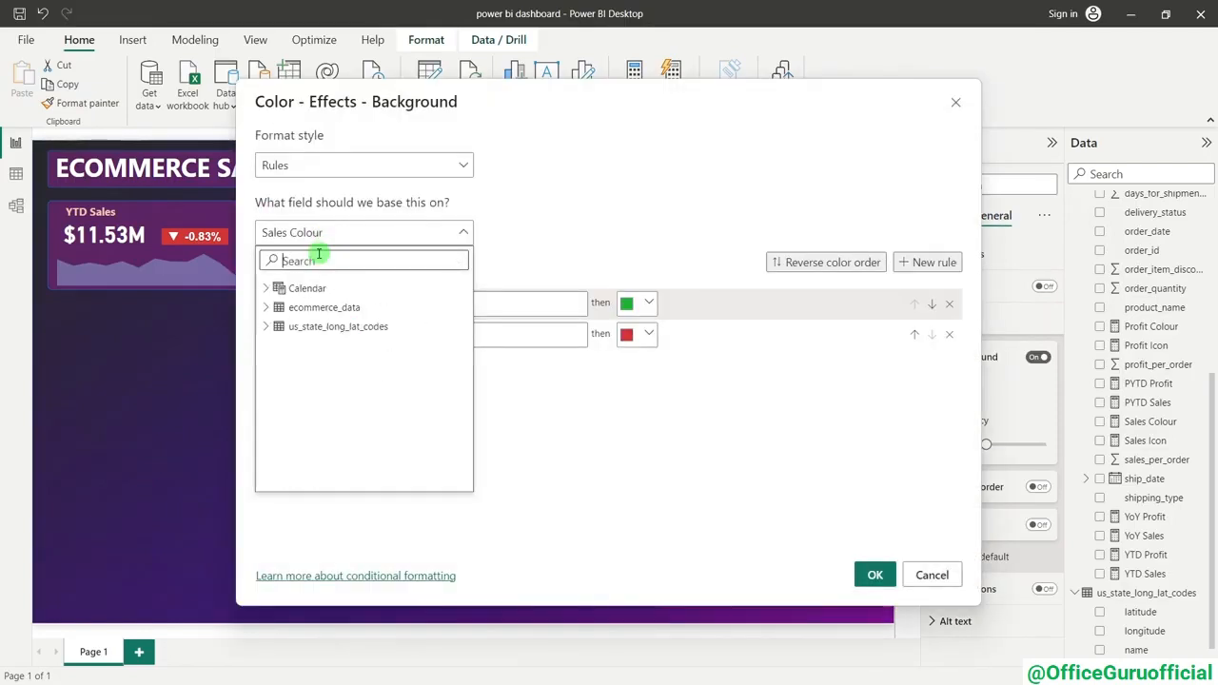
text(colo)
click(372, 306)
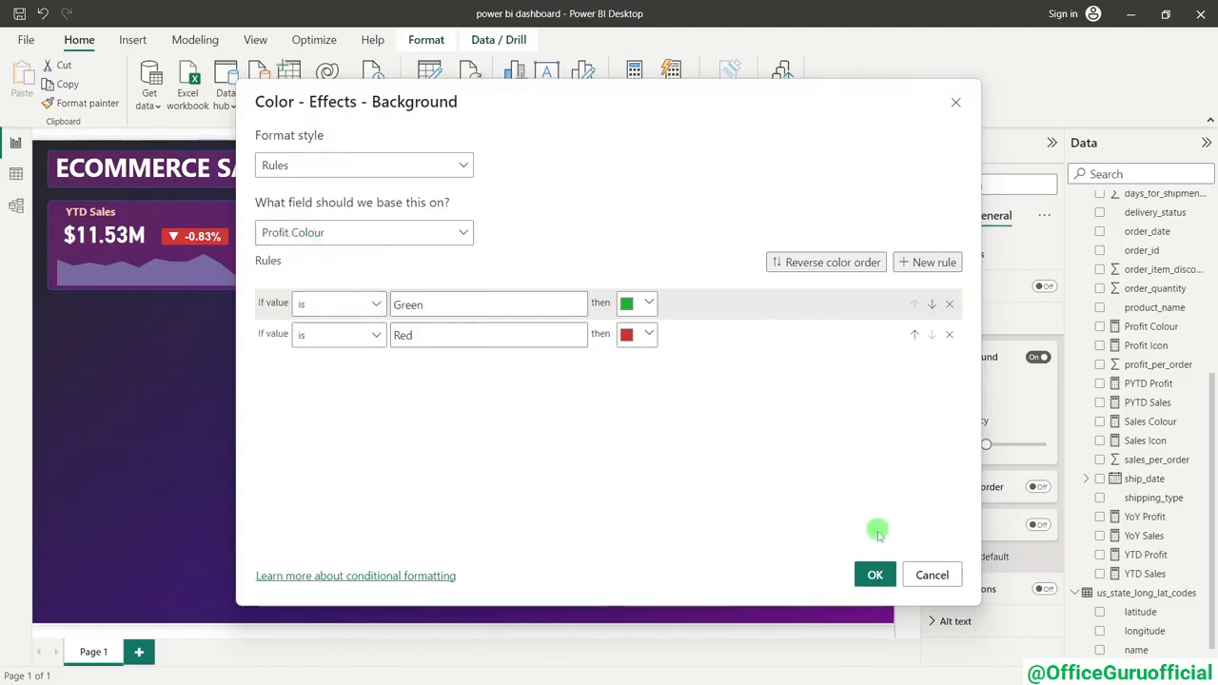
click(875, 575)
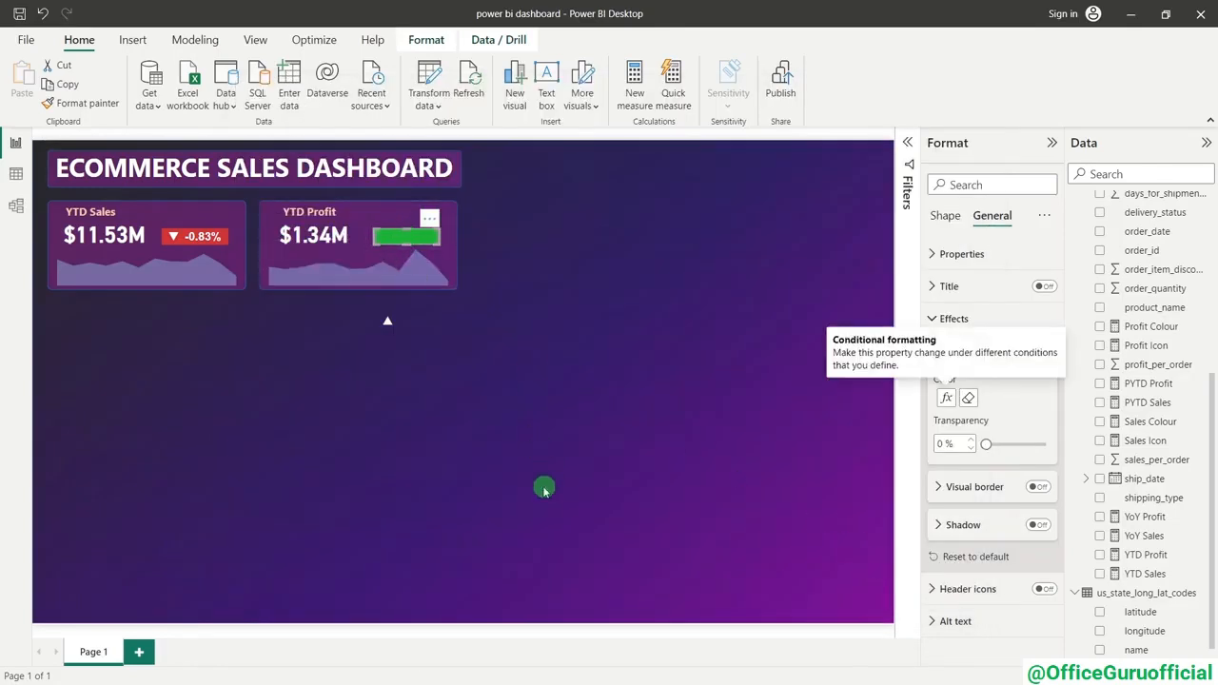
click(544, 489)
- Move the arrow visual back onto the YTD Profit card's coloured rectangle, just beside the year-over-year percentage
drag(389, 321, 390, 243)
click(454, 467)
click(389, 240)
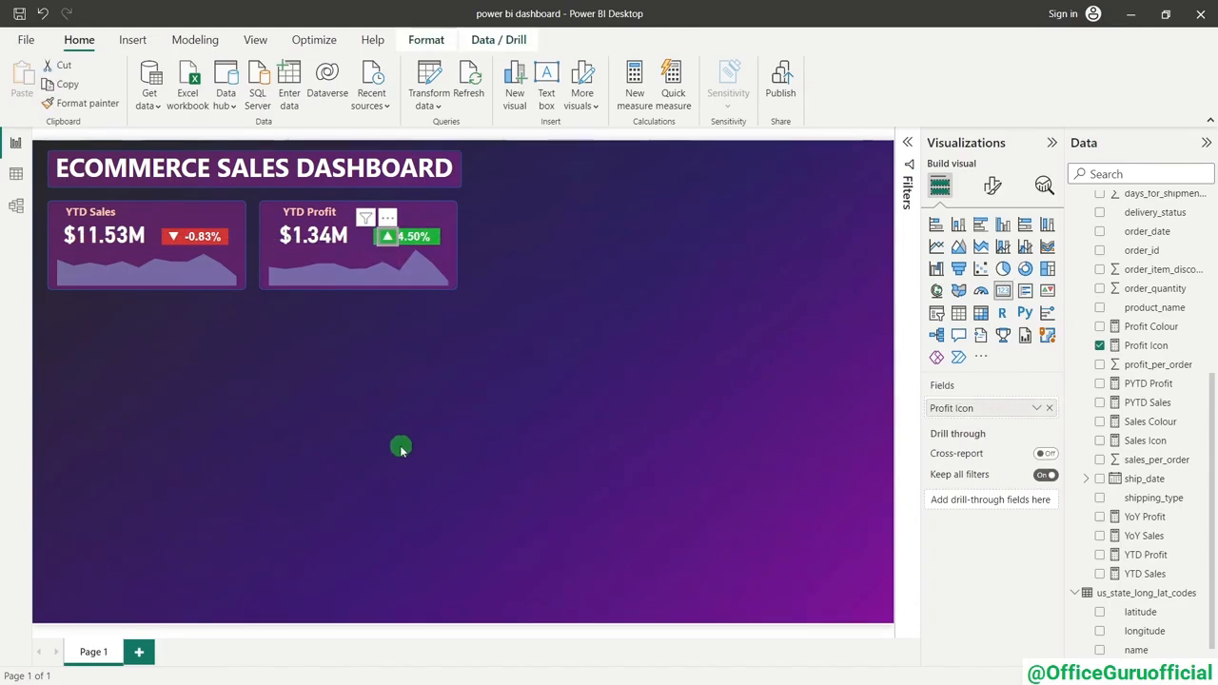
click(401, 449)
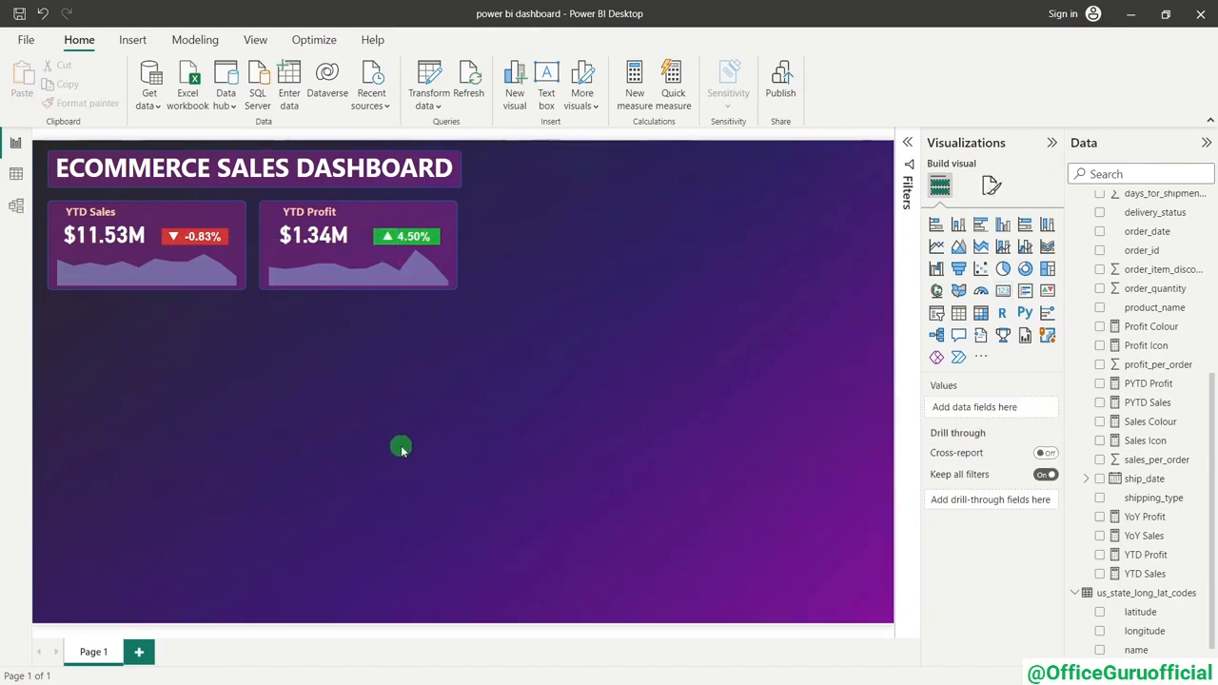
click(407, 237)
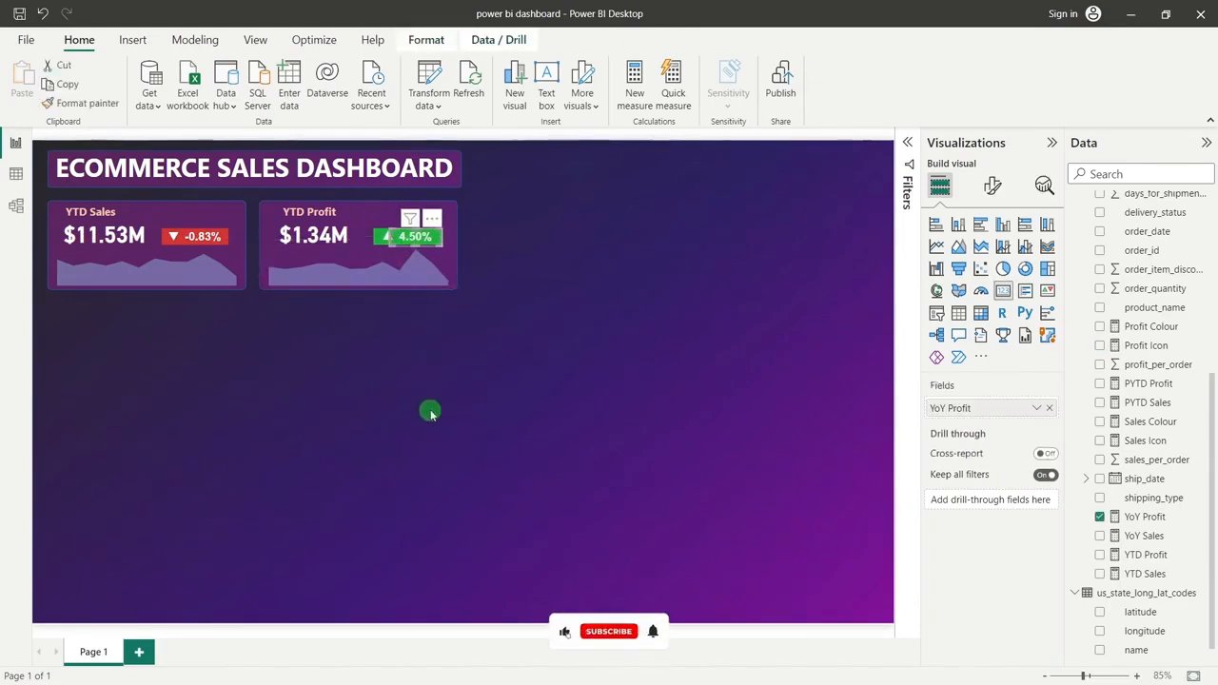
click(431, 412)
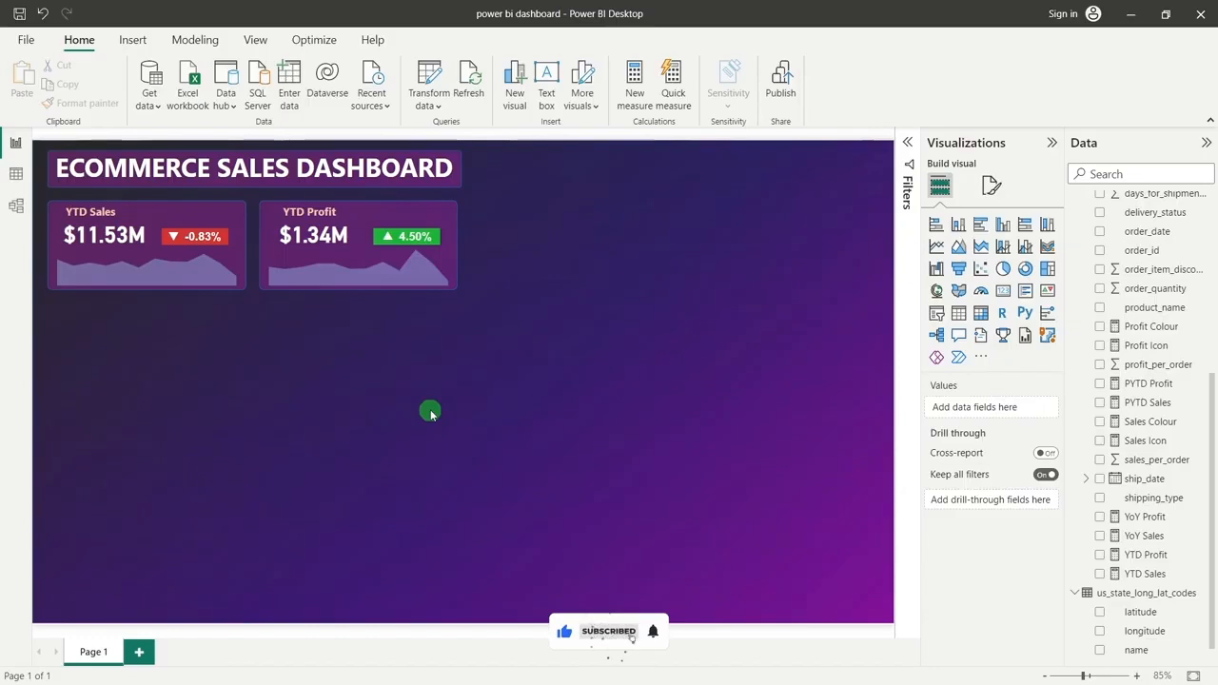